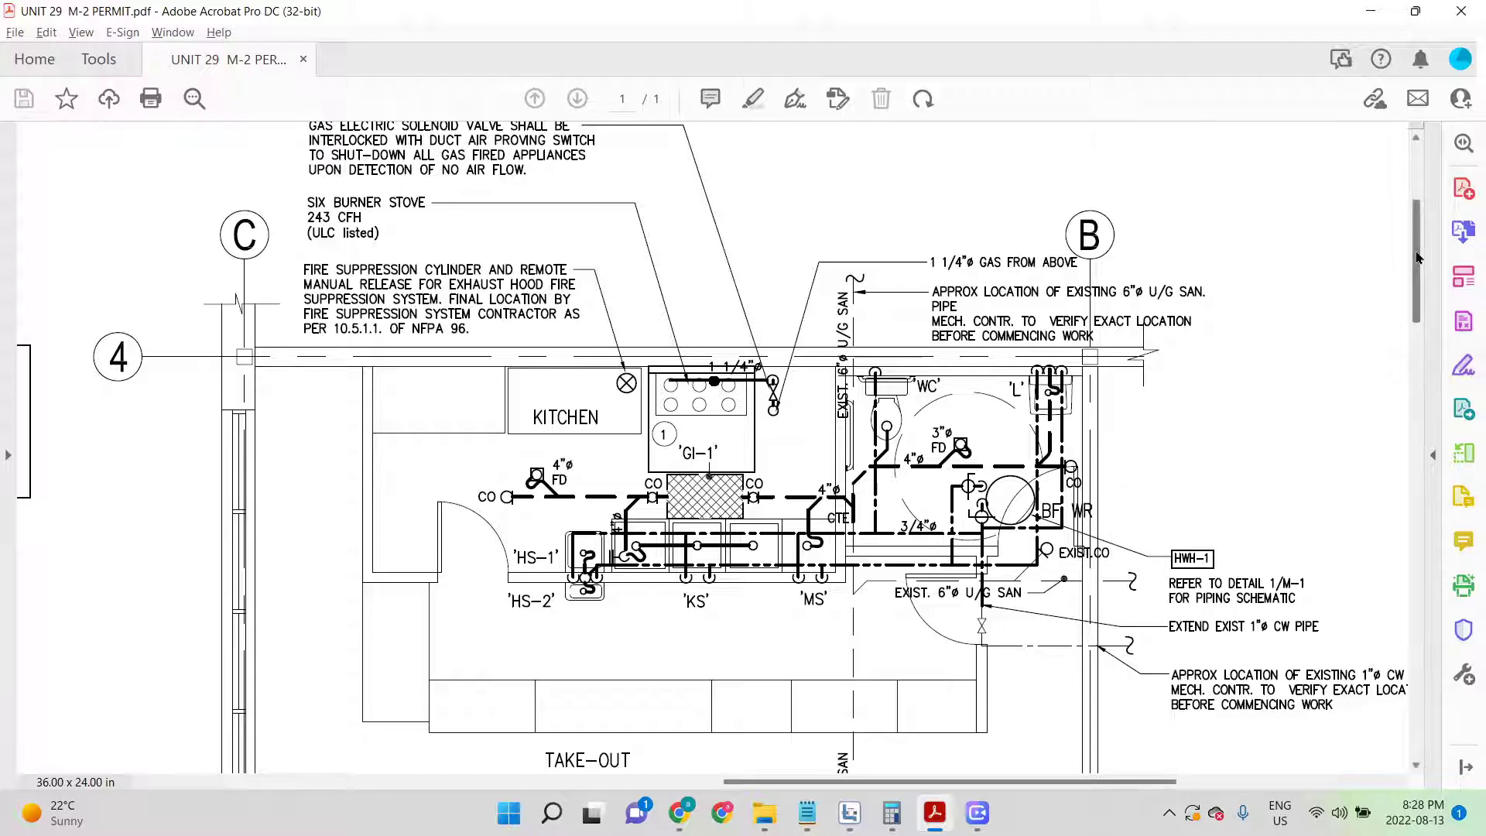
Review the kitchen and washroom piping on the UNIT 29 M-2 PERMIT drawing and switch to FastPIPE
scroll(1418, 258, up, 3)
scroll(1292, 192, down, 8)
scroll(1292, 194, up, 8)
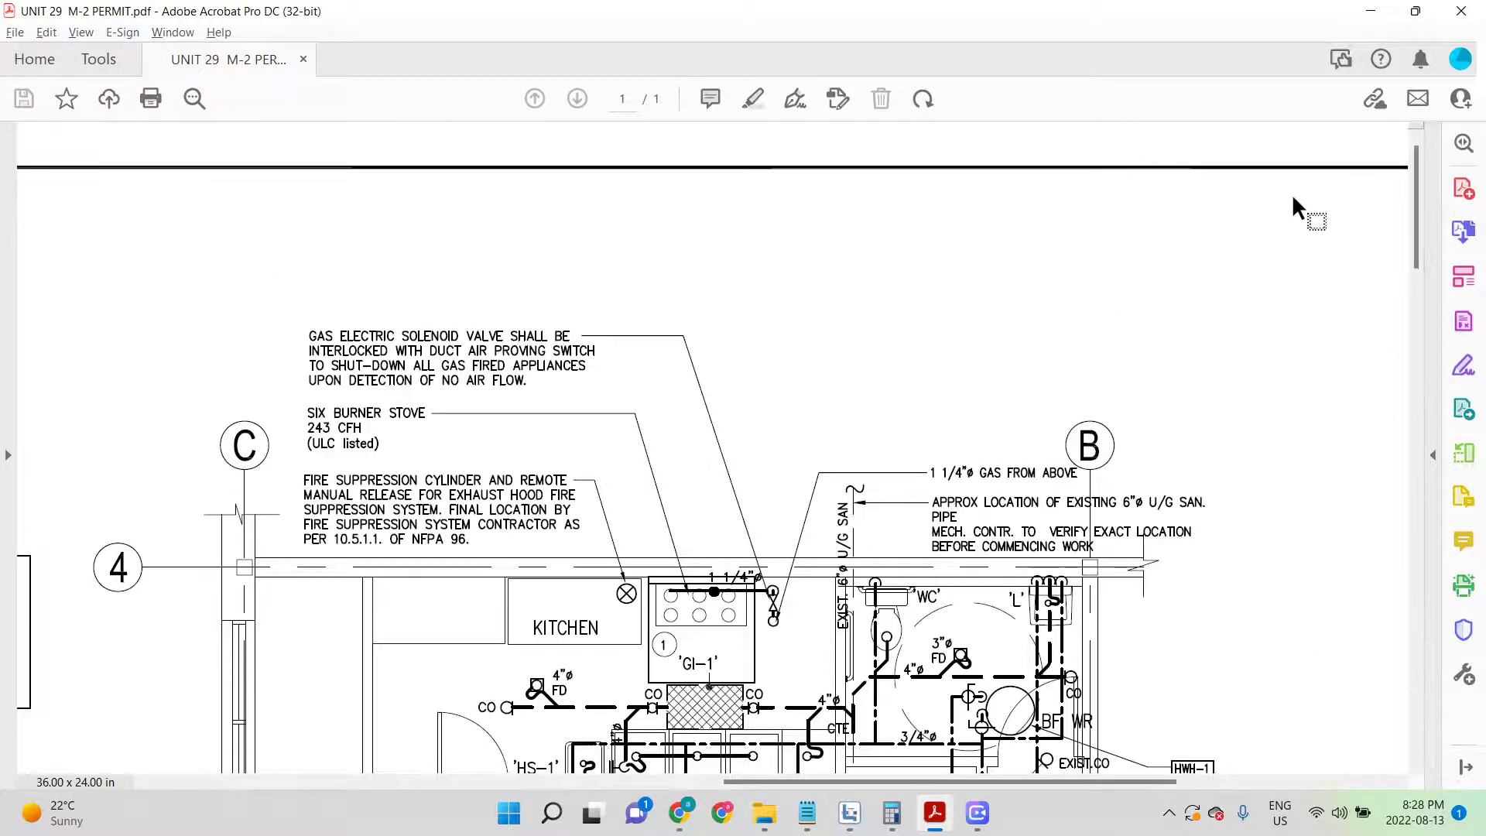
mouse_move(1418, 210)
mouse_down()
mouse_move(1421, 299)
mouse_move(1429, 160)
mouse_move(1414, 273)
mouse_up()
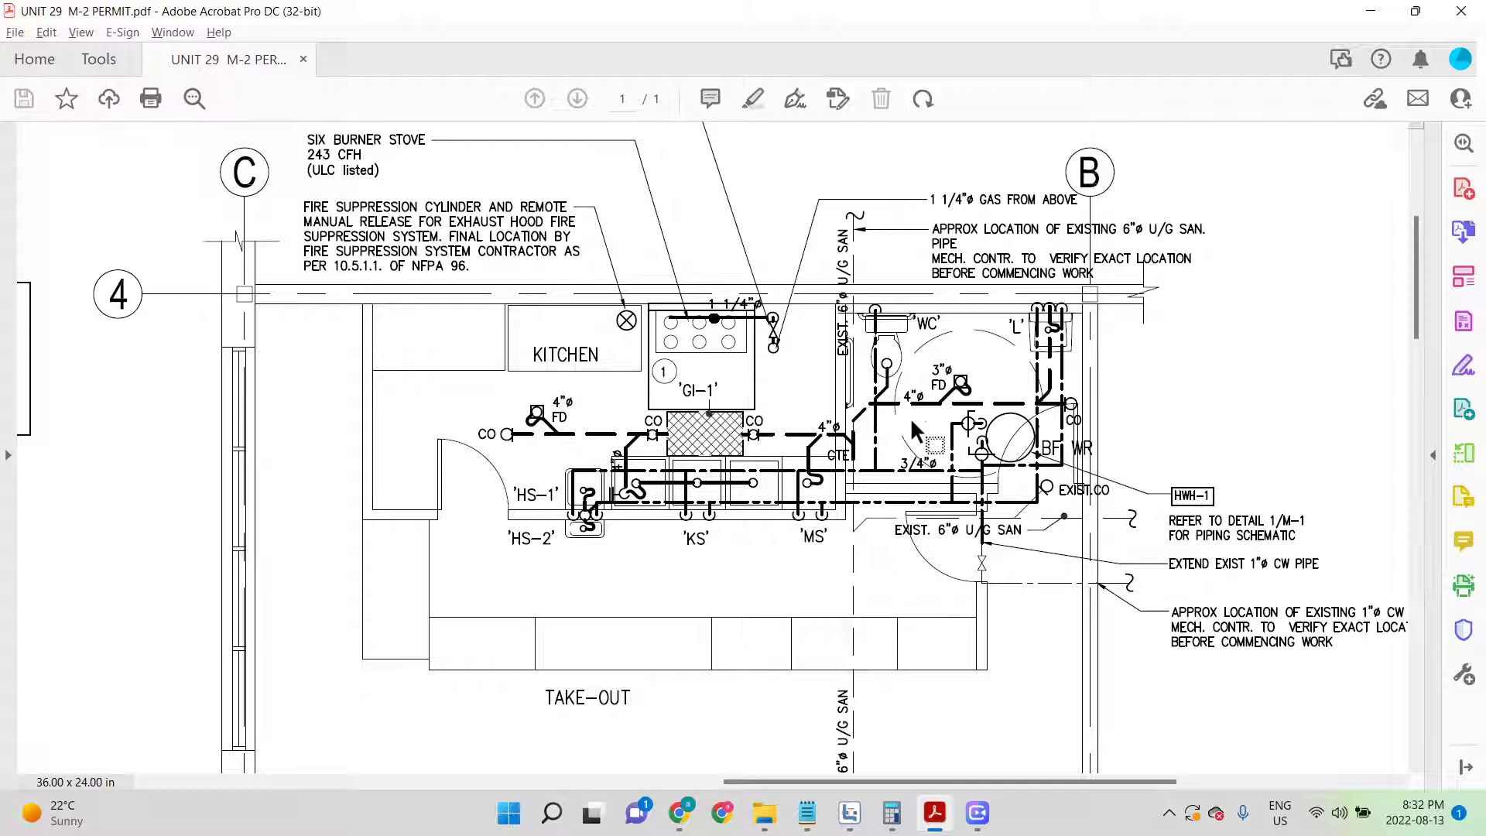
scroll(910, 417, up, 3)
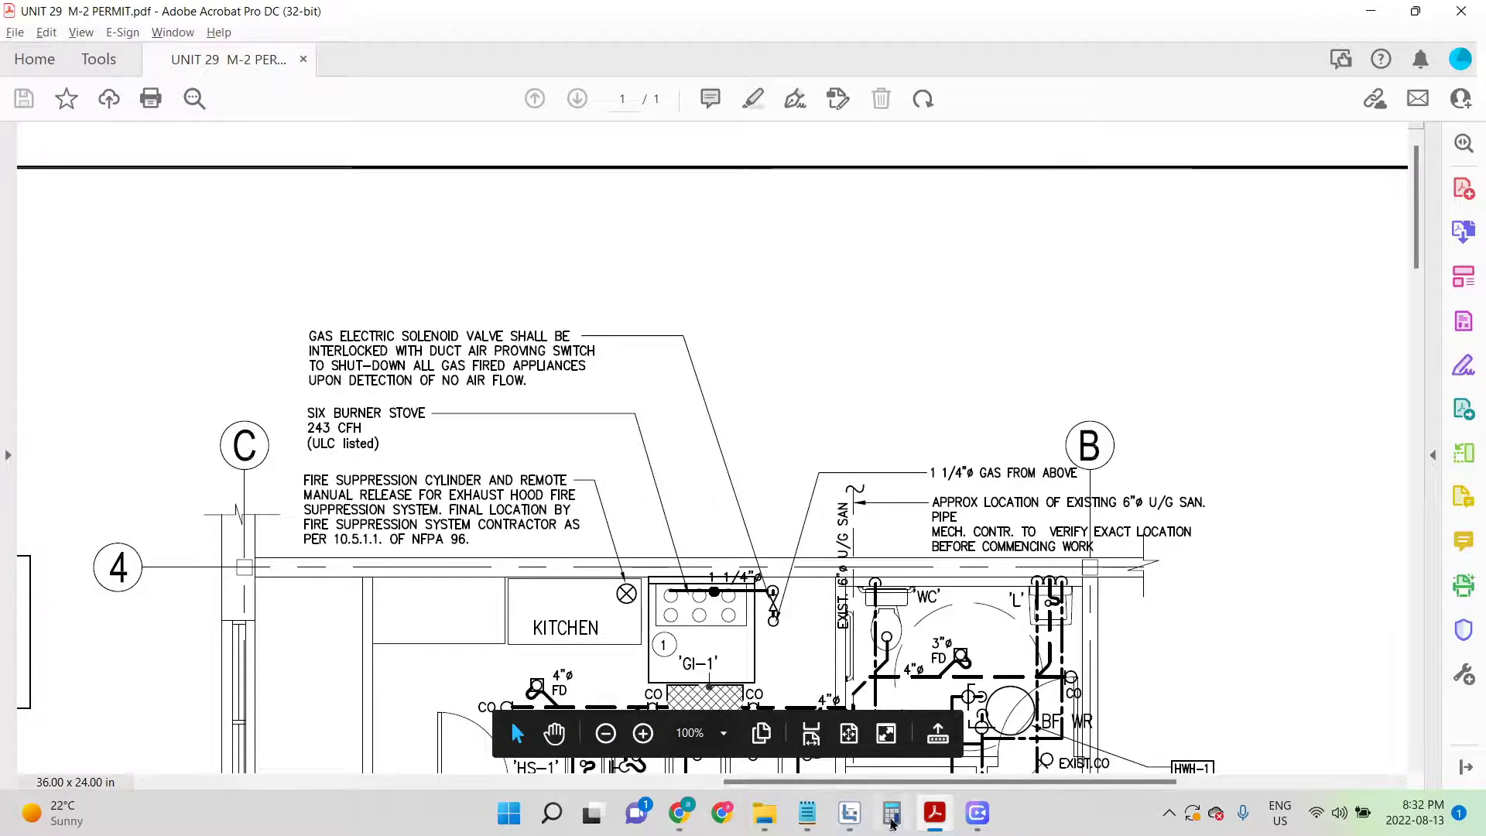
click(849, 813)
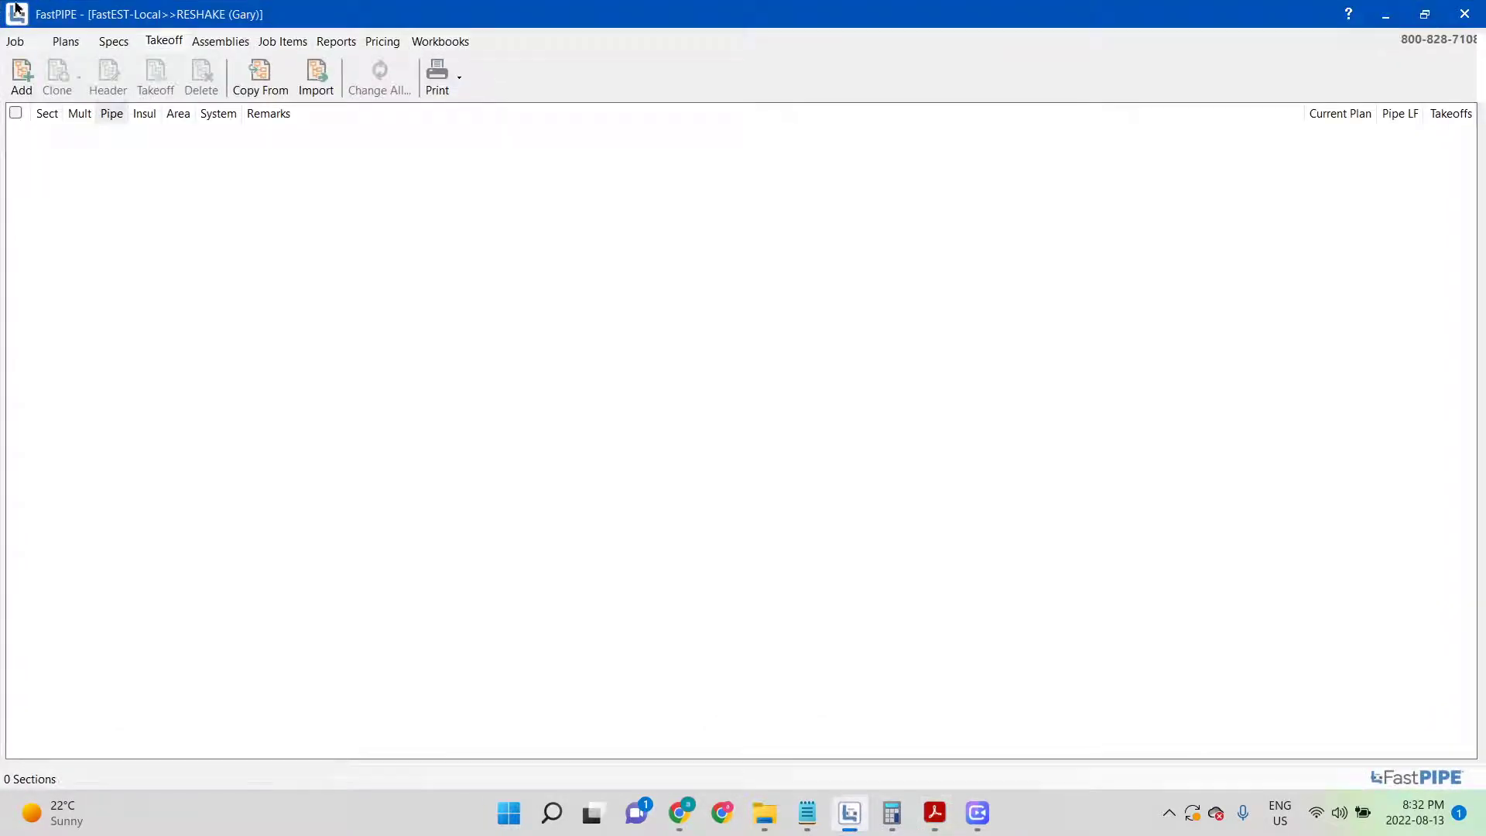
click(21, 81)
click(670, 469)
click(686, 499)
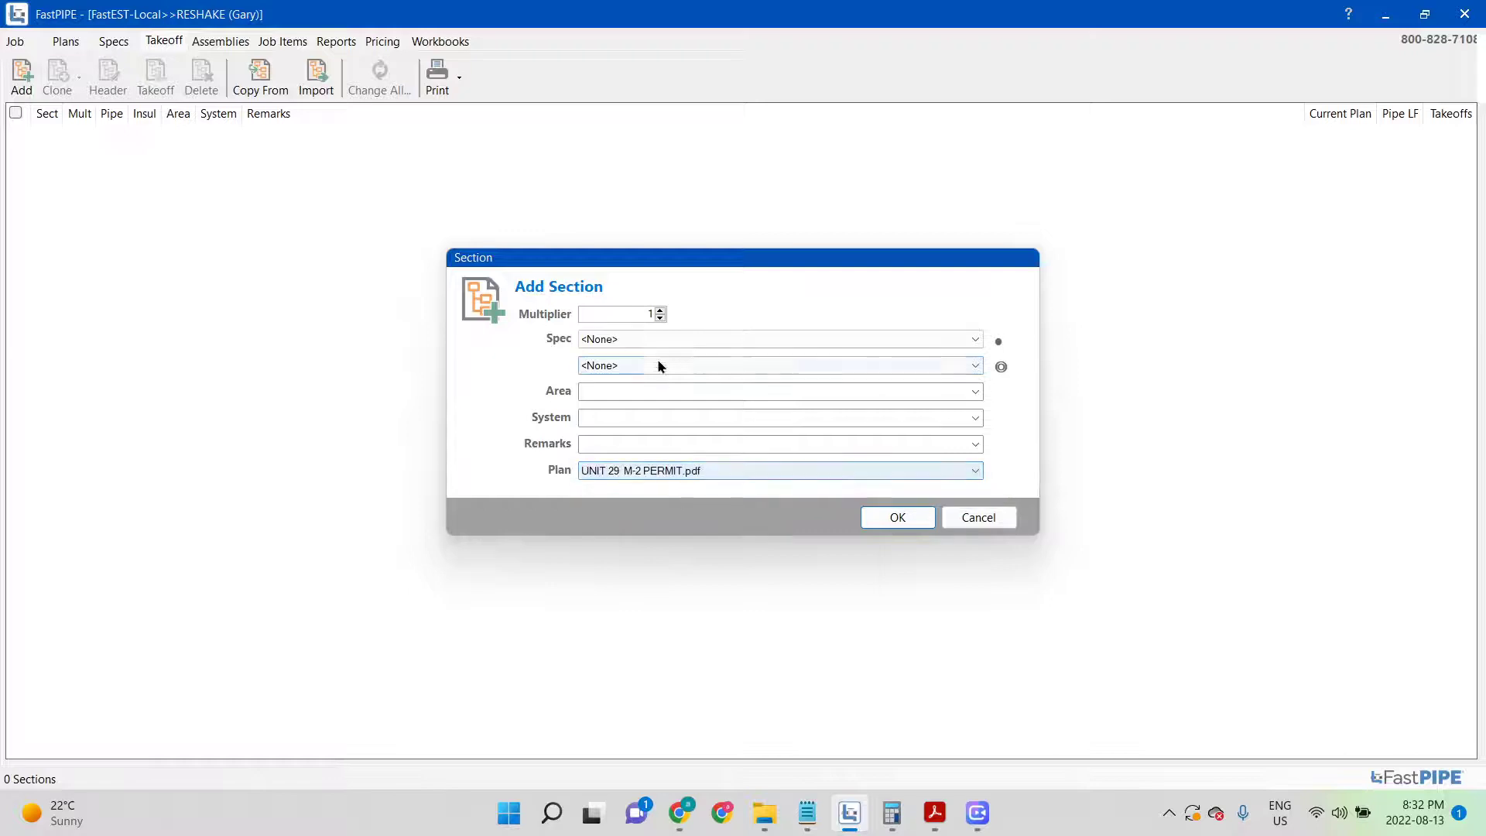
click(658, 341)
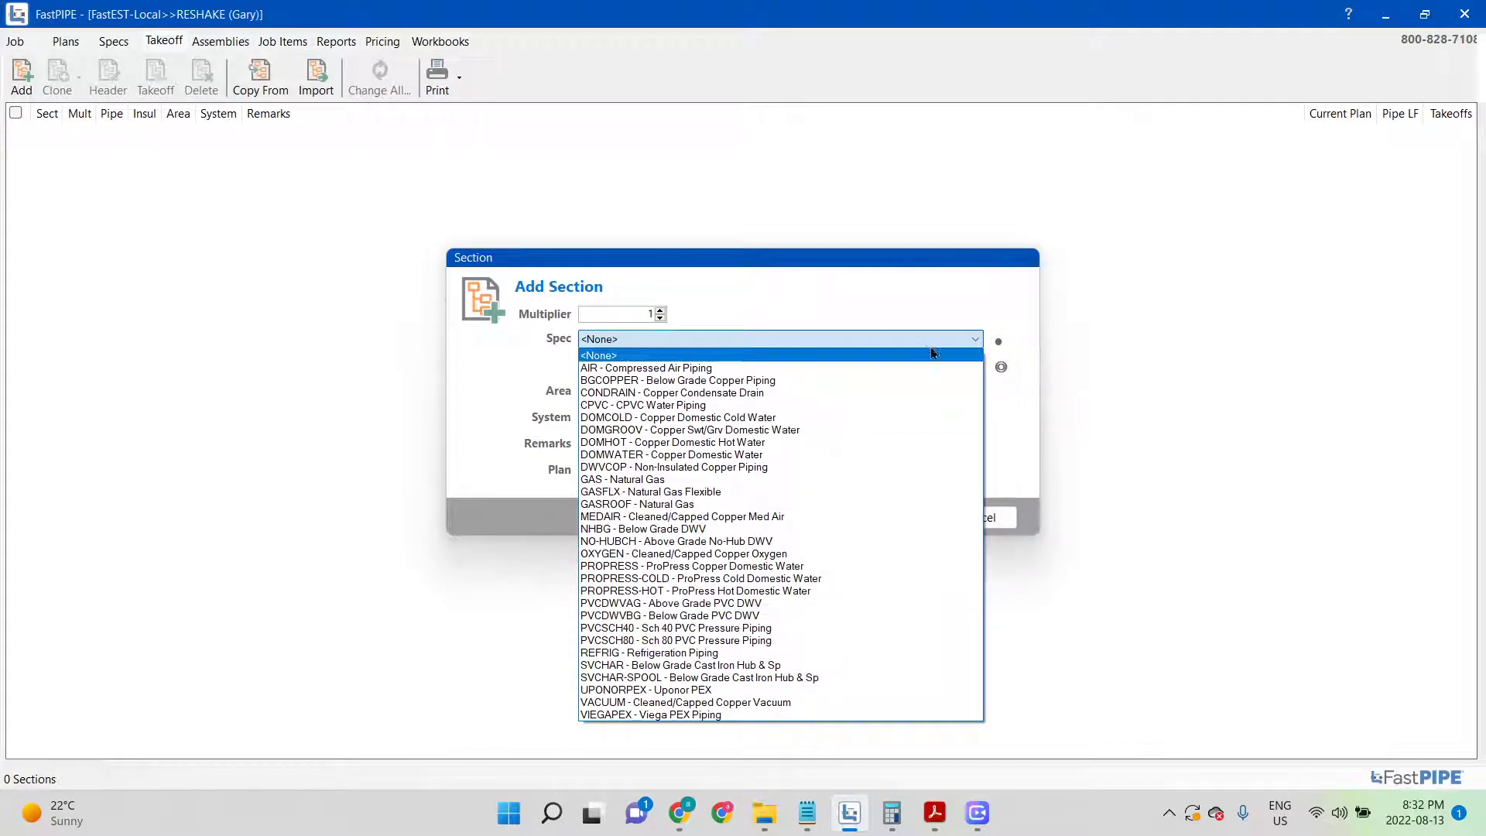
click(960, 357)
click(999, 517)
Delete all existing specs from the job's spec list
click(114, 41)
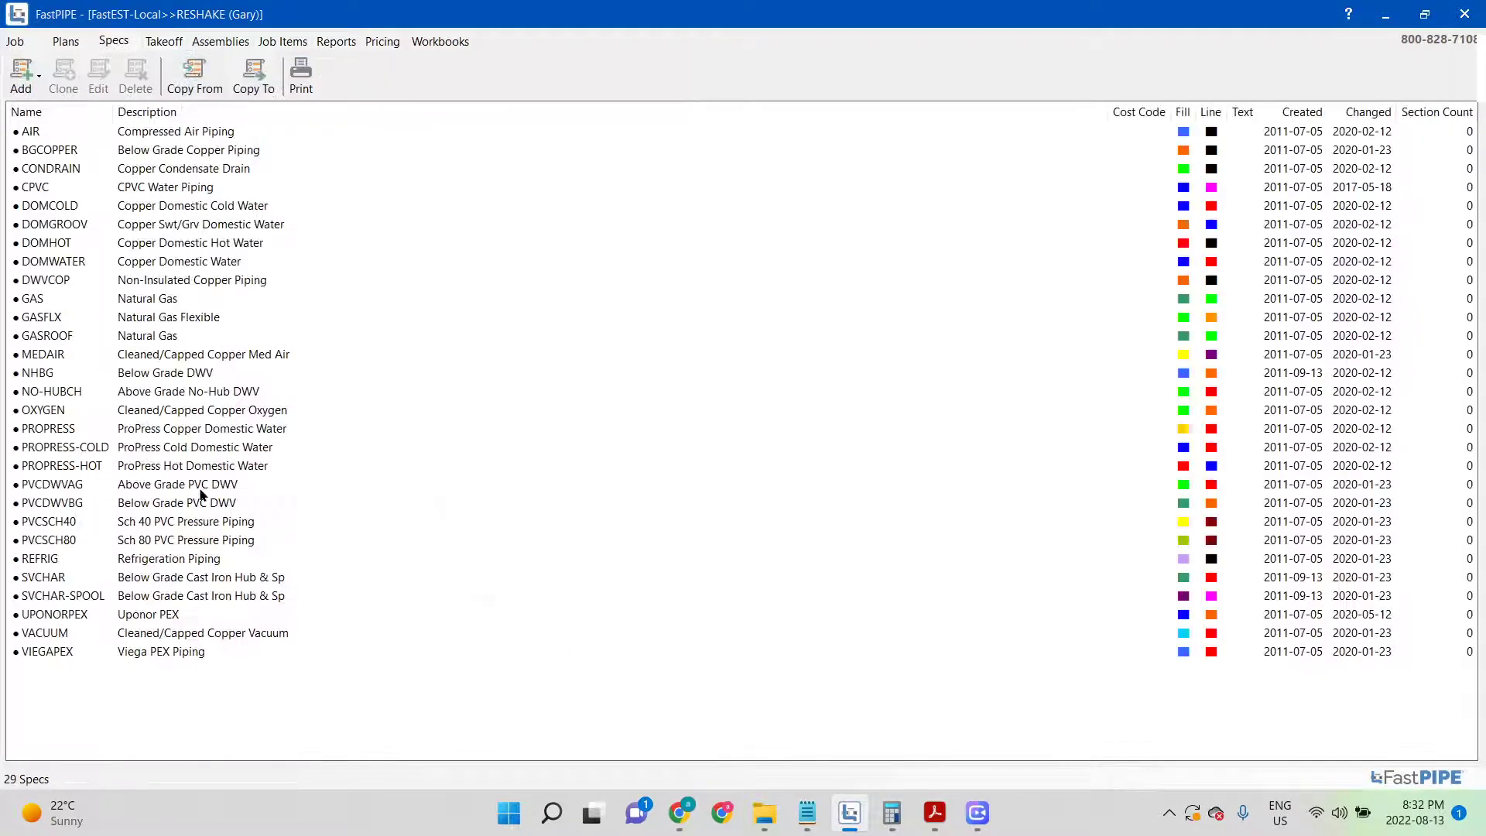
drag(196, 692, 181, 129)
click(135, 78)
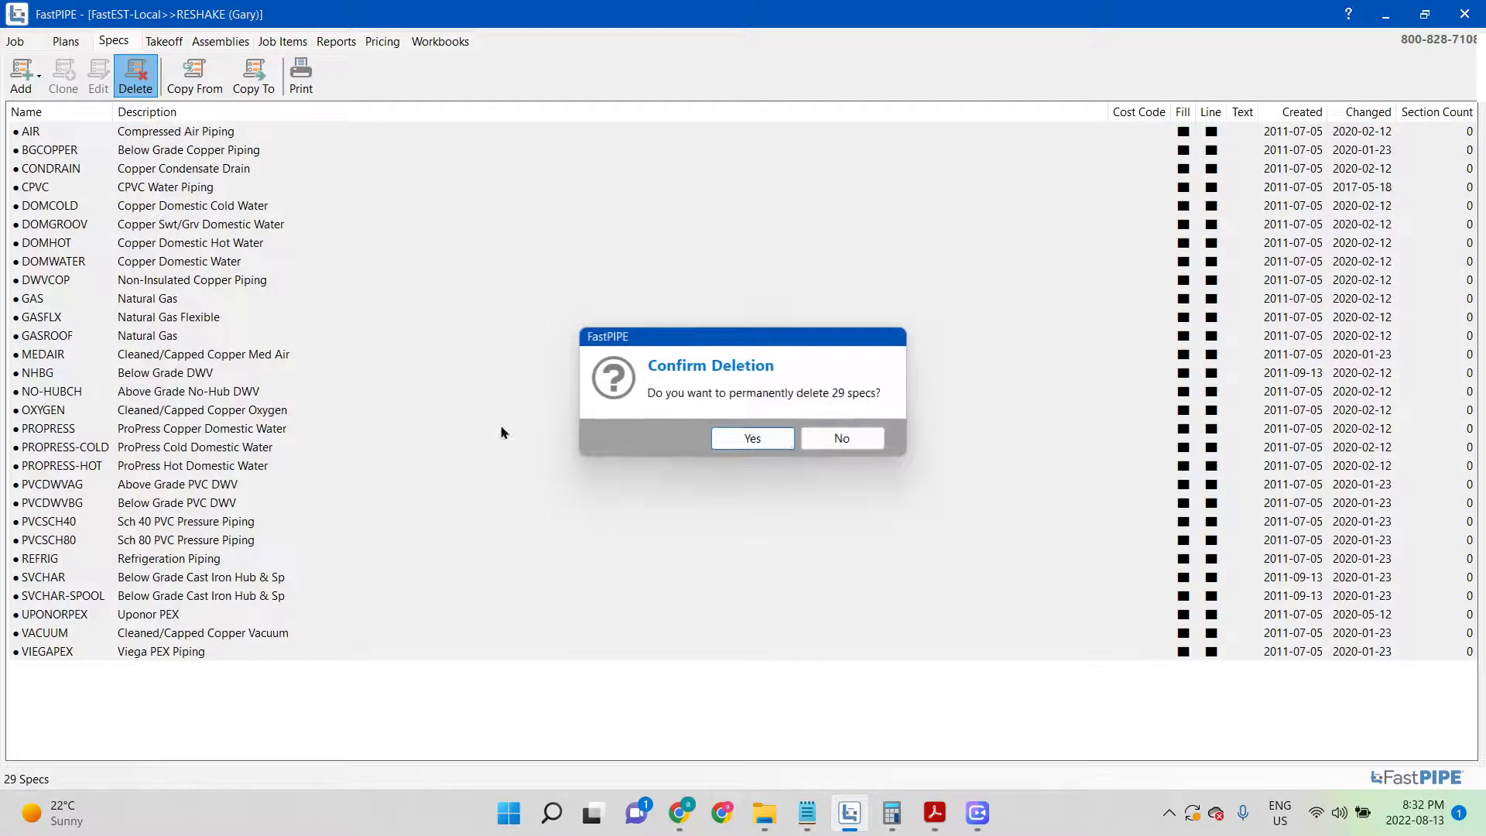
click(752, 438)
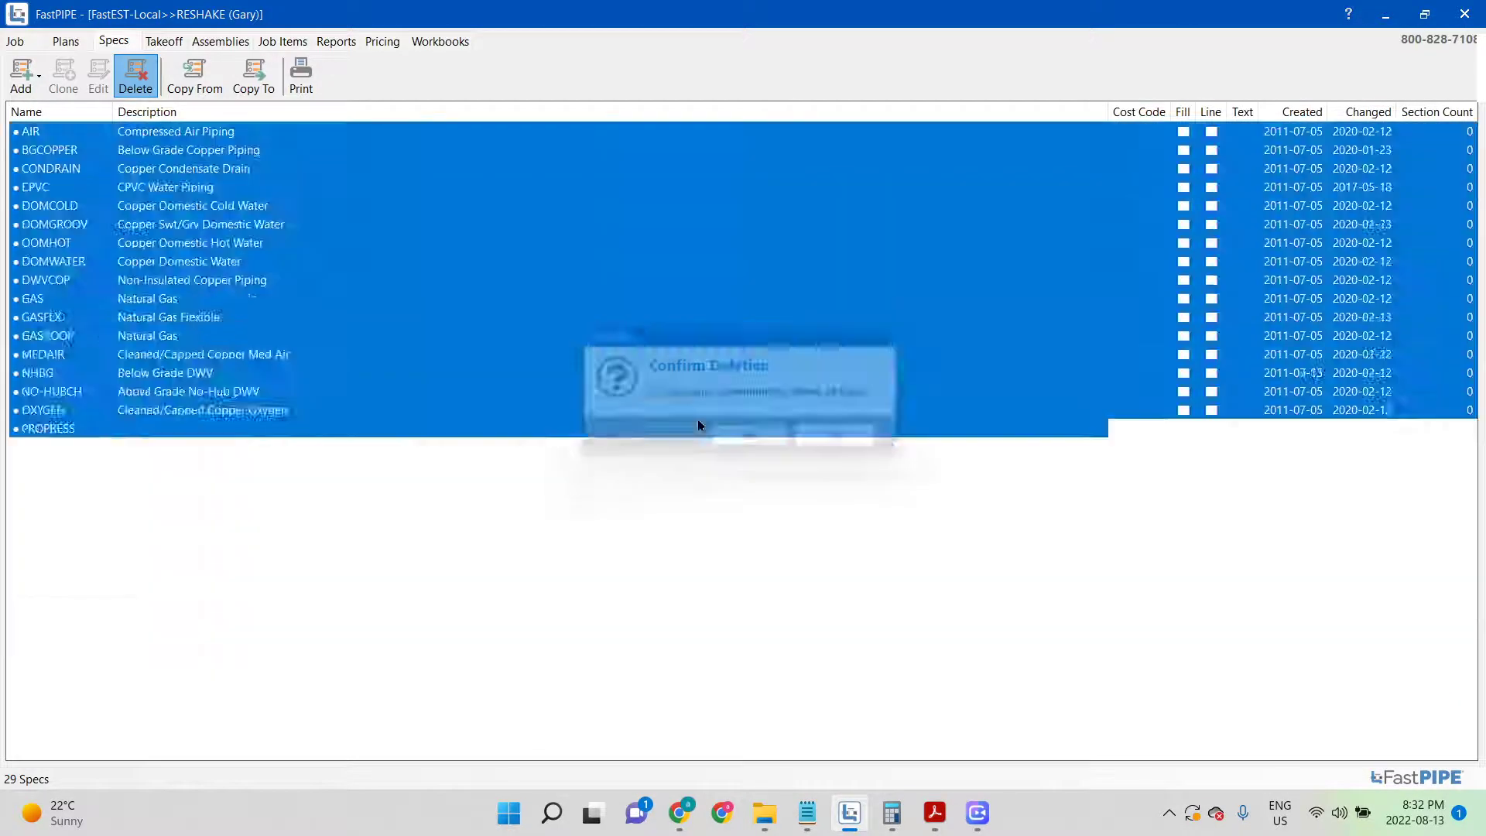
Paste the previously copied set of specs into the job's spec list
right_click(169, 209)
click(225, 255)
right_click(223, 246)
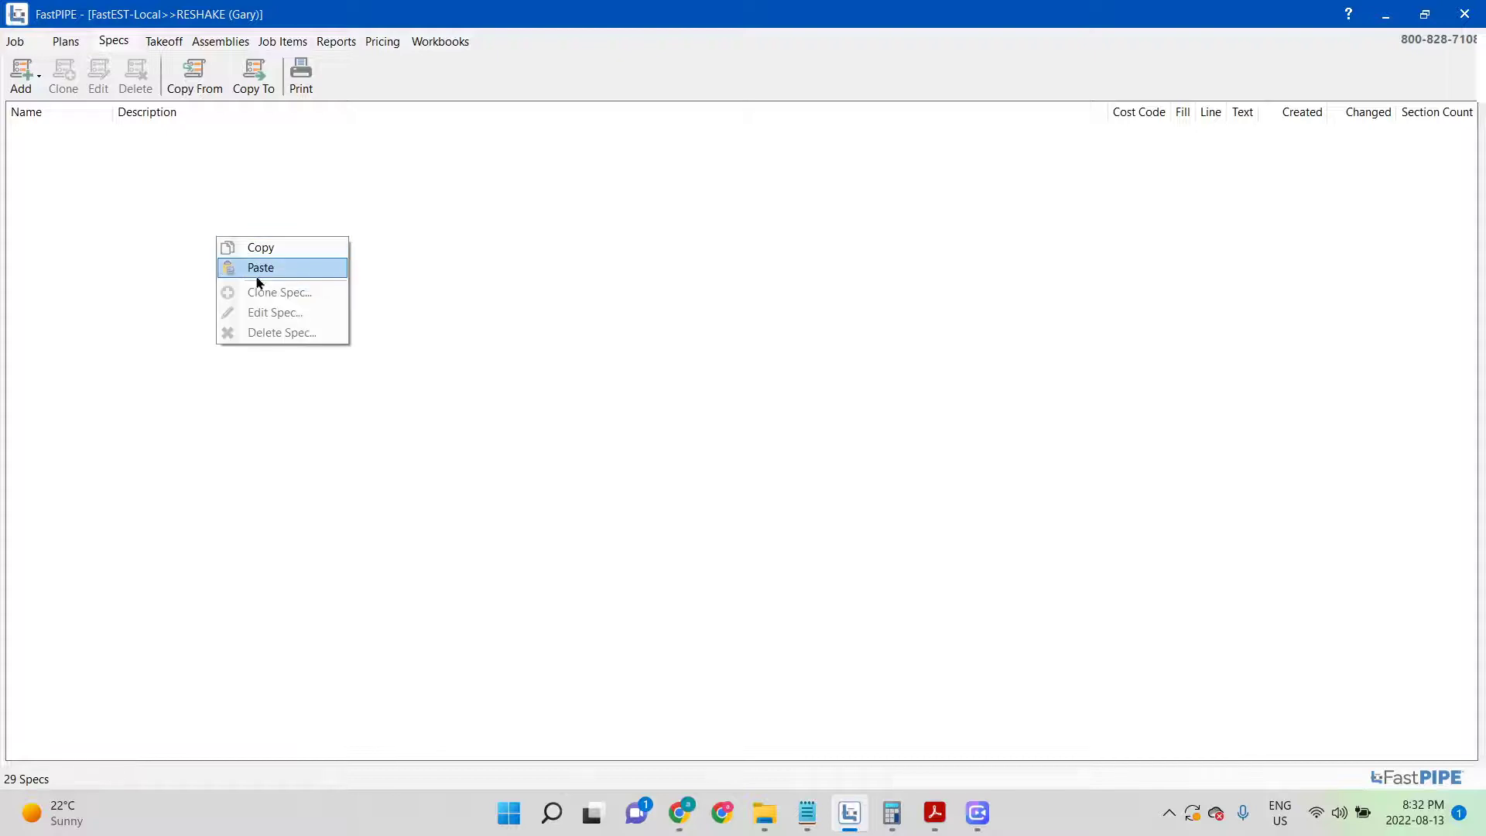
click(236, 267)
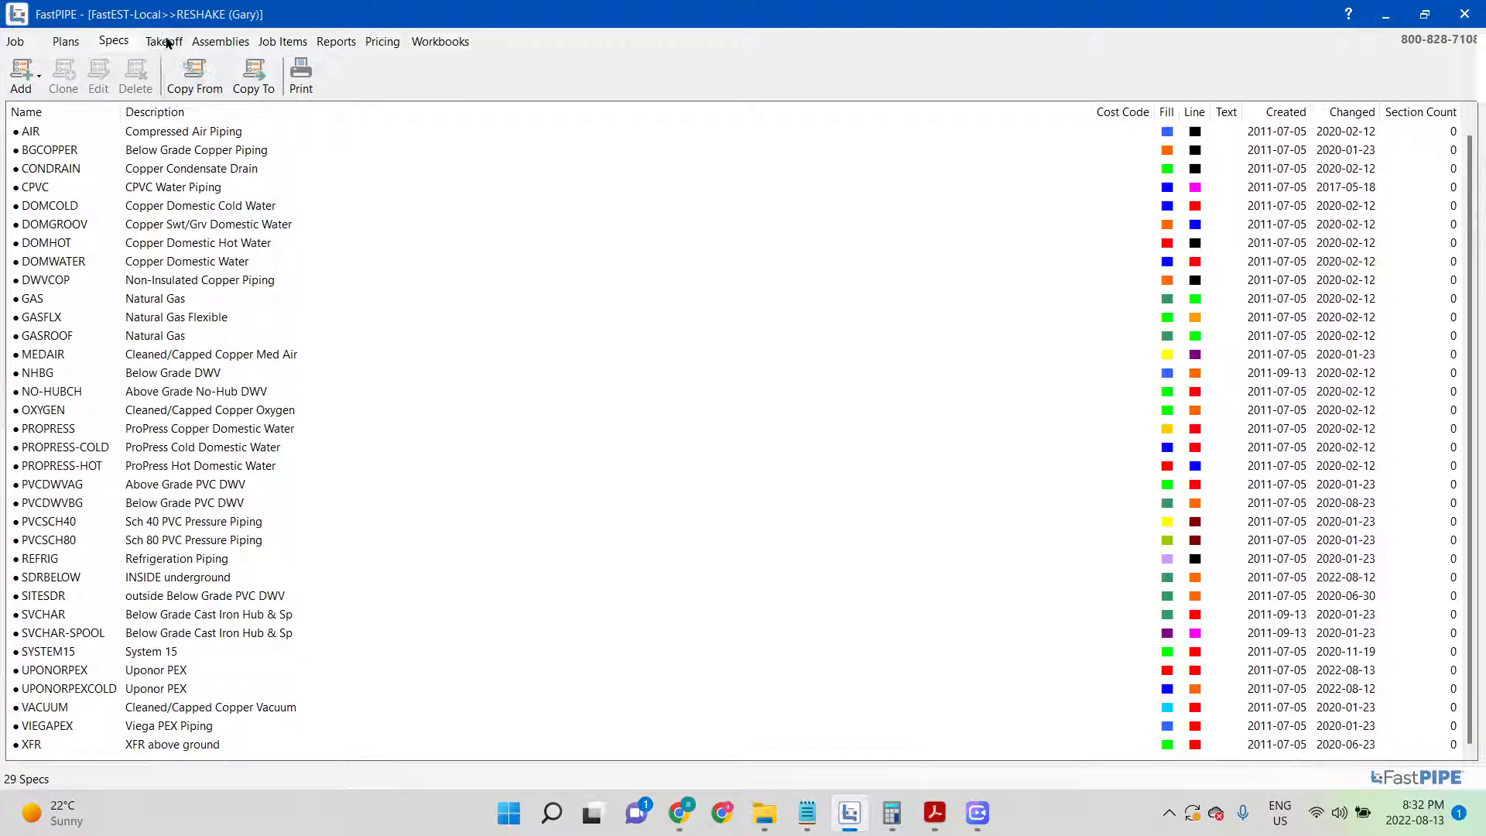
Add a takeoff section on plan UNIT 29 M-2 PERMIT.pdf with spec SDRBELOW - INSIDE underground and area Underground
click(165, 41)
click(21, 77)
click(651, 471)
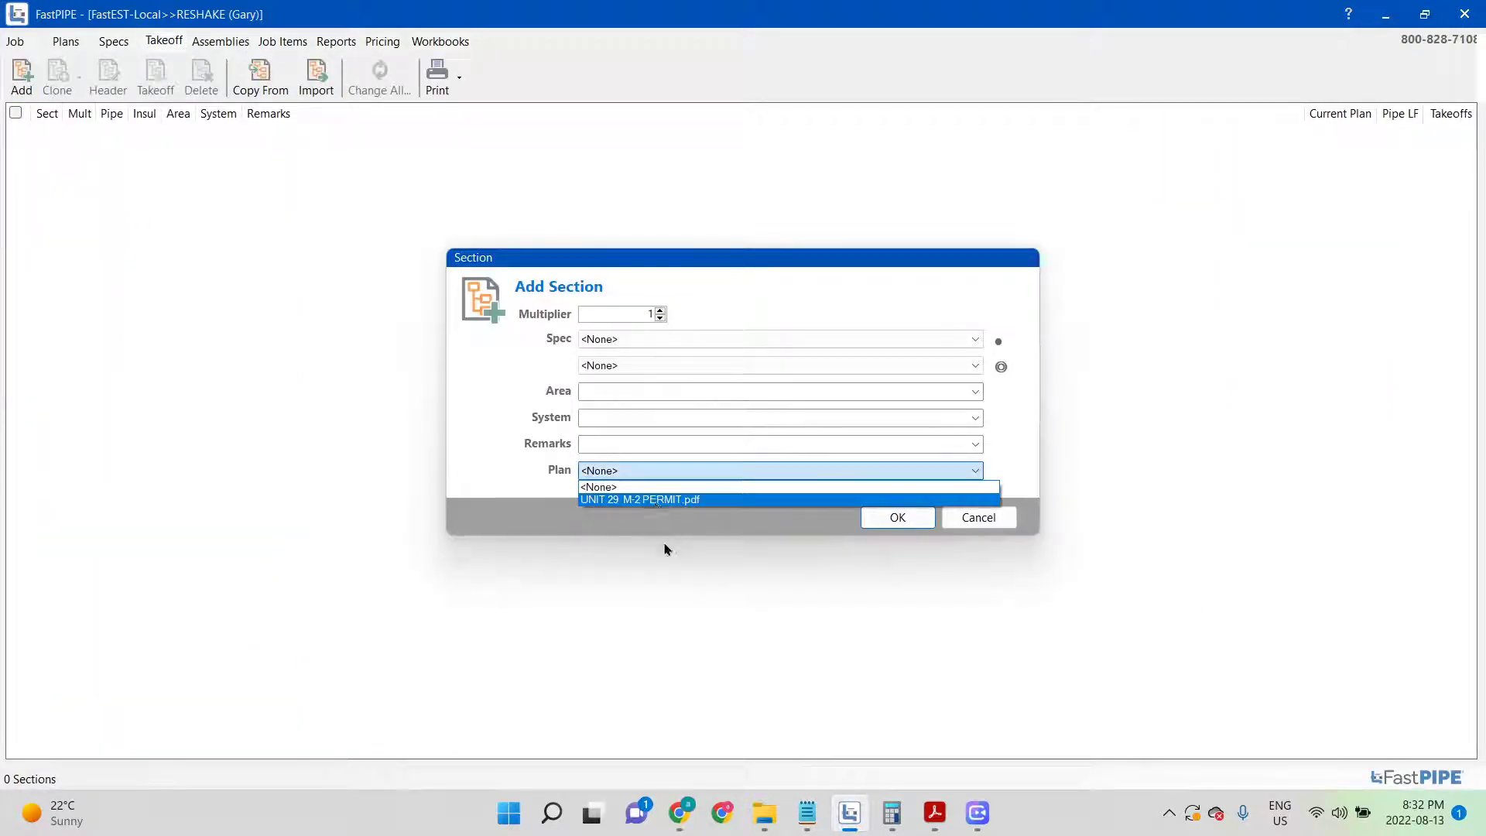
click(655, 500)
click(631, 339)
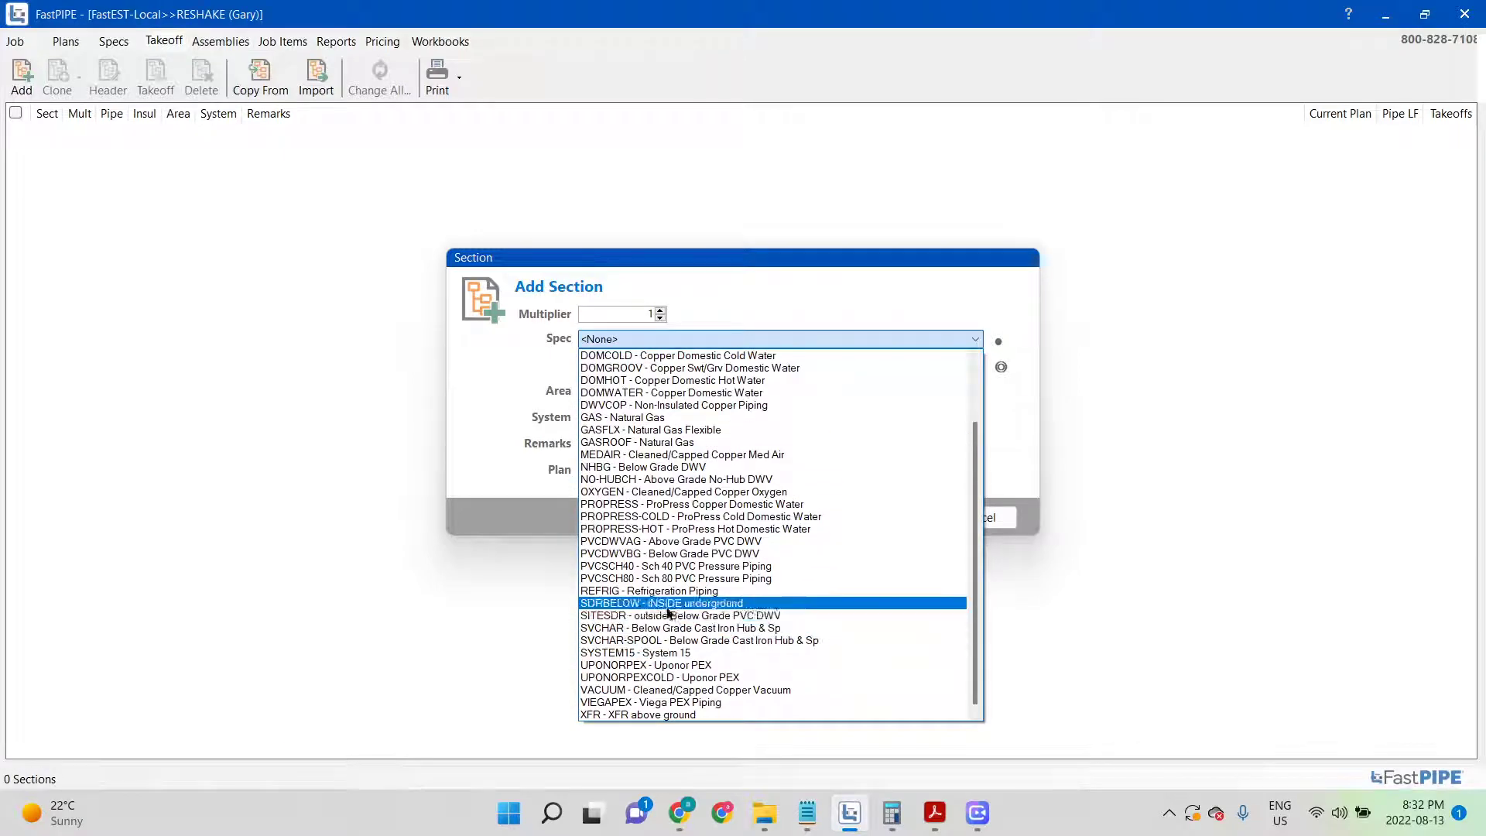
click(642, 603)
click(617, 388)
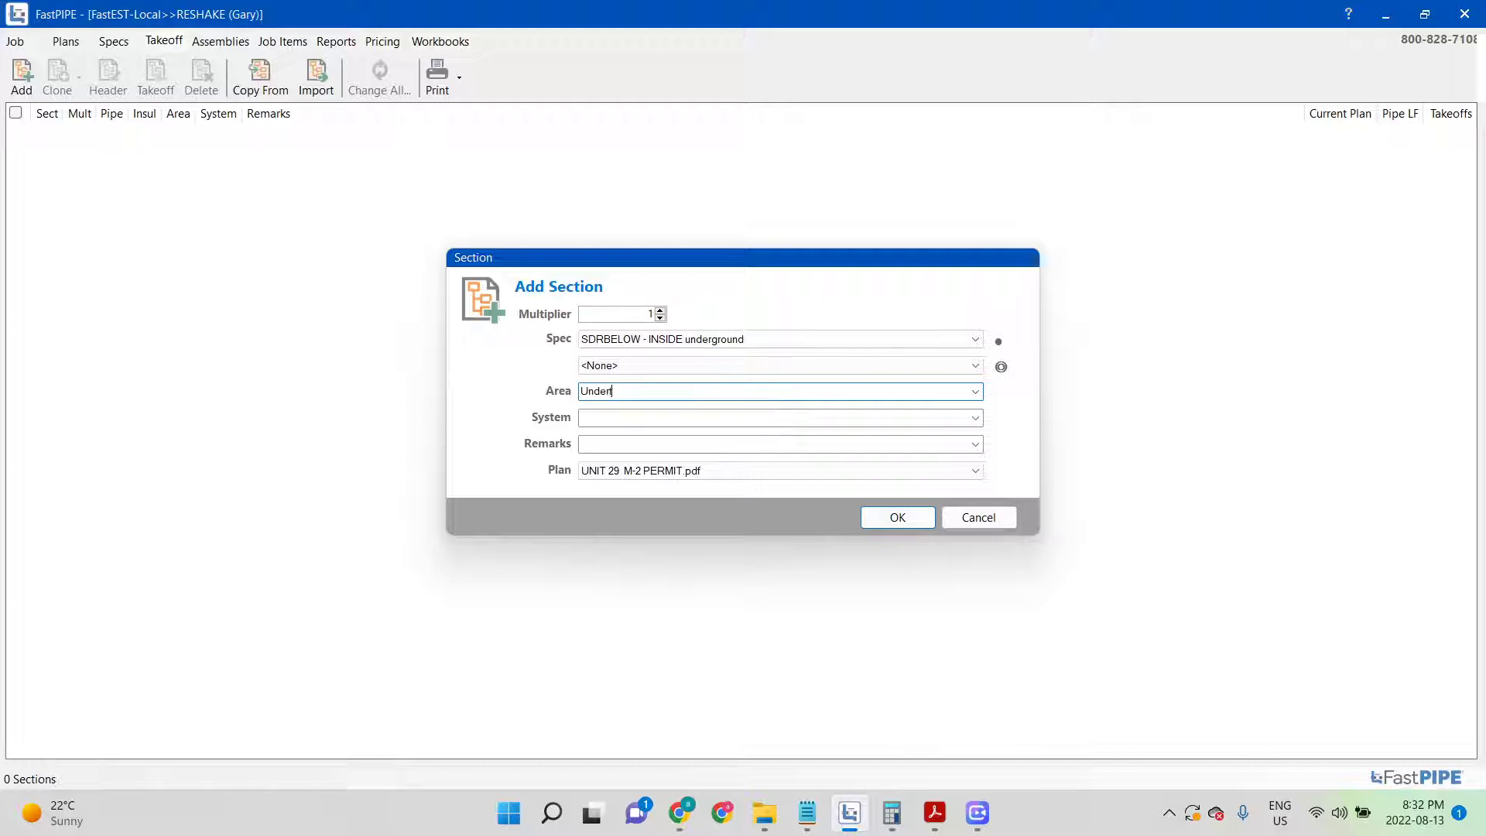
text(Underground)
key(Return)
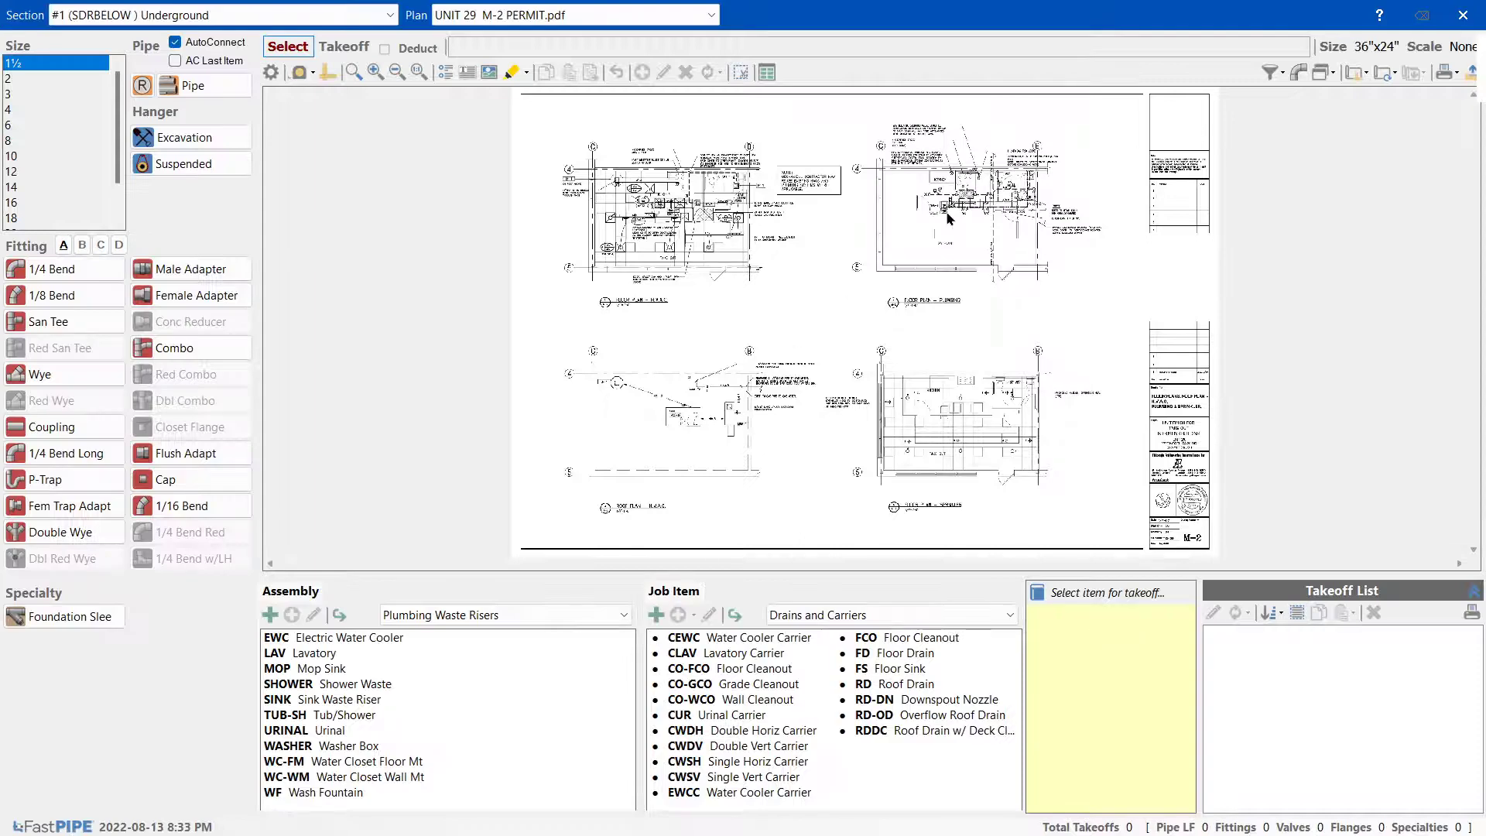
Start a size 4 coupling takeoff on the plumbing floor plan and set the plan scale to 1/4" = 1'
scroll(728, 544, up, 4)
drag(875, 563, 943, 564)
drag(1473, 259, 1473, 213)
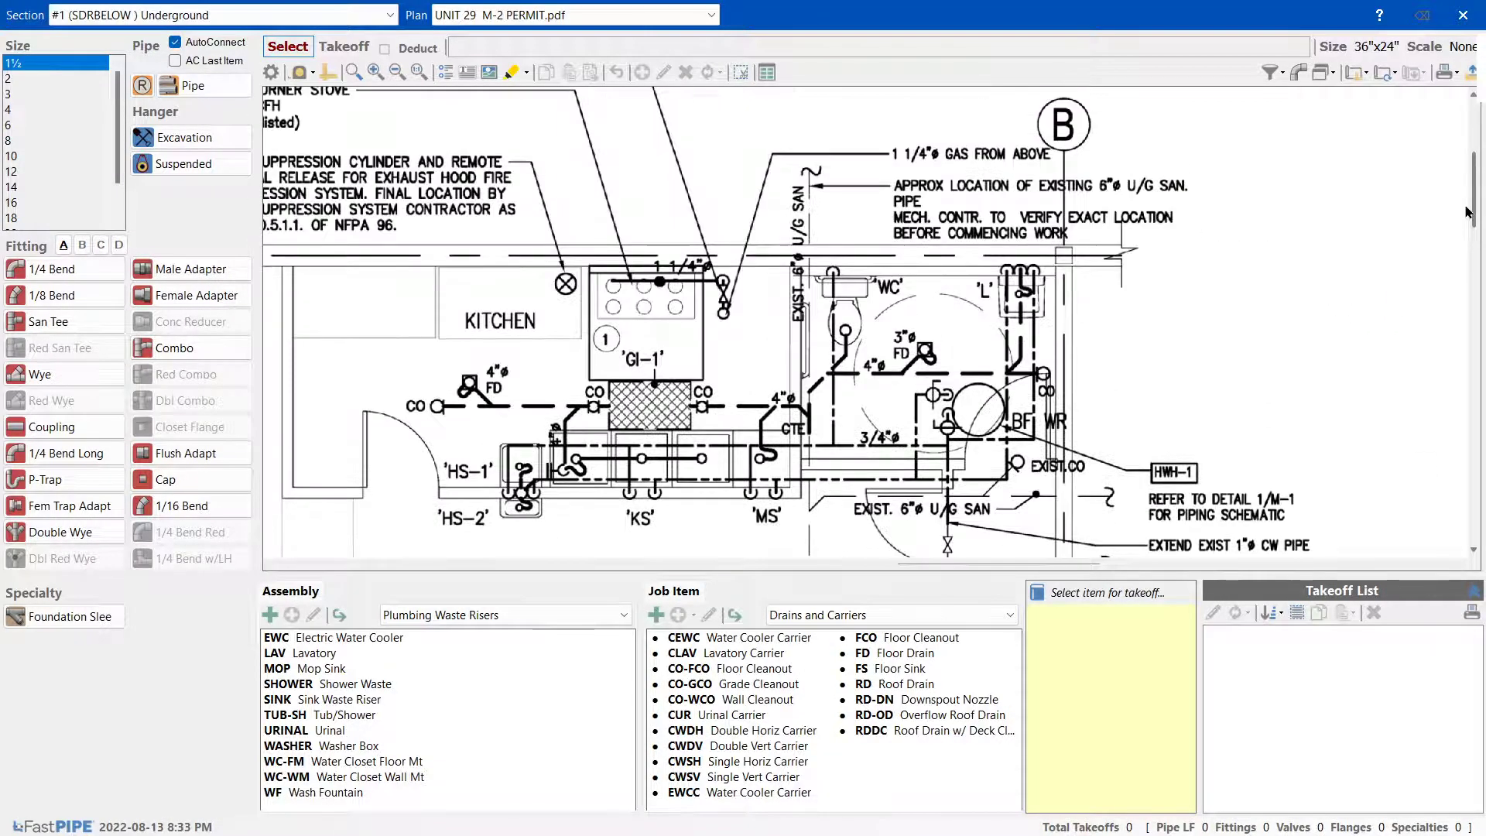
scroll(699, 324, up, 2)
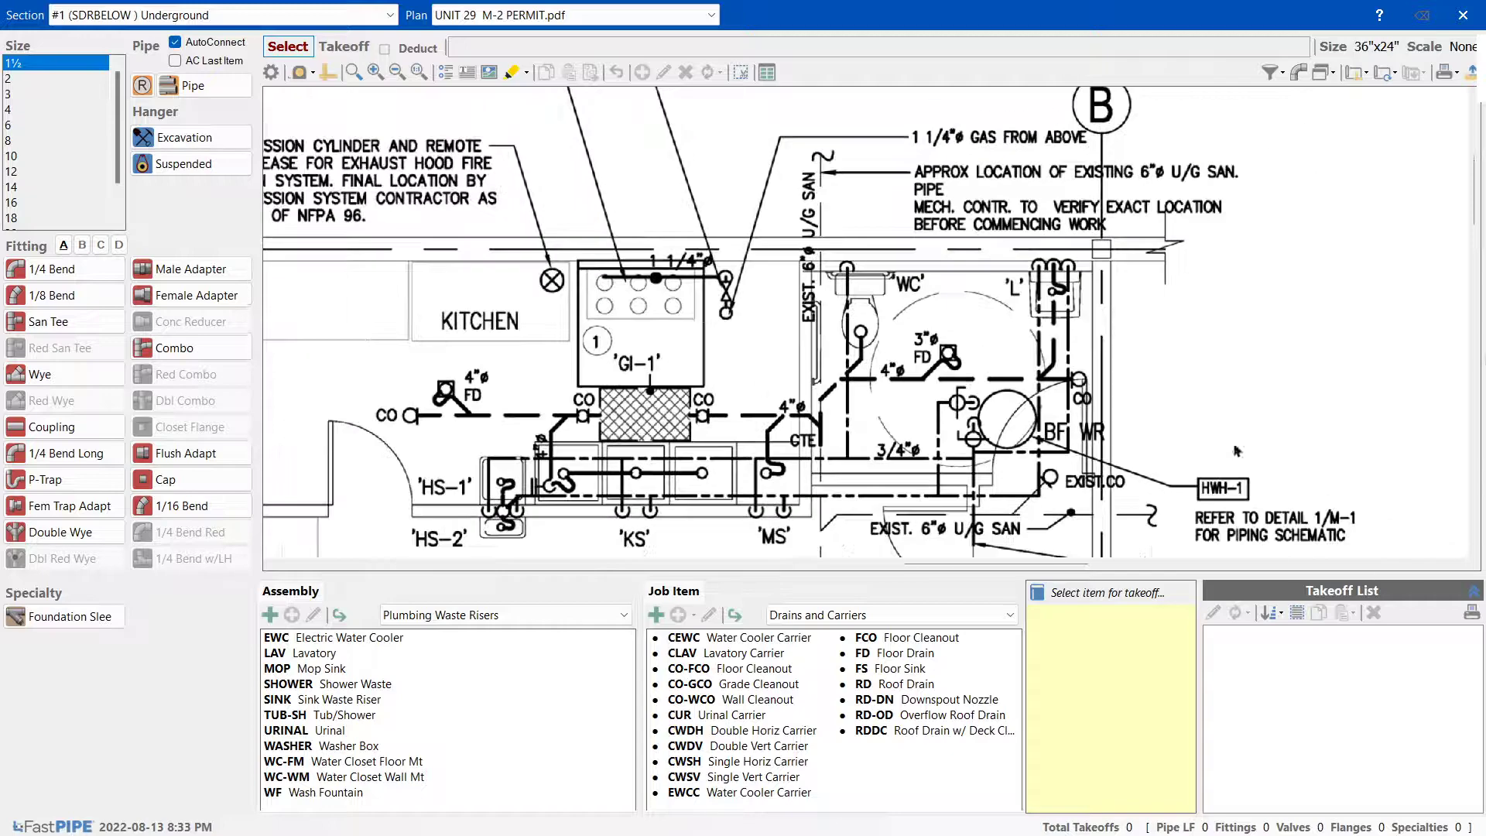
scroll(864, 245, down, 3)
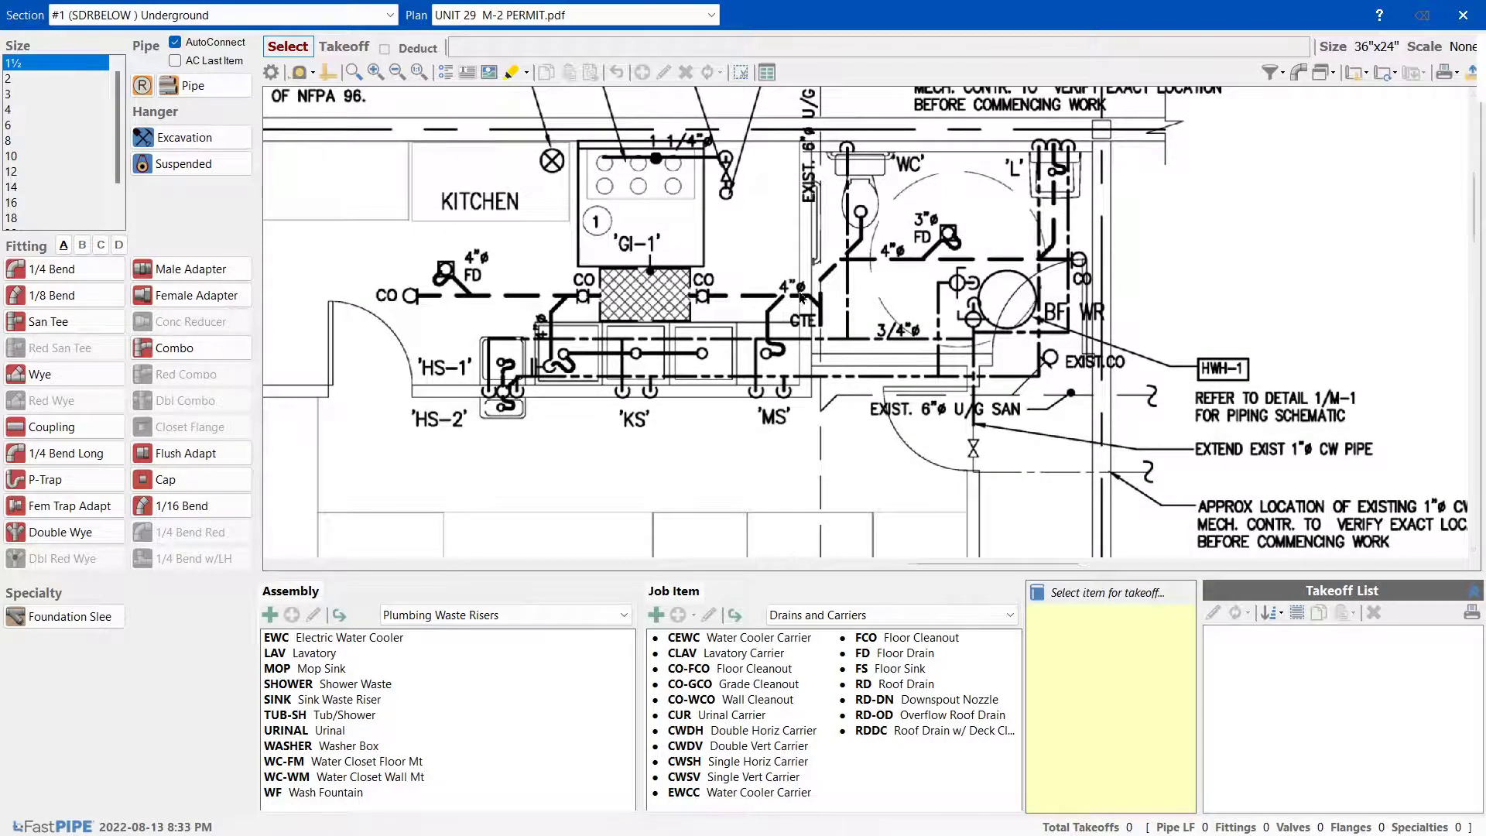
scroll(863, 244, up, 2)
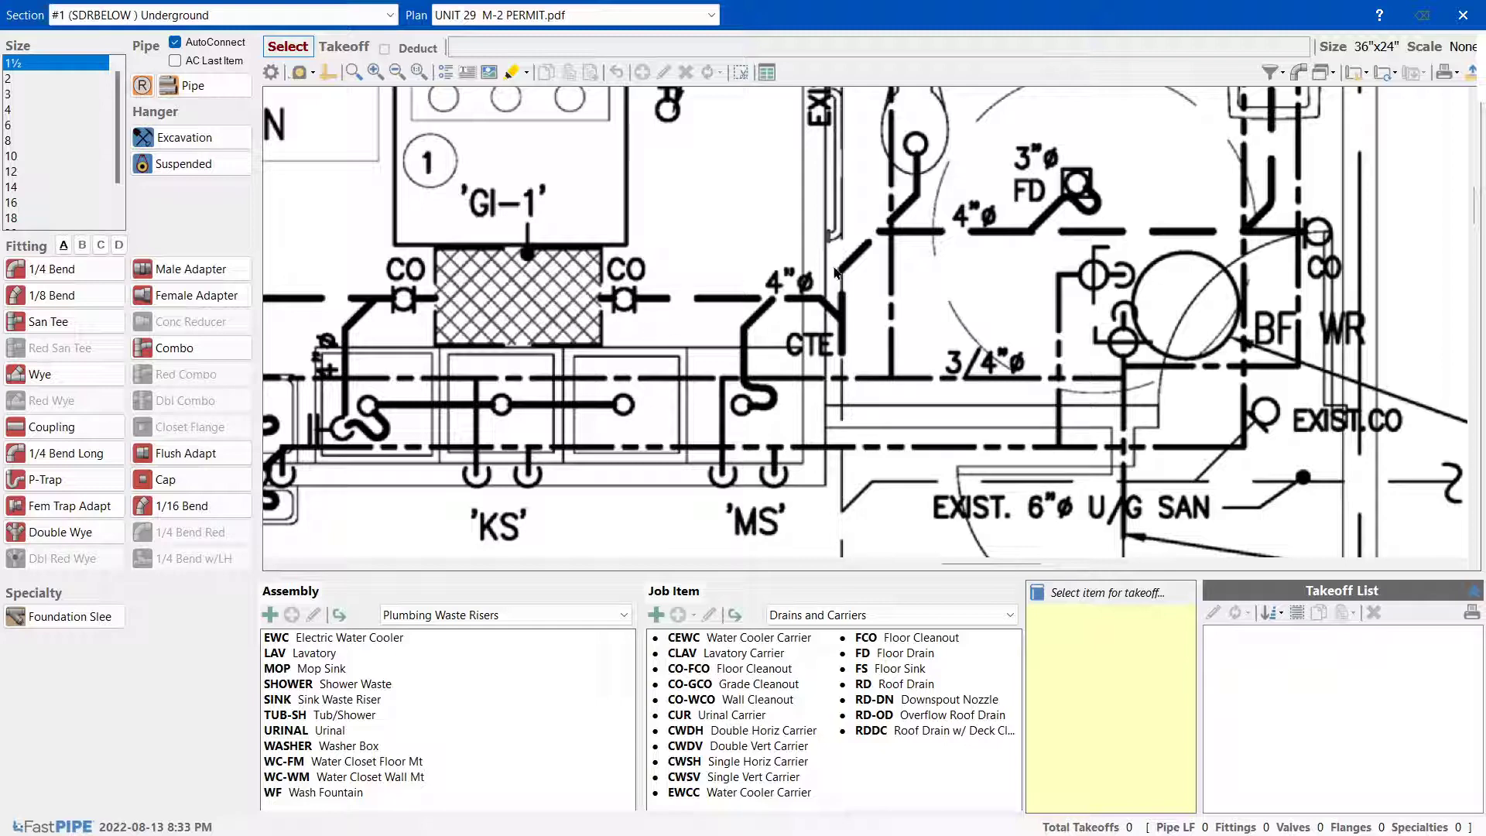
click(23, 113)
click(82, 247)
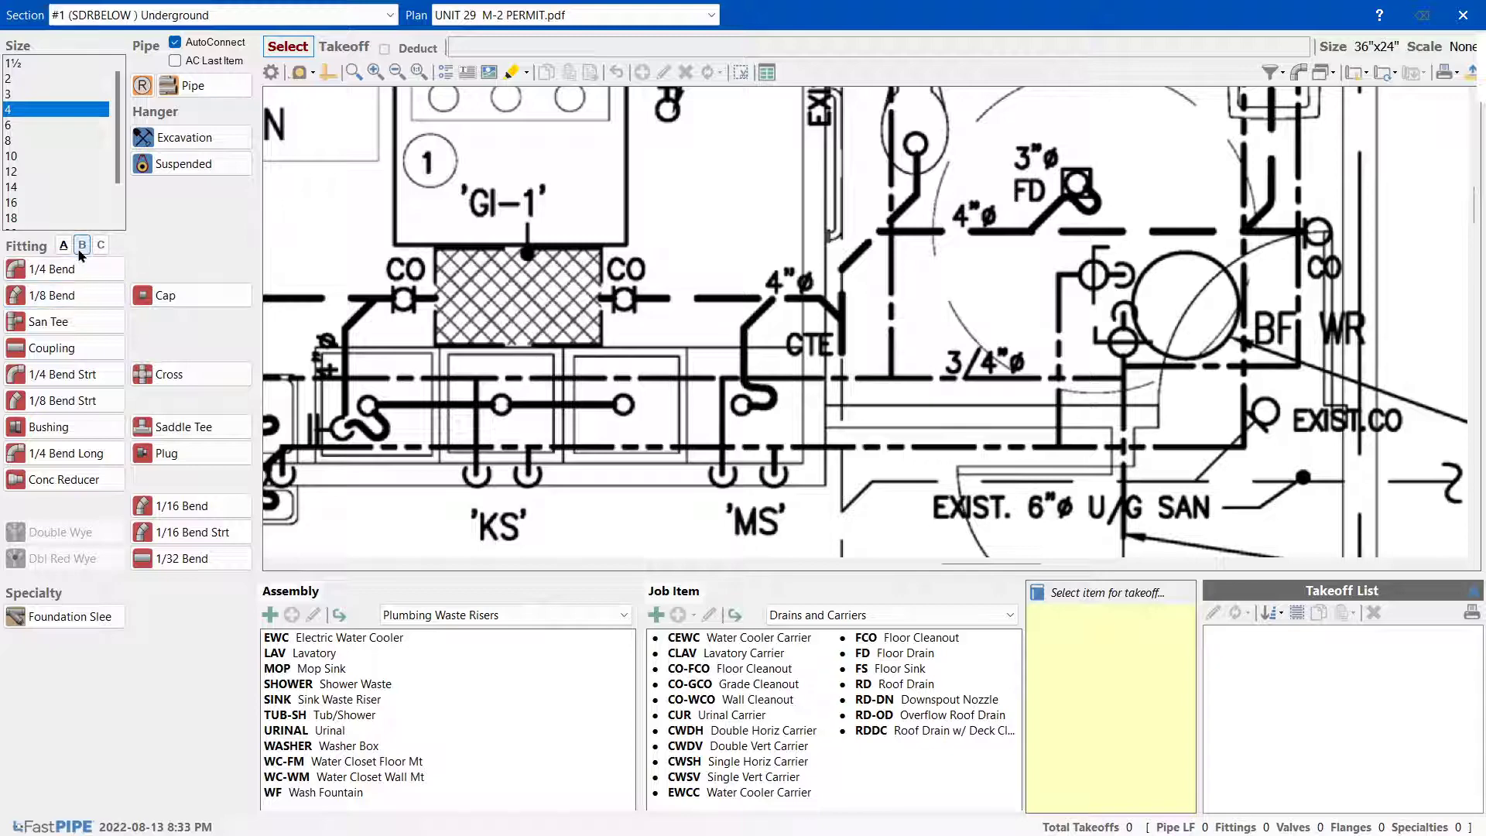
click(52, 347)
click(782, 463)
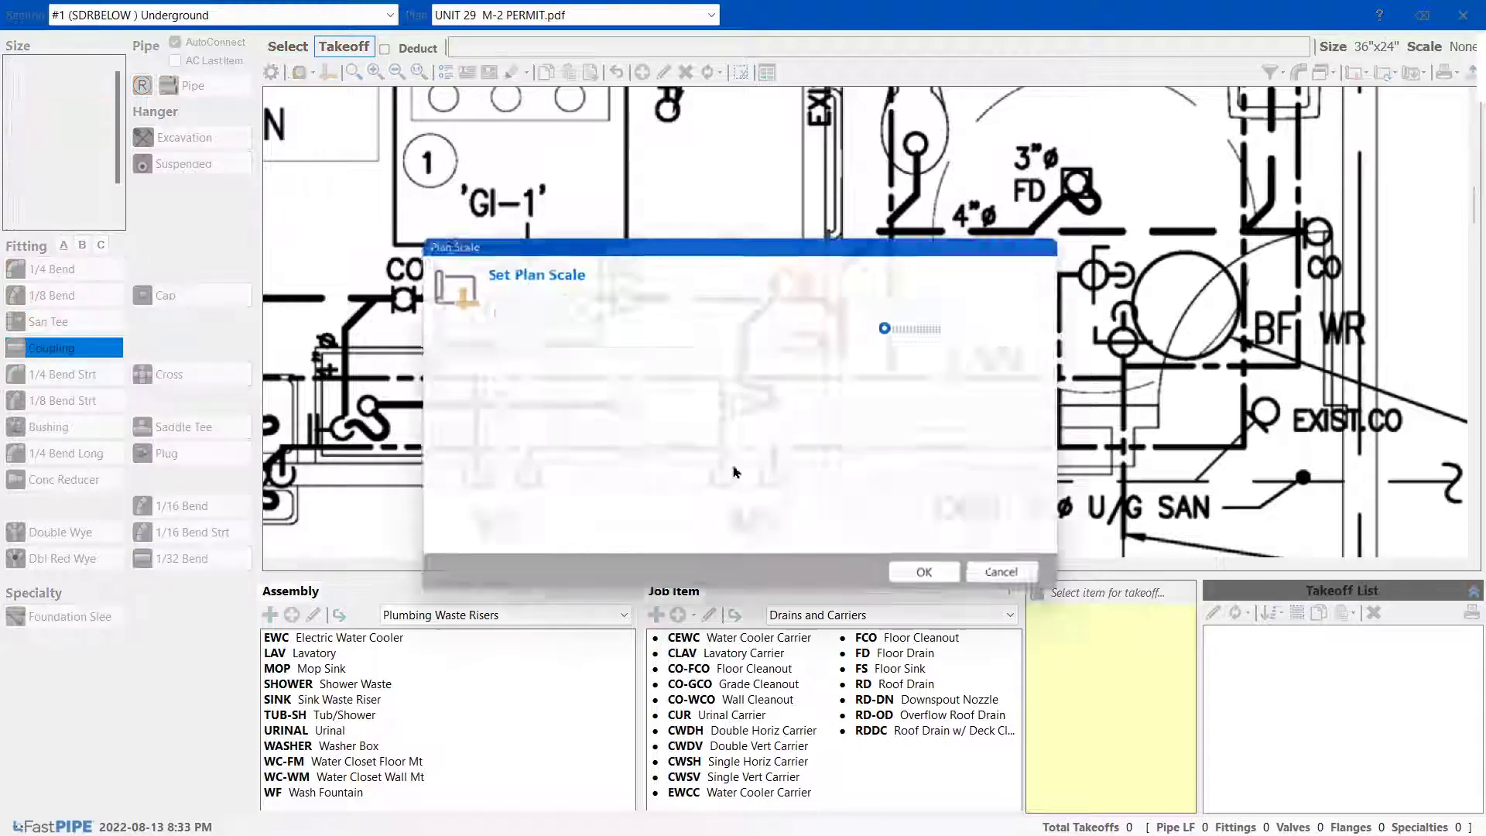
click(544, 490)
click(924, 572)
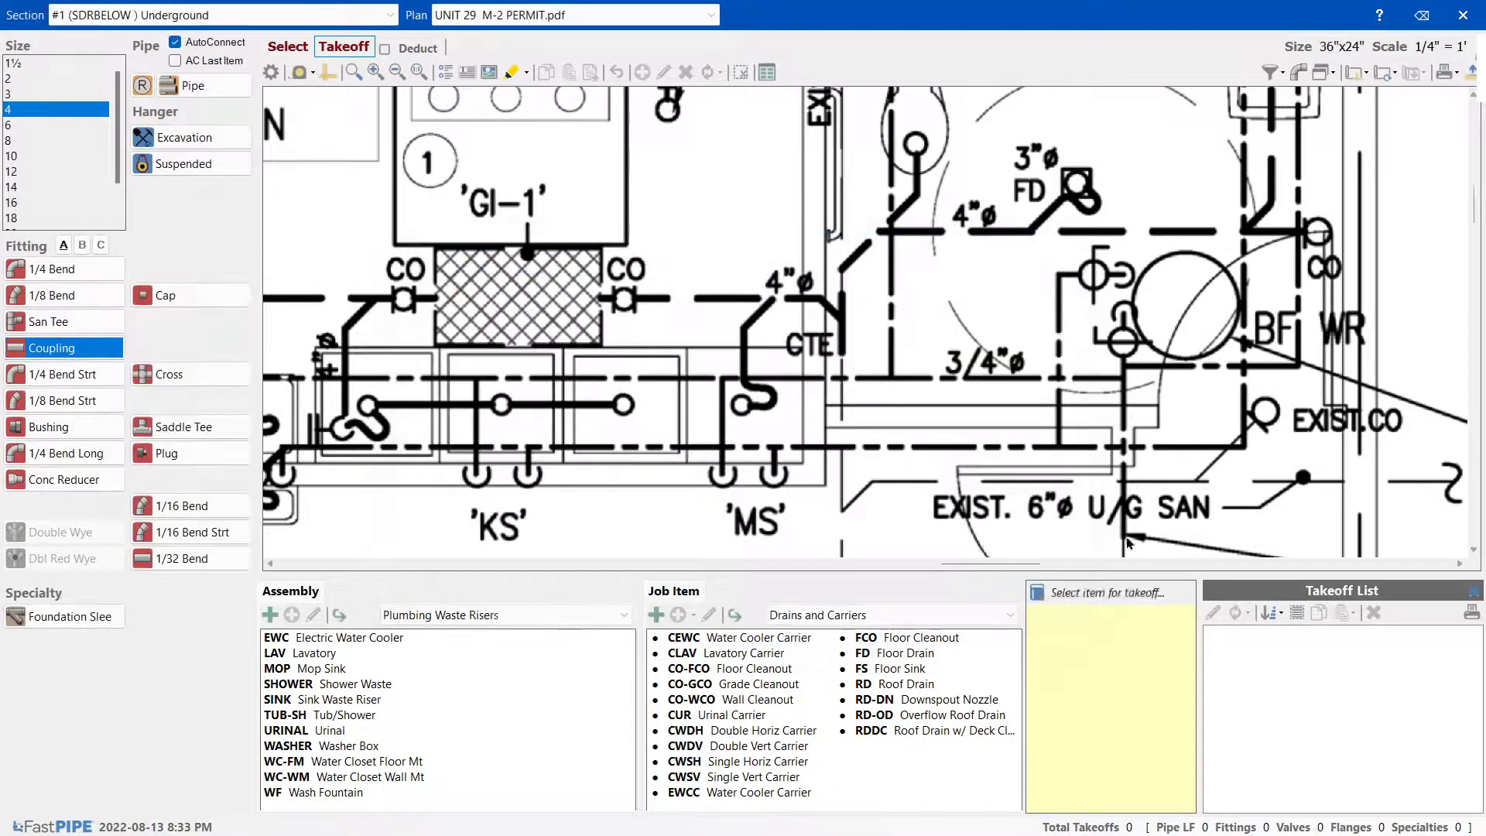
scroll(1128, 544, down, 3)
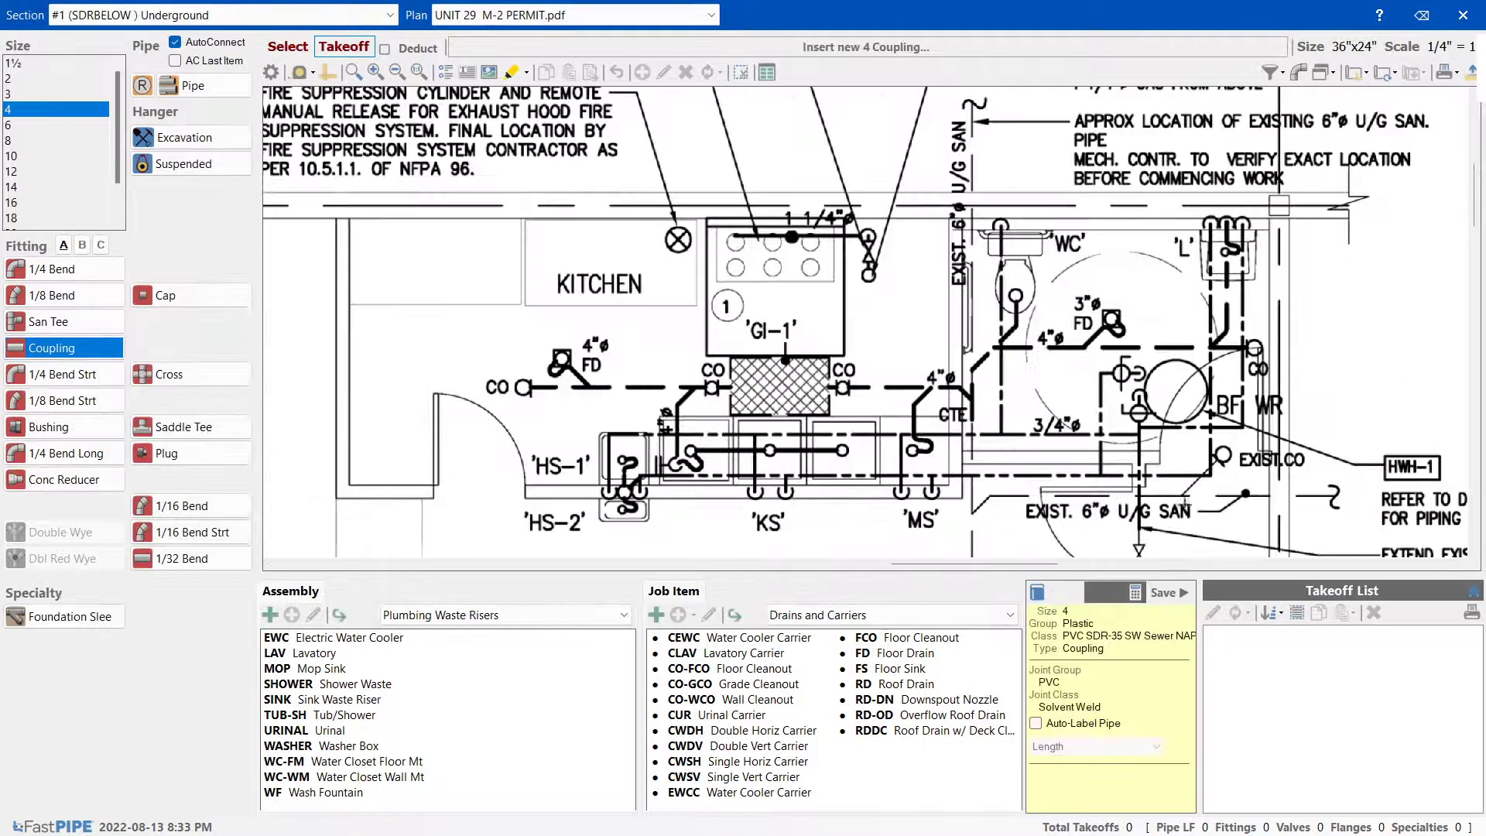
click(238, 86)
scroll(1122, 301, up, 3)
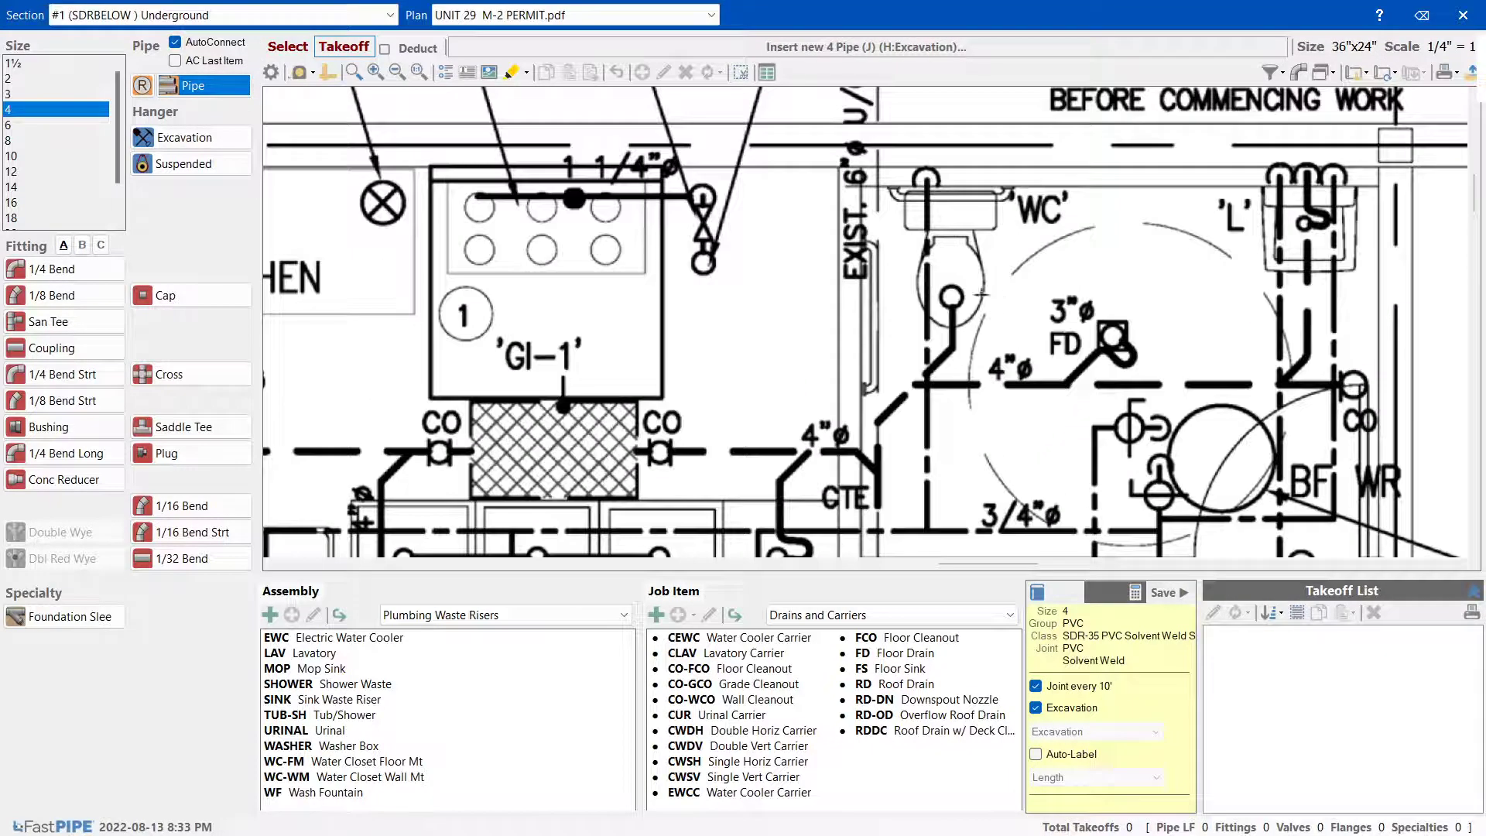
drag(950, 297, 859, 291)
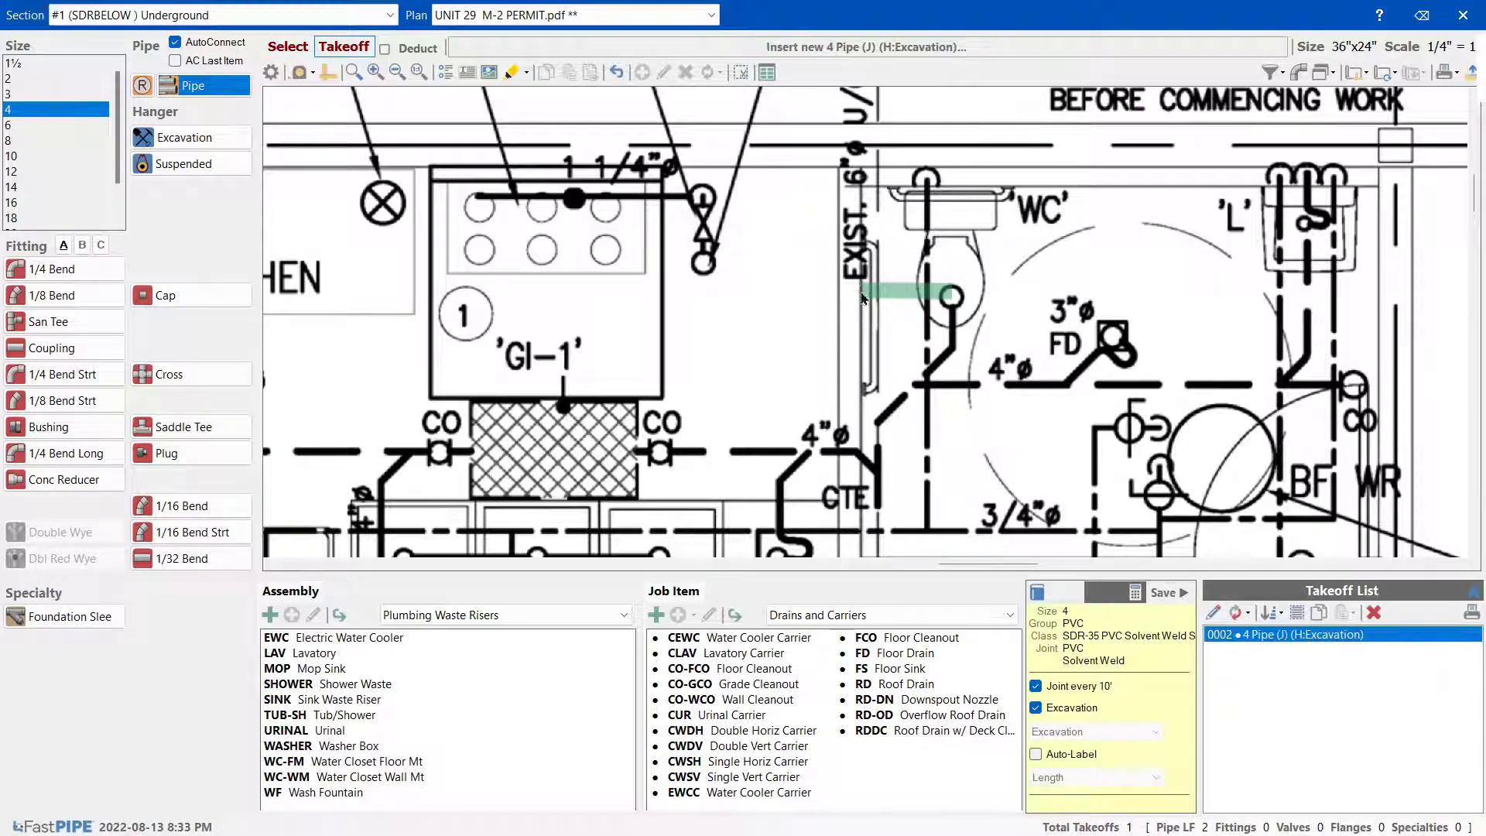
key(Delete)
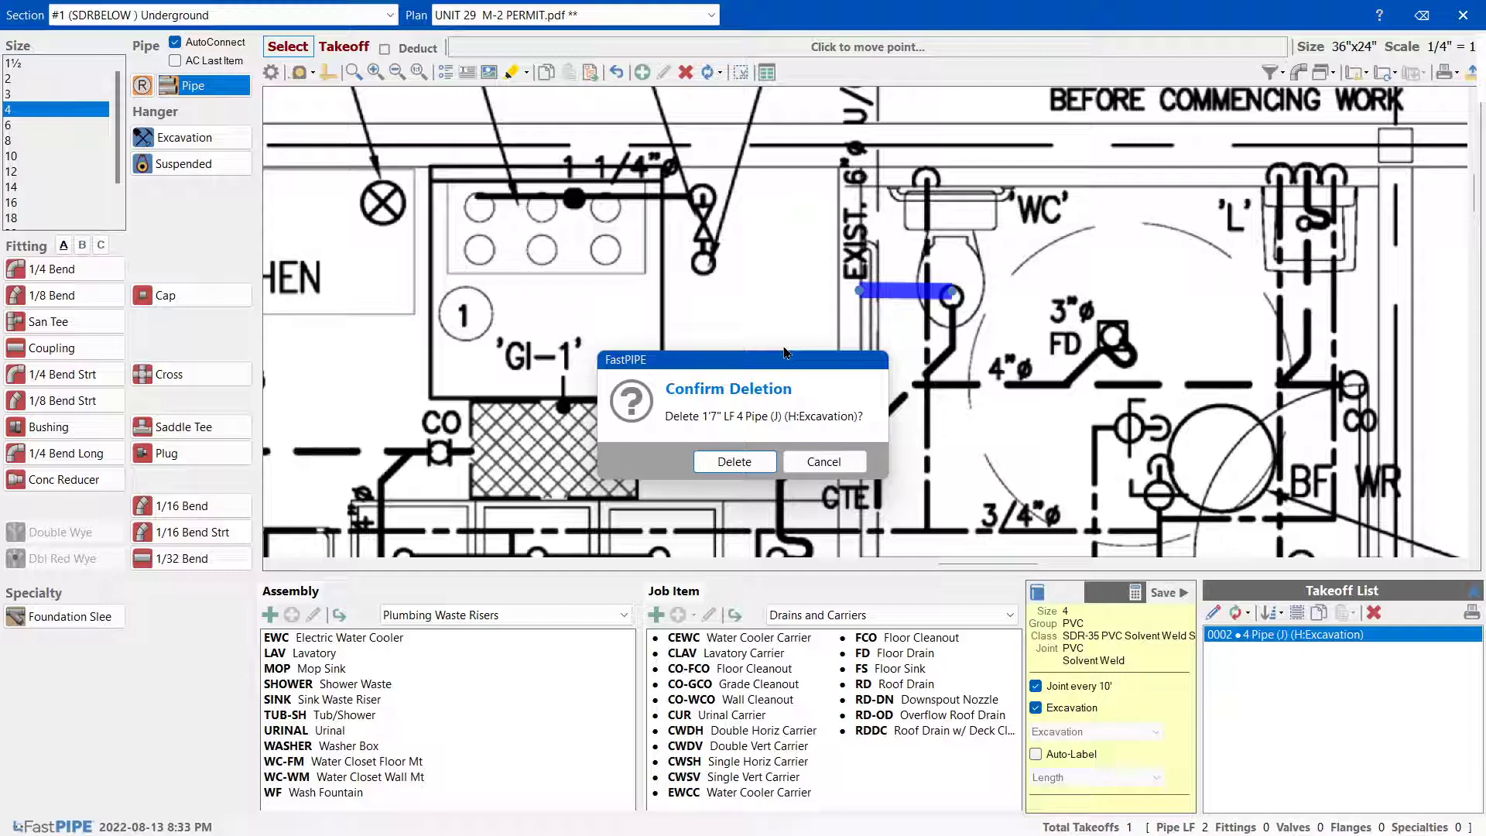
click(739, 462)
Place two size 4 couplings on the vertical sanitary line at CTE, joined by about 1 ft of pipe
scroll(863, 349, down, 1)
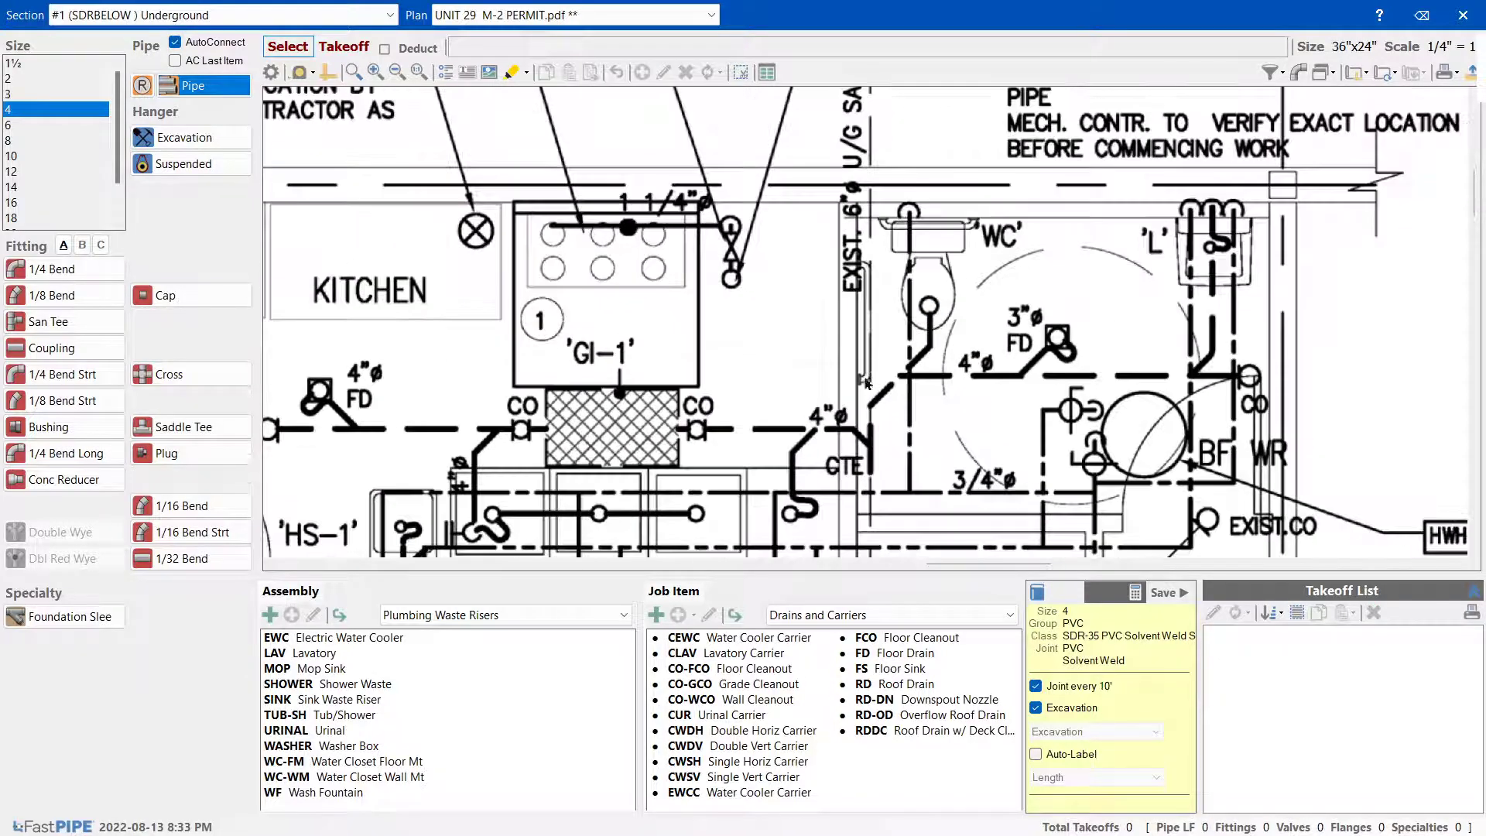
scroll(801, 289, down, 2)
scroll(874, 432, up, 4)
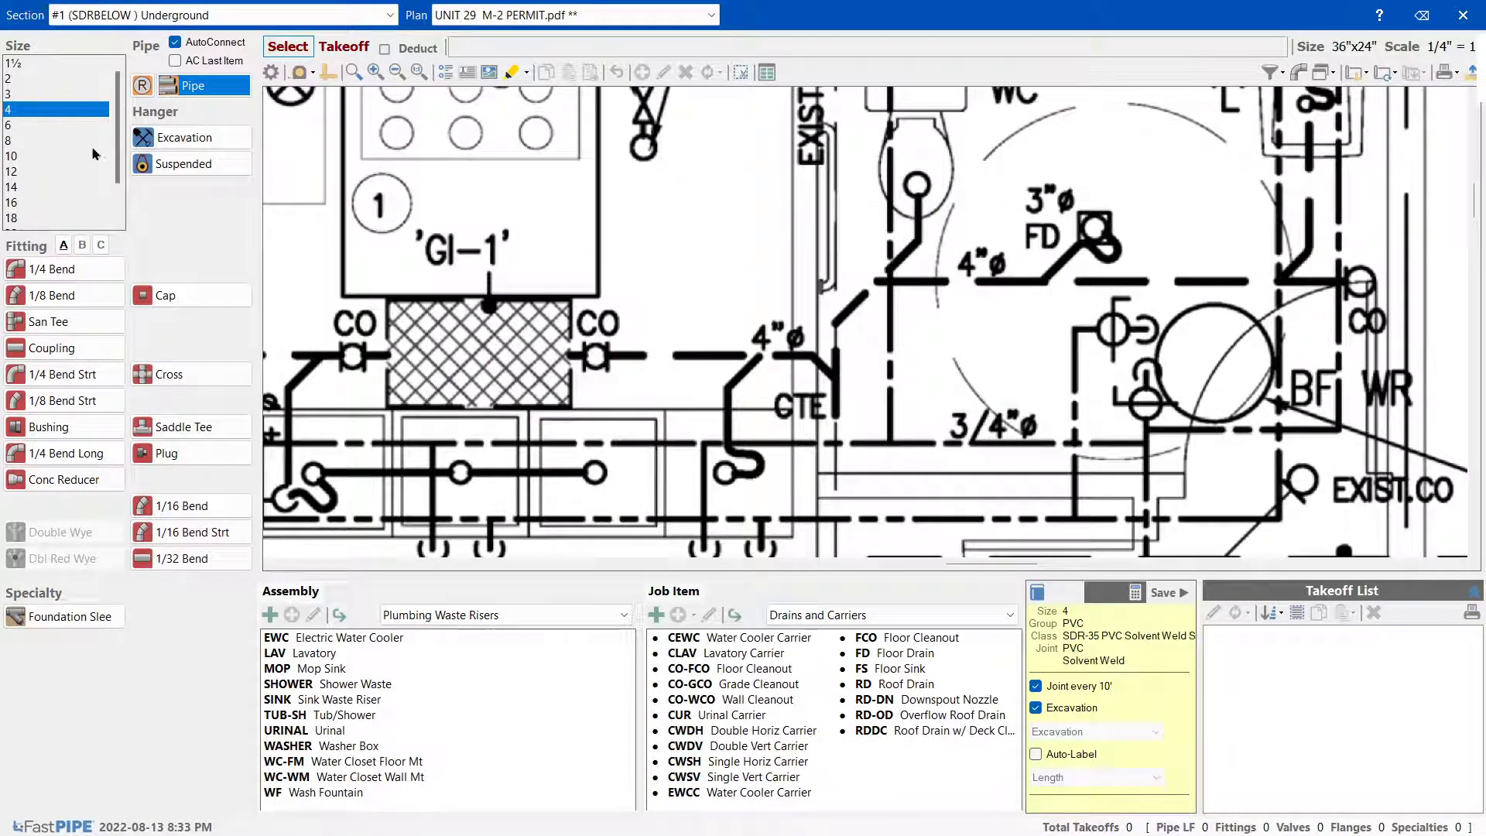
click(51, 348)
click(834, 440)
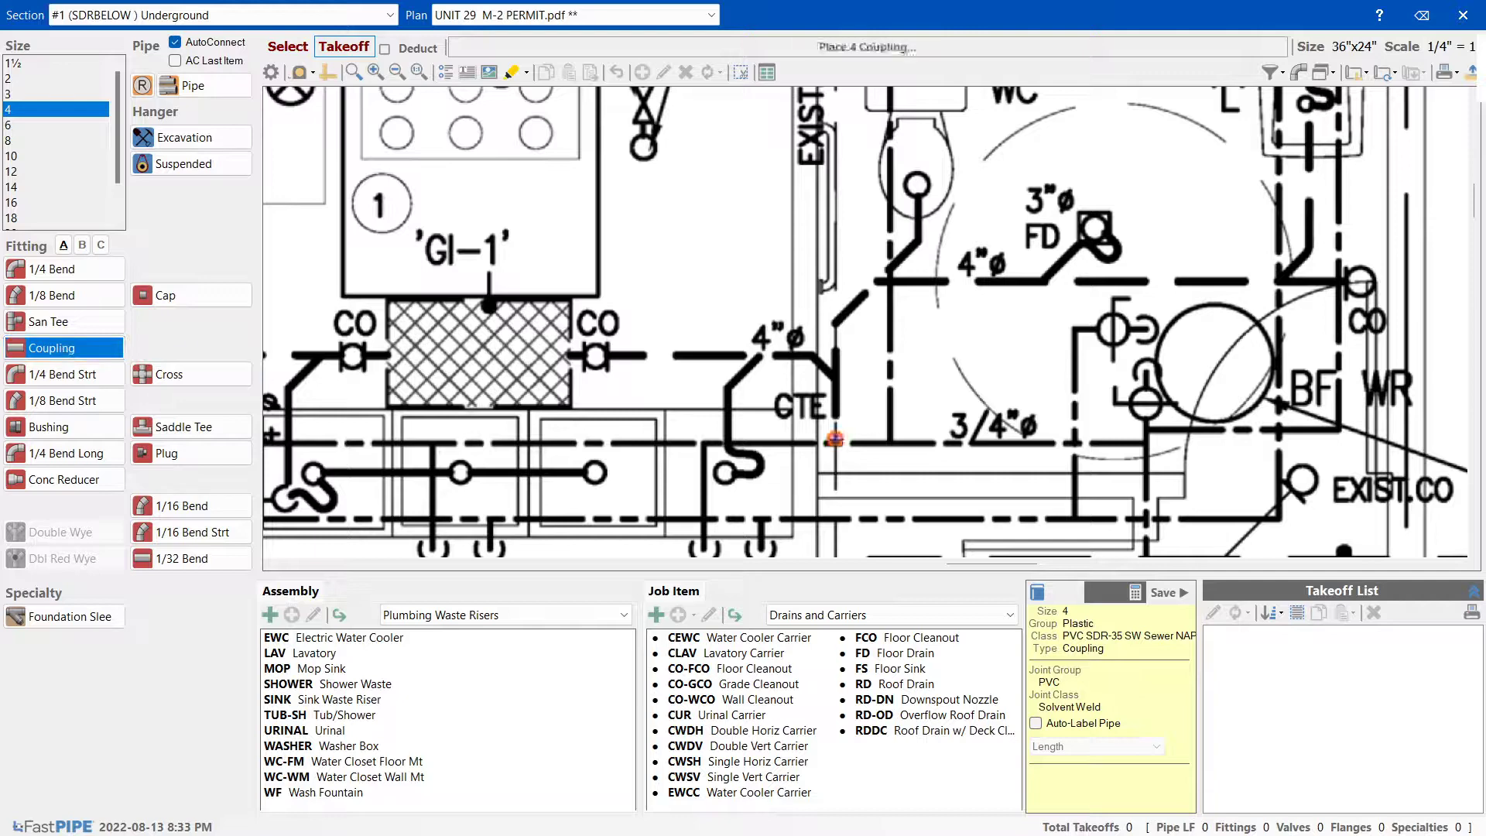
click(835, 361)
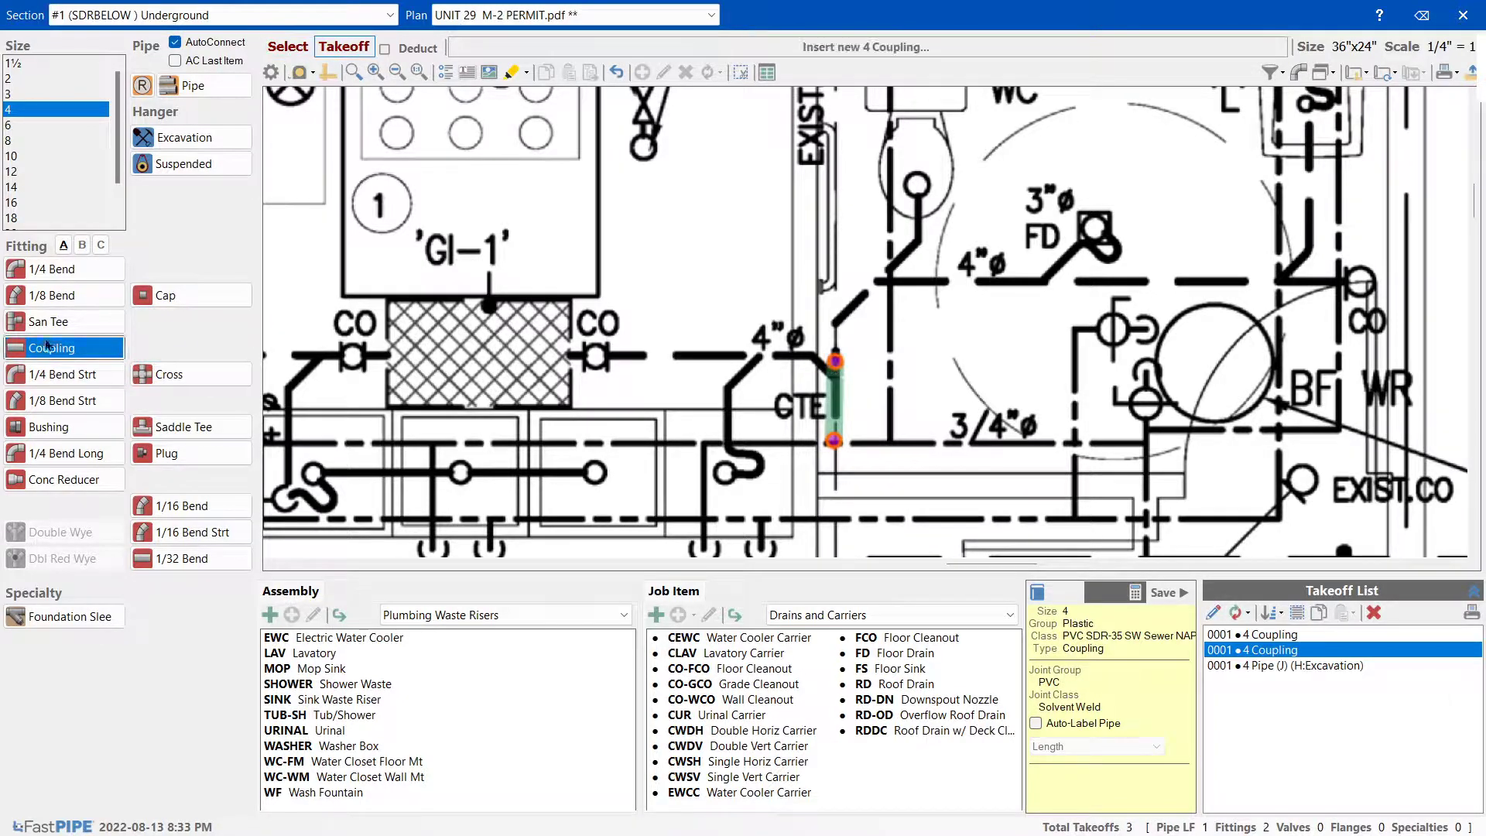
Insert a size 4 45 Wye and a 1/8 Bend Strt on the short pipe between the two couplings
click(82, 245)
click(87, 328)
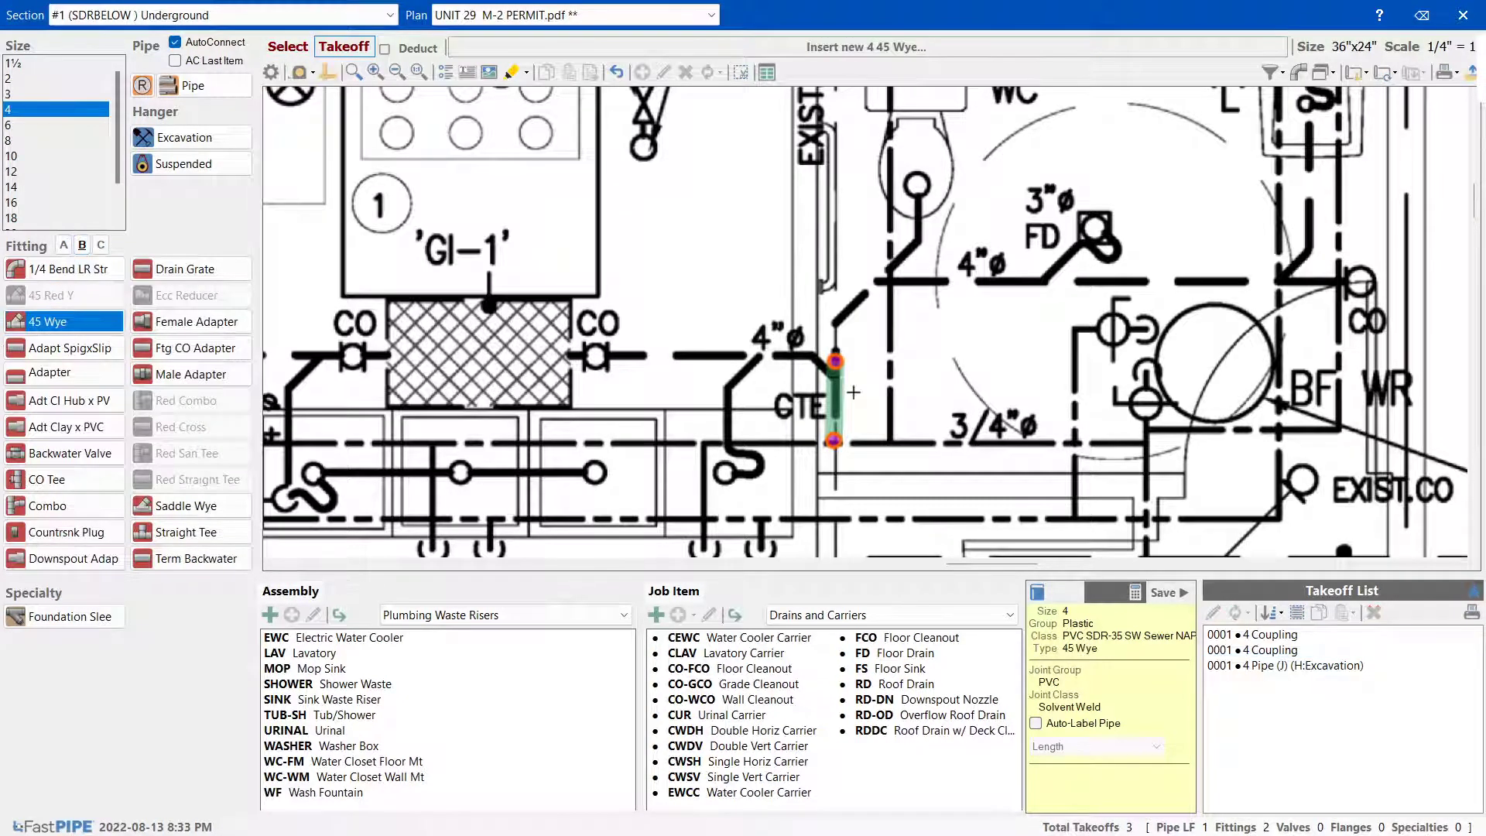
click(838, 392)
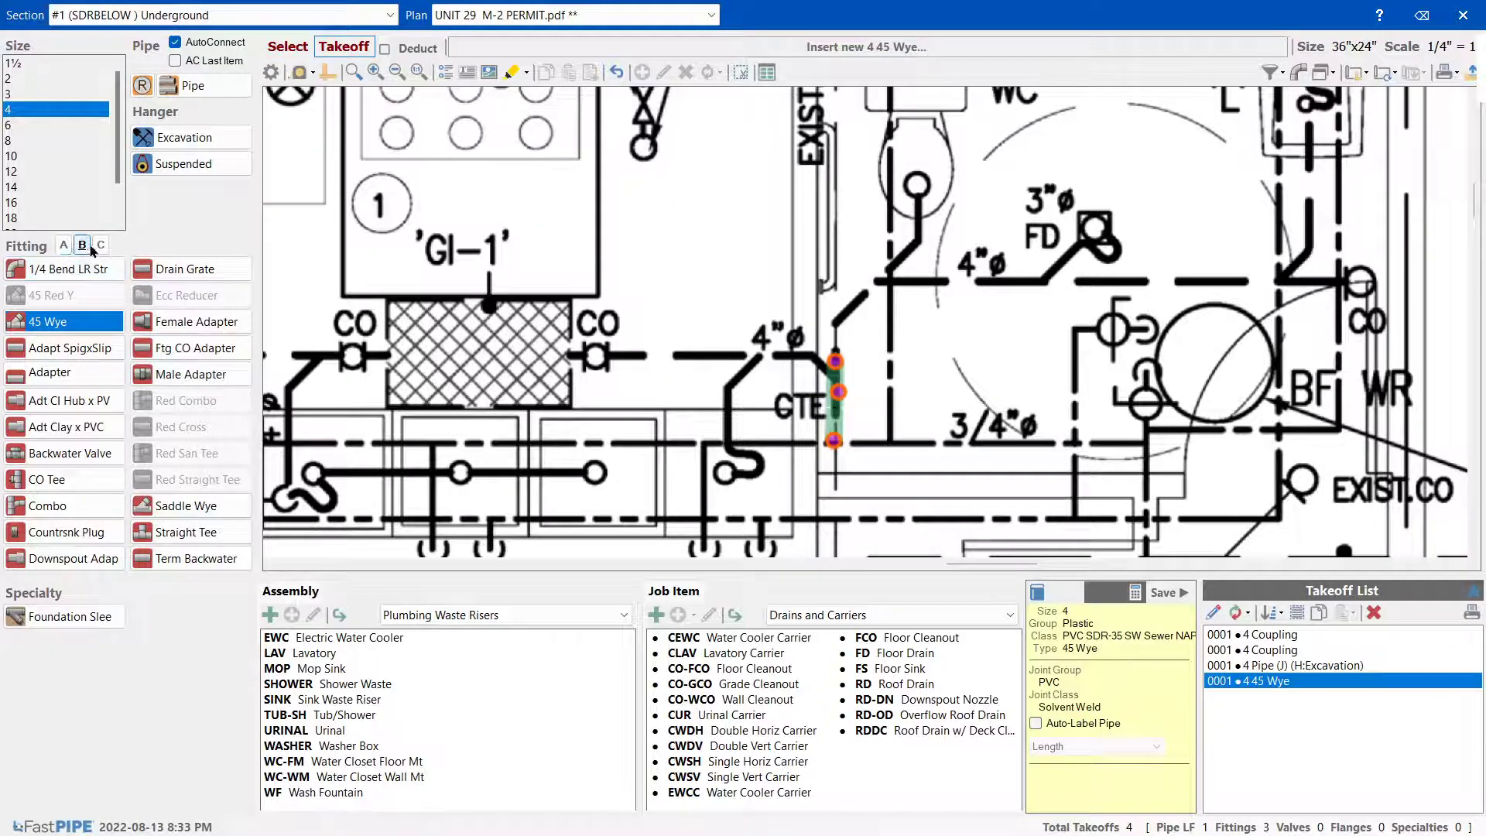
click(63, 244)
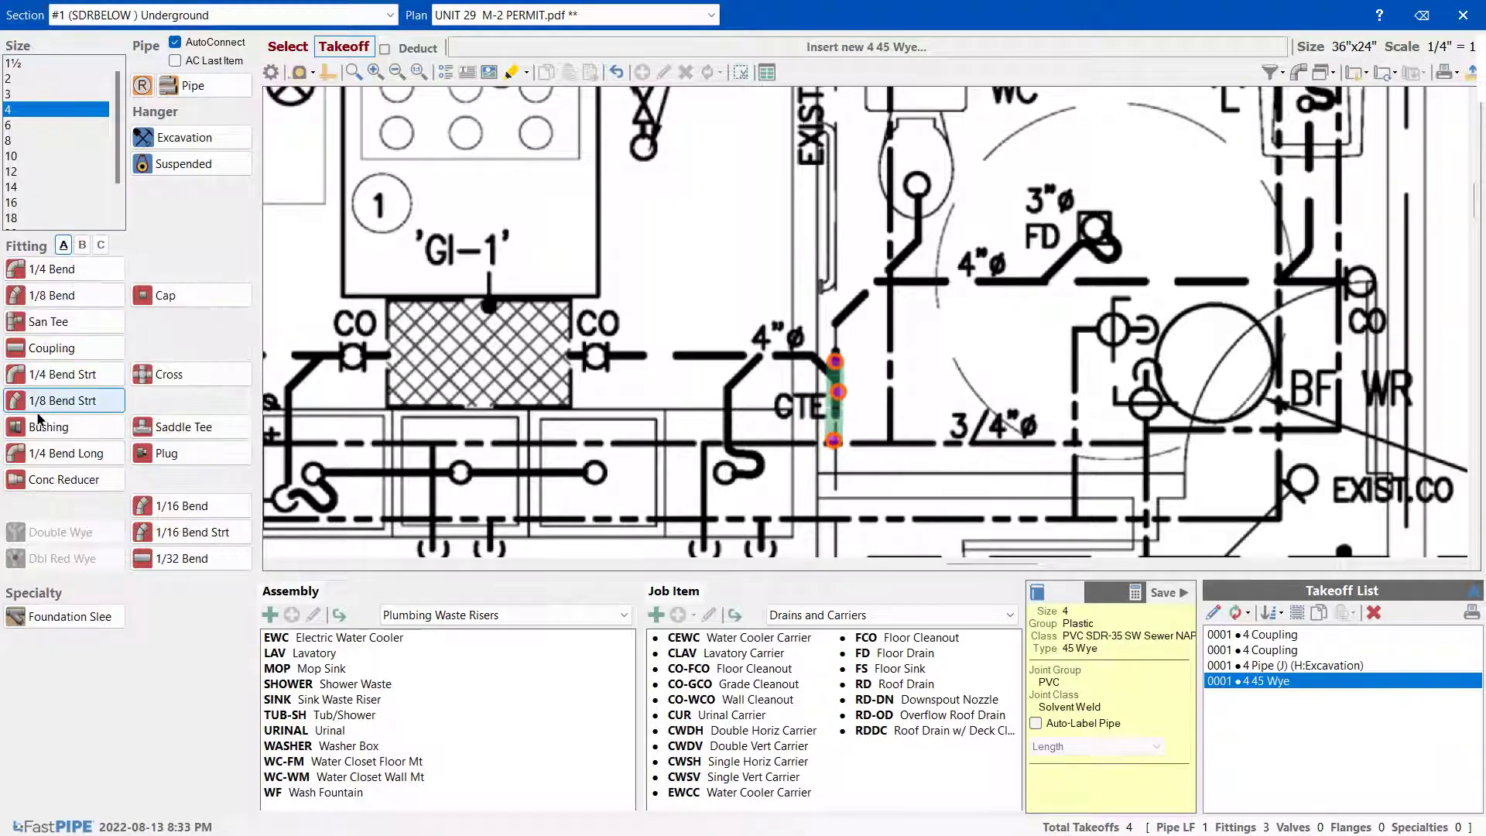
click(62, 400)
click(834, 380)
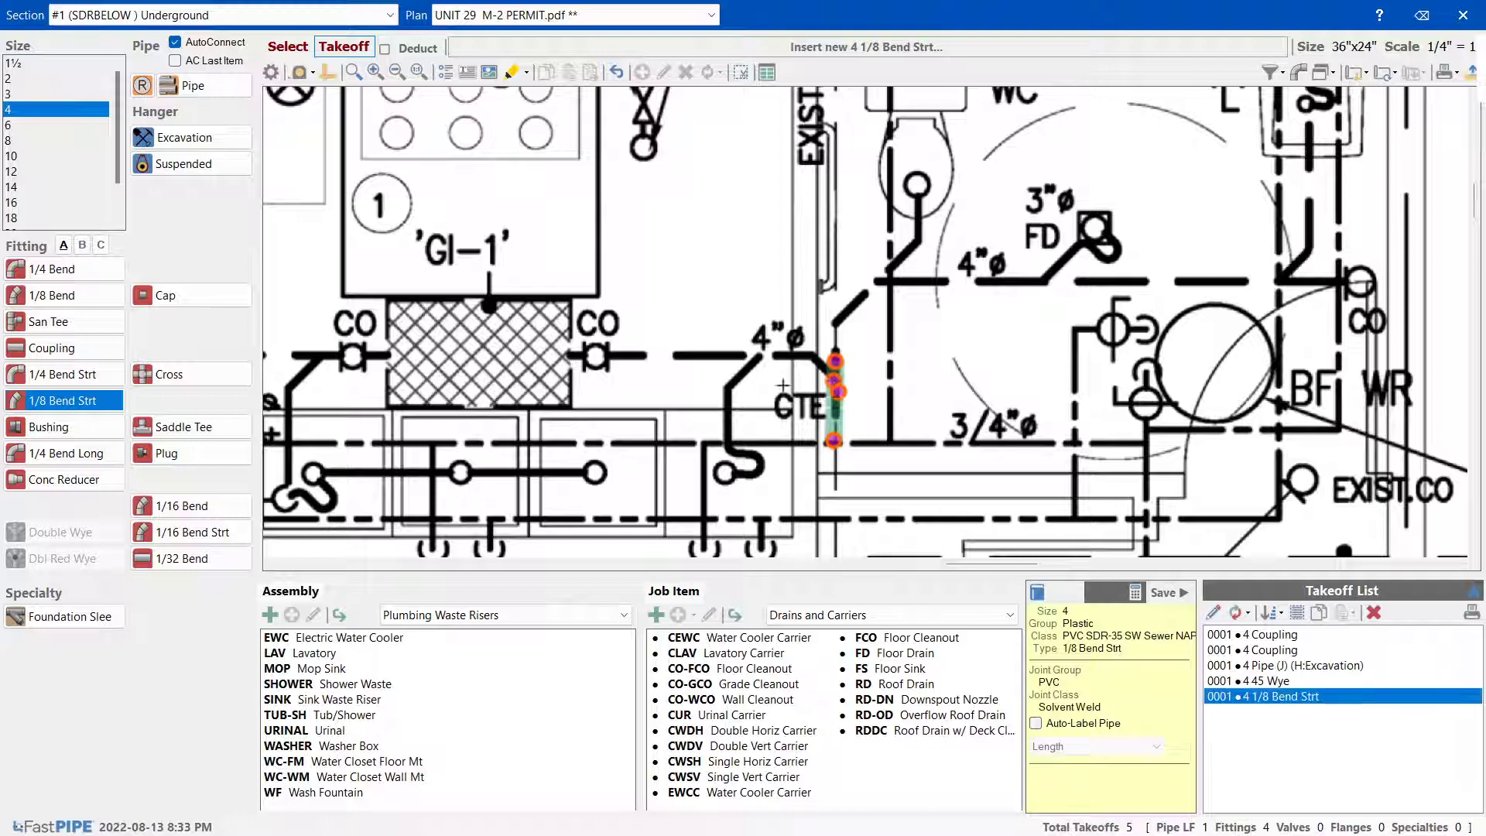
Insert another size 4 45 Wye and another size 4 1/8 Bend Strt between the two couplings at CTE
click(82, 244)
click(48, 321)
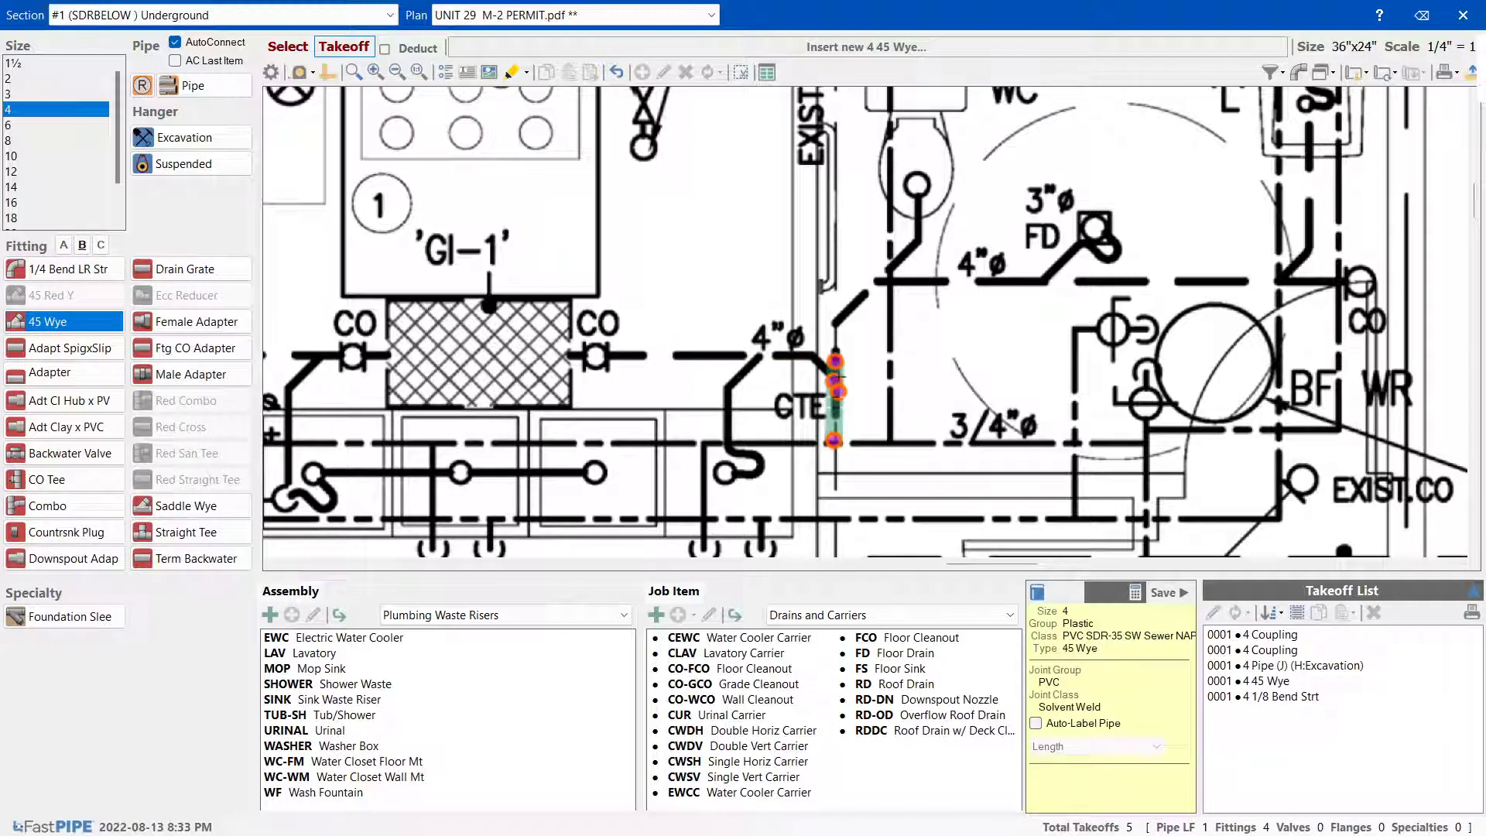
click(835, 385)
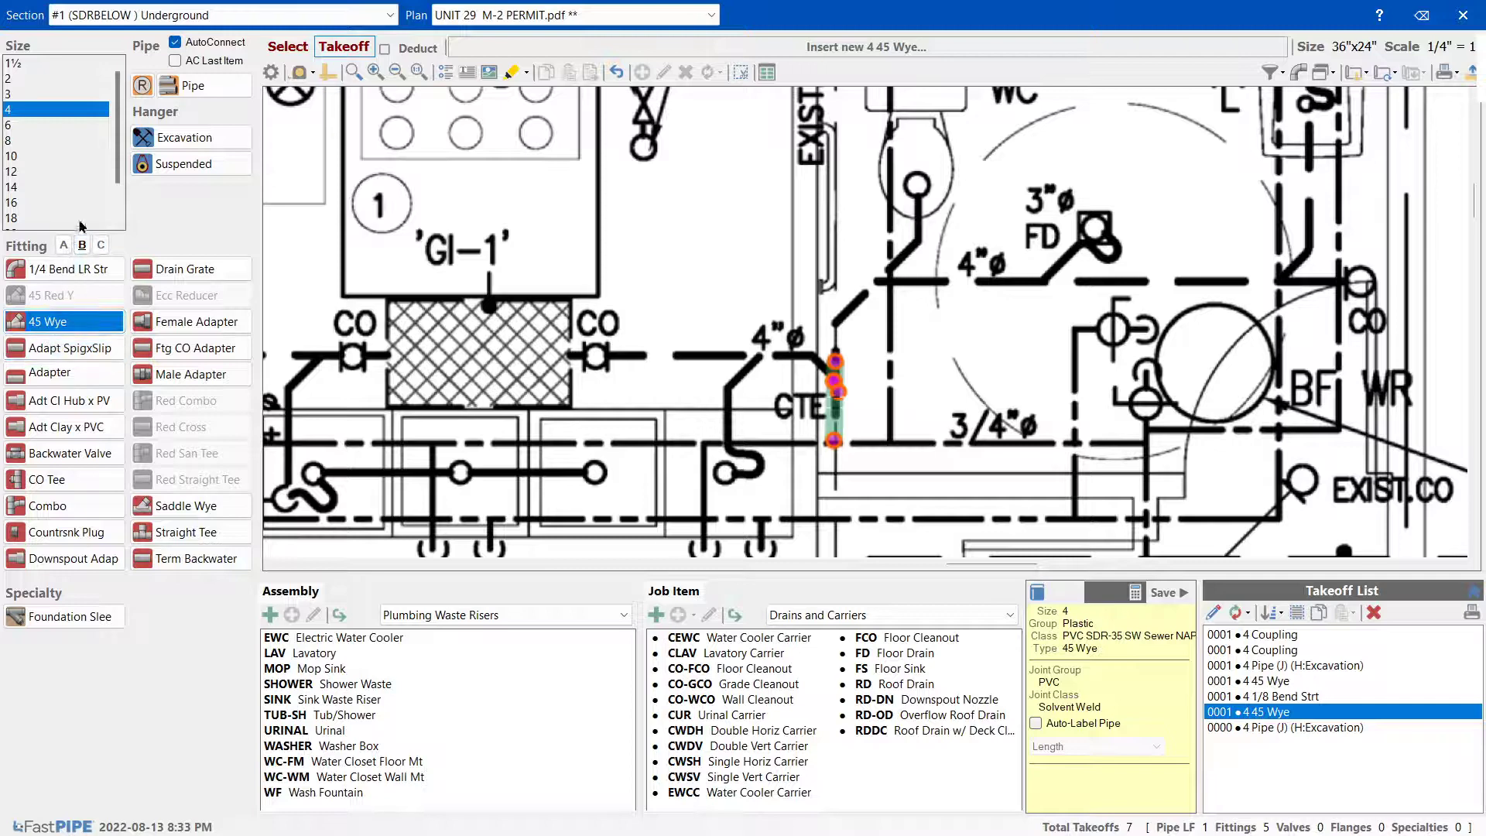
click(64, 244)
click(62, 400)
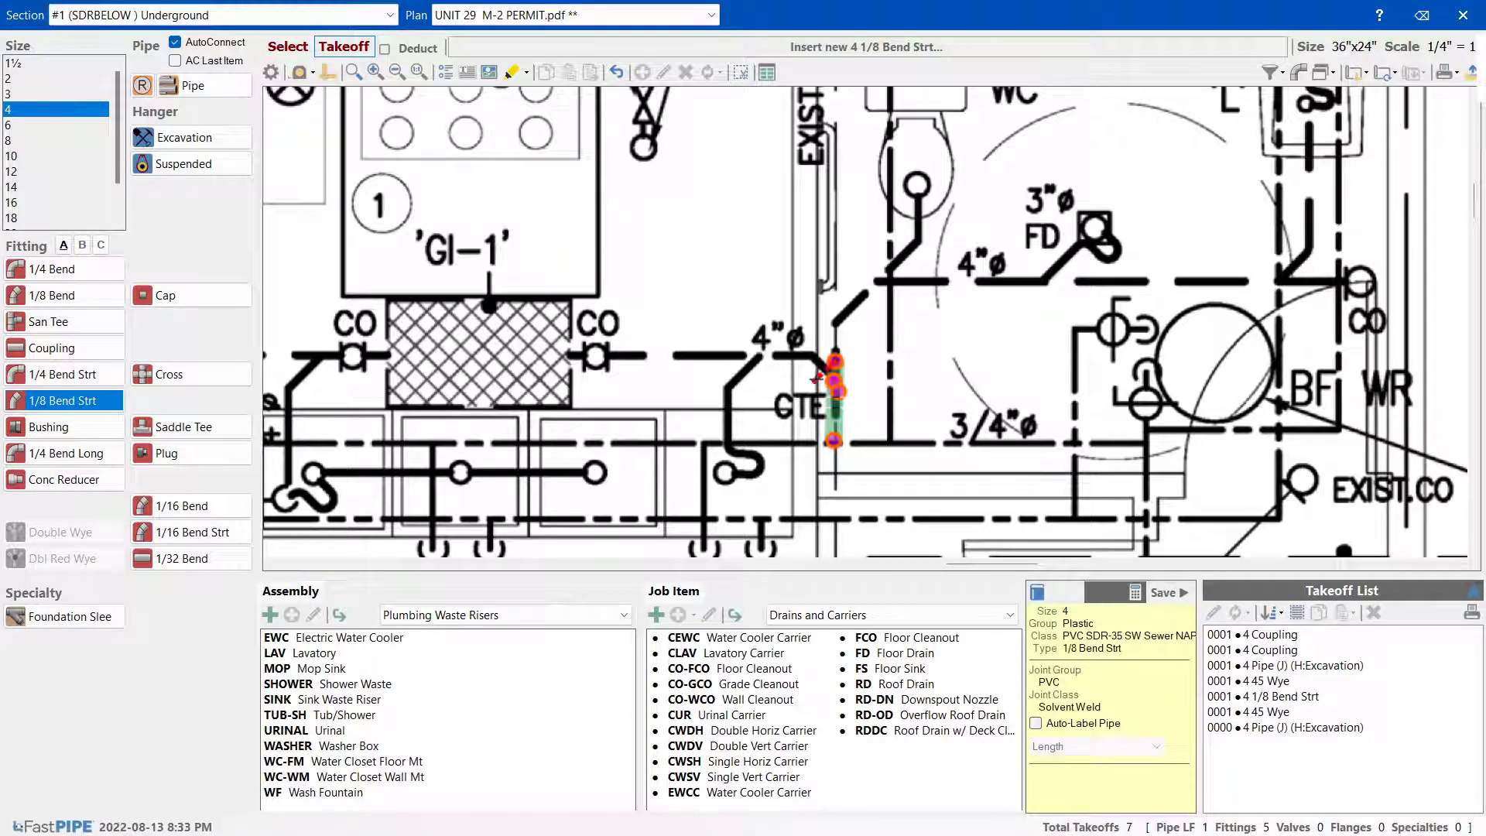
click(837, 384)
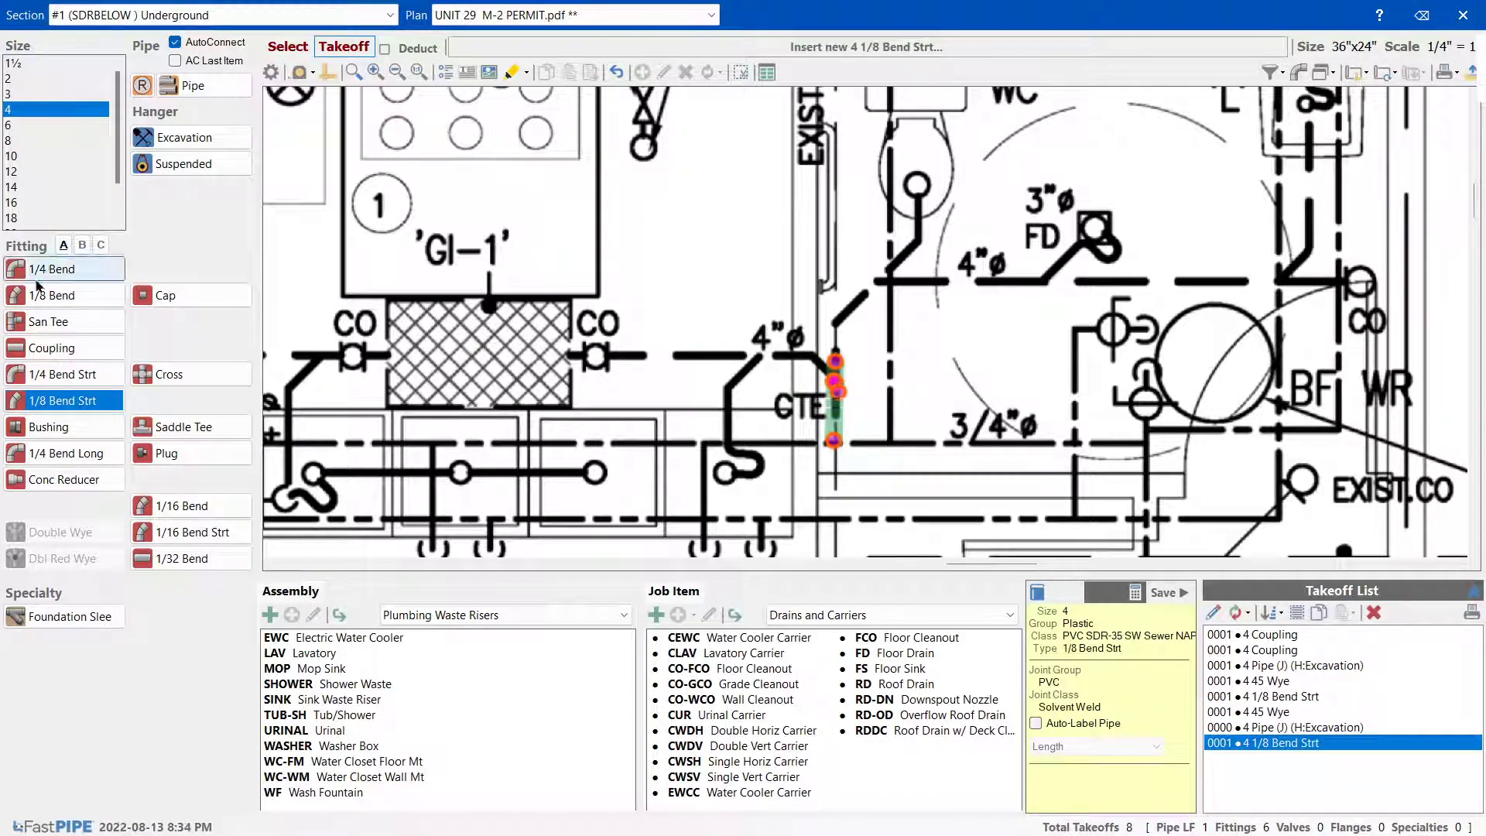
Place a size 4 1/8 Bend where the kitchen branch turns horizontal and a size 4 FCO Floor Cleanout on the sanitary line at CTE
click(62, 295)
click(815, 360)
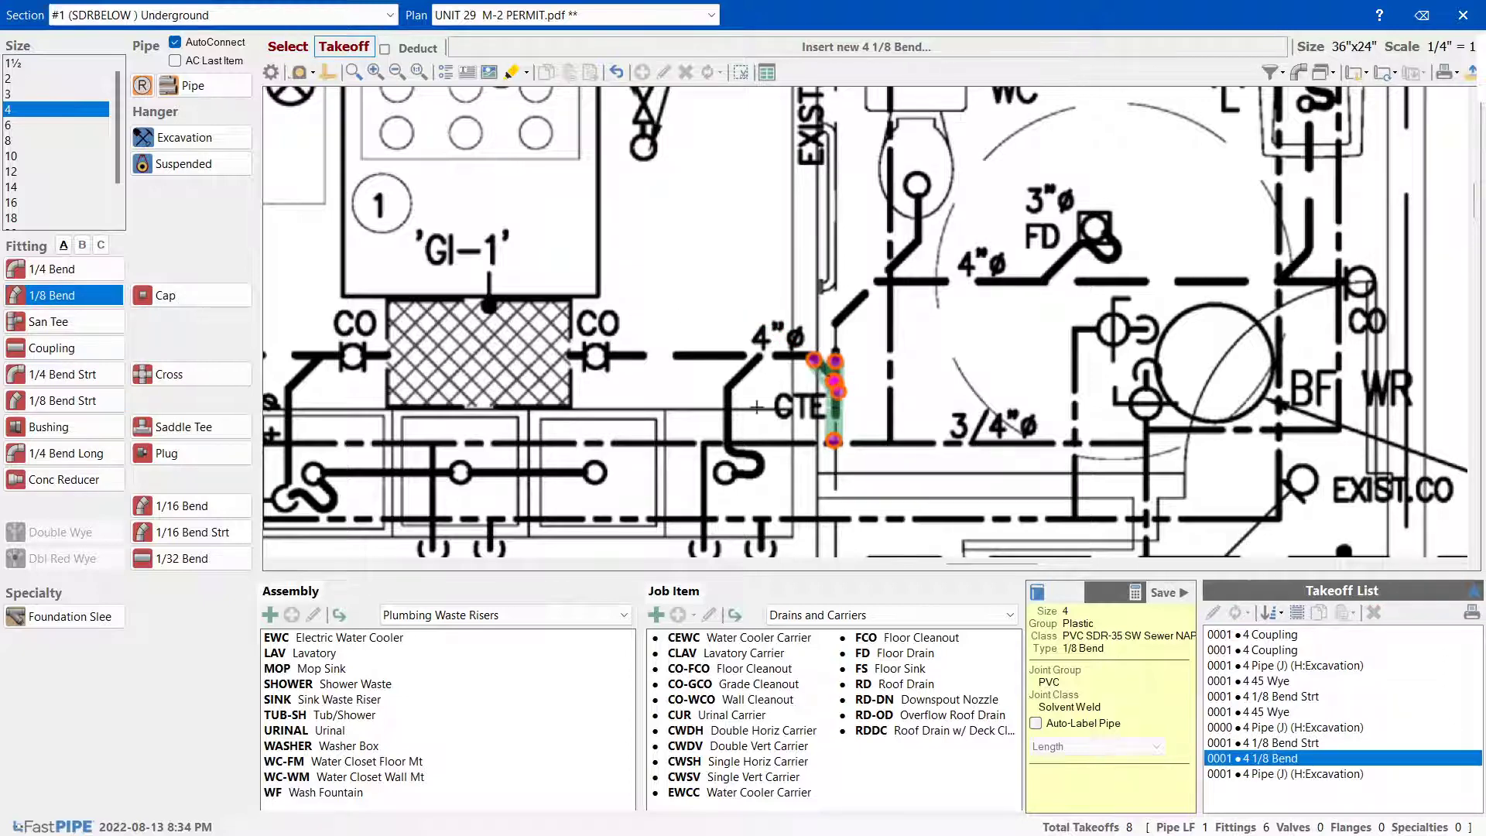
click(894, 640)
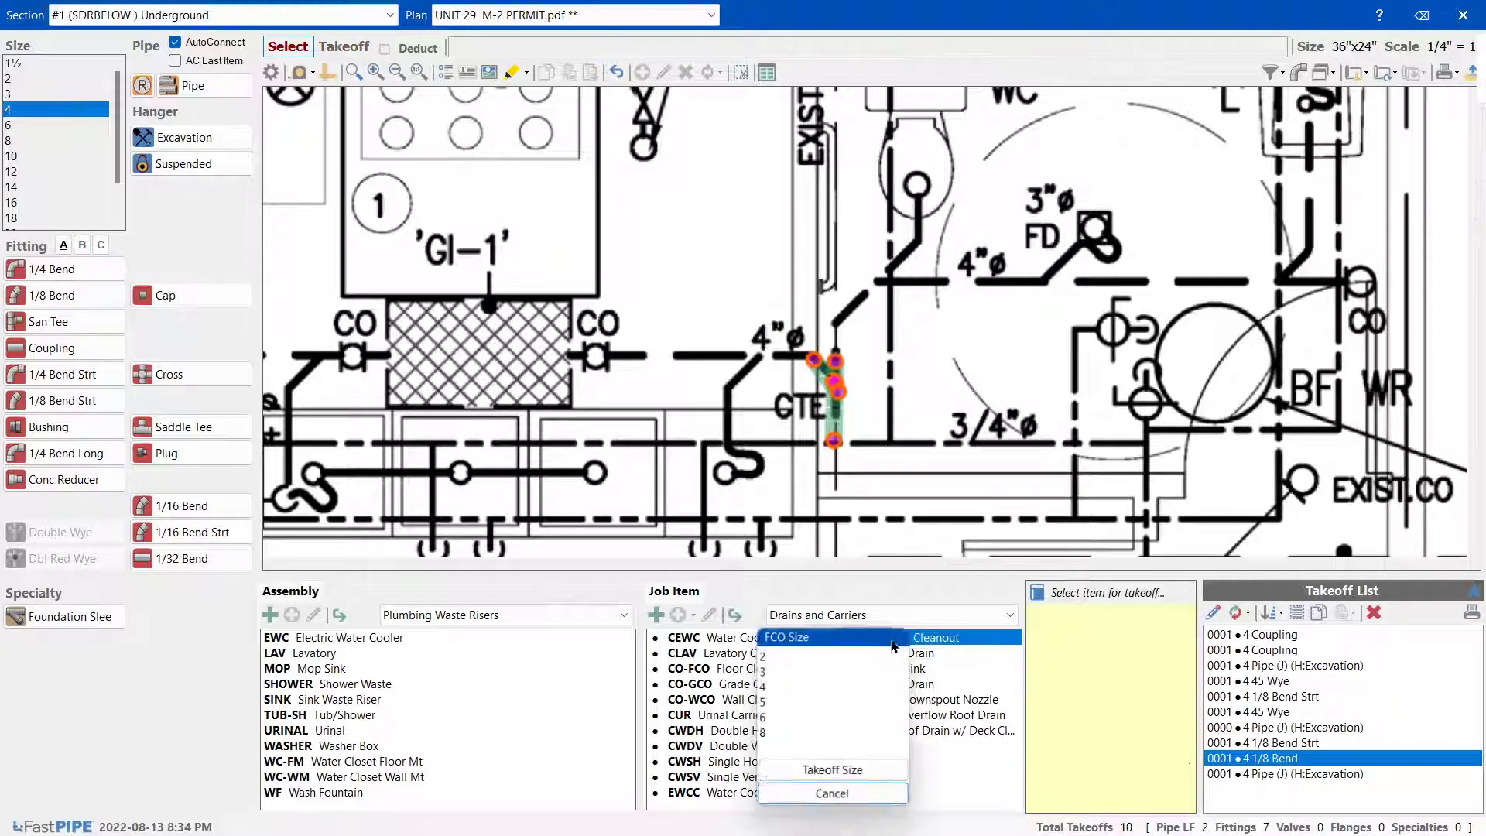
click(782, 686)
click(837, 386)
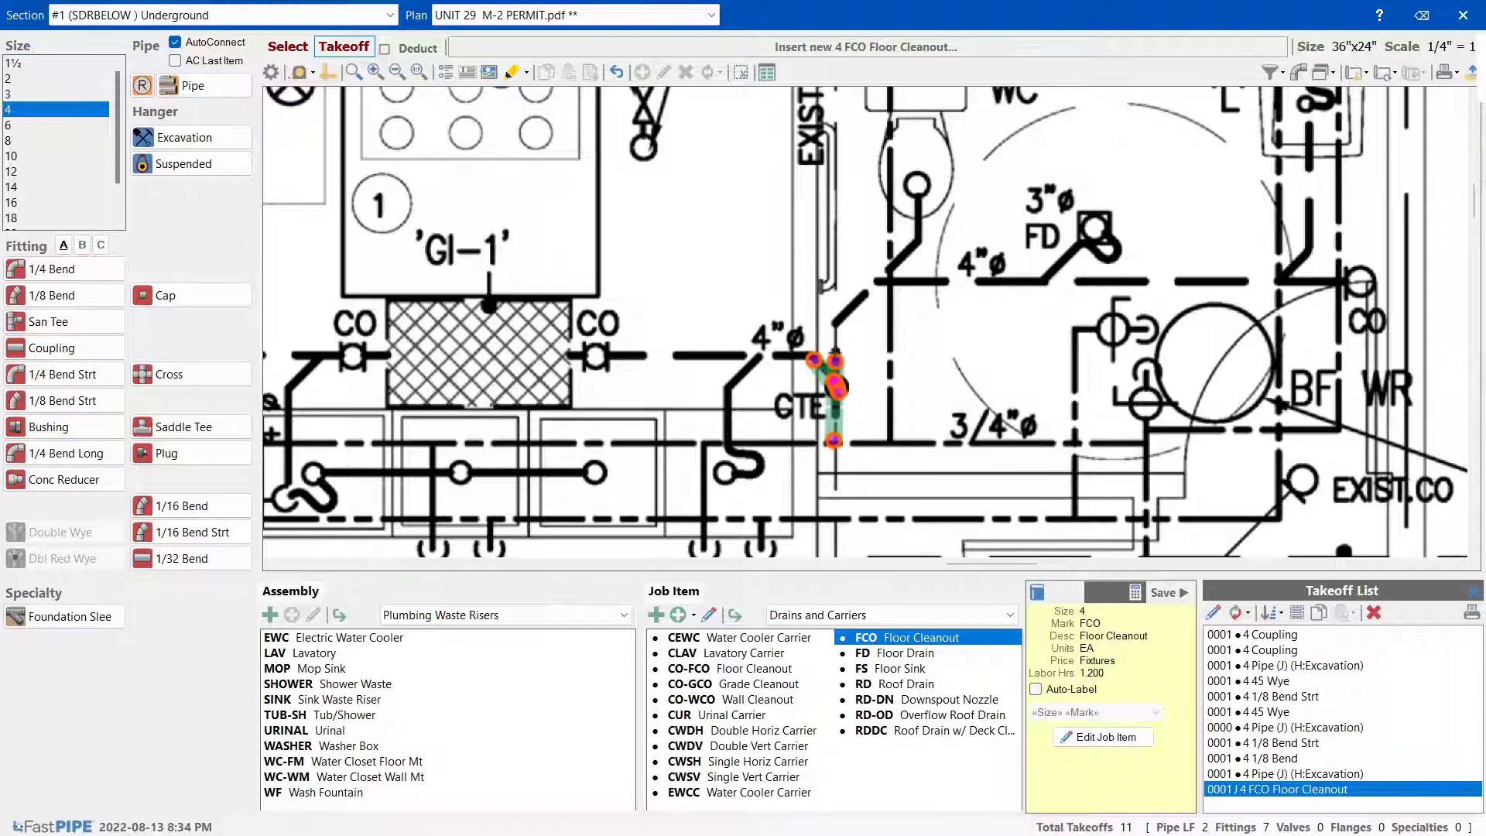
Run size 4 pipe up from the upper coupling through a 1/8 Bend to a 45 Wye at the washroom branch junction
click(52, 295)
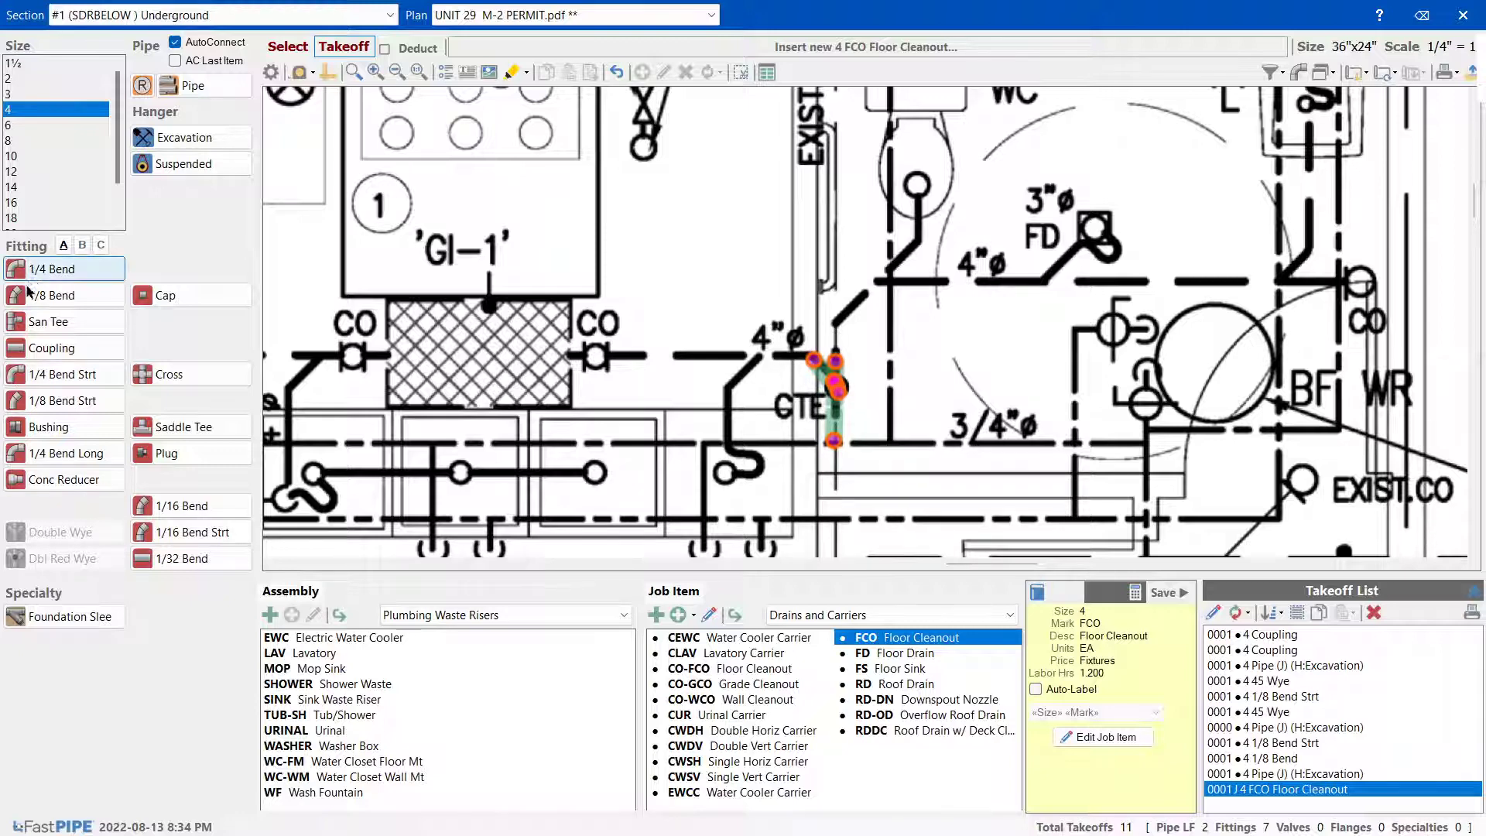
click(836, 324)
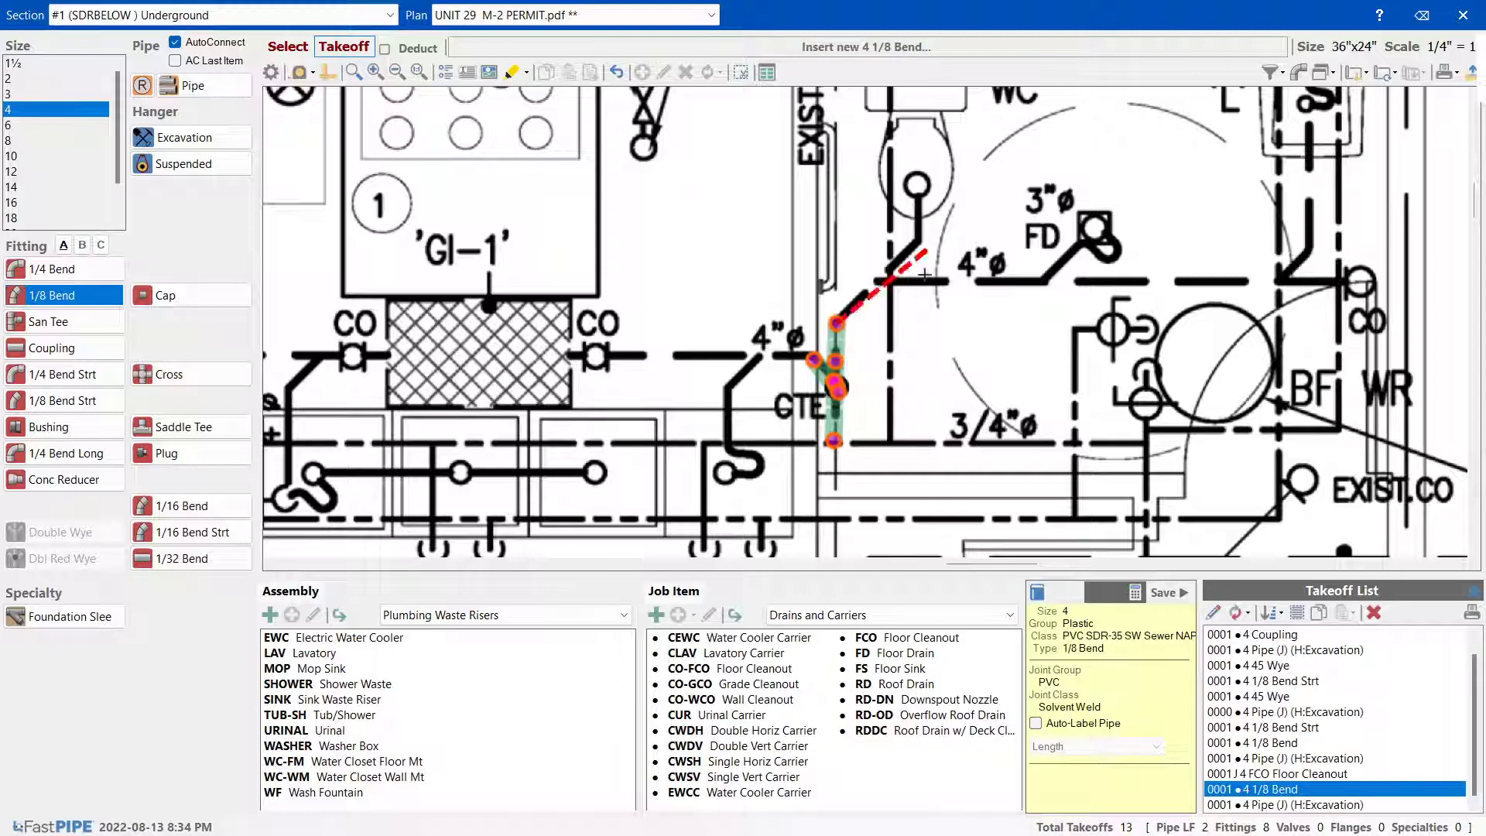
scroll(1228, 195, down, 1)
scroll(1092, 408, up, 2)
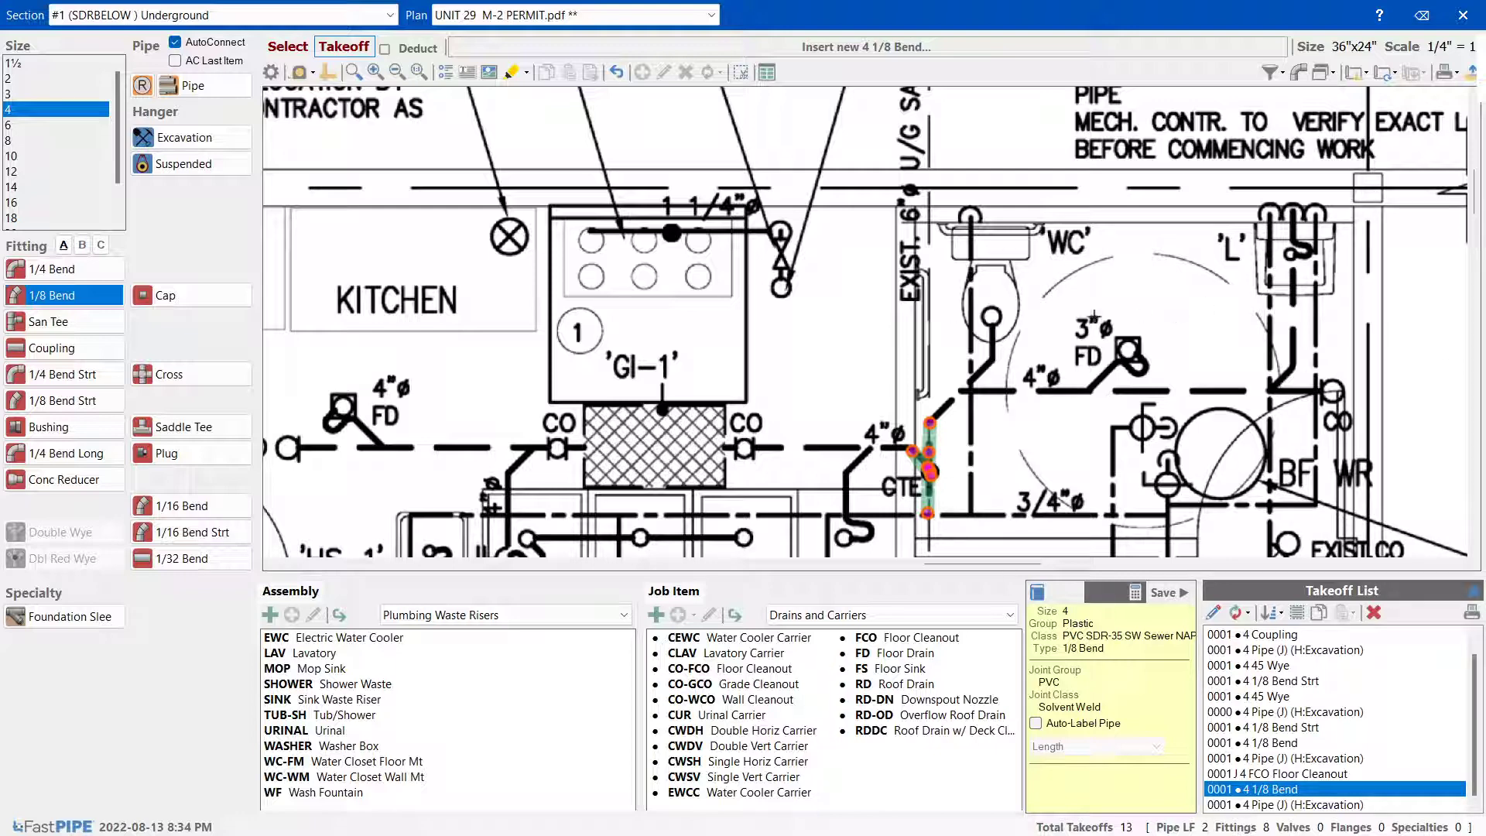
click(30, 322)
click(82, 245)
click(39, 322)
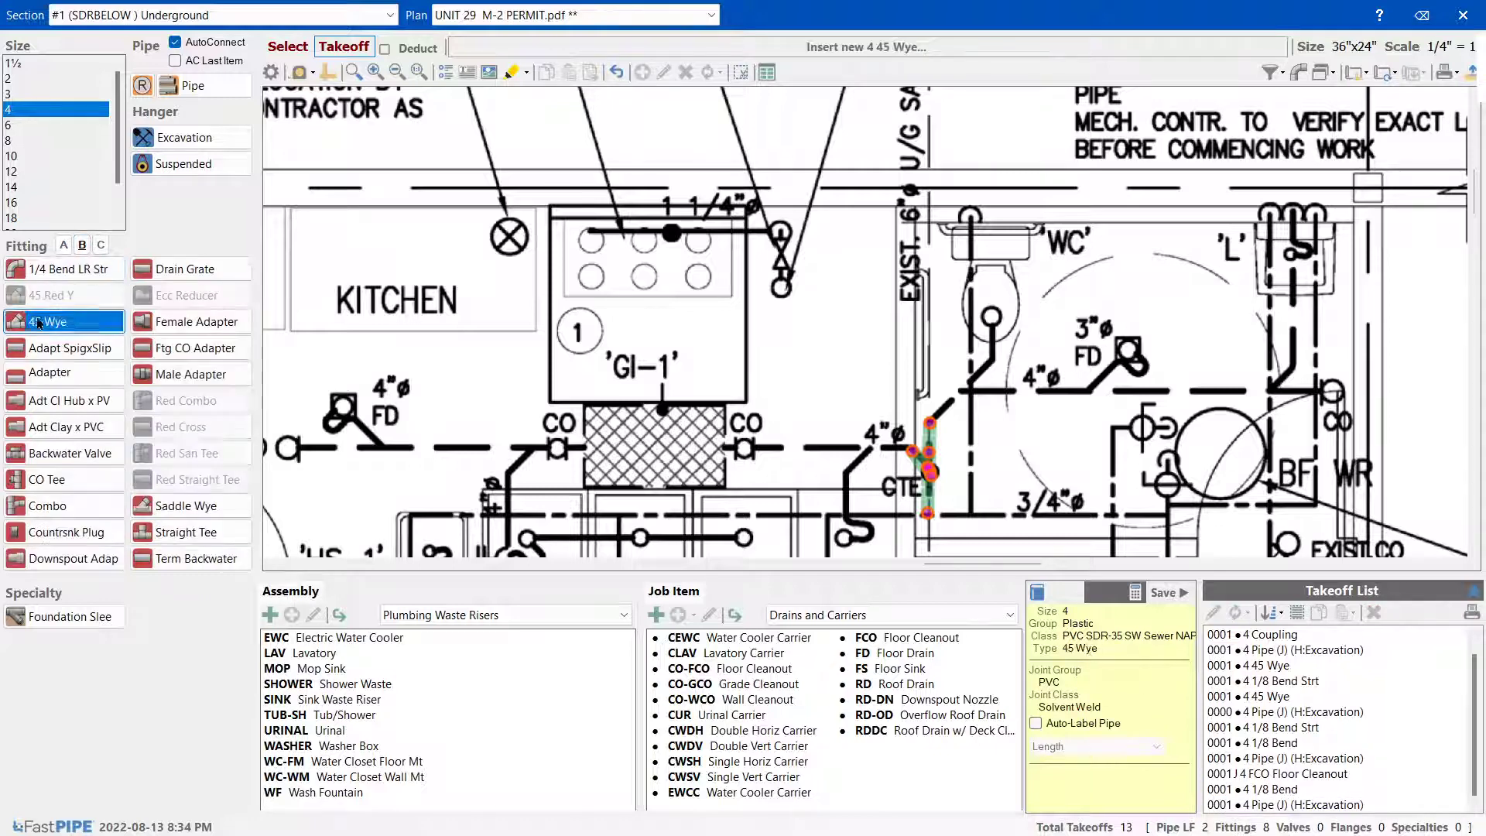
click(958, 391)
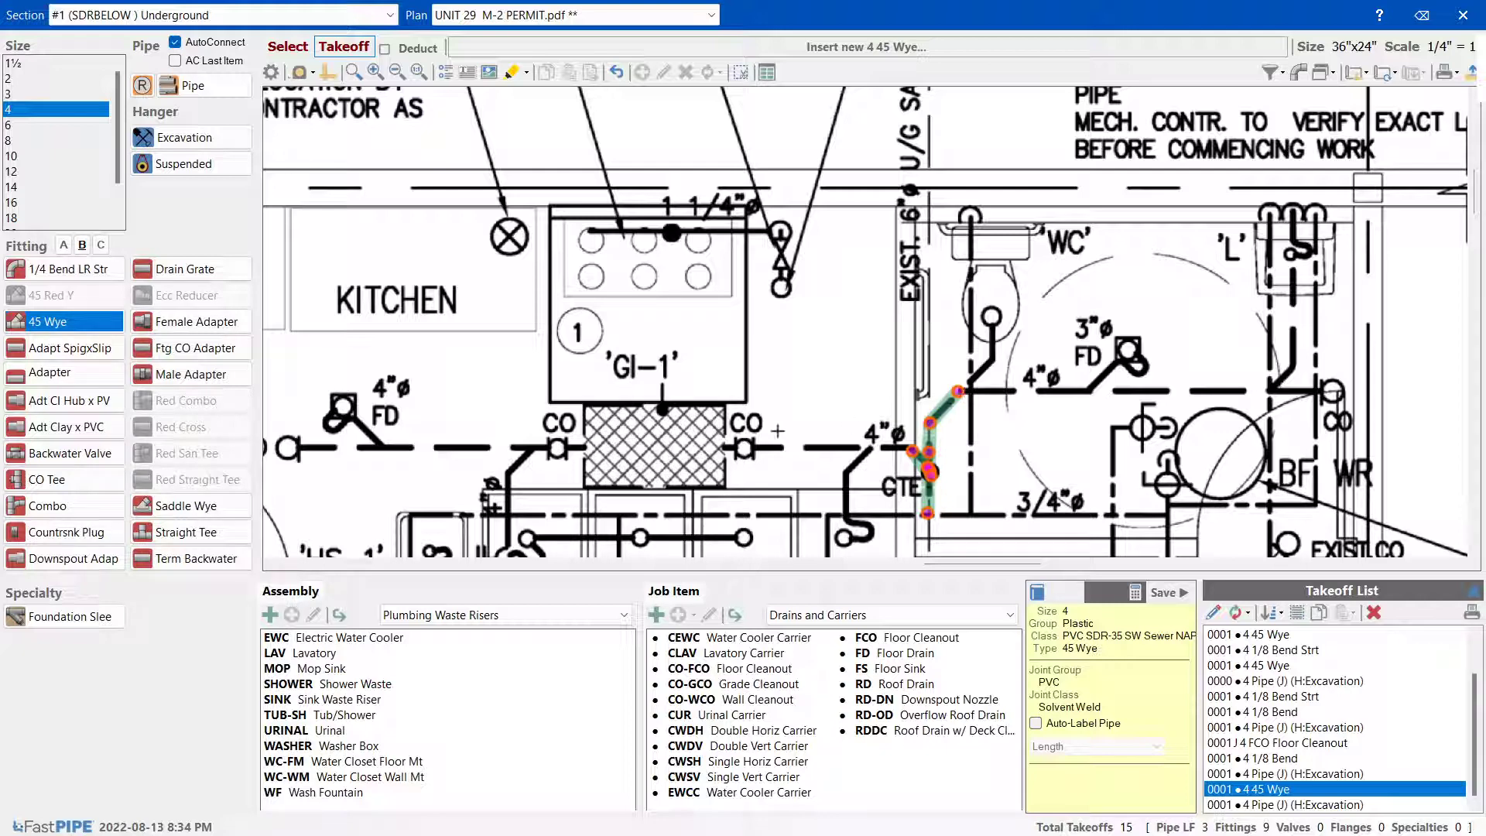
Add a 4,3 Adapt SpigxSlip and a size 3 Wye at the washroom branch junction
click(23, 346)
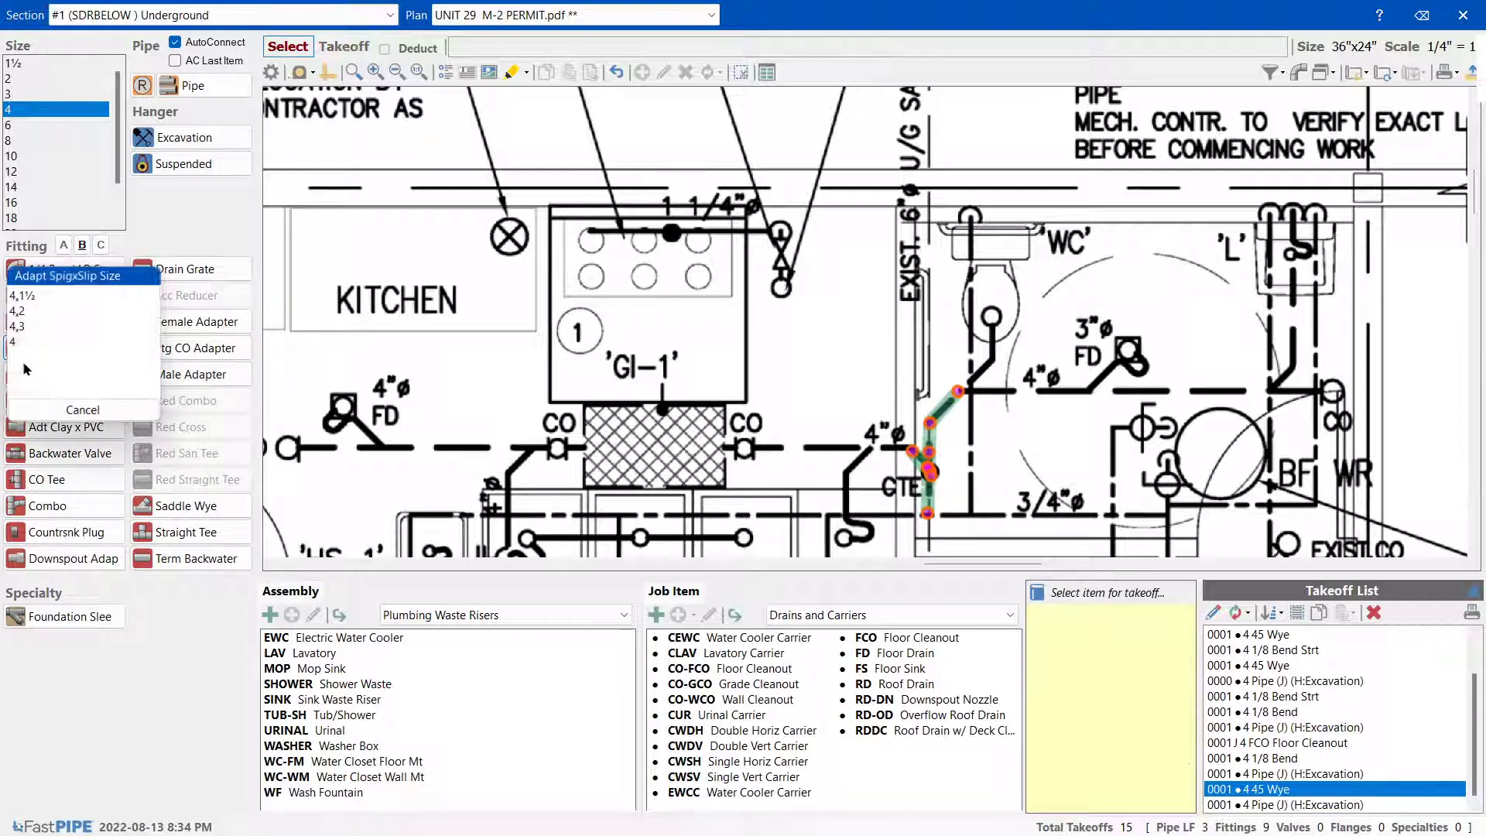
click(22, 338)
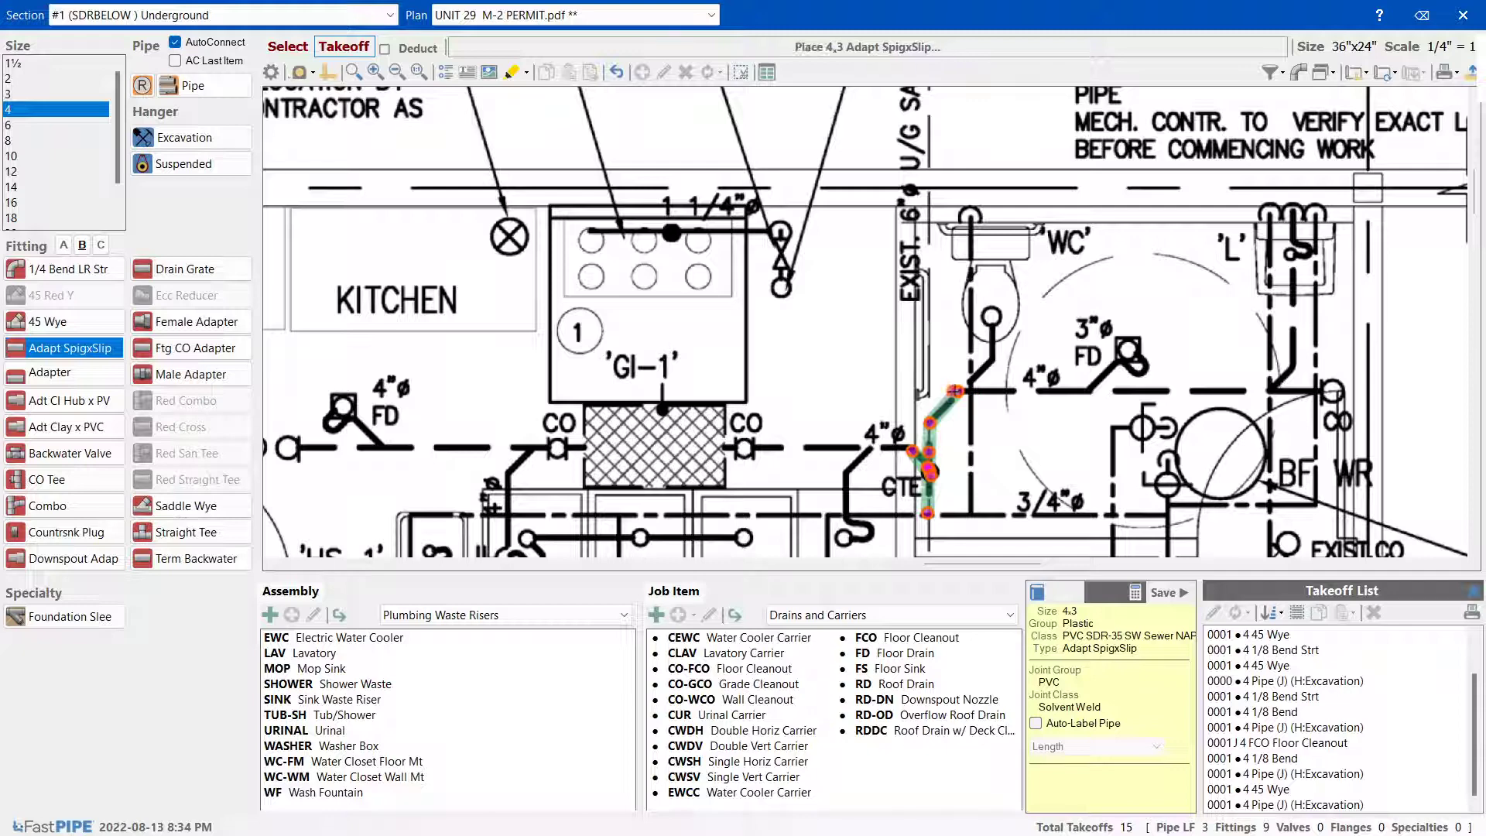
click(950, 397)
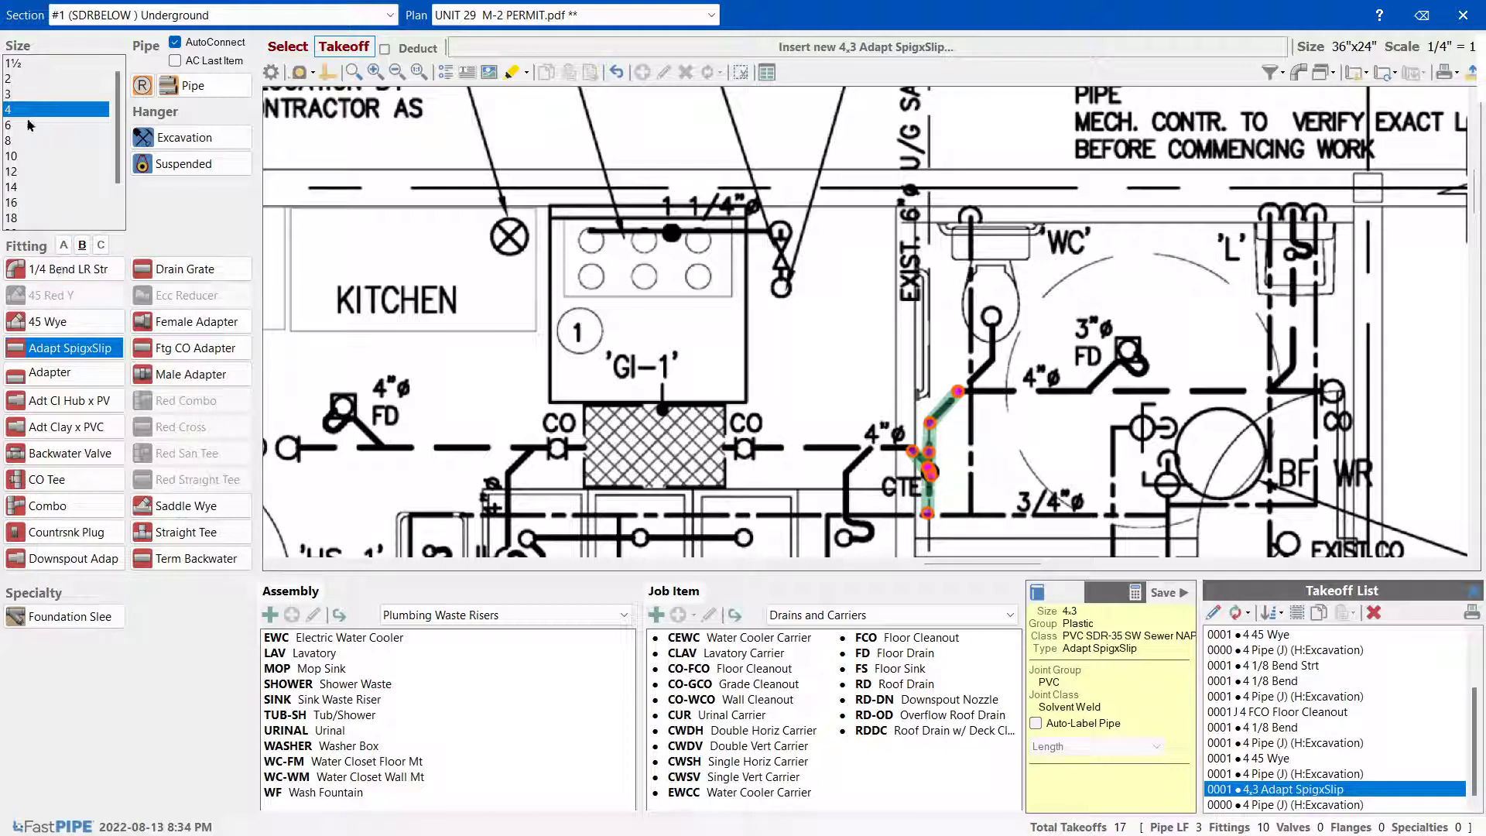
click(26, 95)
click(52, 295)
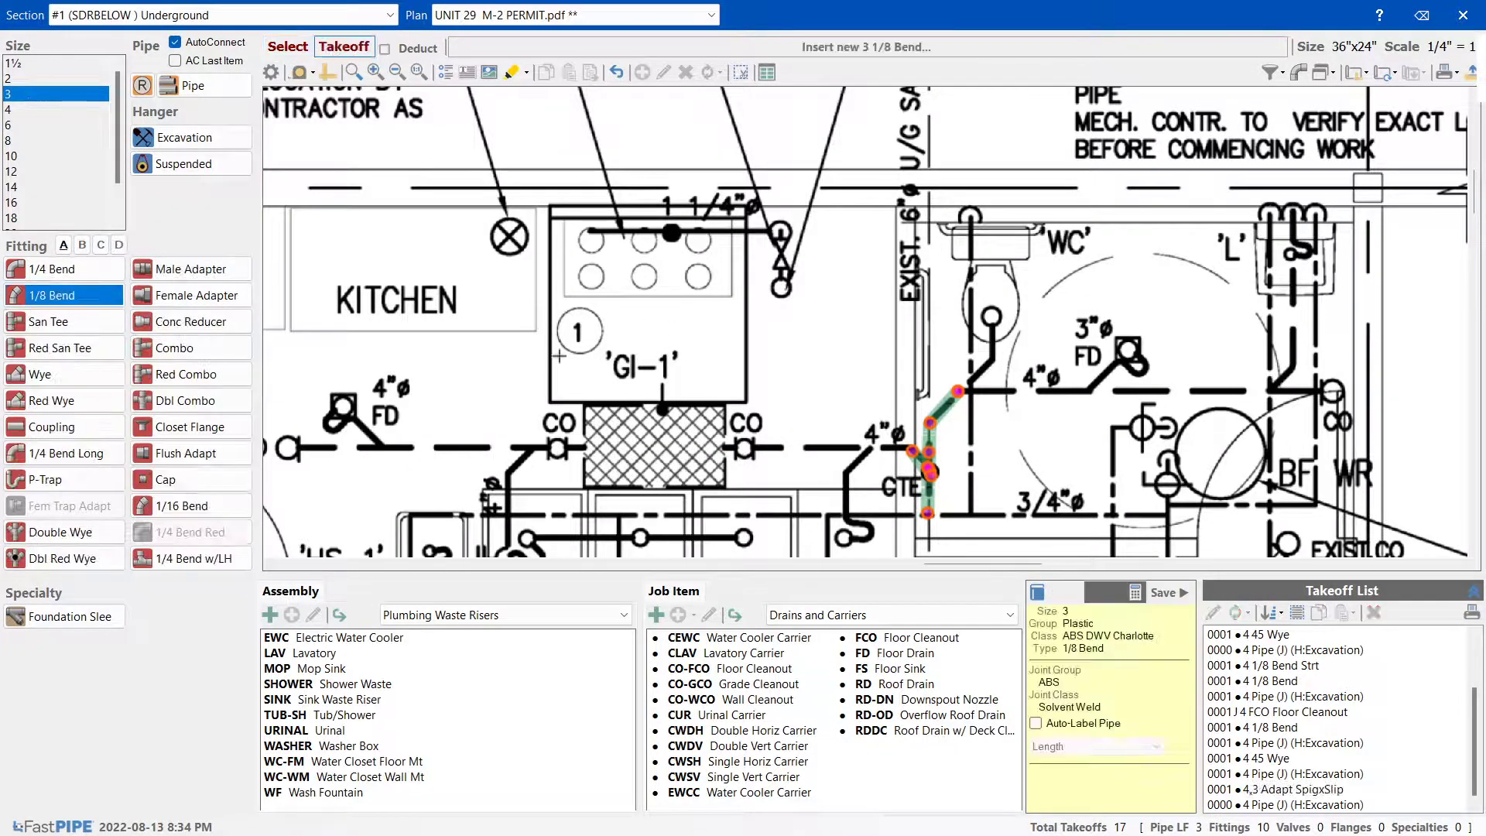
click(40, 374)
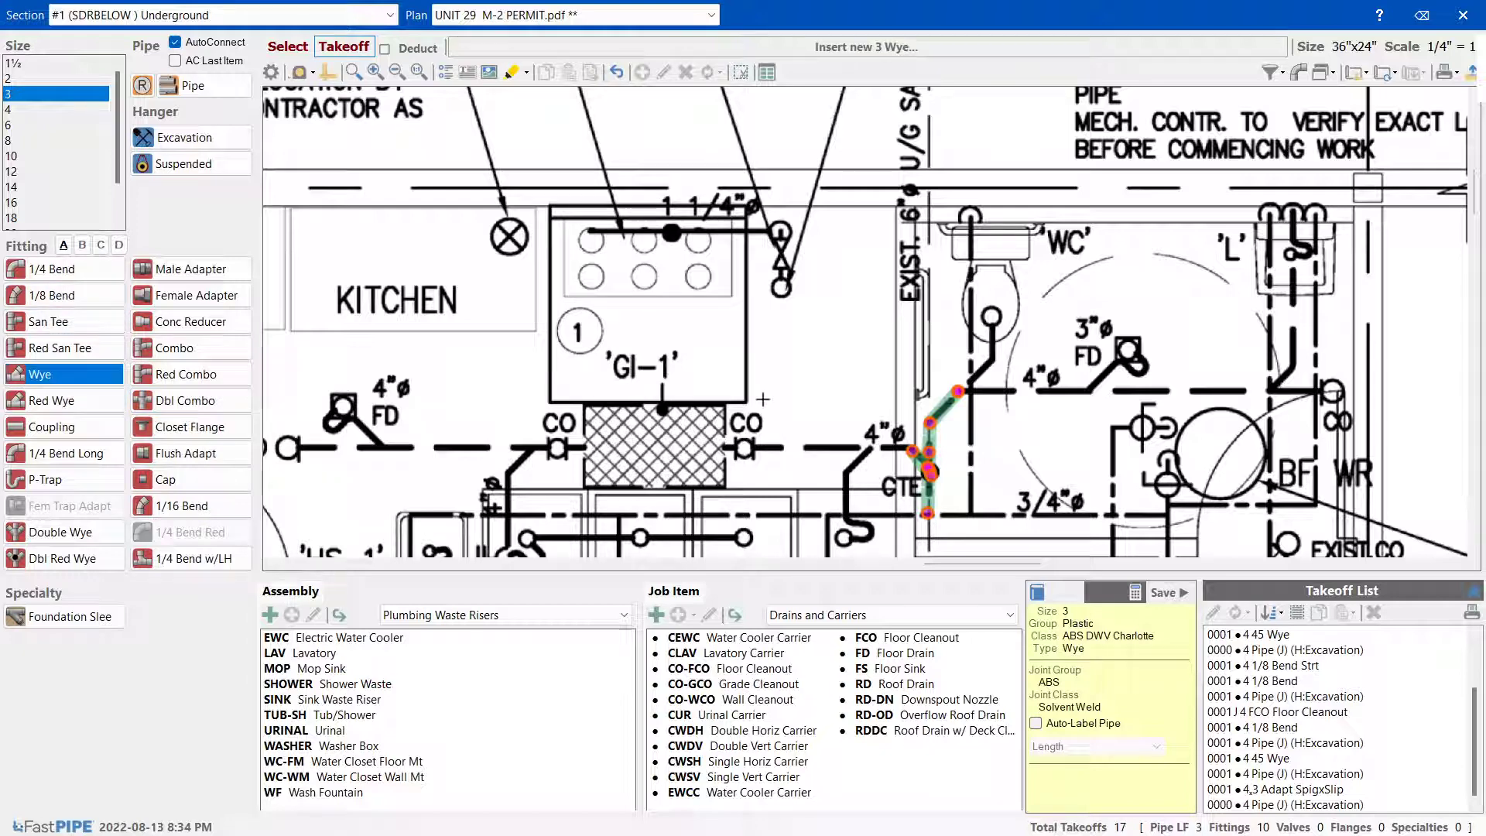
click(959, 393)
Run size 3 pipe from the junction to the water closet with a 1/8 Bend and a 1/4 Bend
click(52, 295)
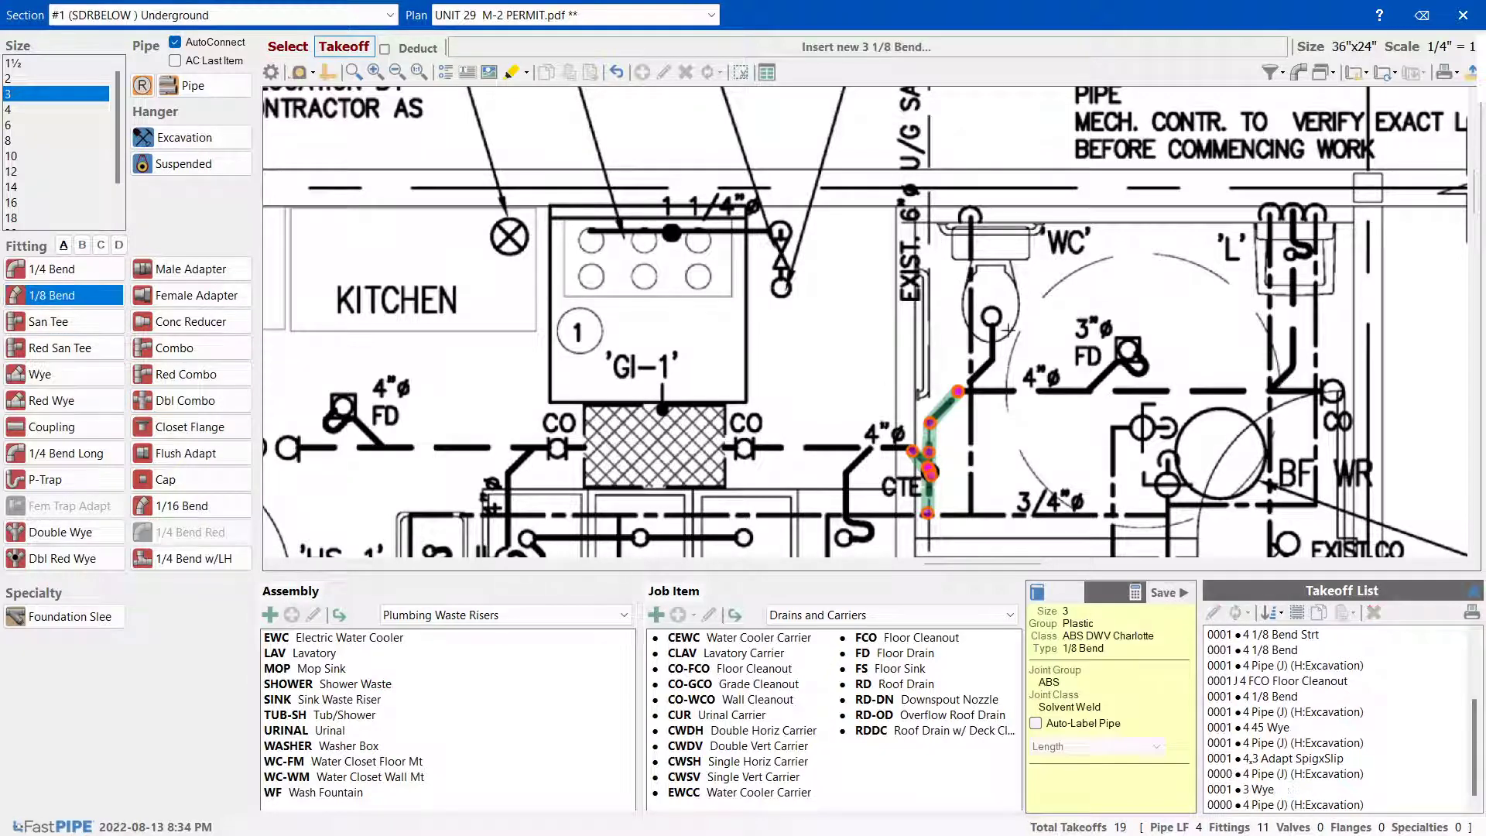
click(995, 367)
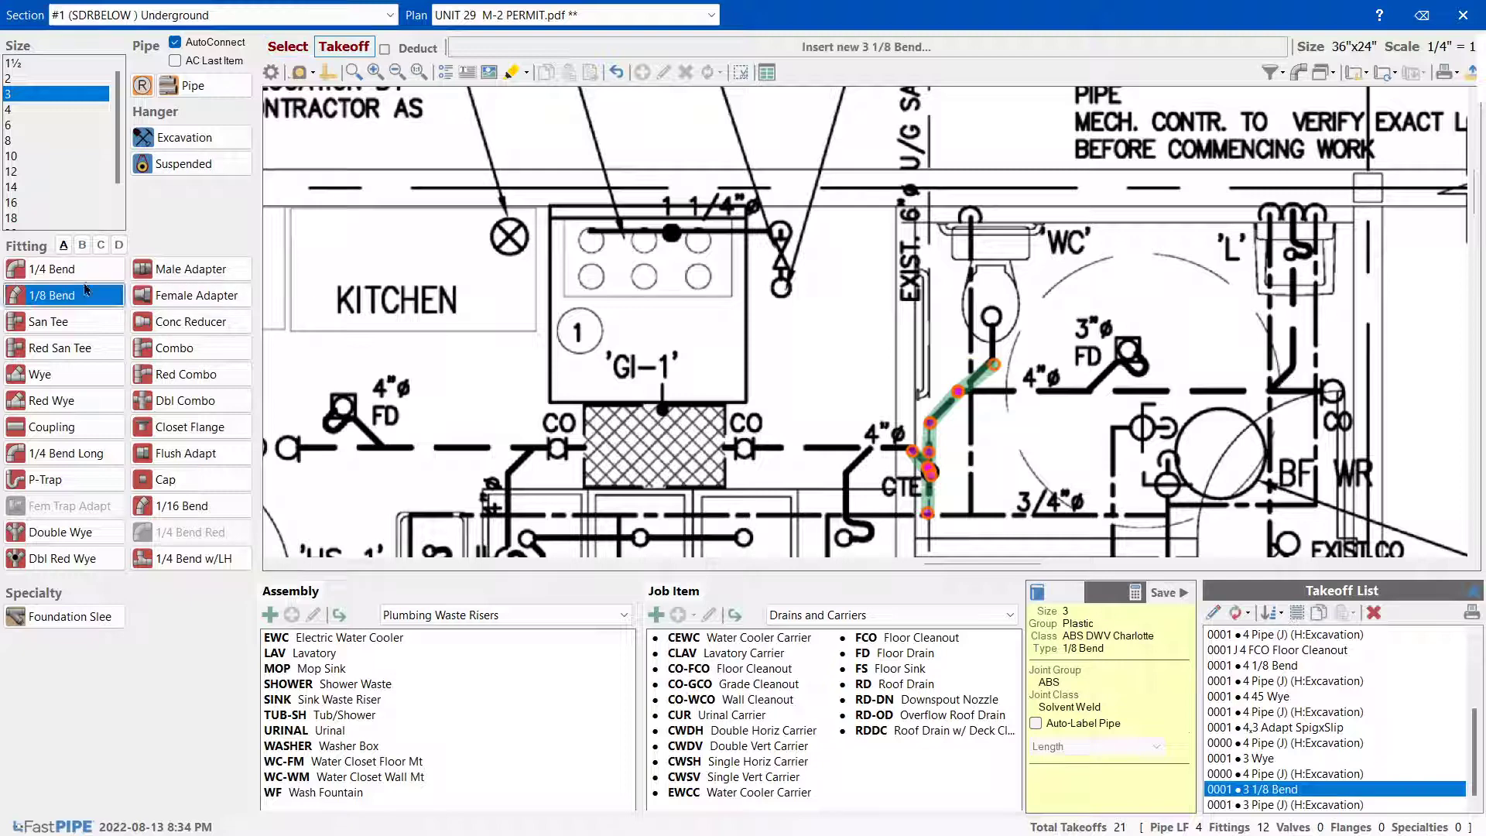
click(991, 315)
Place a 2 ft size 3 riser and a 3,4 Closet Flange at the water closet
click(141, 87)
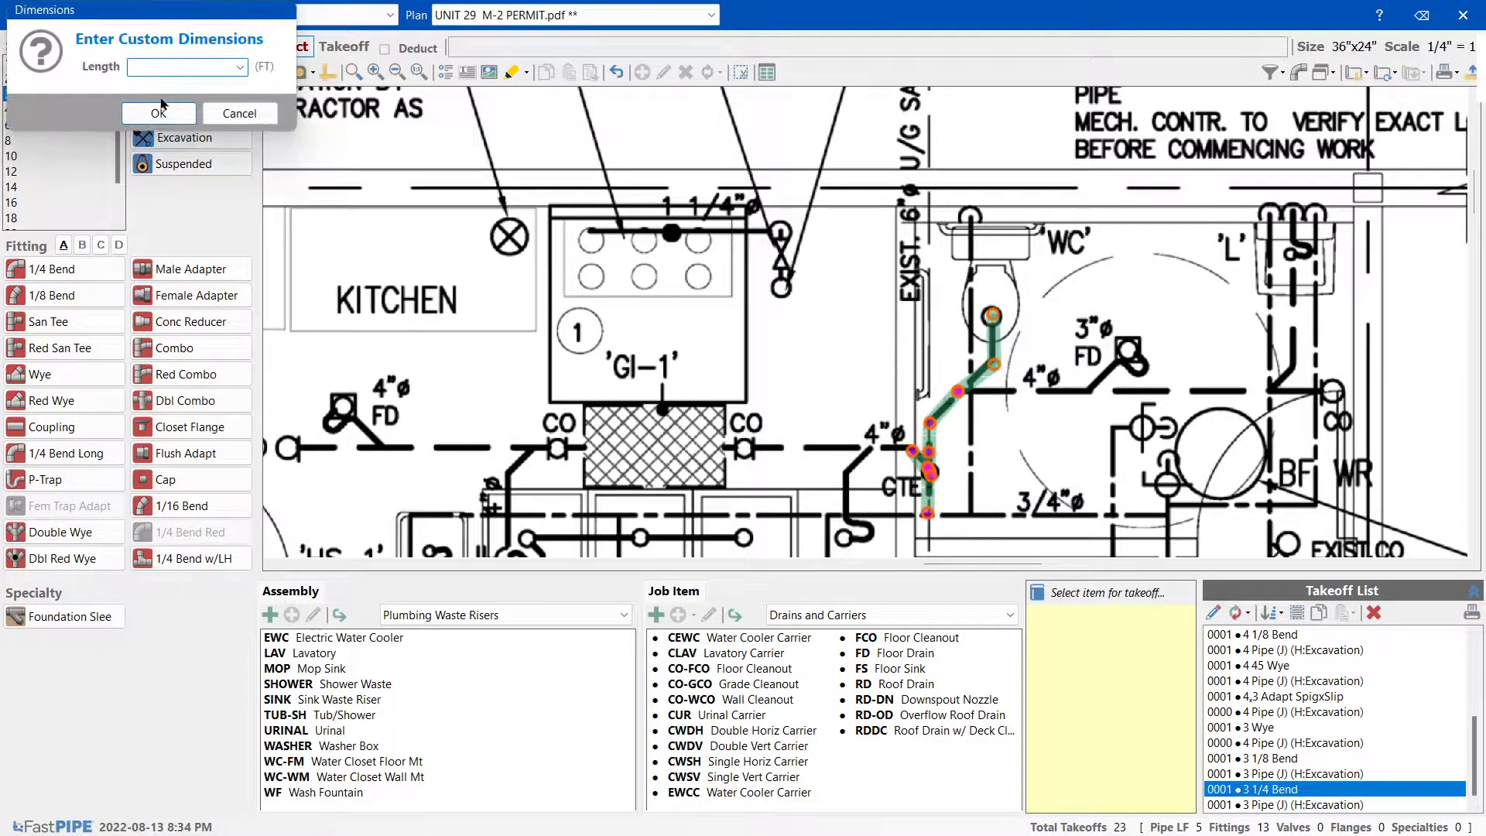
text(2)
click(103, 103)
click(142, 113)
click(991, 315)
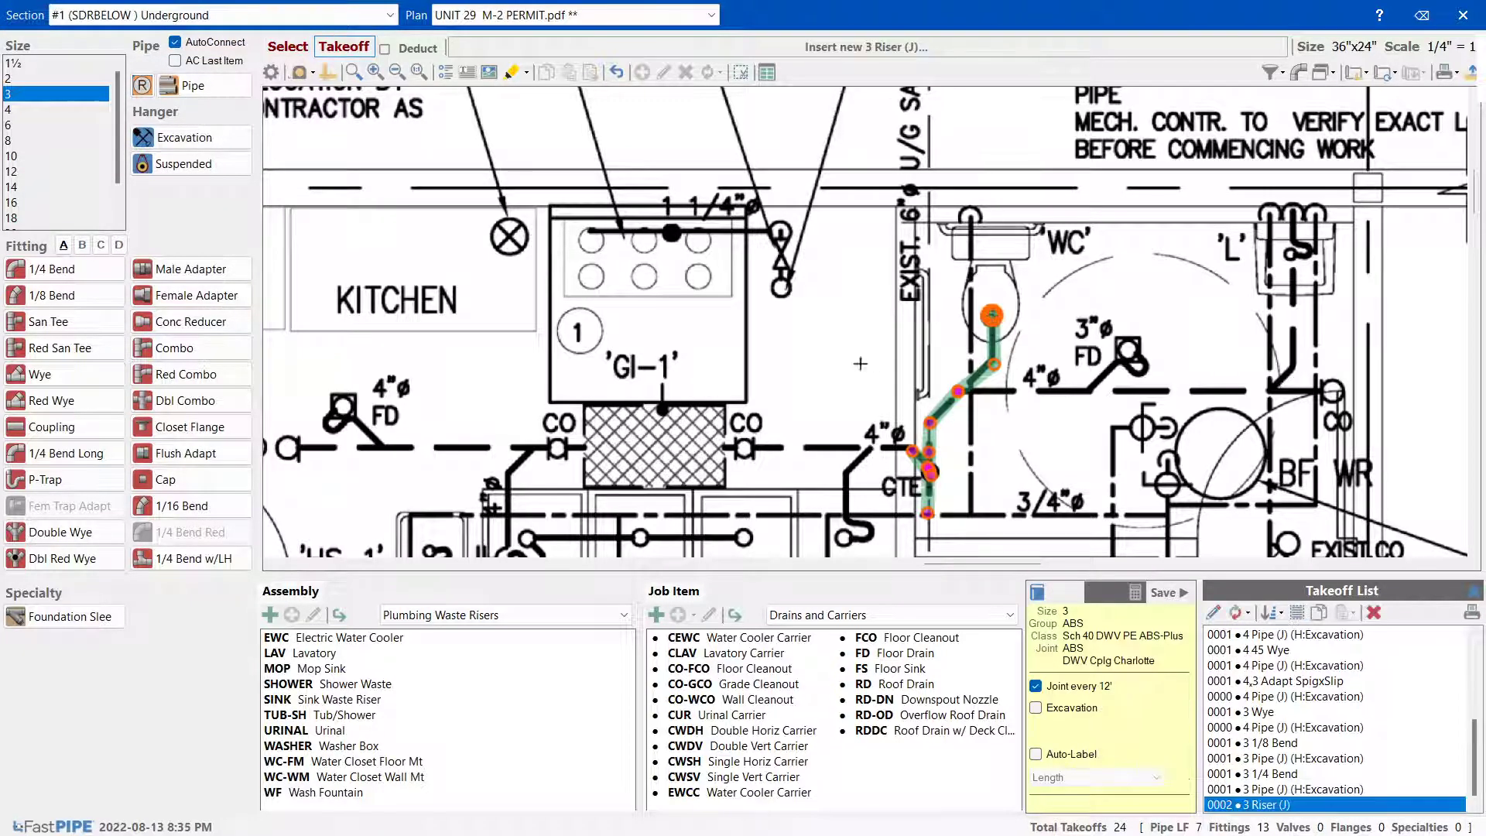
click(162, 426)
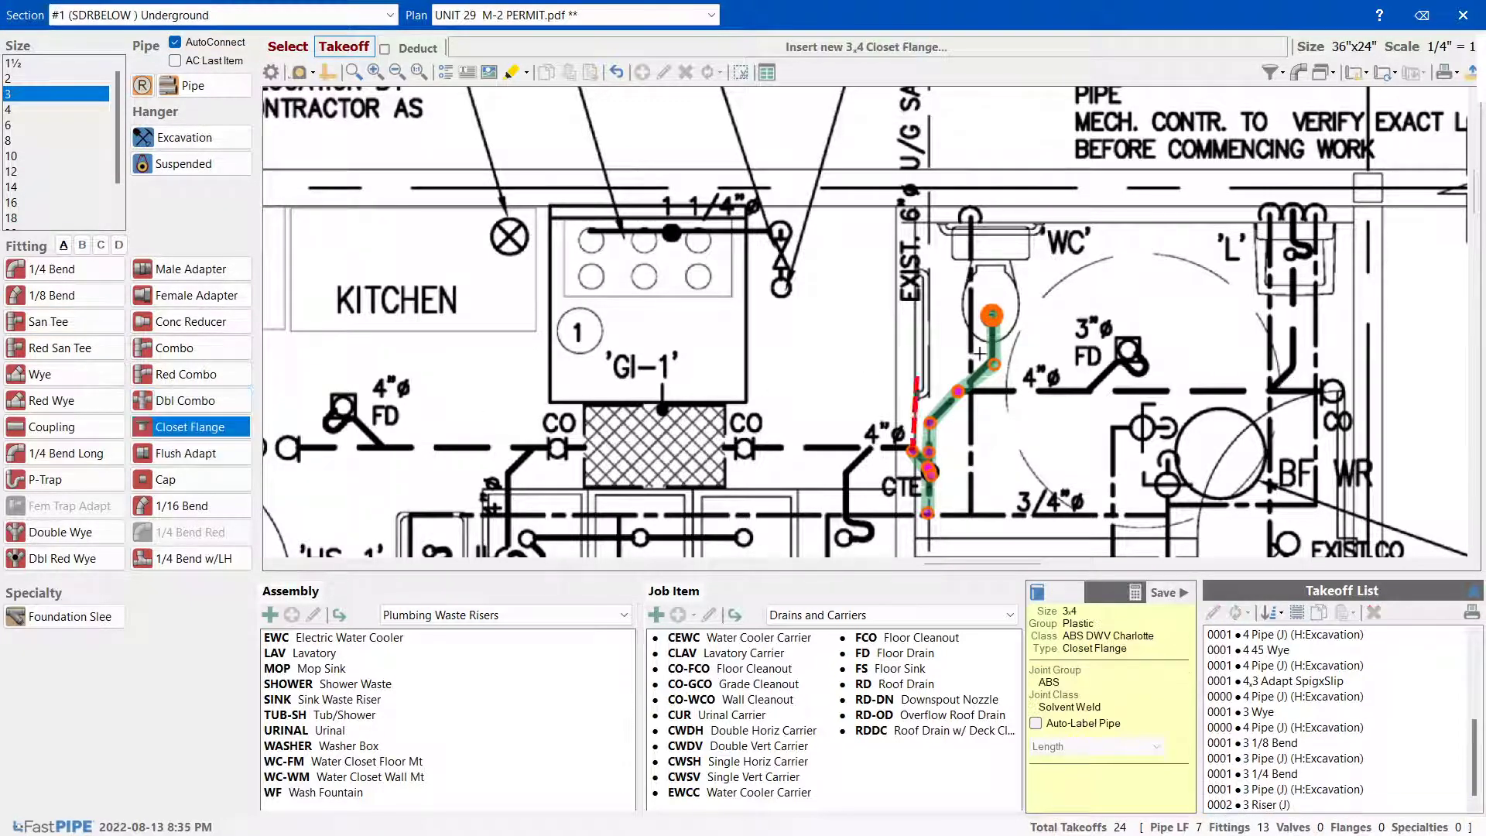
click(993, 315)
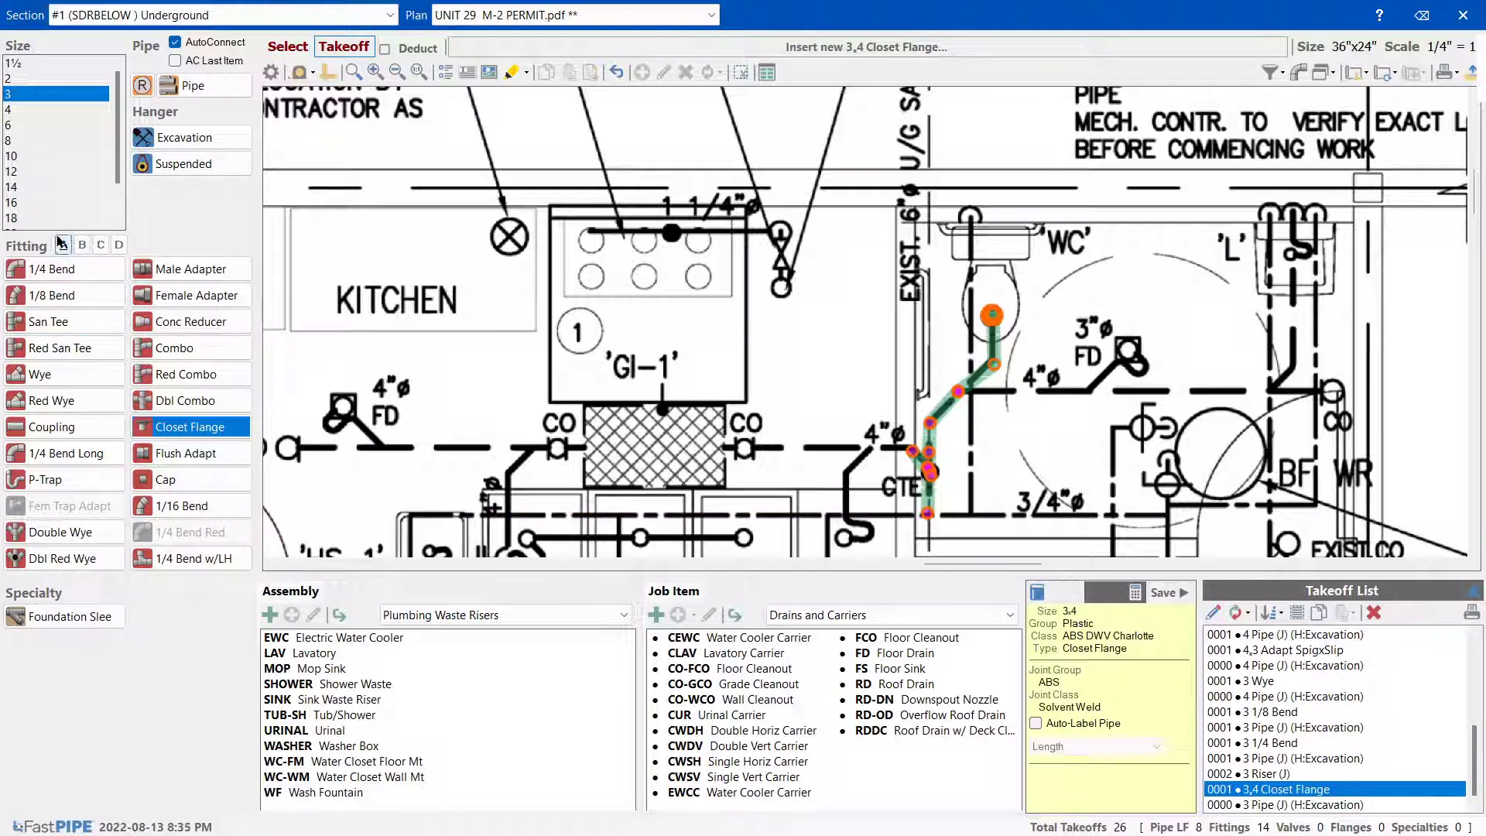
Run size 3 pipe along the horizontal washroom line to a size 3 Wye at the floor drain branch
click(81, 245)
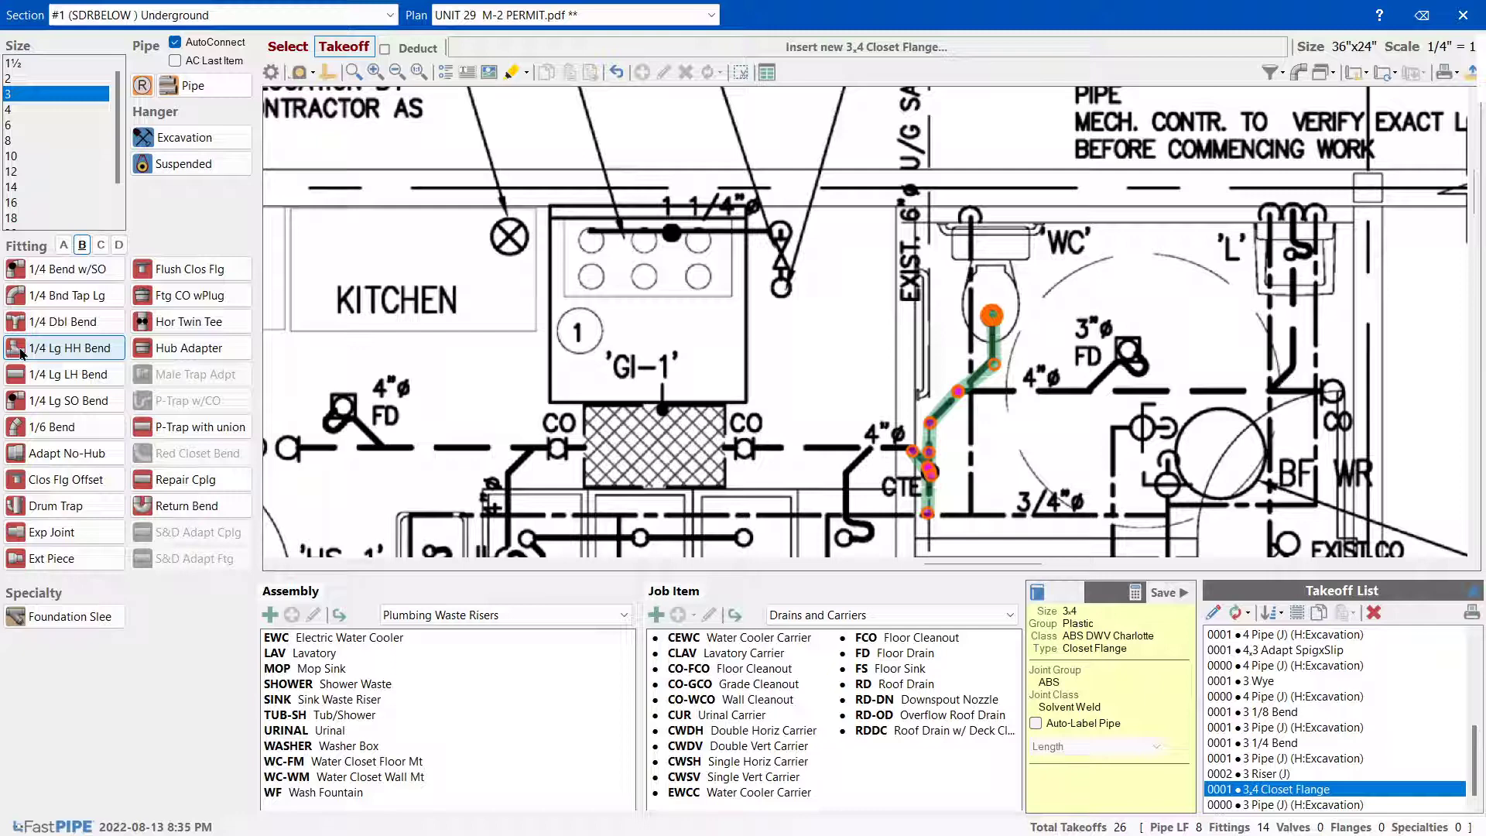
click(62, 265)
click(83, 331)
click(64, 245)
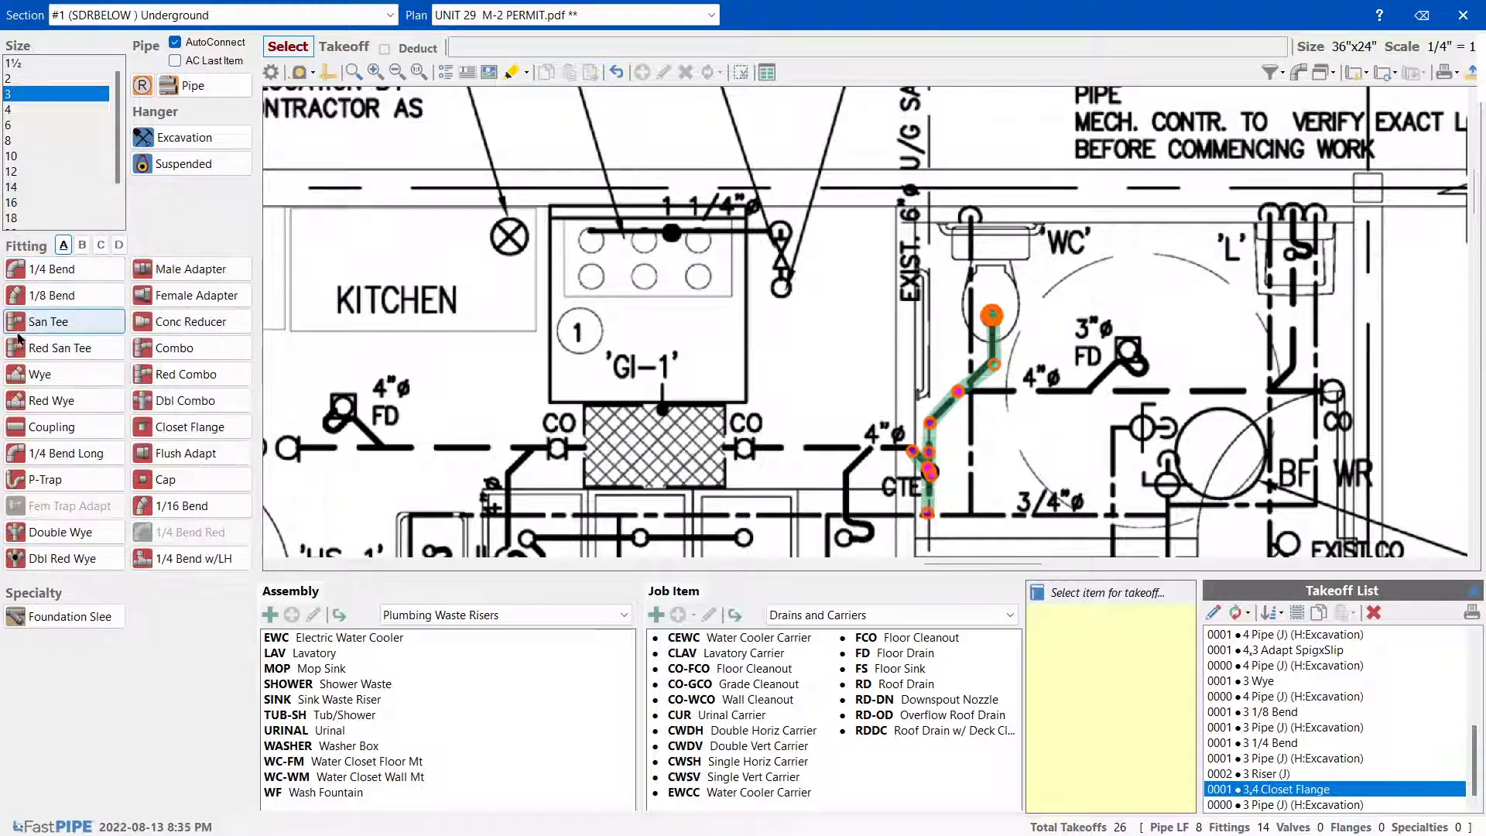
click(34, 373)
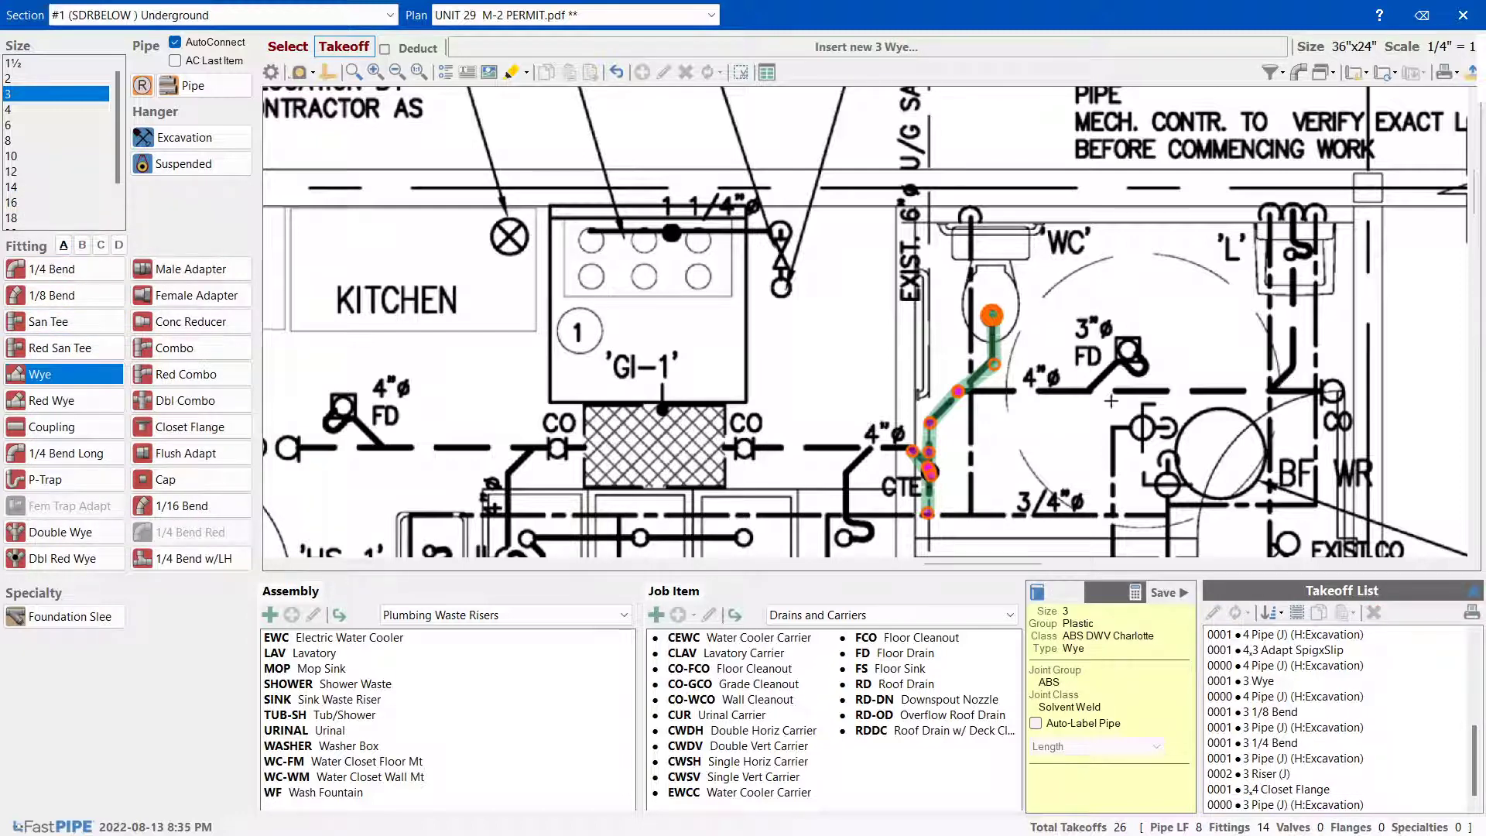
click(1084, 387)
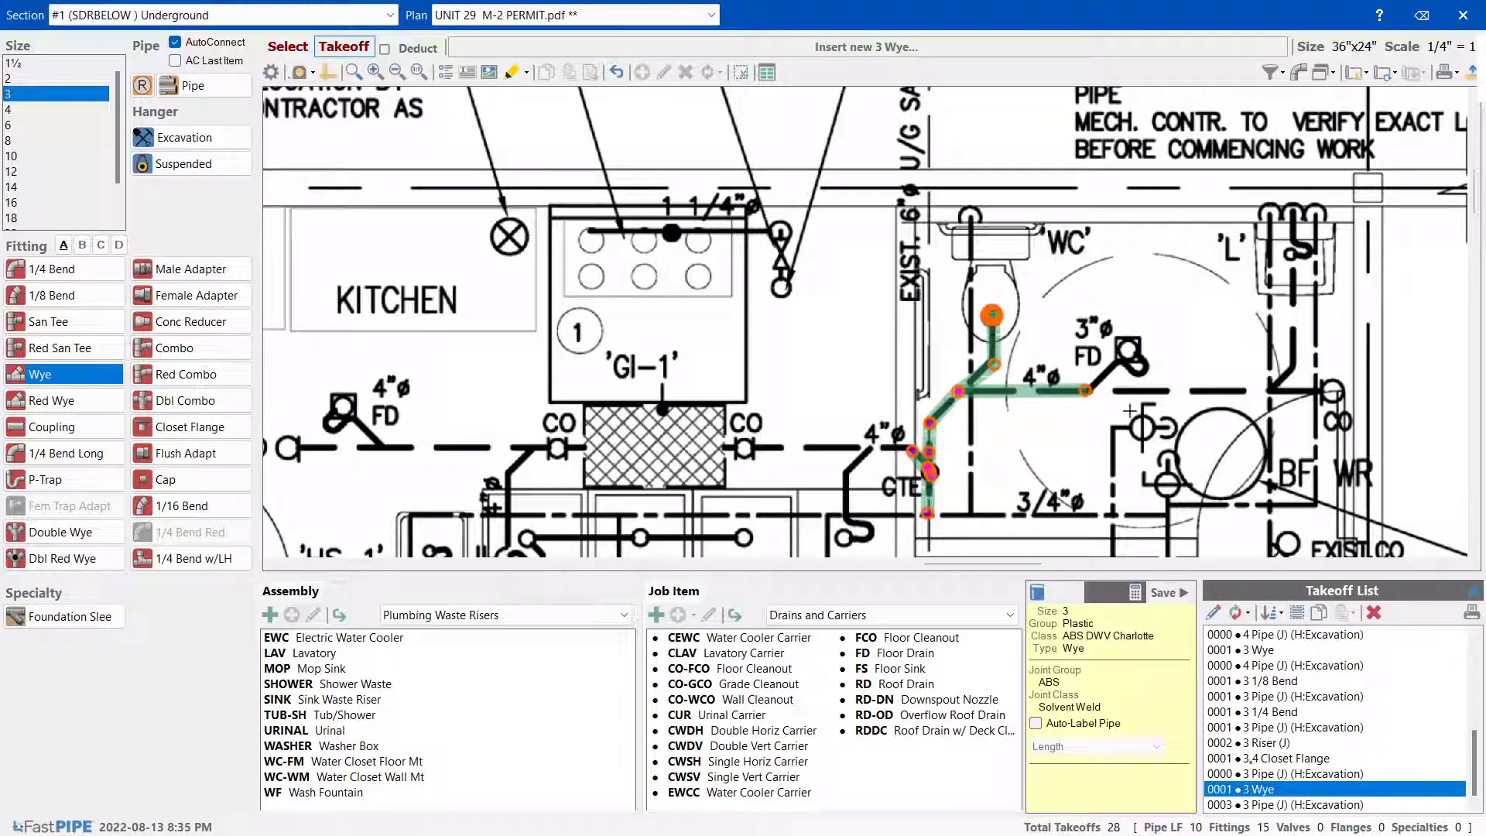
Run size 3 pipe up the washroom floor drain branch, placing a P-Trap and a 1/8 Bend at the drain
click(46, 479)
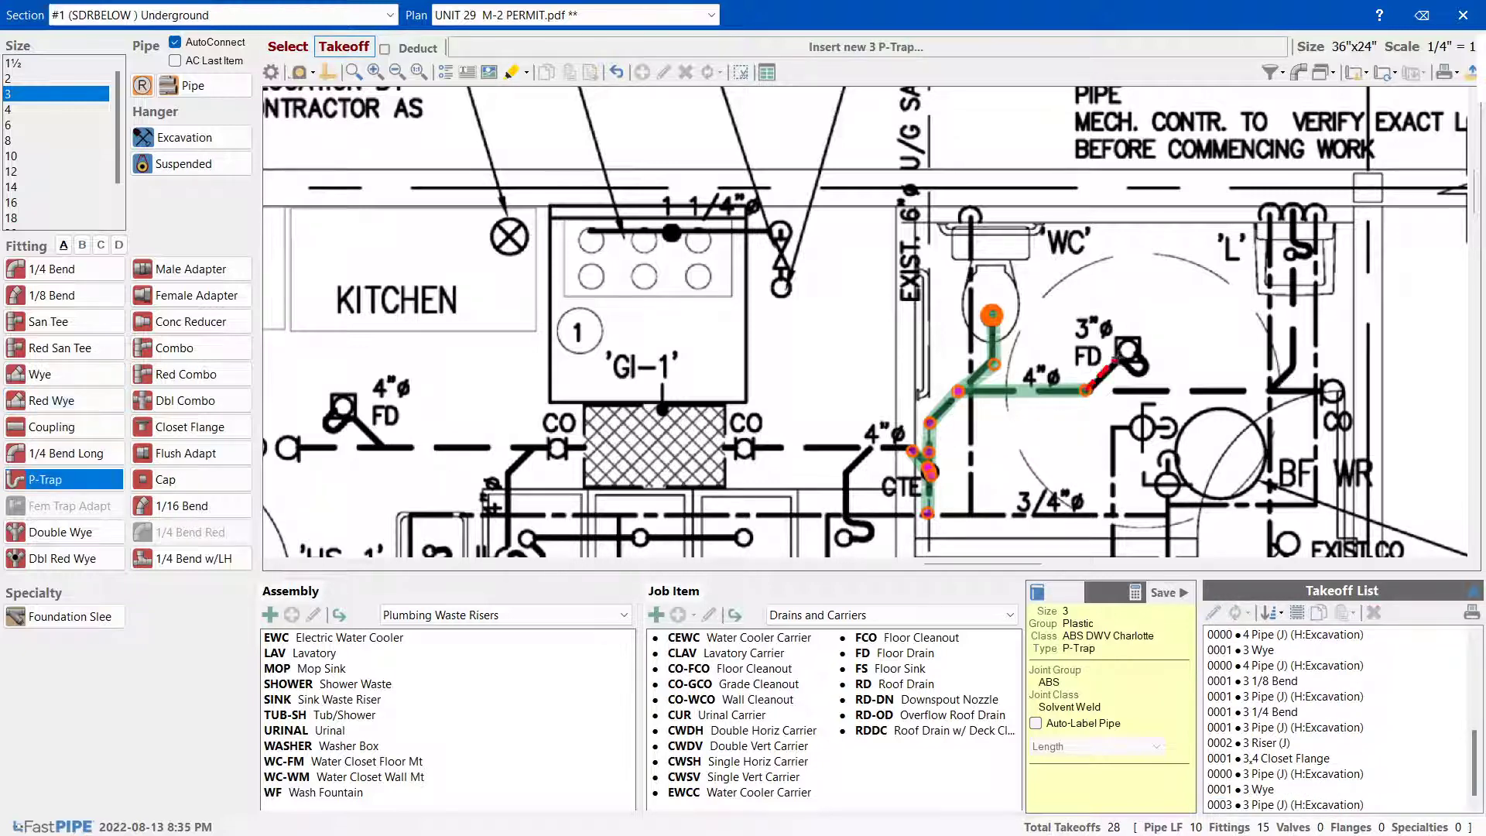
click(1126, 355)
click(68, 294)
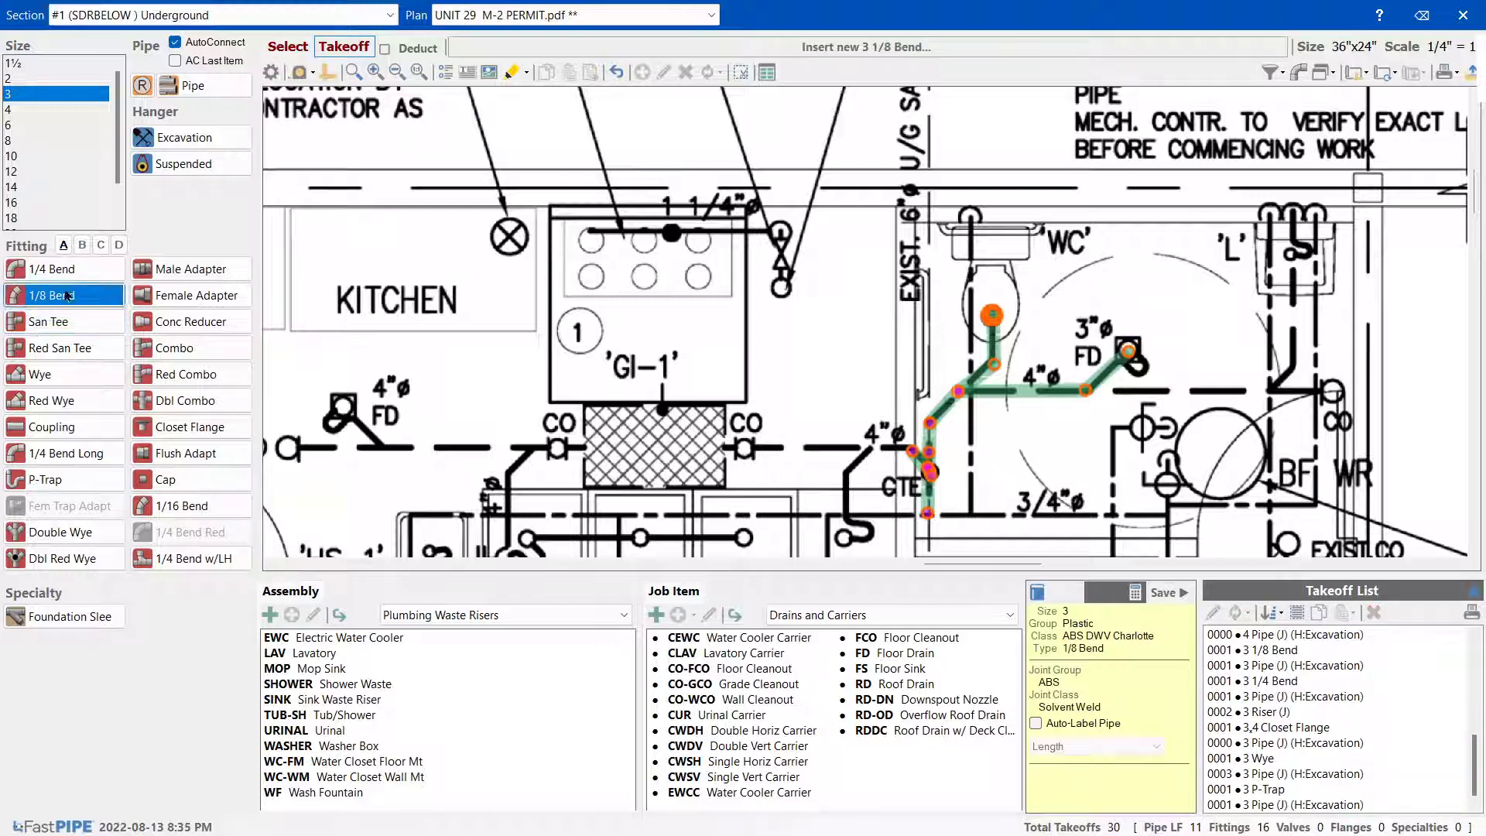
click(1130, 350)
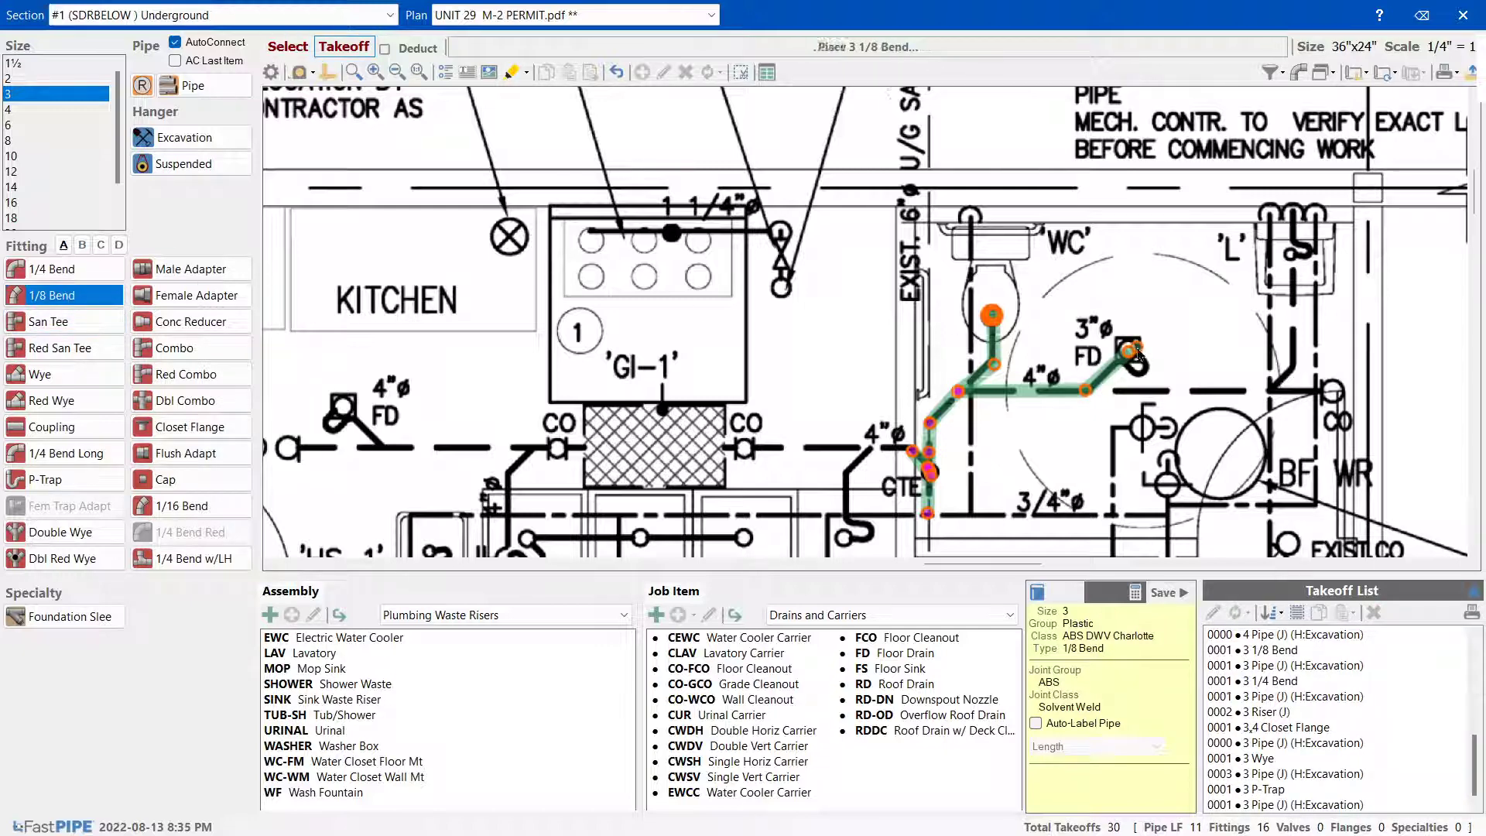
Place a 2 ft size 3 riser and a size 3 FD Floor Drain at the washroom floor drain
click(143, 87)
key(Return)
click(1120, 370)
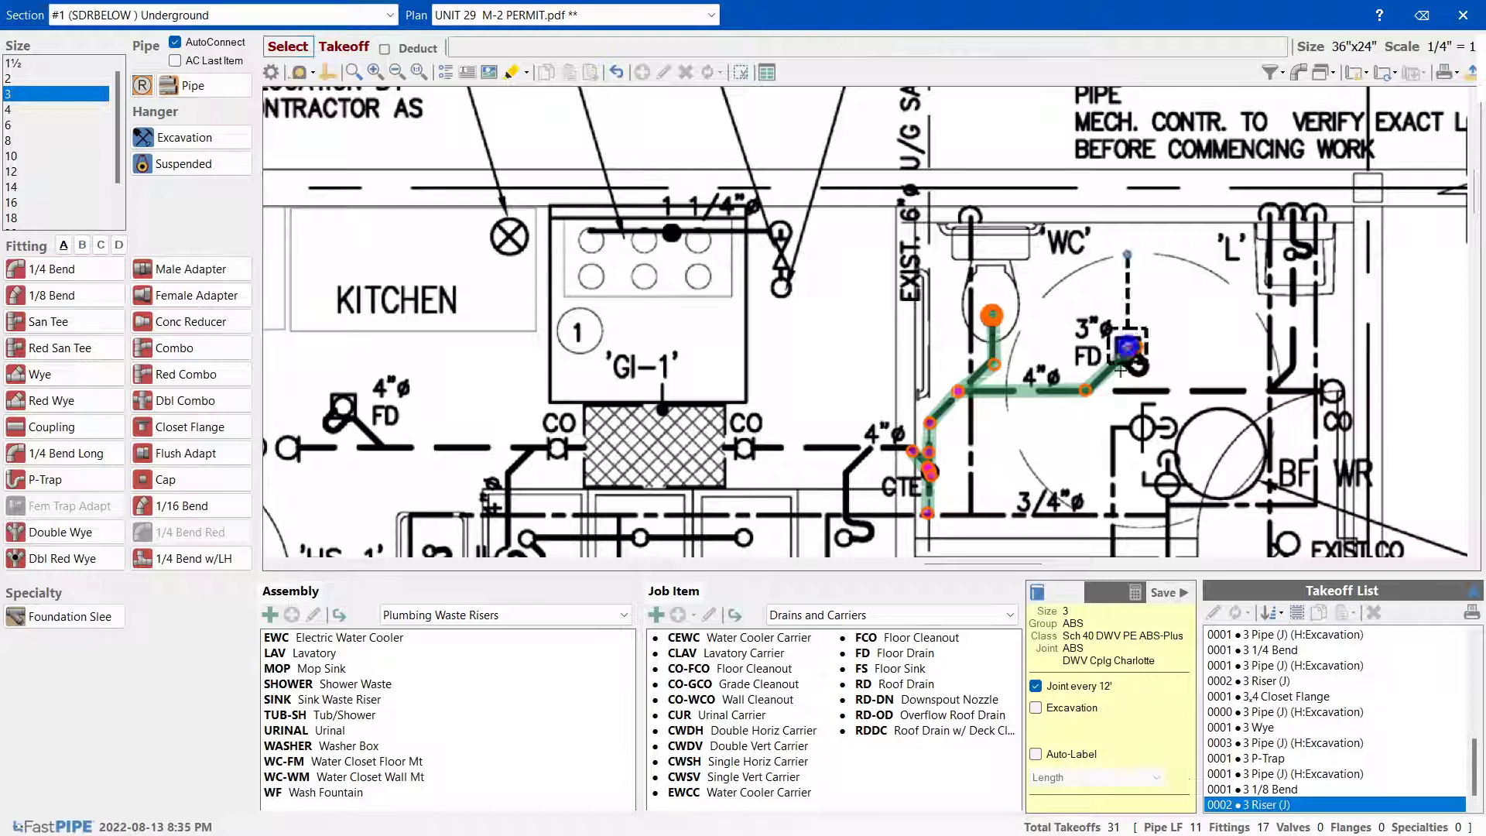
click(875, 654)
click(789, 675)
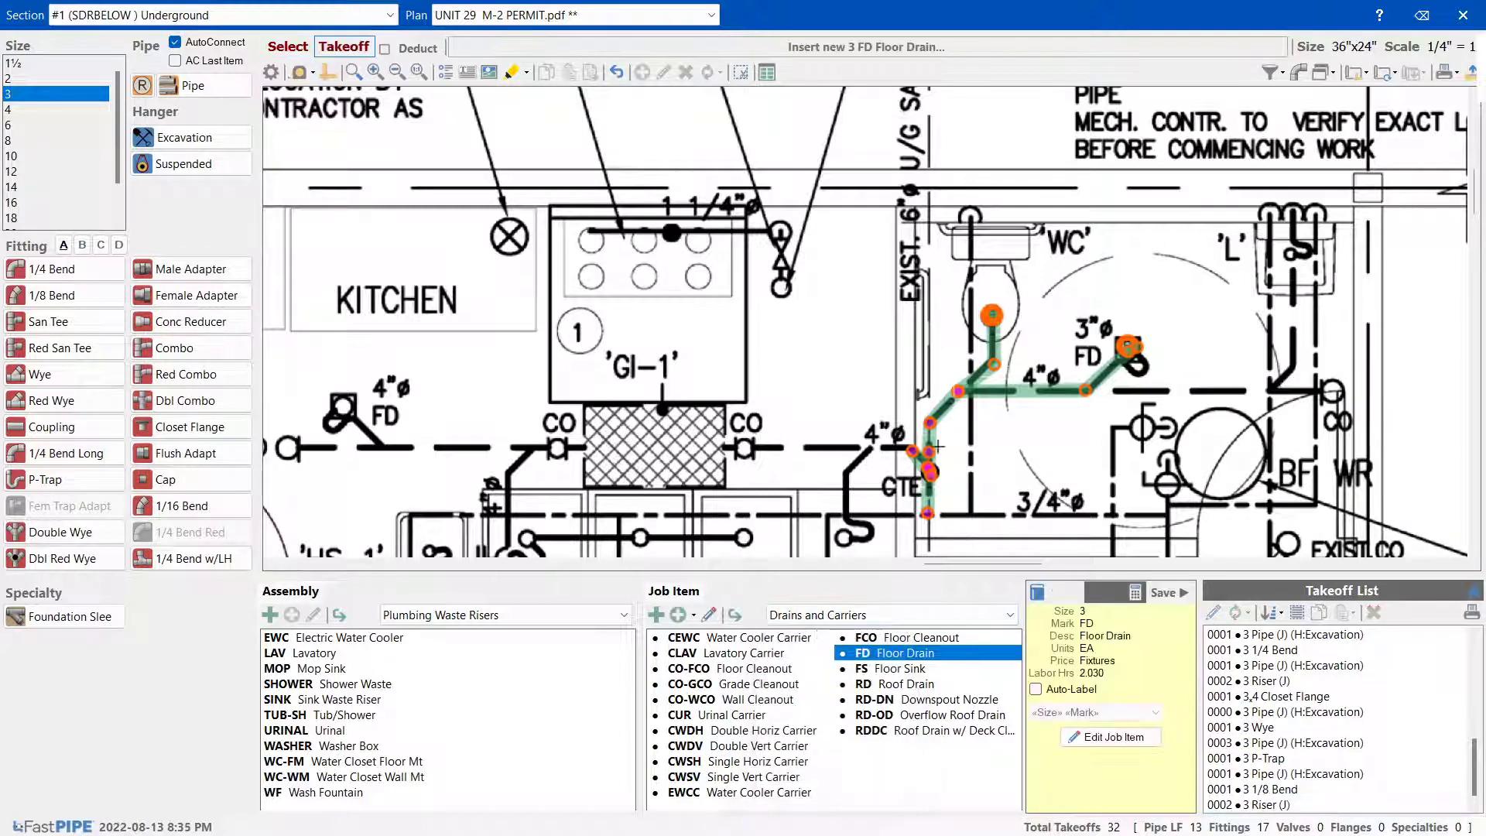
click(1132, 345)
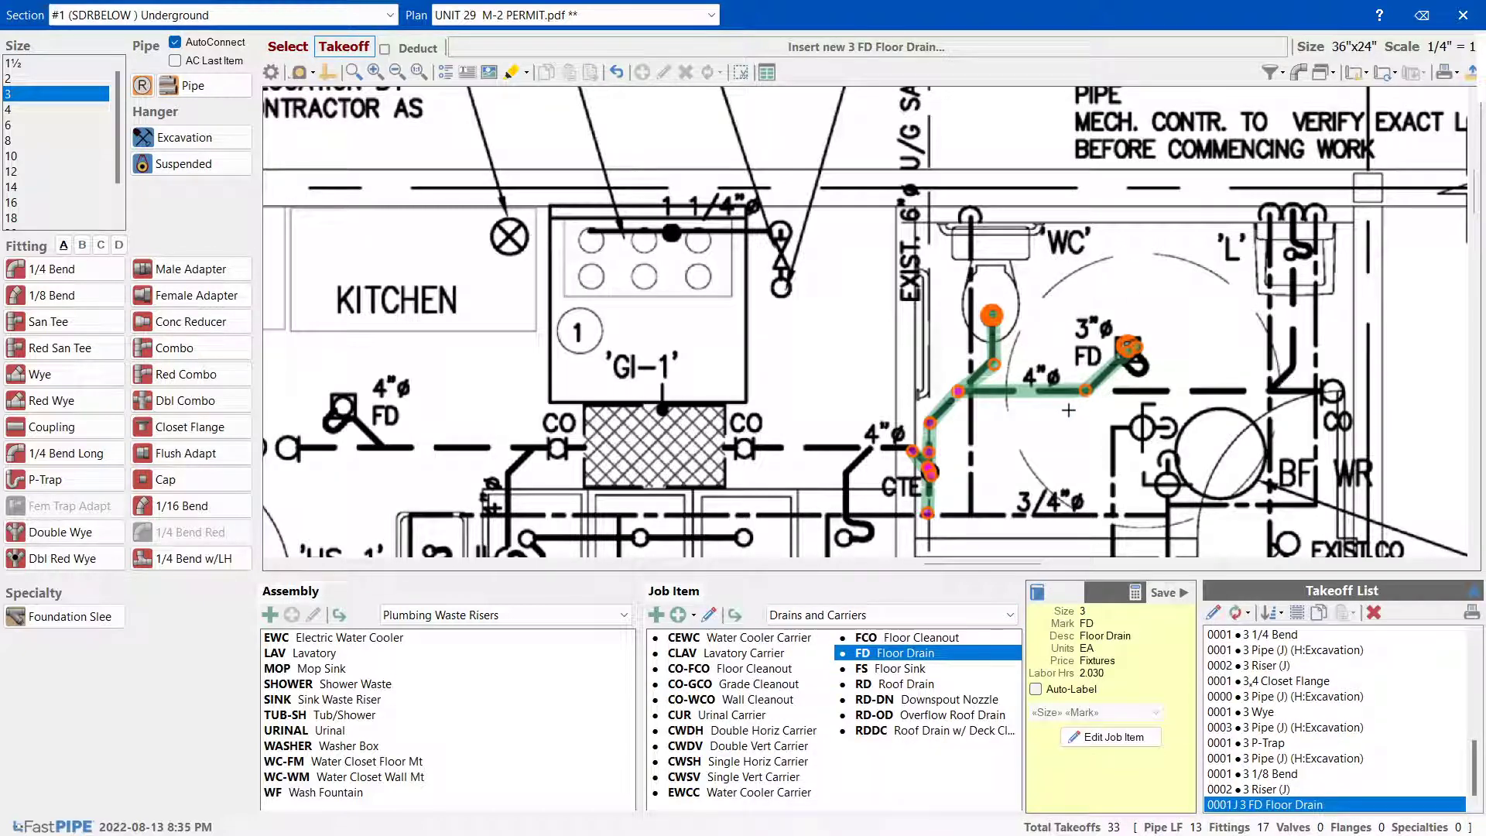
Run size 3 pipe along the horizontal washroom line, placing a 3,2 Red Wye at the lavatory branch and a 1/8 Bend at the cleanout
key(Escape)
click(1107, 372)
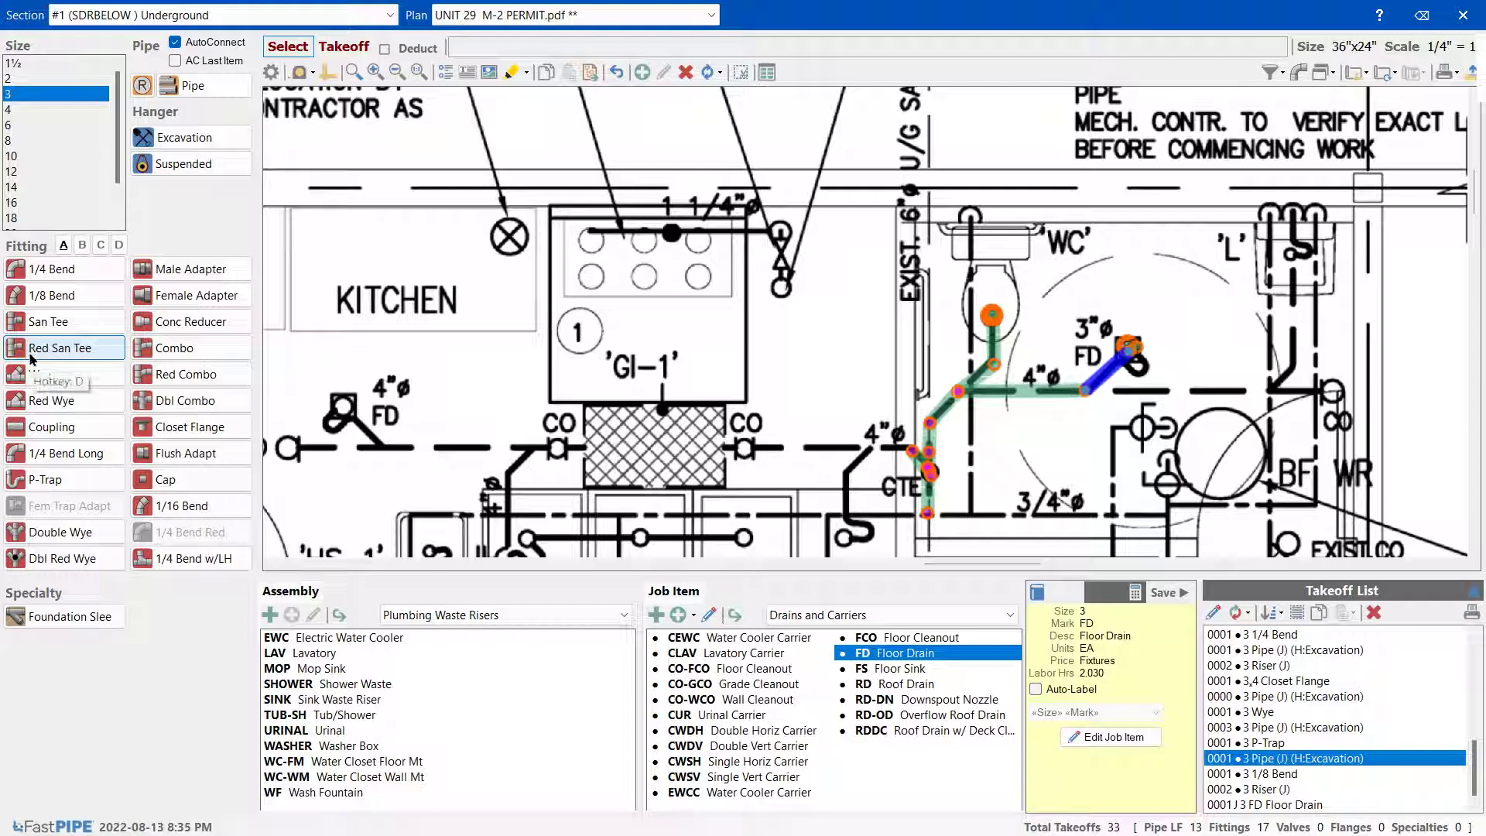
click(47, 400)
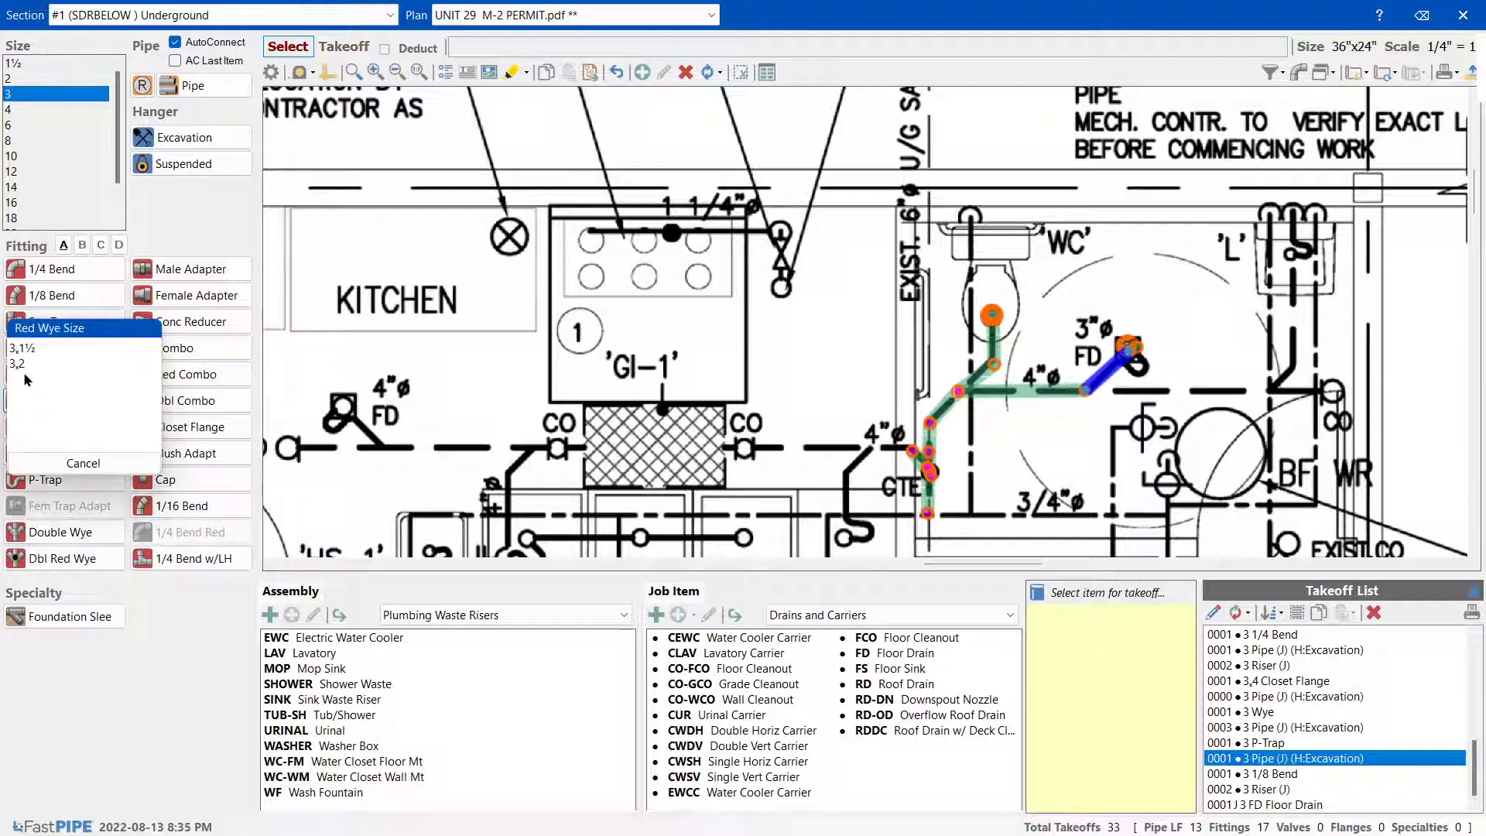
click(43, 358)
click(1269, 391)
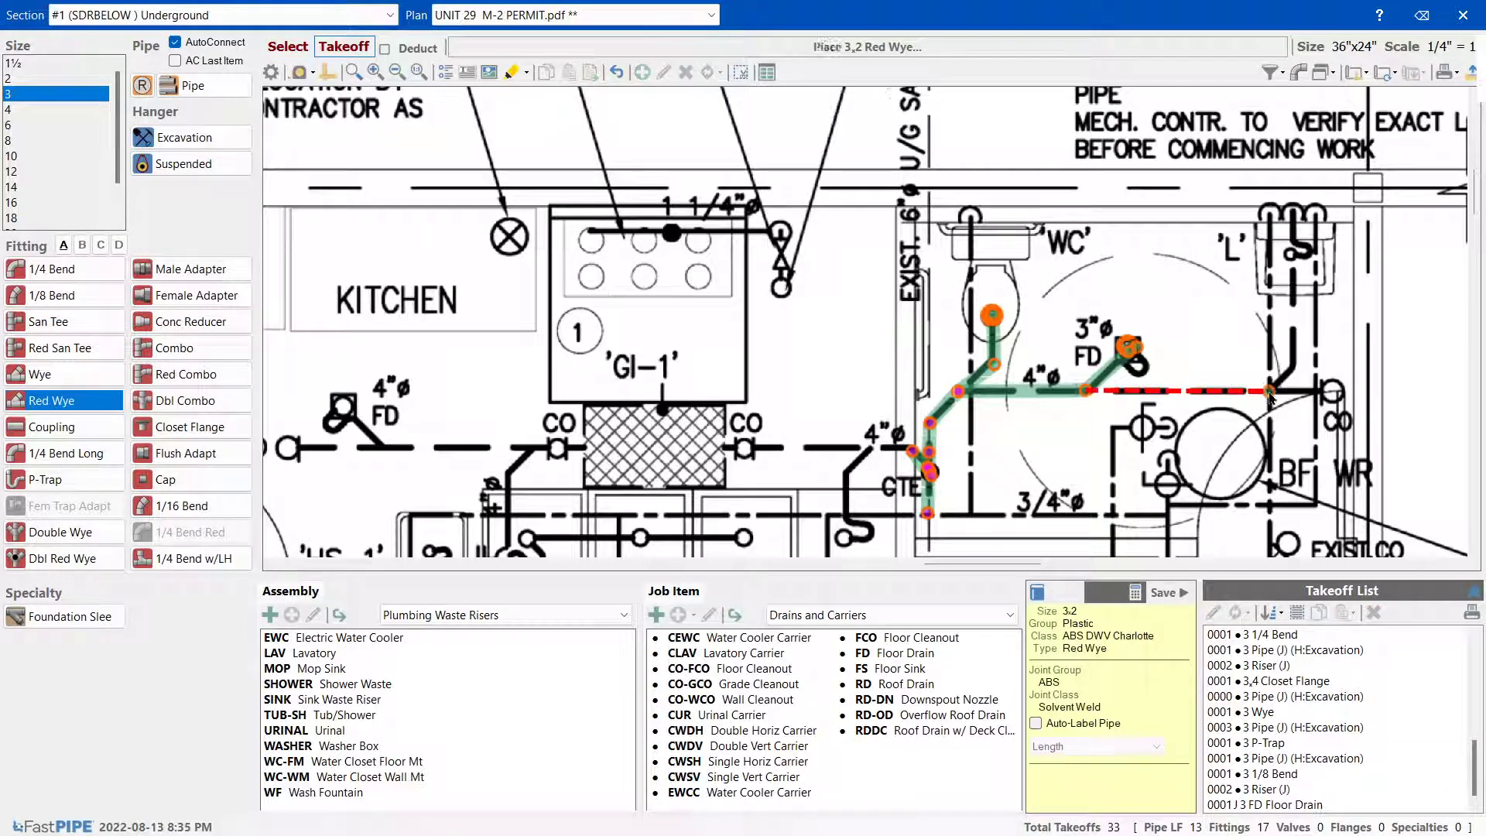
click(27, 295)
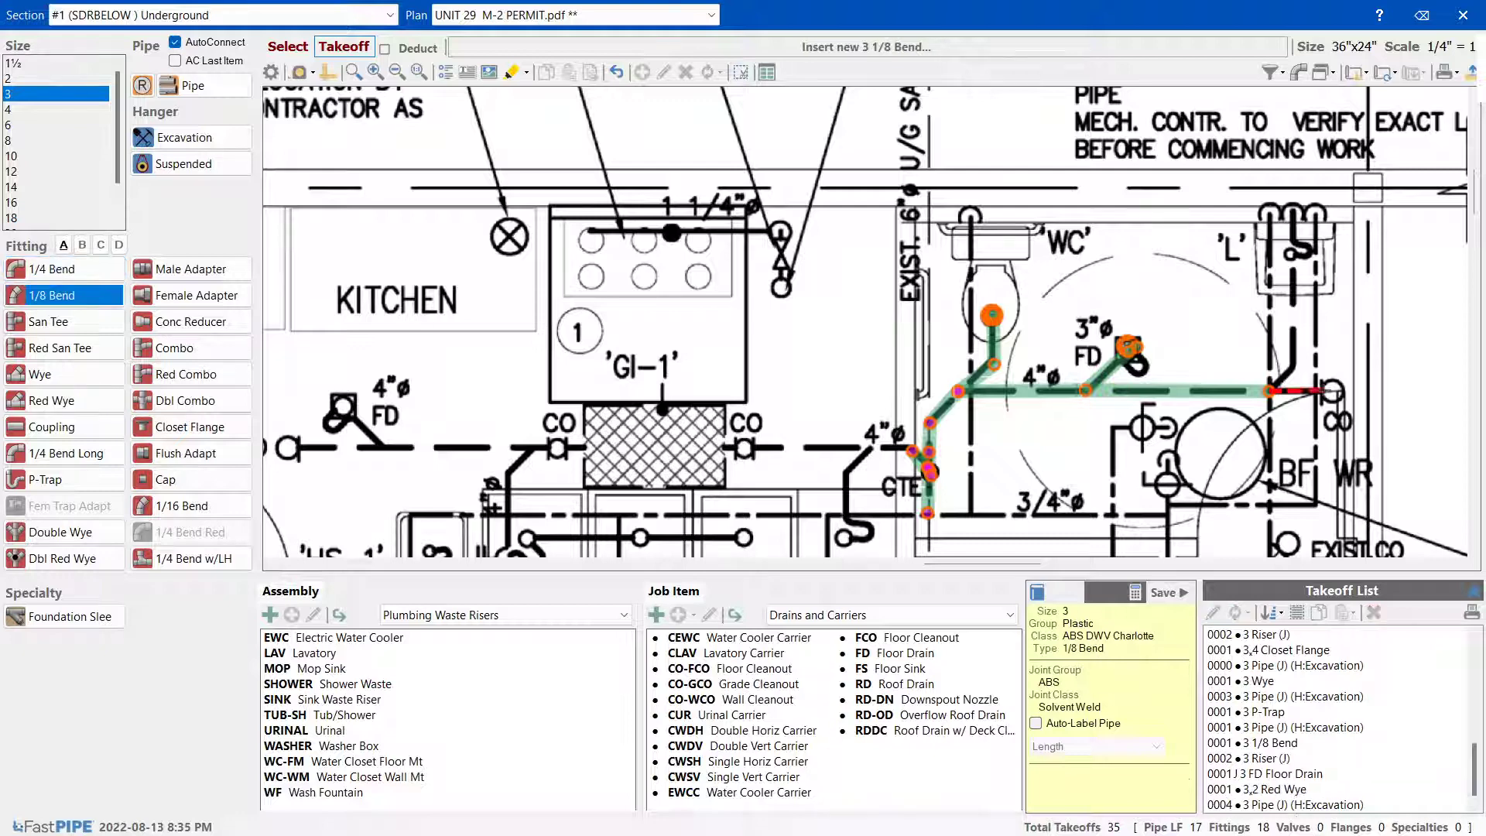
click(1331, 389)
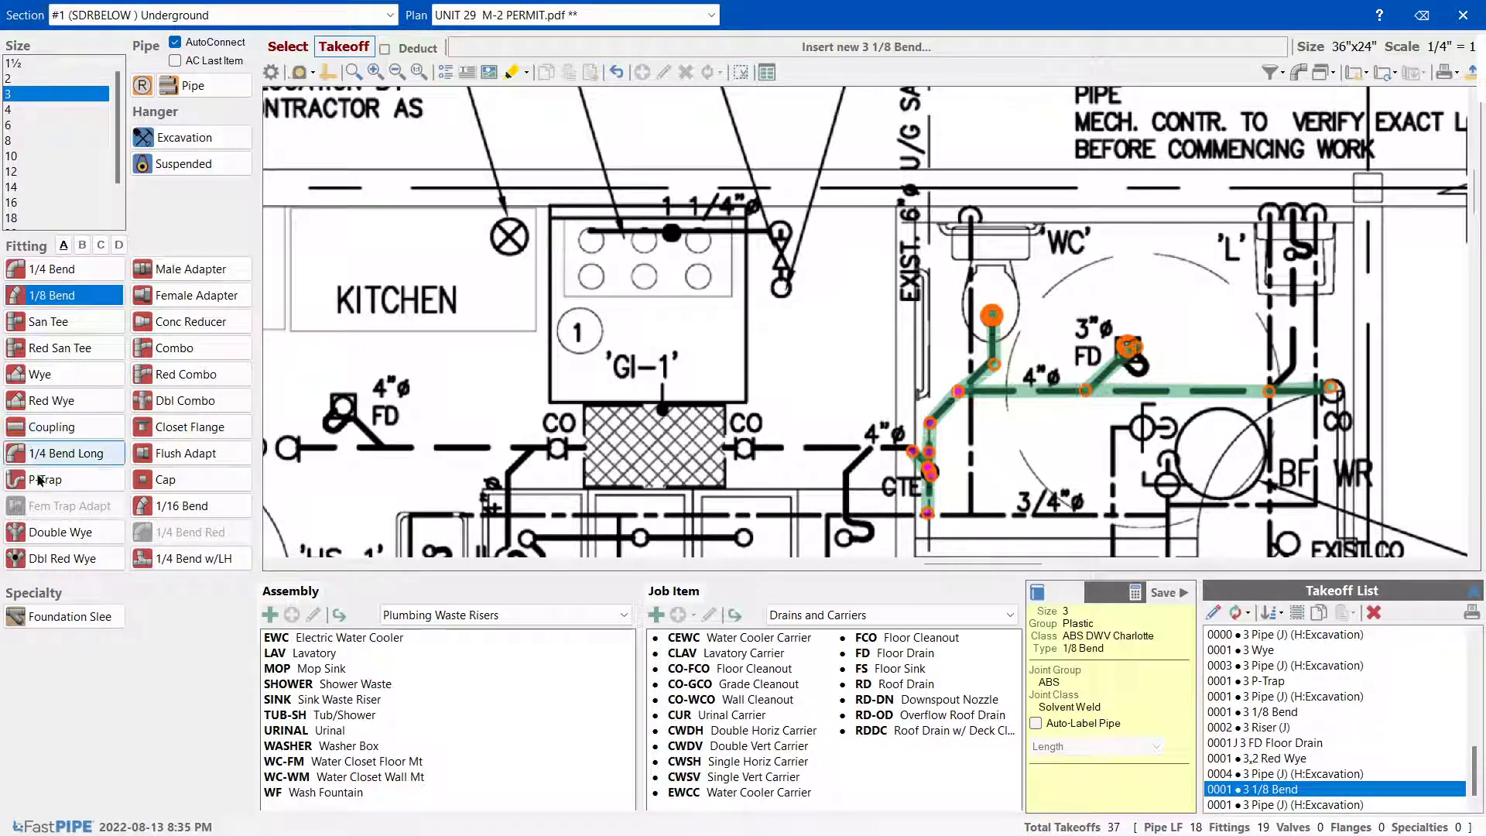
Find the Street 1/8 Bend among the size 3 fittings and place one at the washroom cleanout
click(83, 244)
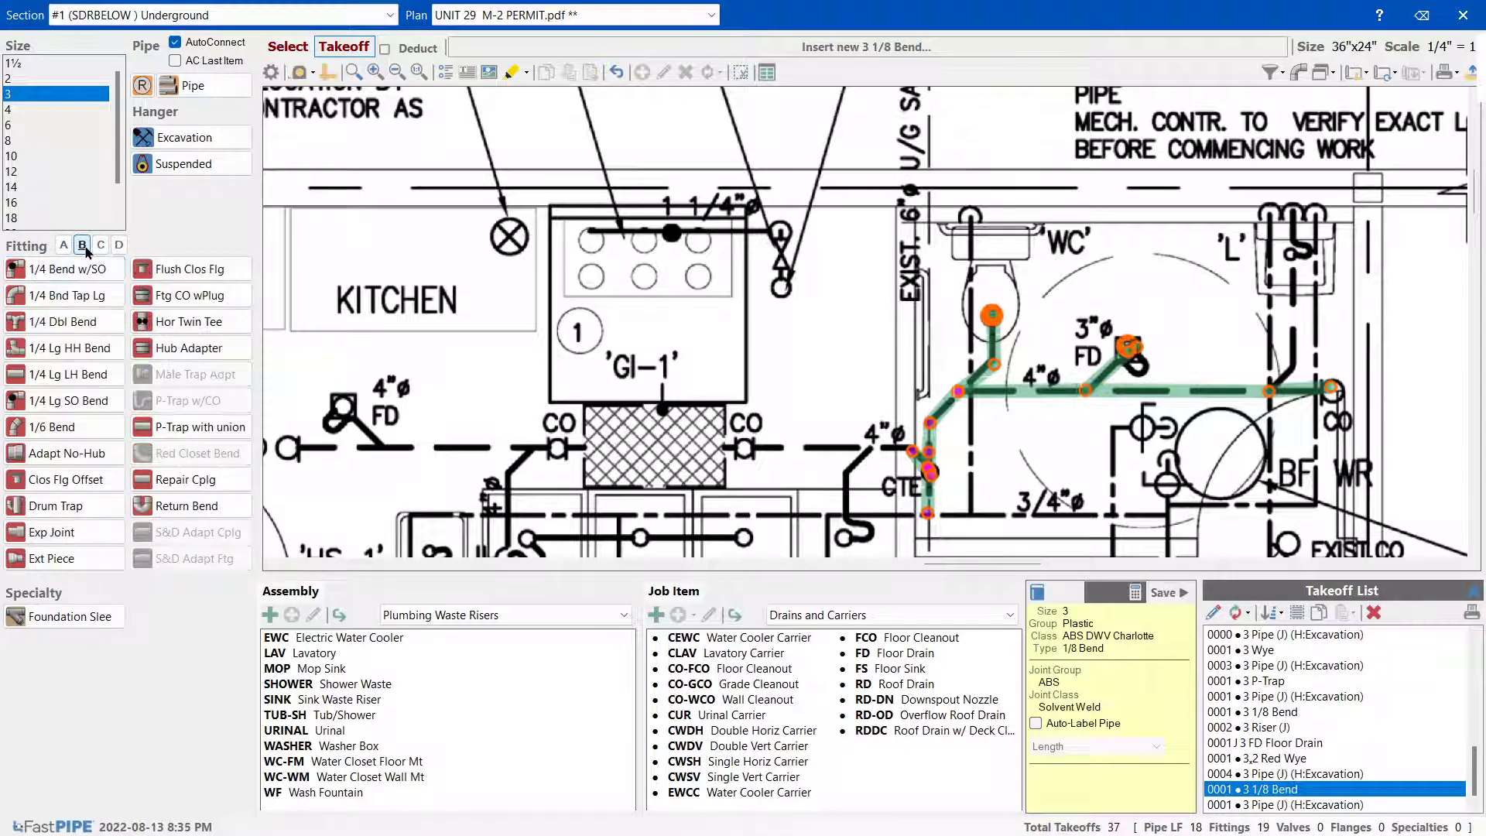
click(101, 244)
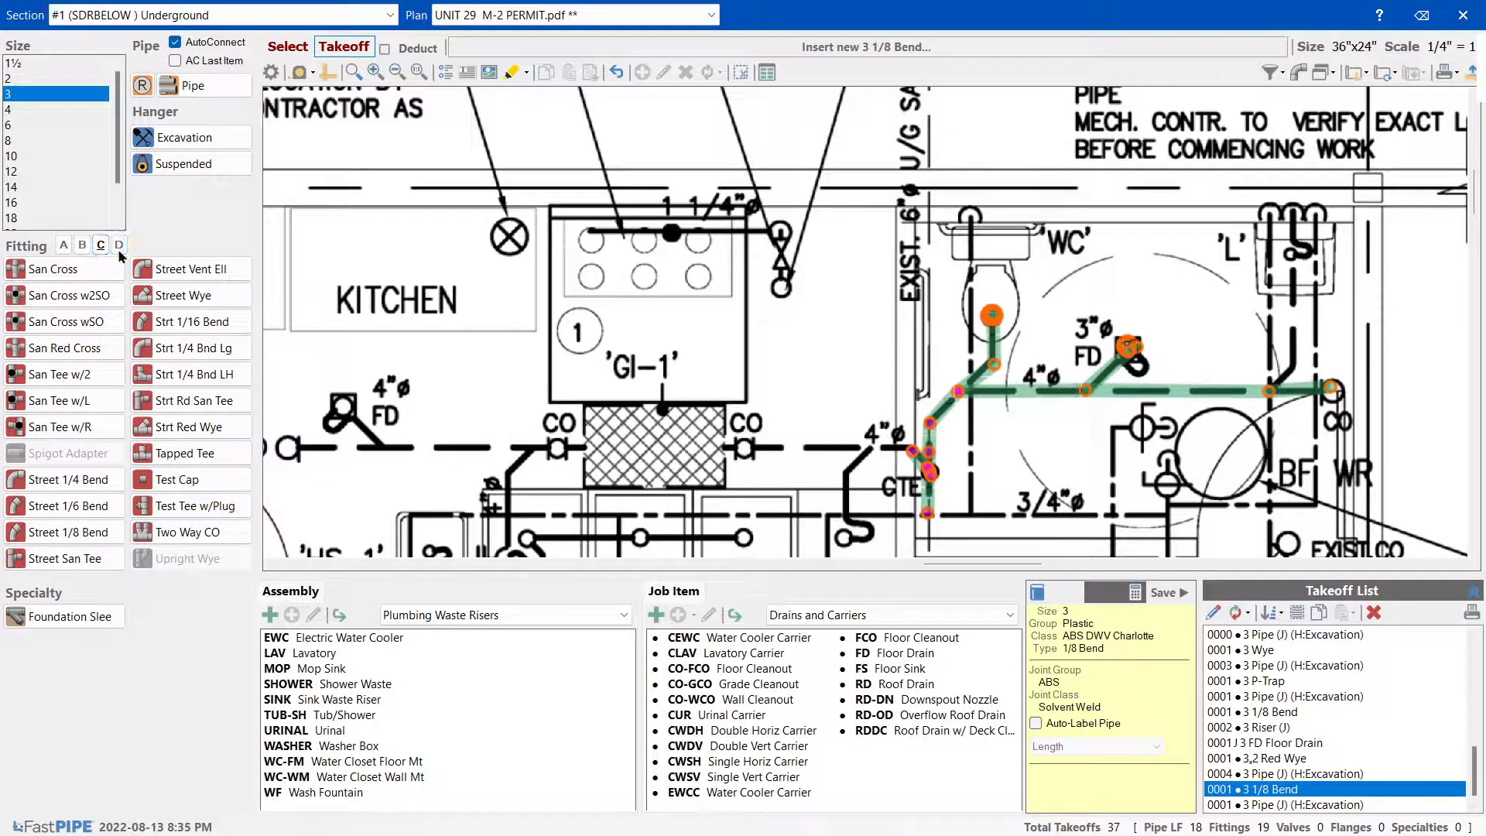
click(64, 244)
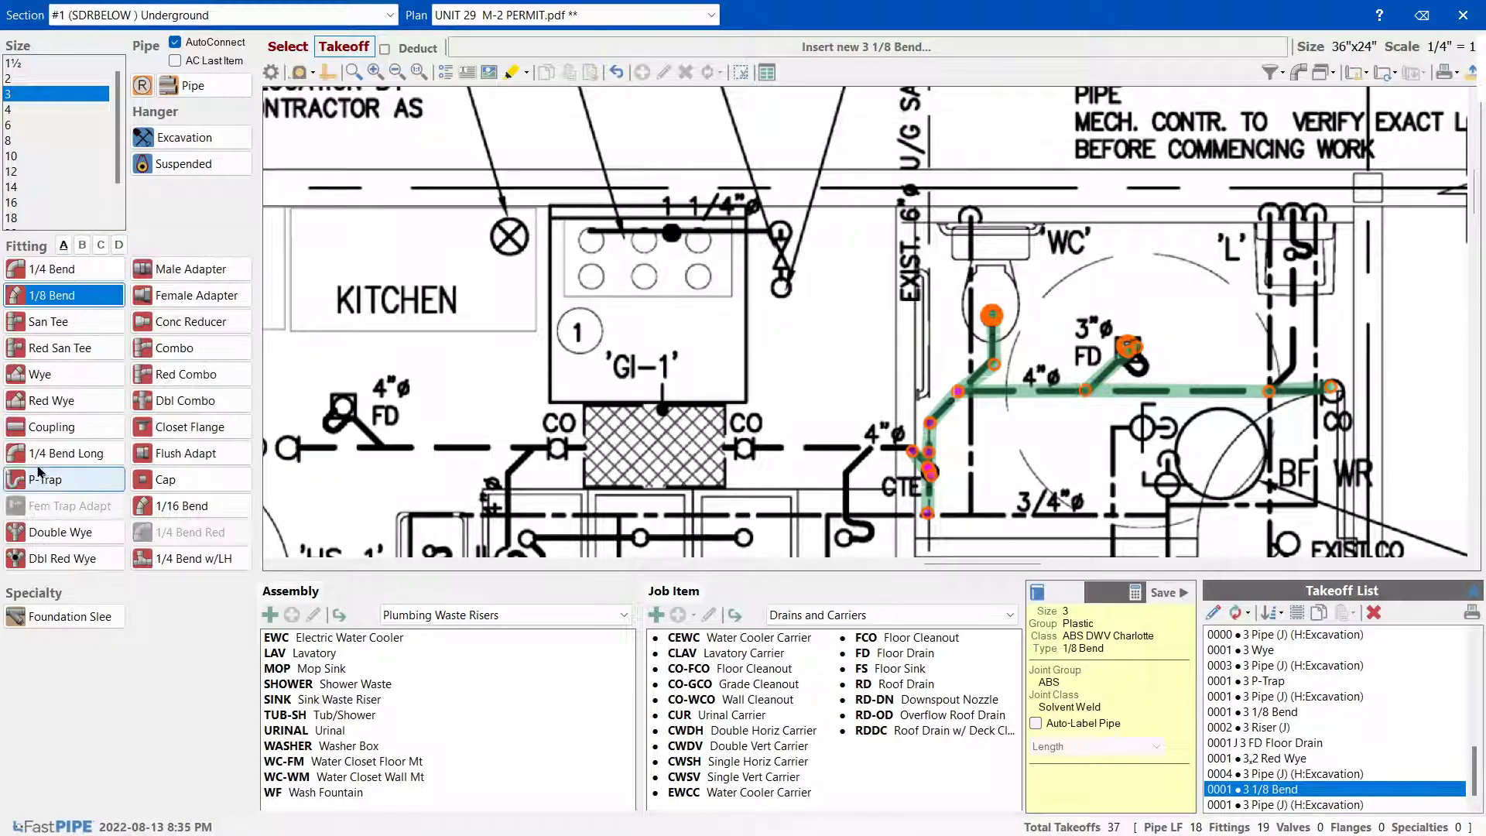
click(82, 244)
click(64, 245)
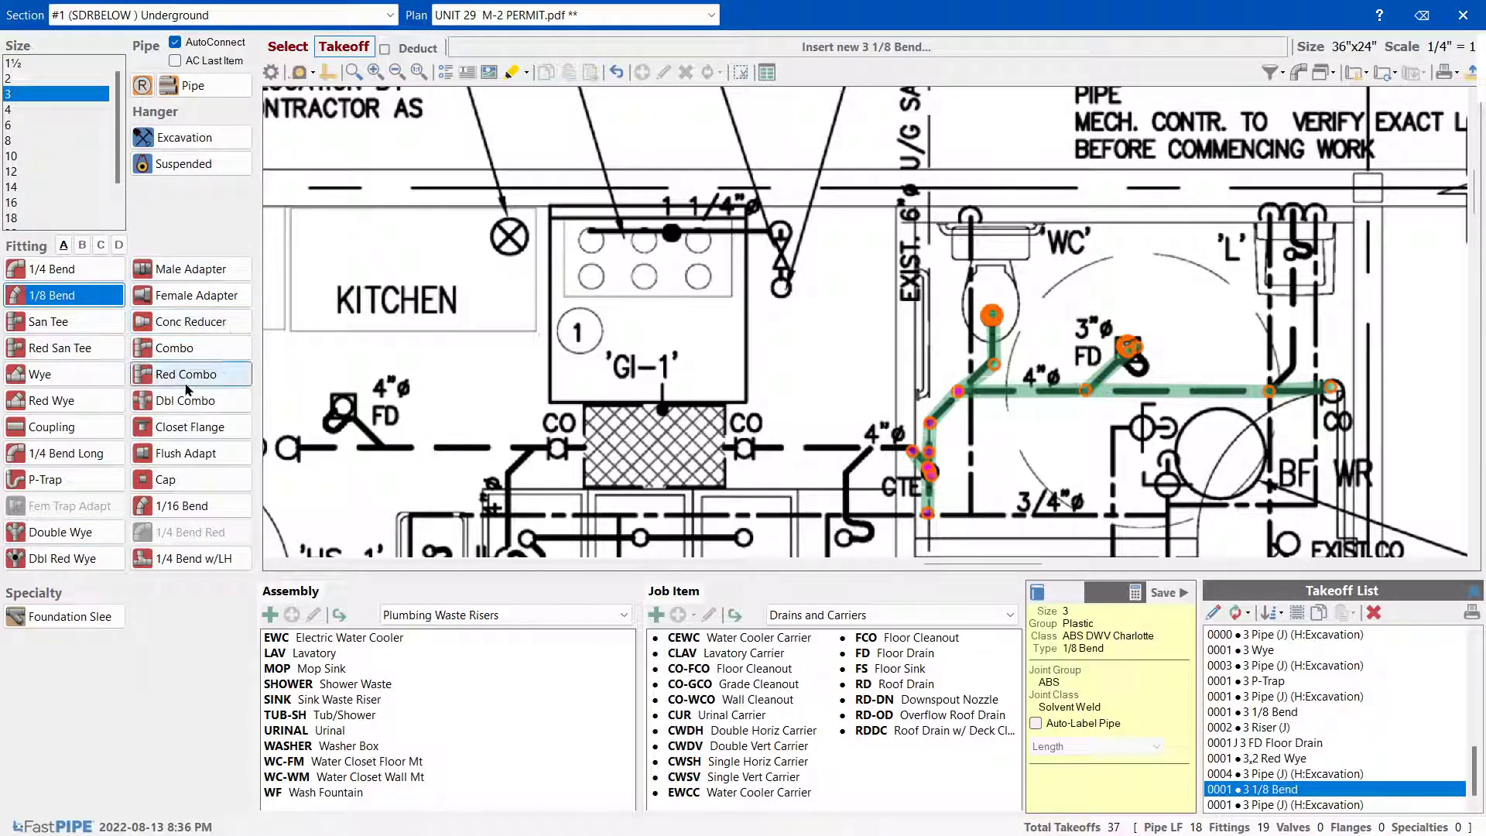
click(79, 246)
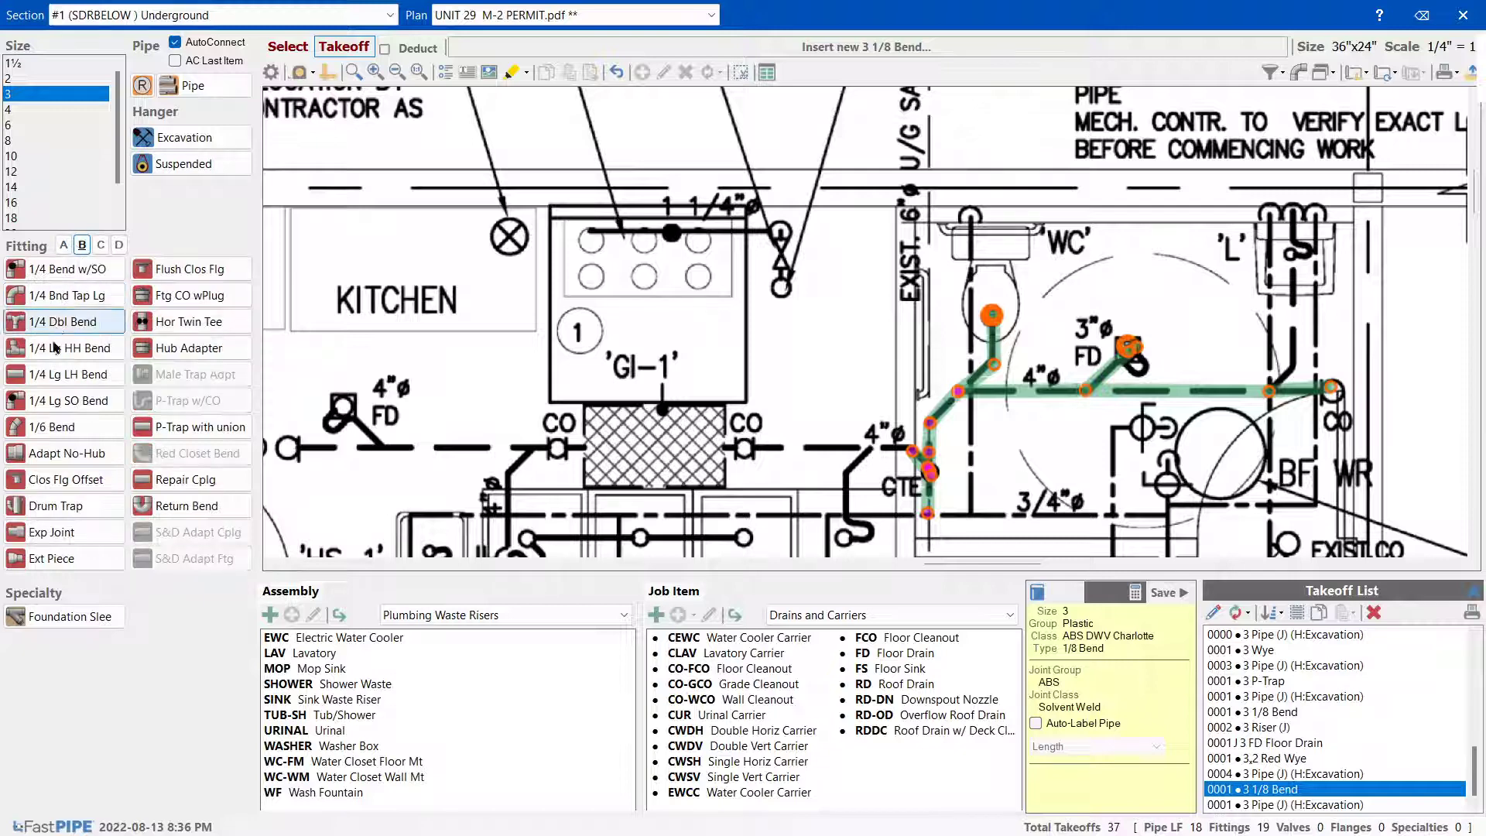
click(102, 246)
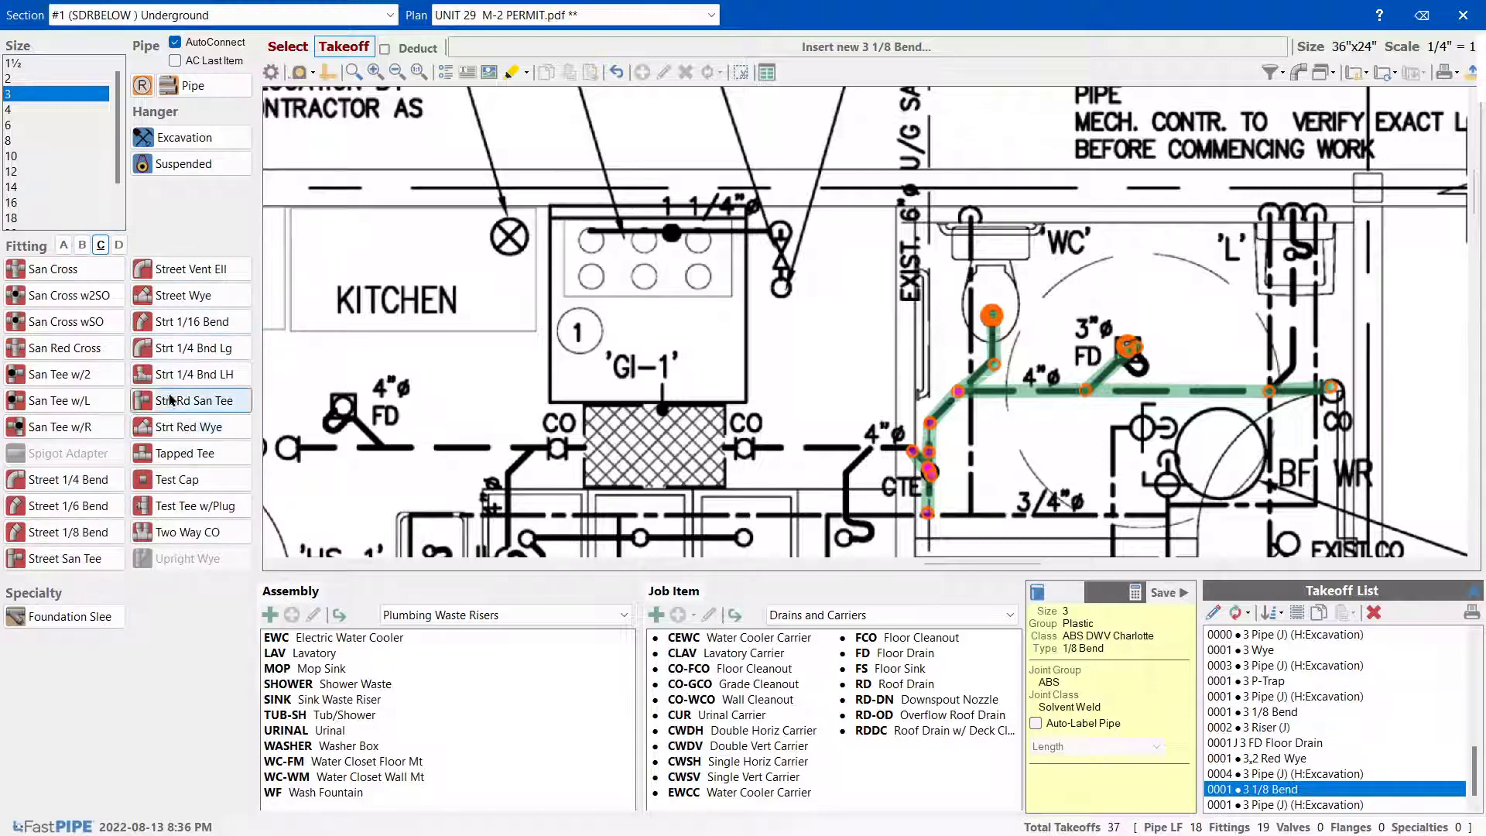
click(75, 533)
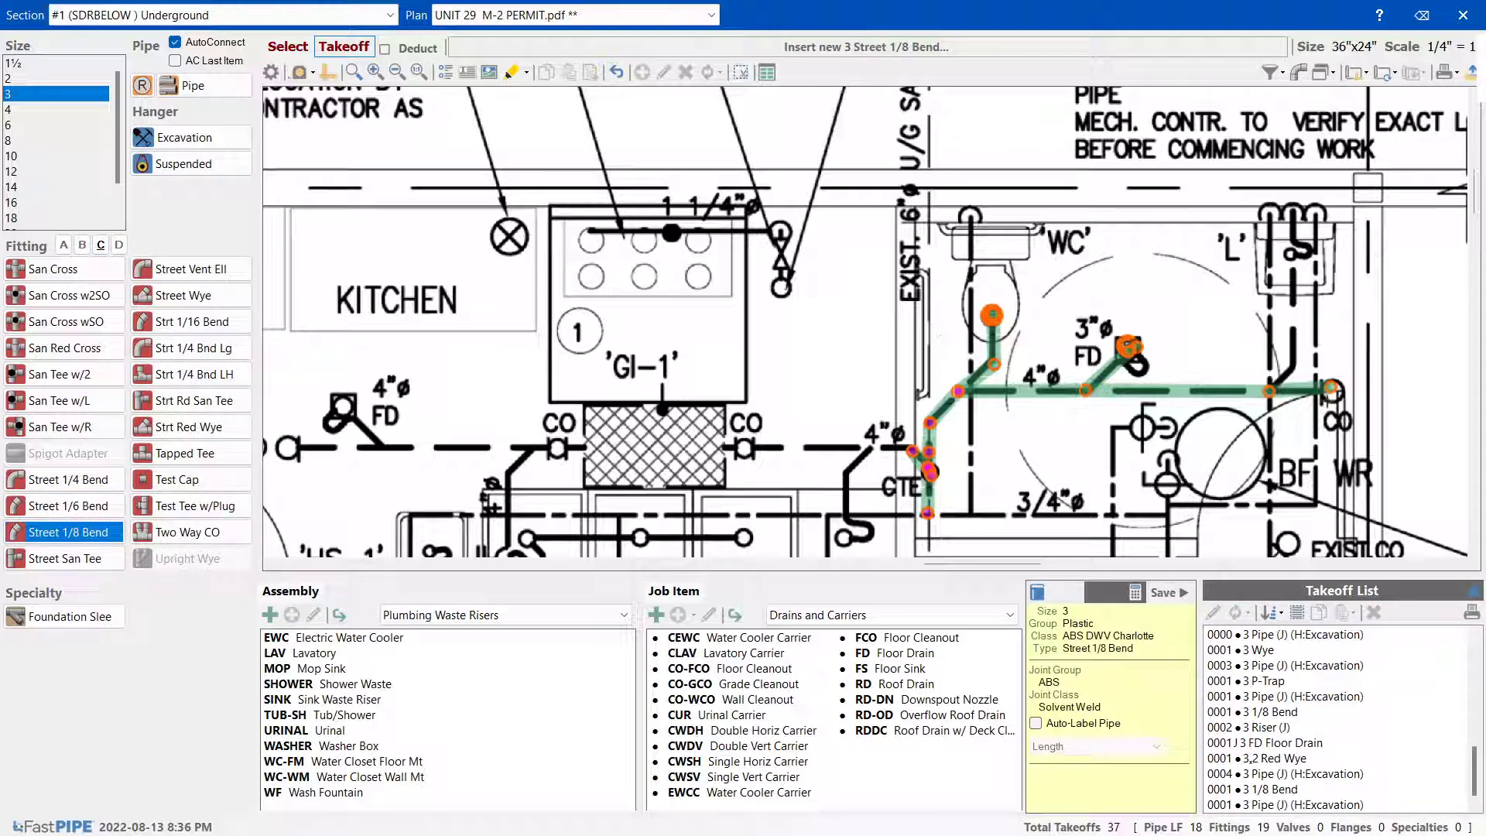
click(1331, 391)
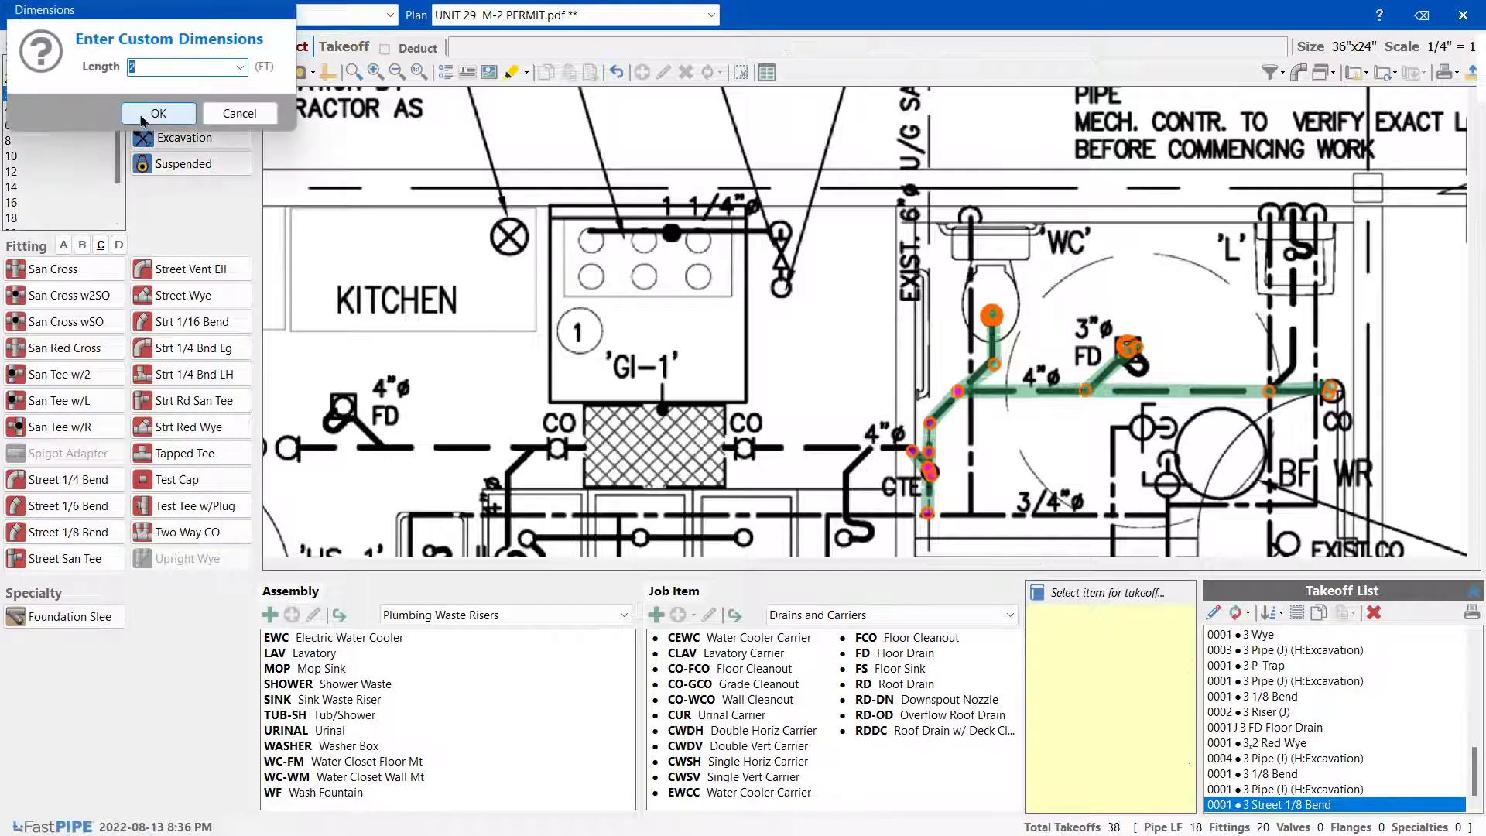
Place a 2 ft size 3 riser and a size 3 FCO Floor Cleanout at the washroom cleanout
click(158, 113)
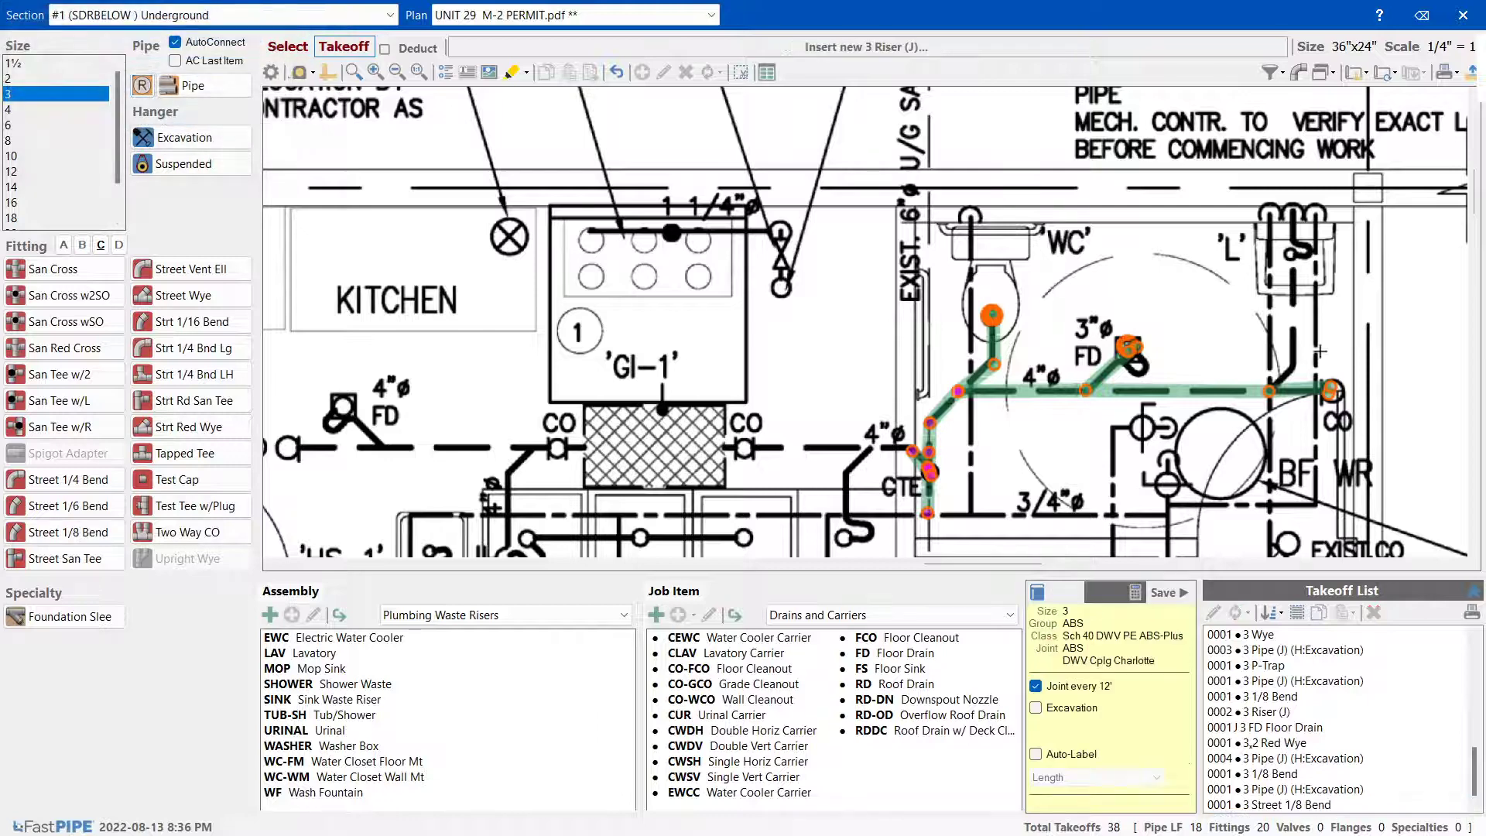
click(865, 647)
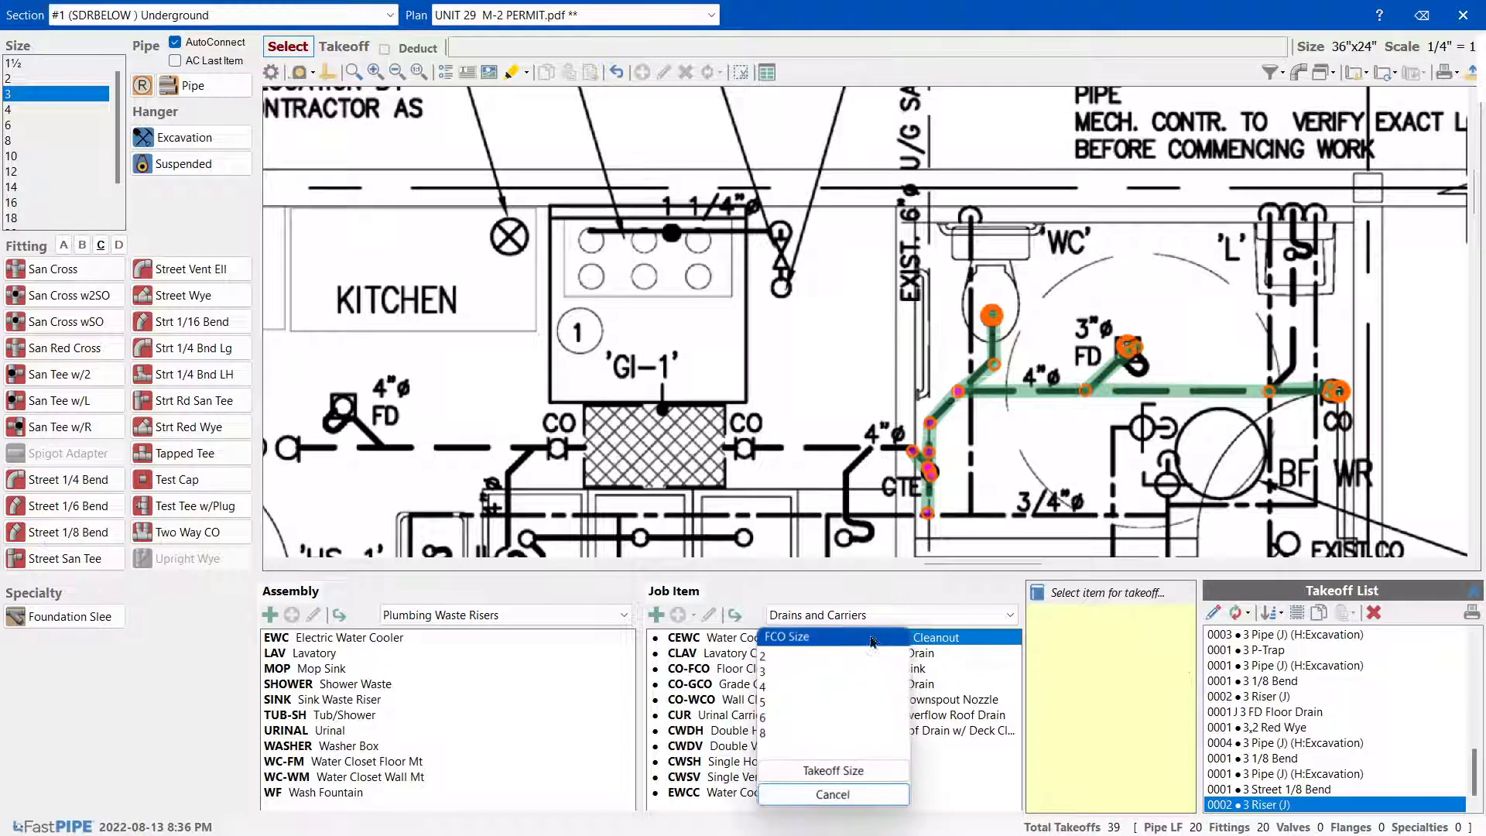
click(779, 672)
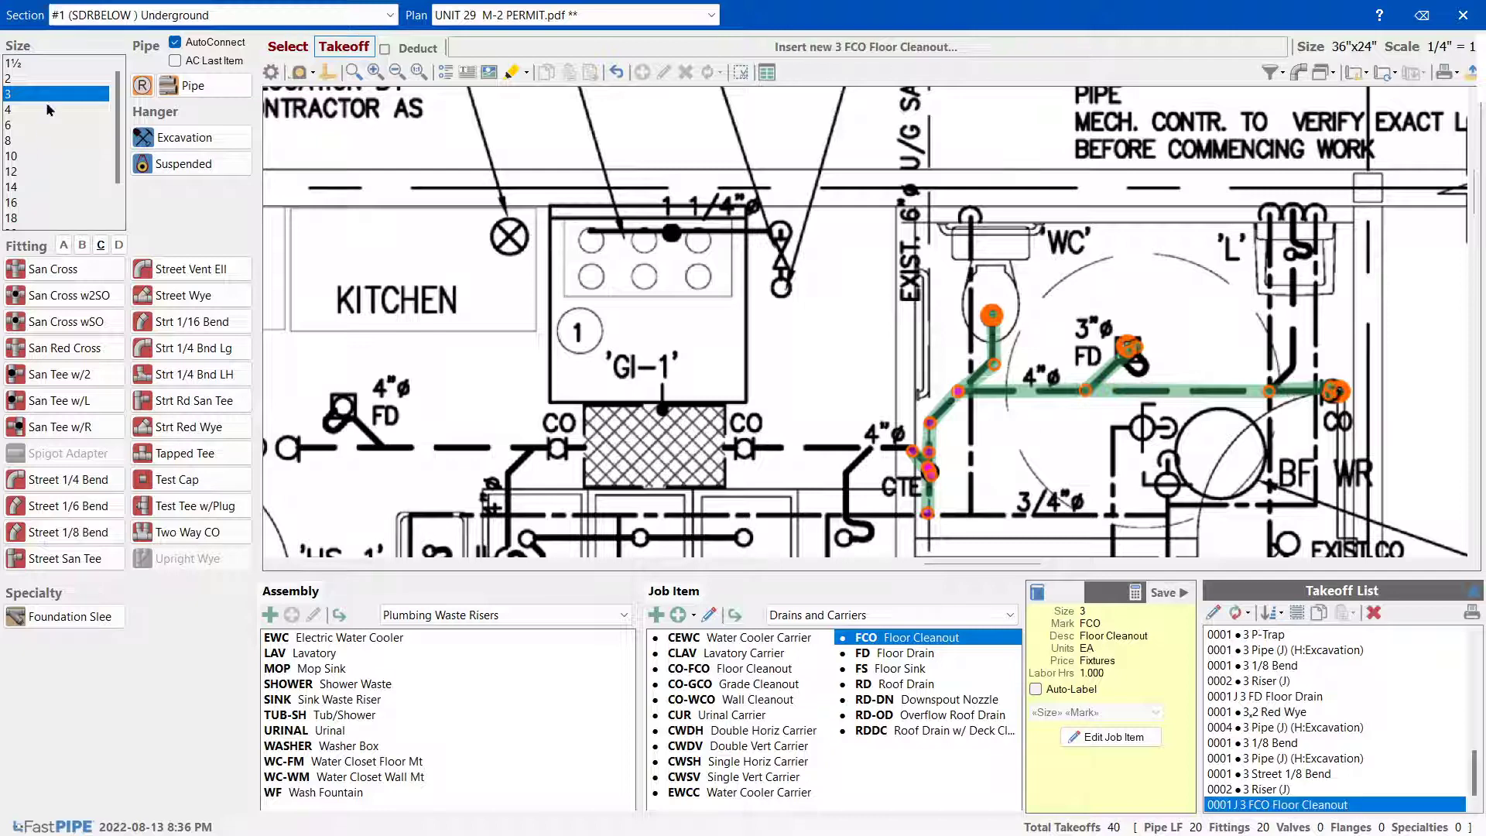
Run size 2 pipe up the lavatory branch with a single 1/8 Bend at the turn and a 1/4 Bend at the wall
click(63, 245)
click(31, 79)
click(16, 296)
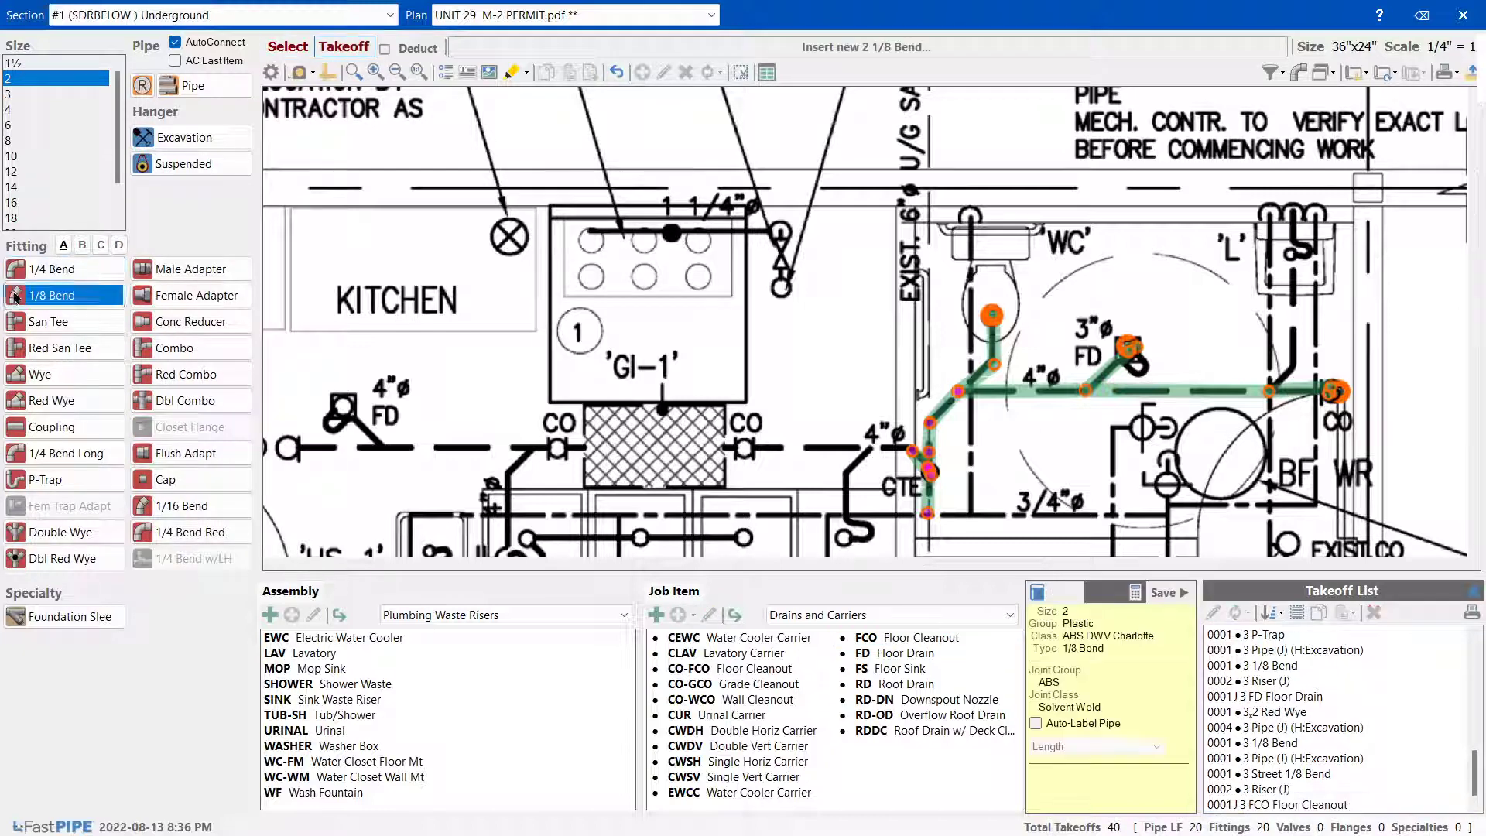
click(1284, 371)
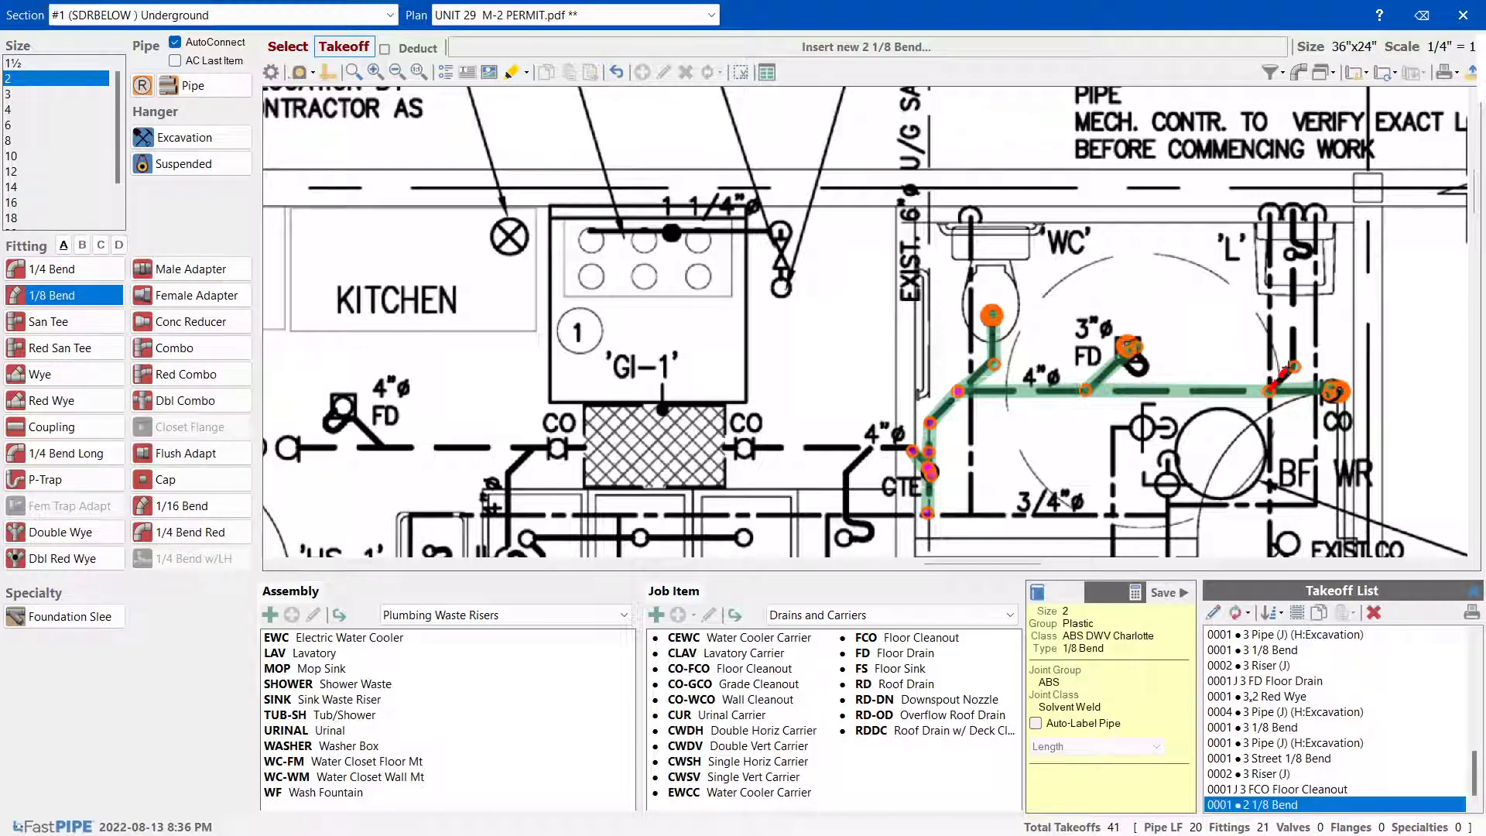
click(1285, 370)
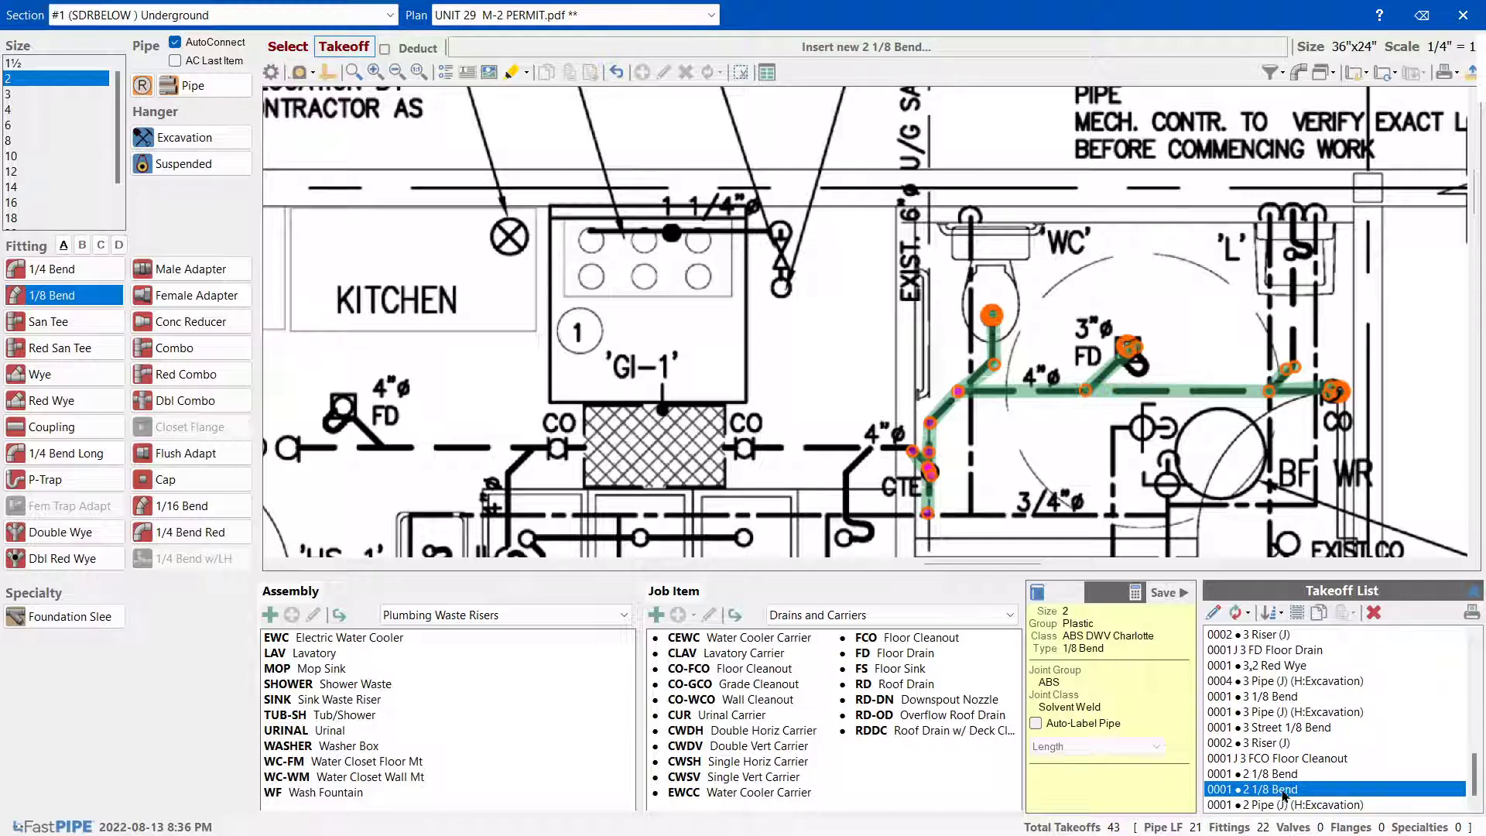
key(Delete)
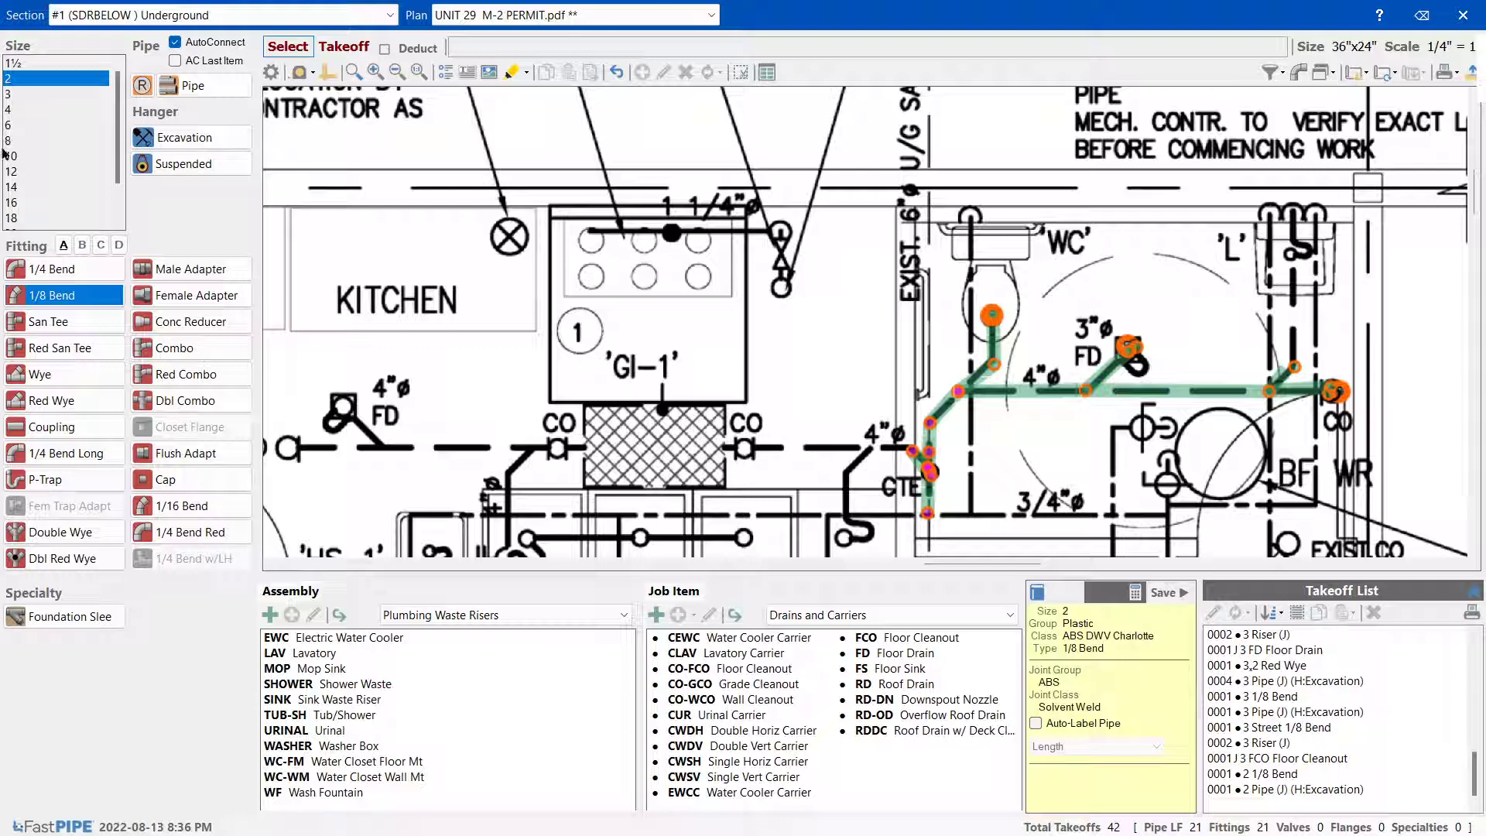
click(52, 268)
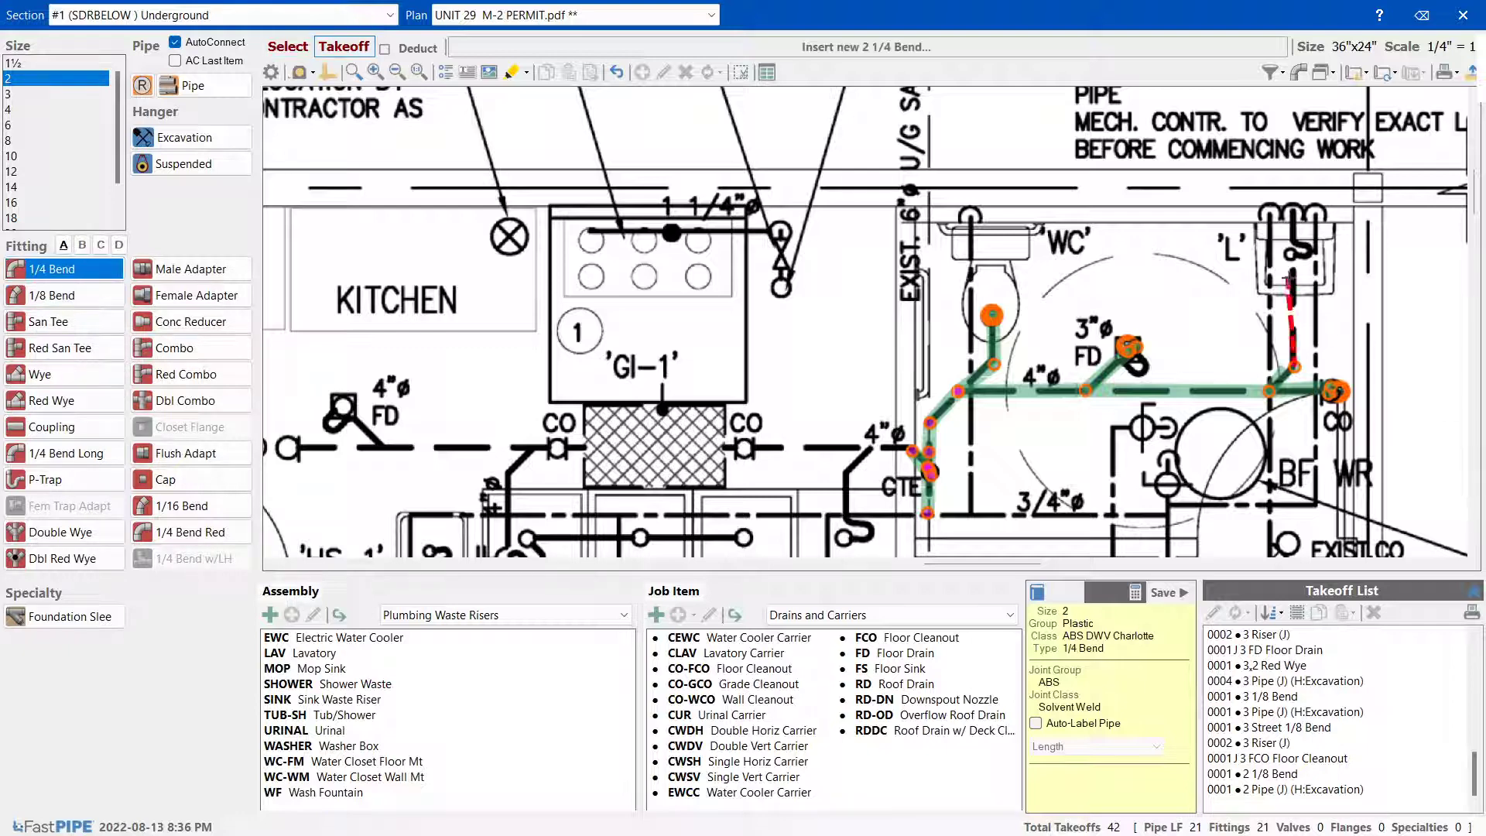
click(1297, 214)
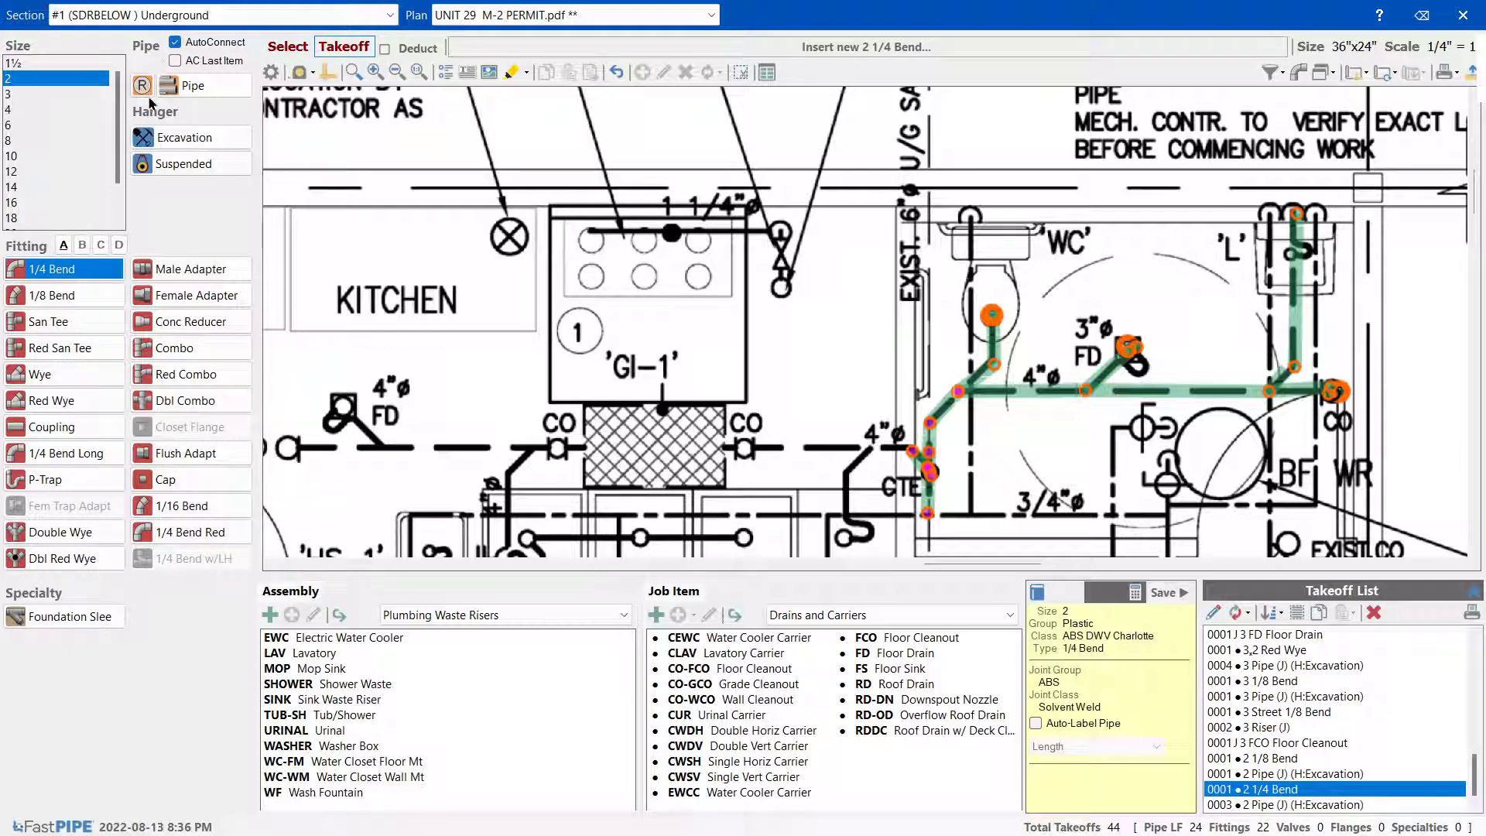
Place a 2 ft size 2 riser at the lavatory wall end of the branch
click(142, 86)
text(2)
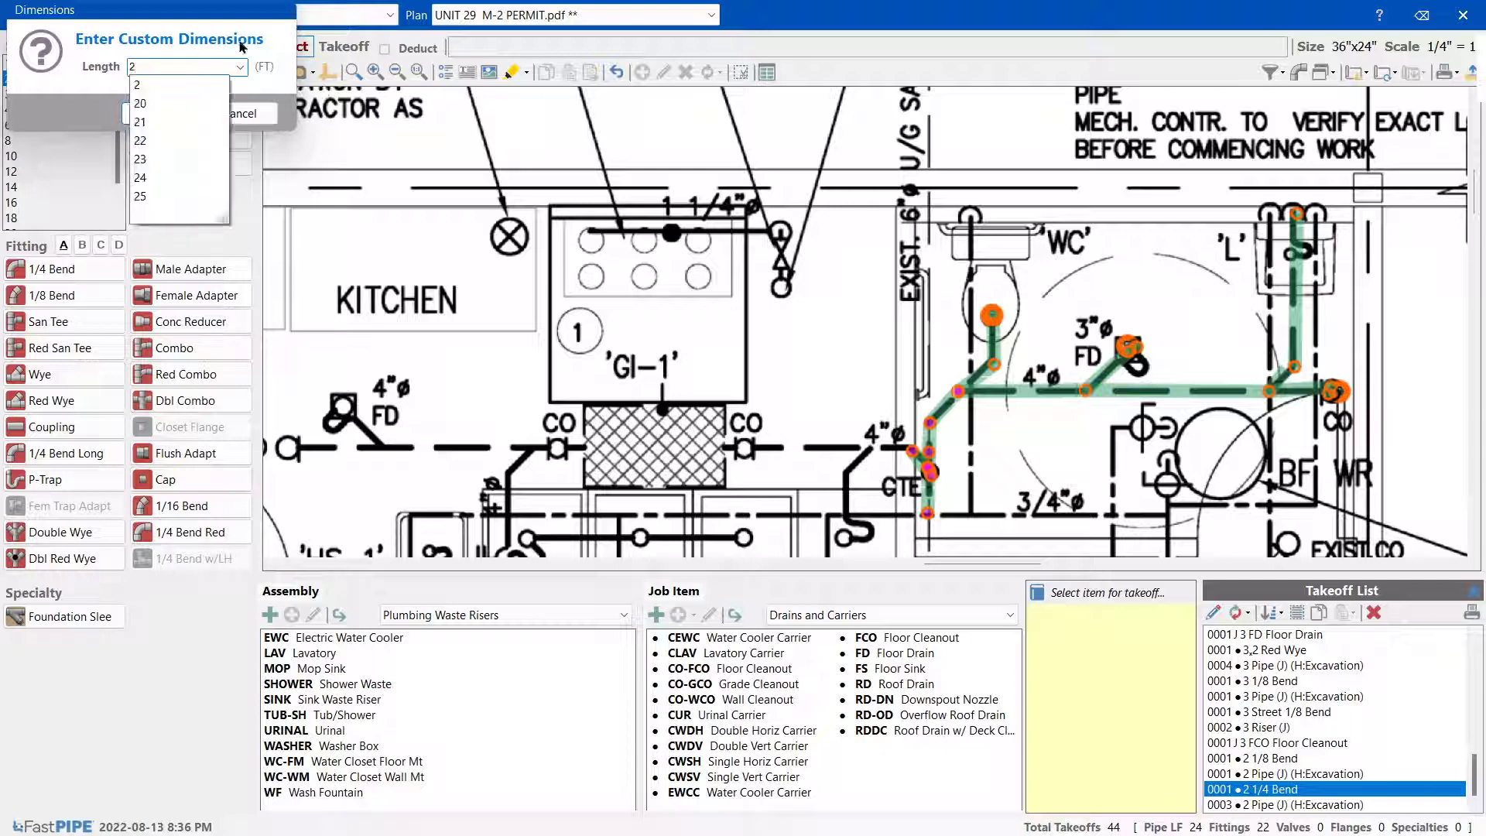
click(107, 83)
click(160, 114)
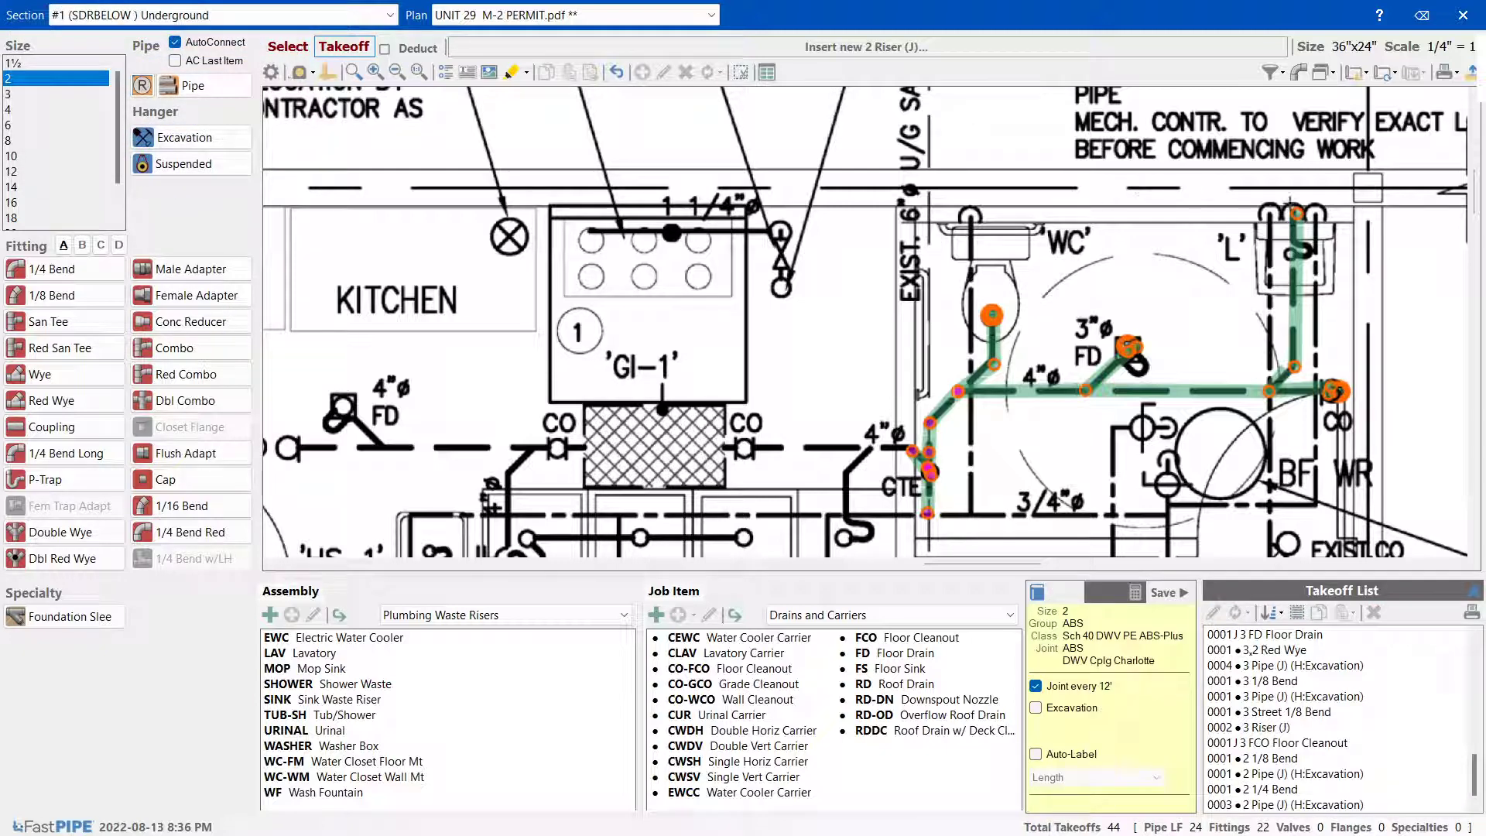
click(1294, 210)
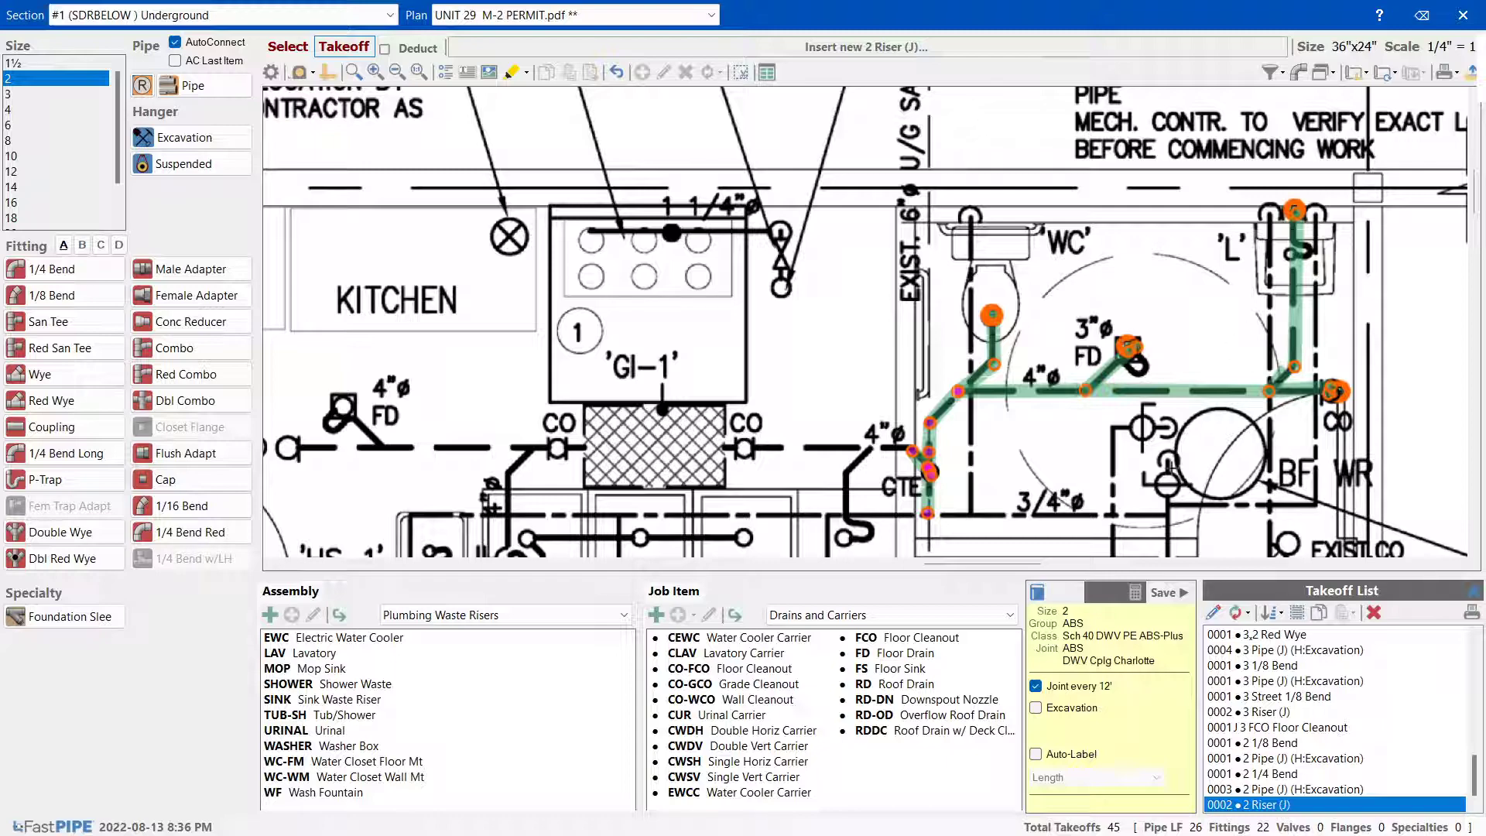
Run size 4 pipe from the existing connection to a size 4 45 Wye at the mop sink branch
scroll(941, 455, down, 2)
scroll(941, 455, up, 5)
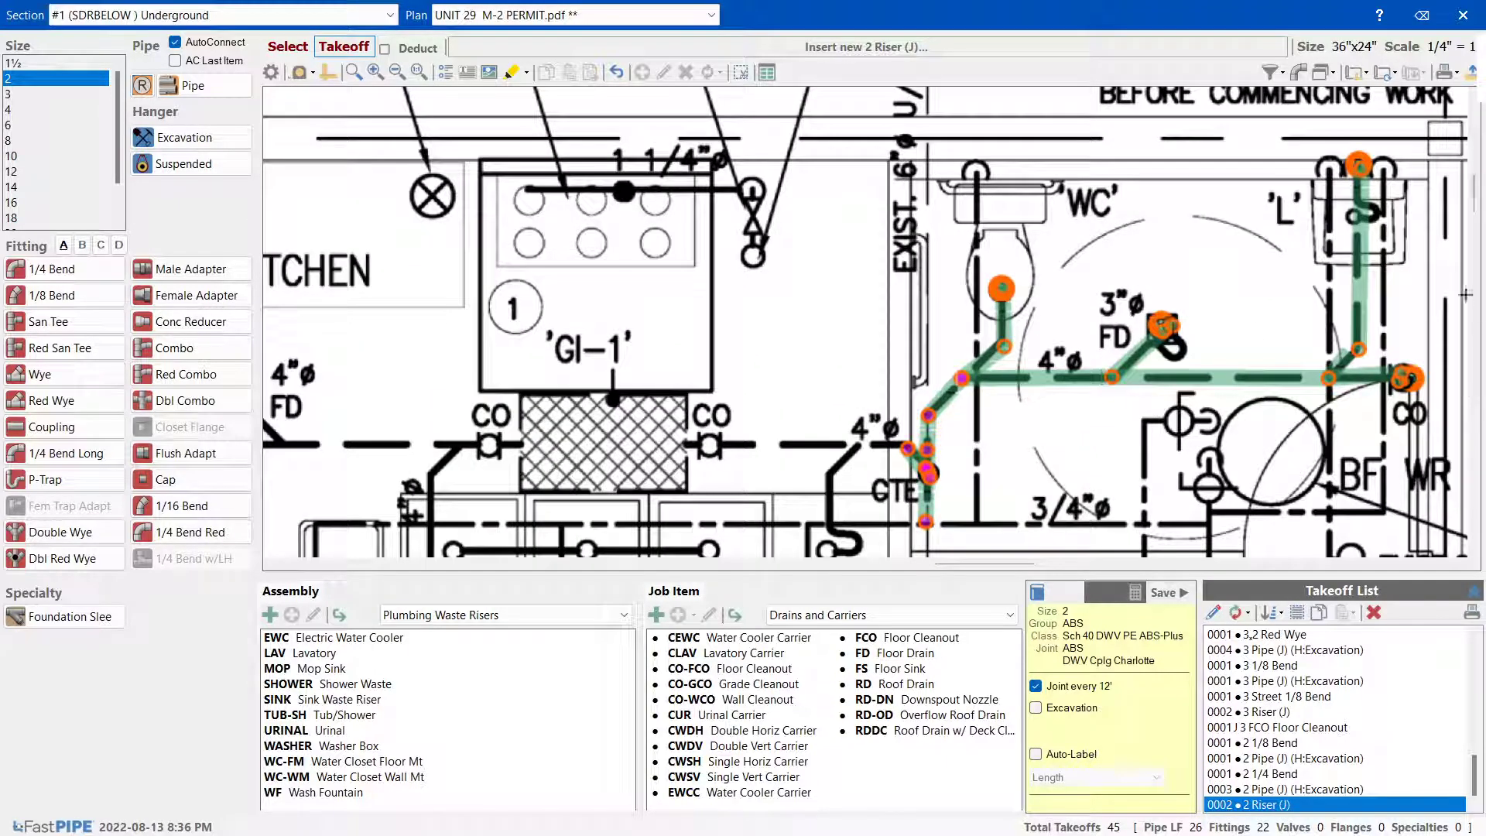
scroll(870, 287, down, 3)
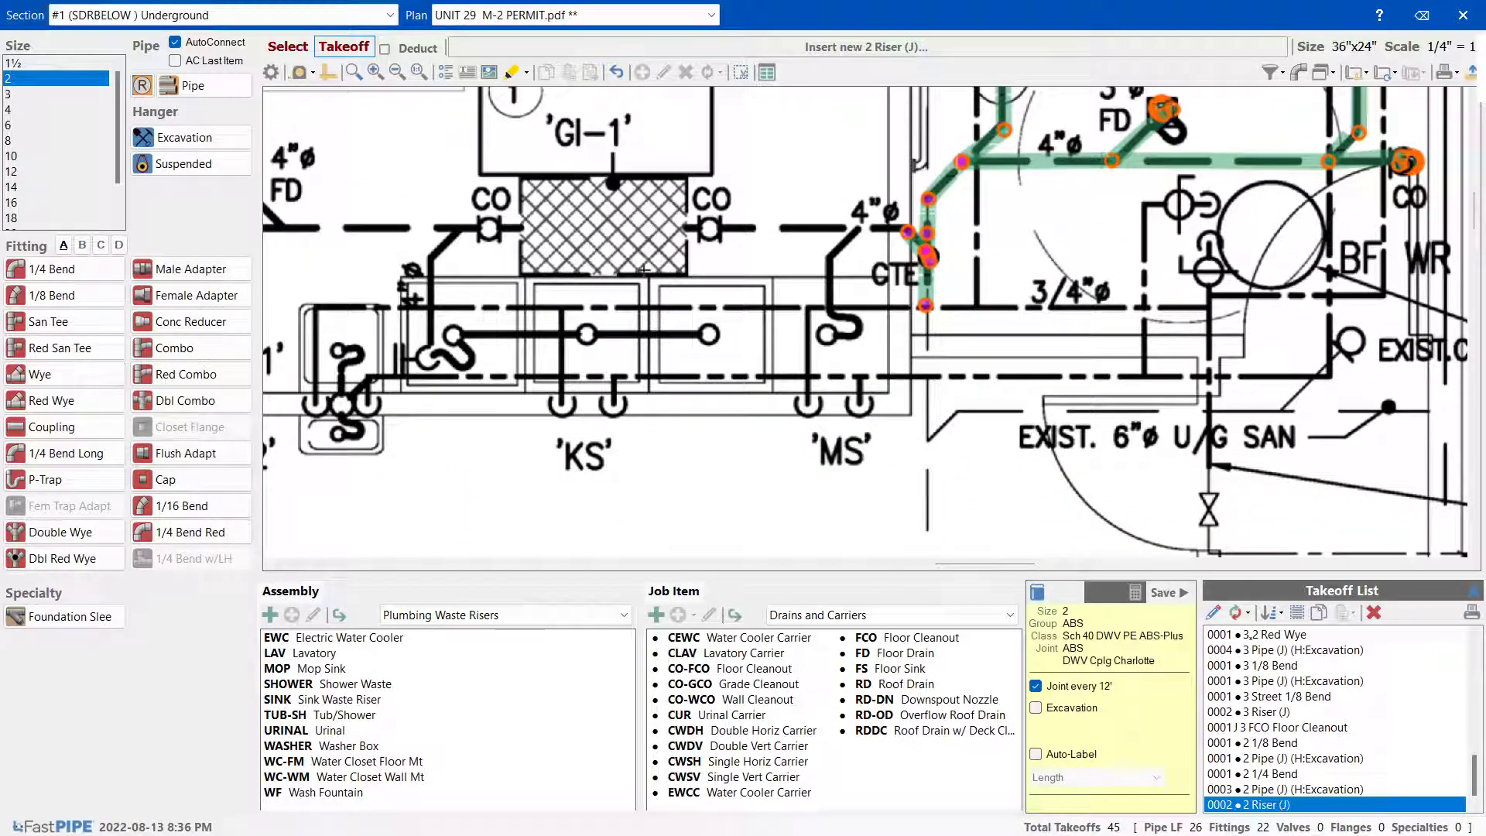
click(21, 109)
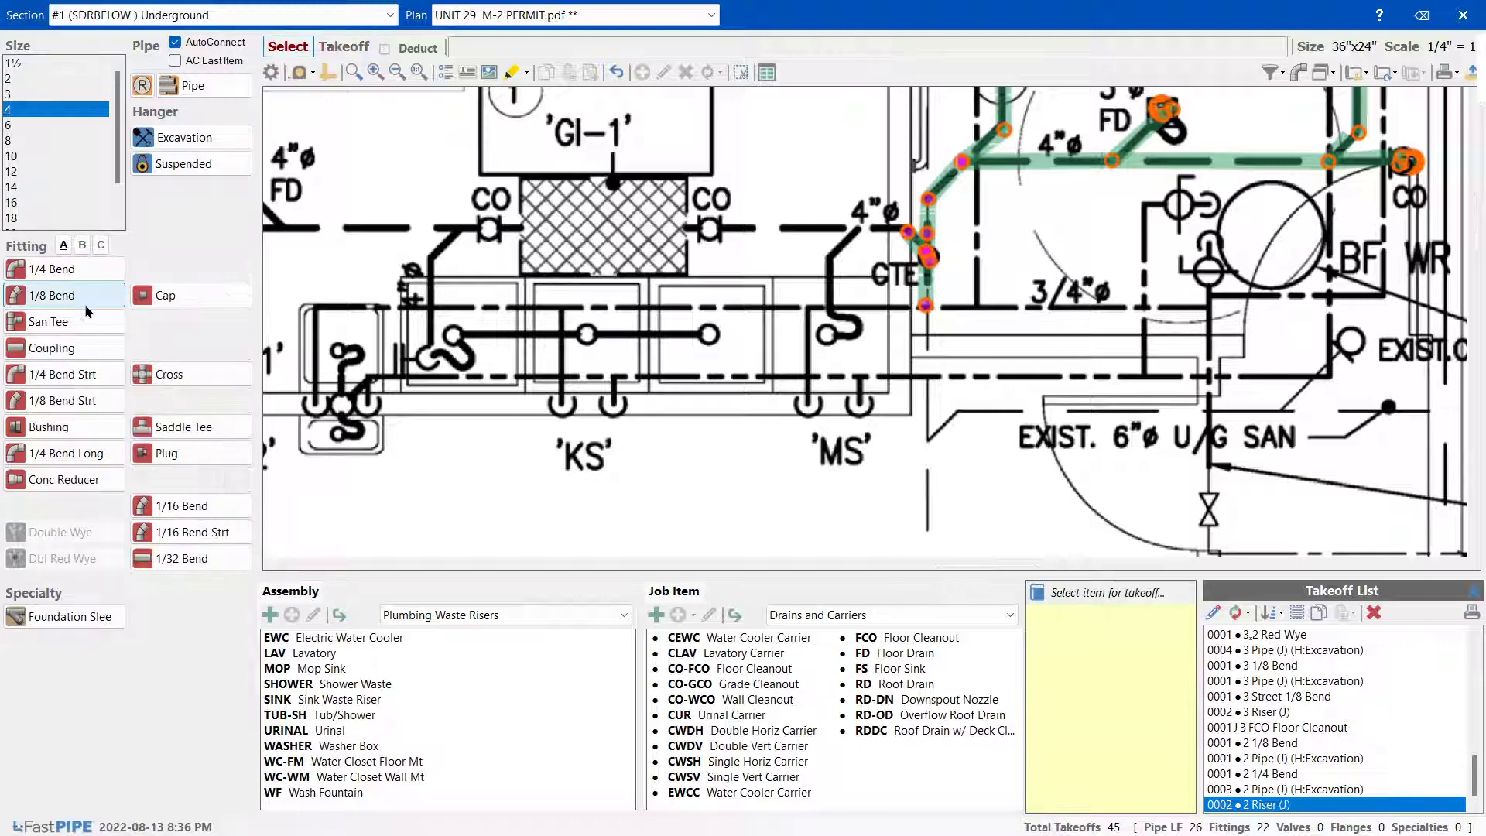
click(82, 244)
click(48, 321)
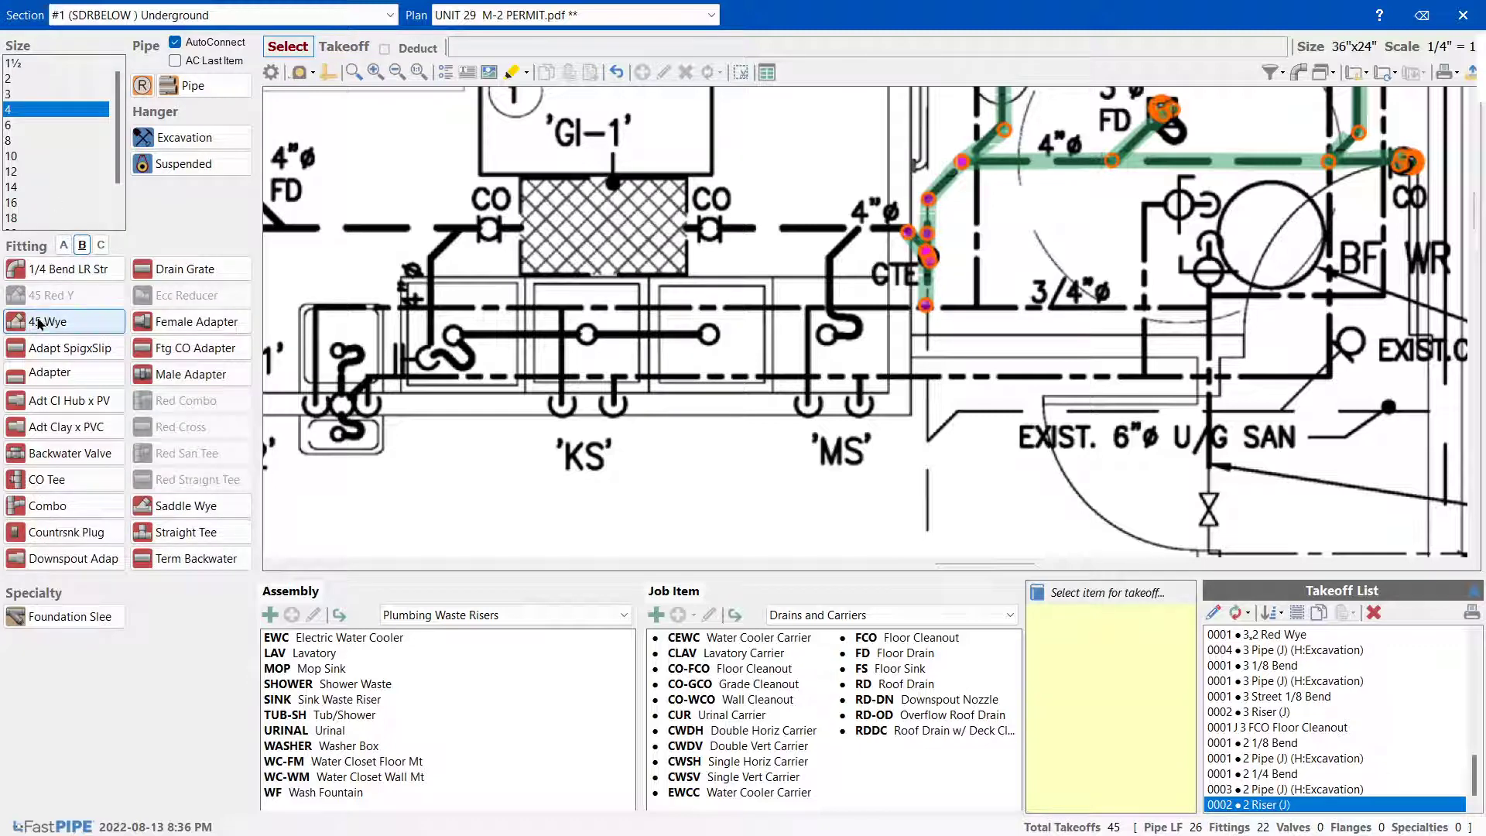
click(860, 228)
Place a 4,3 Adapt SpigxSlip at the mop sink branch wye
click(68, 349)
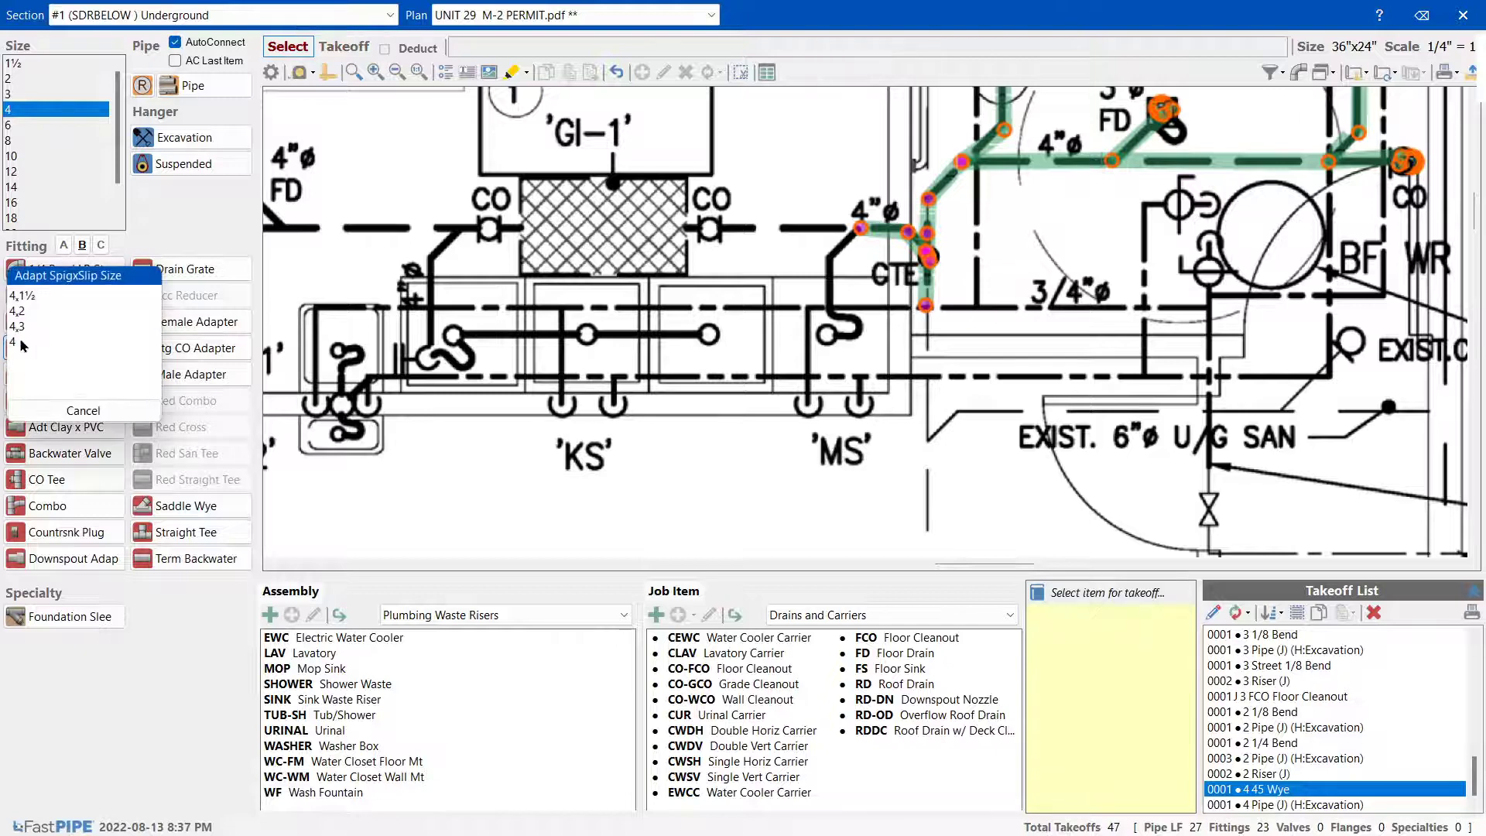
click(47, 276)
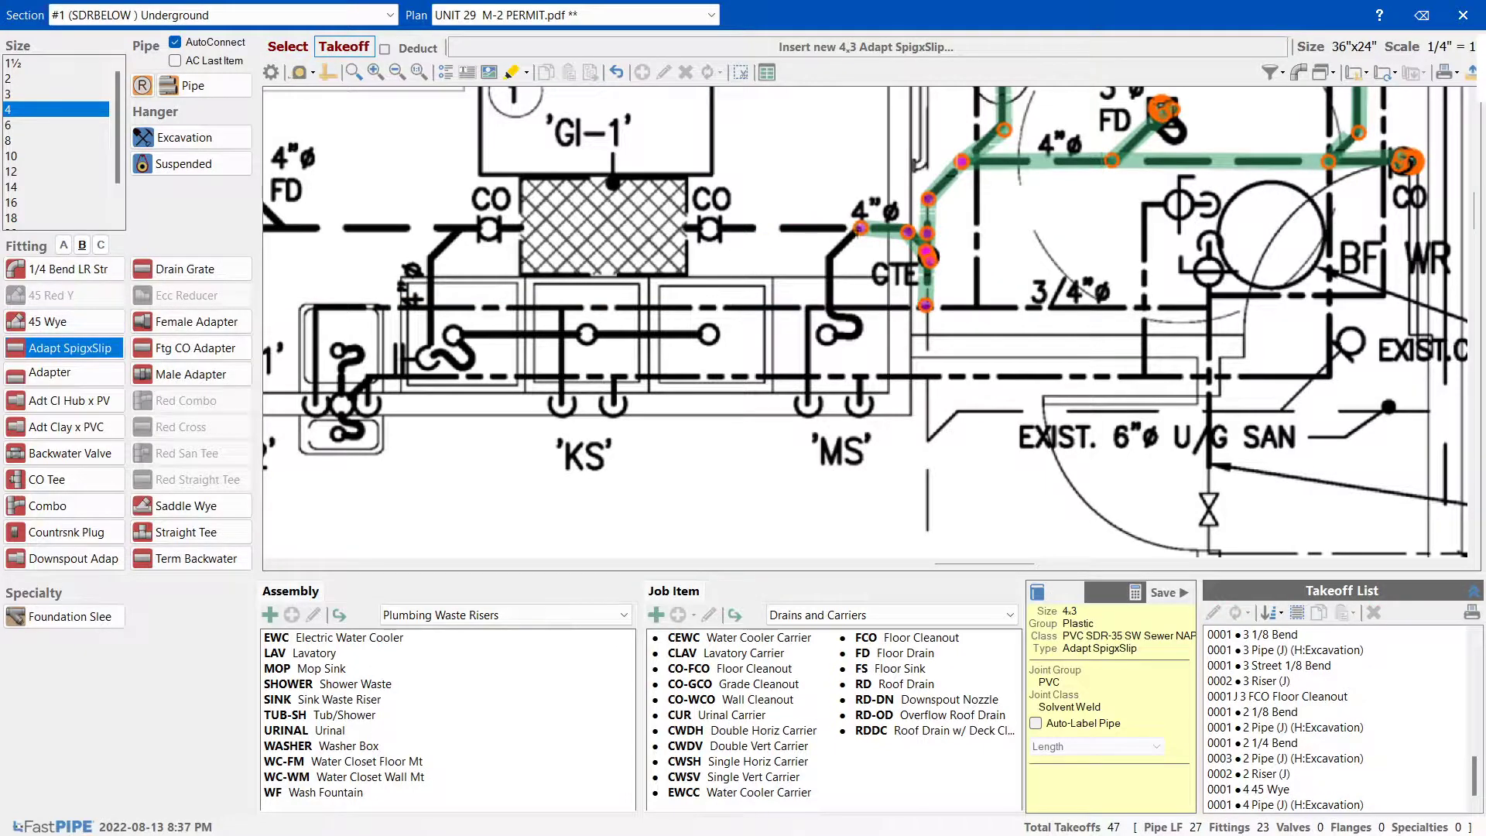
click(861, 229)
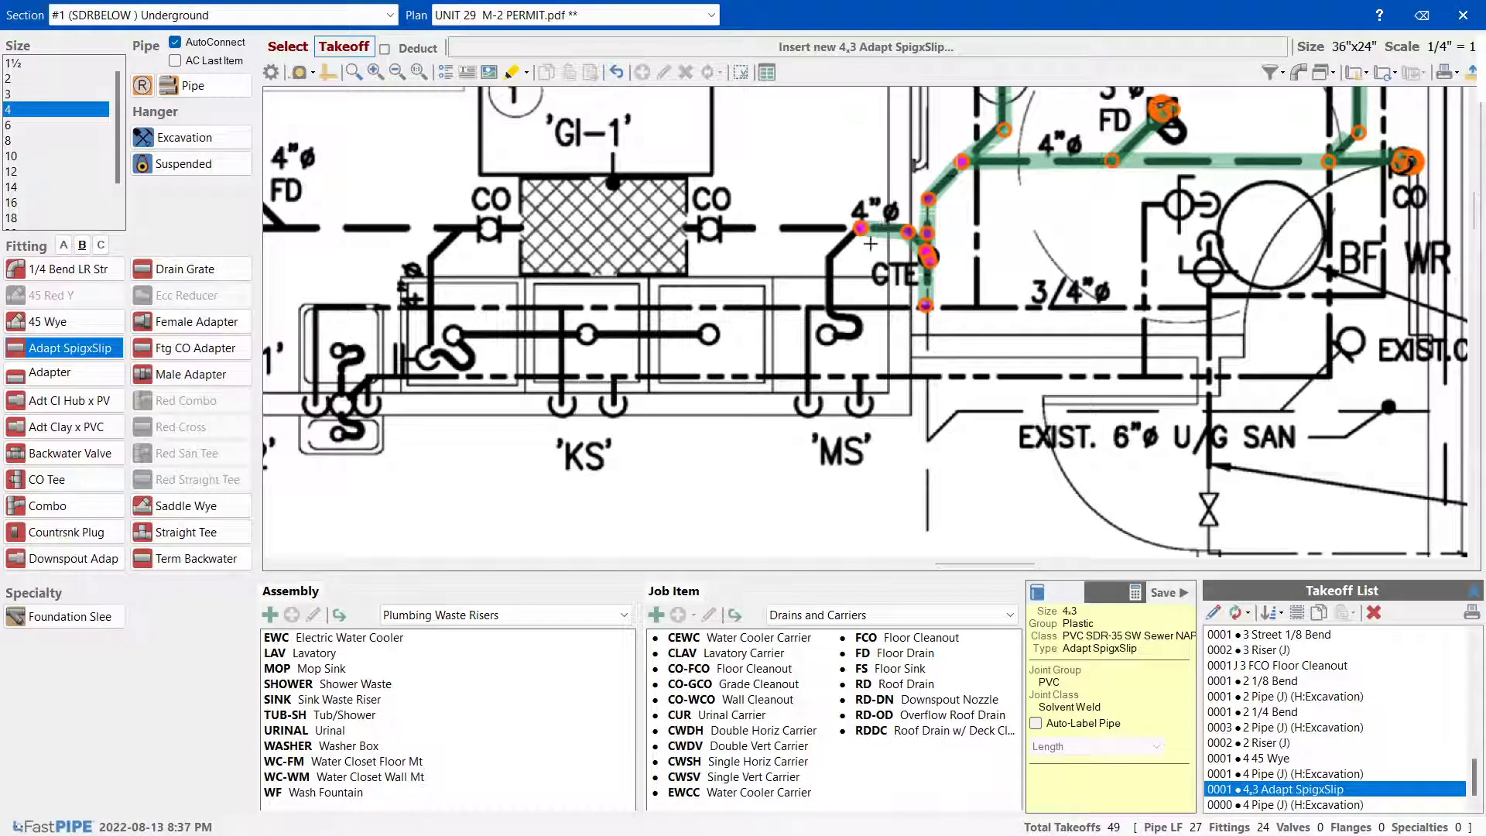
Close the takeoff plan and open the SDRBELOW pipe spec from the job's specs
click(1463, 14)
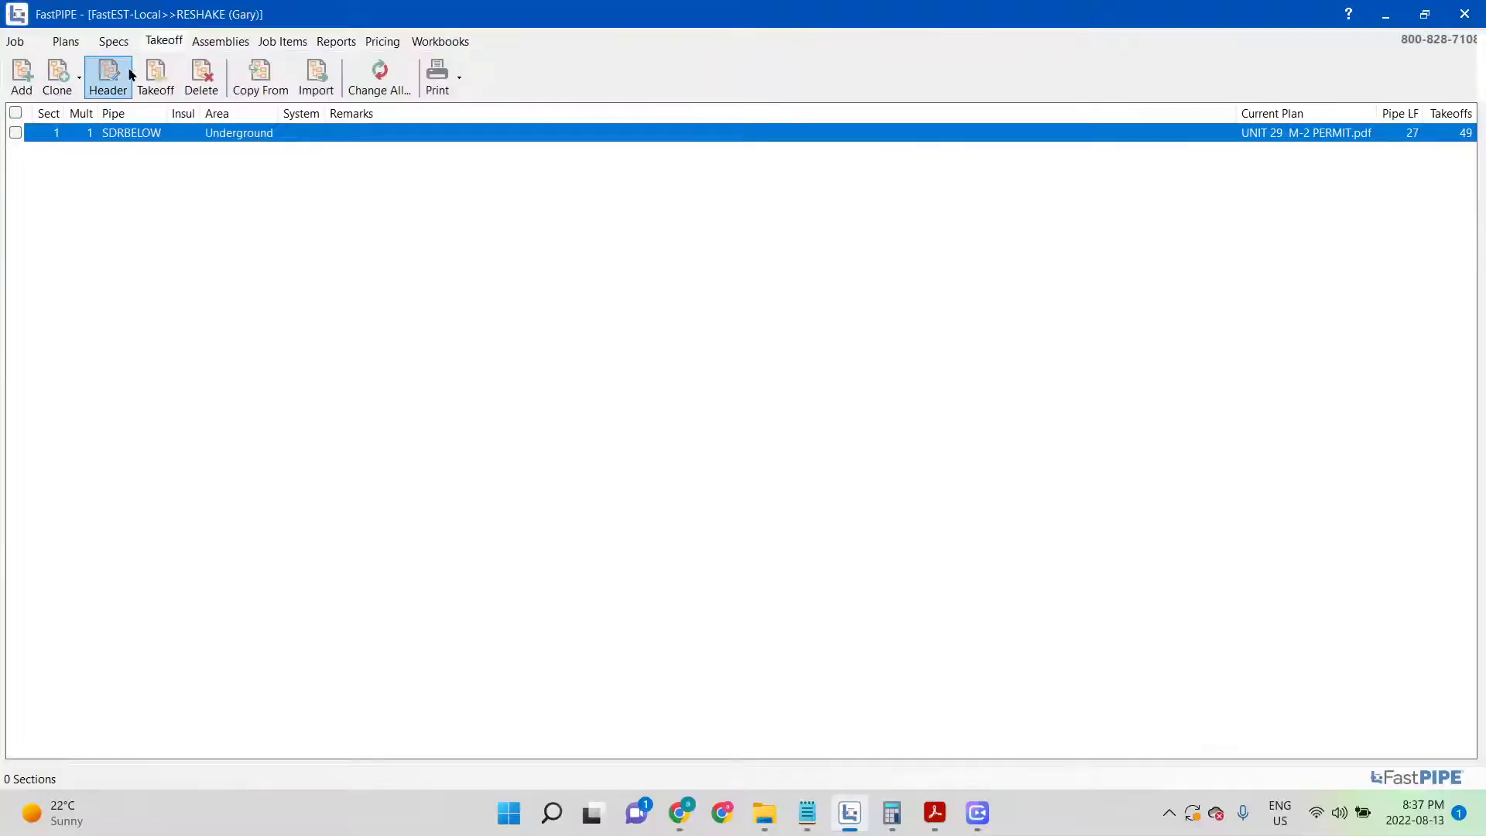
click(113, 42)
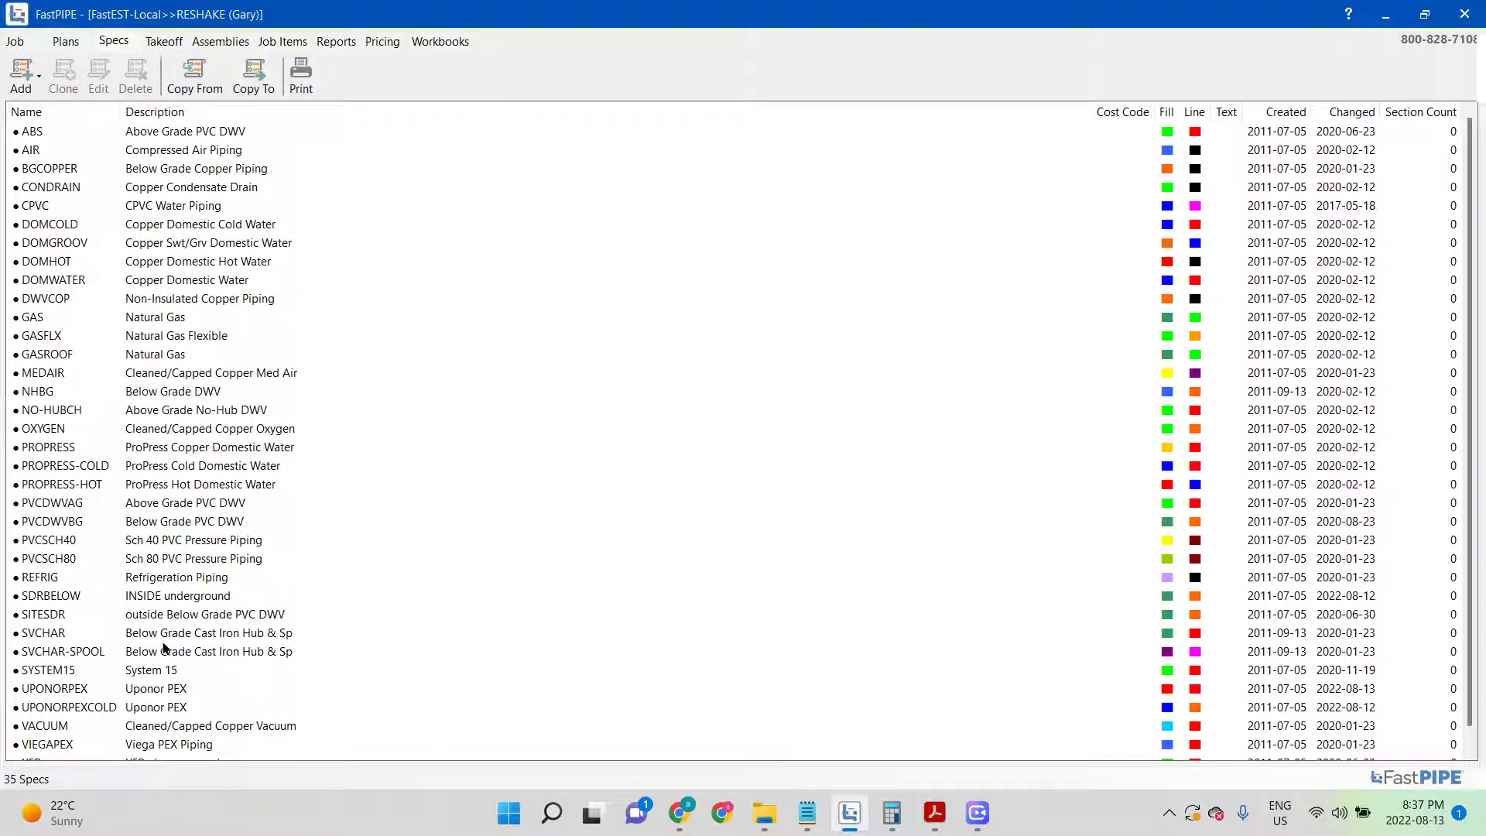
double_click(209, 595)
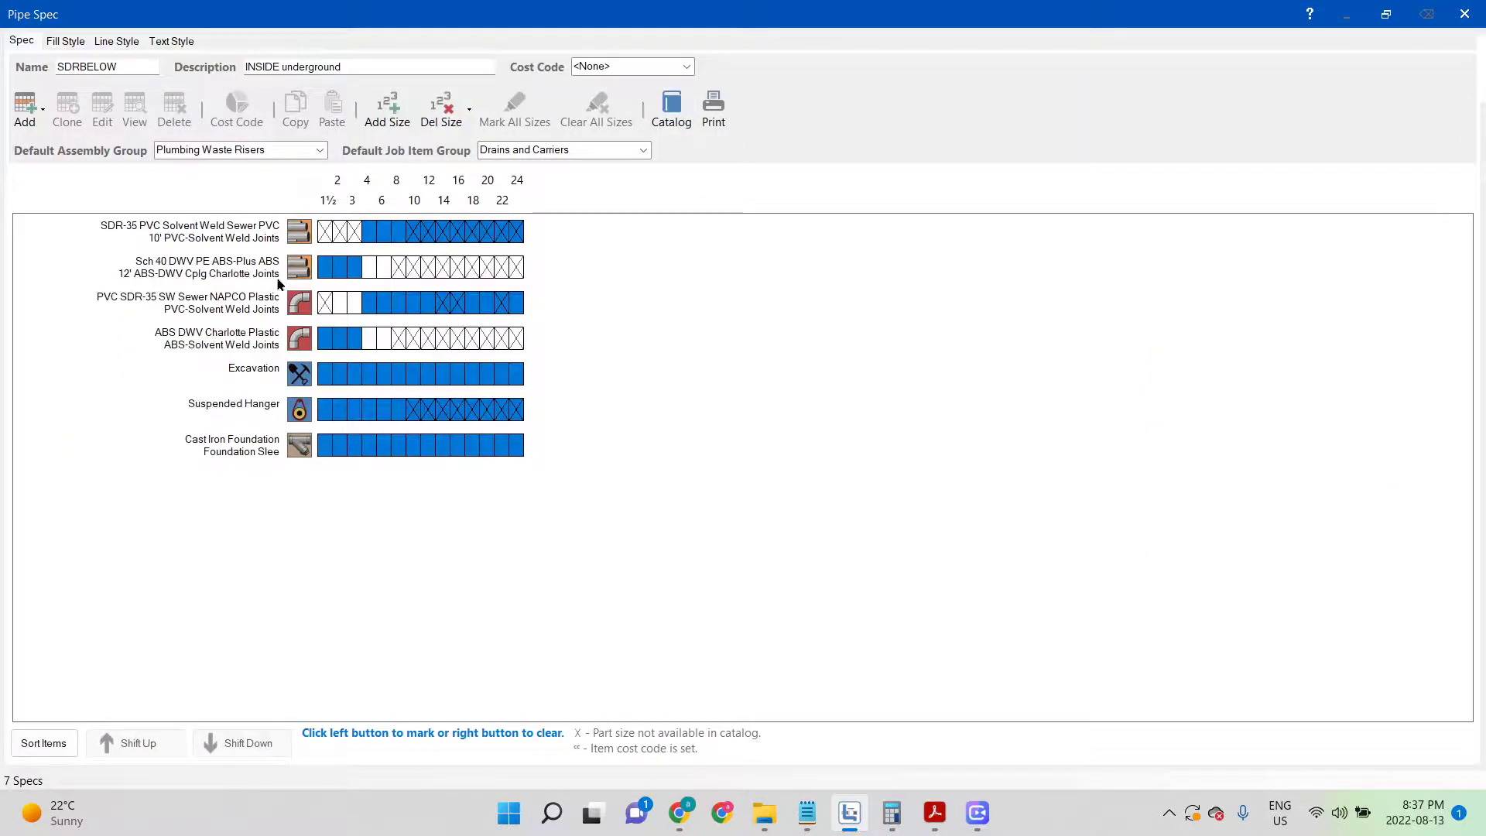
Examine the two pipe entries of the SDRBELOW spec and the edit settings of the Sch 40 DWV PE ABS-Plus pipe
click(298, 242)
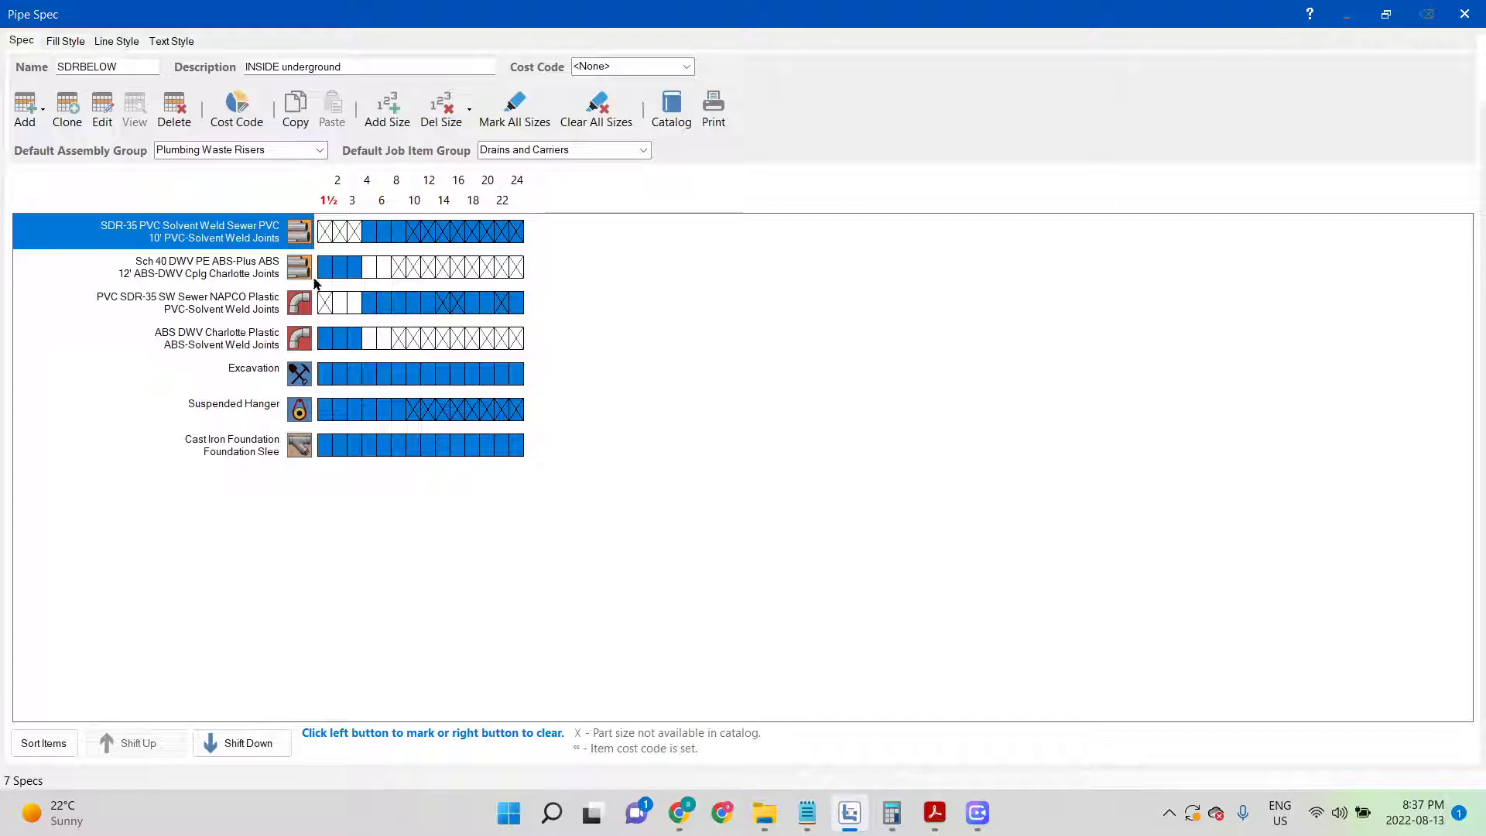
click(267, 270)
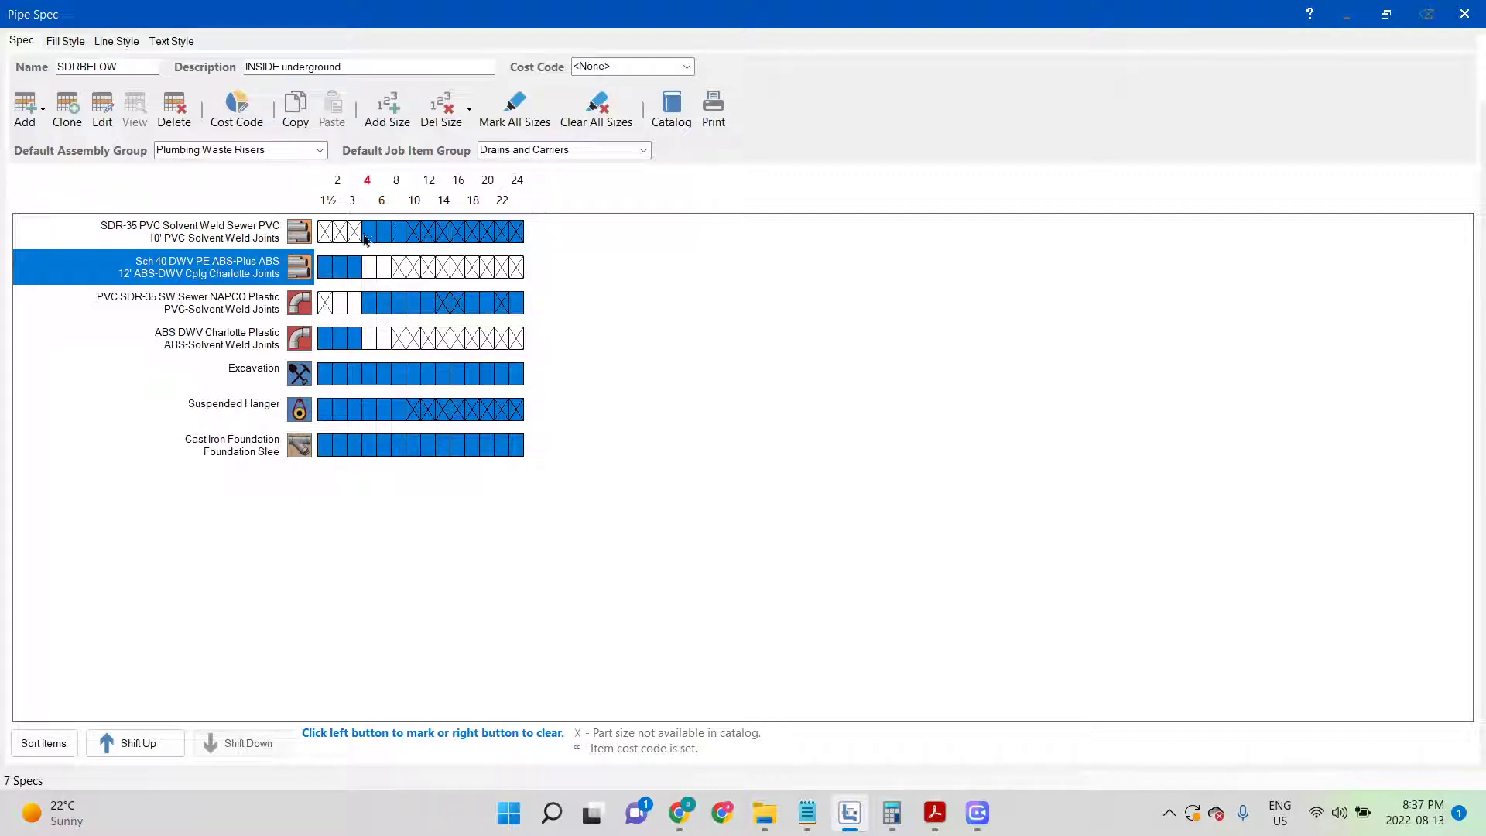
right_click(297, 268)
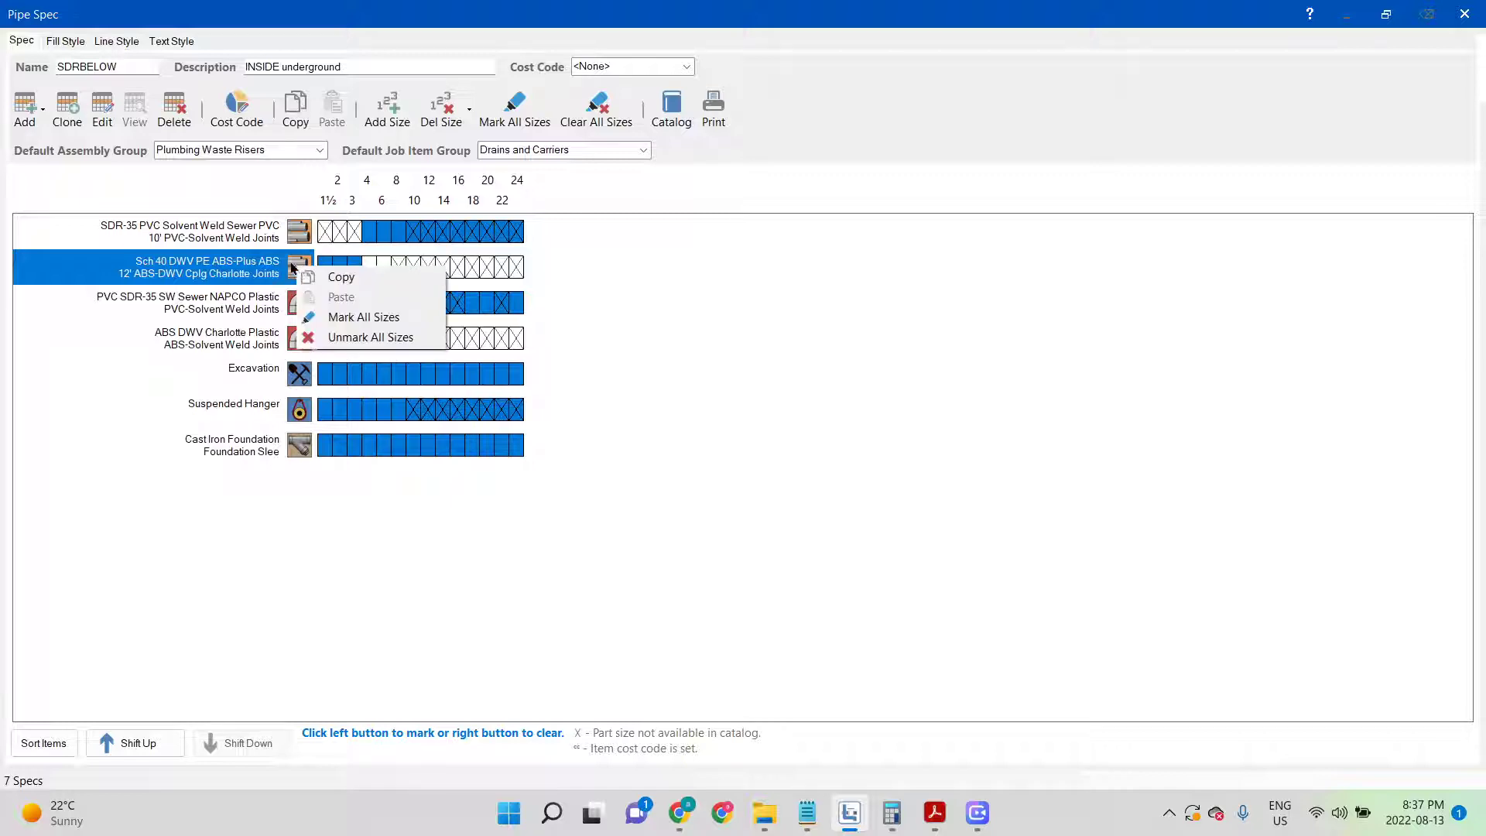
double_click(292, 263)
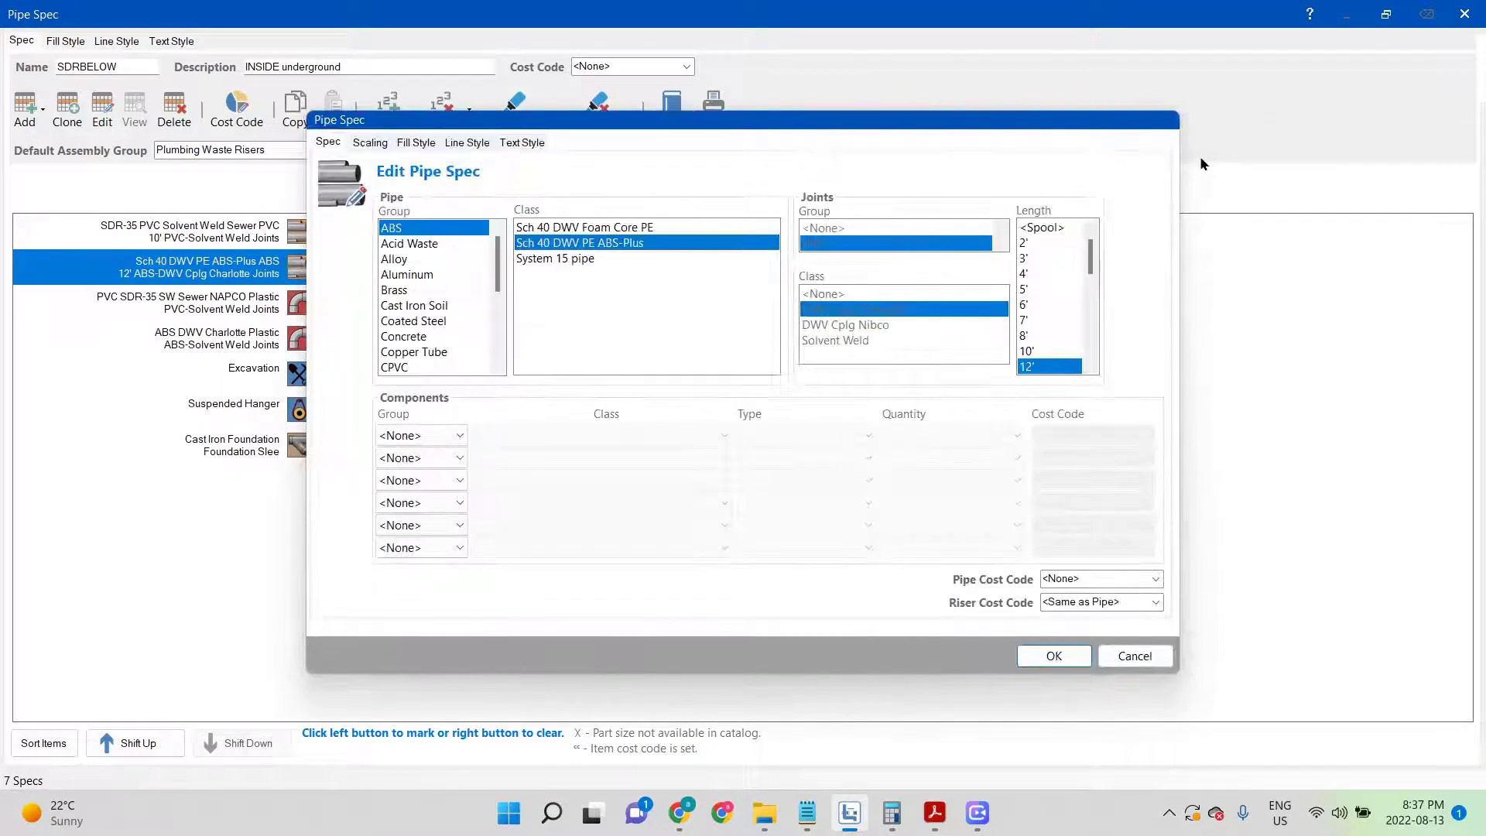
click(1135, 656)
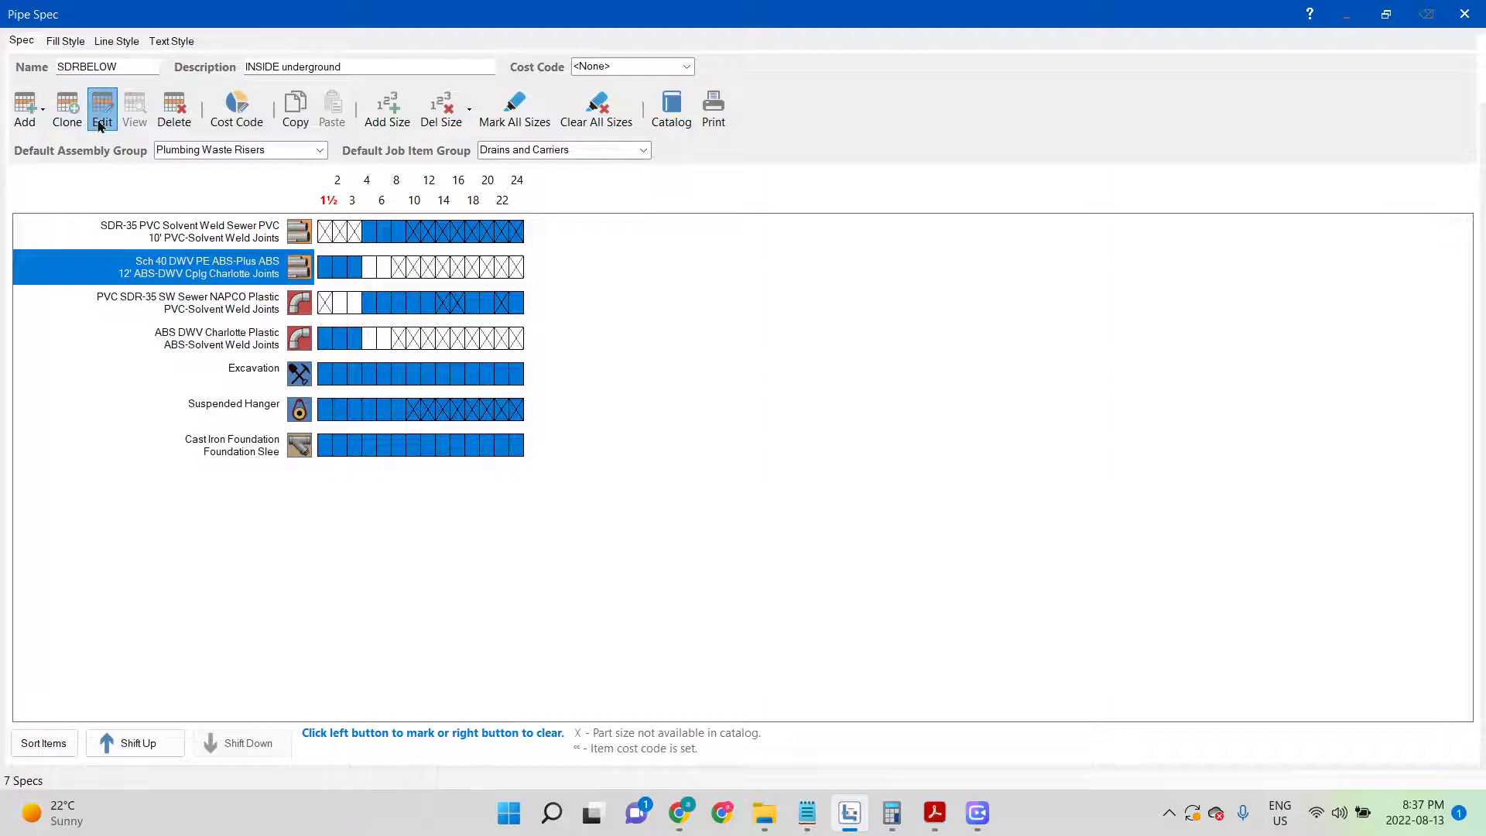
click(101, 124)
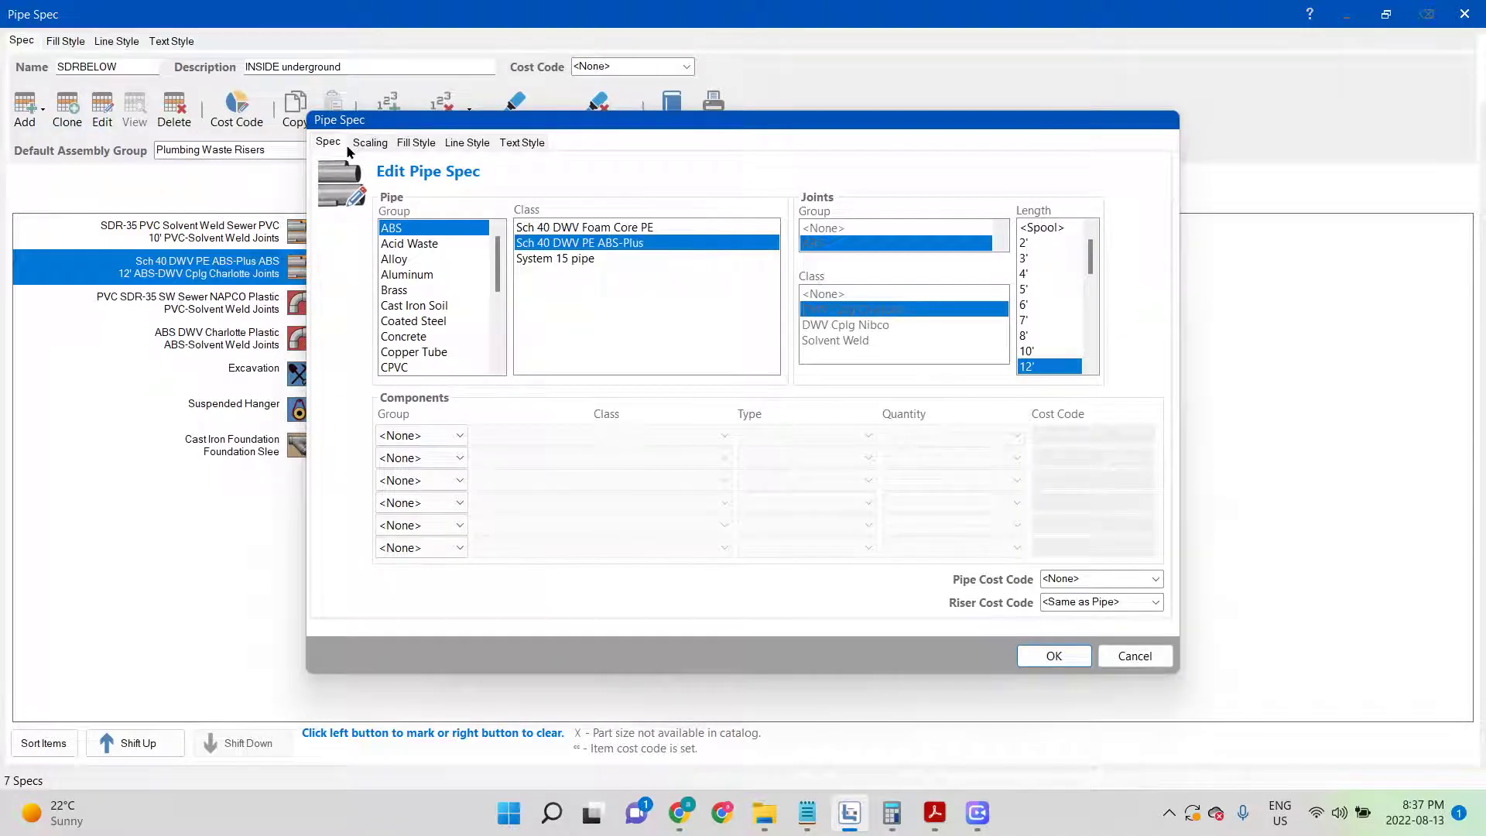
click(1122, 654)
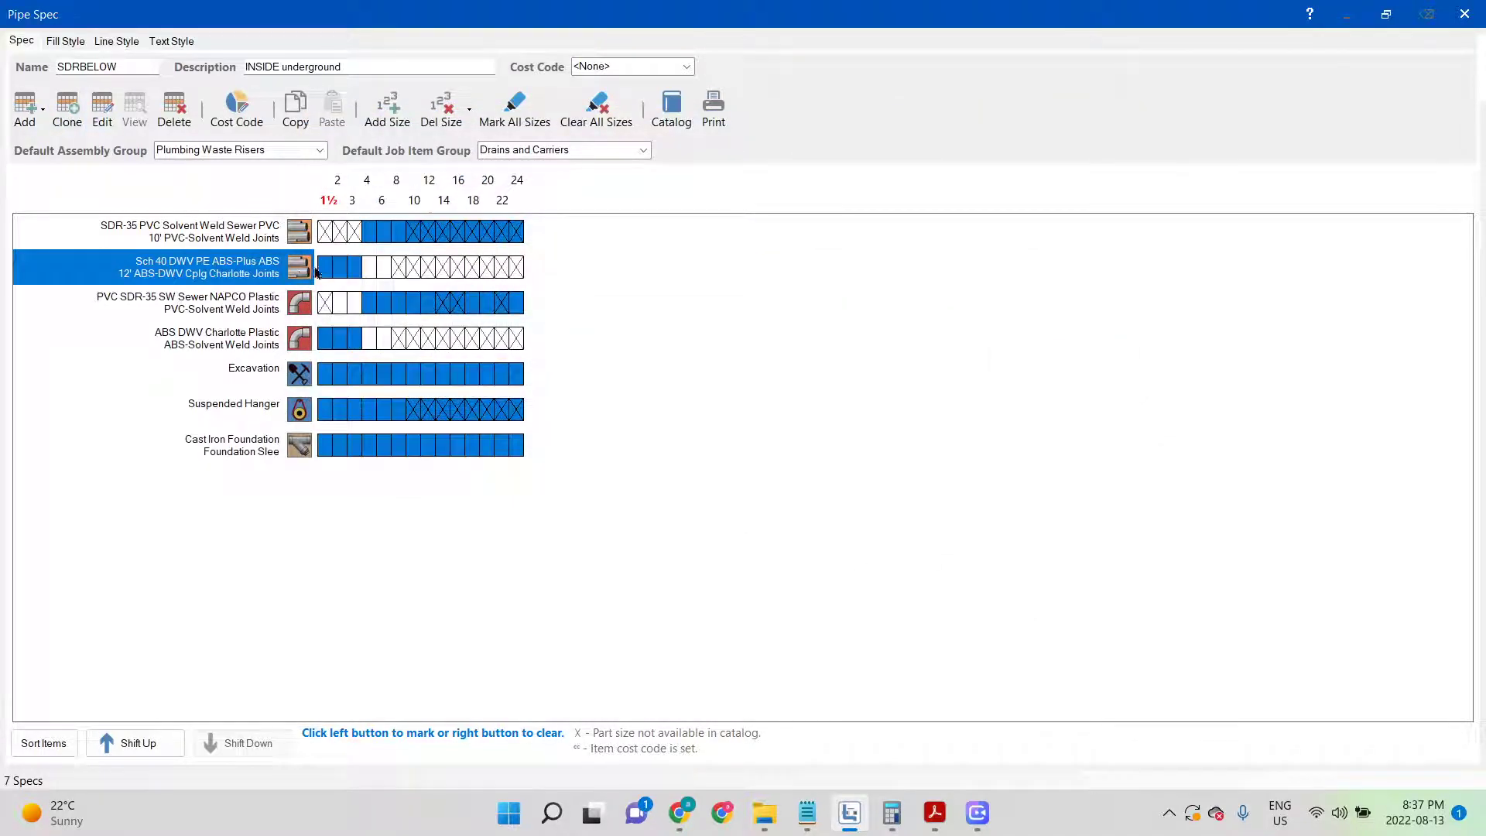
right_click(286, 261)
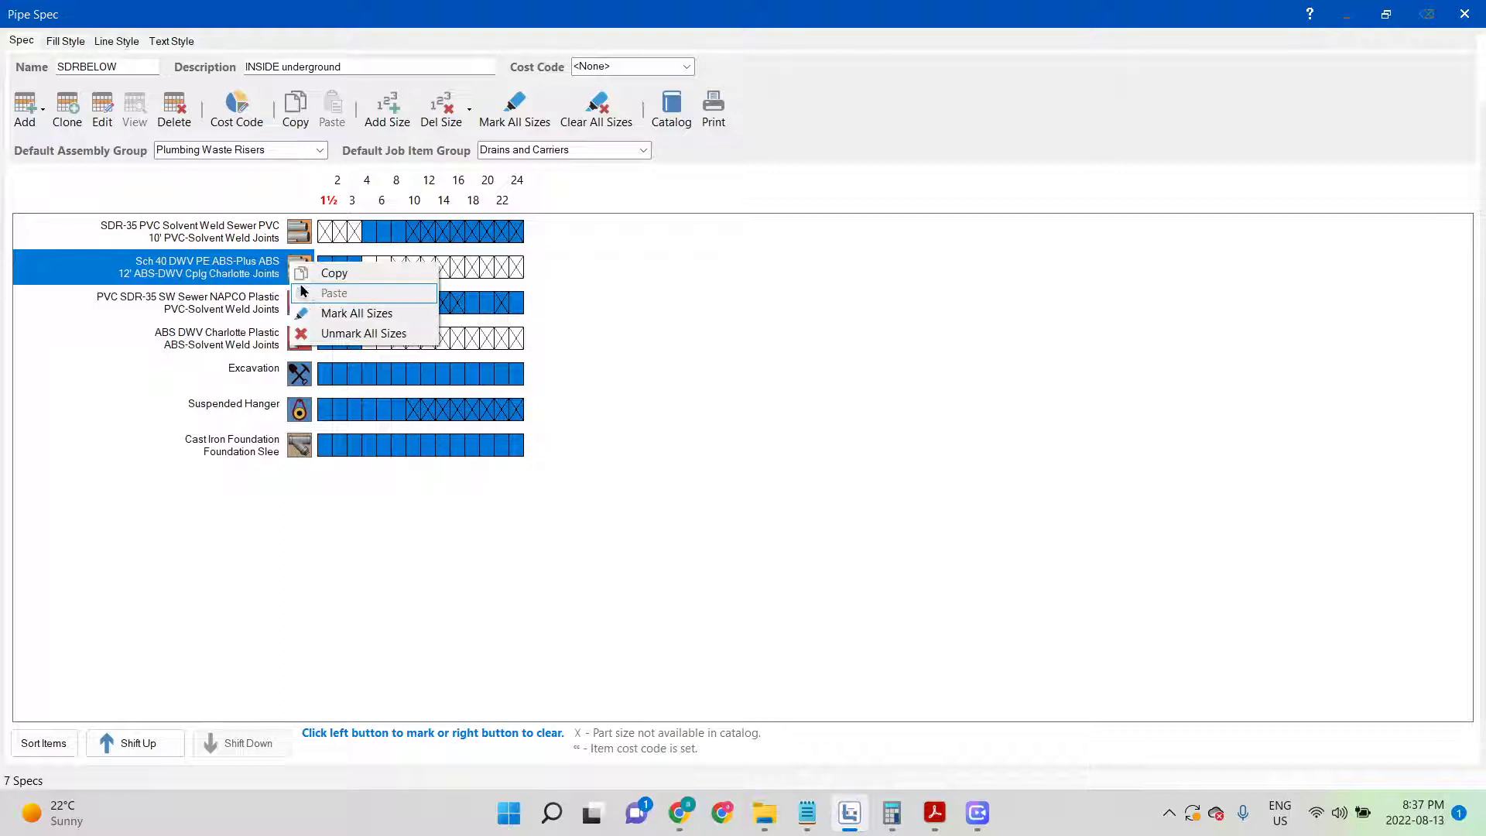
click(270, 266)
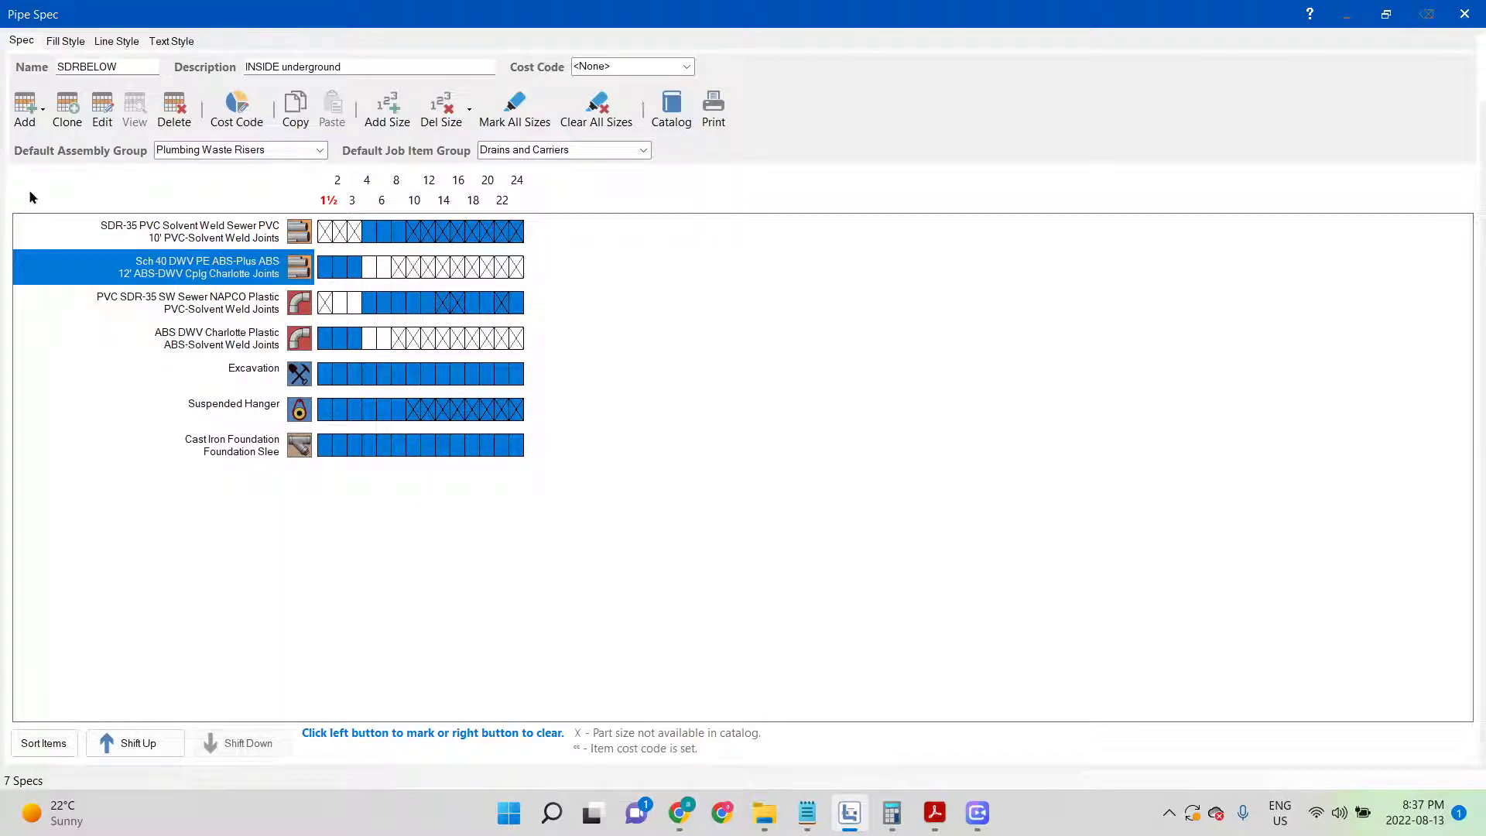
Inspect the scaling, fill style and spec settings of the Sch 40 DWV PE ABS-Plus pipe, leaving them unsaved
click(102, 108)
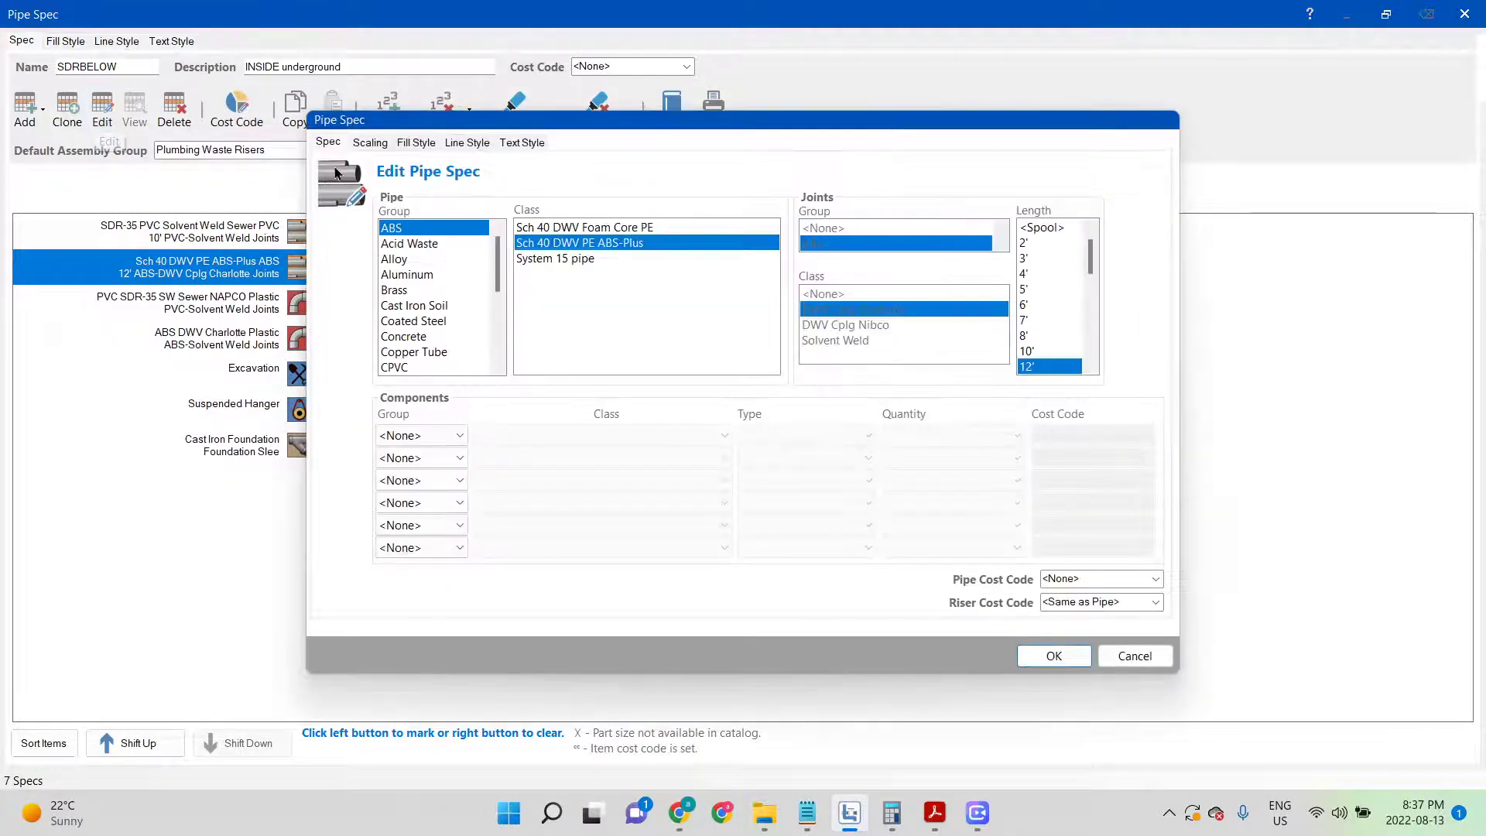
click(379, 144)
click(412, 143)
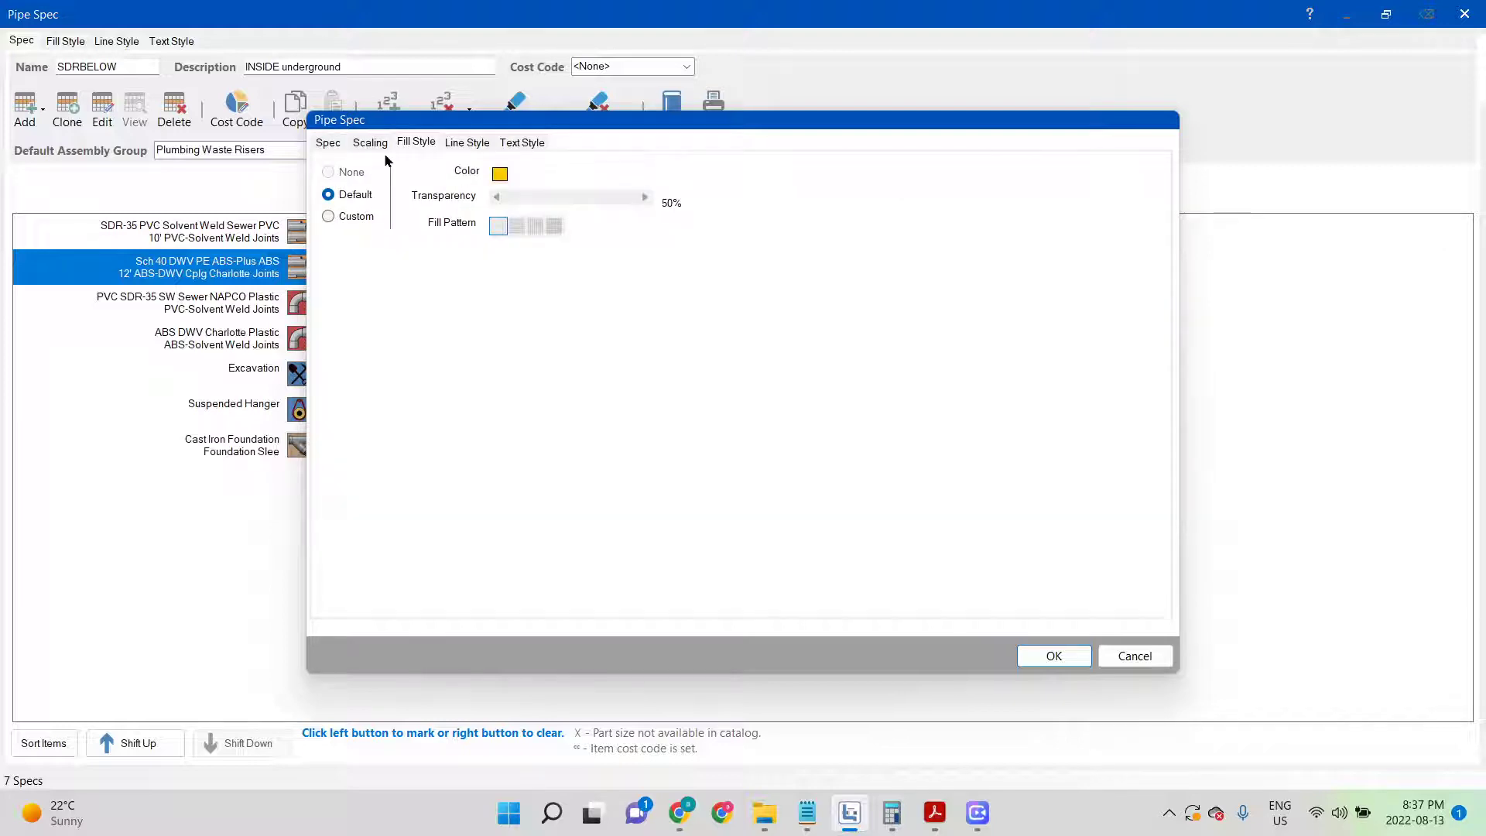
click(344, 219)
click(330, 144)
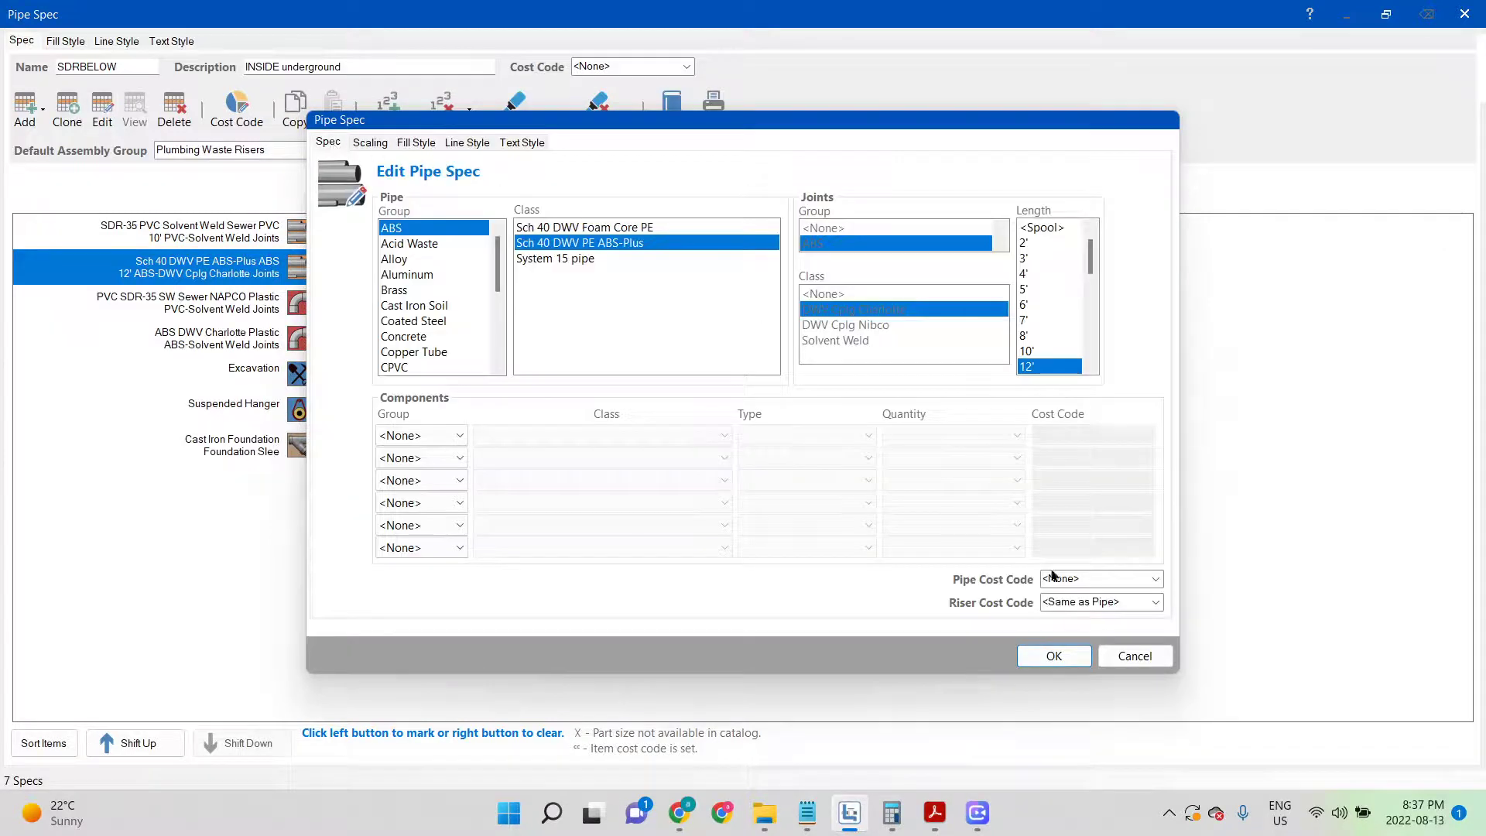
click(1130, 655)
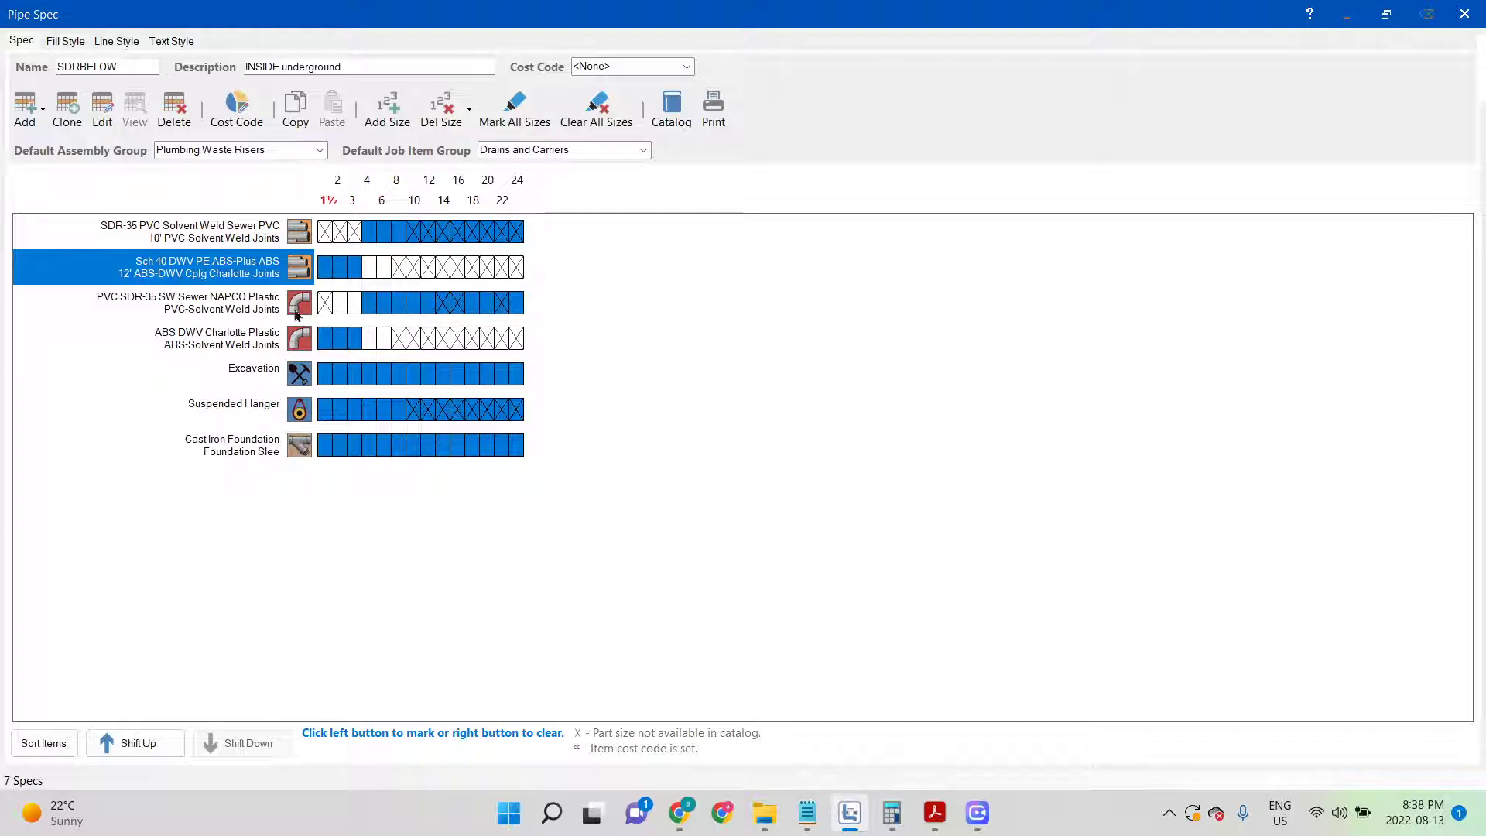
click(313, 233)
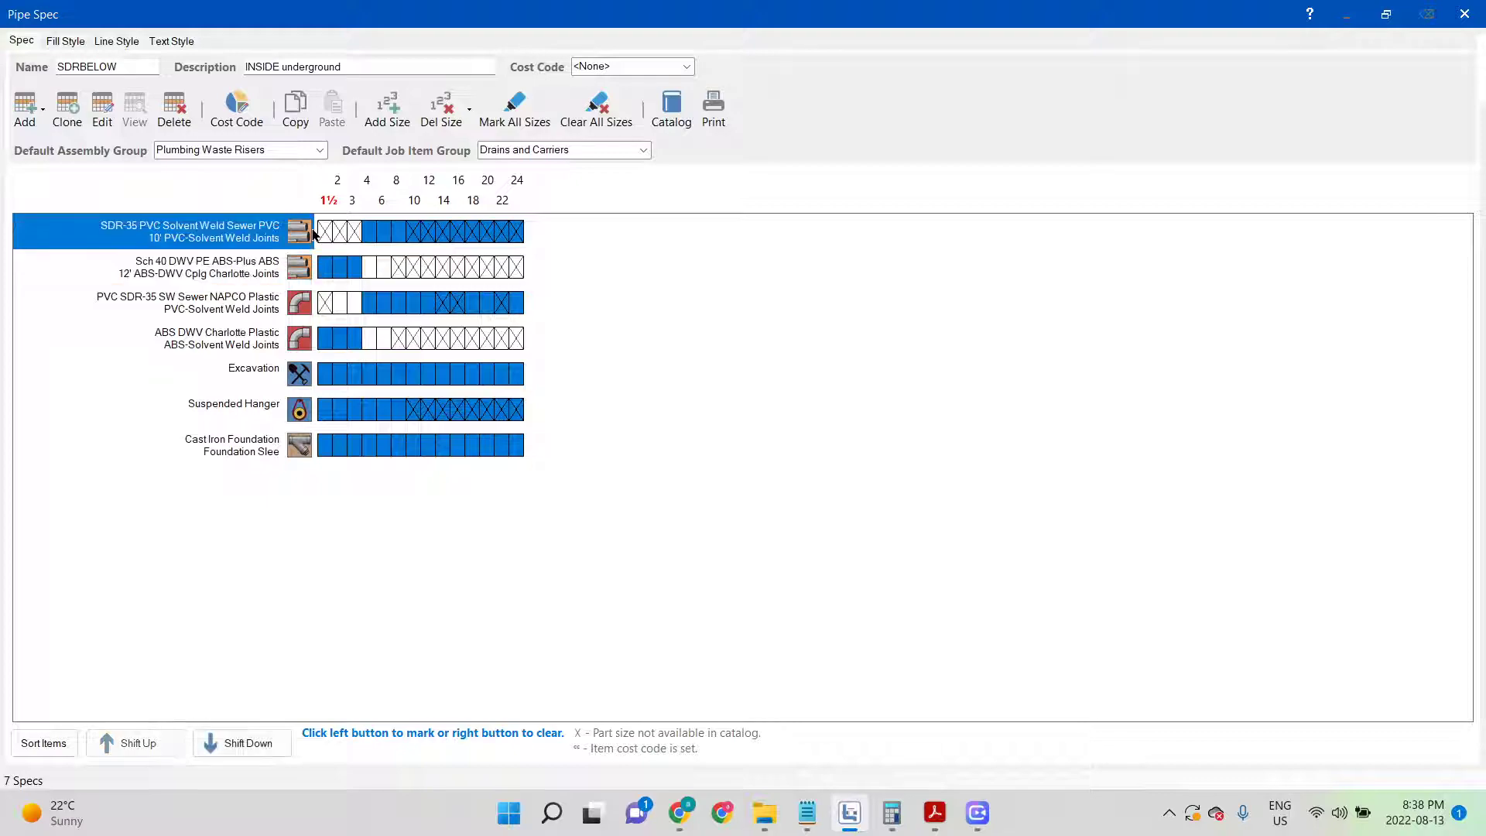
Close the SDRBELOW pipe spec and open the Underground section's takeoff on the UNIT 29 M-2 PERMIT plan
click(1466, 14)
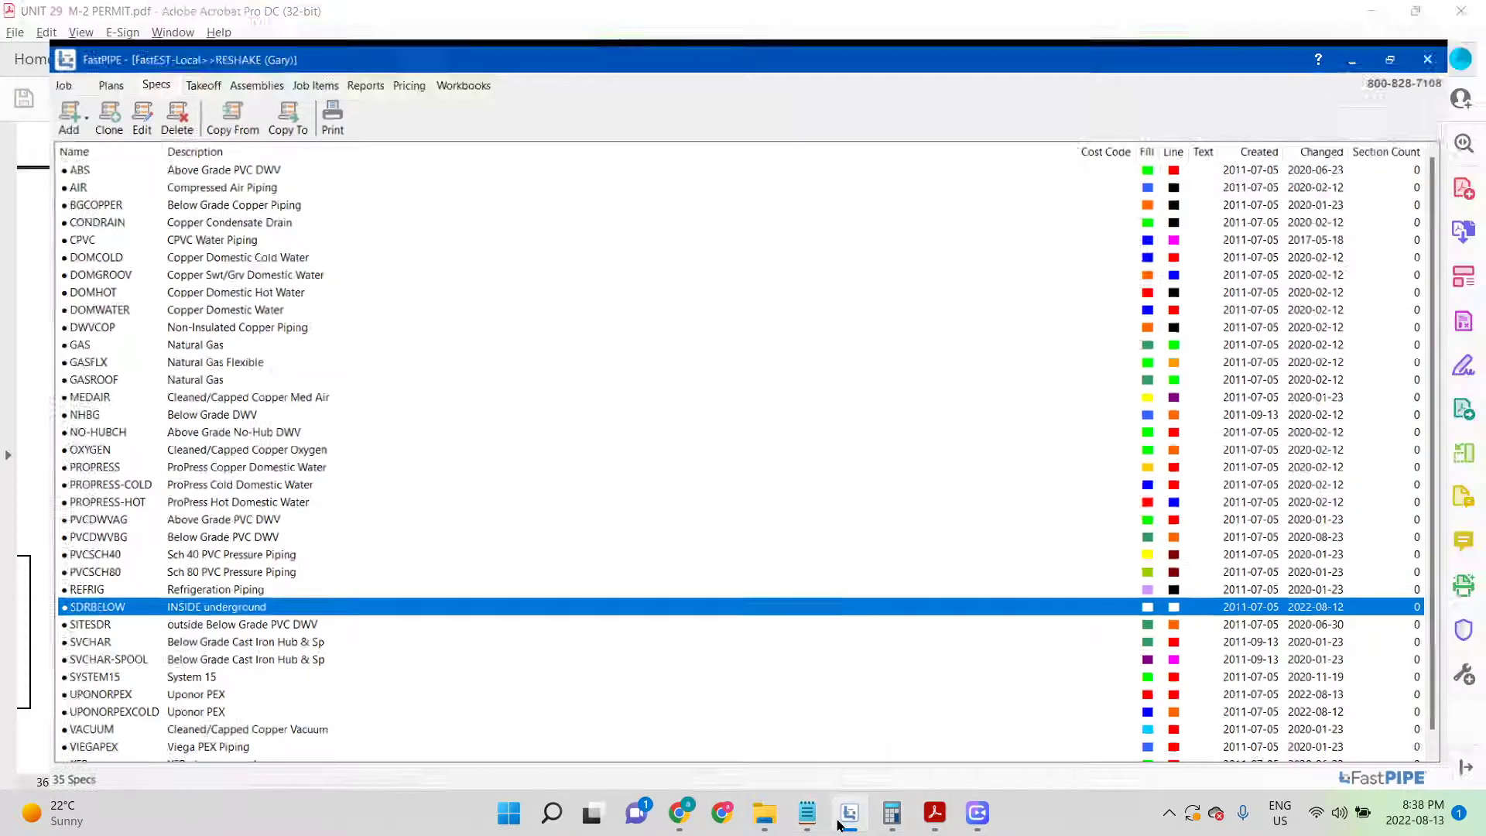
click(838, 826)
click(838, 825)
click(838, 825)
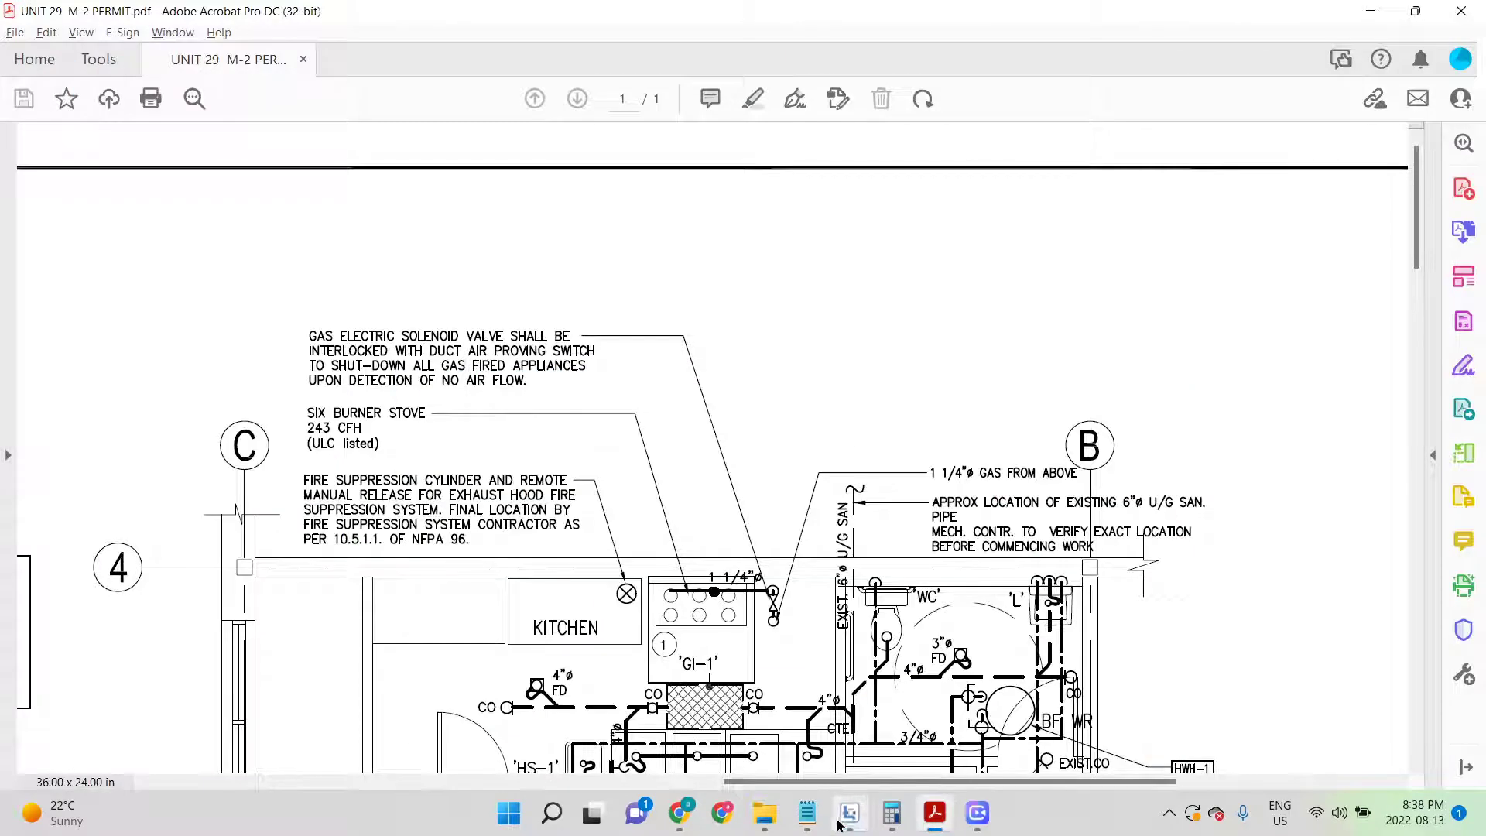
click(838, 826)
click(163, 42)
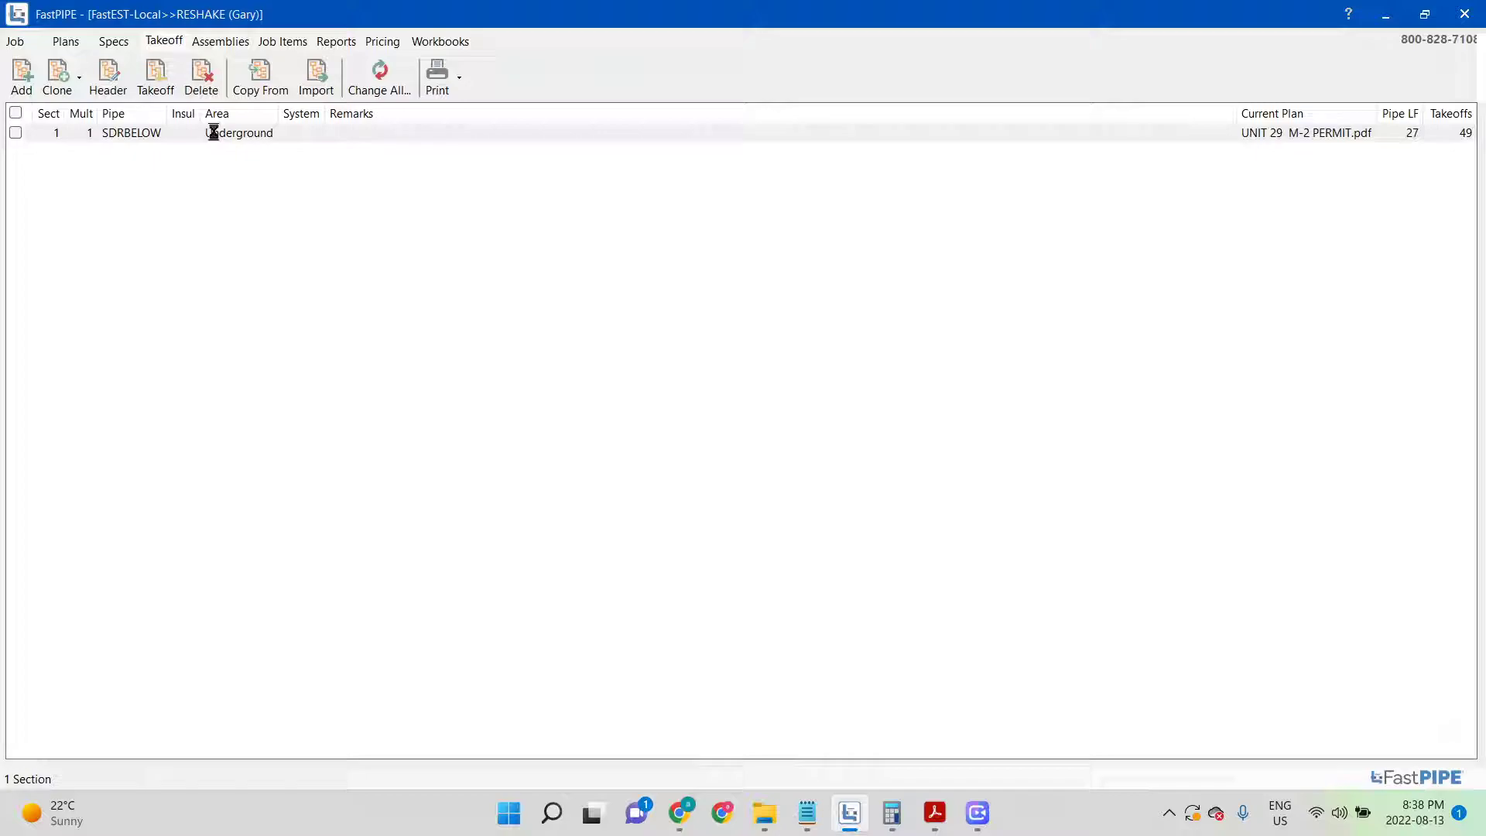
double_click(214, 133)
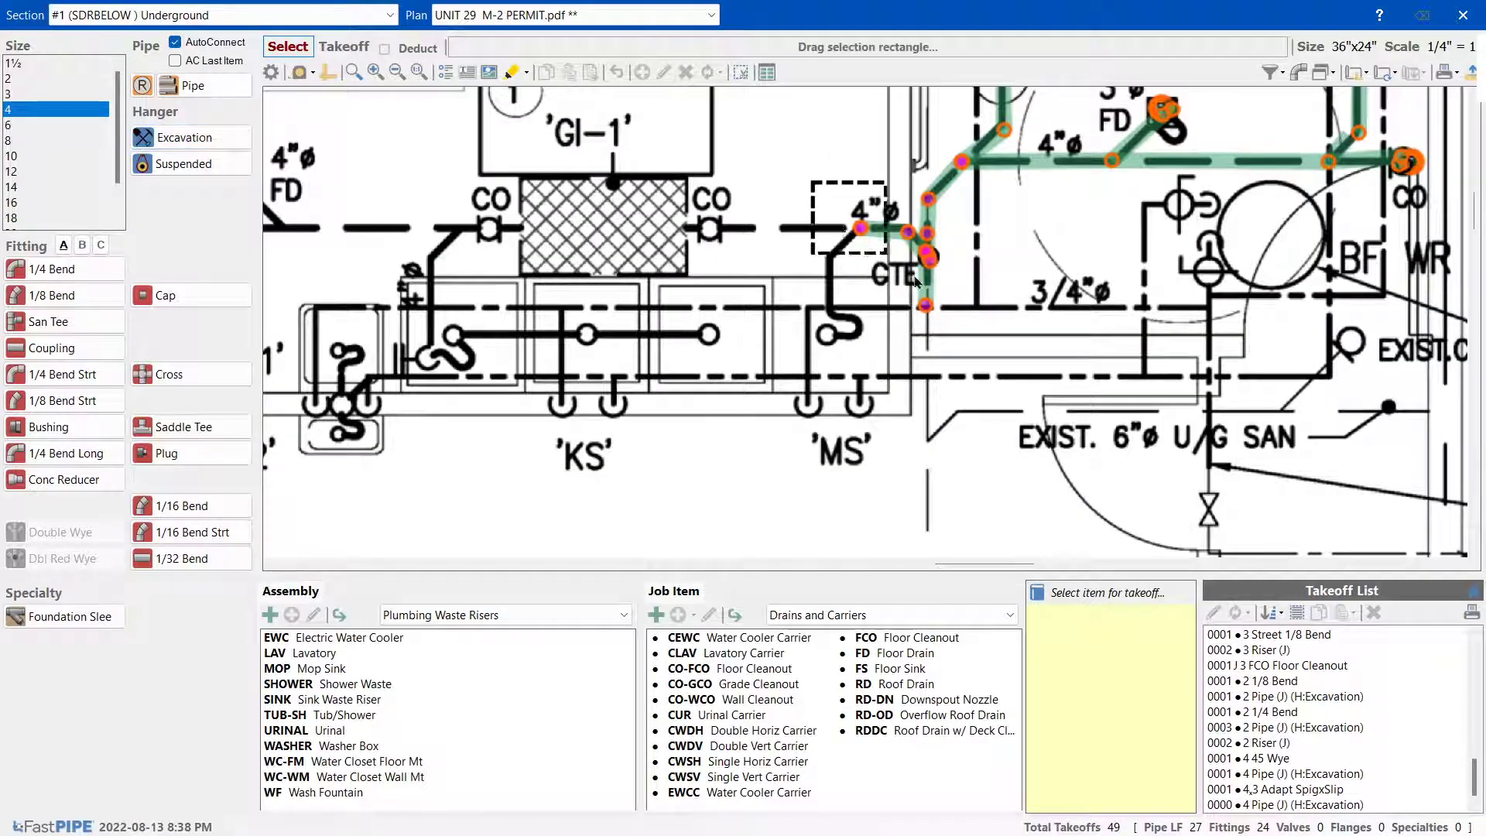
drag(837, 182, 888, 280)
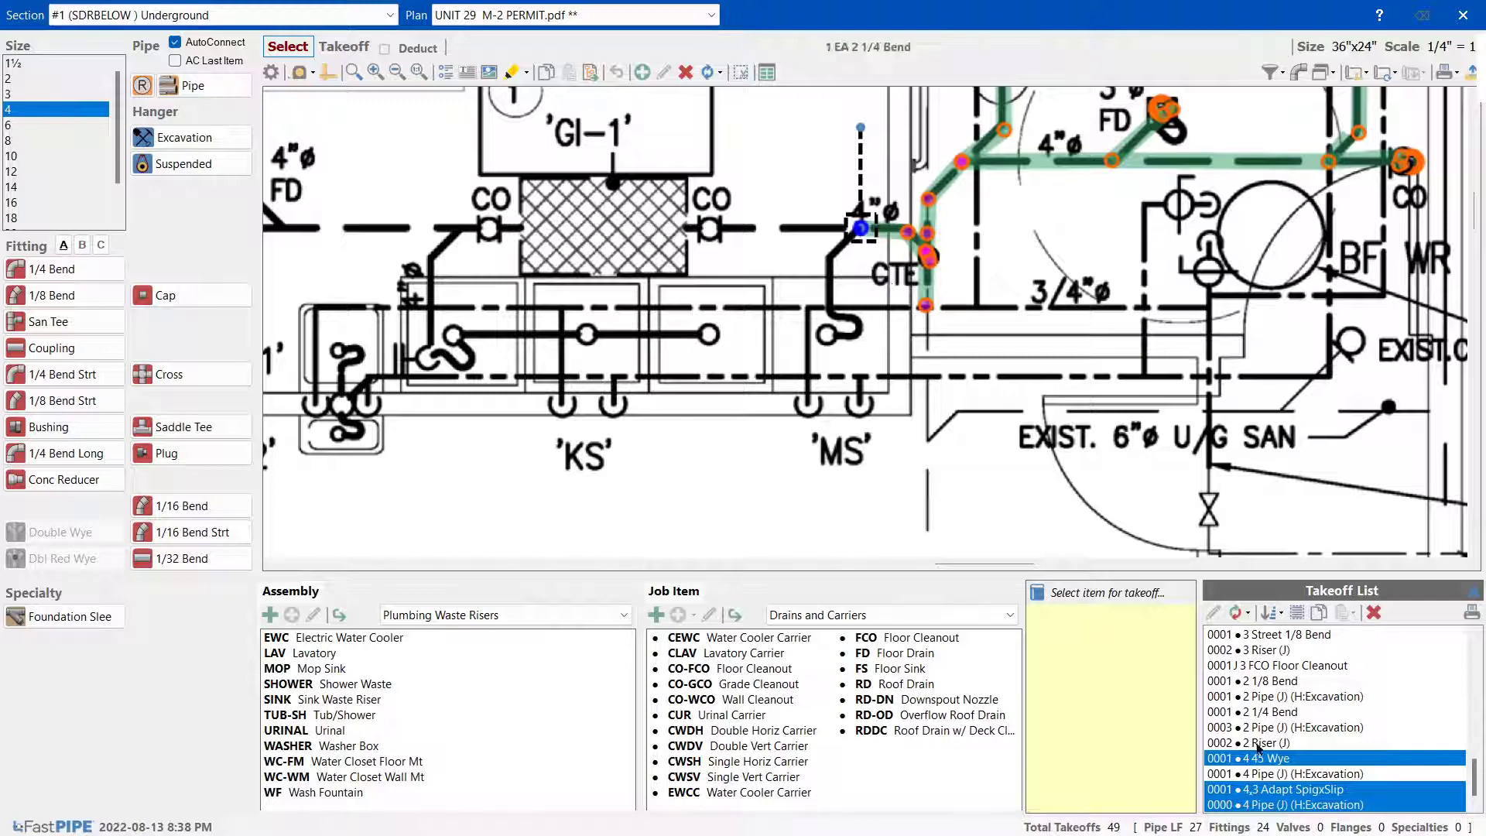
click(1294, 790)
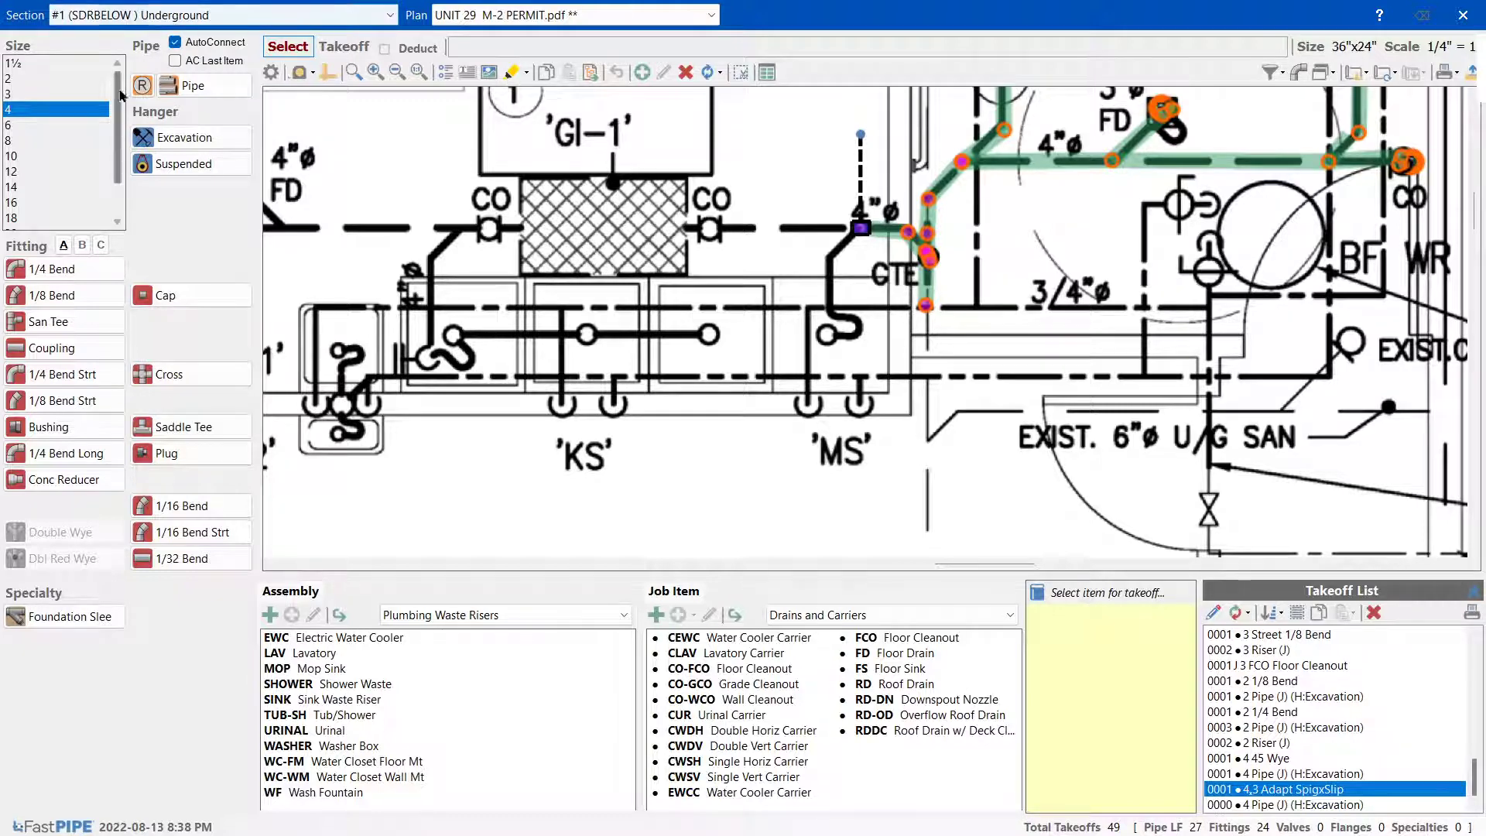
click(8, 96)
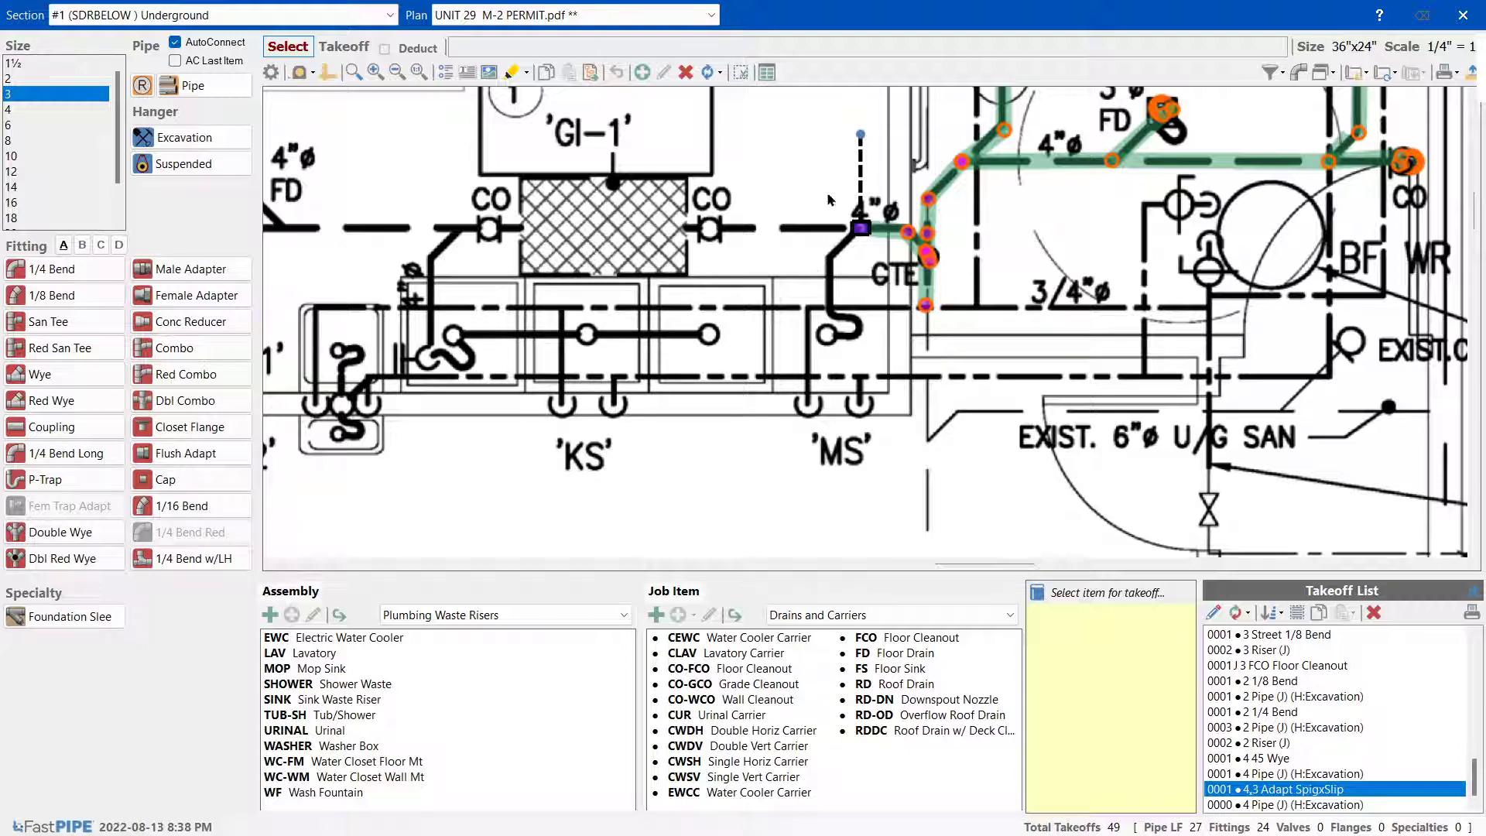
mouse_move(879, 257)
mouse_down()
mouse_move(833, 200)
mouse_move(892, 272)
mouse_up()
click(859, 245)
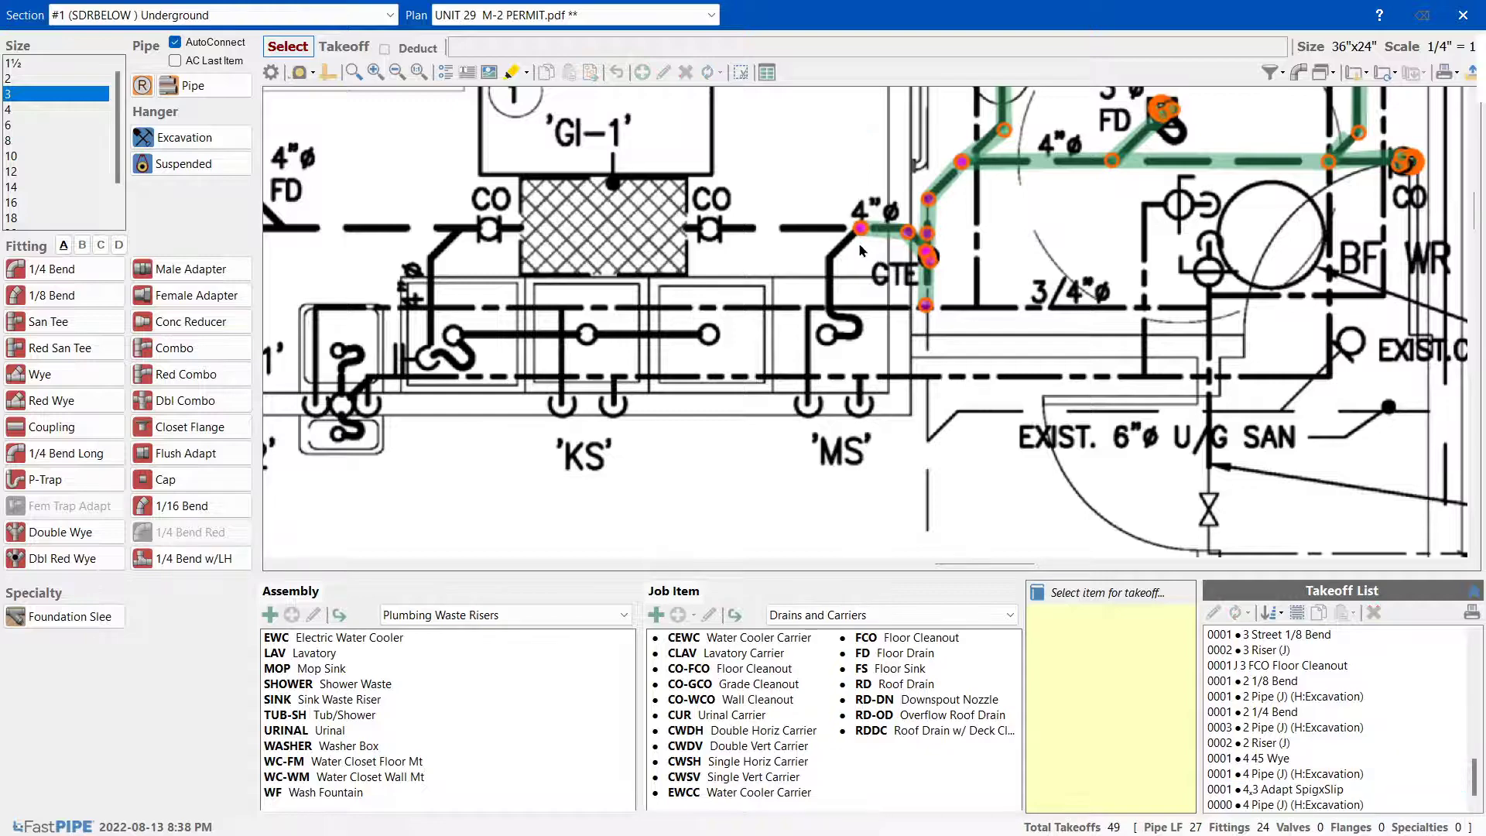
scroll(856, 244, up, 3)
drag(816, 151, 918, 281)
click(1288, 792)
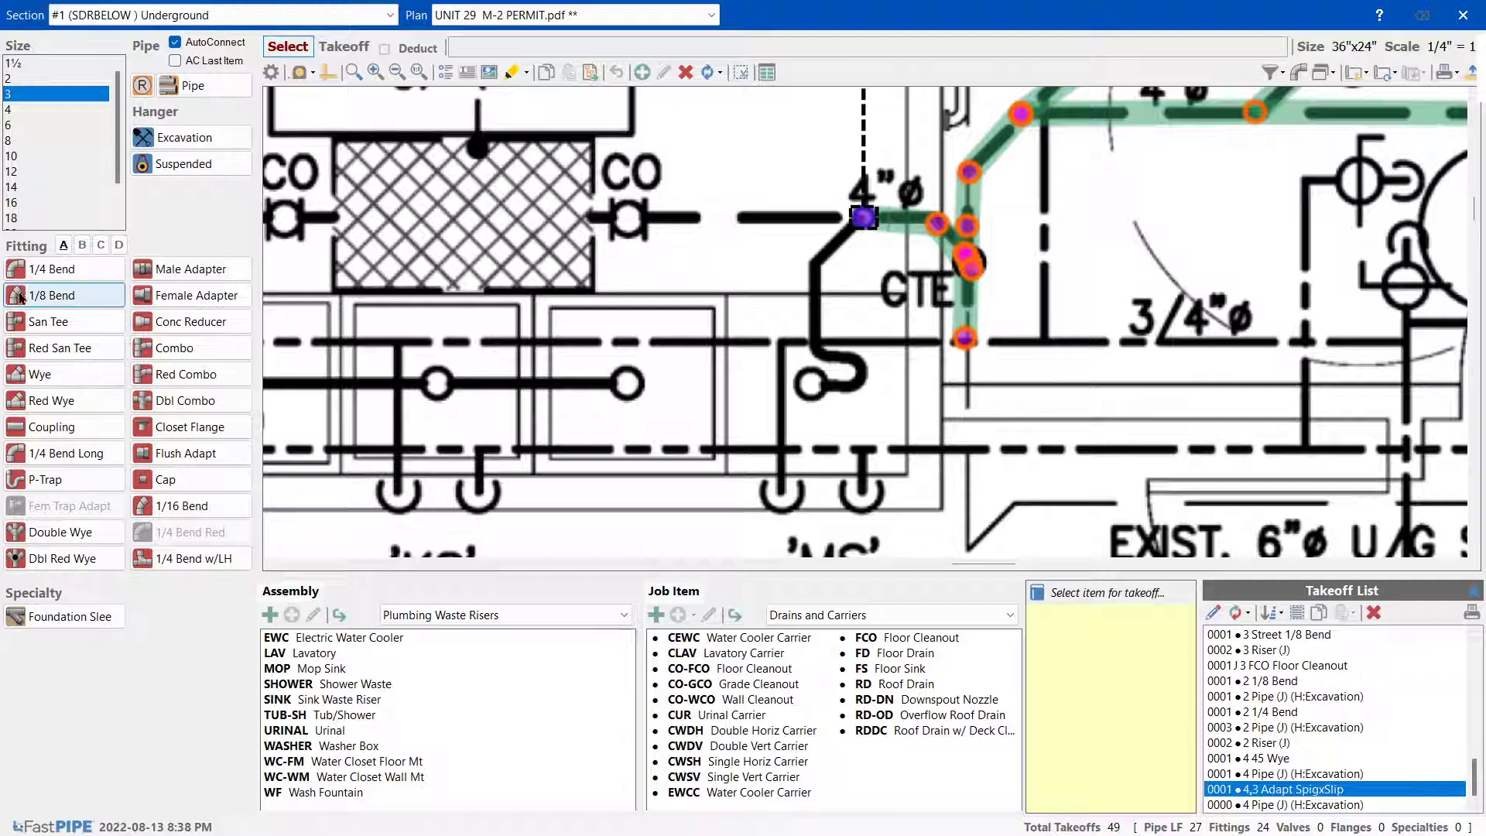
click(48, 295)
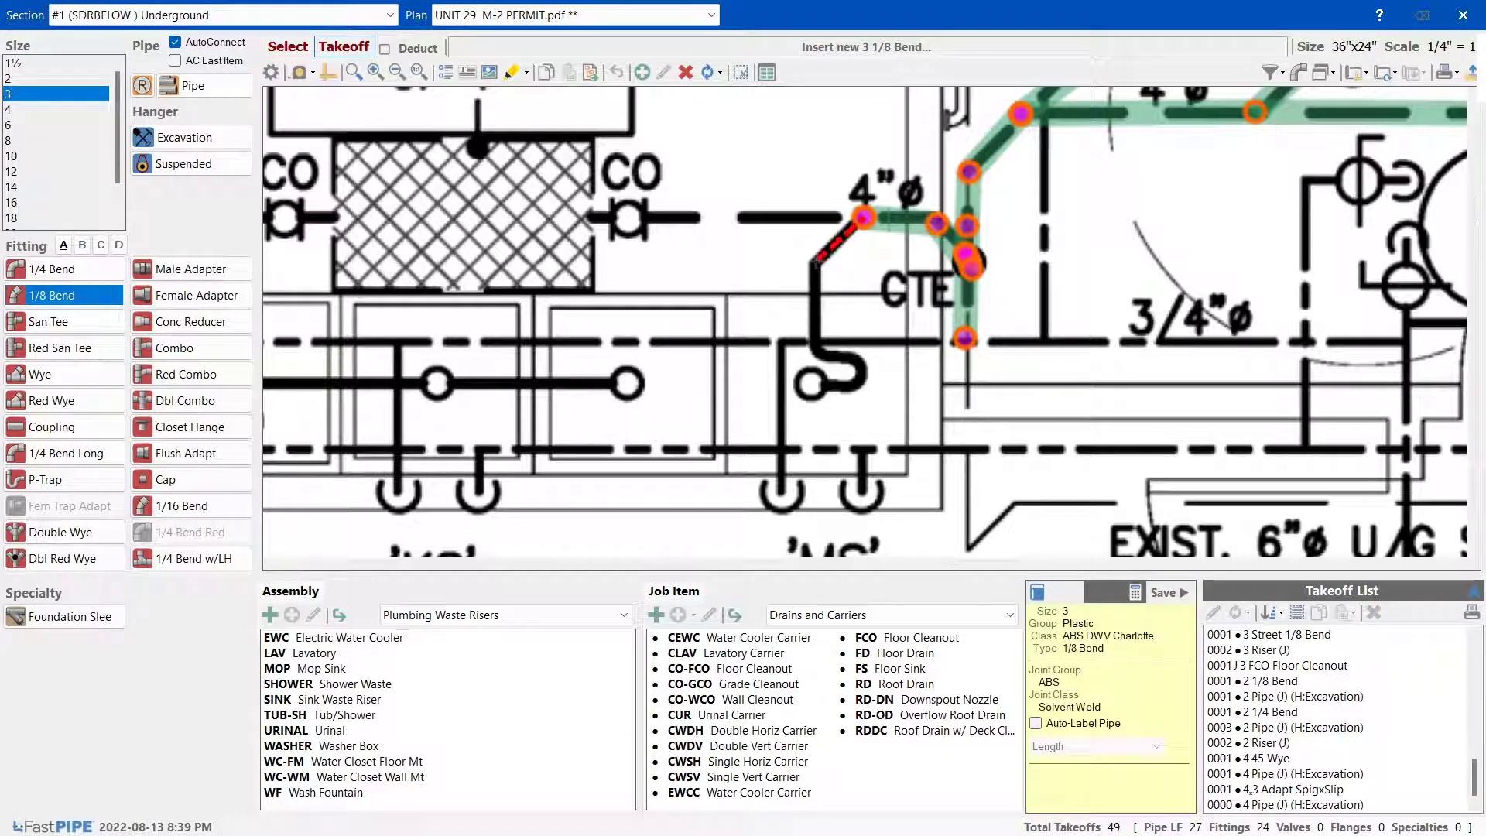
key(Escape)
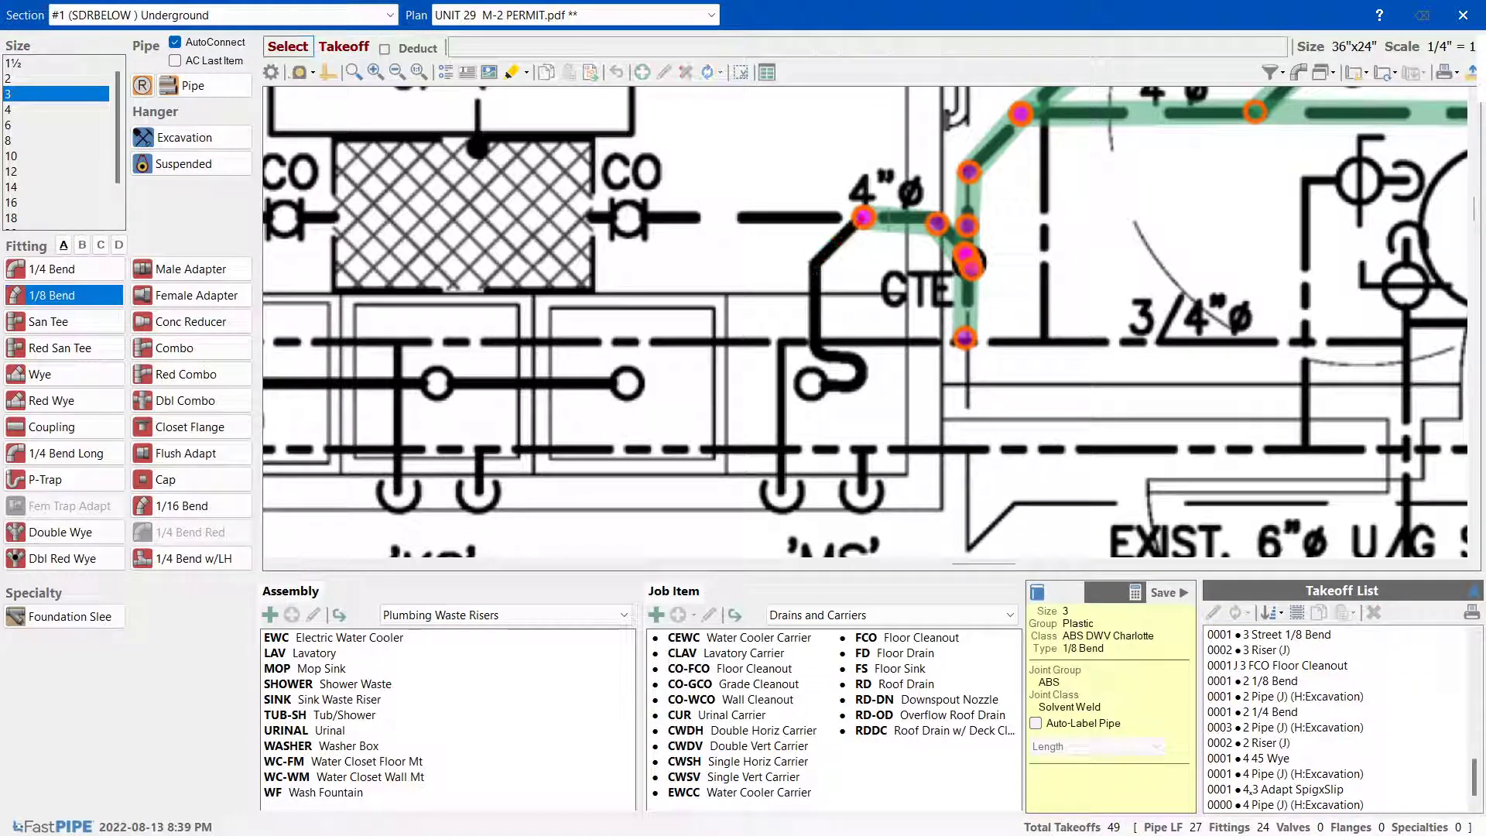
Delete the existing 4,3 Adapt SpigxSlip at the mop sink branch wye
click(1321, 791)
key(Delete)
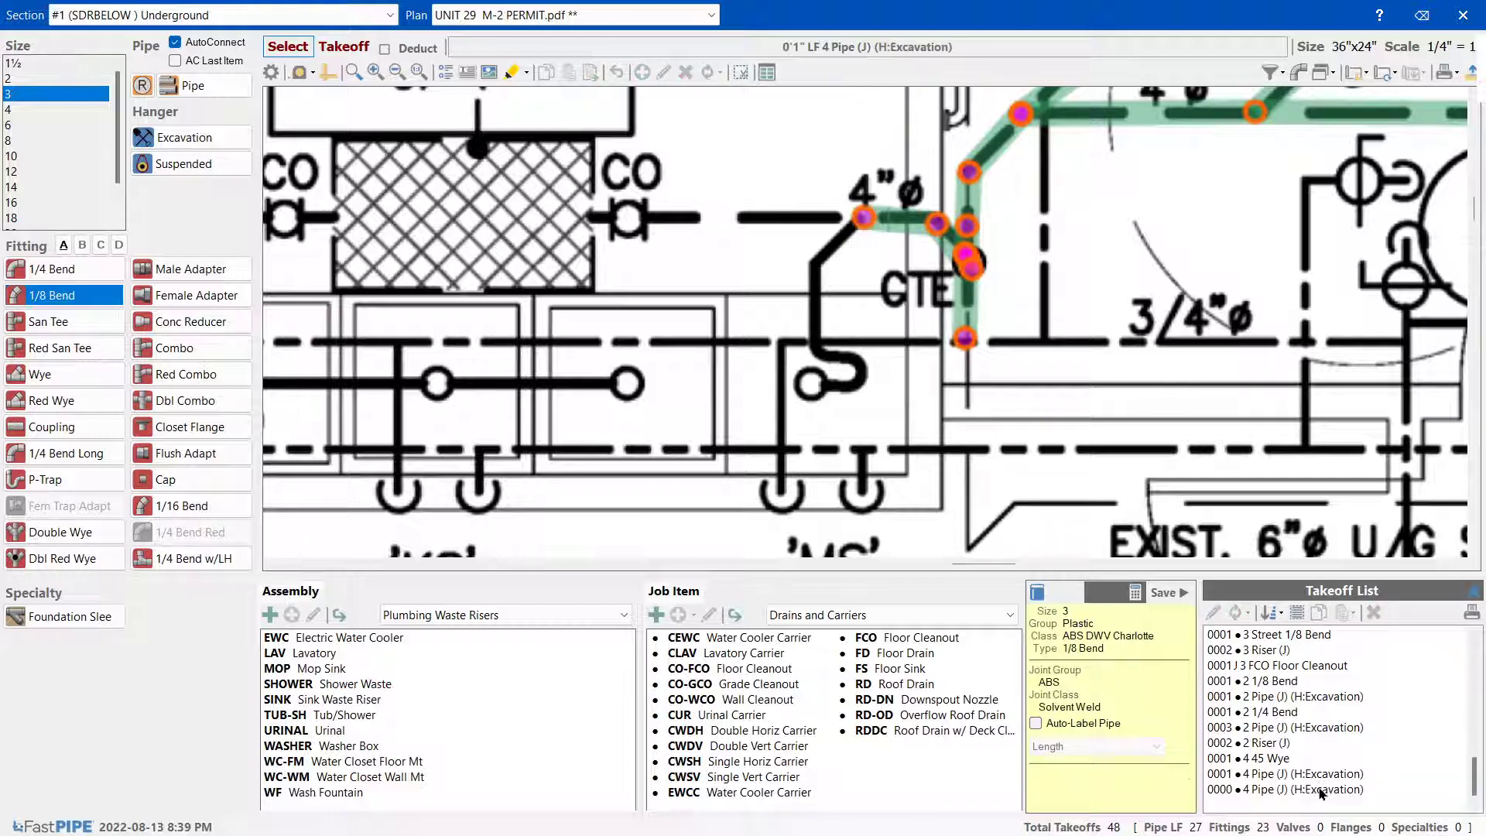
click(12, 110)
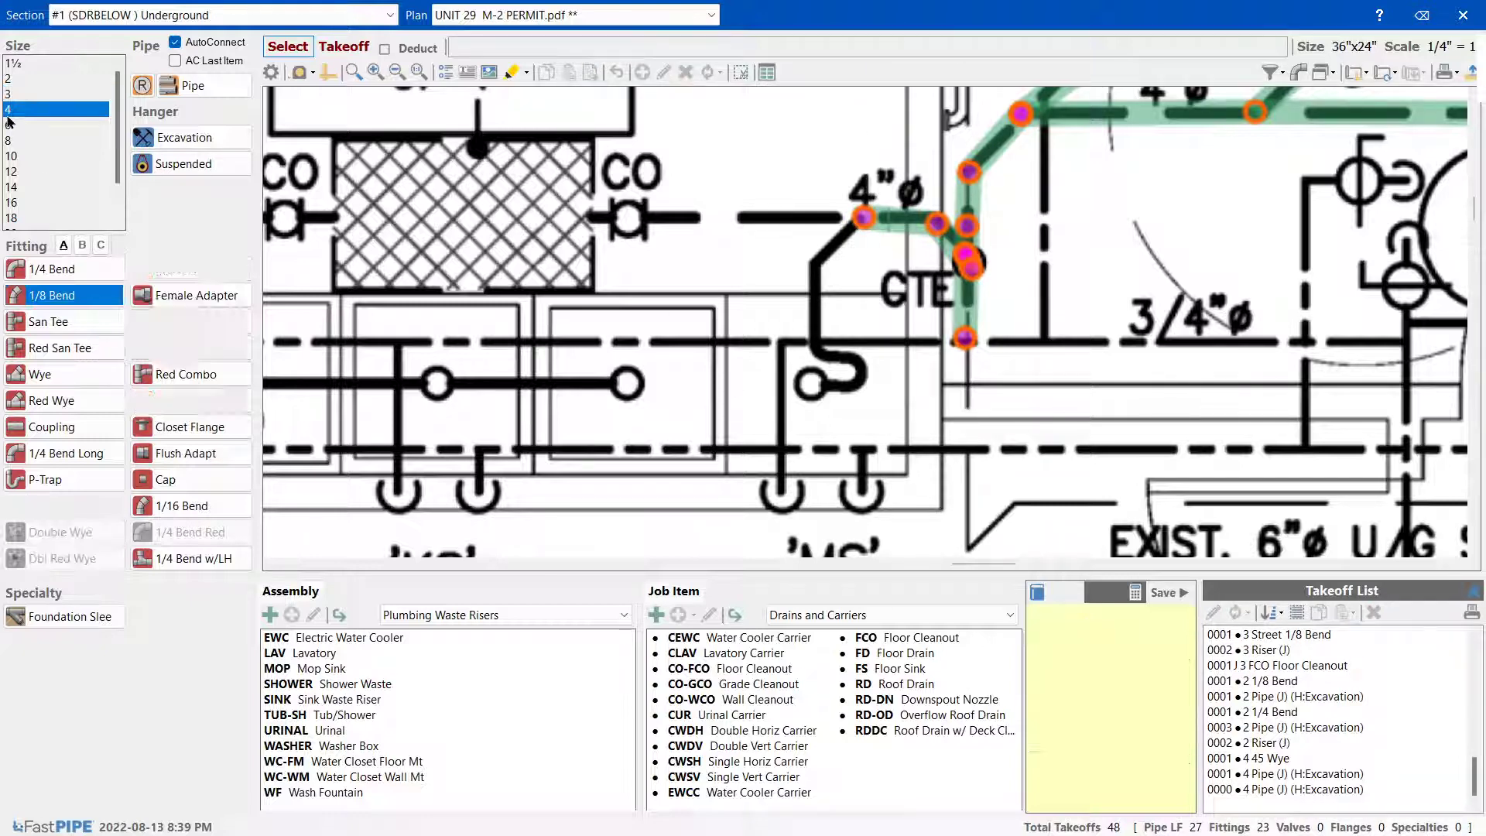
click(62, 295)
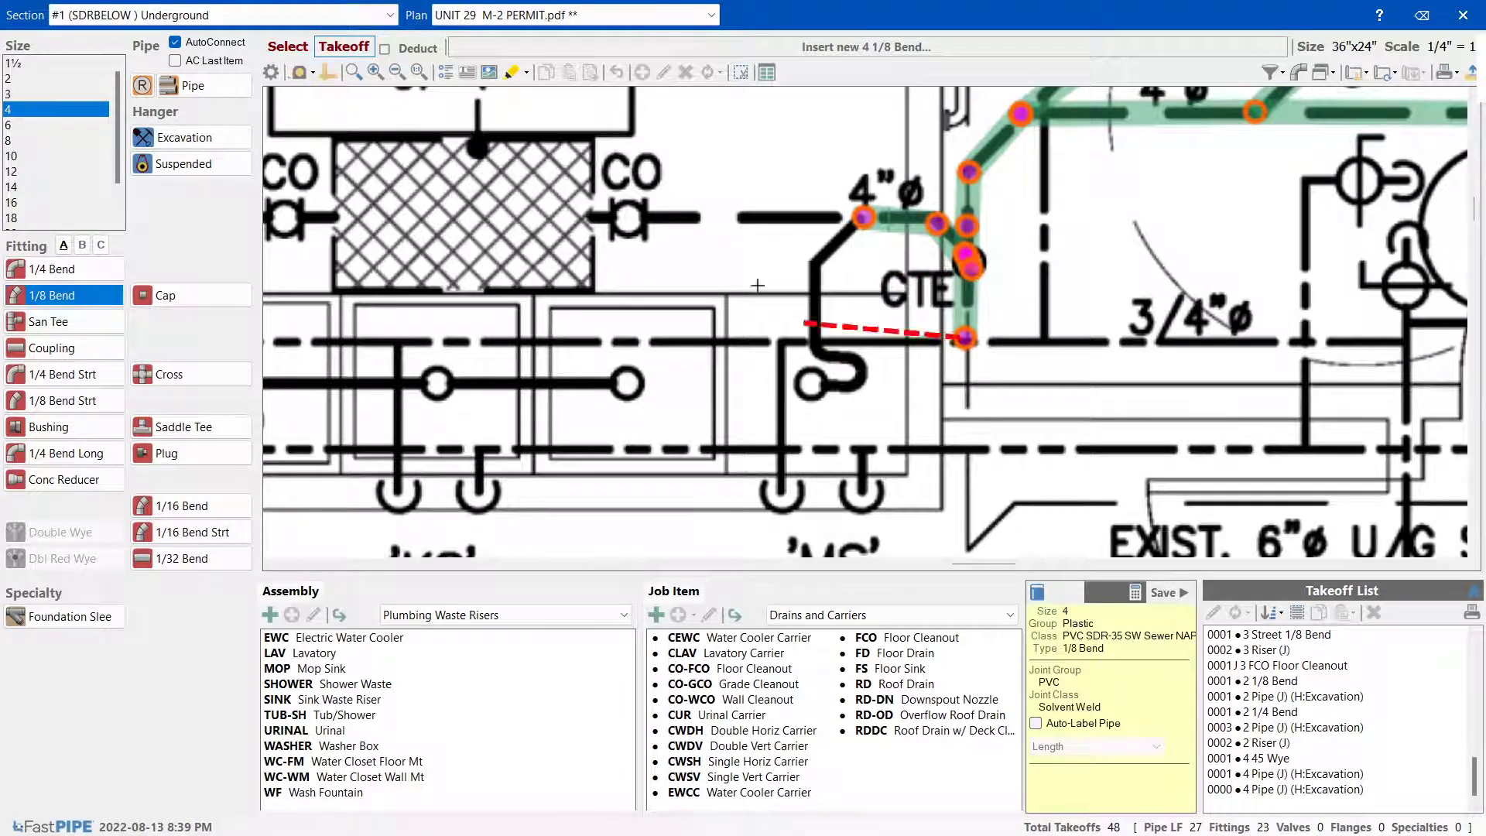
click(12, 94)
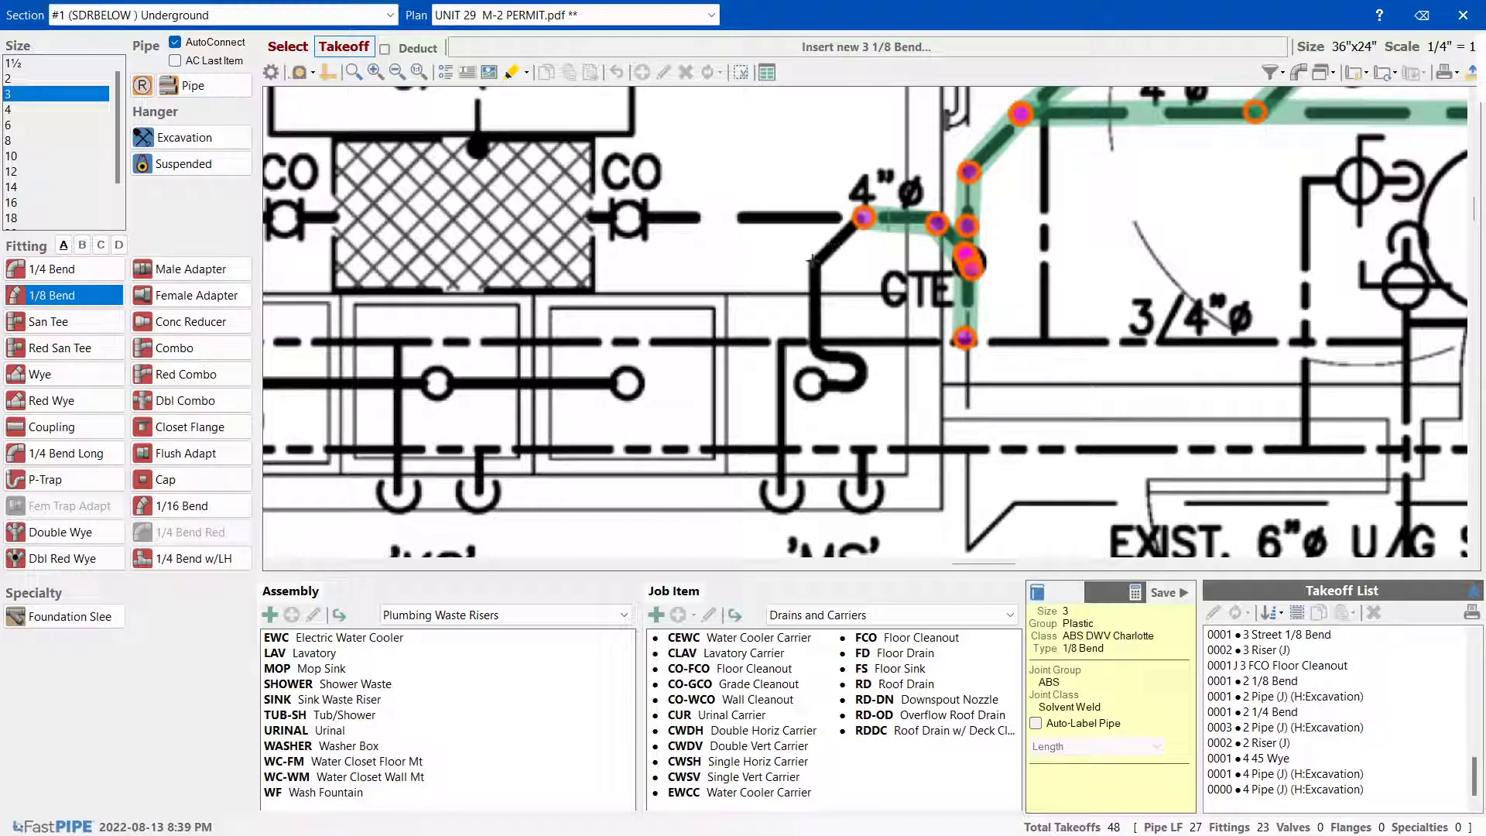
Place a new 4,3 Adapt SpigxSlip at the 45 Wye where the mop sink branch starts
click(20, 114)
click(82, 245)
click(15, 324)
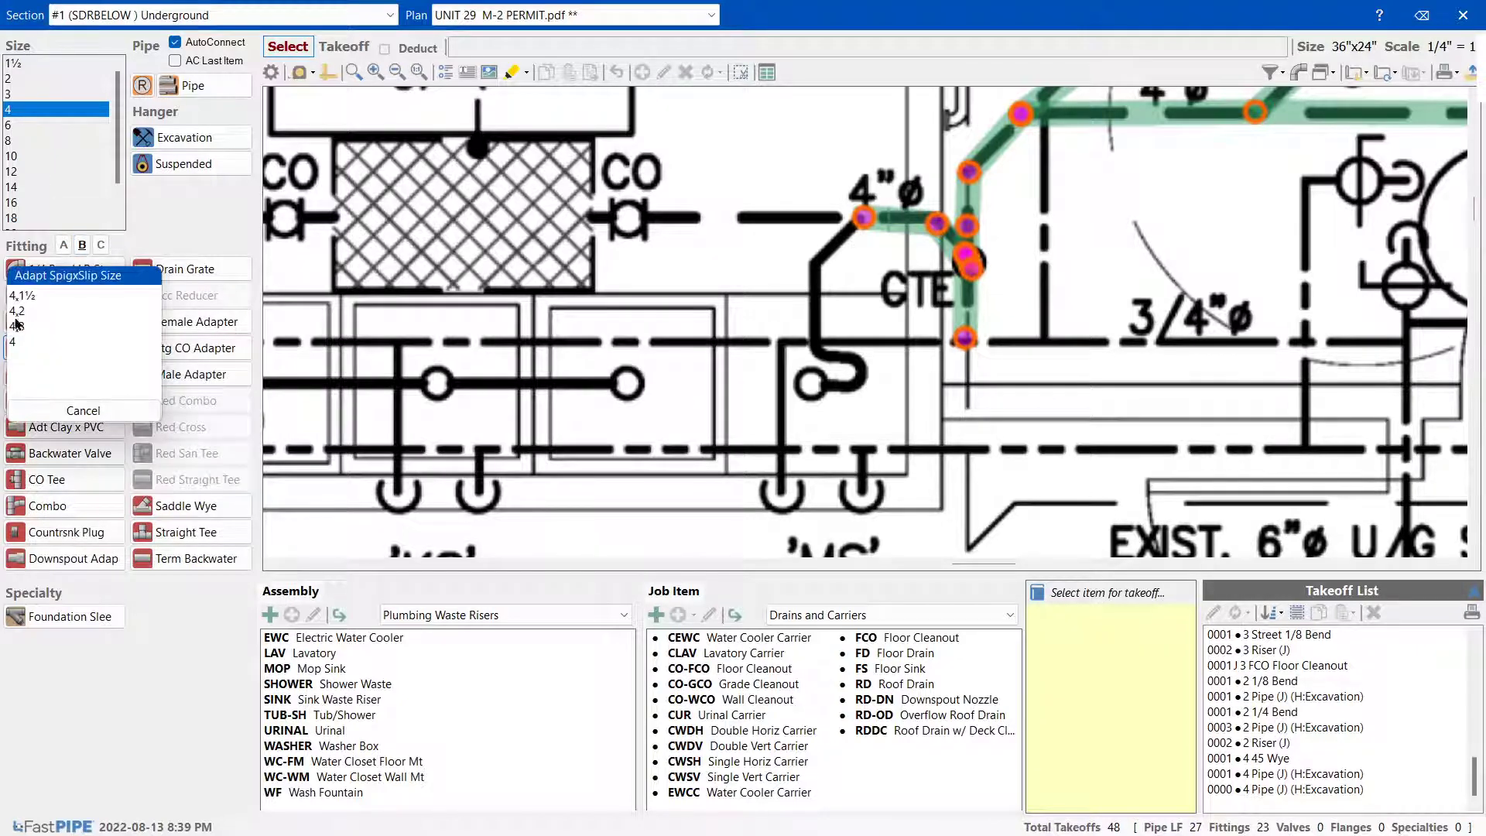
click(15, 326)
click(859, 219)
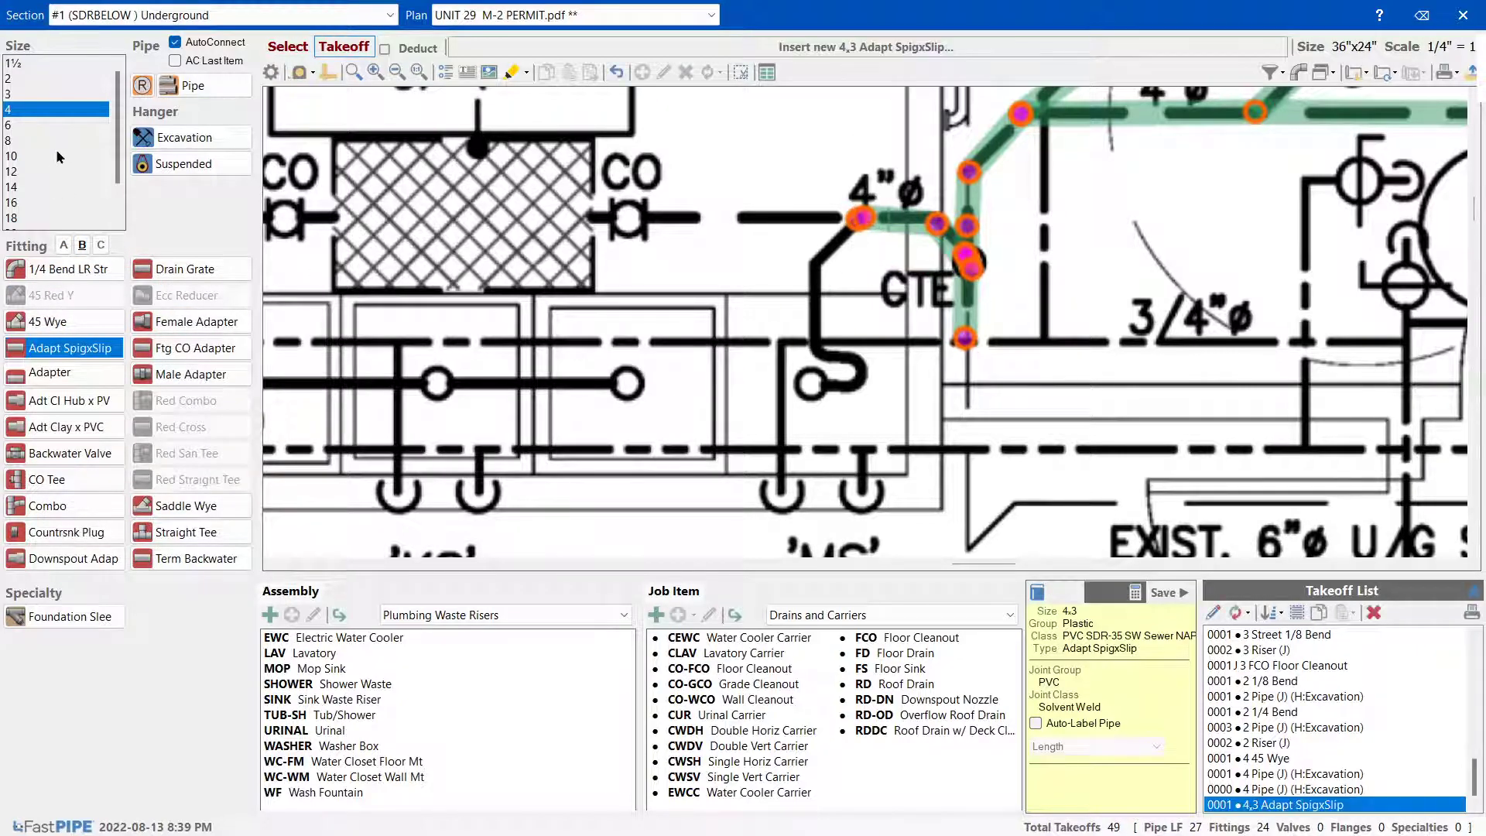
Run size 3 pipe from the adapter through a 1/8 Bend to a P-Trap at the mop sink
click(16, 94)
click(46, 294)
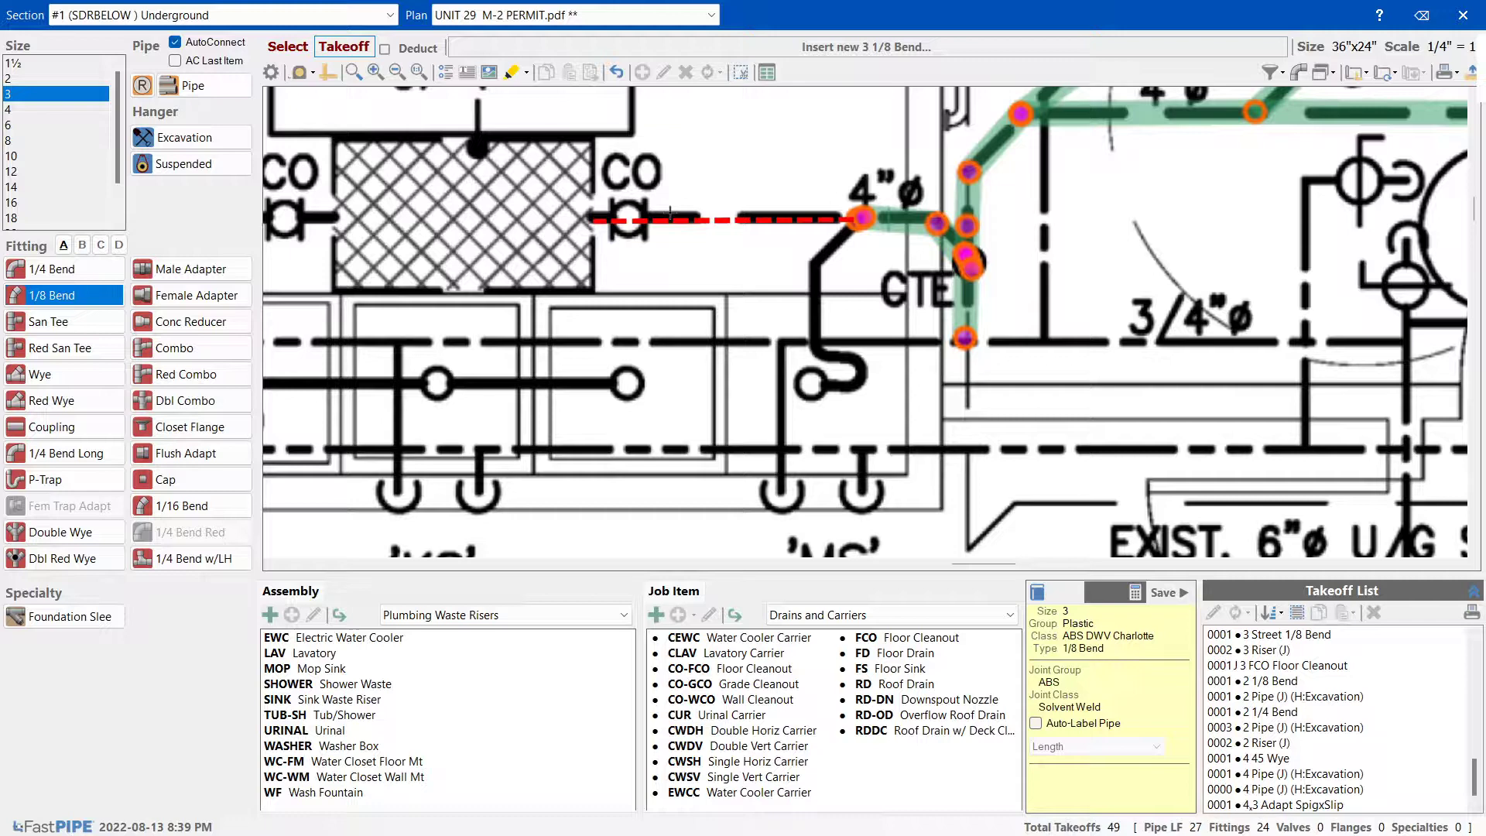
click(814, 269)
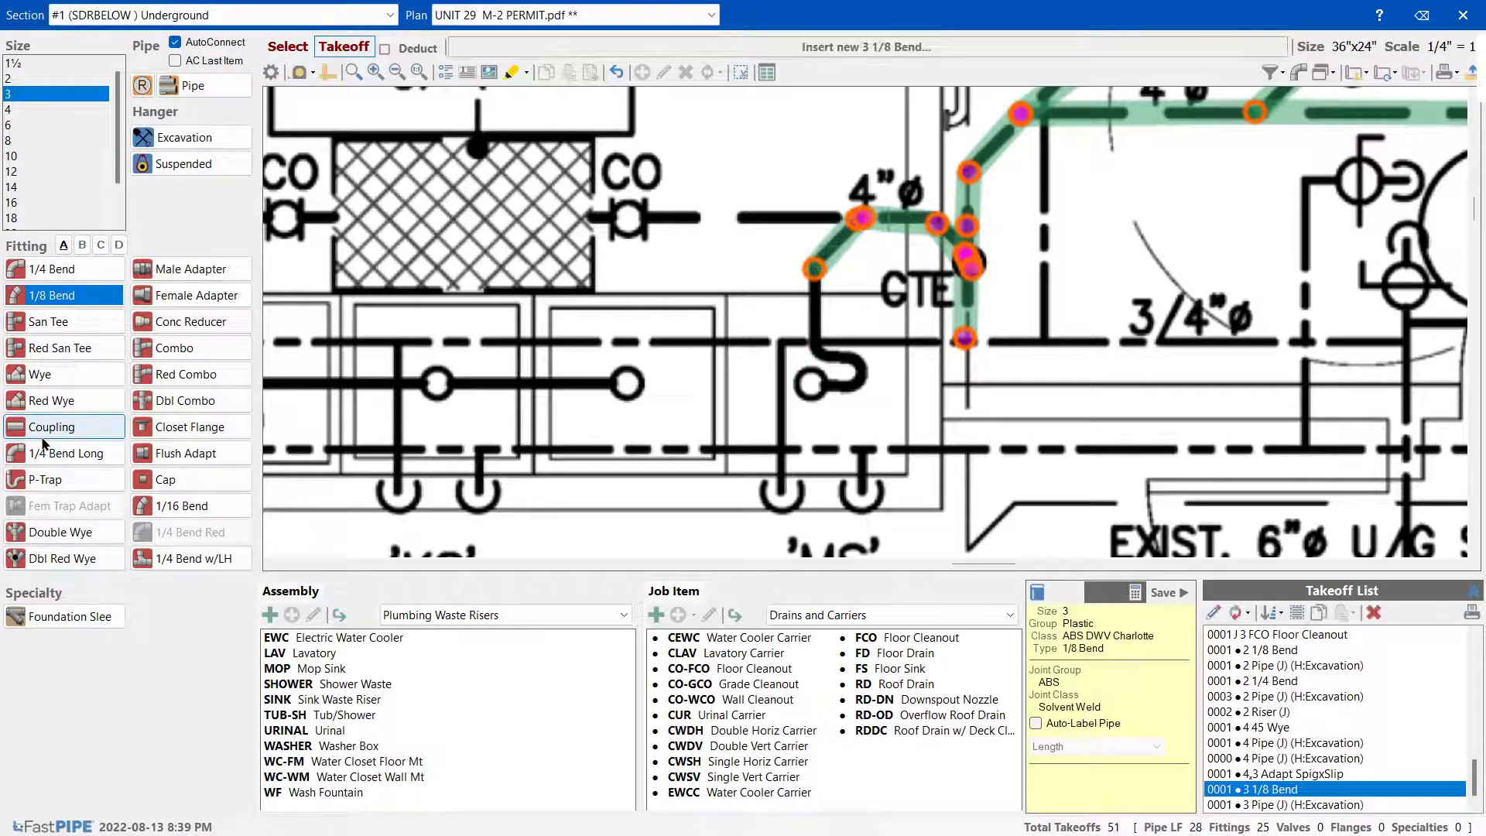
click(45, 479)
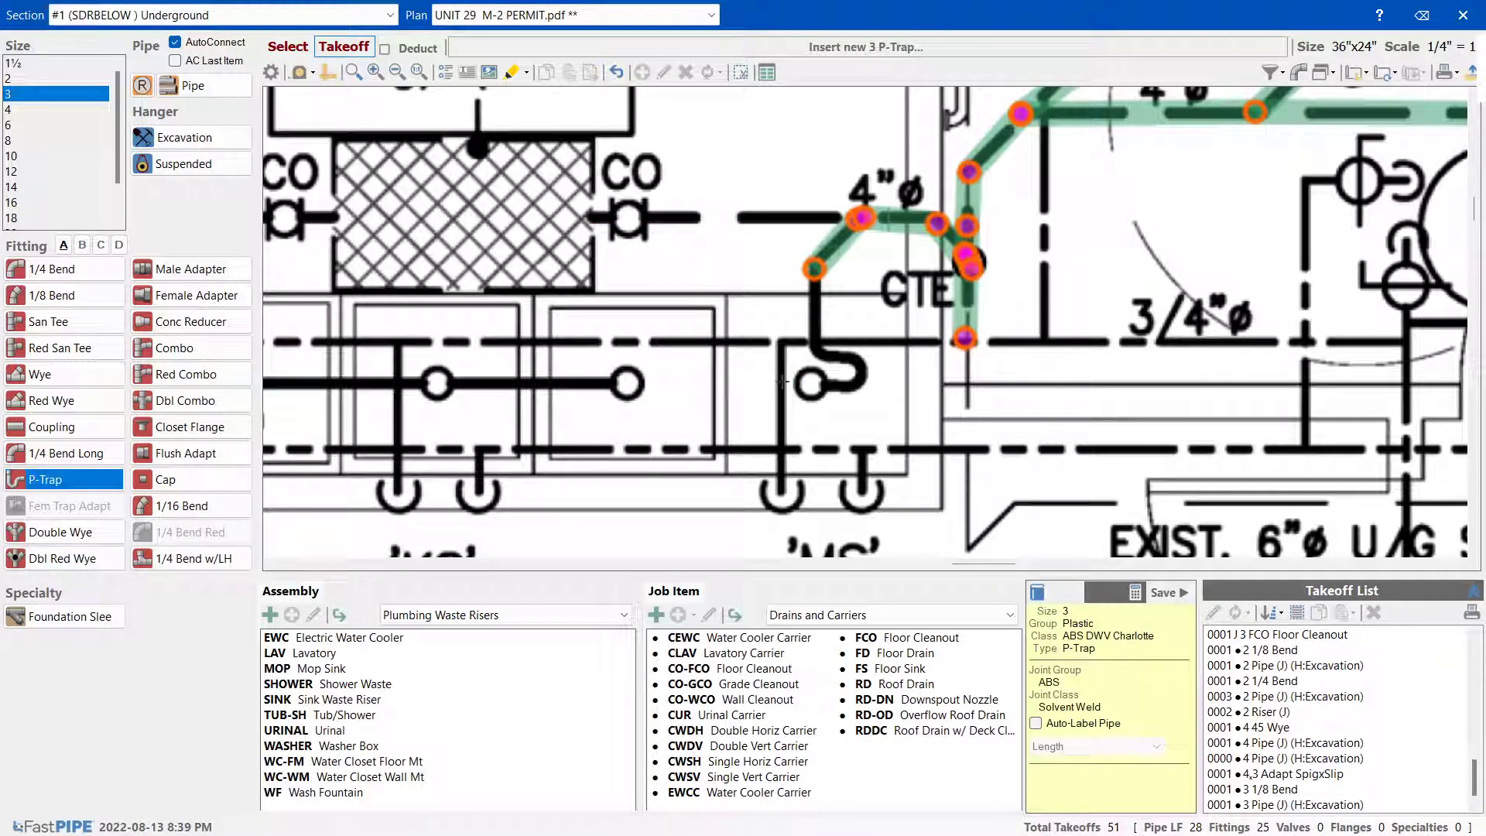
click(819, 387)
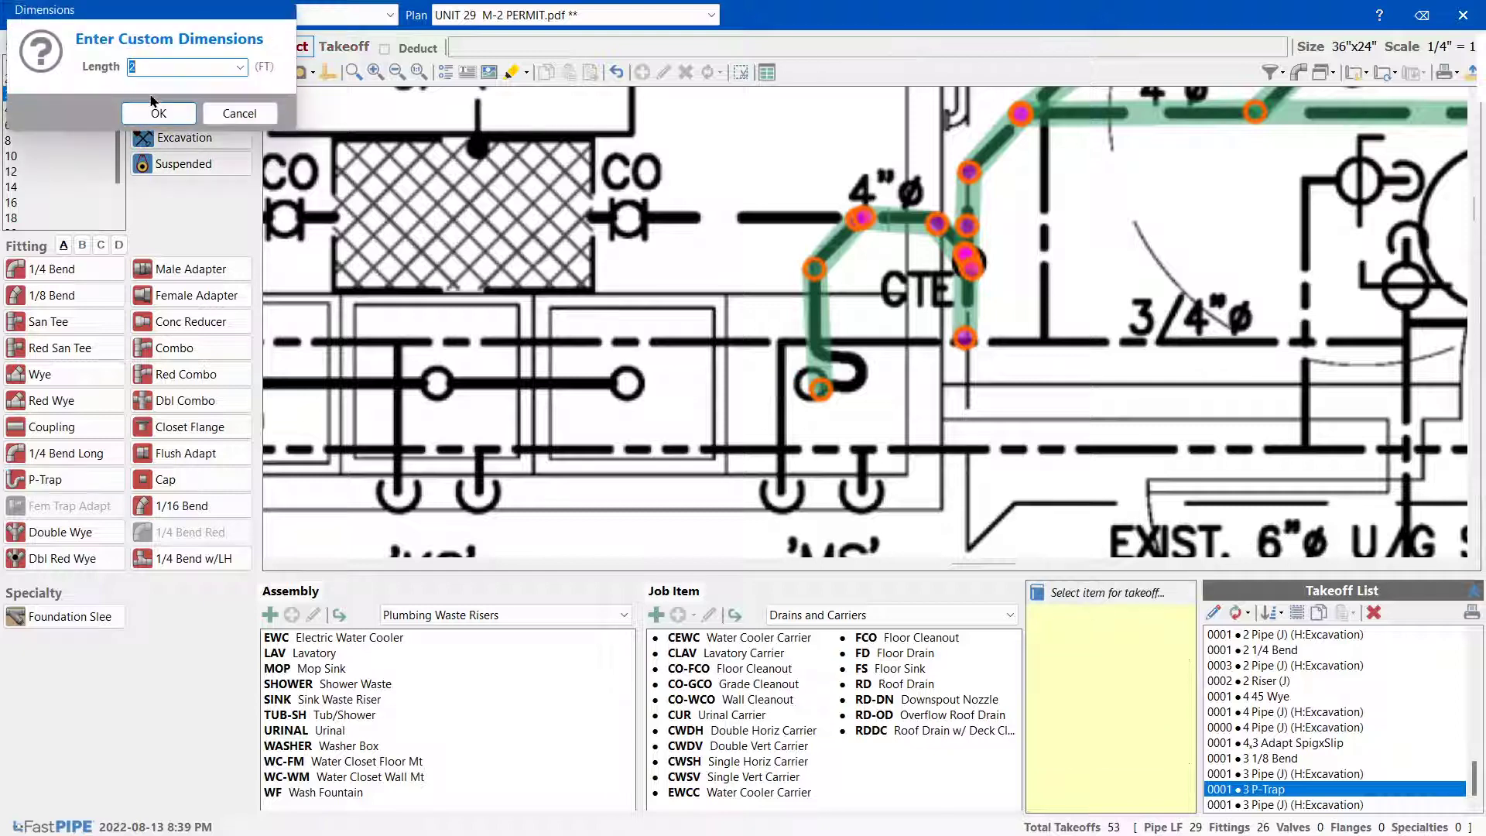
Add a 2 ft size 3 riser at the mop sink P-Trap and end the riser placement
click(159, 113)
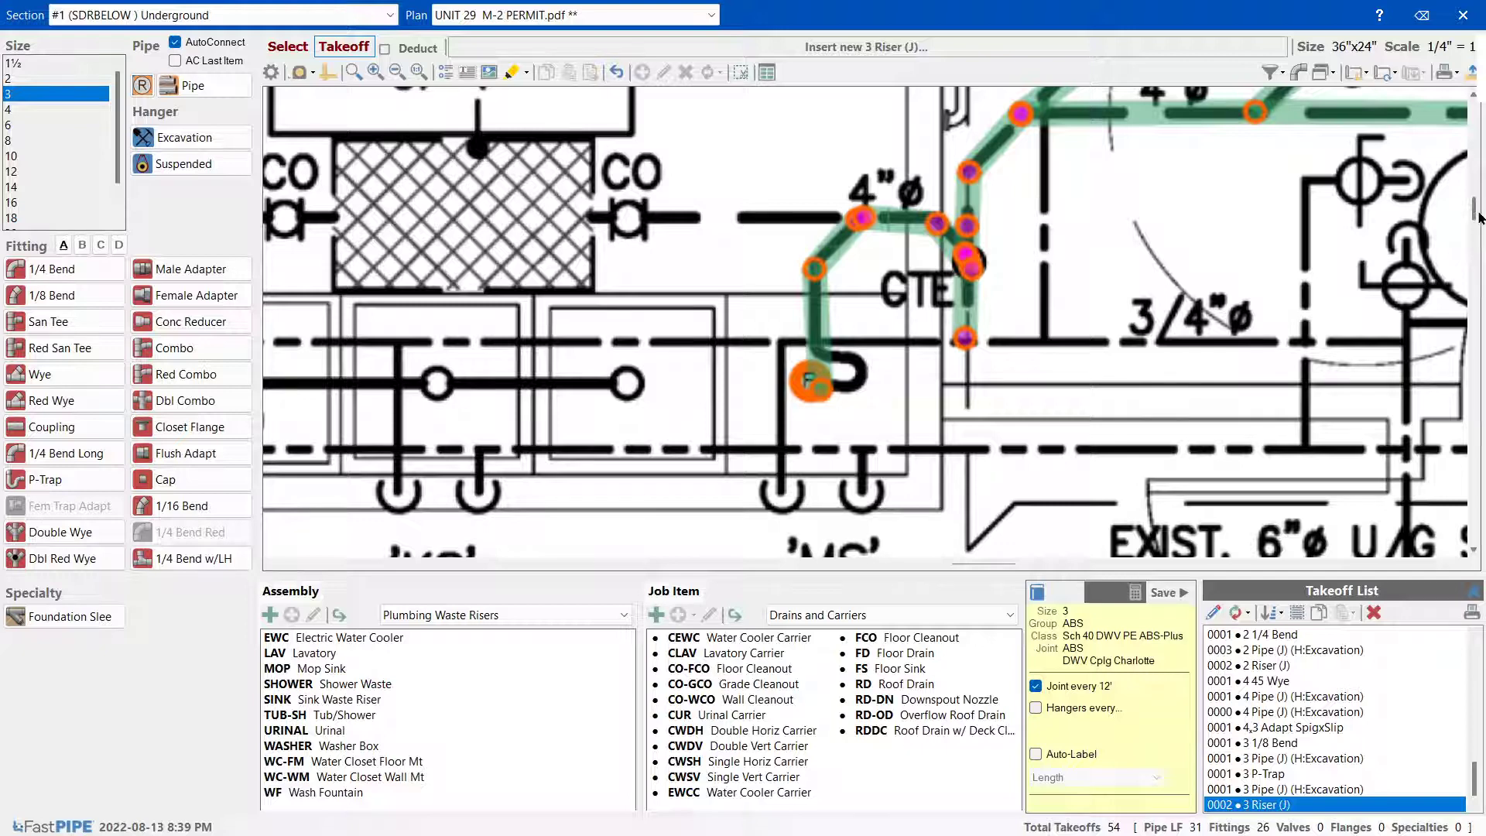
drag(1479, 218, 1478, 210)
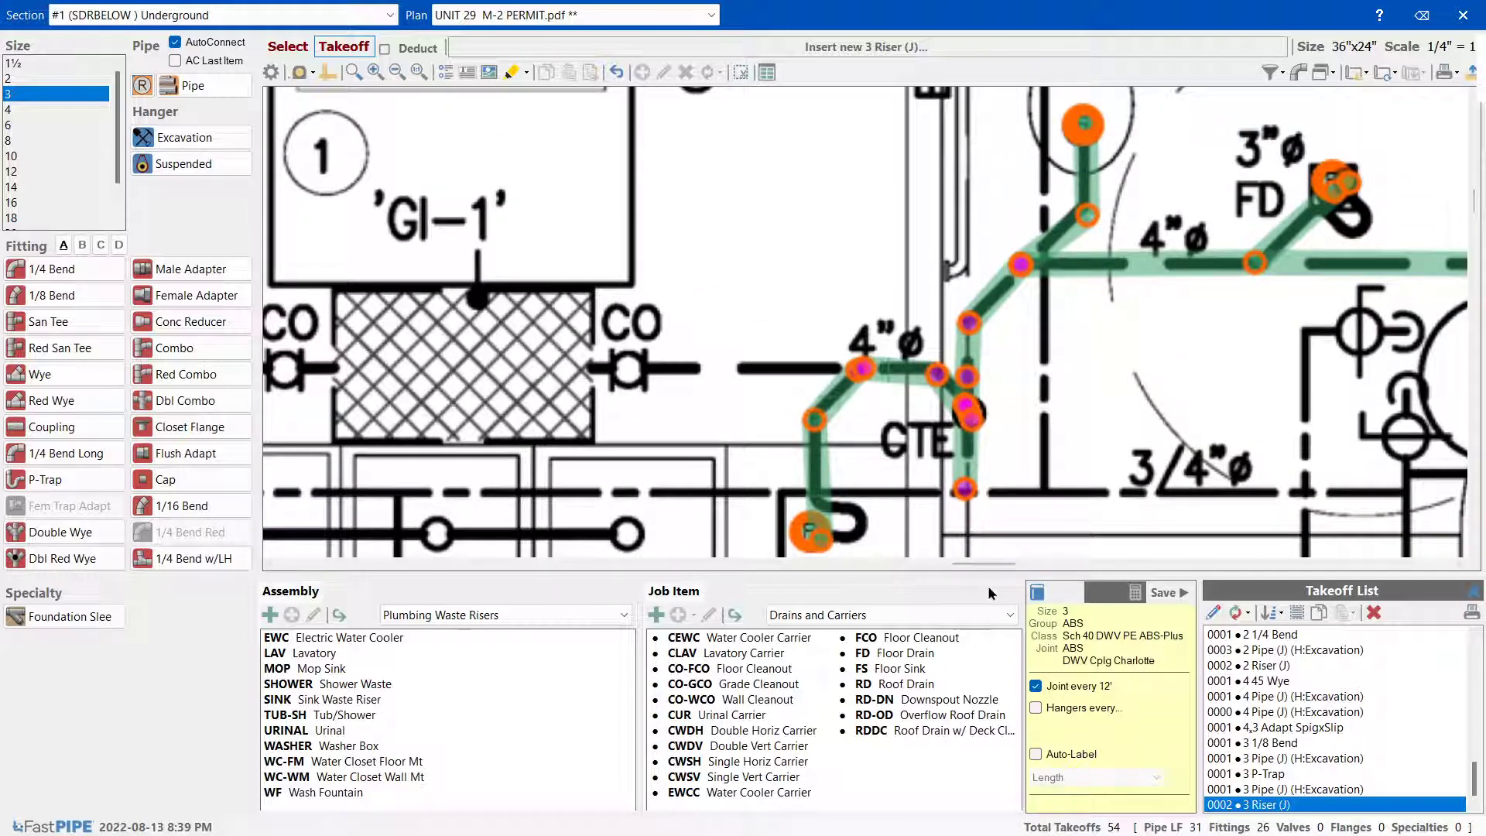
mouse_move(994, 573)
mouse_down()
mouse_move(935, 577)
mouse_move(1005, 580)
mouse_up()
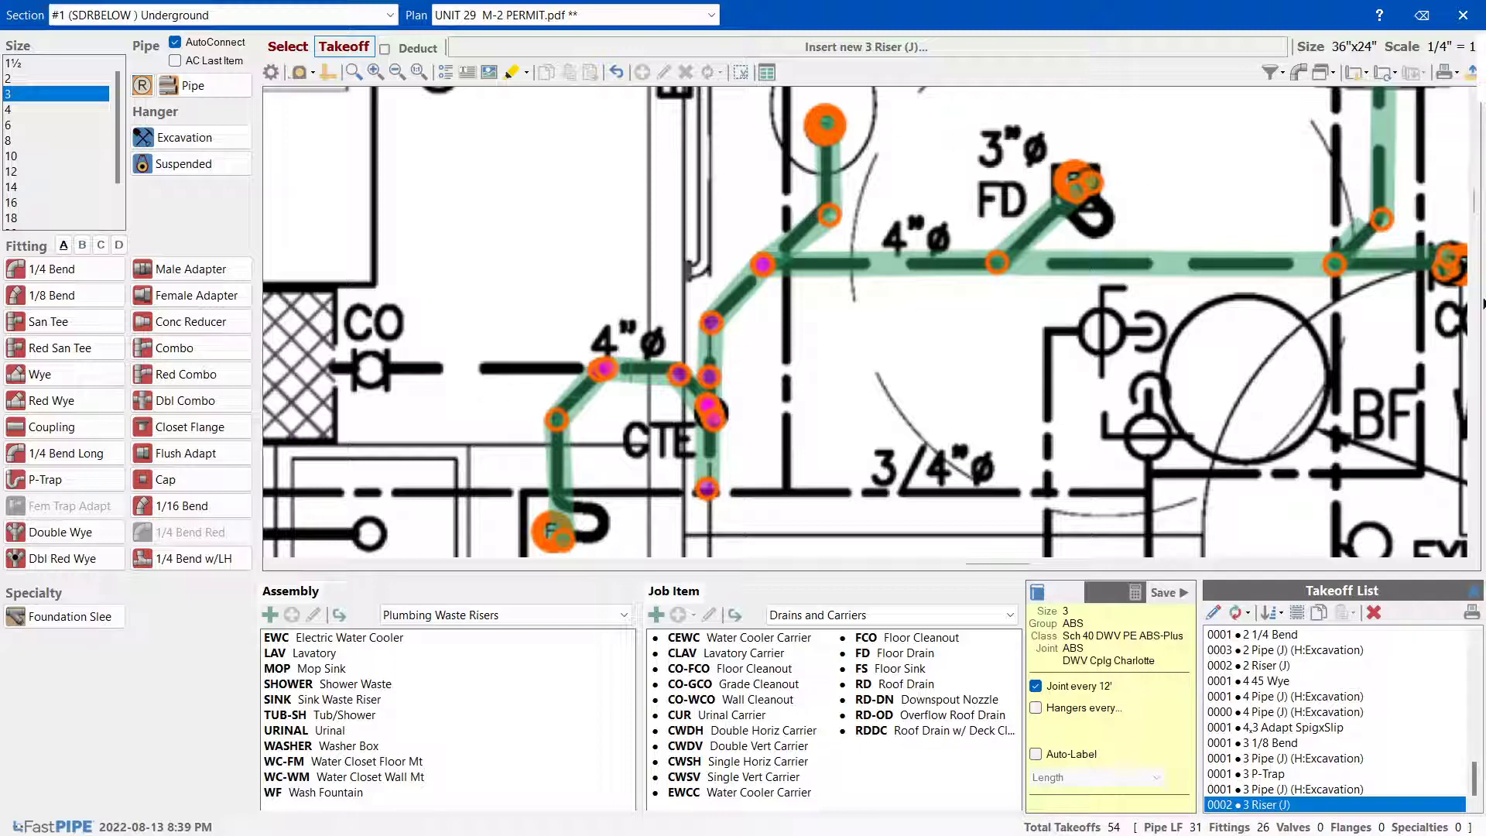
drag(1473, 200, 1476, 187)
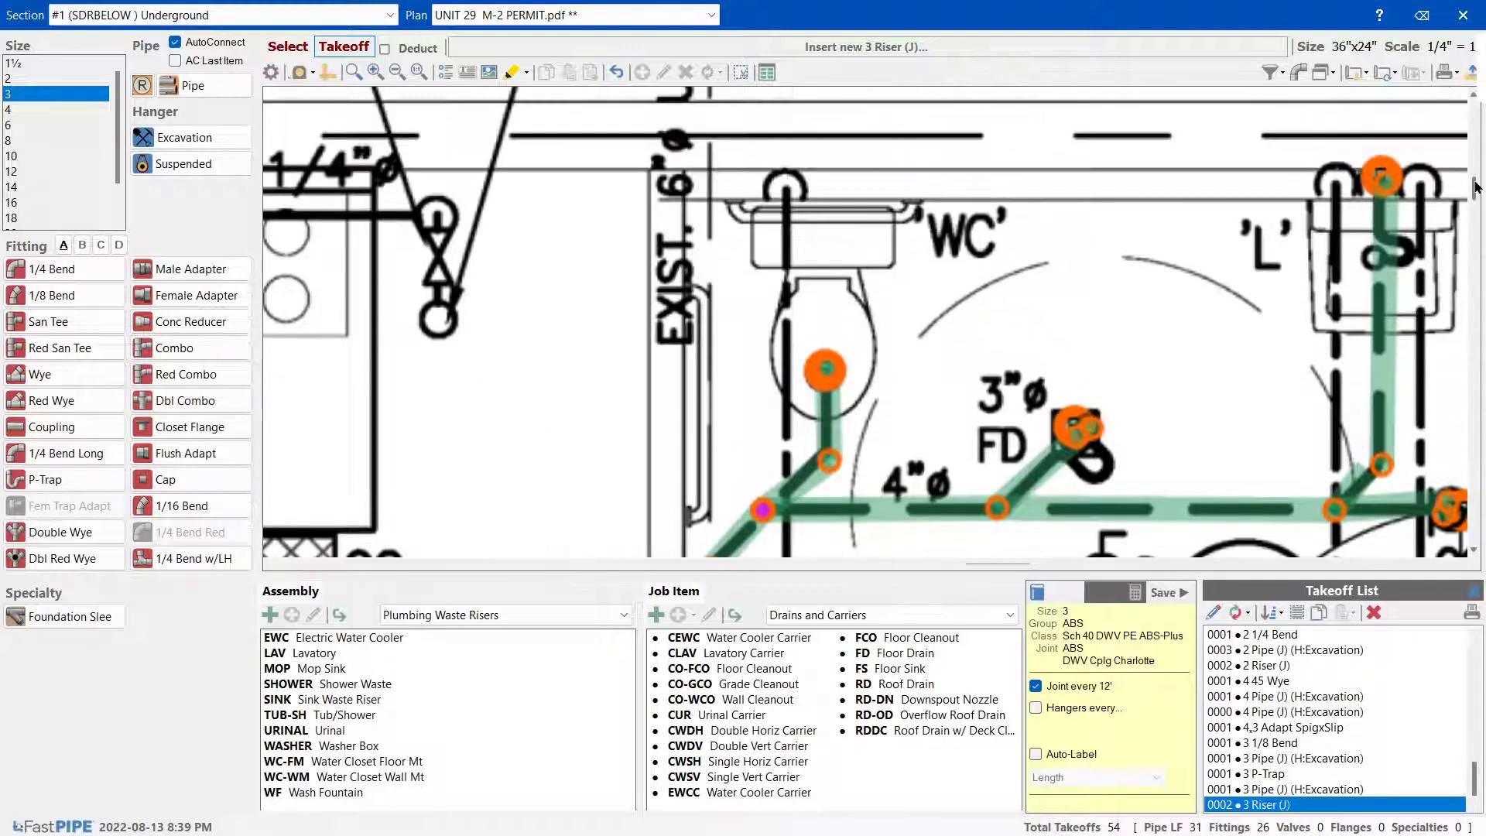
key(Escape)
Examine the size 2 pipe at the lavatory and the untaken sanitary runs around the kitchen, hand and mop sinks
click(1384, 283)
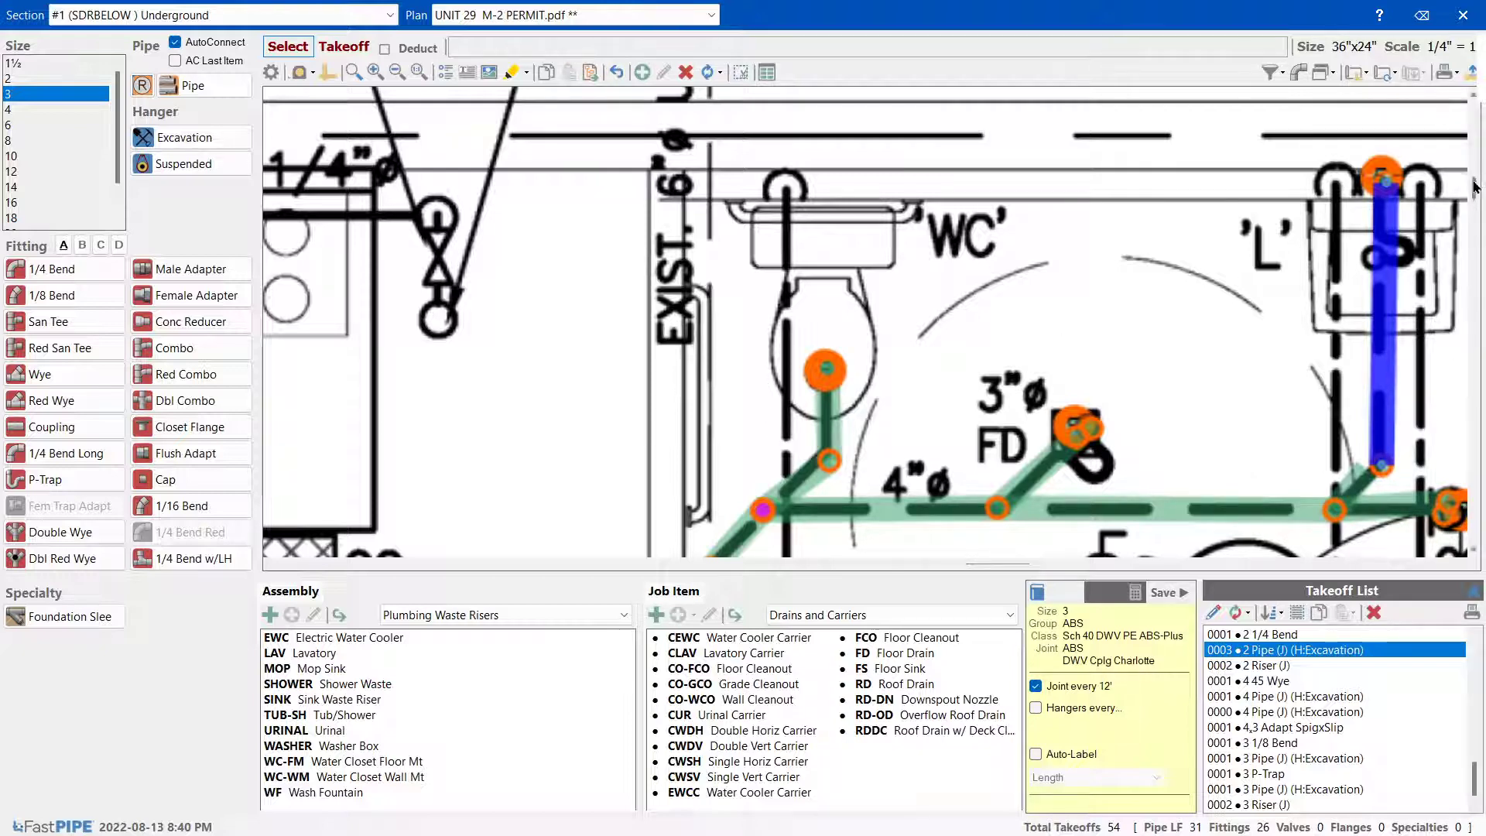
scroll(977, 211, down, 5)
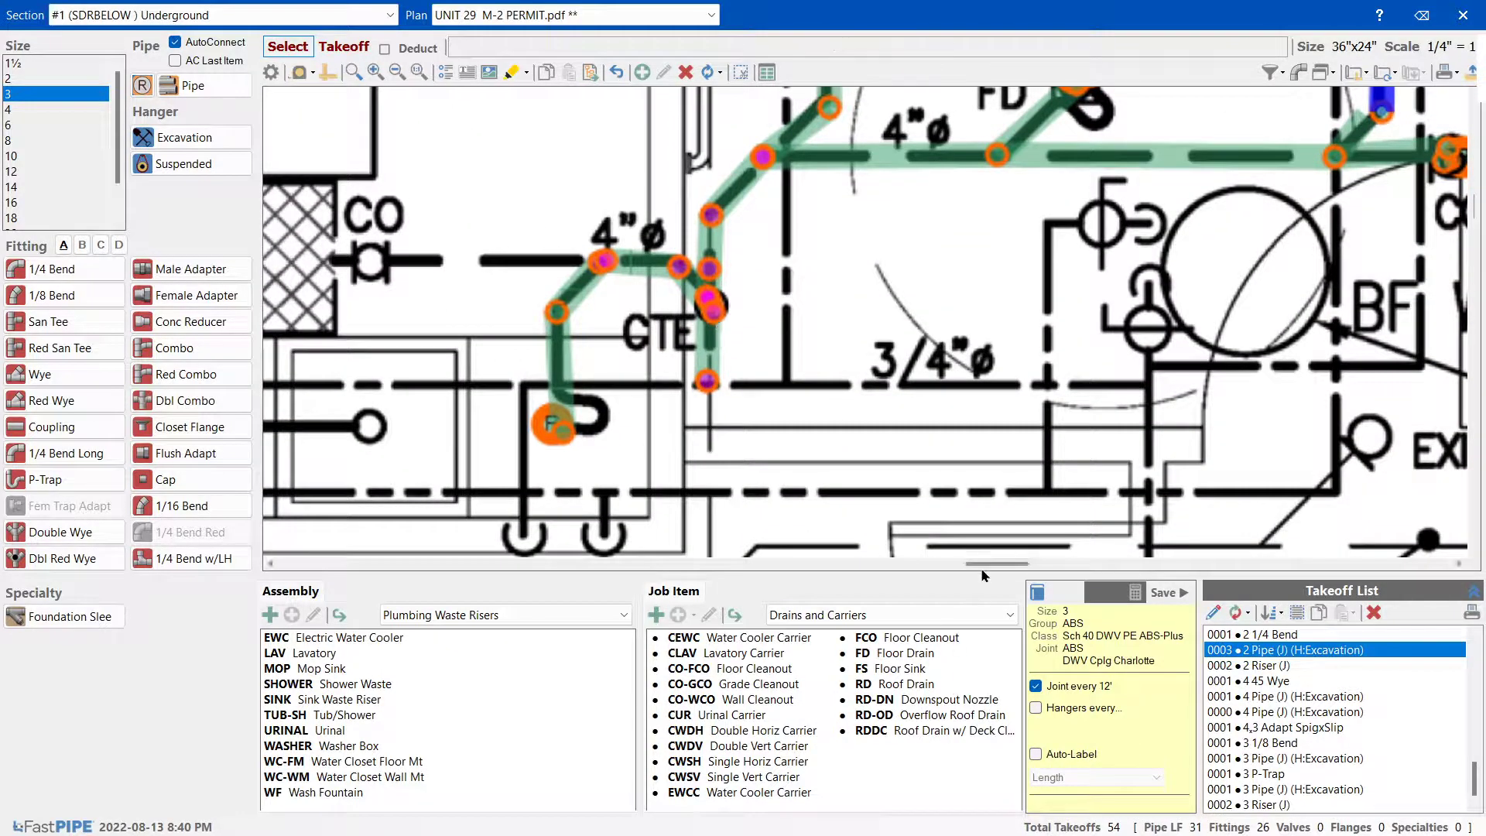
drag(983, 566, 960, 570)
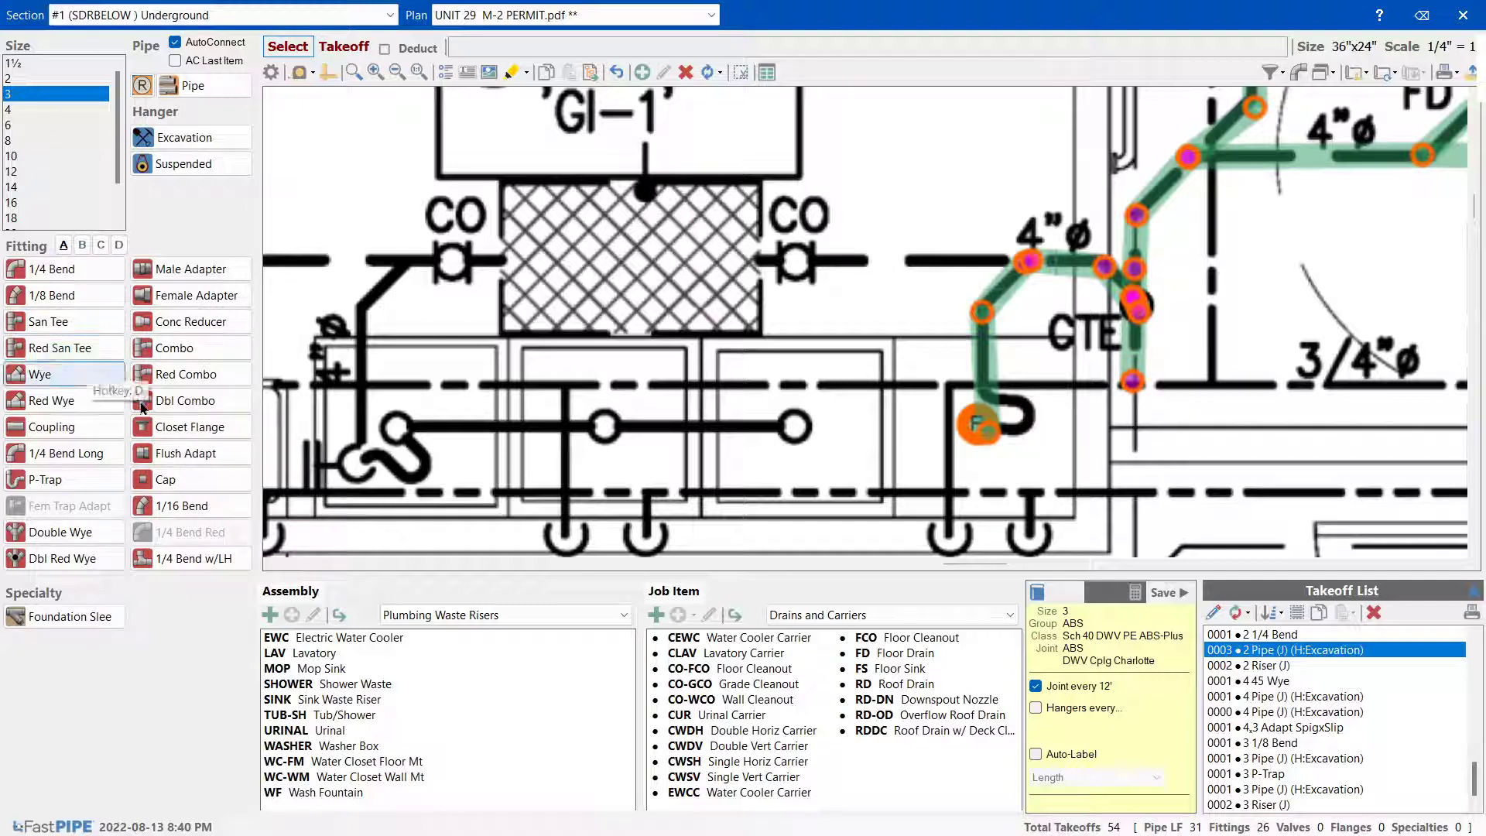
scroll(884, 497, down, 4)
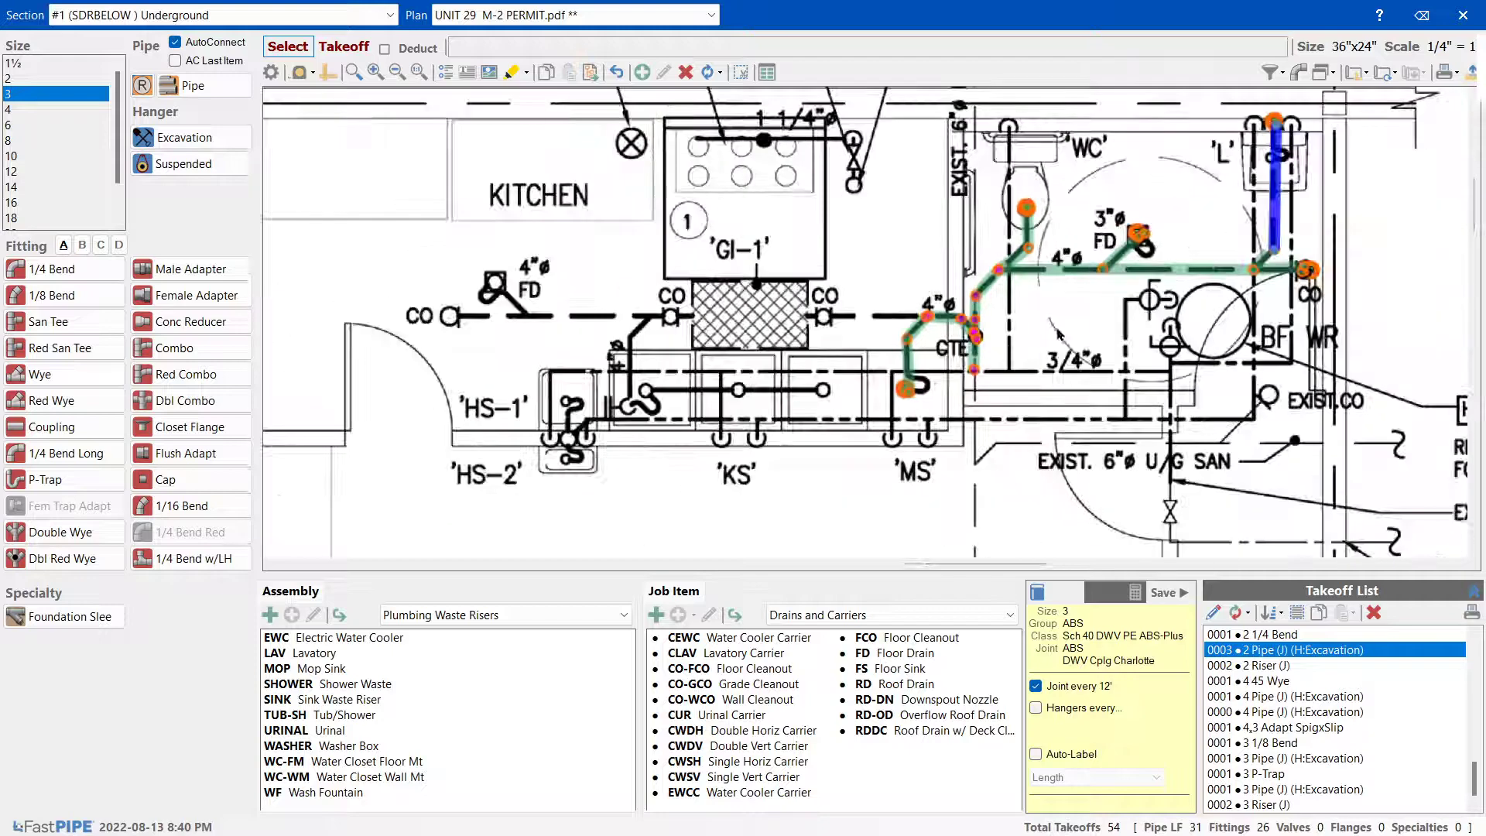
mouse_move(1474, 214)
mouse_down()
mouse_move(1476, 254)
mouse_move(1479, 199)
mouse_move(1477, 215)
mouse_up()
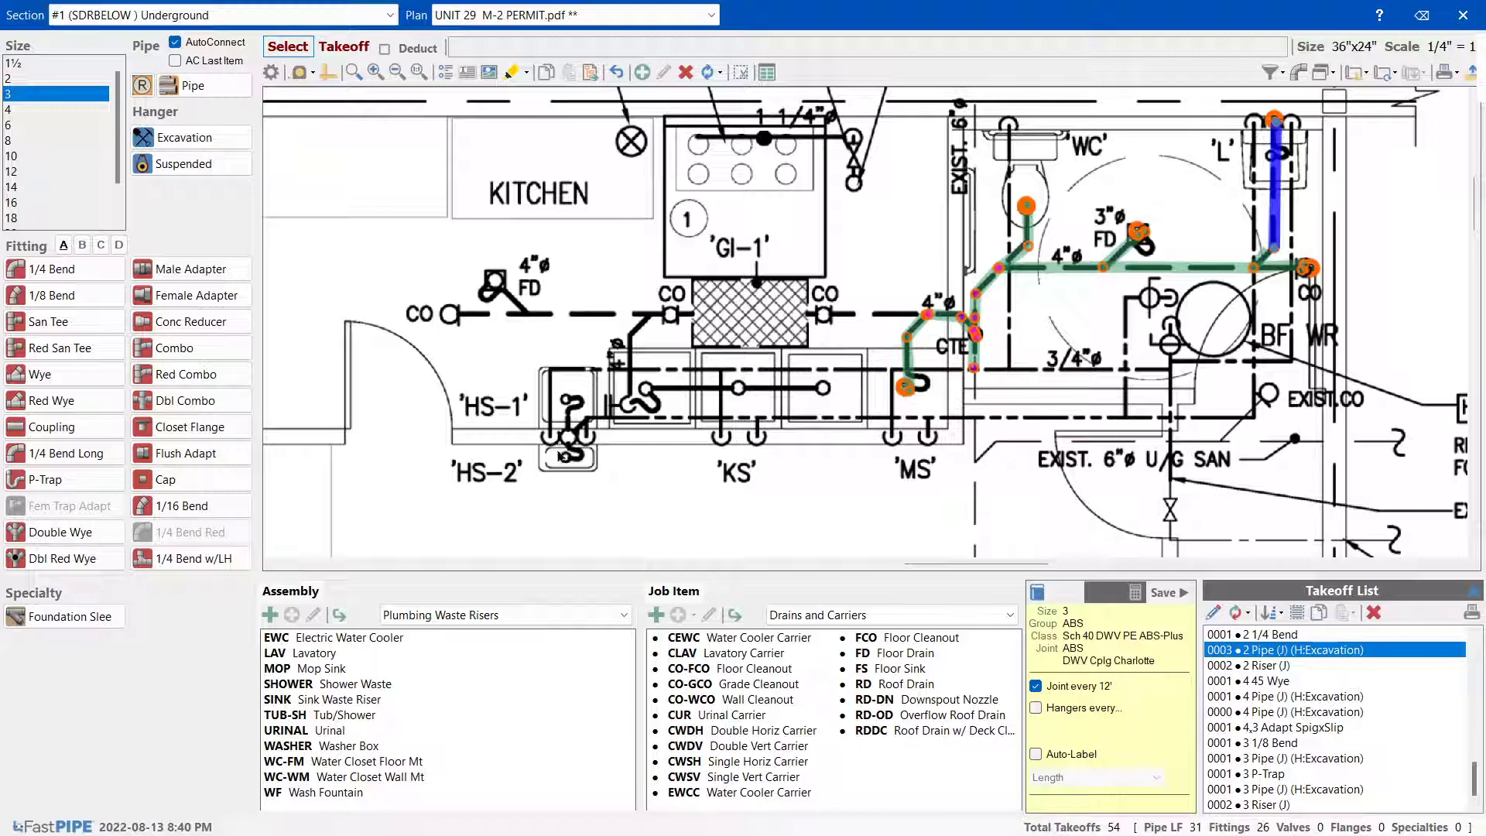
scroll(563, 456, up, 4)
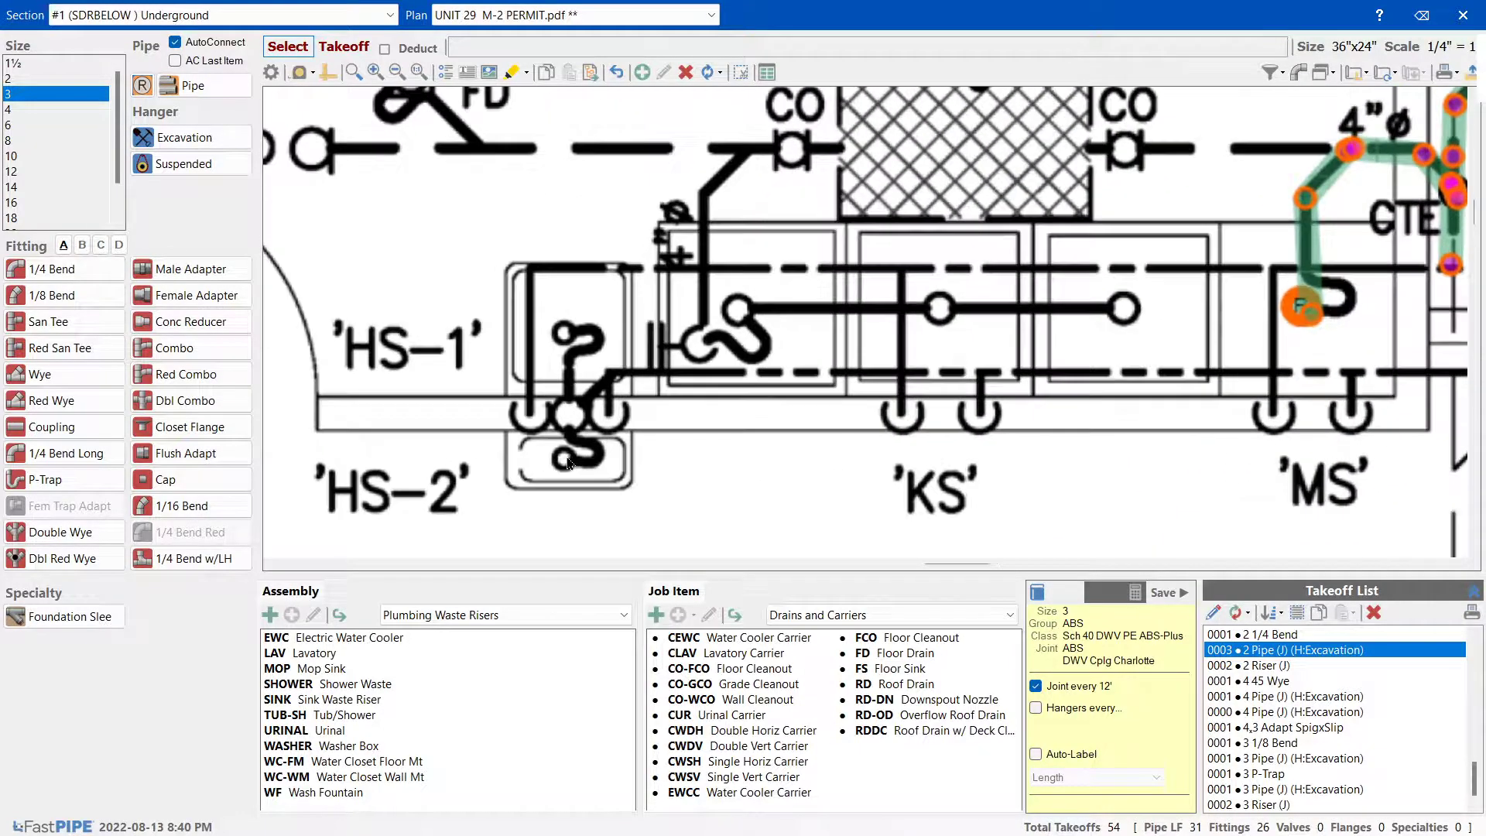
scroll(567, 463, up, 1)
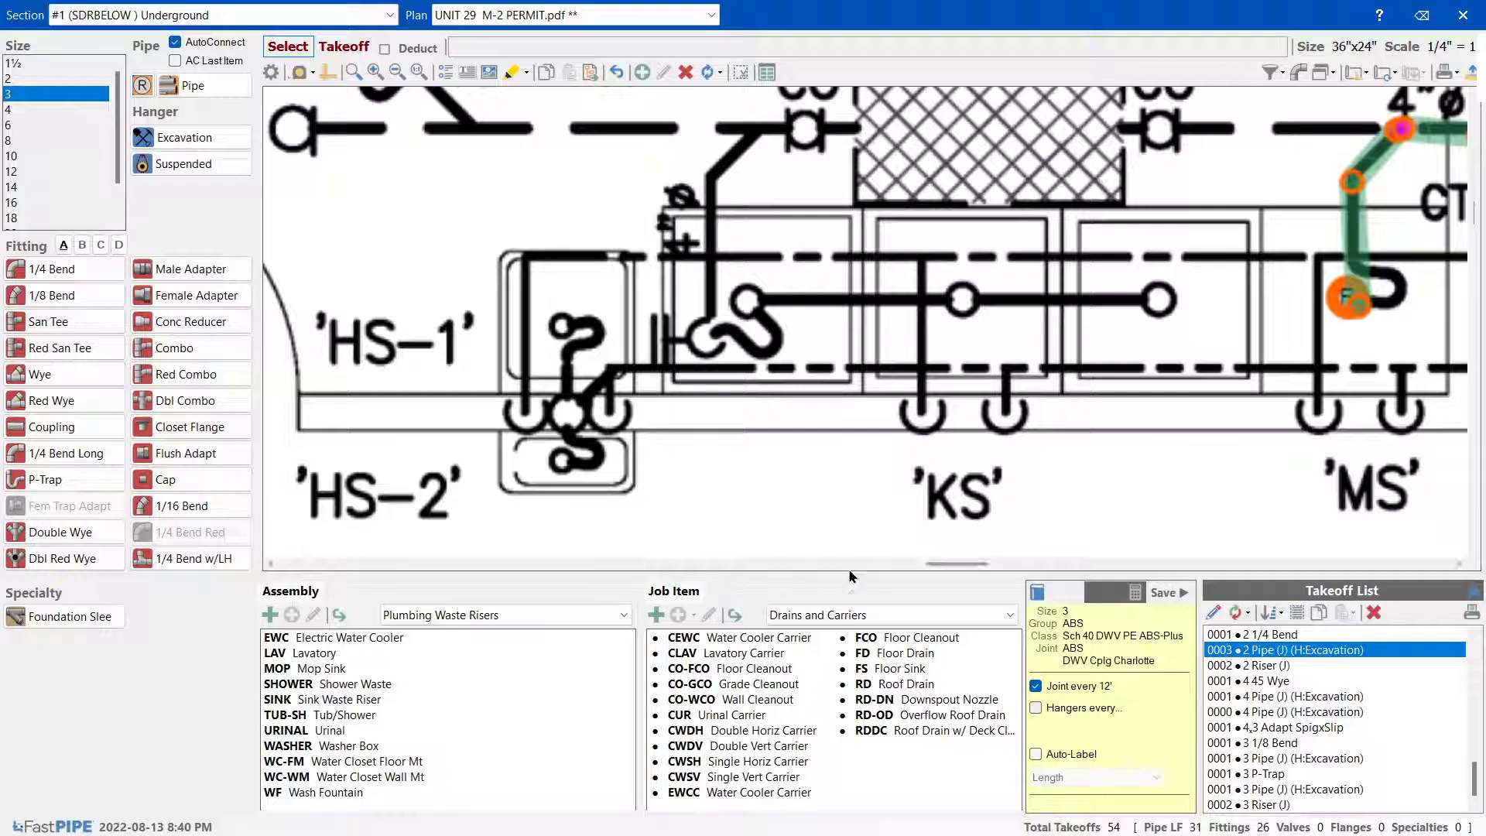
mouse_move(940, 565)
mouse_down()
mouse_move(987, 565)
mouse_move(937, 574)
mouse_move(948, 574)
mouse_up()
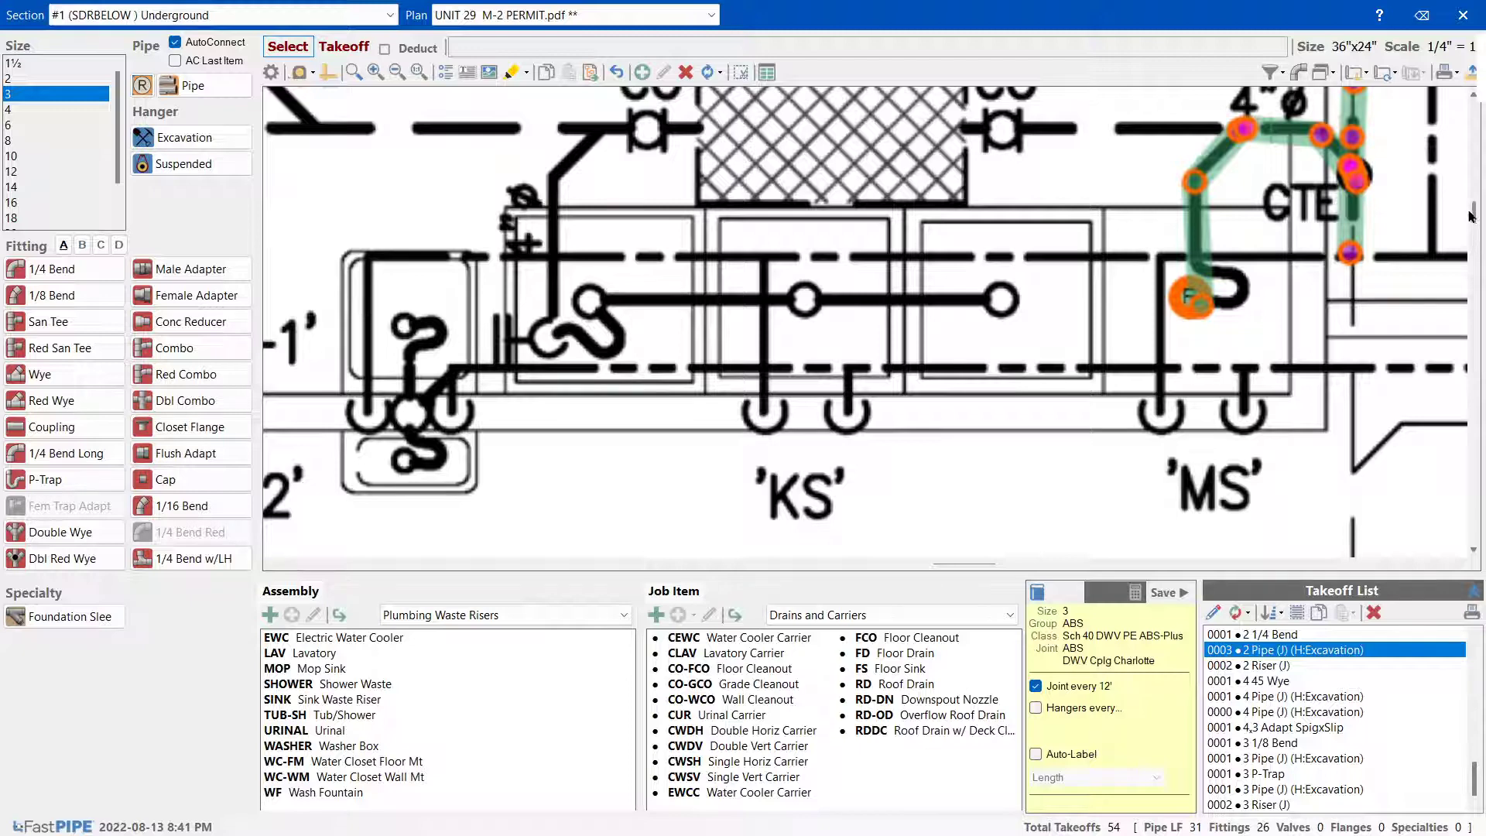
drag(1474, 219, 1474, 211)
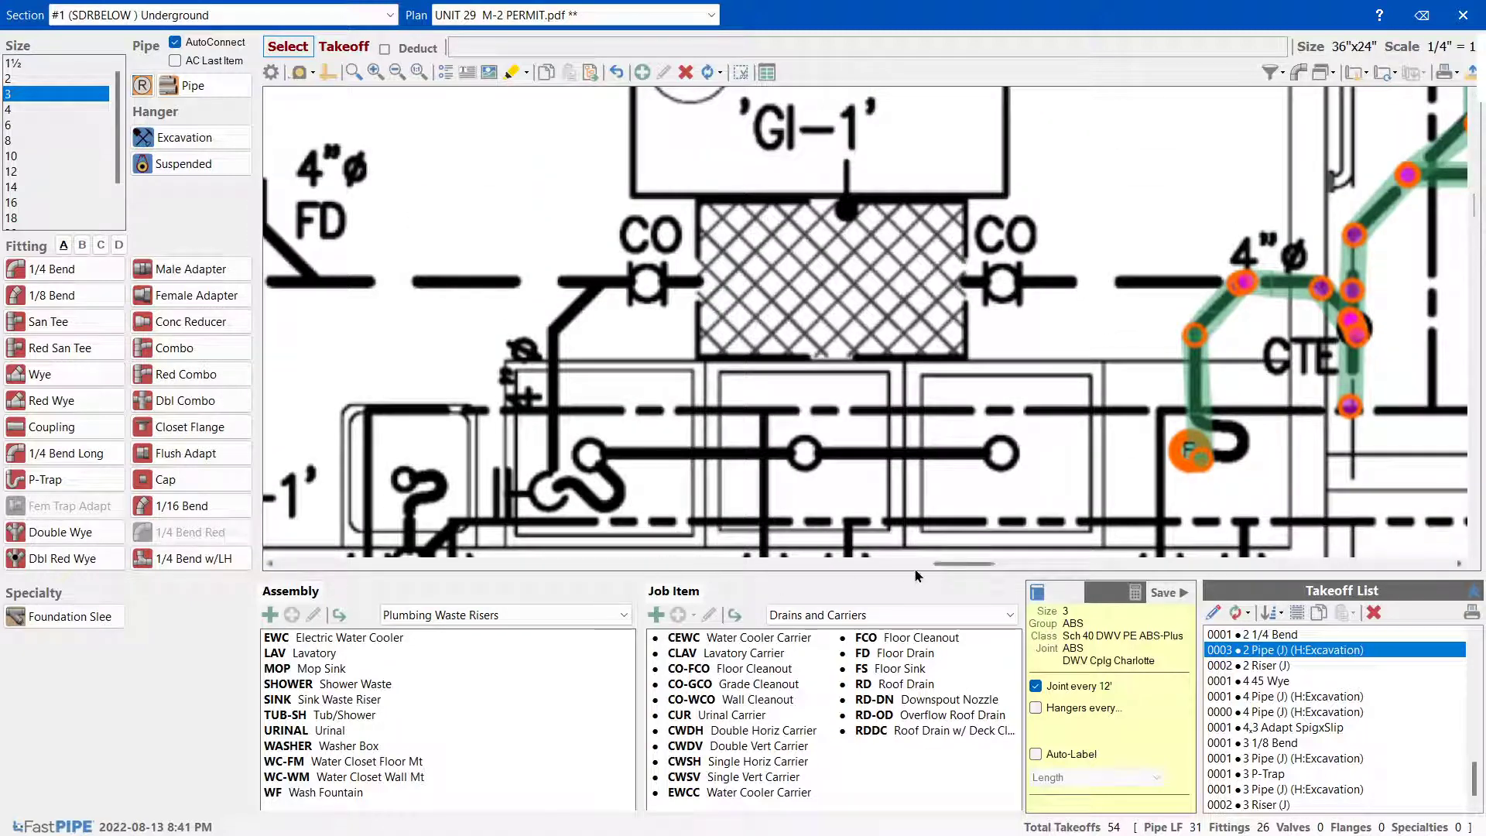
drag(942, 569, 972, 570)
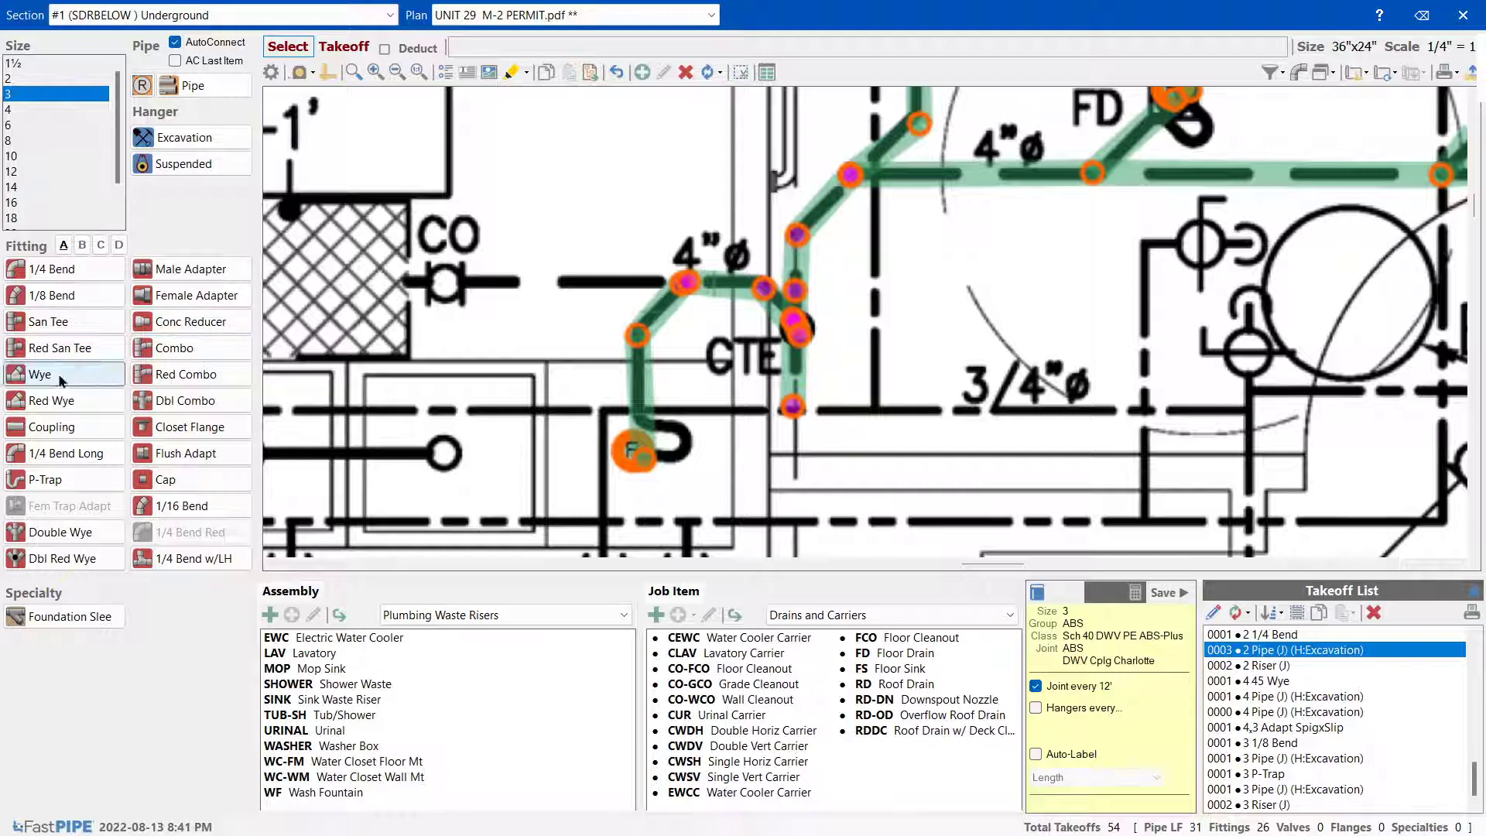
Insert a 3,1½ Red San Tee in the mop sink pipe just below its 1/8 Bend
click(61, 350)
click(23, 297)
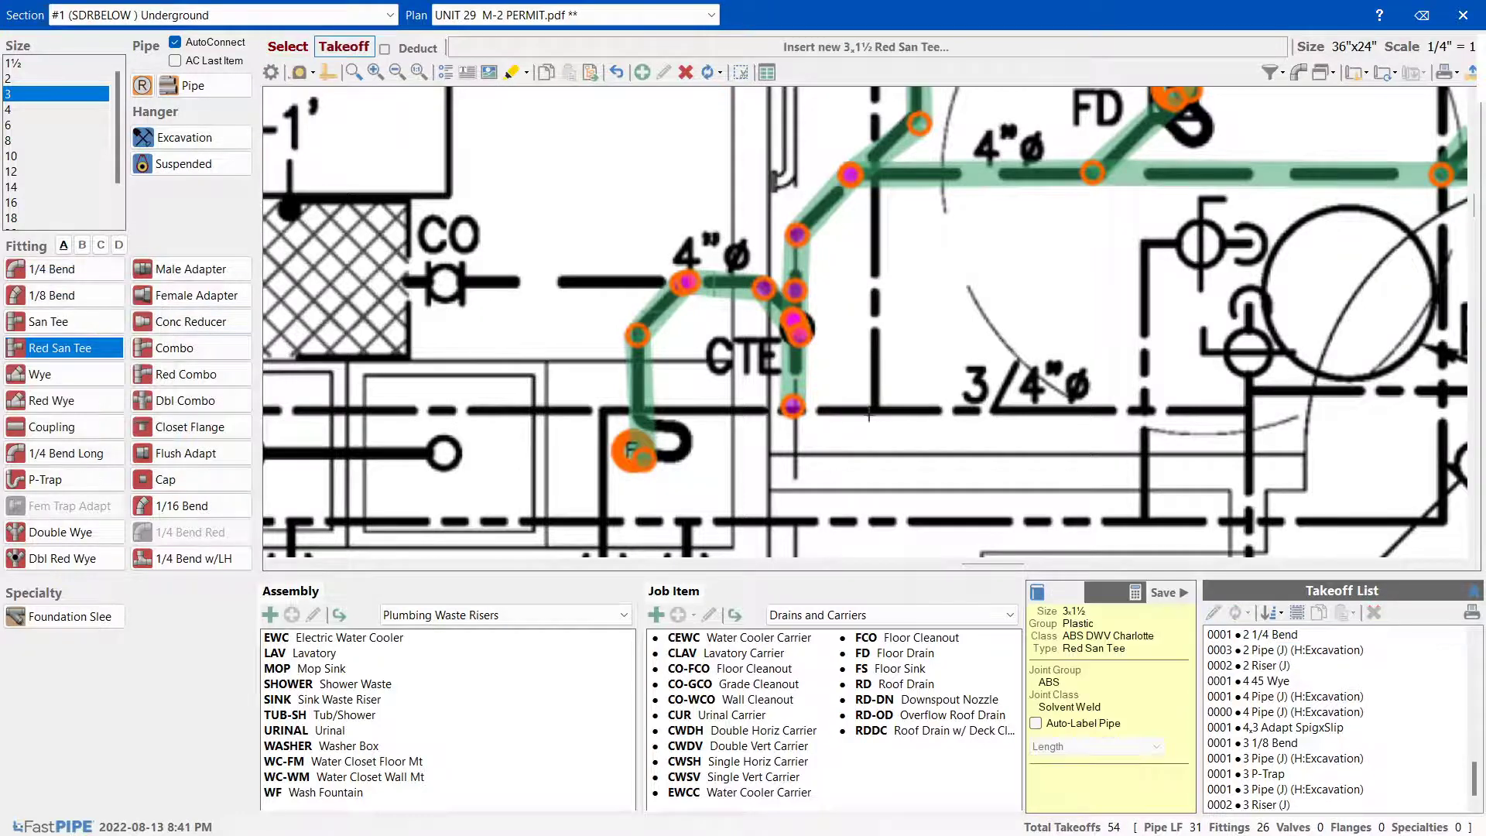
click(635, 358)
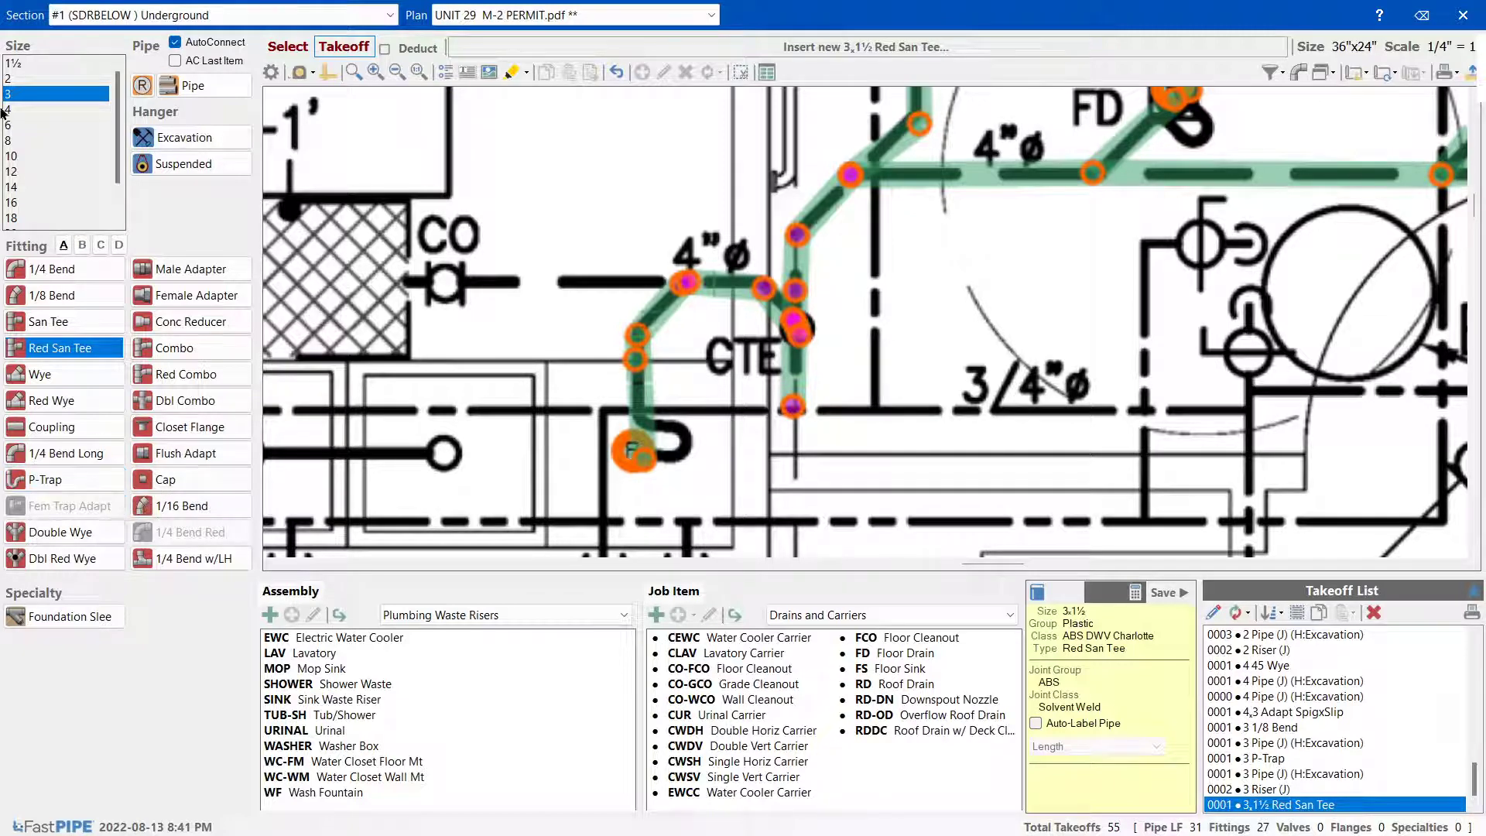
Place a 1½ Street 1/8 Bend on the new reducing san tee in the mop sink pipe
click(31, 78)
click(31, 63)
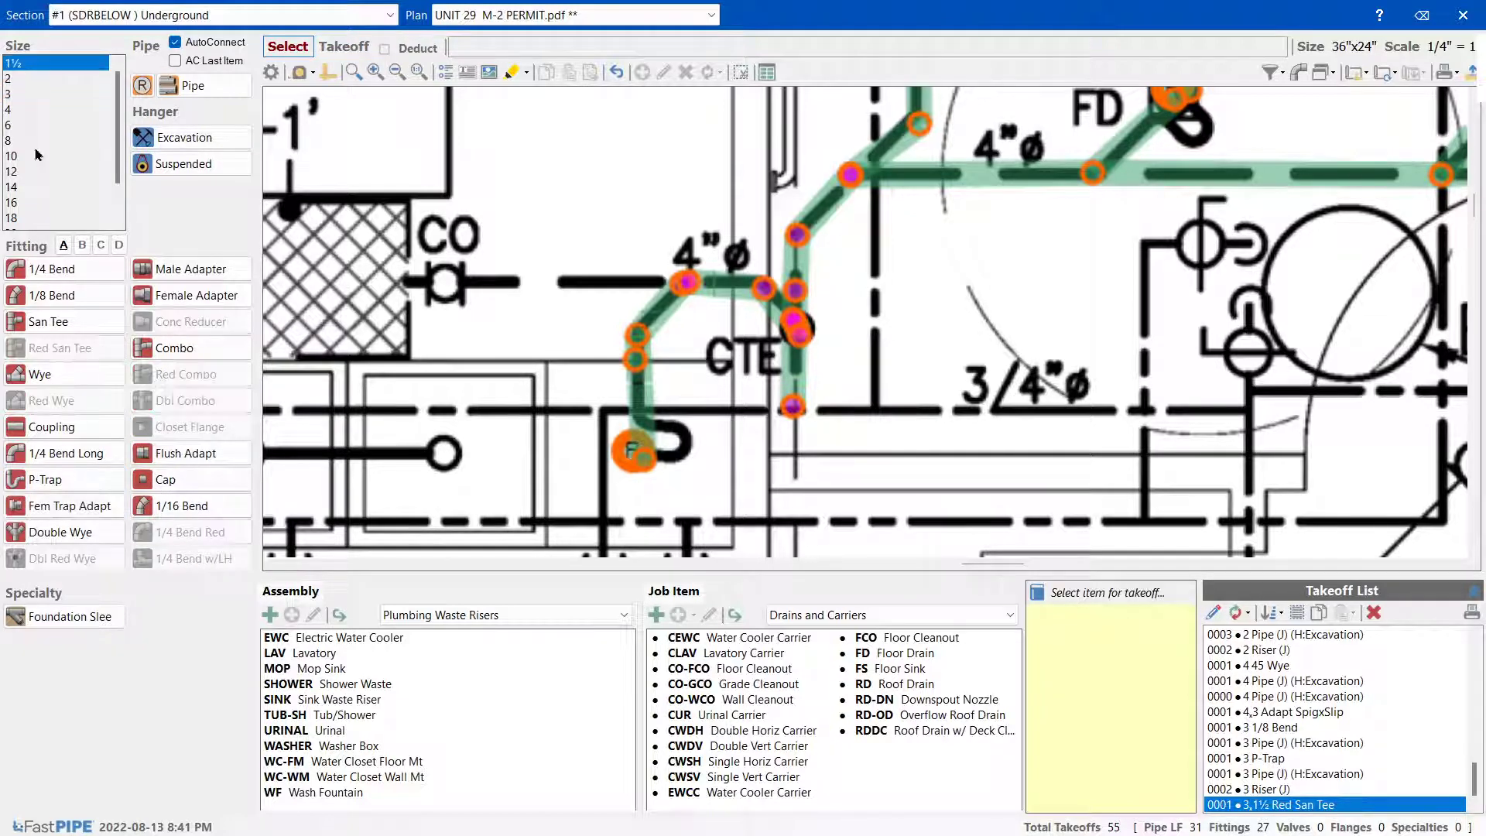
click(101, 244)
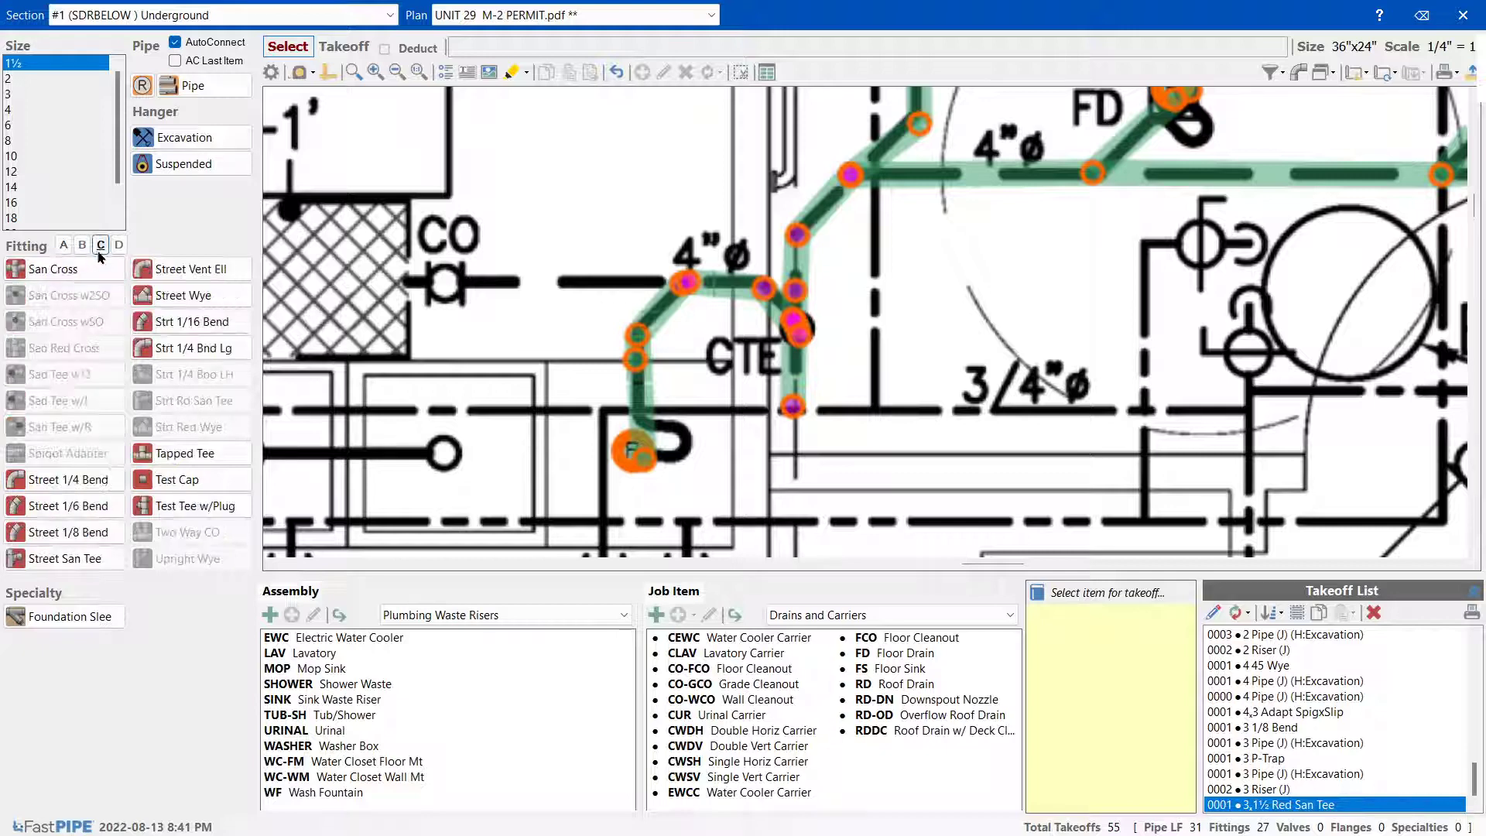
click(68, 531)
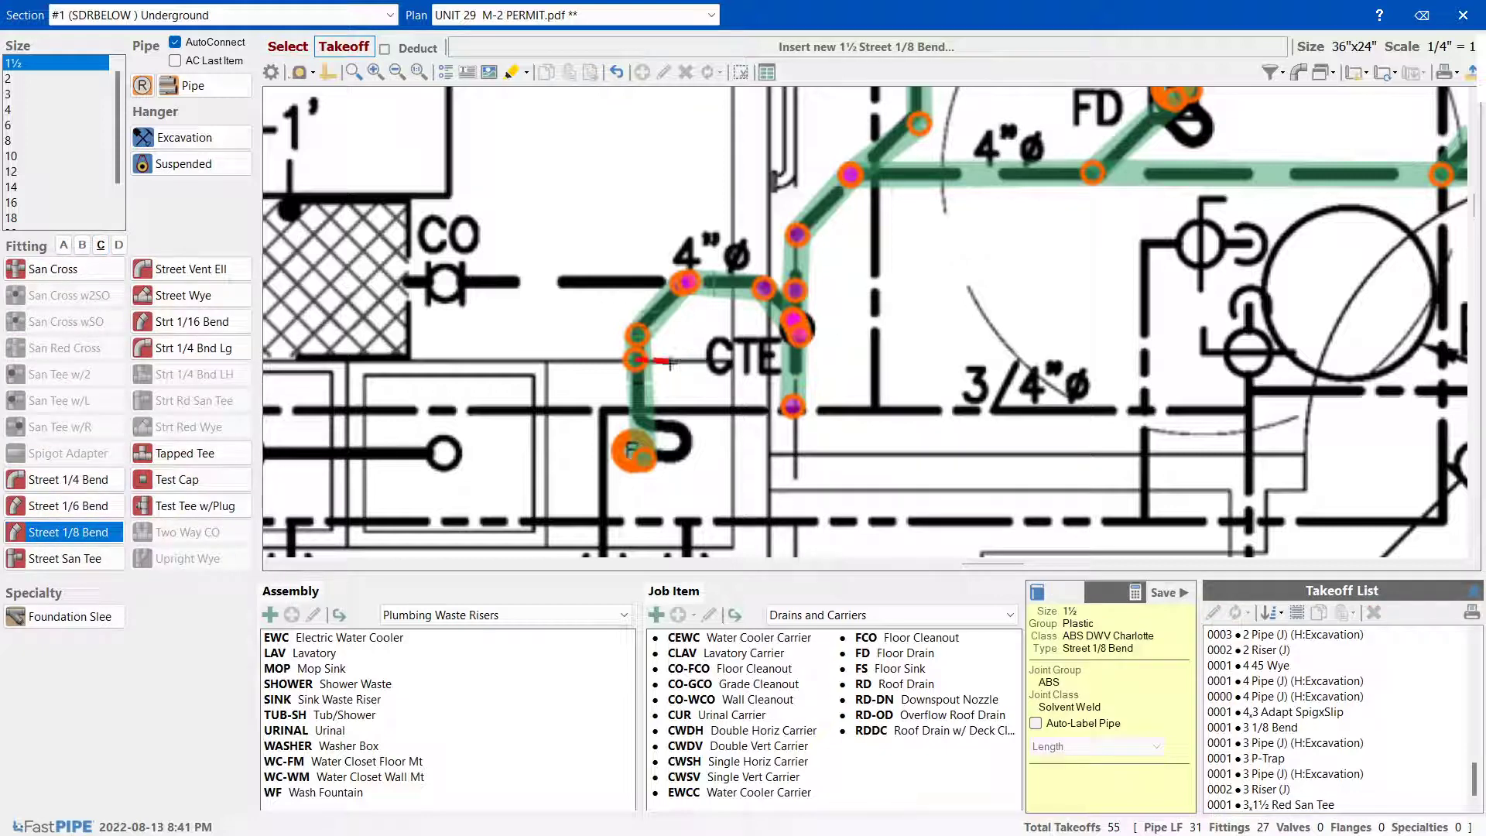
click(637, 361)
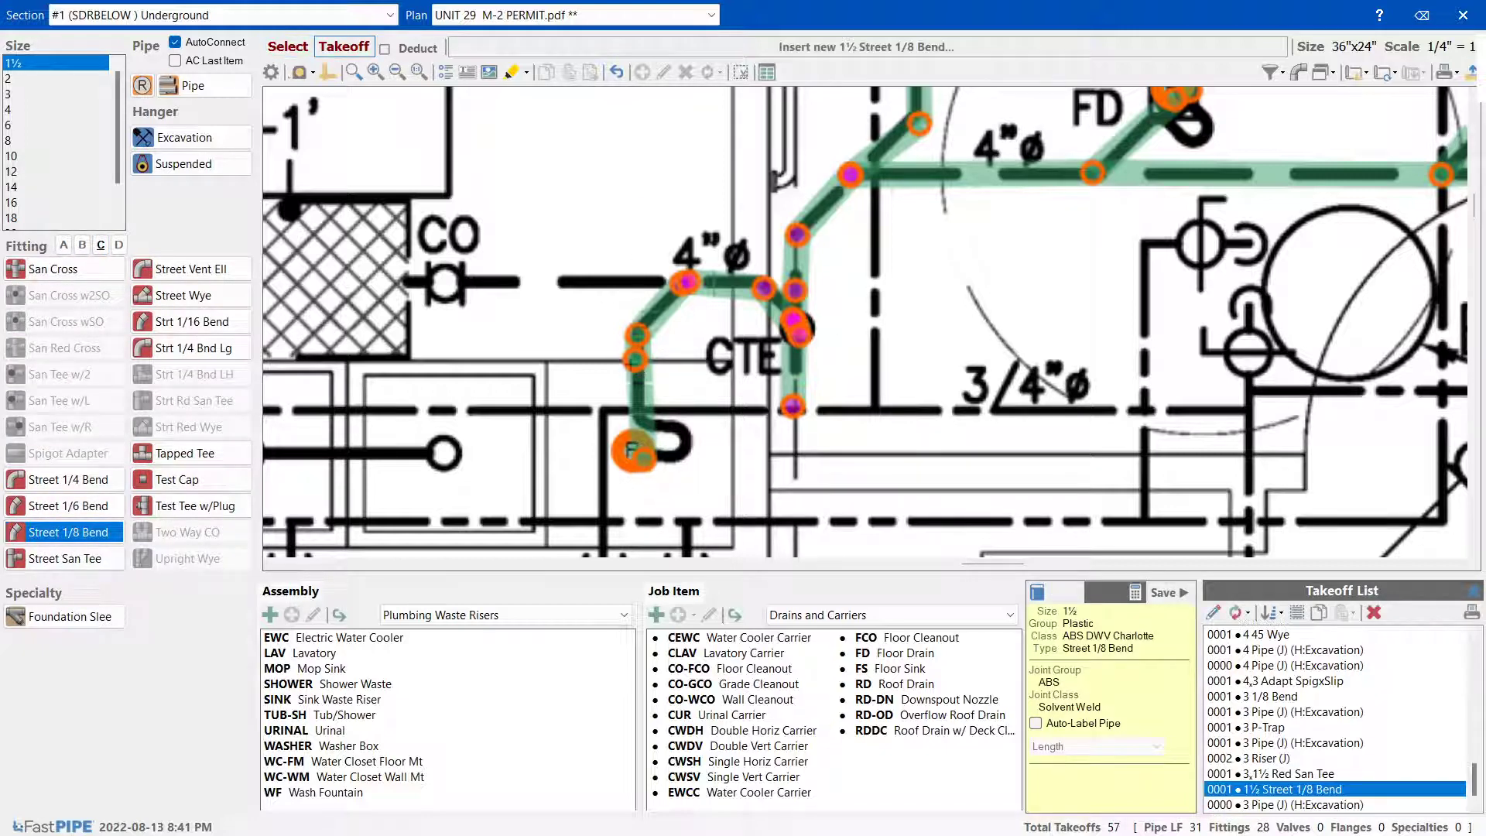
Place a 1½ 1/8 Bend diagonally below the reducing san tee, between the mop sink P-Trap and the CTE pipe
click(141, 85)
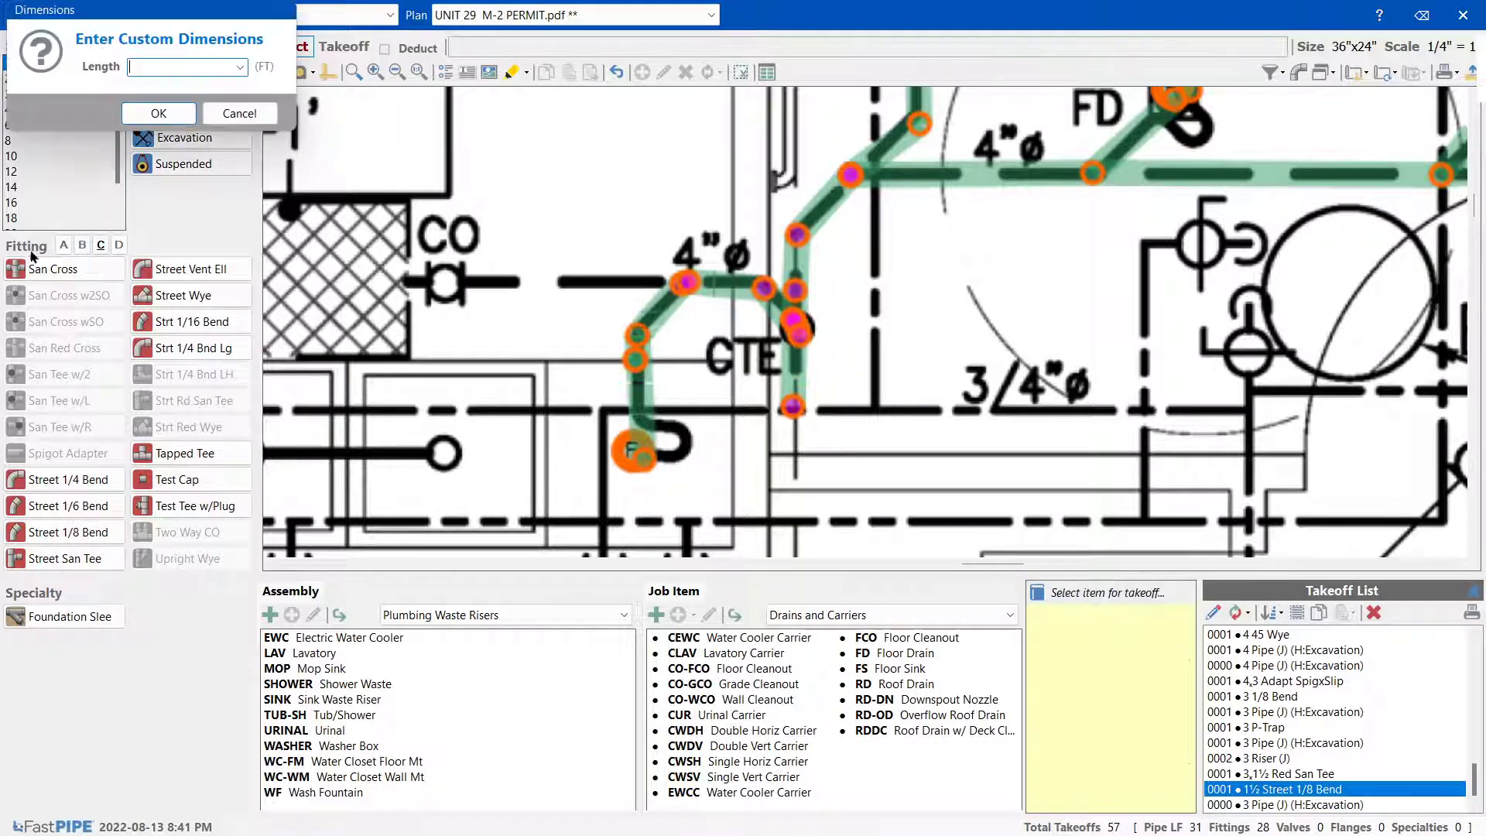
click(239, 113)
click(63, 245)
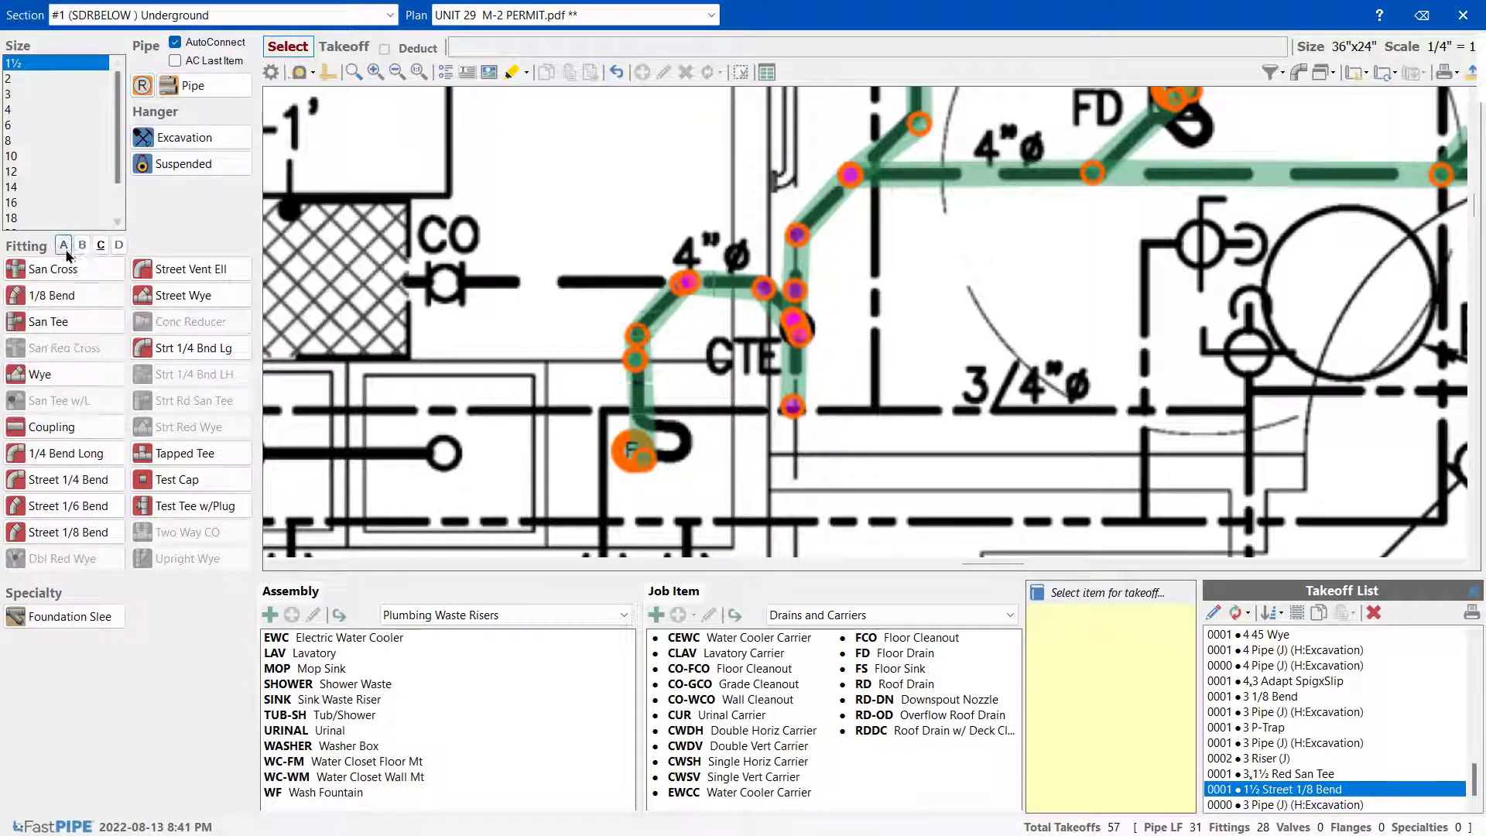
click(20, 298)
click(715, 411)
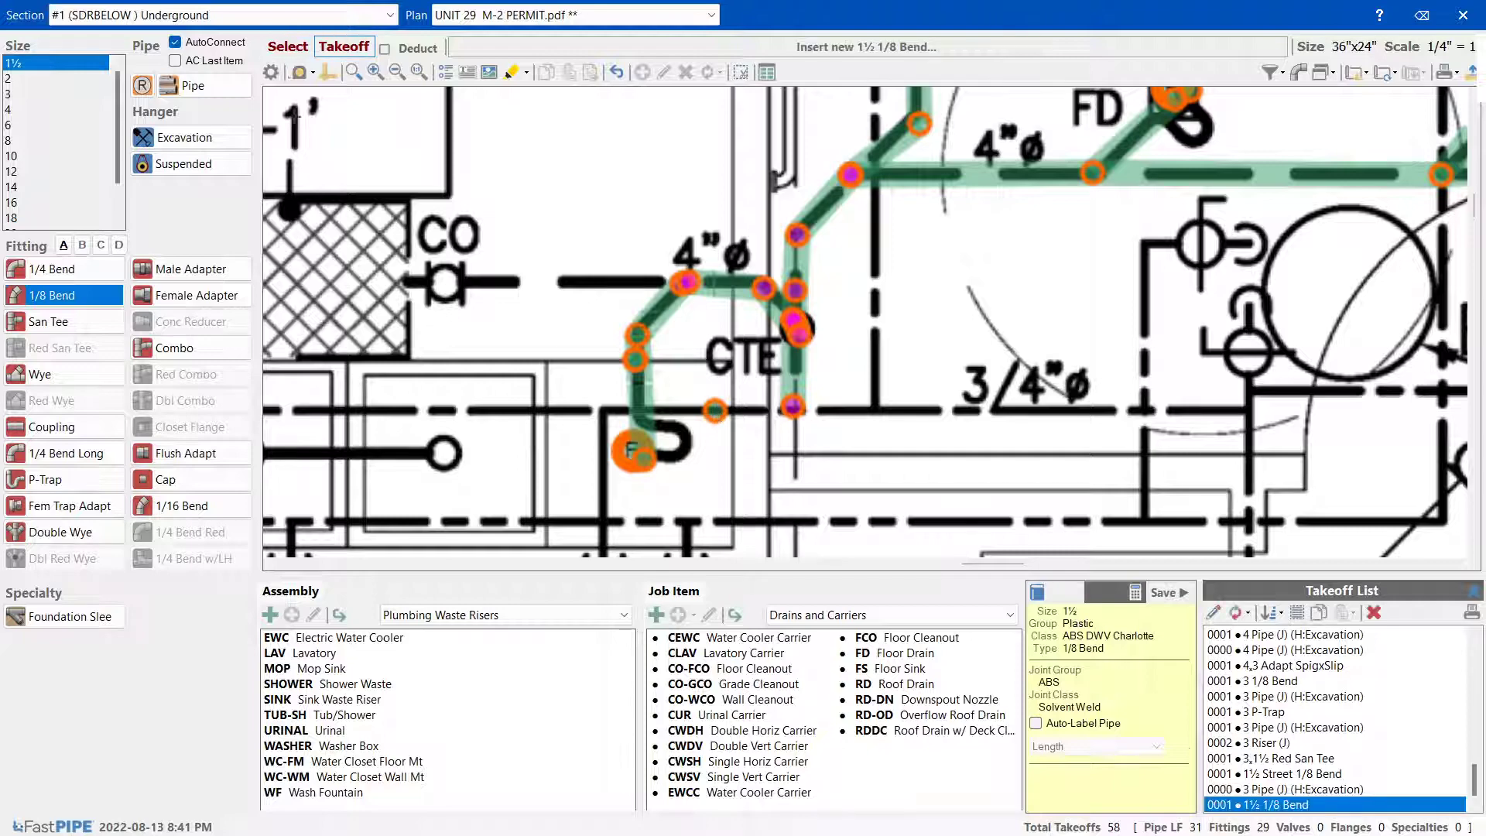
Run 1½ pipe from the tee through the 1/8 Bend to the wall above the 'MS' label and end it with a 1/4 Bend
click(715, 411)
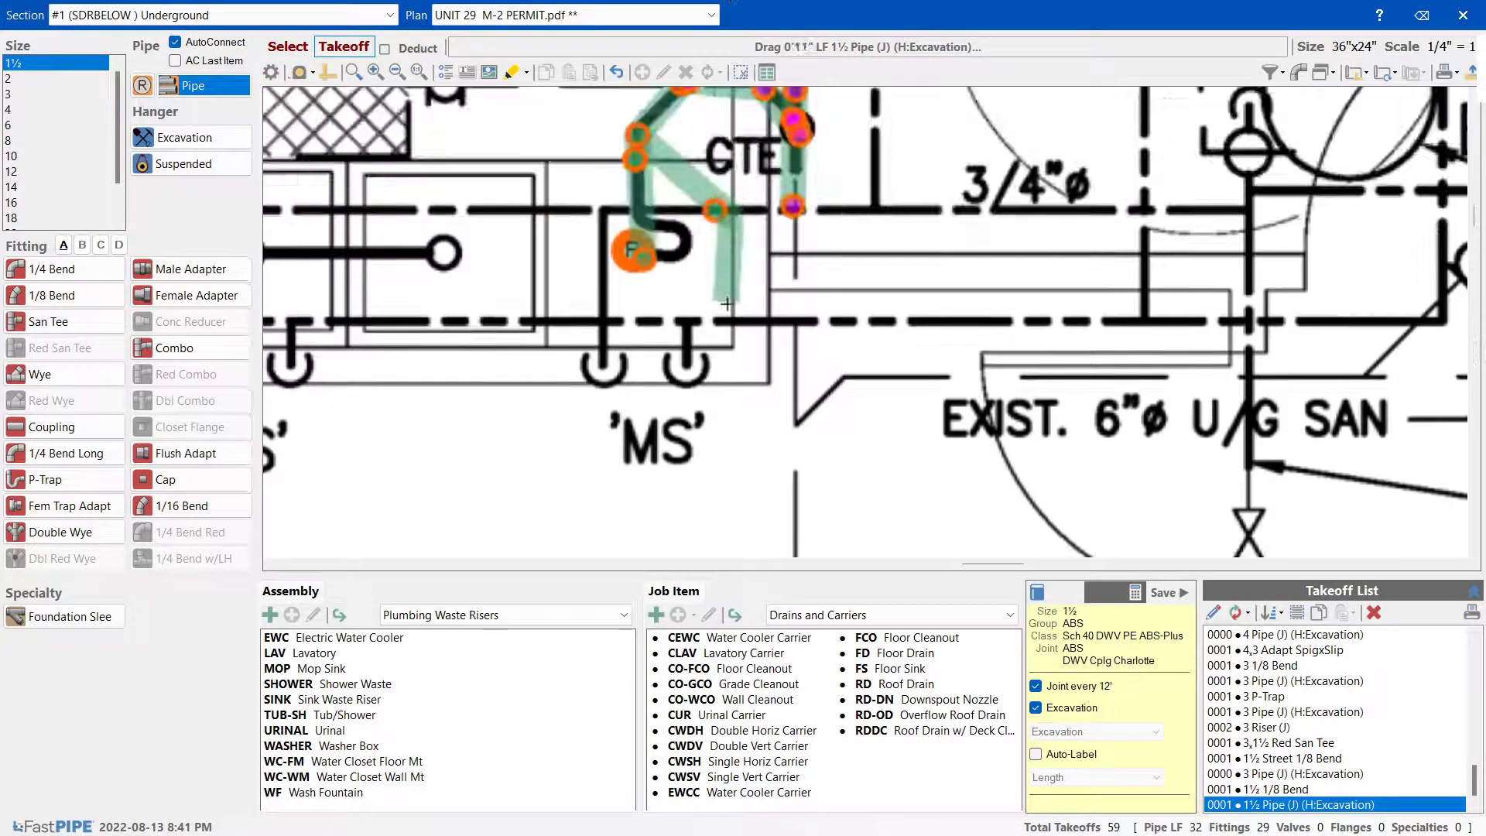
click(728, 380)
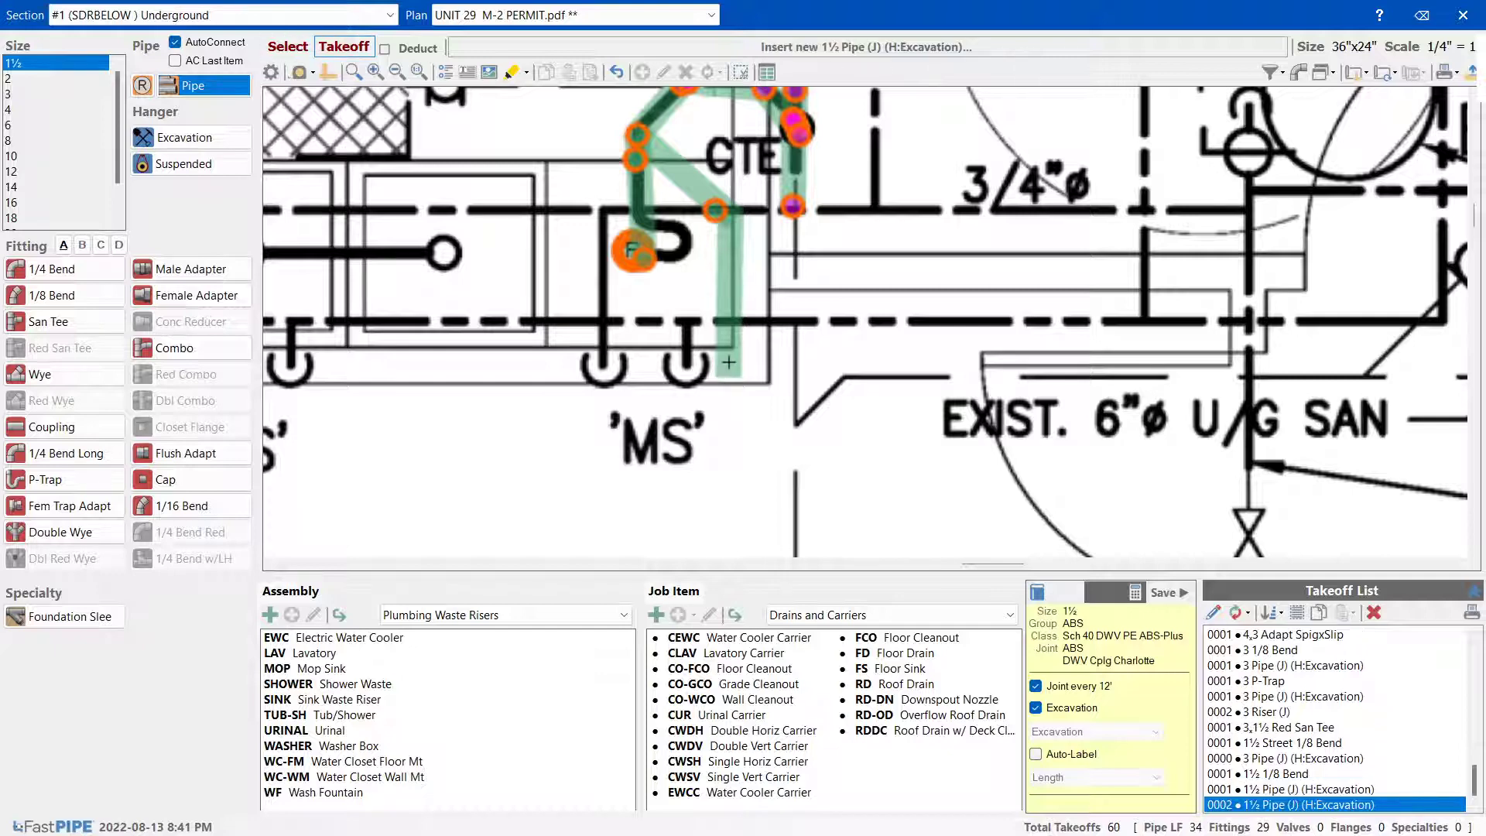
drag(730, 350, 713, 376)
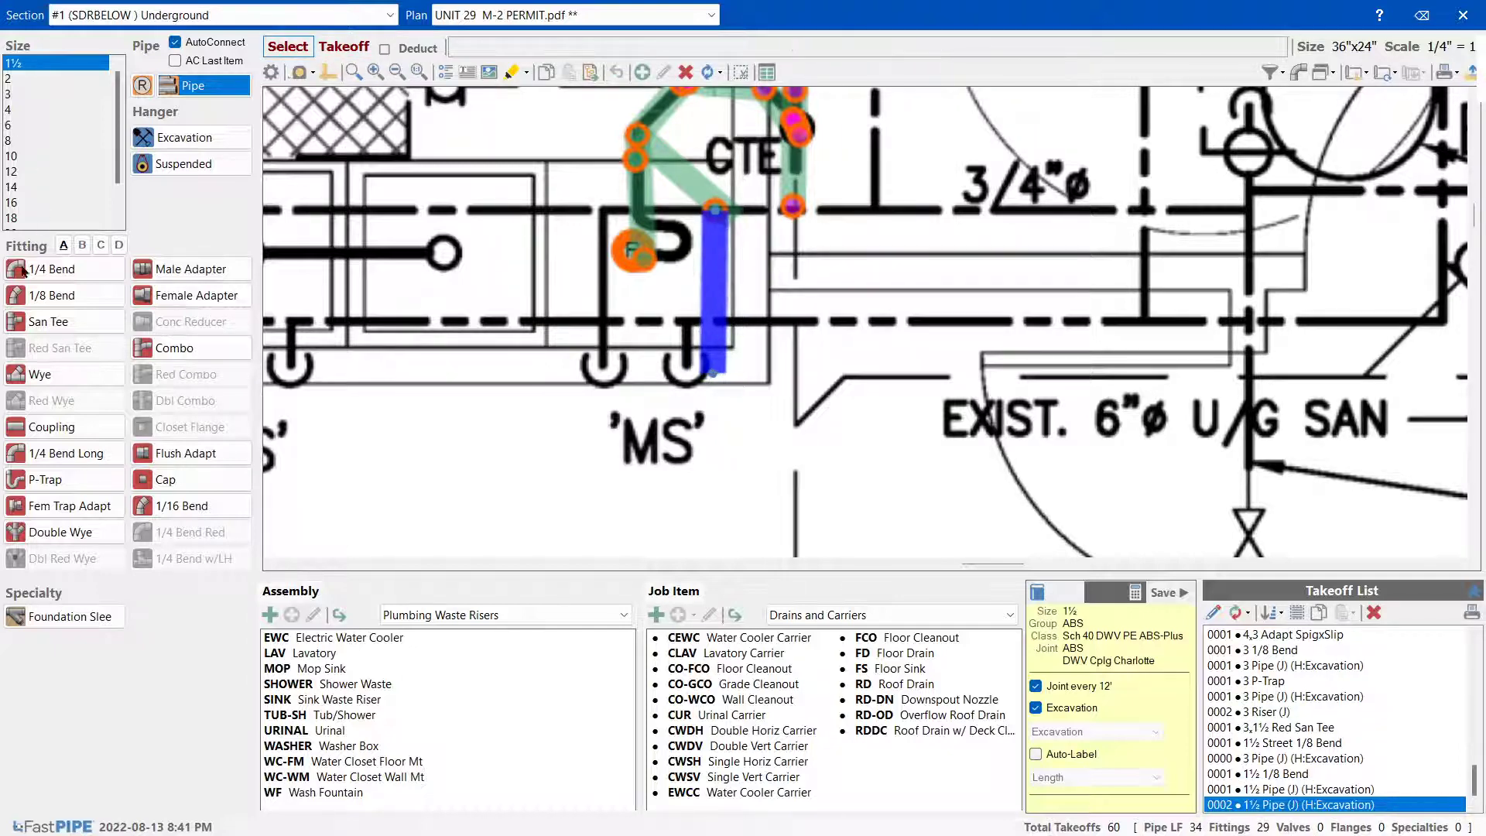
click(25, 271)
click(715, 371)
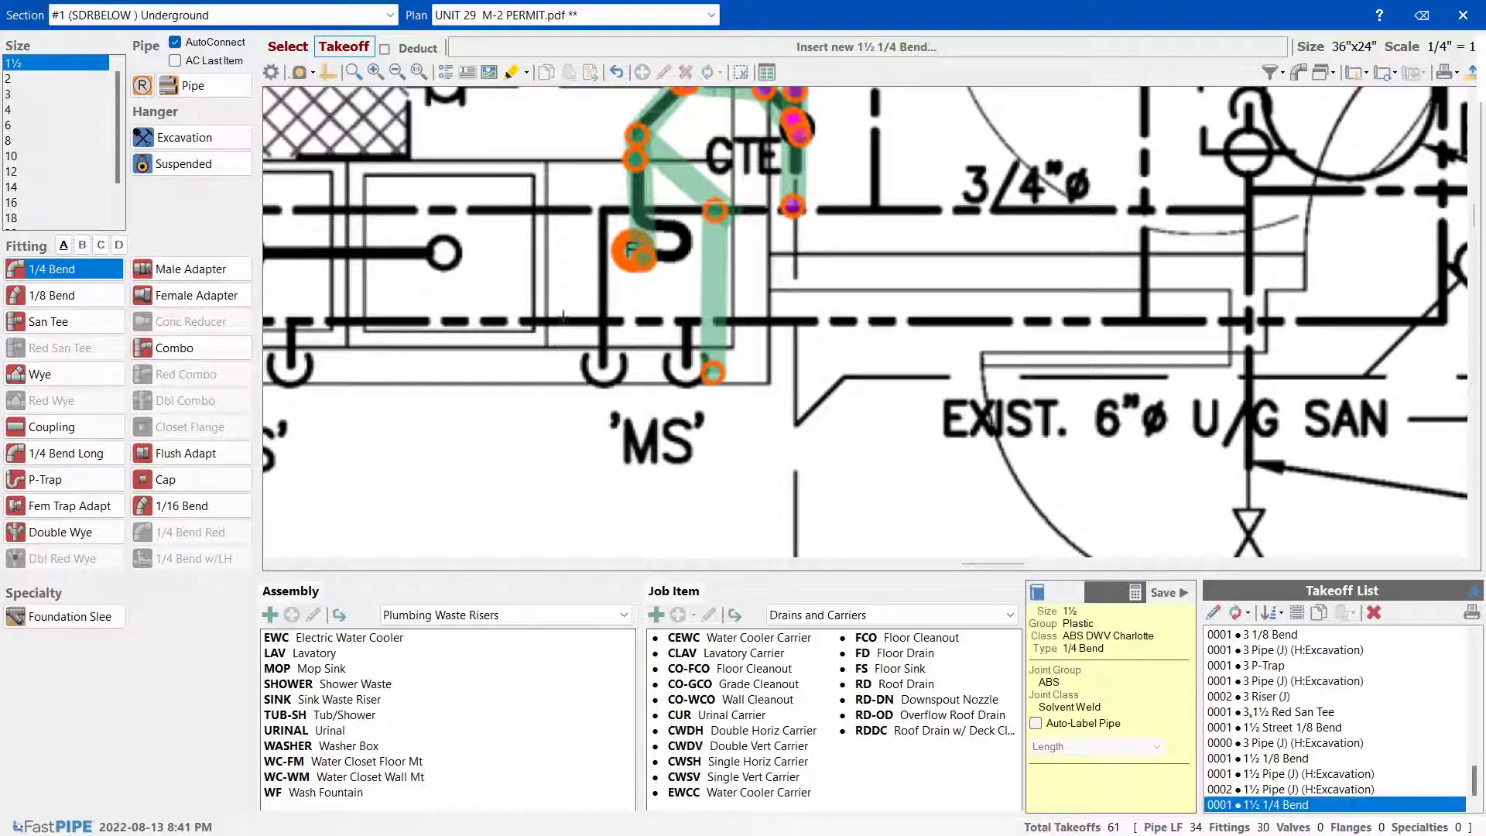
Set the highlighter color to red and its thickness to 8 pt
click(527, 72)
mouse_move(546, 93)
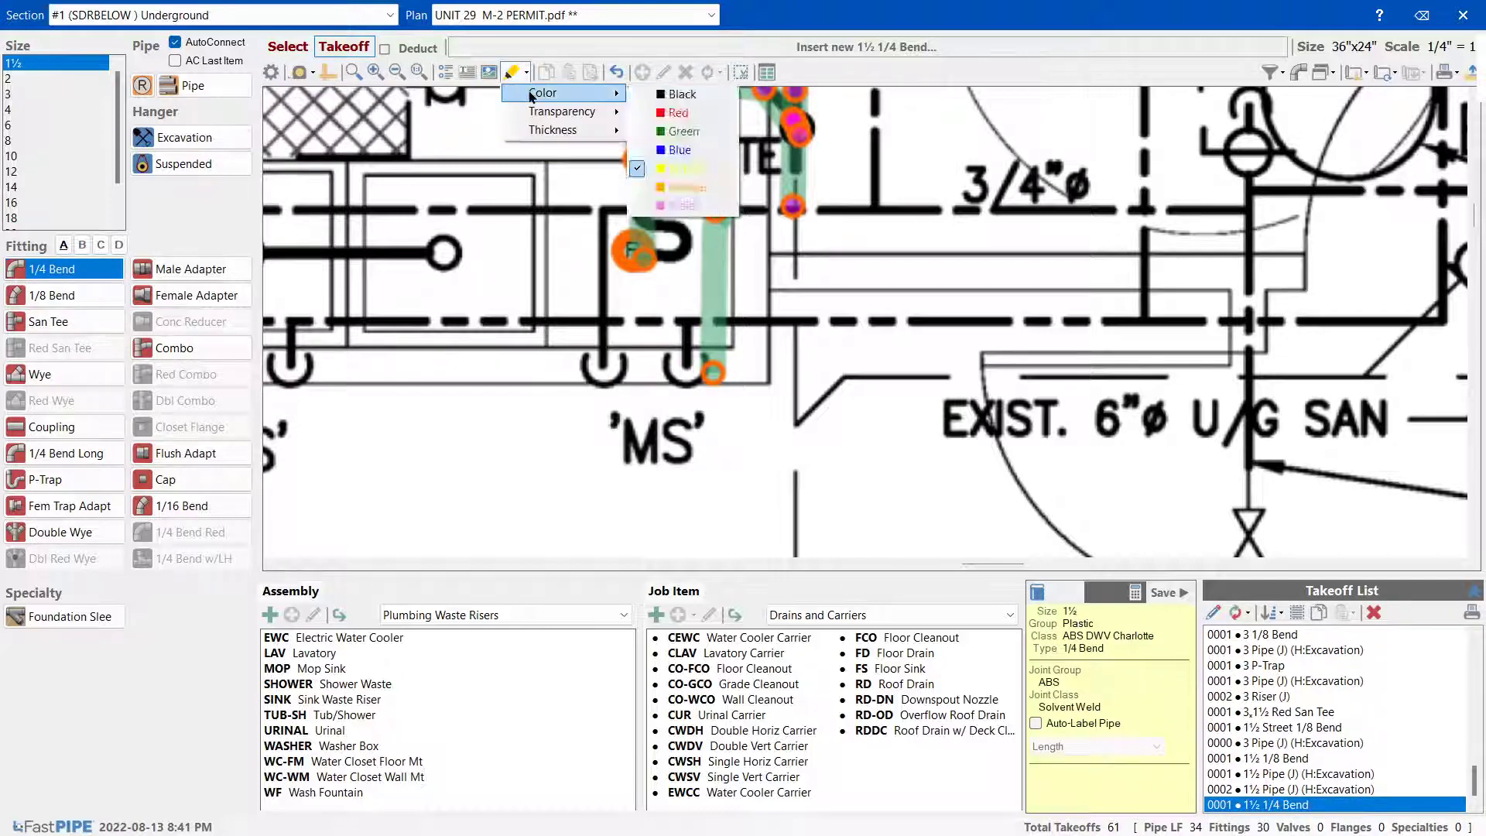
click(681, 109)
click(527, 73)
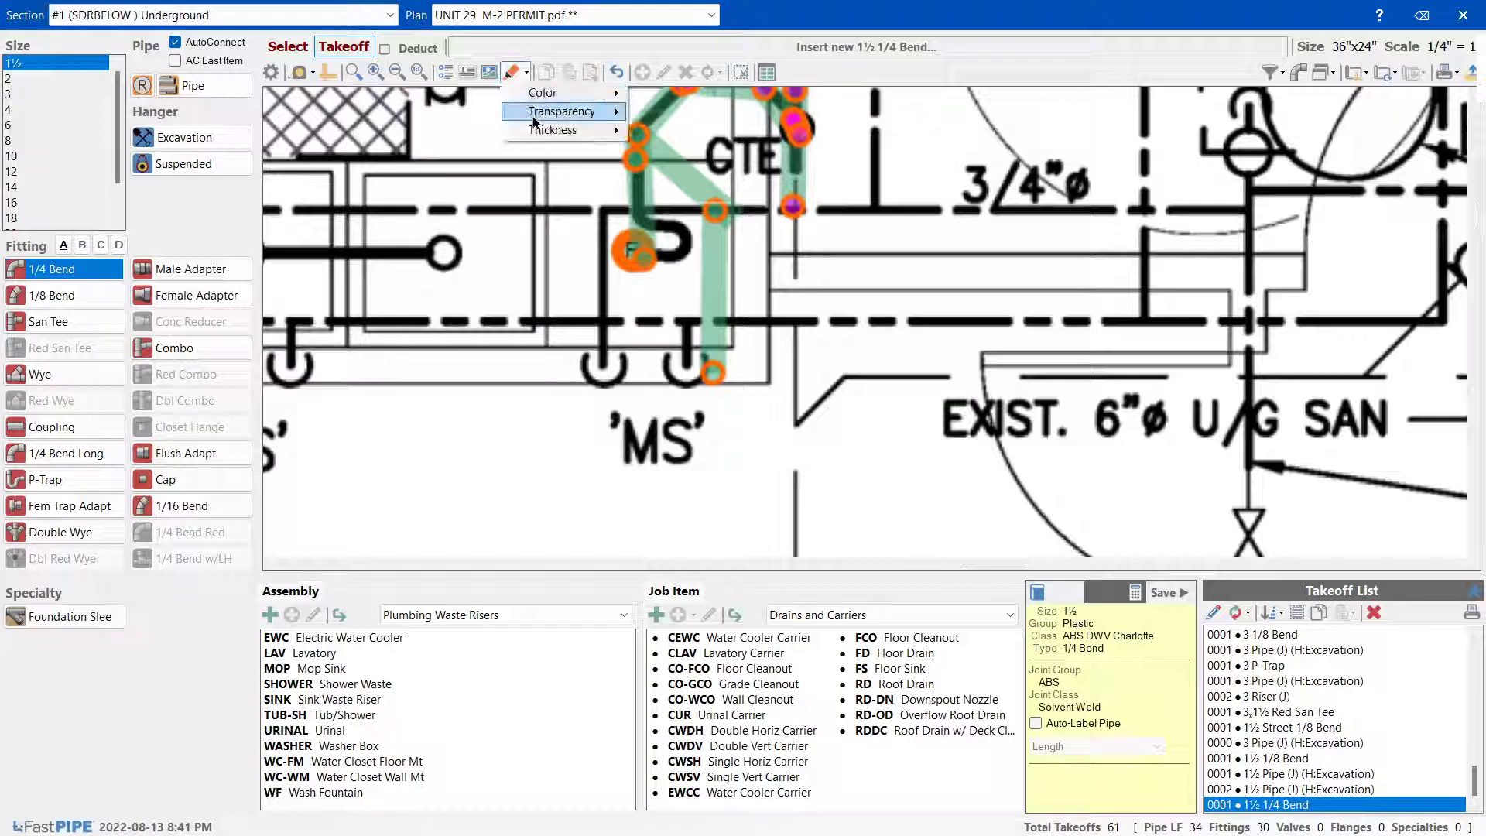
mouse_move(542, 132)
click(661, 204)
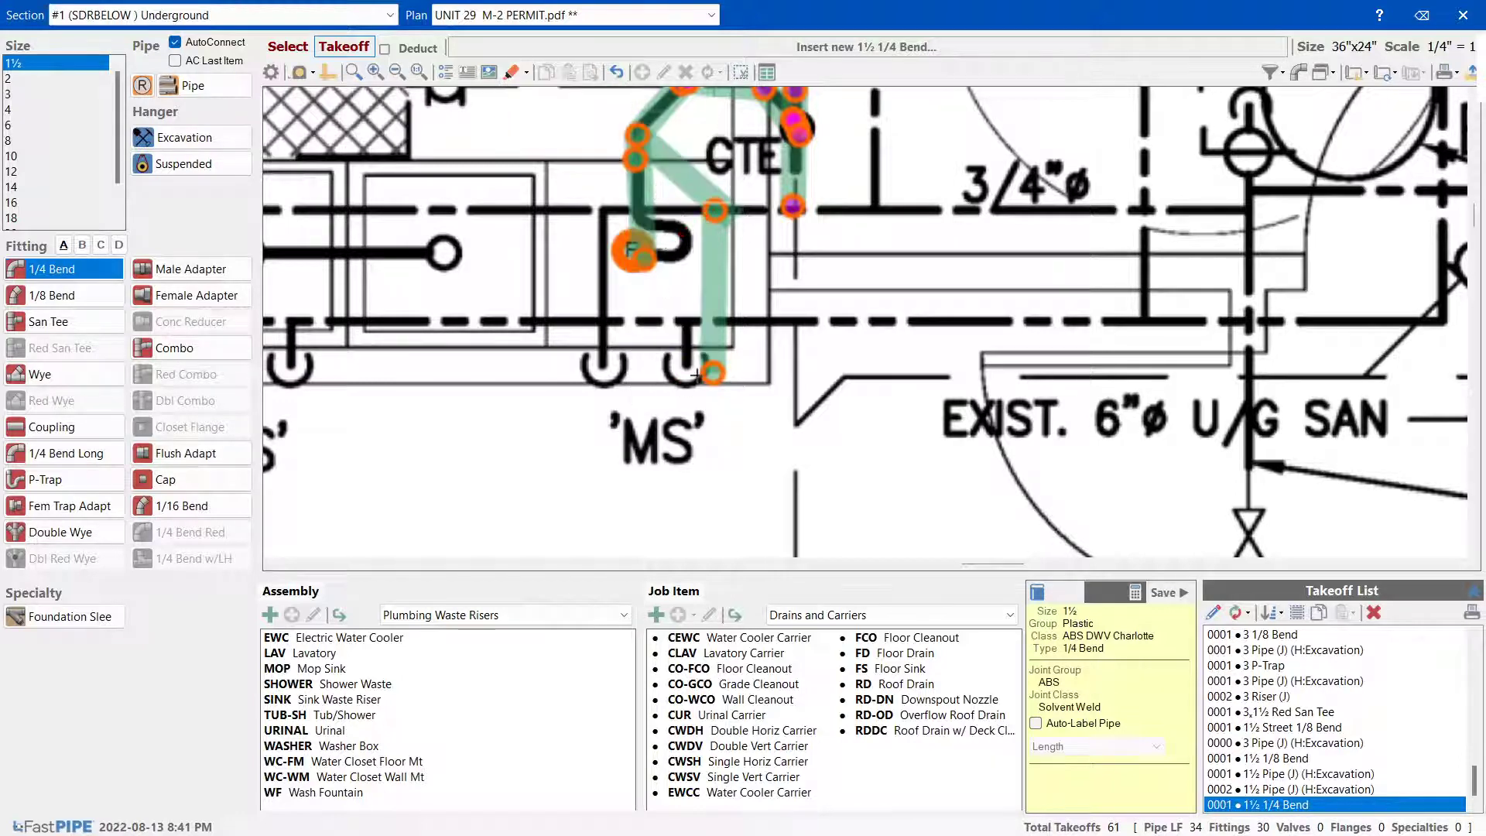
Highlight the 1½ 1/4 Bend at the end of the mop sink's 1½ pipe in red
click(511, 72)
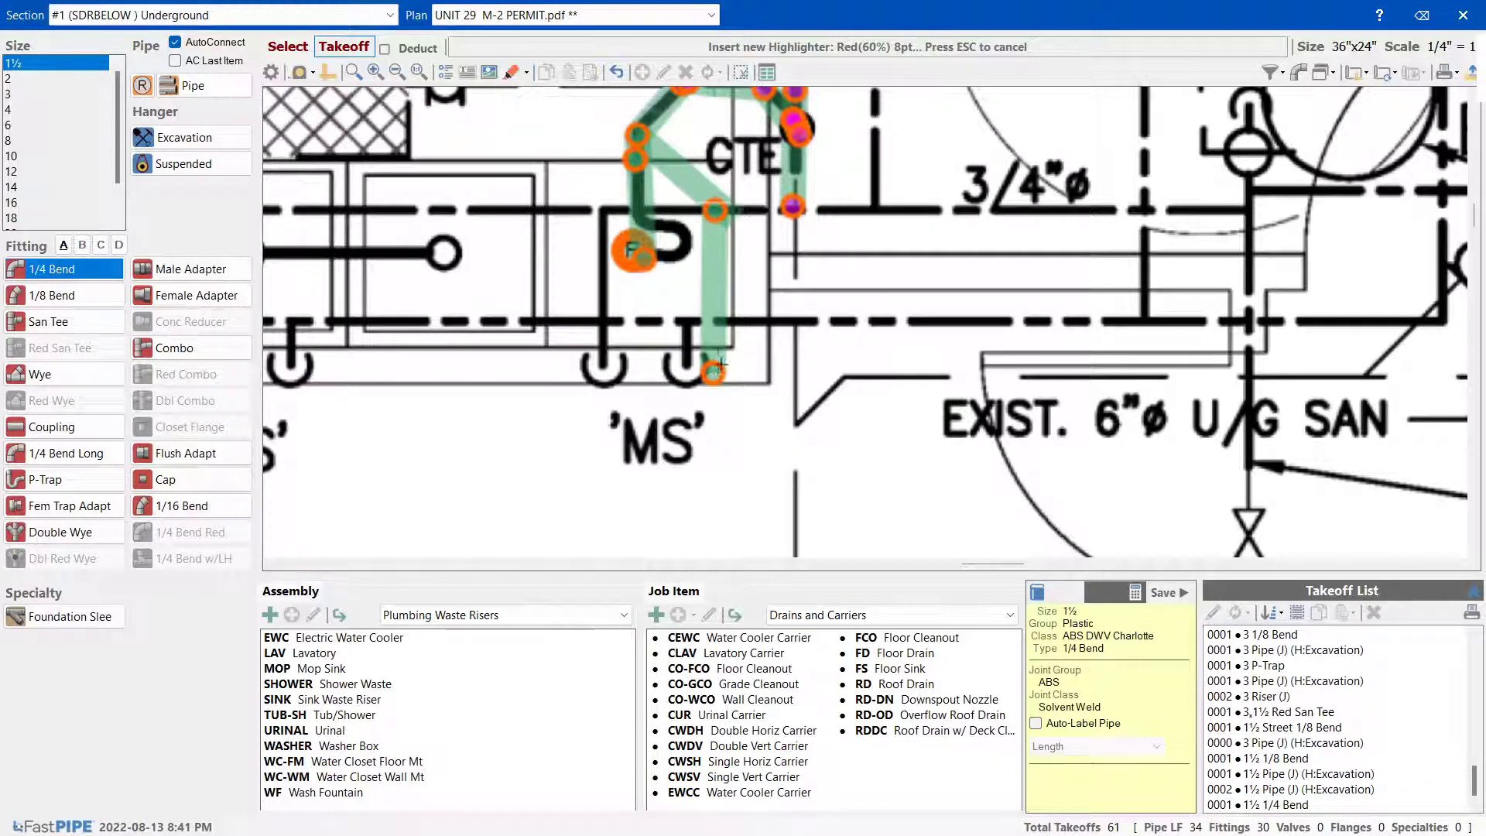
drag(712, 352, 712, 389)
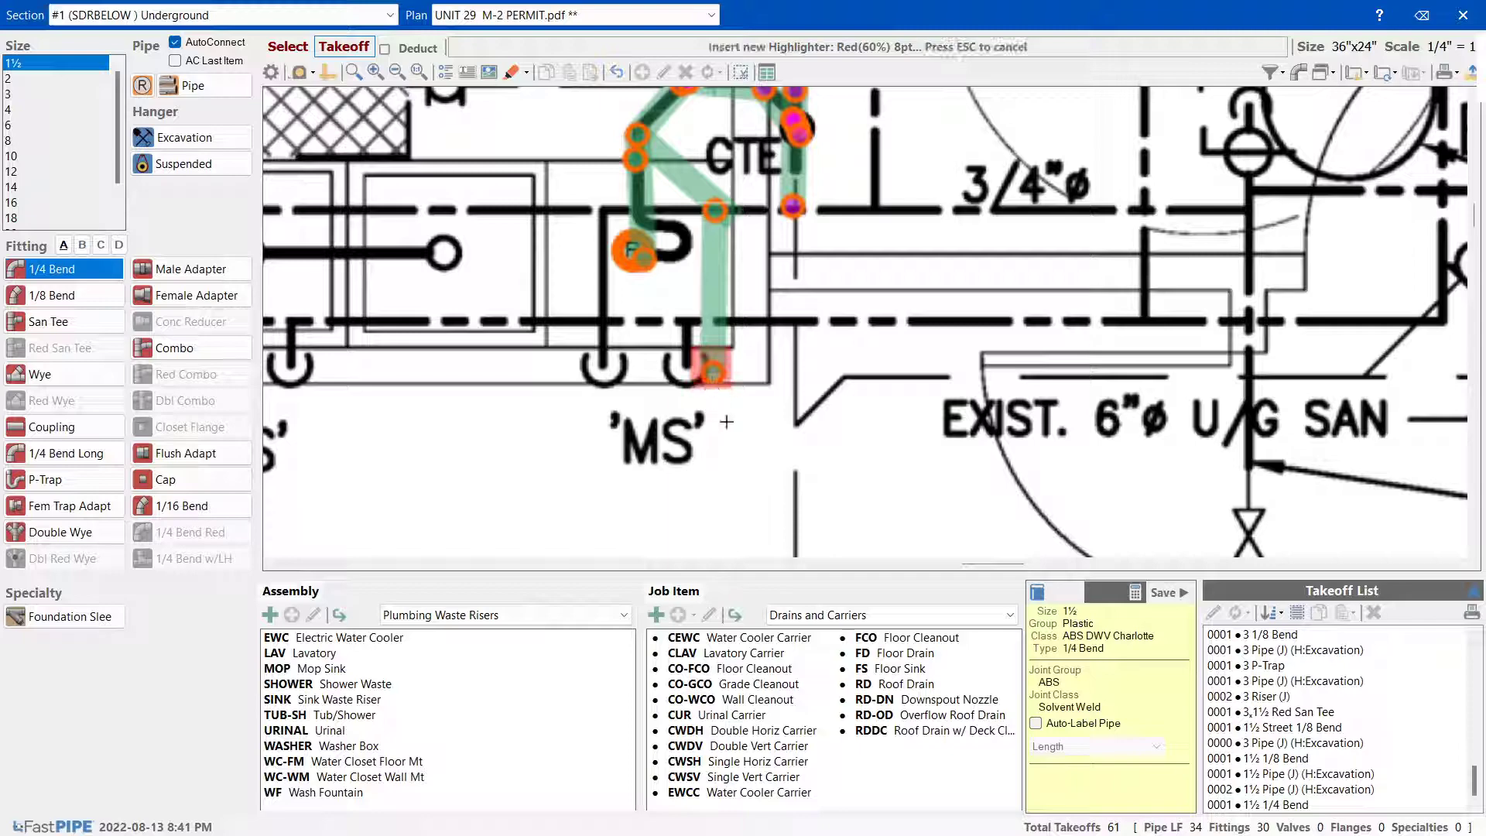
scroll(711, 383, down, 4)
scroll(706, 347, down, 2)
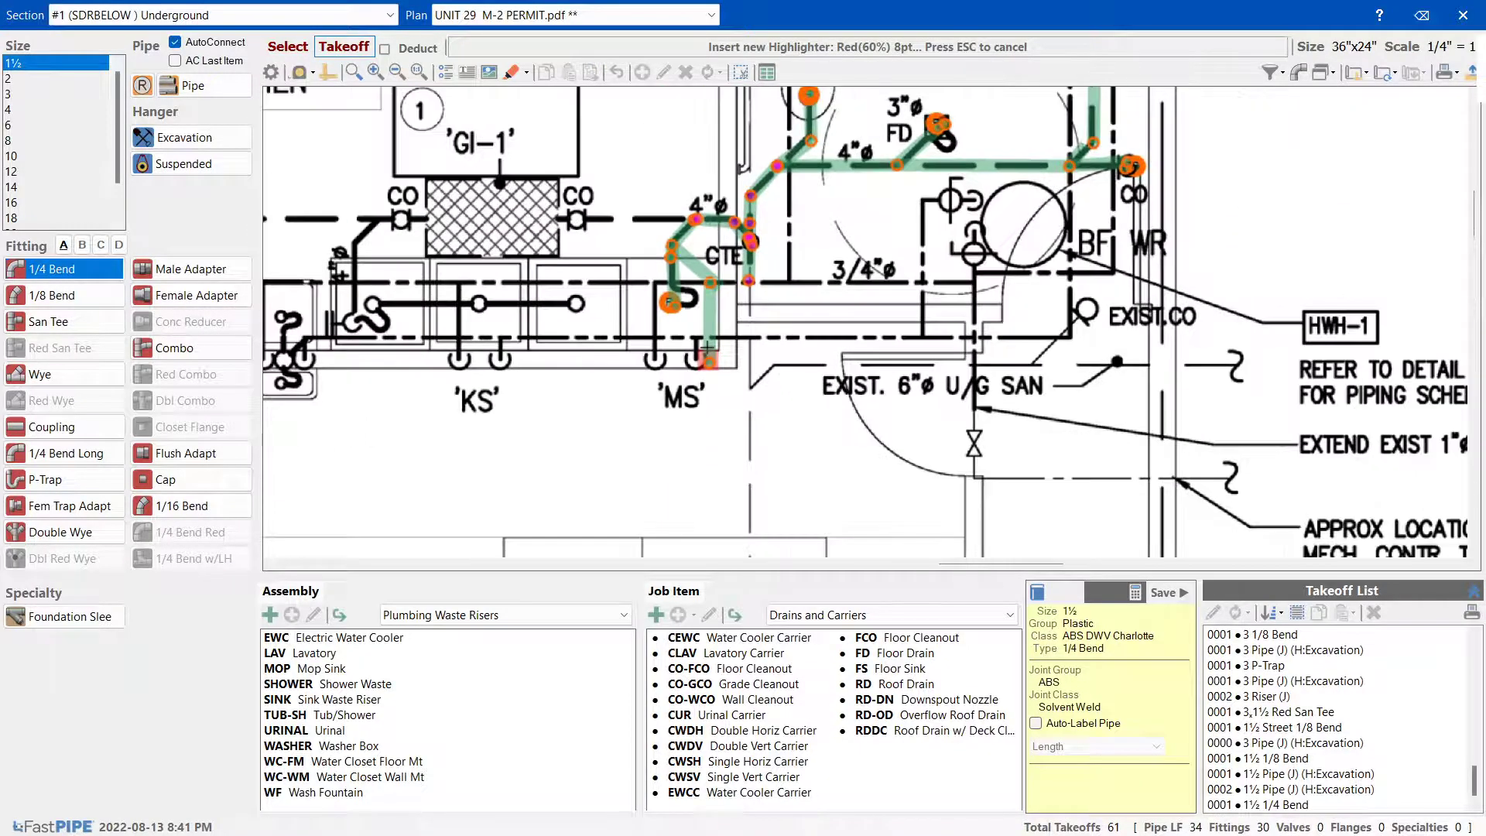
scroll(706, 349, down, 1)
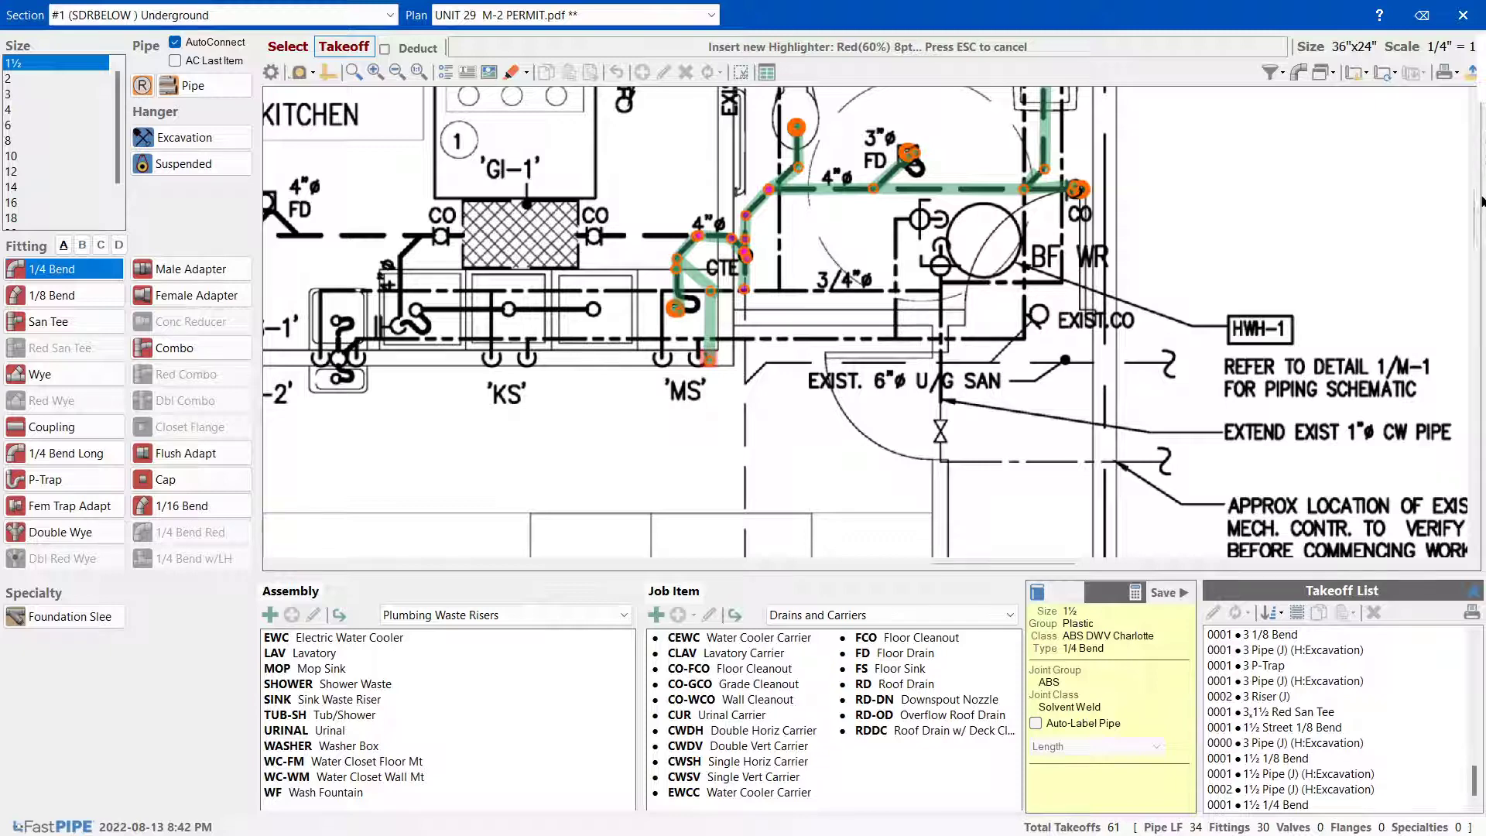
drag(1478, 207, 1478, 189)
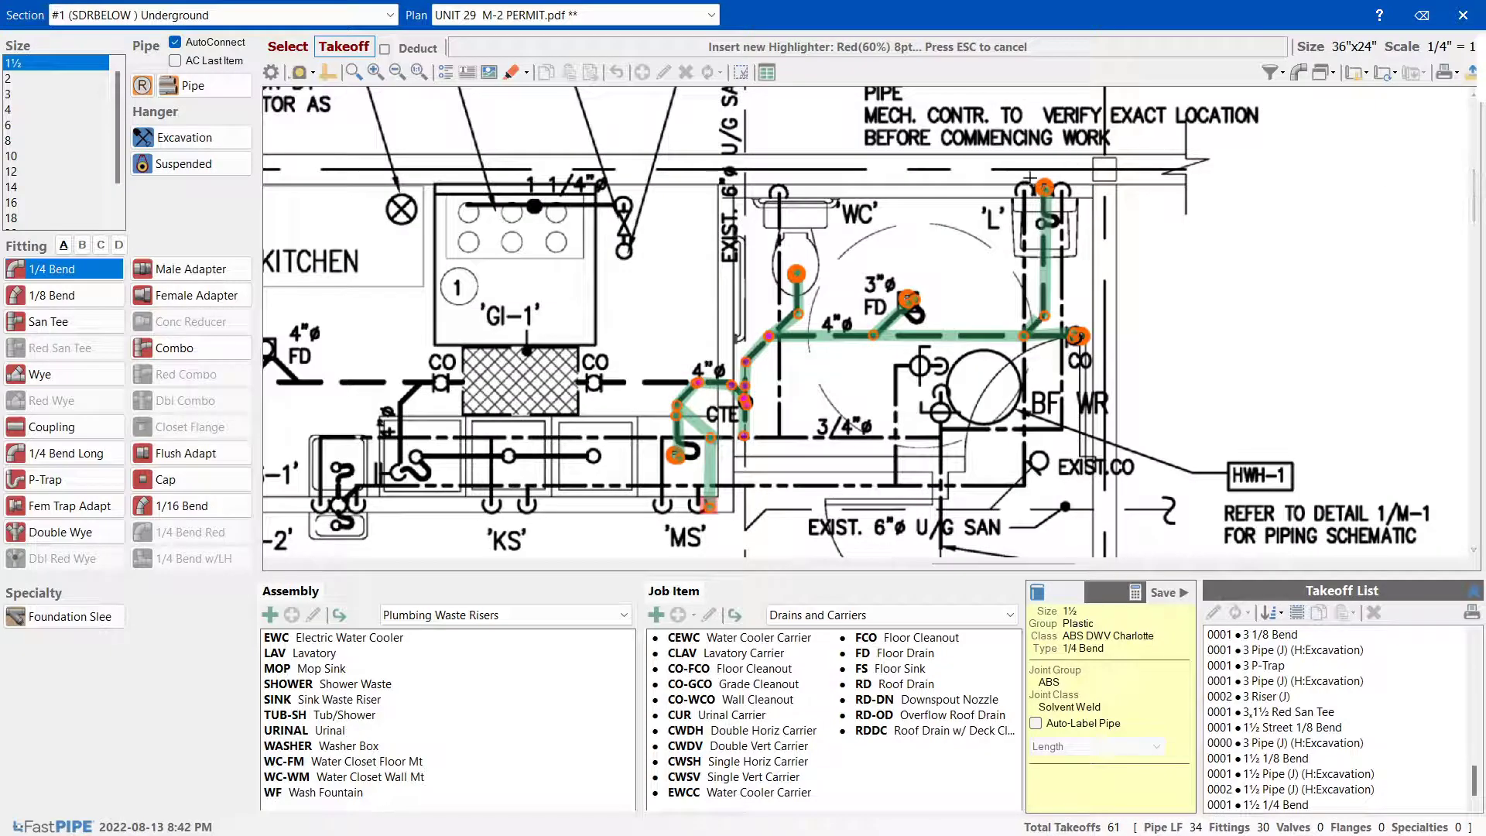
Highlight the lavatory connection at the wall beside the 'L' label in red and stop highlighting
drag(1045, 174, 1045, 189)
key(Escape)
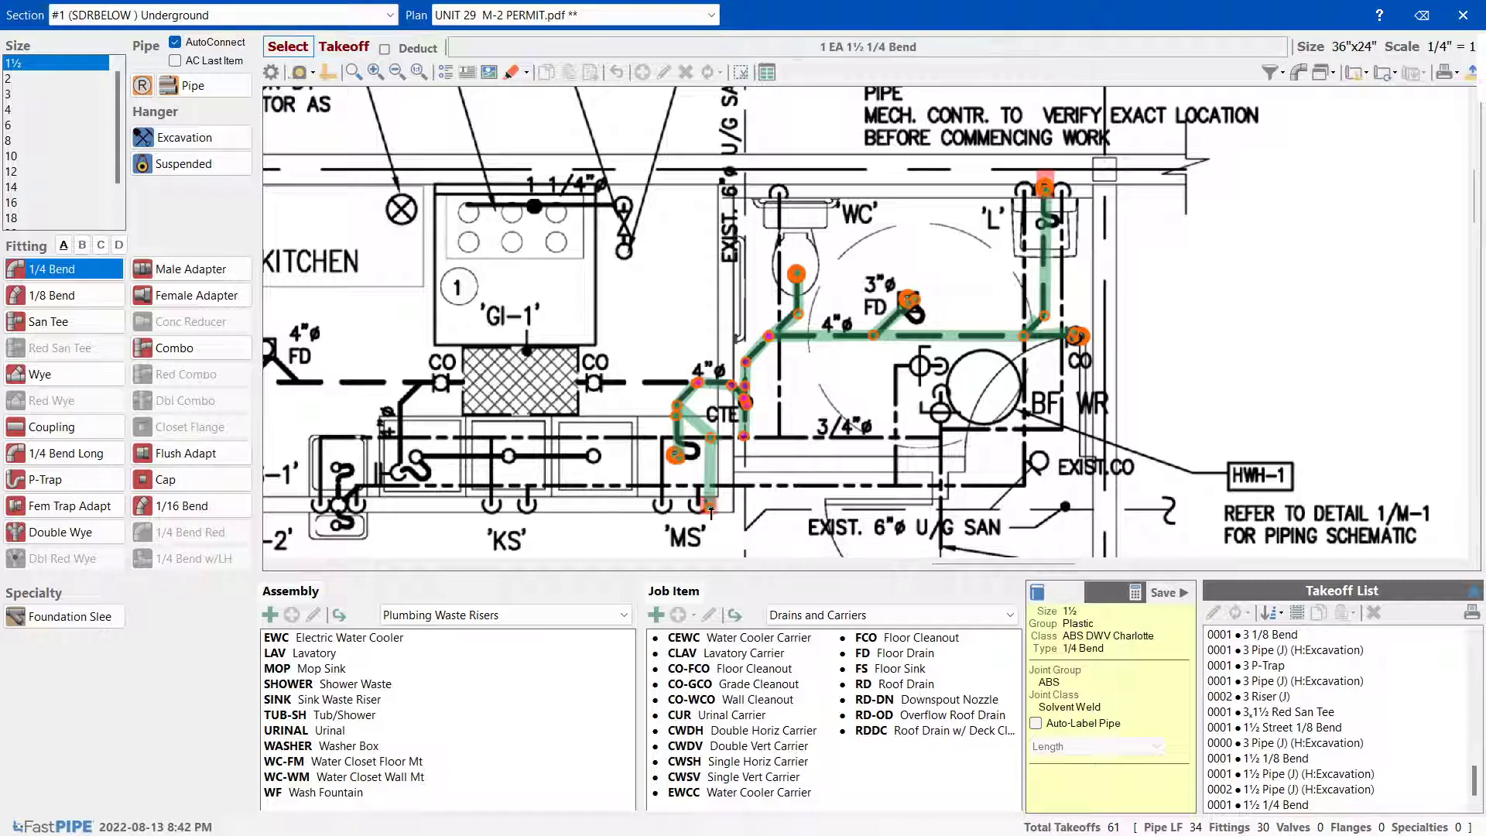
Place a 1½ Riser 2 ft long on the 1/4 Bend at the end of the mop sink's 1½ pipe
click(710, 505)
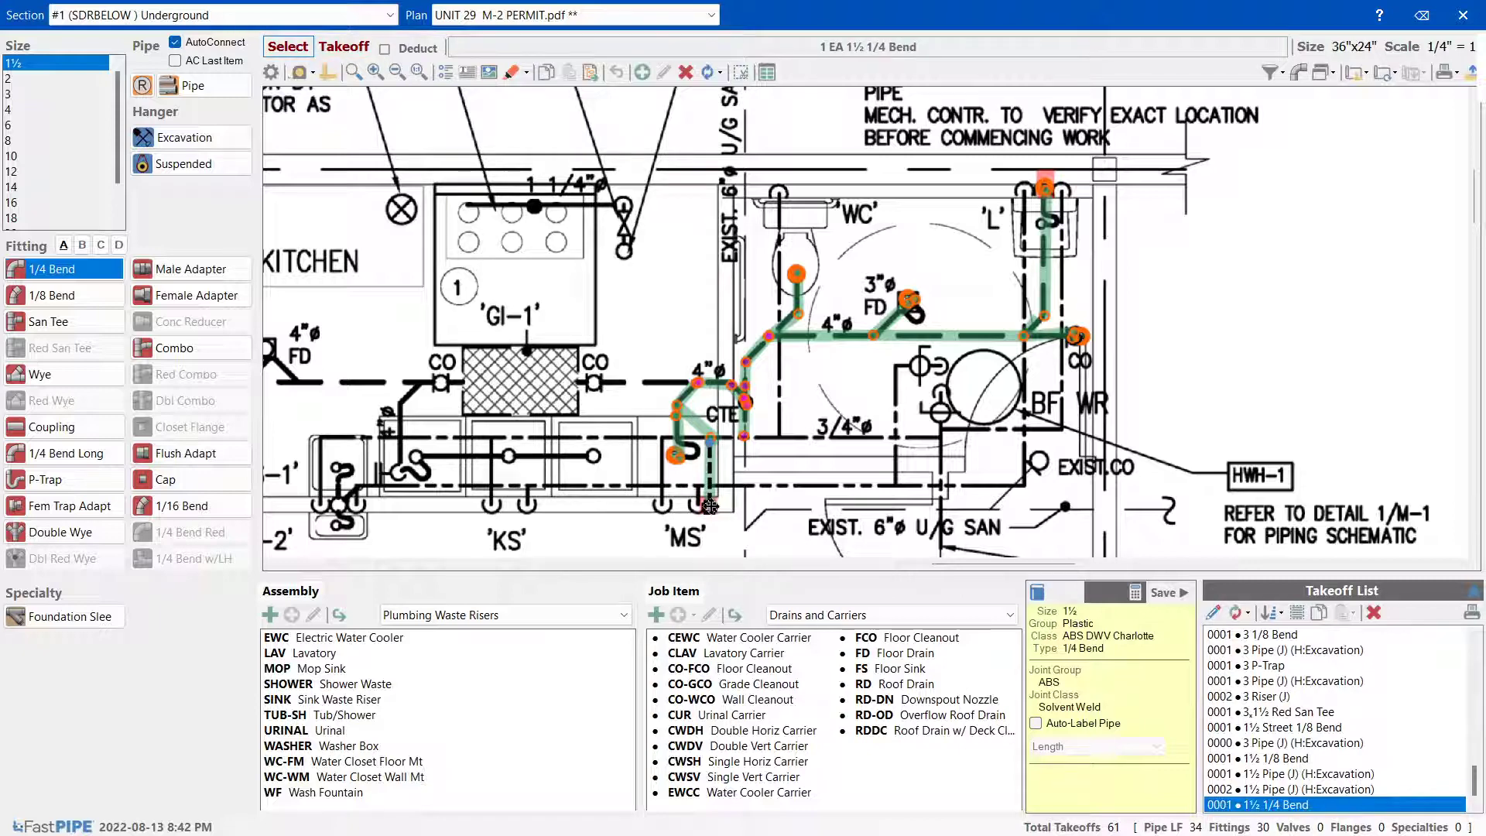
click(157, 87)
text(2)
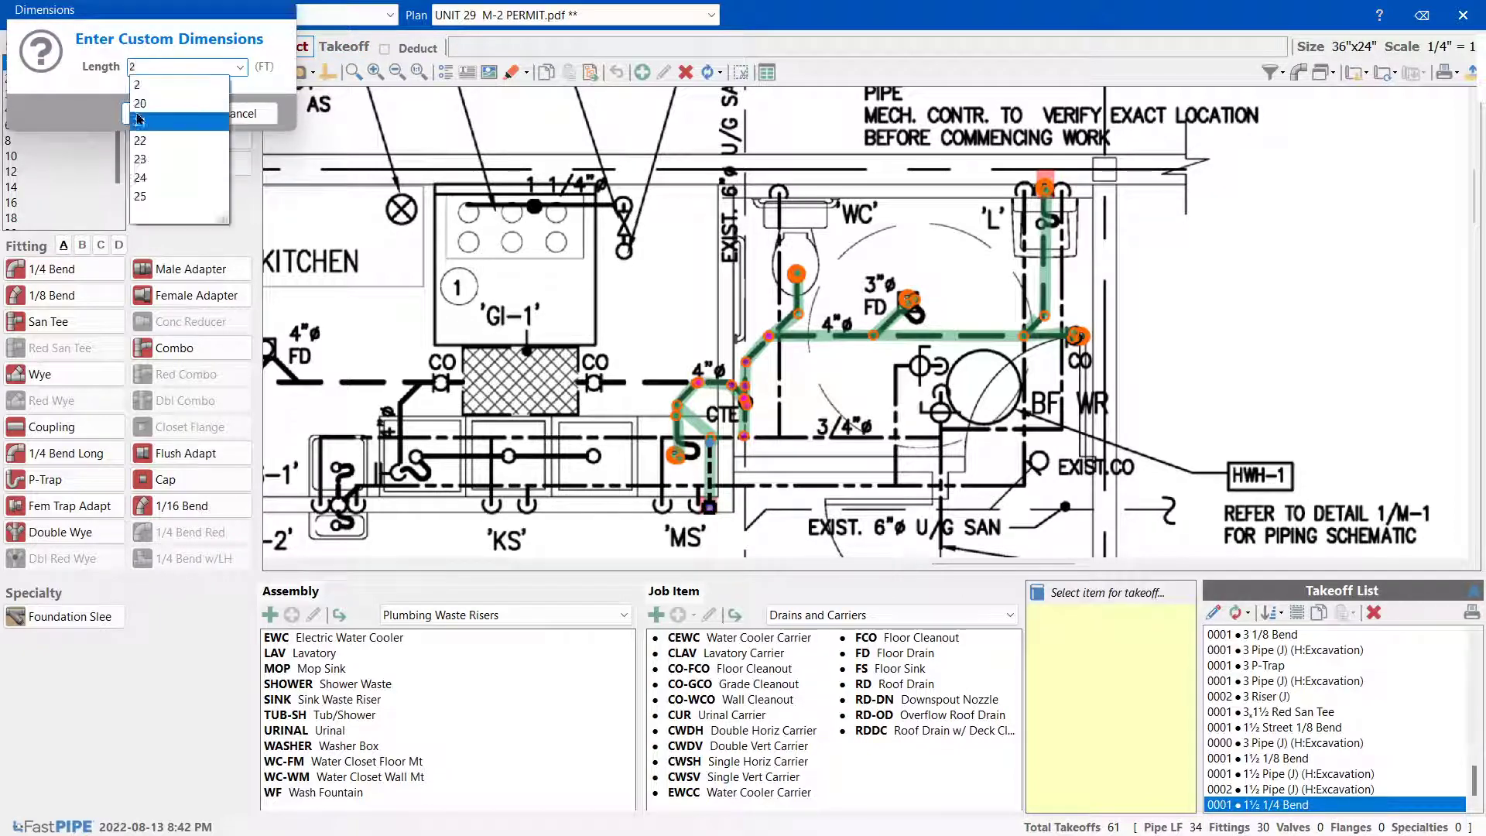
click(139, 120)
click(147, 113)
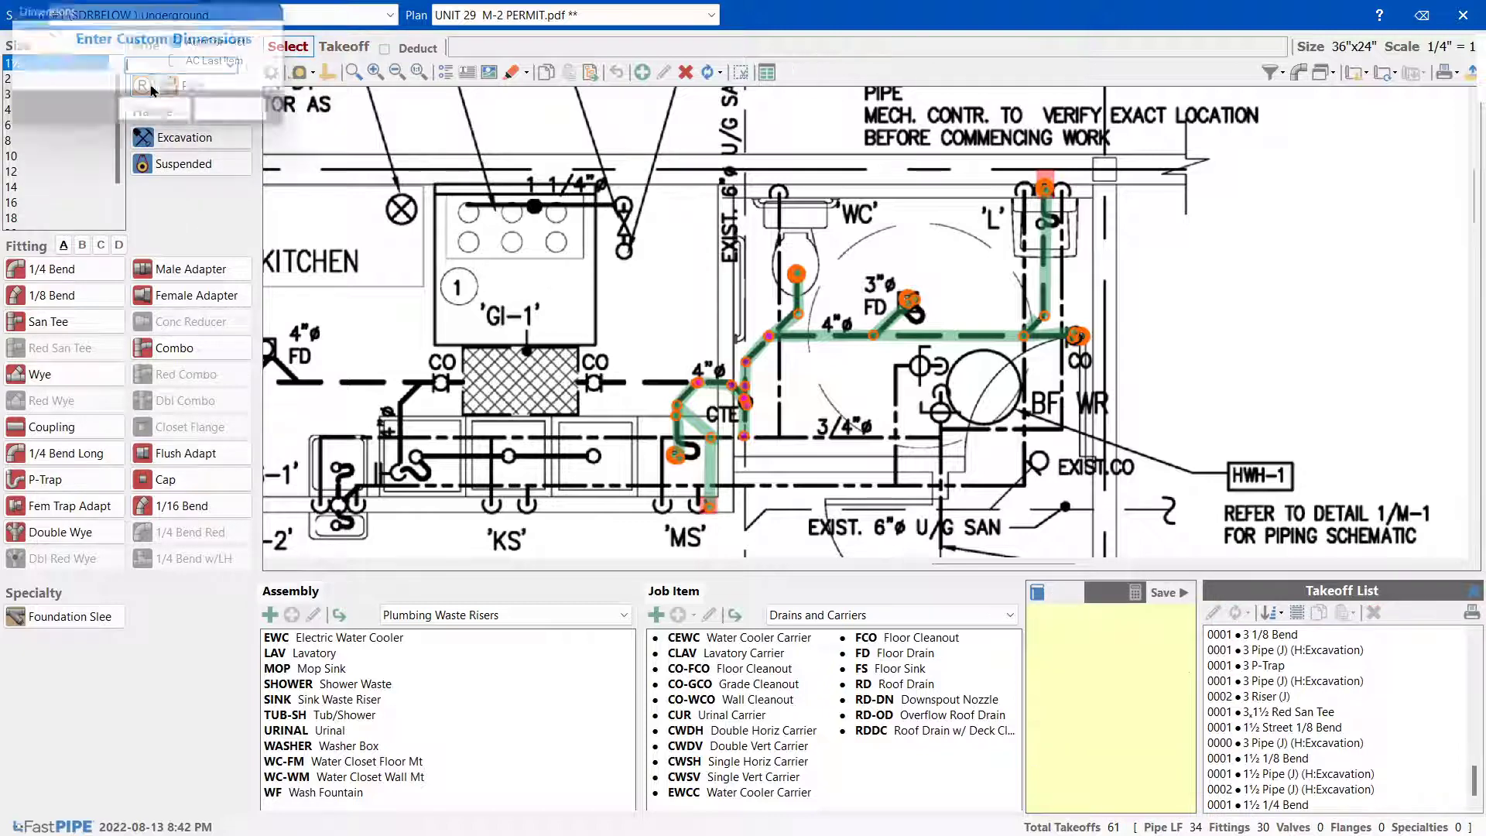
click(153, 91)
text(2)
click(147, 82)
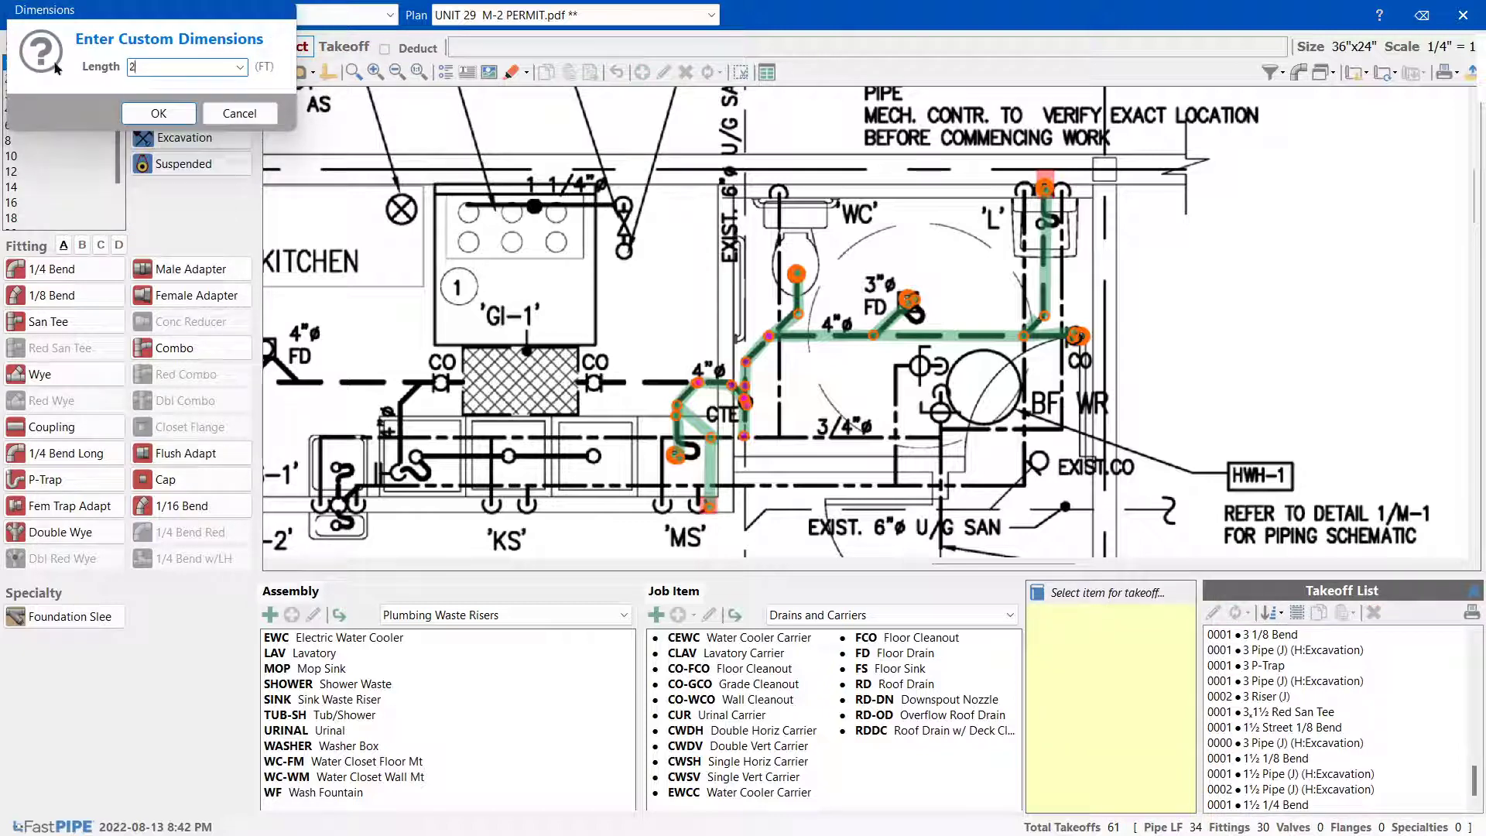
click(147, 113)
click(709, 506)
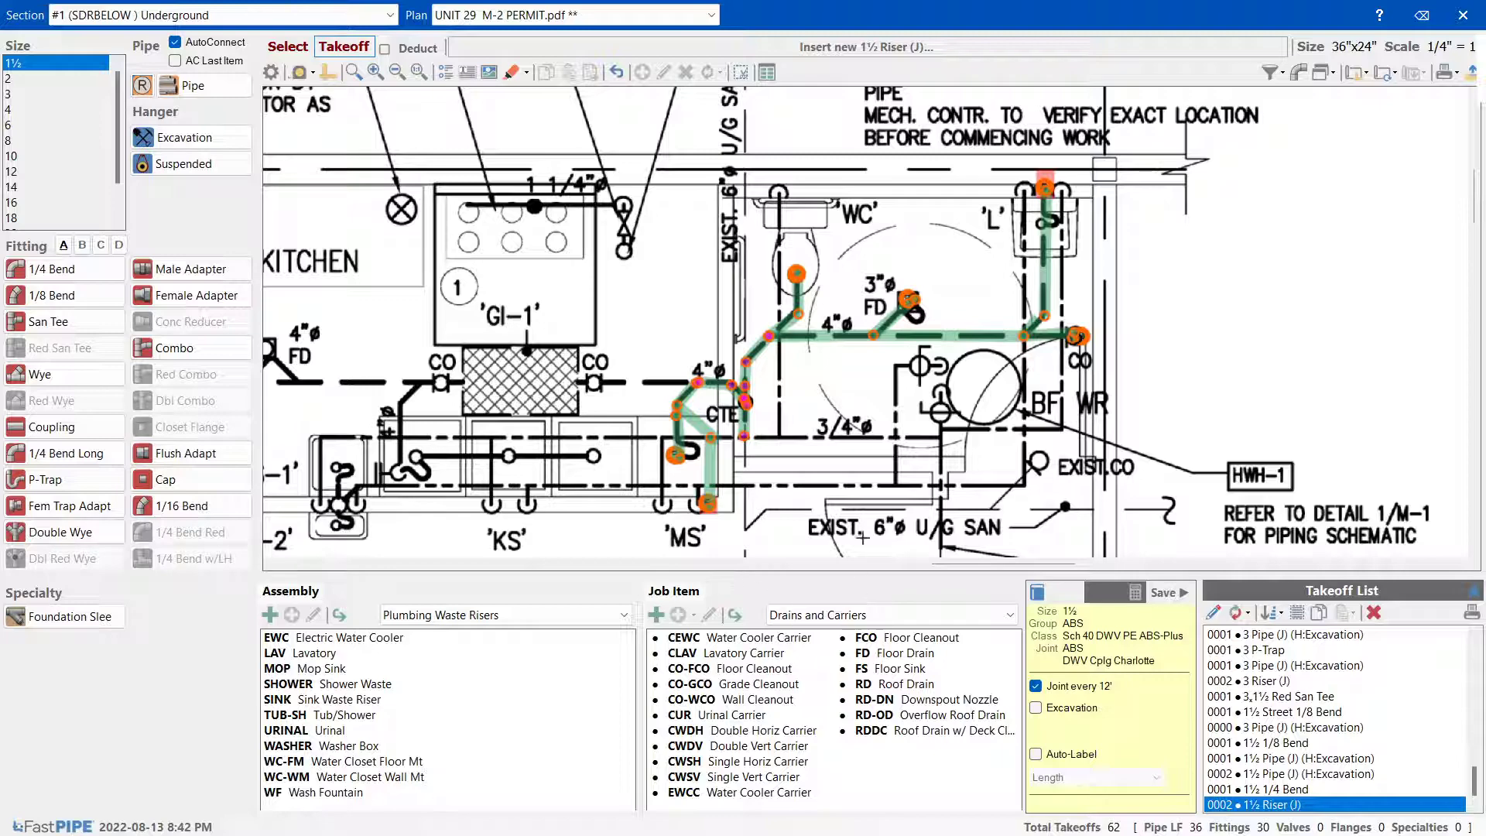
Place a size 4 45 Wye at the CO between the hatched 'GI-1' interceptor and the mop sink branch
drag(1005, 564, 944, 564)
scroll(1192, 371, up, 2)
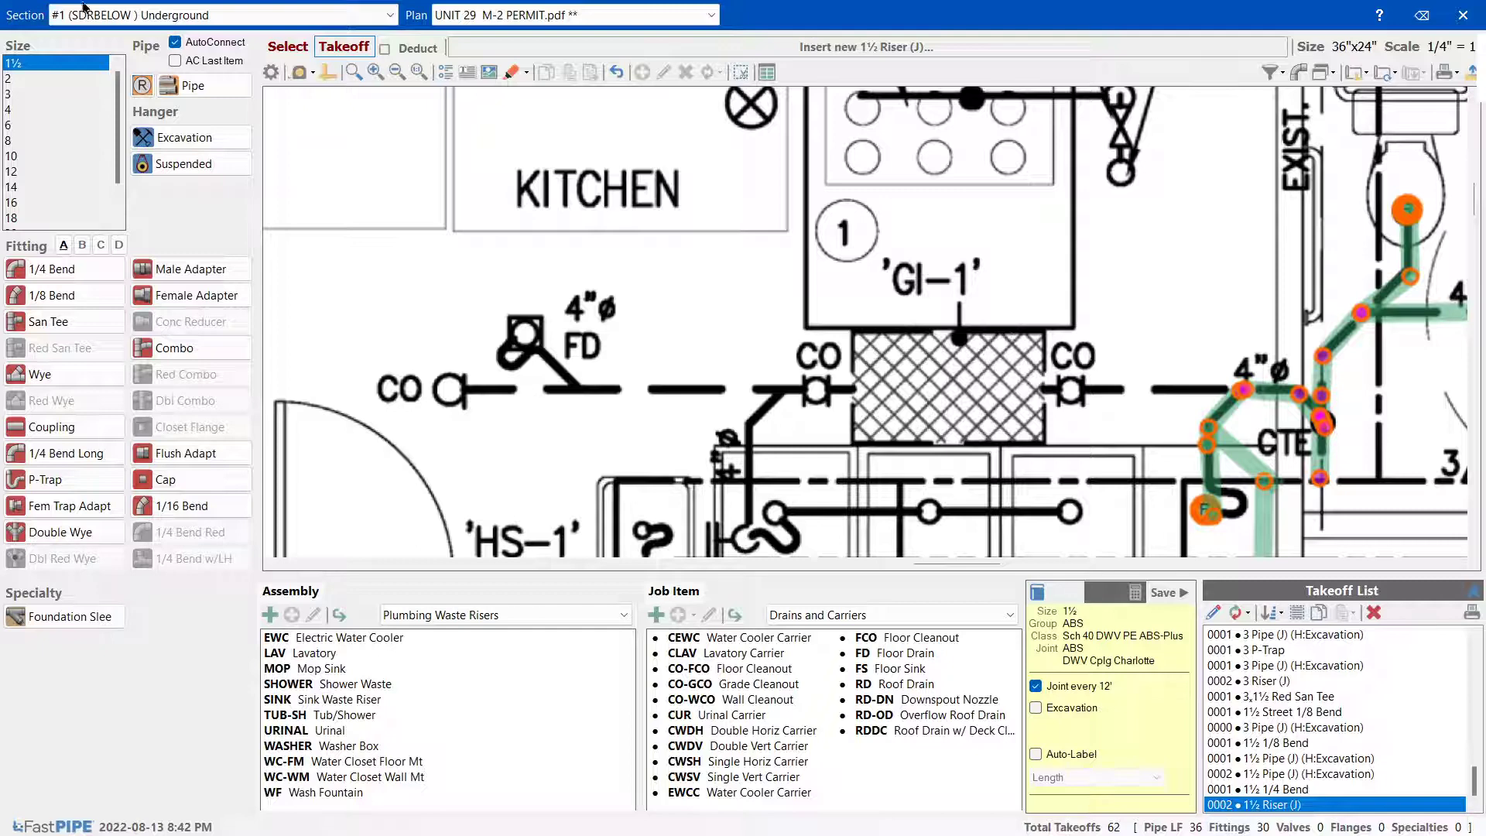
click(13, 94)
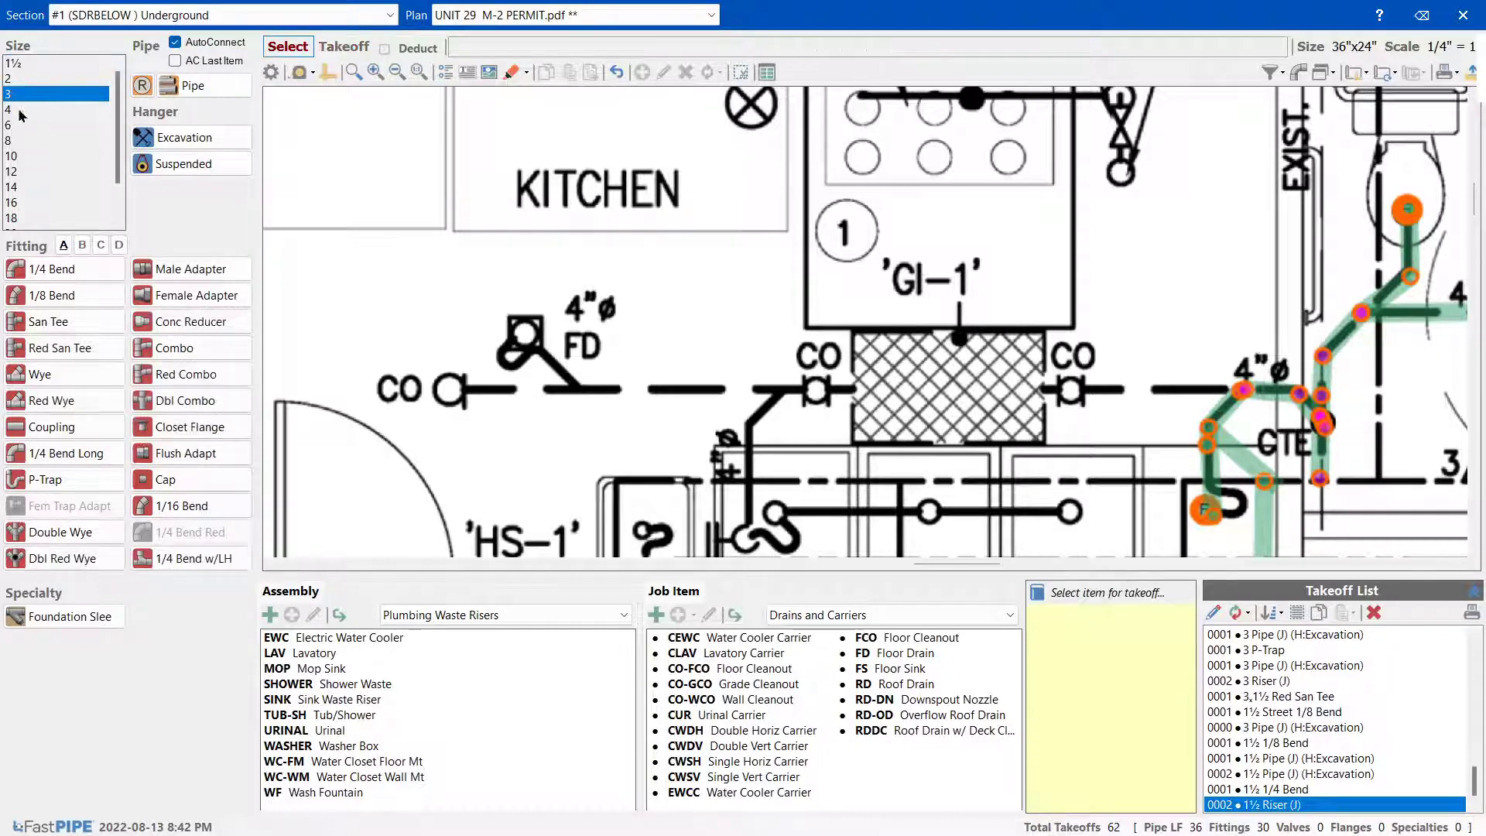
click(19, 111)
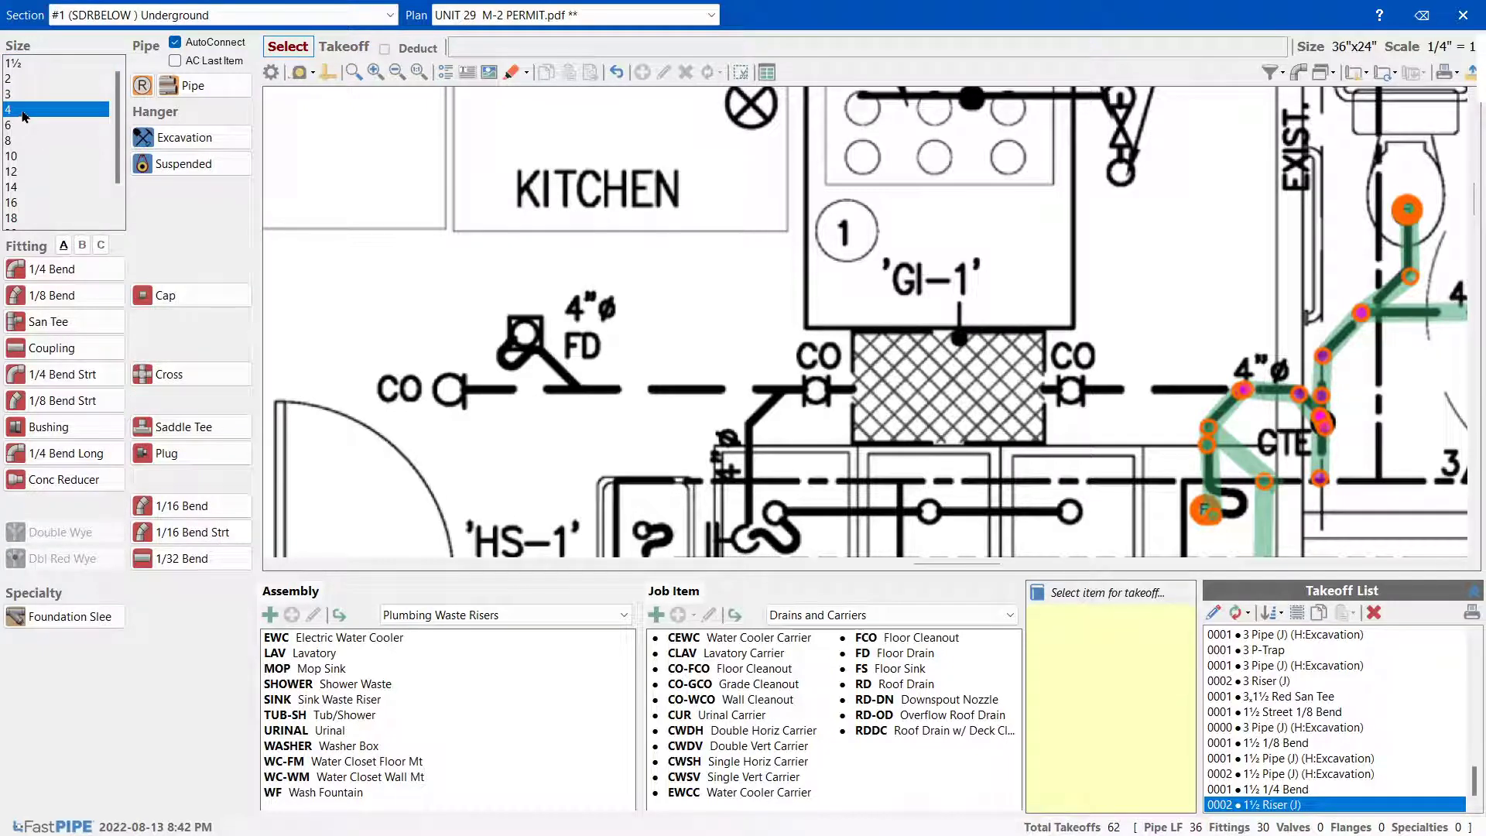
click(82, 245)
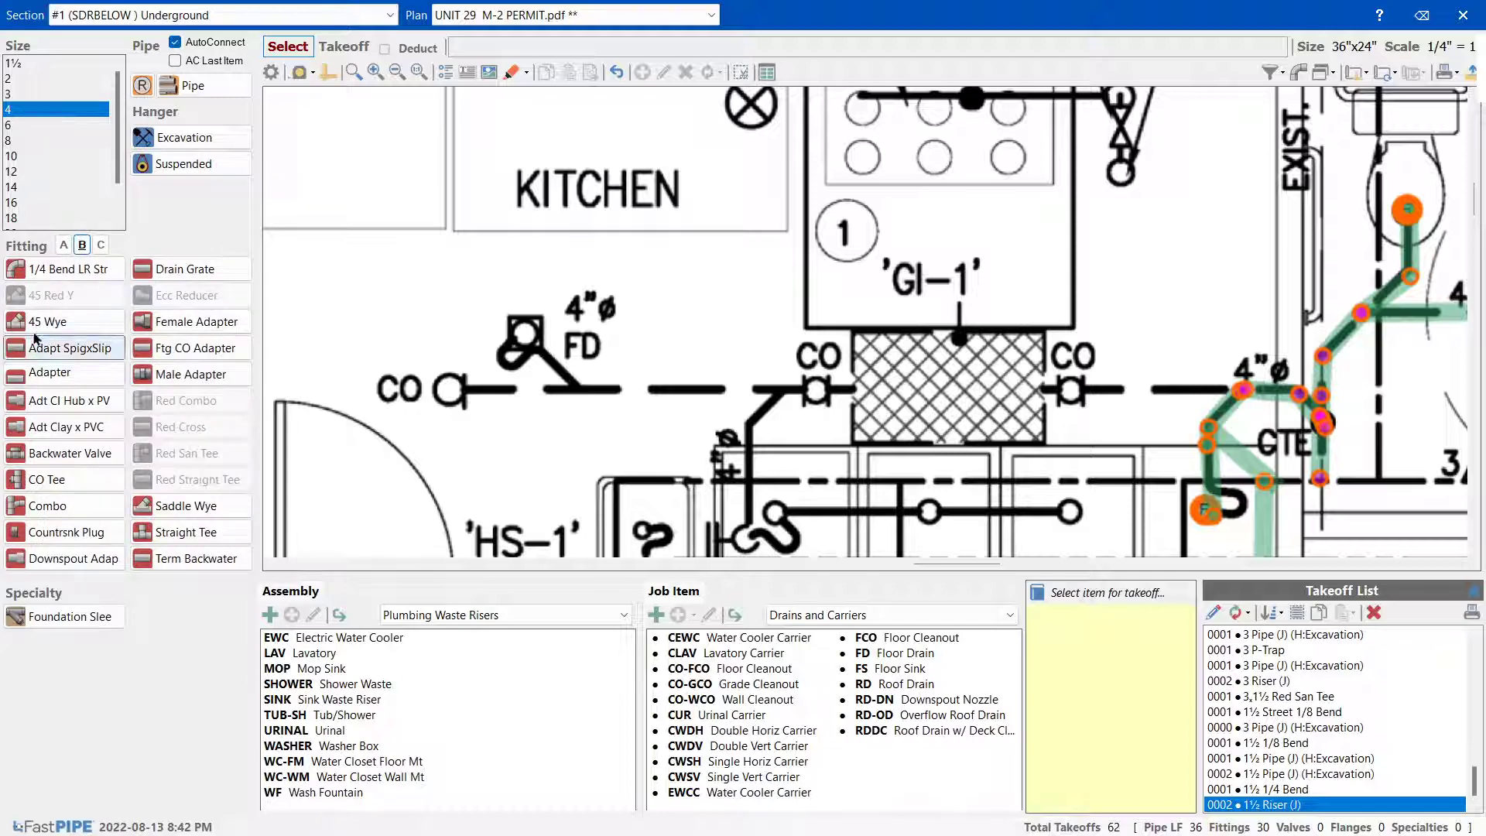
click(58, 321)
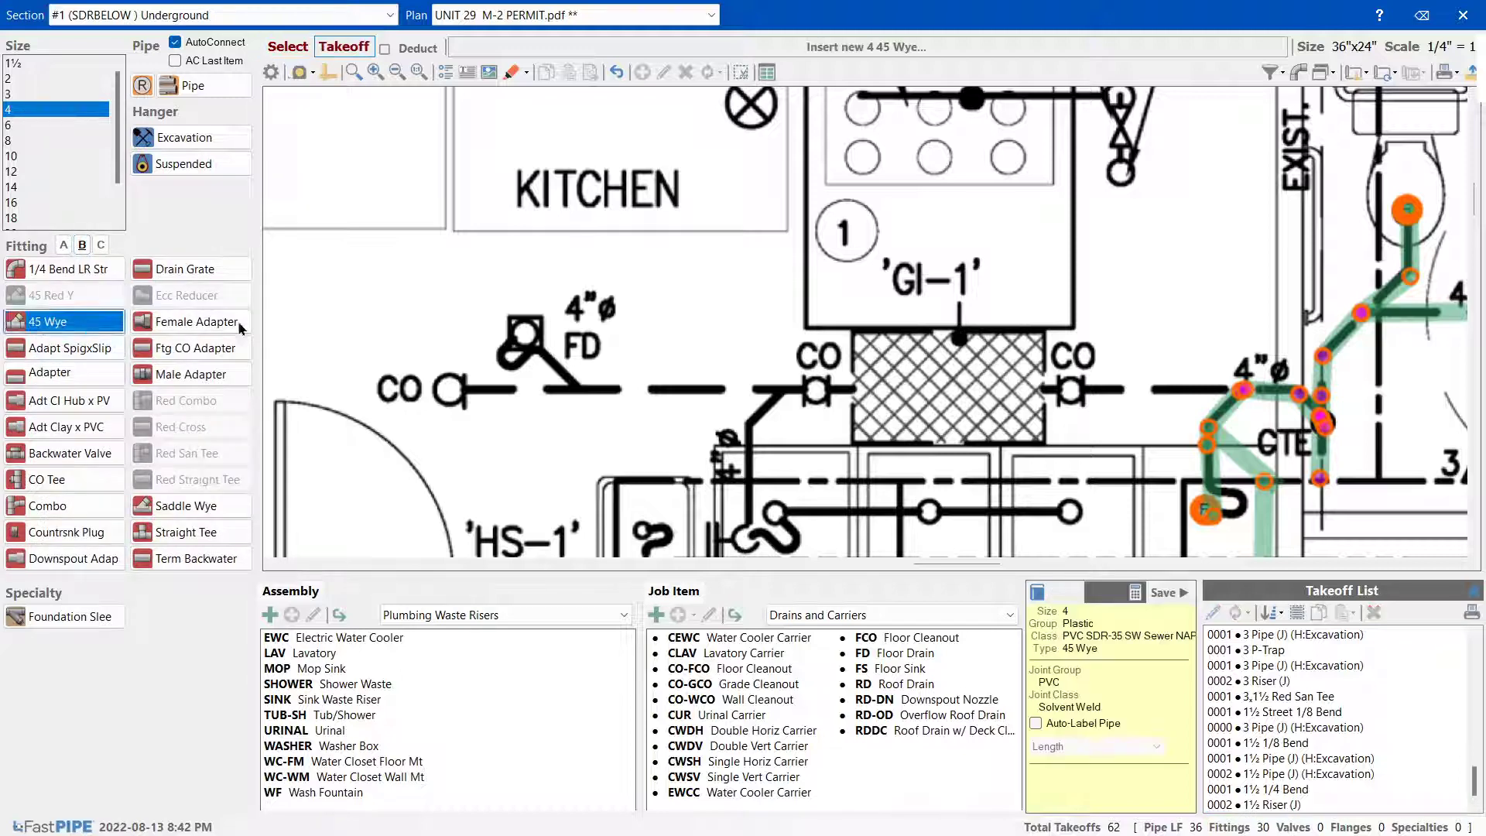
click(1072, 391)
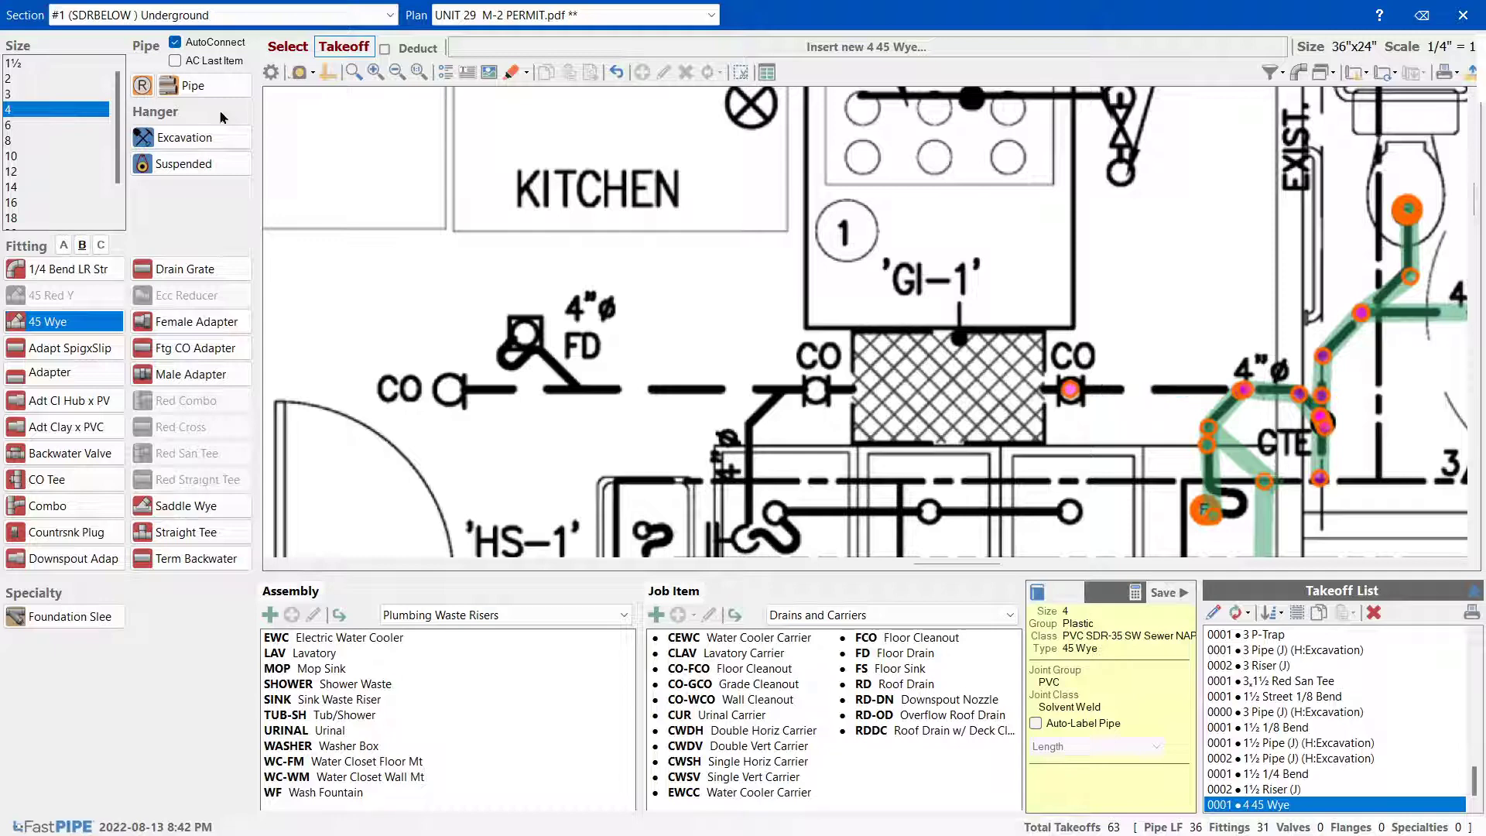
Run size 4 excavated pipe from the CO wye to the existing 4"ø wye at the mop sink branch
click(209, 87)
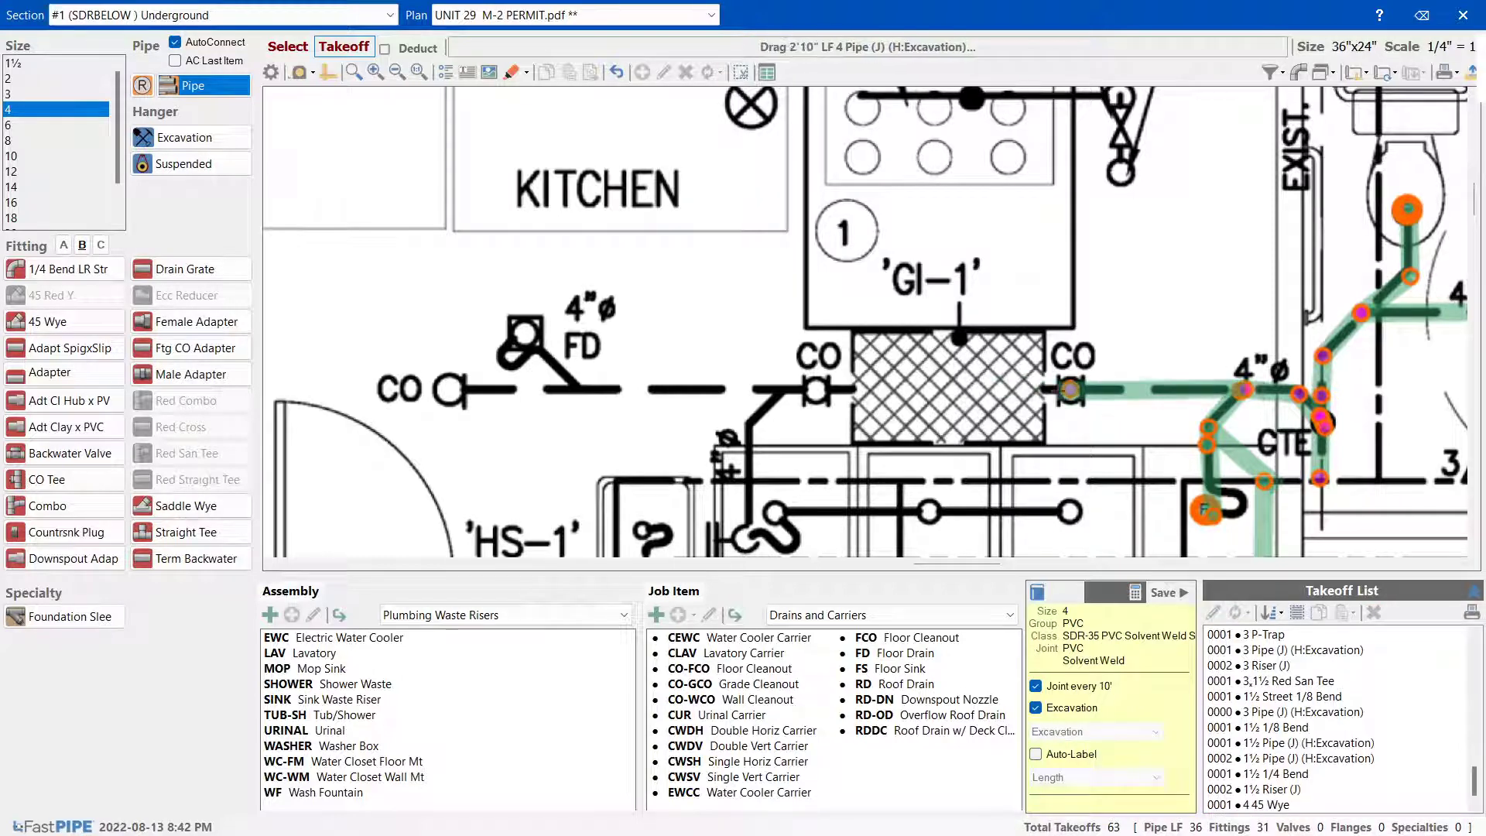
click(1242, 389)
key(Escape)
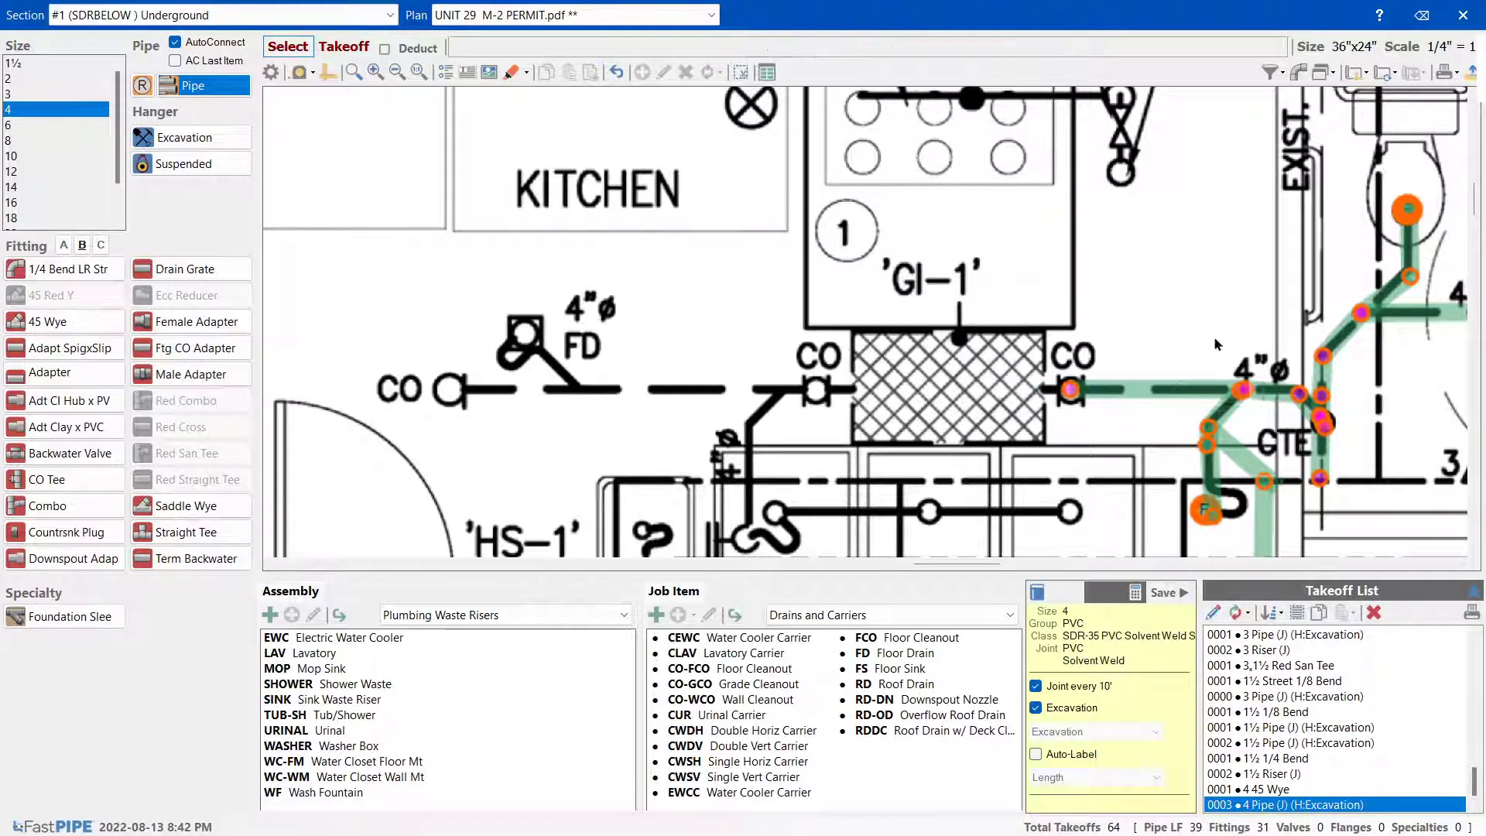
Inspect the takeoff items at the mop sink branch wye and at the CO wye beside 'GI-1'
drag(1200, 344, 1276, 443)
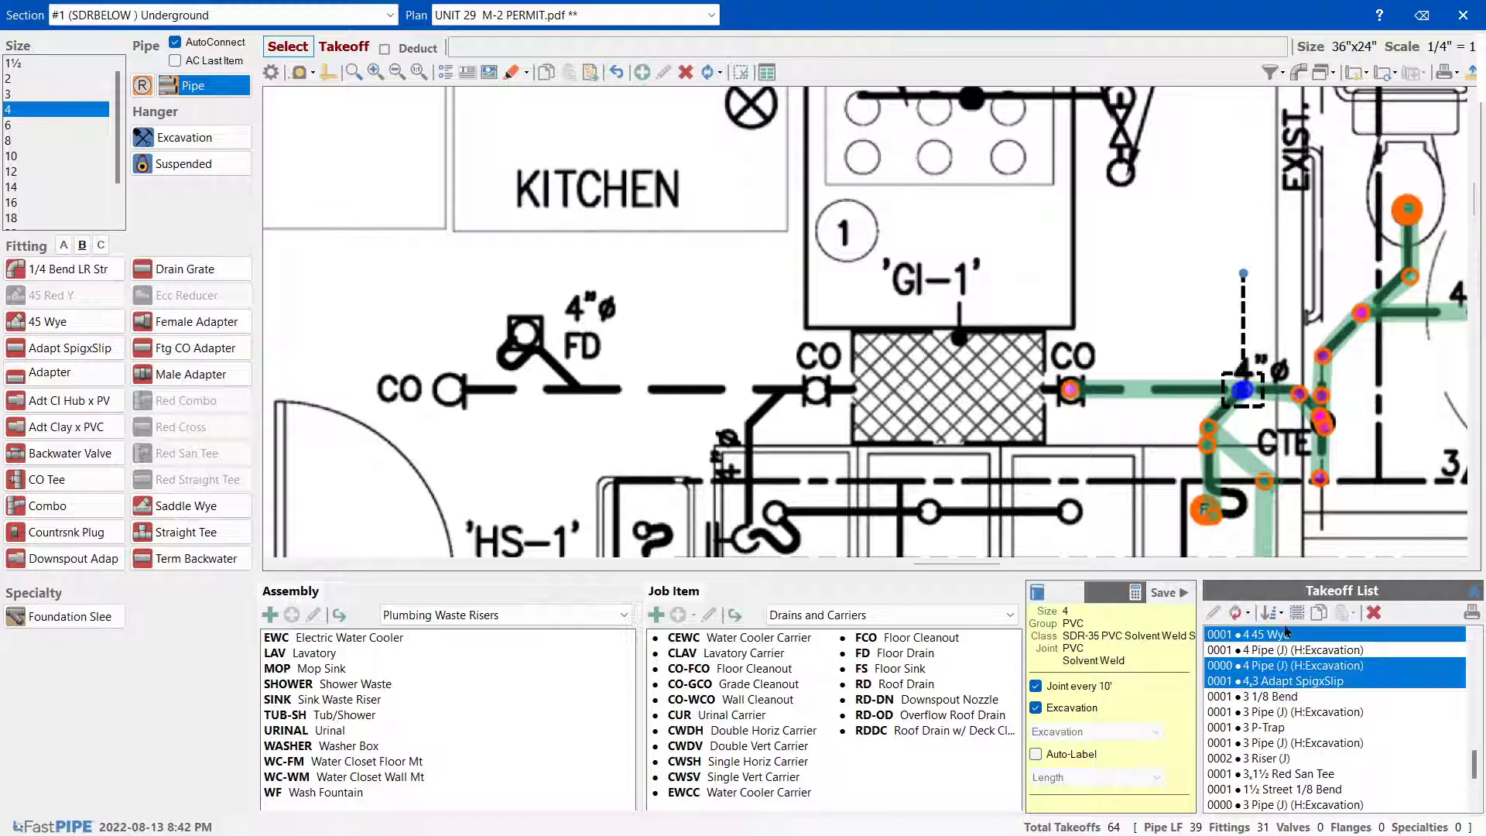
key(Escape)
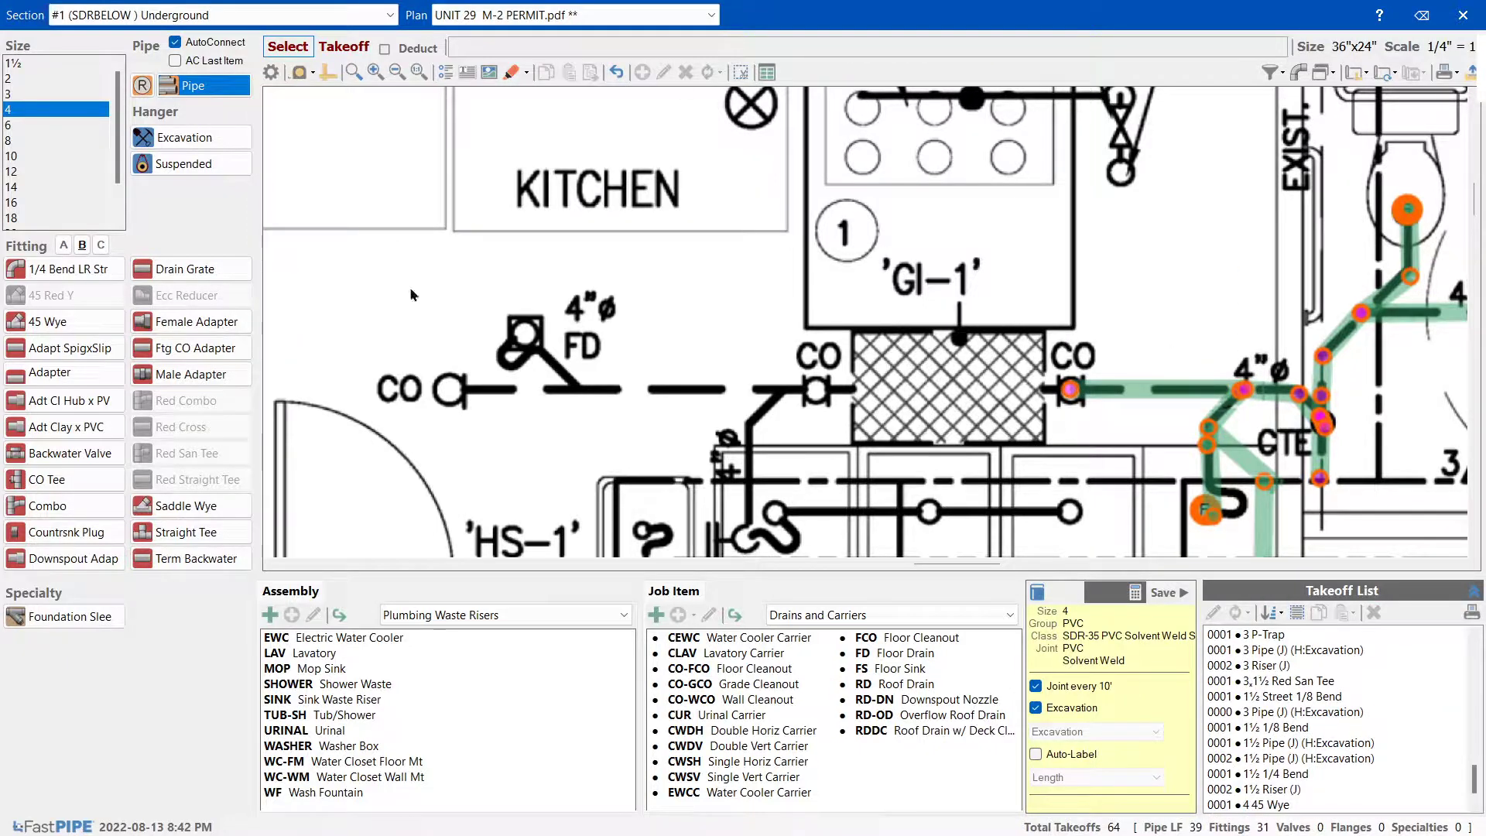
drag(972, 333, 1115, 455)
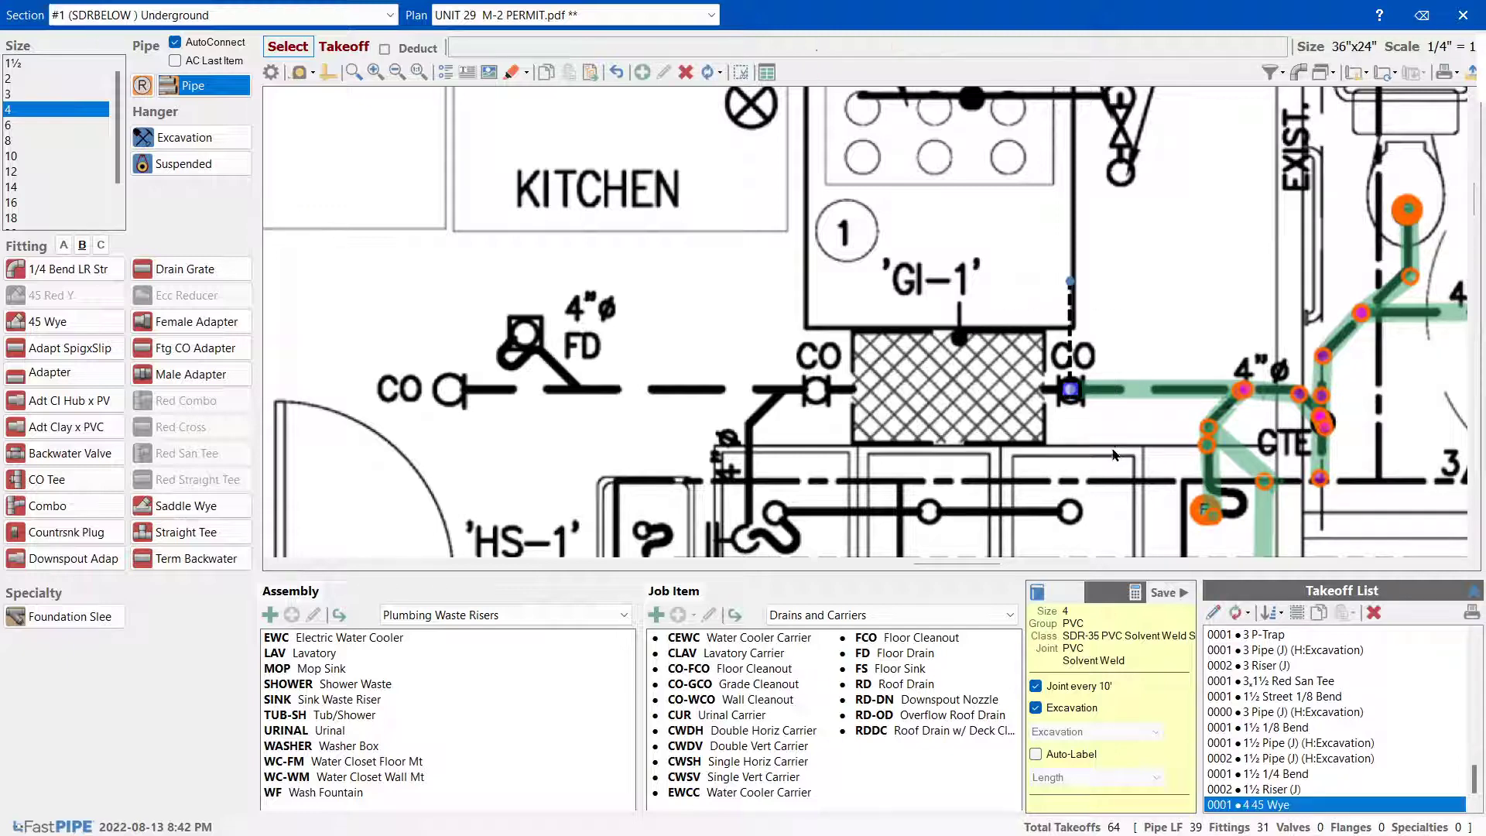
click(1120, 364)
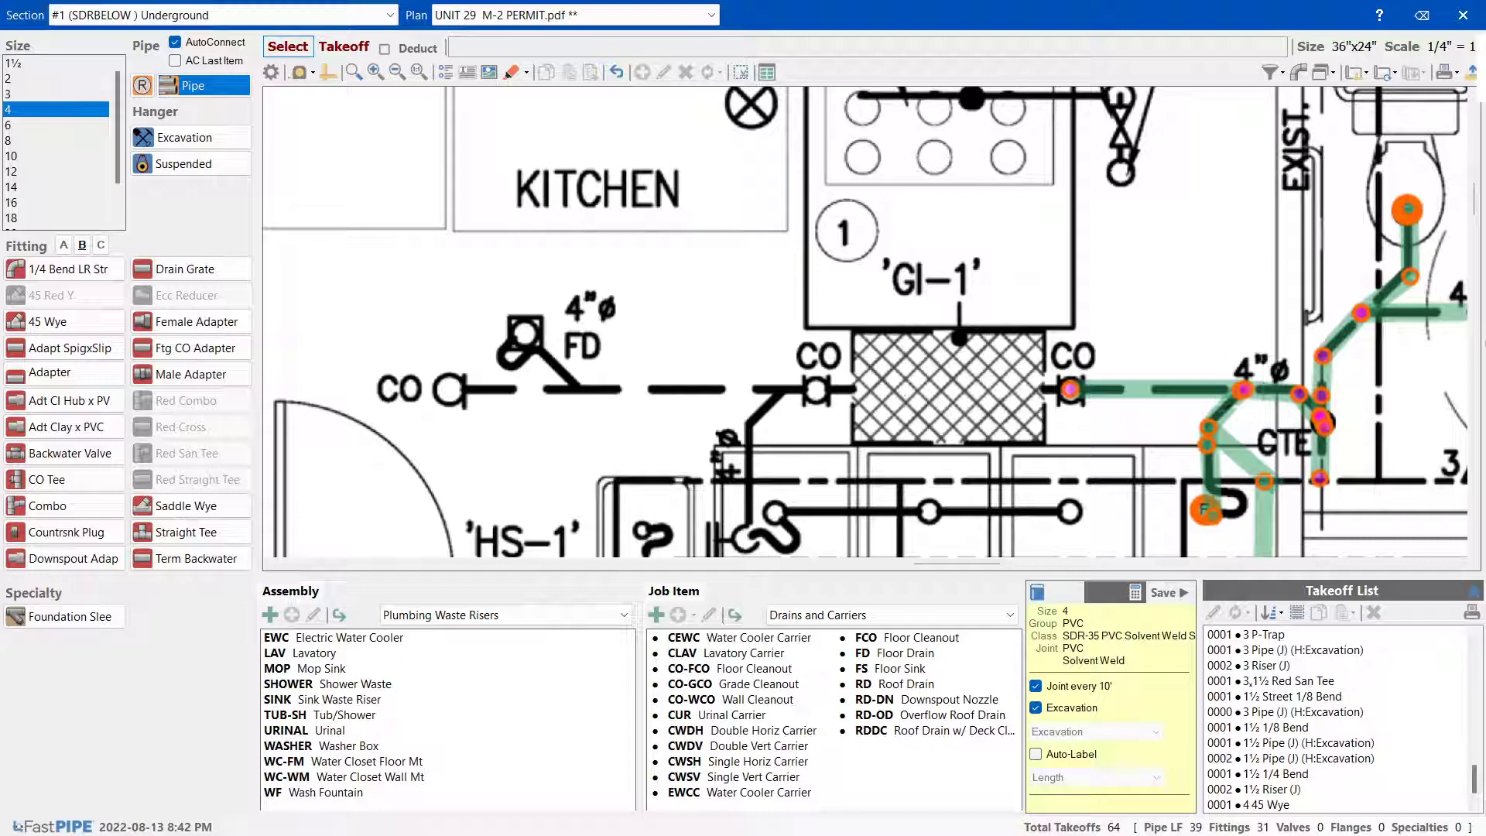
Close the takeoff of the M-2 permit plan and its job to return to the job list
drag(985, 564, 1006, 561)
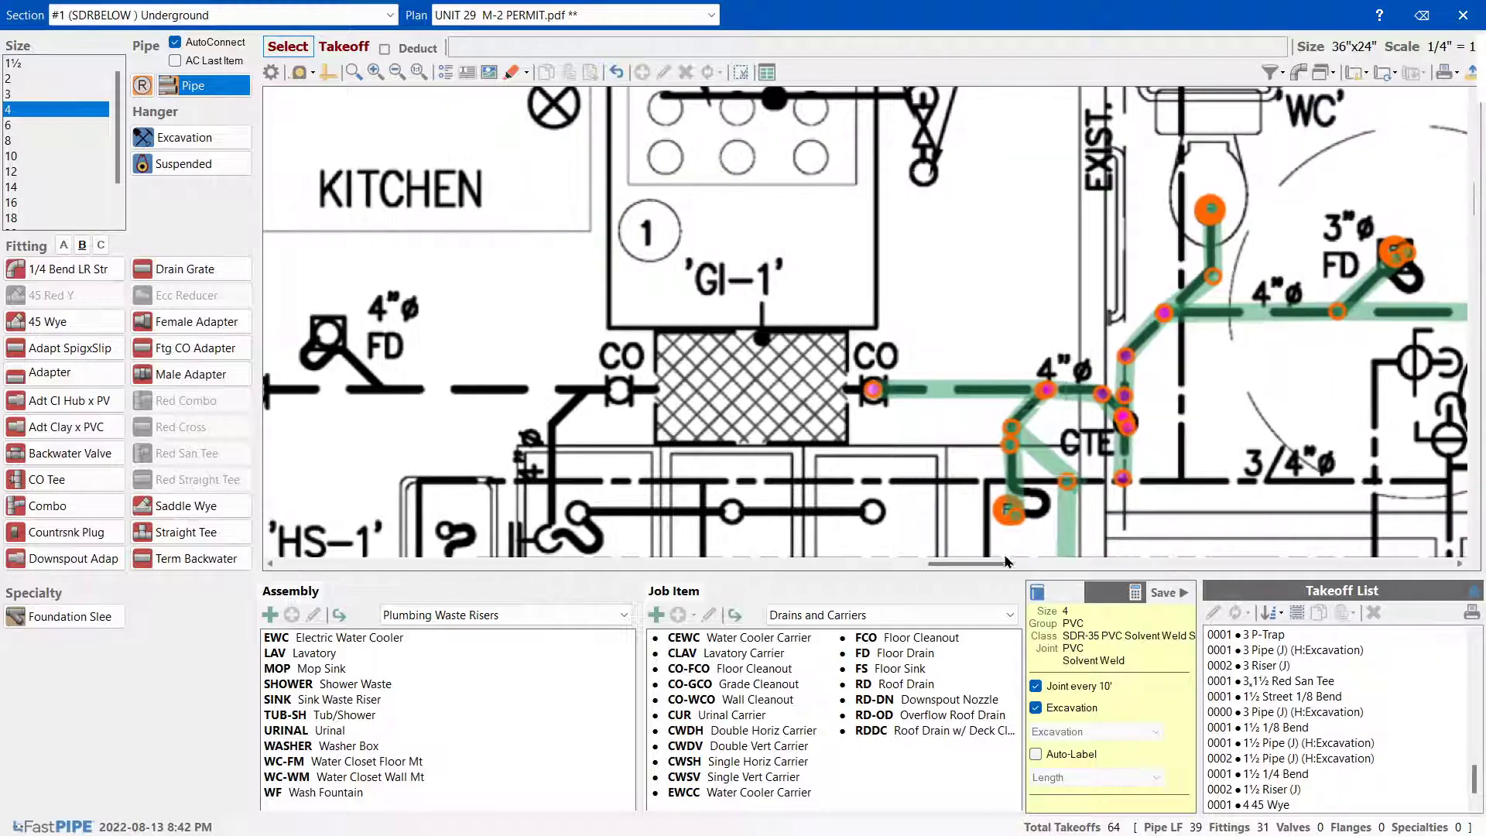
mouse_move(1474, 202)
mouse_down()
mouse_move(1474, 184)
mouse_move(1473, 202)
mouse_up()
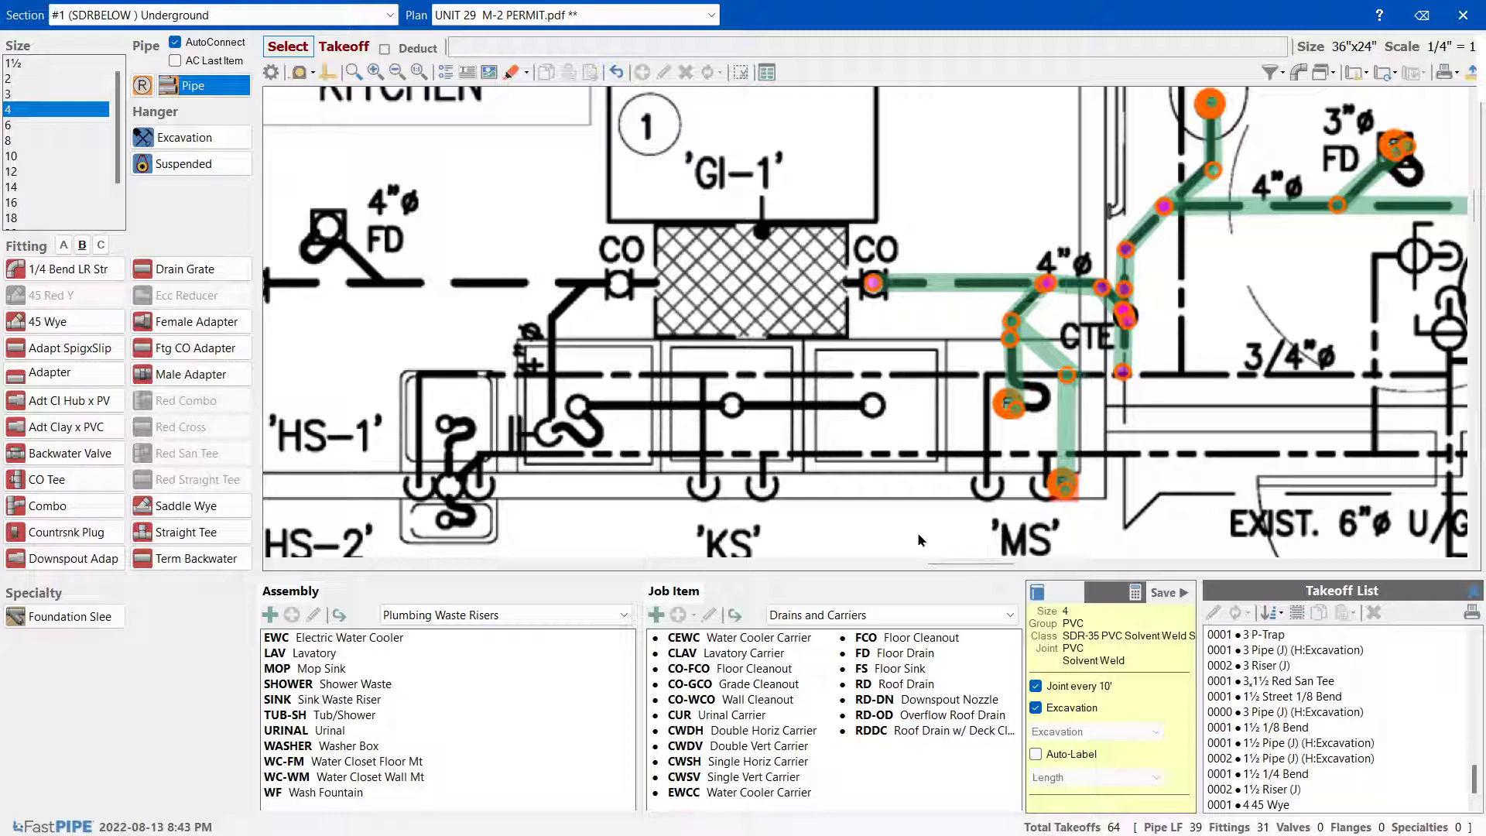
scroll(383, 449, down, 3)
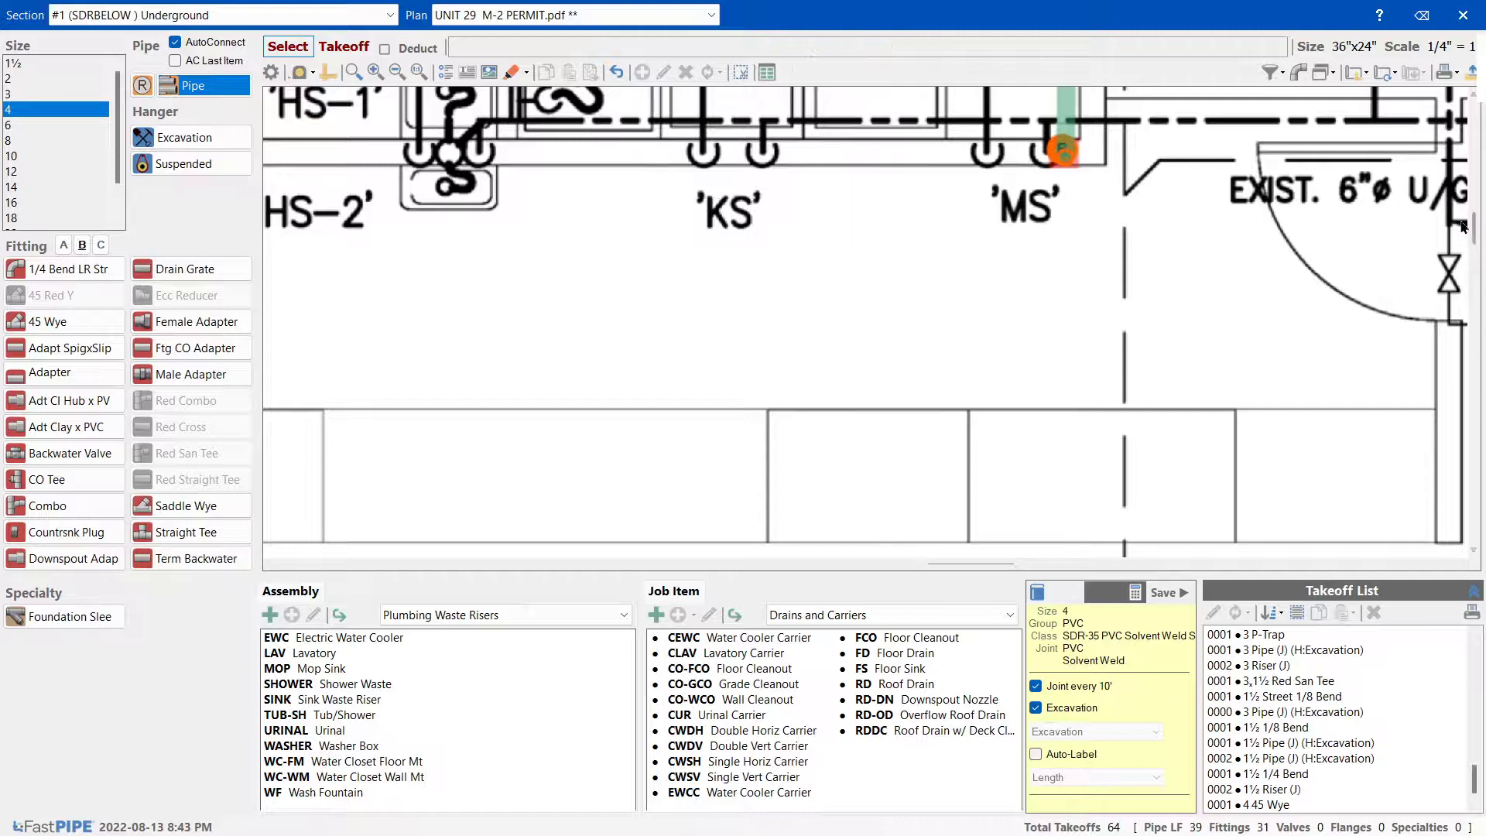
scroll(1470, 224, up, 2)
click(1460, 15)
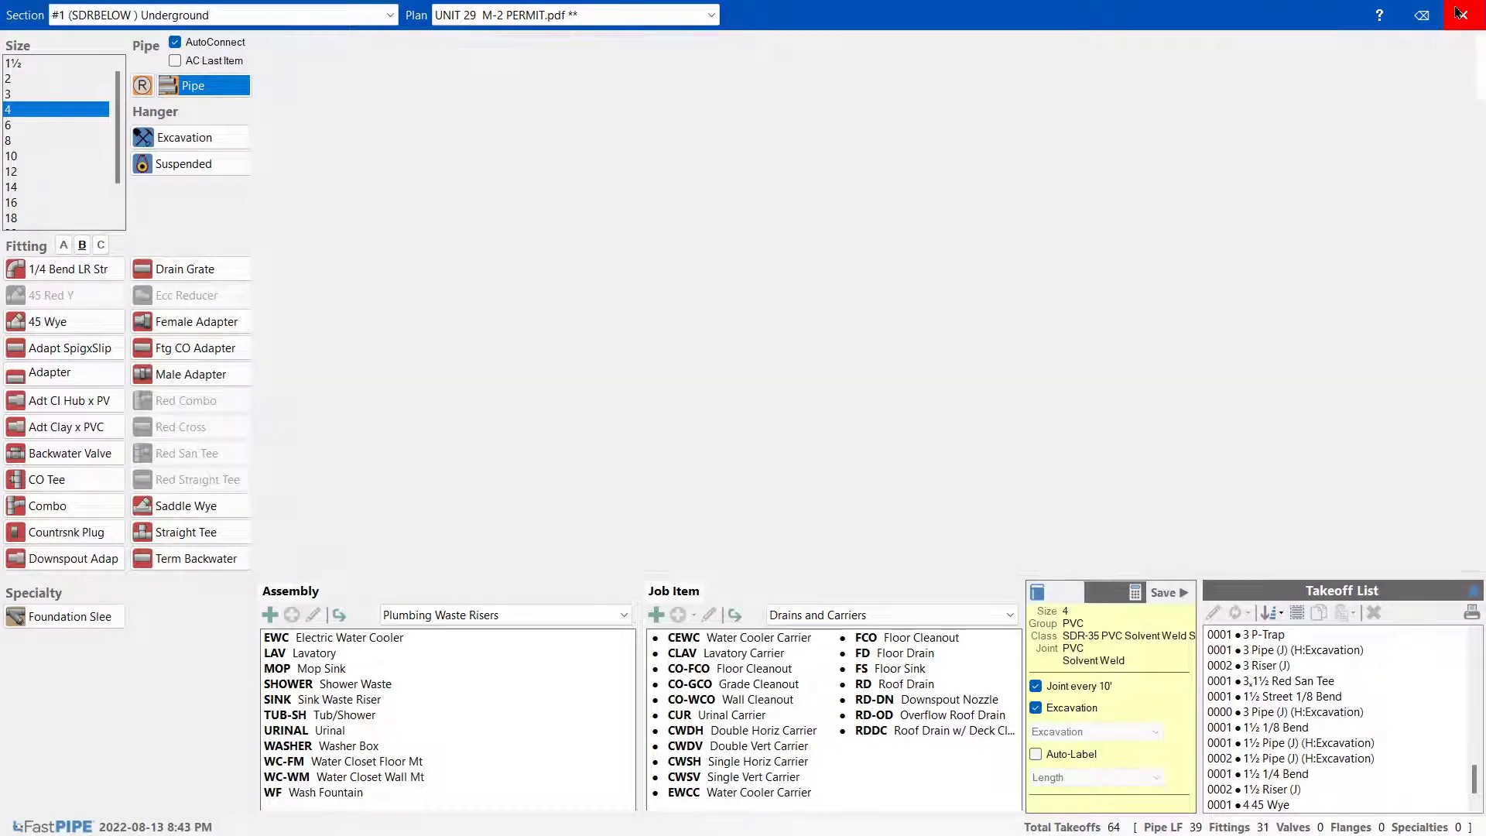
click(1463, 12)
Open the 367 SPADINA job from the job list and show its plans
click(224, 293)
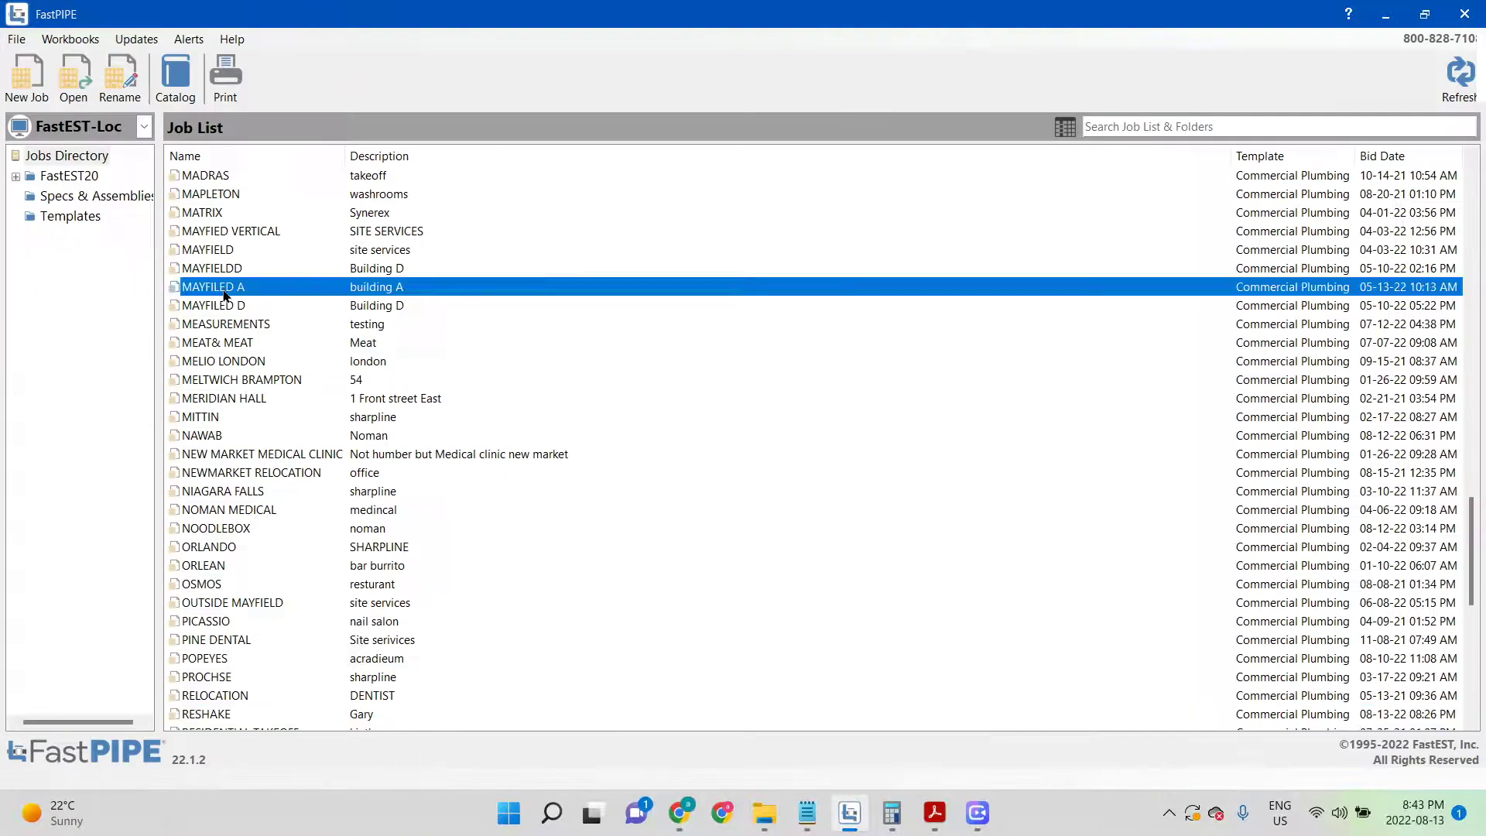
key(3)
key(3)
key(3)
double_click(222, 196)
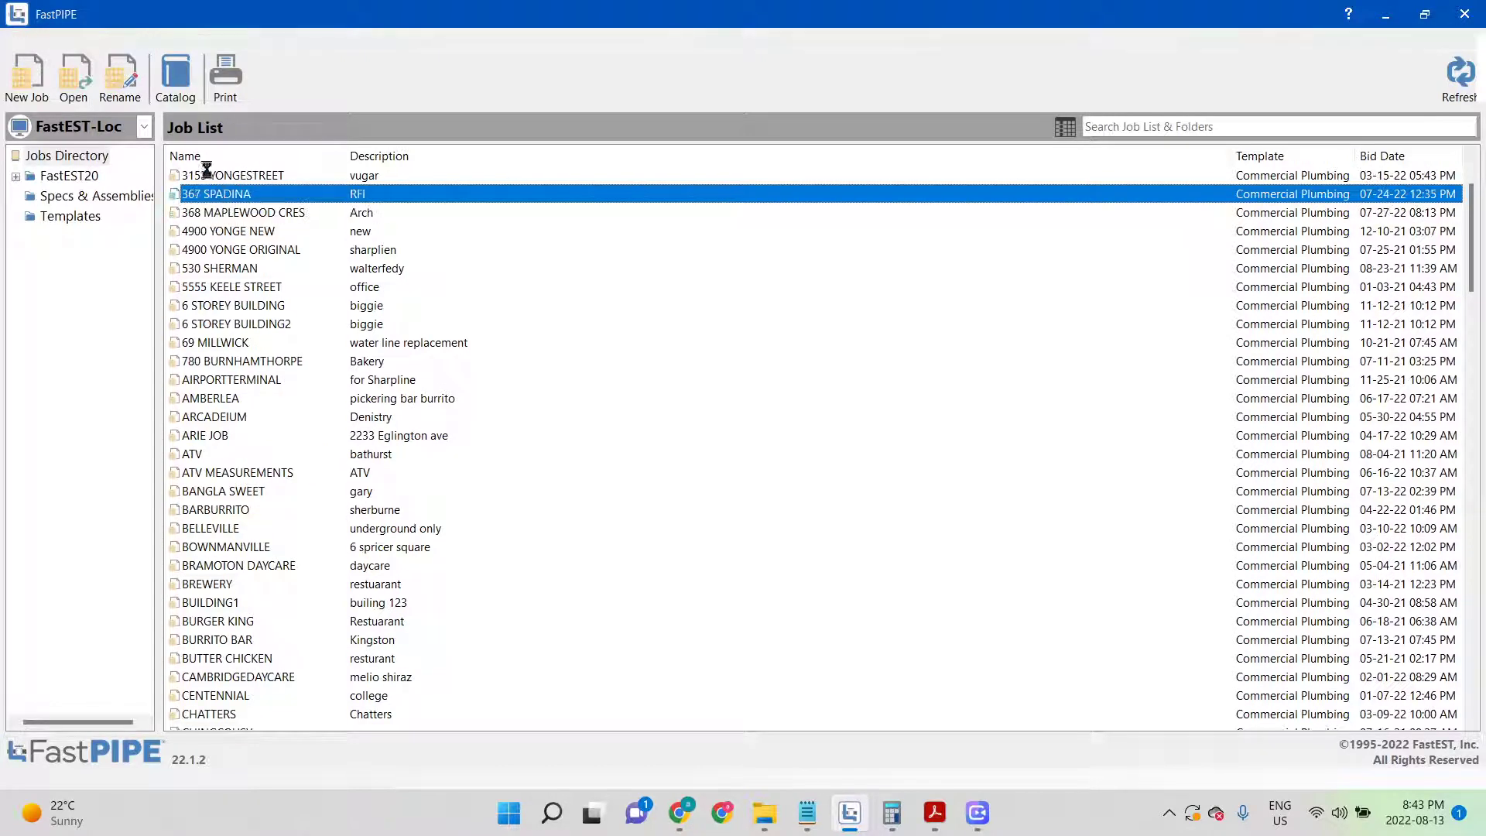
click(67, 43)
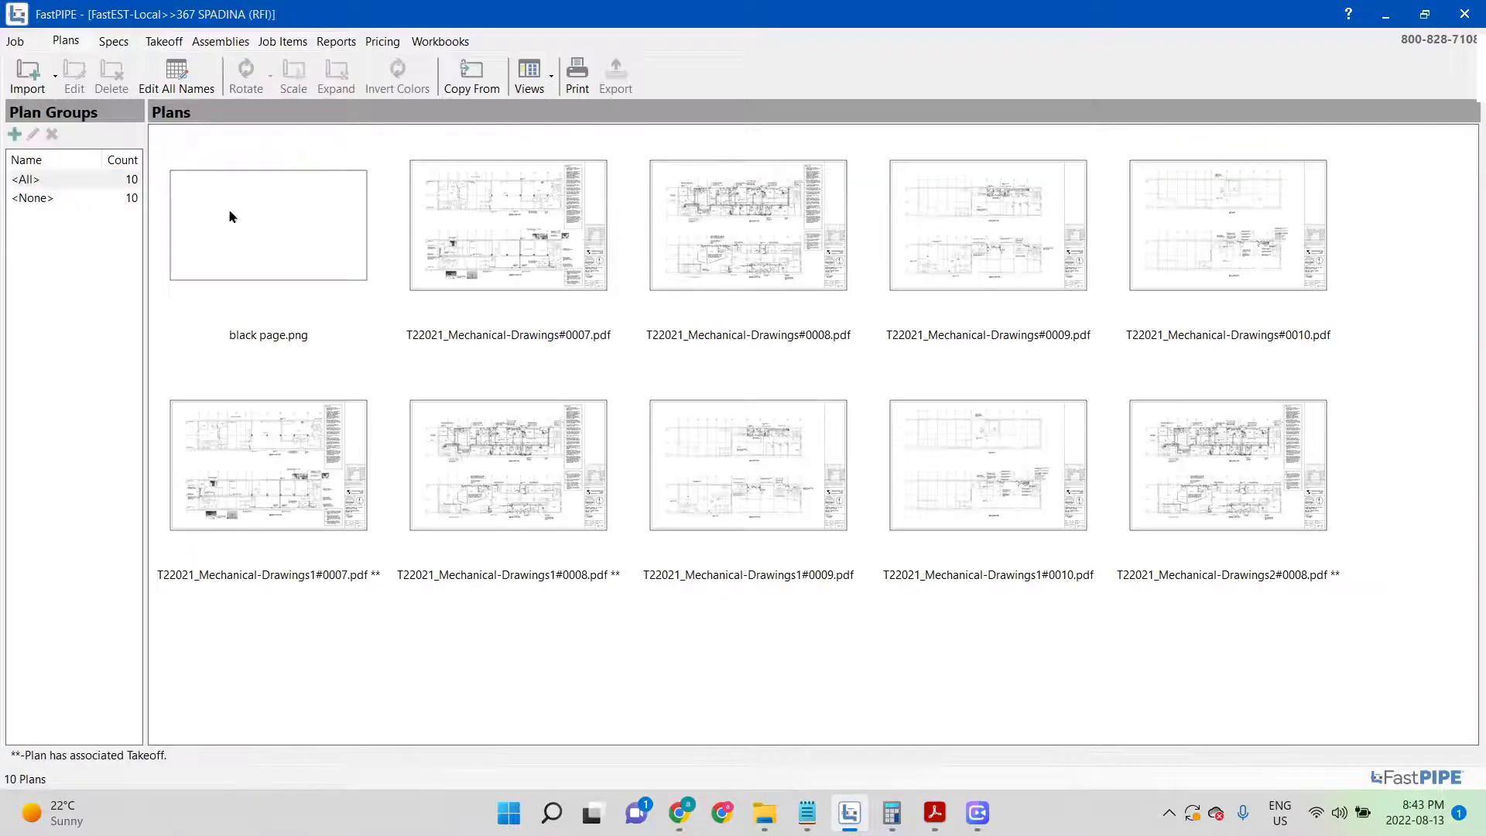
Open the black page.png plan and examine the drain and vent connections of the washing machine box, S1 sink and L-1 sink
click(229, 214)
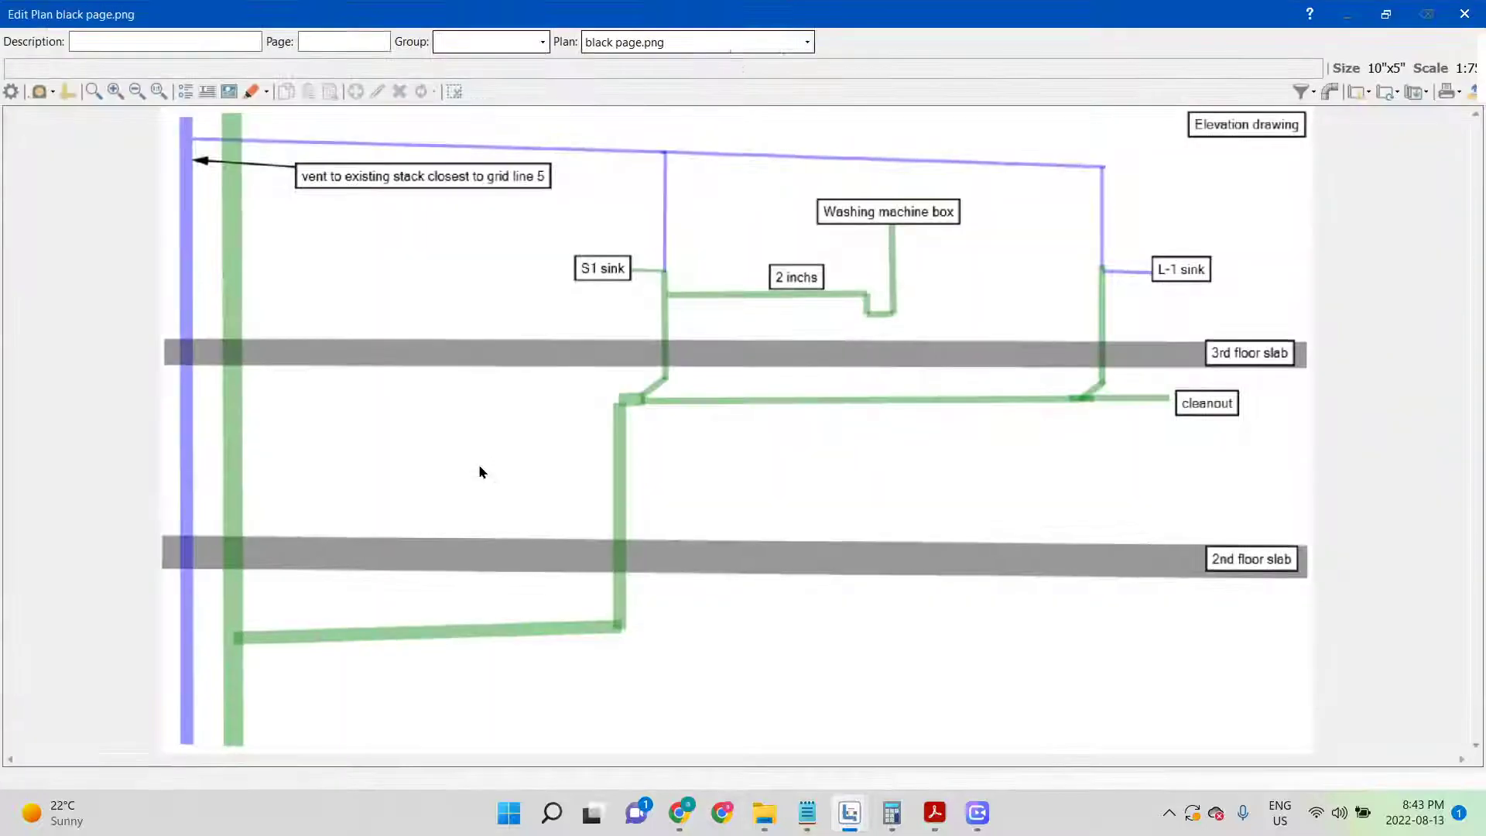
scroll(902, 371, up, 2)
scroll(902, 372, down, 2)
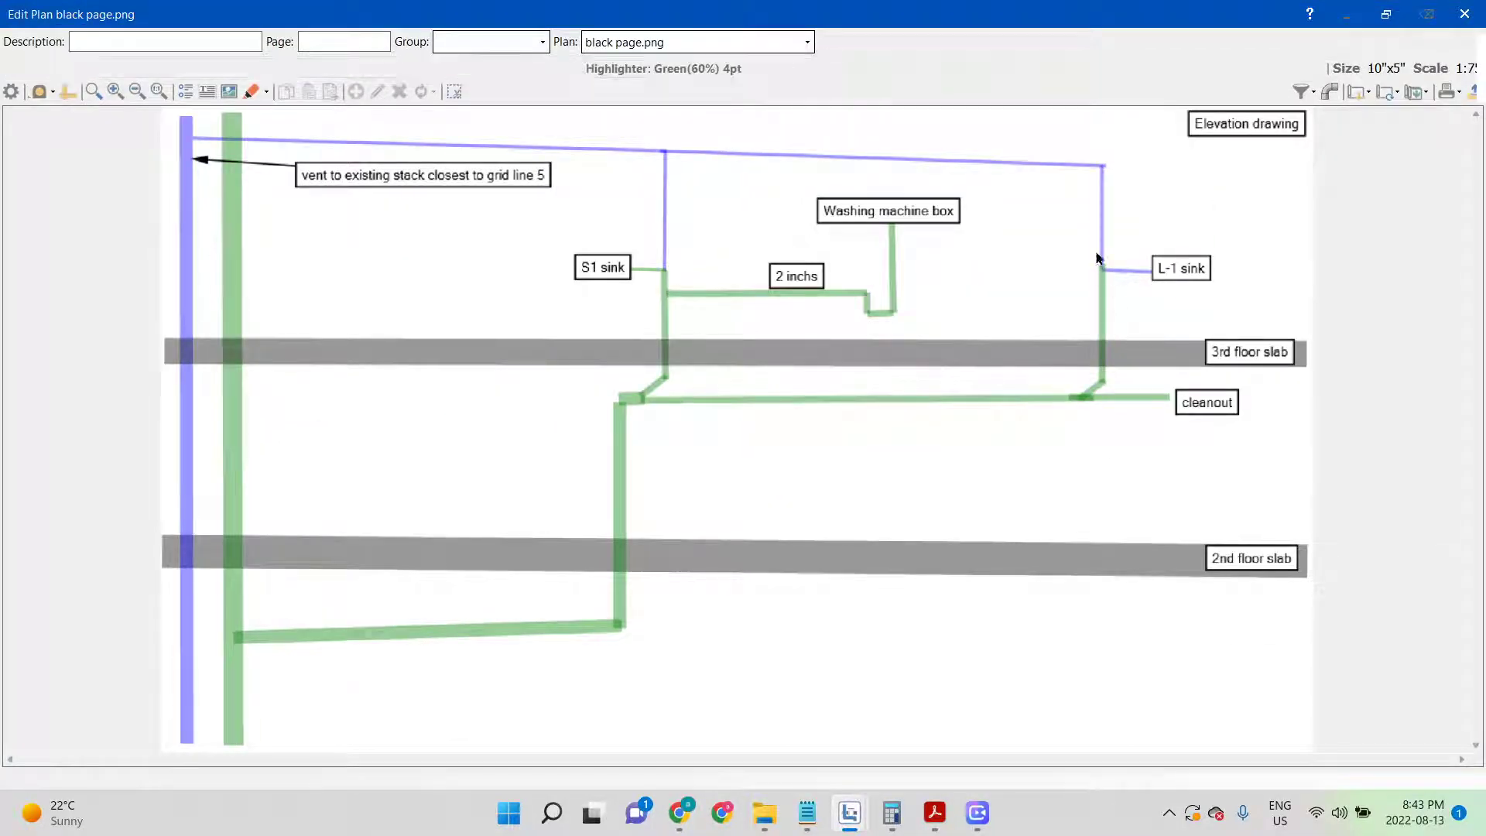
drag(564, 232, 706, 329)
click(874, 223)
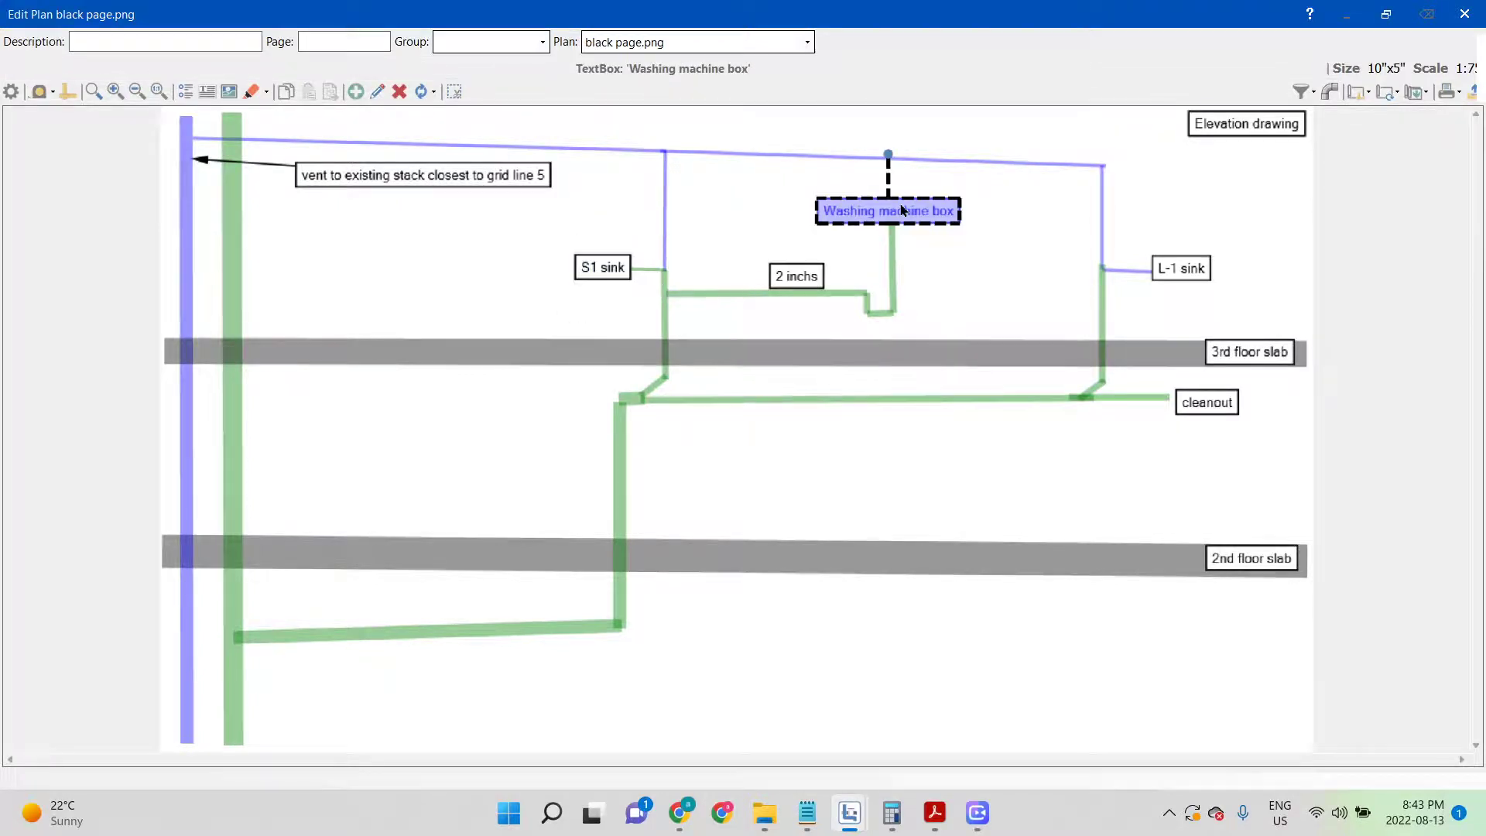
click(861, 289)
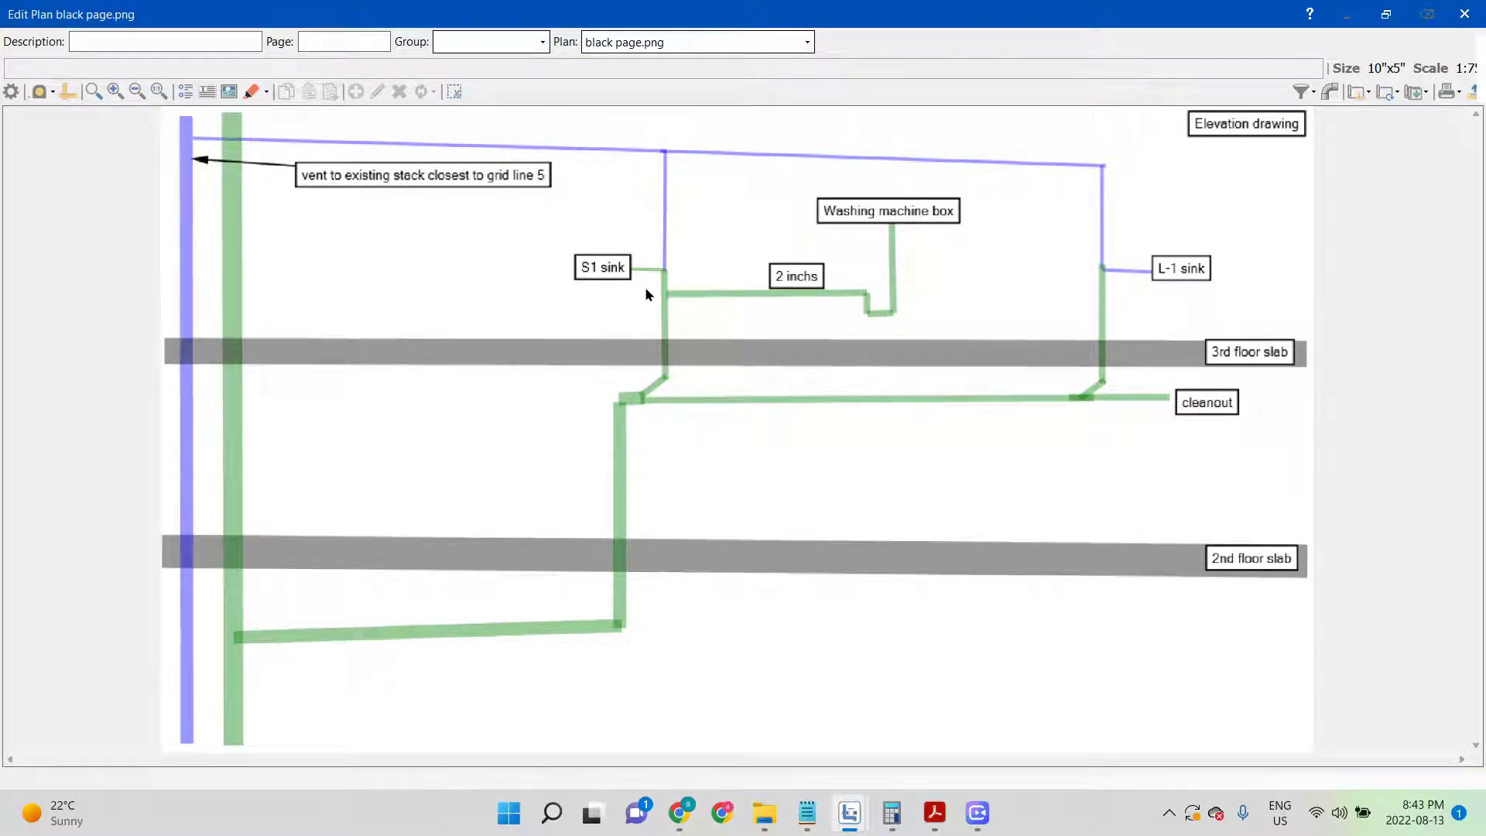
click(602, 267)
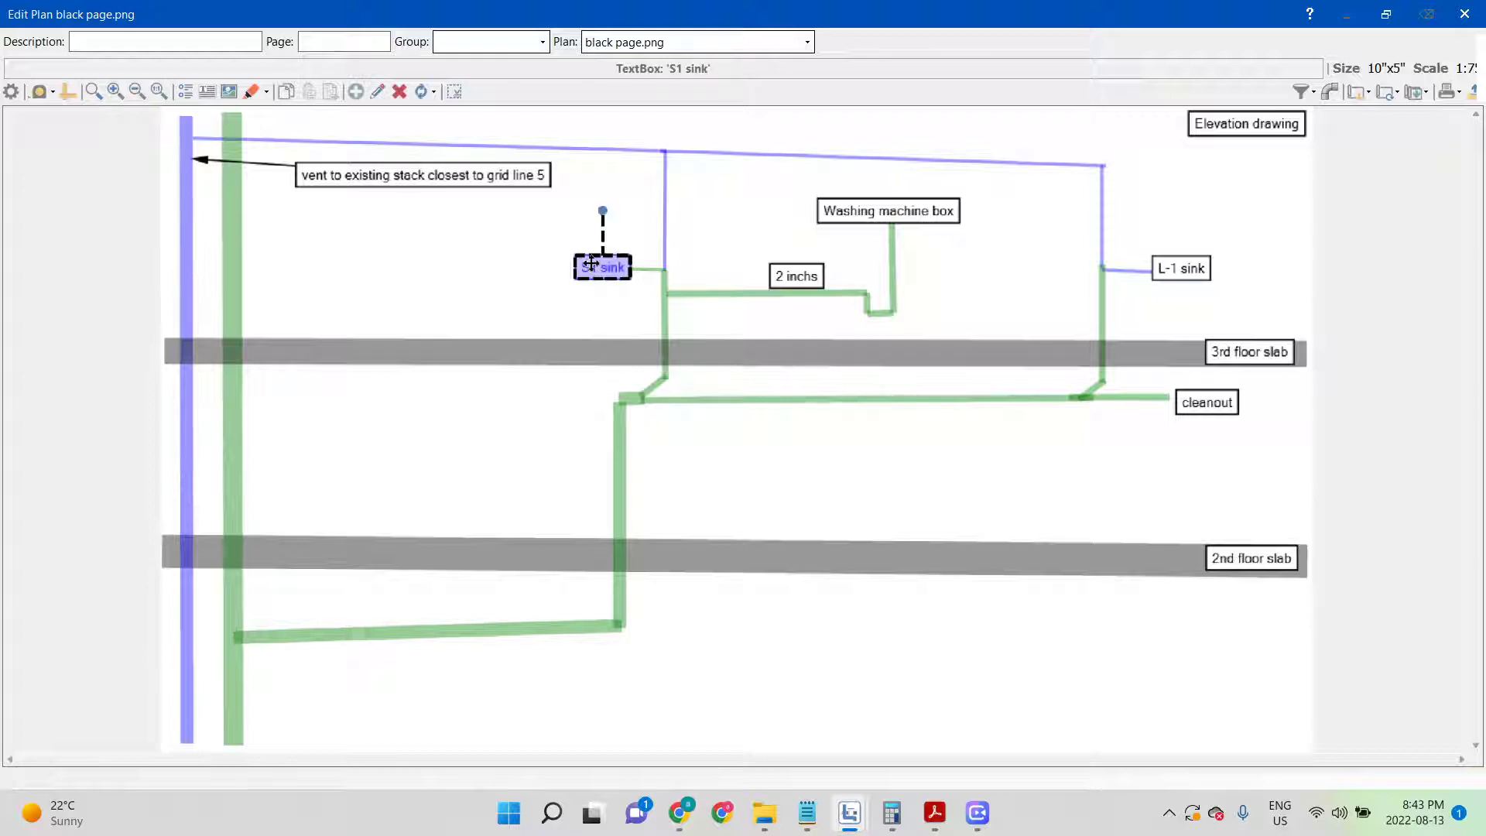
click(1181, 268)
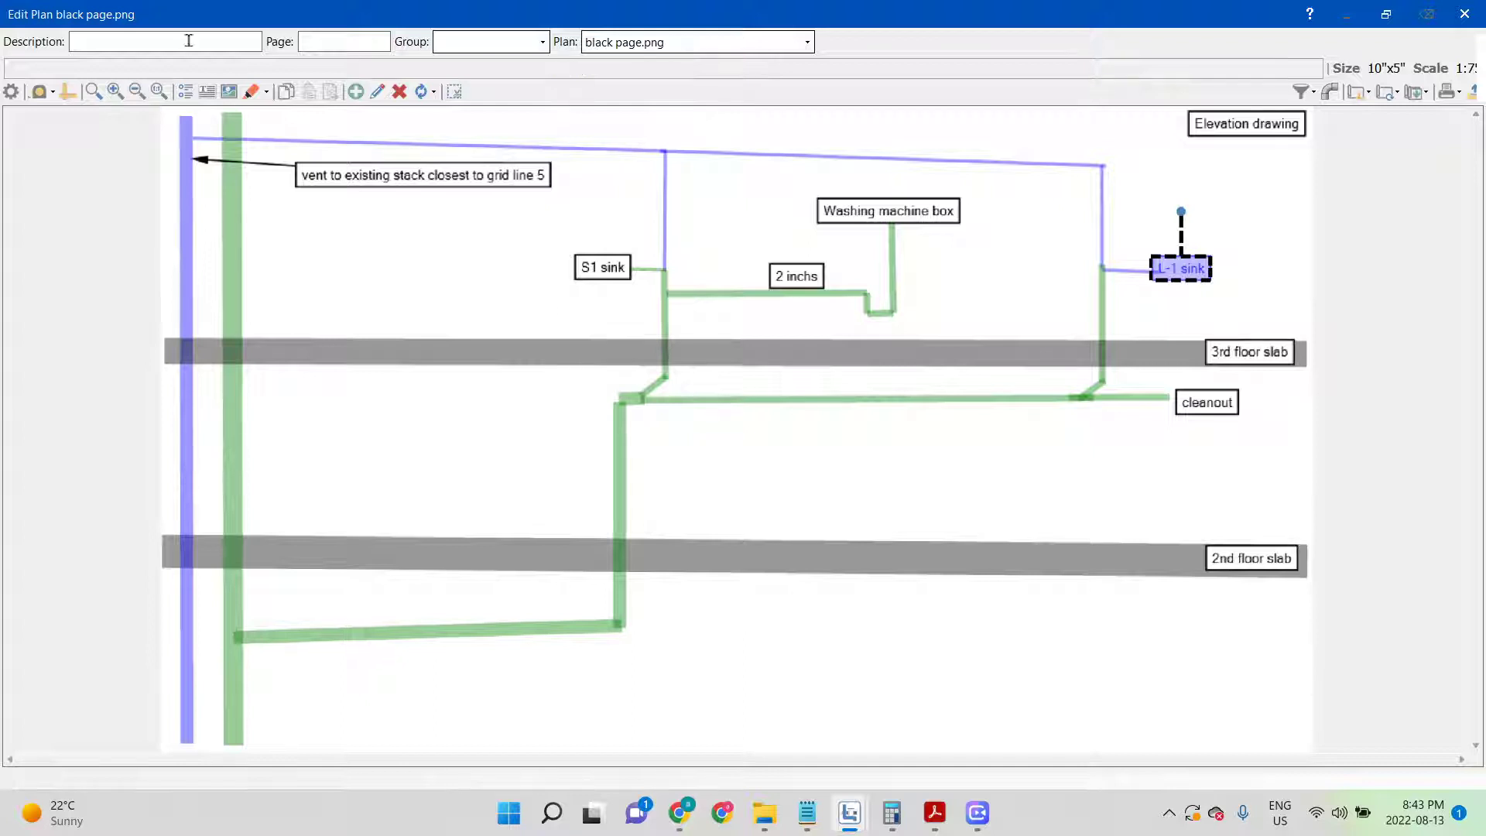
Draw red 8 pt highlighter lines from the 3rd floor slab near the S1 sink up to the vent pipes
click(250, 92)
mouse_move(564, 360)
mouse_down()
mouse_move(568, 167)
mouse_move(663, 172)
mouse_up()
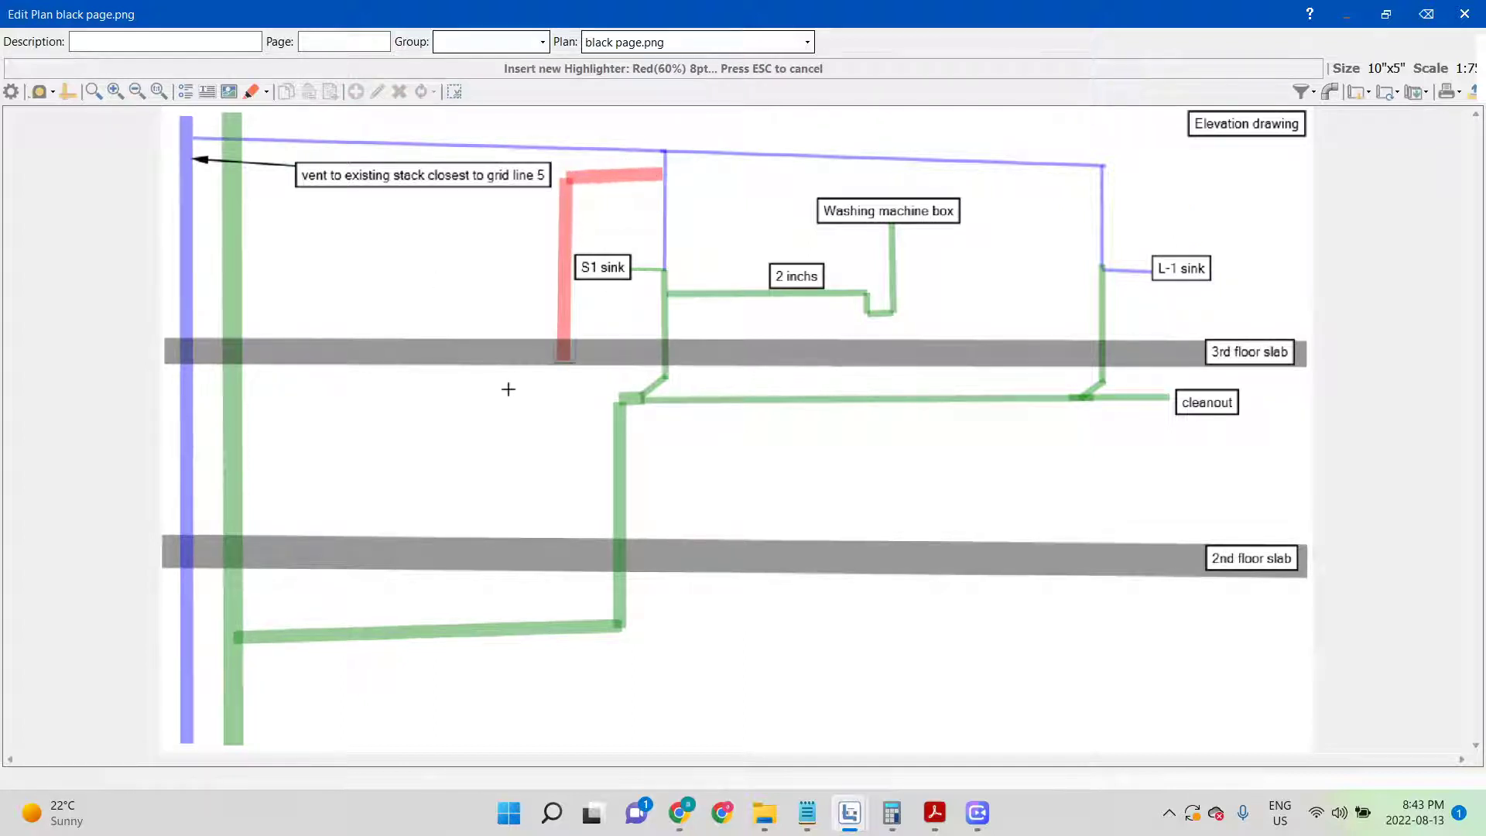
drag(527, 362, 526, 147)
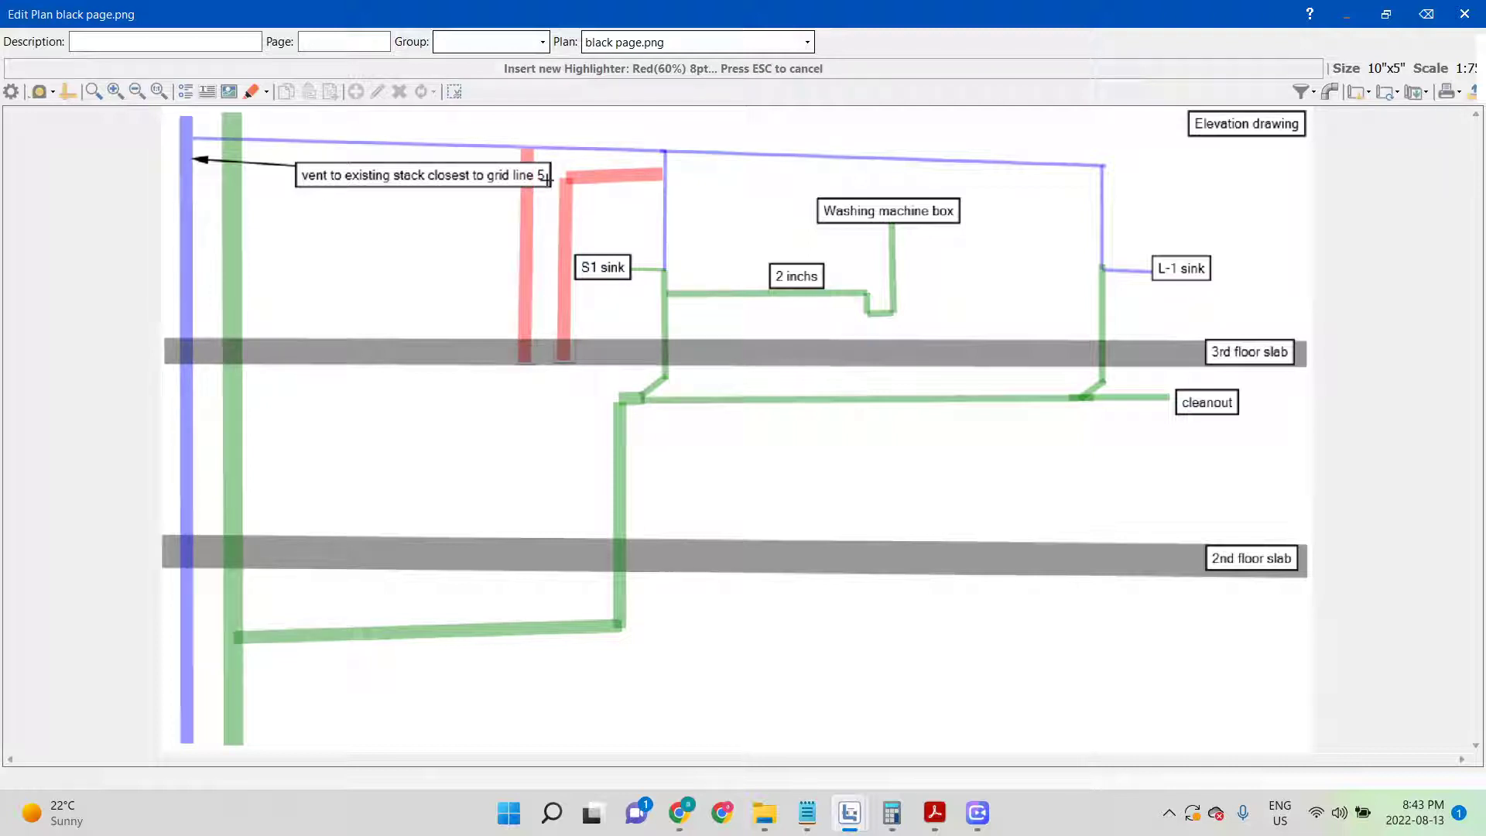
Delete the red highlighter lines near the S1 sink from the elevation drawing
key(Escape)
click(519, 212)
key(Delete)
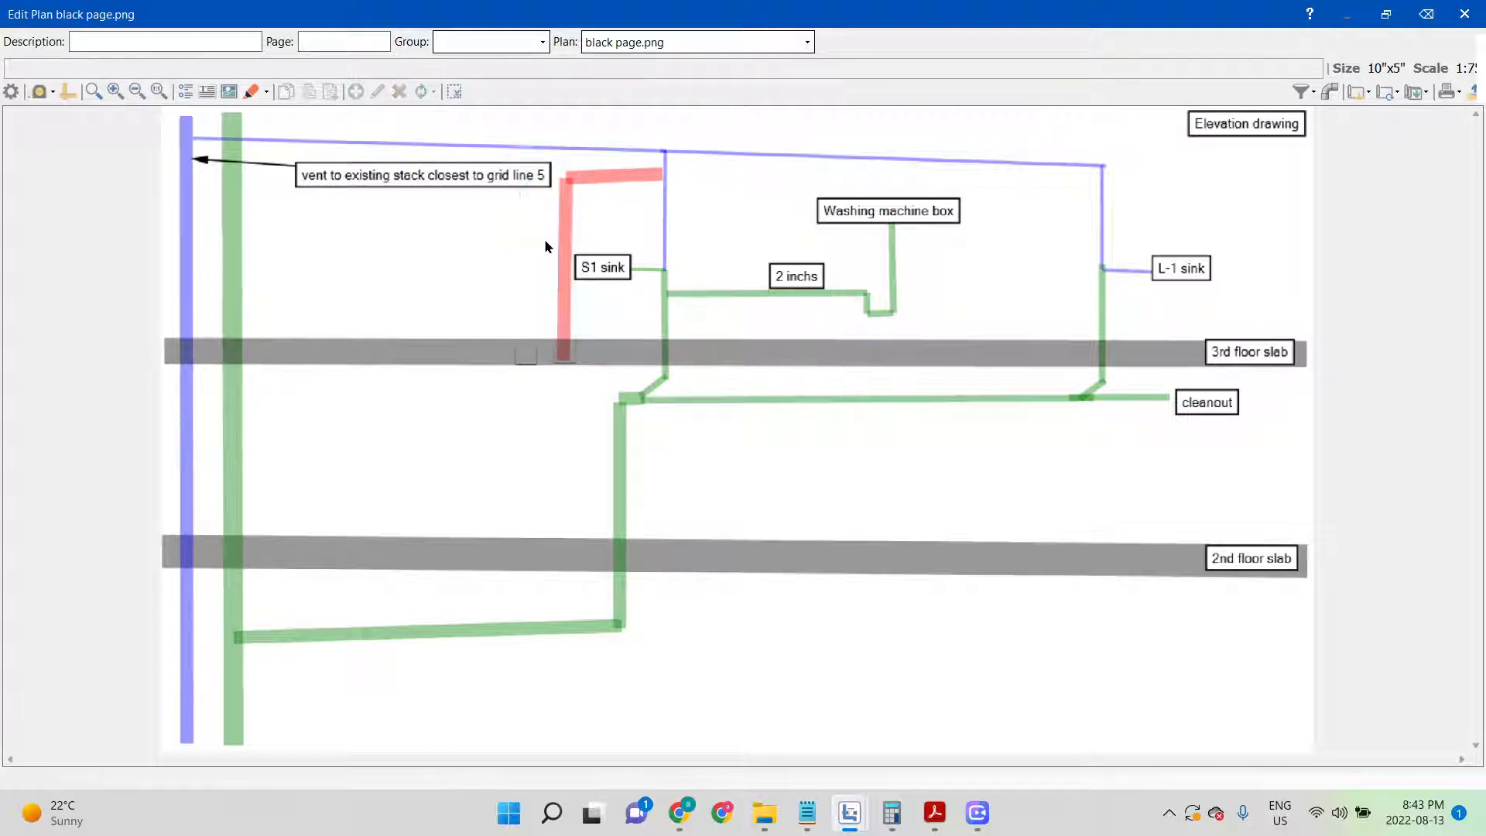
click(565, 225)
key(Delete)
click(616, 174)
key(Delete)
Close the black page.png elevation drawing
click(1473, 13)
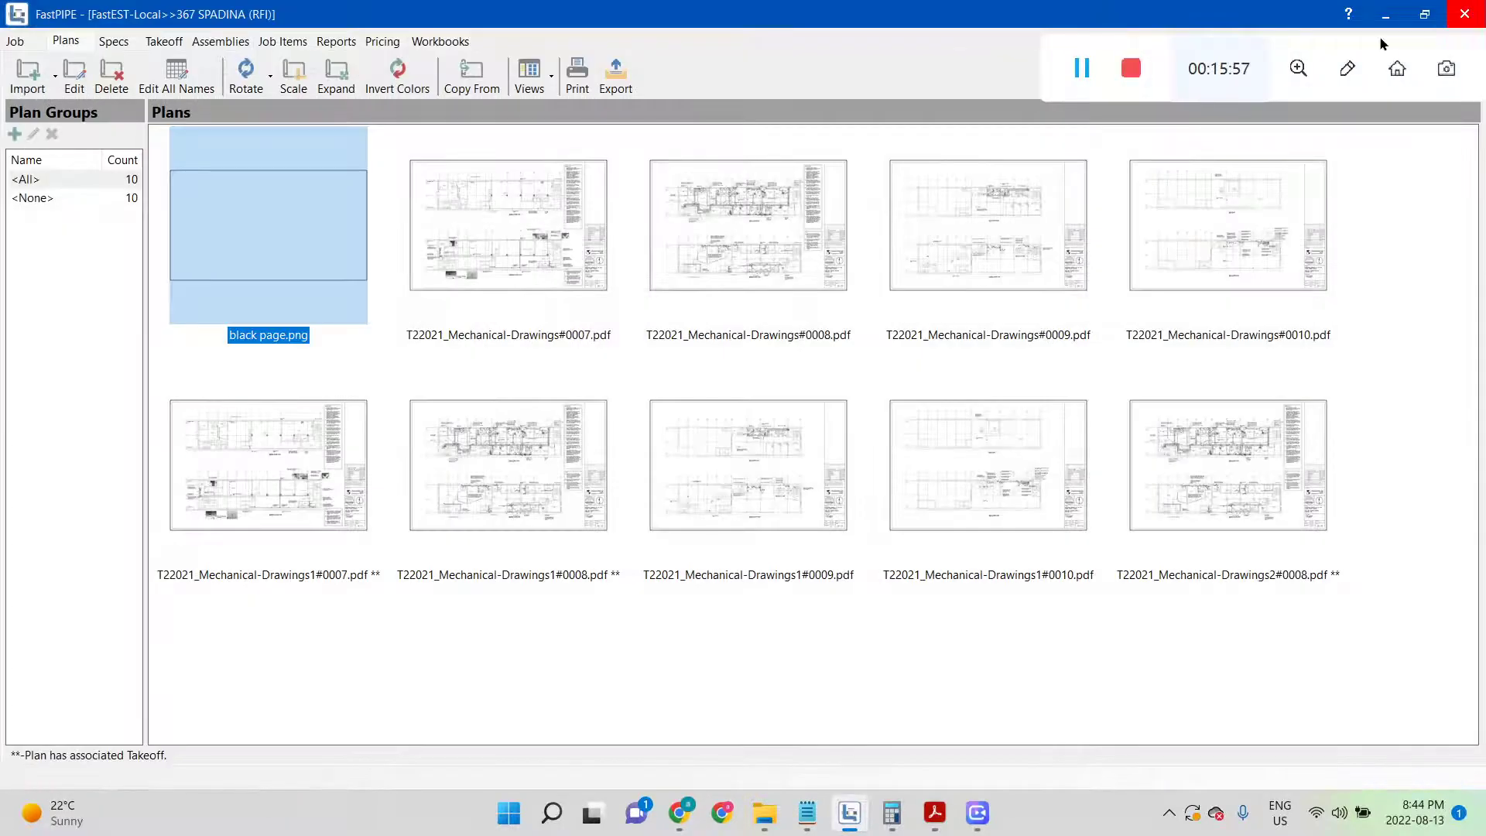
Close the 367 SPADINA job and open the RESHAKE job from the job list
click(1464, 14)
click(395, 381)
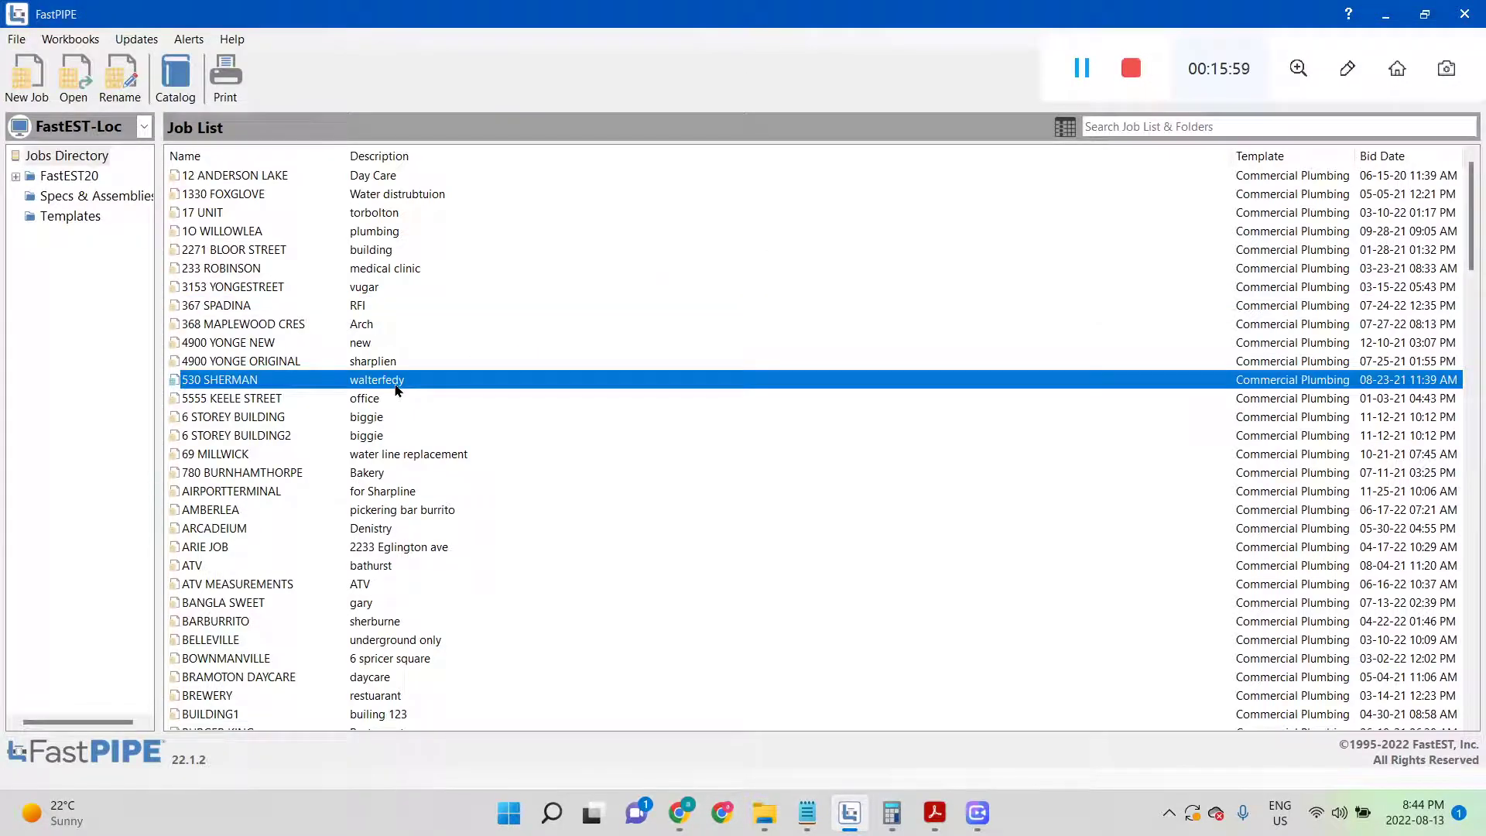
key(r)
key(r)
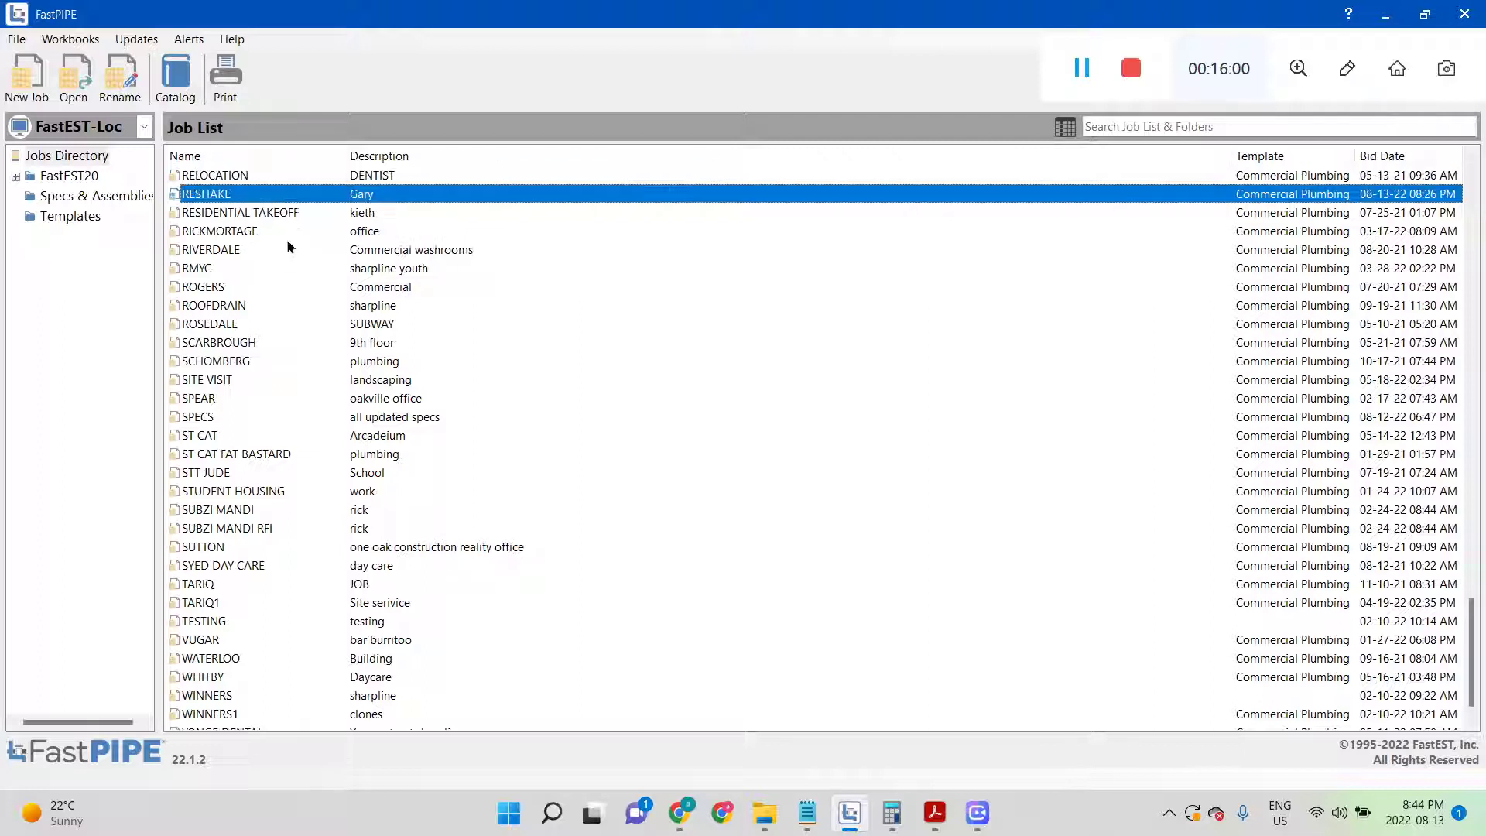
double_click(234, 199)
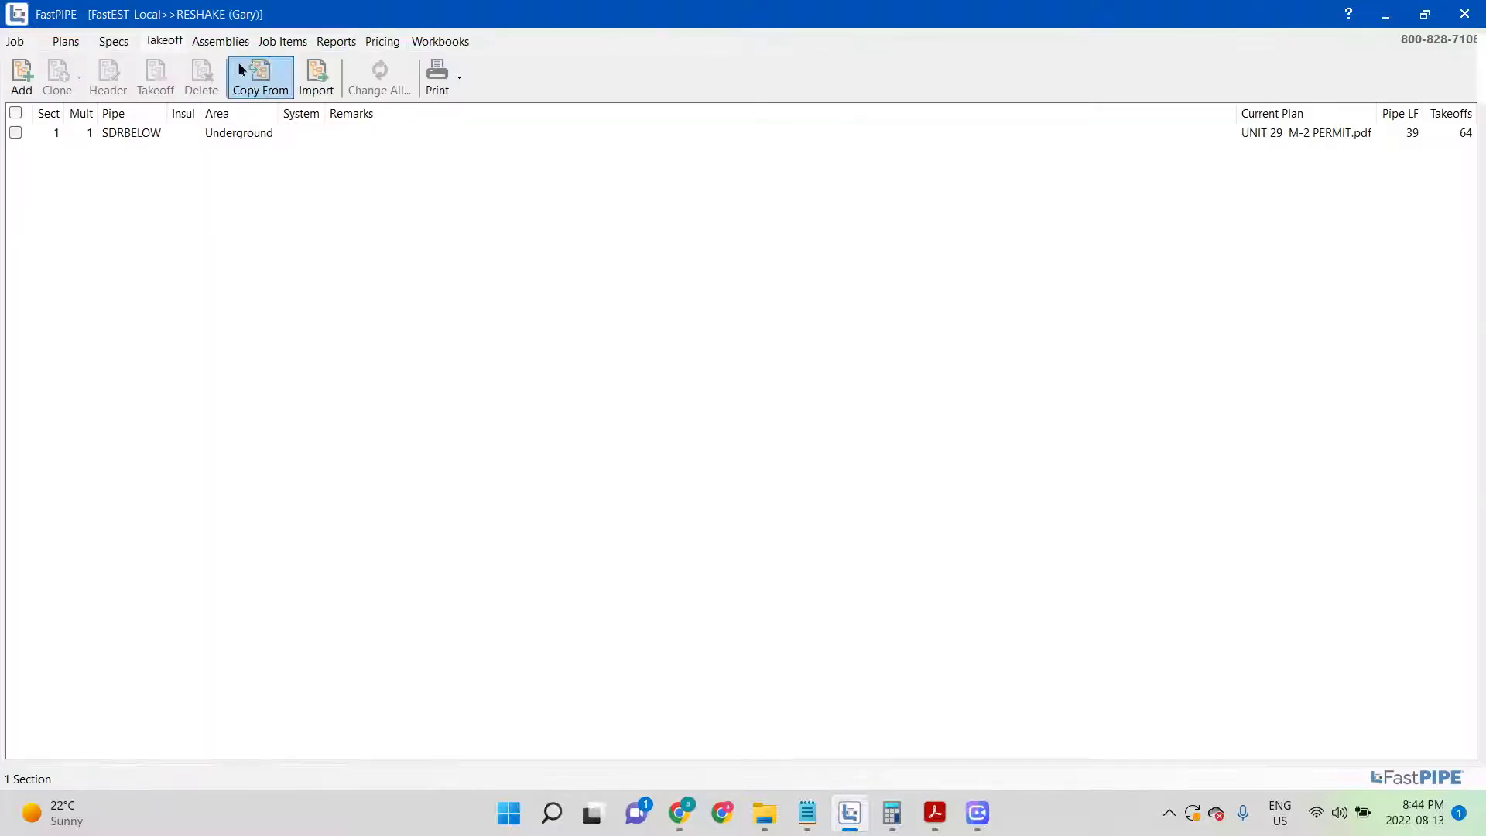
Open the takeoff of the SDRBELOW Underground section on the UNIT 29 M-2 PERMIT plan
click(113, 42)
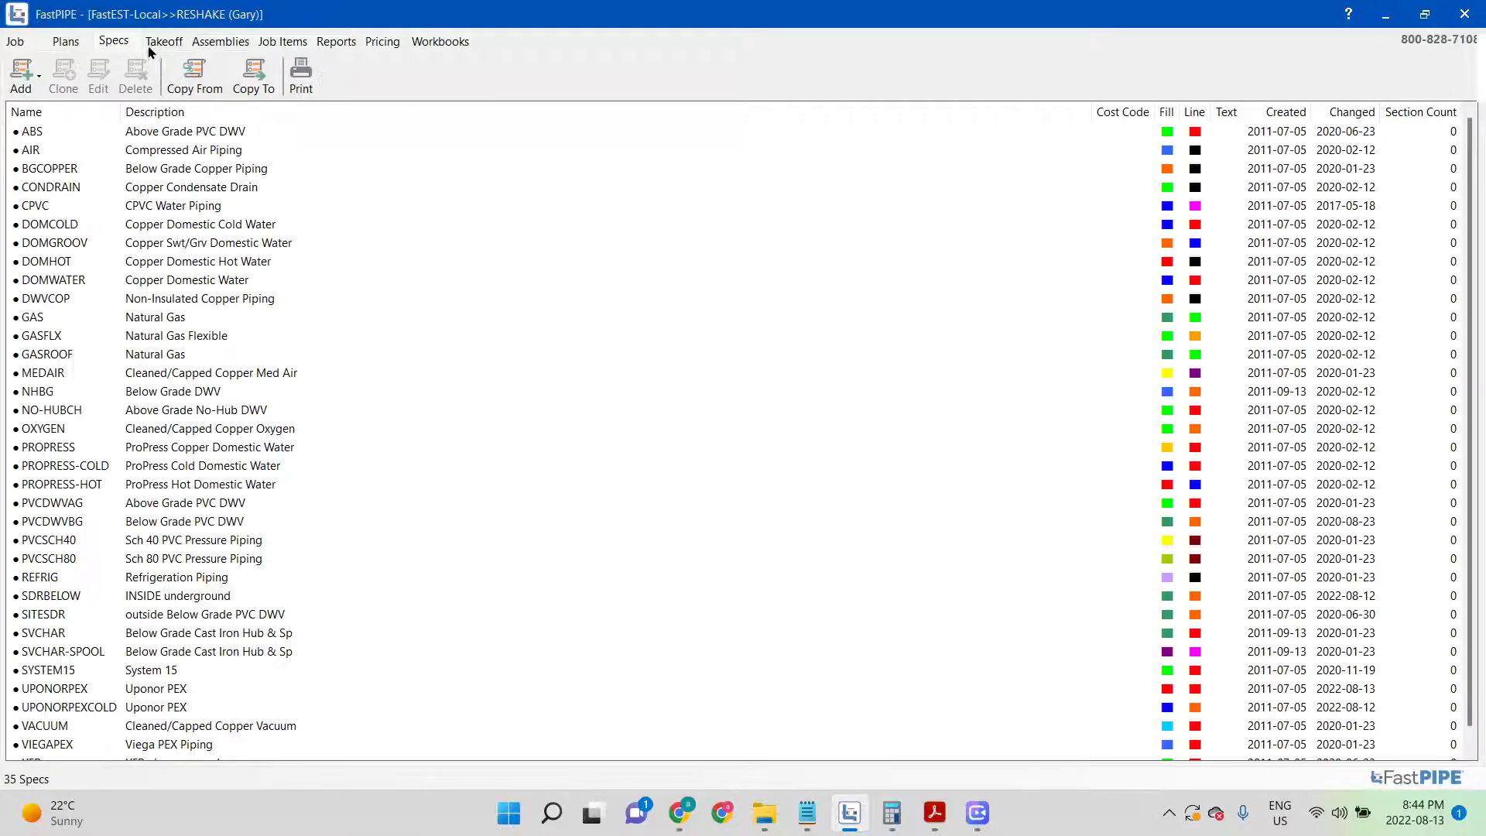
click(160, 43)
double_click(177, 135)
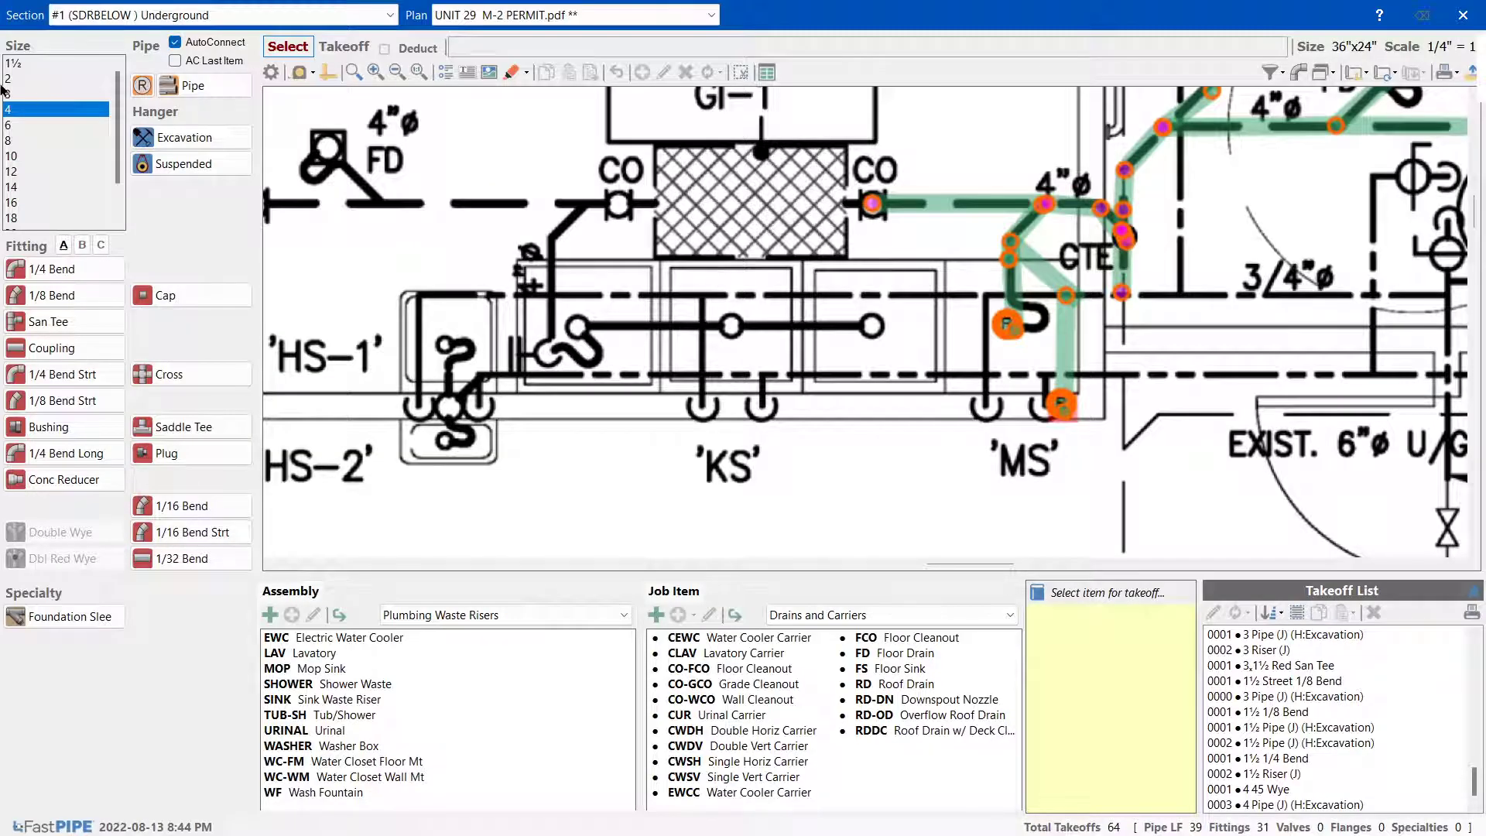
Place a size 4 45 Wye on the 4" line between the GI-1 cleanout and the 'MS' branch
click(82, 244)
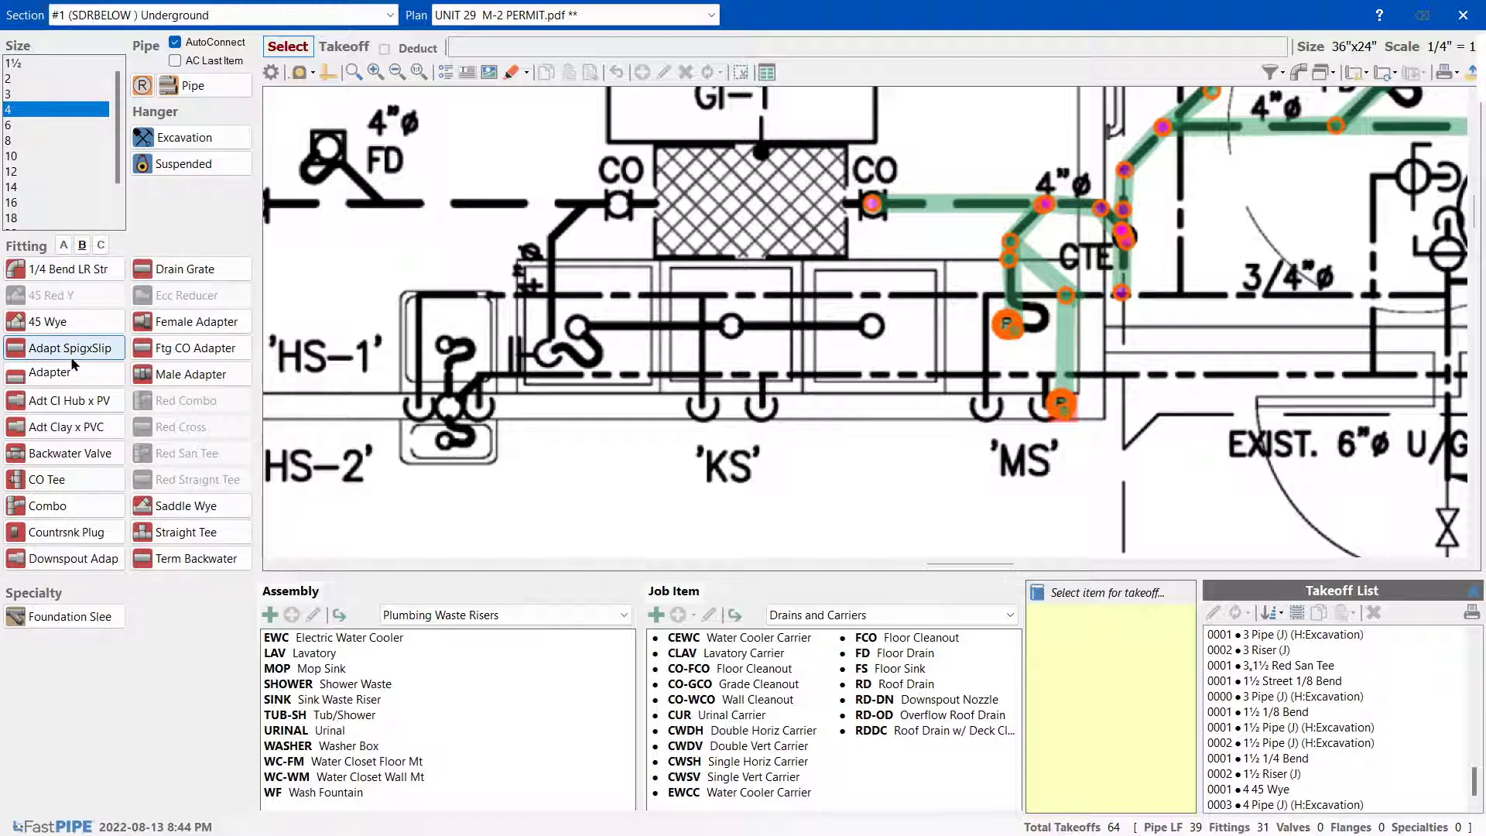
click(68, 321)
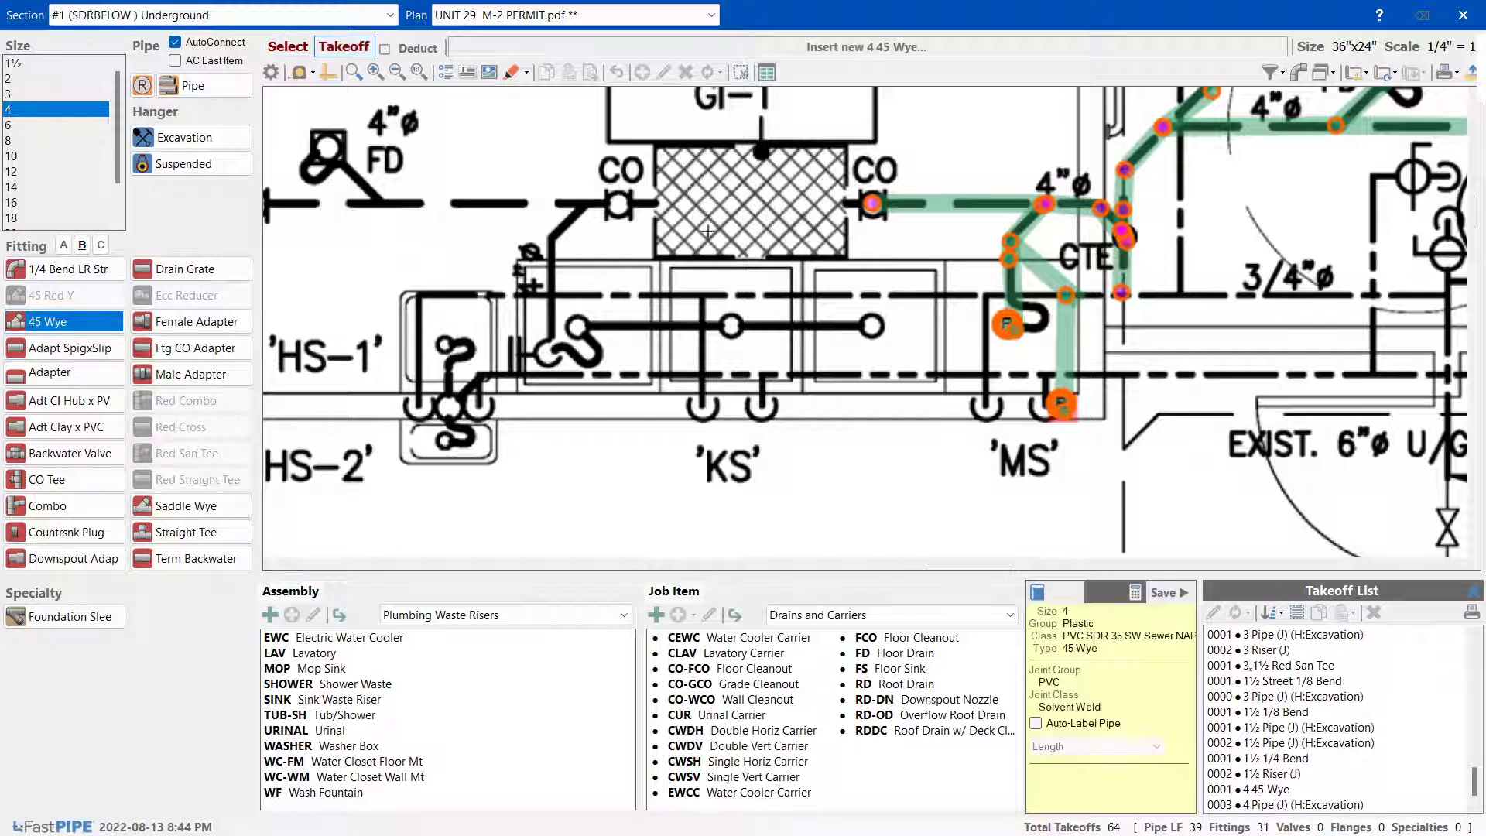
click(907, 202)
Add a 4,1½ Adapt SpigxSlip fitting at the new 45 wye beside the GI-1 cleanout
click(47, 347)
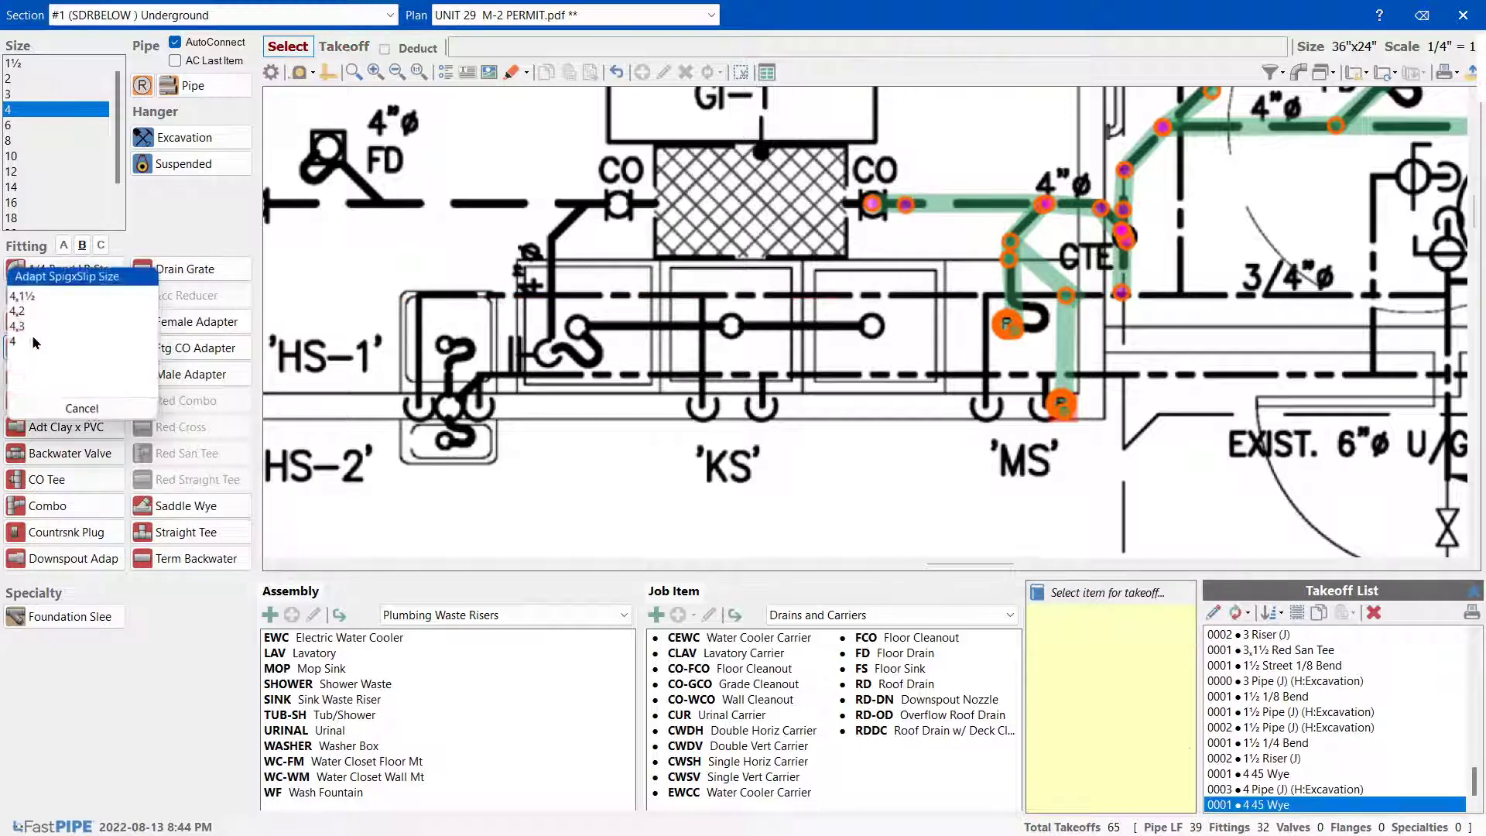
click(17, 311)
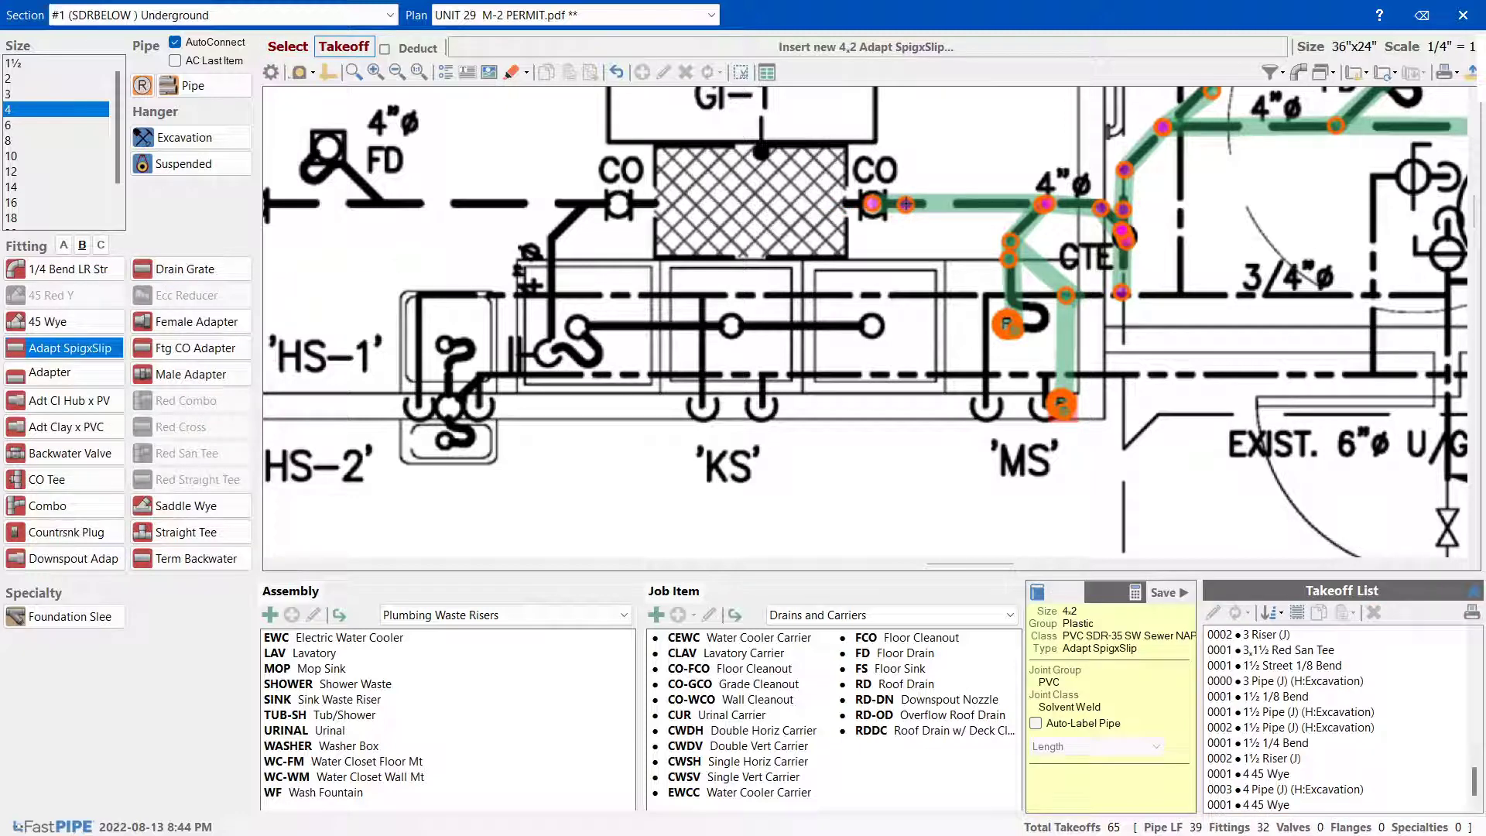
click(46, 348)
click(47, 296)
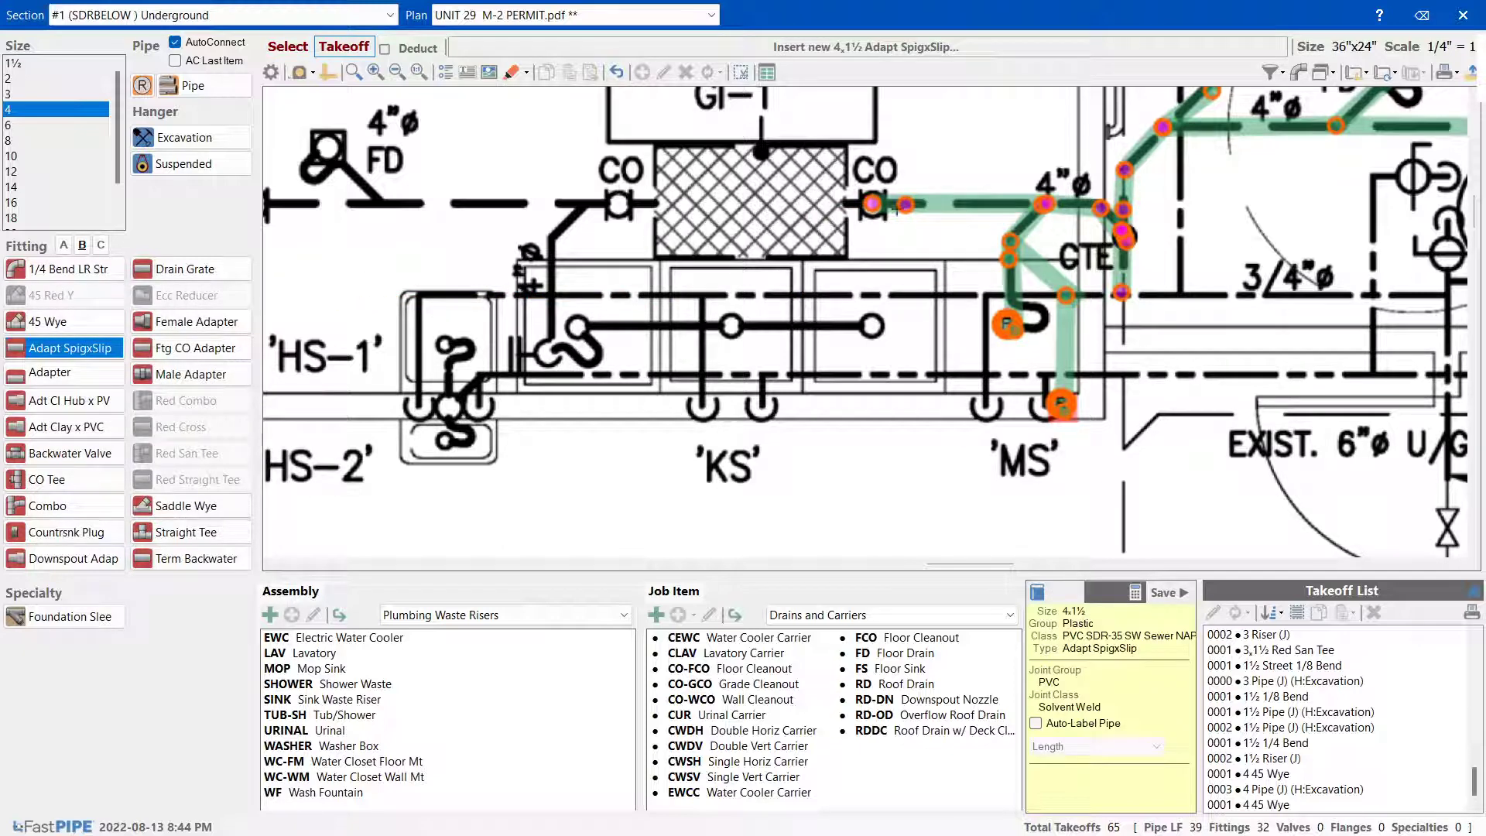
click(896, 210)
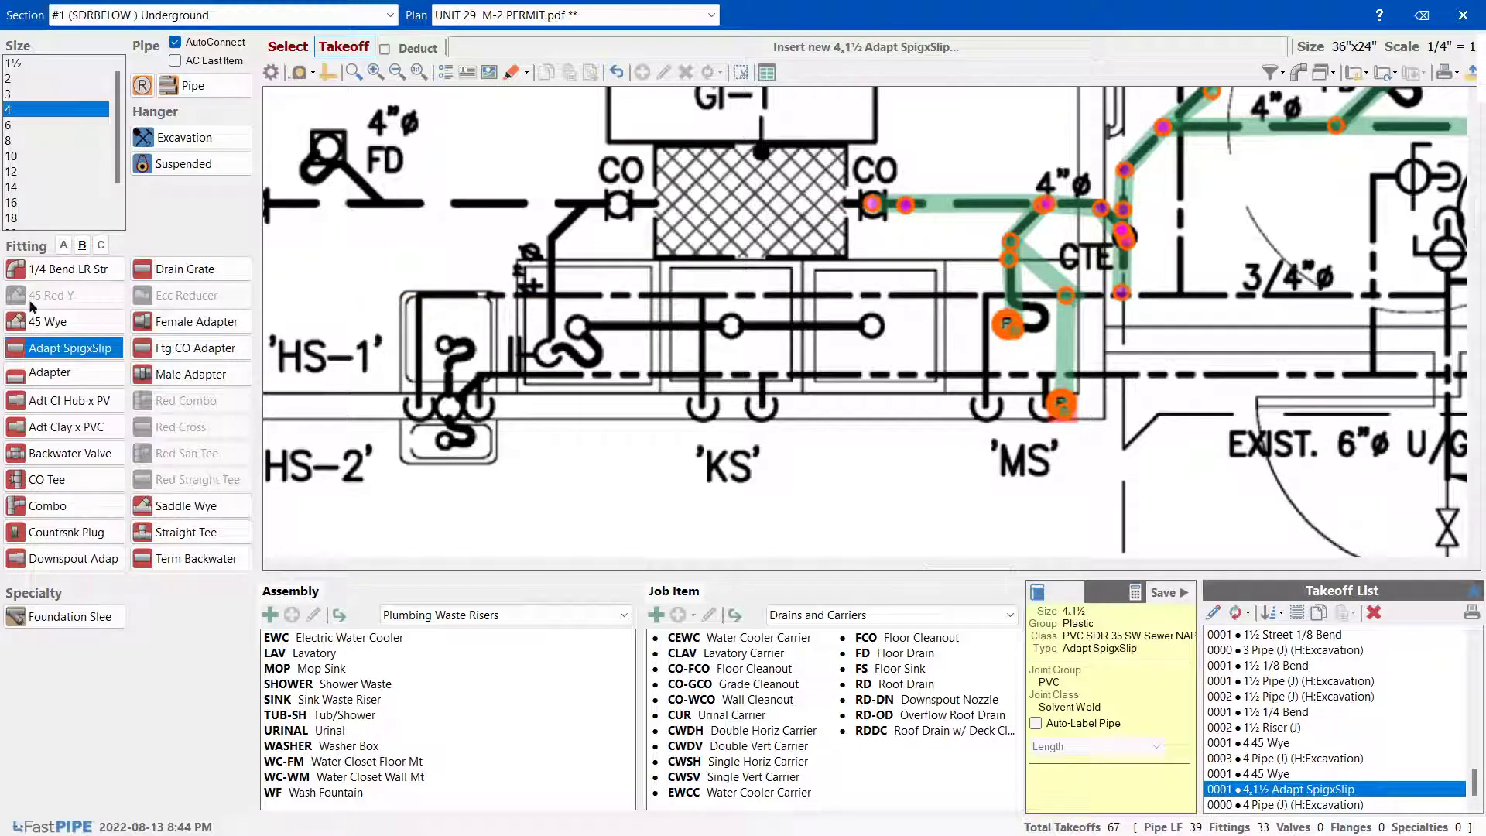
Place a 1½ Street 1/8 Bend at the adapter and a 1½ 1/8 Bend just below it
click(23, 65)
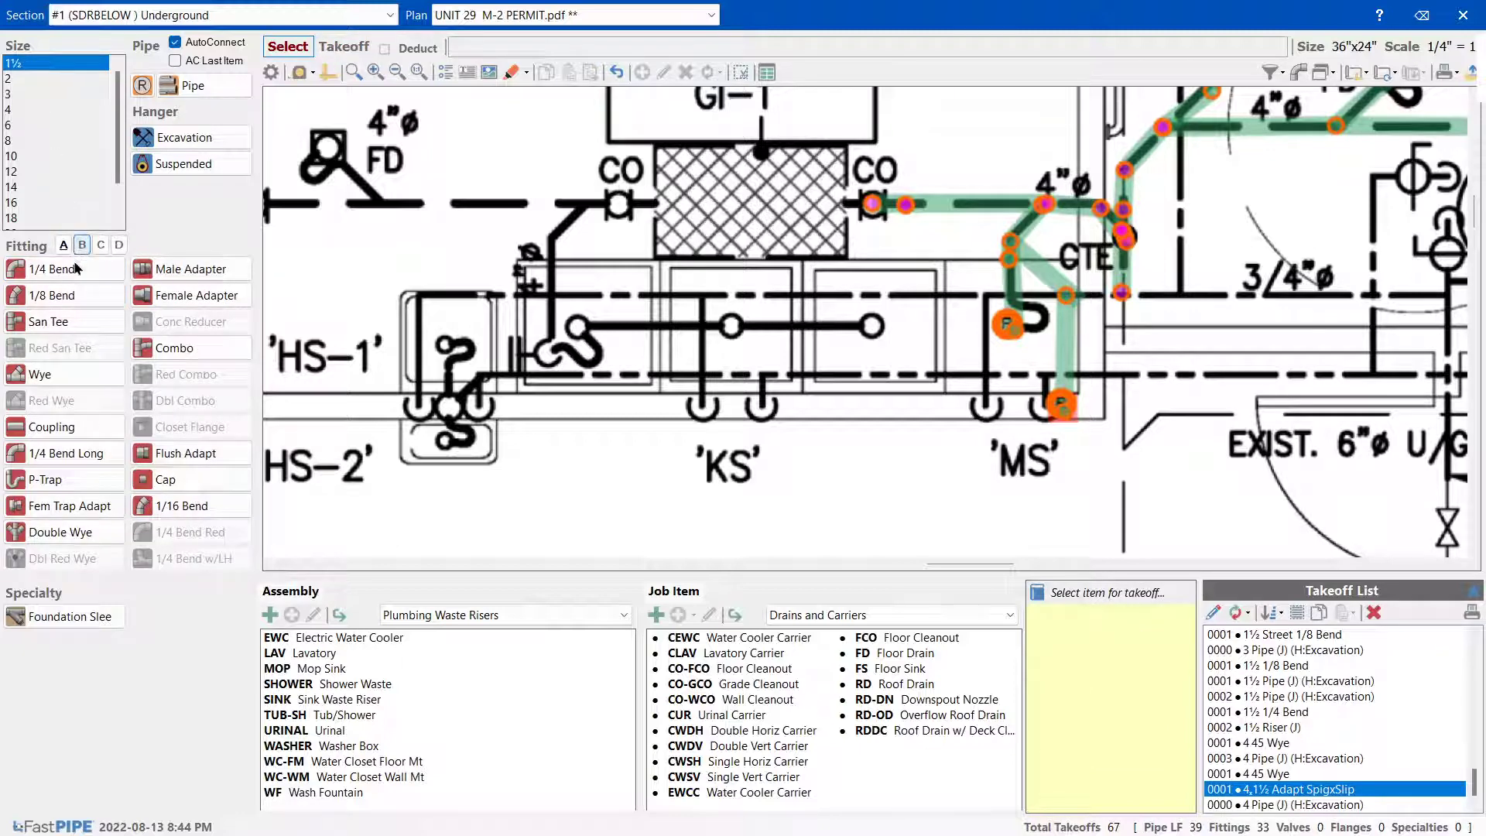
click(100, 245)
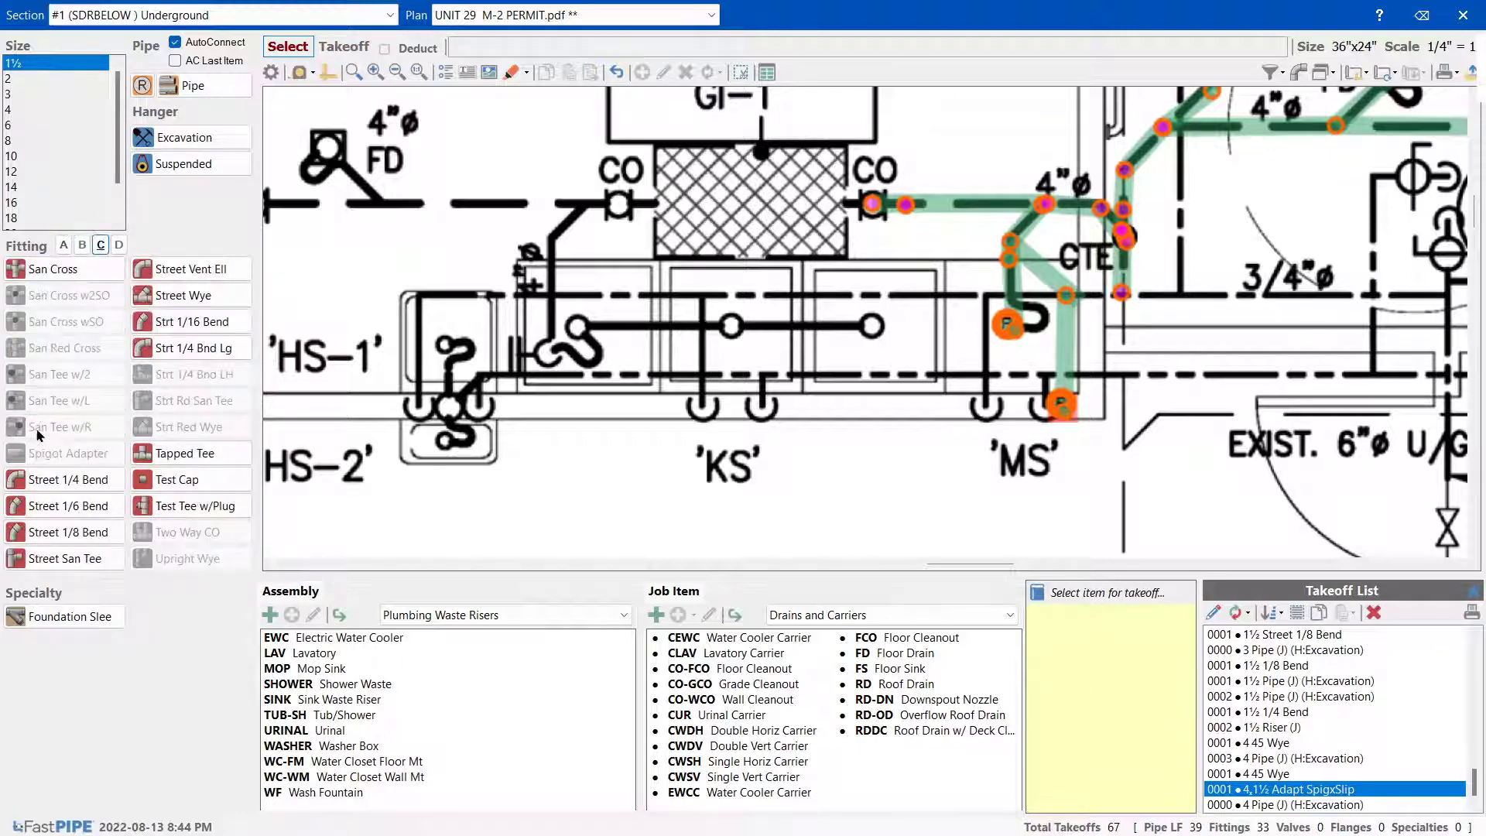
click(35, 534)
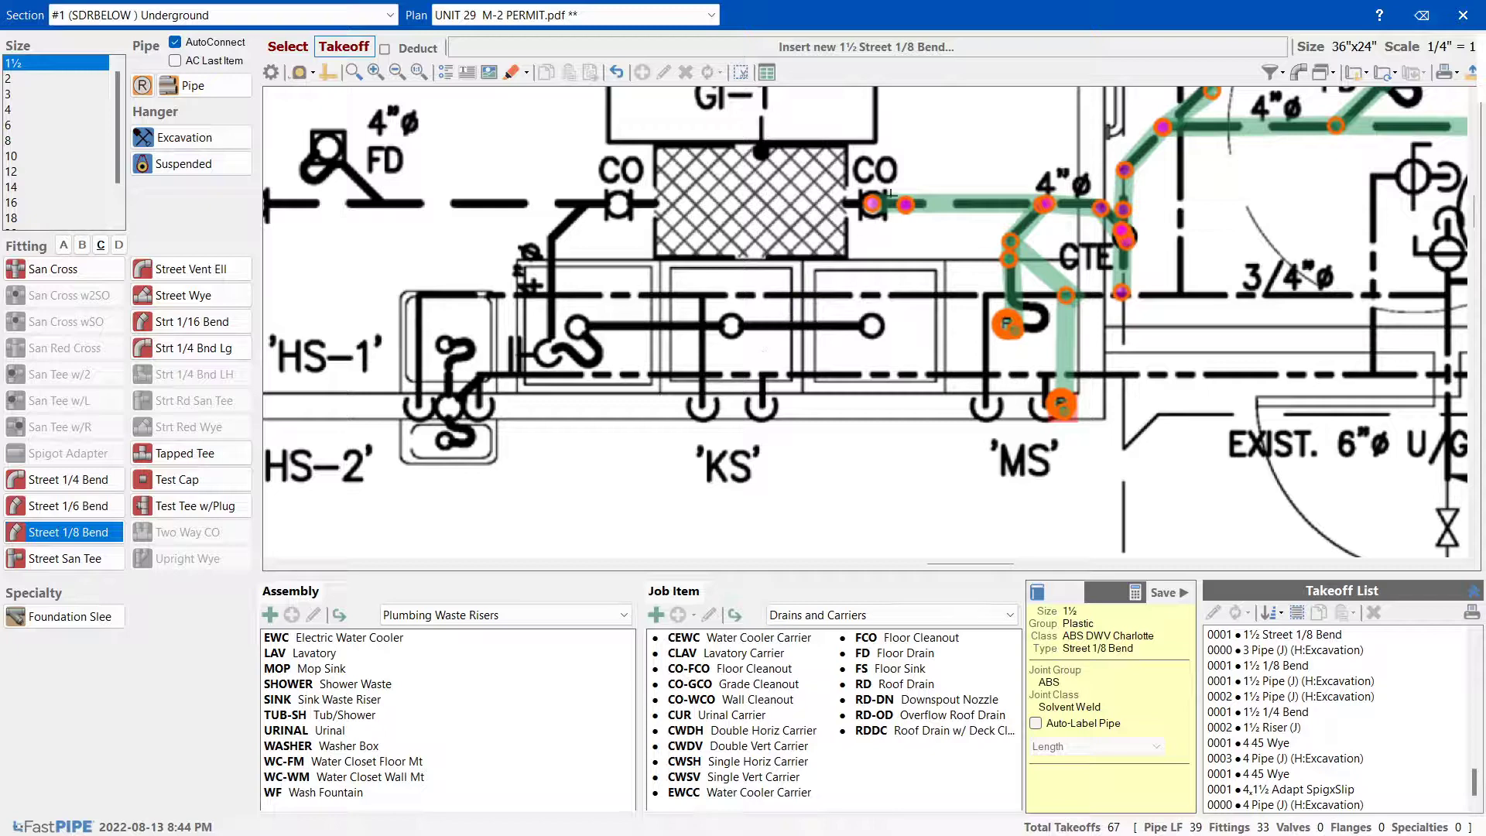
click(904, 205)
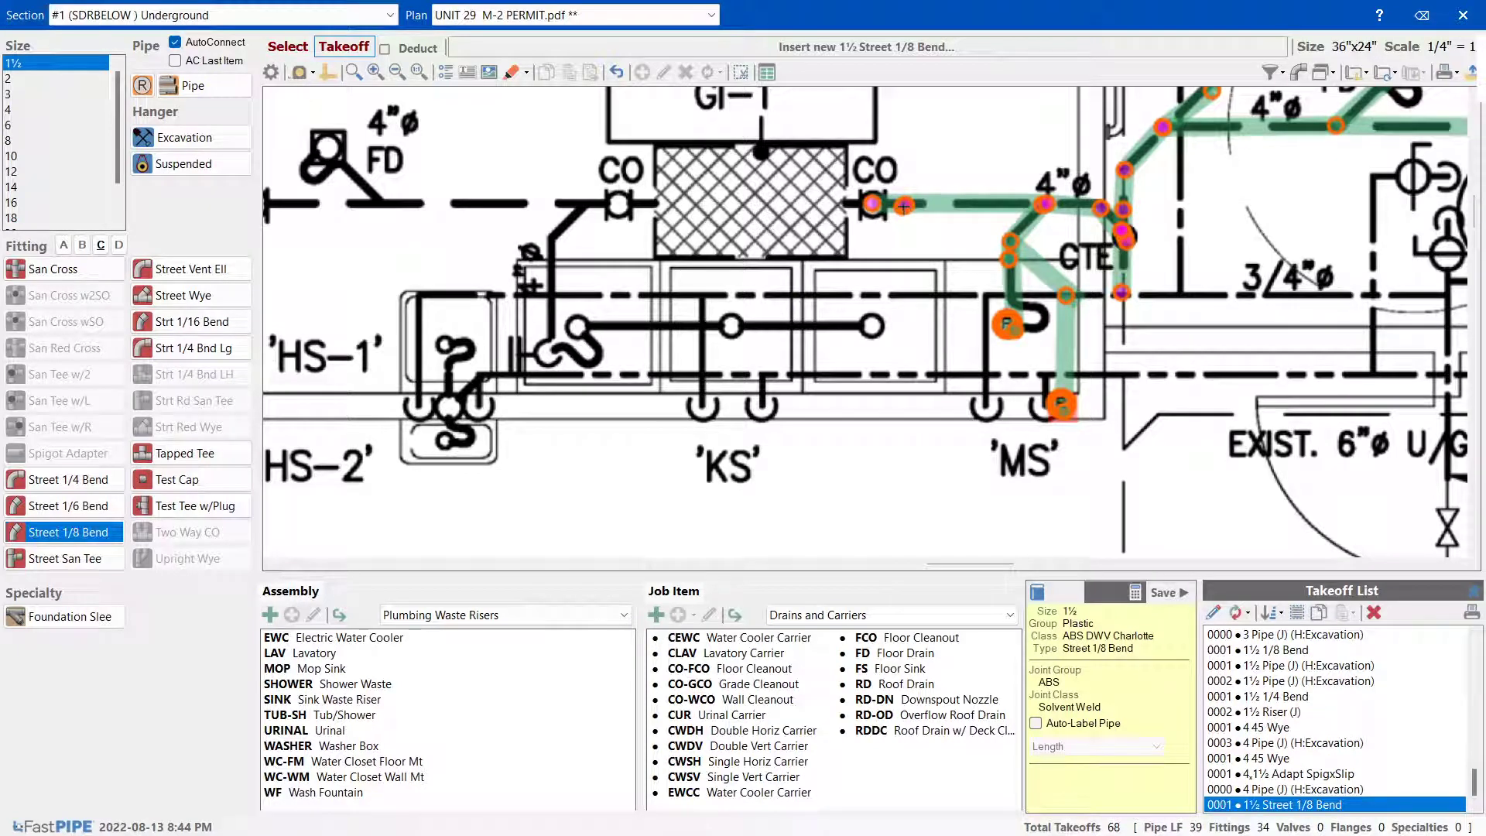
click(64, 245)
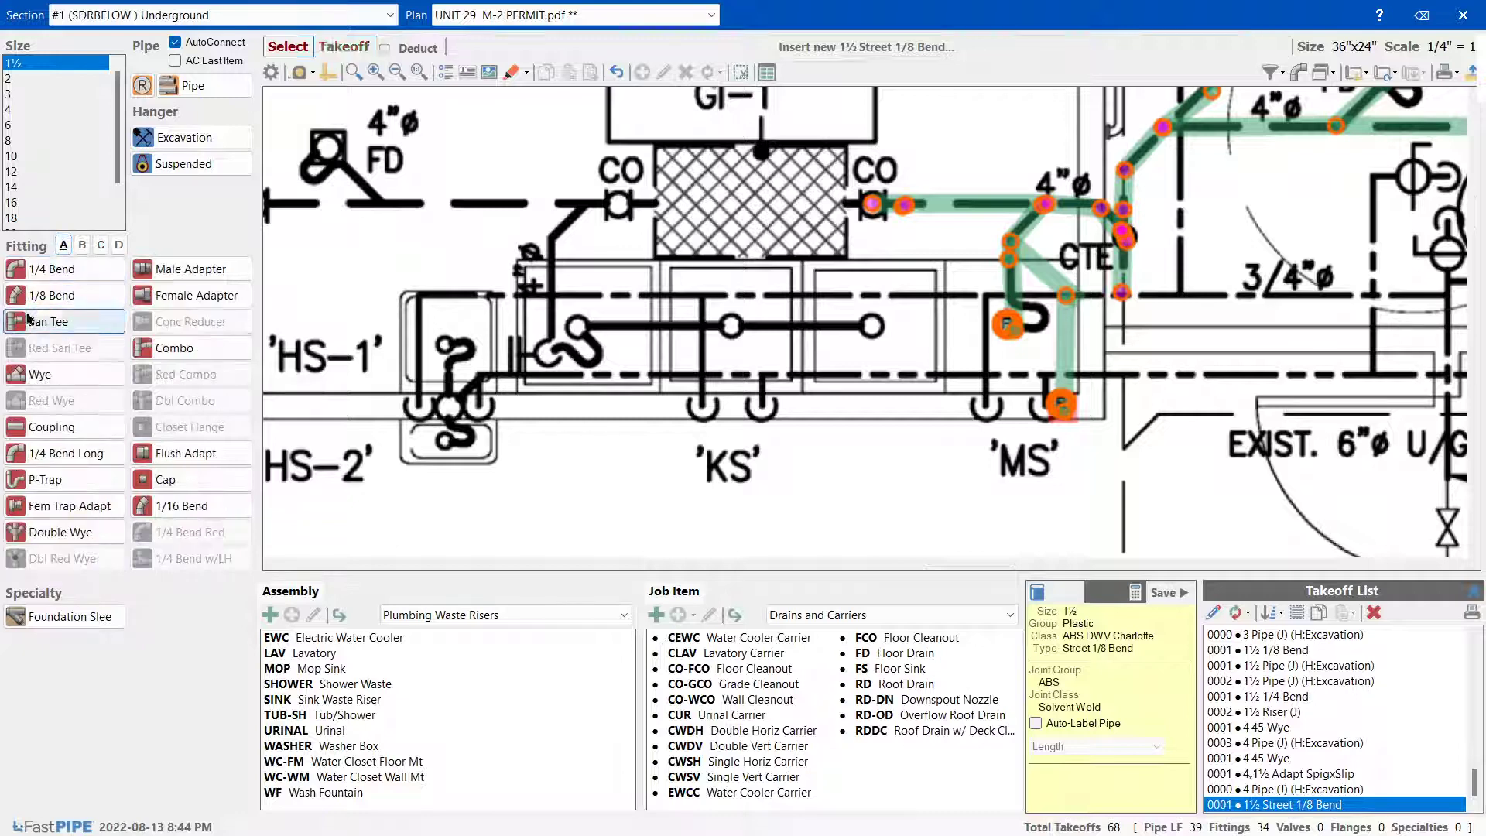
click(47, 295)
click(904, 225)
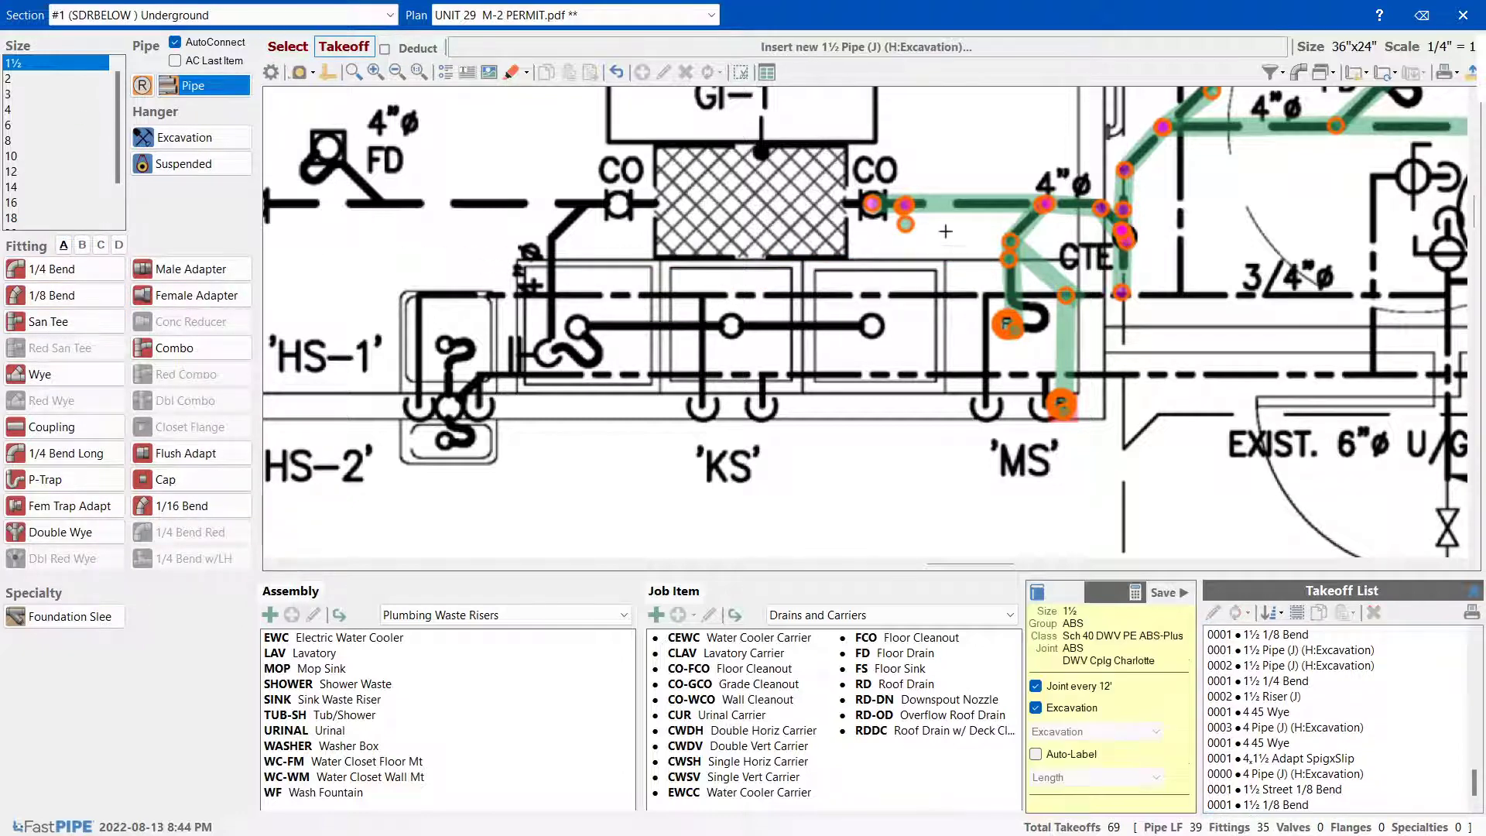
Draw about 3 ft of 1½ pipe from the 1/8 bend down to the 'KS' wall and end it with a 1½ 1/4 Bend
drag(905, 225, 907, 407)
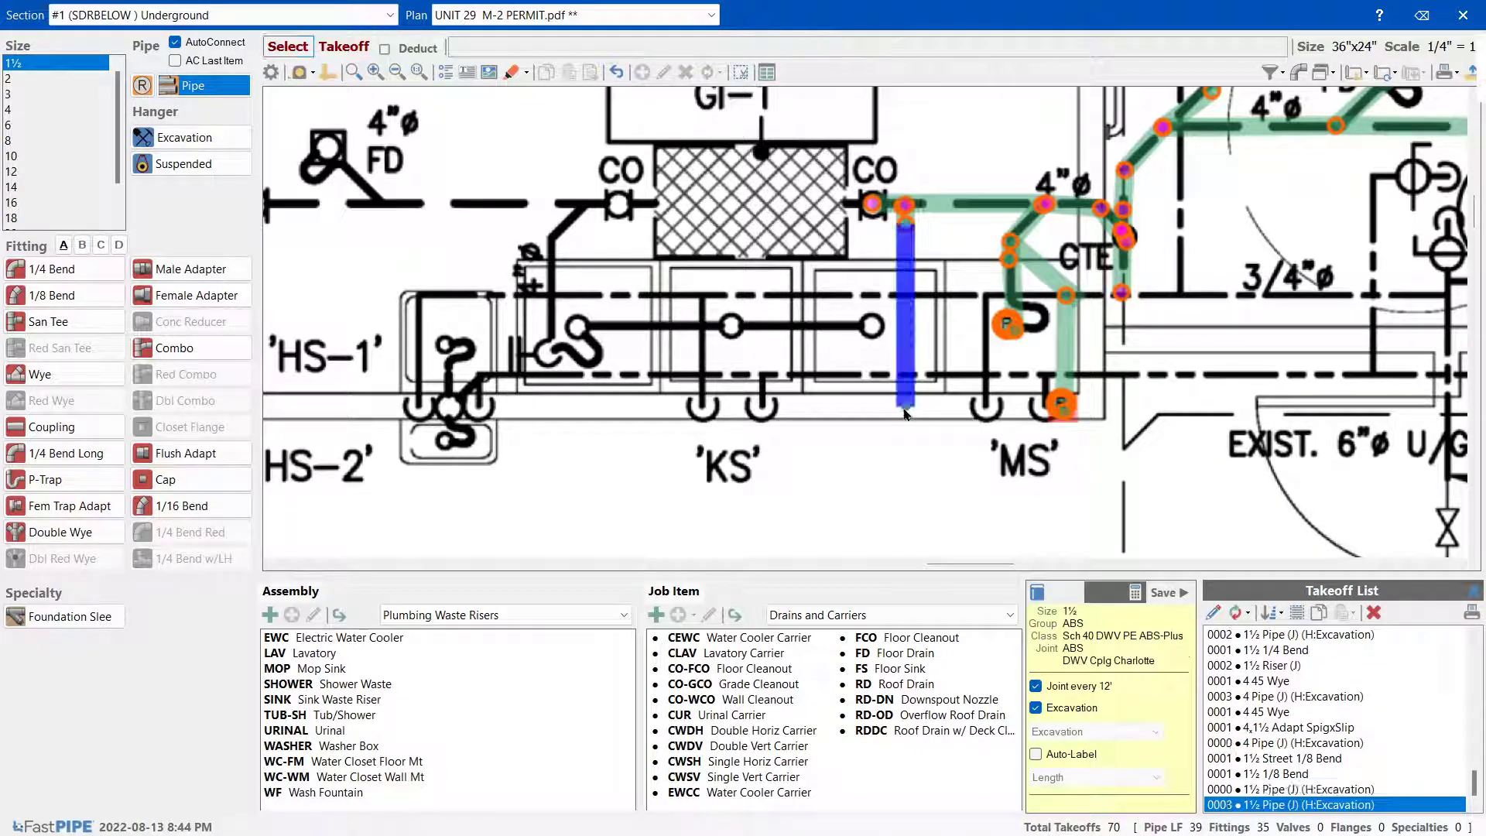
click(53, 267)
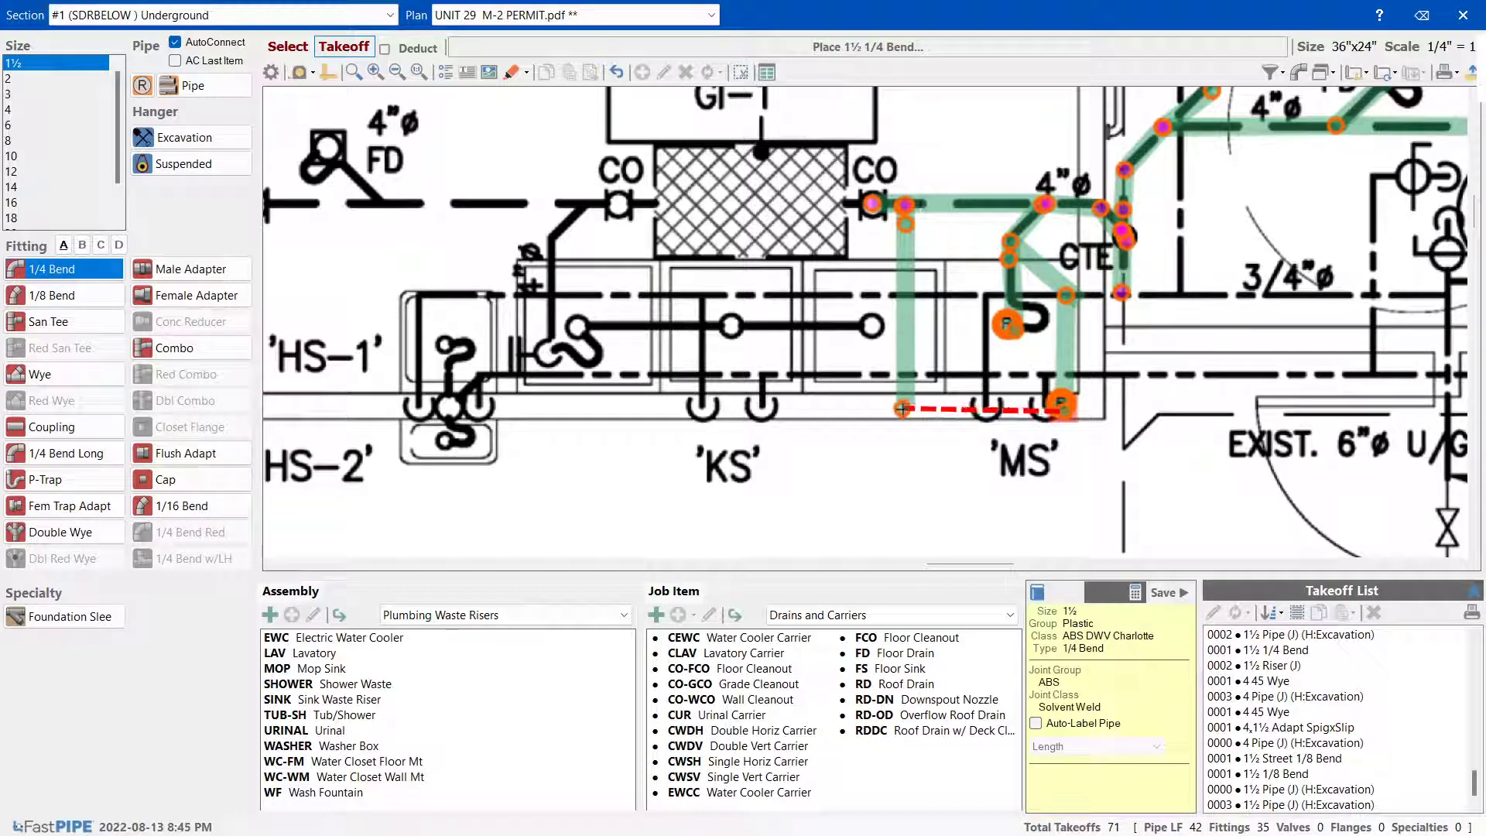
click(902, 408)
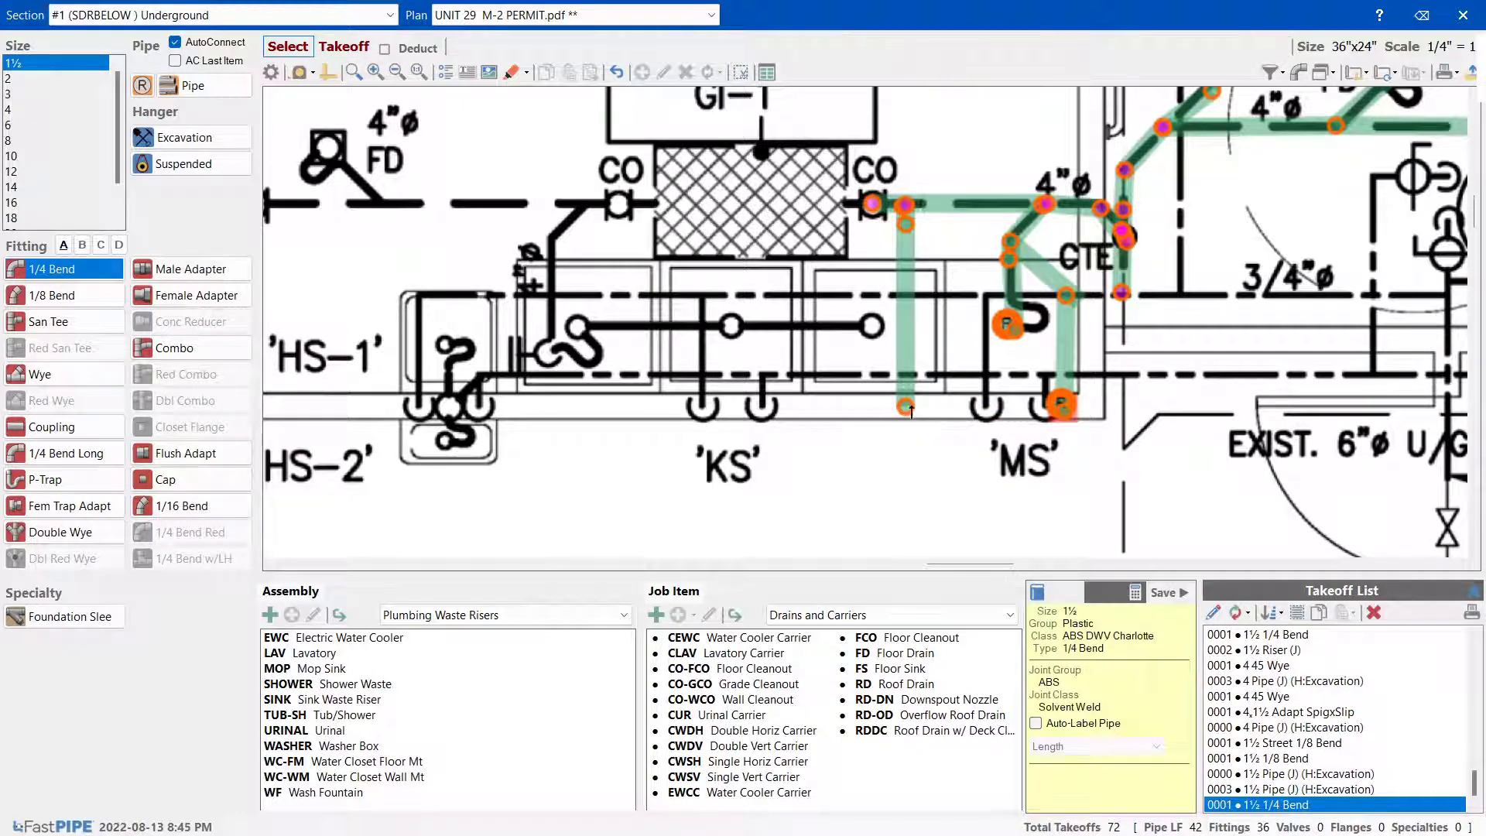
Add a 2 ft 1½ riser at the 1/4 bend and mark it with a short red 8 pt highlighter line
click(142, 85)
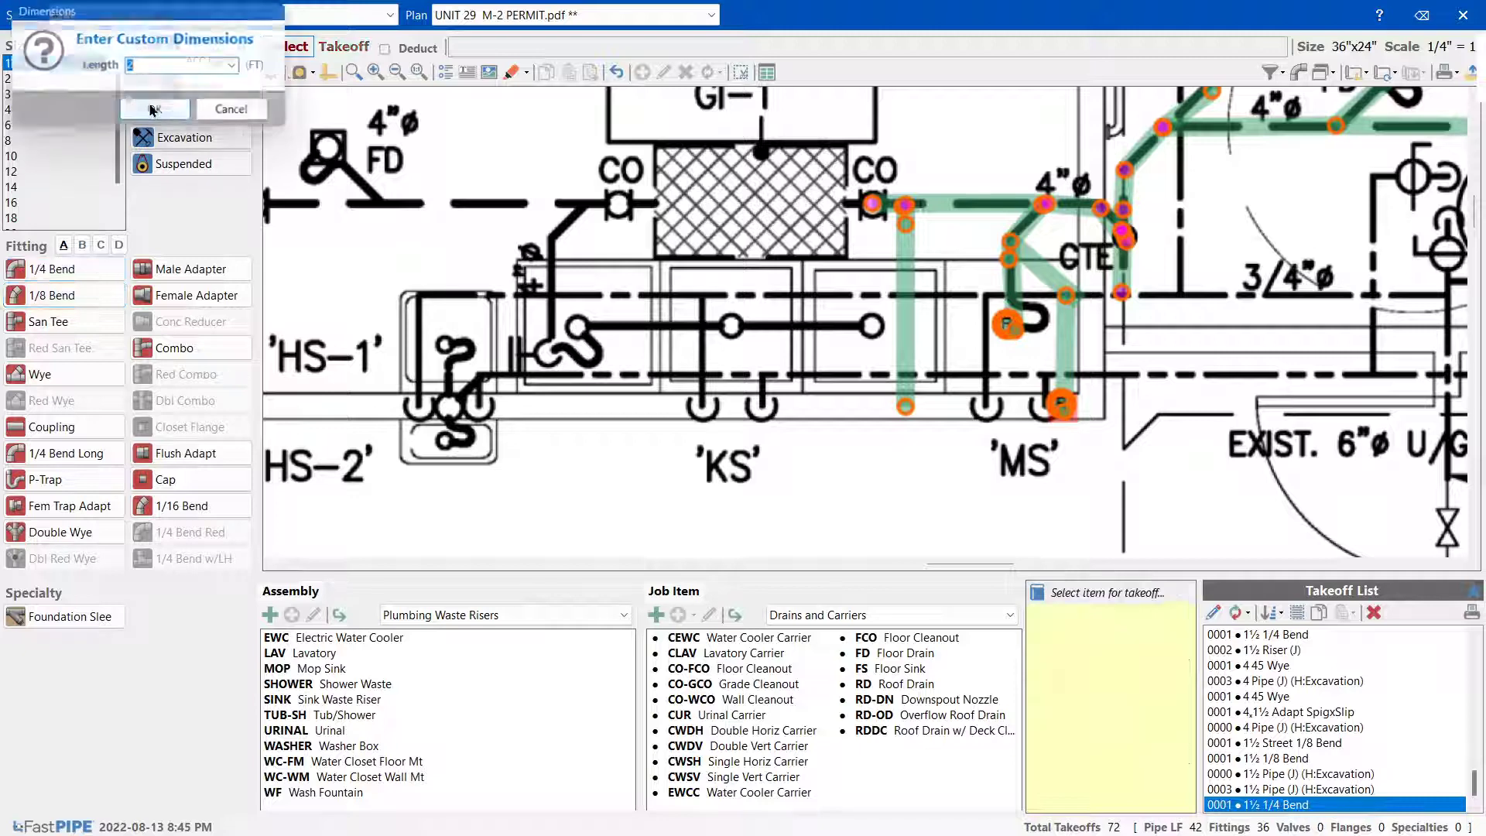
key(Return)
click(904, 407)
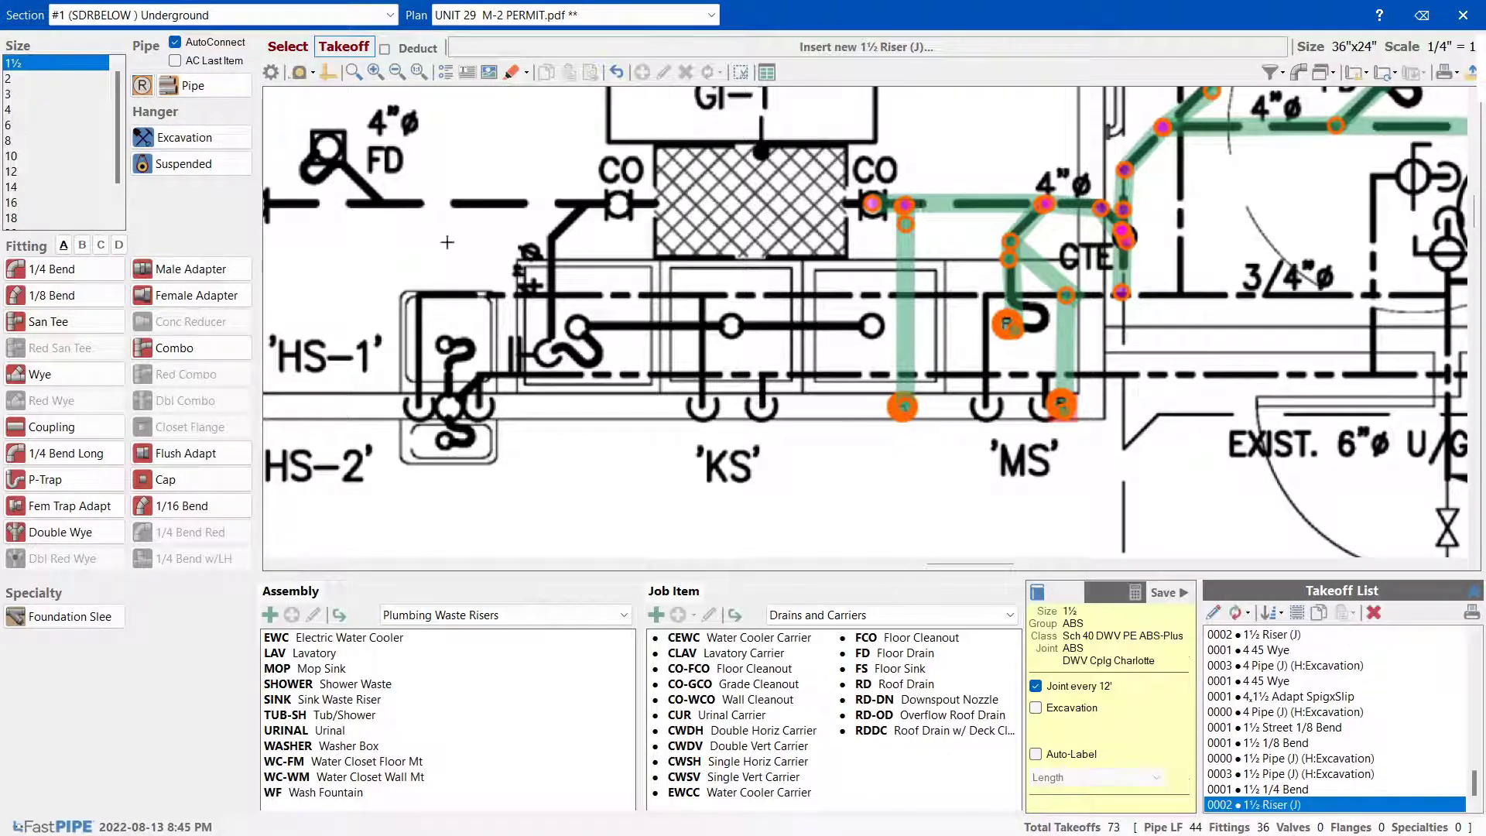
click(511, 72)
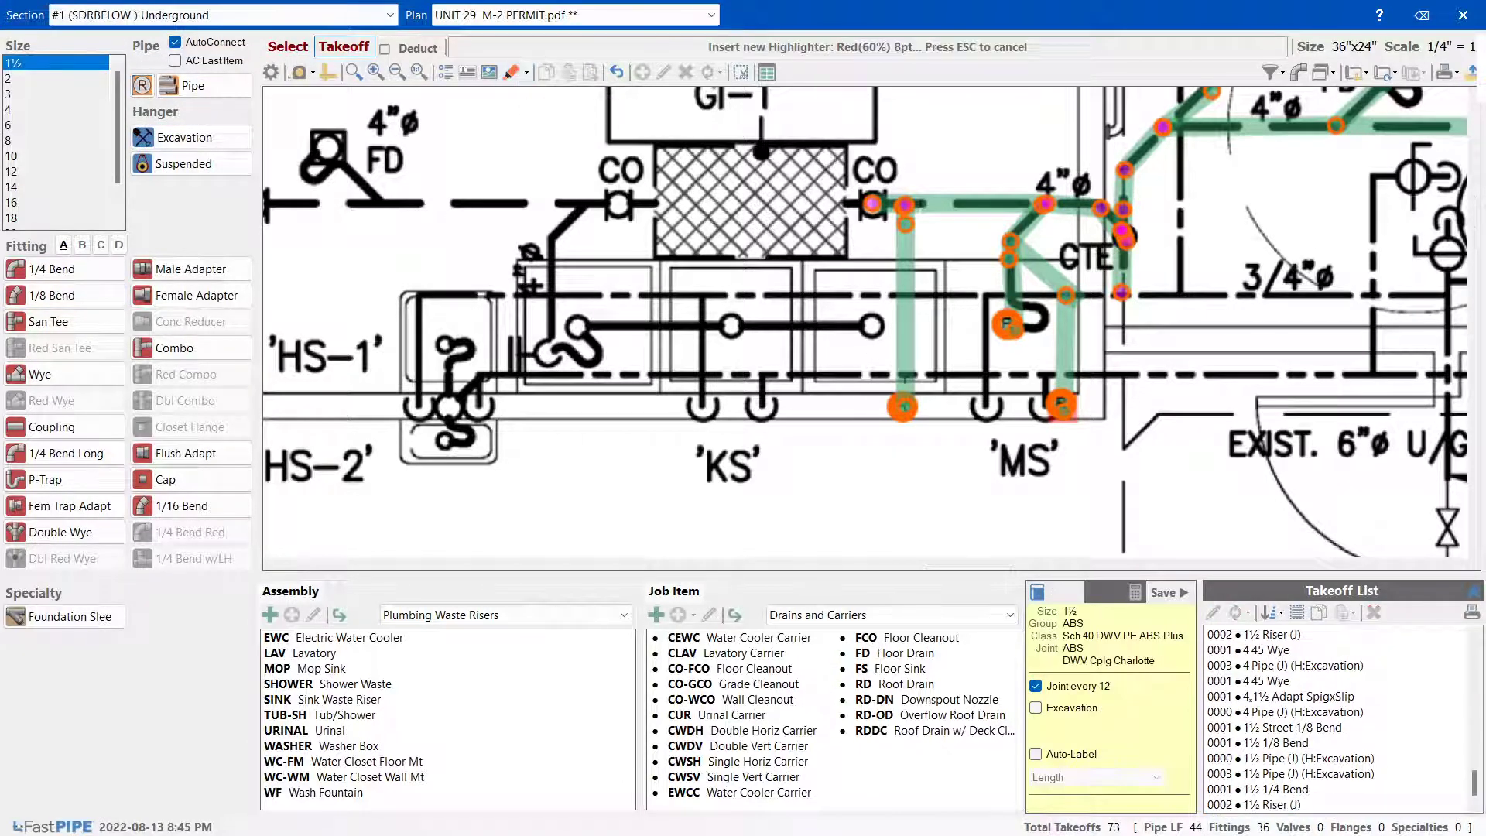
drag(904, 380, 904, 421)
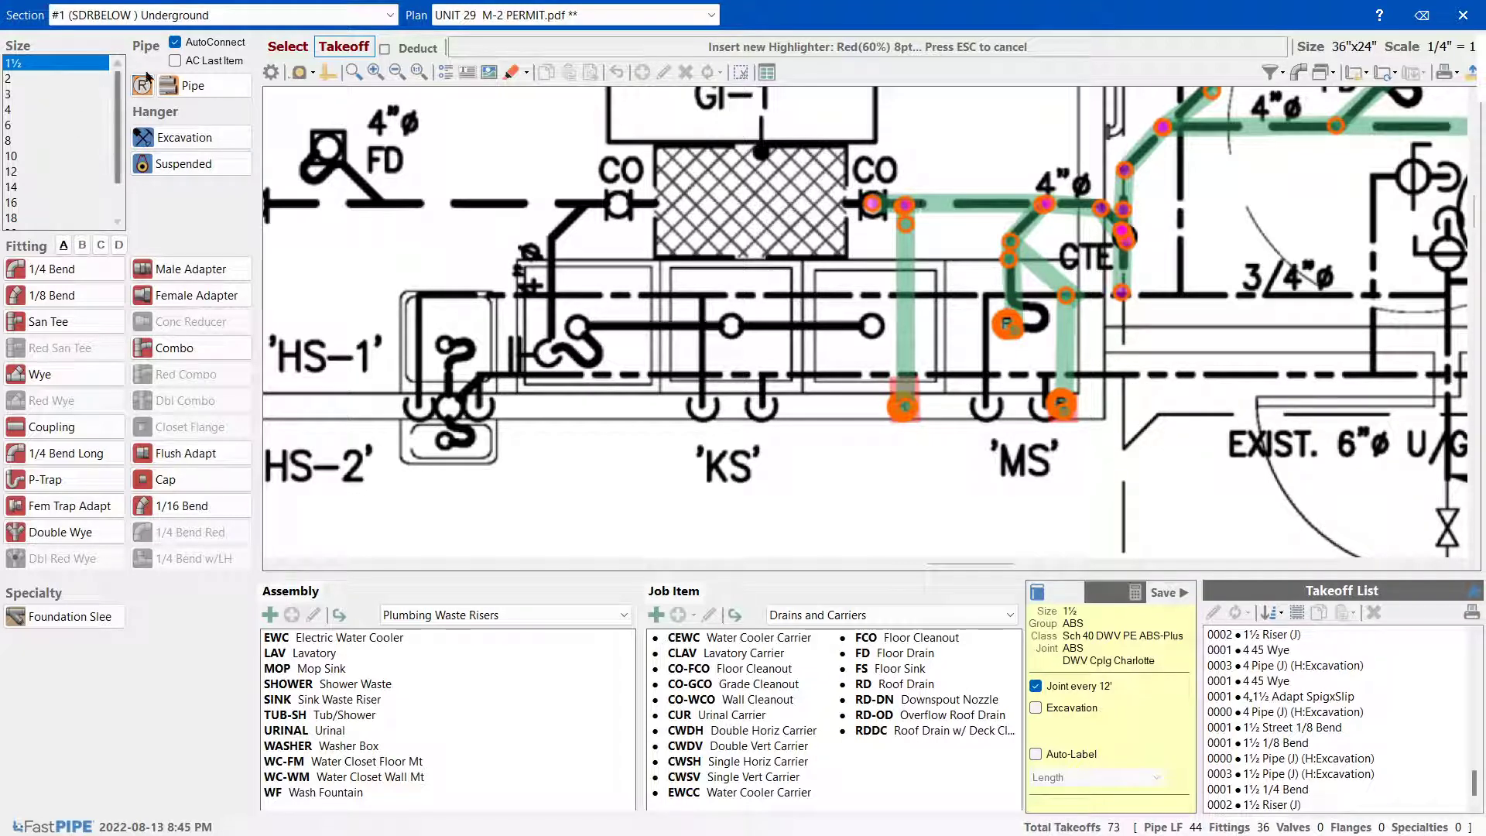
Draw about 1 ft of size 4 pipe from the 45 wye through the cleanout to the edge of the hatched GI-1 area
click(30, 109)
click(191, 86)
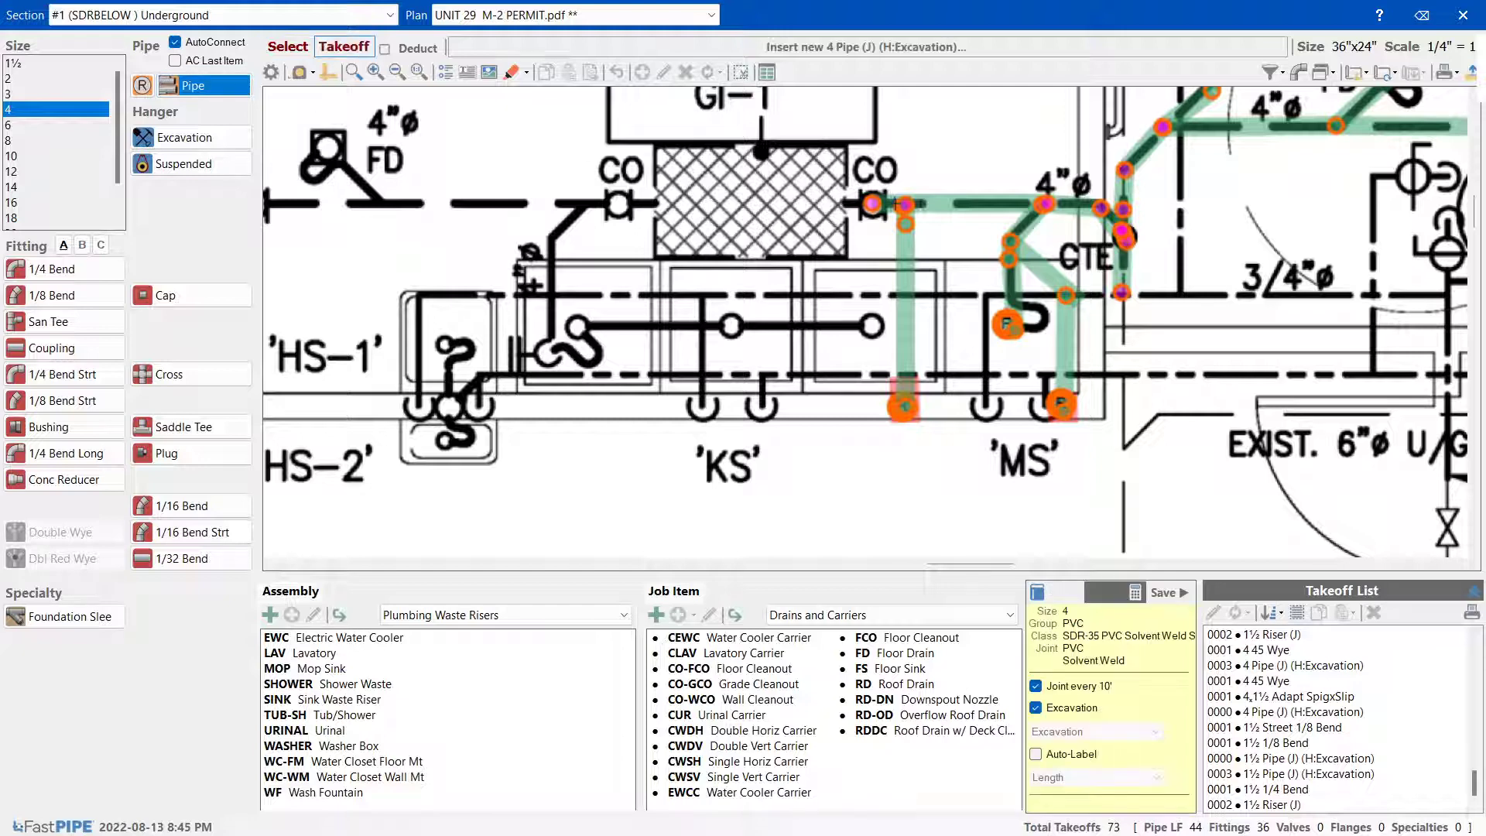
click(897, 204)
double_click(849, 203)
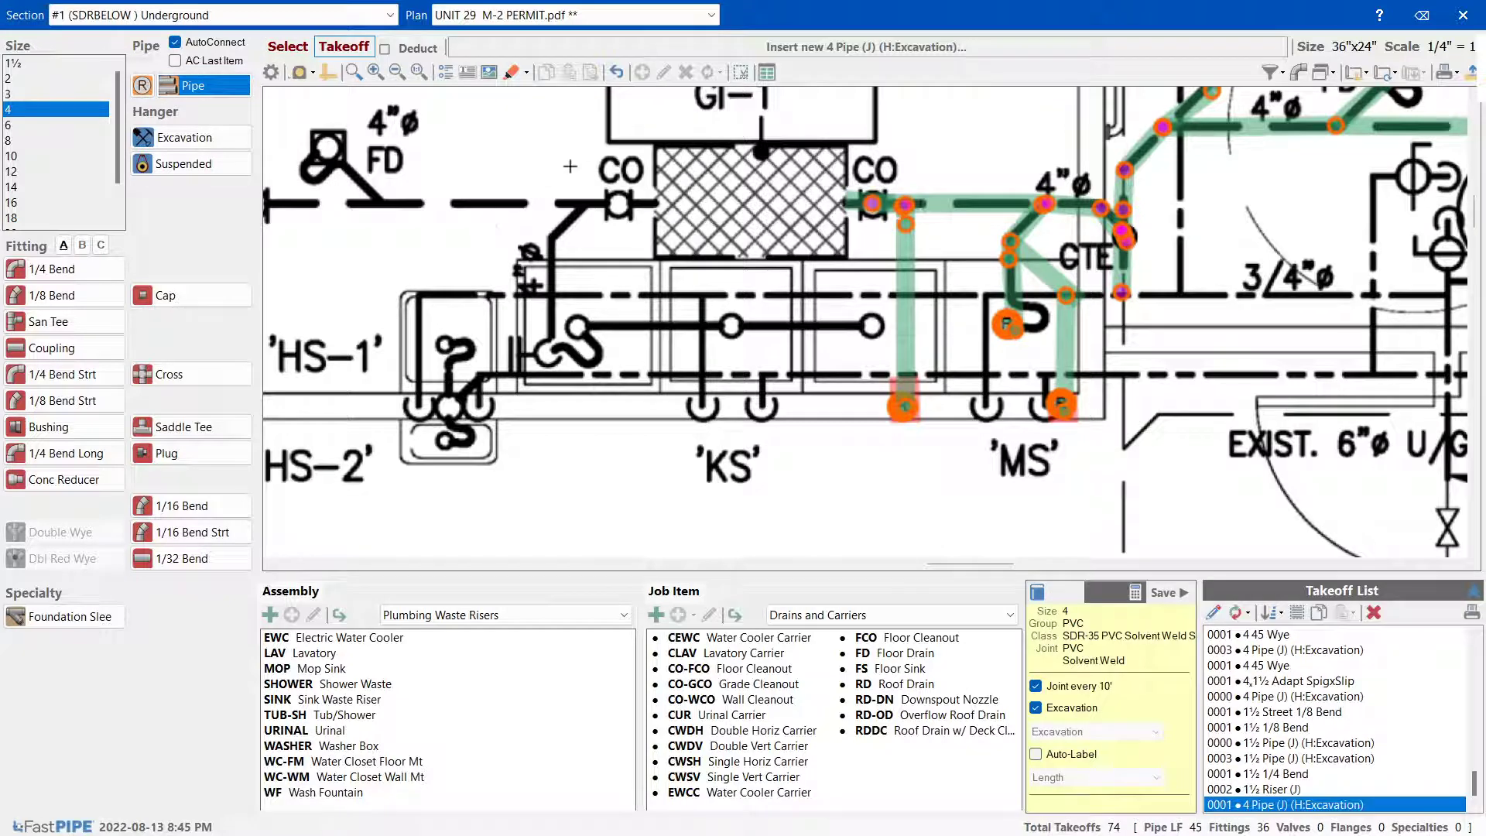
Copy the completed 1½ branch with its wye, riser and cleanout piping to the cleanout on the other side of GI-1
key(Escape)
drag(825, 155, 960, 510)
right_click(903, 335)
key(Escape)
right_click(704, 285)
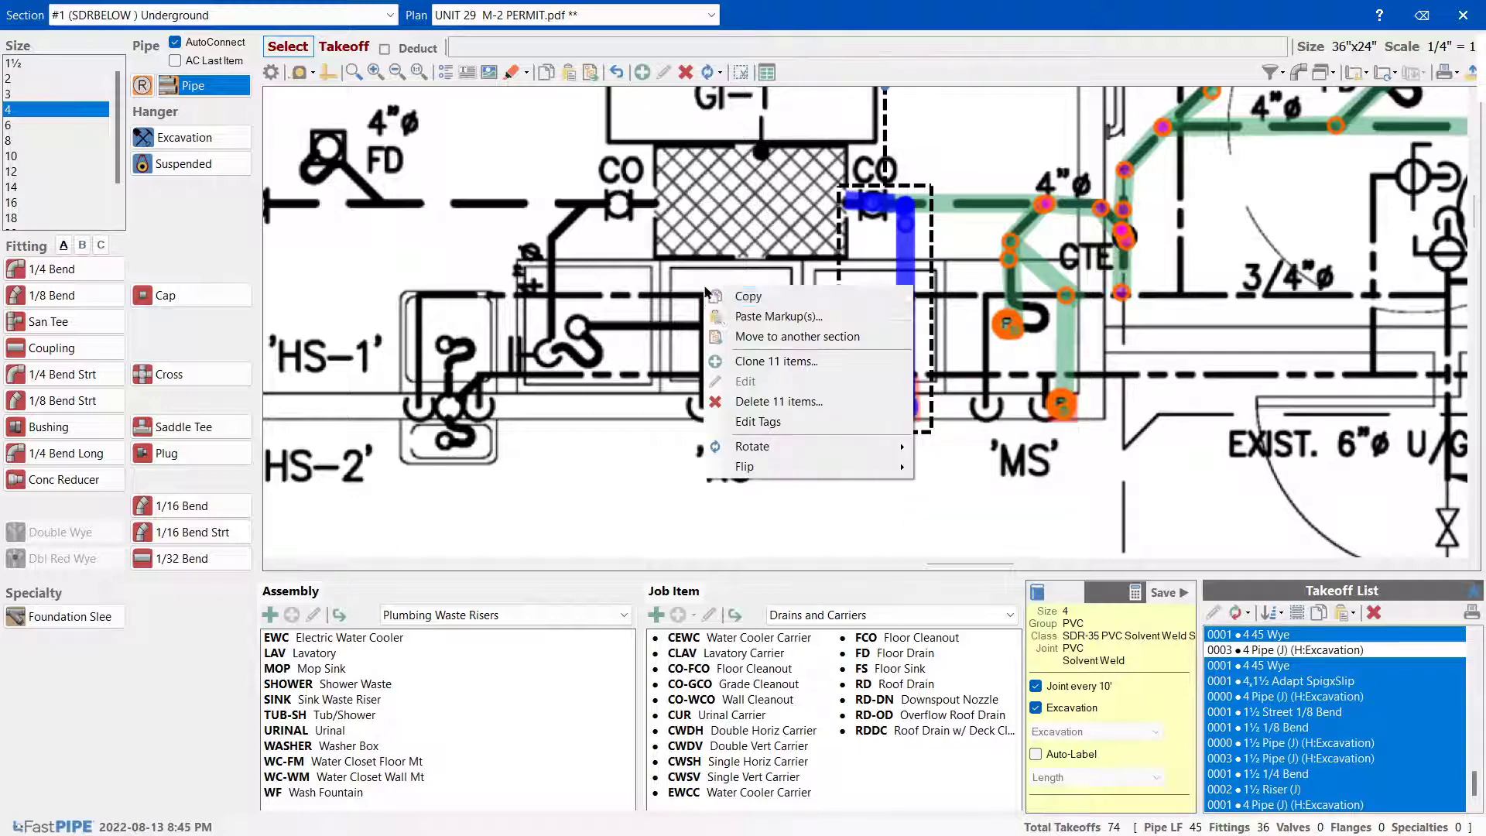
click(778, 316)
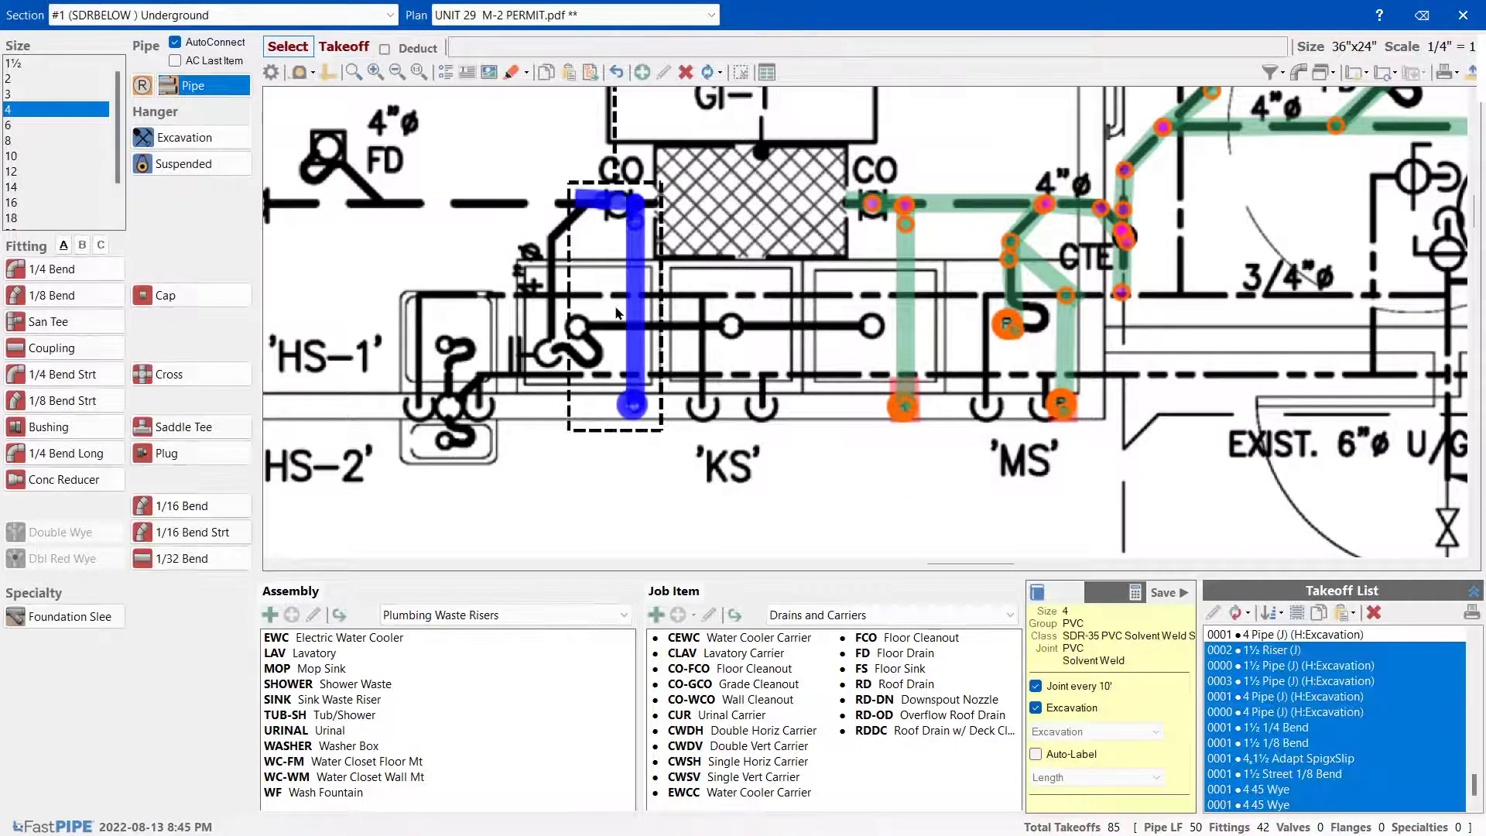
click(797, 296)
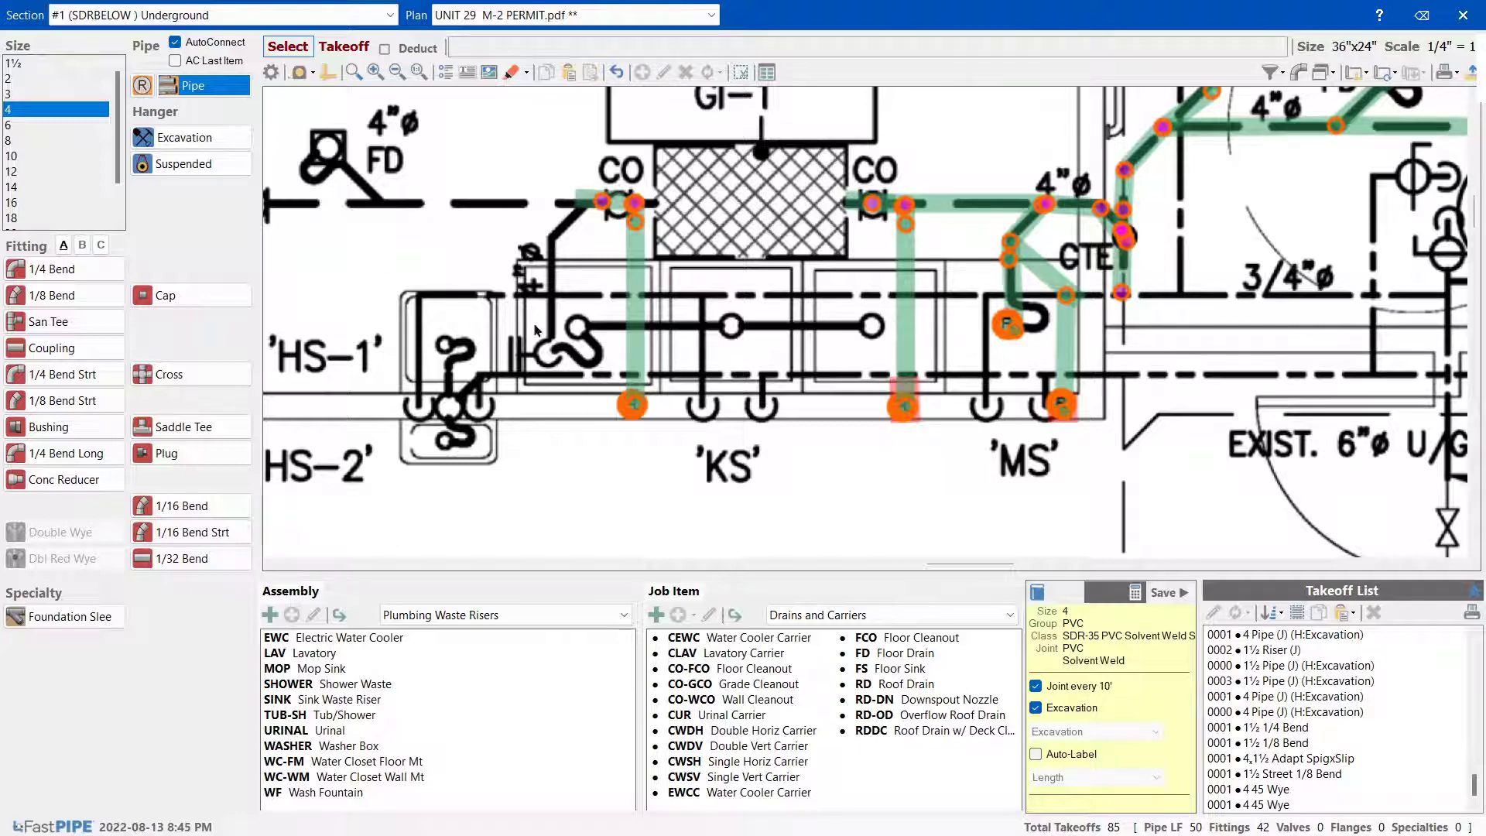
Place a size 4 45 Wye where the angled 4" branch meets the main beside the copied cleanout piping
click(33, 109)
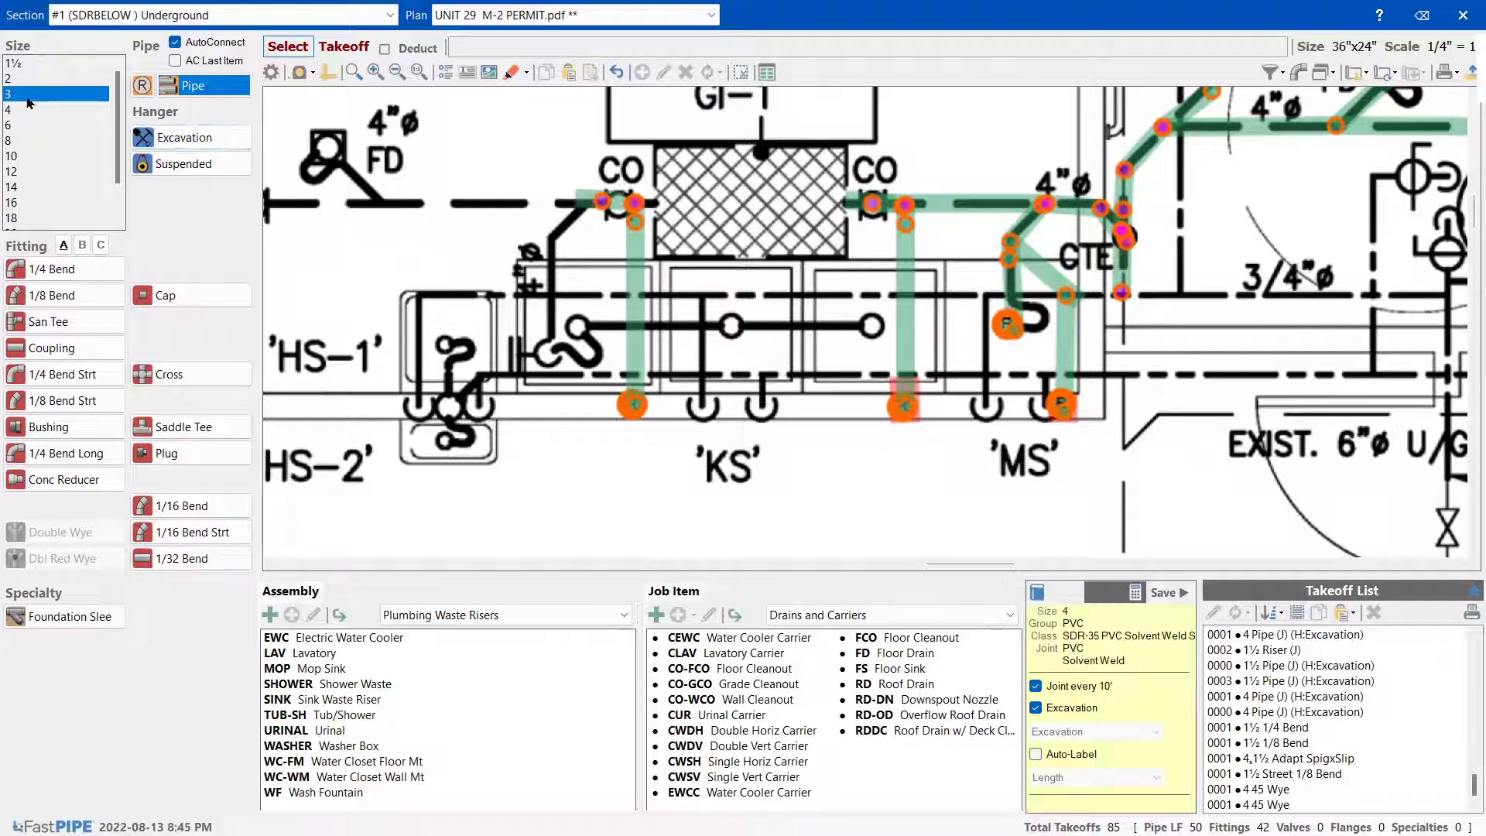
click(83, 246)
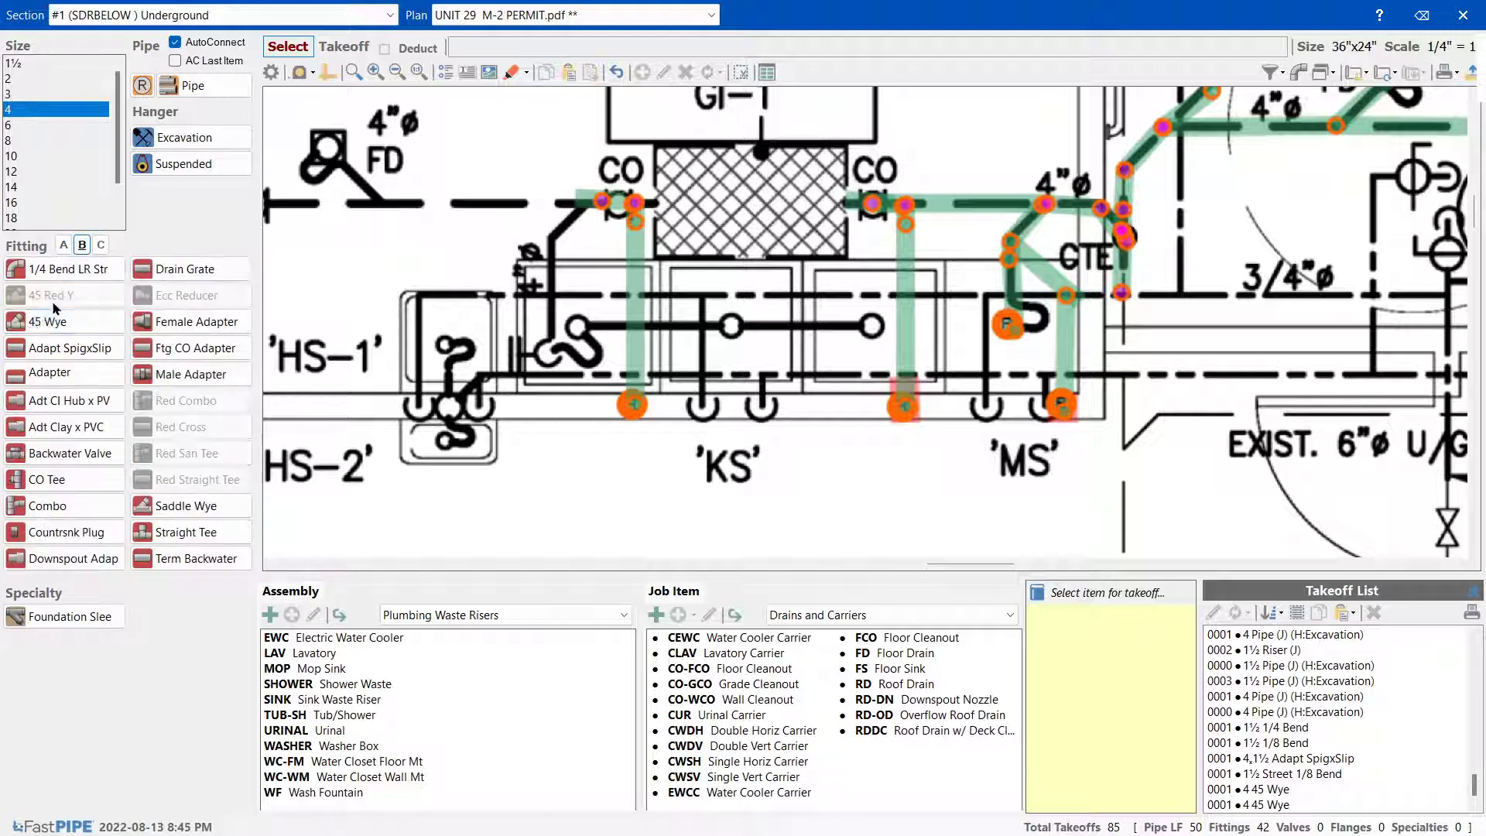
click(55, 321)
click(586, 208)
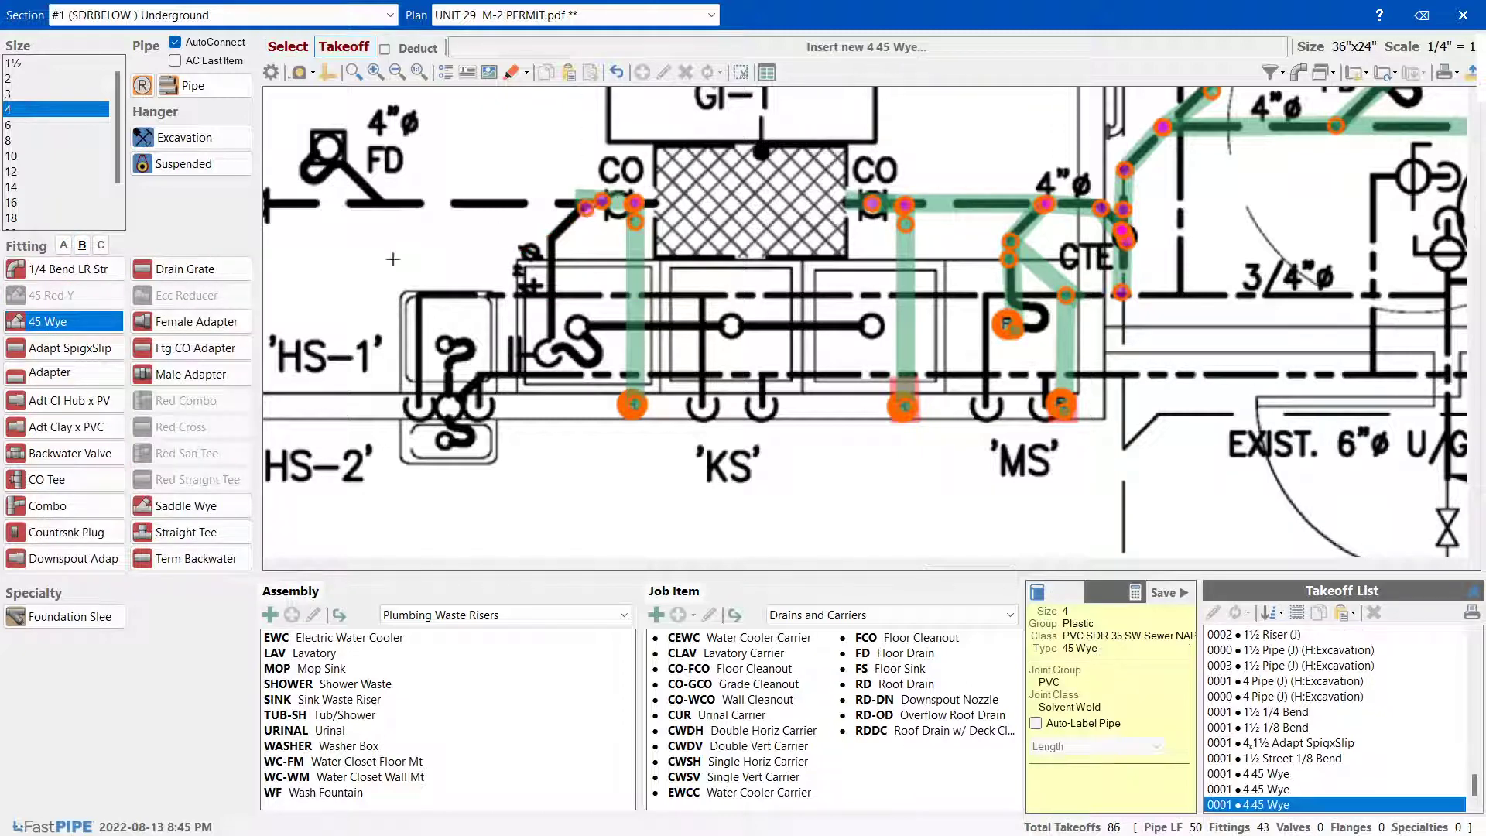
Place a 4,3 Adapt SpigxSlip fitting at the 45 wye of the angled 4" branch
click(60, 247)
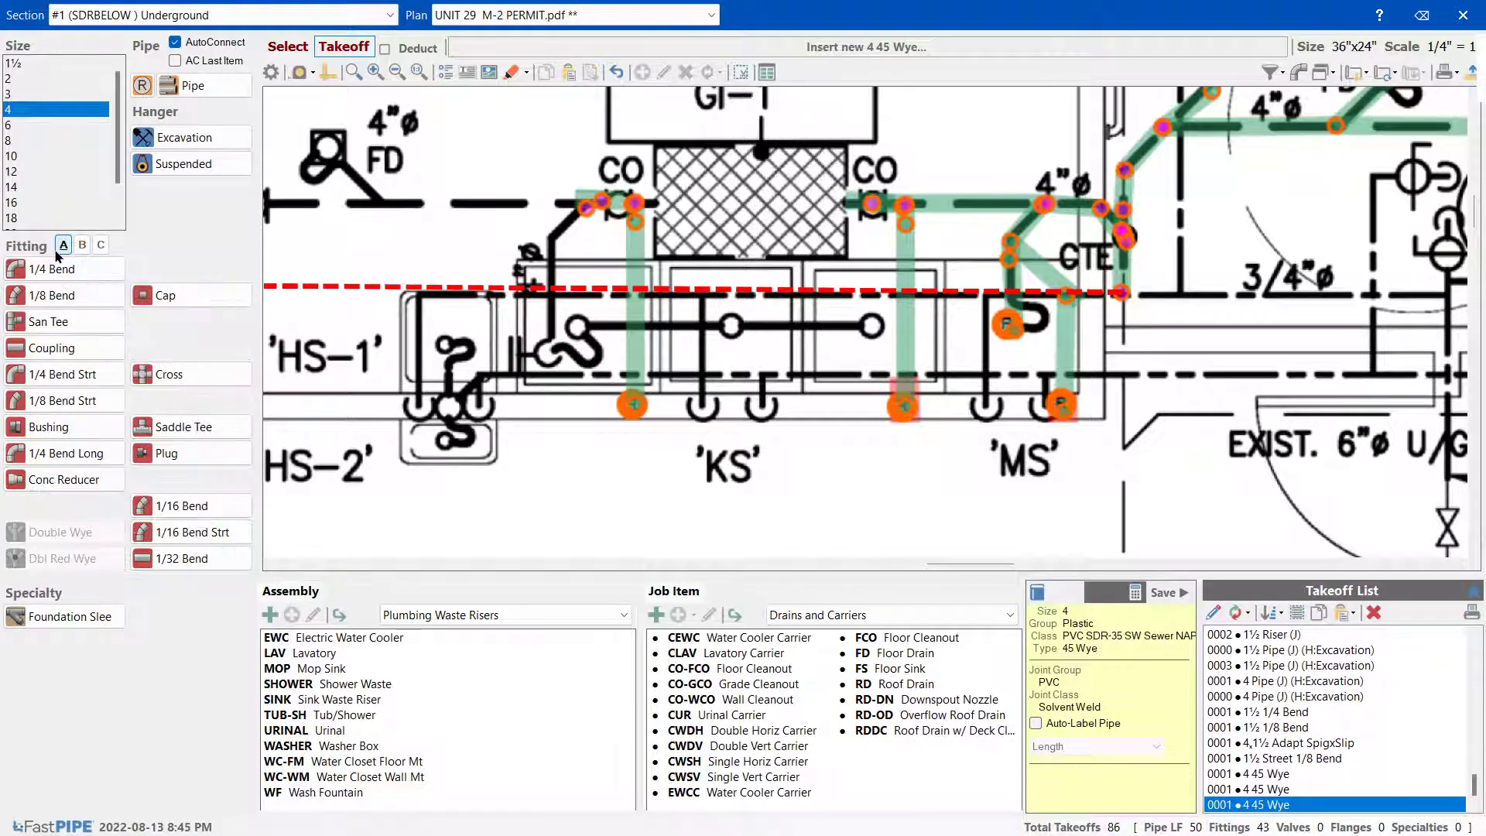
click(82, 245)
click(44, 350)
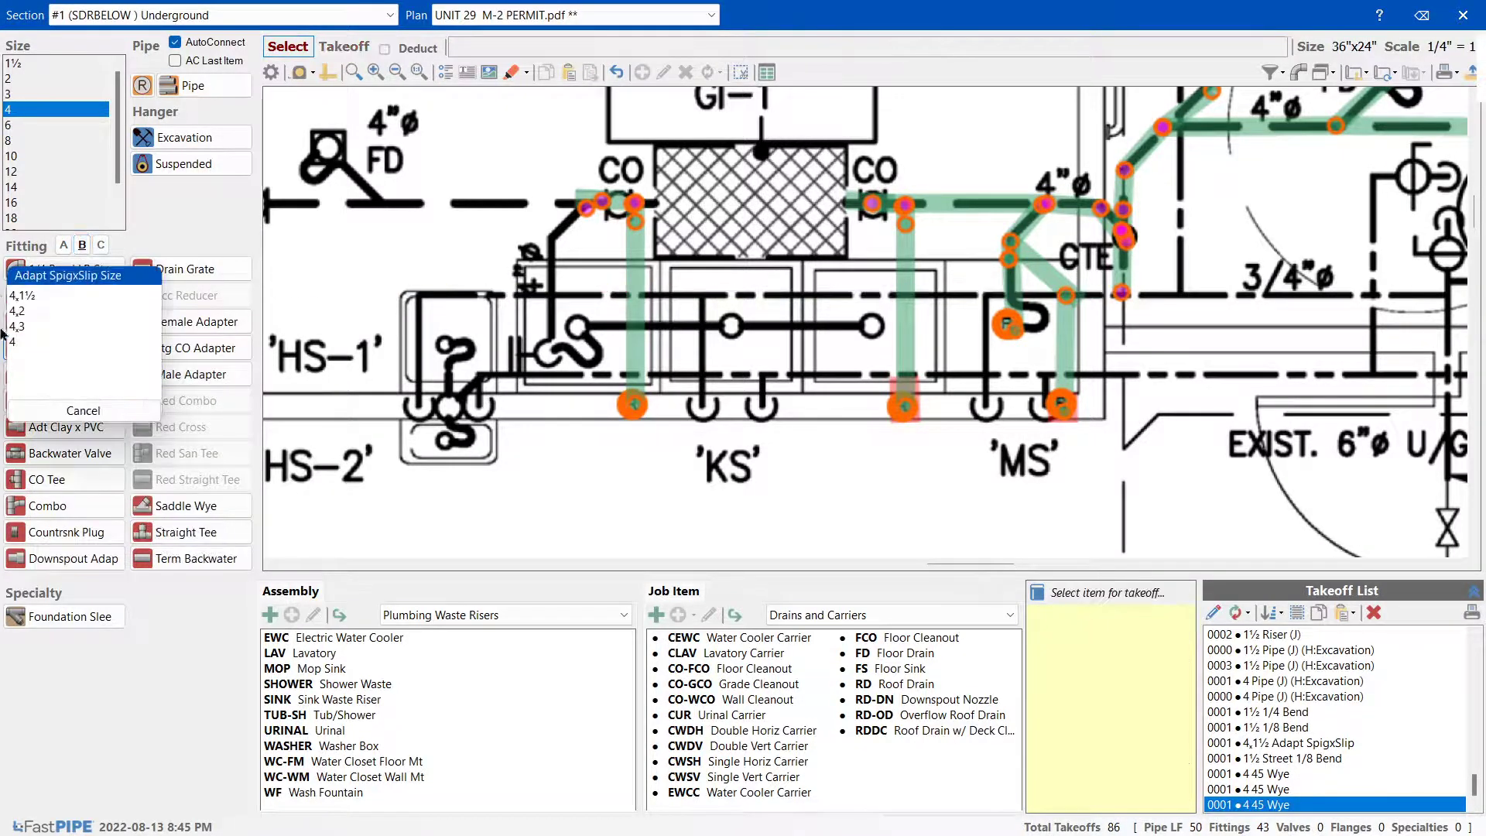
click(36, 333)
click(589, 207)
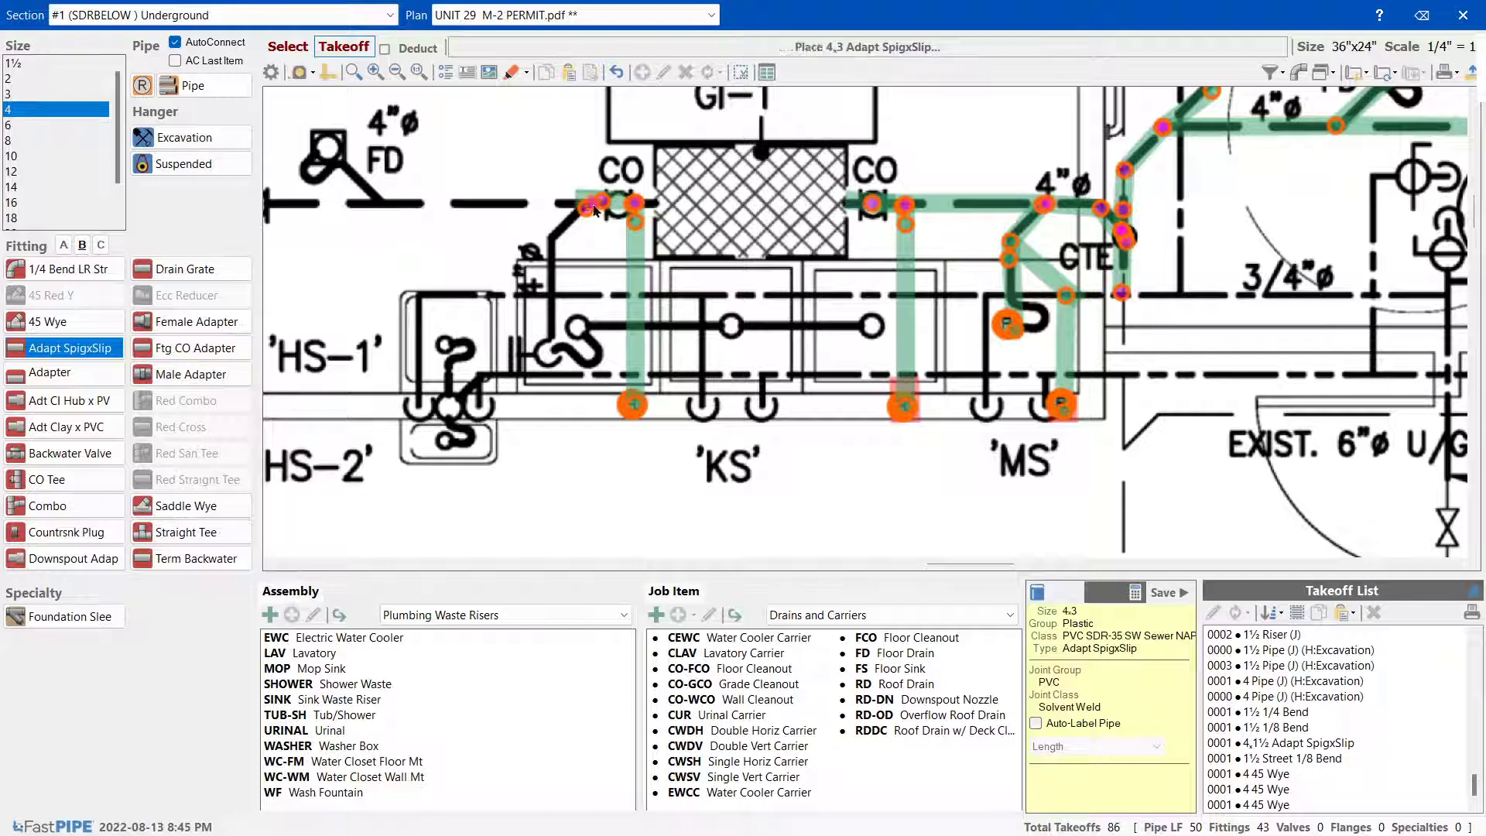
Draw size 3 pipe from the adapter, about 1 ft to a 1/8 Bend and about 2 ft to a 1/4 Bend at the sink drain
click(66, 94)
click(52, 295)
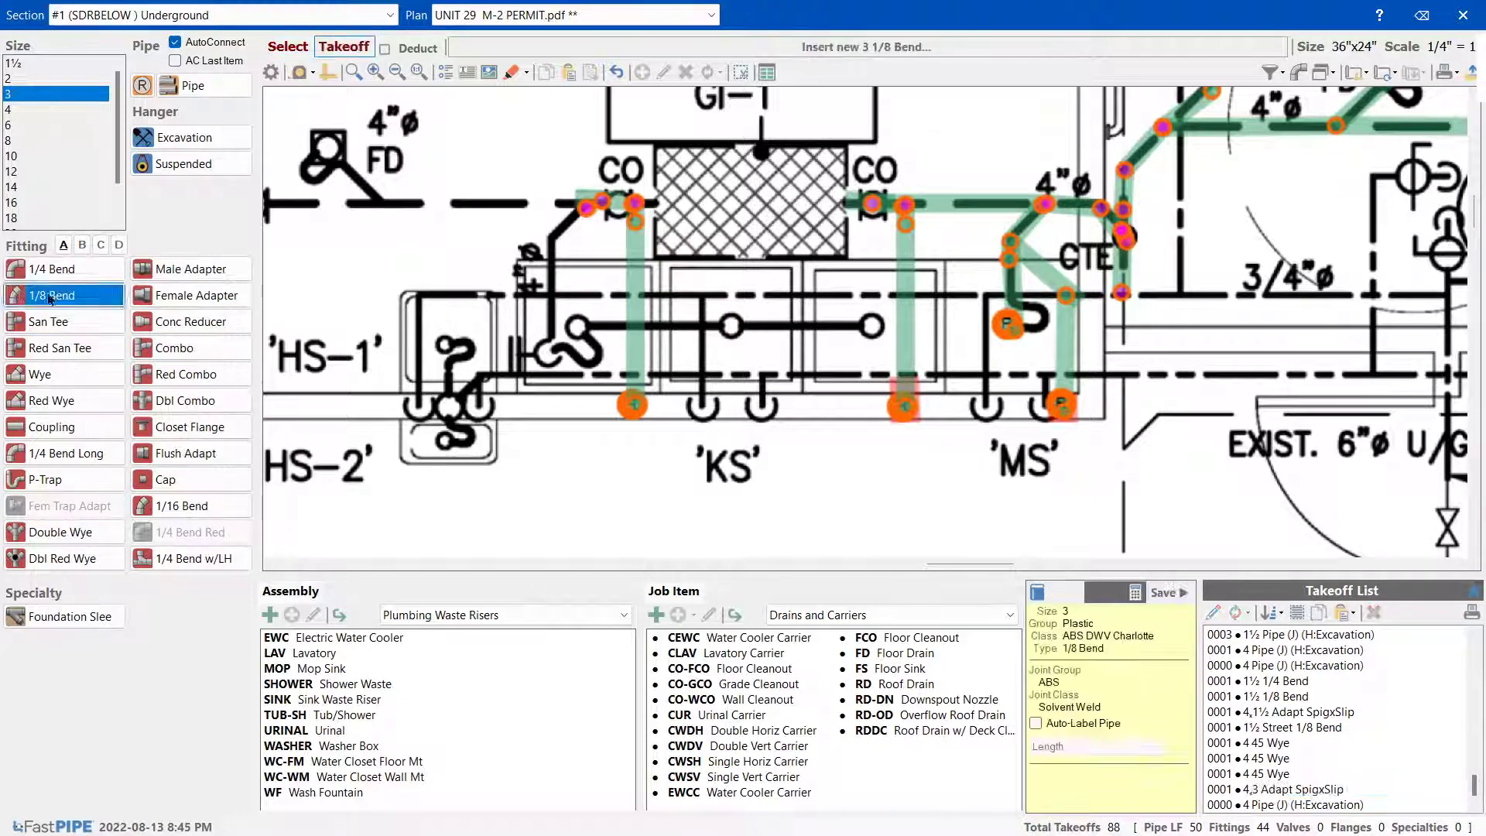
click(587, 207)
click(549, 239)
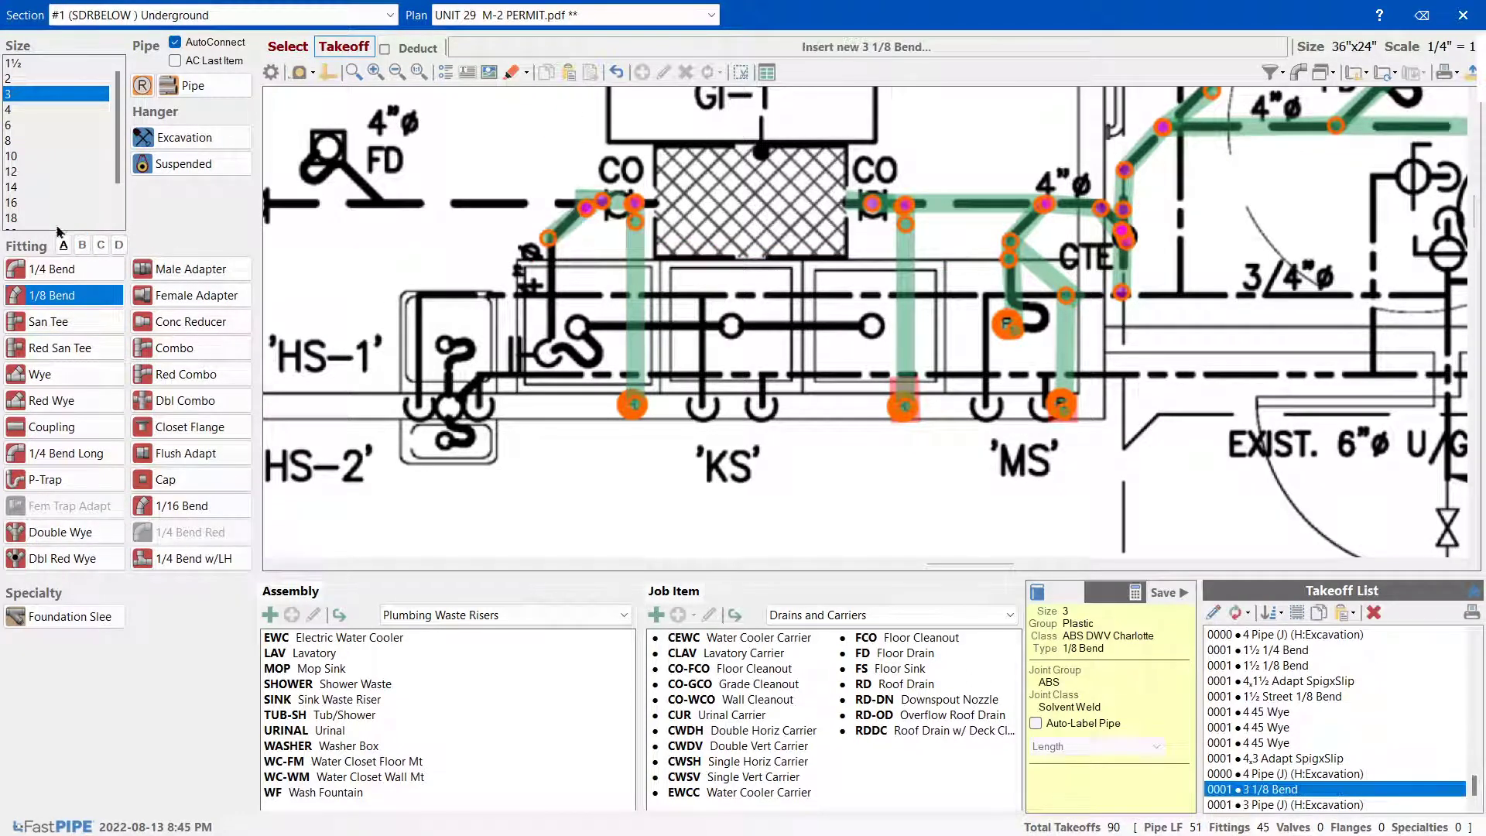
click(52, 269)
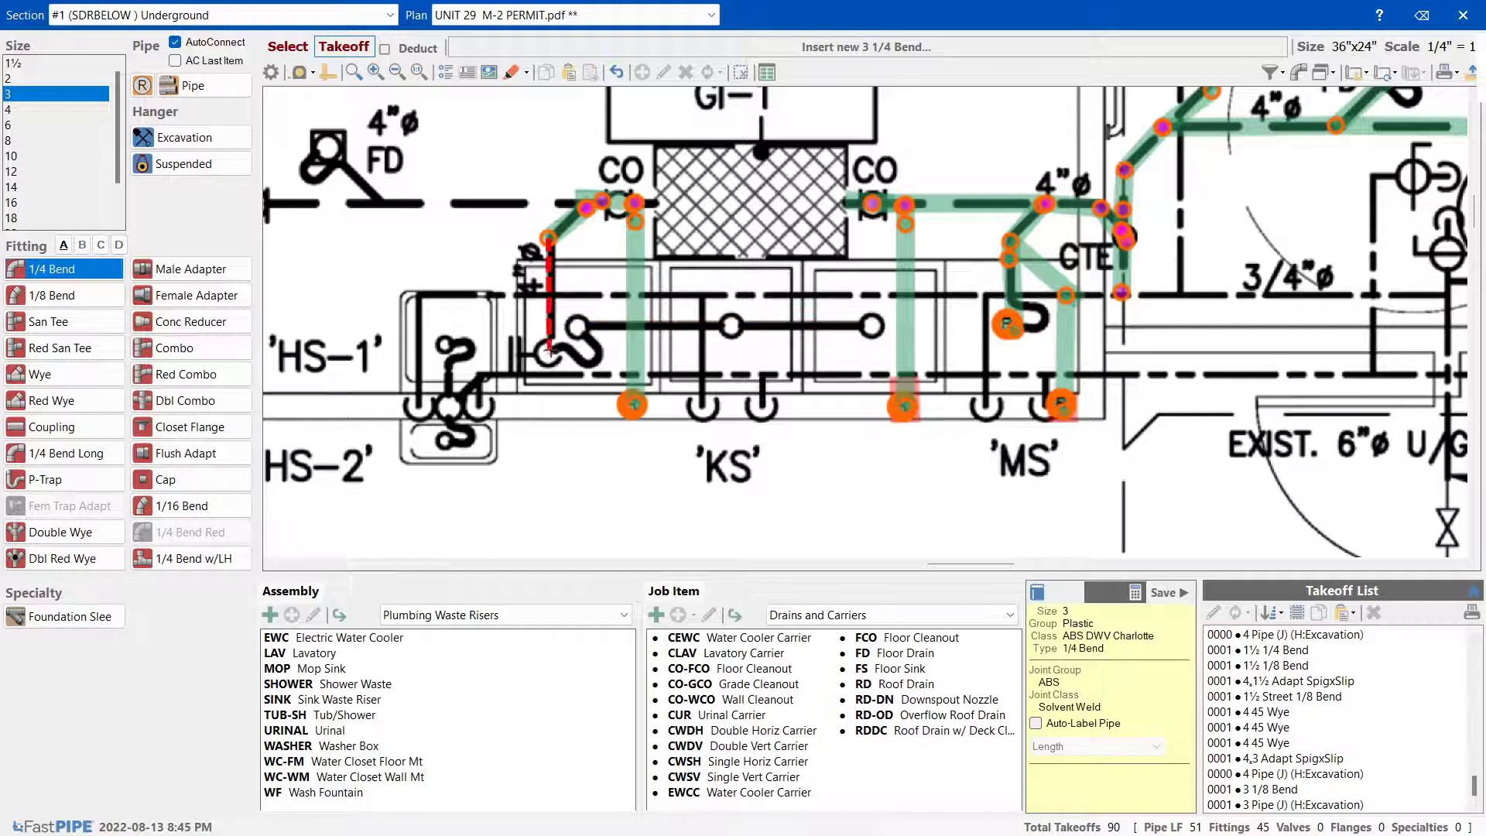
click(549, 348)
Place a 2 ft size 3 riser on the 1/4 Bend at the sink drain
click(145, 91)
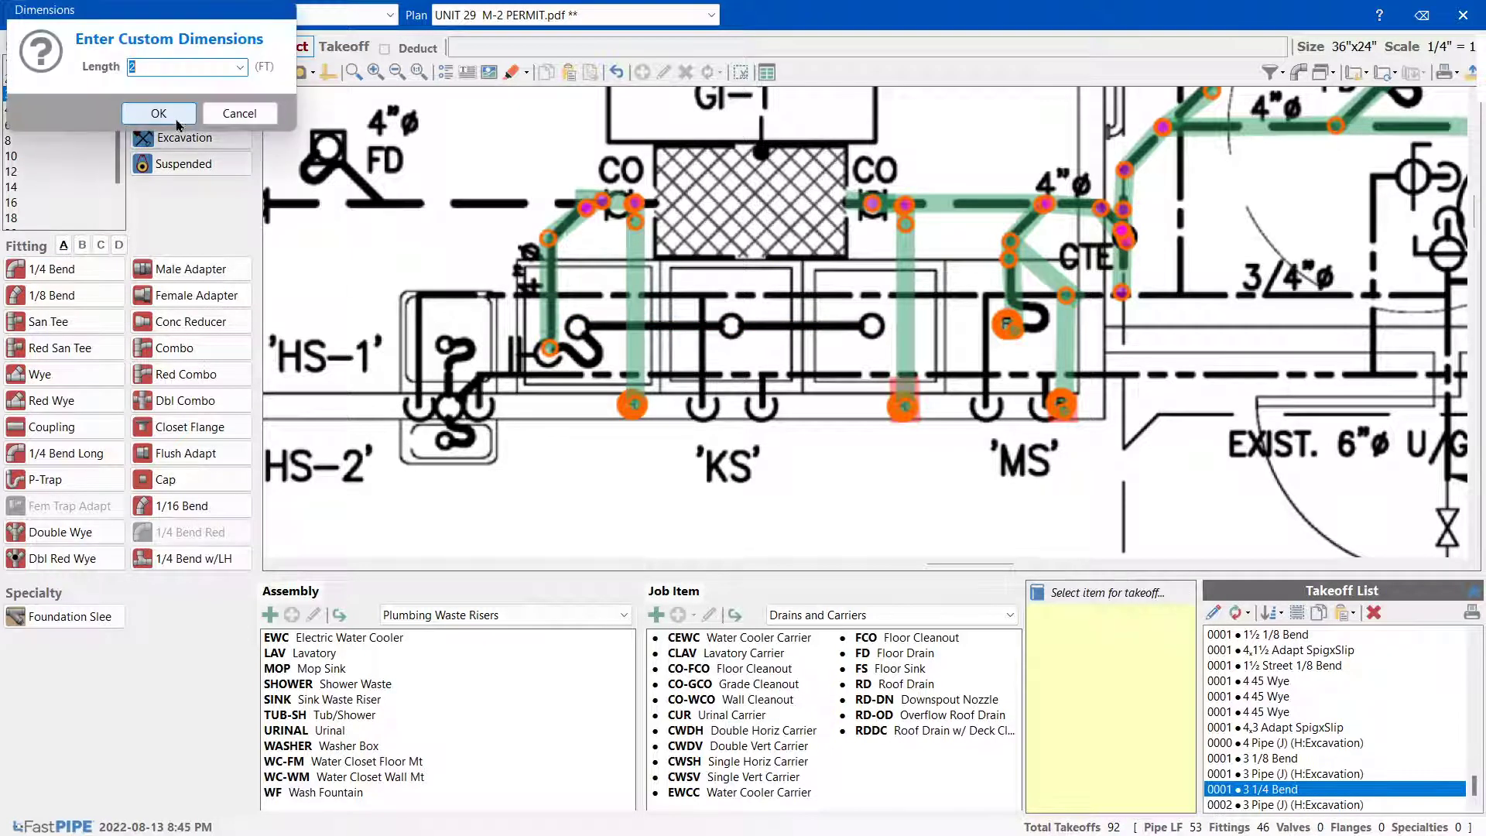
click(159, 114)
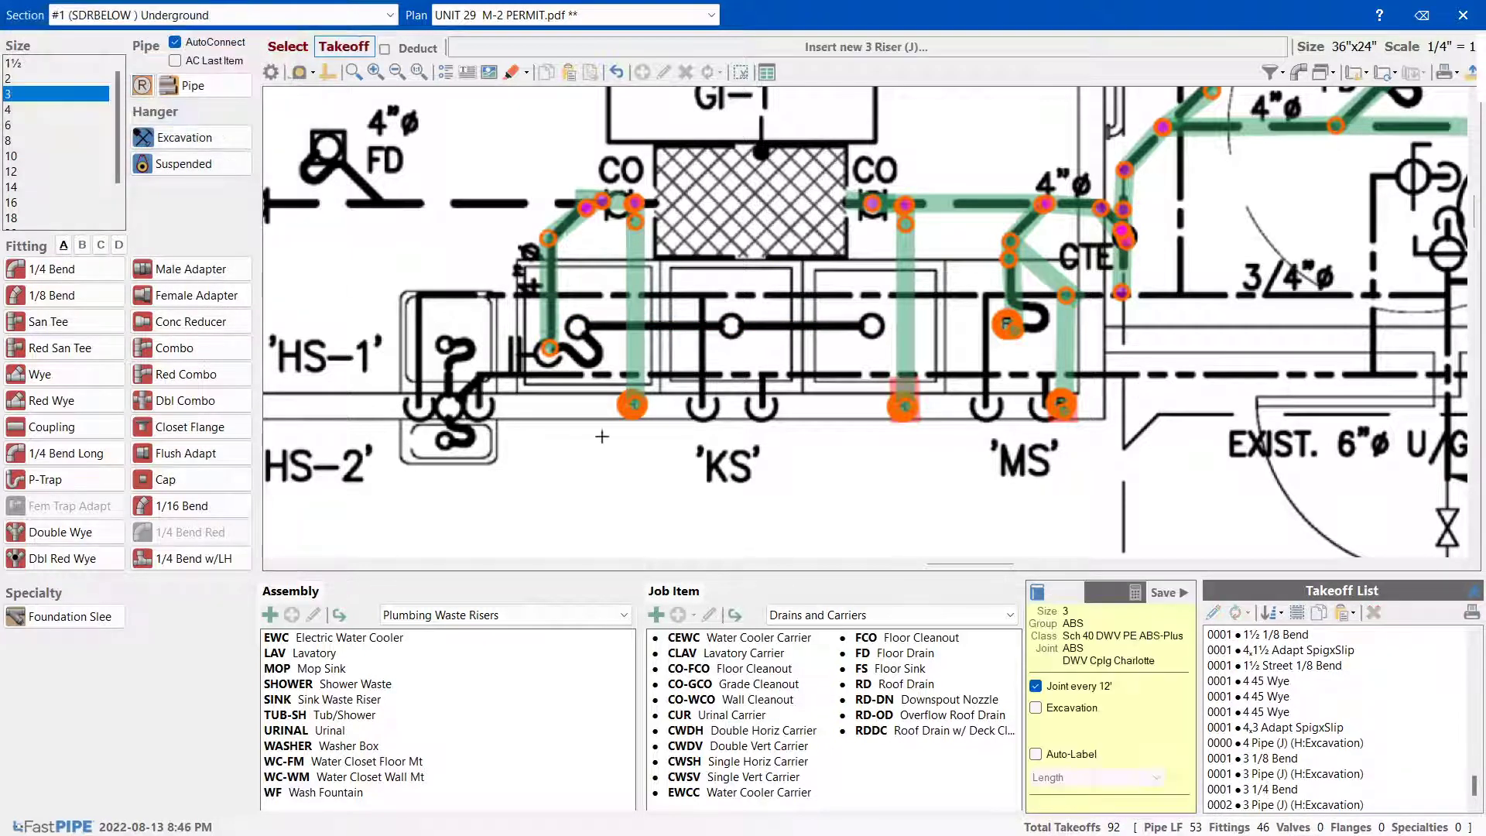
click(549, 348)
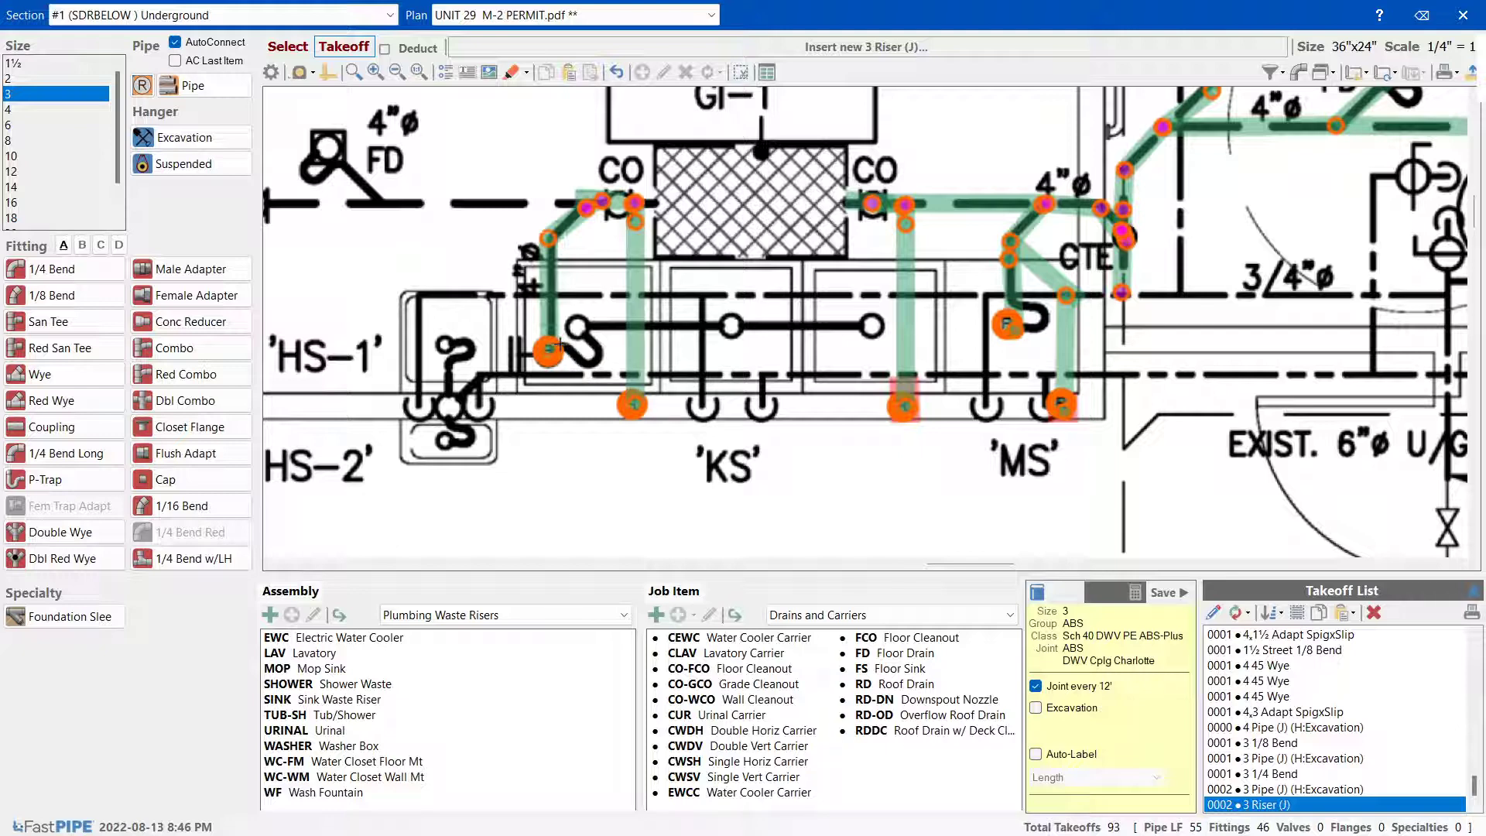
Place a size 3 Wye on the vertical size 3 run and draw about 3 ft of size 3 pipe diagonally to the wall at HS-1 and HS-2
drag(1009, 563, 983, 563)
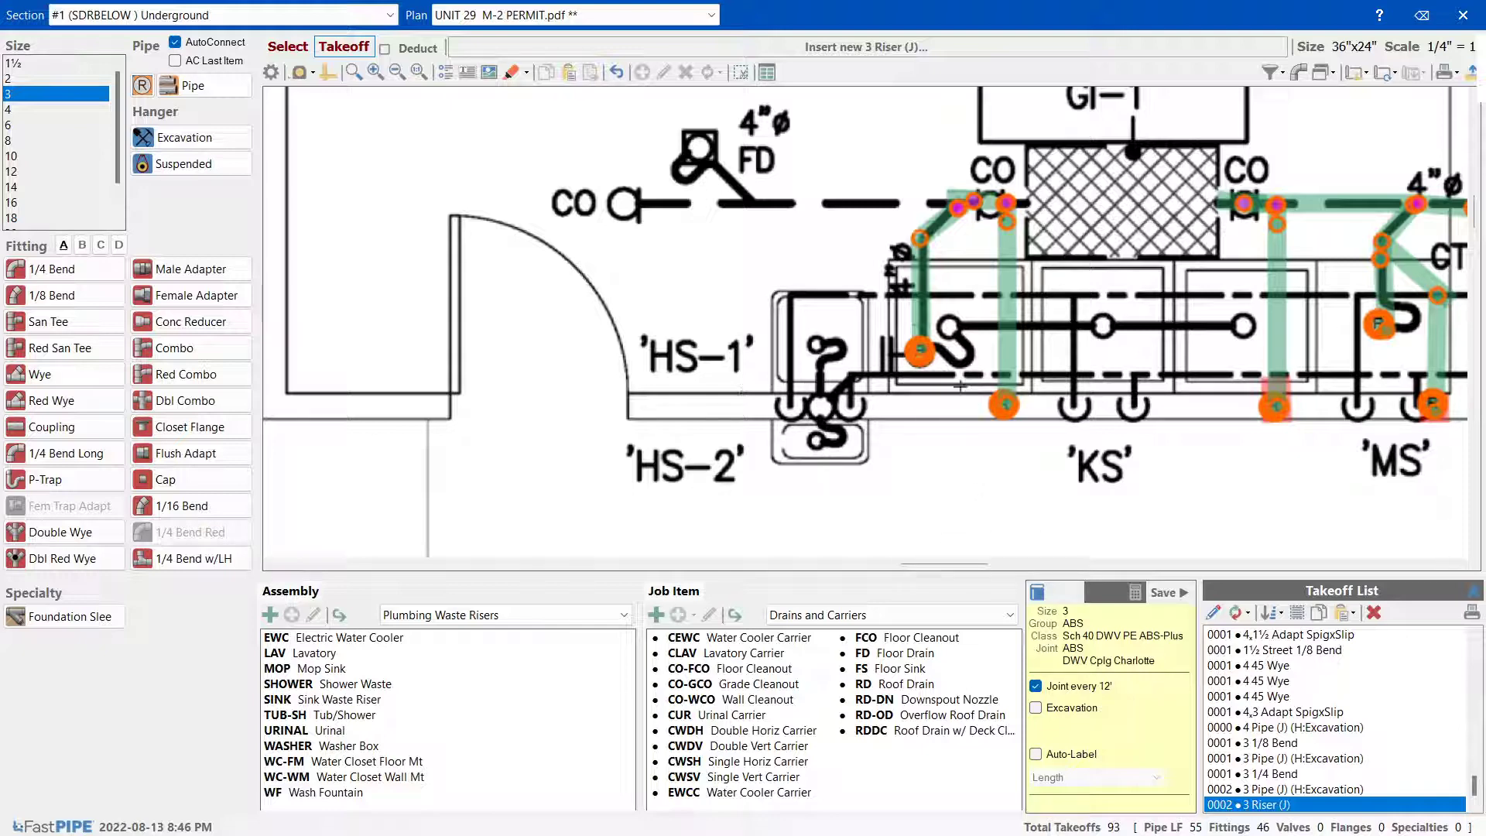
click(82, 245)
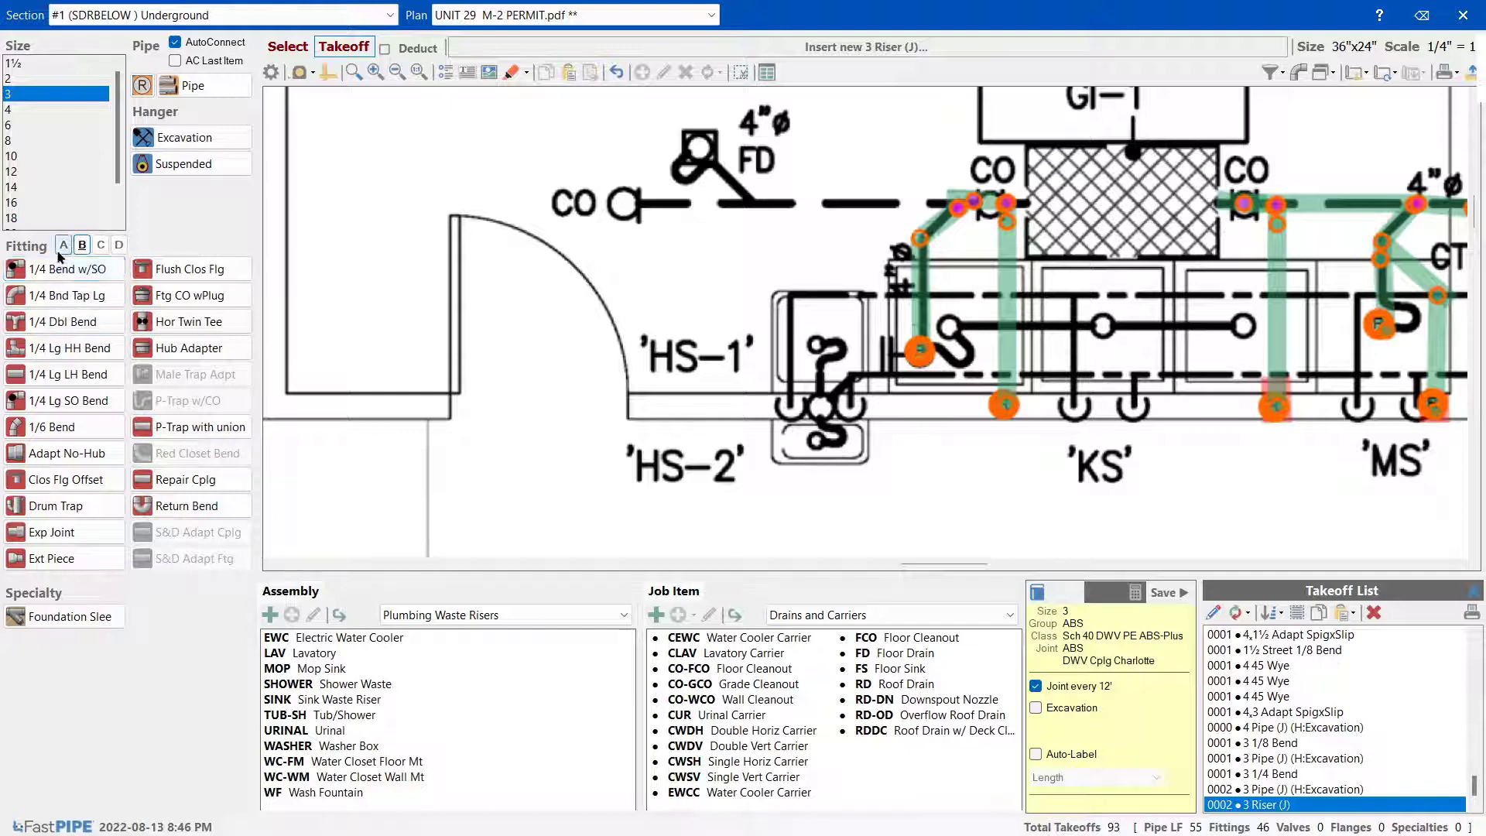
click(64, 245)
click(46, 374)
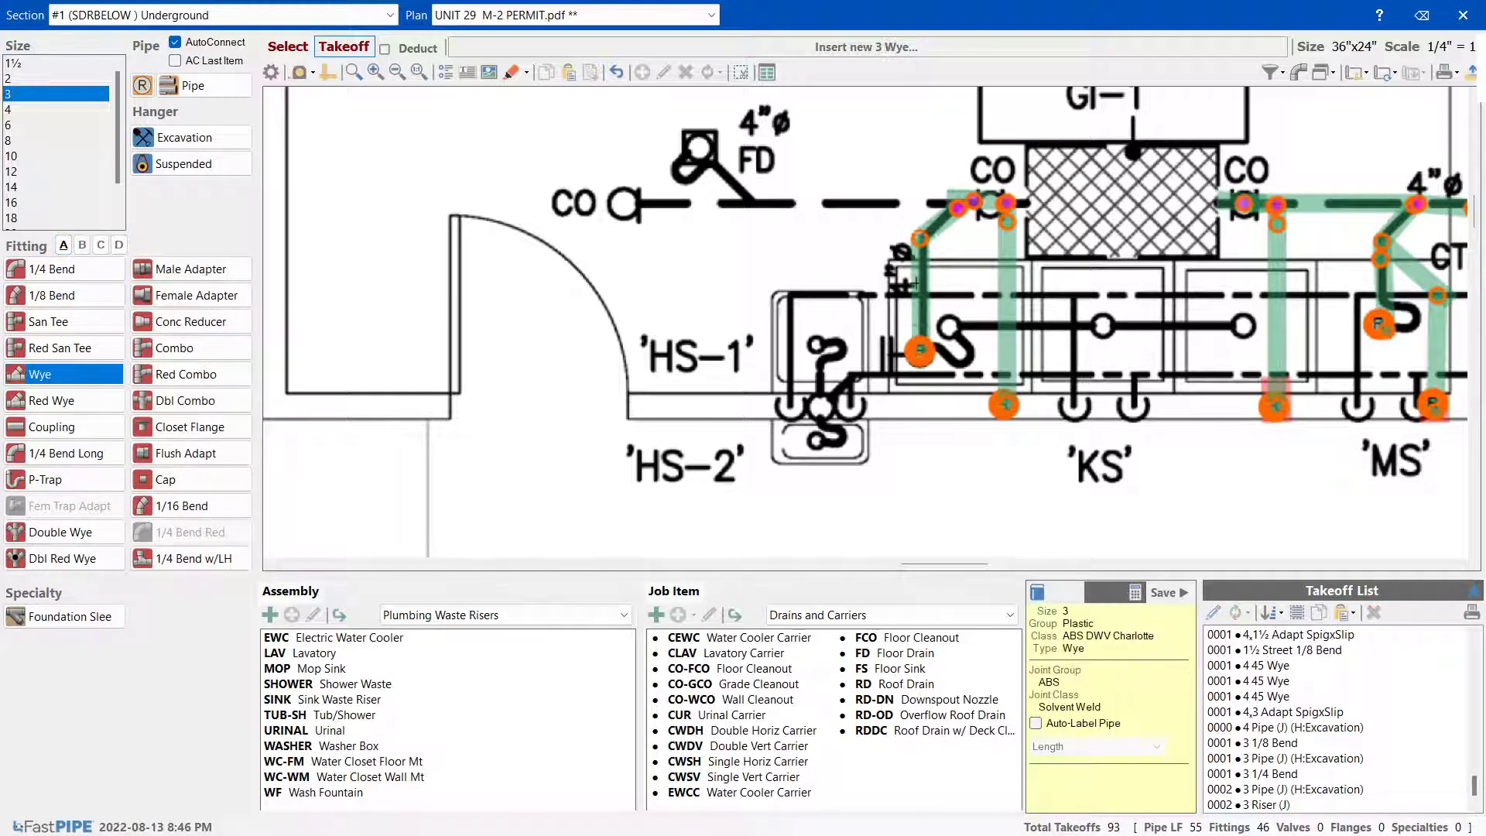
click(911, 284)
click(193, 85)
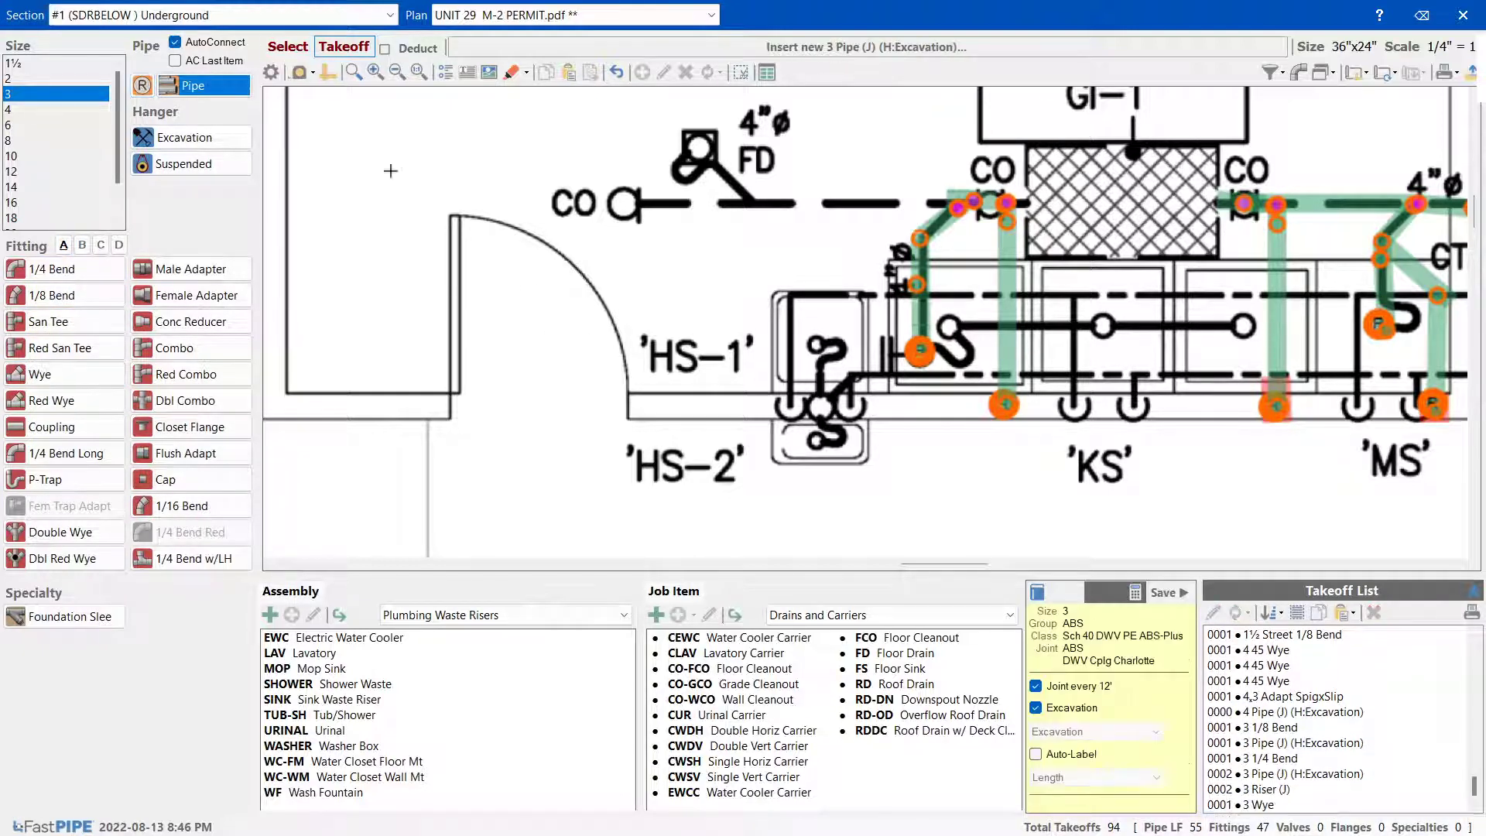
drag(886, 277, 791, 418)
Place a size 3 1/4 Bend at the diagonal pipe's wall end and delete the stray pipe linking it to the kitchen sink riser
click(52, 269)
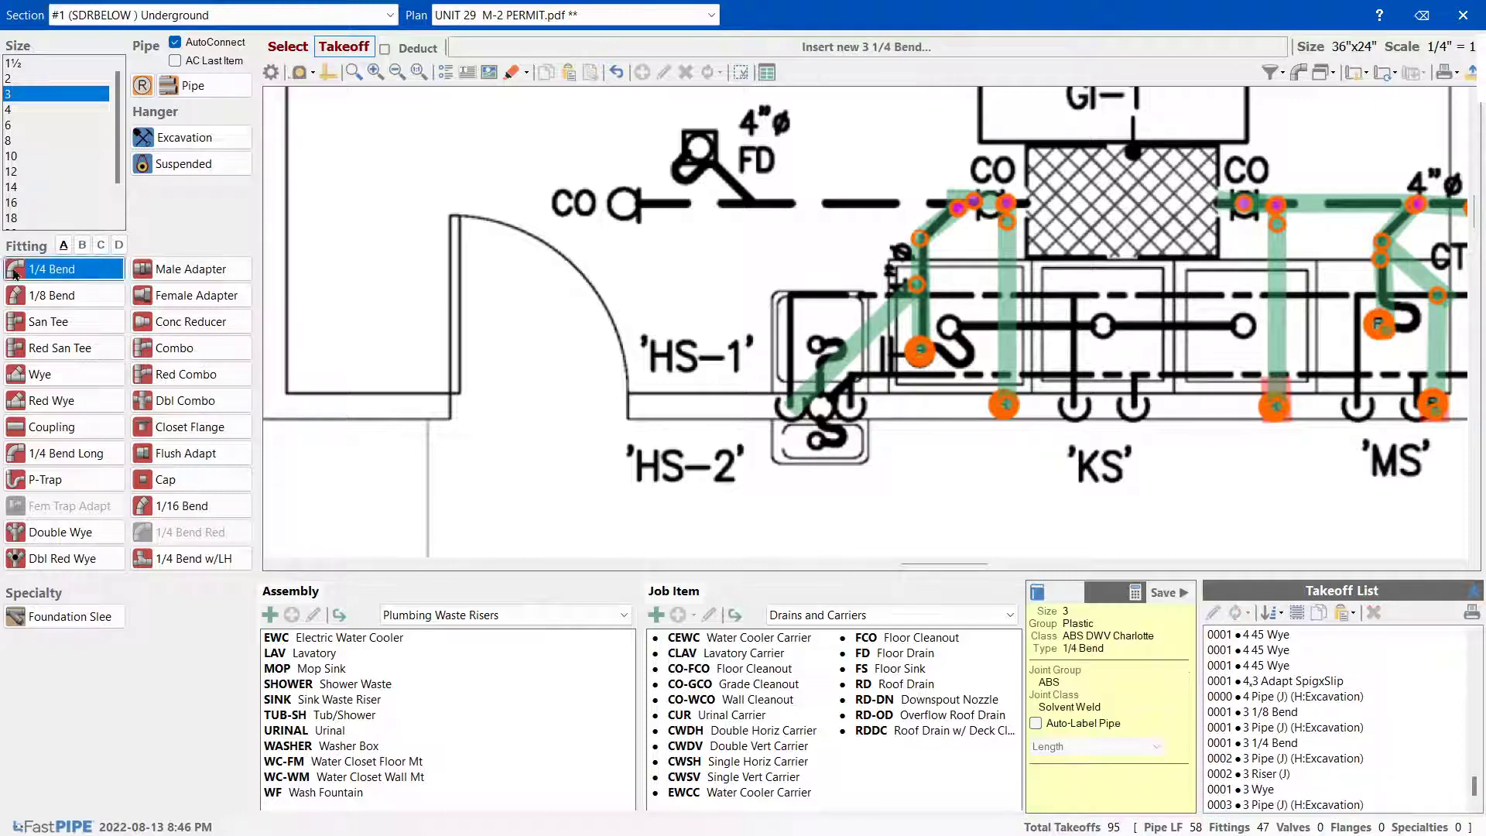
drag(793, 410, 788, 423)
key(Escape)
click(877, 373)
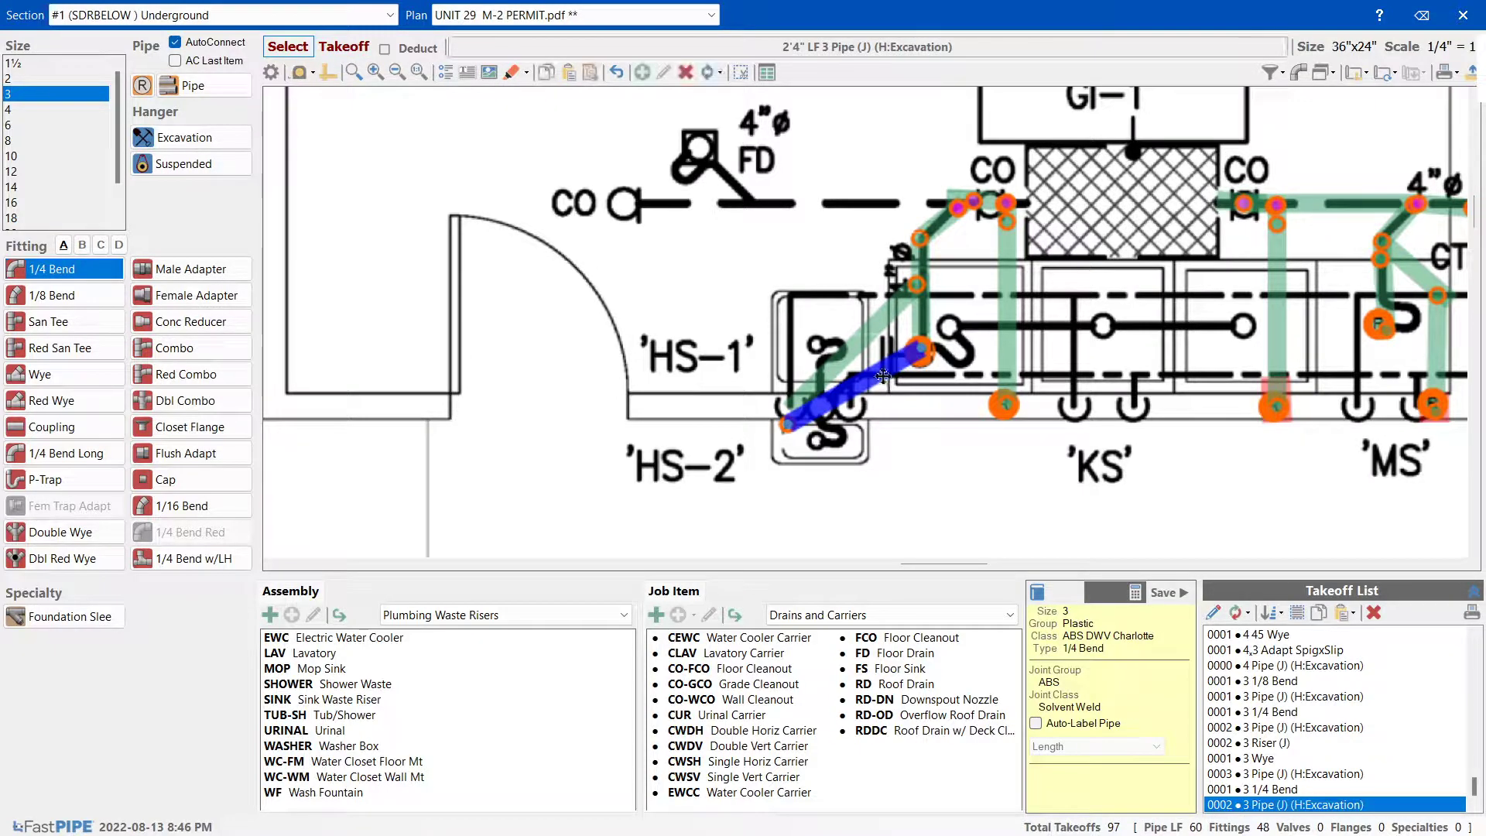
key(Delete)
click(735, 462)
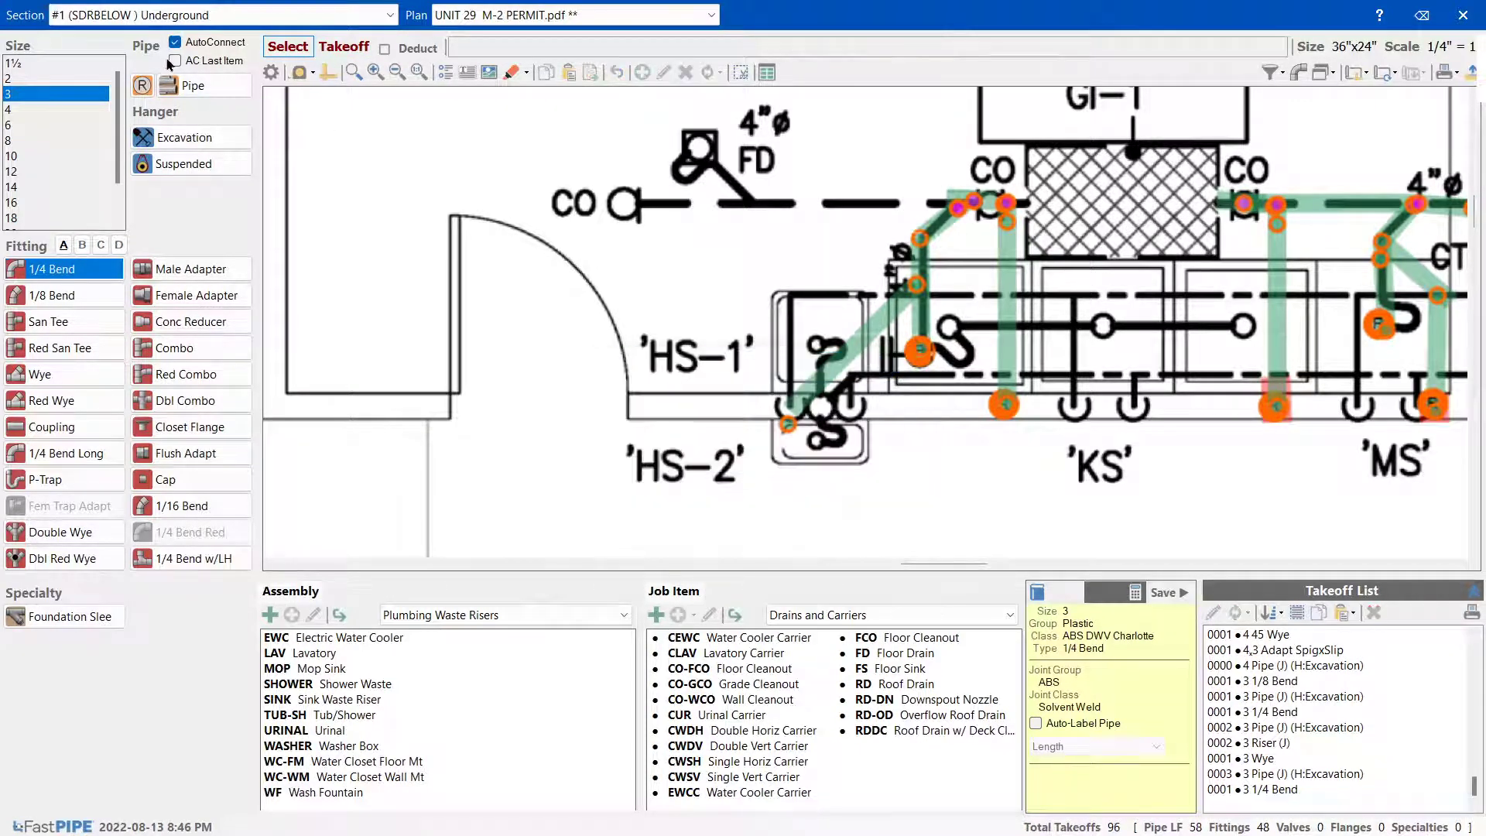
Try to place a size 3 riser just above the new 1/4 Bend at the hand sinks
click(168, 85)
key(Return)
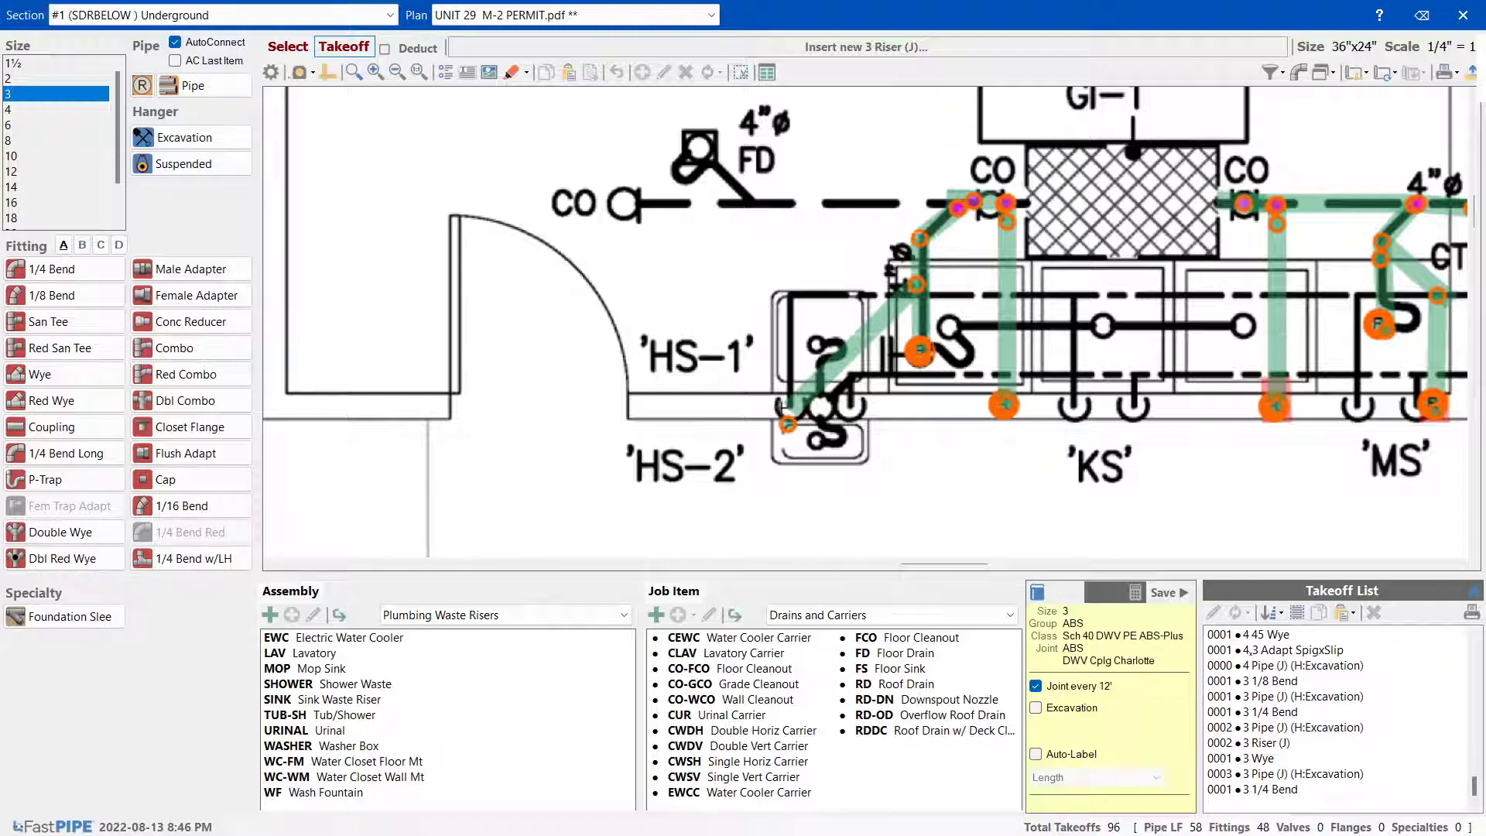
click(783, 408)
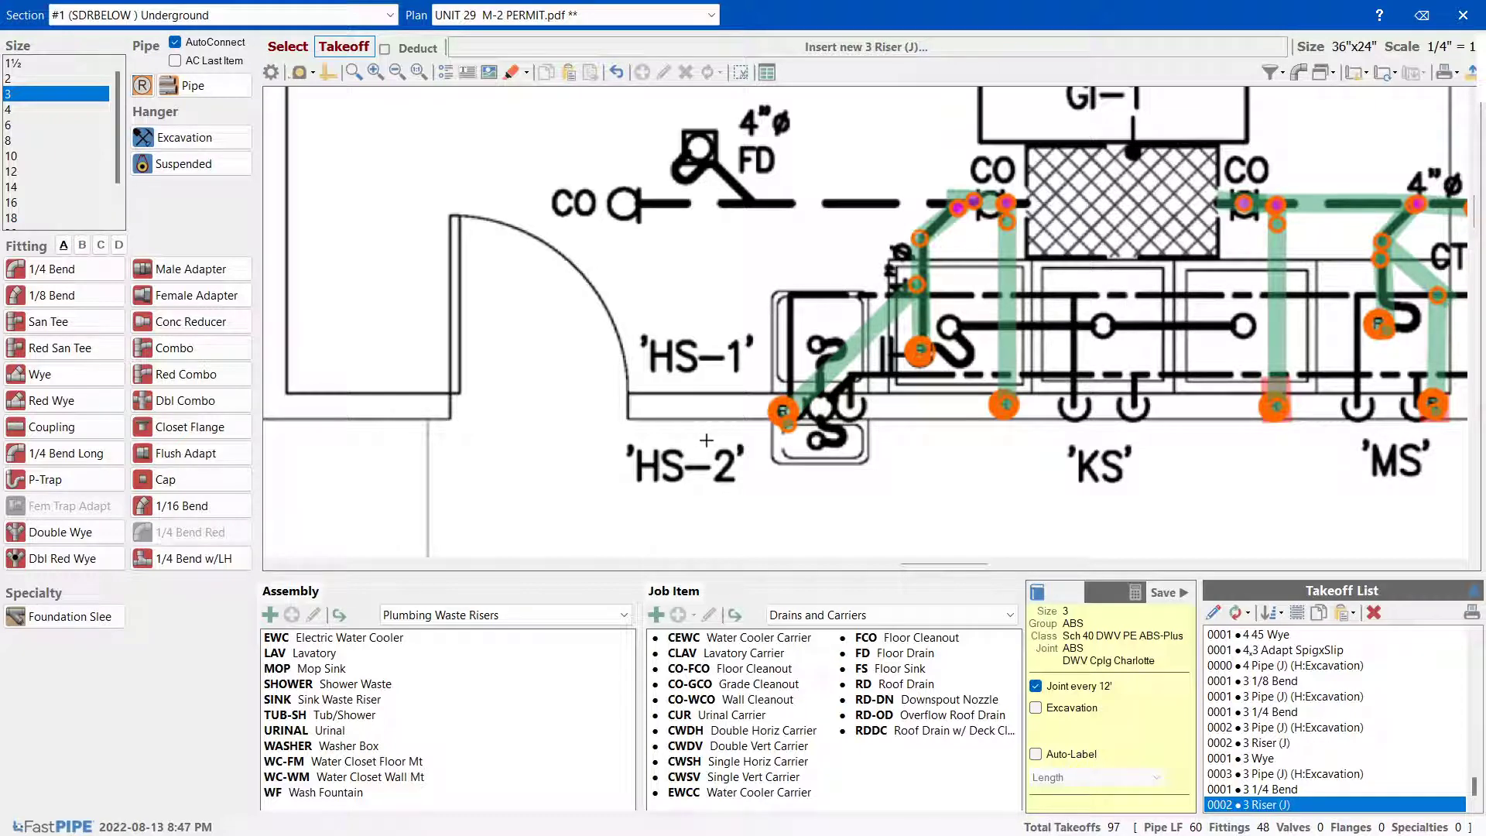
key(Delete)
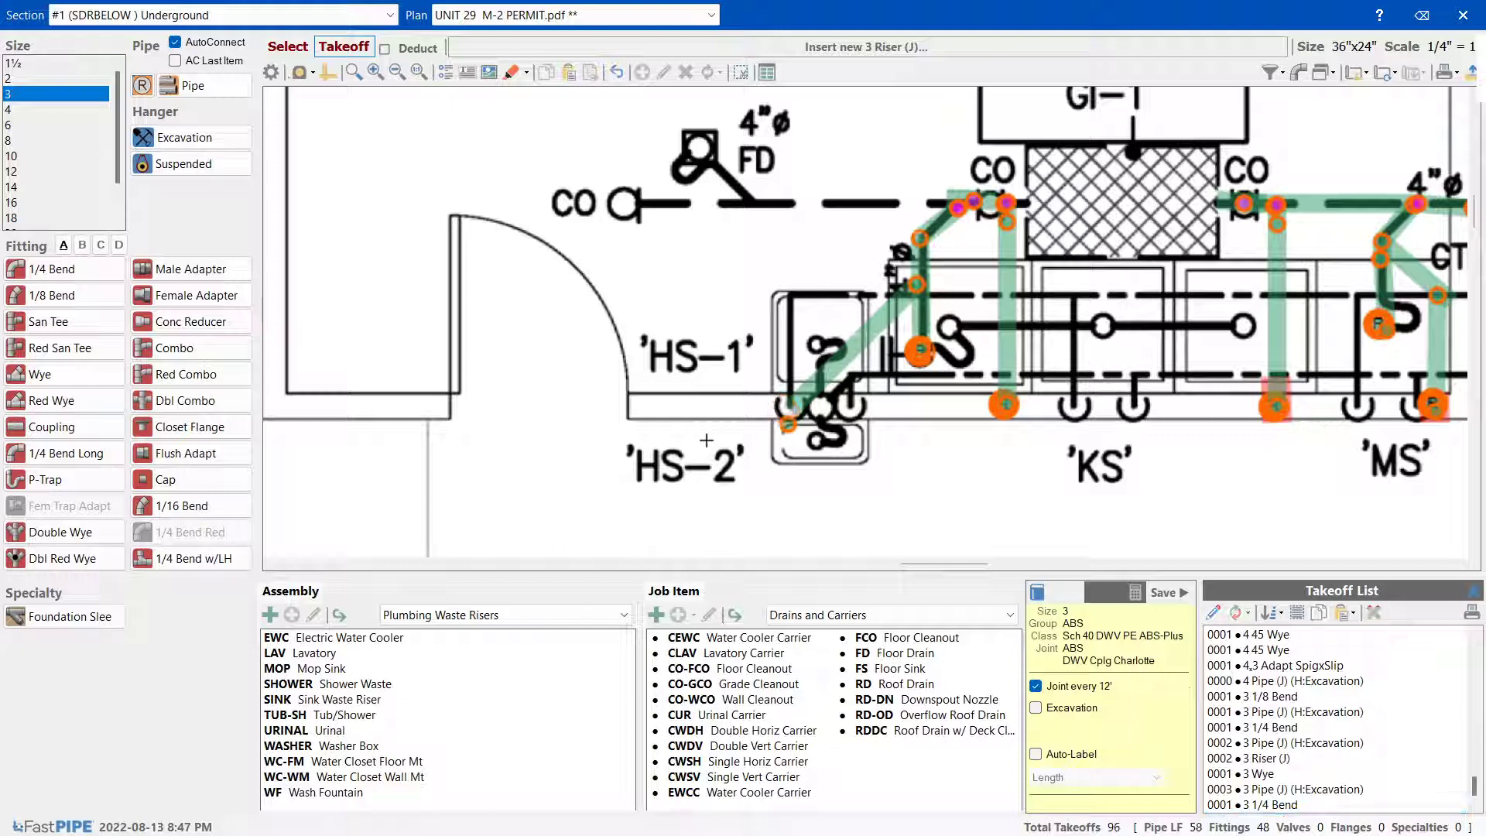
key(Escape)
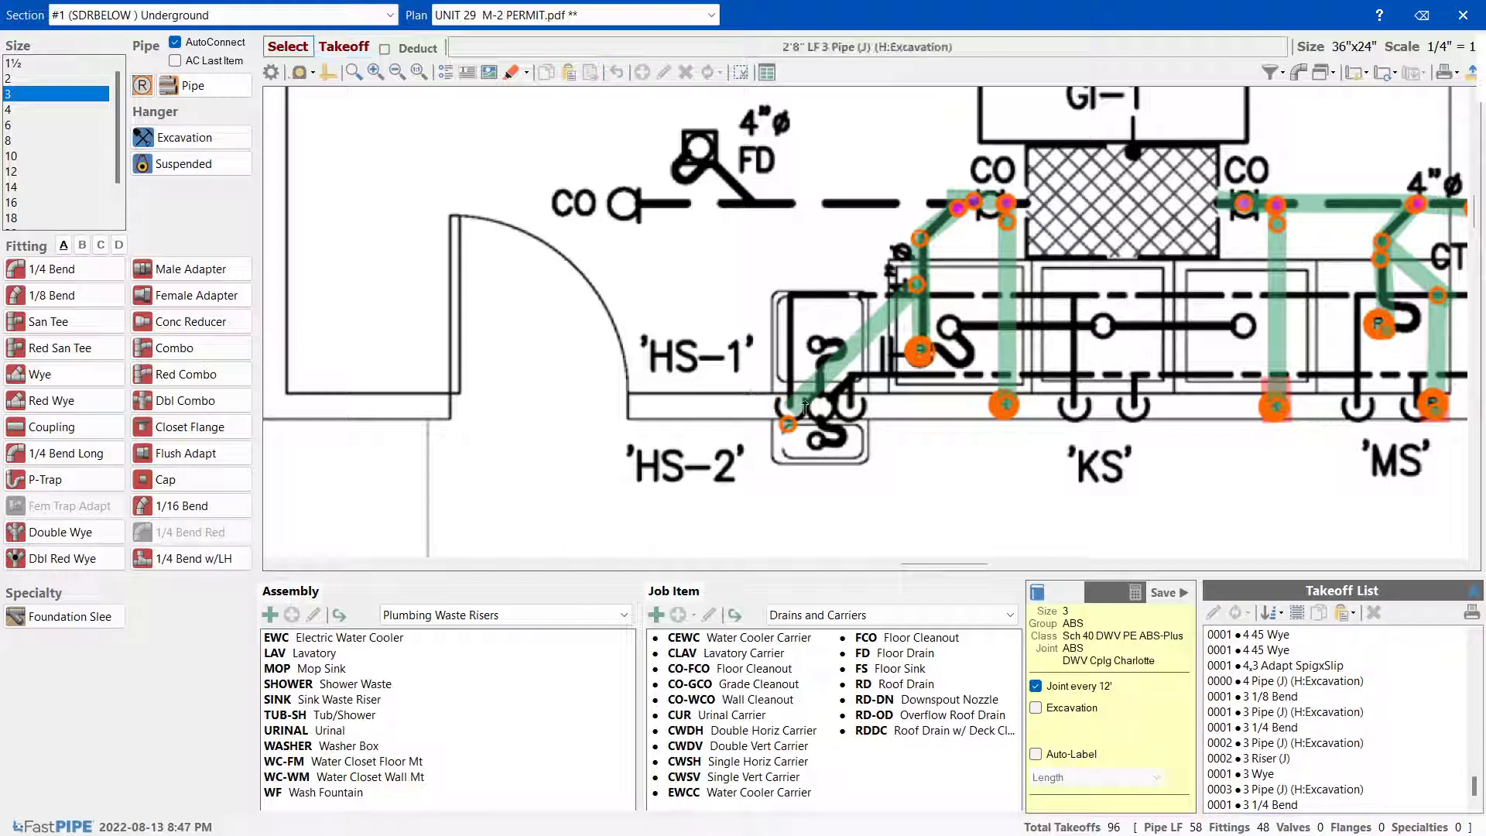
Place a 2 ft size 3 riser over the 1/4 Bend at the wall end of the diagonal hand sink pipe
click(788, 424)
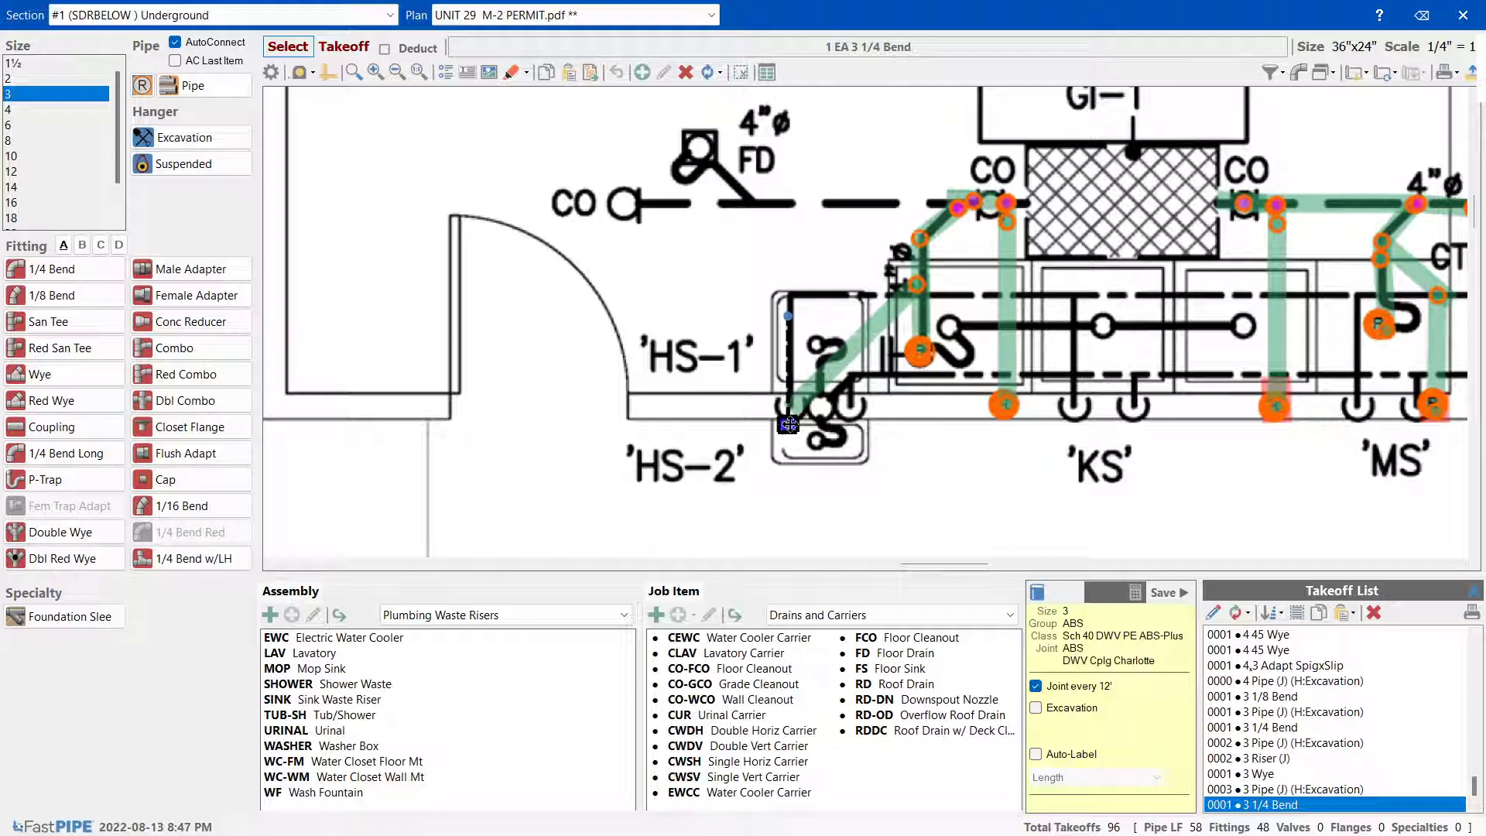
click(816, 396)
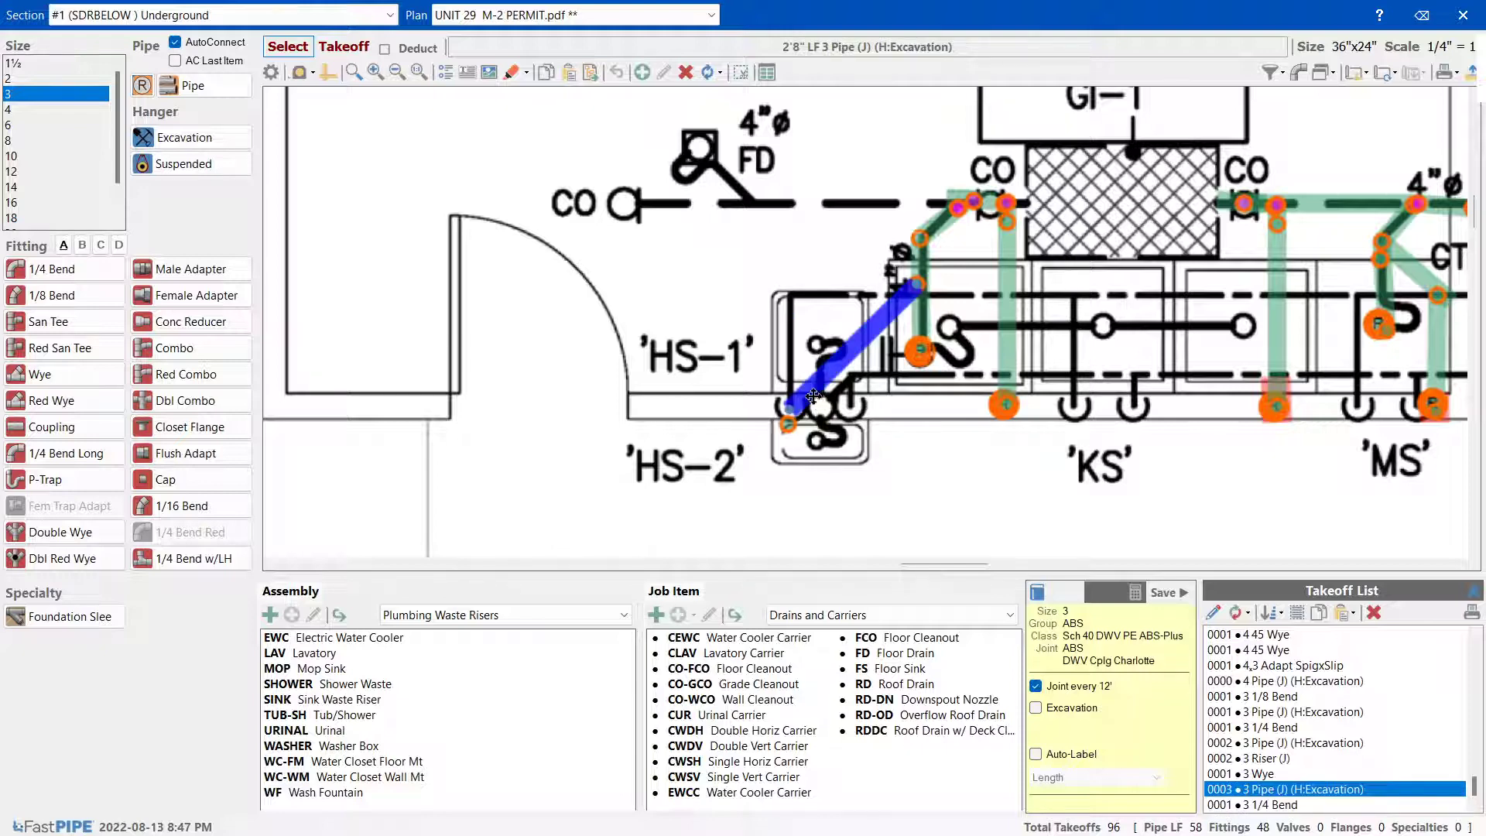
click(142, 86)
click(152, 109)
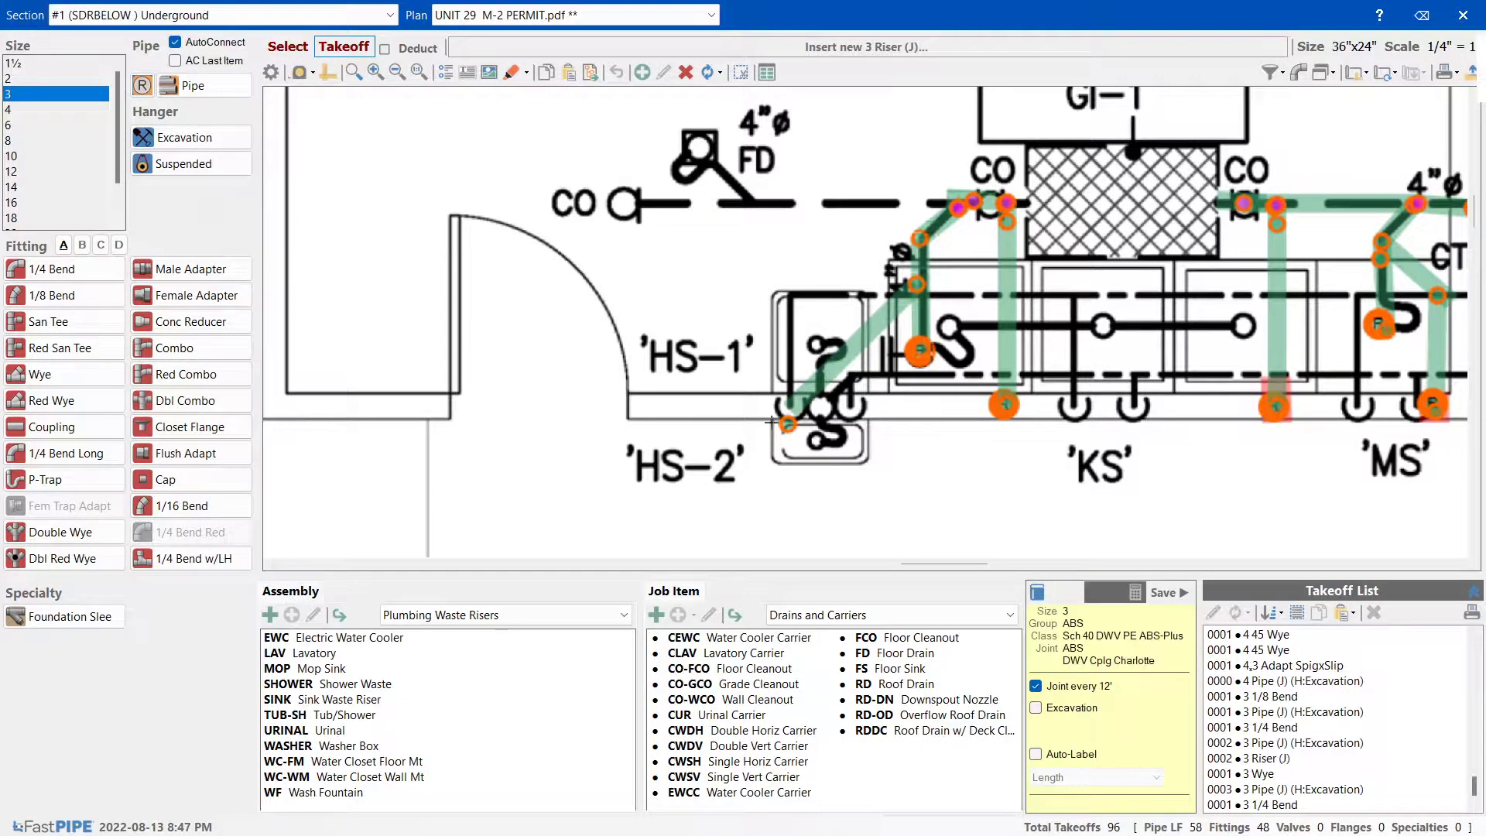
click(770, 422)
Replace the size 3 Wye at the start of the diagonal hand sink pipe with a 3,2 Red Wye
drag(714, 259, 832, 480)
click(917, 286)
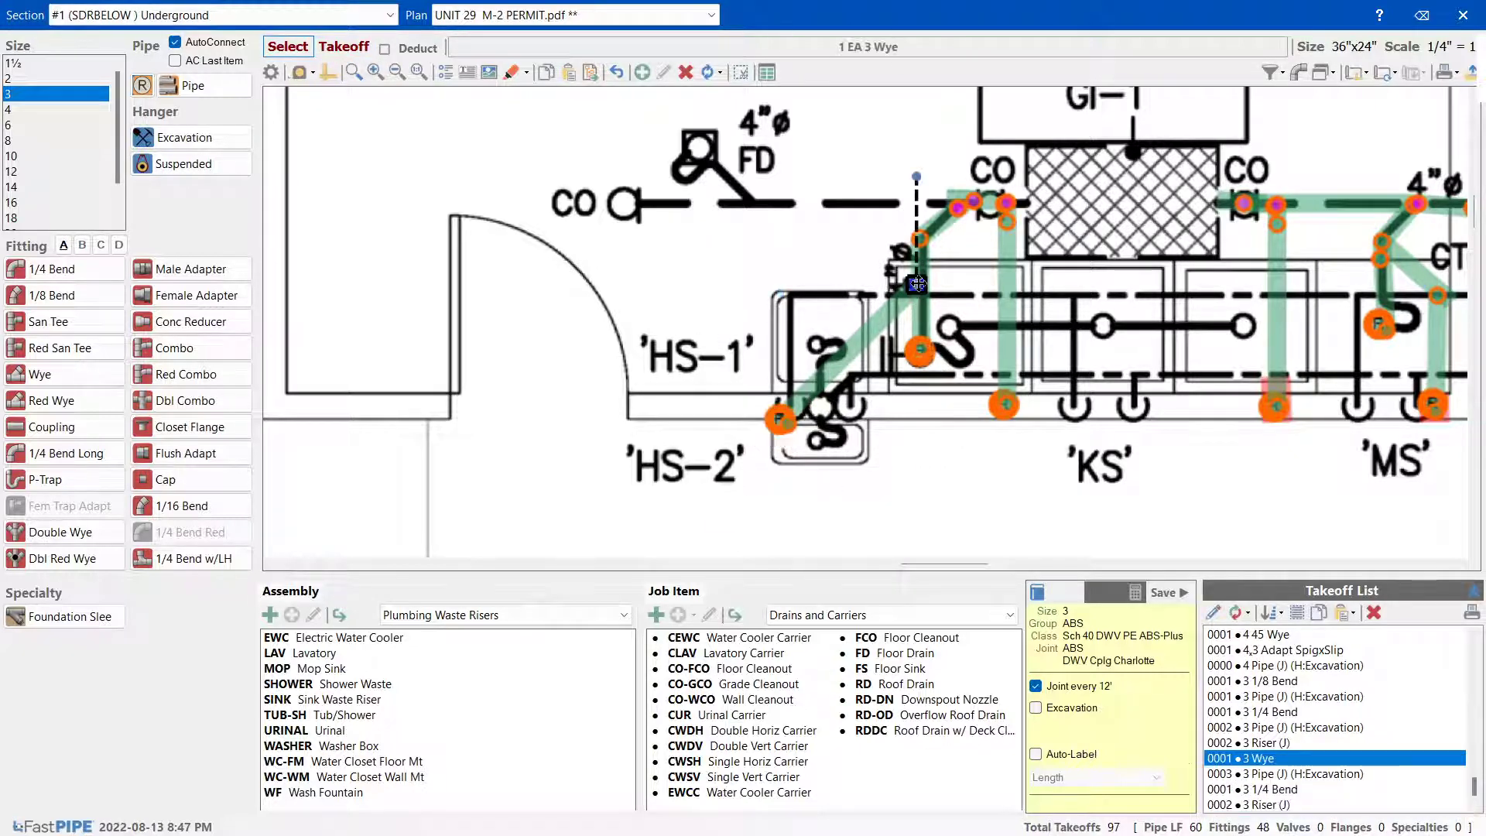
key(Delete)
click(737, 464)
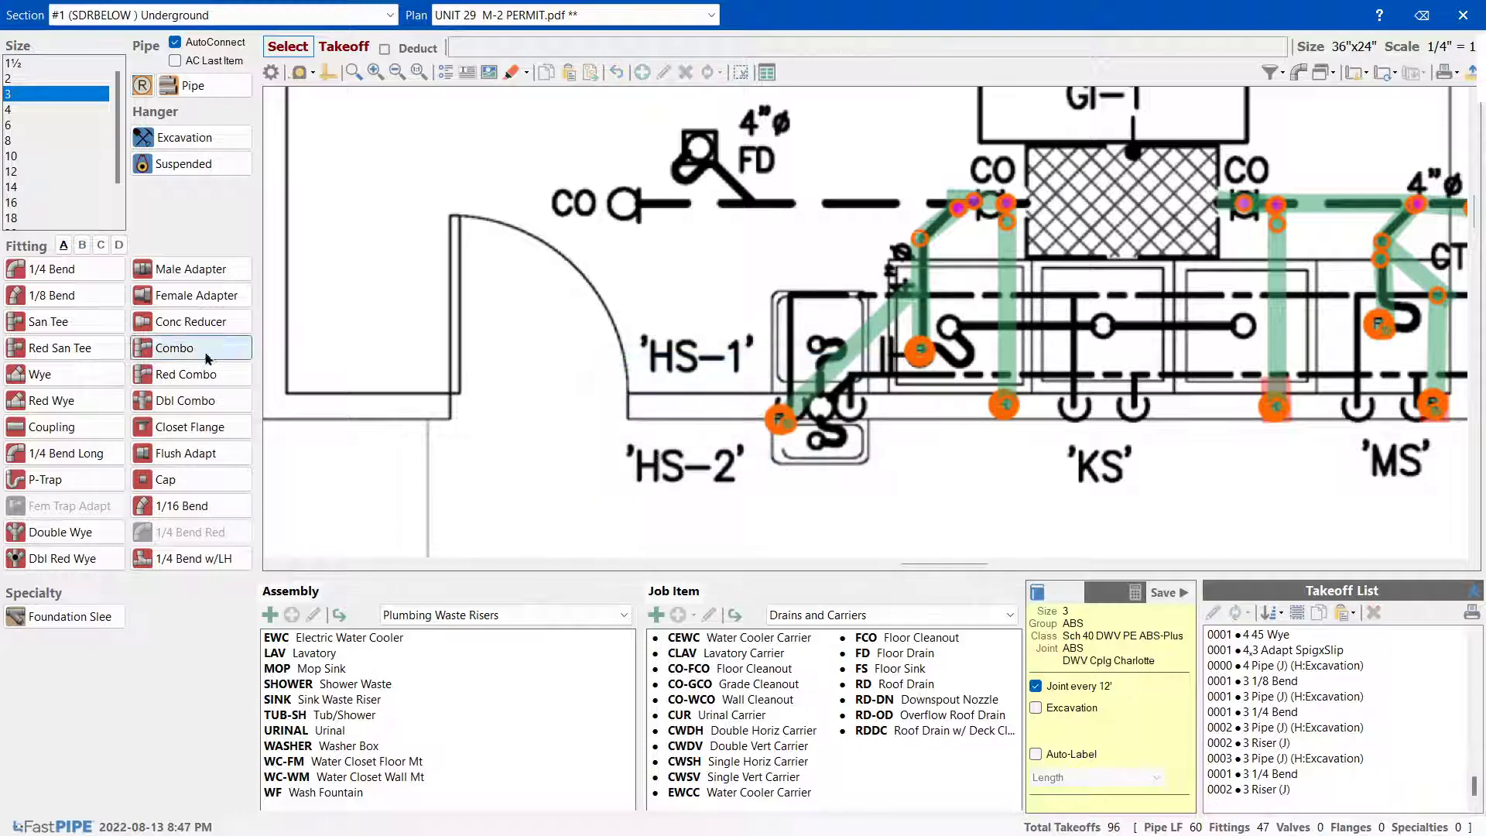
click(85, 399)
click(26, 360)
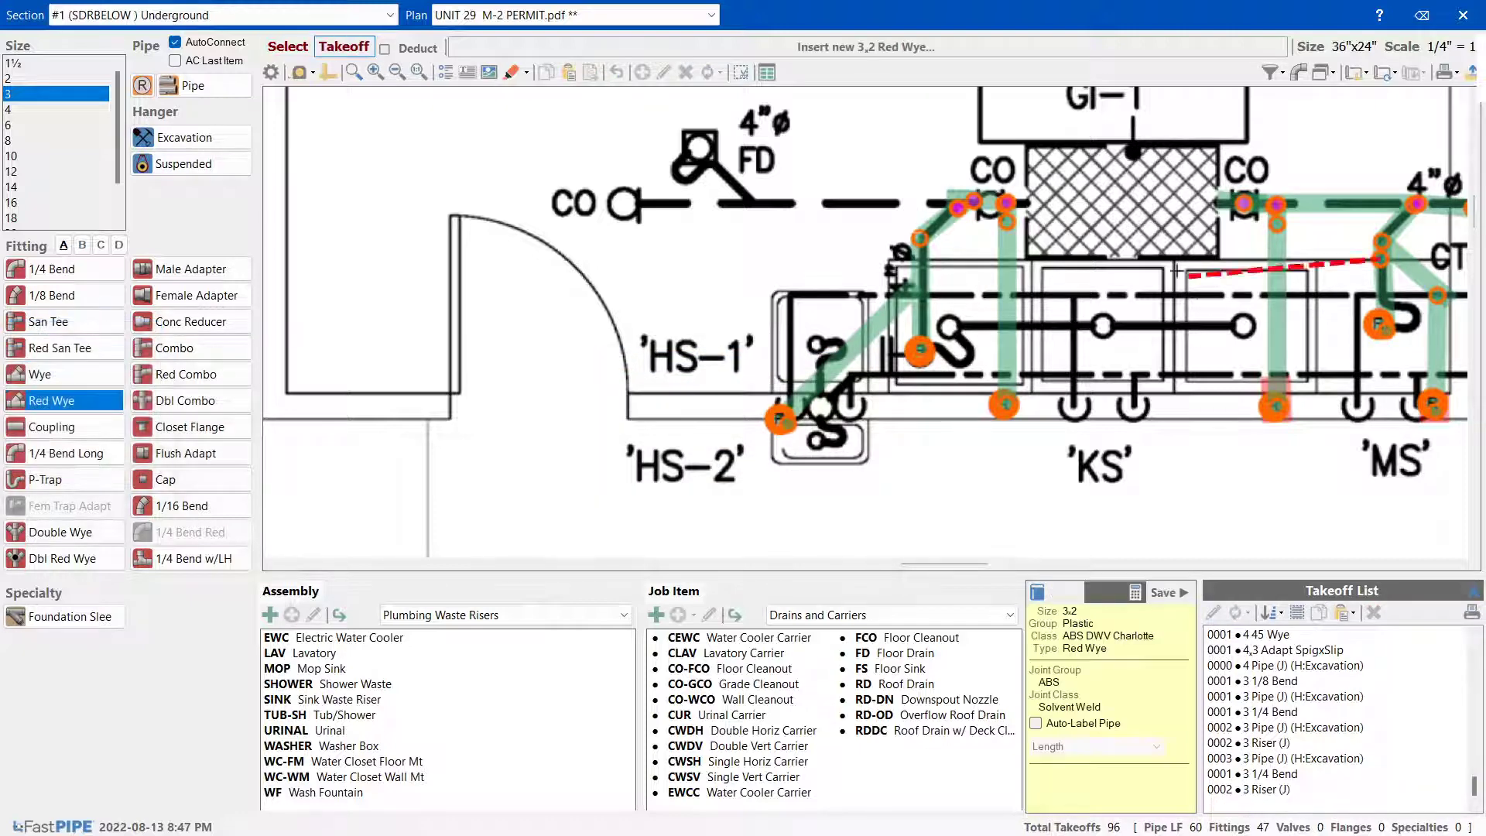
click(916, 292)
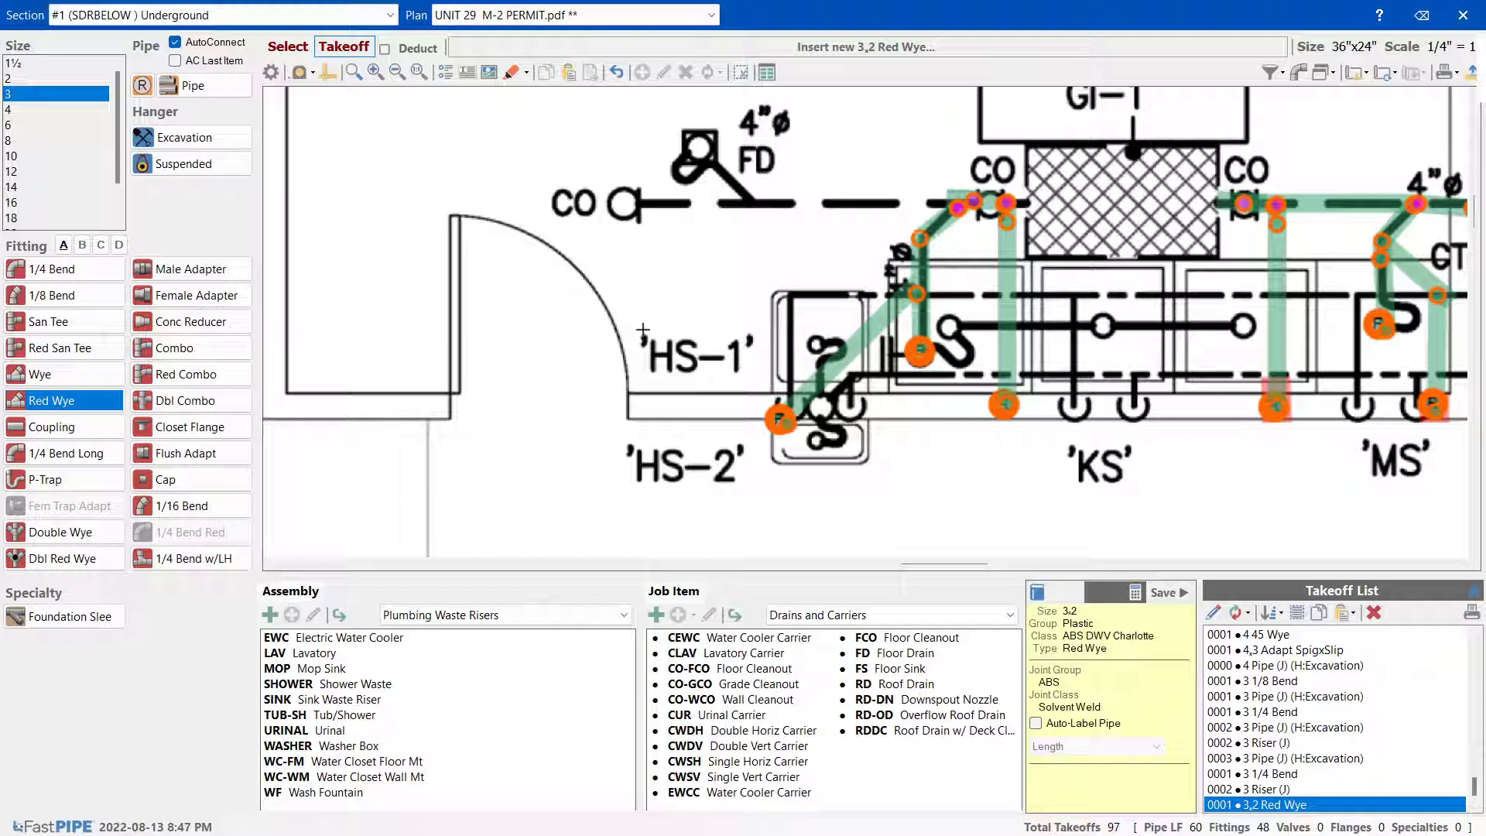
Change the size of the hand sink 1/4 Bend and riser from 3 to 2
key(Escape)
drag(713, 280, 917, 506)
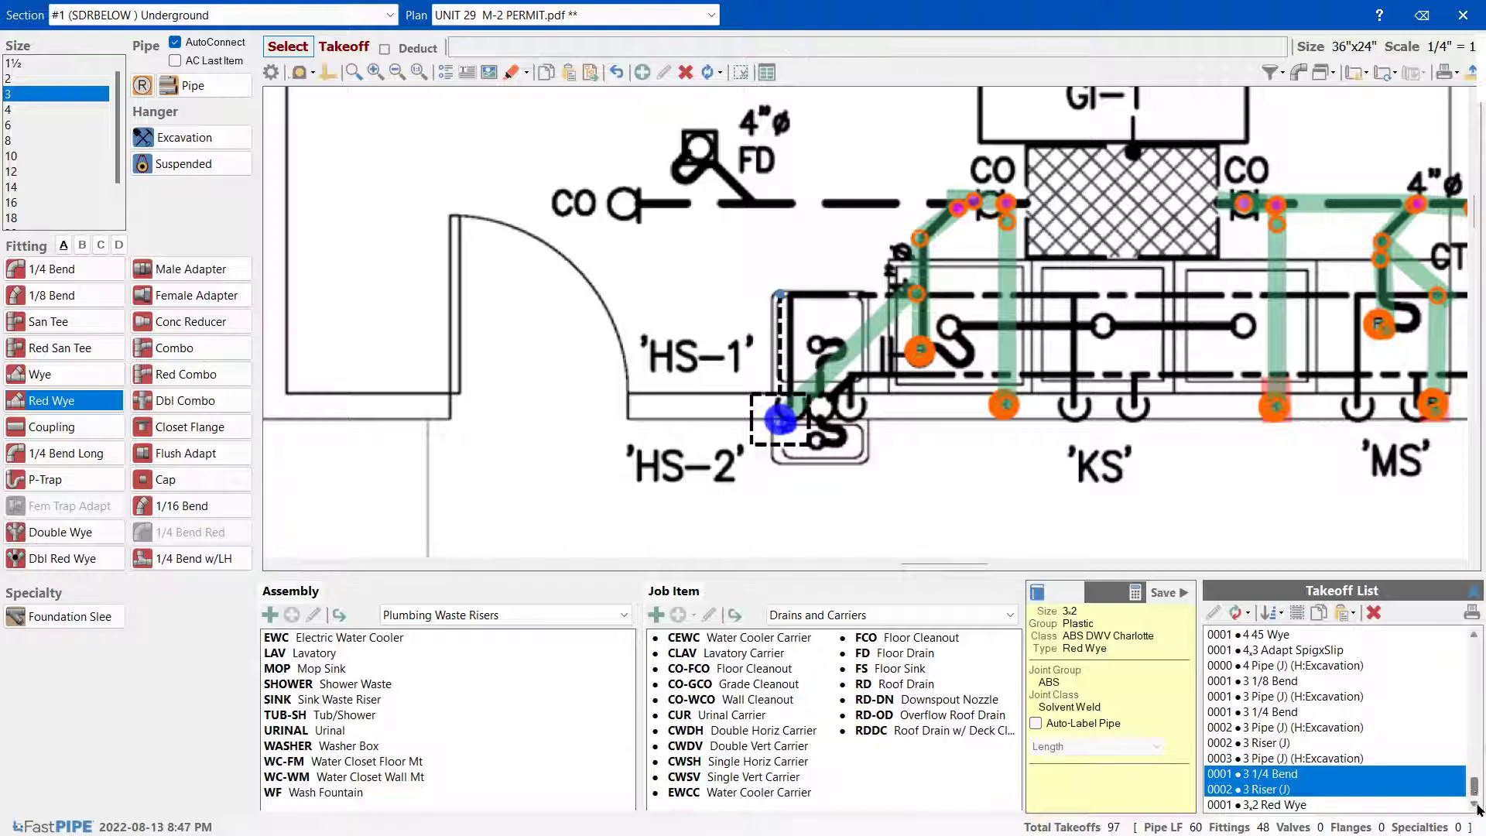
click(1248, 614)
click(1280, 540)
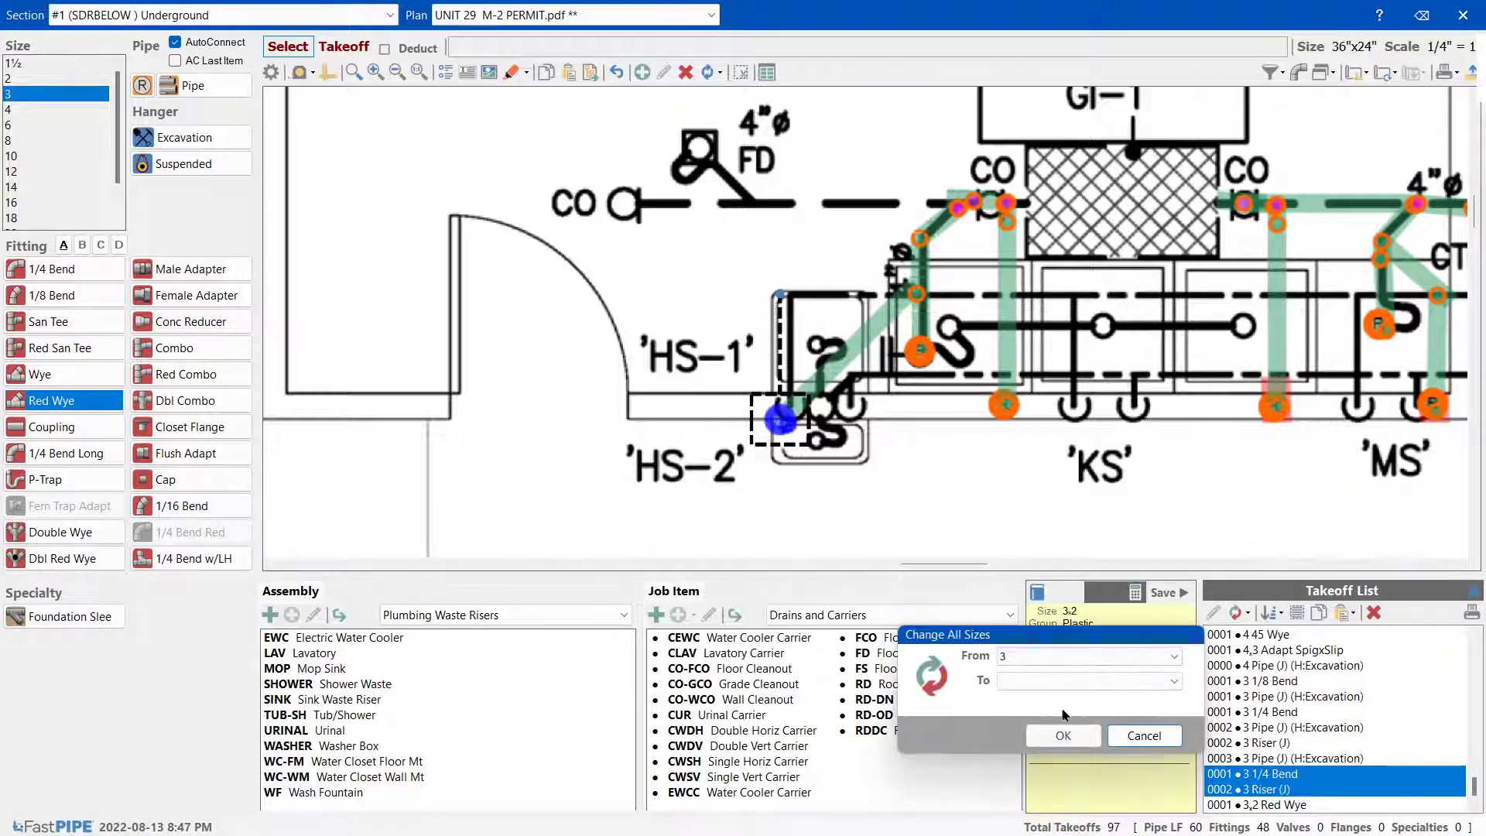
click(1029, 683)
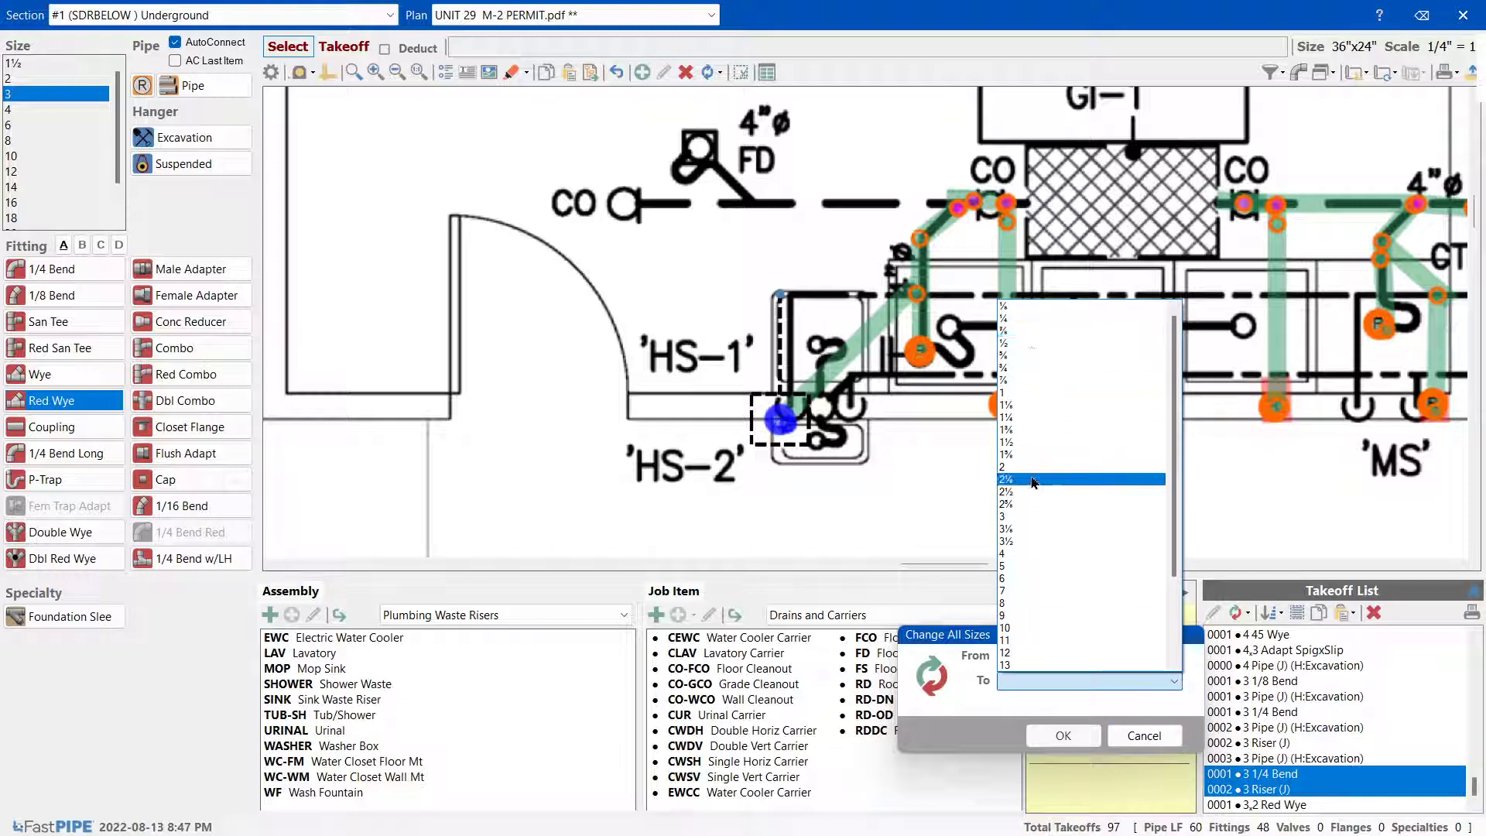
click(1028, 466)
click(1063, 735)
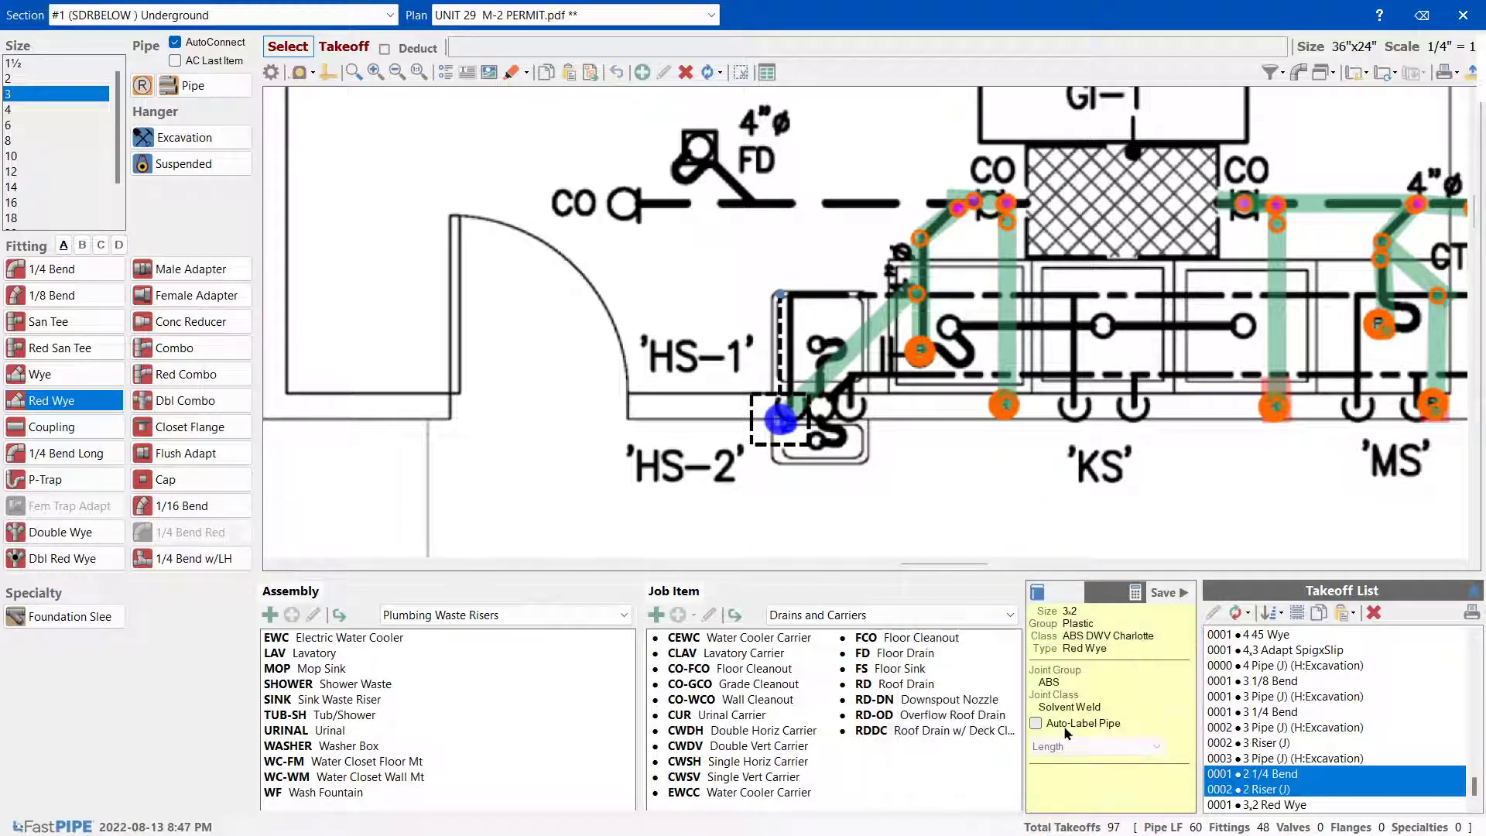
click(816, 483)
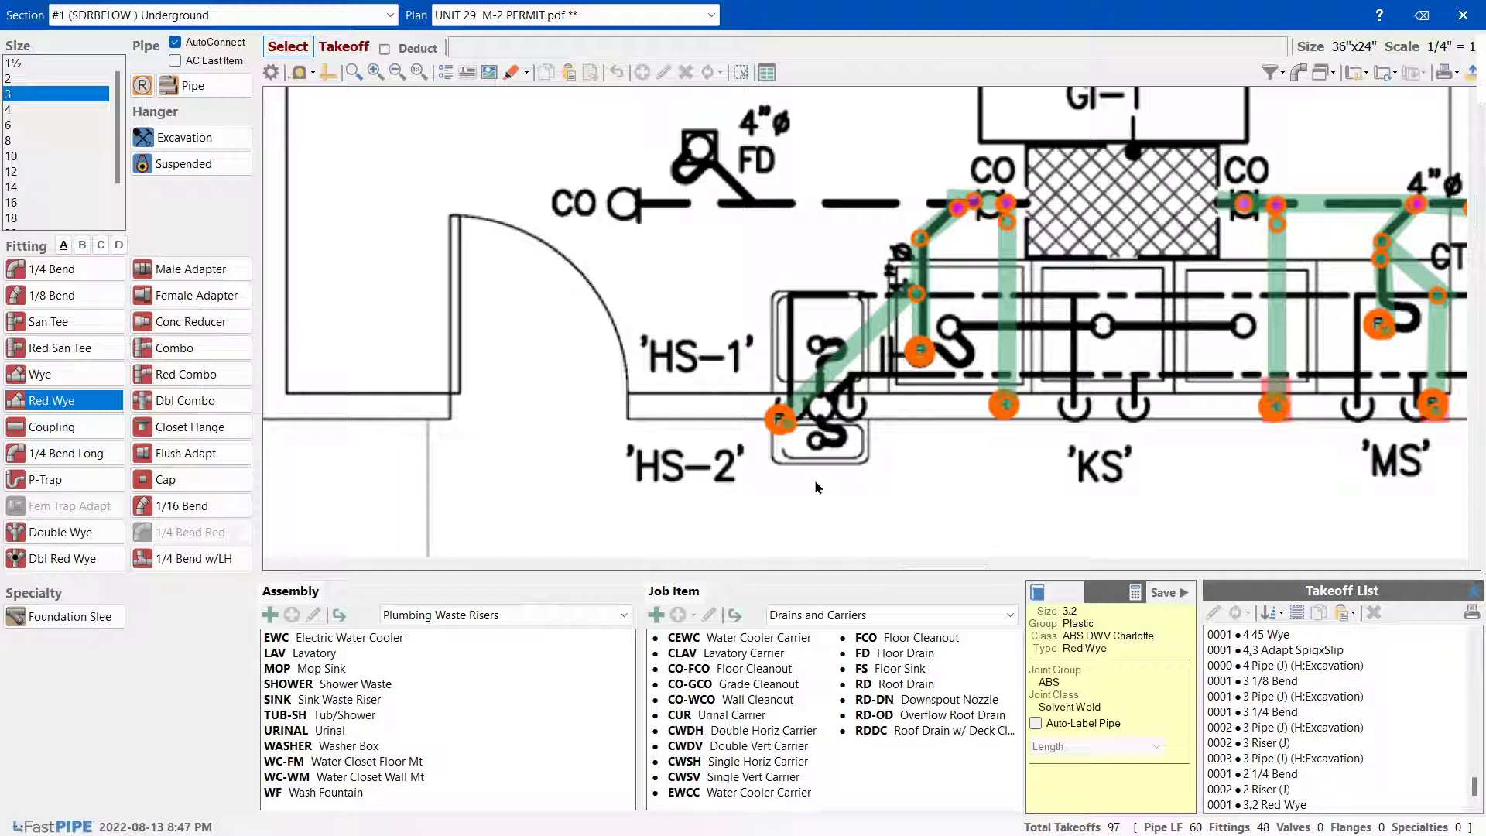
Set the size of the diagonal pipe between the Red Wye and the hand sink riser to 2
click(849, 359)
click(1213, 613)
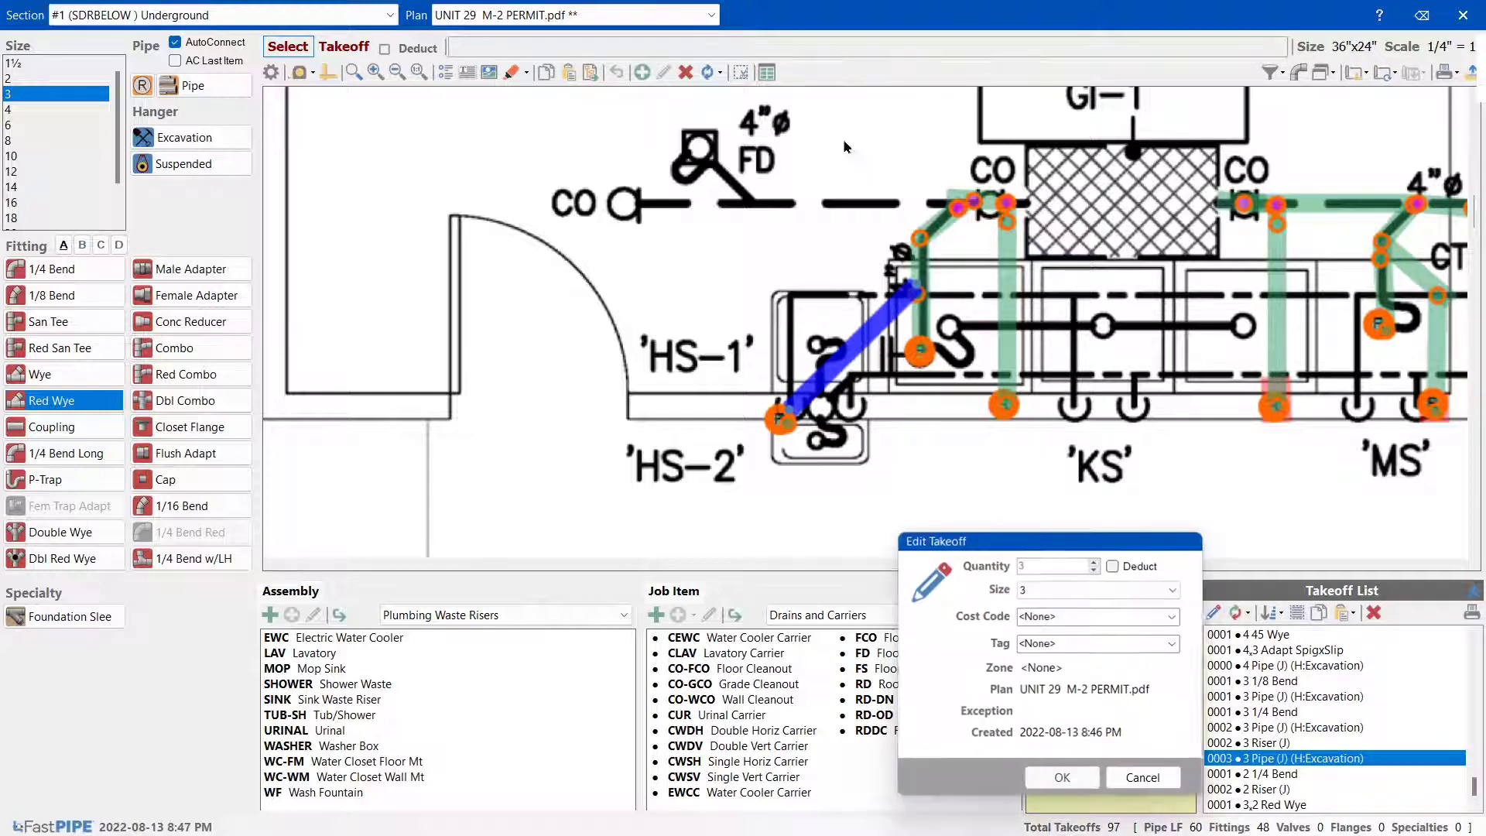
click(1041, 590)
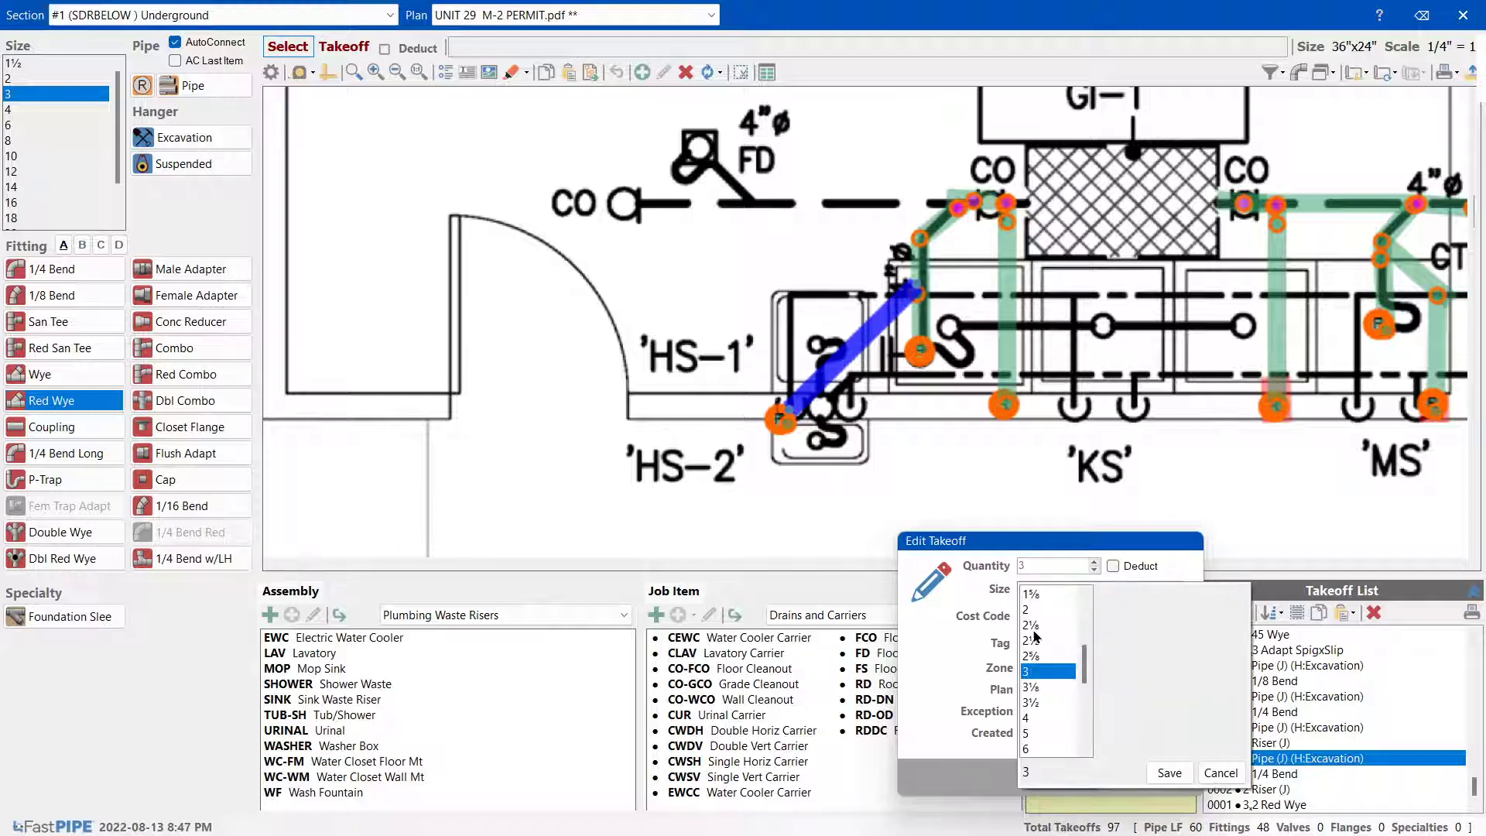
click(1170, 772)
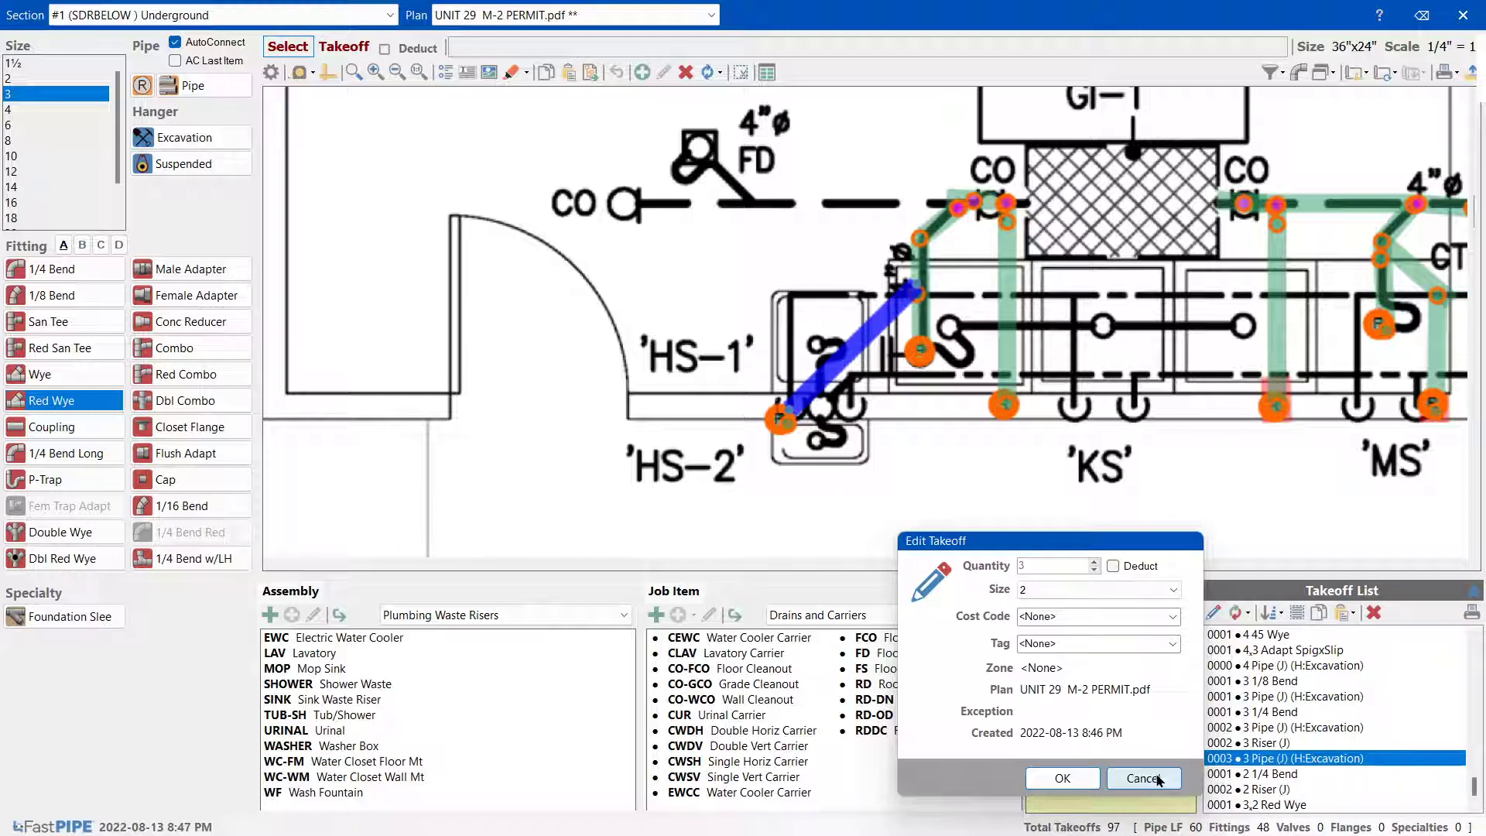
click(1086, 780)
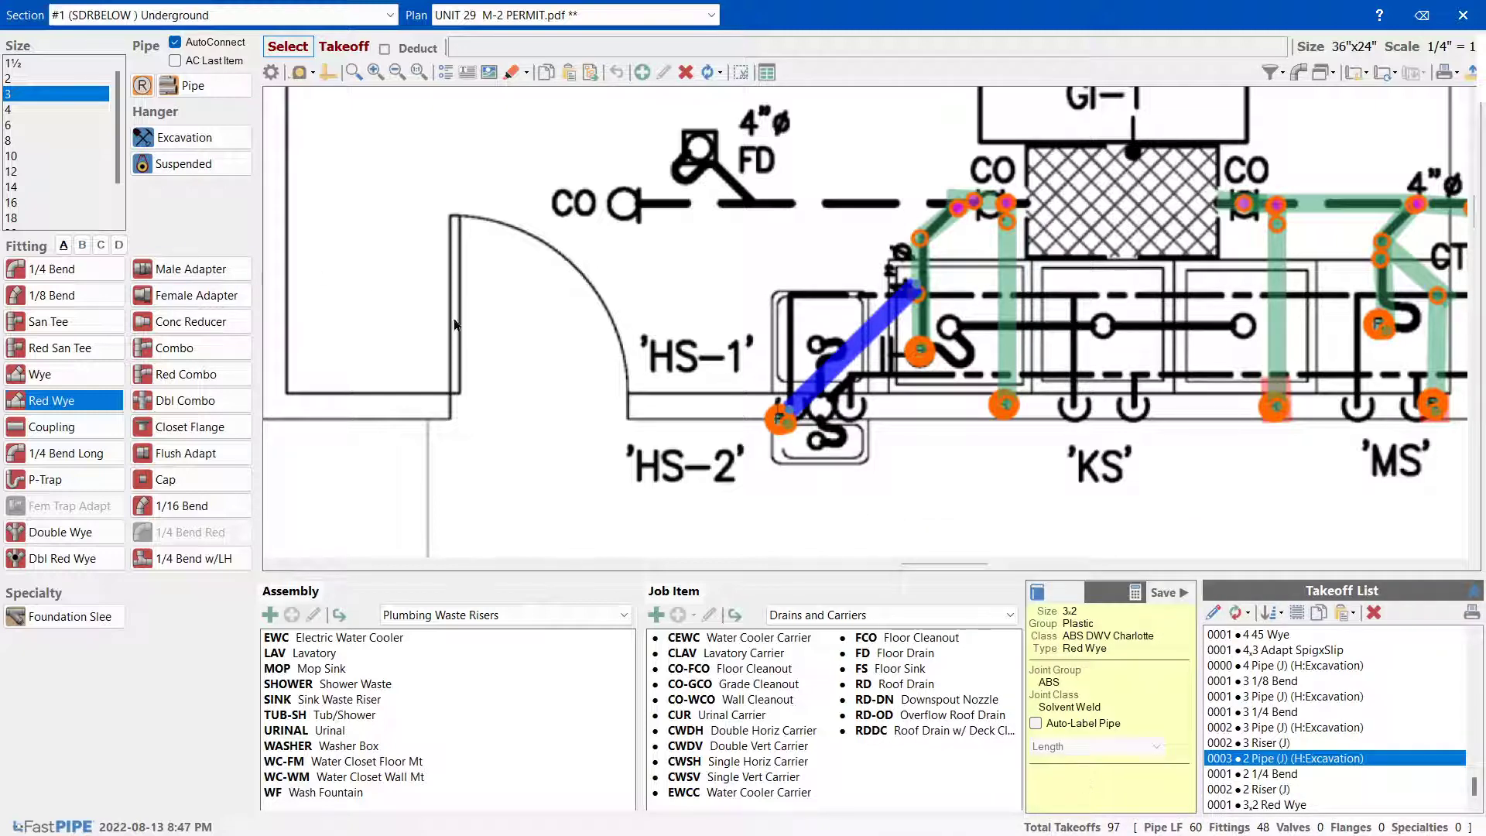
click(766, 530)
scroll(896, 499, down, 1)
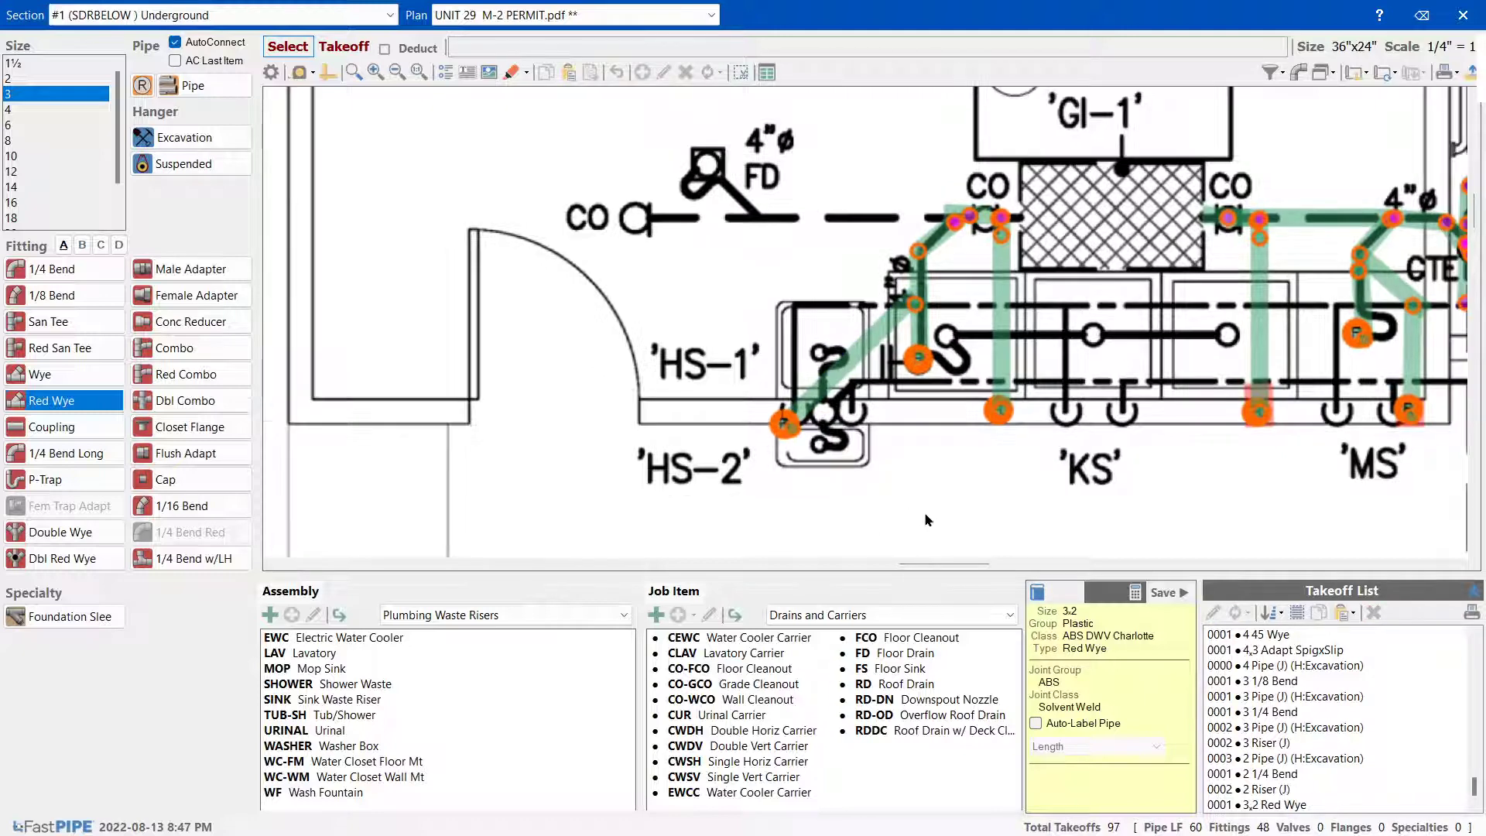
scroll(945, 216, up, 1)
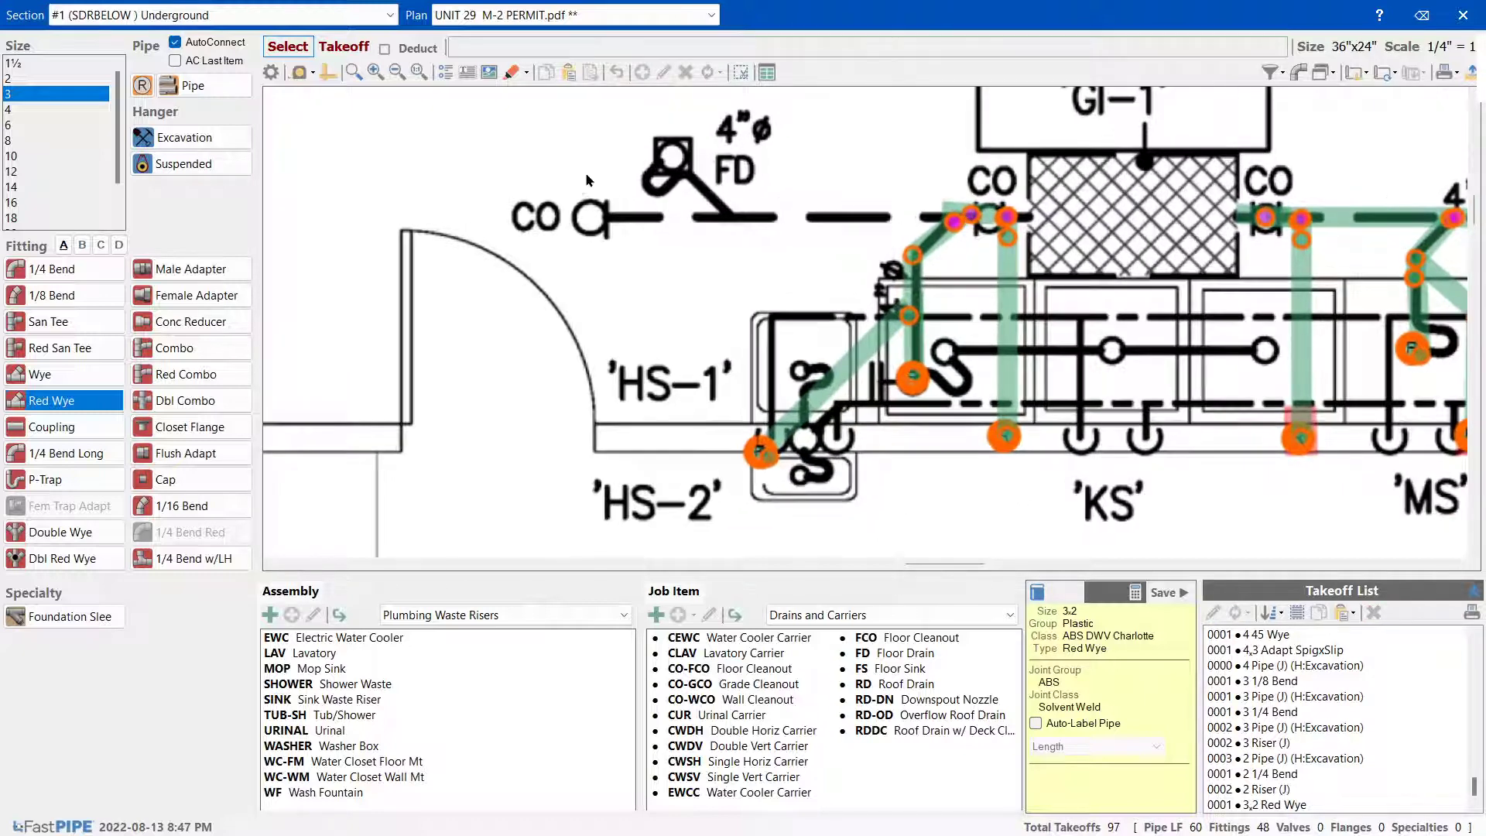
Place a size 4 45 Wye where the kitchen floor drain branch meets the main and connect it with size 4 pipe to the wye beside GI-1
click(11, 110)
click(82, 245)
click(48, 321)
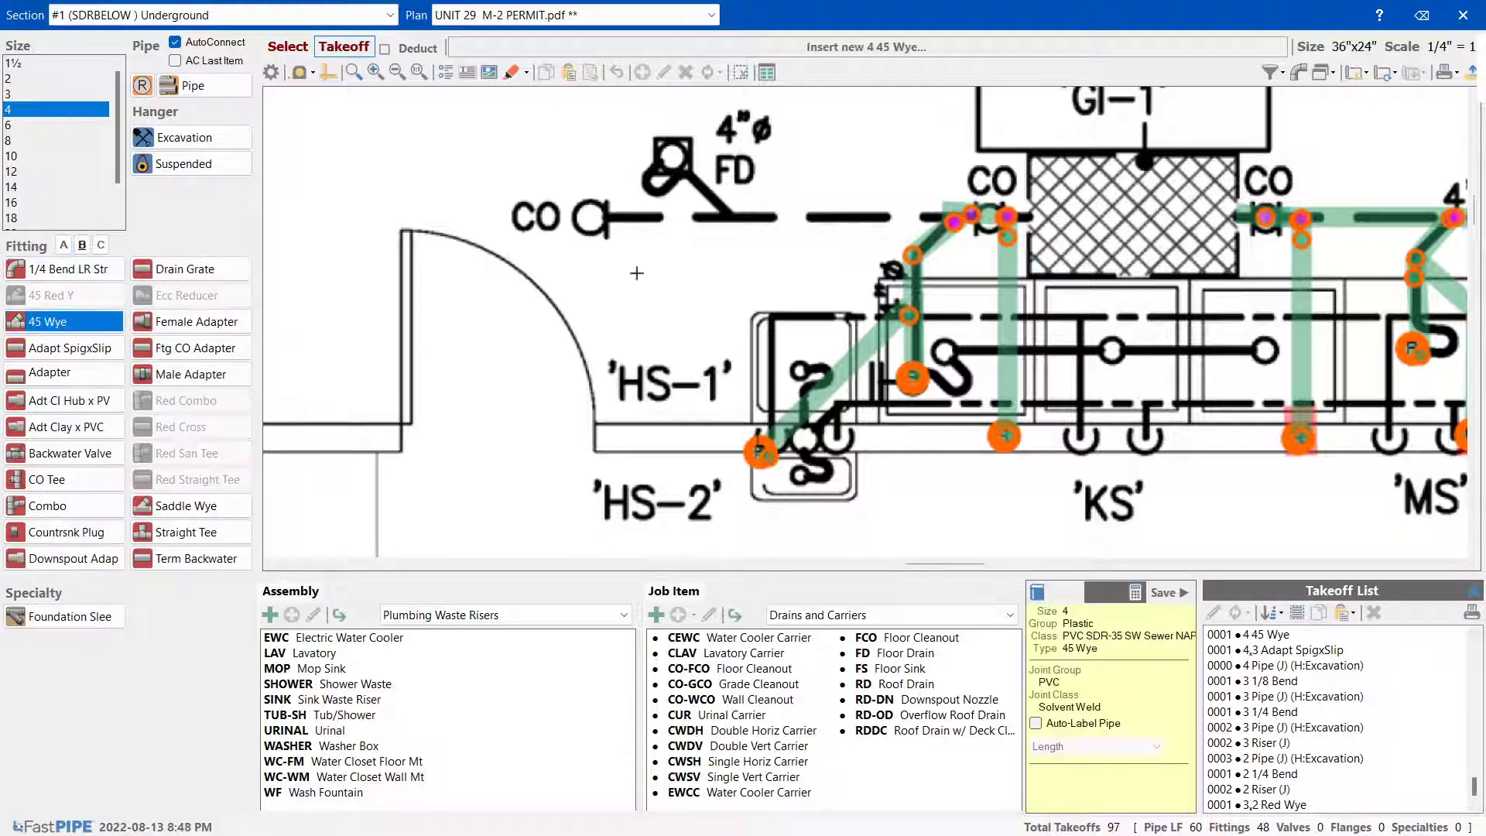
click(731, 218)
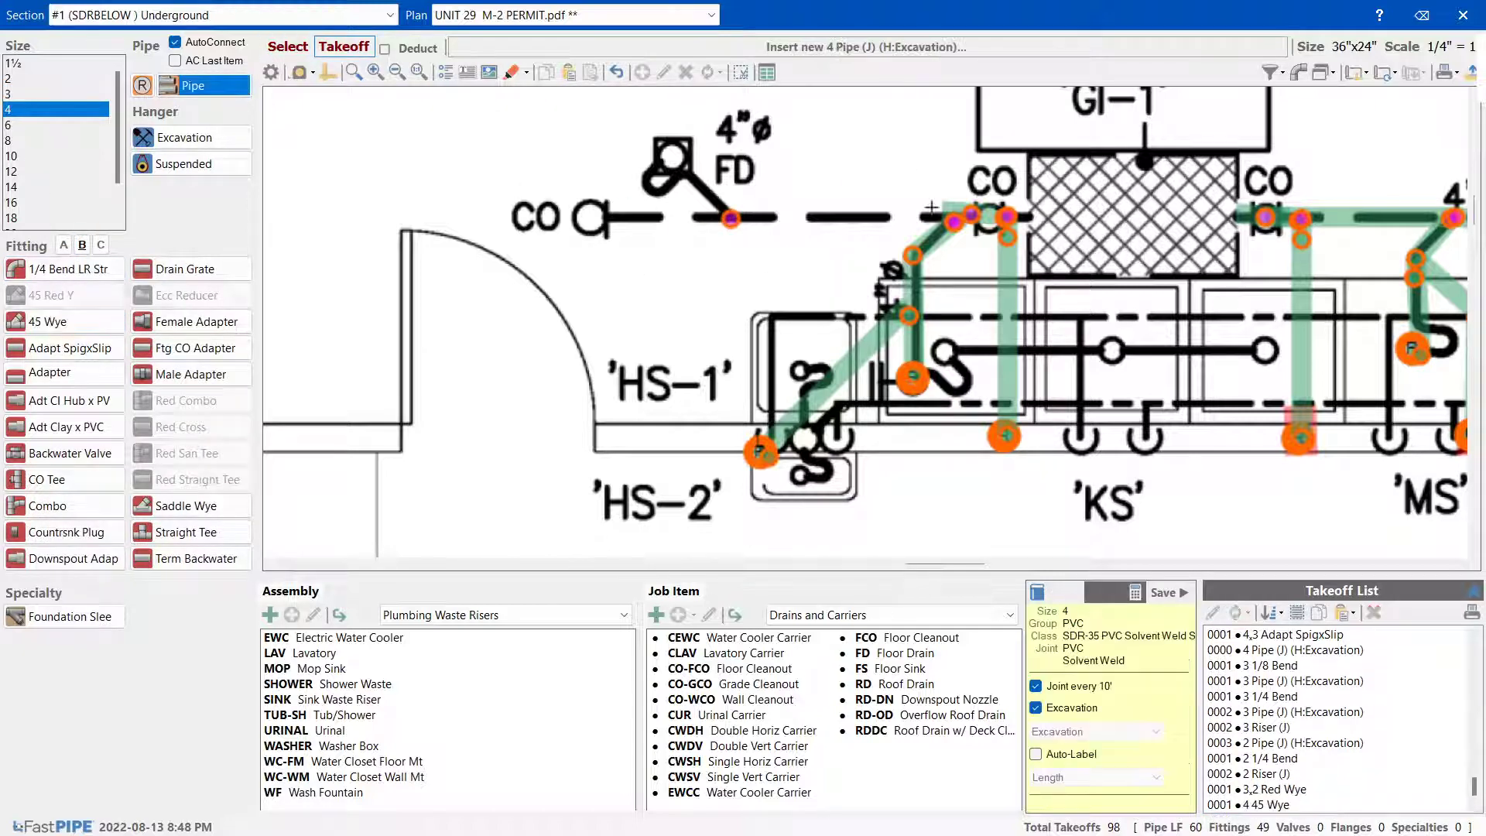
click(1008, 216)
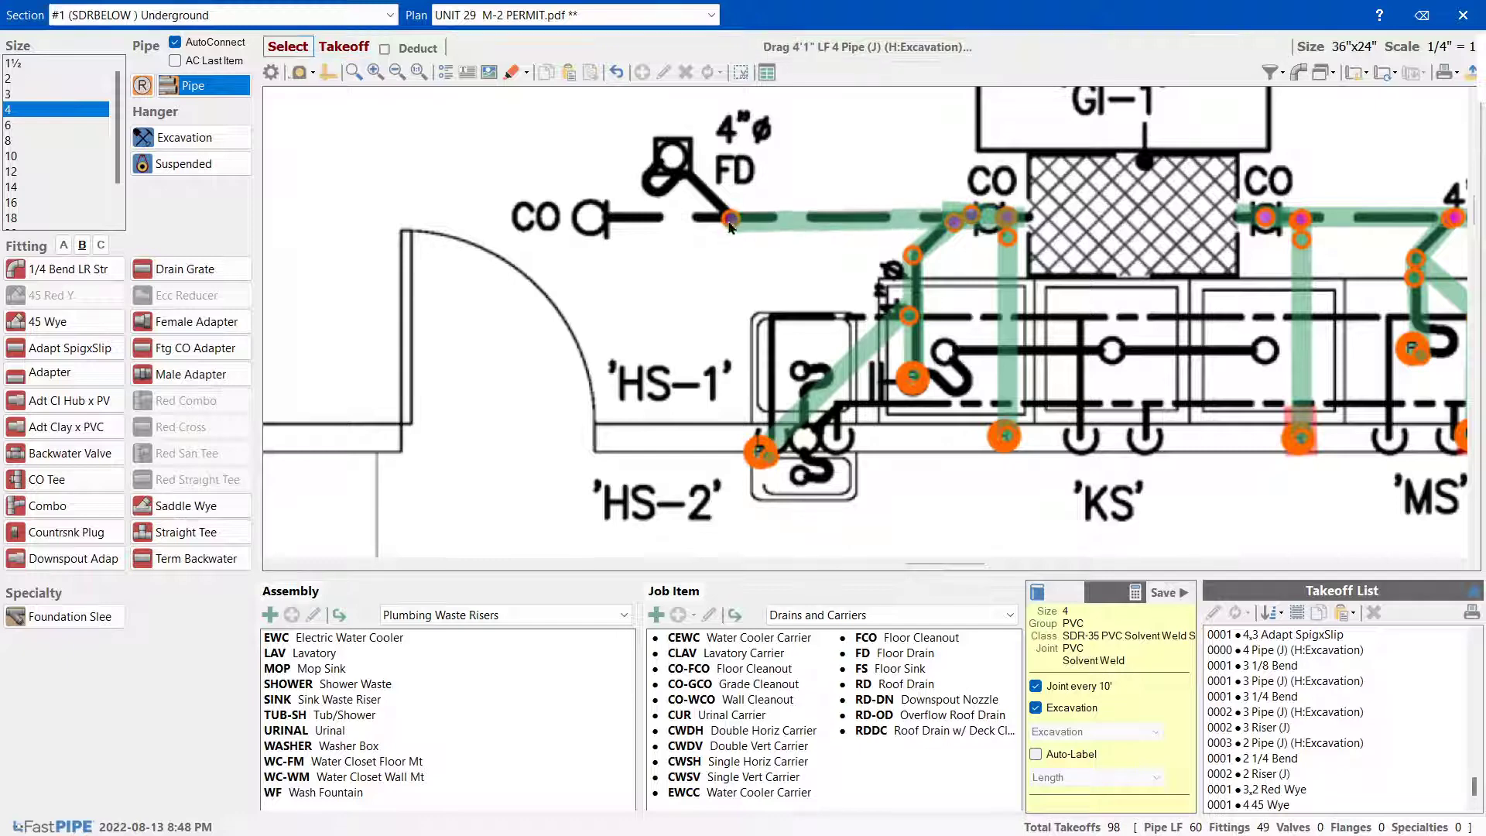
click(63, 245)
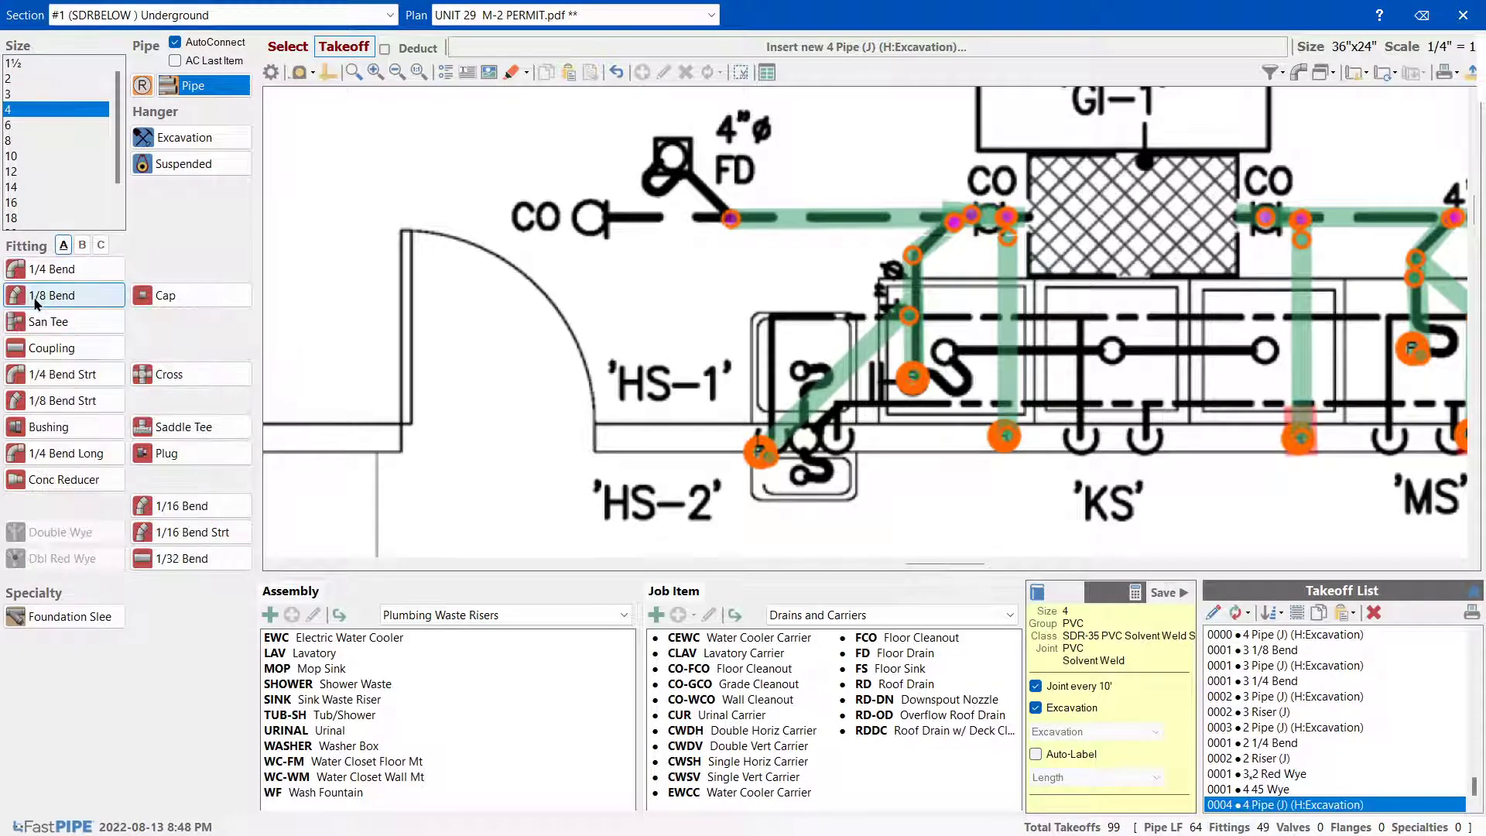
click(82, 245)
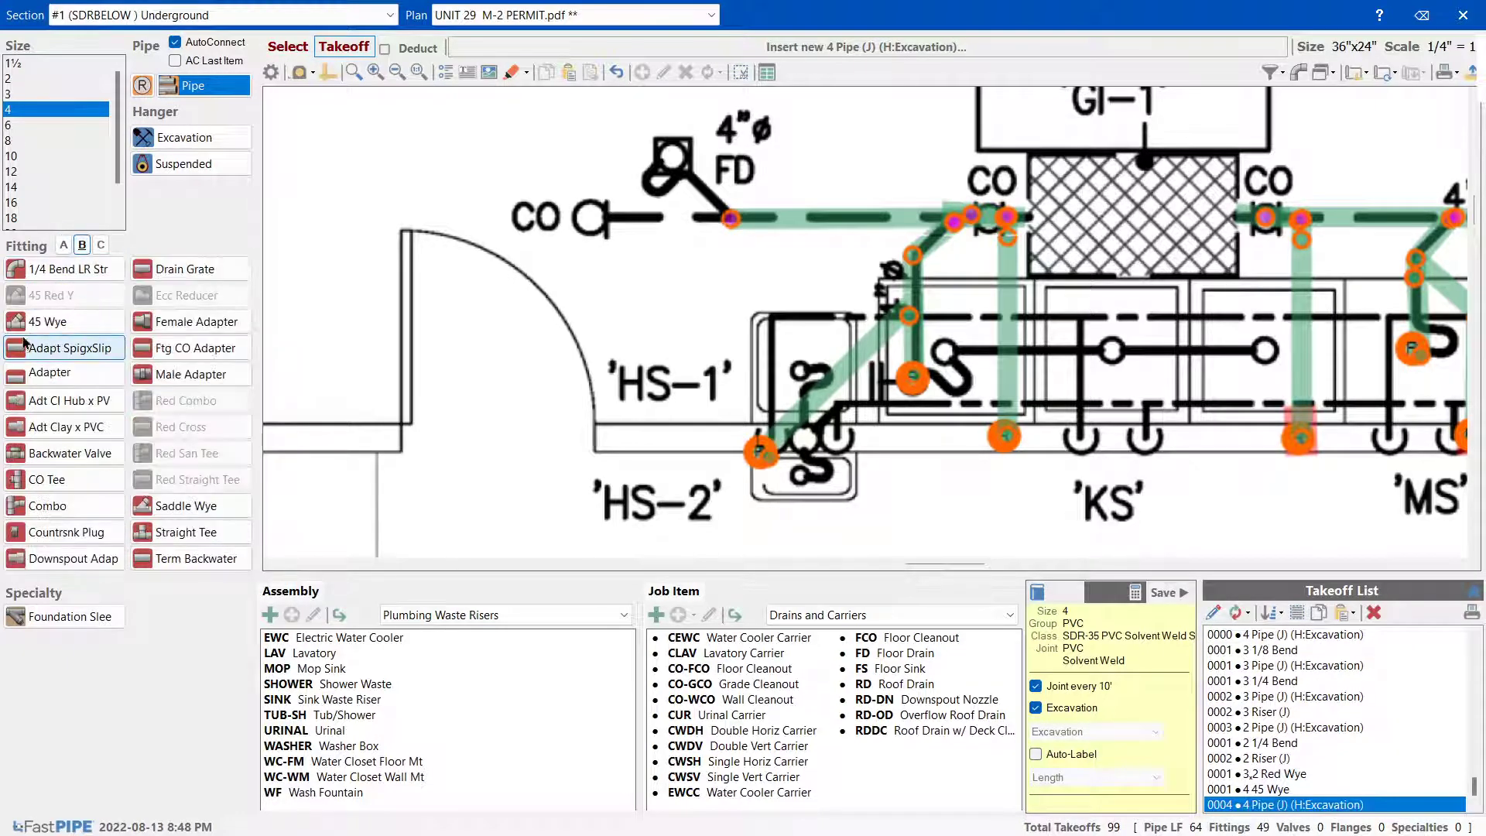
click(47, 322)
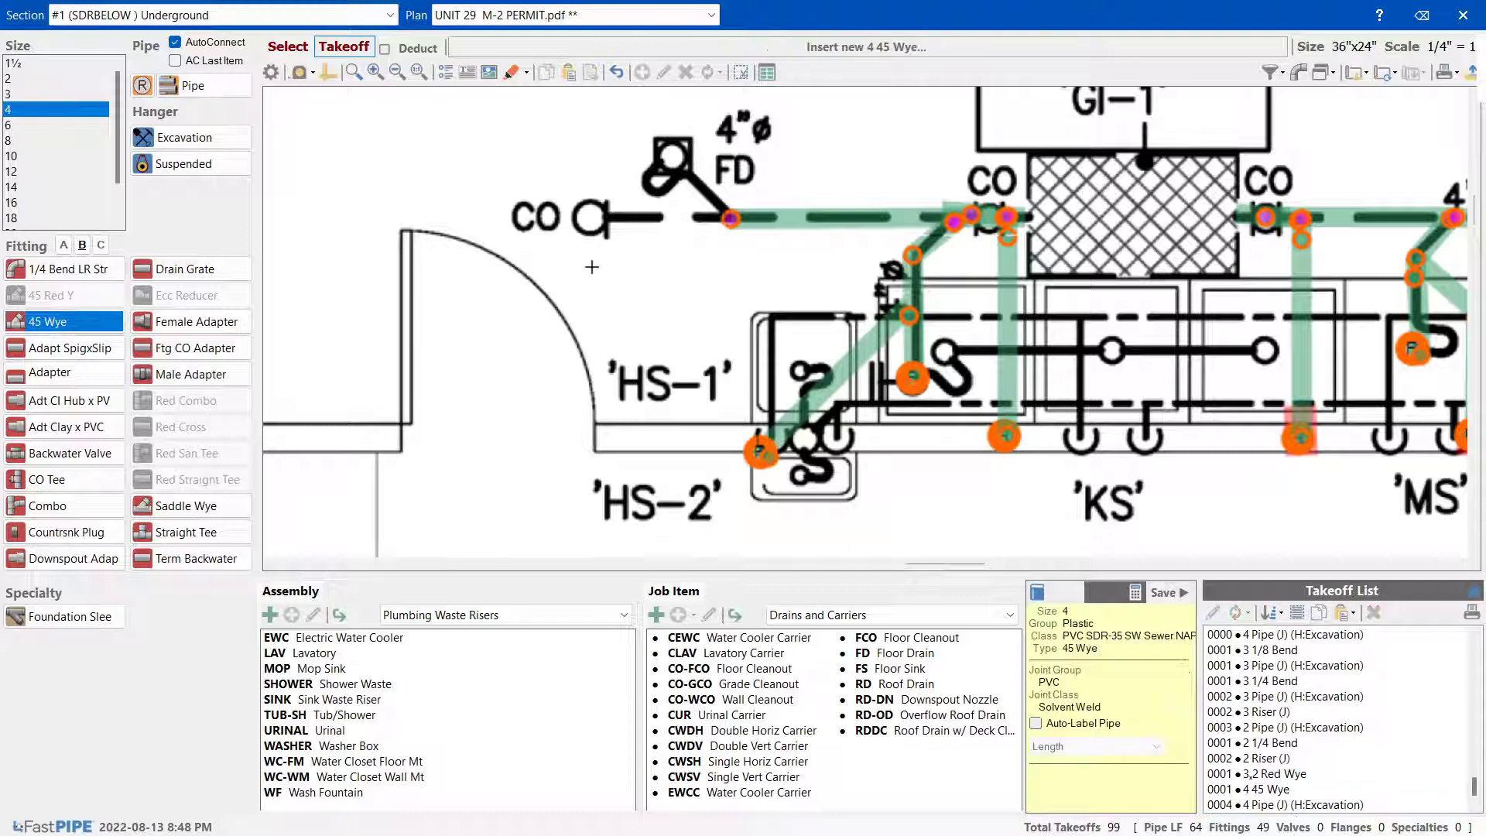
click(34, 350)
click(71, 410)
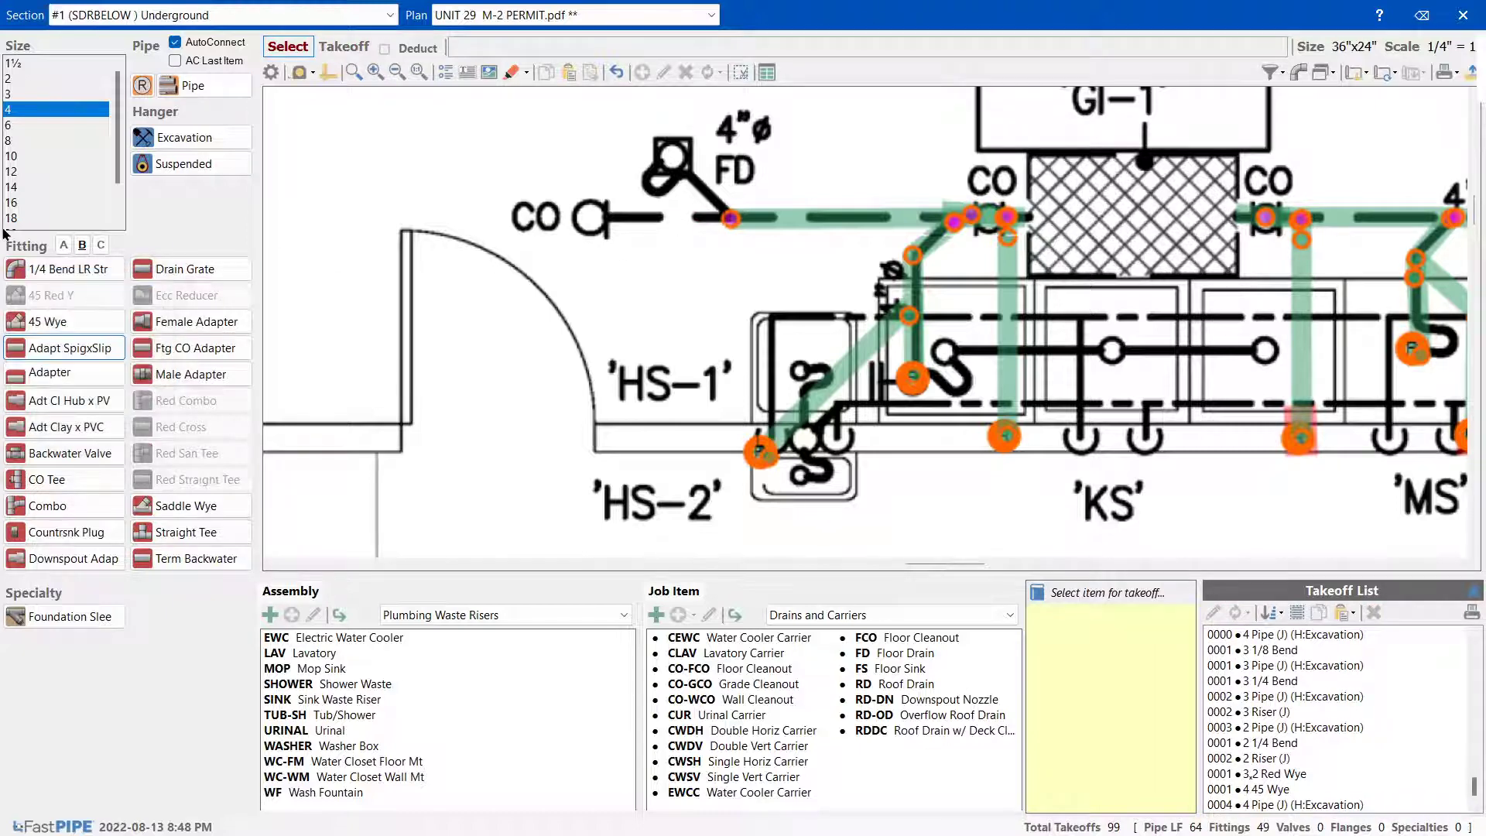
Place size 4 1/8 Bend, 1/4 Bend and 1/4 Bend Strt fittings along the diagonal branch to the kitchen floor drain
click(64, 245)
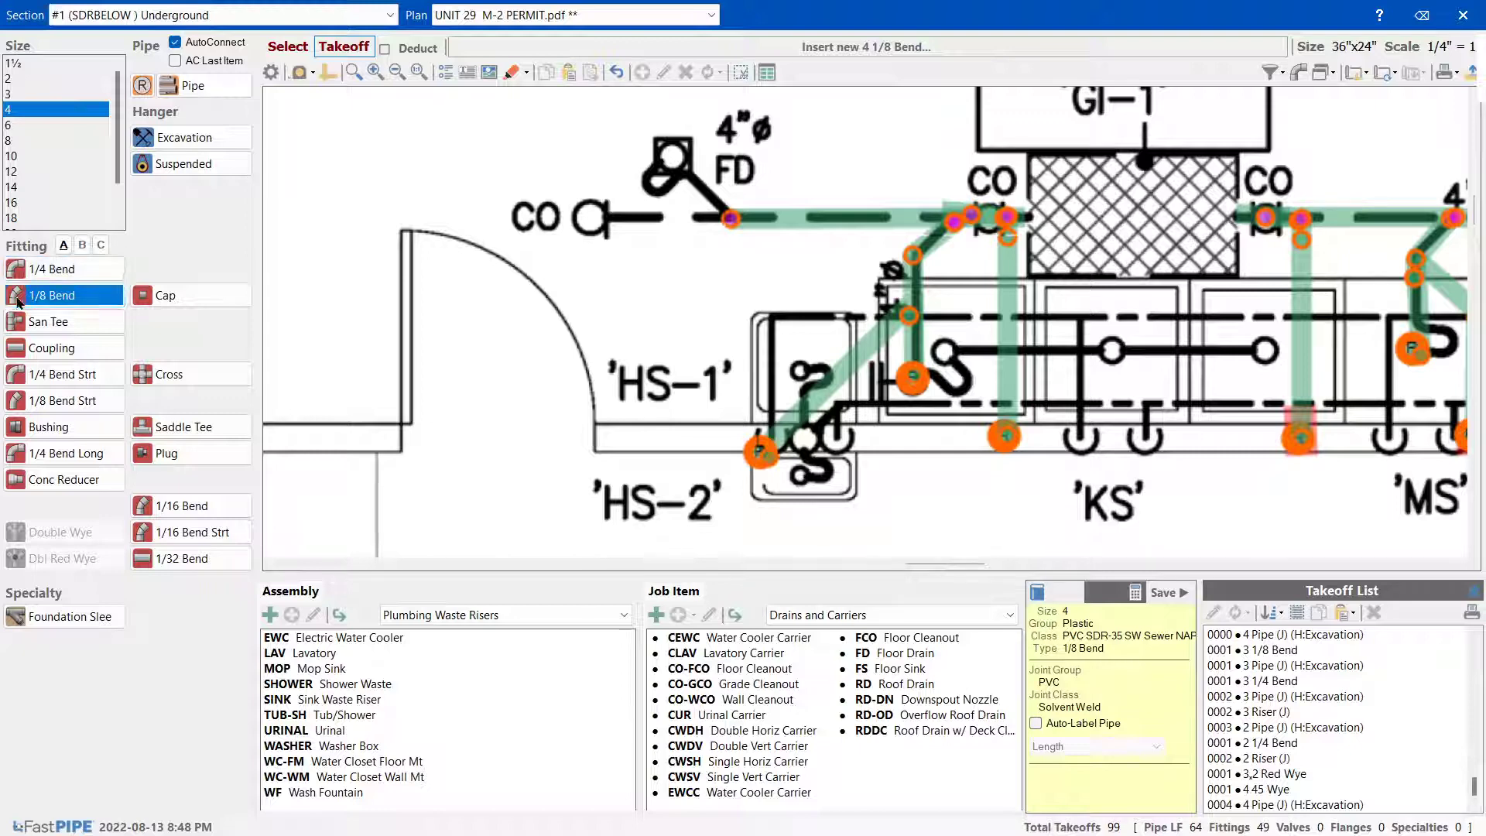
click(695, 186)
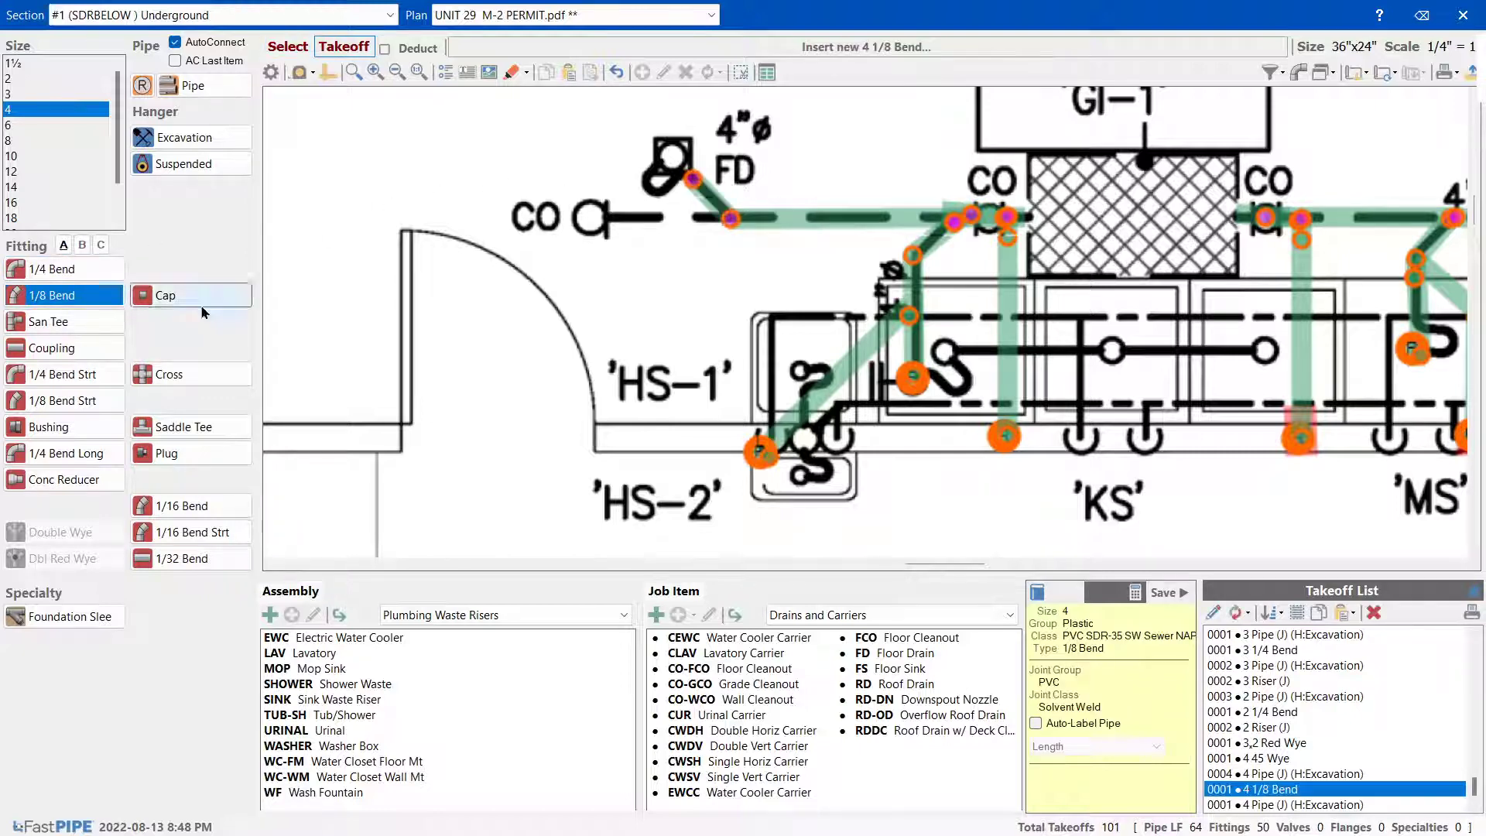
click(11, 271)
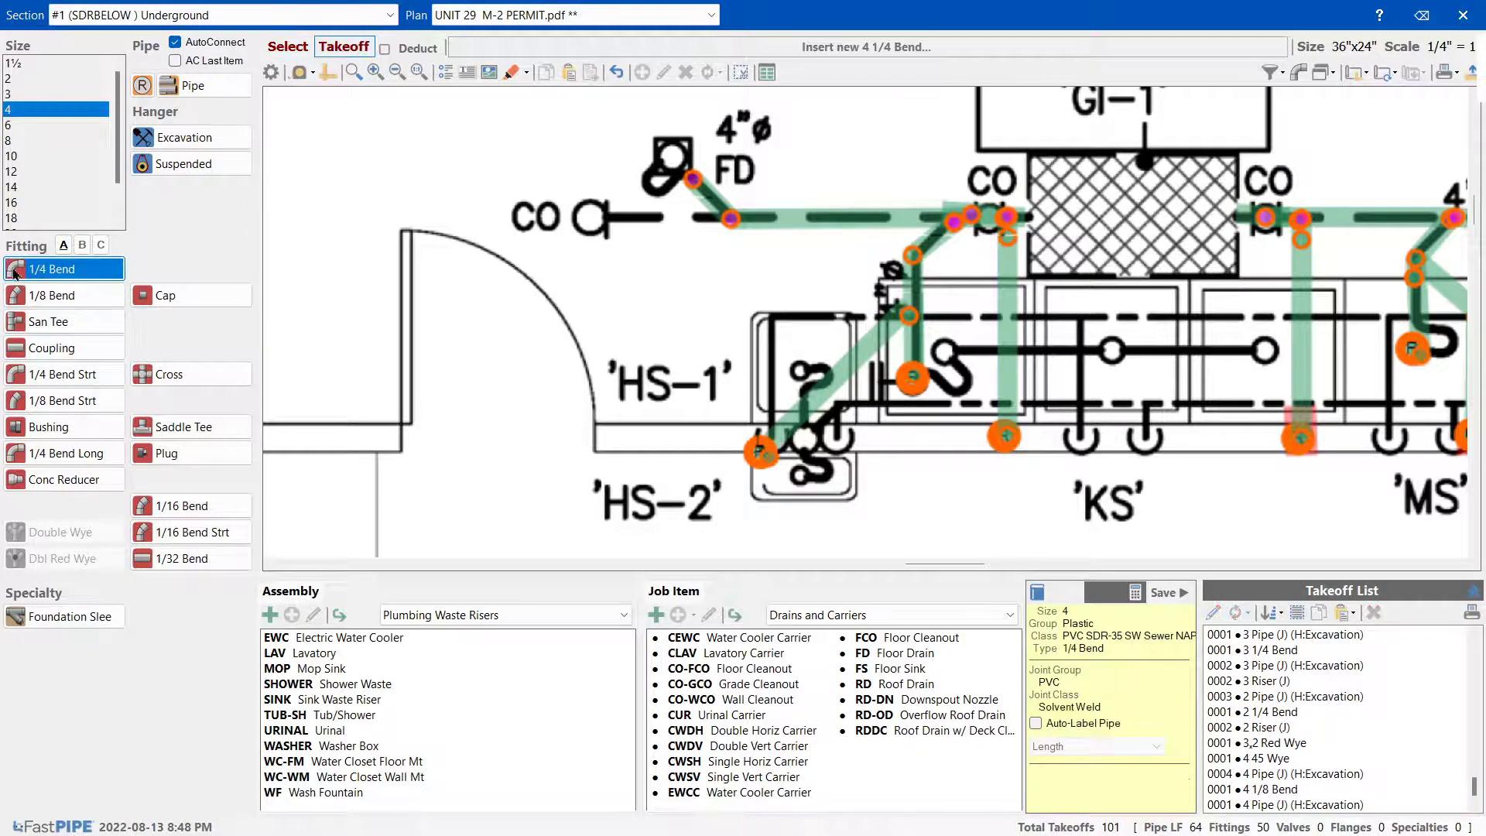
click(659, 160)
click(81, 375)
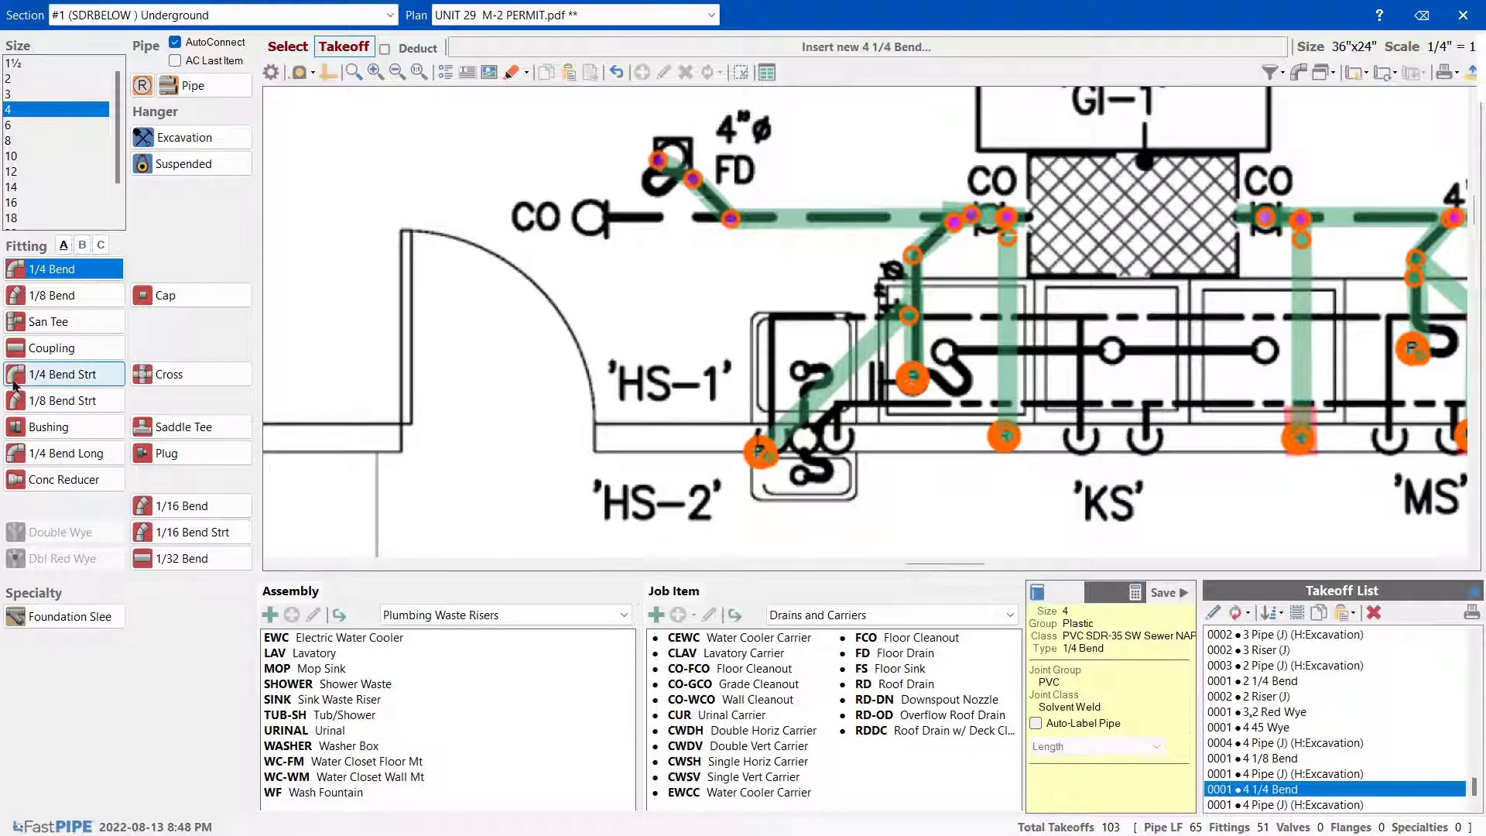
click(675, 161)
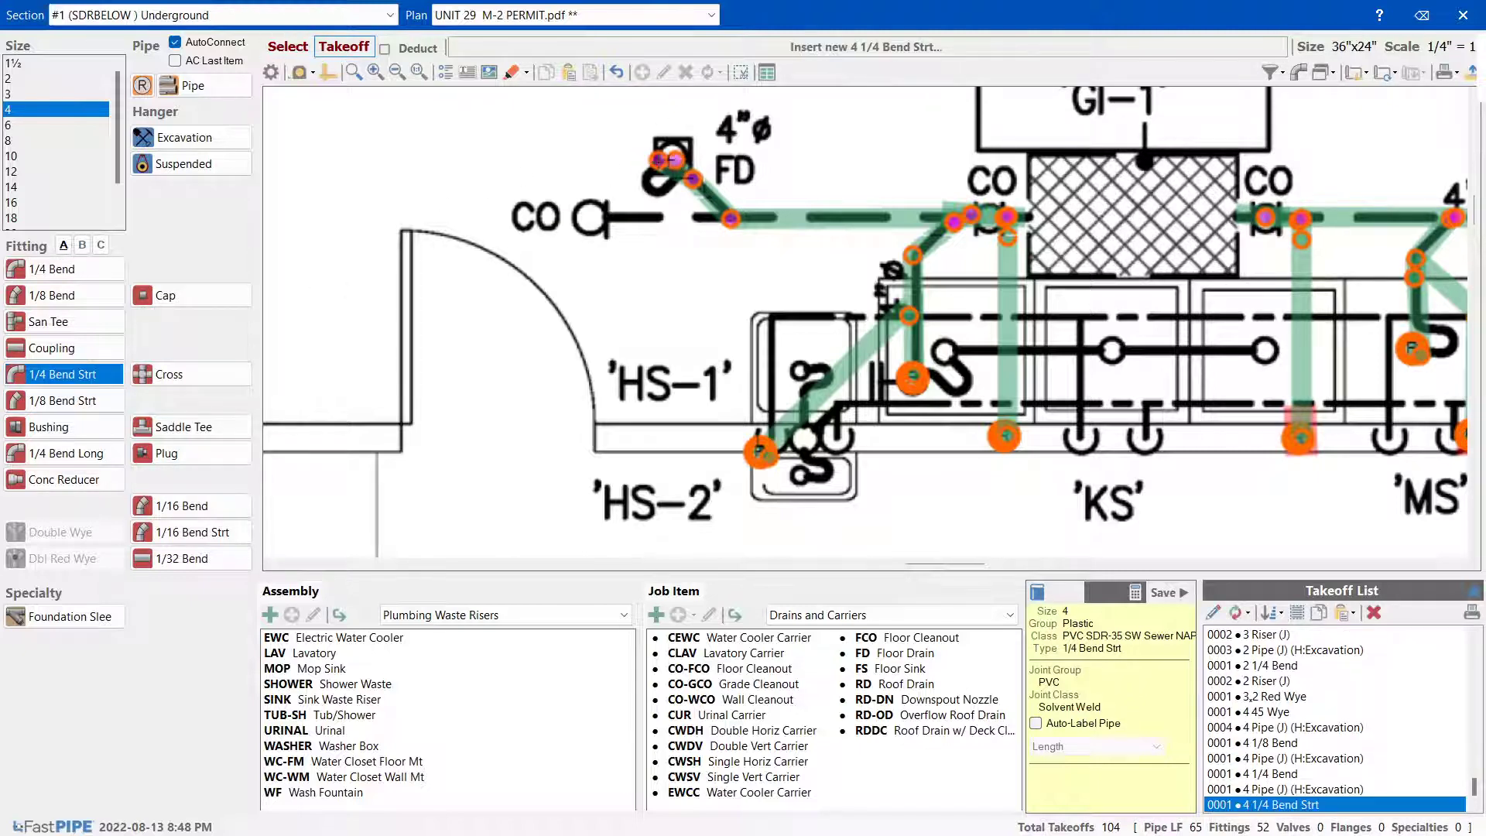
Place a 2 ft size 4 riser and a size 4 FD Floor Drain at the end of the kitchen floor drain branch
click(142, 87)
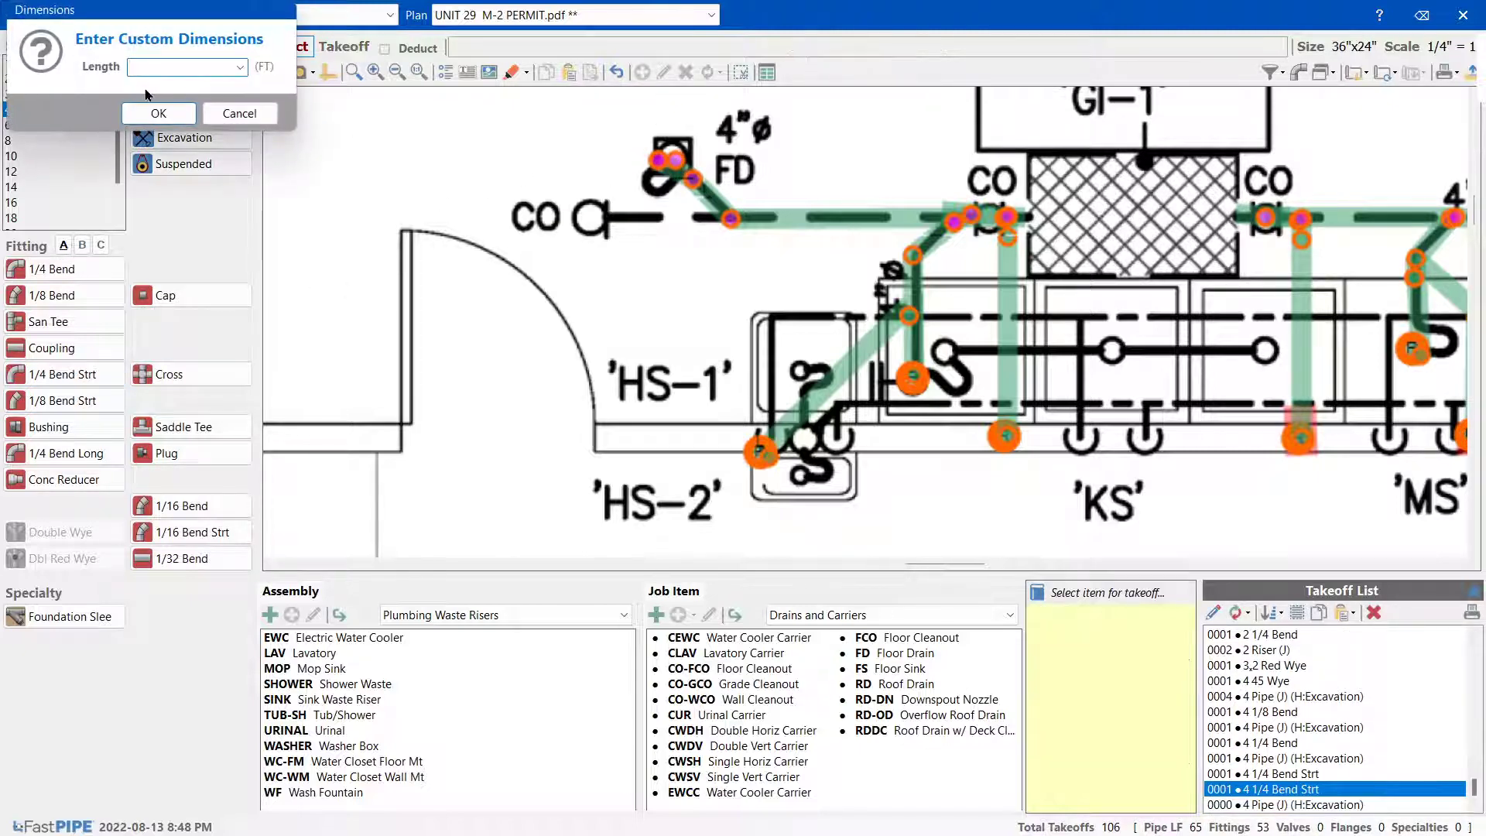
text(2)
click(153, 113)
click(673, 153)
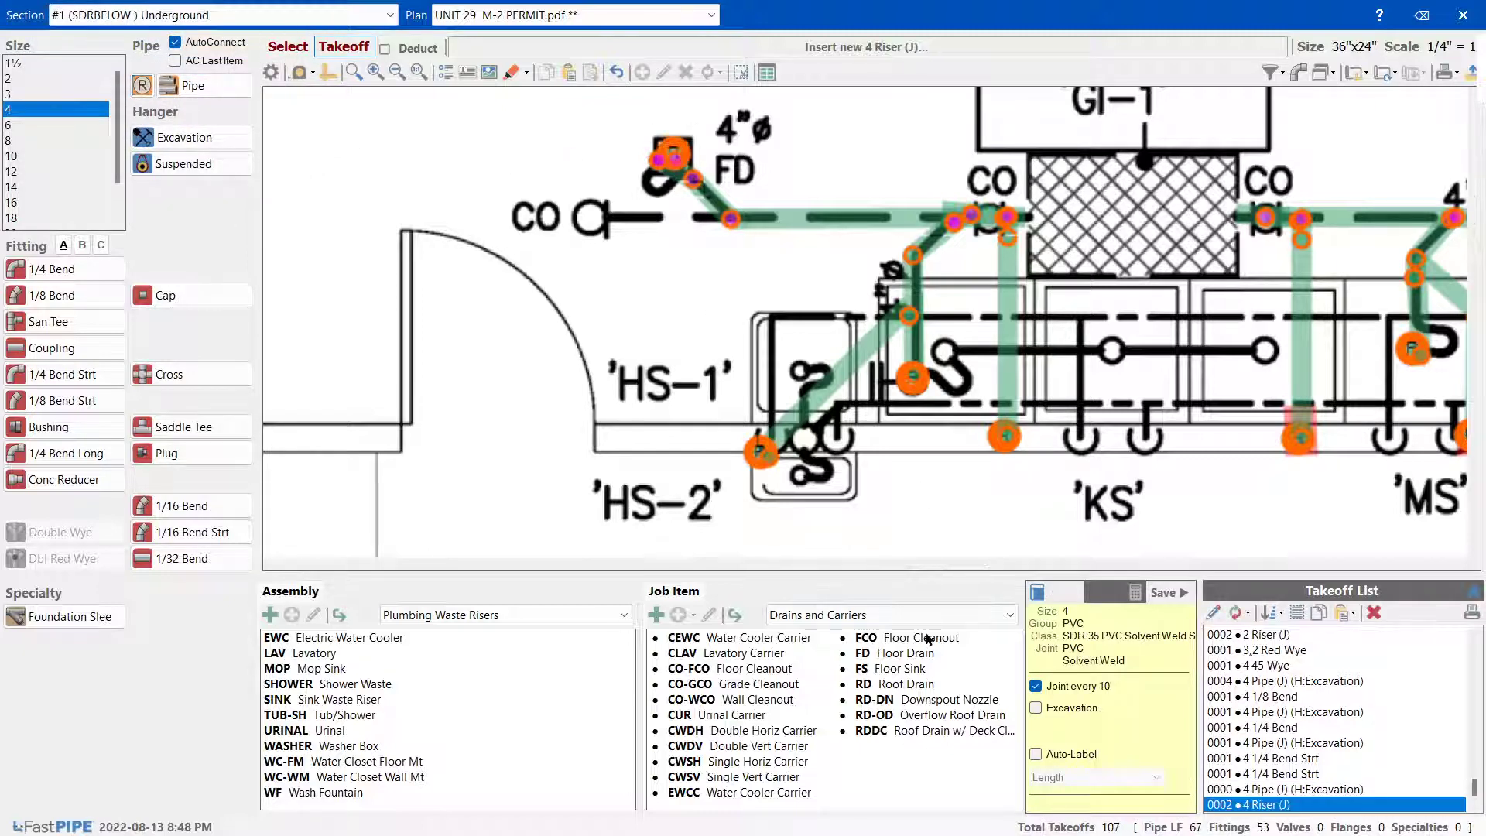
click(914, 654)
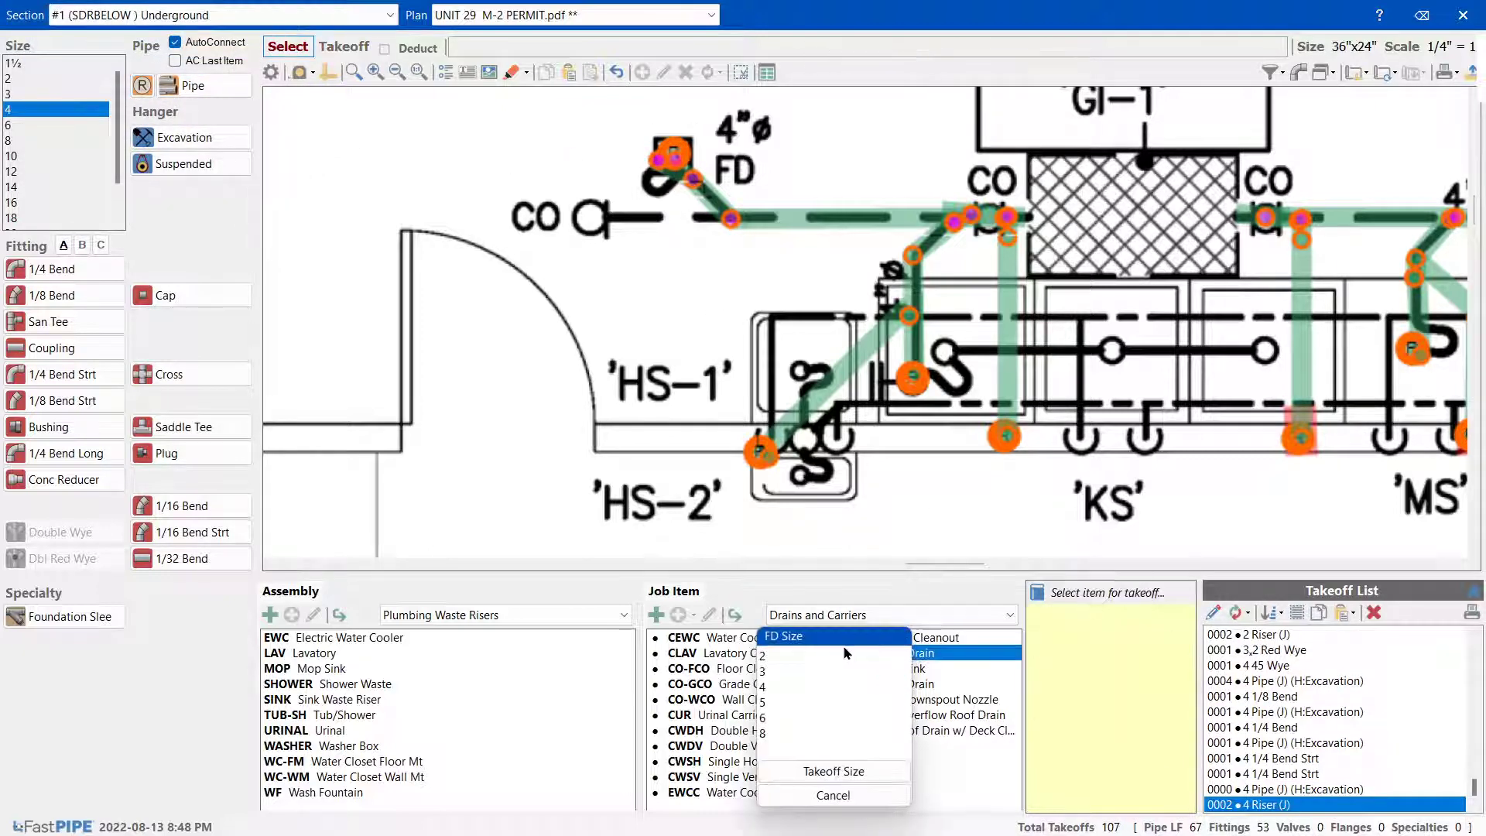
click(792, 688)
click(676, 159)
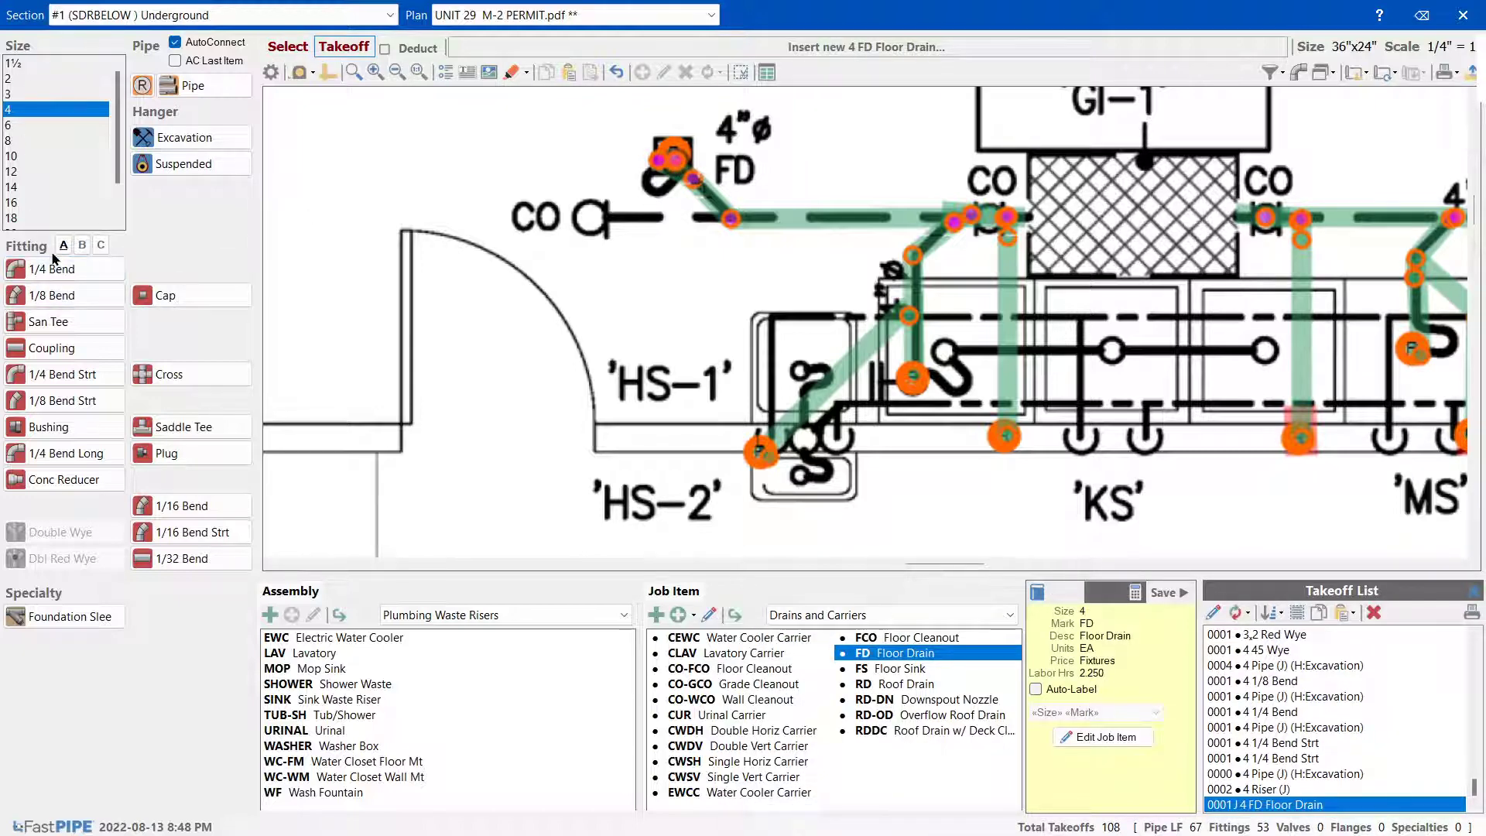
Extend the main to the end cleanout with size 4 1/8 Bend and 1/8 Bend Strt fittings and a 2 ft riser
click(11, 298)
click(589, 220)
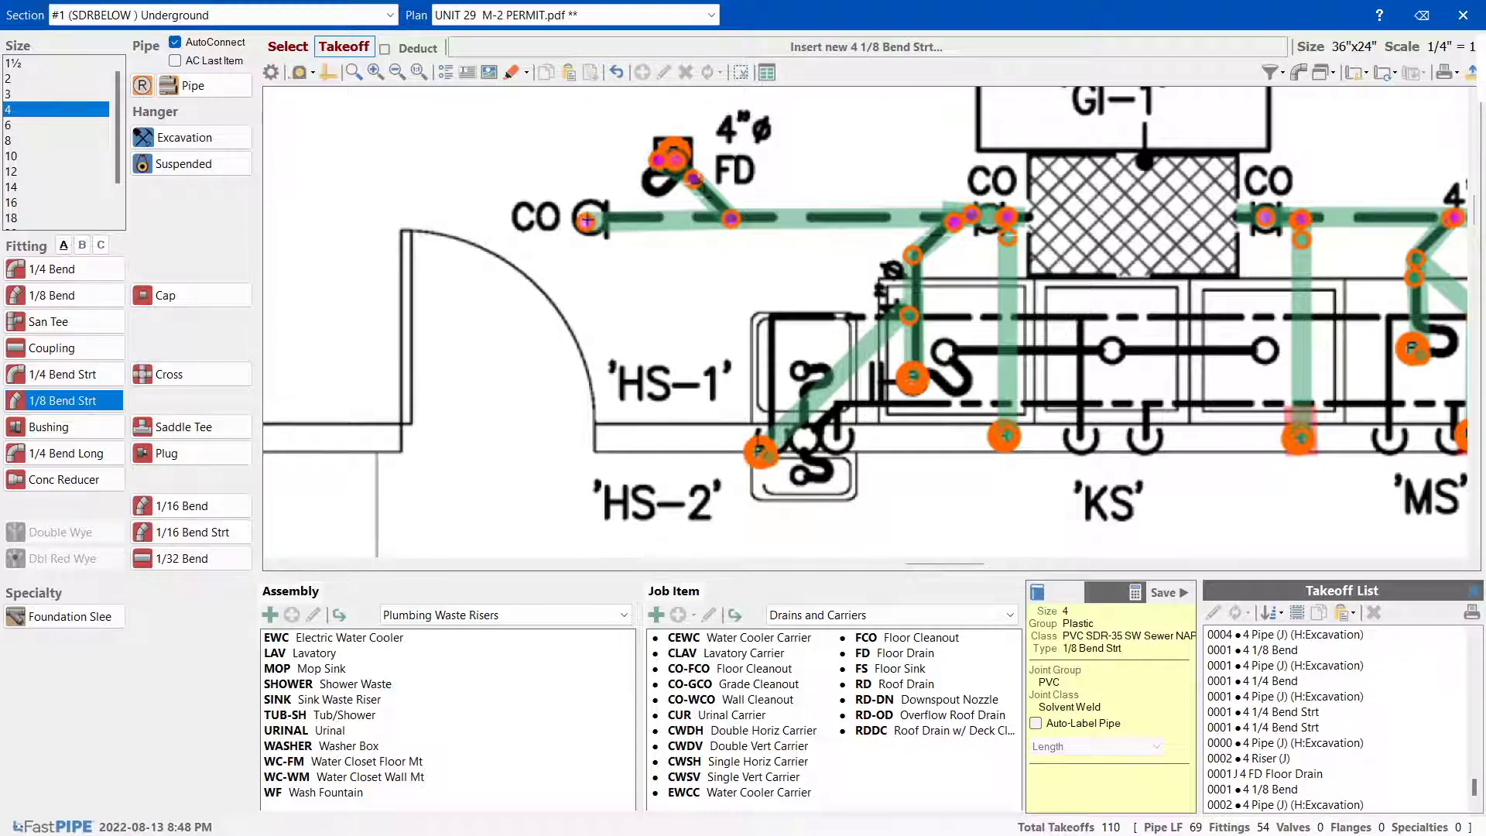
click(143, 85)
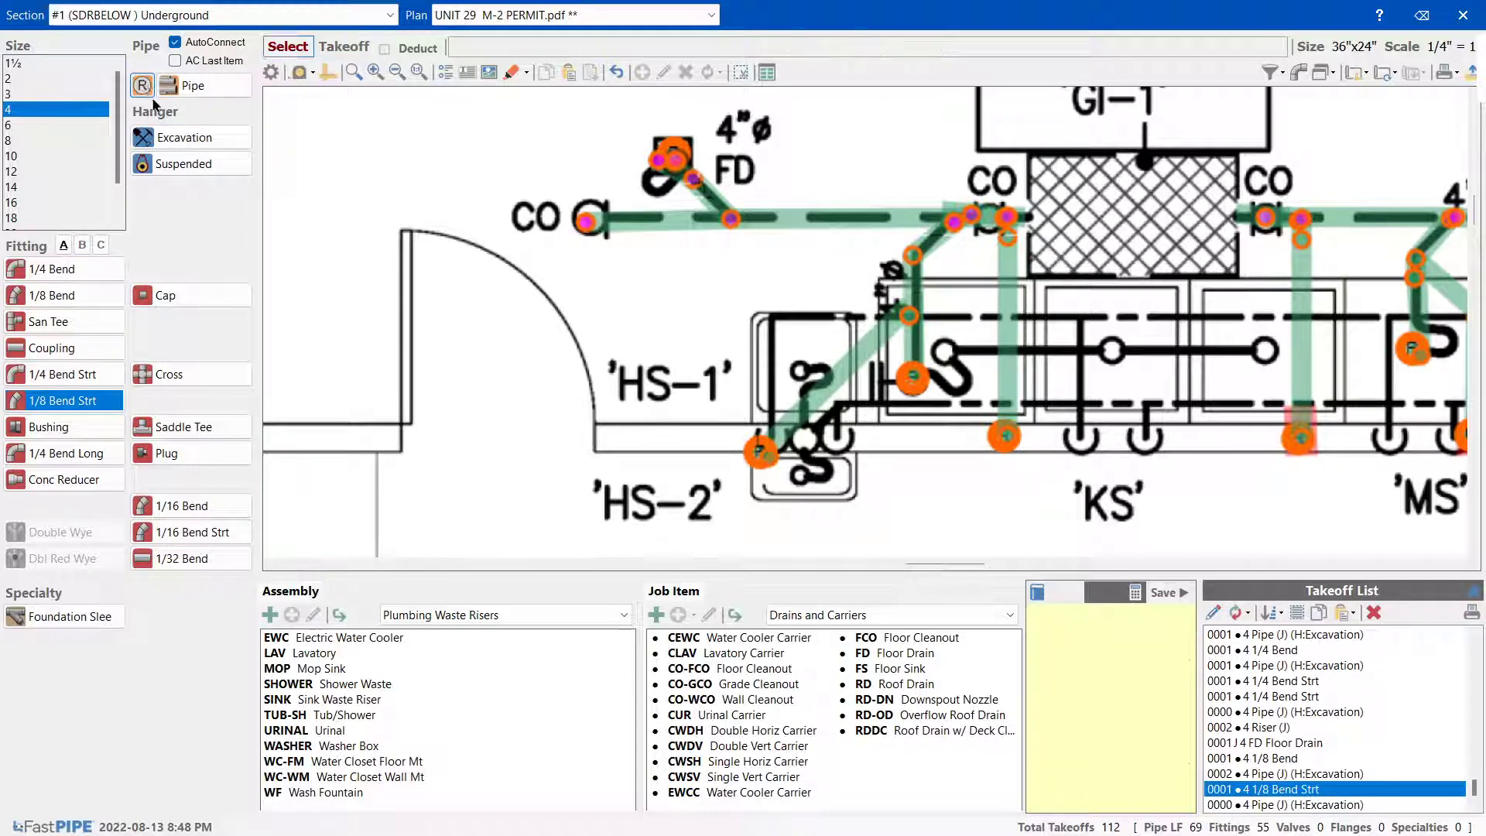
click(569, 210)
Place a size 4 FCO Floor Cleanout on the riser at the far end of the kitchen main
click(904, 640)
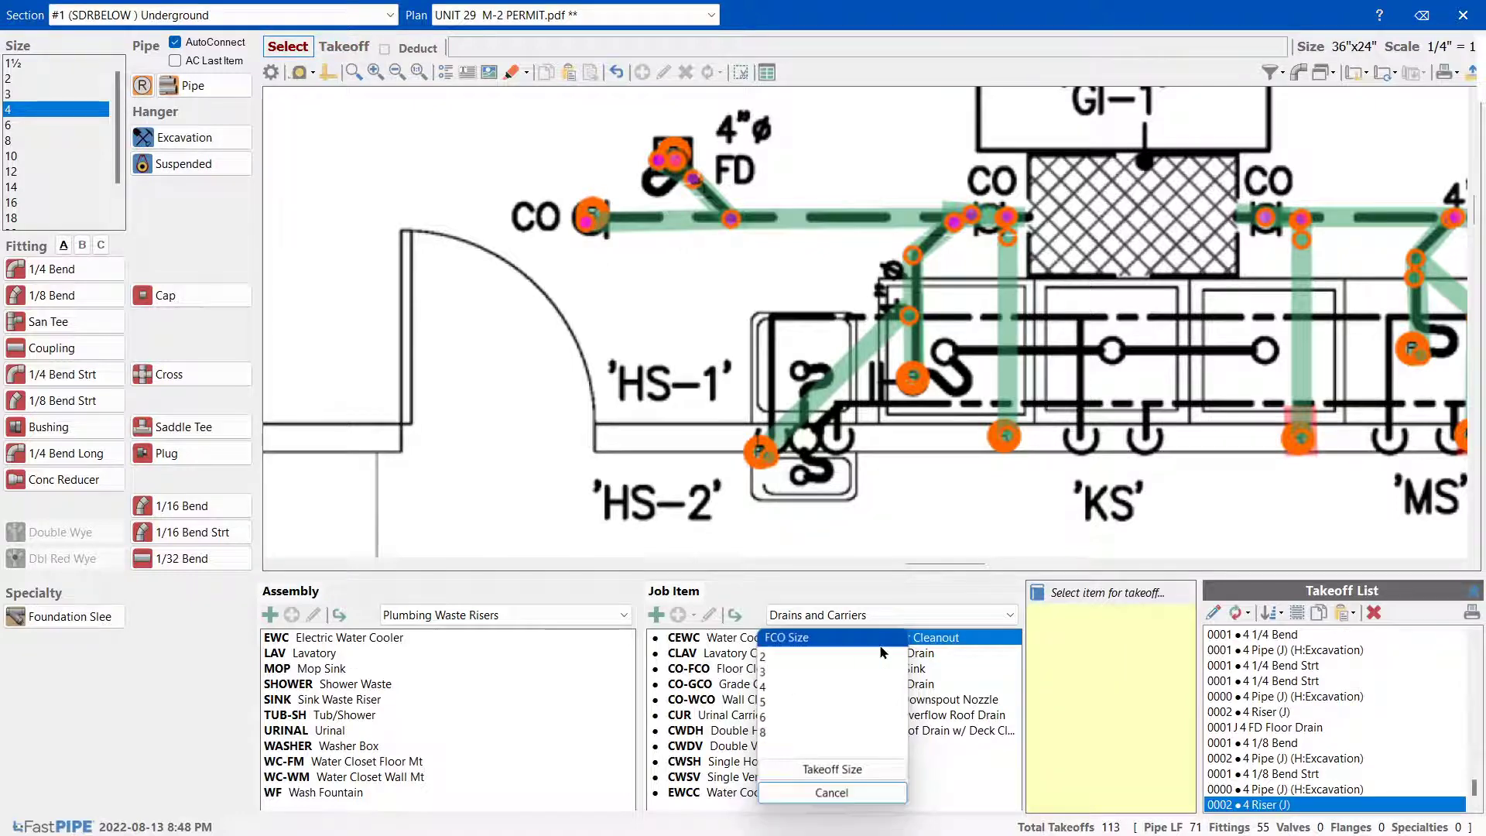
click(792, 685)
scroll(650, 319, down, 1)
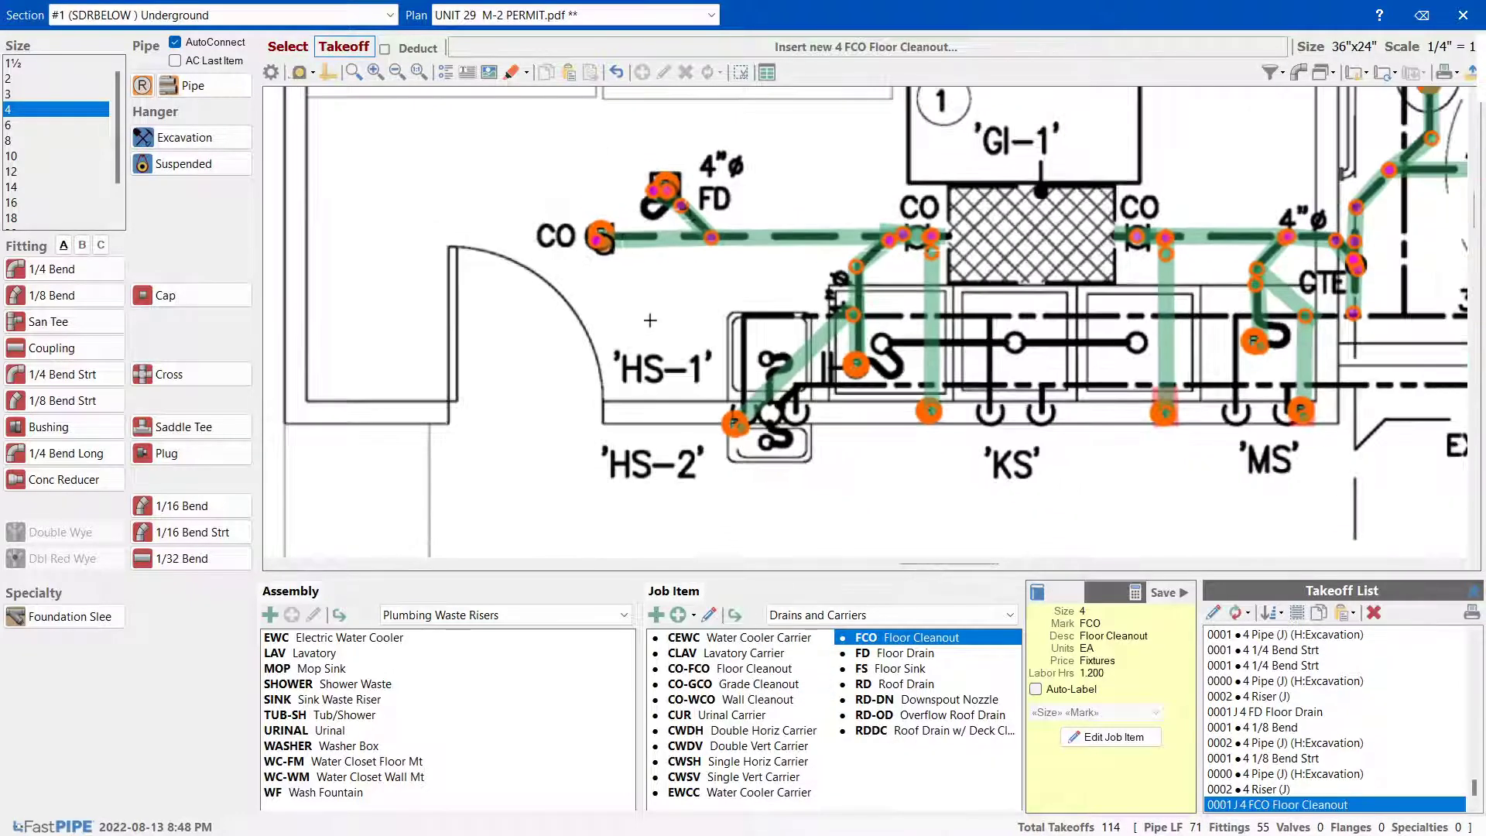
scroll(648, 333, down, 1)
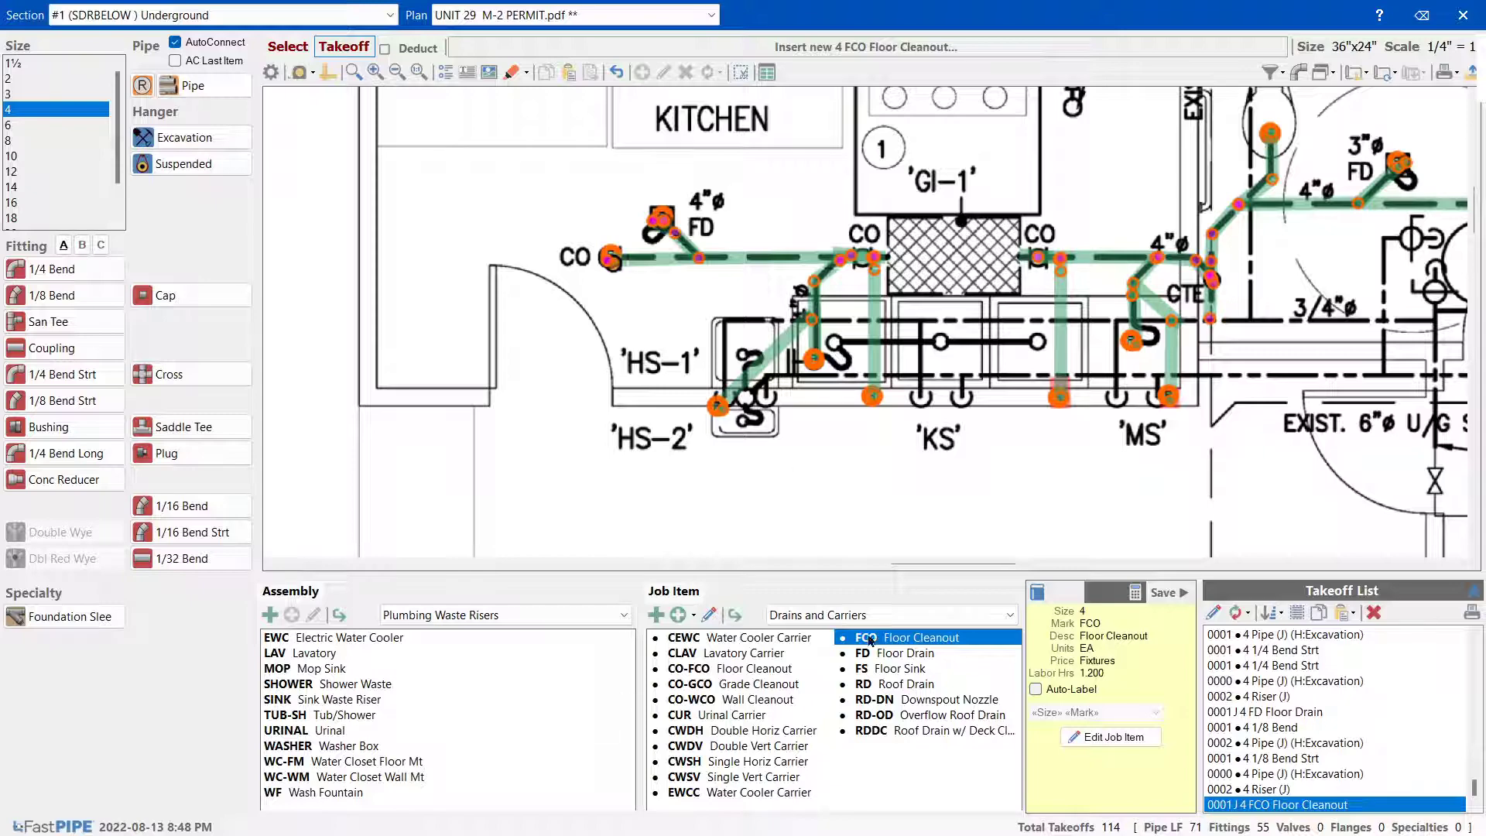
mouse_move(996, 564)
mouse_down()
mouse_move(1051, 564)
mouse_move(1012, 559)
mouse_up()
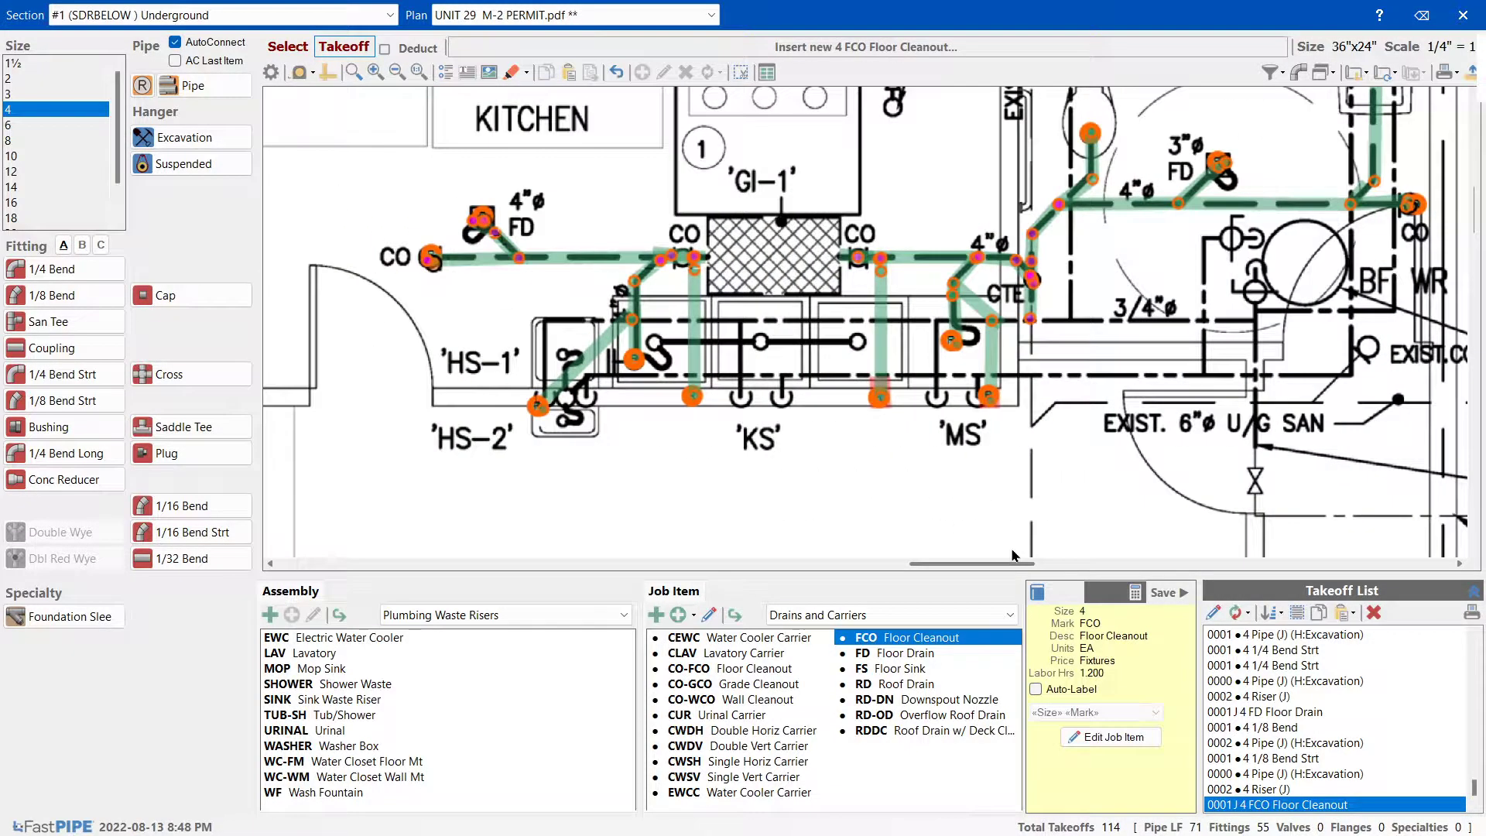
Mark the hand sink riser at the wall with the red 8 pt highlighter
click(509, 73)
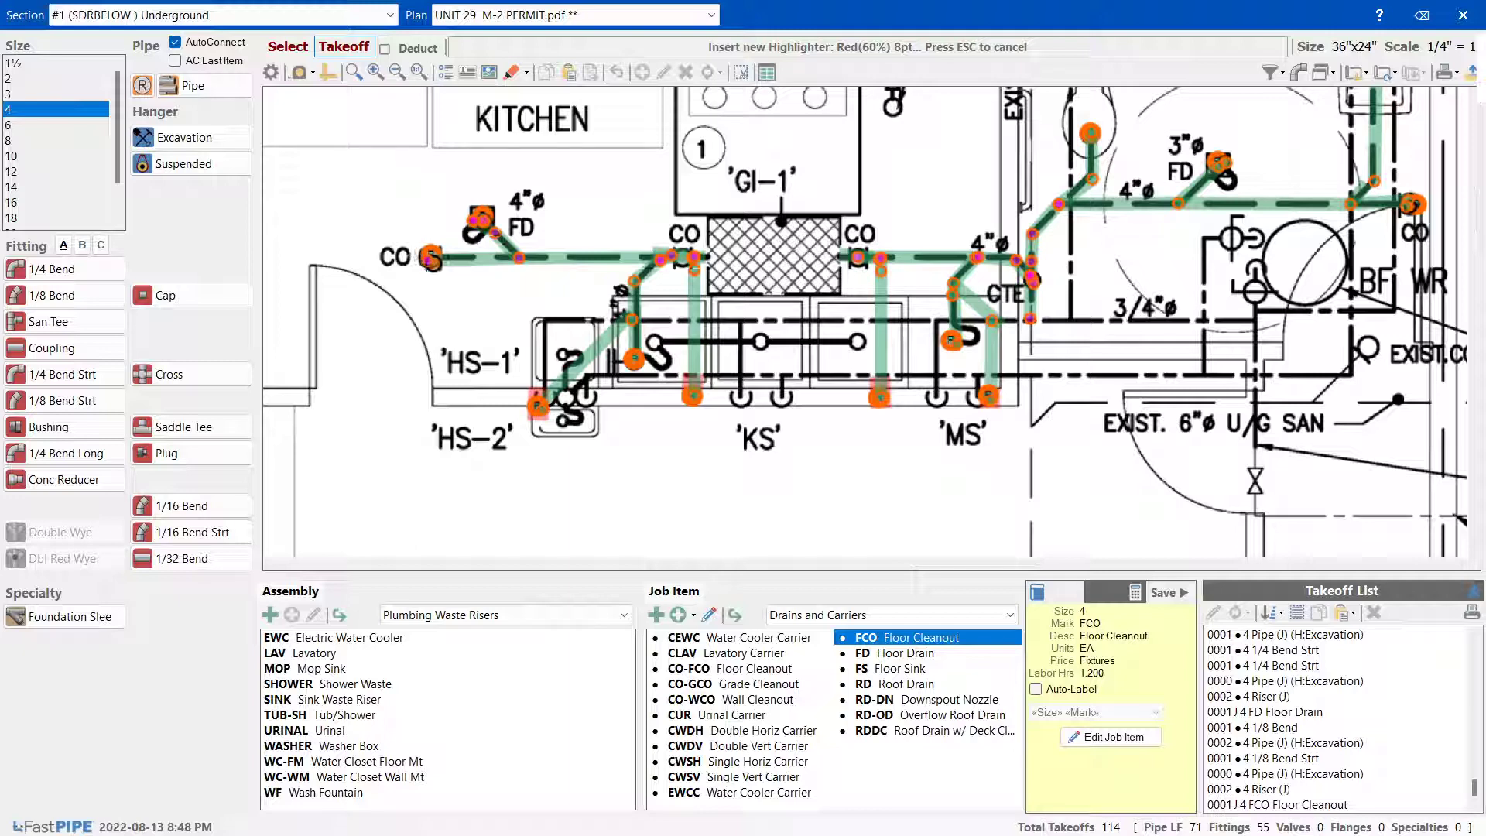
key(Escape)
Delete the diagonal size 2 hand sink pipe and the 3,2 Red Wye at its start
click(631, 335)
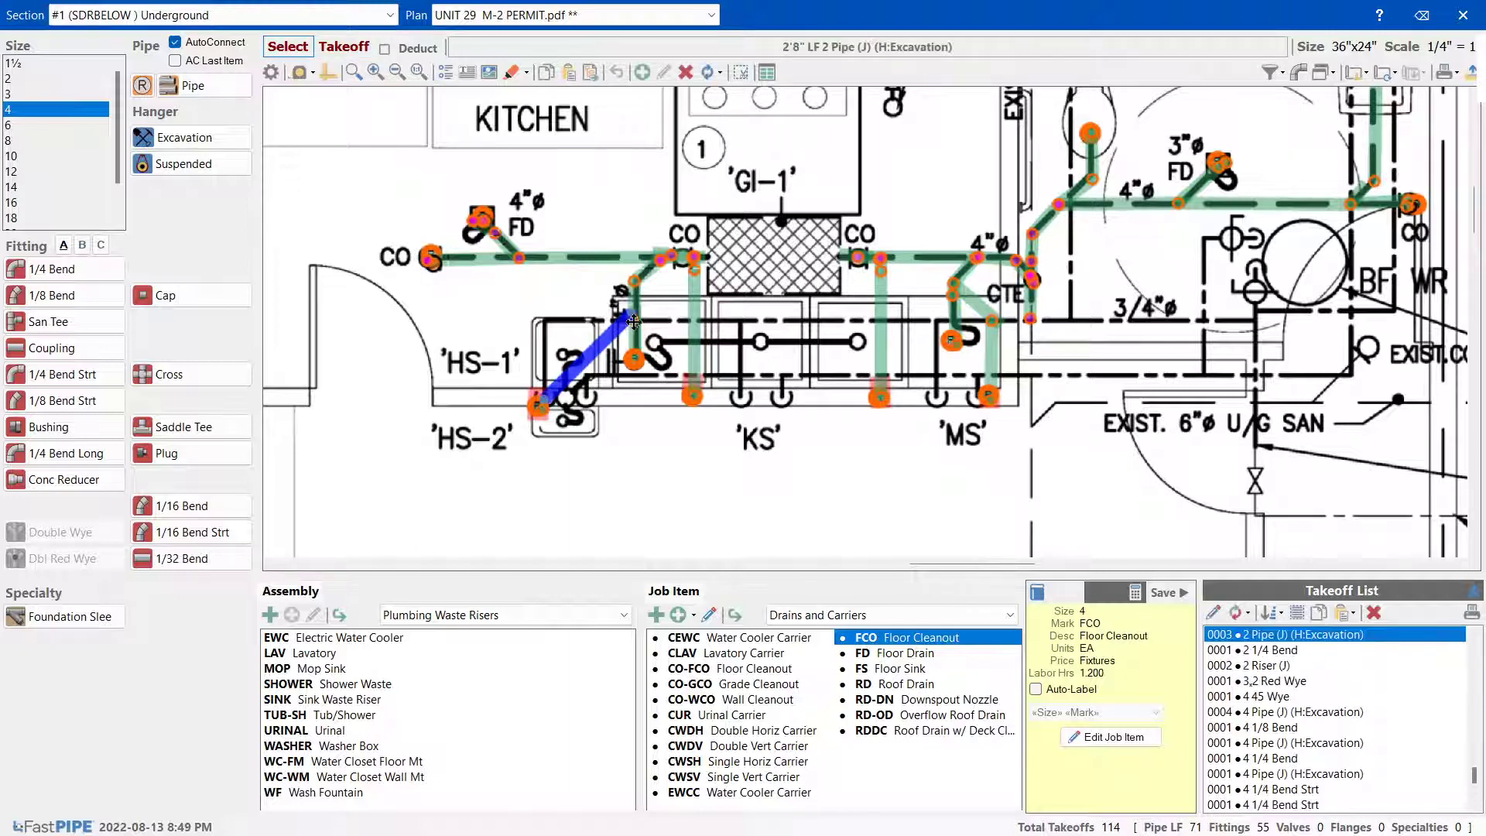
drag(631, 336, 569, 320)
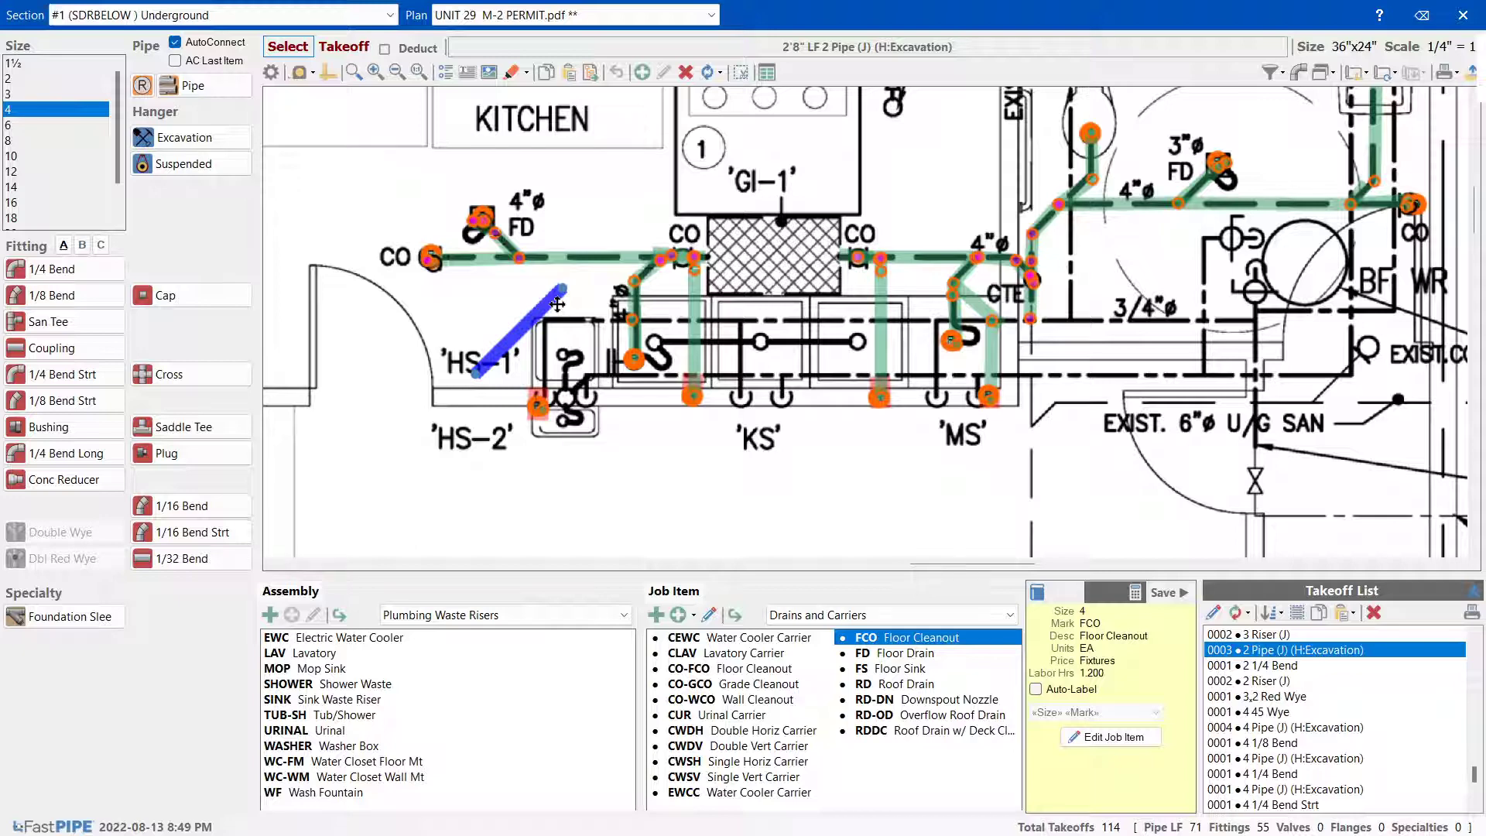
key(Delete)
click(724, 462)
key(Delete)
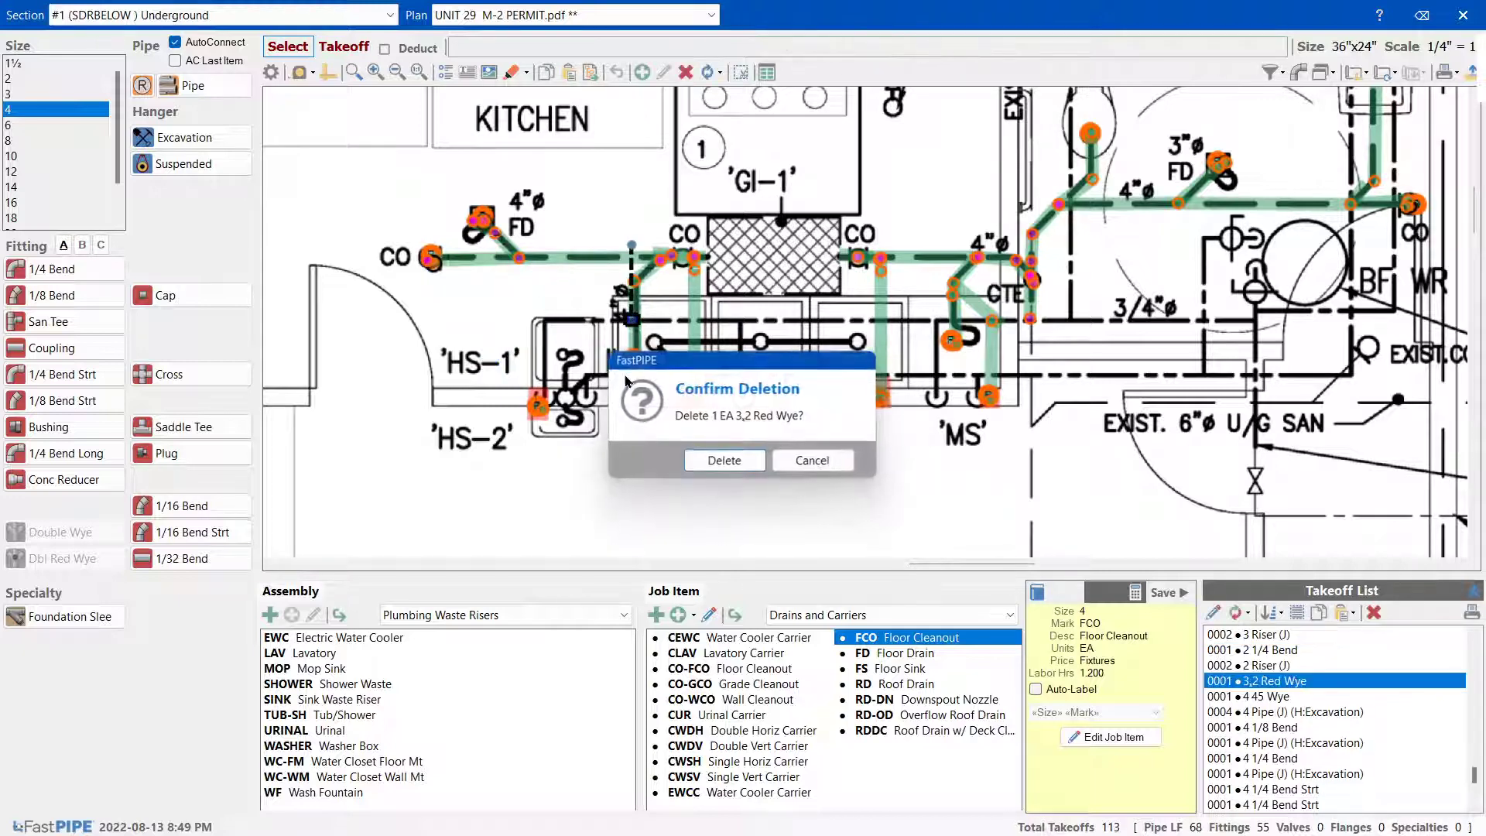
click(725, 460)
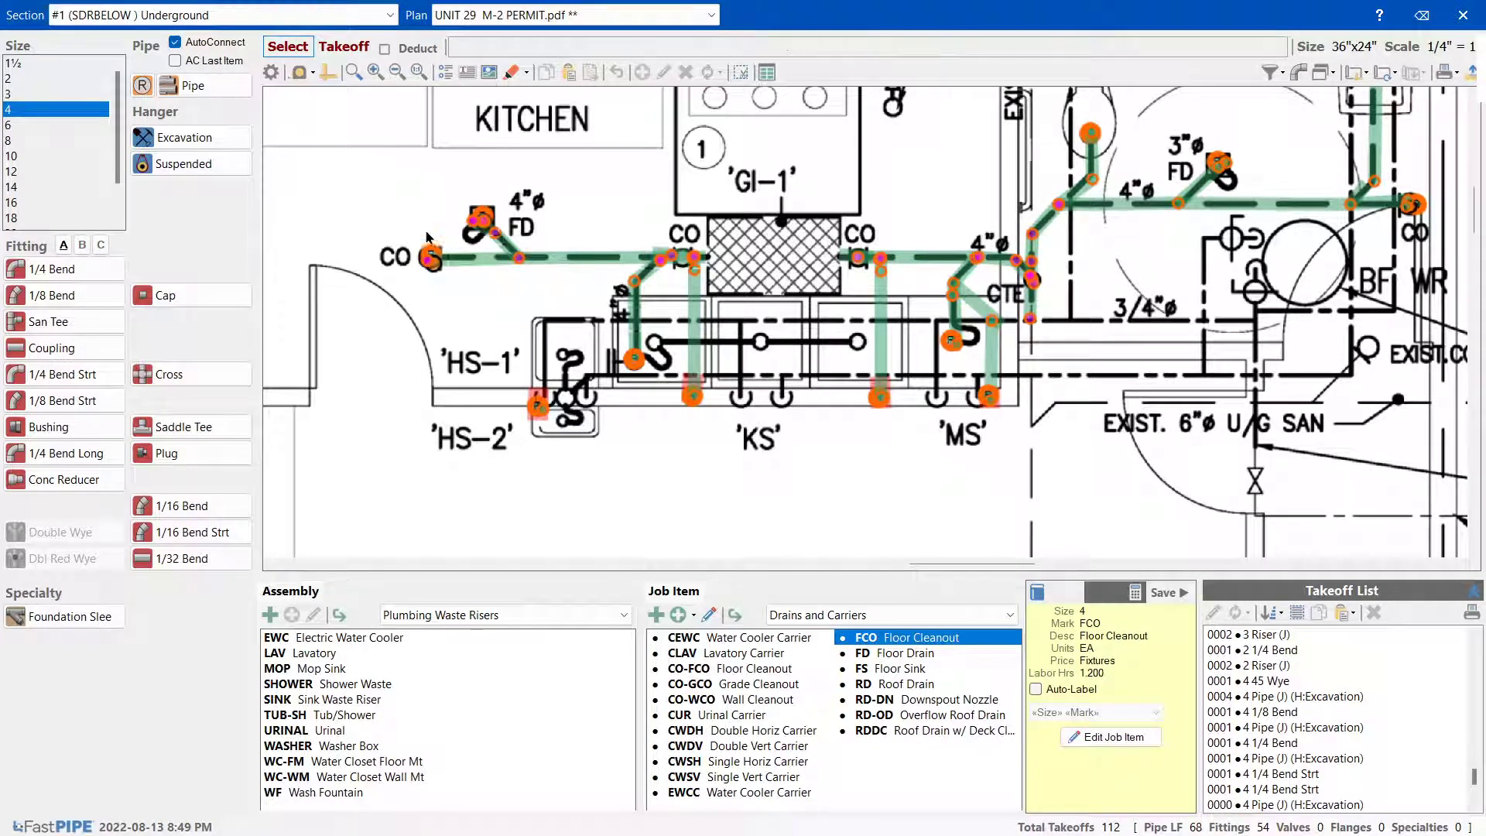
drag(392, 223, 454, 300)
drag(379, 218, 476, 280)
scroll(509, 260, up, 2)
click(550, 251)
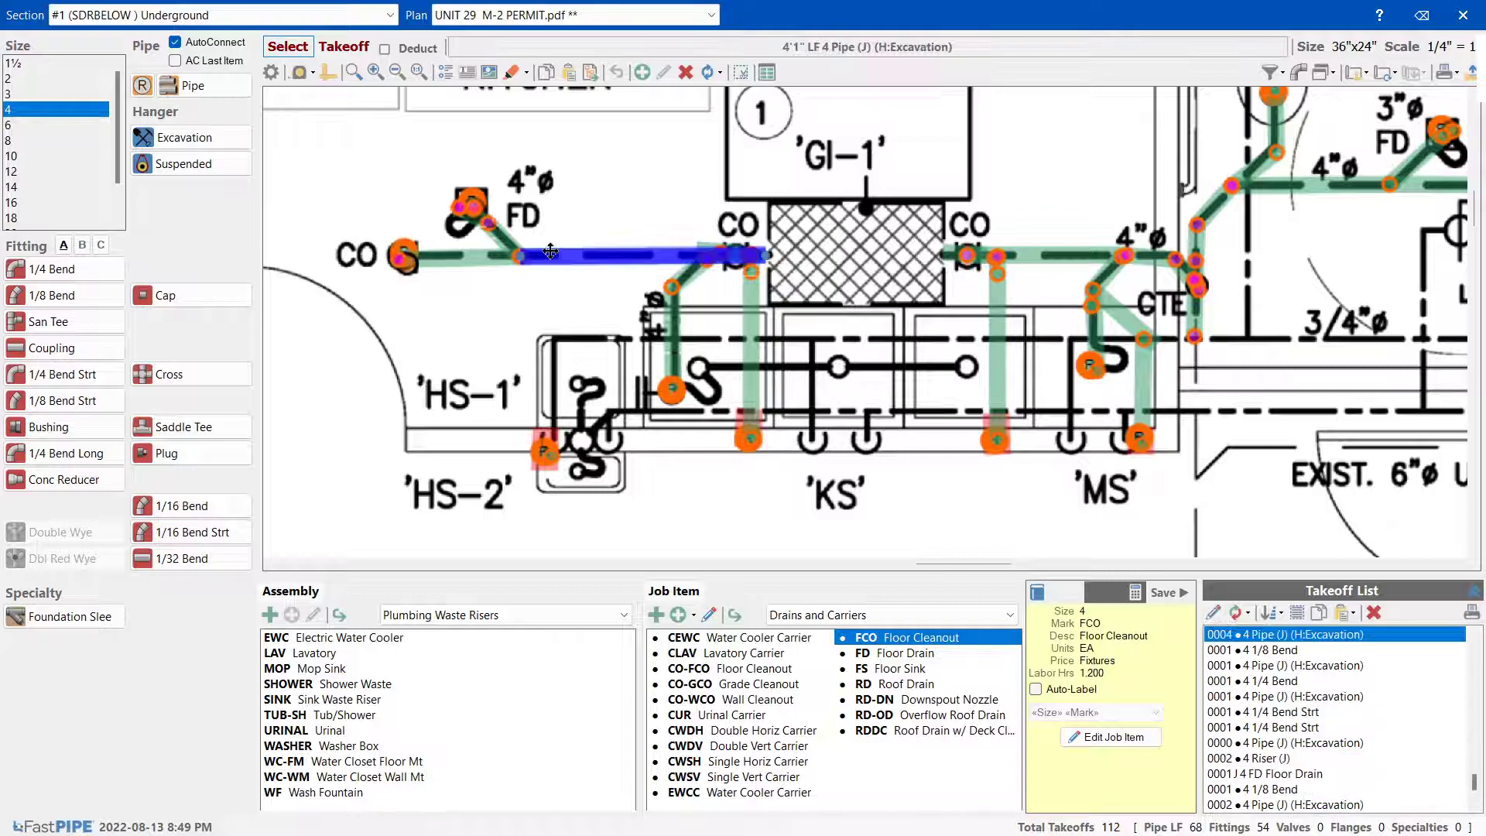
Highlight in red the route from the kitchen floor drain to the cleanout beside GI-1, and delete the highlights
click(511, 72)
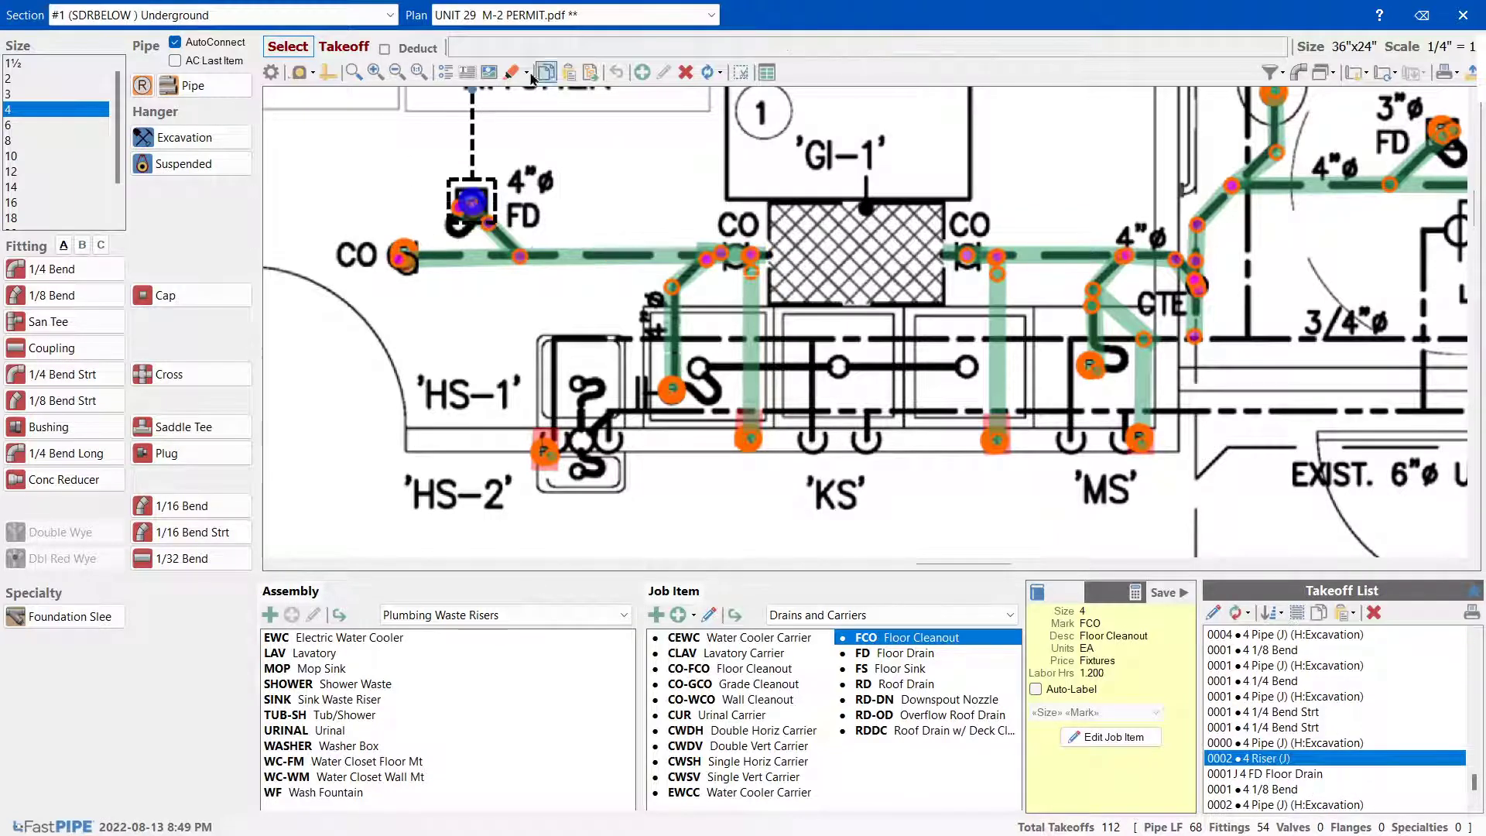
mouse_move(497, 223)
mouse_down()
mouse_move(520, 255)
mouse_move(736, 256)
mouse_up()
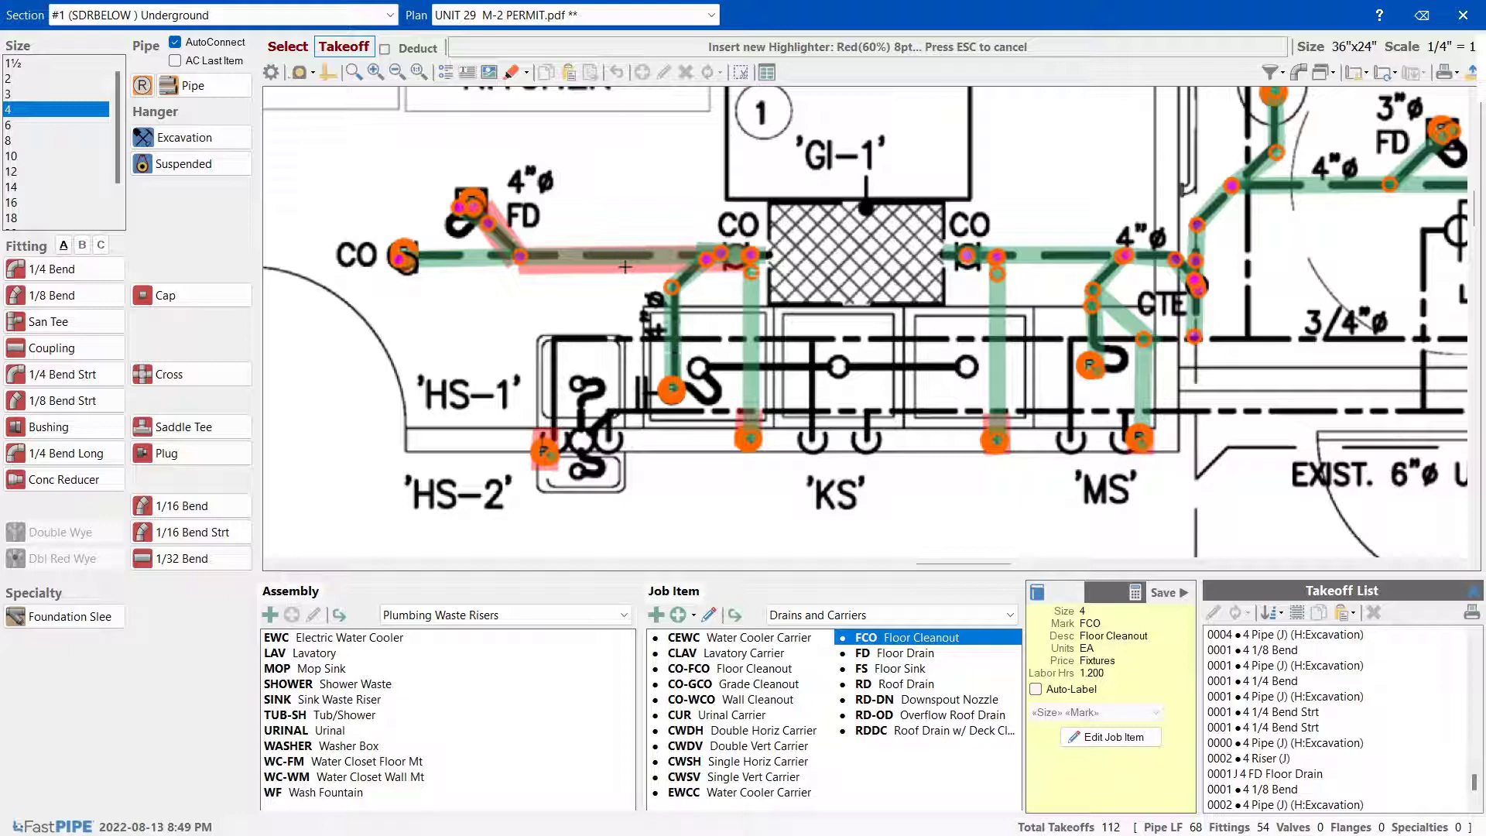
key(Escape)
key(Escape)
click(609, 273)
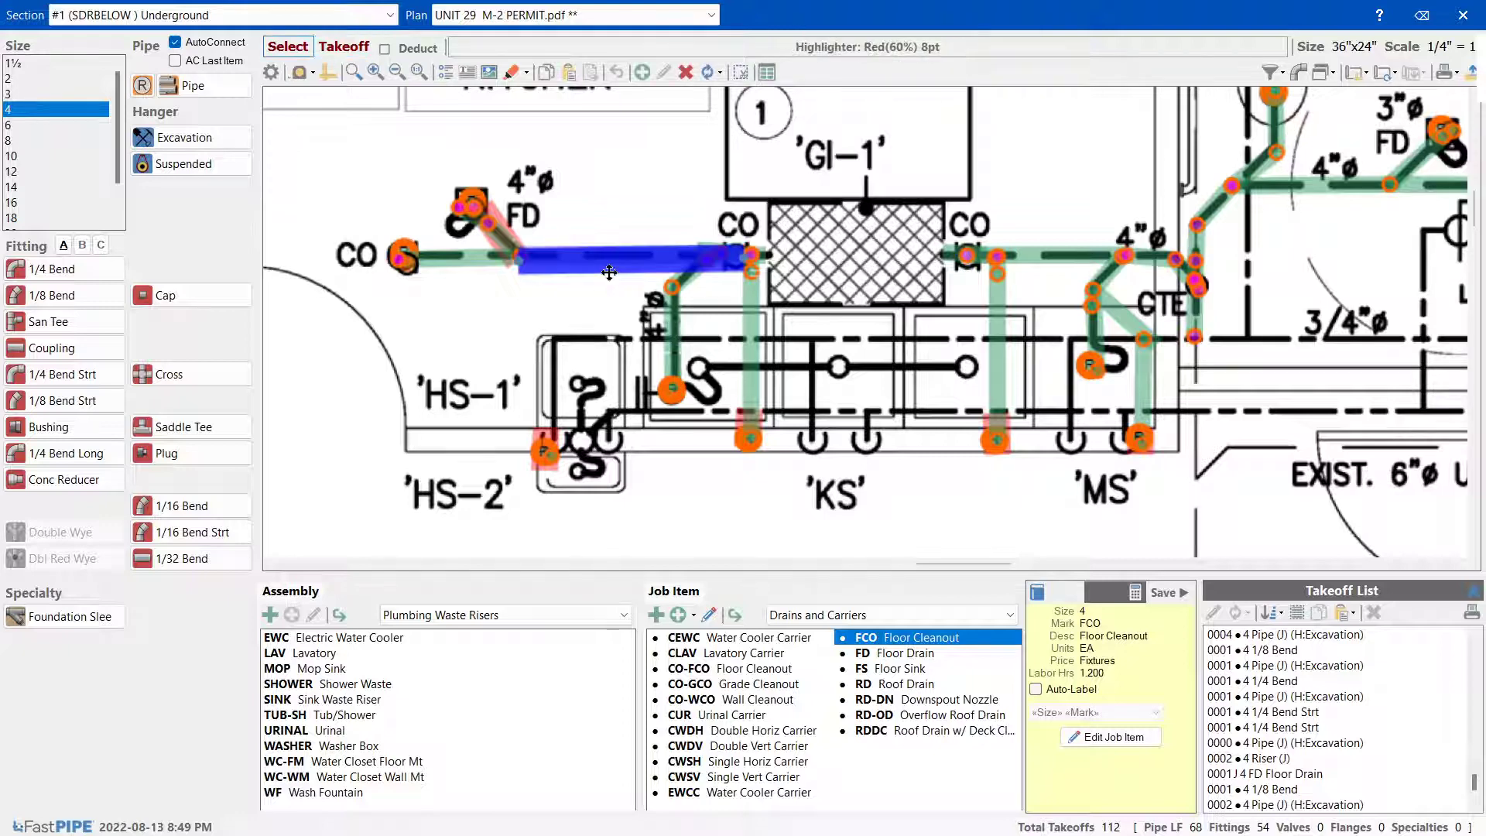
key(Delete)
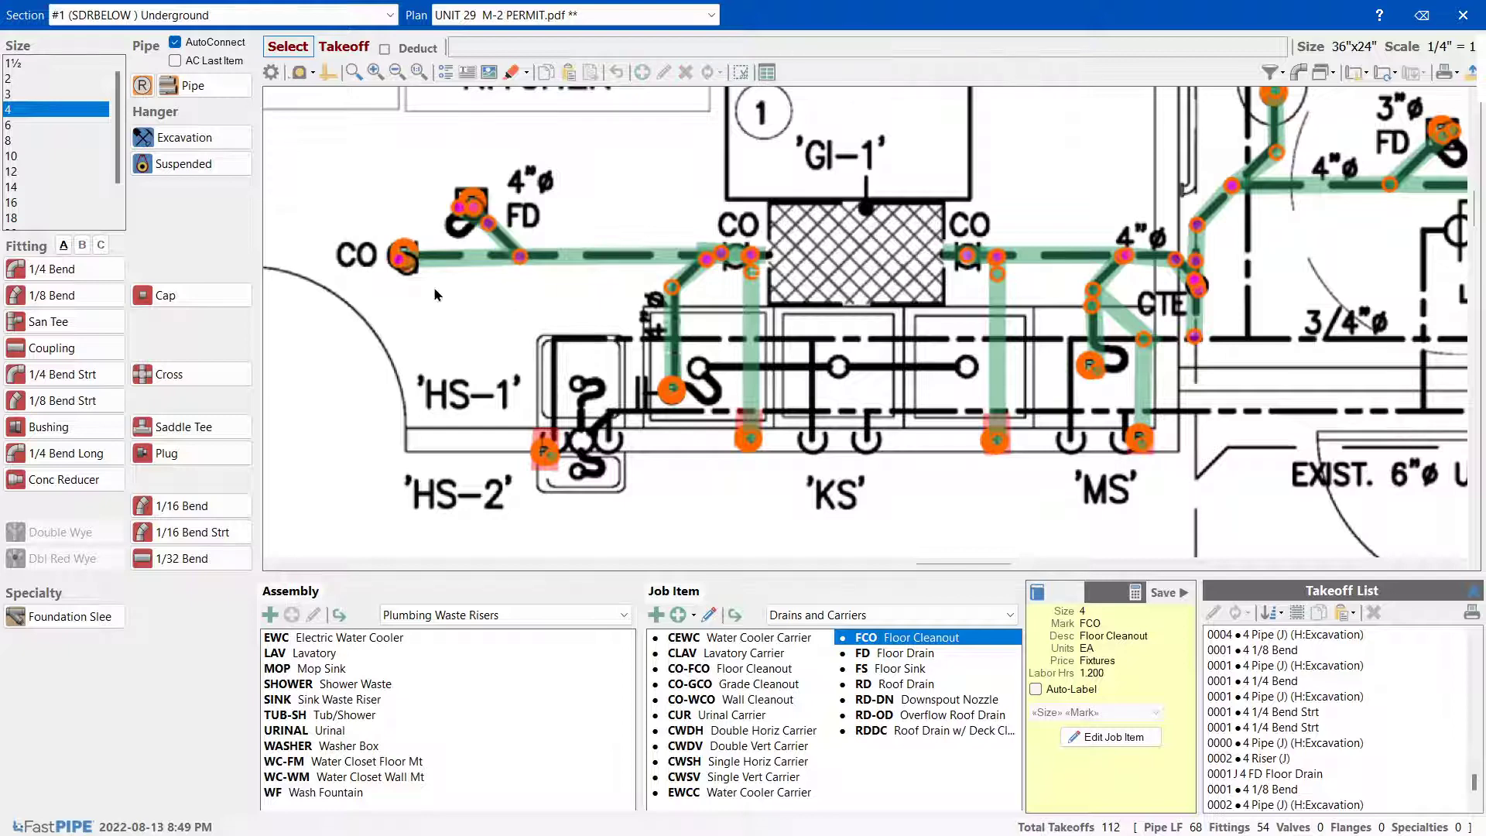
Place a size 4 45 Wye on the kitchen main between the floor drain wye and the cleanout beside GI-1
click(82, 244)
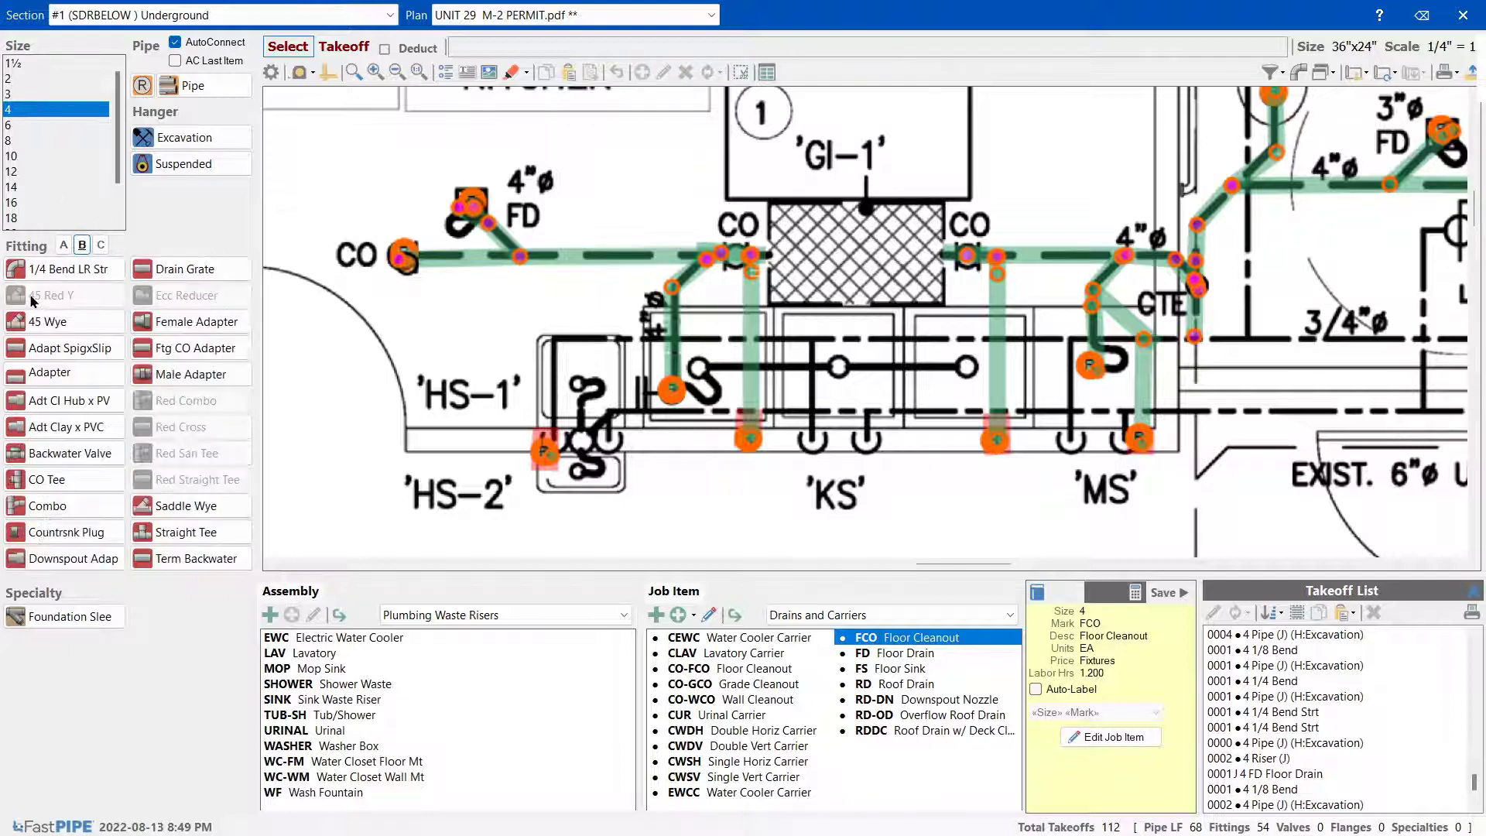
click(45, 319)
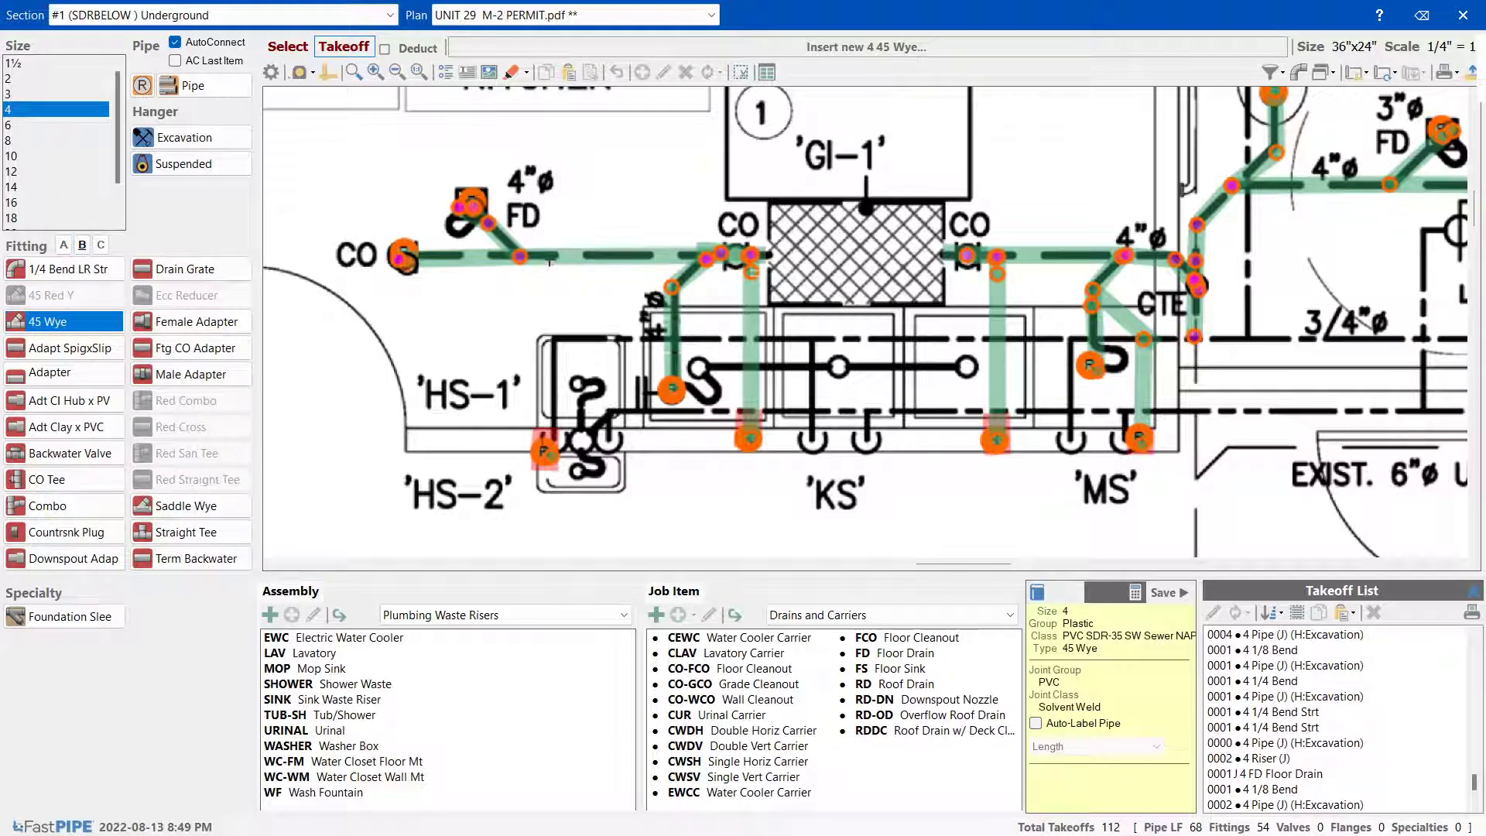
click(549, 256)
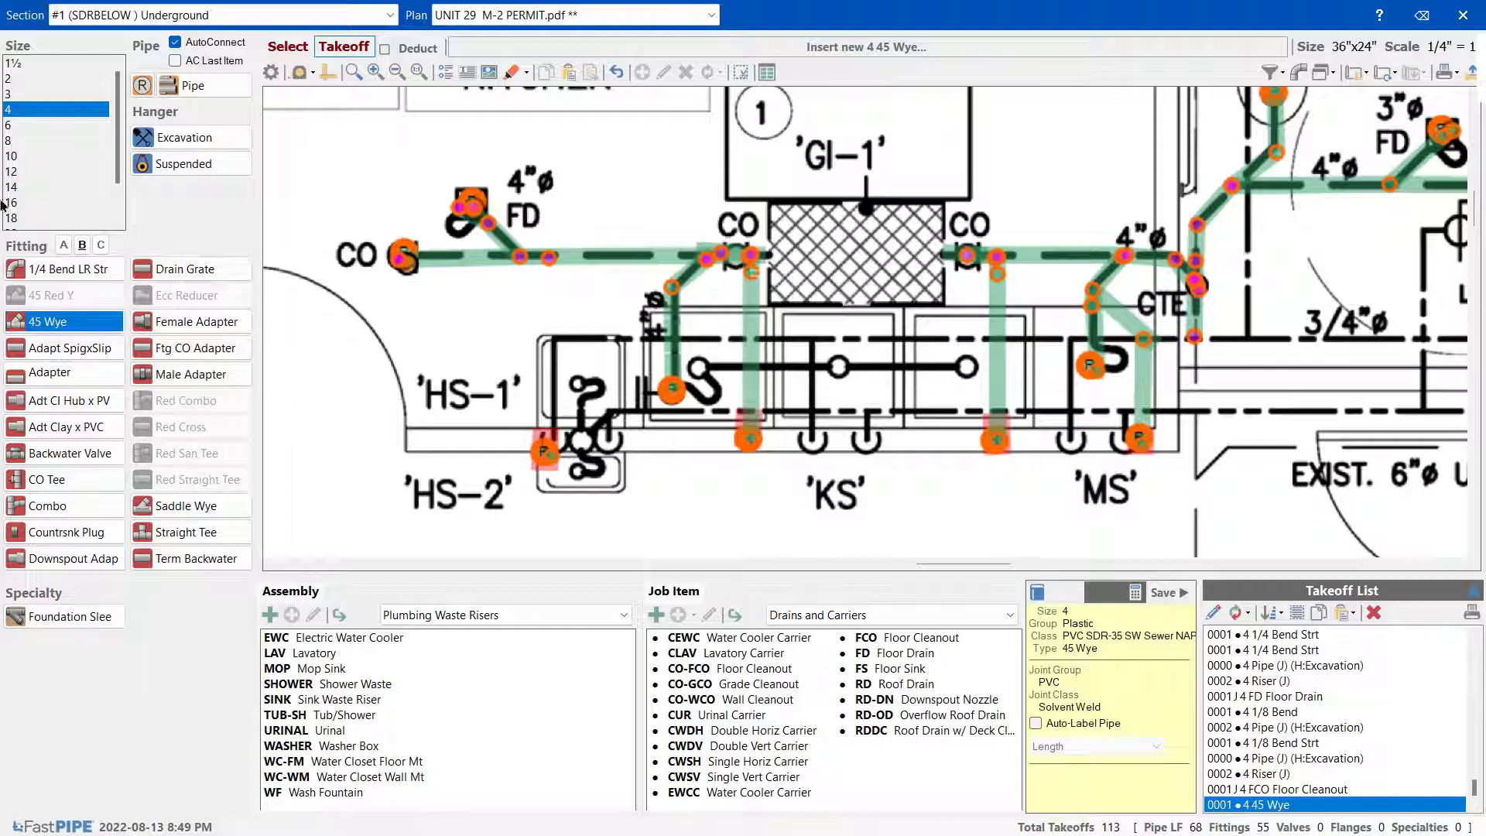
Place a size 4,2 Adapt SpigxSlip on the branch of the 45 Wye on the kitchen main
click(70, 348)
click(27, 314)
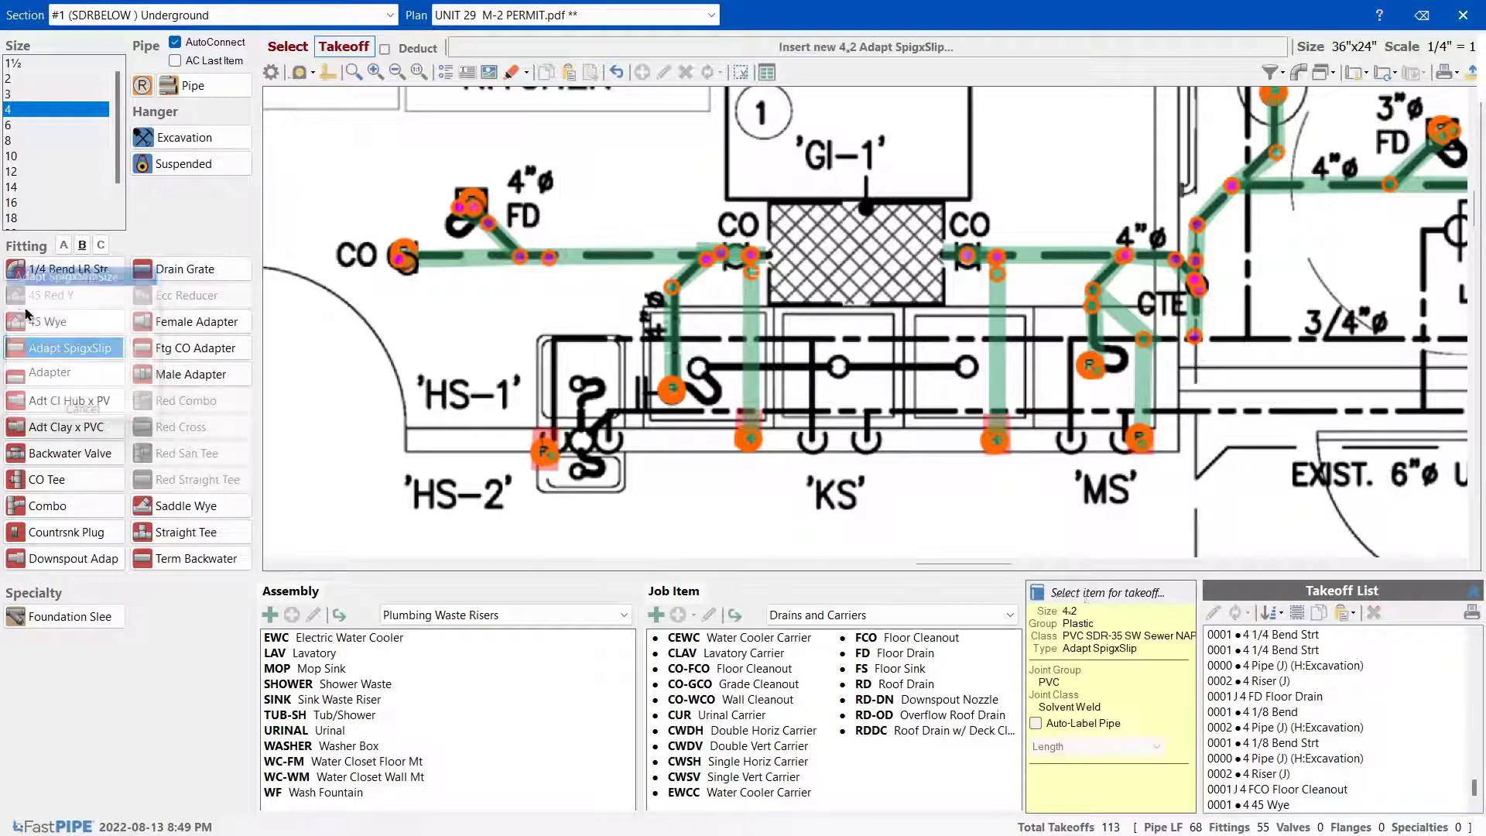
click(547, 259)
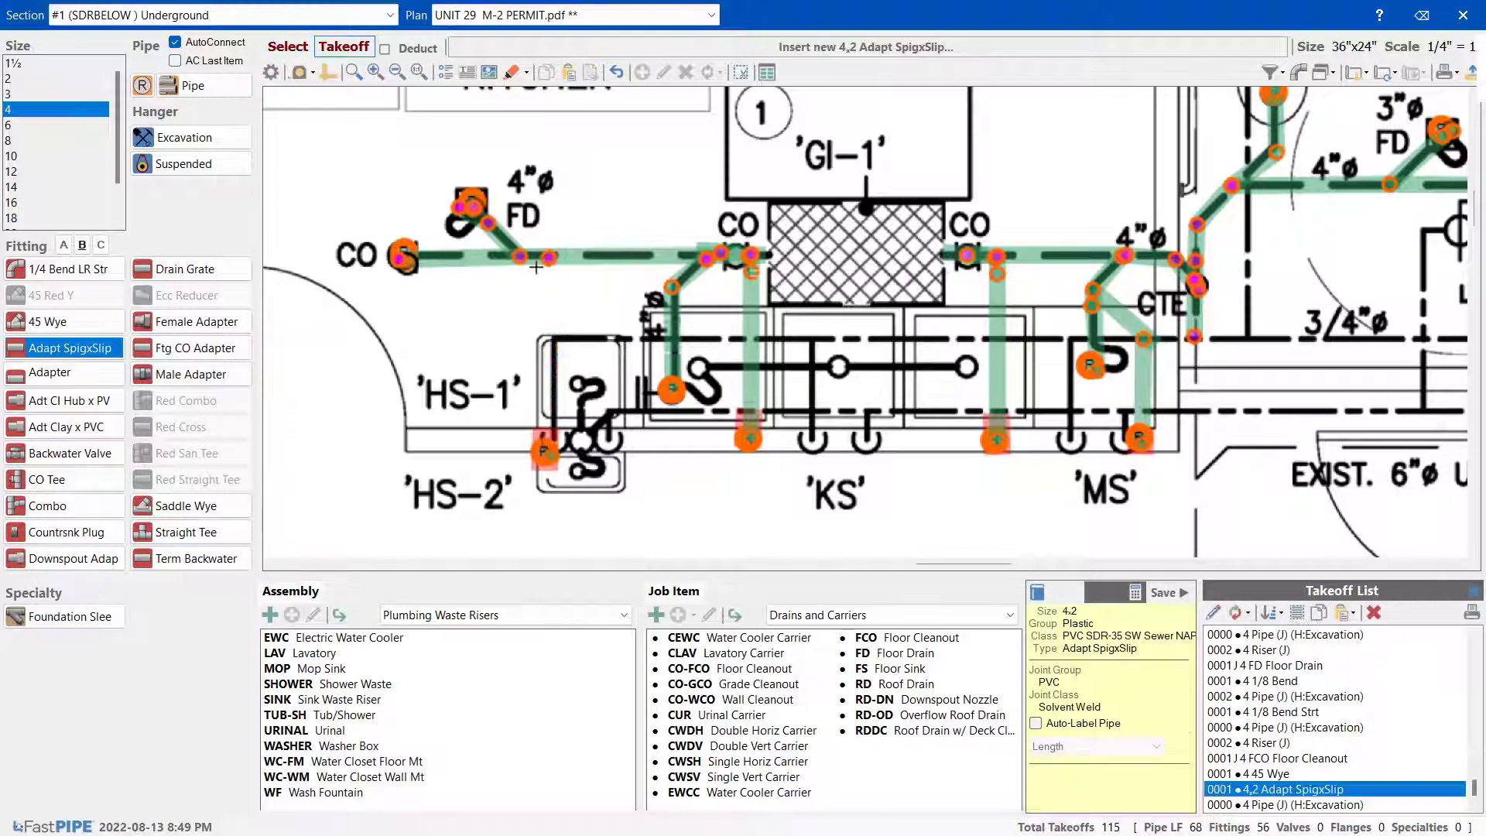
Run size 2 pipe from the hand sink riser at the wall to the adapter on the kitchen main, with a 1/8 Bend at the connection
click(18, 79)
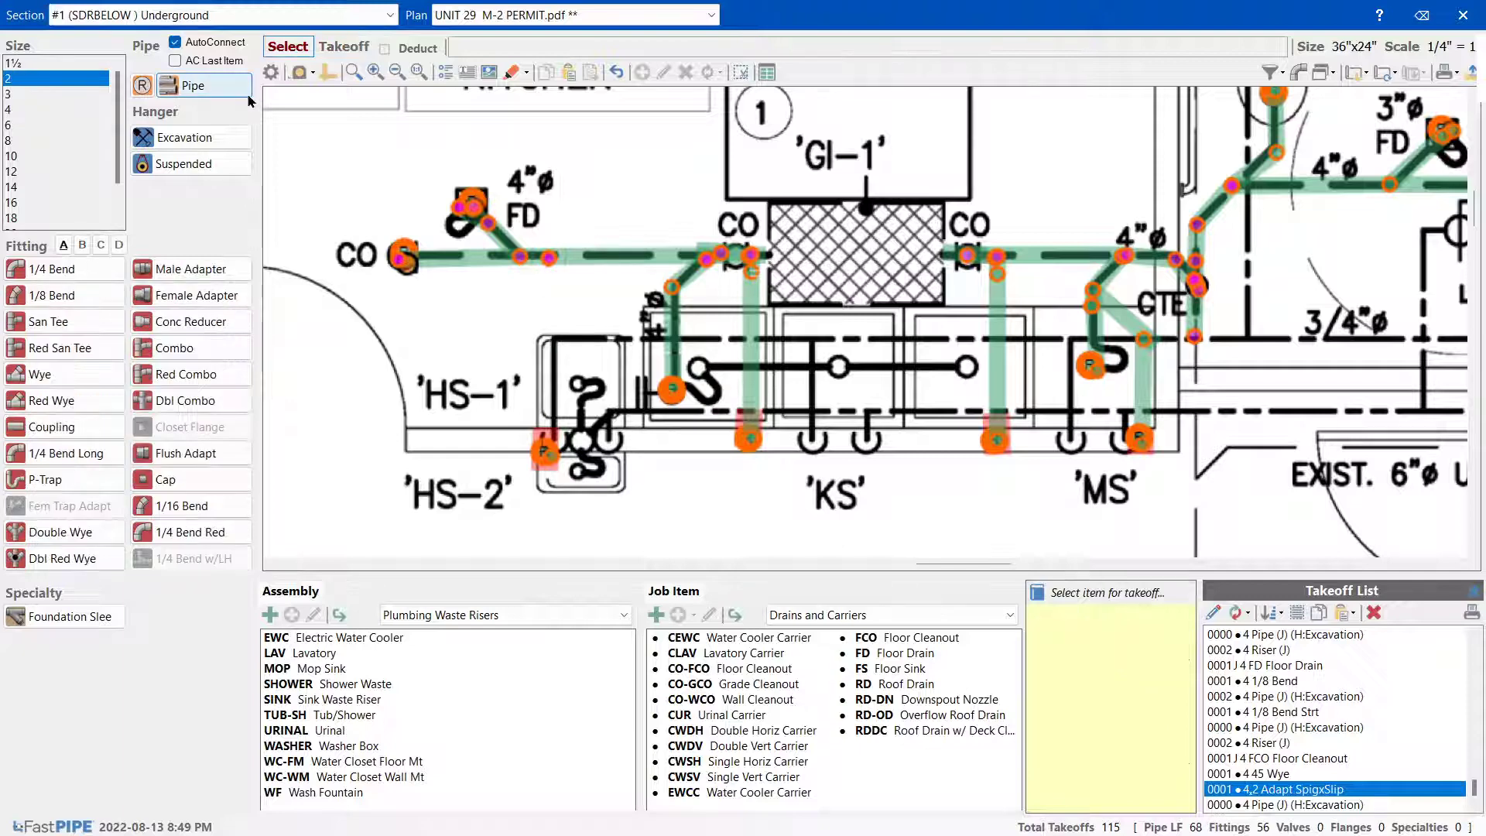
click(193, 85)
drag(544, 451, 548, 261)
click(549, 261)
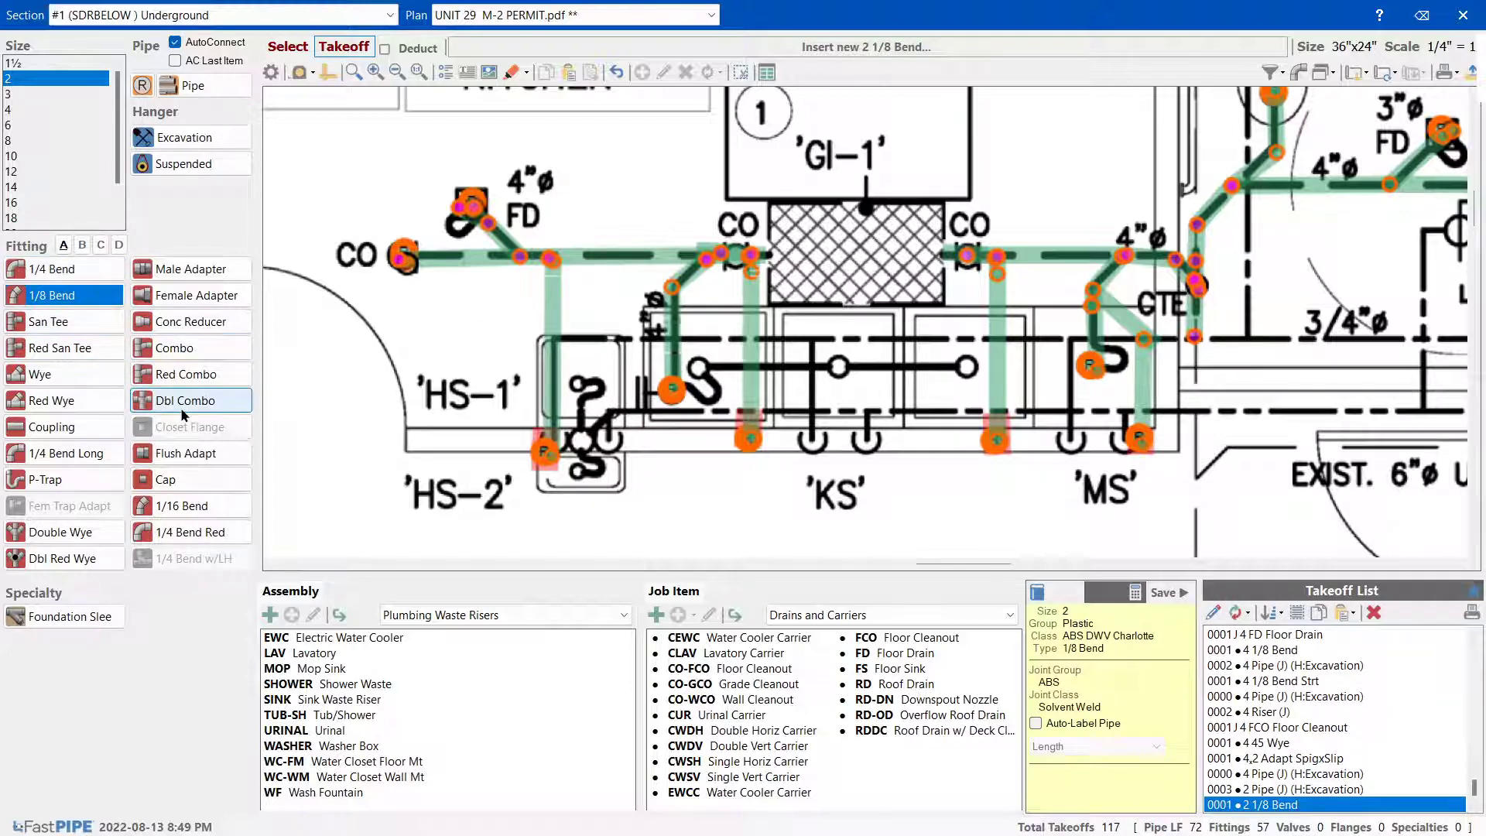
Review the underground piping takeoff across the kitchen and washroom, from the hand sinks to the lavatory
scroll(1000, 466, down, 1)
scroll(1001, 466, down, 3)
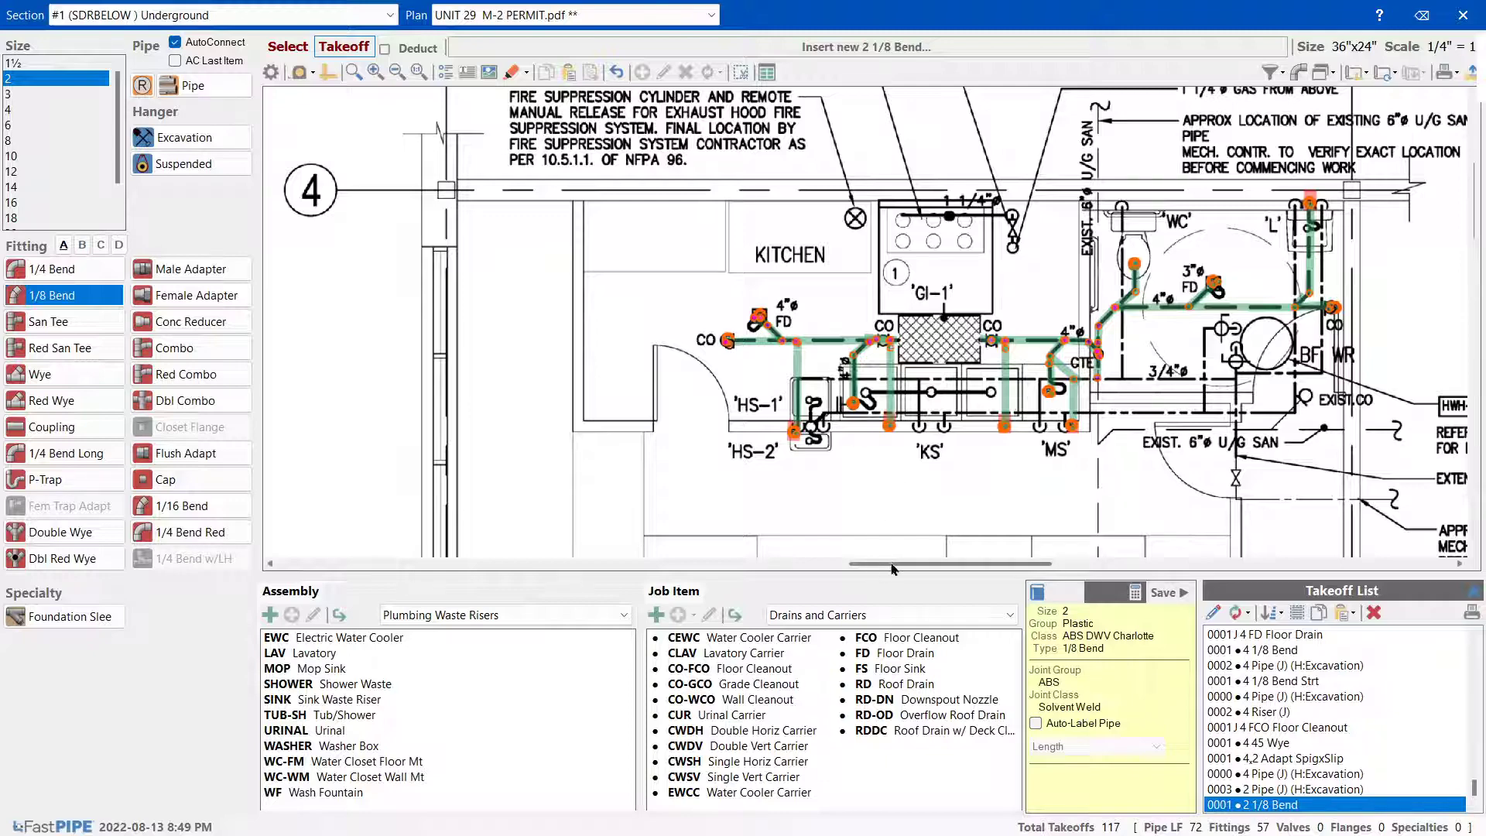
drag(893, 564, 915, 569)
scroll(1029, 453, up, 1)
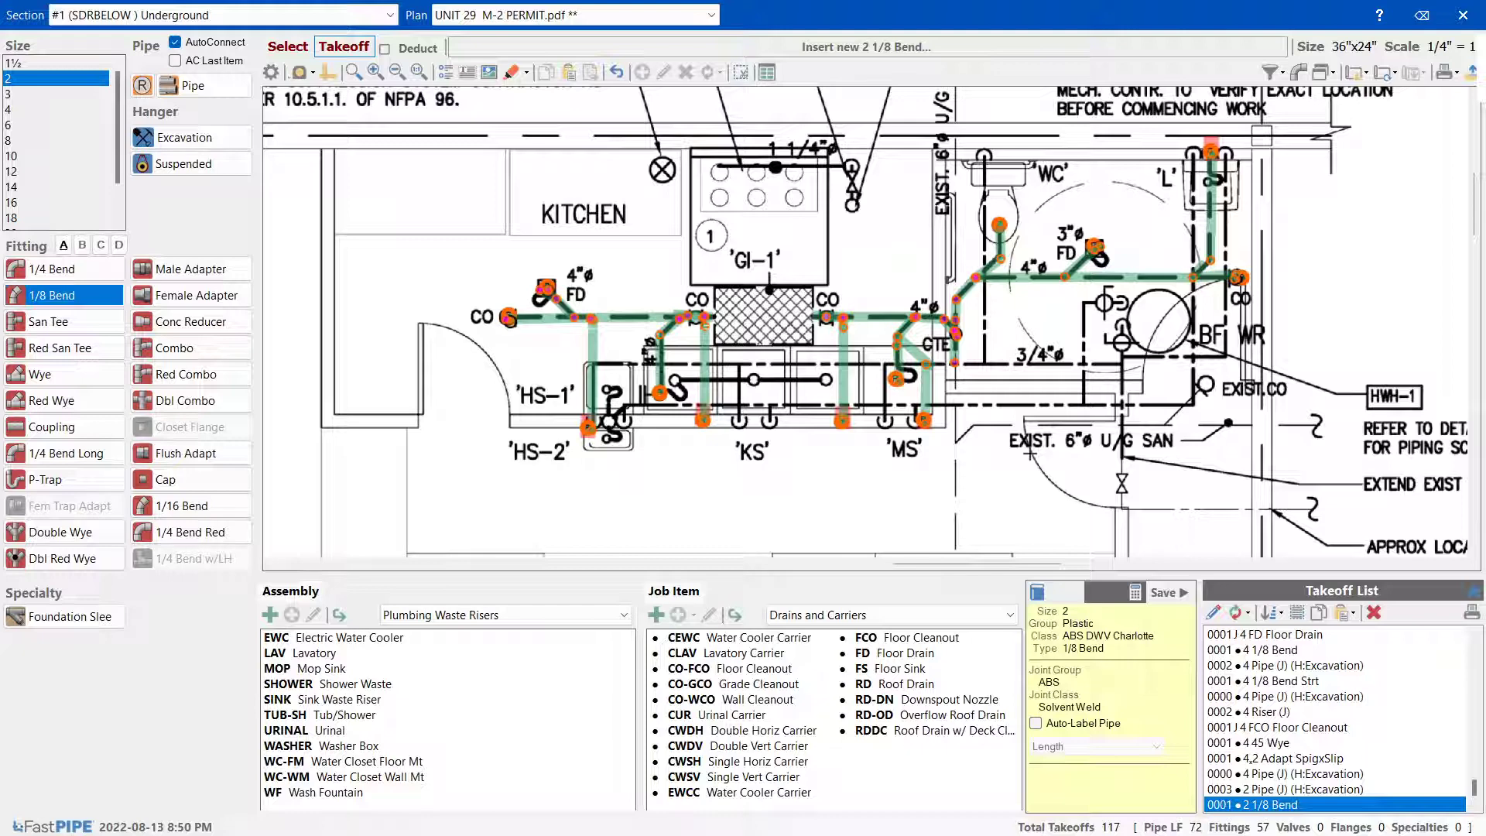
scroll(1112, 428, up, 2)
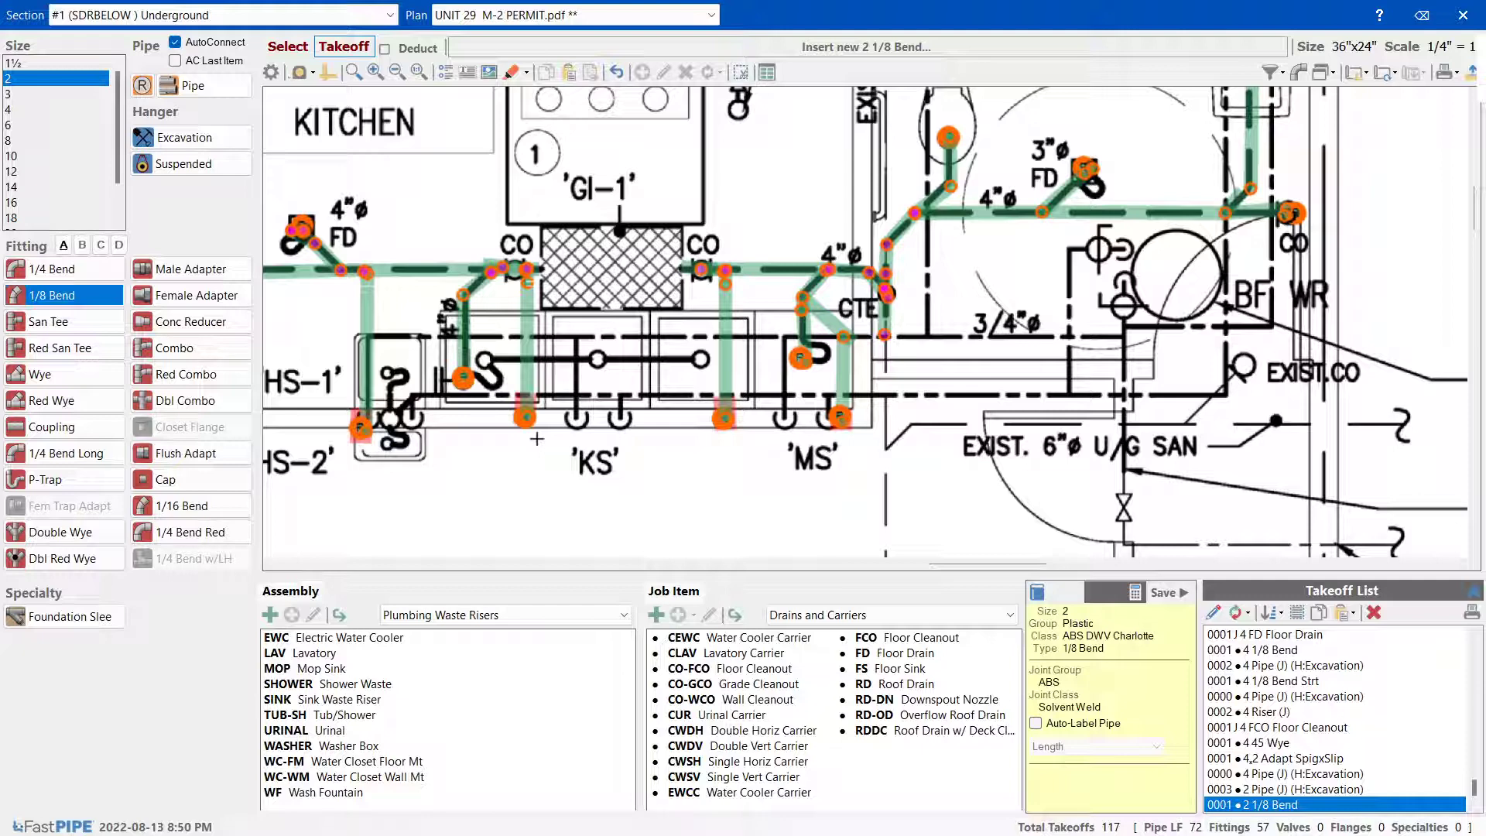
drag(1475, 215, 1476, 215)
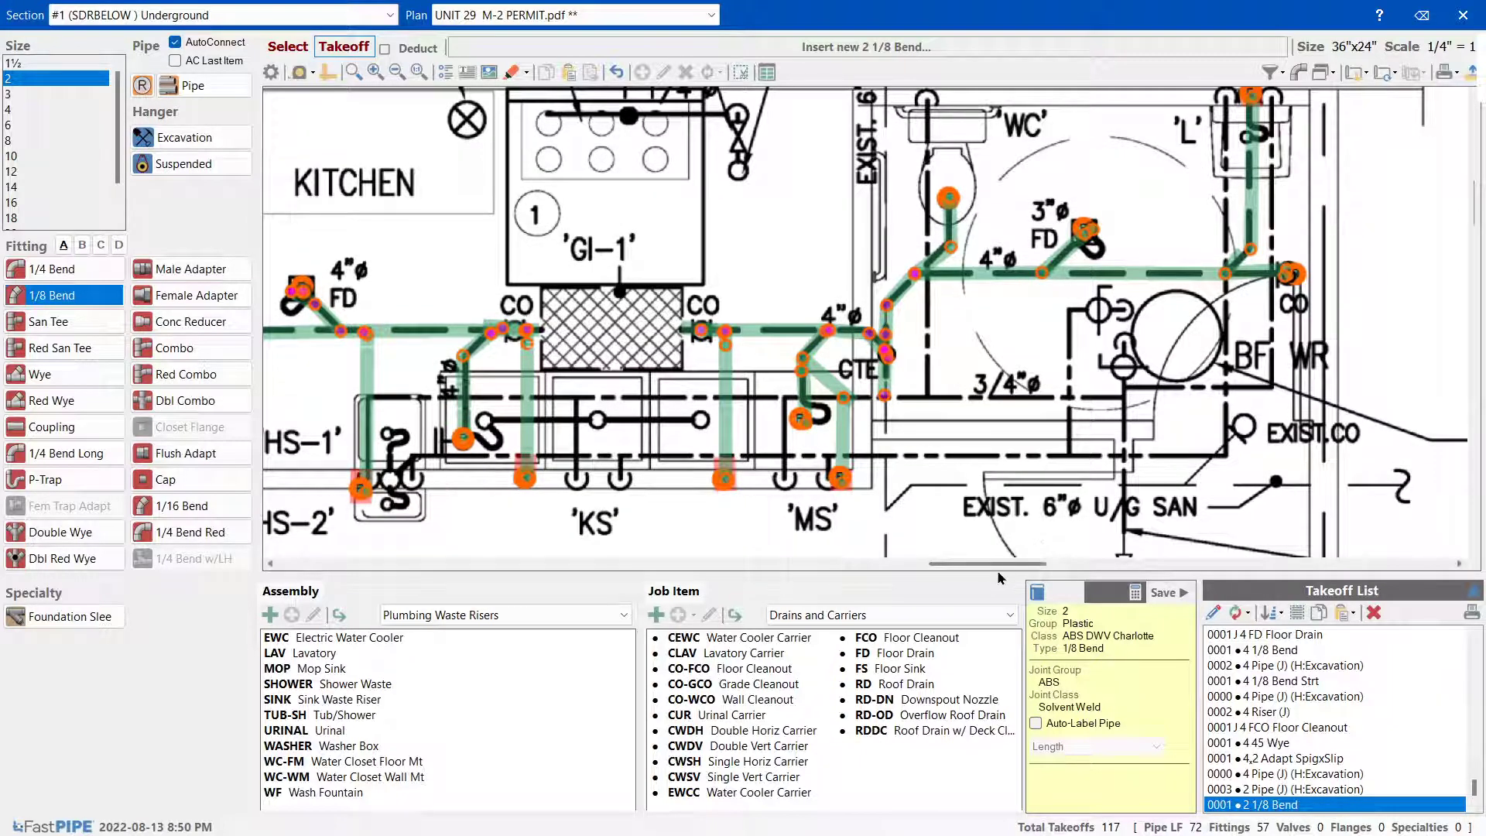
mouse_move(993, 567)
mouse_down()
mouse_move(955, 586)
mouse_move(1002, 579)
mouse_move(987, 567)
mouse_up()
scroll(1174, 318, down, 2)
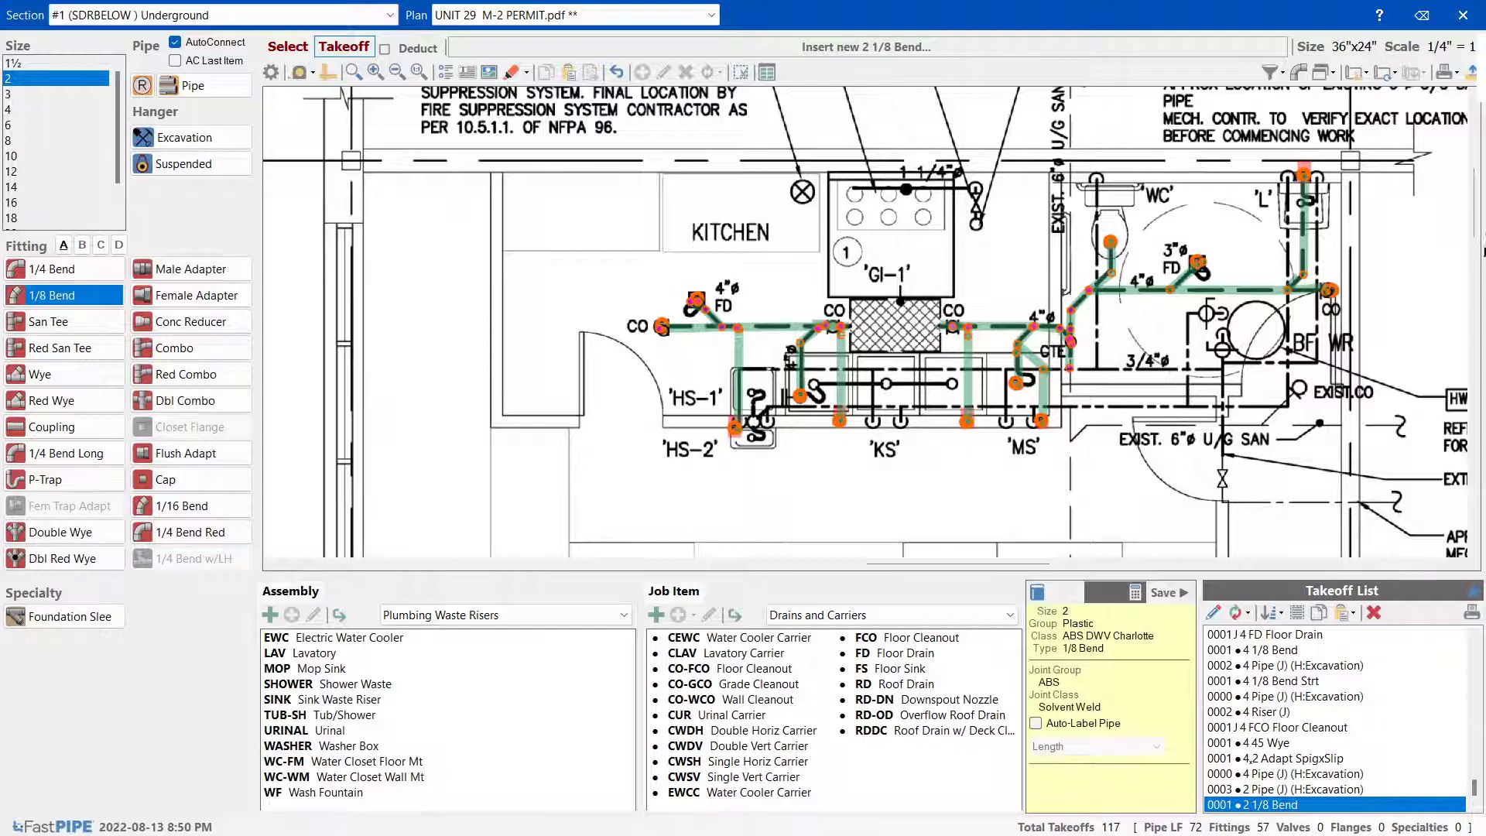
mouse_move(1473, 233)
mouse_down()
mouse_move(1475, 215)
mouse_move(1477, 244)
mouse_up()
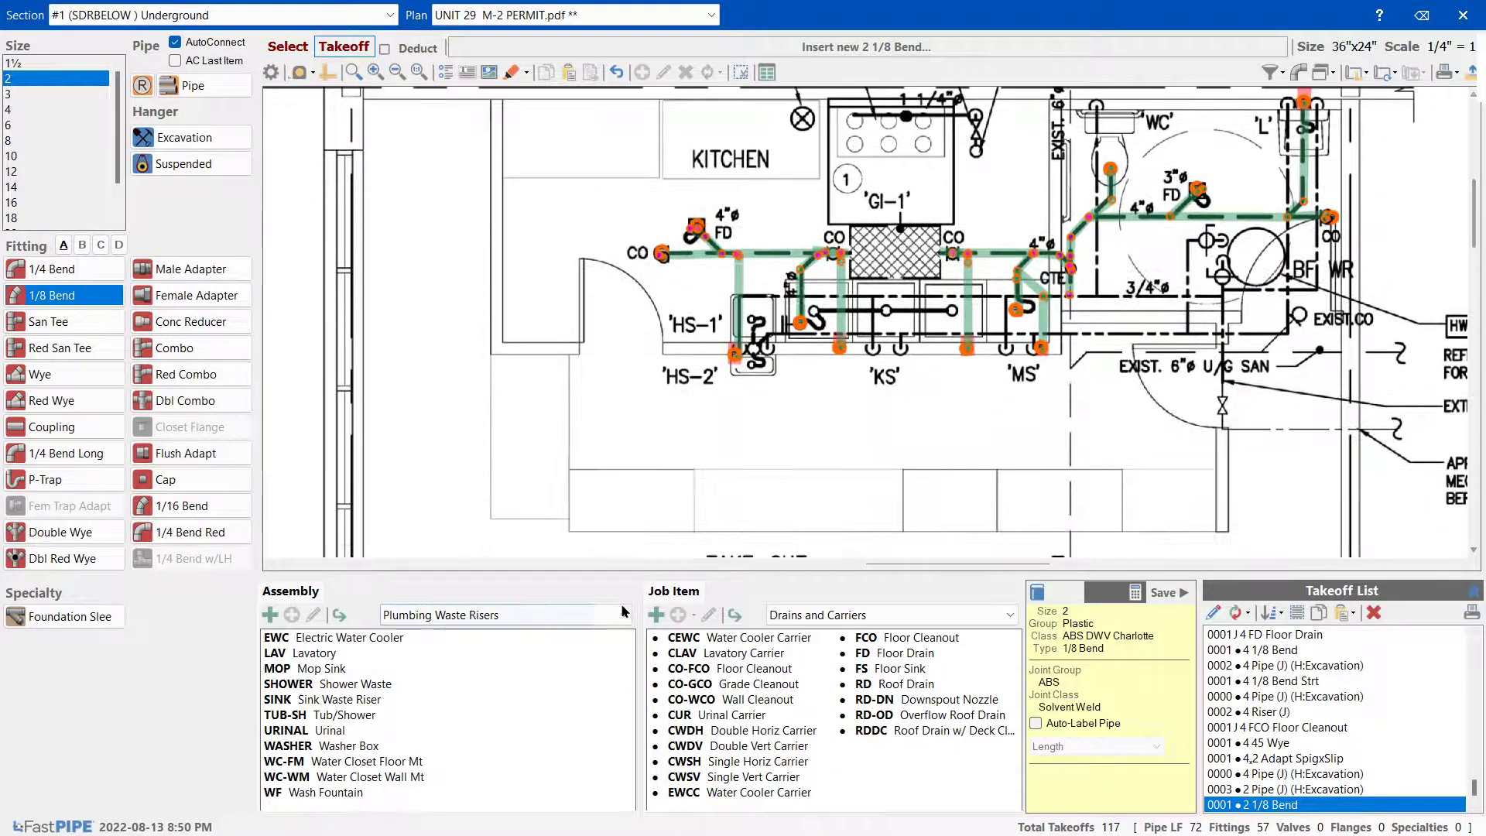
drag(965, 568, 984, 568)
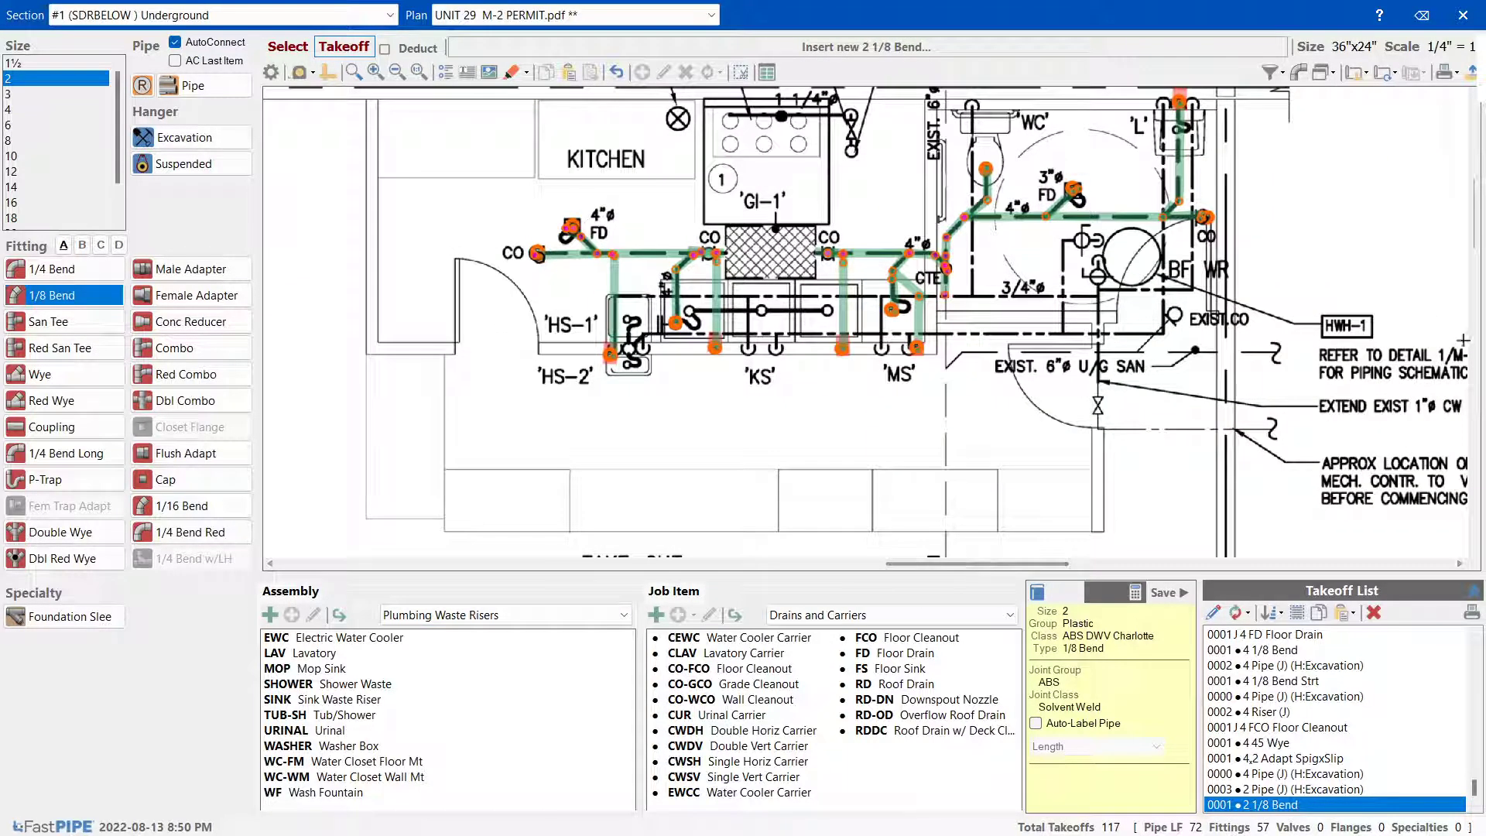
scroll(1071, 569, up, 3)
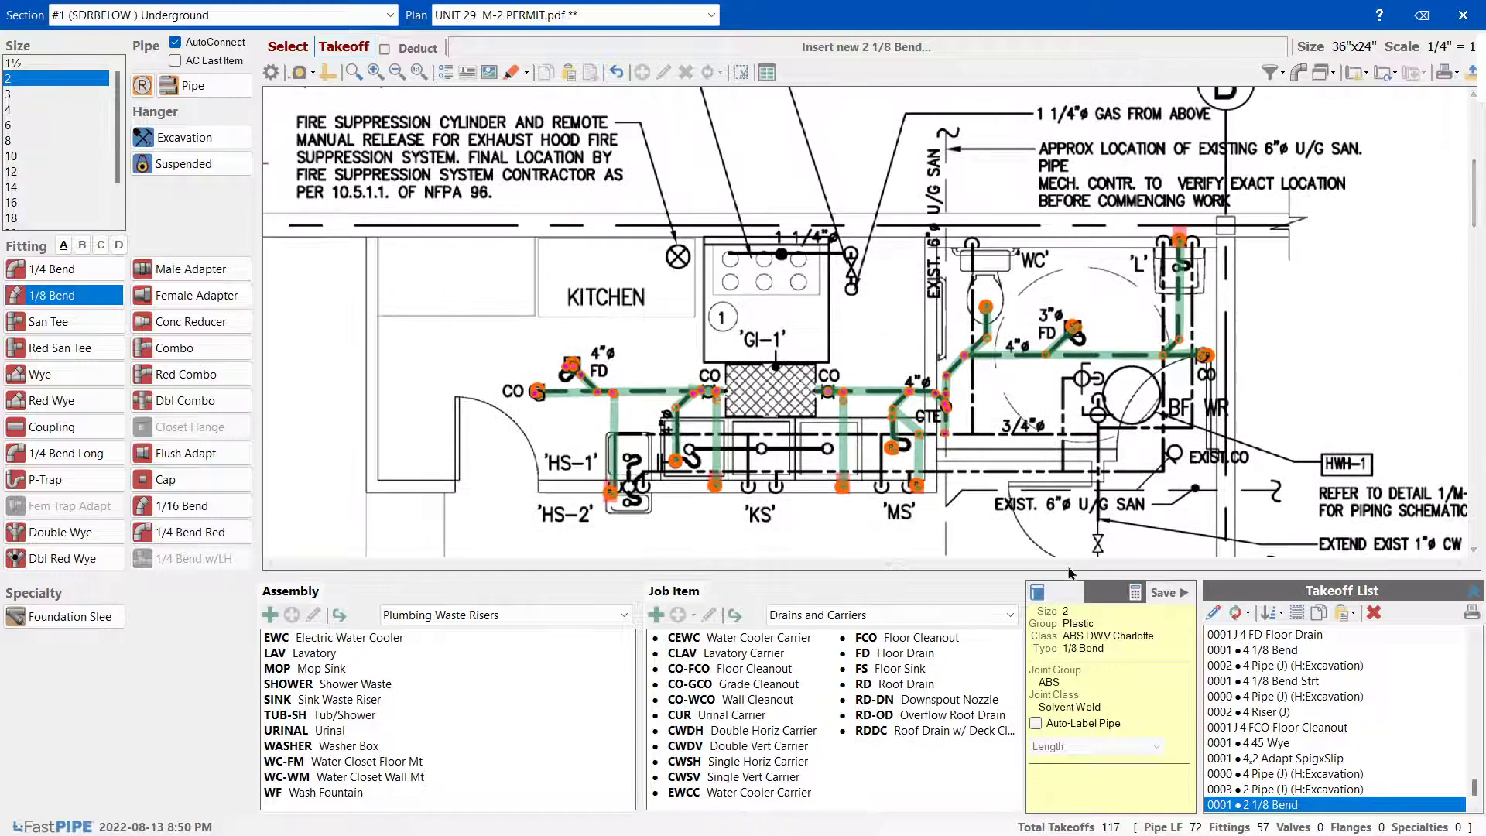
key(alt+Tab)
click(978, 812)
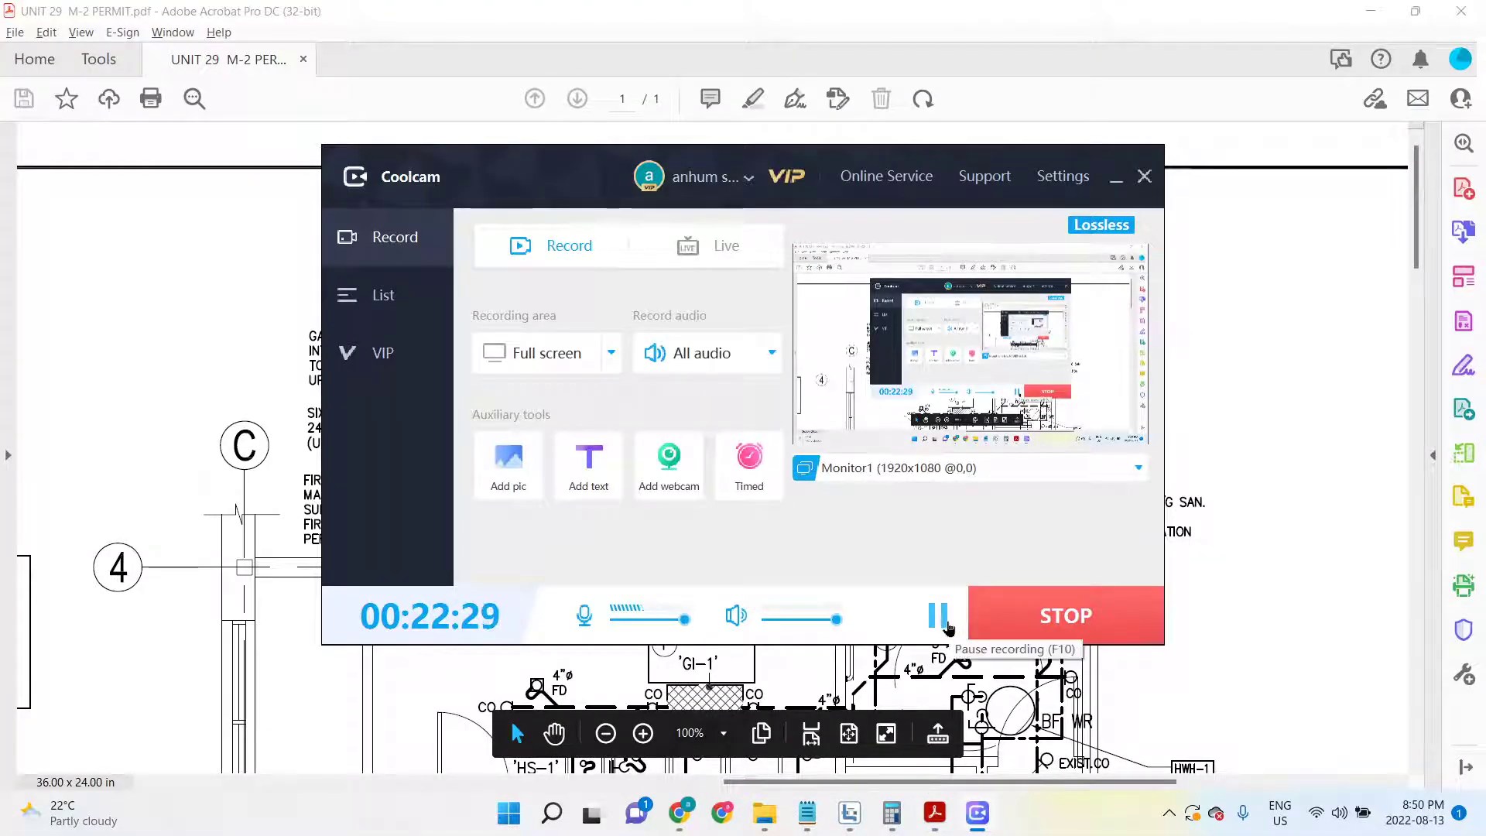
click(937, 615)
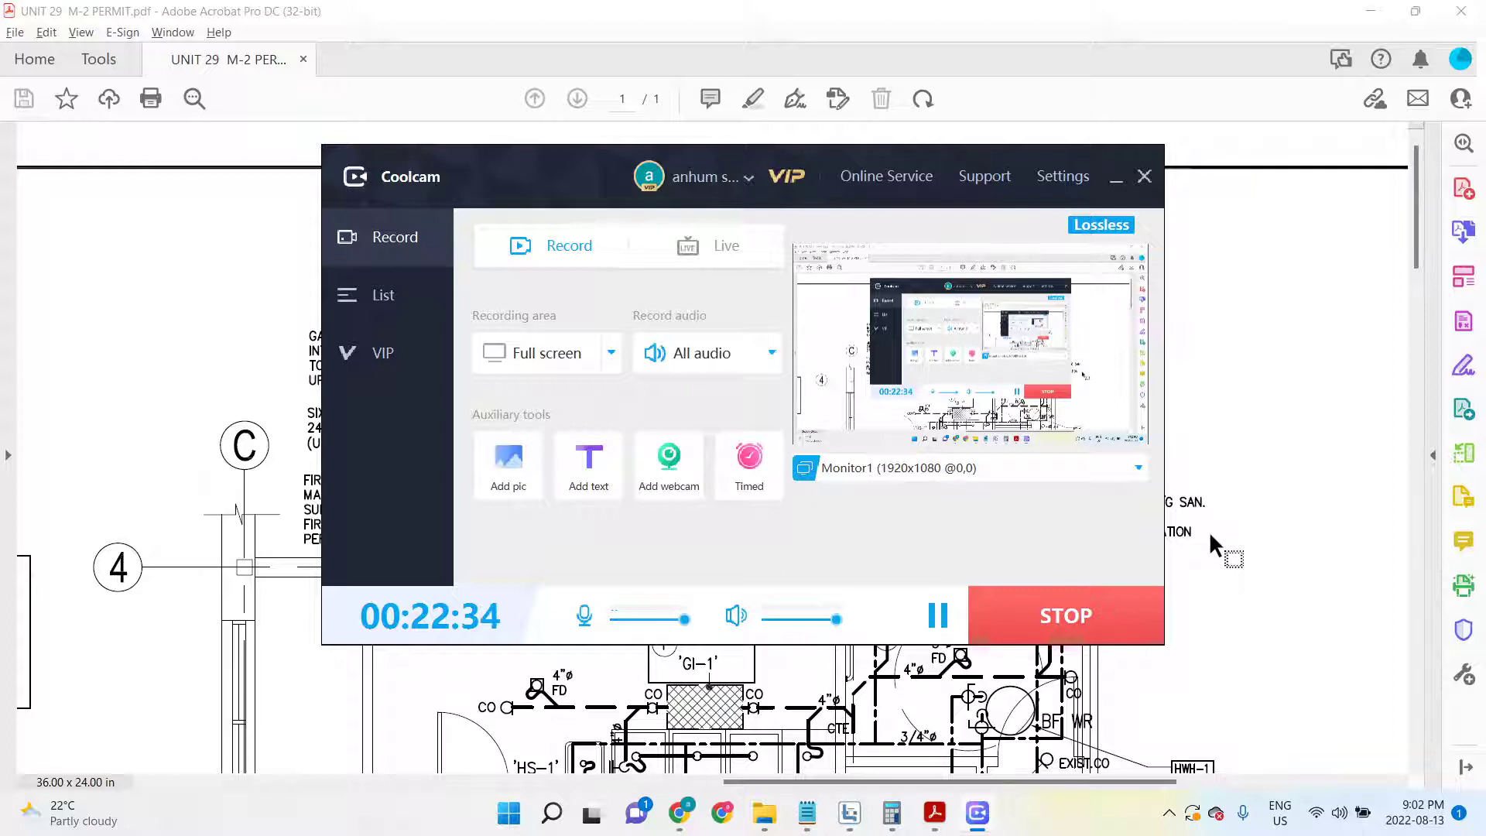
View the kitchen and washroom plumbing area of UNIT 29 M-2 PERMIT.pdf in Adobe Acrobat, and return to FastPIPE
click(1251, 624)
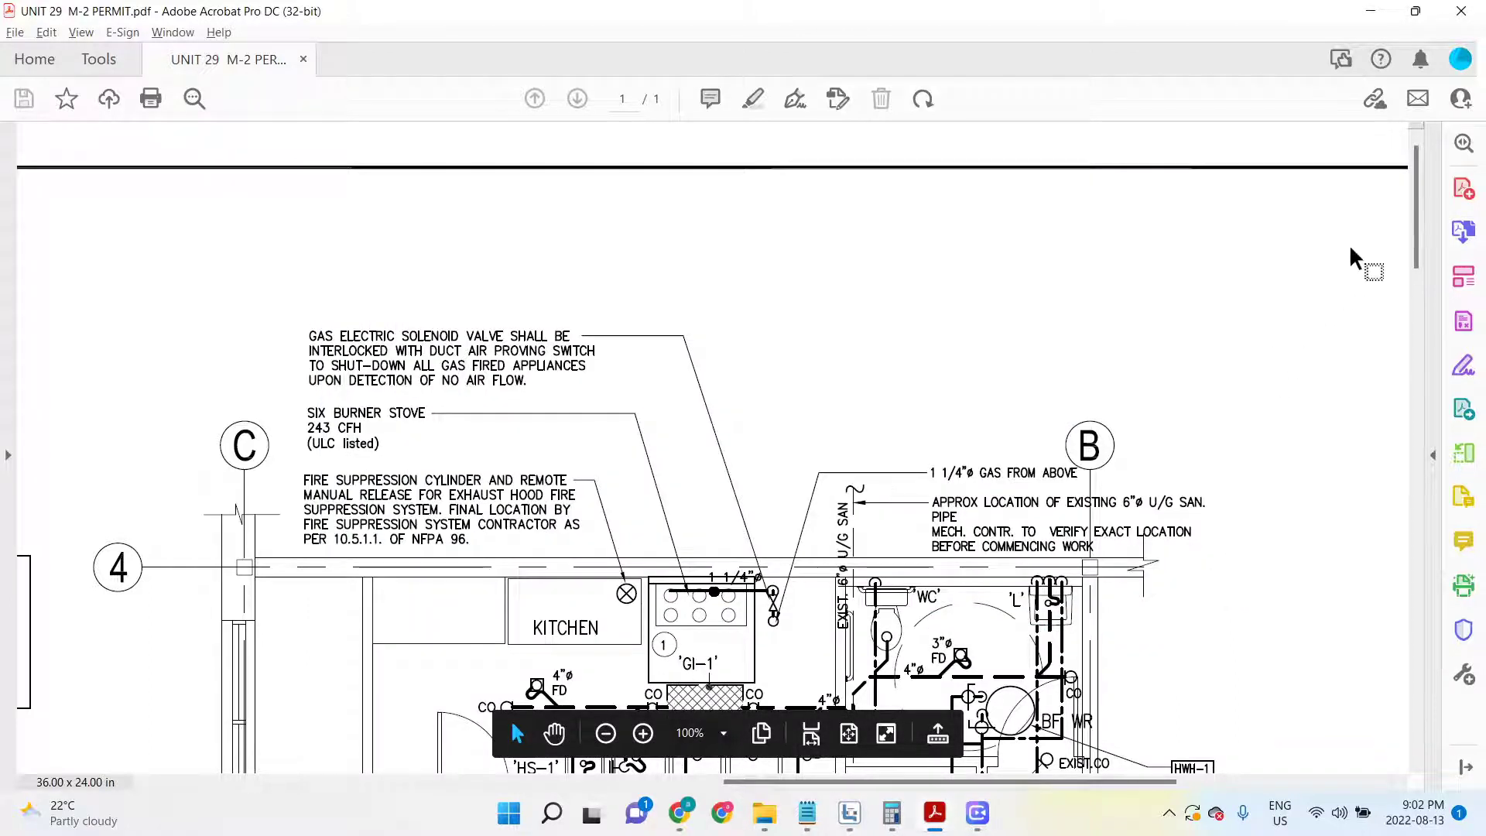
mouse_move(1404, 221)
mouse_down()
mouse_move(1406, 361)
mouse_move(1412, 316)
mouse_up()
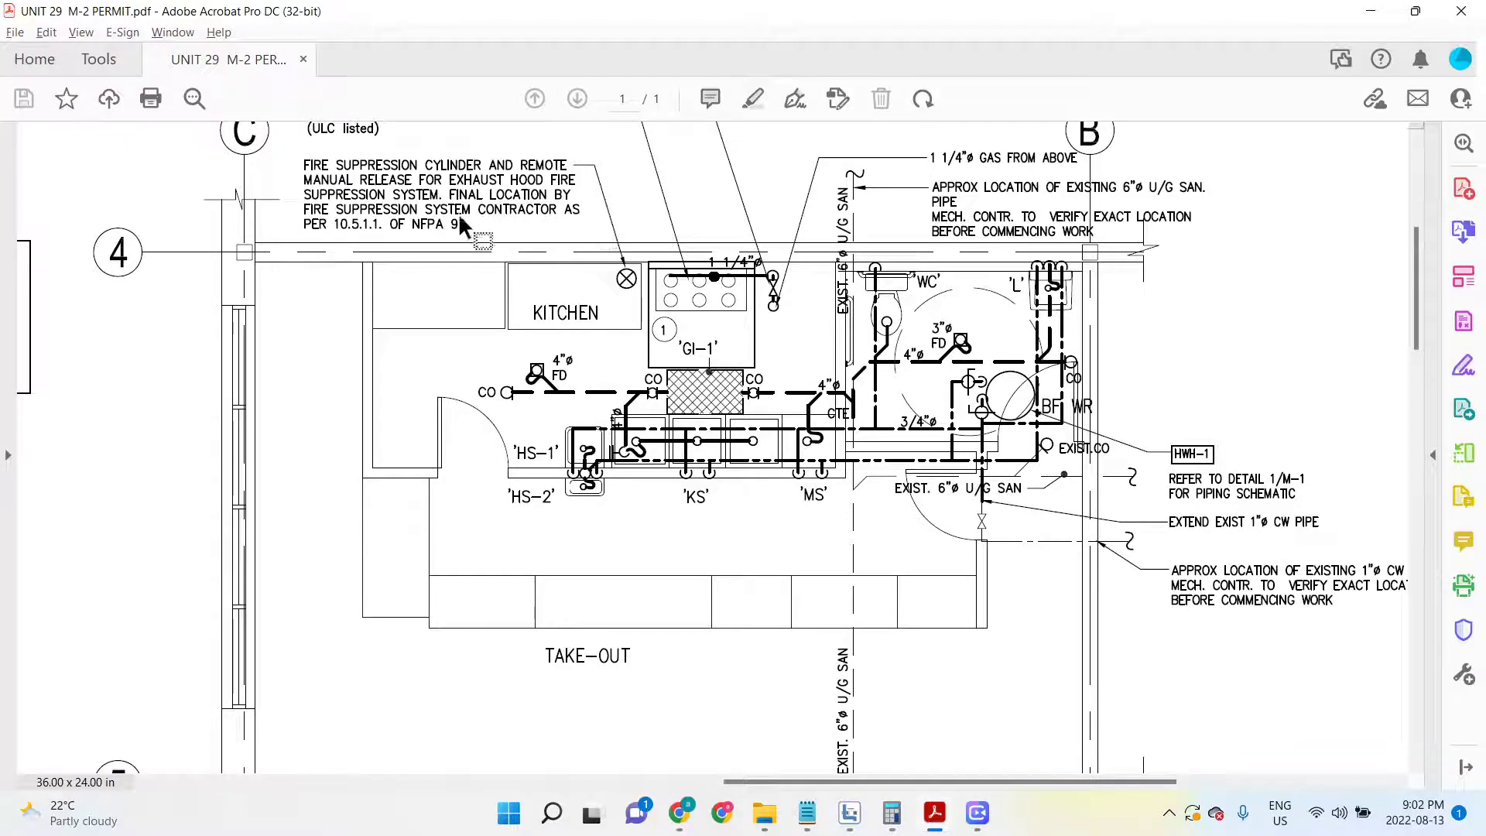
drag(460, 217, 1177, 533)
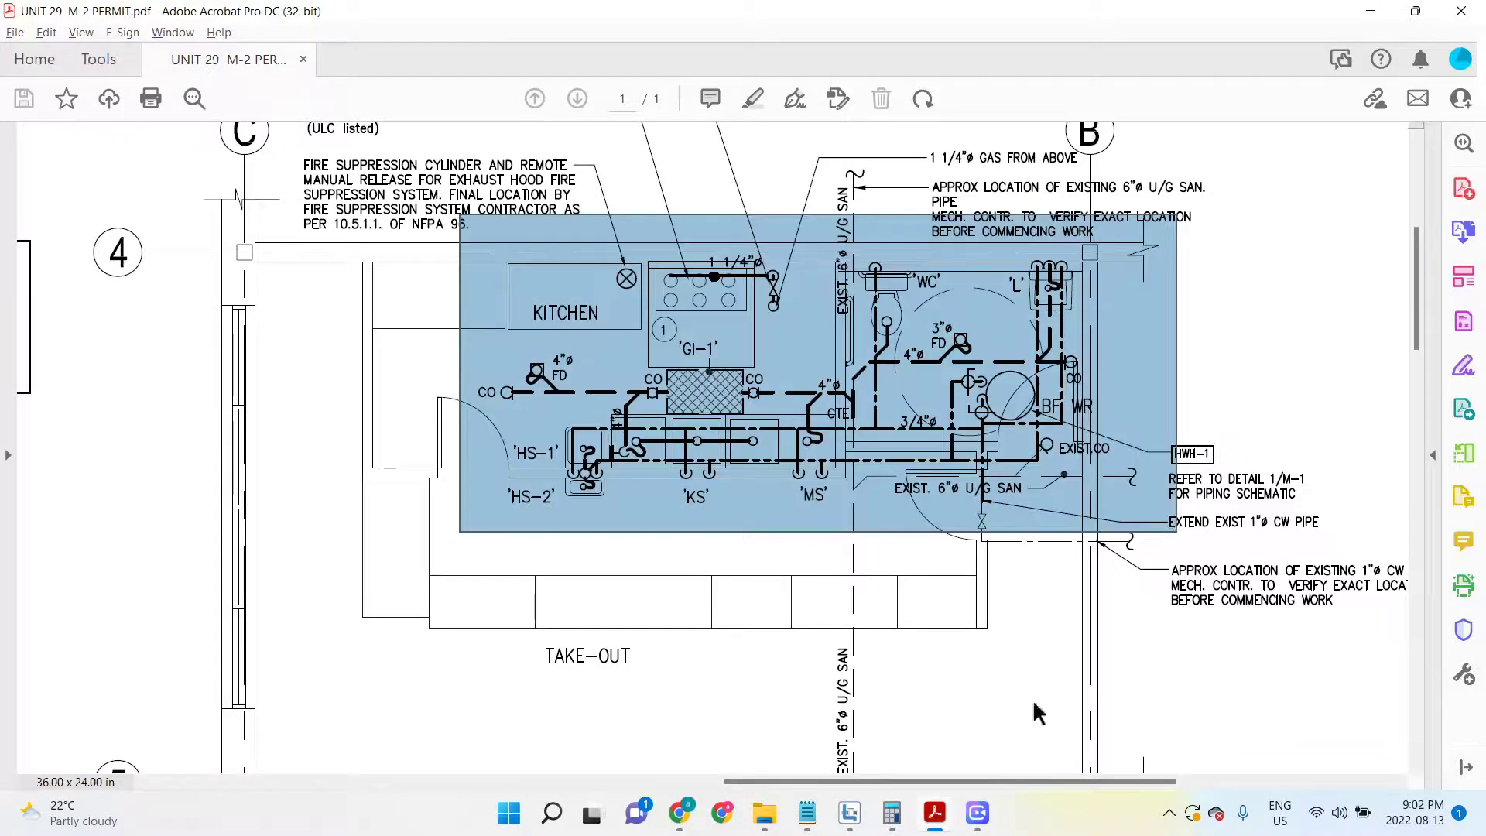
click(852, 811)
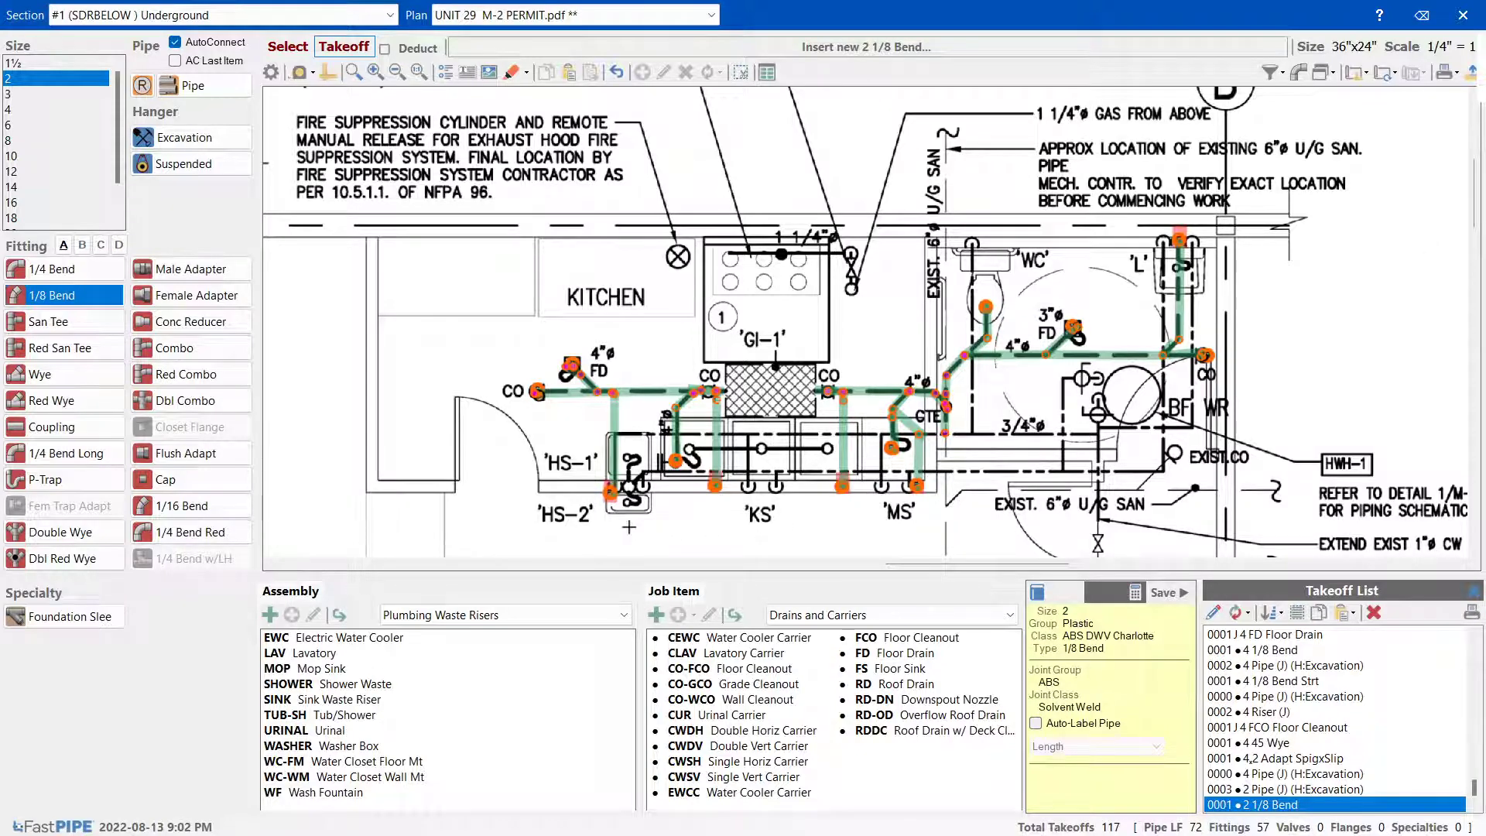
Hide the takeoff items to view the bare kitchen and washroom plan, and show them again
scroll(628, 526, up, 1)
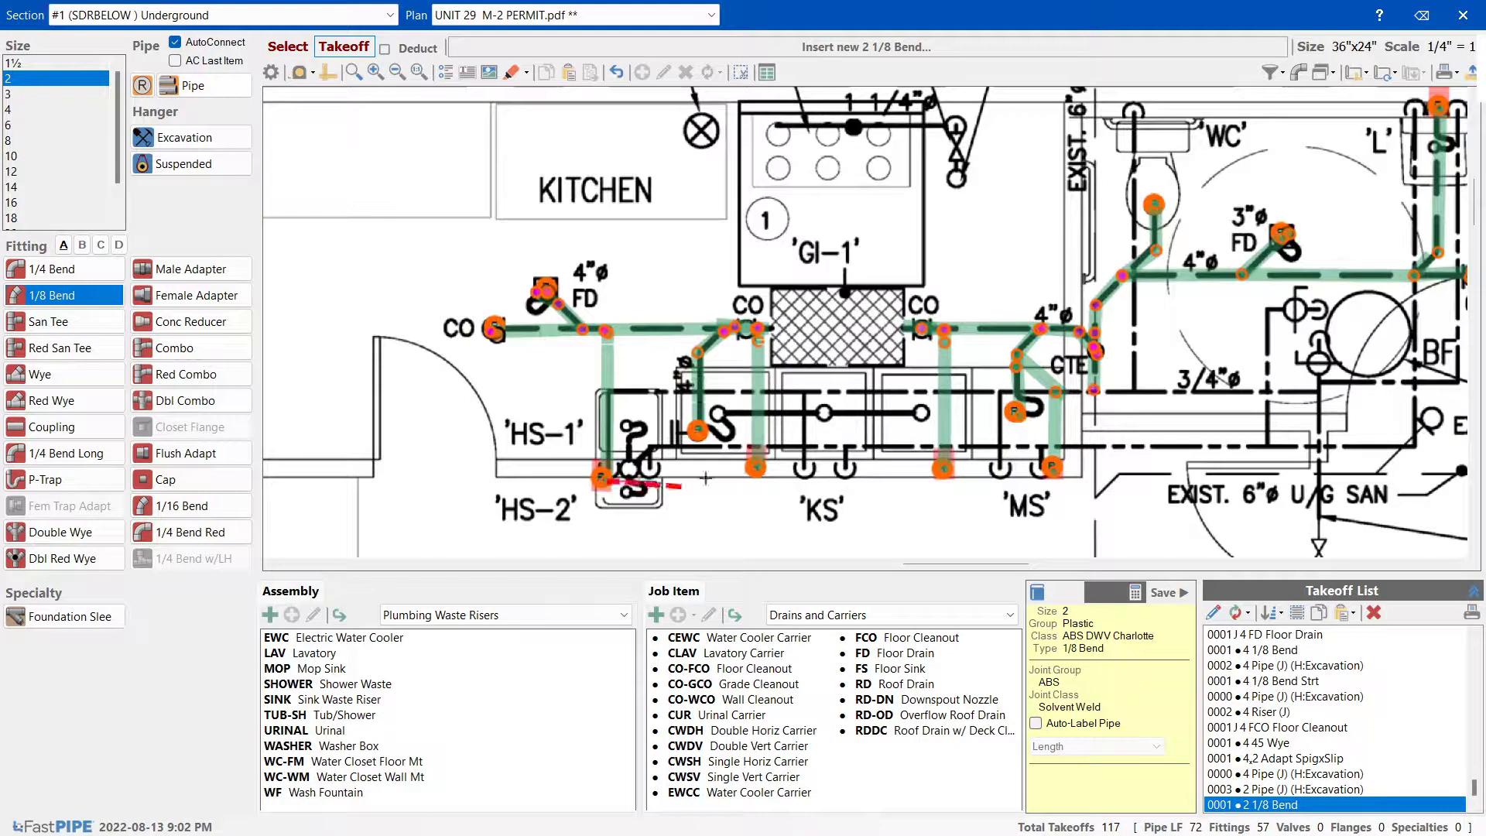
click(1272, 80)
click(1294, 93)
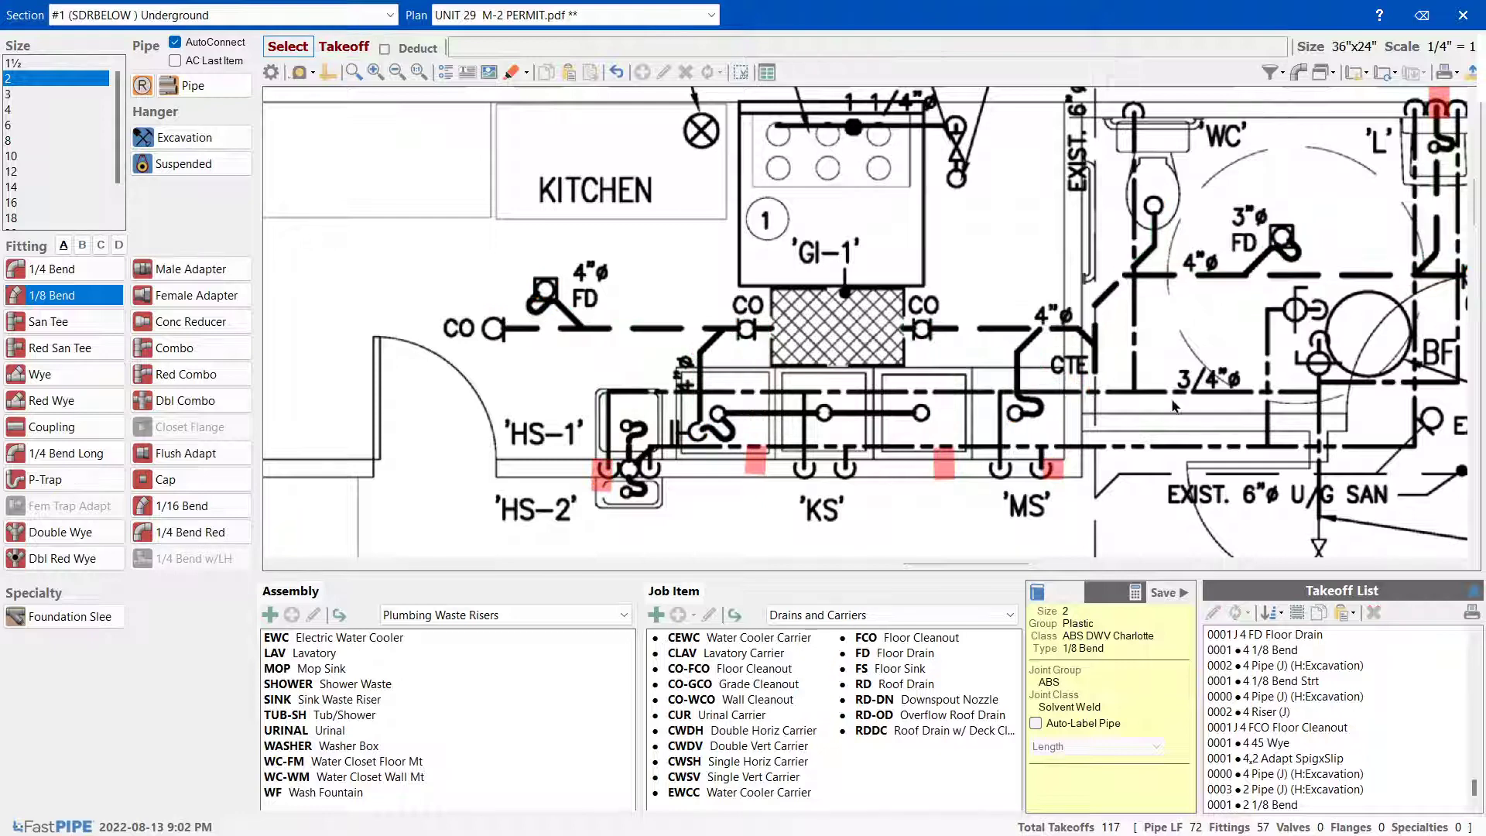
mouse_move(1460, 60)
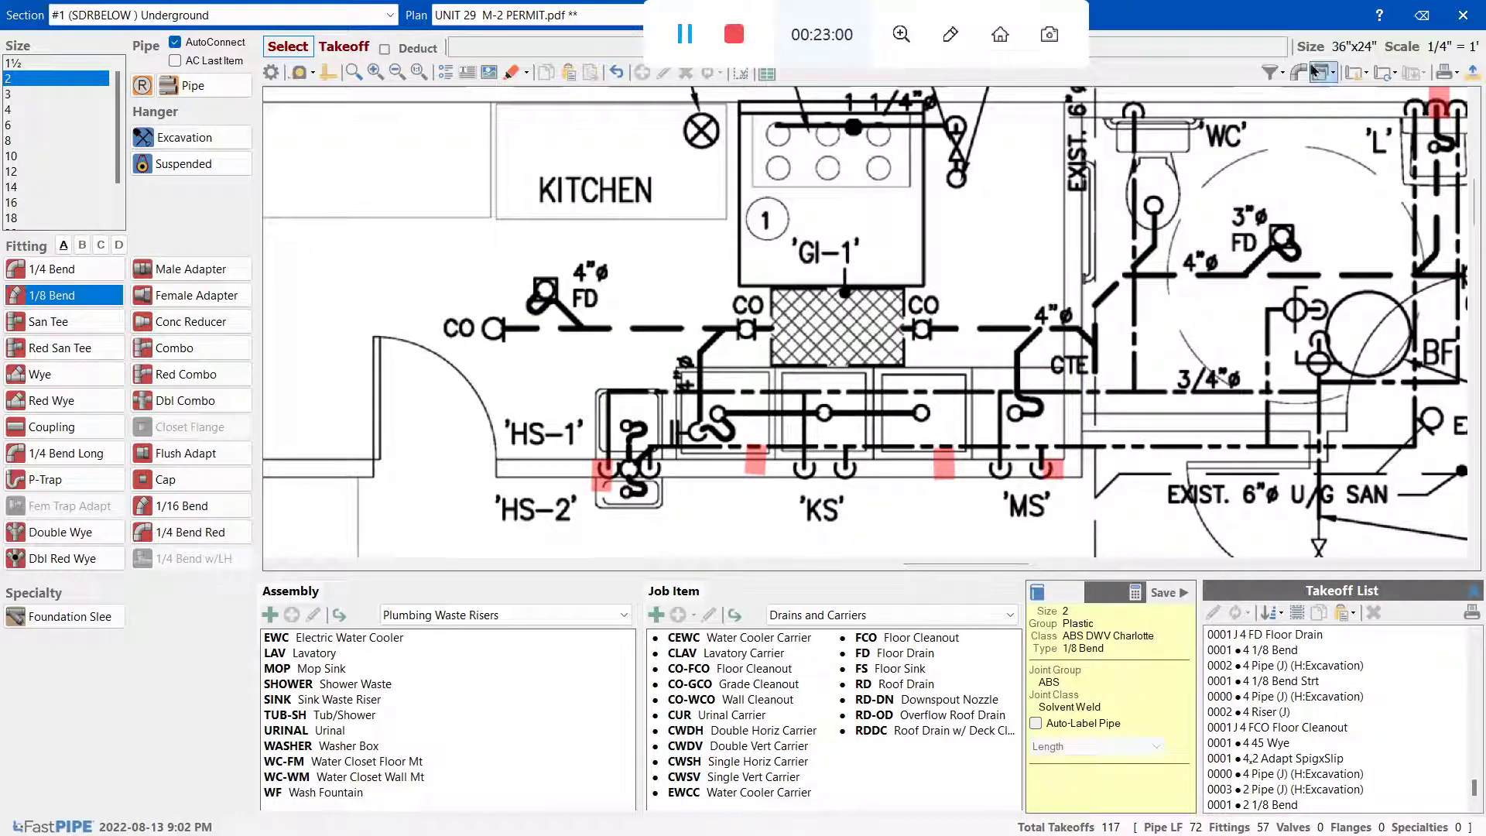
click(1271, 75)
click(1300, 113)
scroll(1184, 387, down, 2)
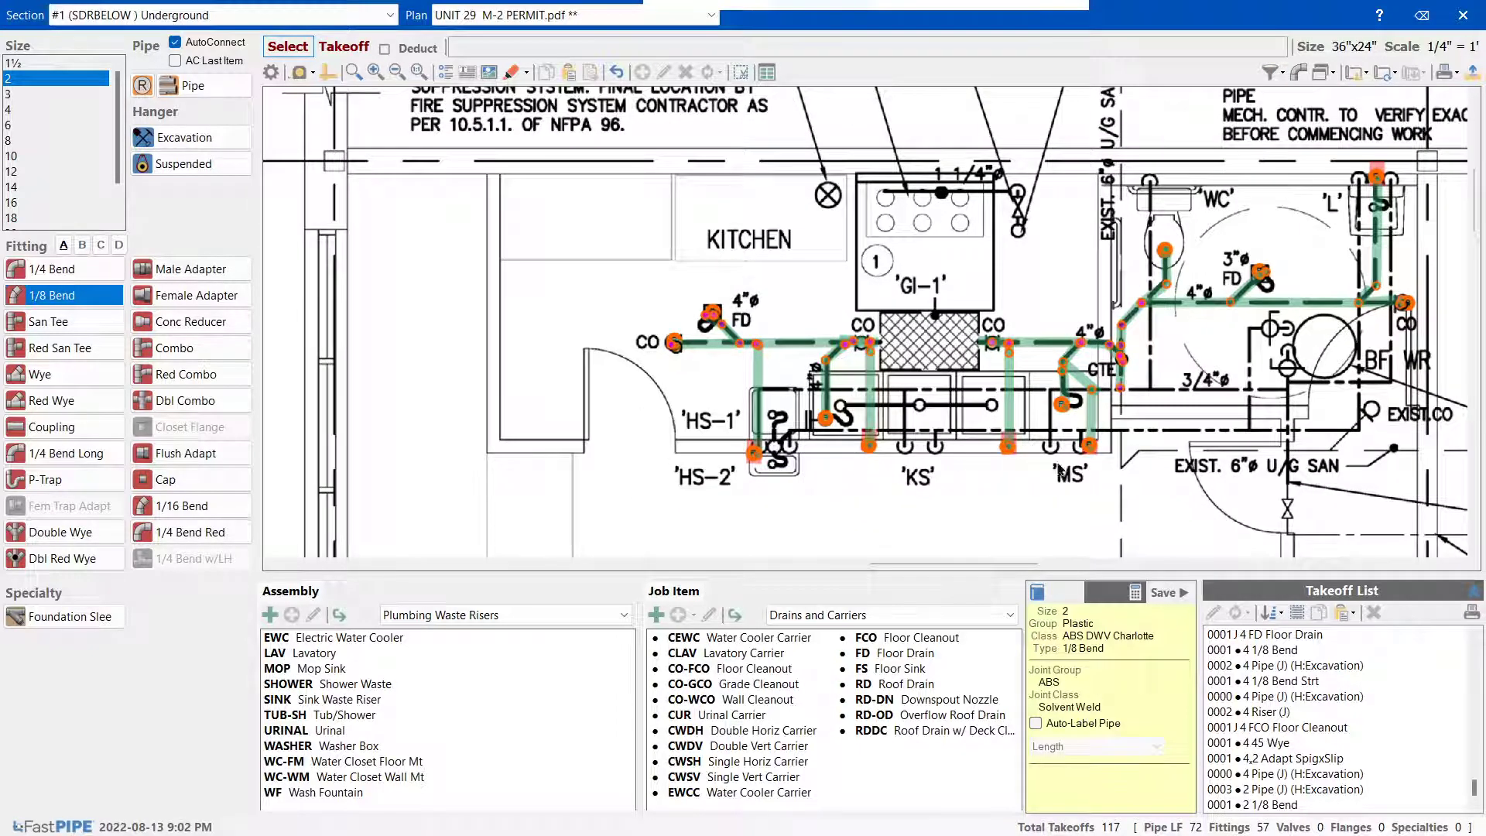
scroll(1370, 325, down, 1)
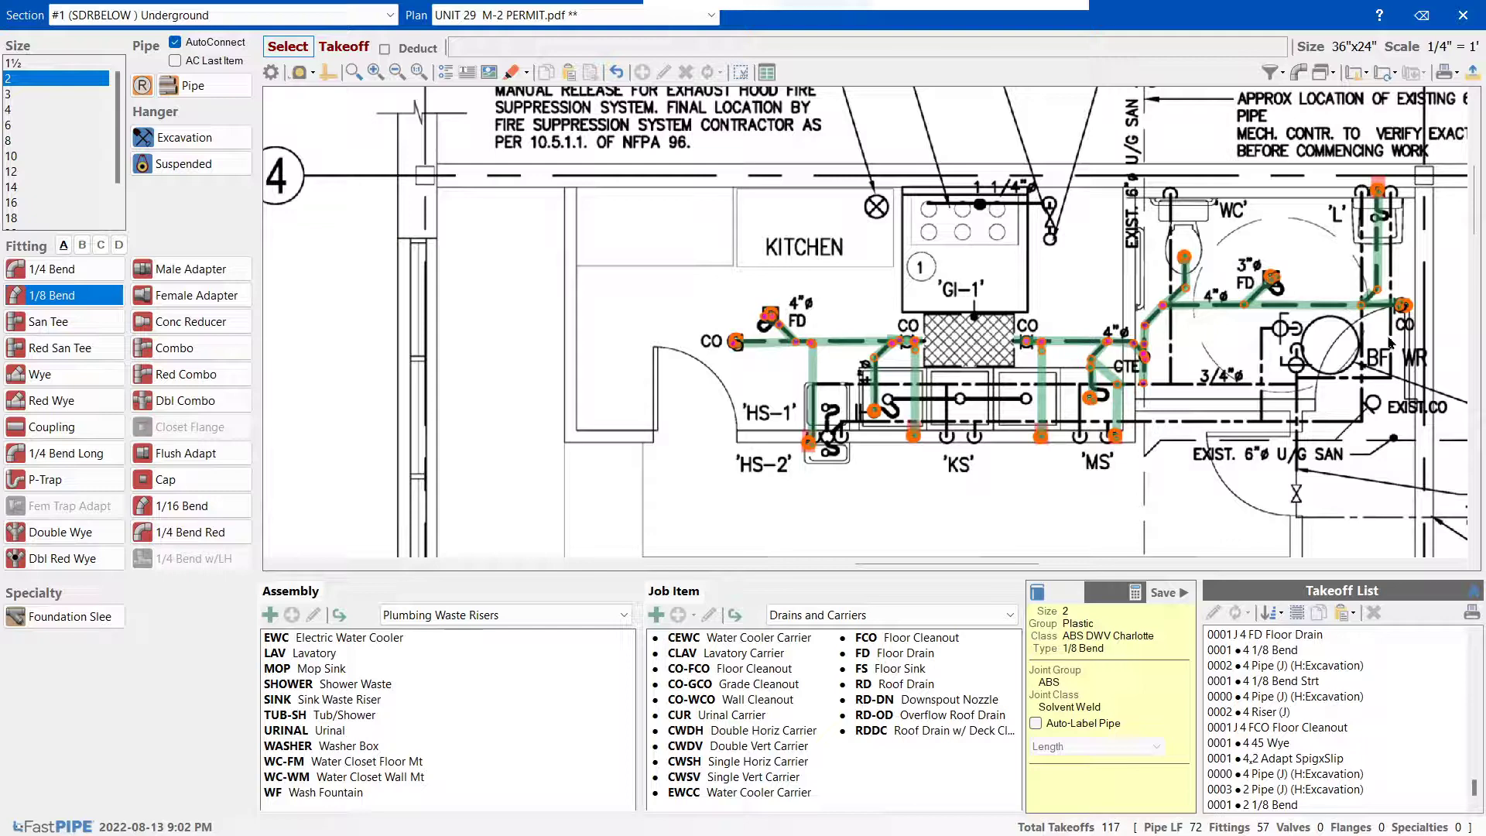
Add a takeoff section with spec SYSTEM15 - System 15, area Wall plumbing and plan UNIT 29 M-2 PERMIT.pdf, and open its takeoff
click(1478, 18)
click(21, 77)
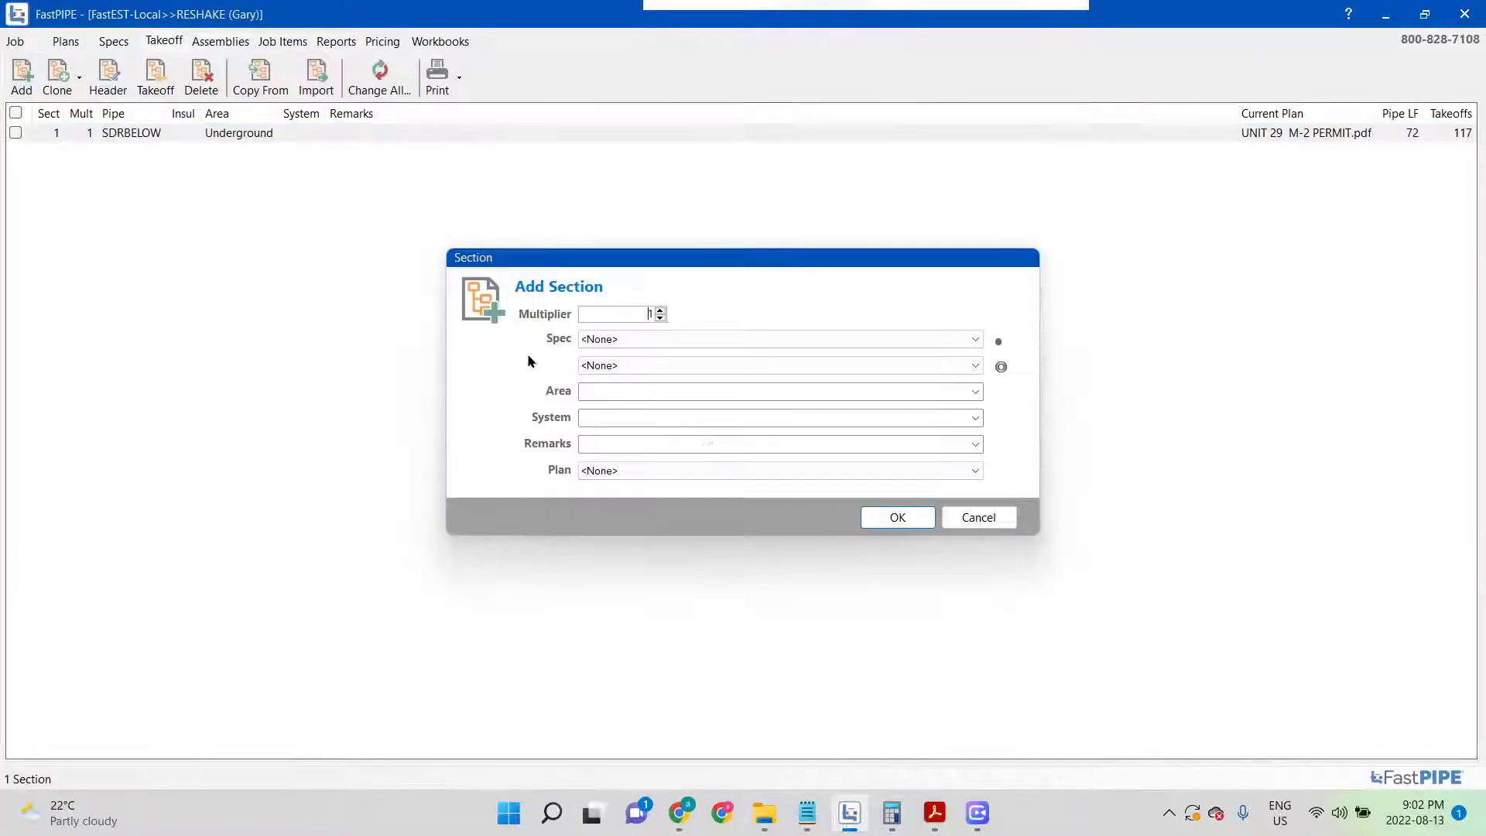
click(716, 477)
click(723, 498)
click(627, 338)
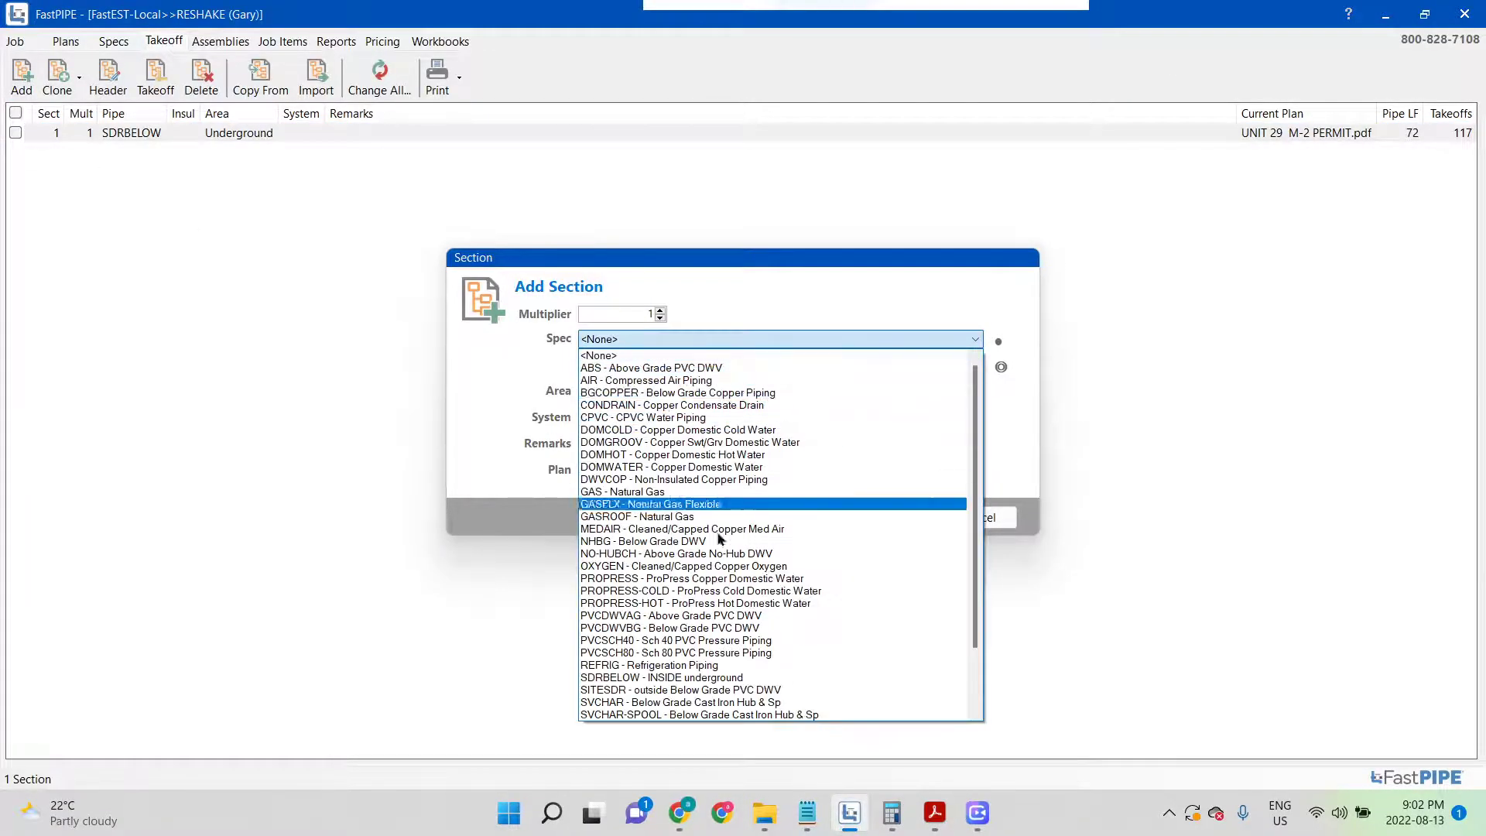
scroll(748, 631, down, 2)
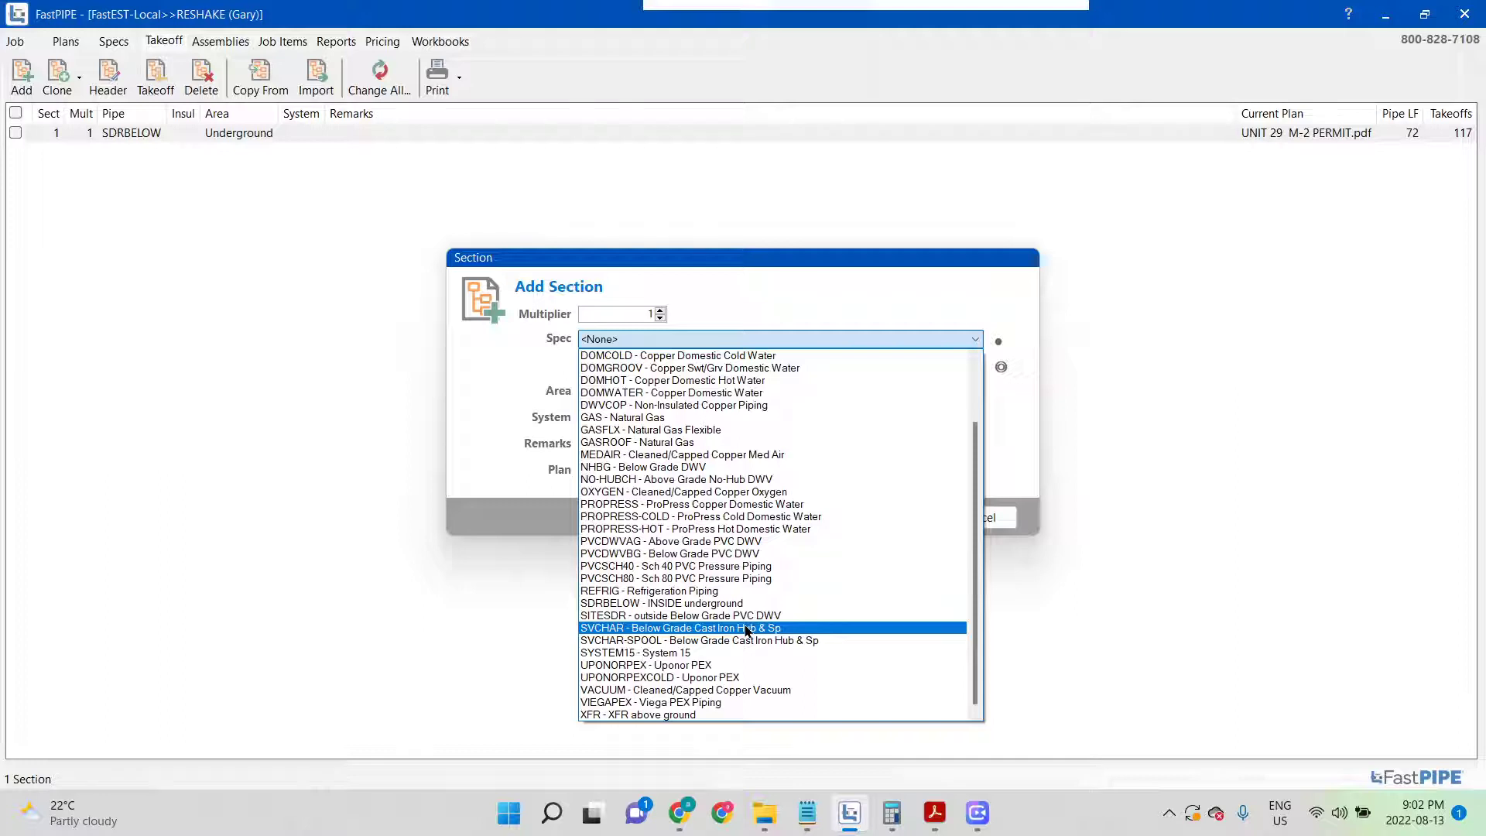
click(716, 657)
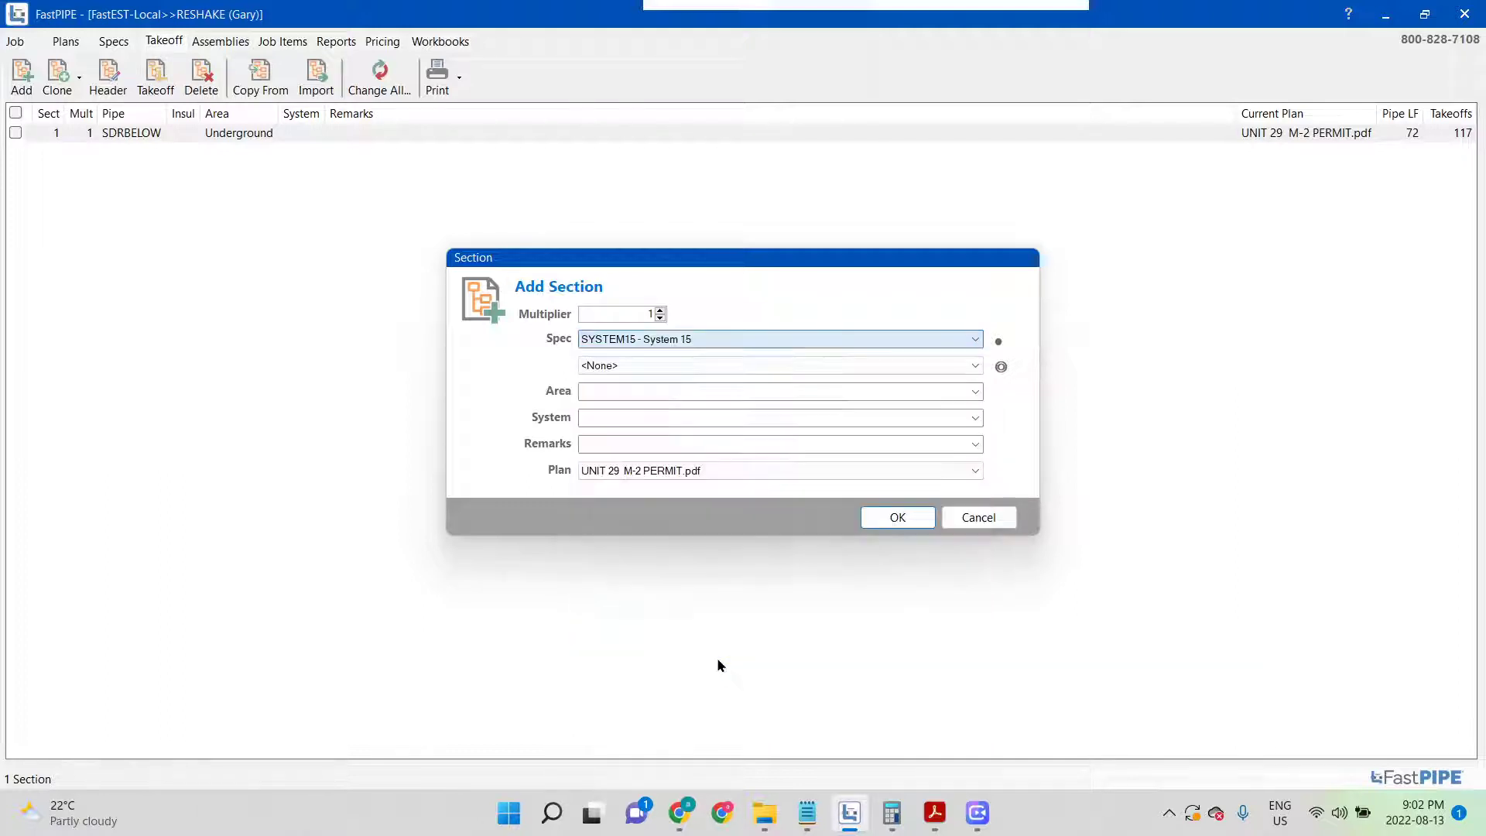
click(633, 395)
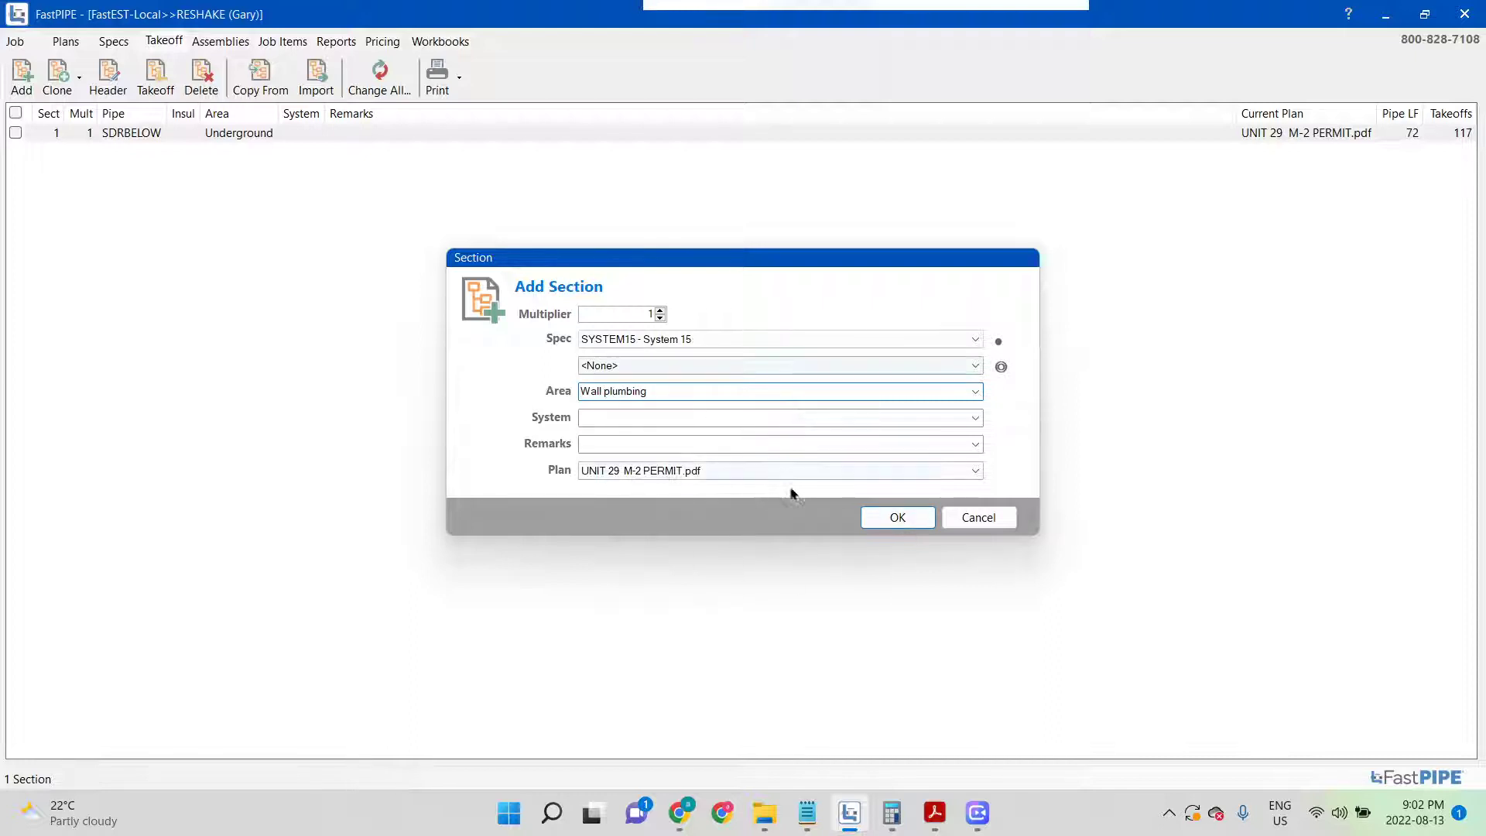
click(892, 518)
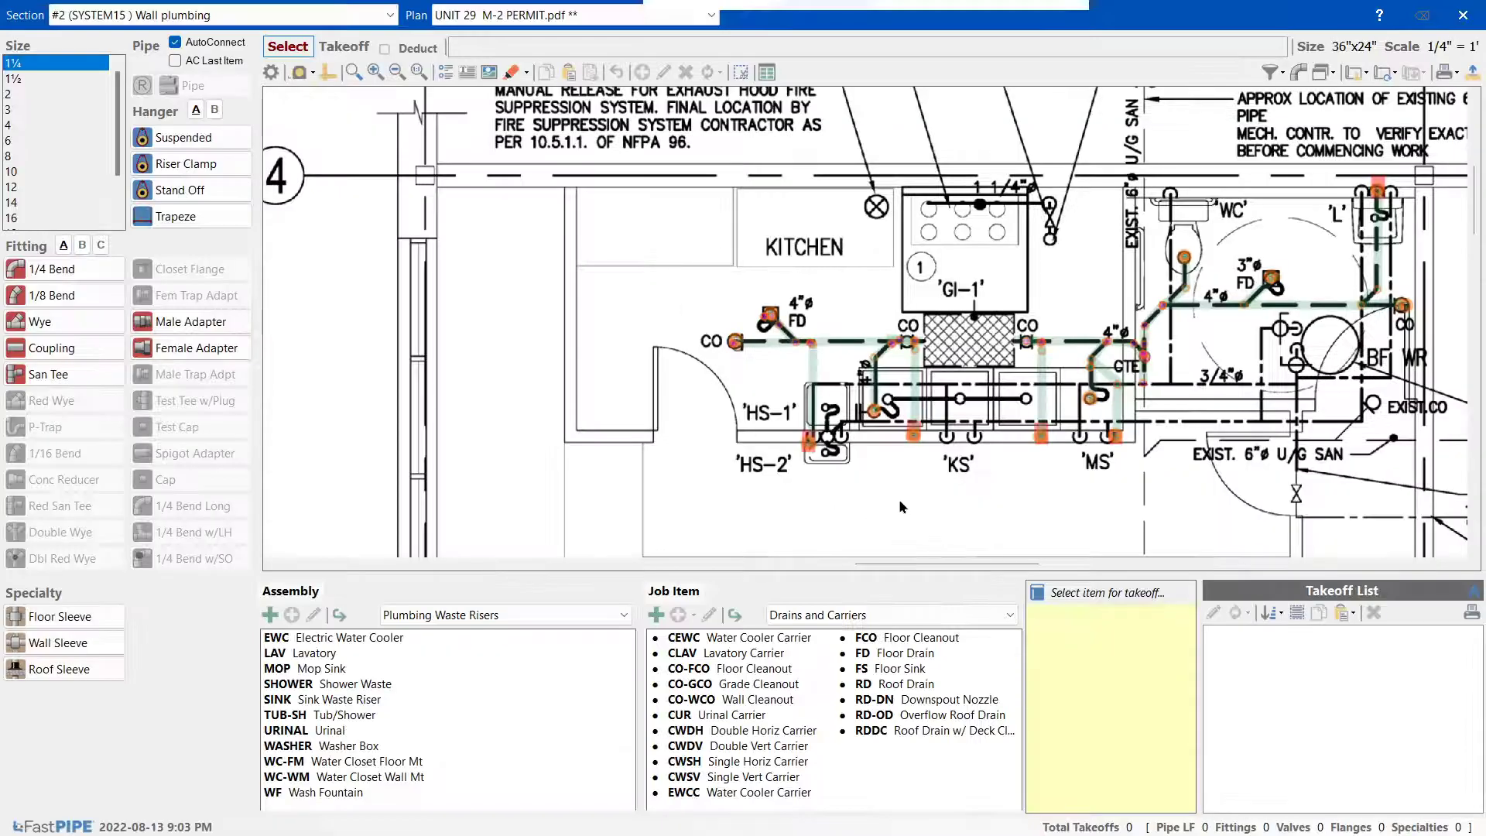
Hide the underground takeoff items on the plan, leaving the red riser highlights visible
mouse_move(914, 565)
mouse_down()
mouse_move(992, 573)
mouse_move(942, 558)
mouse_up()
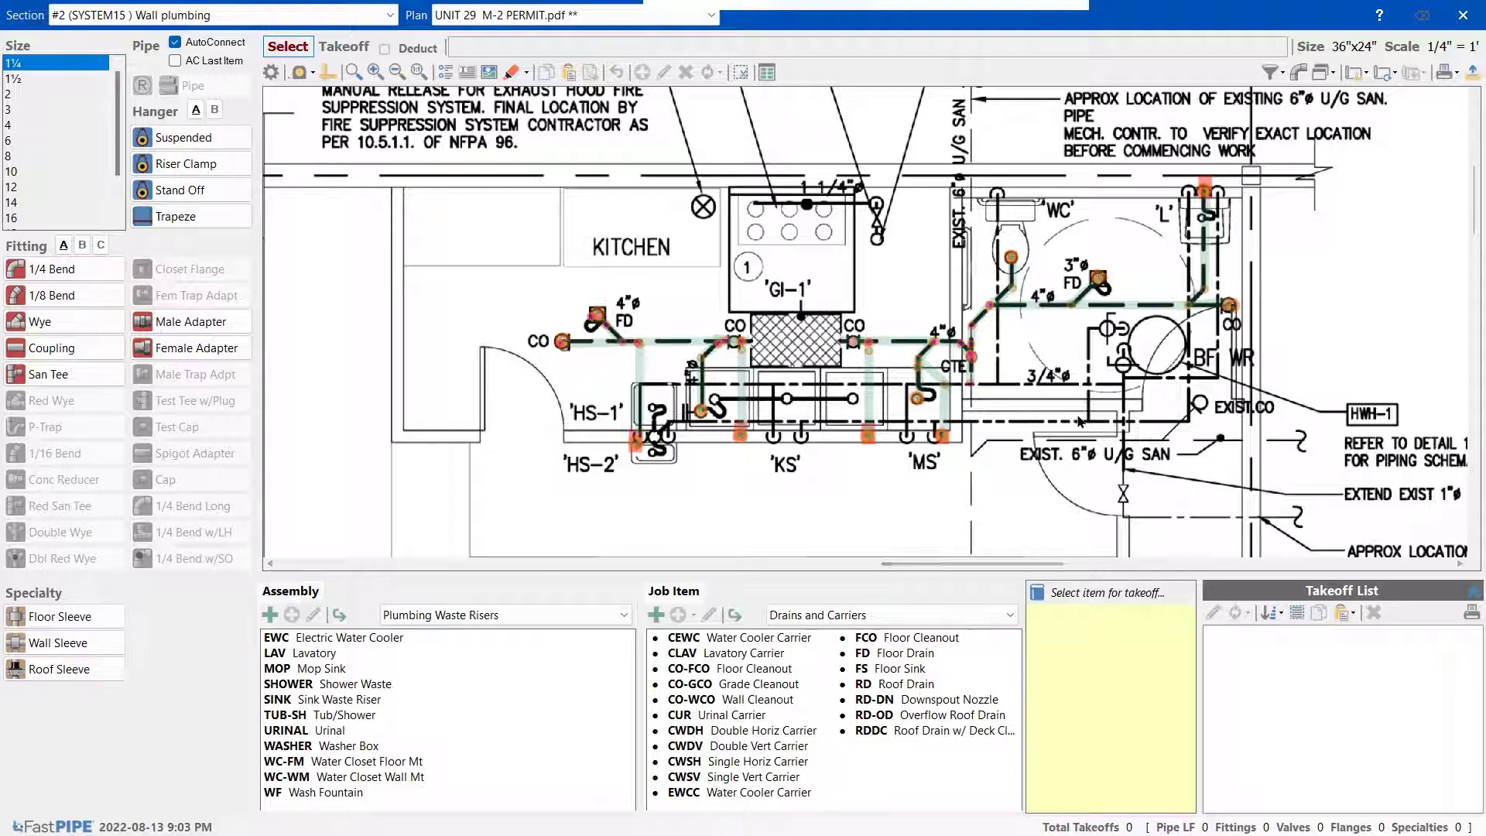
scroll(1080, 421, up, 1)
click(1276, 72)
click(1308, 110)
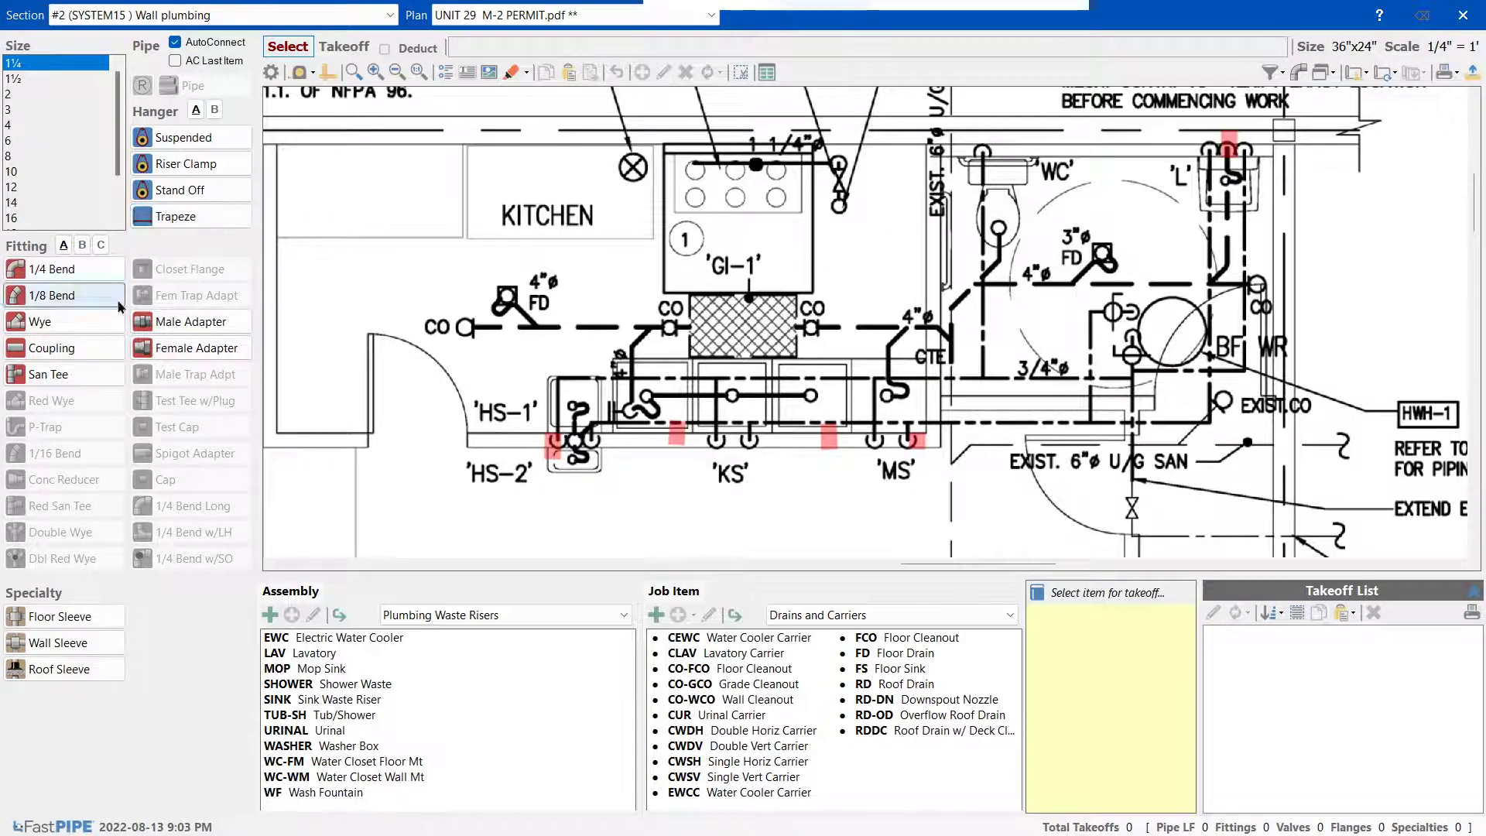
Place a size 2 Coupling on the highlighted riser location at the lavatory
click(11, 94)
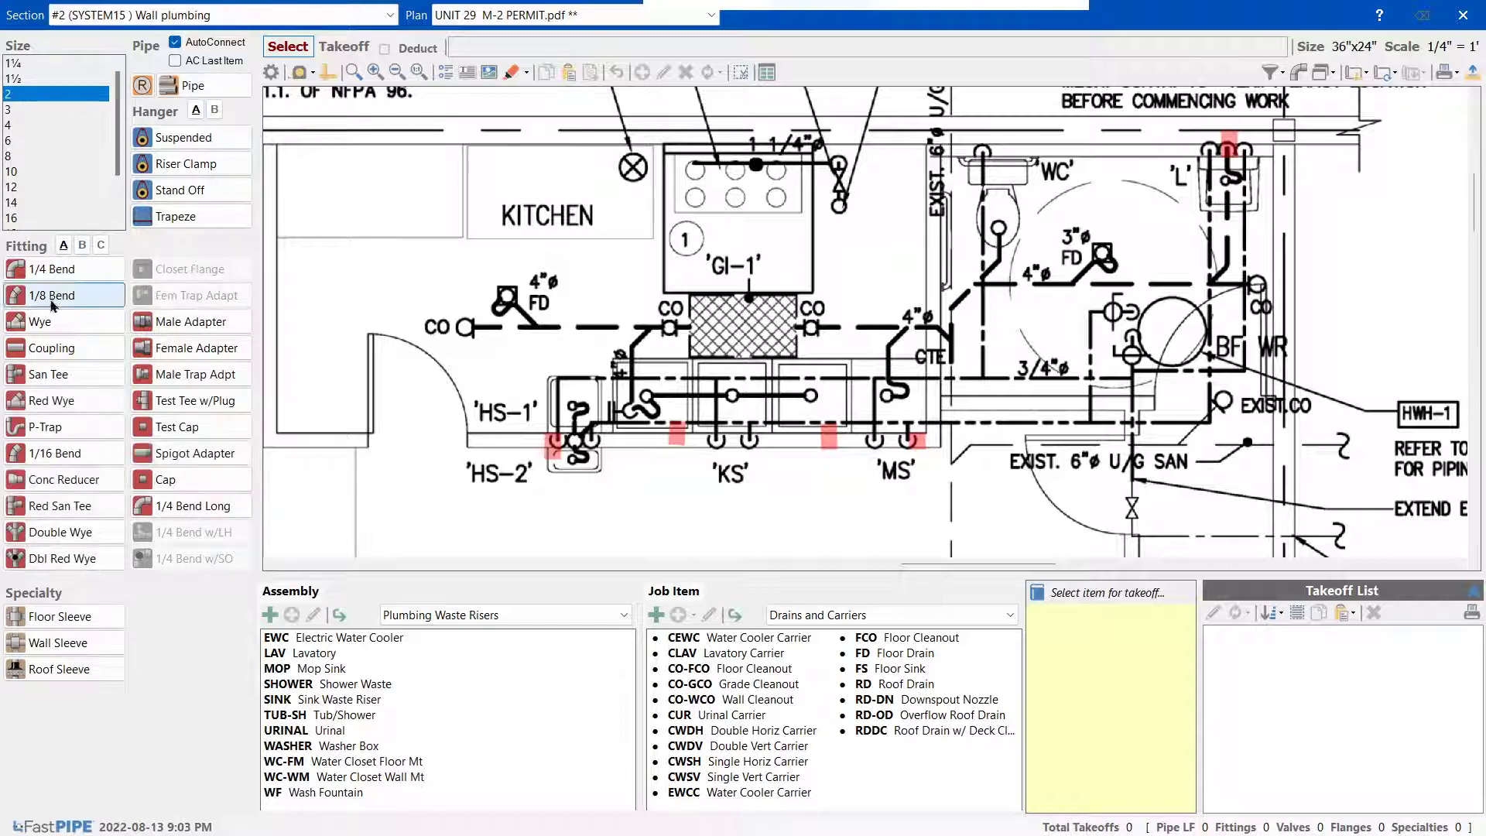
click(52, 348)
click(1231, 149)
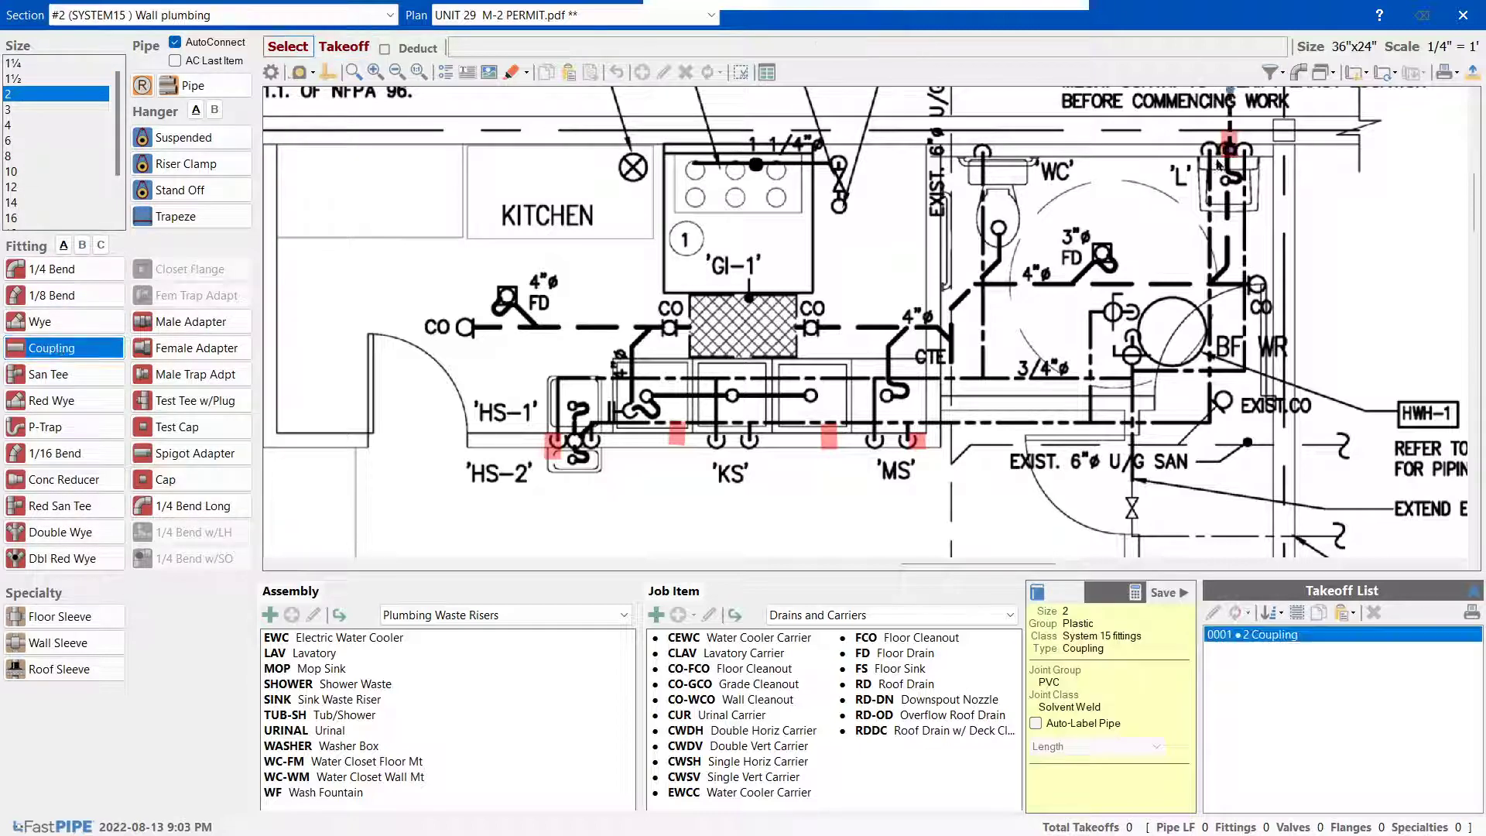
Insert a size 2 riser 2 ft long on the coupling at the lavatory
click(145, 83)
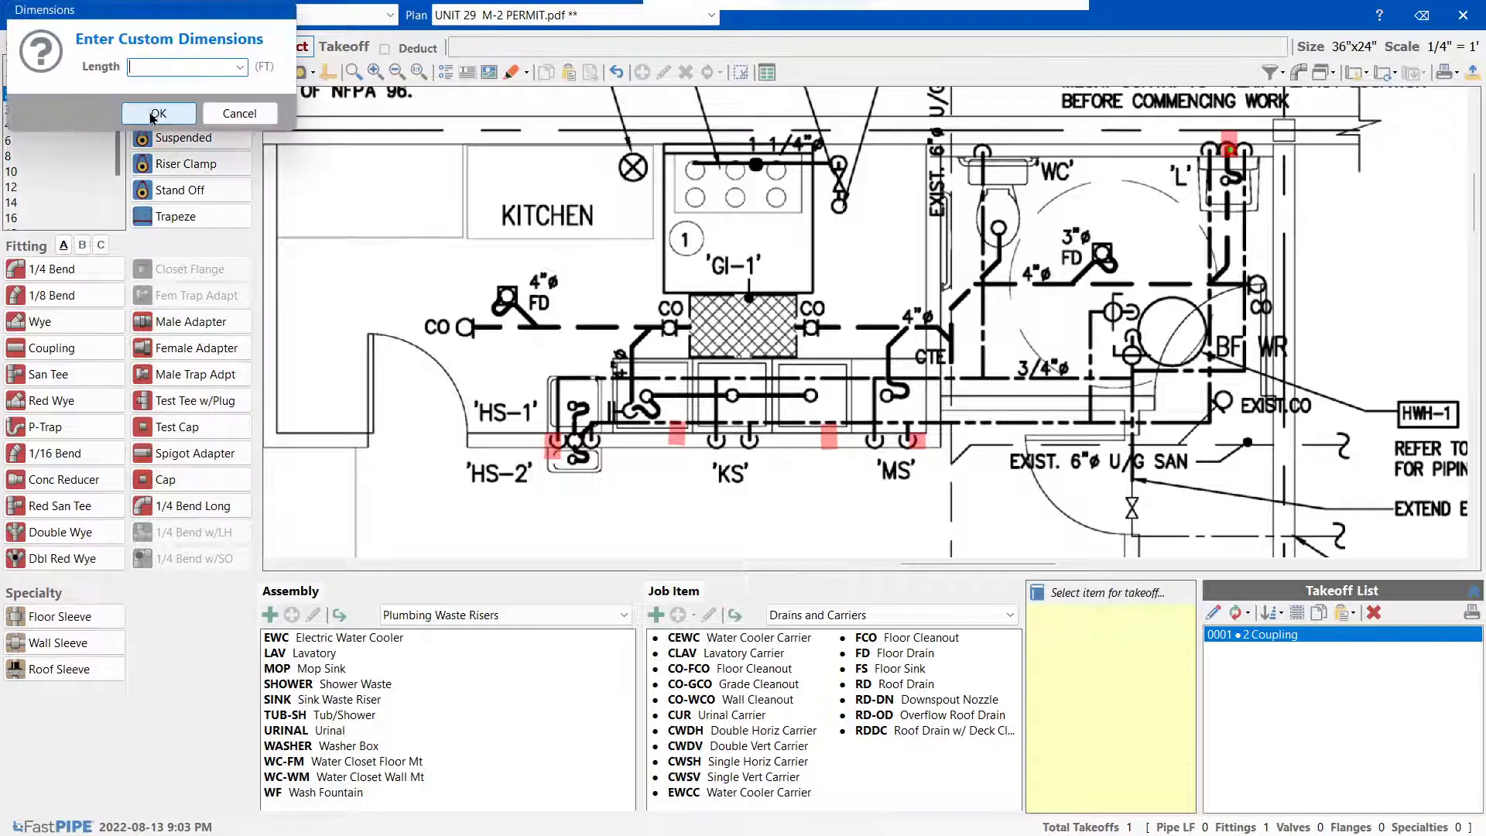
text(2)
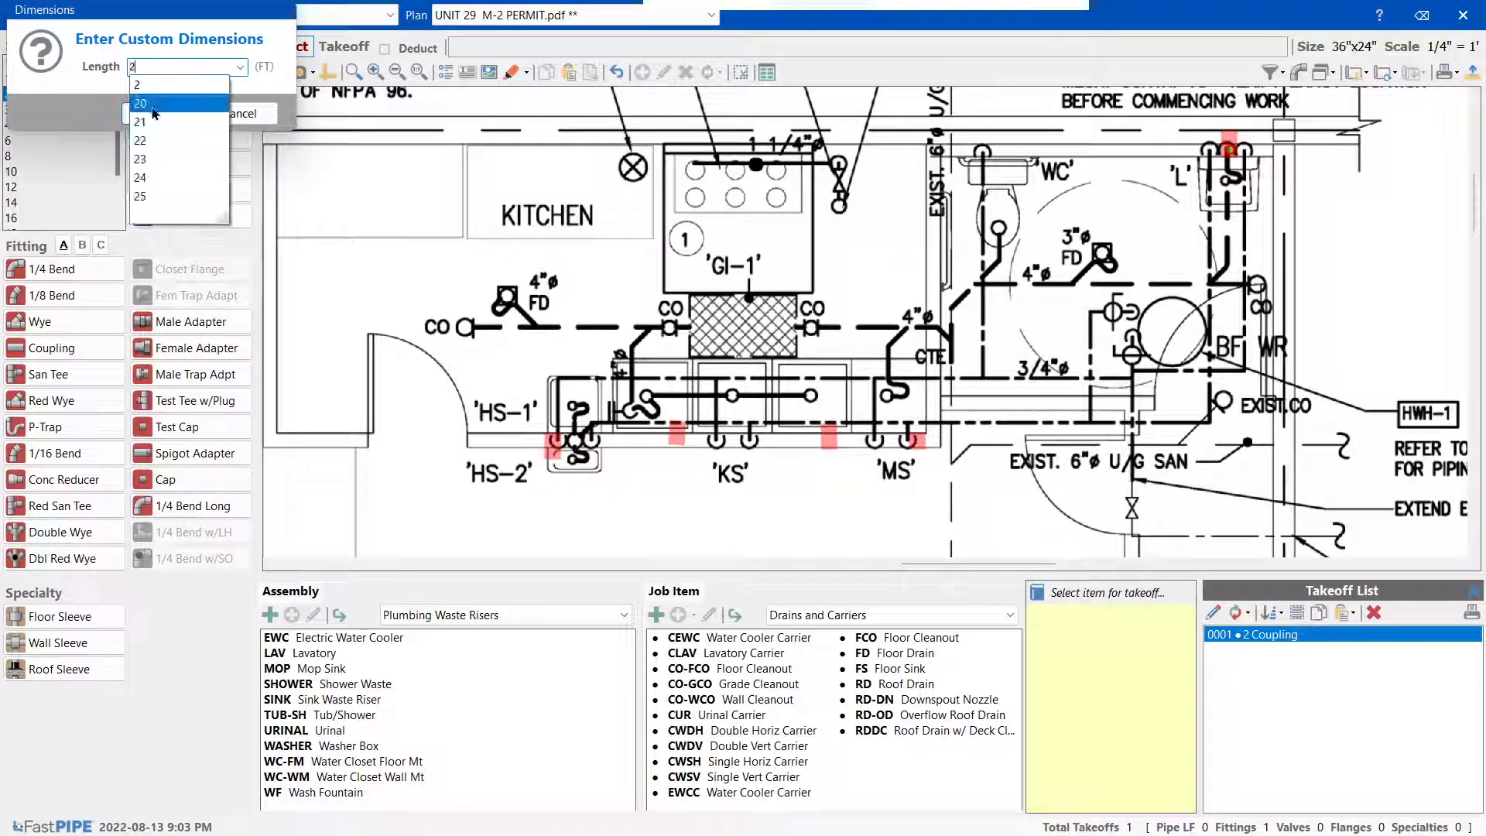
click(130, 112)
click(132, 113)
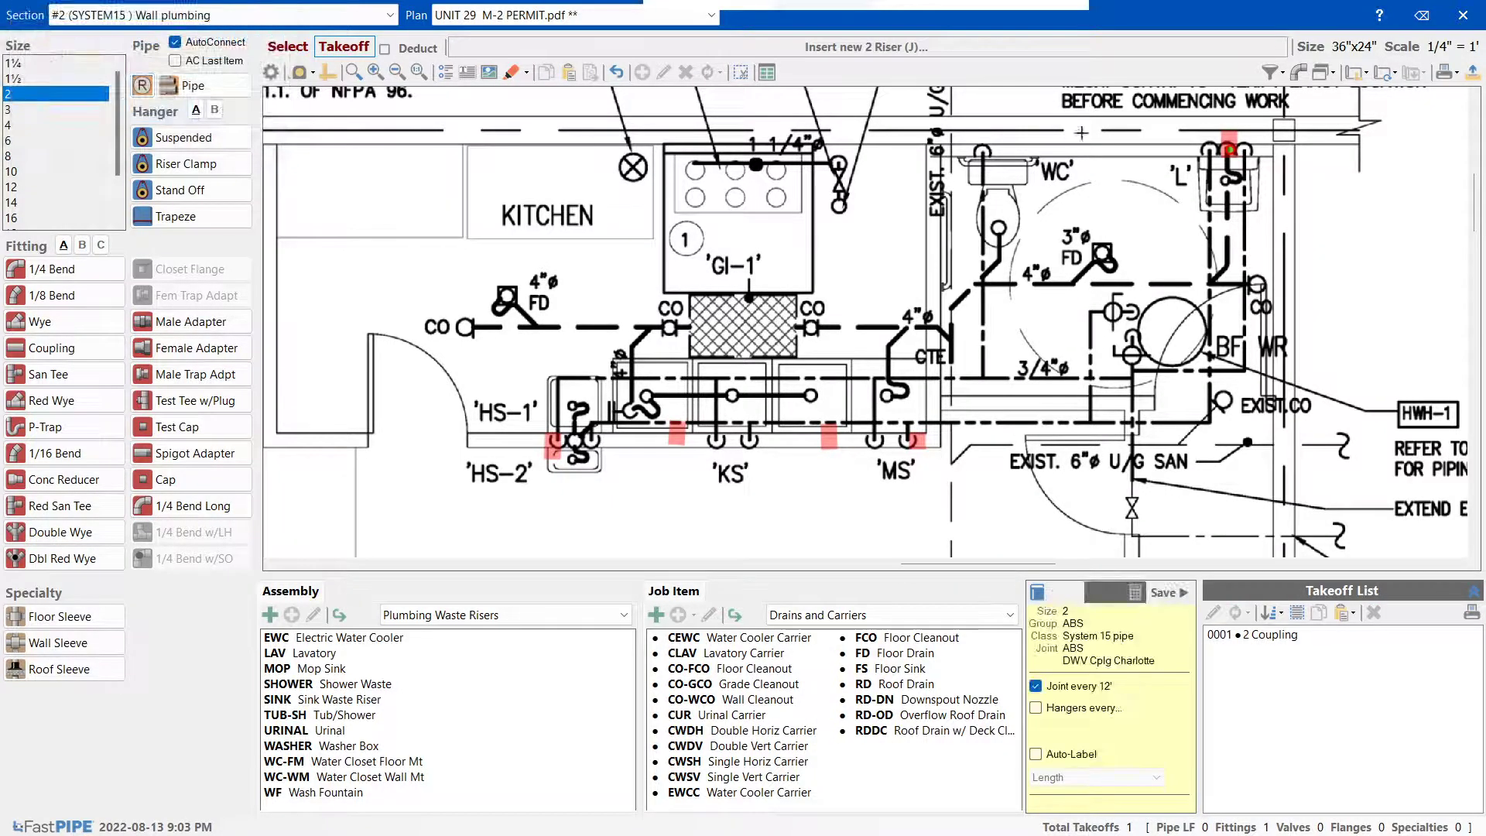
click(1228, 144)
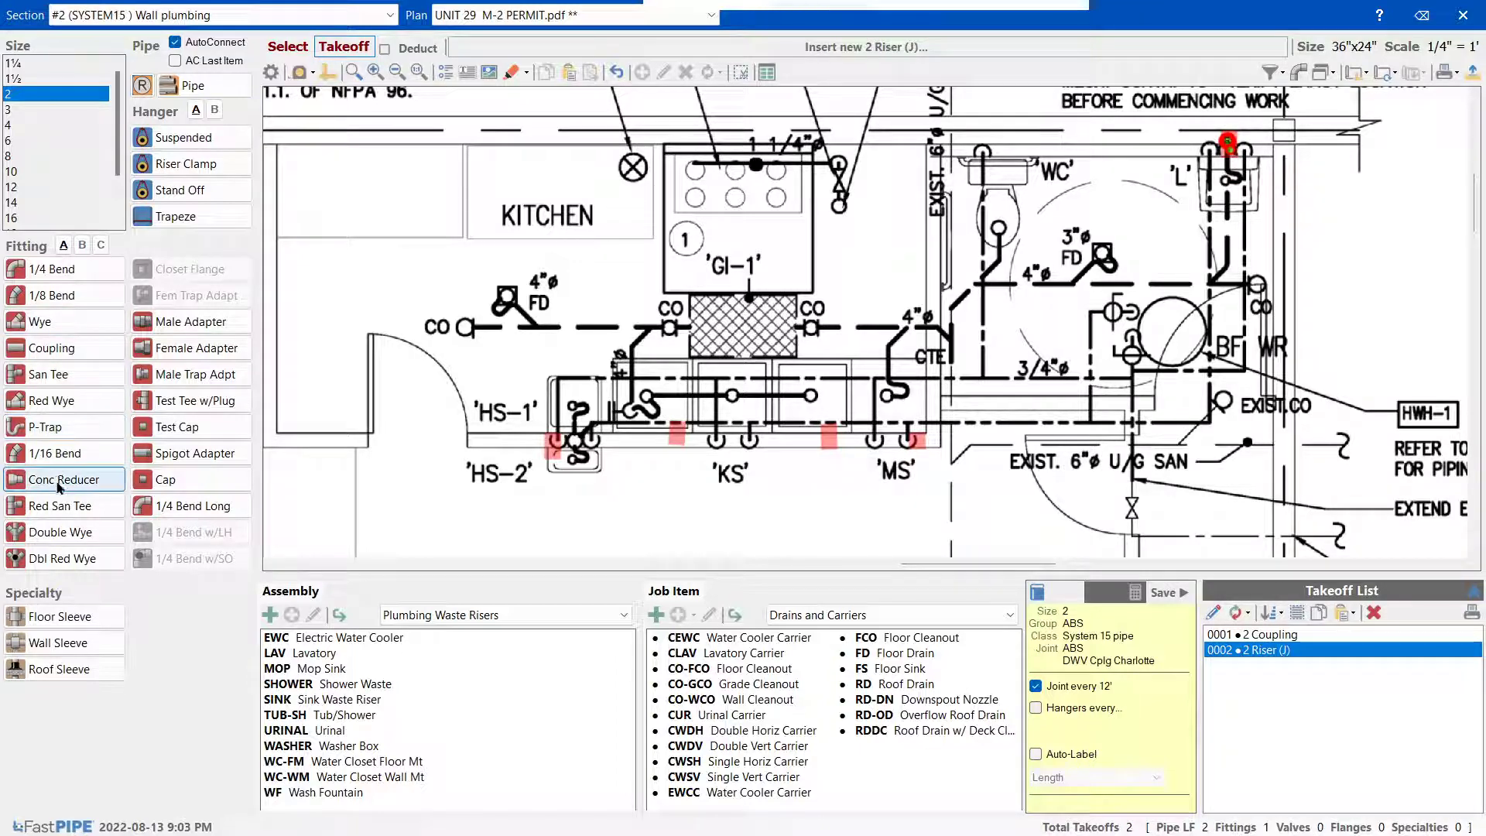
Place a 2 x 1½ x 1½ Red San Tee on the lavatory riser
click(55, 507)
click(29, 454)
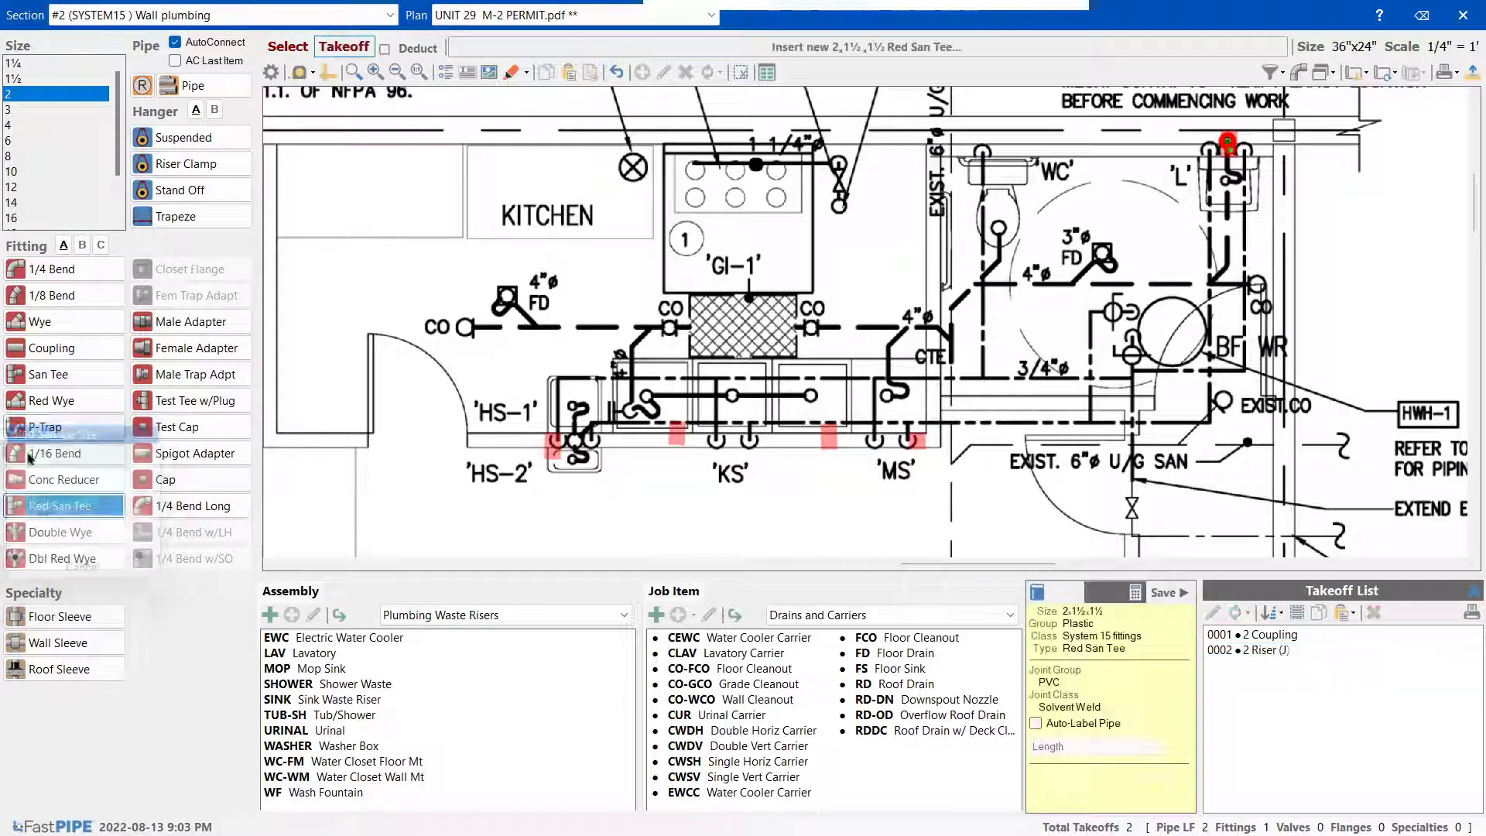
click(1227, 143)
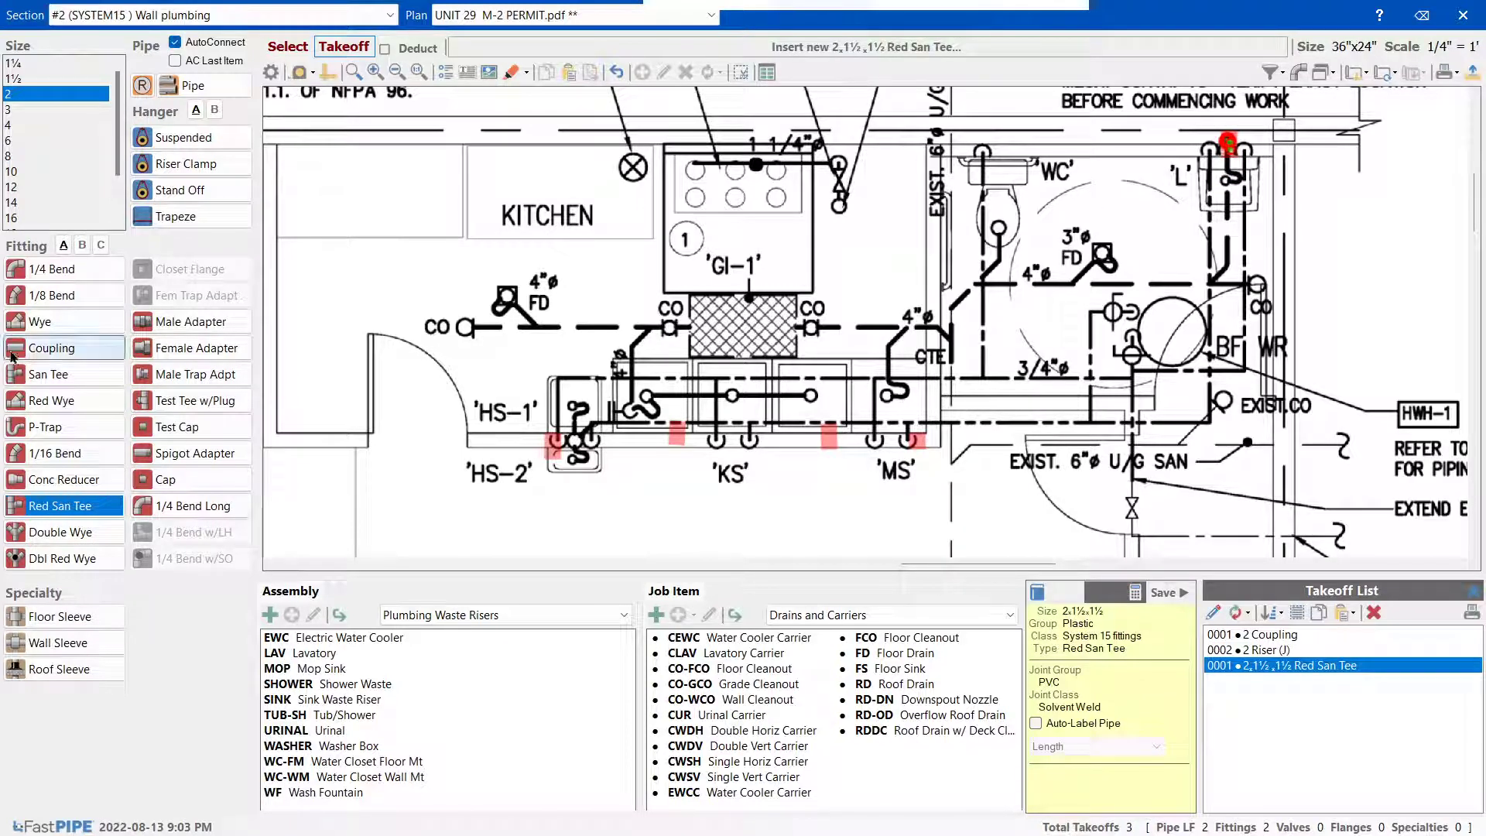
click(46, 268)
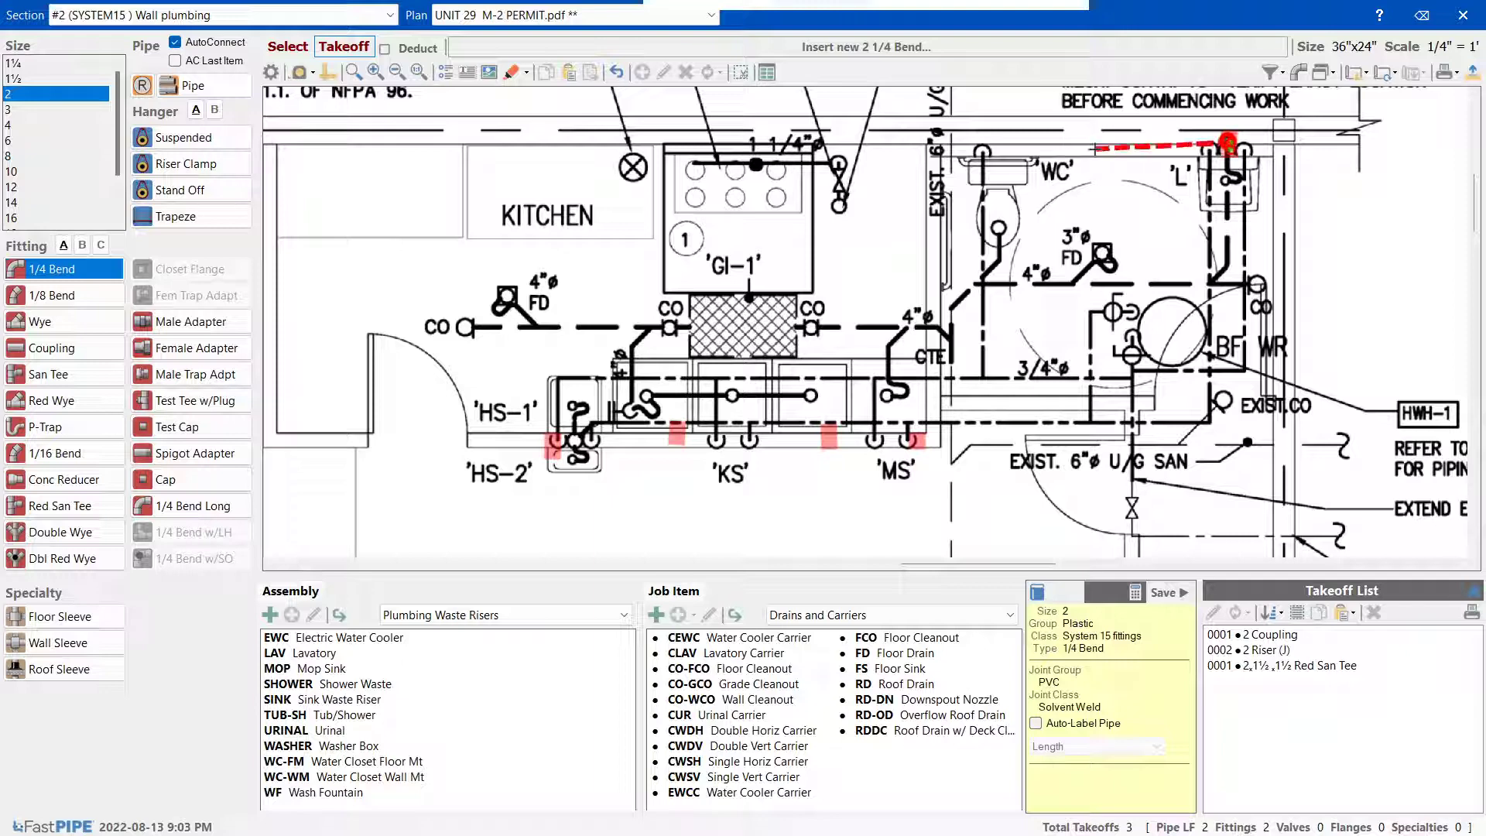
click(1101, 144)
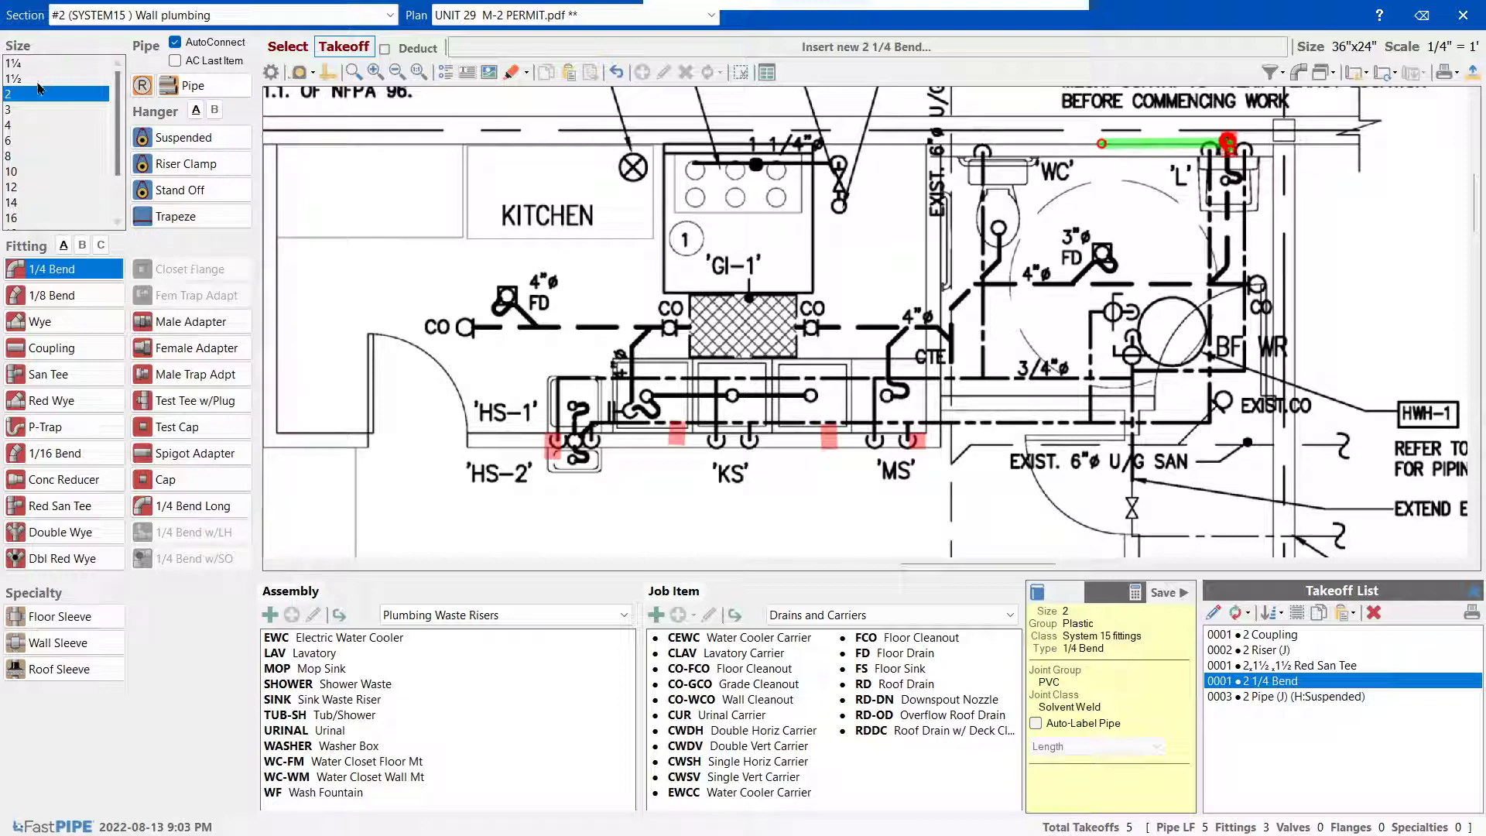
key(ctrl+z)
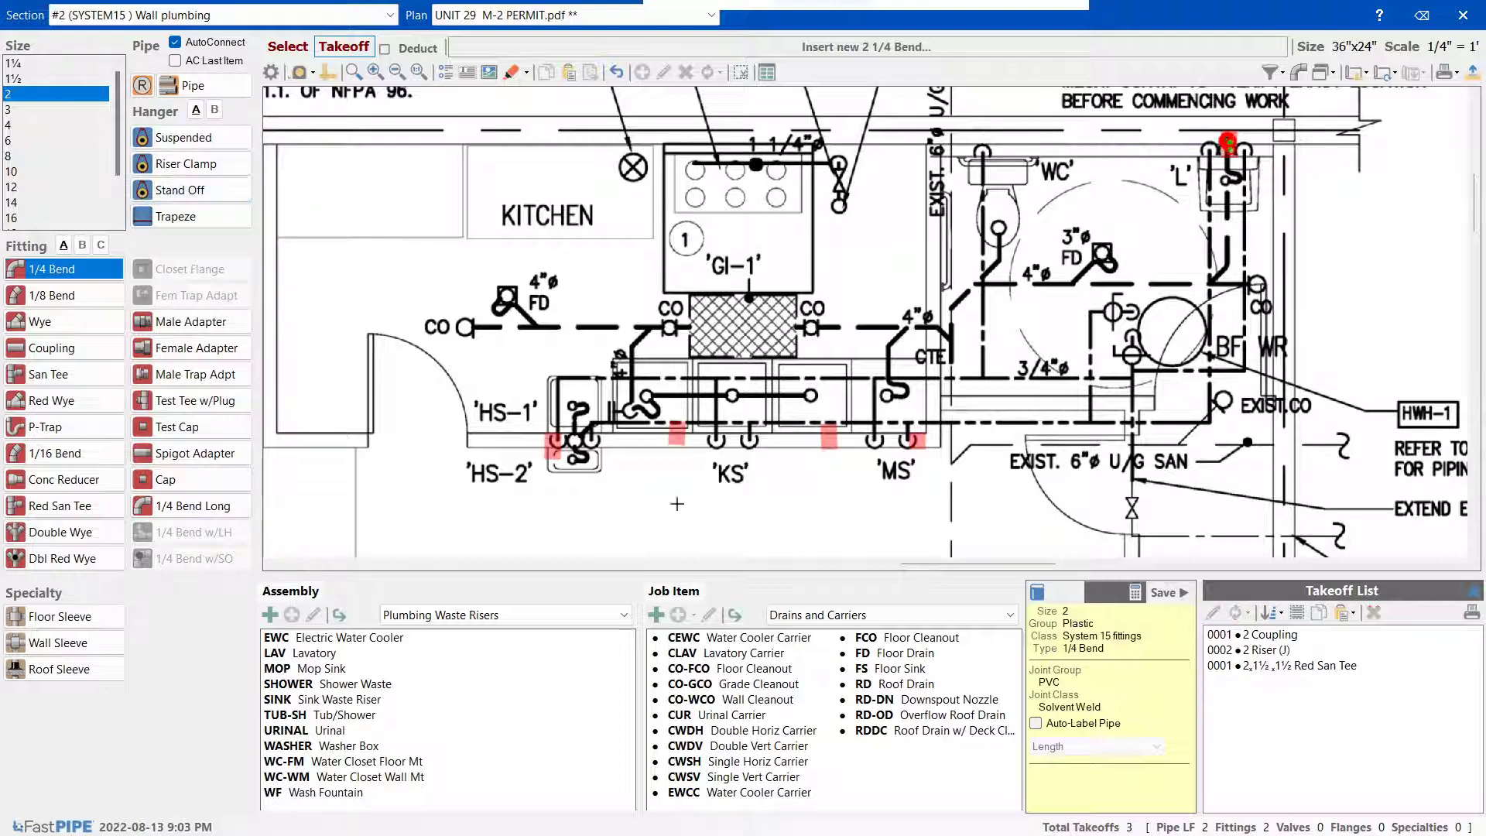
Place a size 1½ 1/4 Bend on the wall between 'WC' and 'L', connected to the lavatory riser by about 4 ft of pipe
click(11, 80)
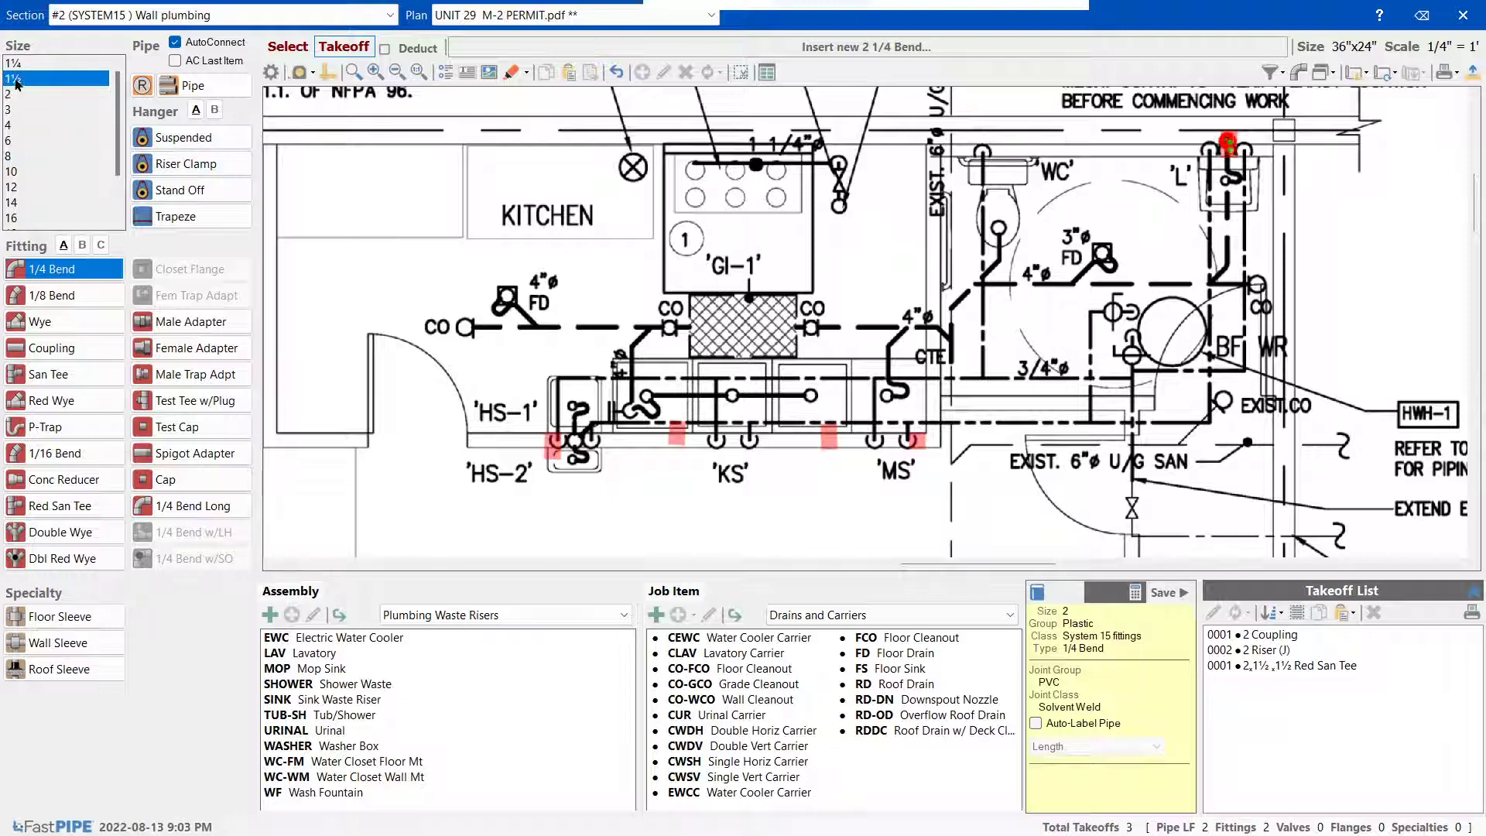
click(15, 268)
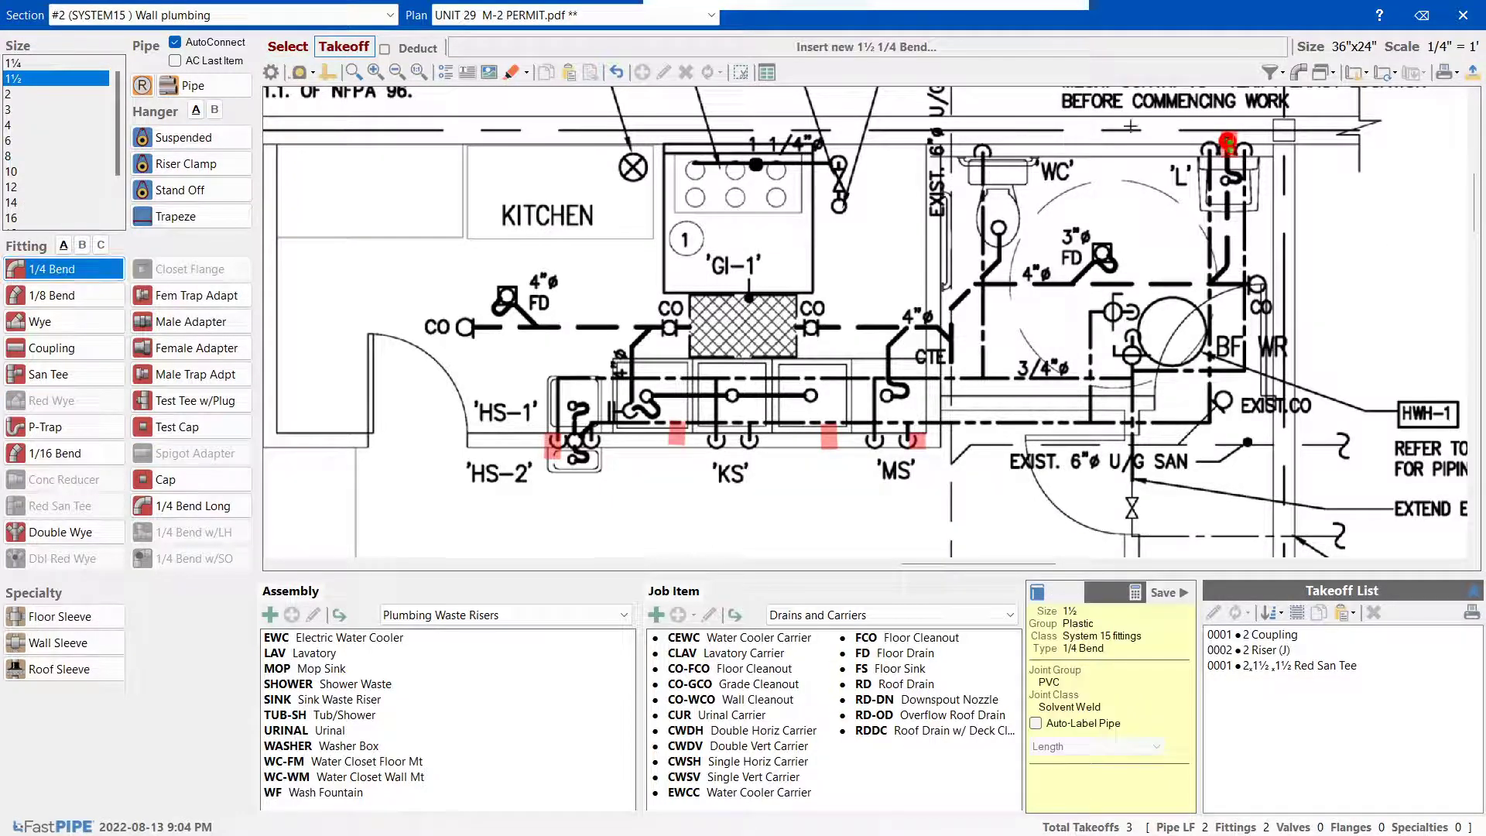
click(1082, 146)
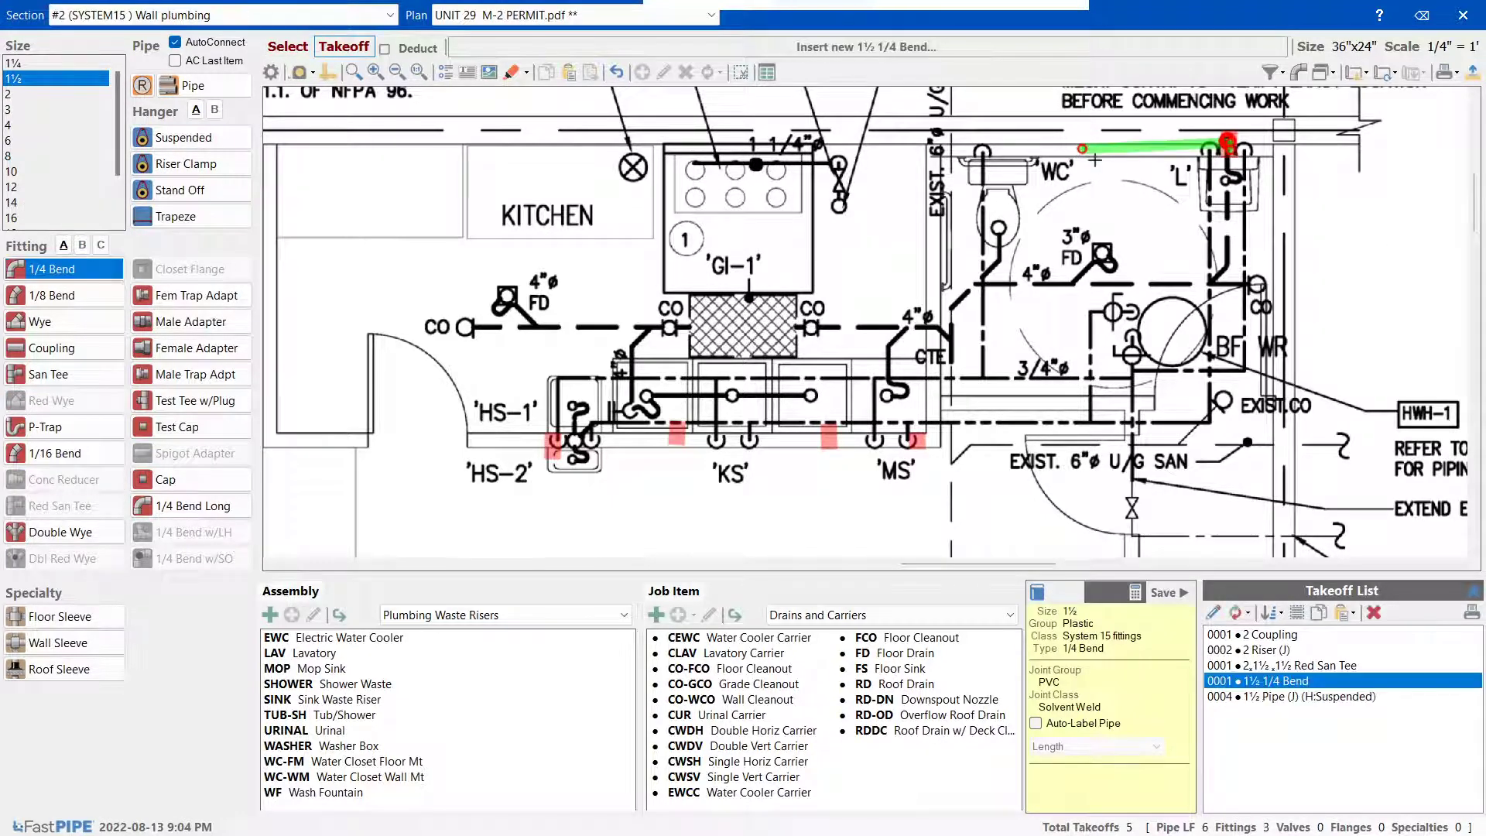
Rotate the coupling, san tee, bend and pipe group half a turn, and place a size 1½ Test Cap at the lavatory riser
key(Escape)
drag(1067, 133, 1252, 181)
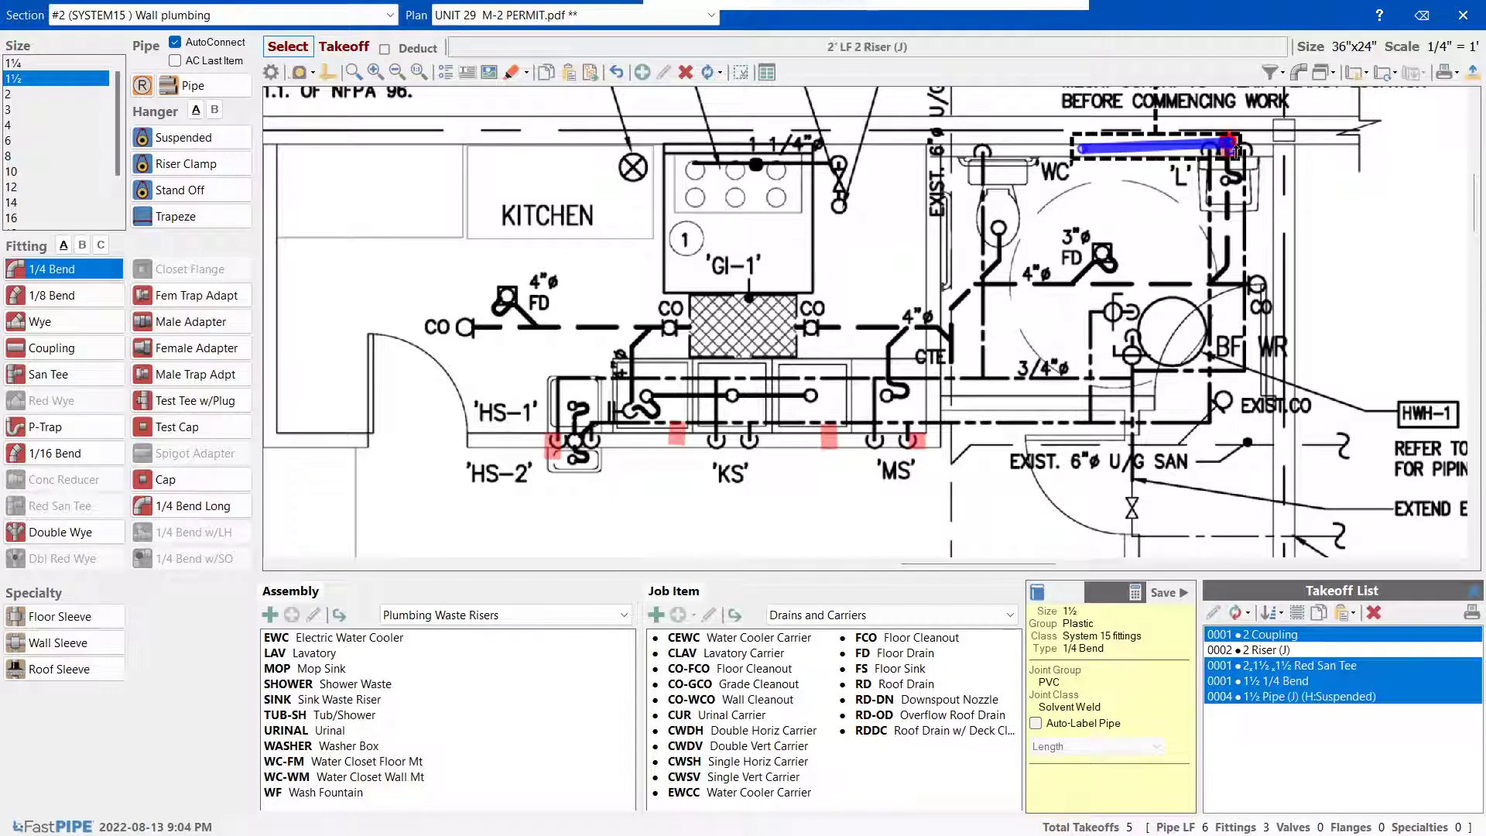
scroll(1463, 212, up, 5)
scroll(1463, 212, down, 4)
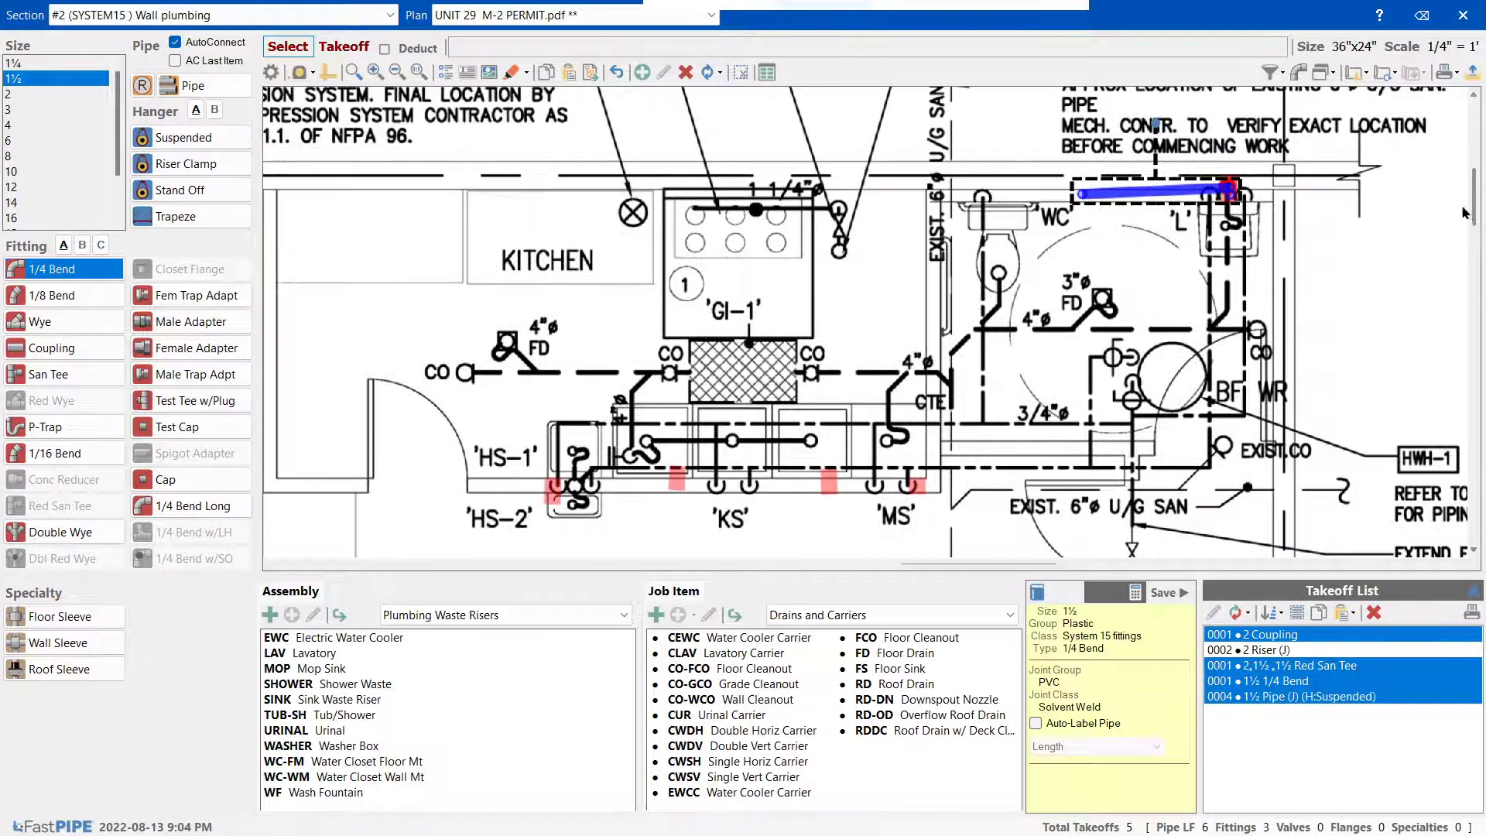
drag(1155, 124, 1161, 271)
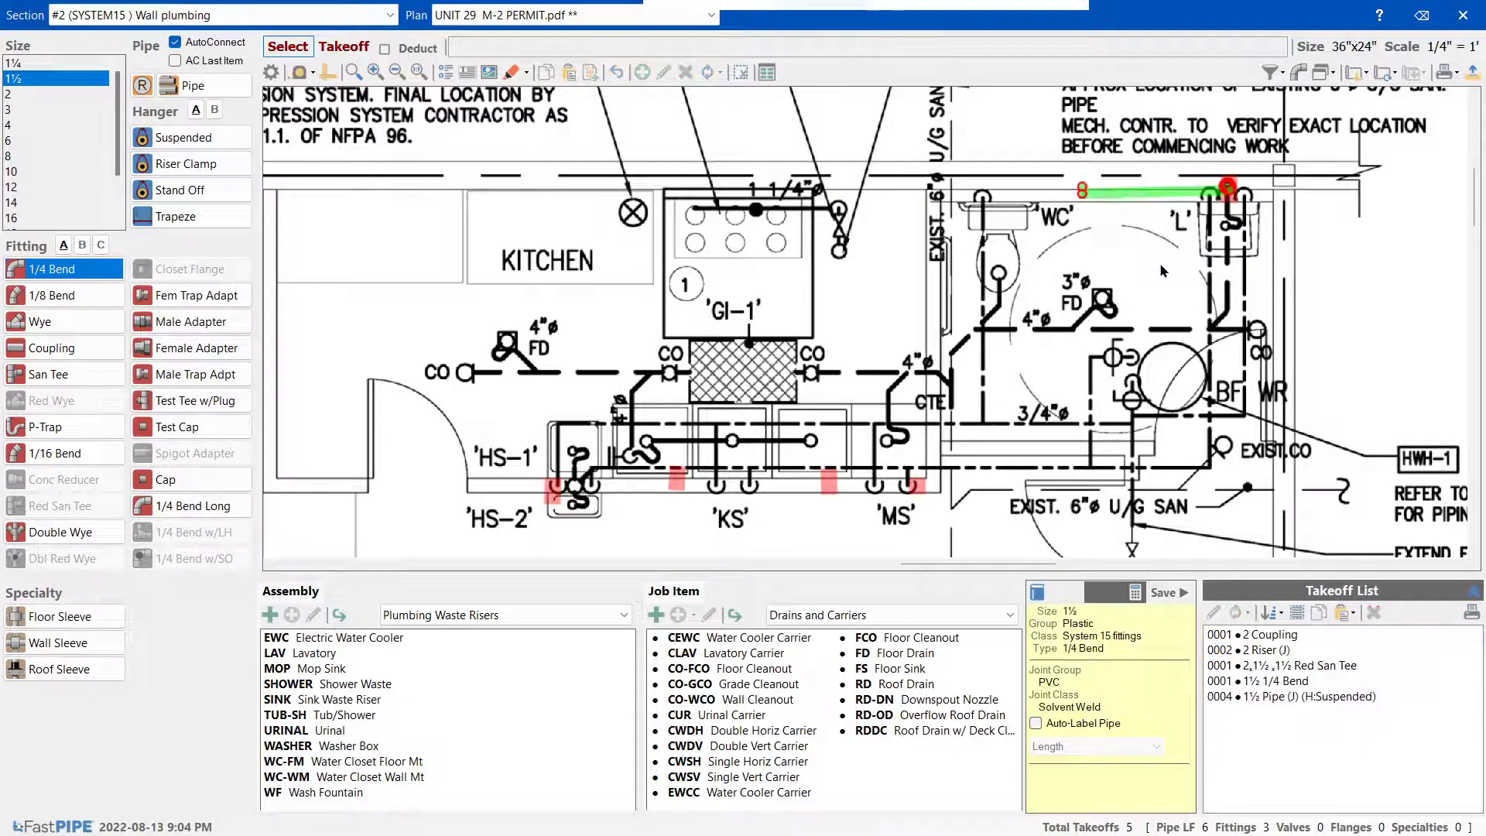
click(187, 434)
click(1230, 198)
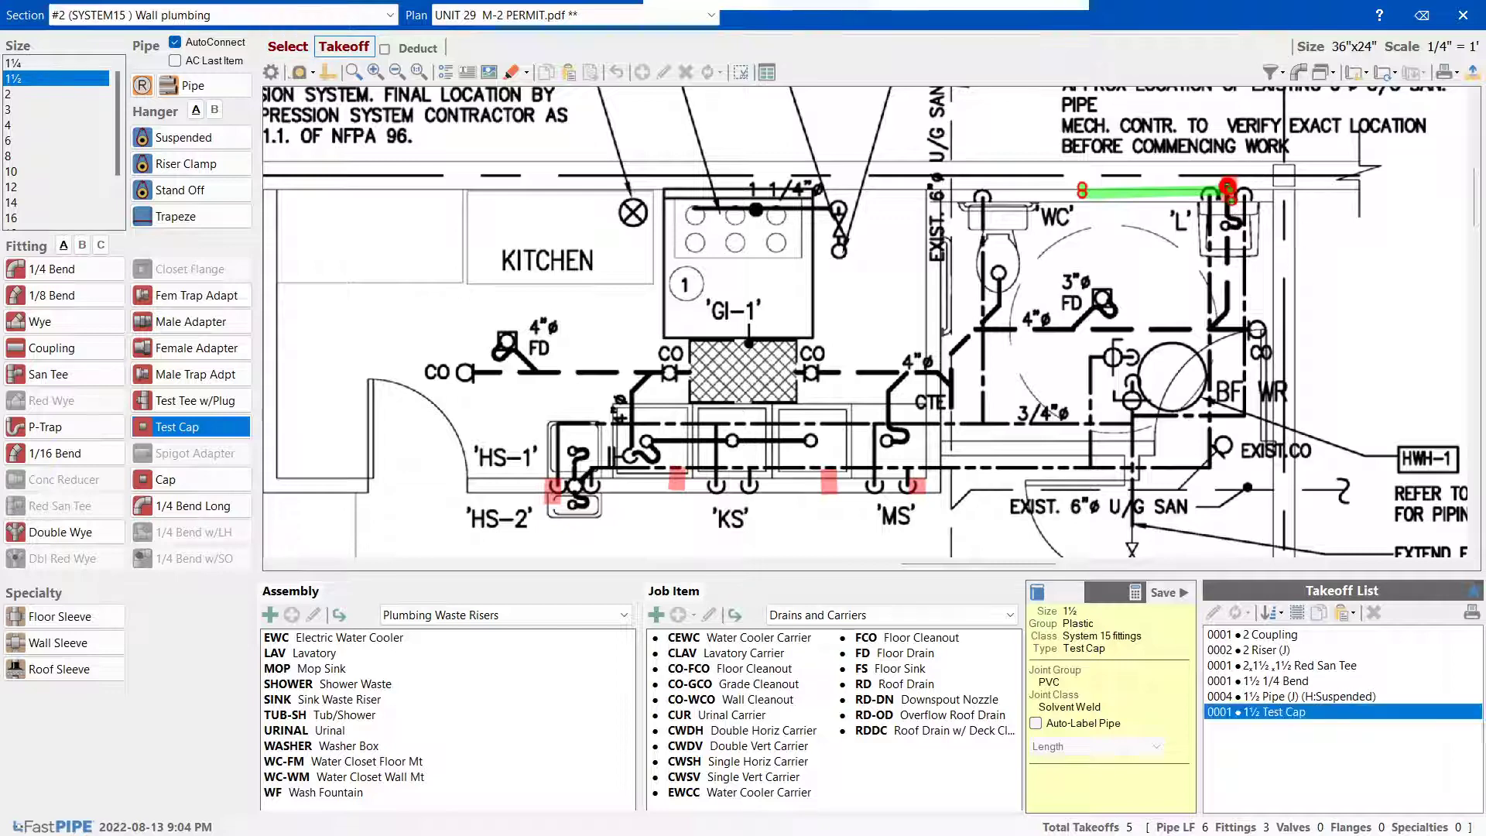
click(192, 85)
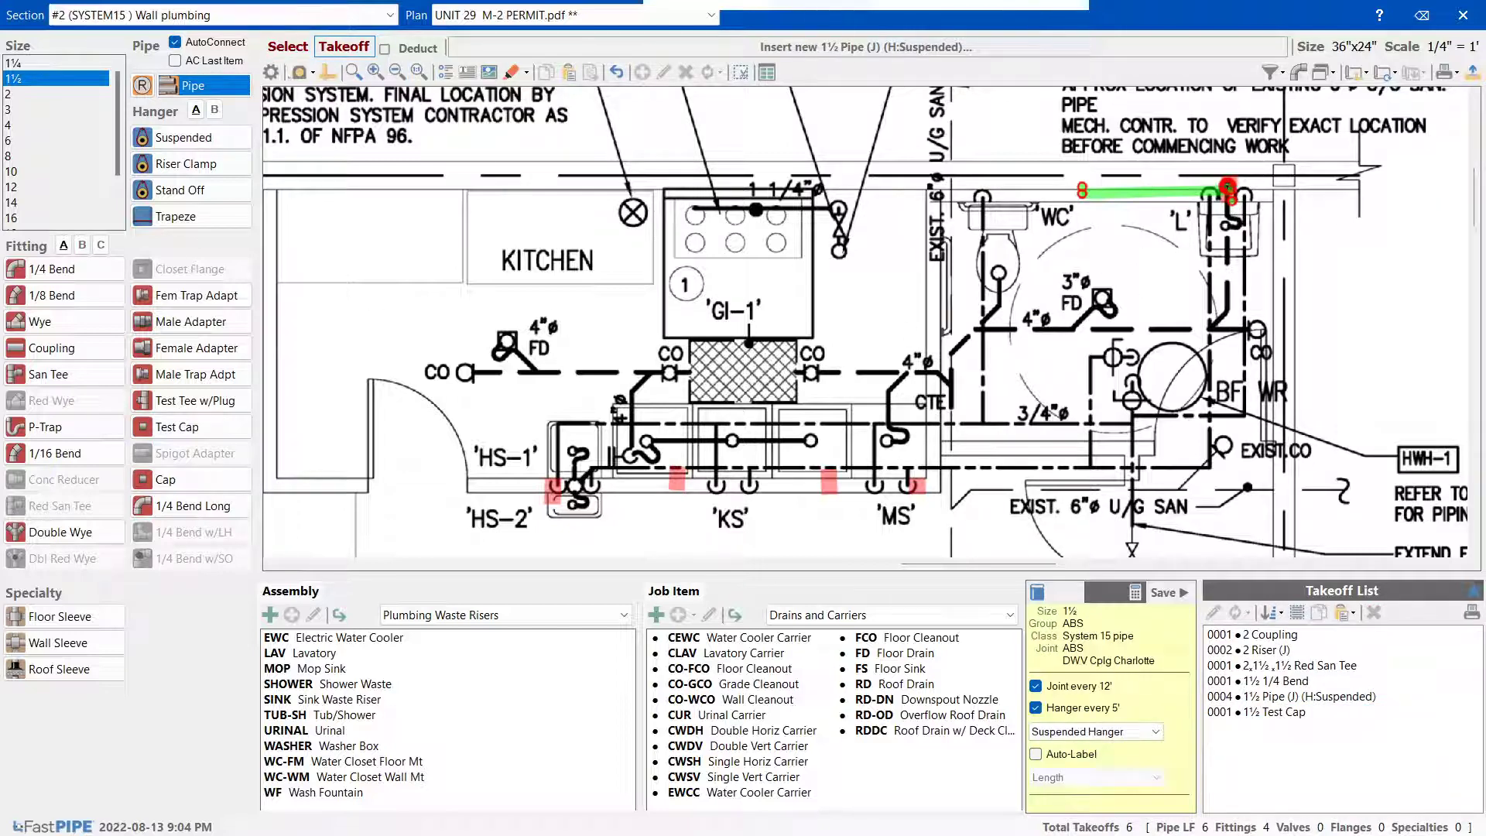
click(1228, 190)
click(1227, 219)
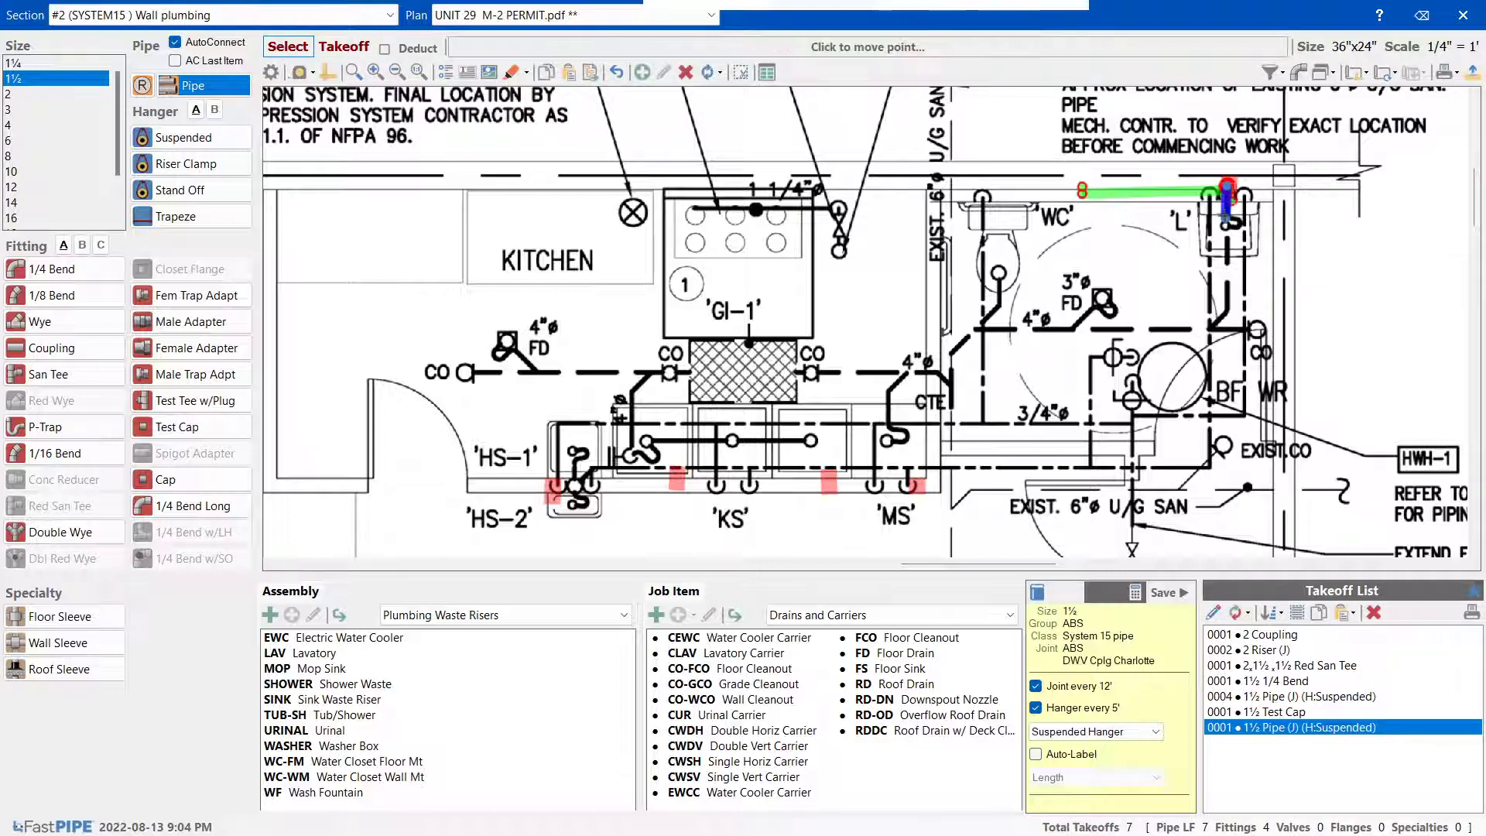
key(Delete)
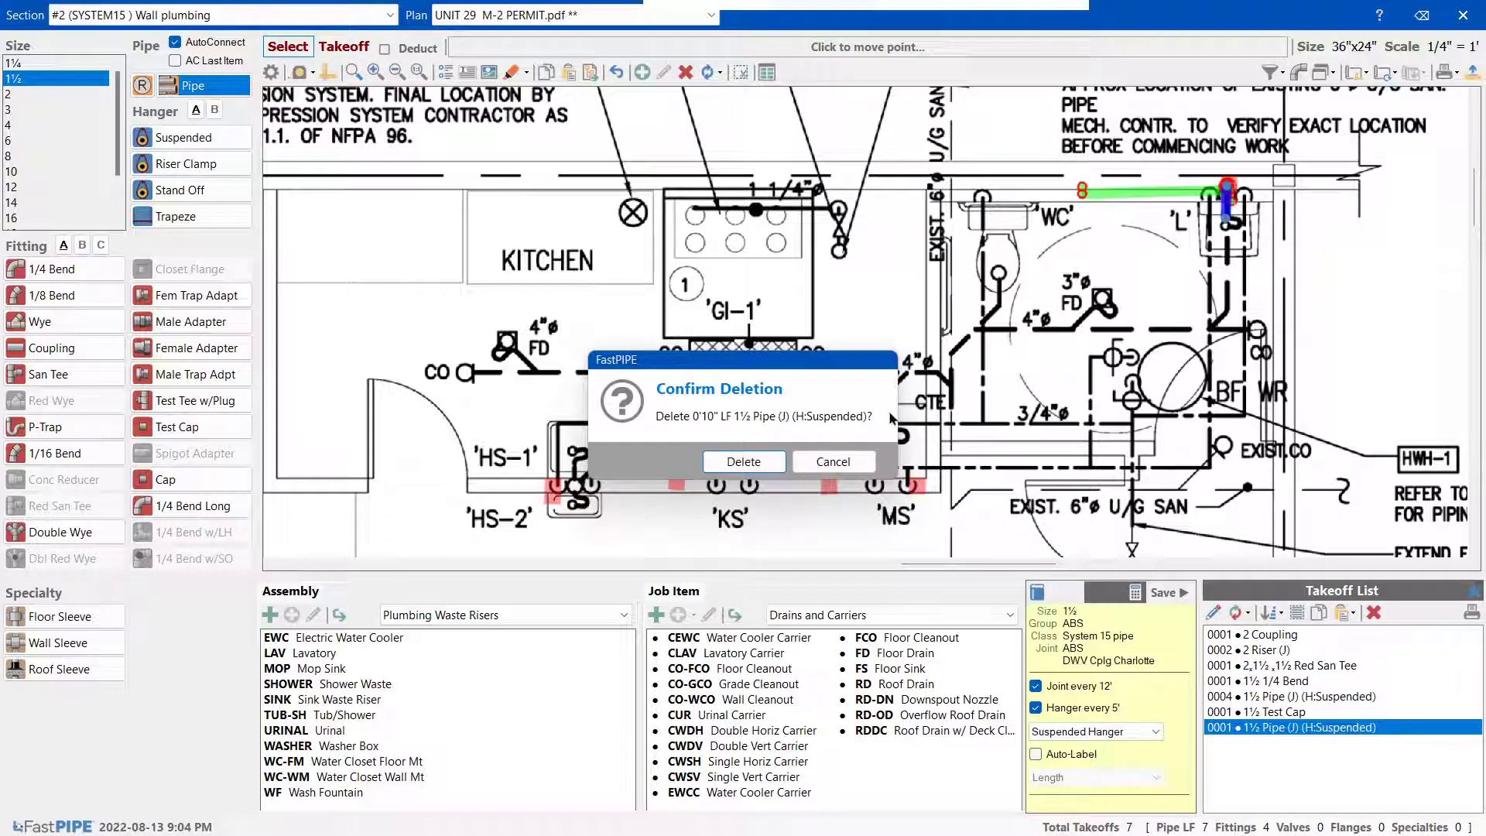
click(731, 463)
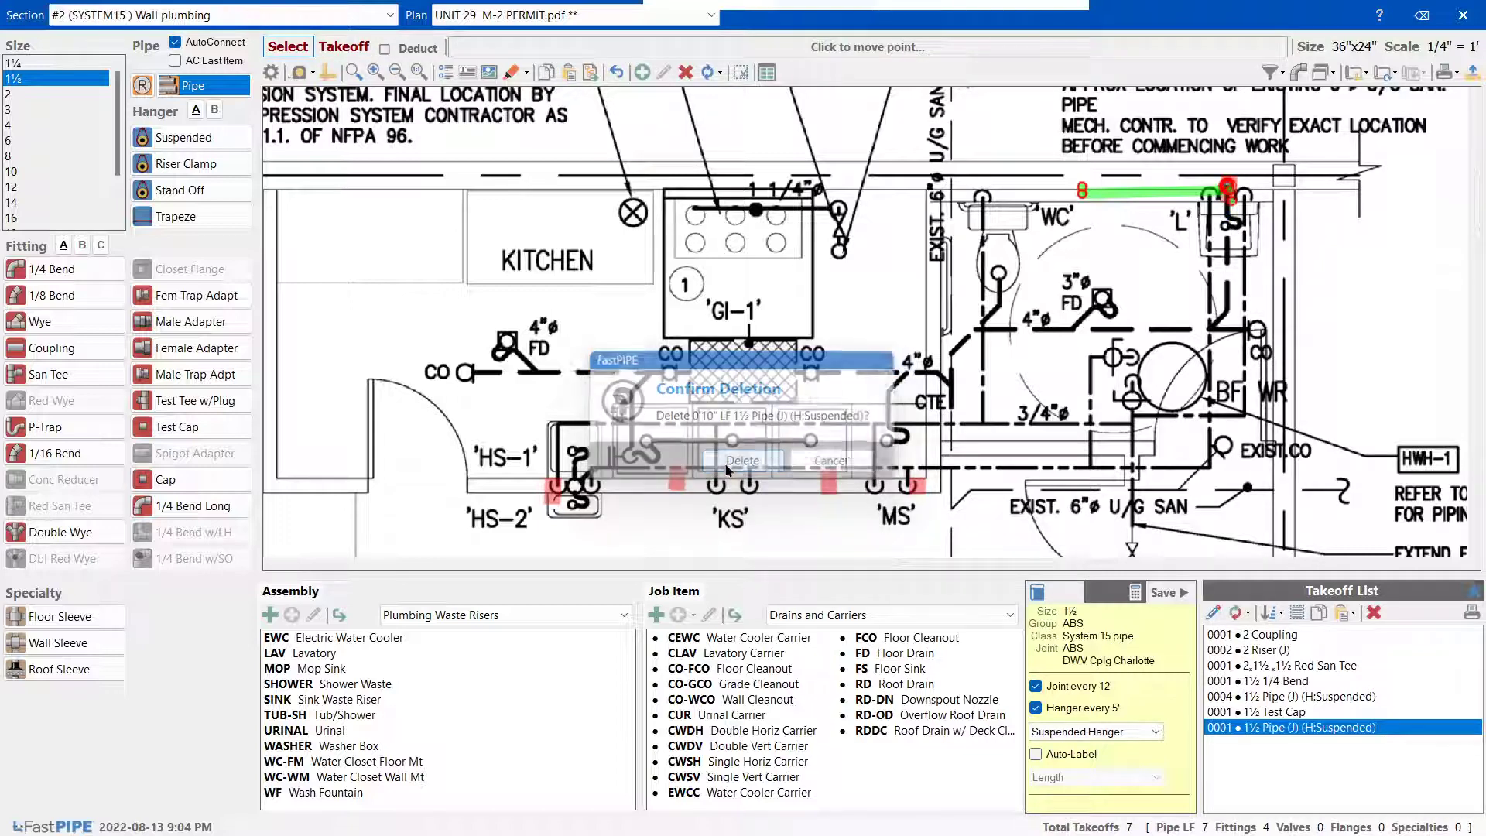
Insert a size 1½ riser 8 ft long and a size 1½ Coupling at the lavatory riser location
click(143, 90)
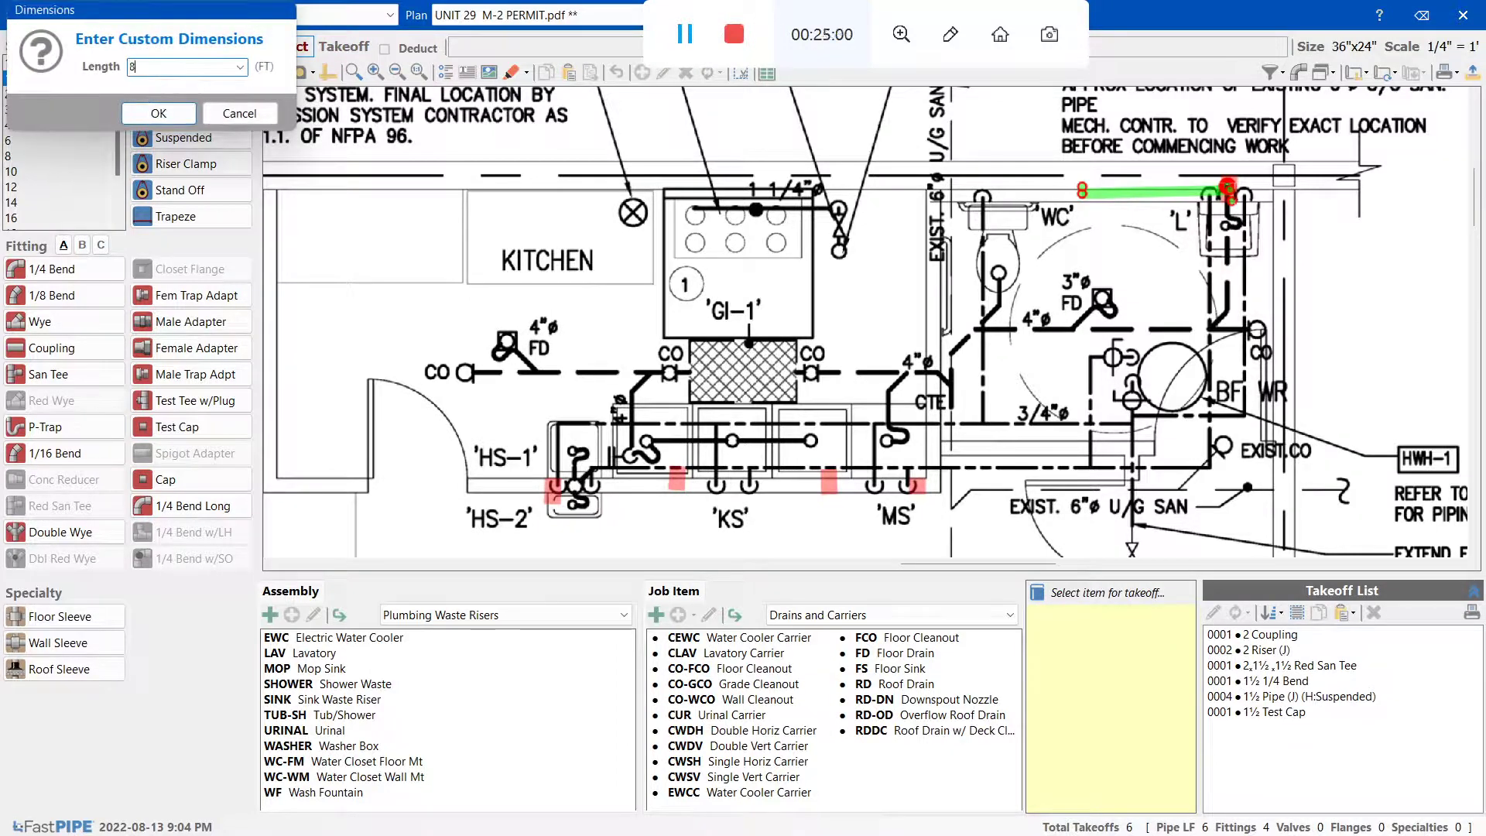
key(Return)
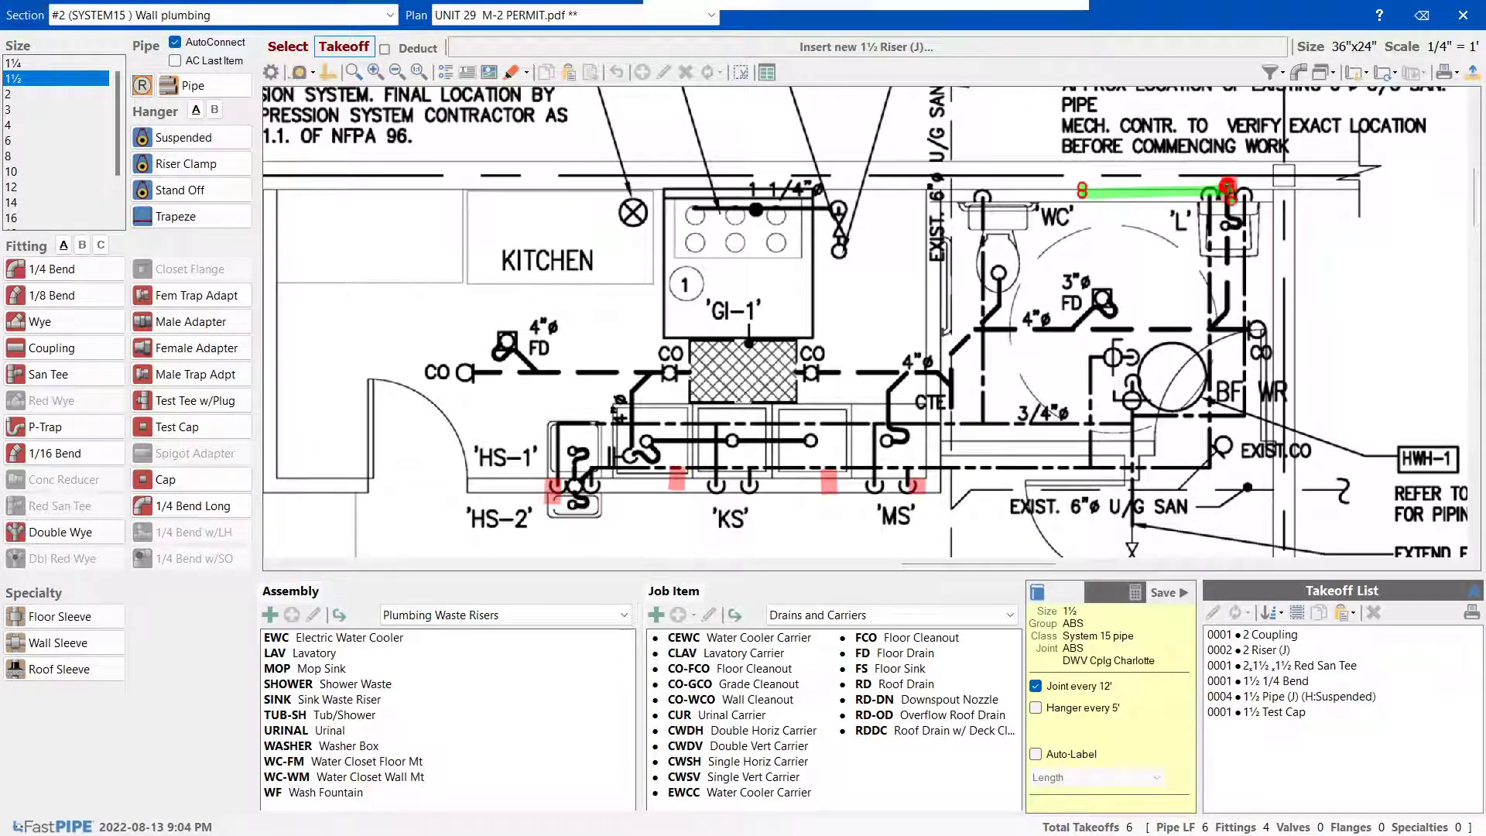
click(47, 347)
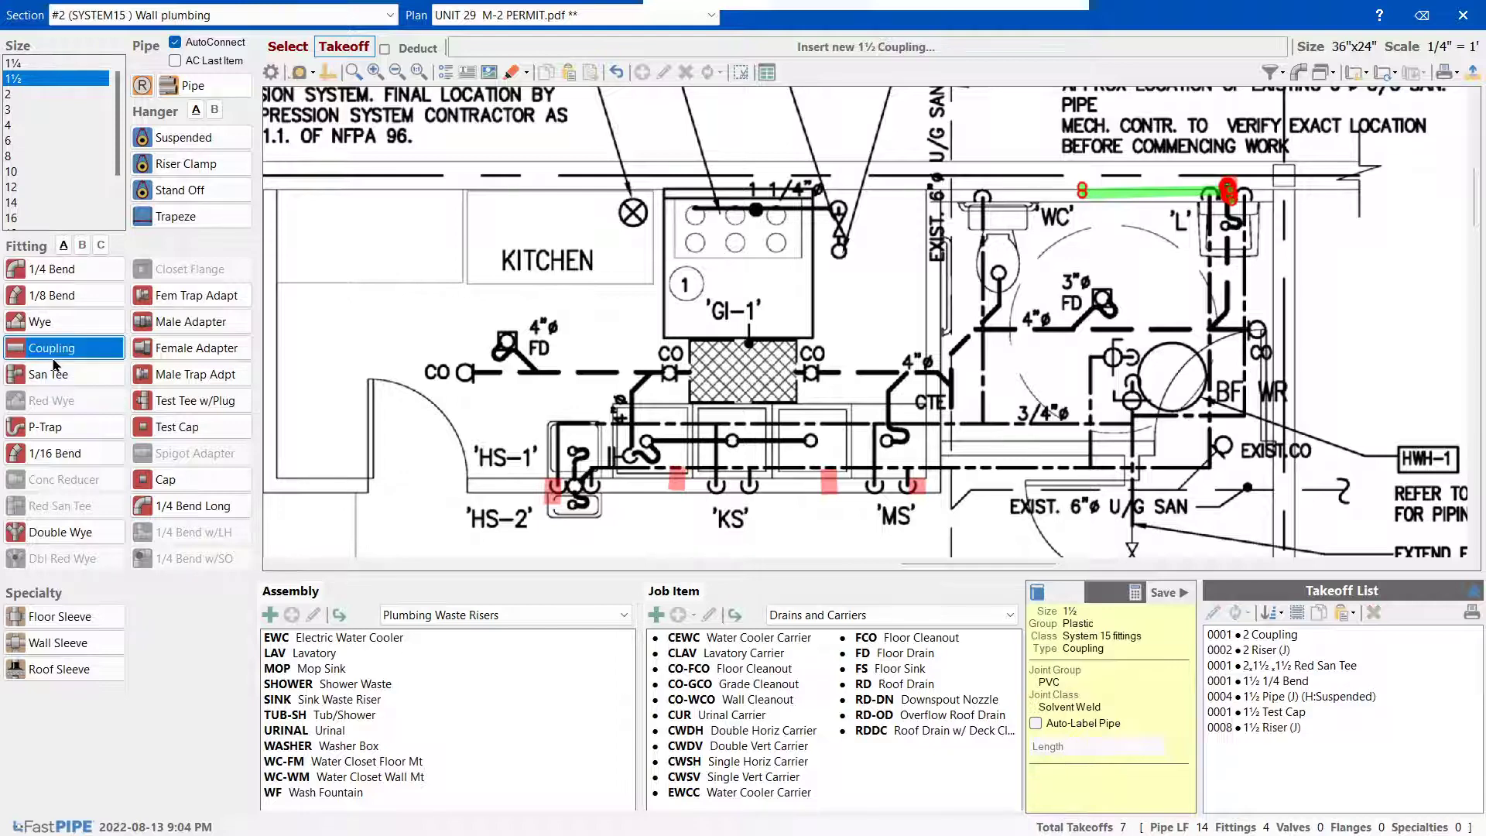
click(1227, 190)
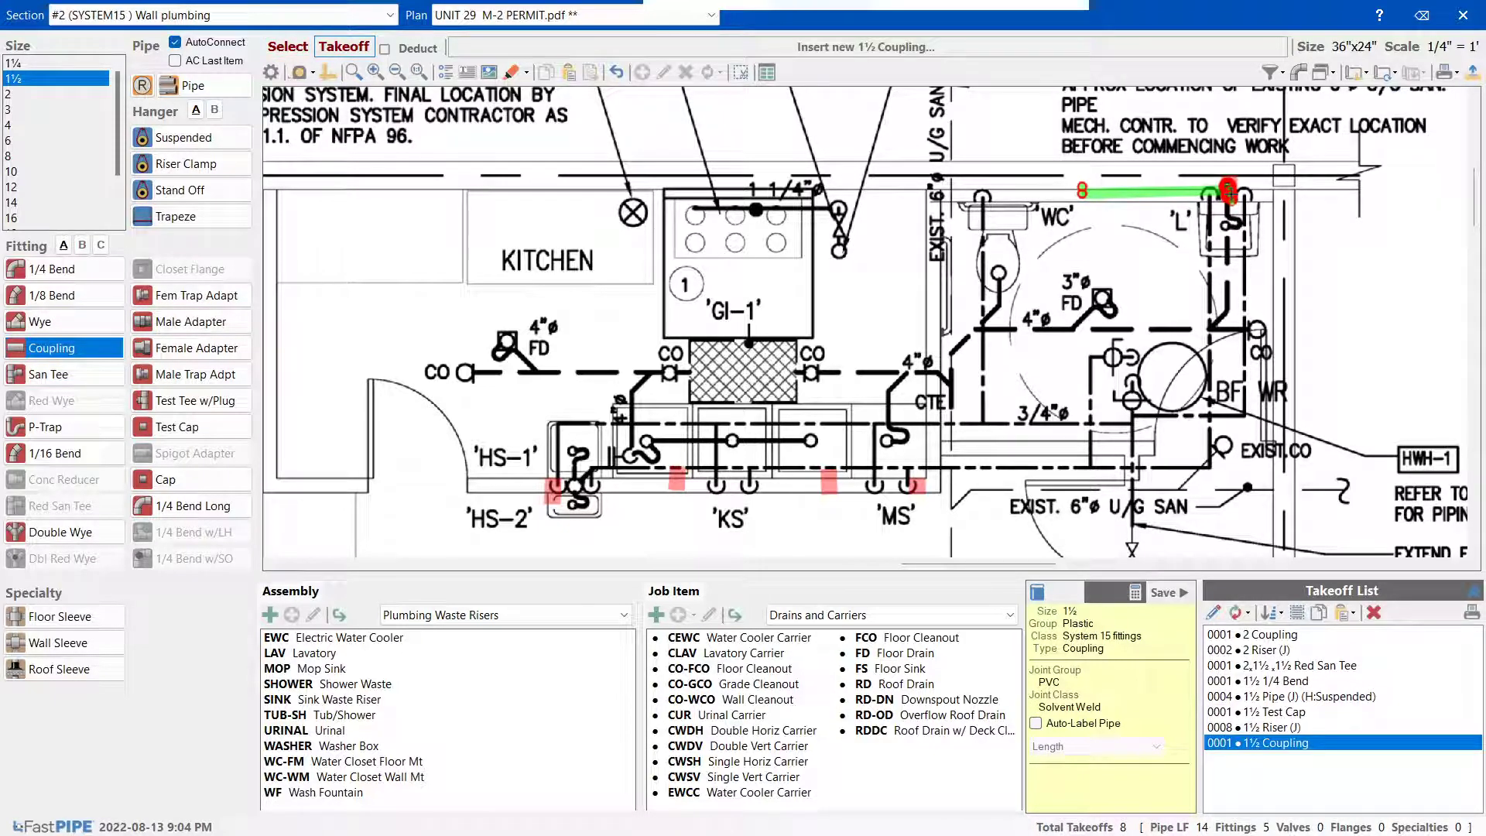
key(Escape)
drag(1205, 165, 1229, 192)
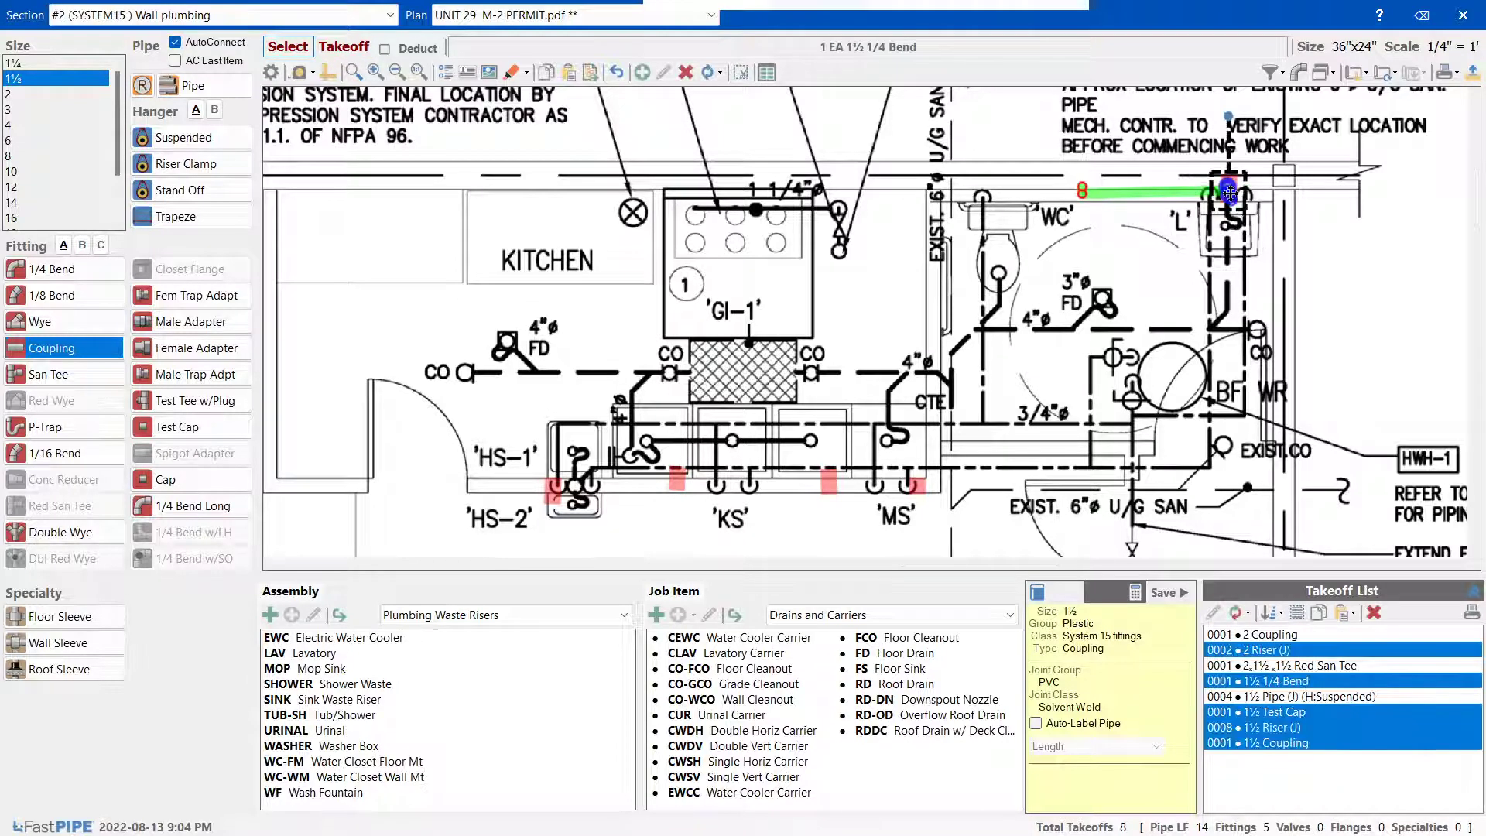
right_click(1229, 192)
key(Escape)
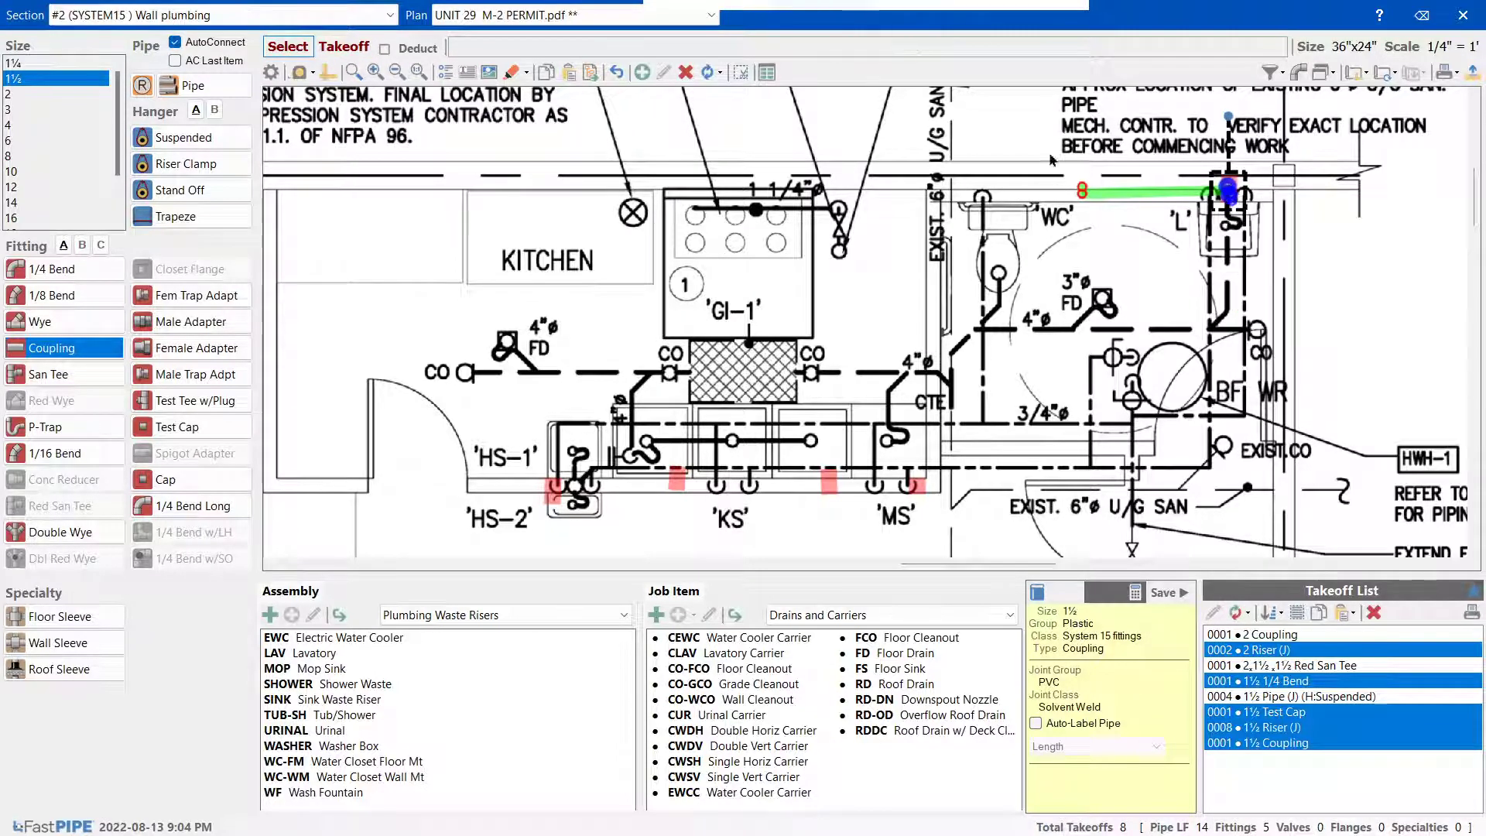
drag(1021, 145, 1074, 147)
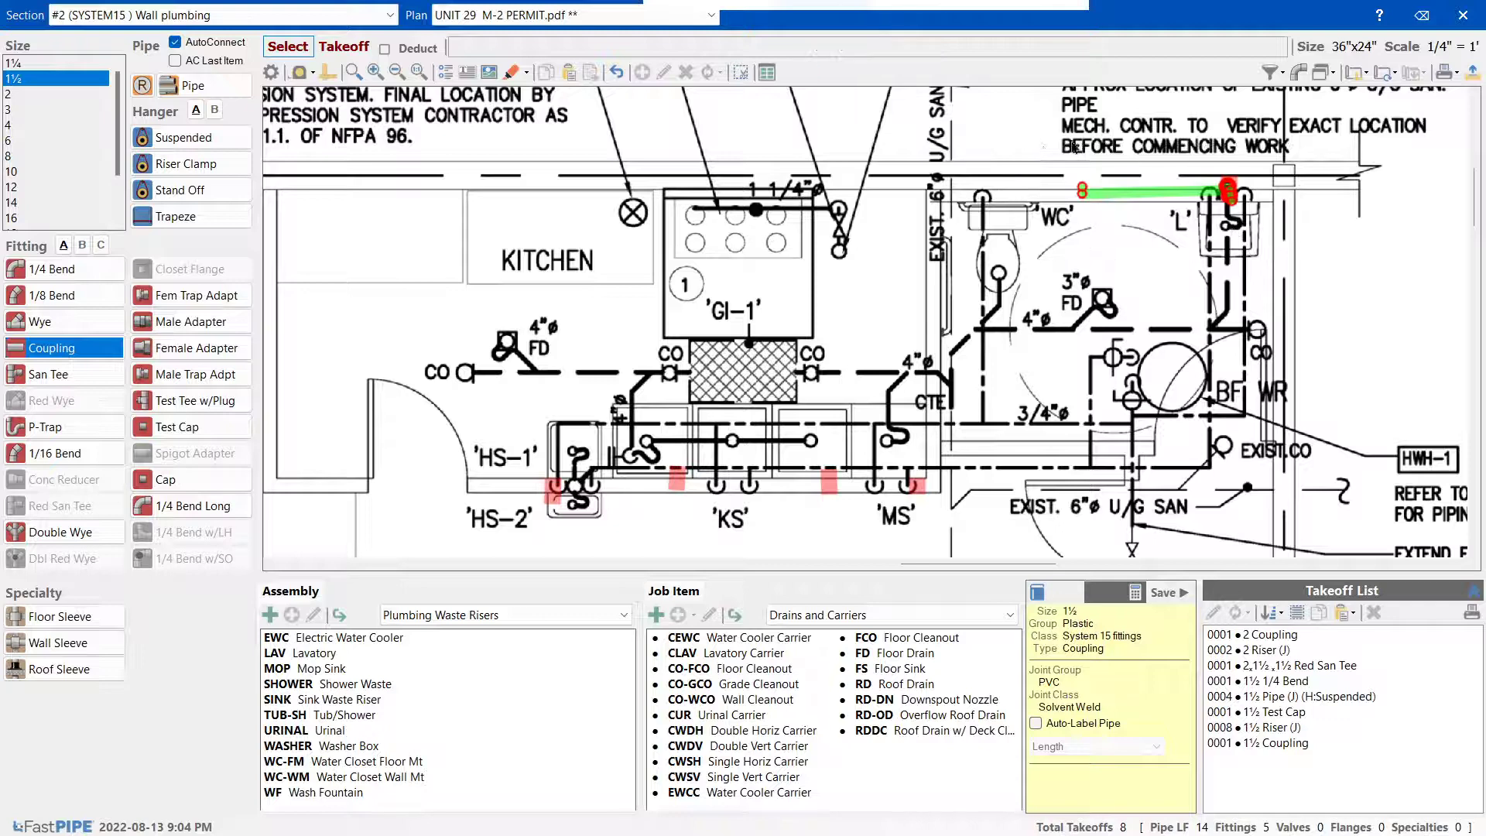
Copy the lavatory's risers, bend, test cap and 1½ coupling, and paste them at the highlighted riser location beside 'HS-1' and 'HS-2'
drag(1192, 157, 1229, 192)
right_click(1229, 191)
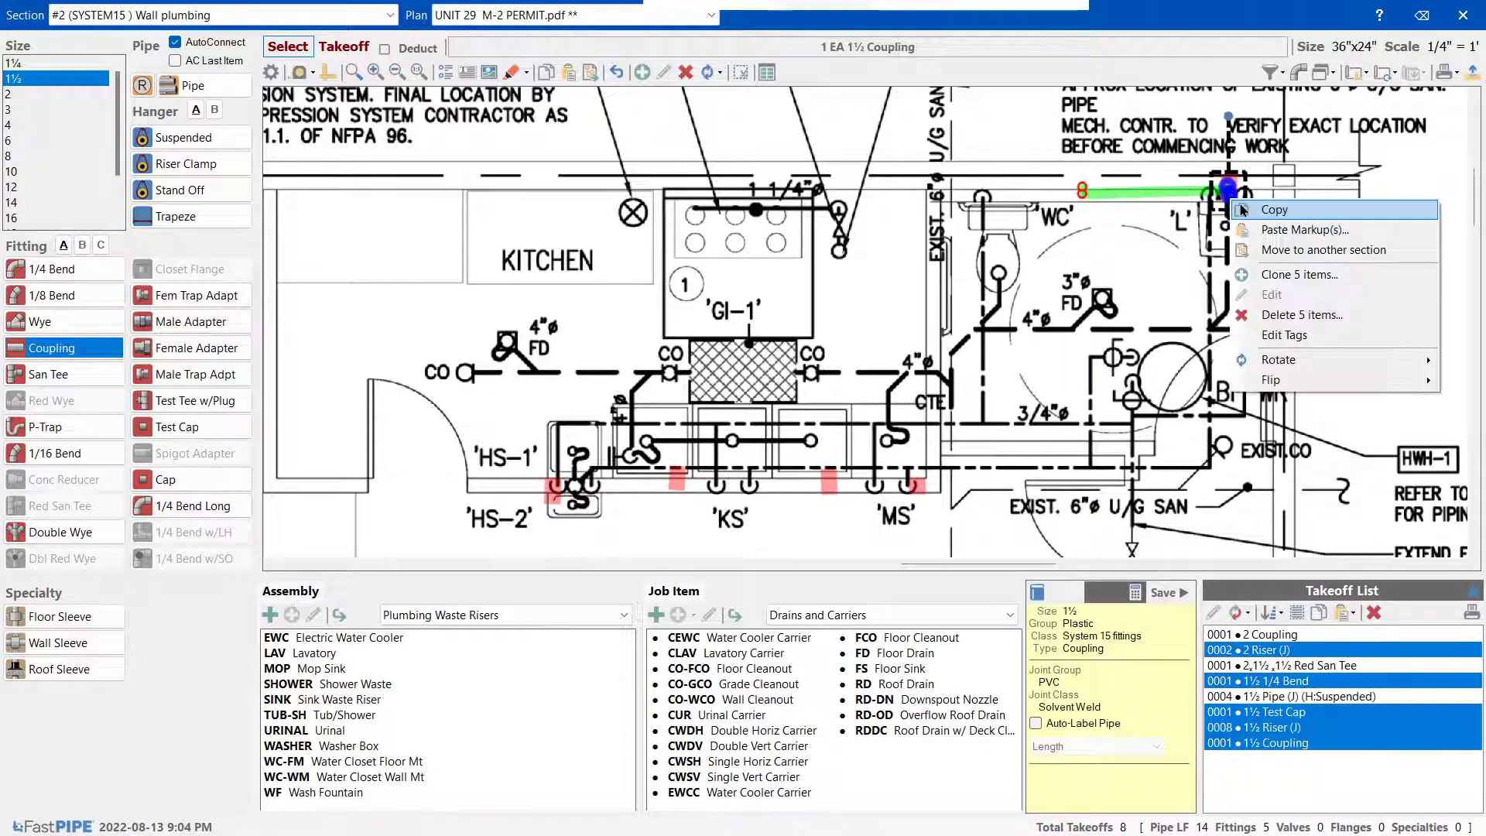
key(Escape)
right_click(614, 454)
click(650, 465)
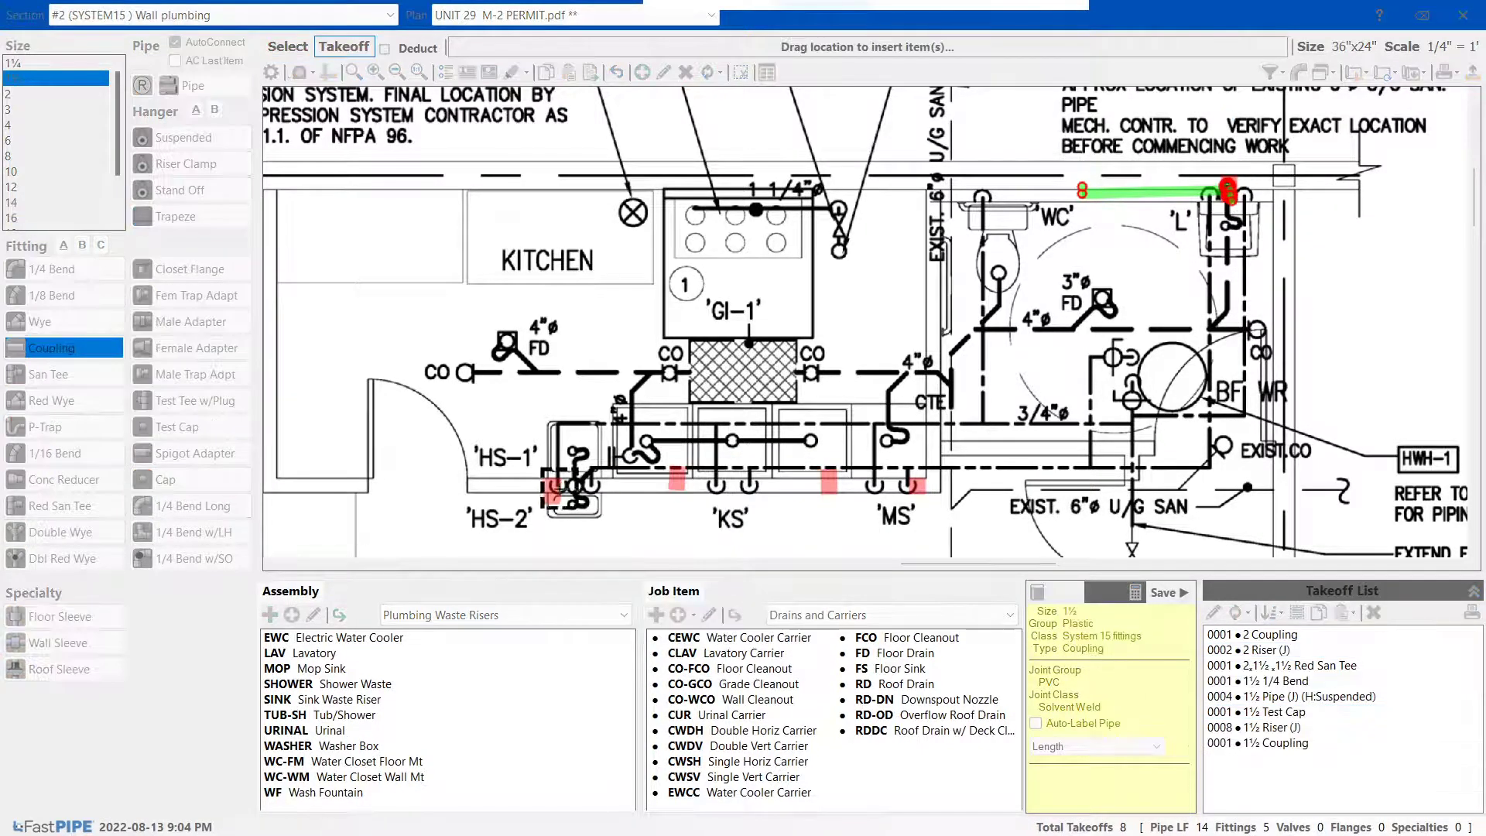
click(573, 465)
scroll(821, 387, down, 4)
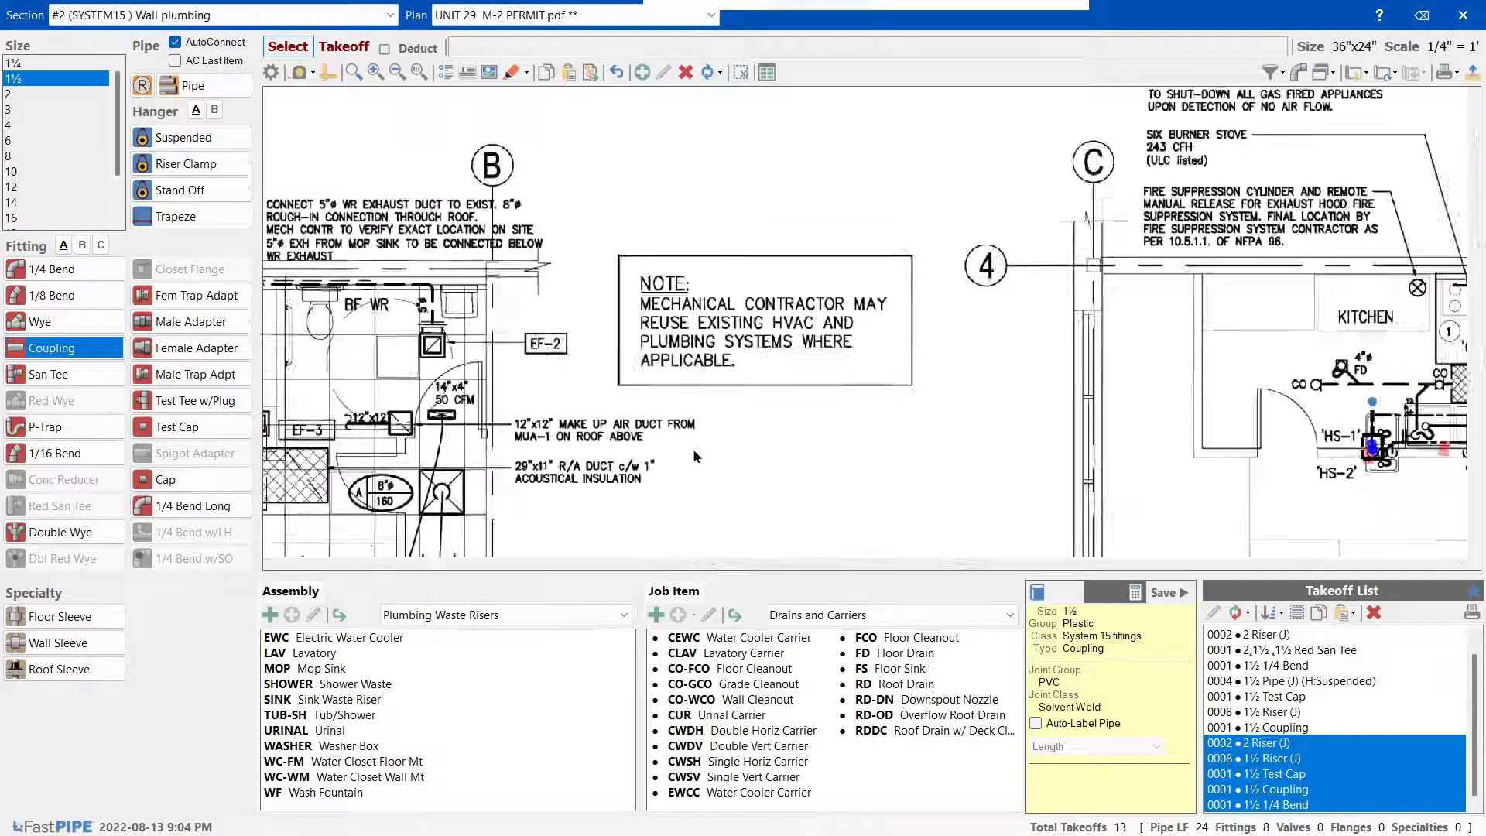
drag(1007, 564, 1080, 564)
scroll(896, 436, up, 5)
click(896, 436)
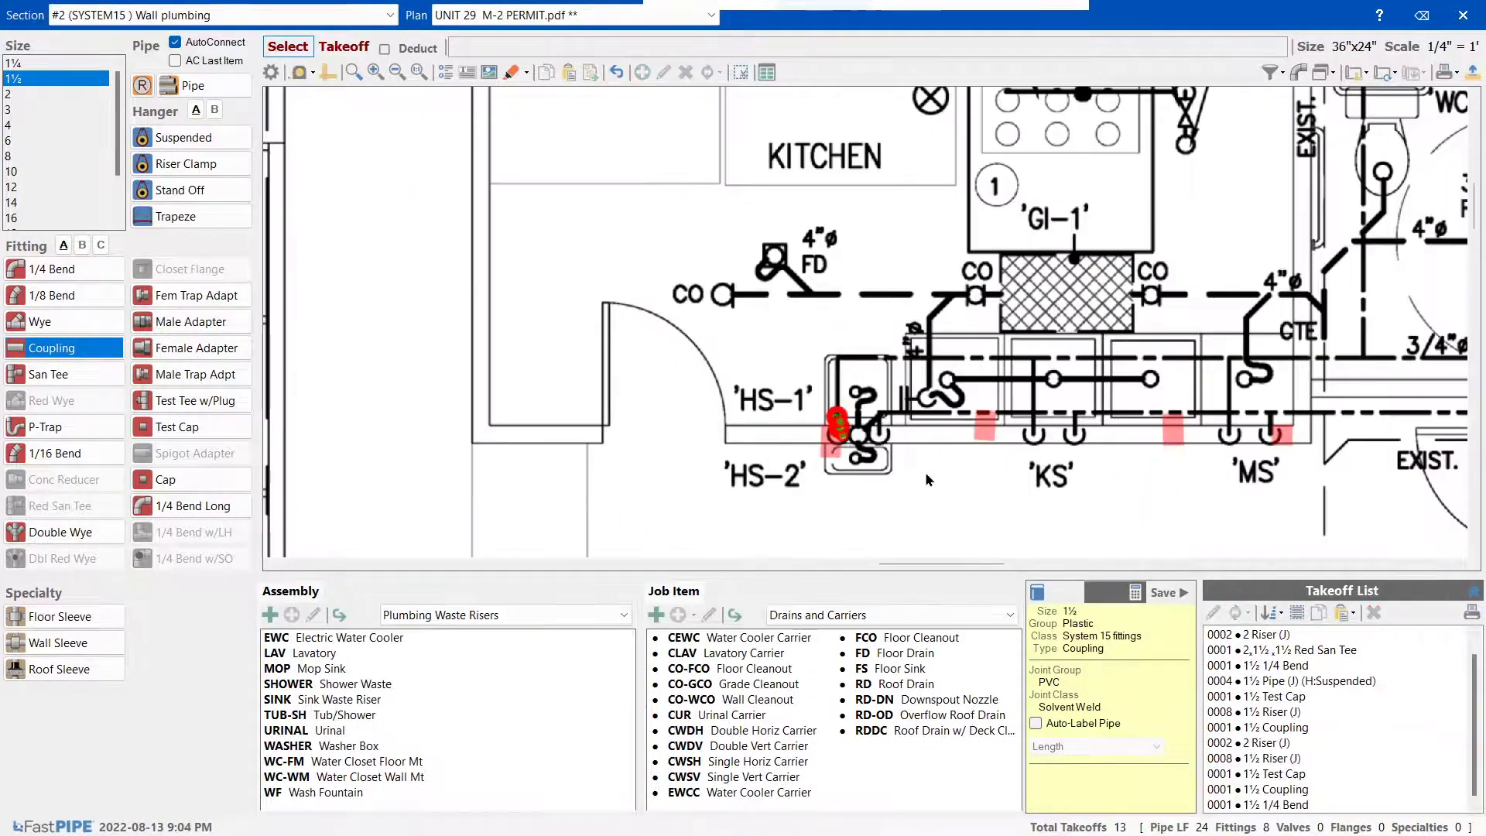
Show the takeoff of all sections to check the piping at the highlighted 'MS' riser, and restore the current-section filter
scroll(1050, 439, down, 3)
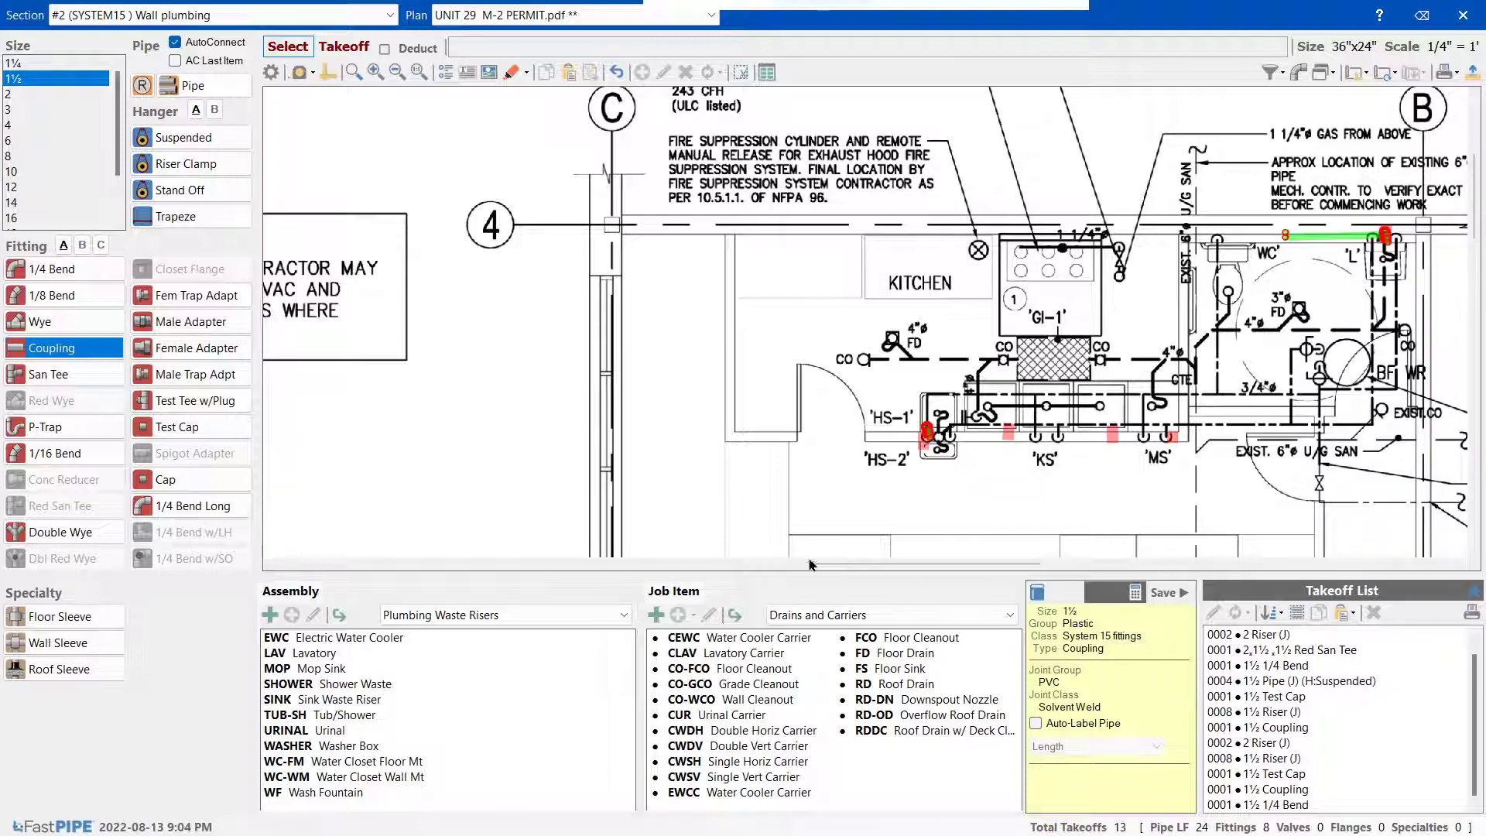
scroll(885, 476, up, 3)
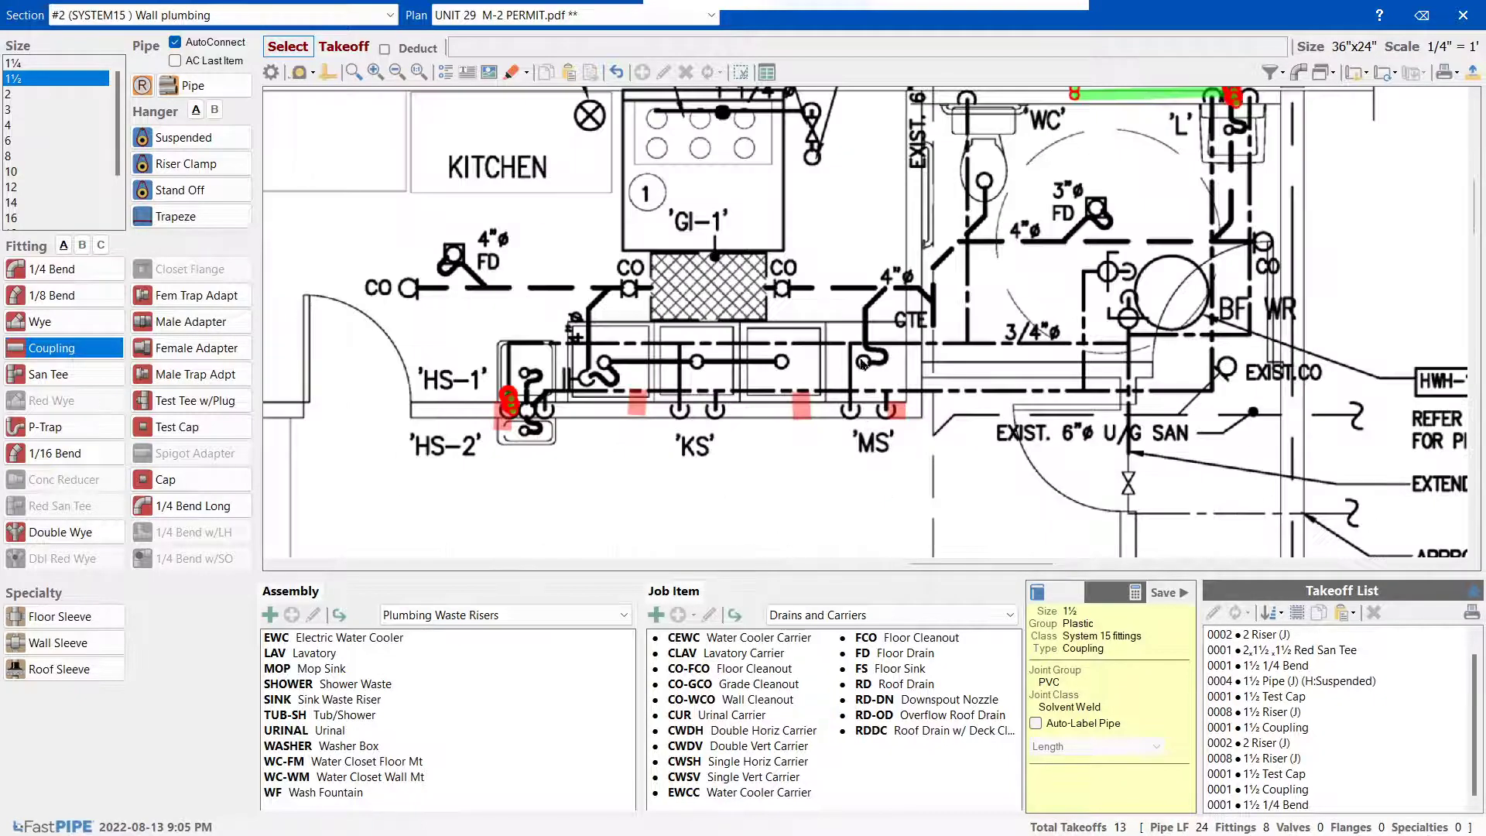
click(896, 408)
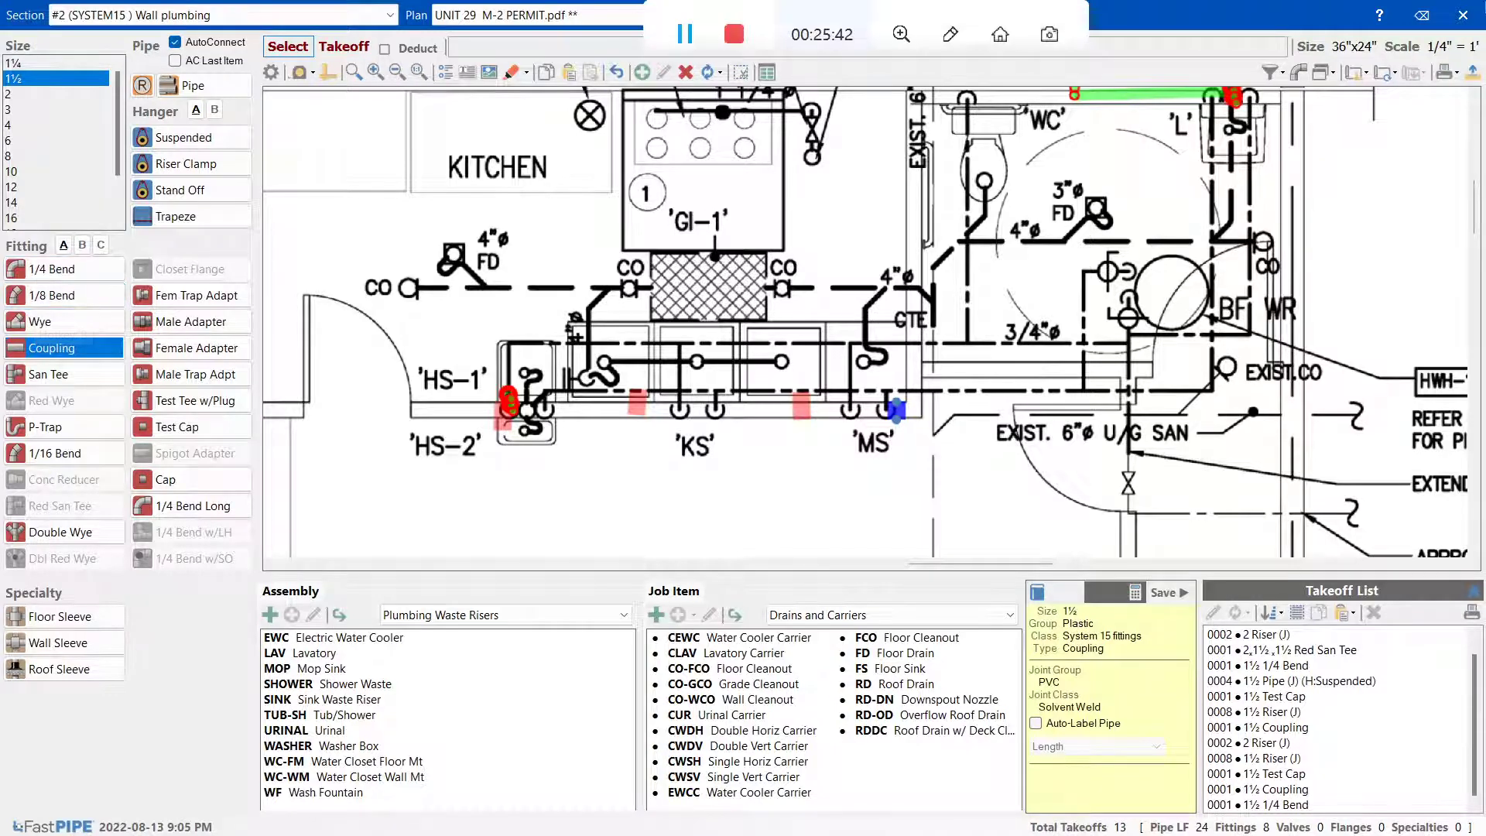
click(1273, 72)
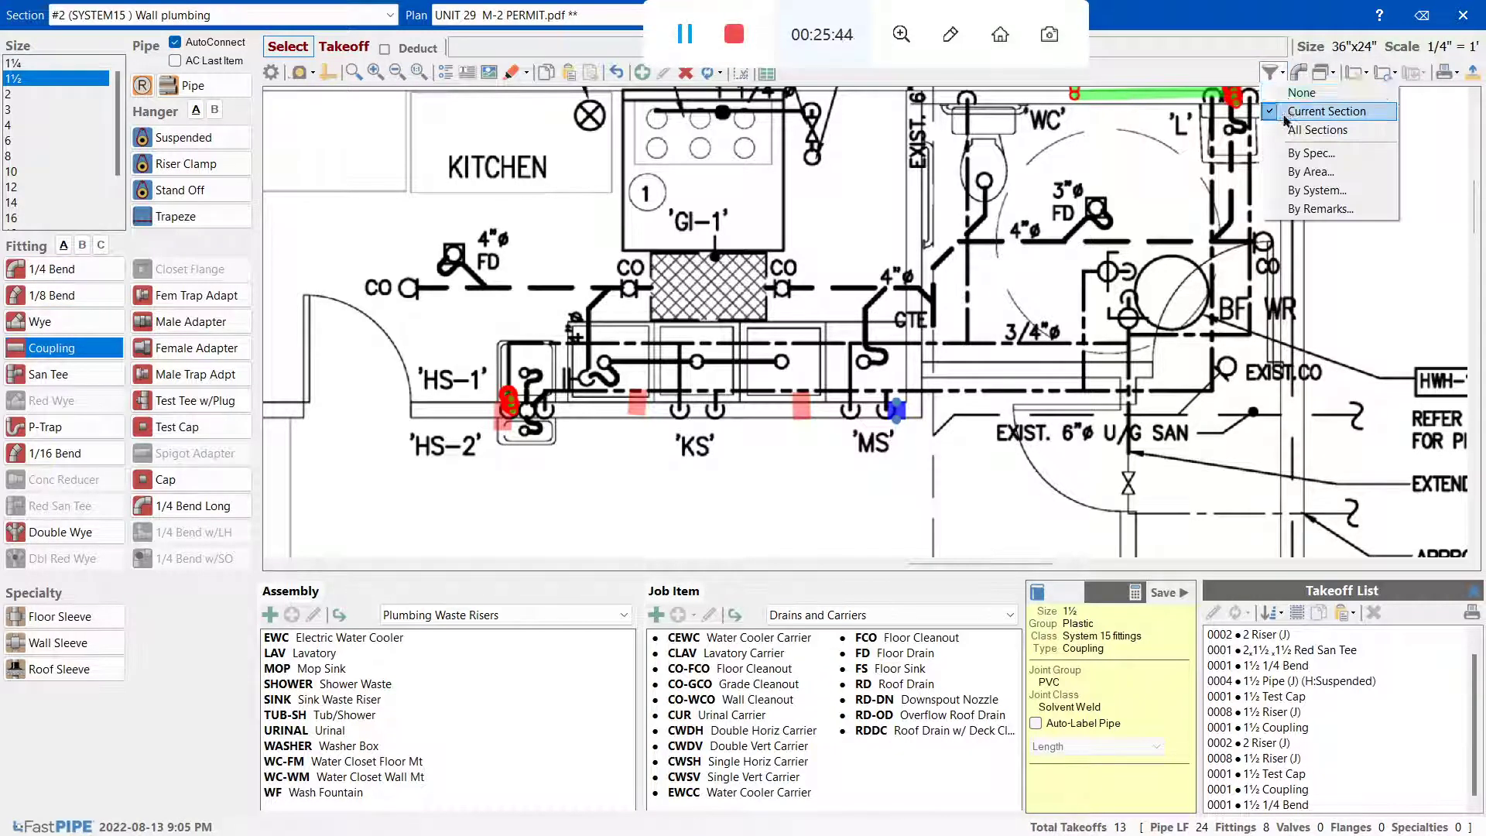
click(1287, 129)
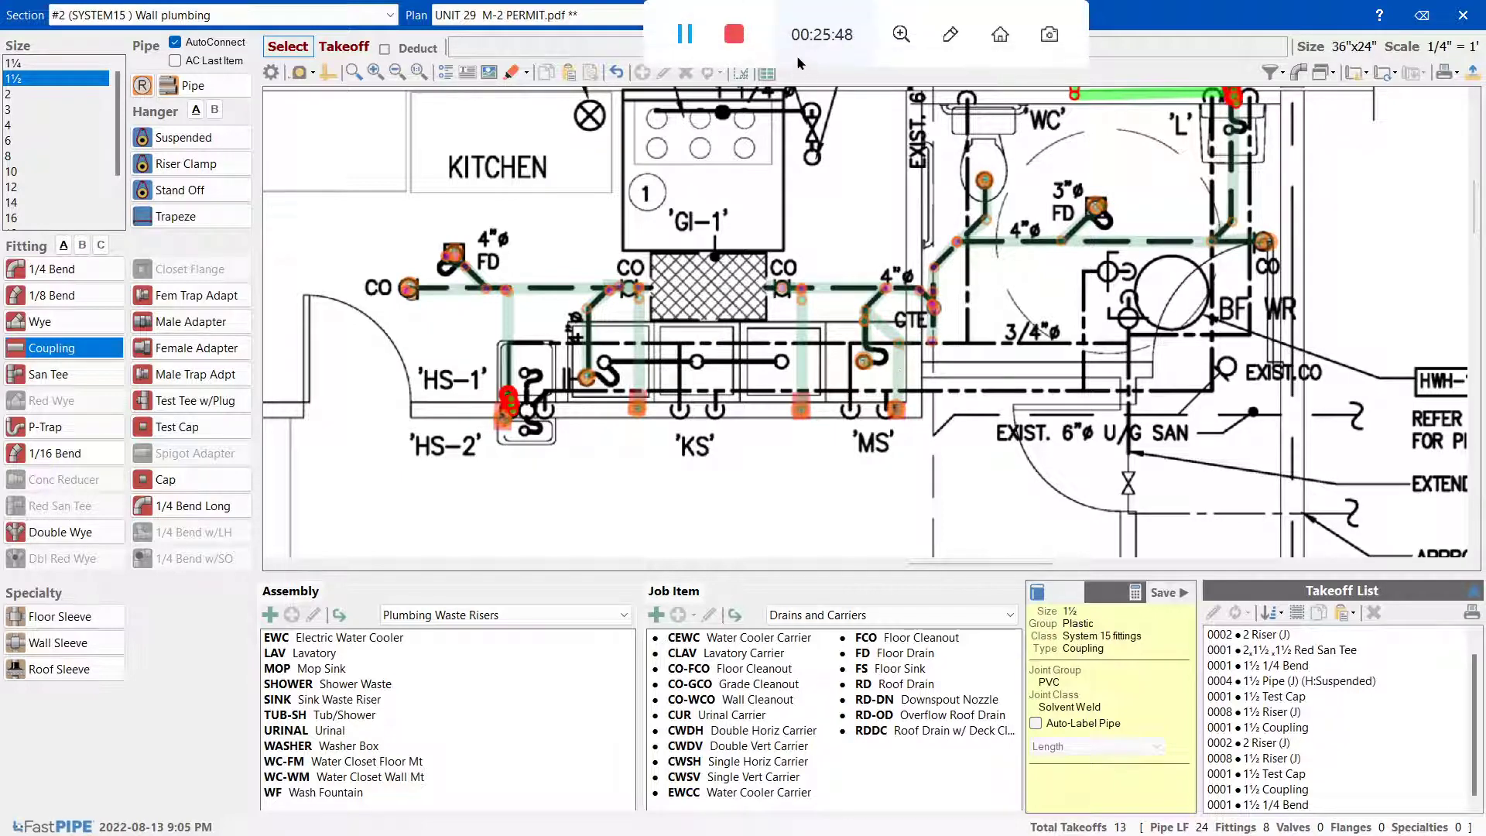
drag(748, 6, 1198, 96)
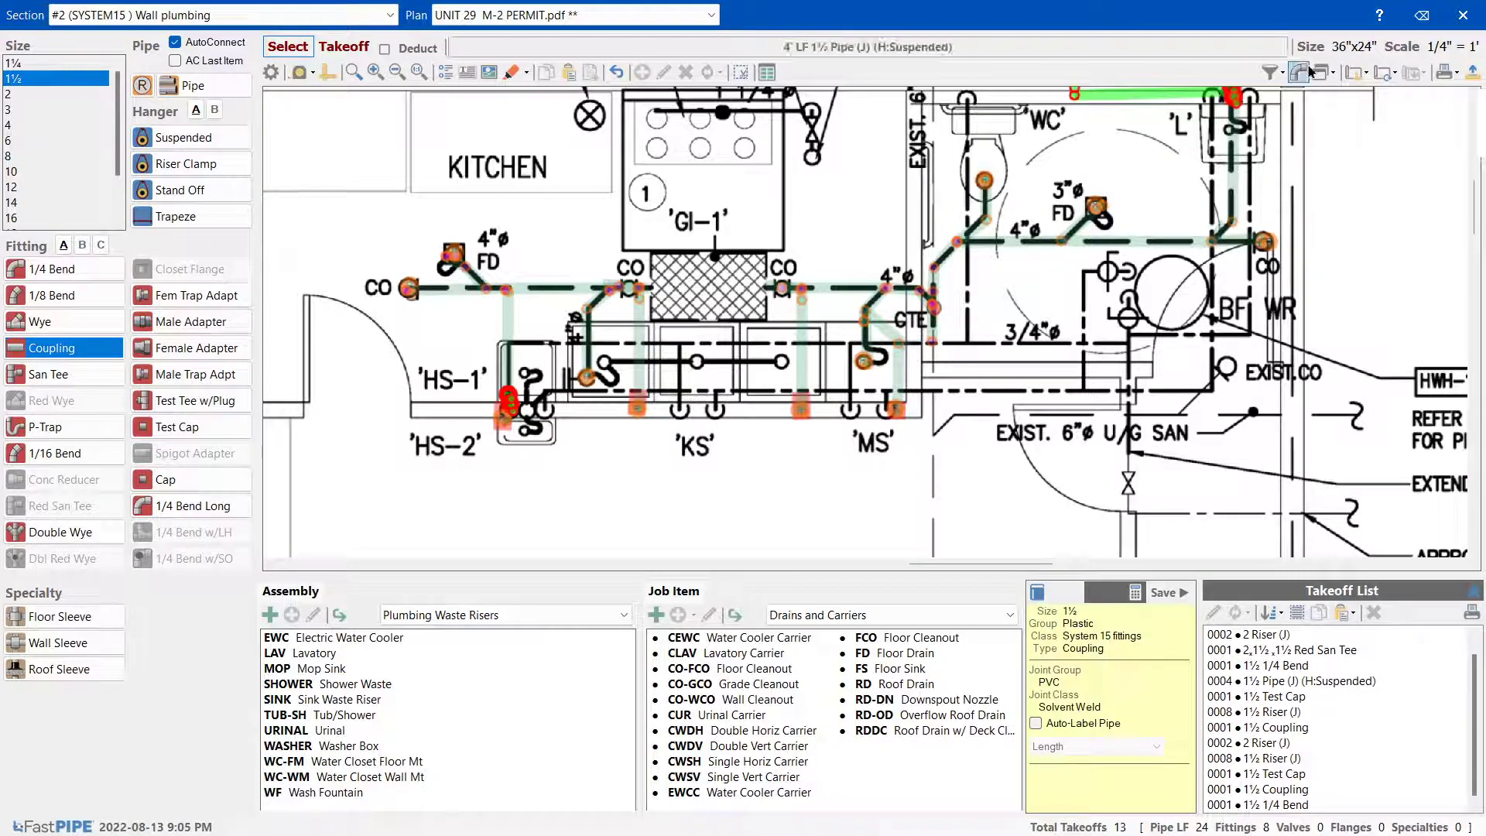
click(1273, 73)
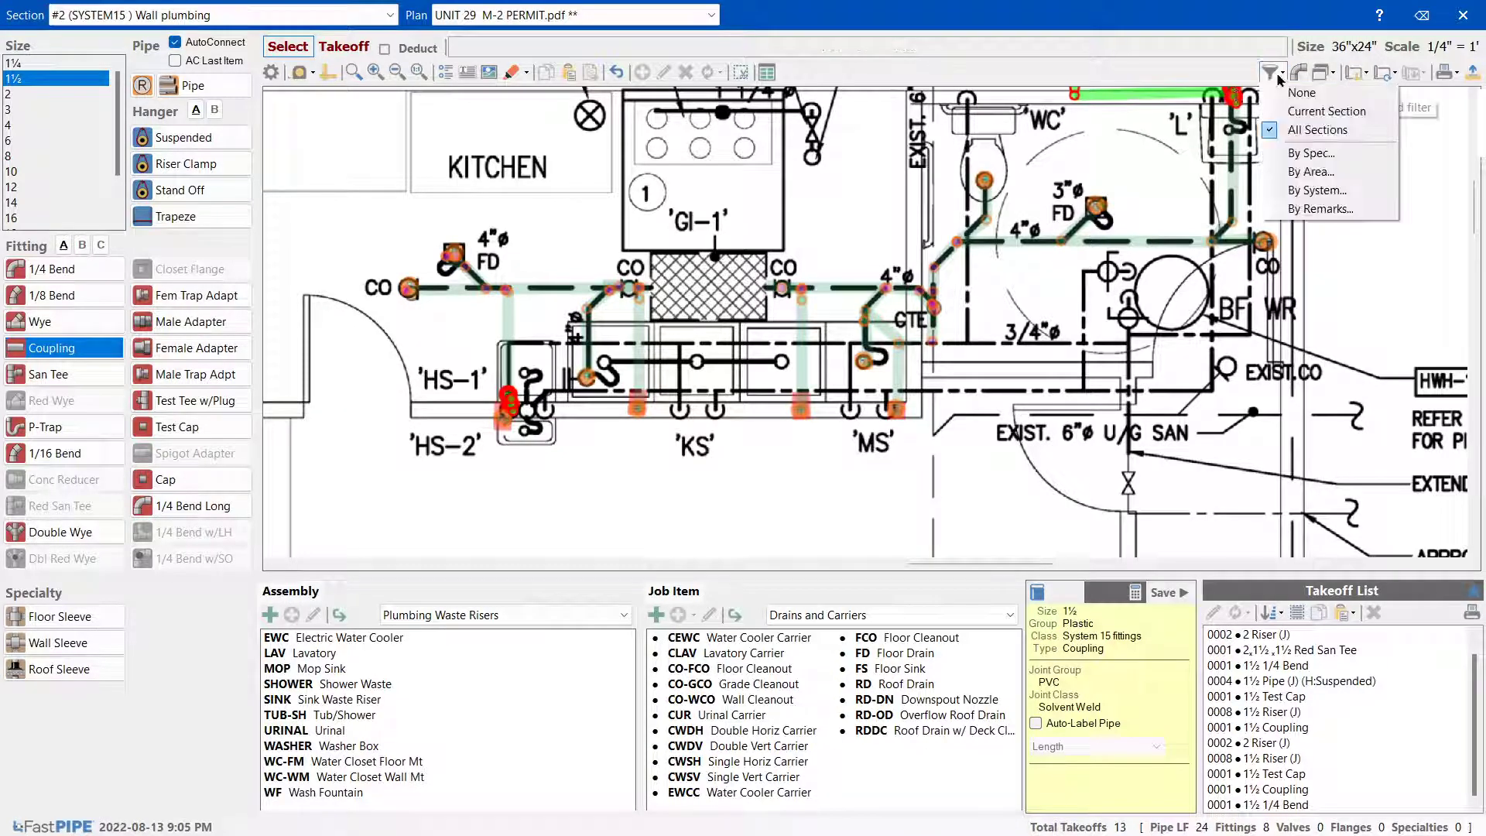
click(1285, 111)
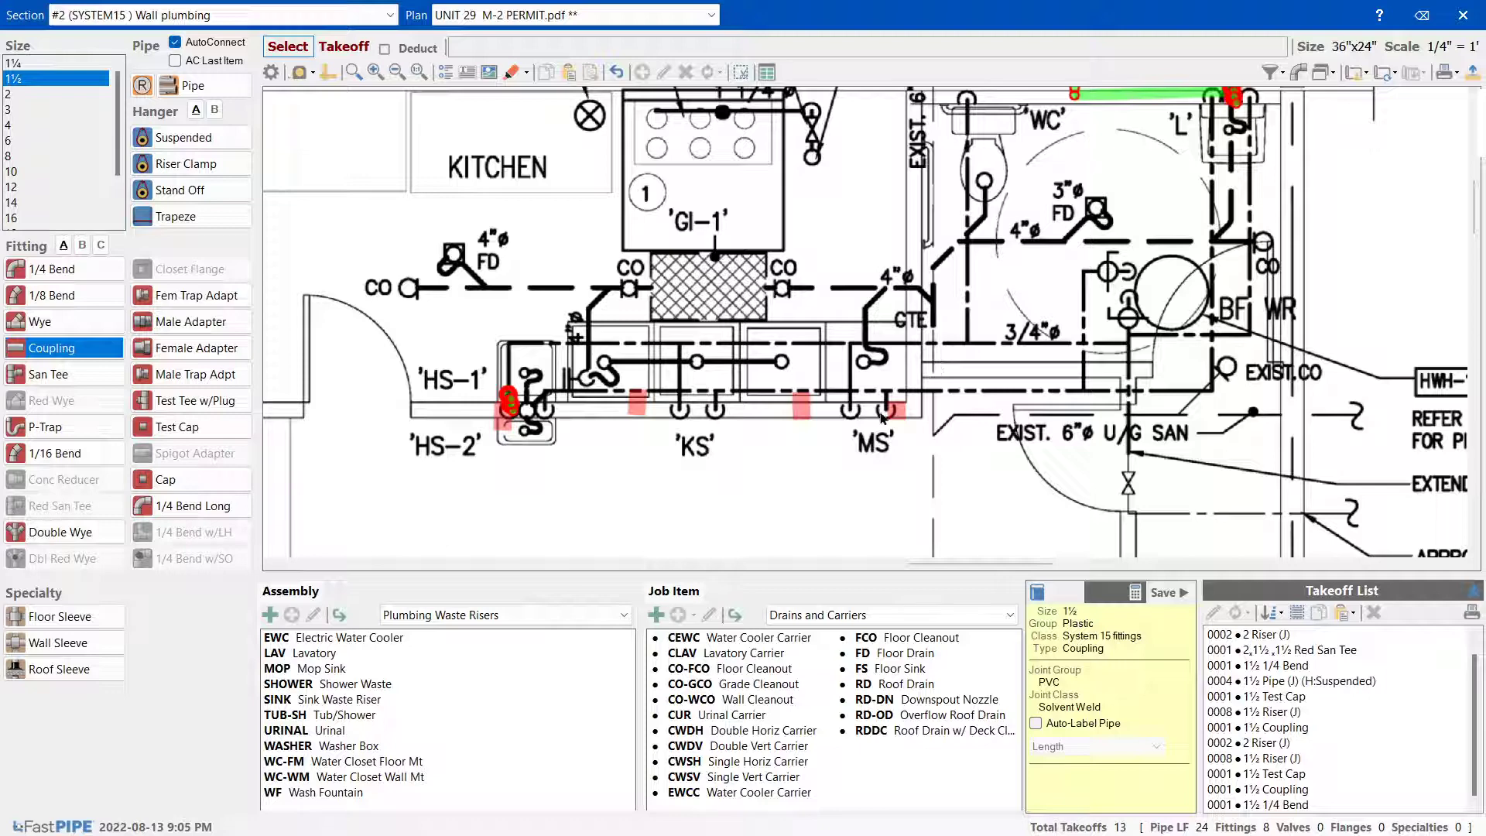
Turn off AutoConnect and place a size 1½ Coupling and a size 1½ riser 8 ft long at the highlighted location beside 'MS'
click(62, 348)
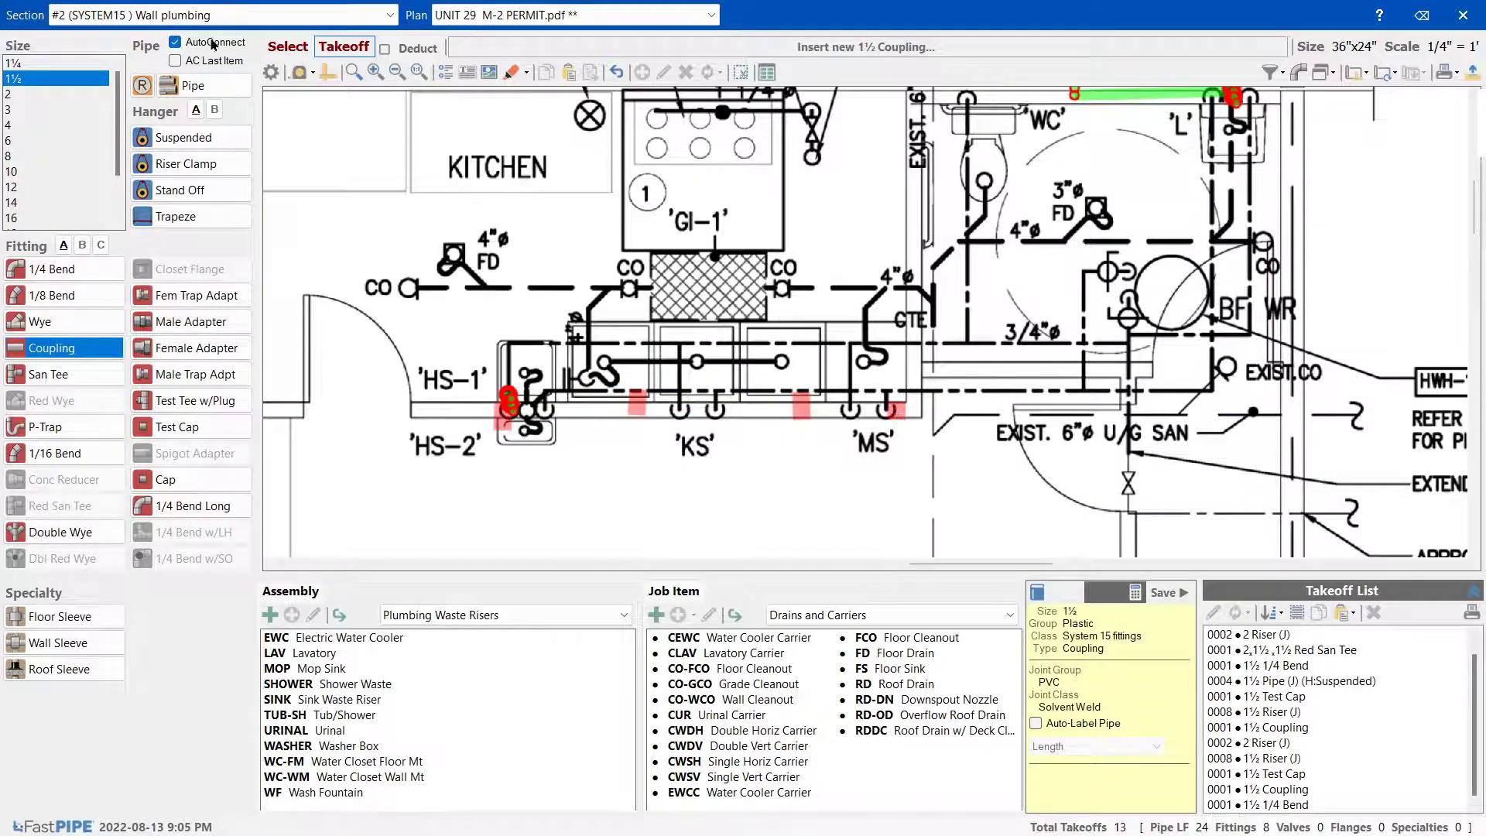
click(175, 42)
click(892, 407)
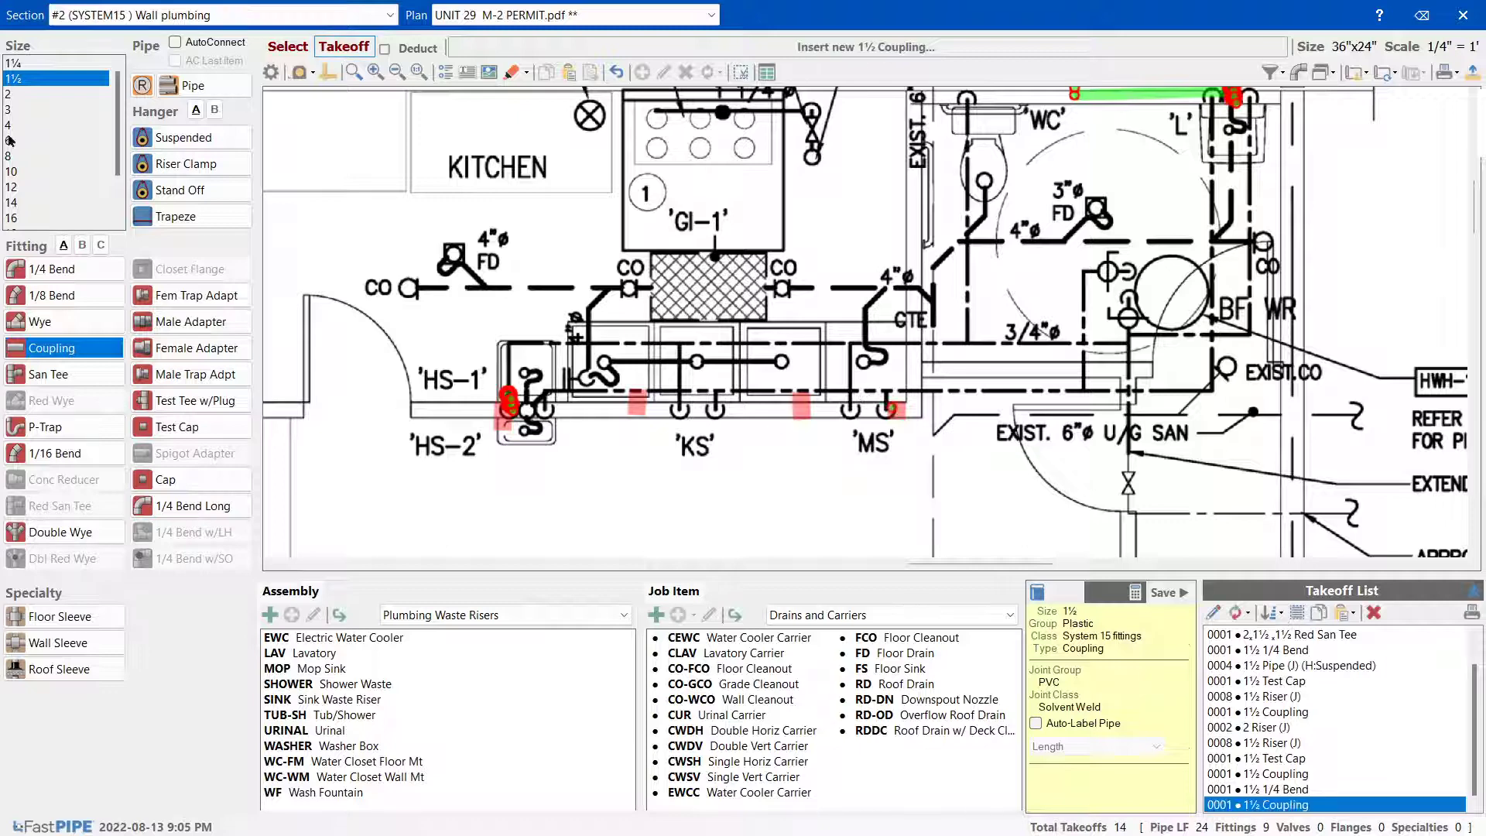
click(141, 85)
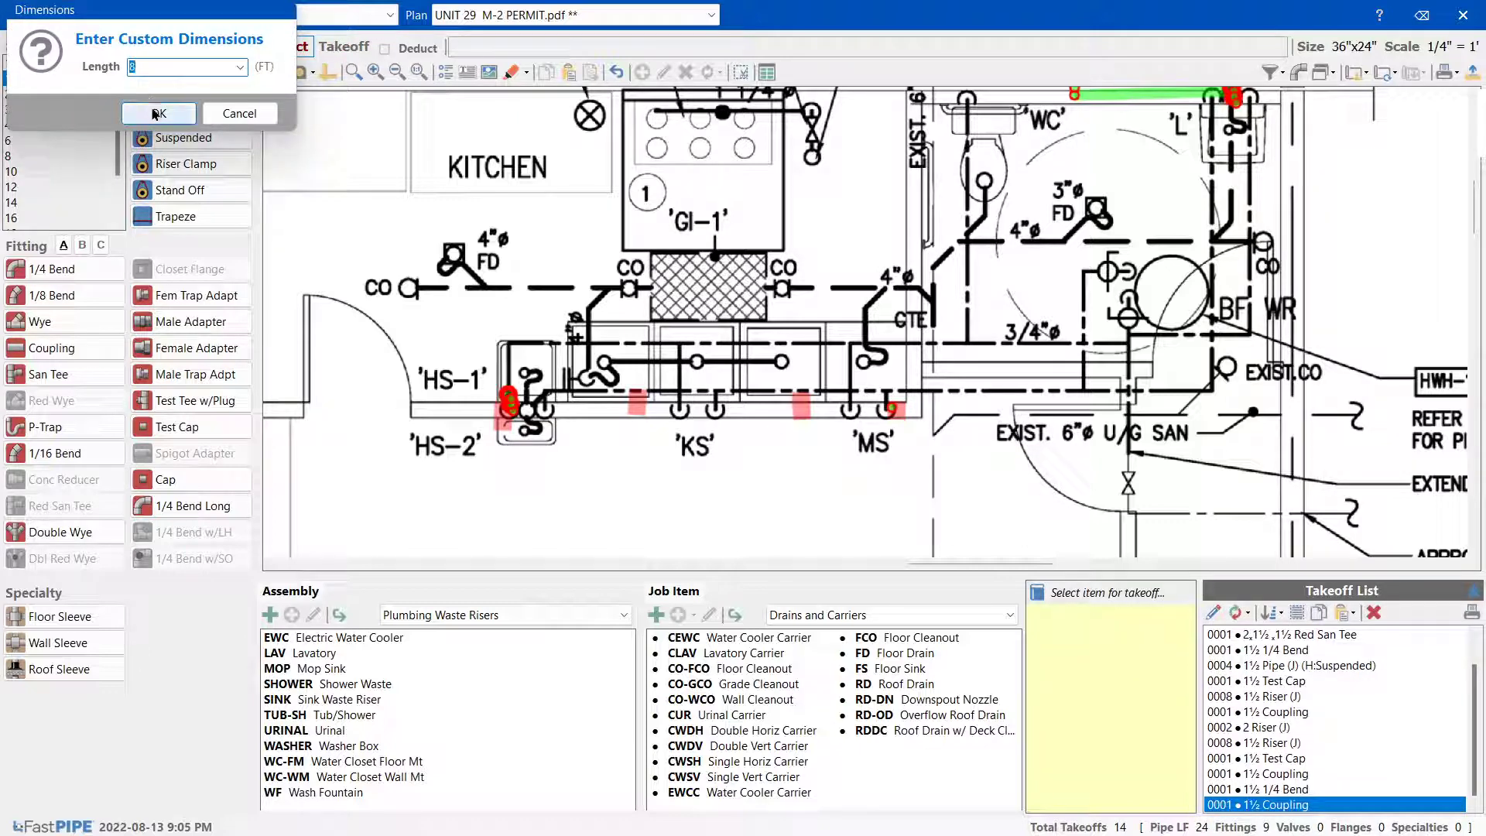
click(155, 109)
click(896, 411)
click(66, 348)
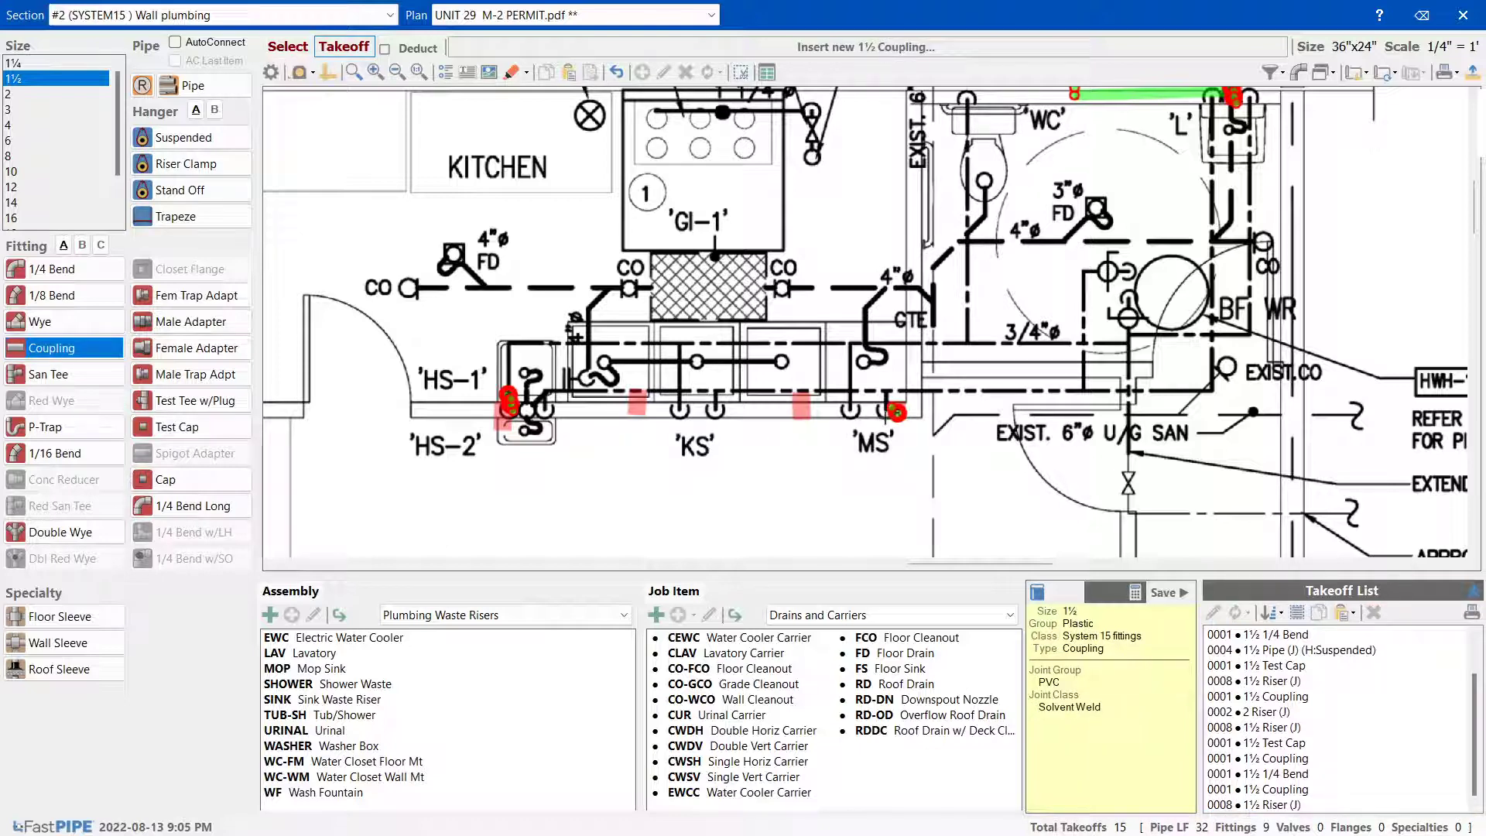
Replace the 8 ft 1½ riser at the 'MS' fixture with a 1½ riser 4 ft long
key(Escape)
click(895, 416)
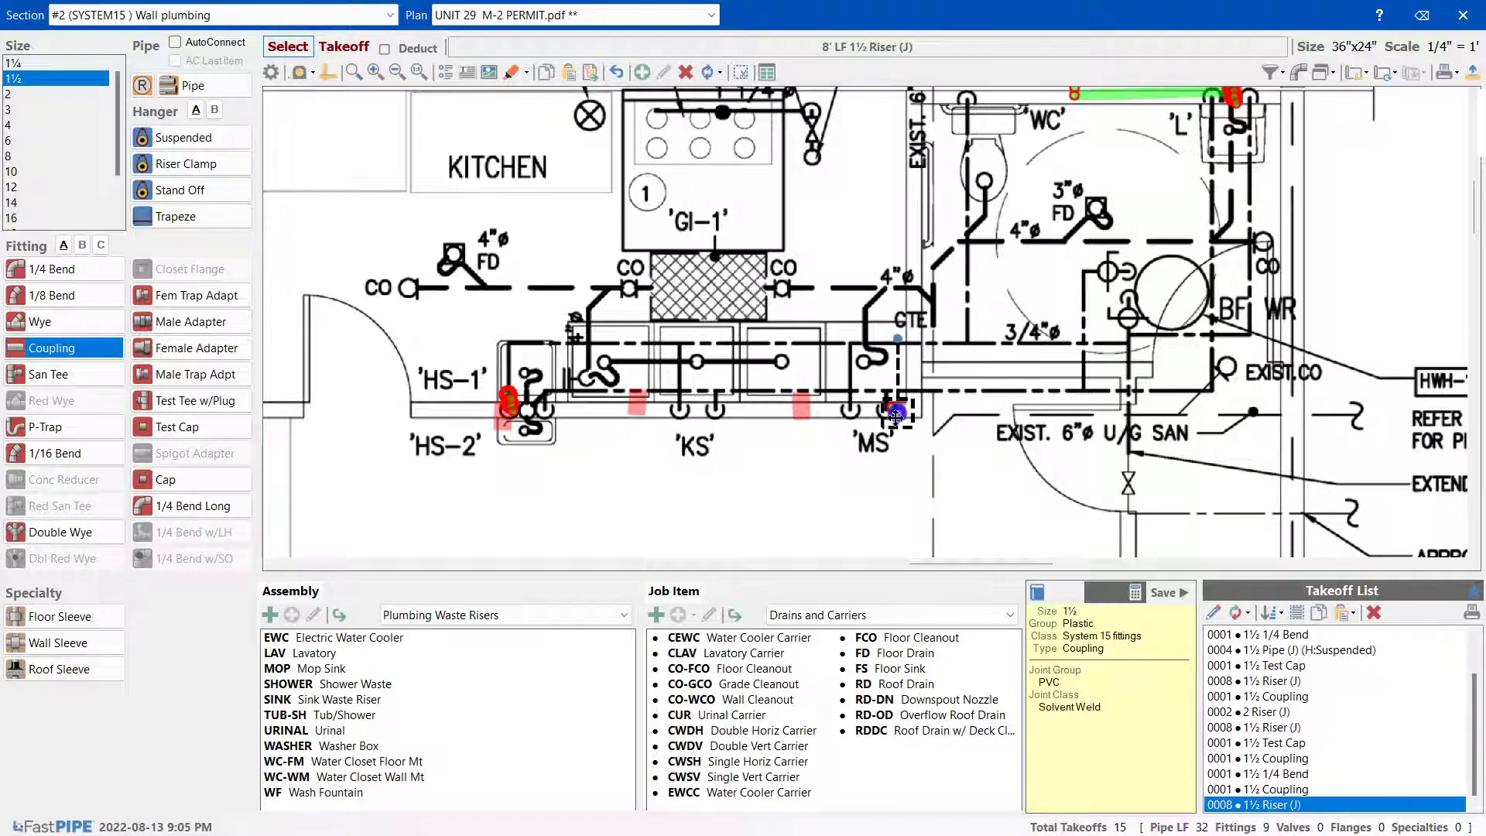
key(Delete)
click(723, 461)
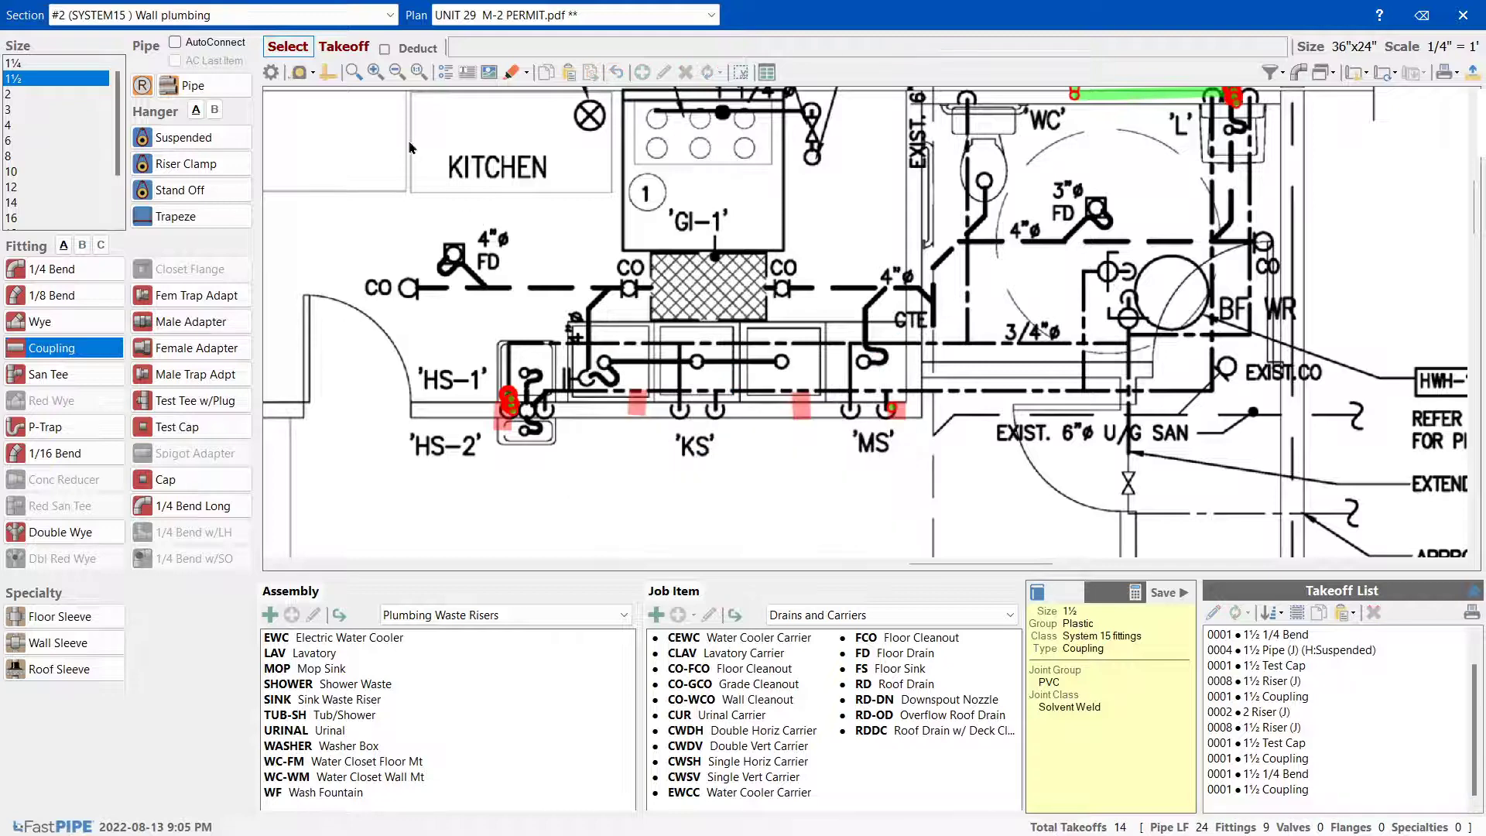
click(233, 81)
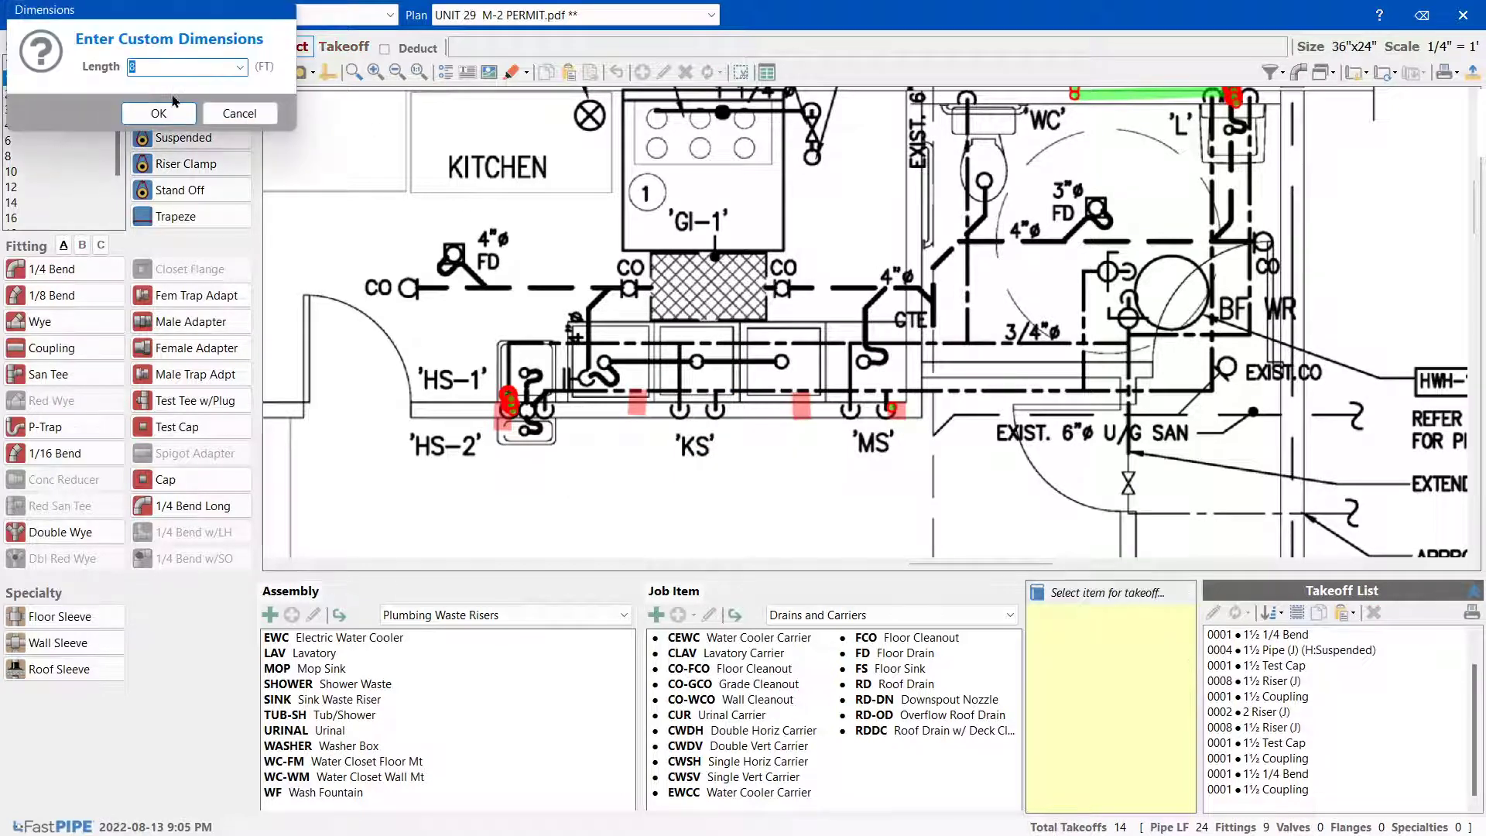
click(158, 113)
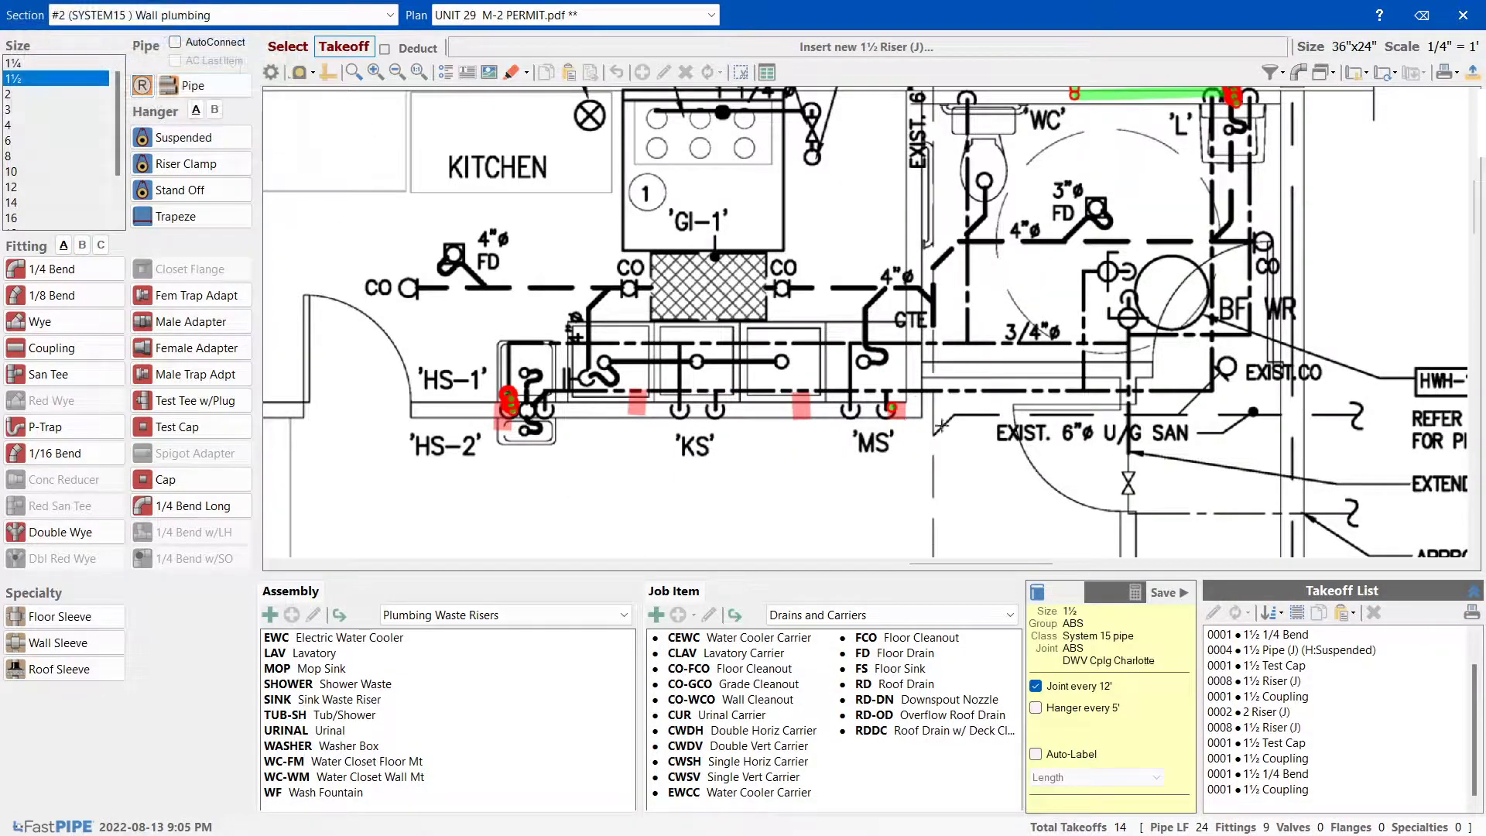
click(893, 406)
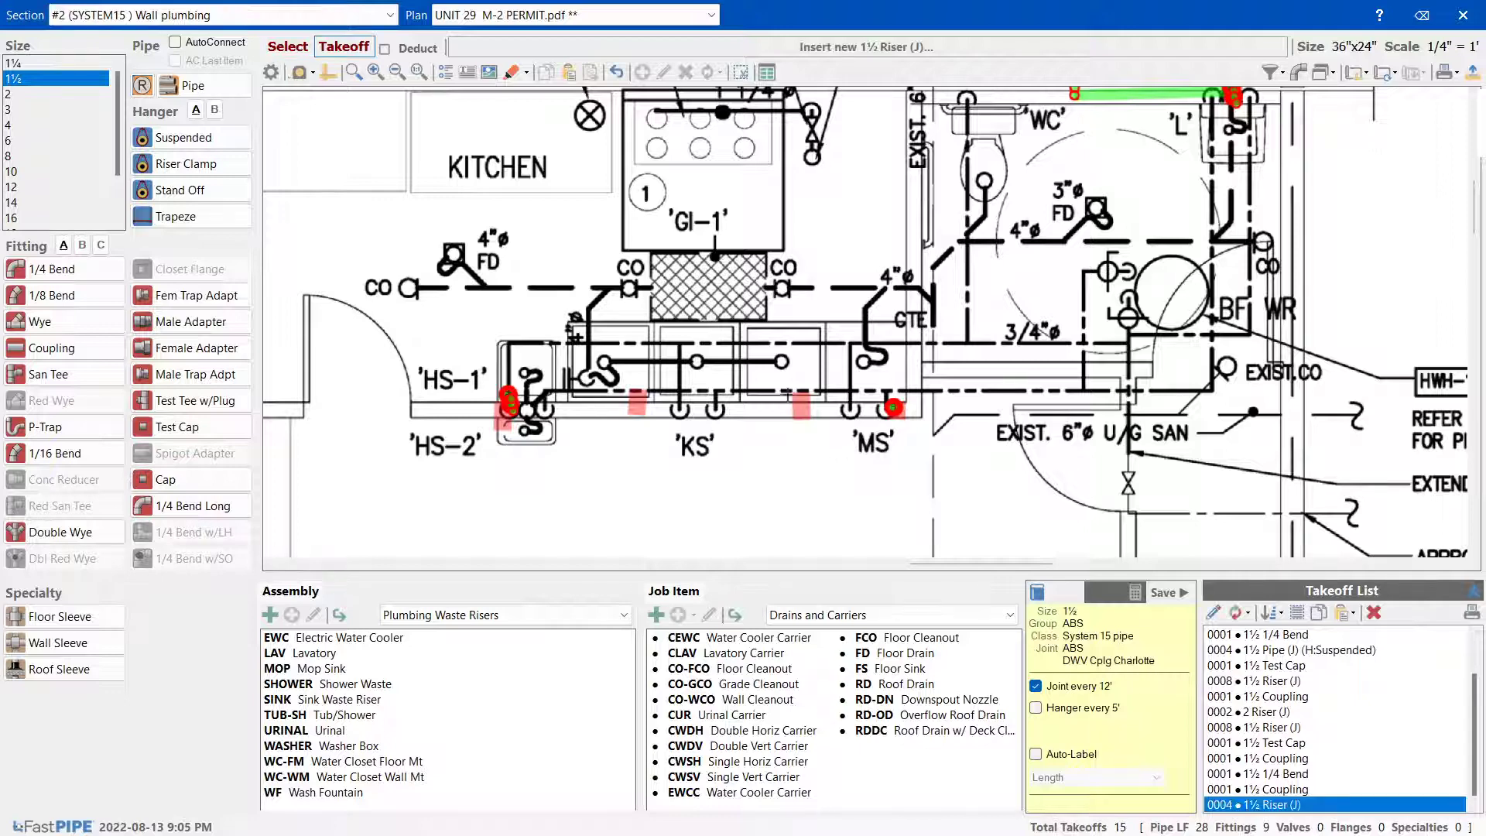
Copy the 4 ft riser and coupling at 'MS' onto the two highlighted wall spots on either side of 'KS'
click(288, 46)
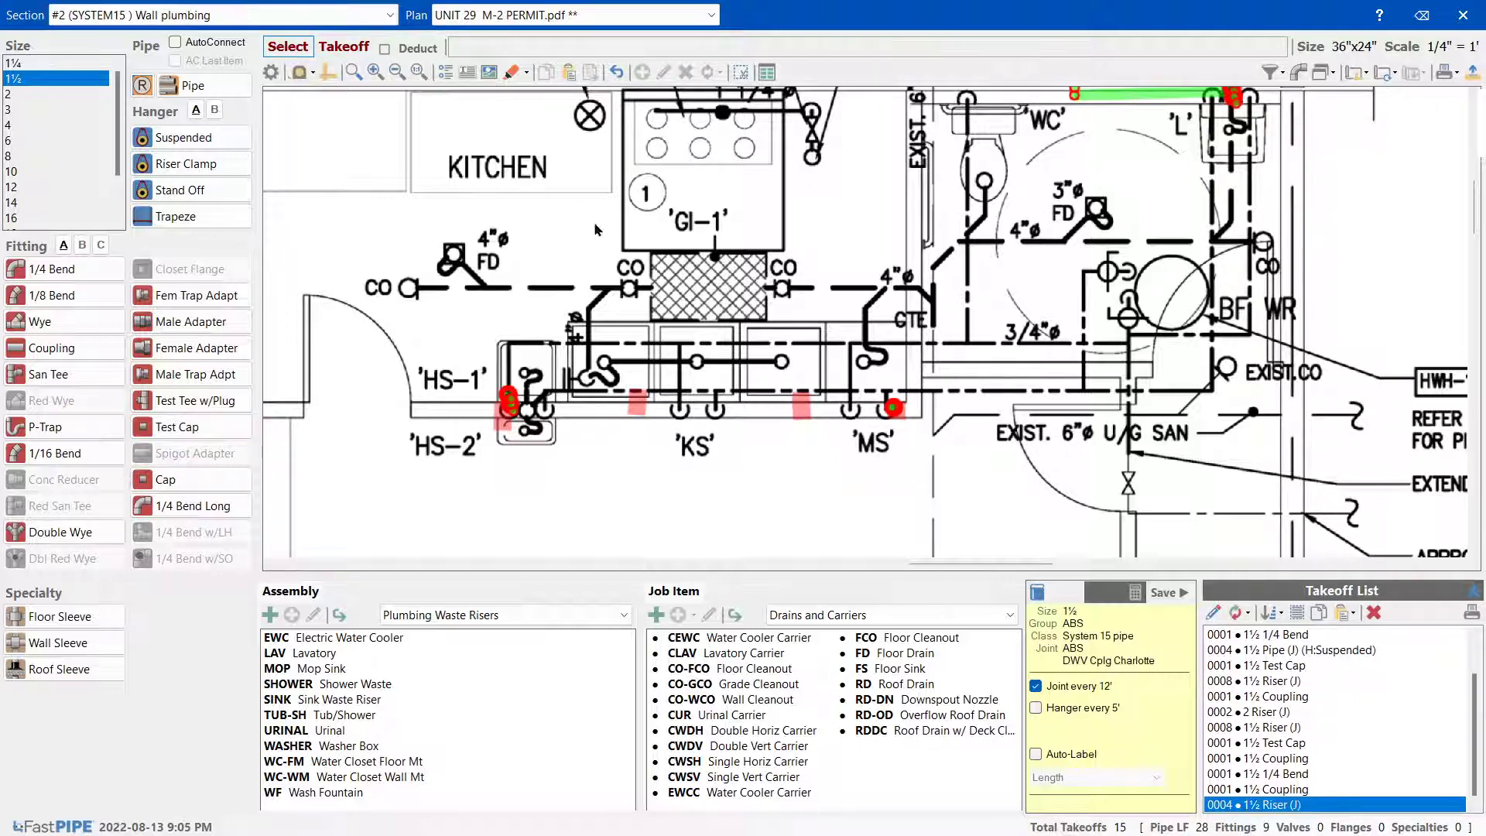
drag(855, 365, 922, 439)
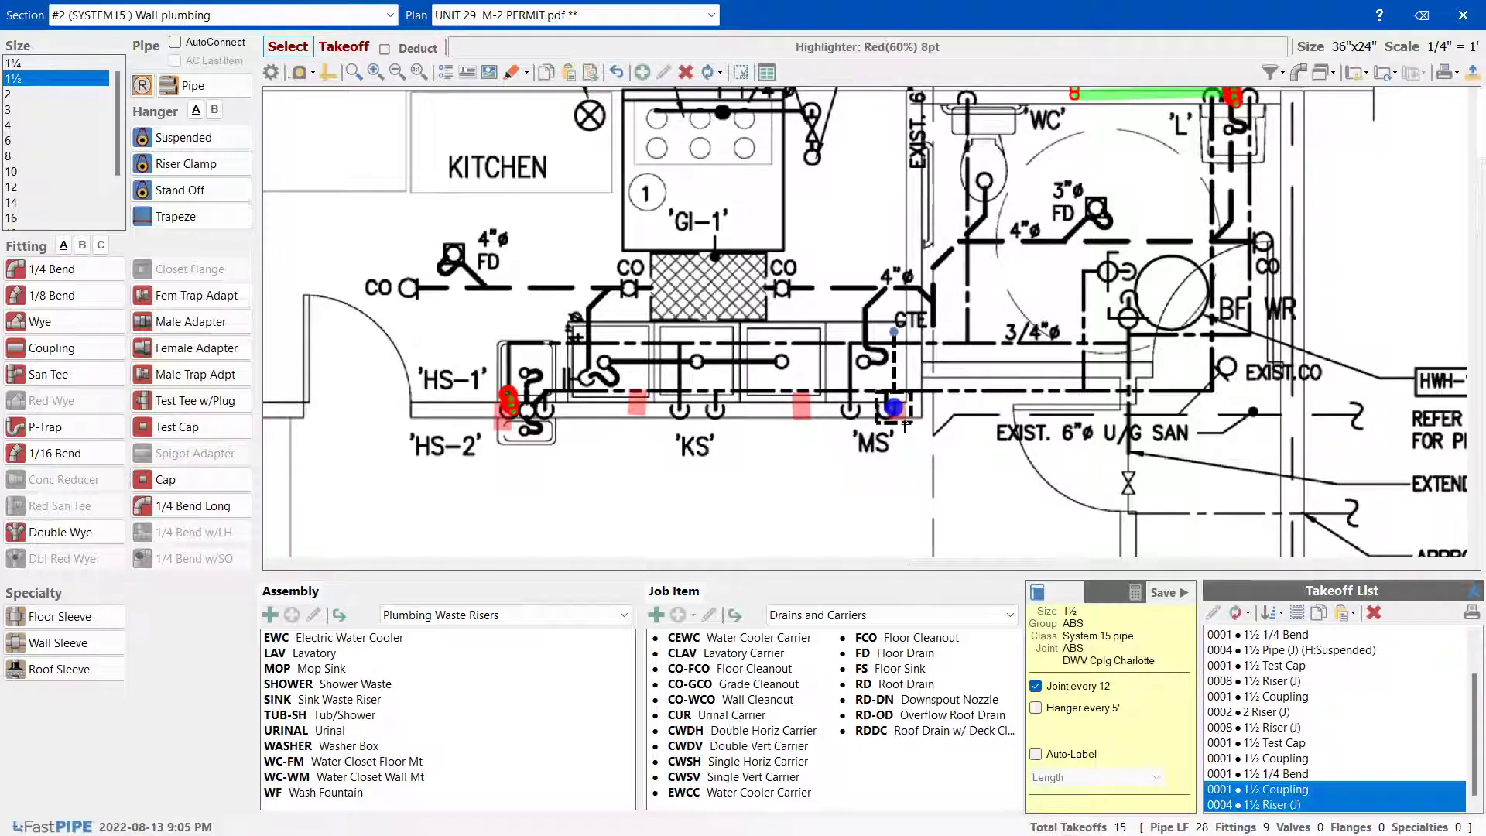
right_click(896, 402)
click(918, 415)
right_click(884, 416)
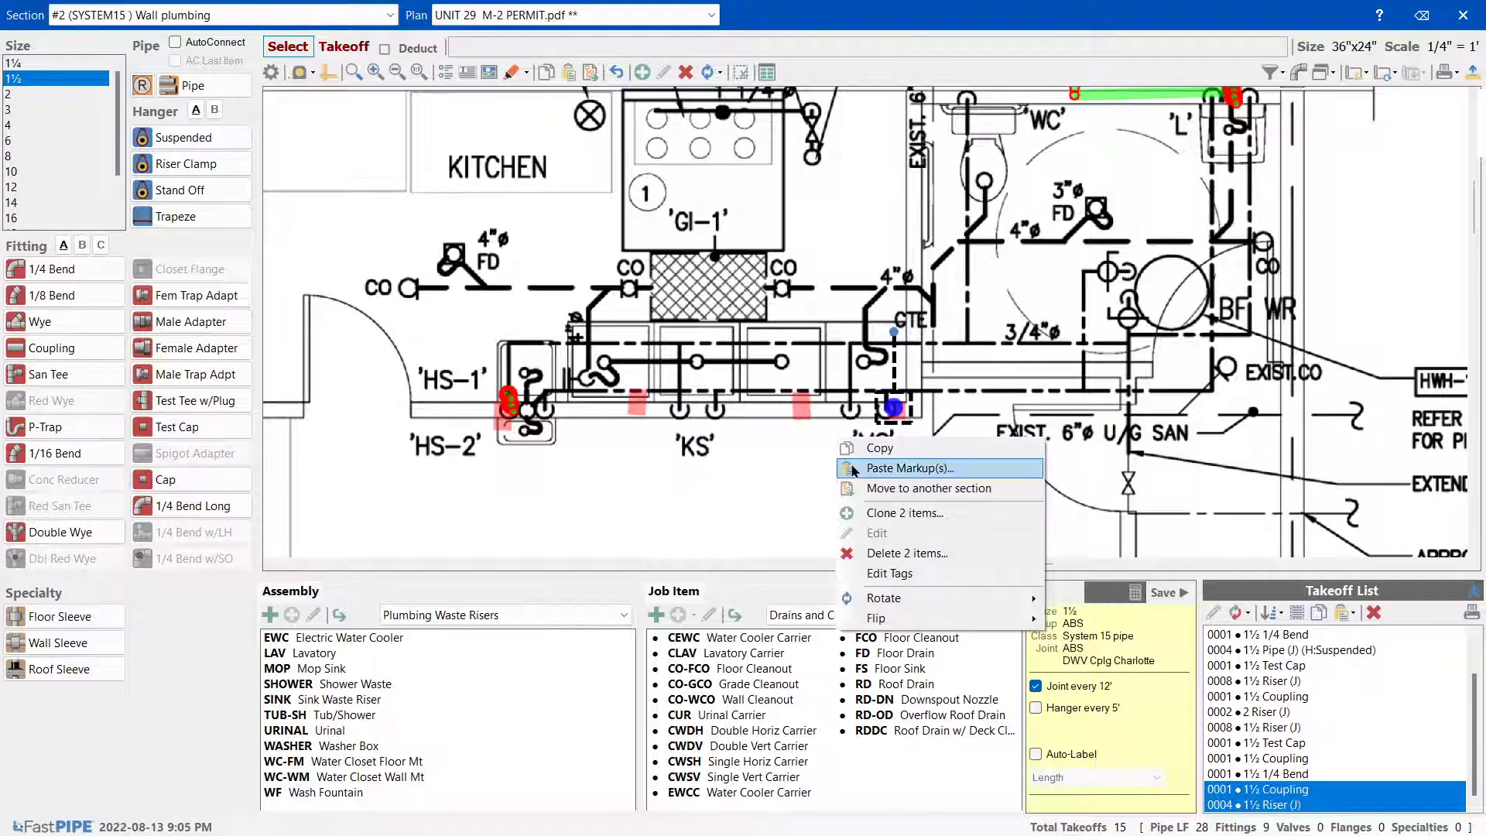
click(921, 466)
click(803, 425)
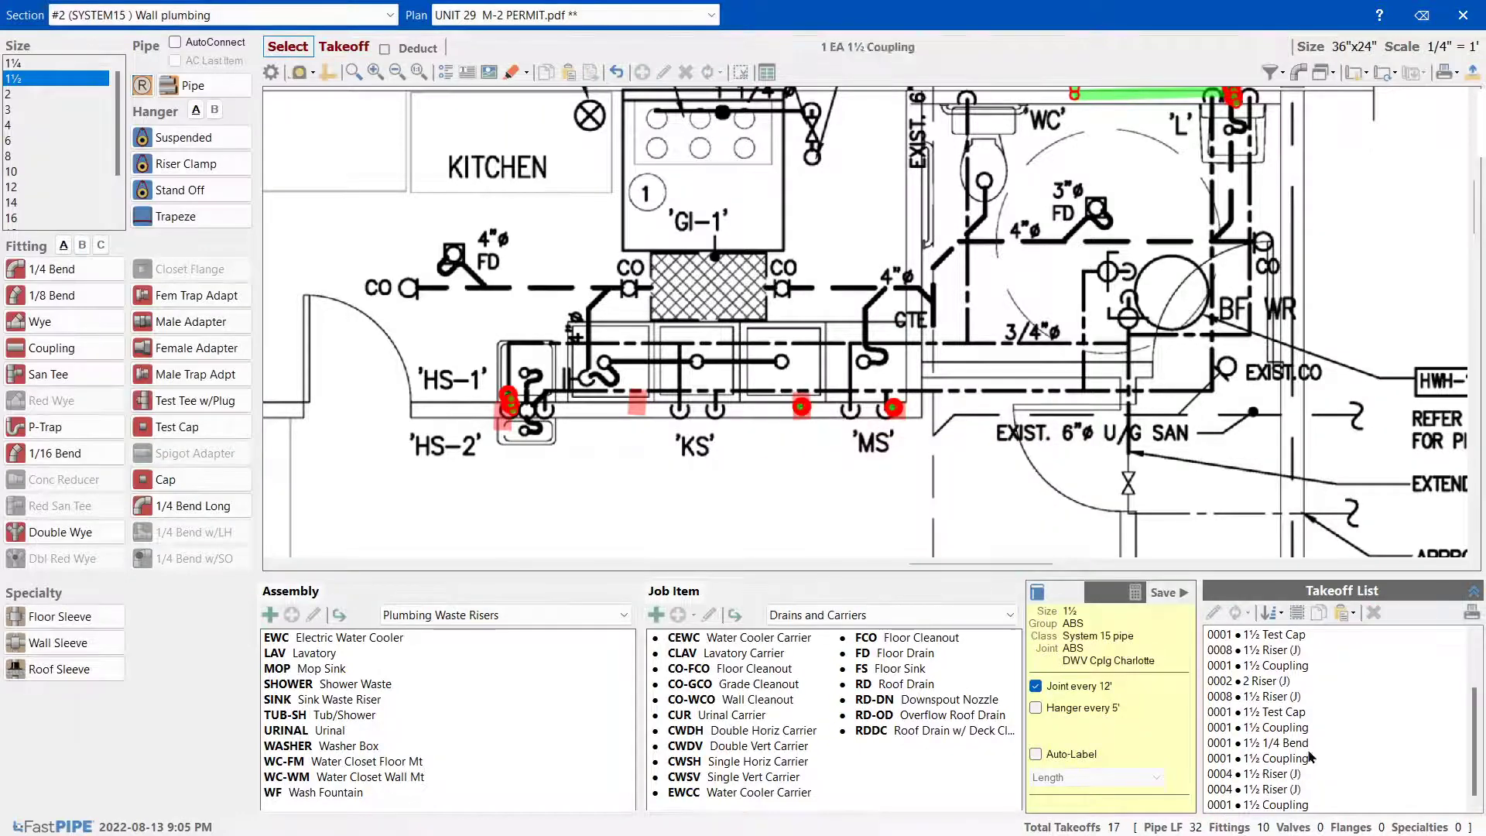
right_click(726, 509)
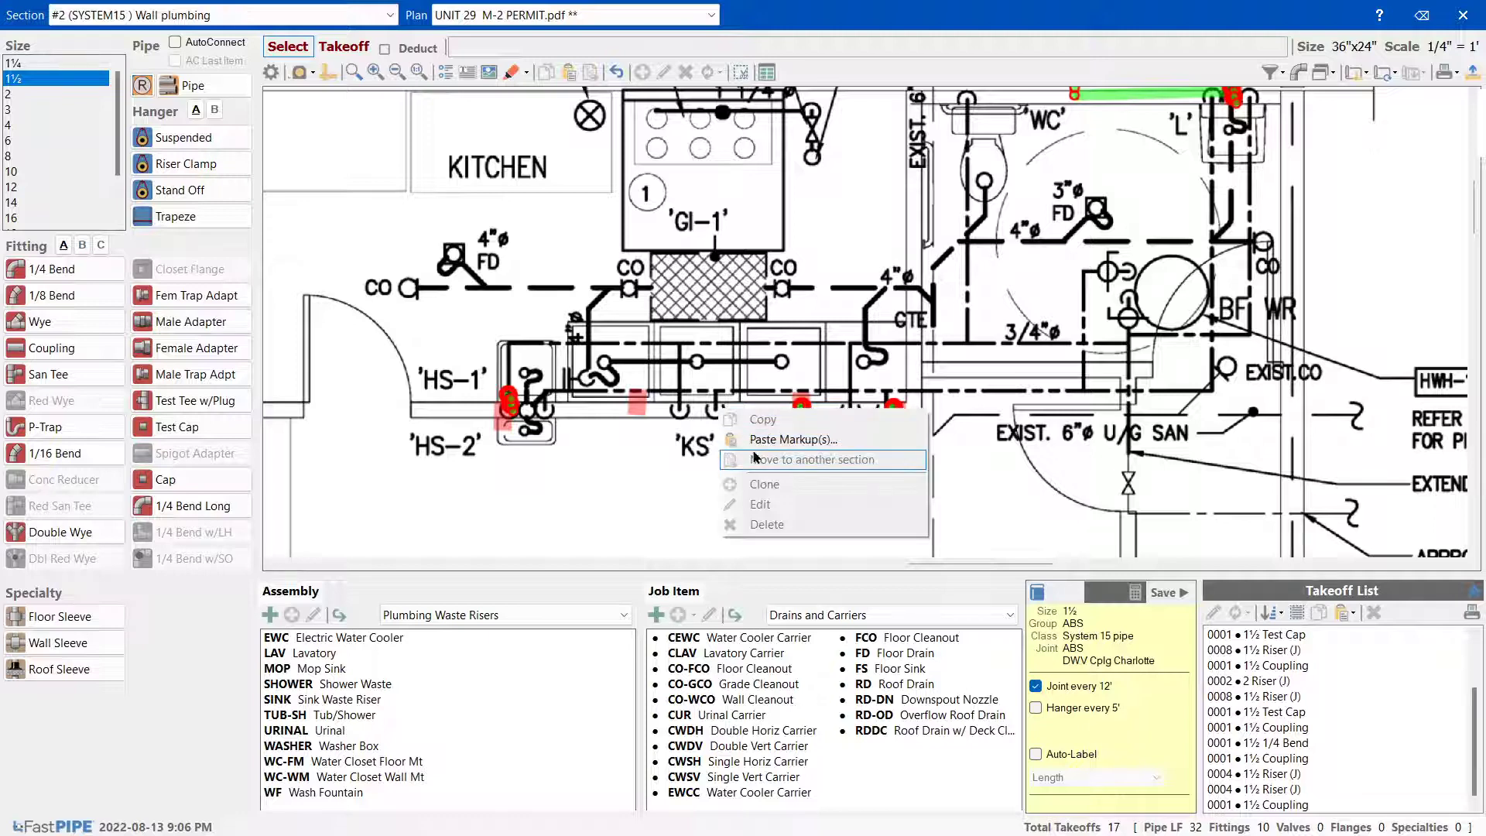
click(774, 524)
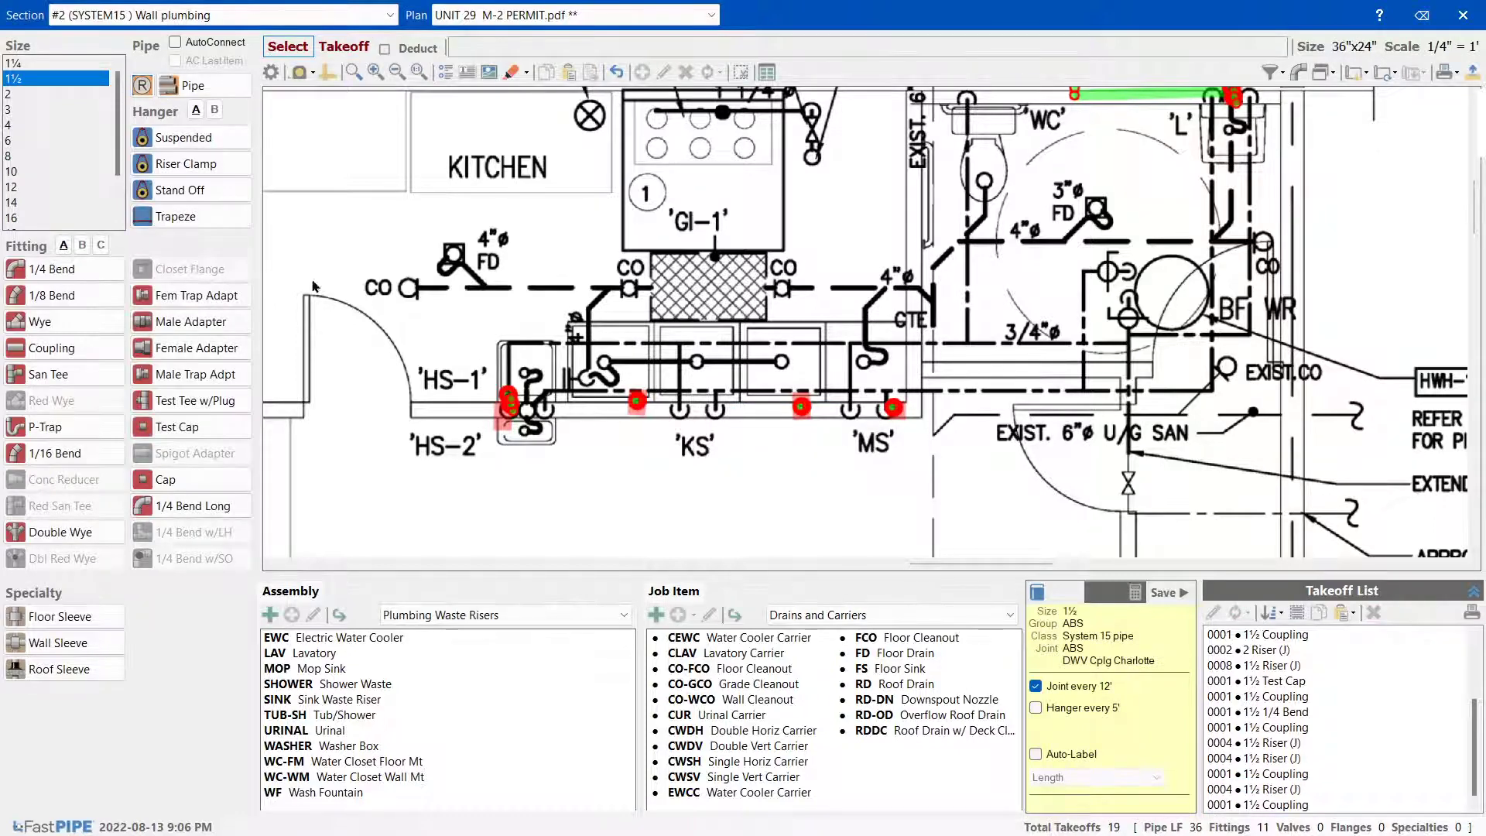
Place a 1½ 1/4 Bend at the 'MS' riser and a 1½ San Tee at the riser between 'KS' and 'MS'
click(52, 269)
click(894, 405)
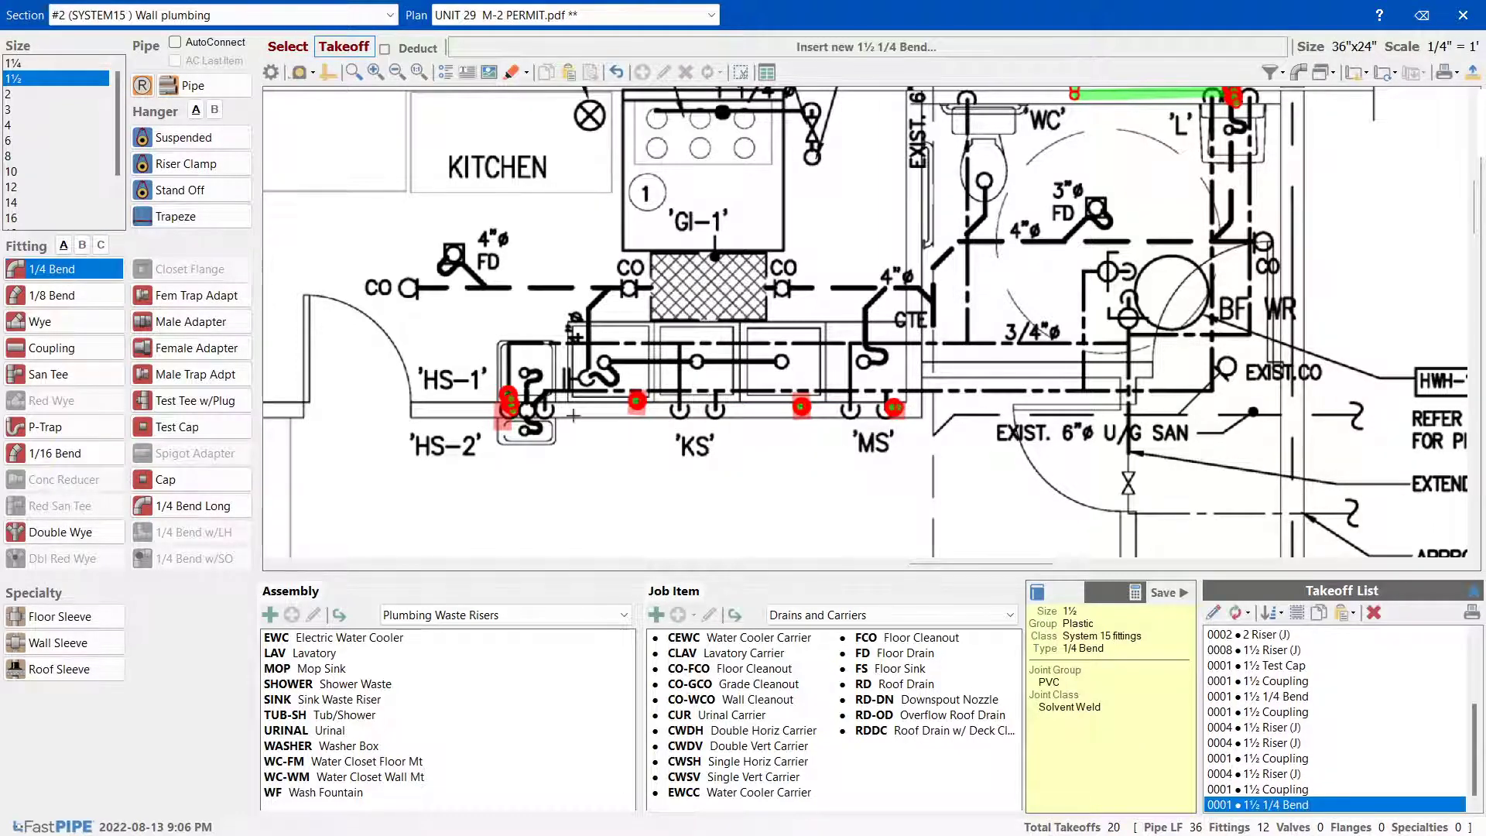
key(Escape)
click(63, 374)
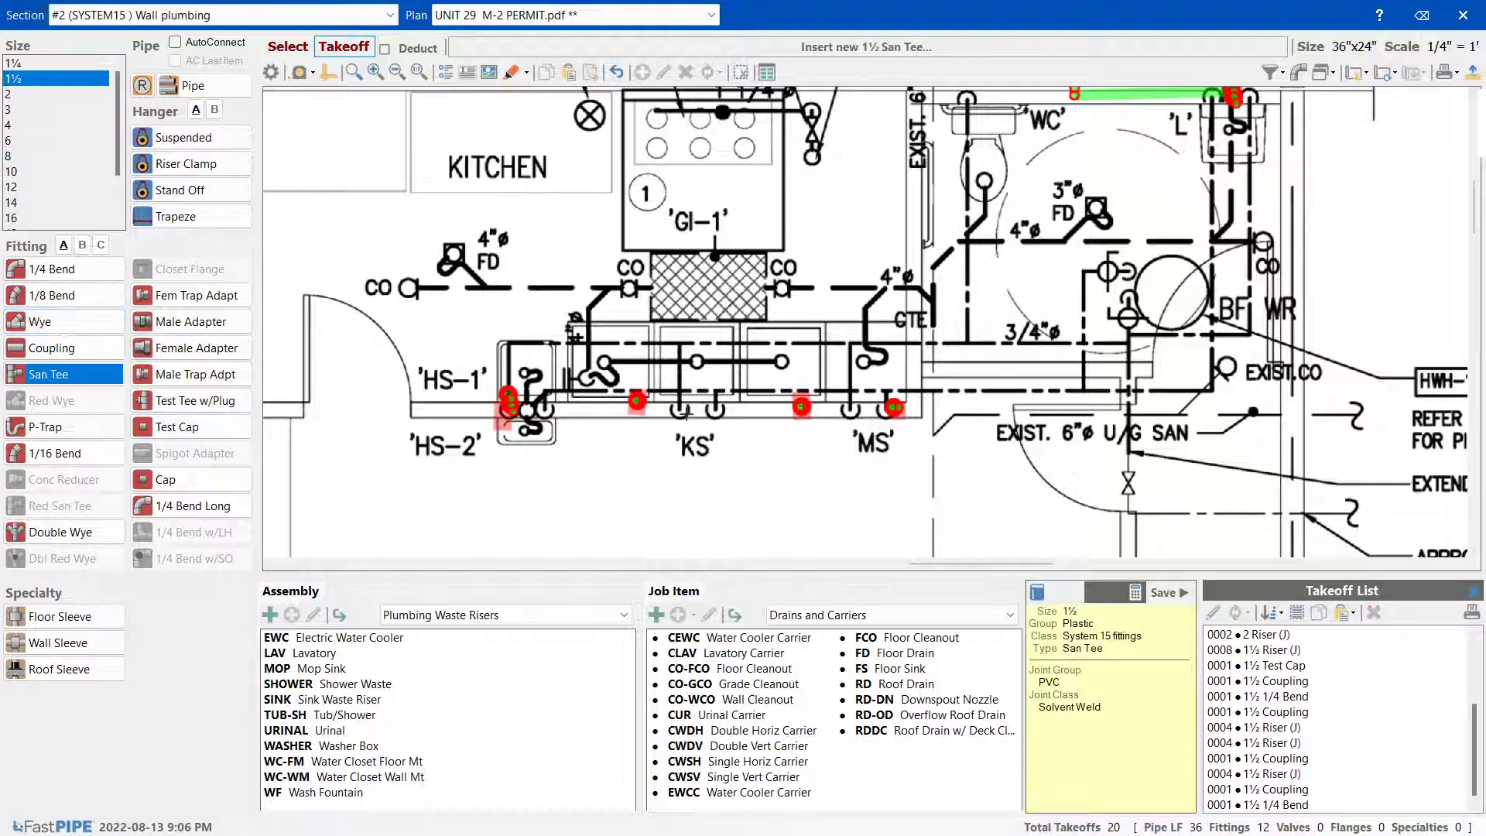
click(791, 404)
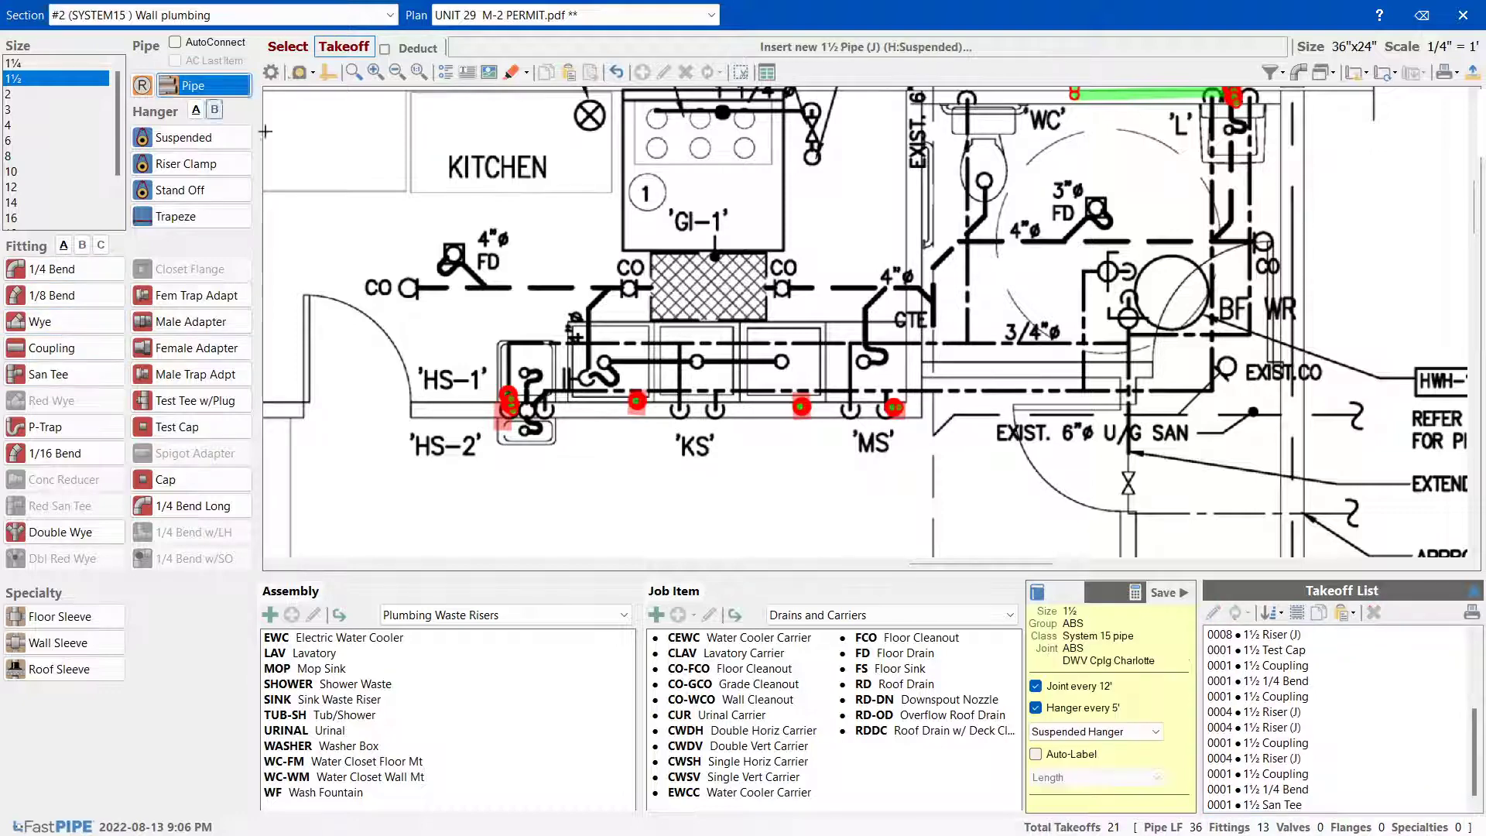
Run about 9'11" of 1½ suspended pipe from 'MS' to 'HS-2' and add 1½ San Tees at the 'HS' riser and the riser beside it
drag(900, 409, 508, 411)
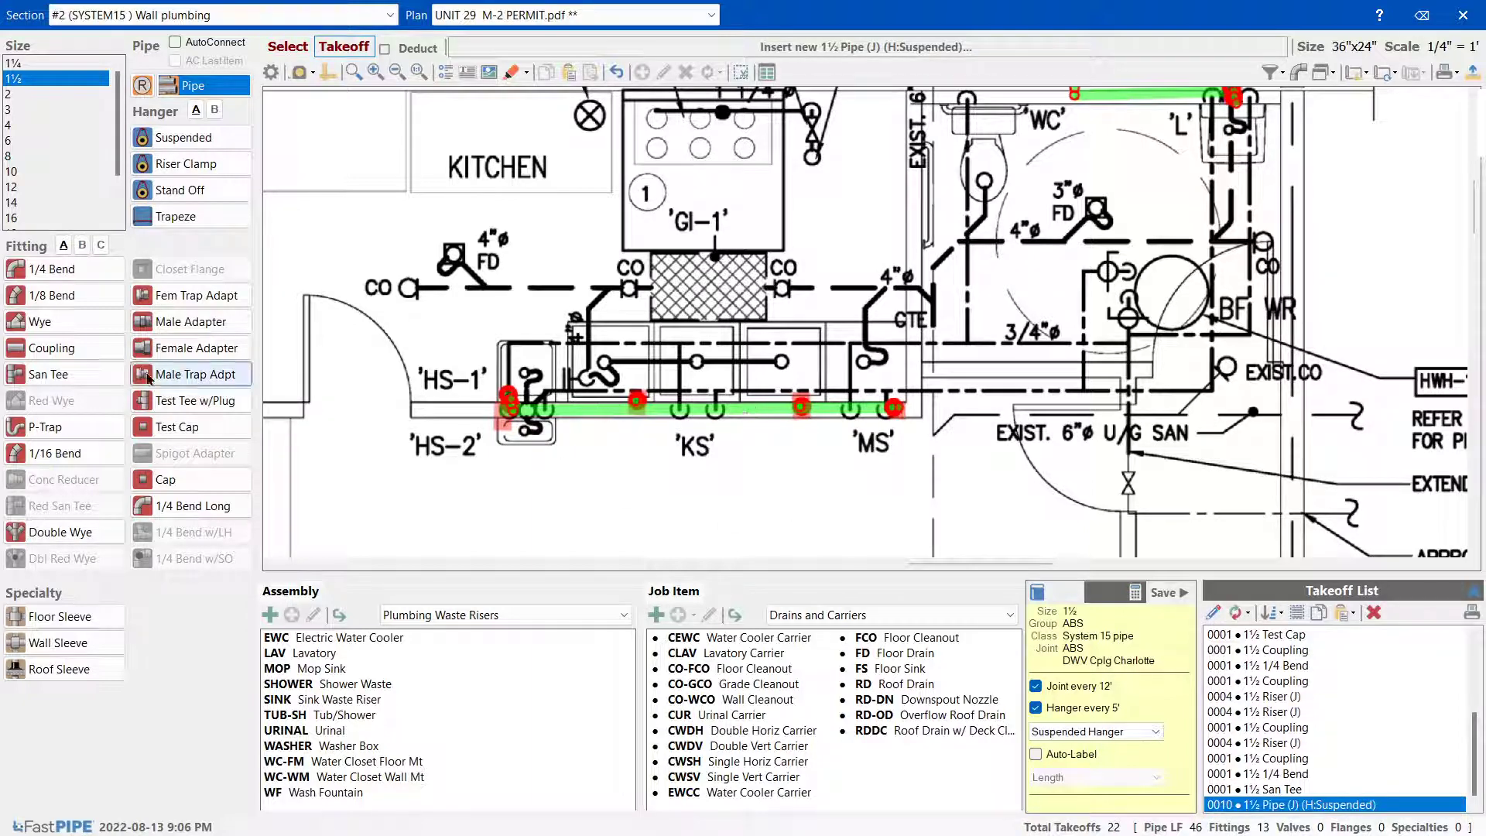
click(48, 374)
click(639, 403)
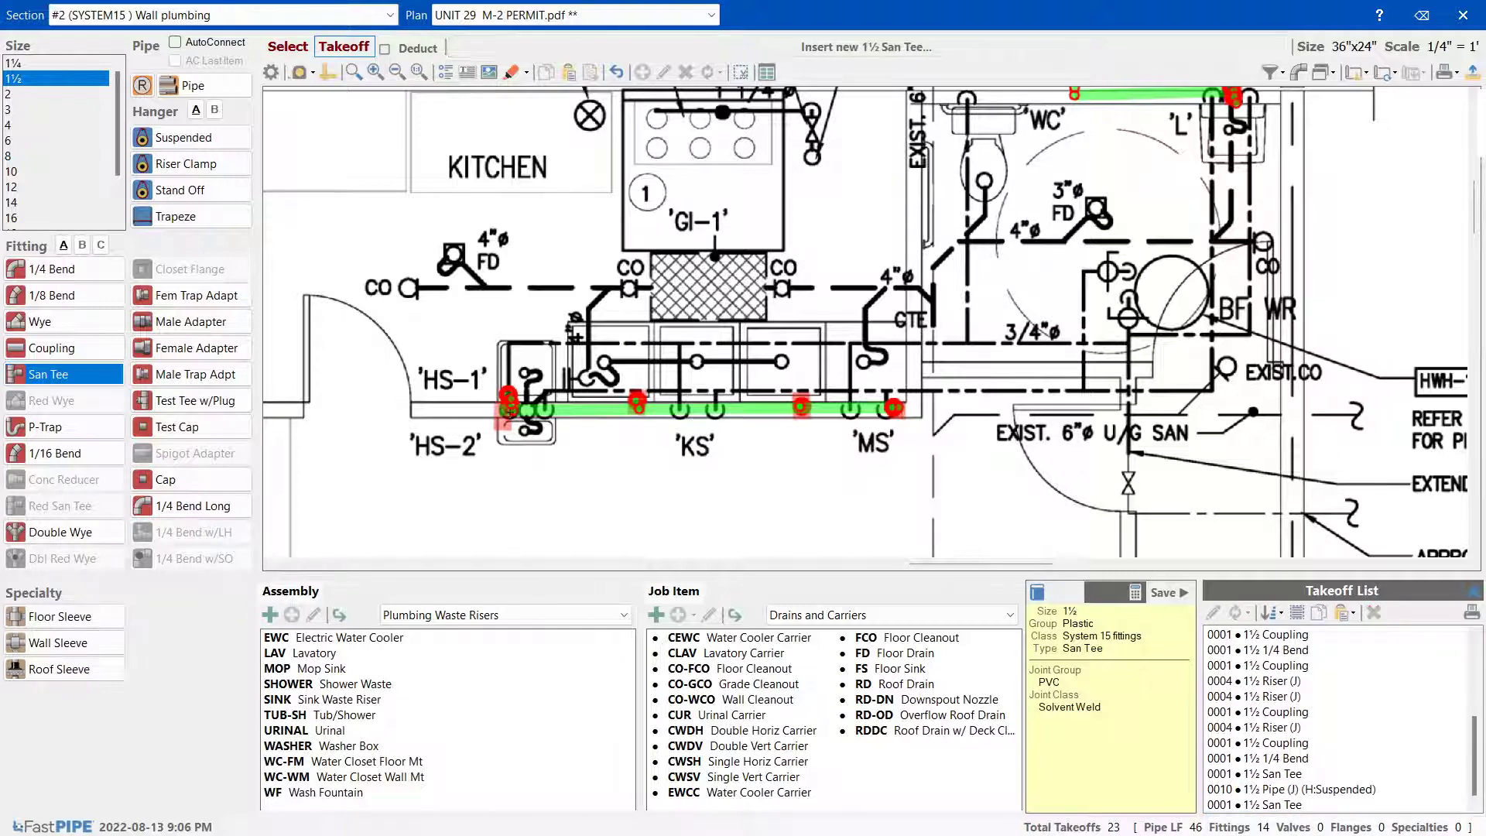
click(509, 410)
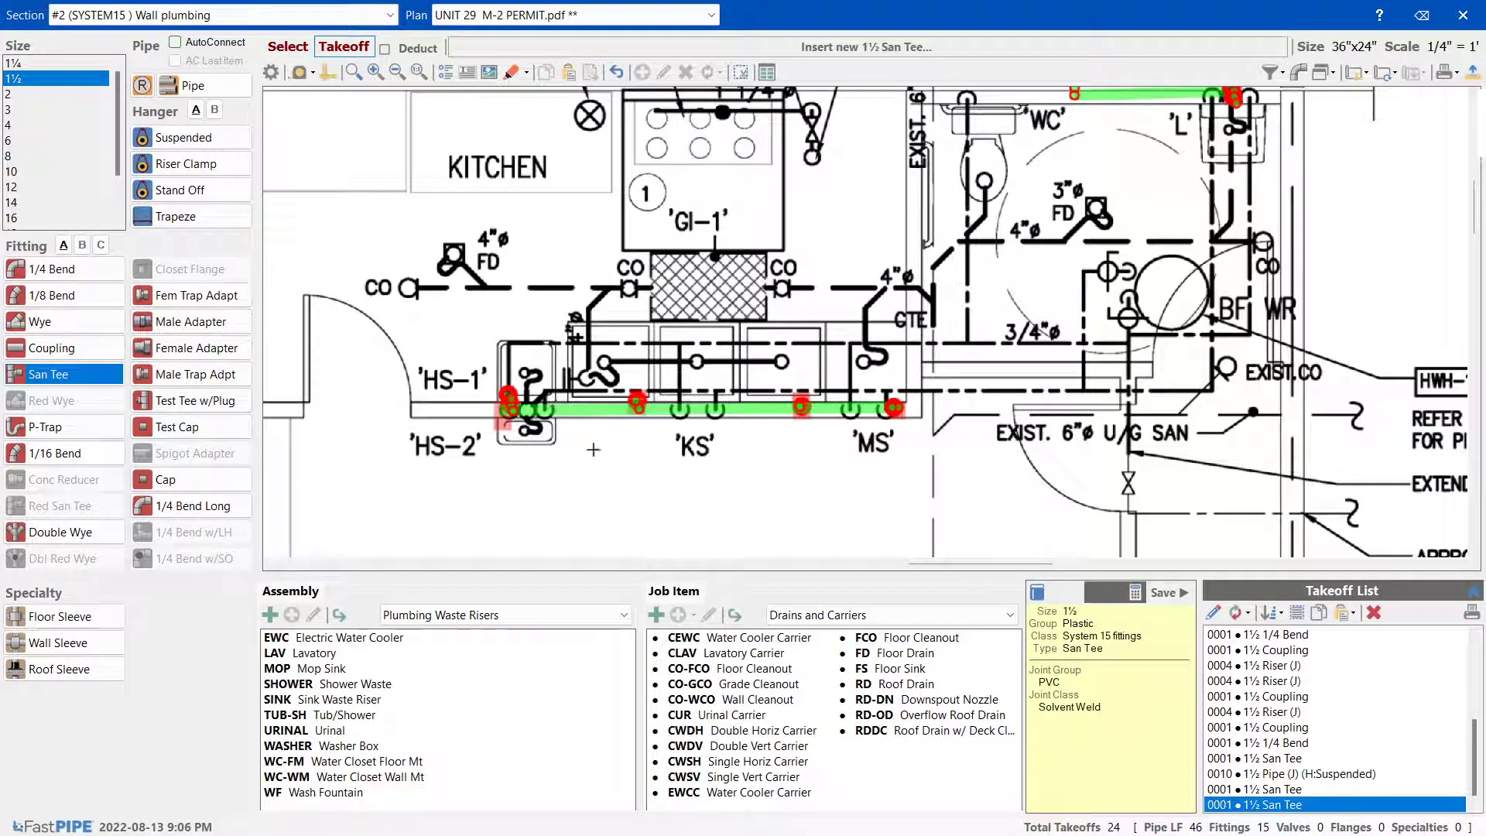
key(Escape)
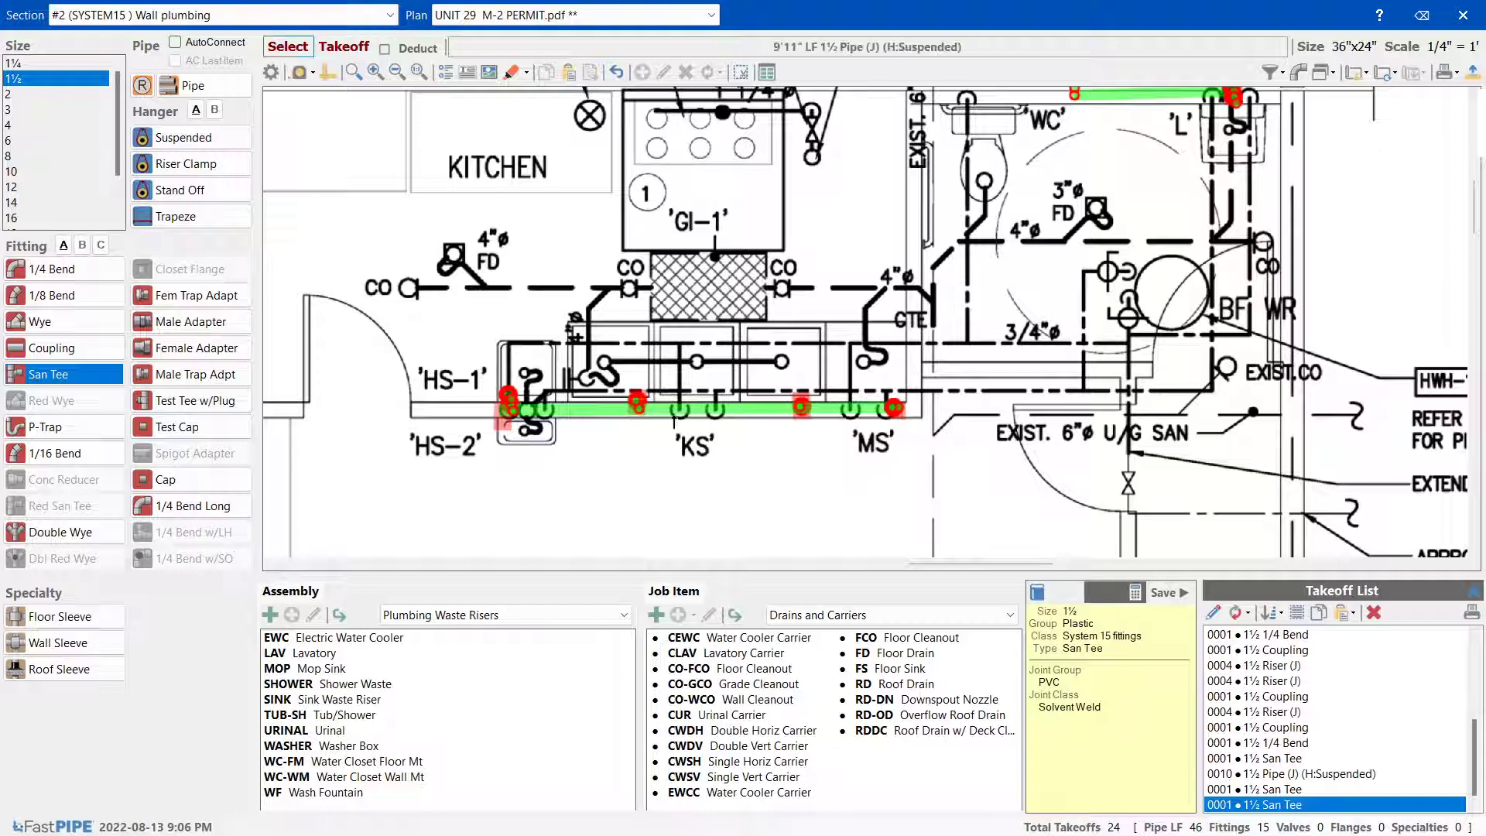
Move the riser between 'HS-2' and 'KS' off the wall pipe and back onto it to check the stacked fittings
click(504, 415)
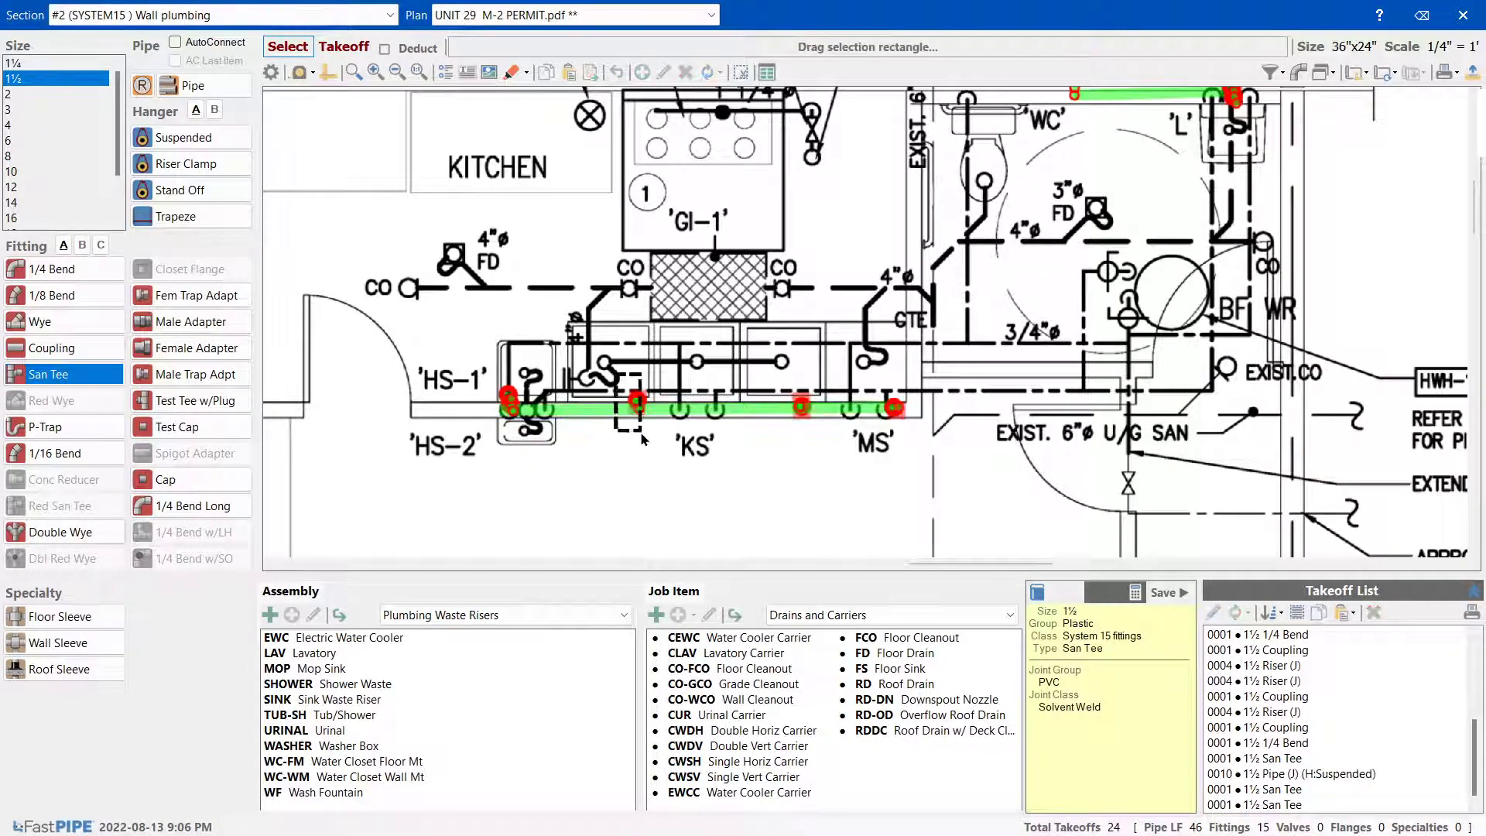
click(637, 399)
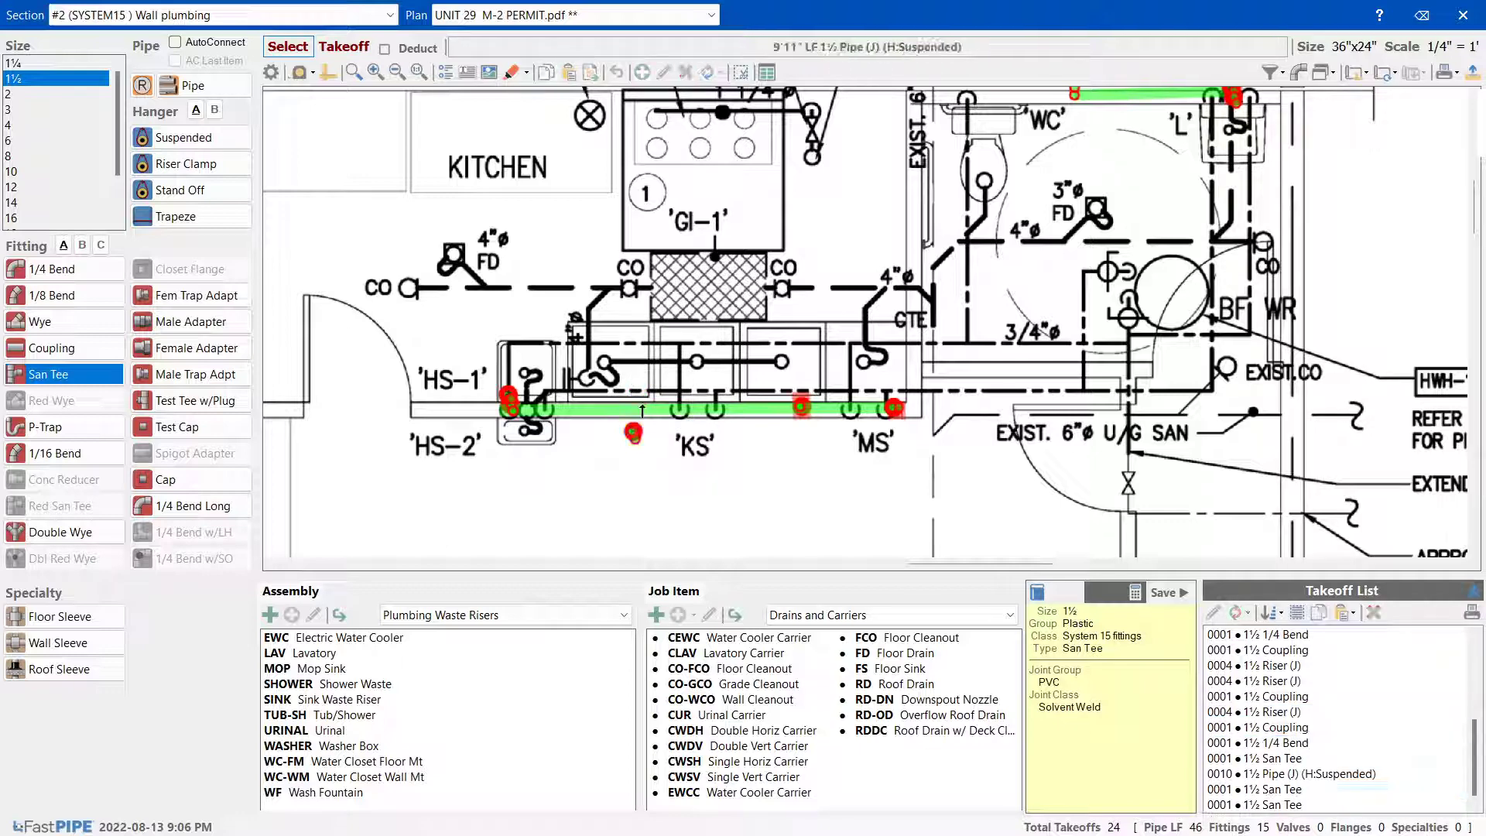
click(634, 402)
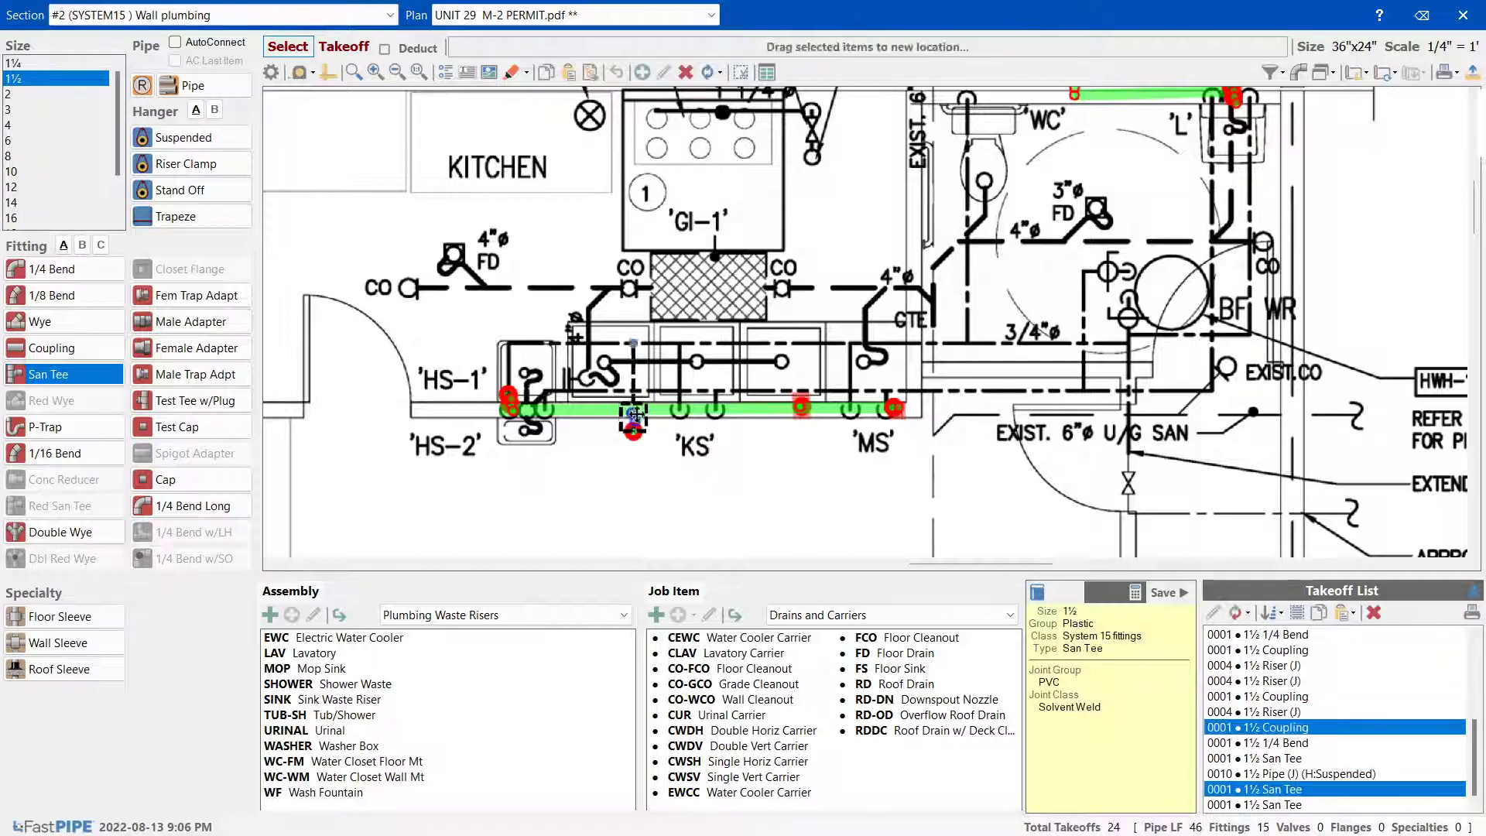
click(633, 431)
drag(634, 431, 633, 399)
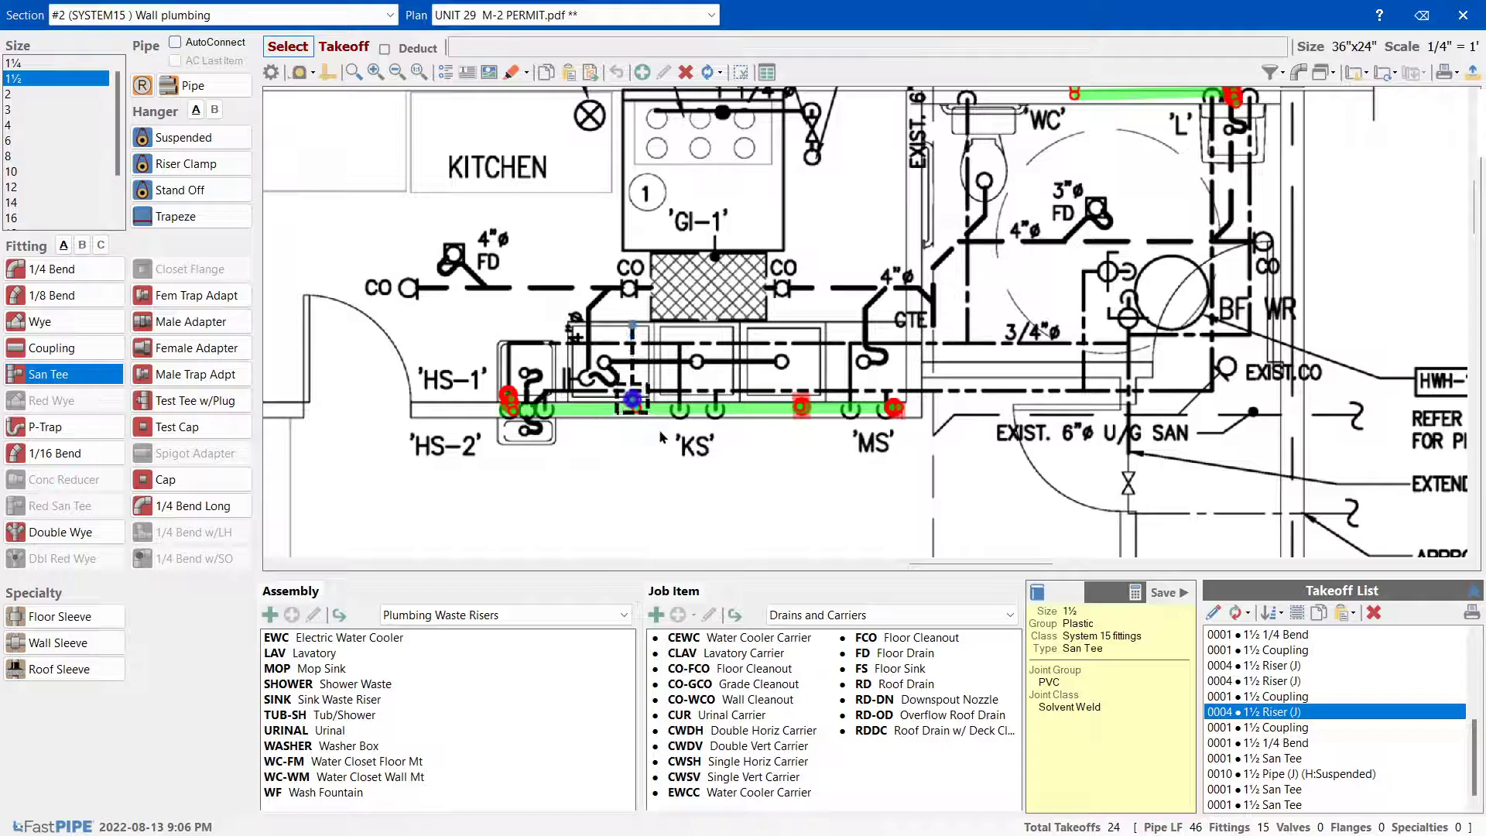
click(675, 444)
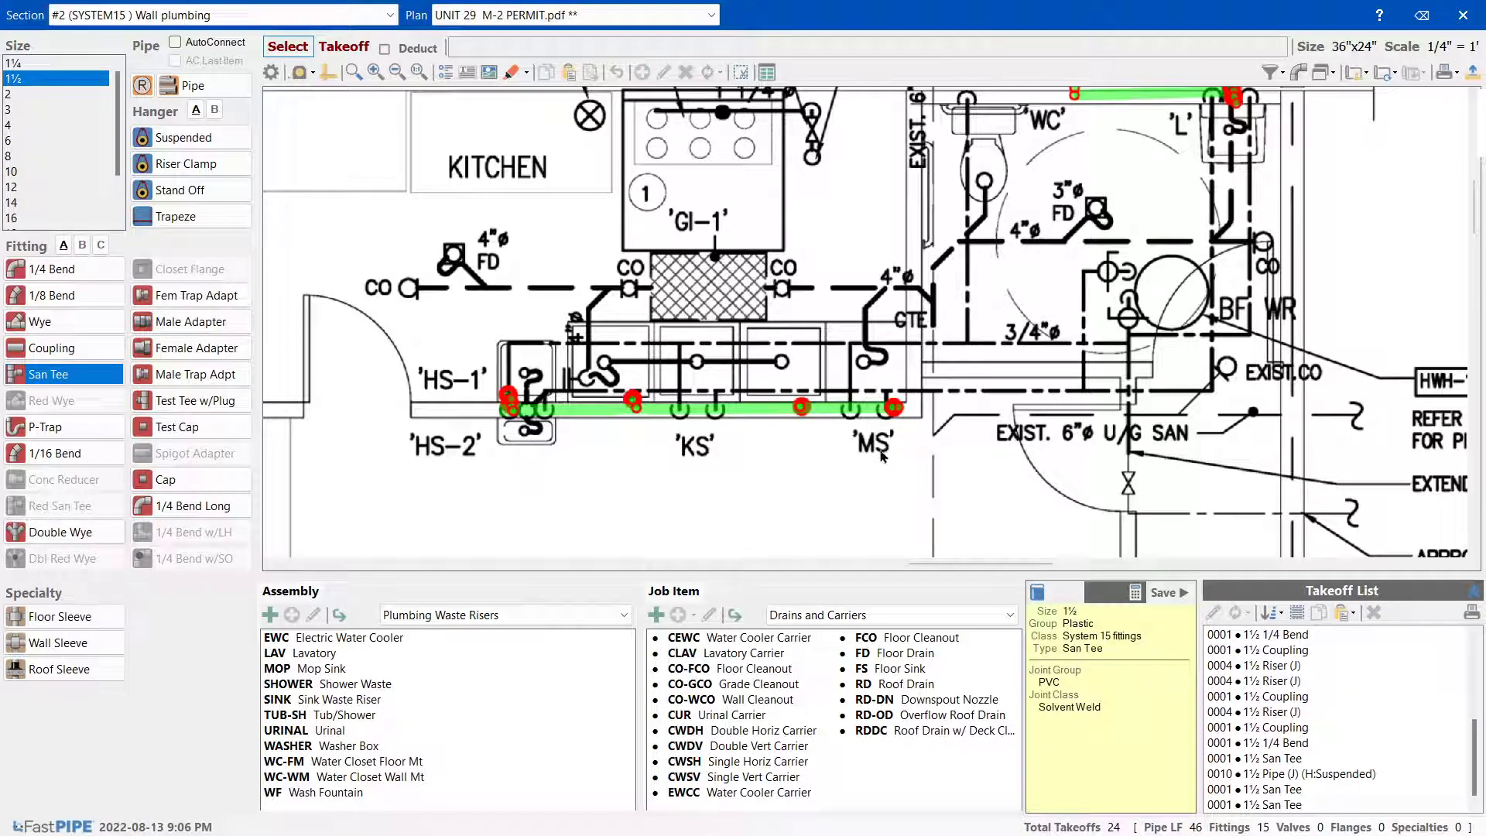
Save and close the Wall plumbing section's takeoff
scroll(1256, 429, up, 1)
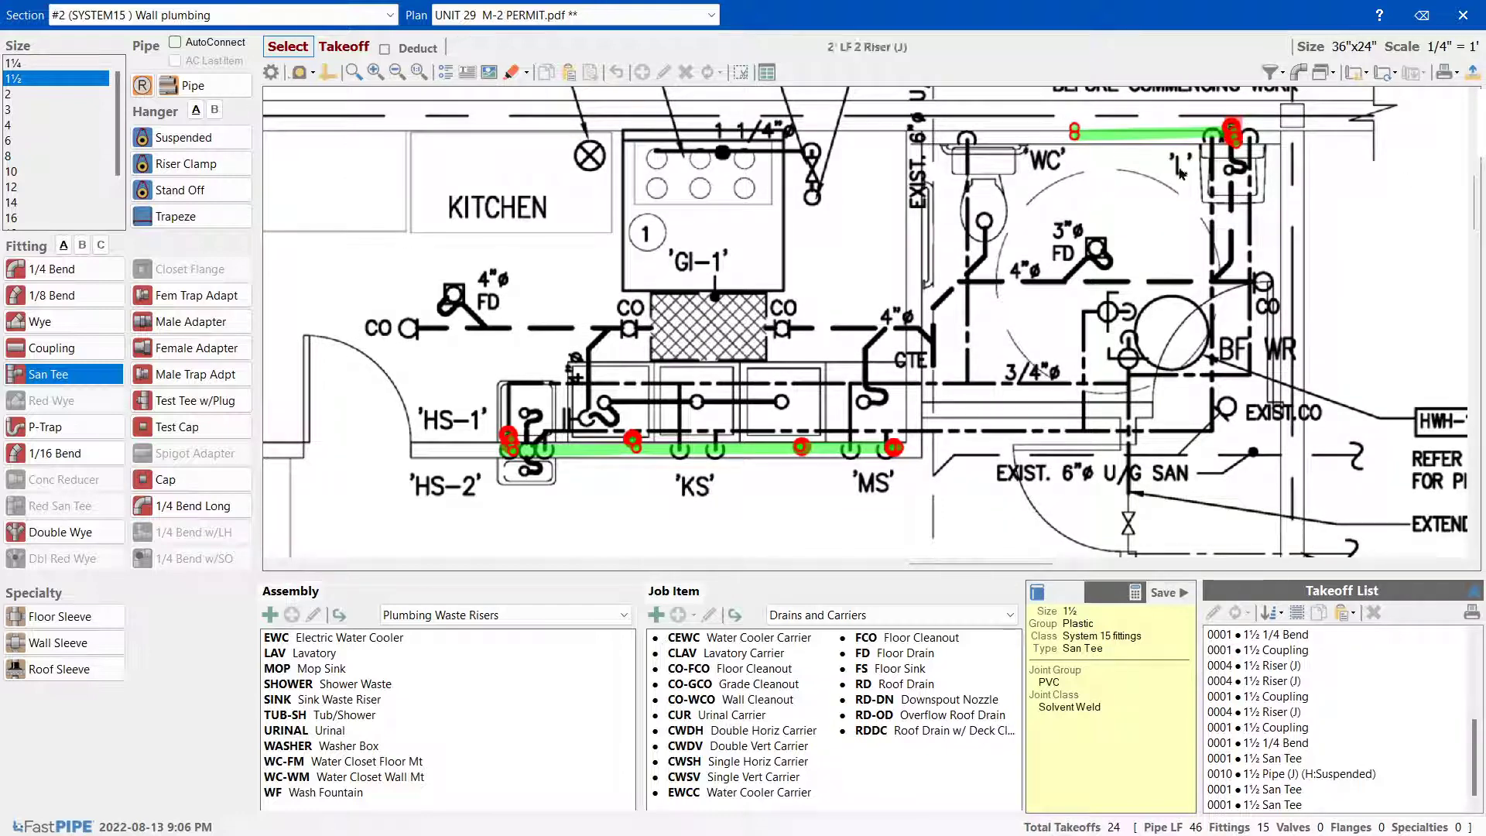
click(511, 72)
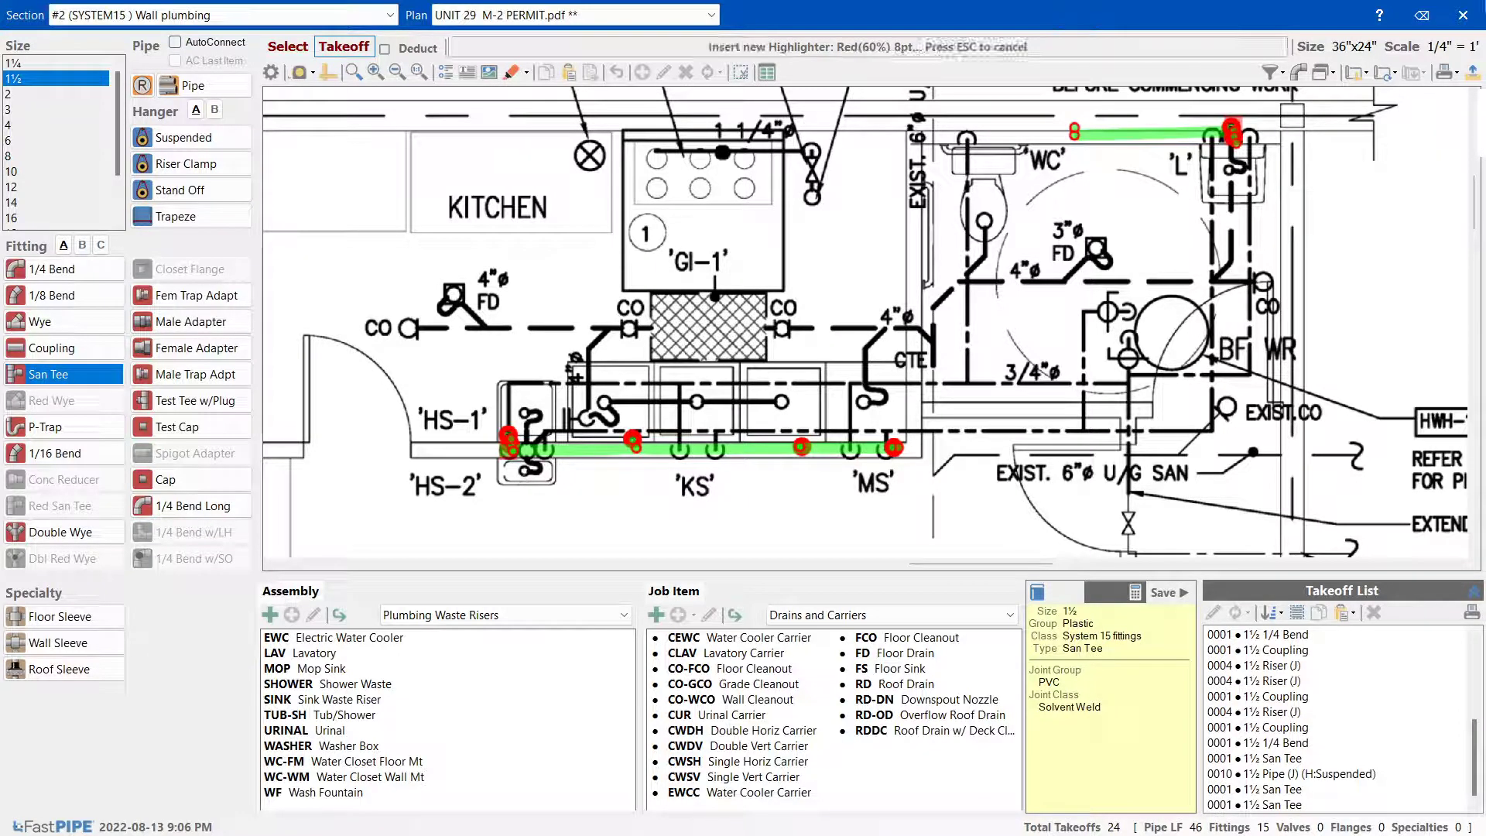
scroll(1223, 268, down, 1)
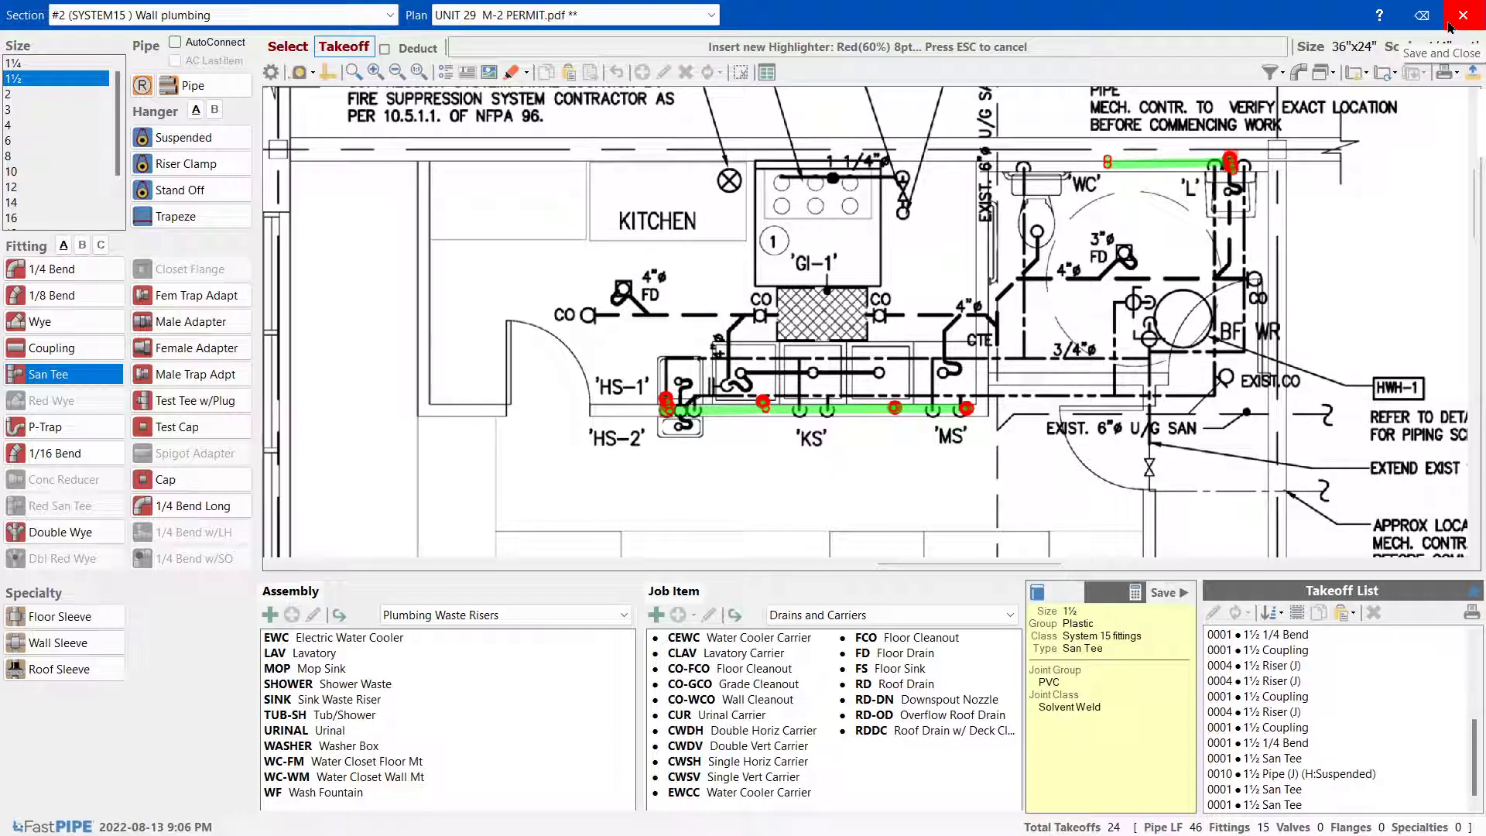
click(1450, 27)
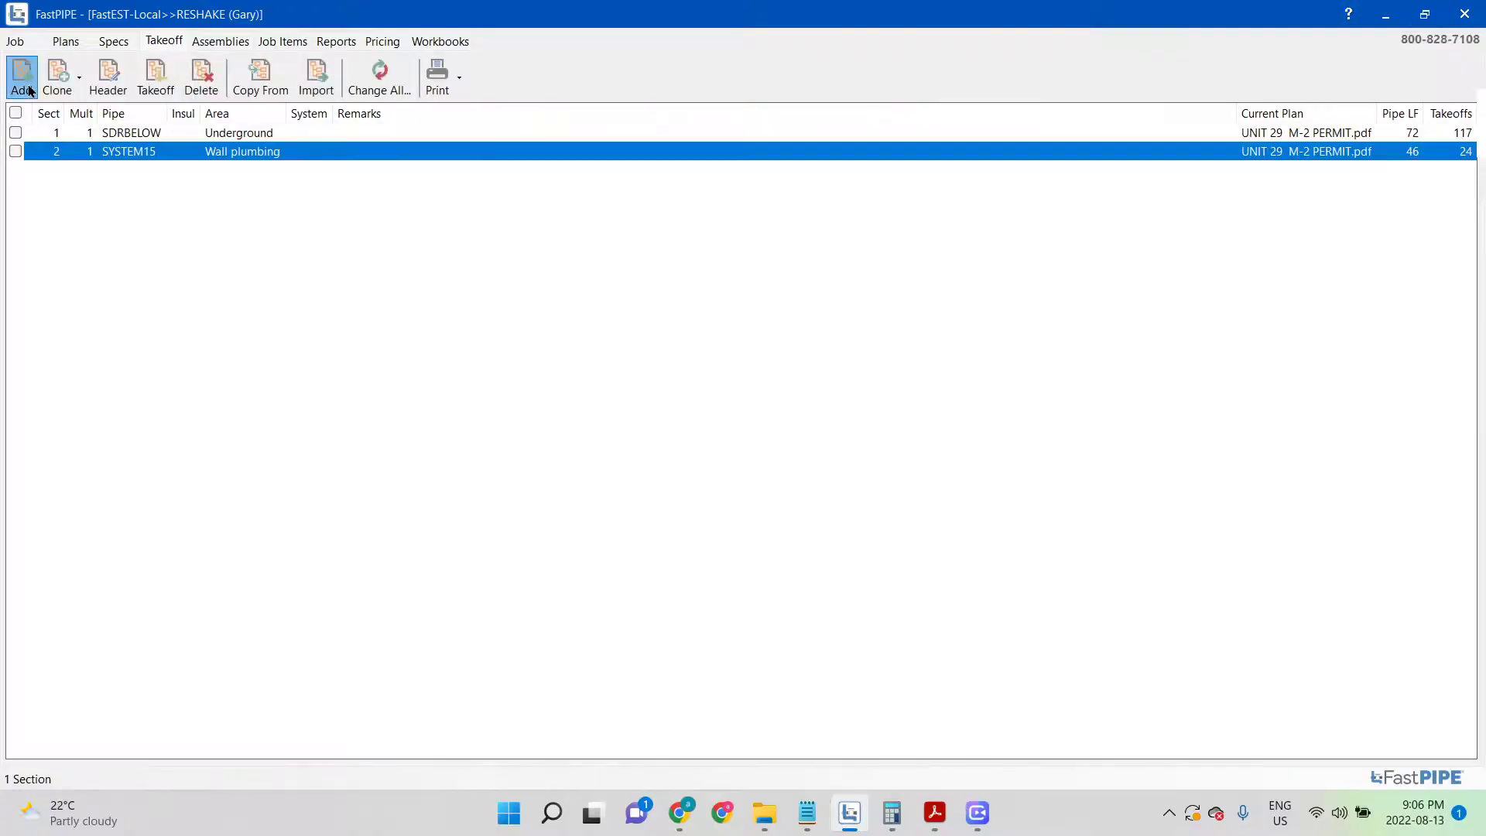
Add a section with spec XFR - XFR above ground, area Ceiling and plan UNIT 29 M-2 PERMIT.pdf, and open its takeoff
click(23, 85)
click(647, 472)
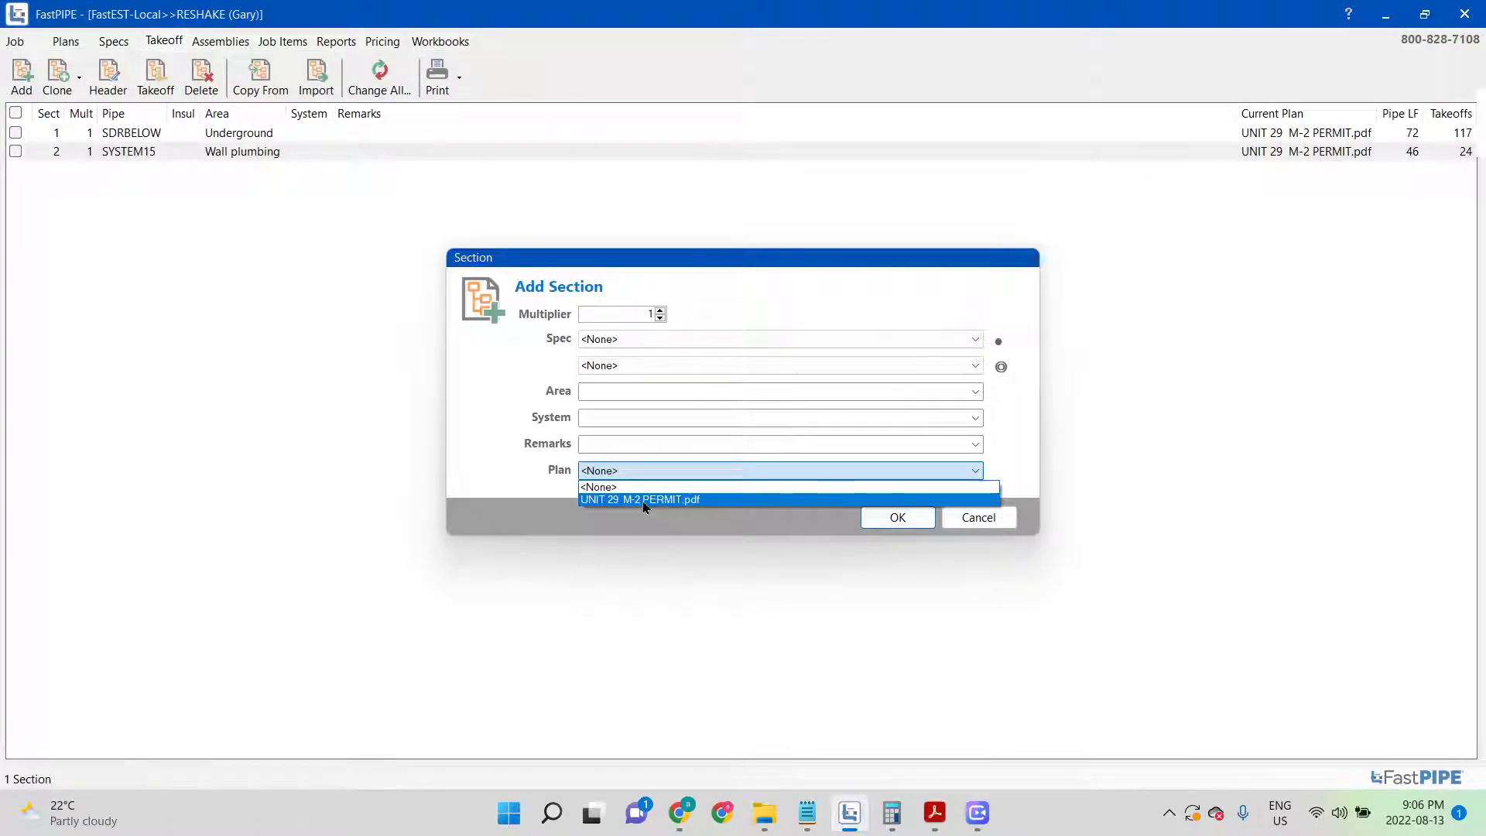
click(643, 500)
click(647, 339)
scroll(658, 619, down, 3)
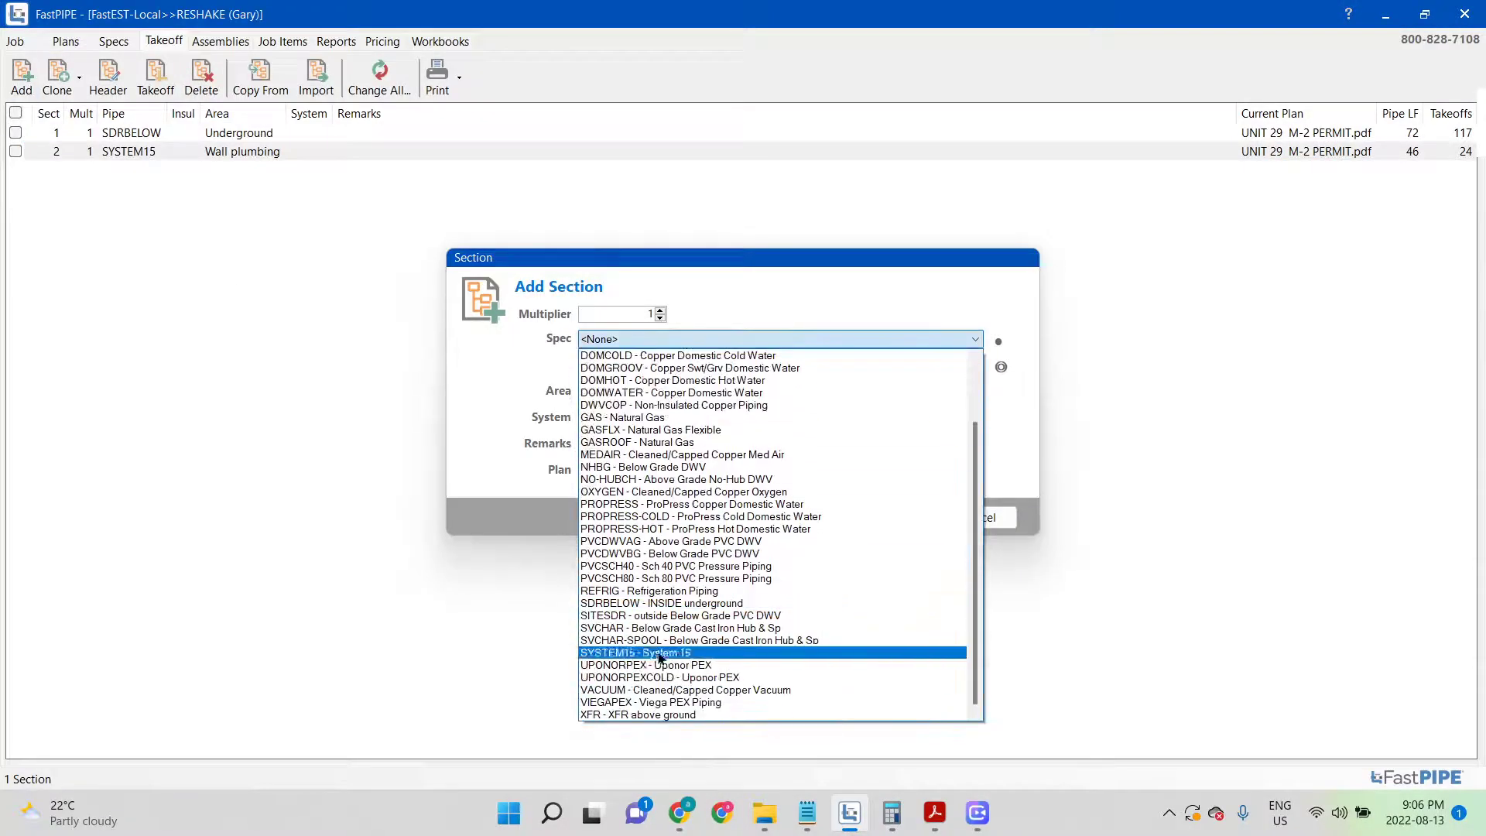
click(617, 715)
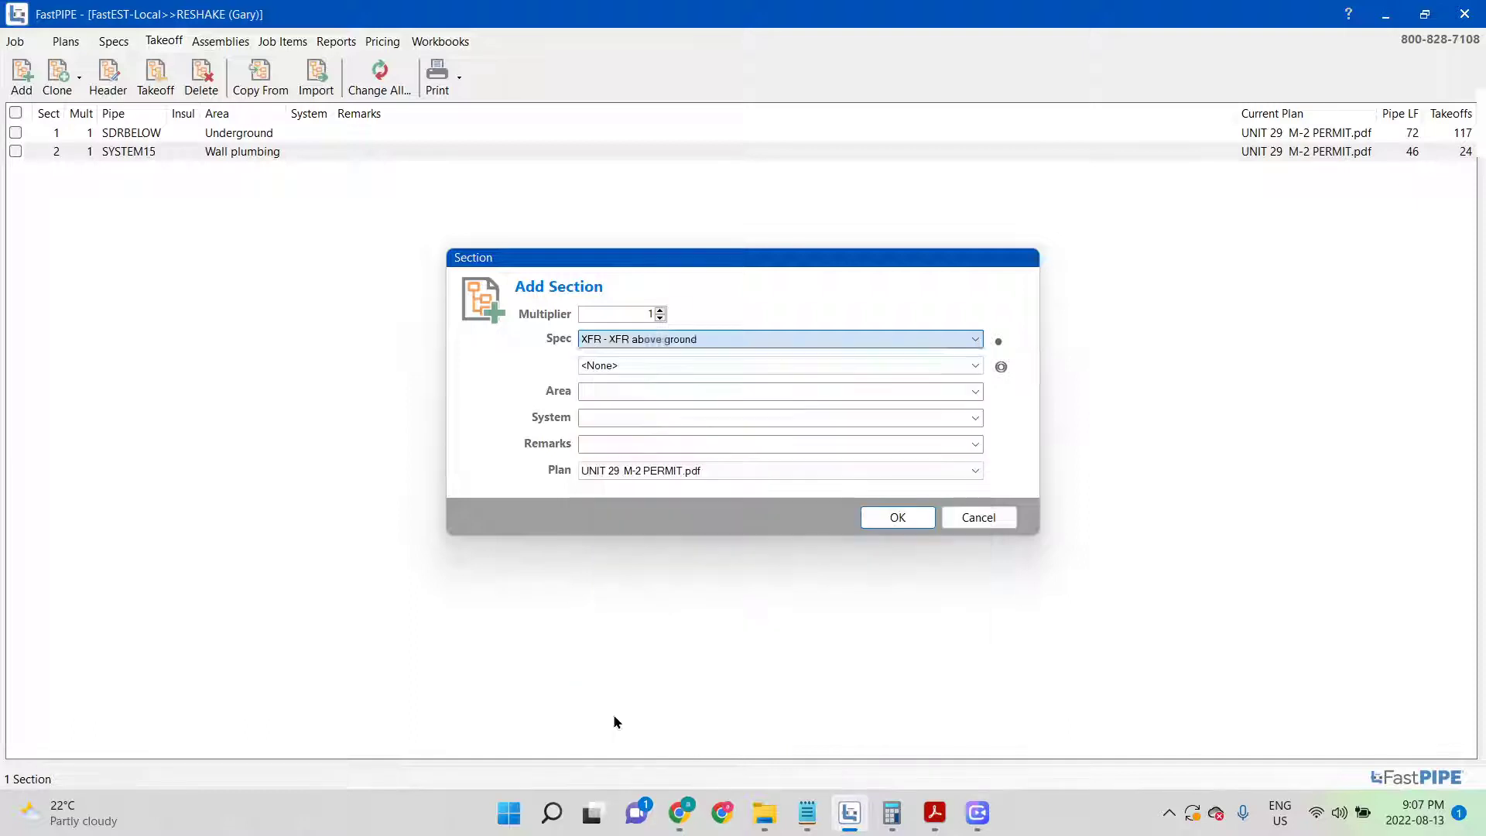
click(640, 394)
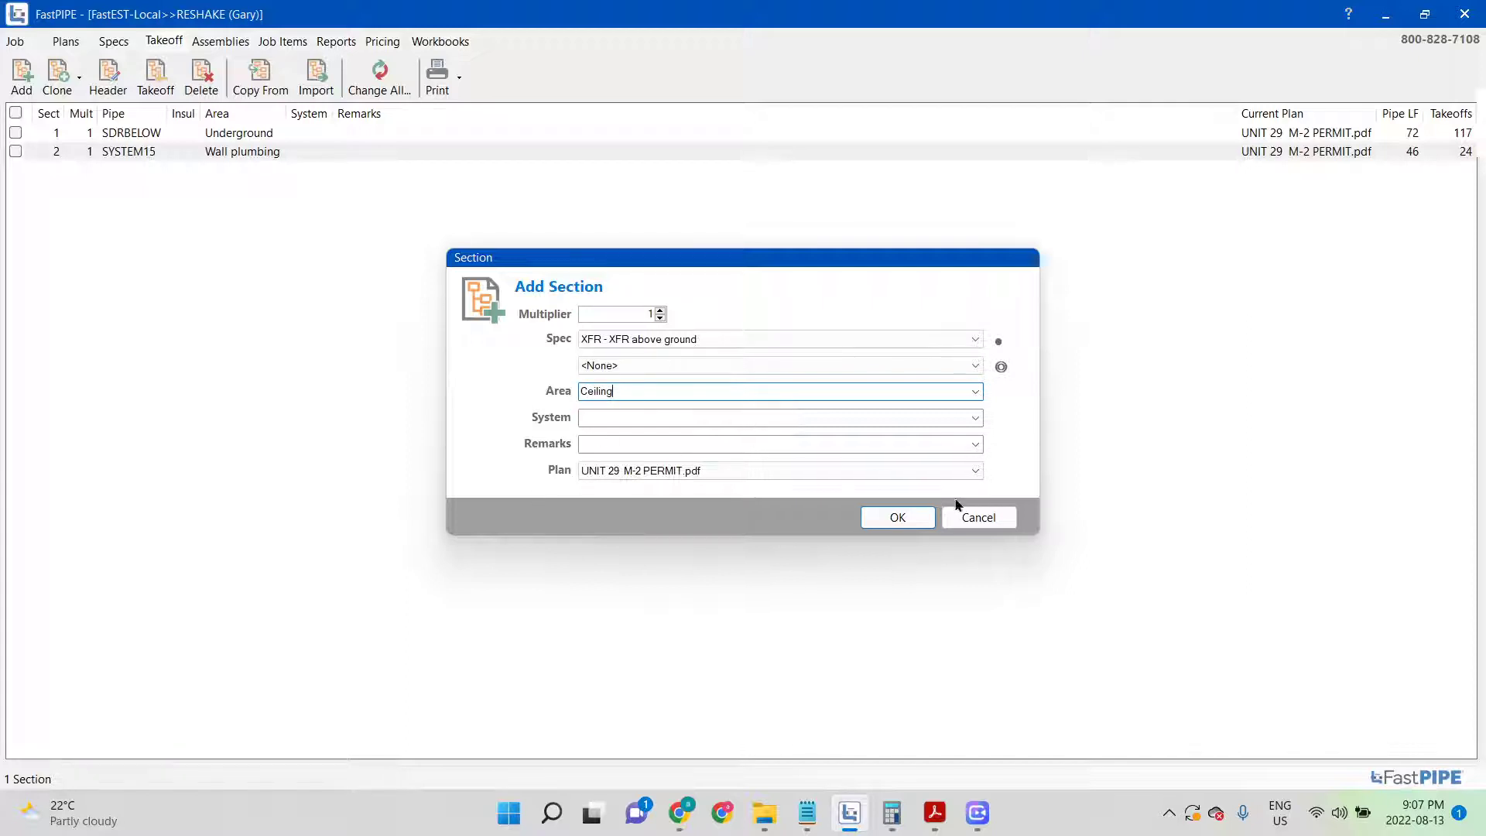
click(901, 516)
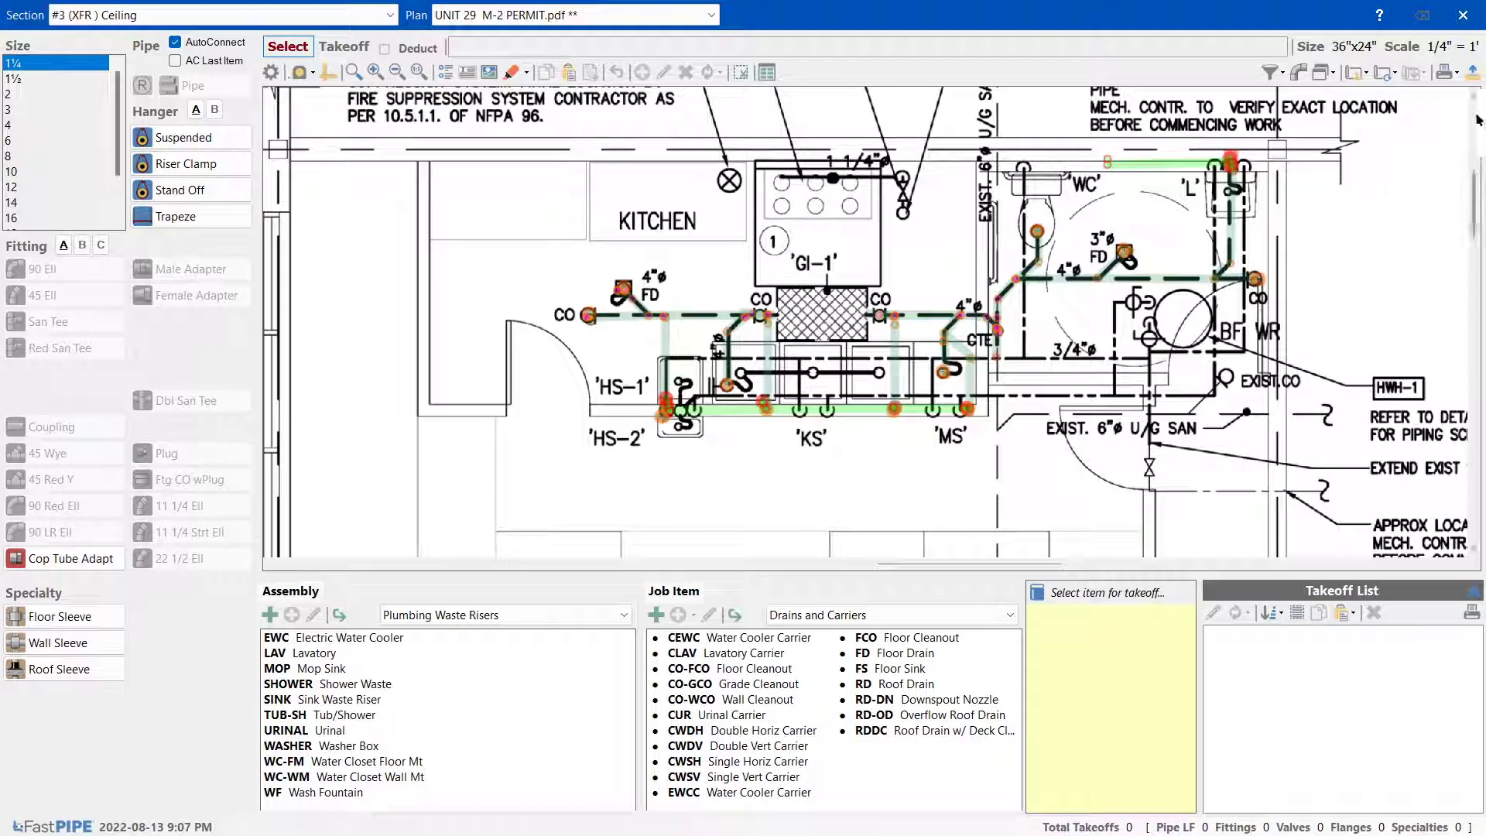
Hide the other sections' takeoff items on the plan and display them again
click(1270, 72)
click(1271, 115)
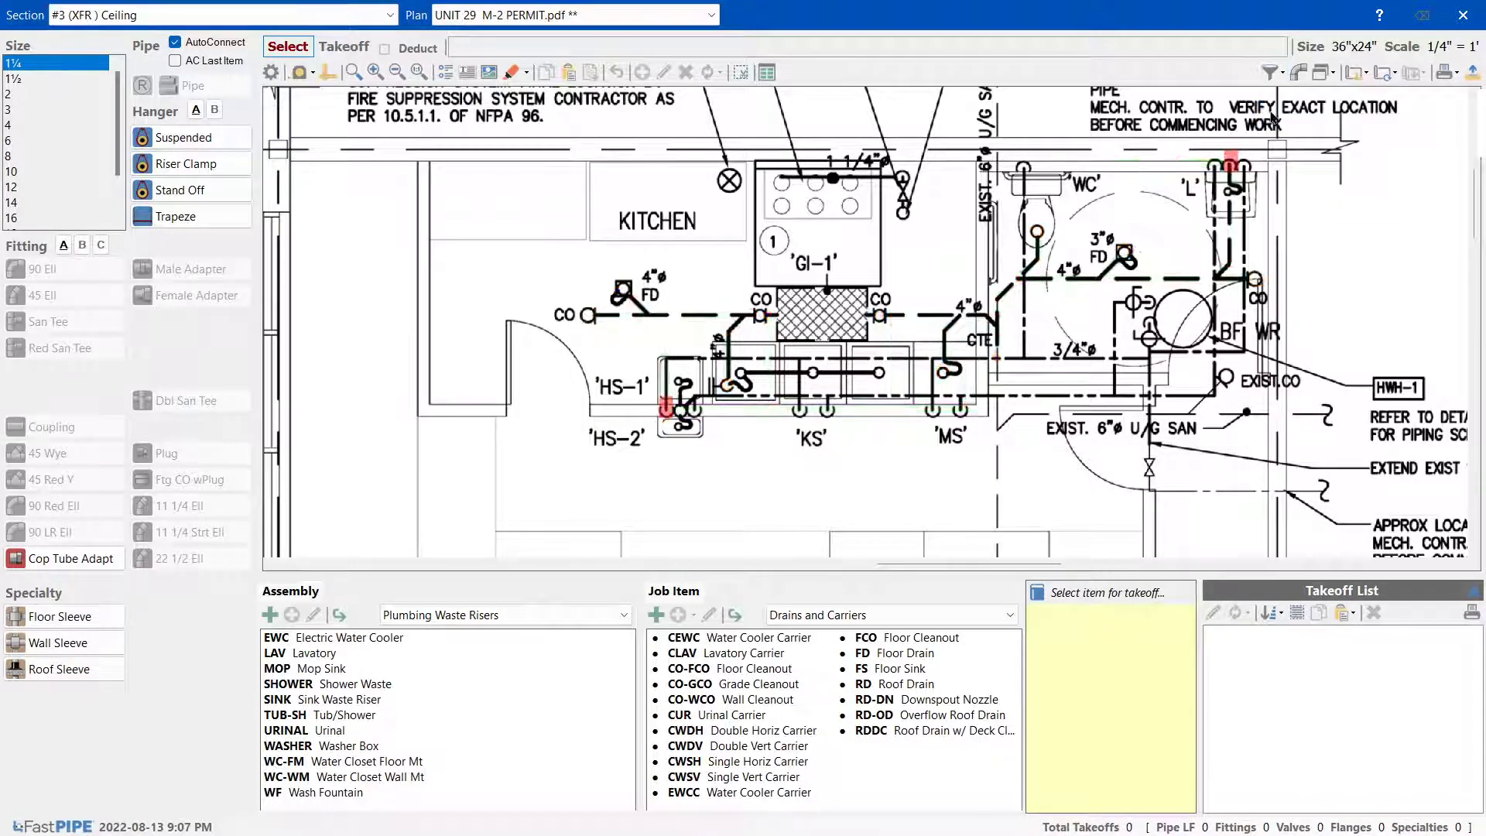
click(1270, 72)
click(1275, 130)
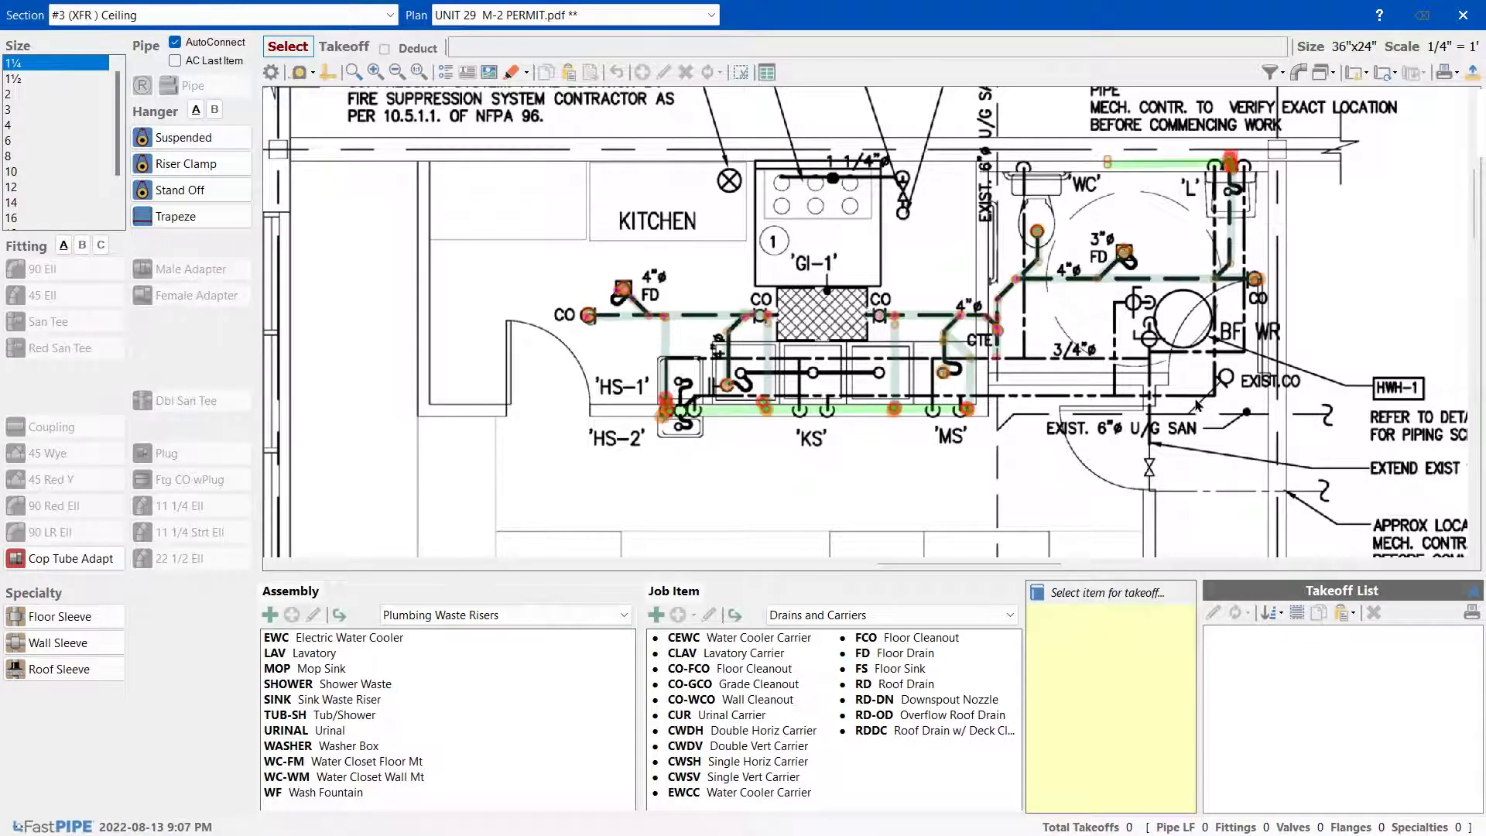
scroll(1477, 219, up, 1)
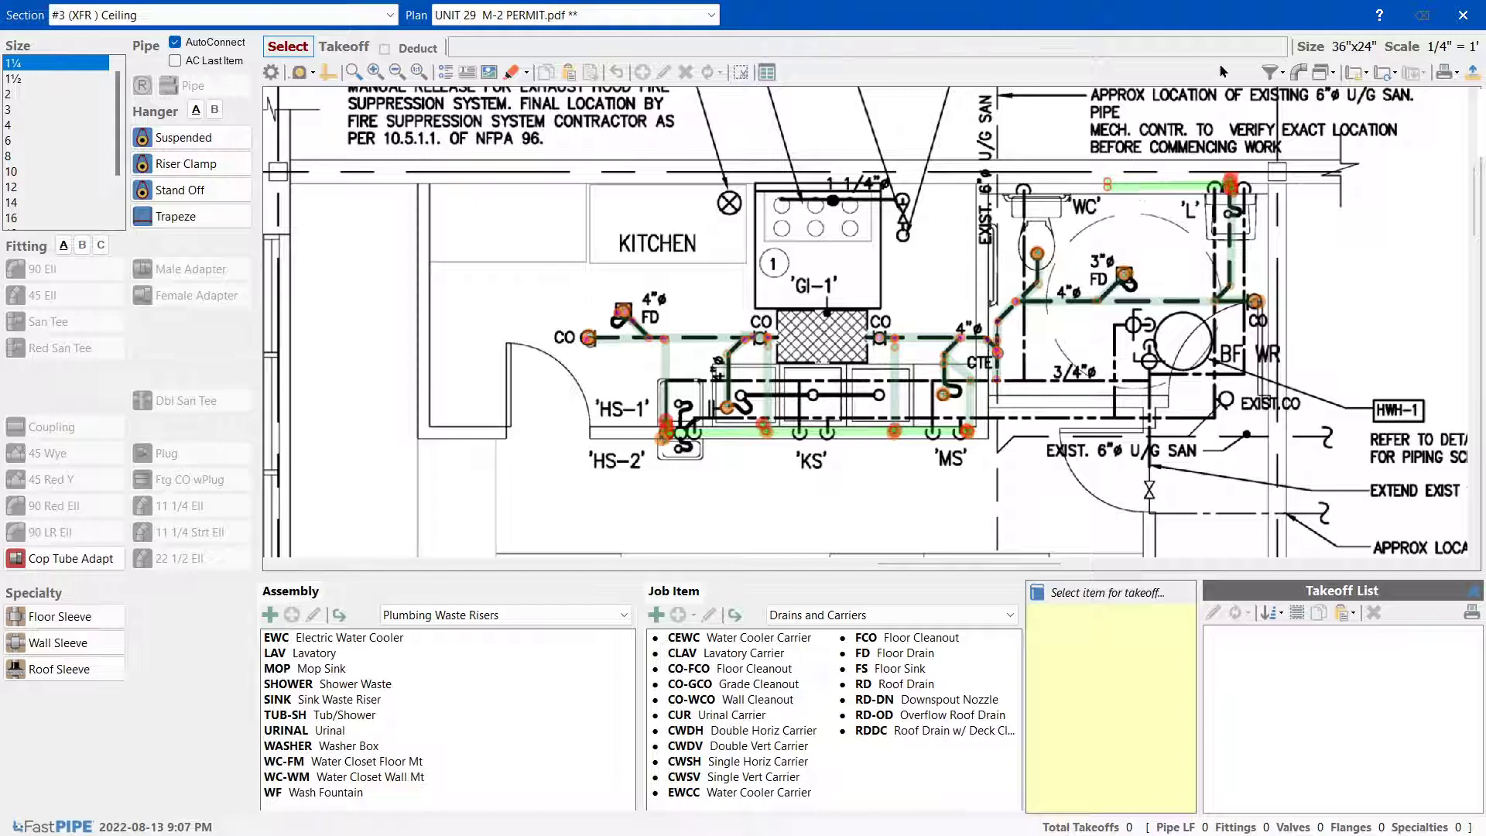
Filter the plan's displayed takeoff down to the items at 'HS-2' and lavatory 'L', and select each one to check it
click(1265, 74)
click(1274, 109)
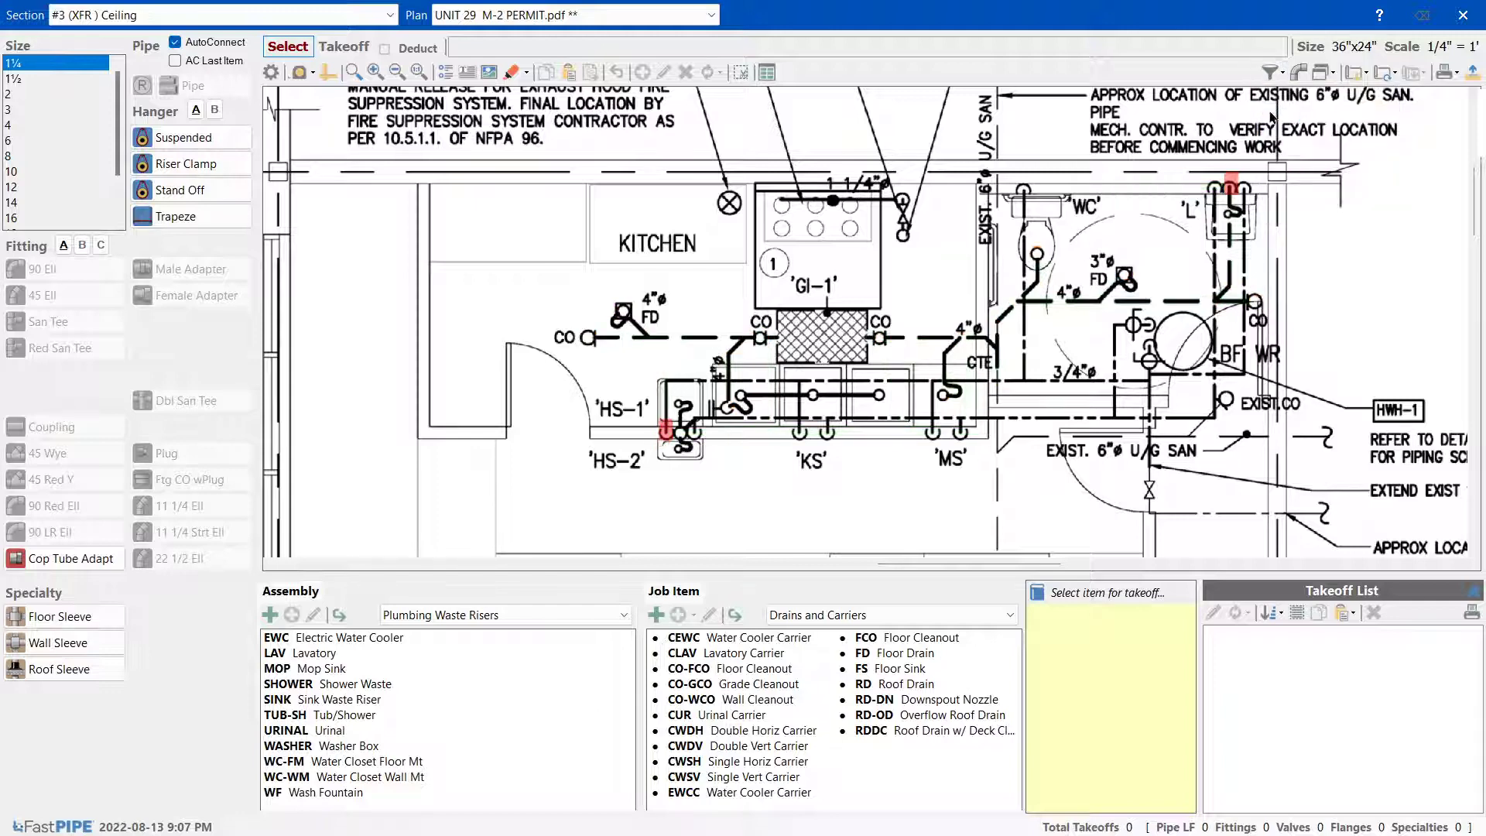
click(1230, 184)
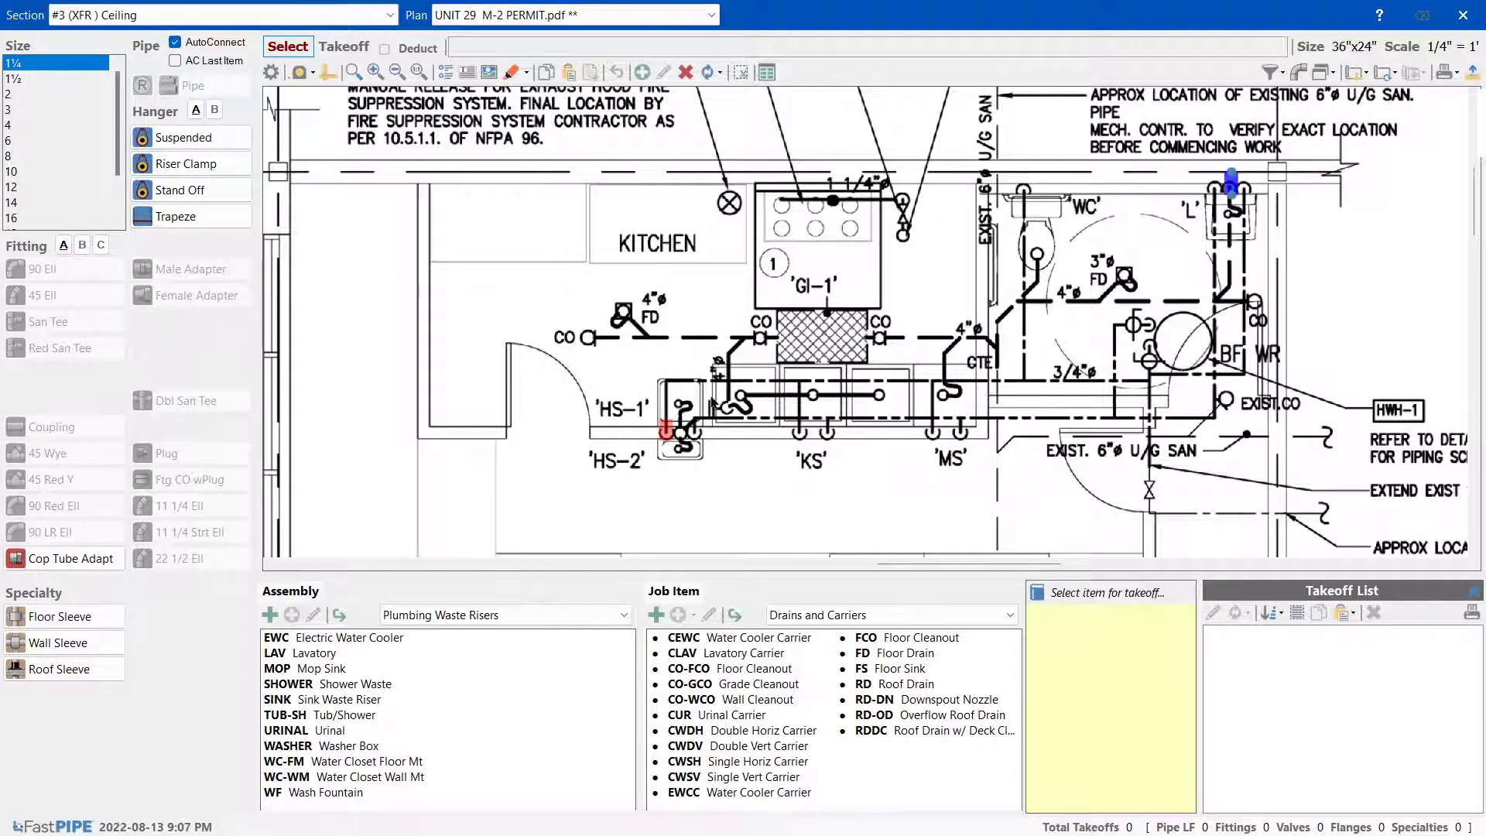
click(666, 430)
click(699, 496)
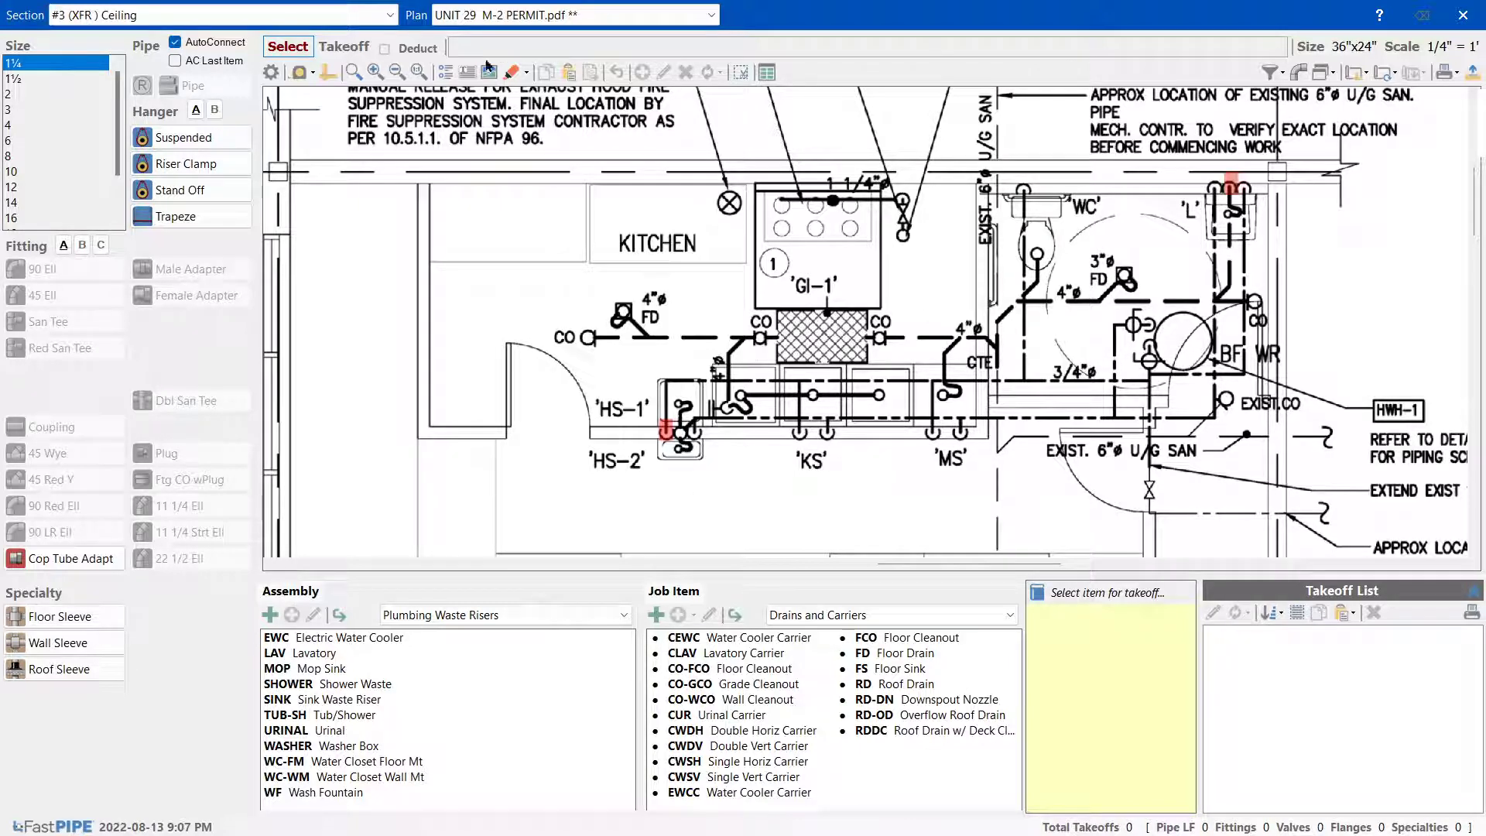
Draw 1½ pipe with suspended hangers from the 'HS-2' riser and from the lavatory 'L' riser to a common junction beside the right-hand CO
click(17, 79)
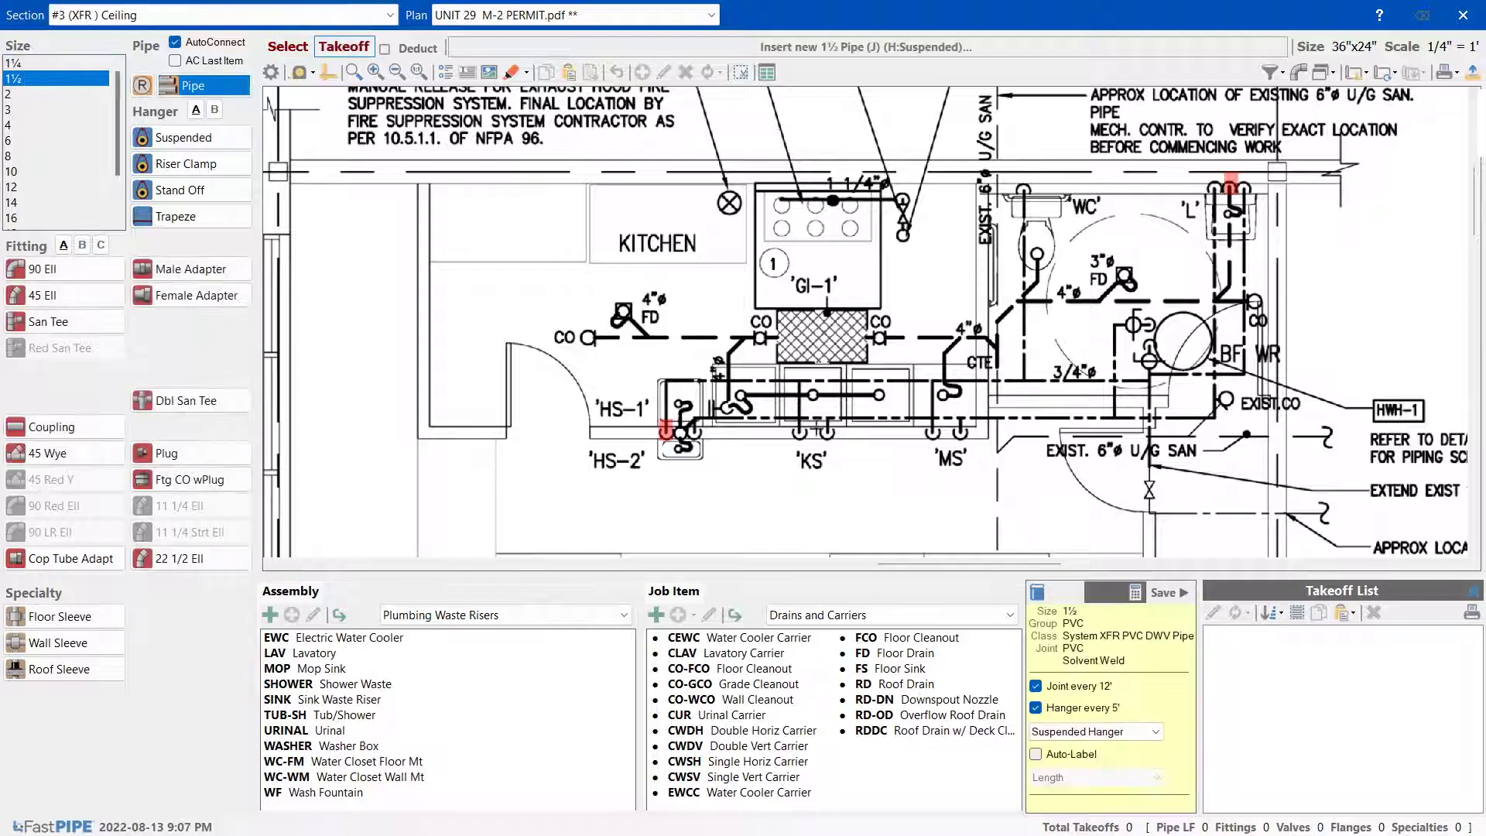
drag(665, 430, 921, 341)
drag(1230, 186, 915, 342)
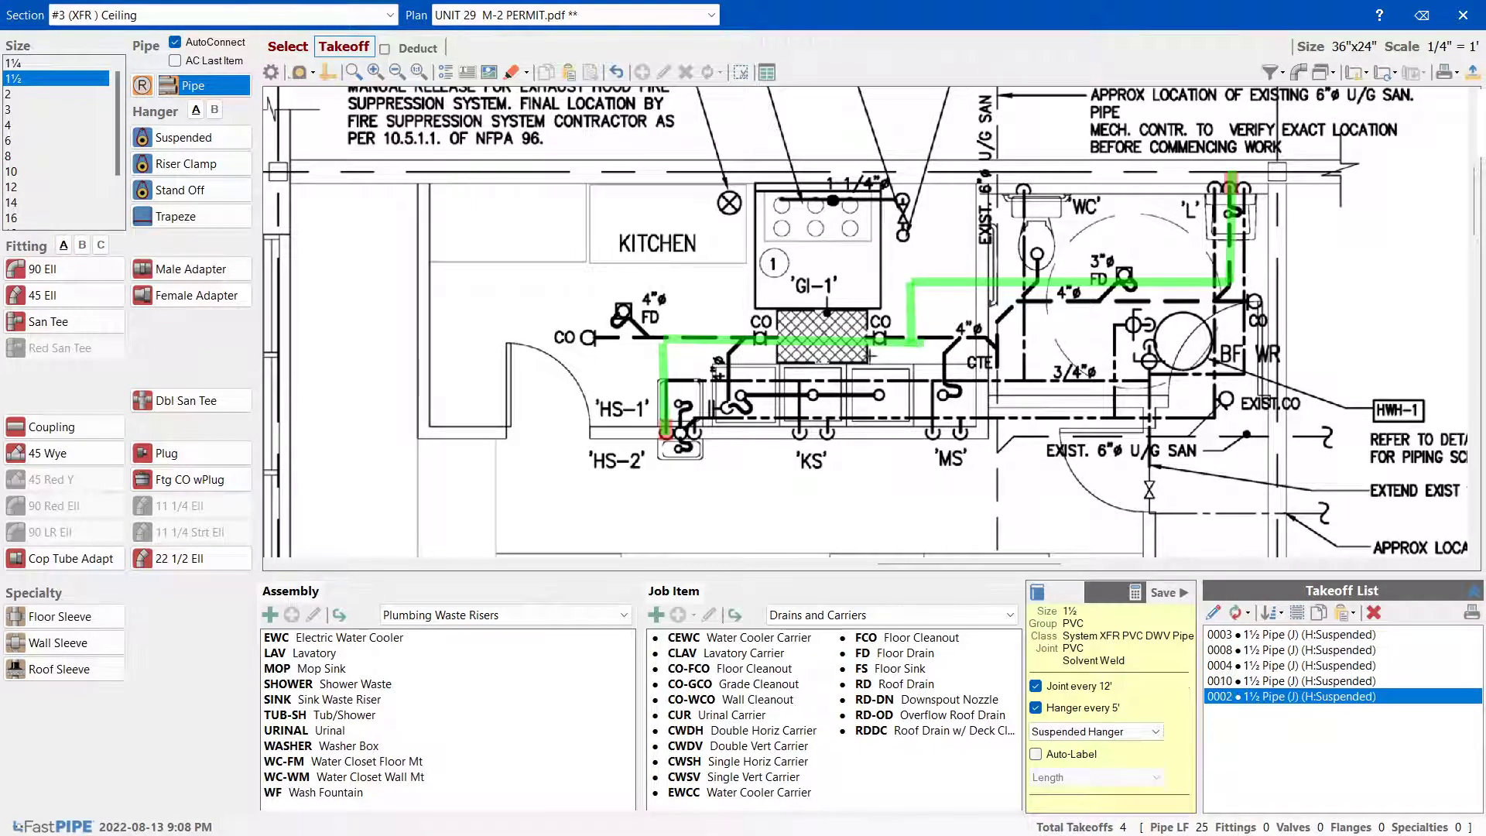
Place 1½ couplings on the pipe ends at 'HS-2' and lavatory 'L'
click(38, 270)
click(28, 435)
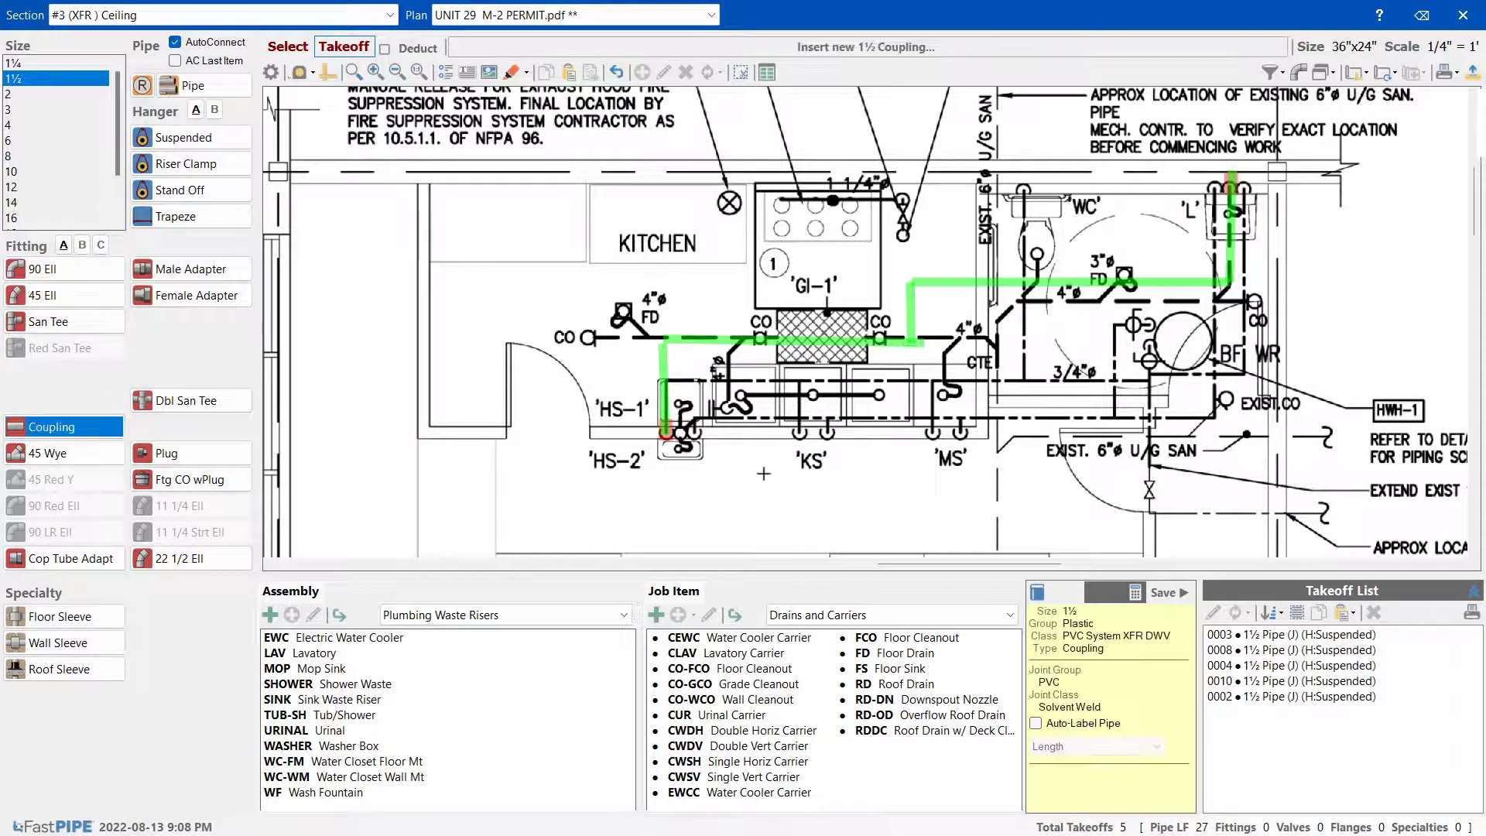
click(1235, 184)
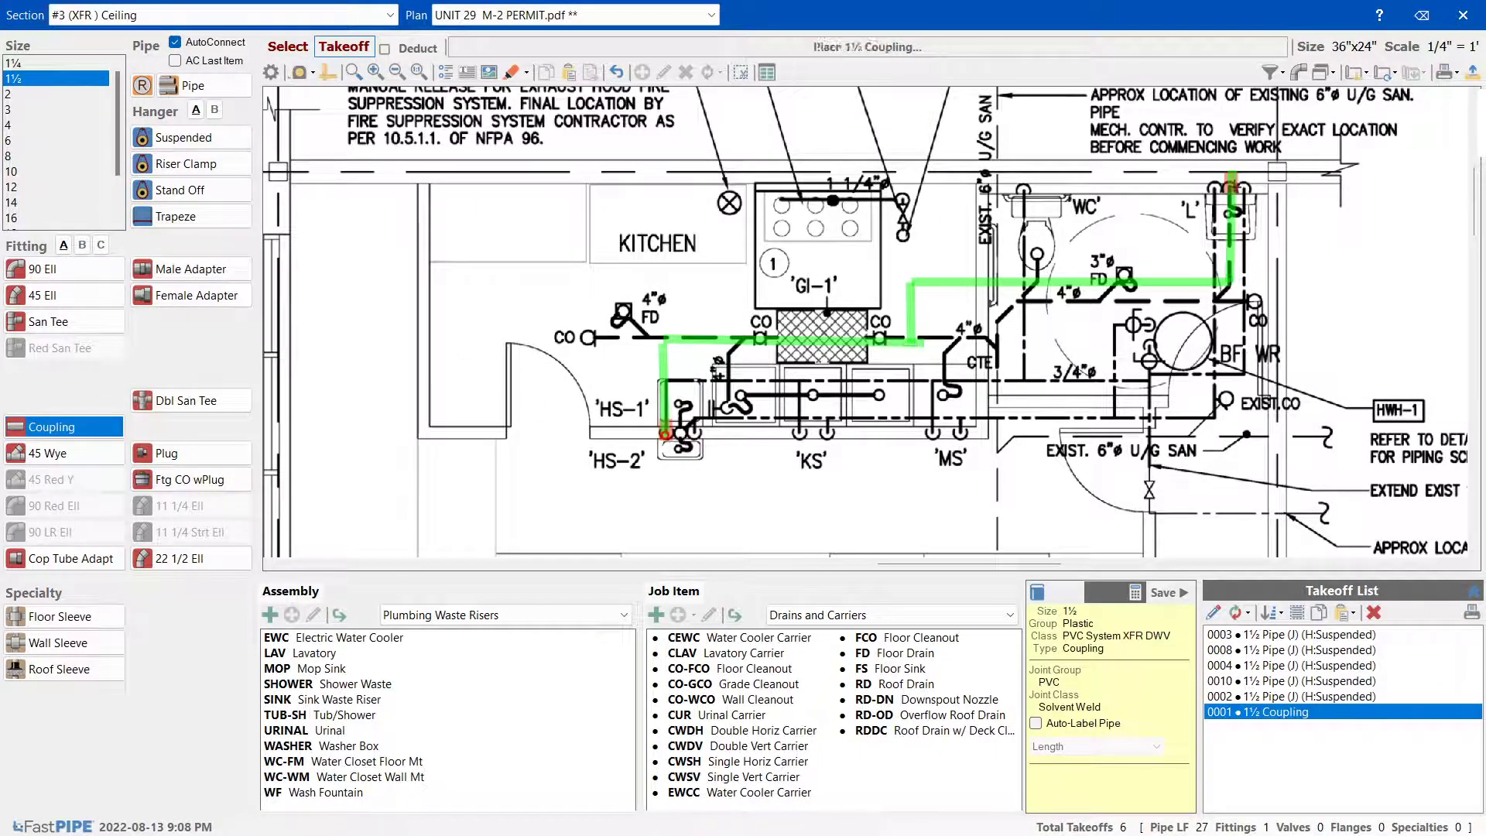
Place a 1½ riser 2 ft long at each pipe end, one at 'HS-2' and one at lavatory 'L'
text(2)
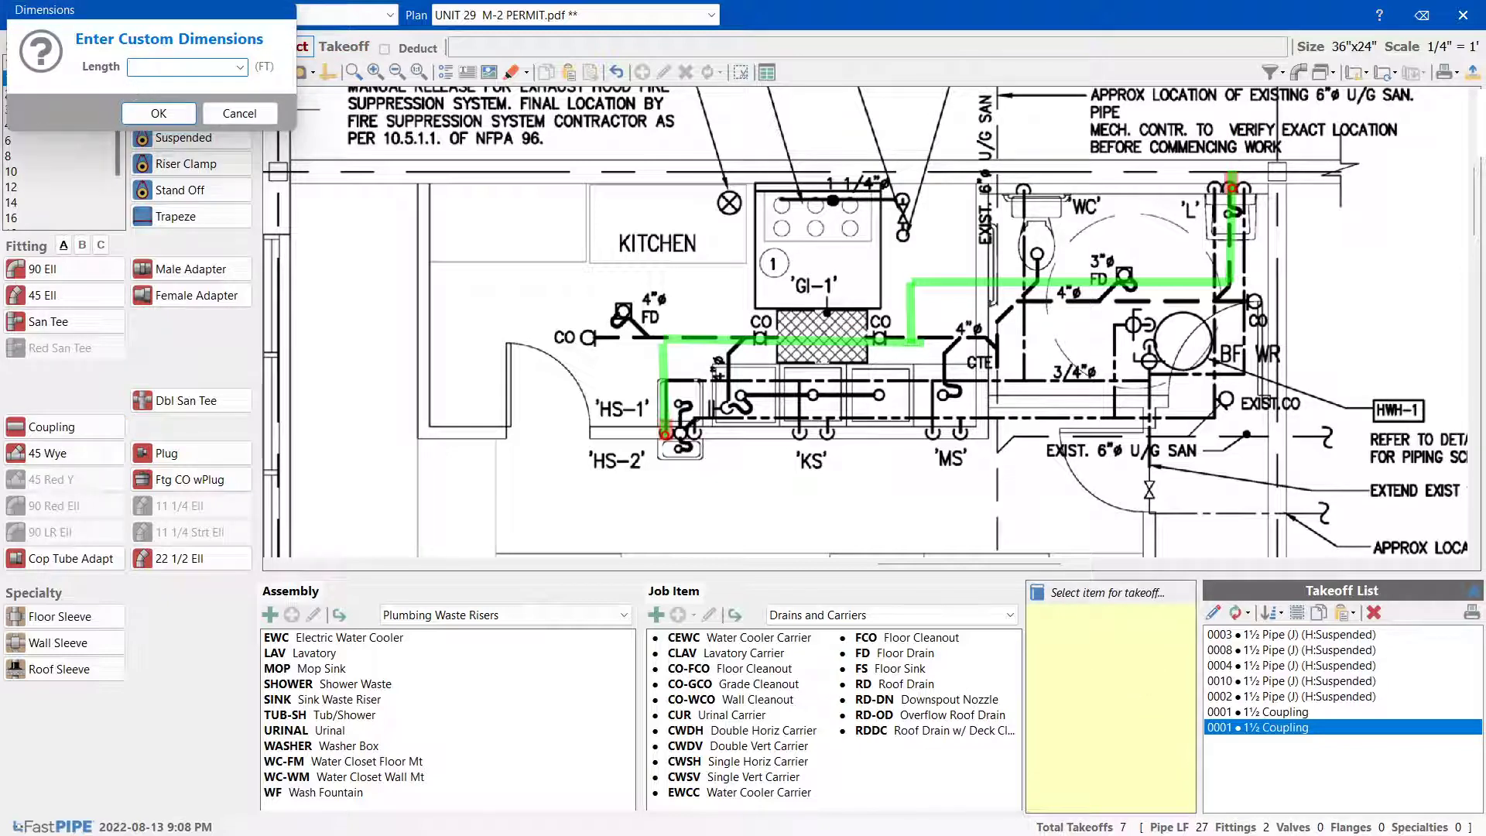
click(116, 108)
click(147, 113)
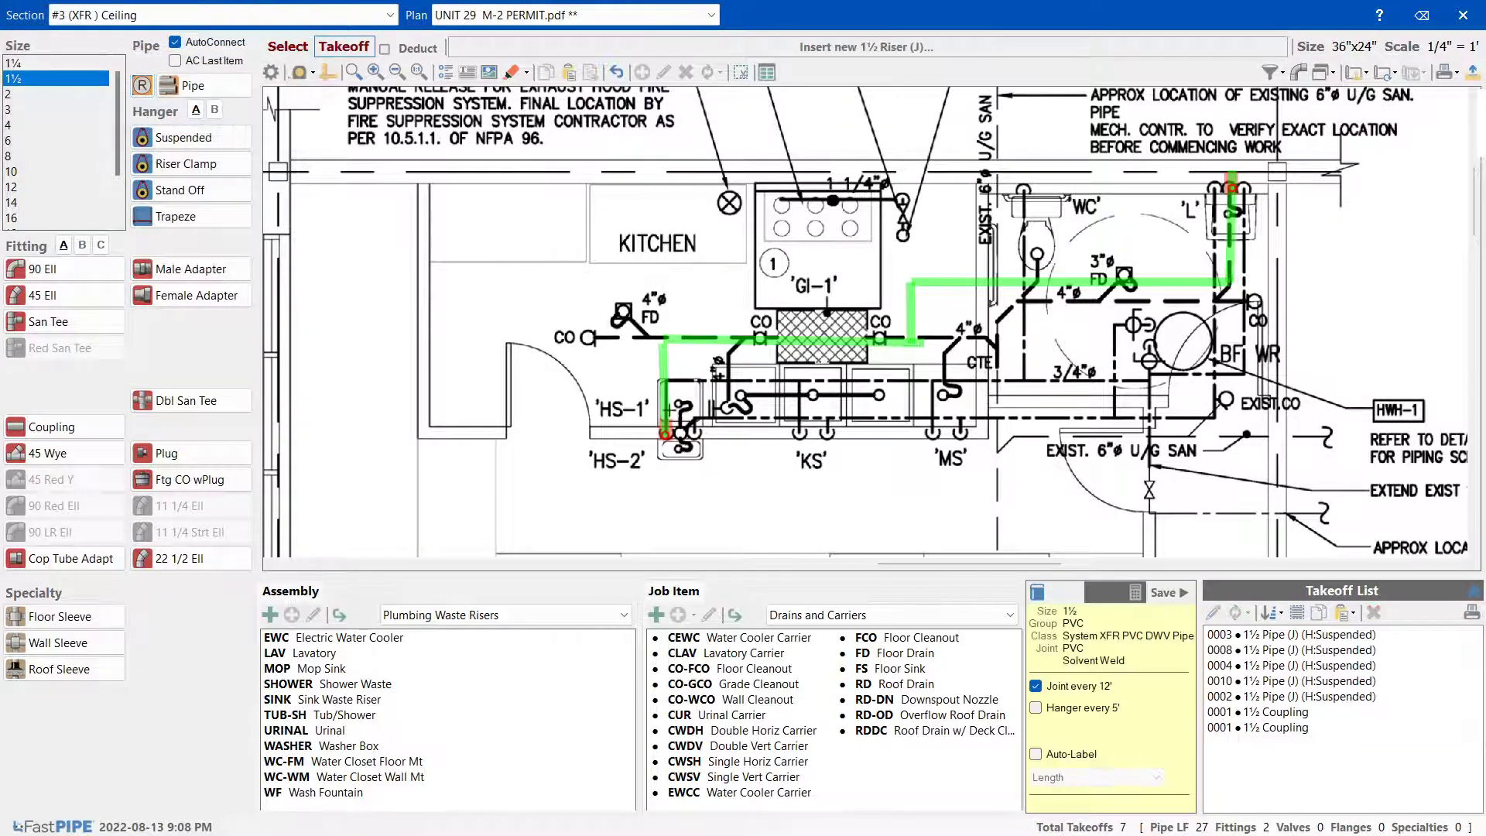
click(665, 434)
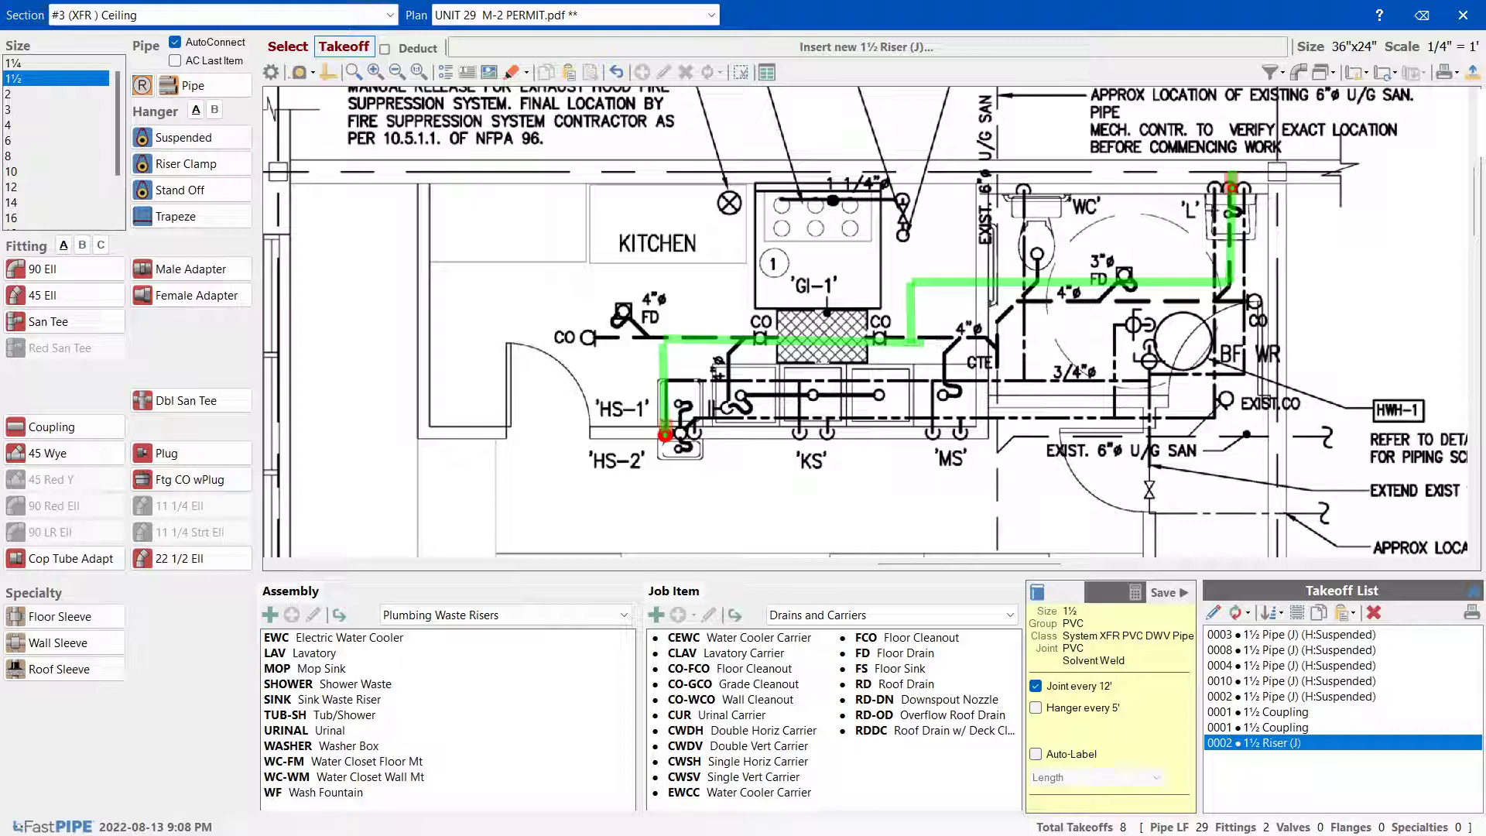
click(1232, 188)
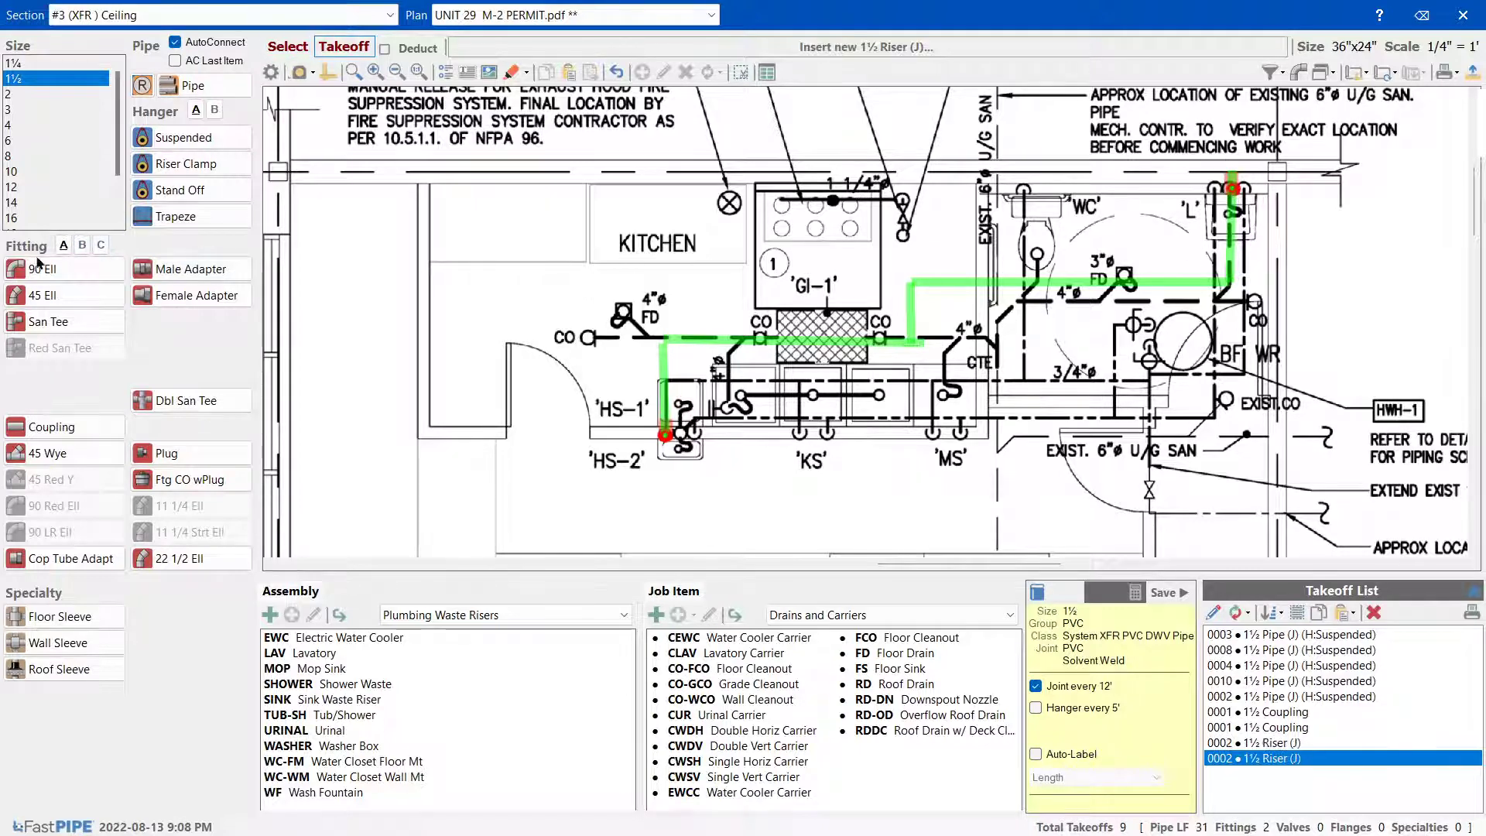
Place 1½ 90 Ells at both risers and at the four bends of the ceiling pipe run
click(116, 273)
click(665, 434)
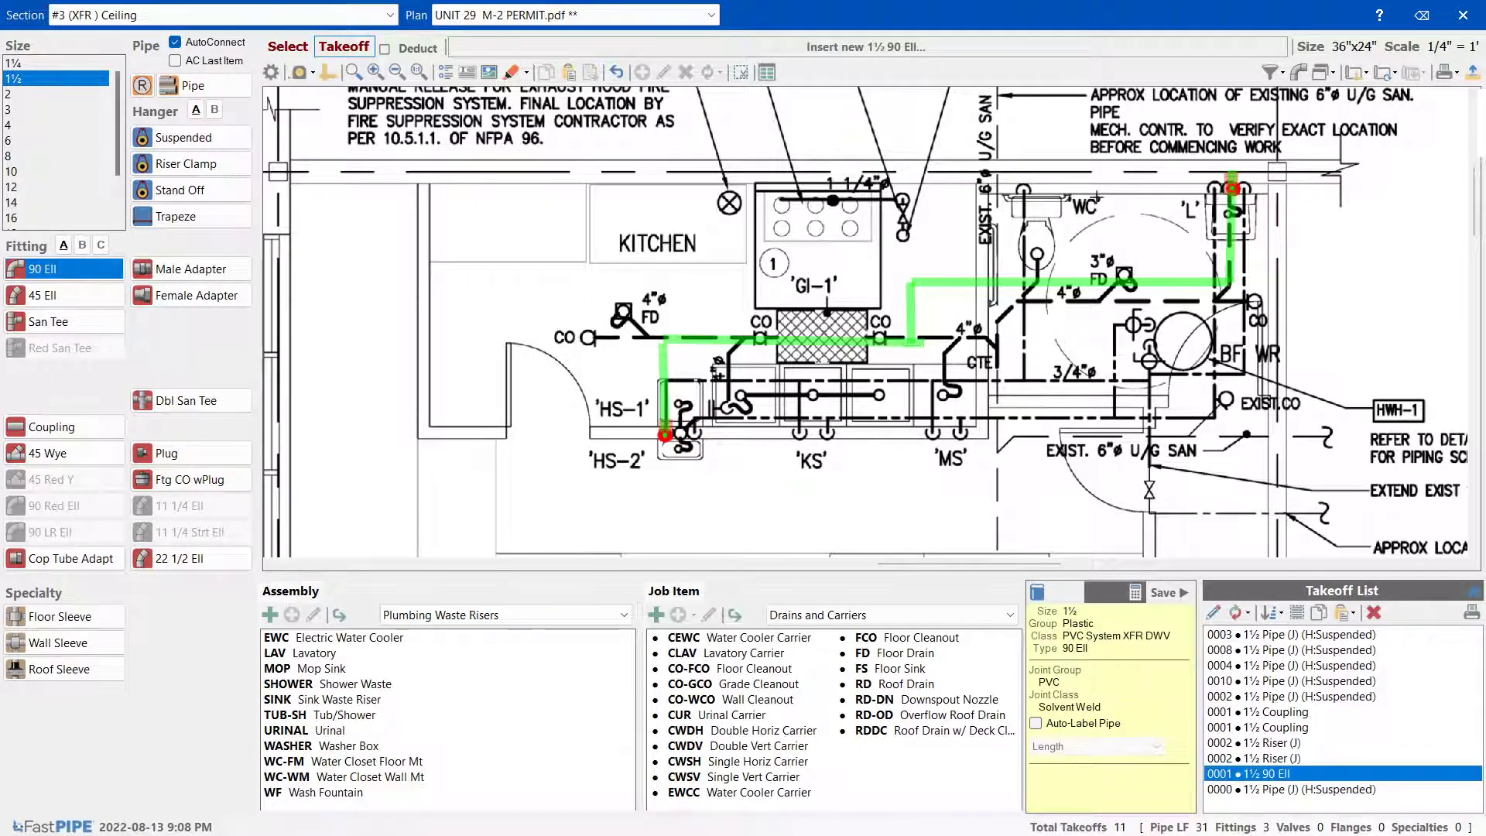
click(1232, 188)
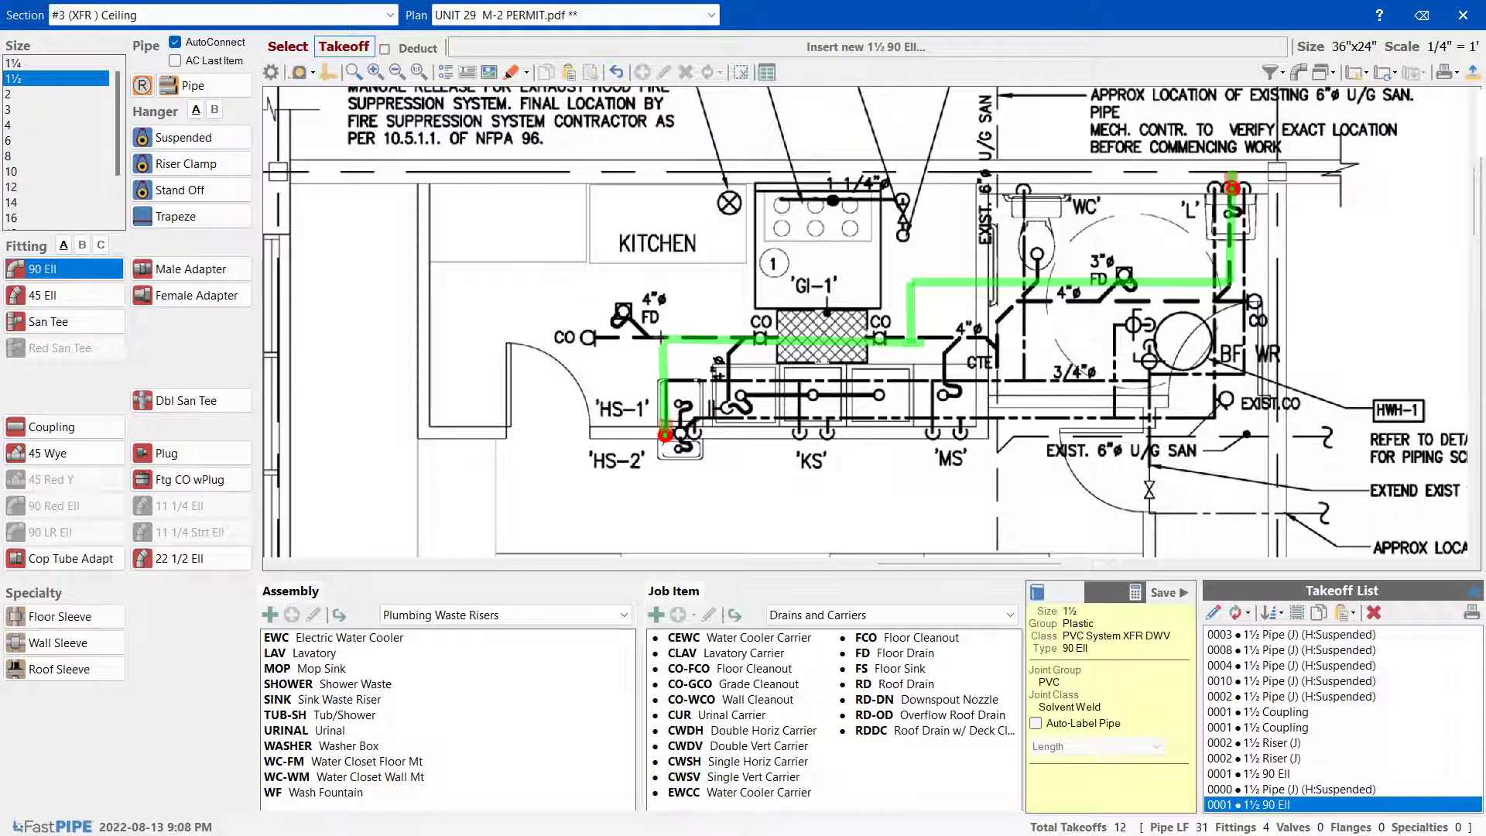
click(661, 338)
click(911, 343)
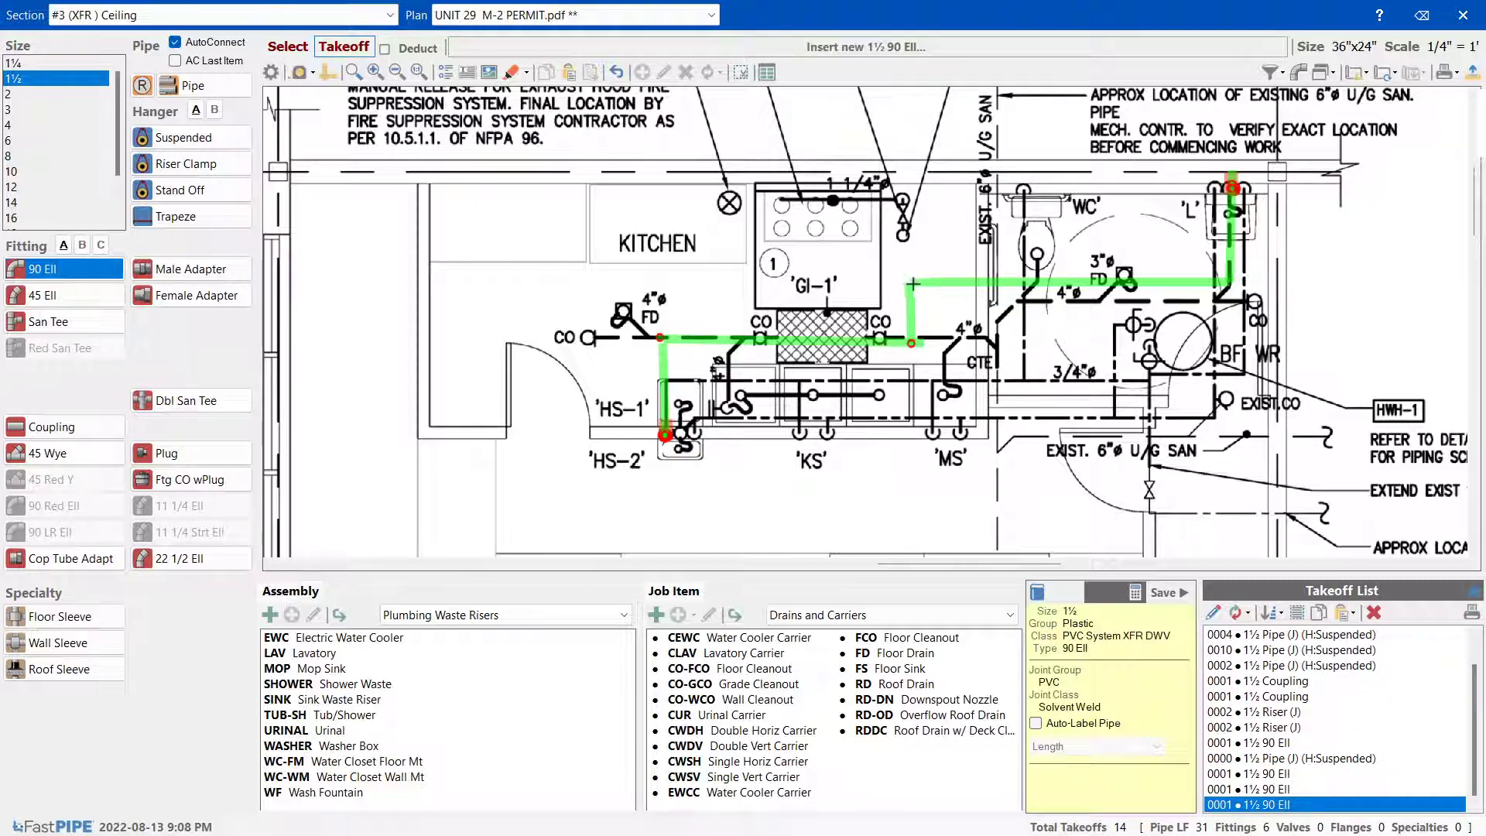
click(912, 283)
click(1229, 277)
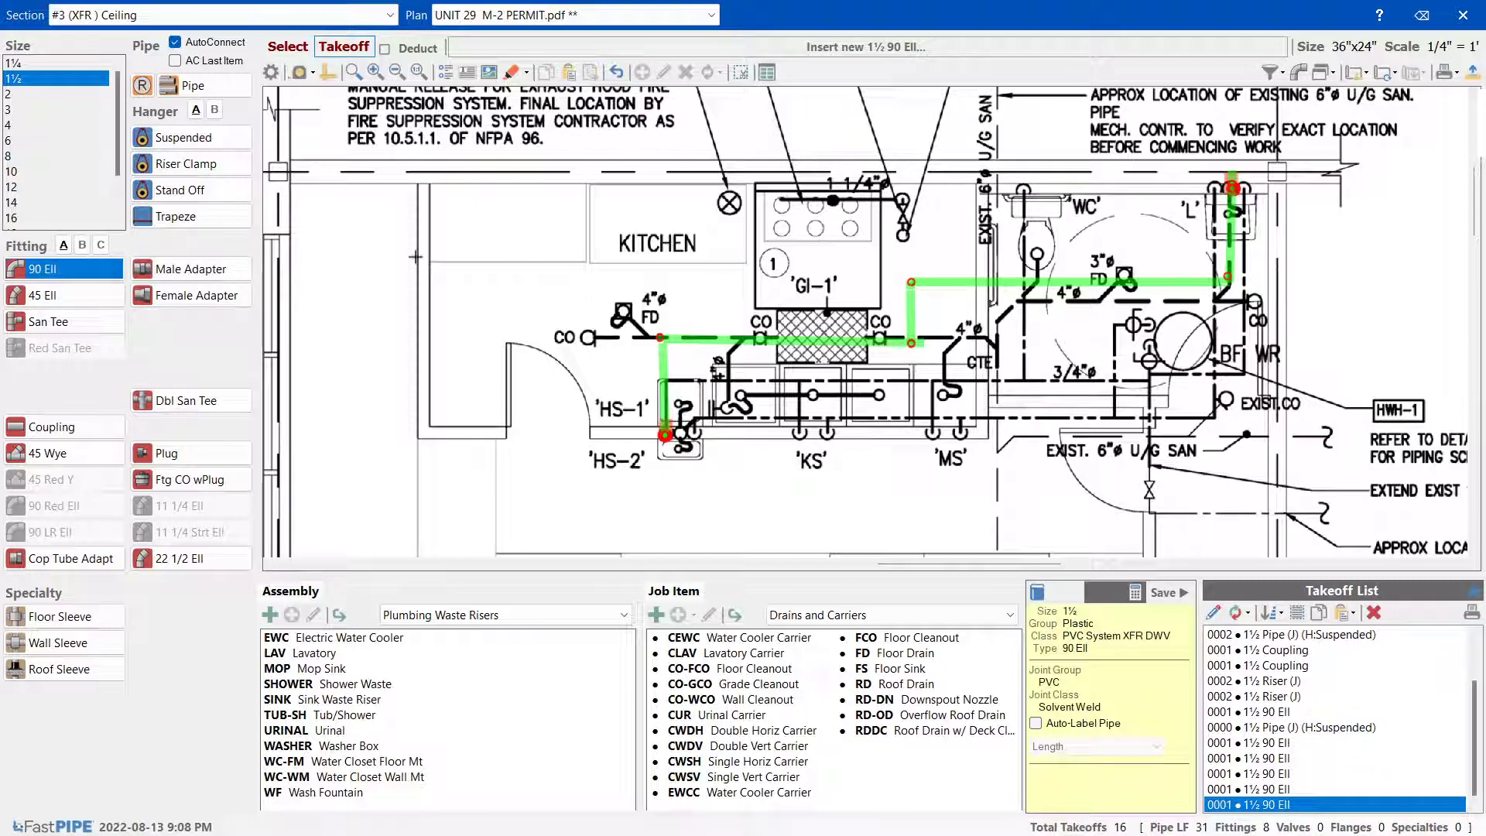
Place a 2,1½,1½ reducing san tee where the two 1½ pipe runs meet
click(17, 94)
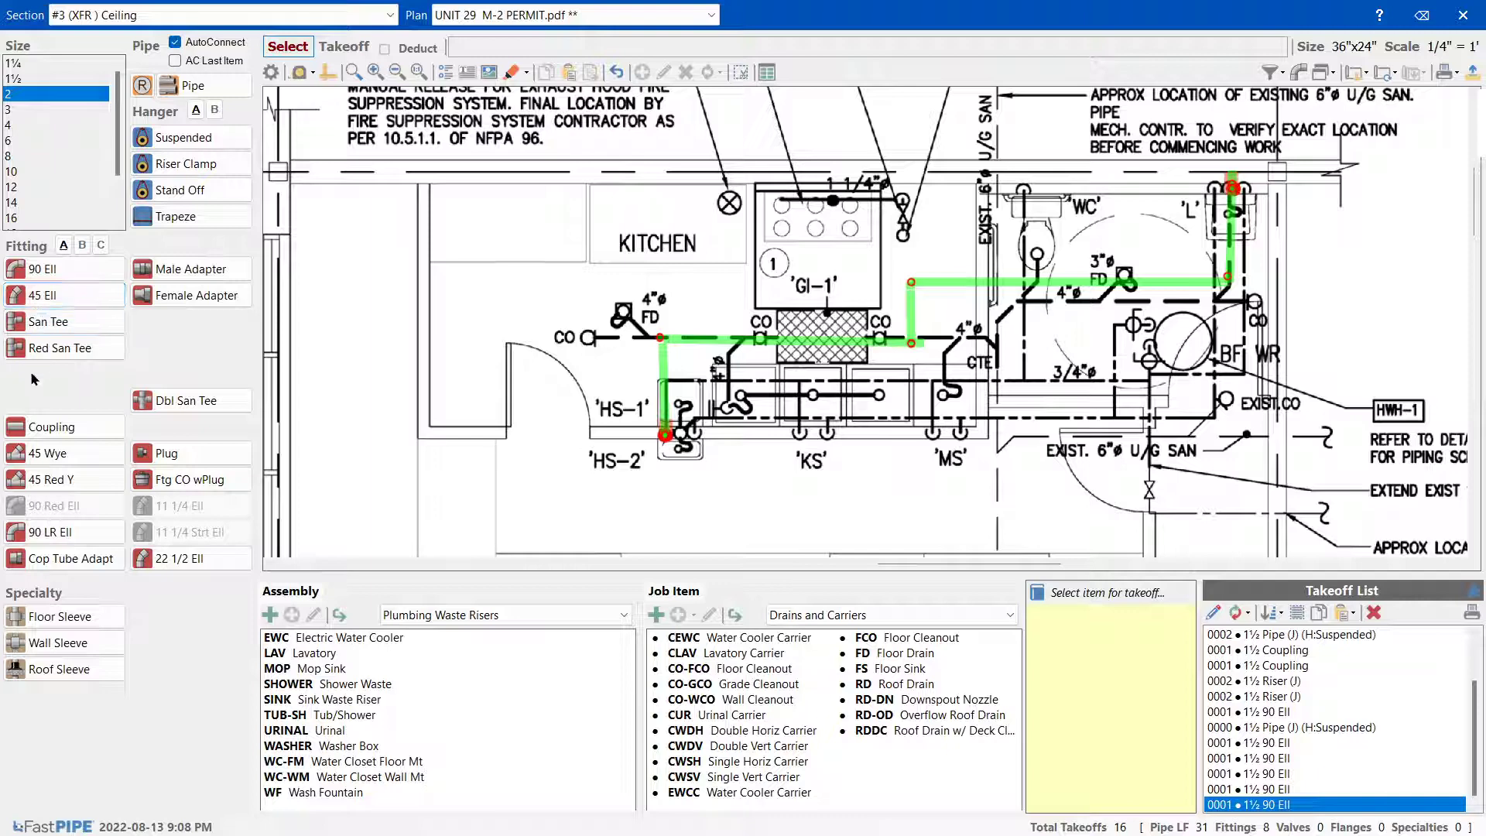
click(39, 354)
click(47, 311)
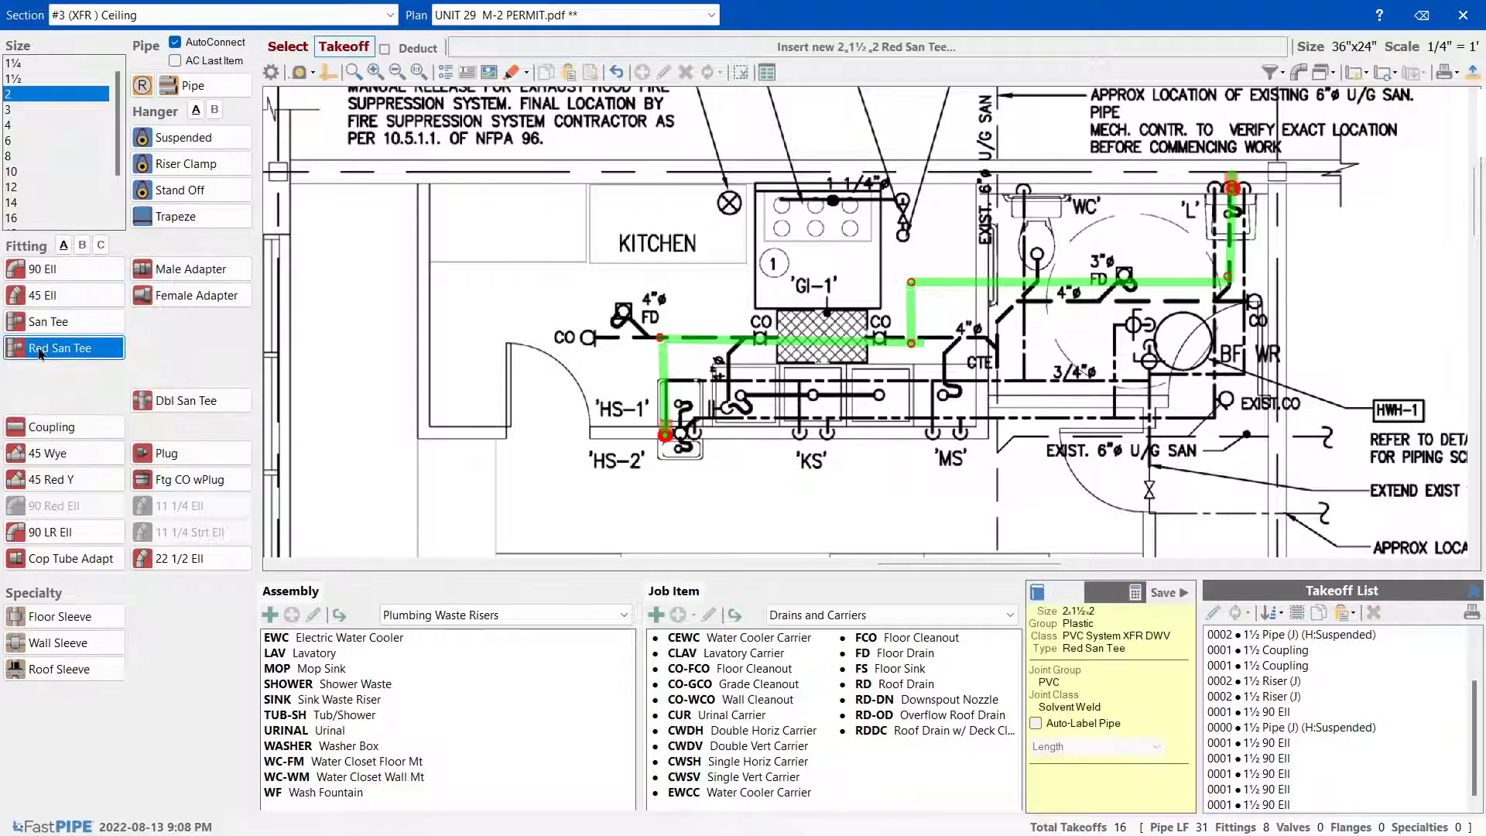
click(38, 350)
click(47, 295)
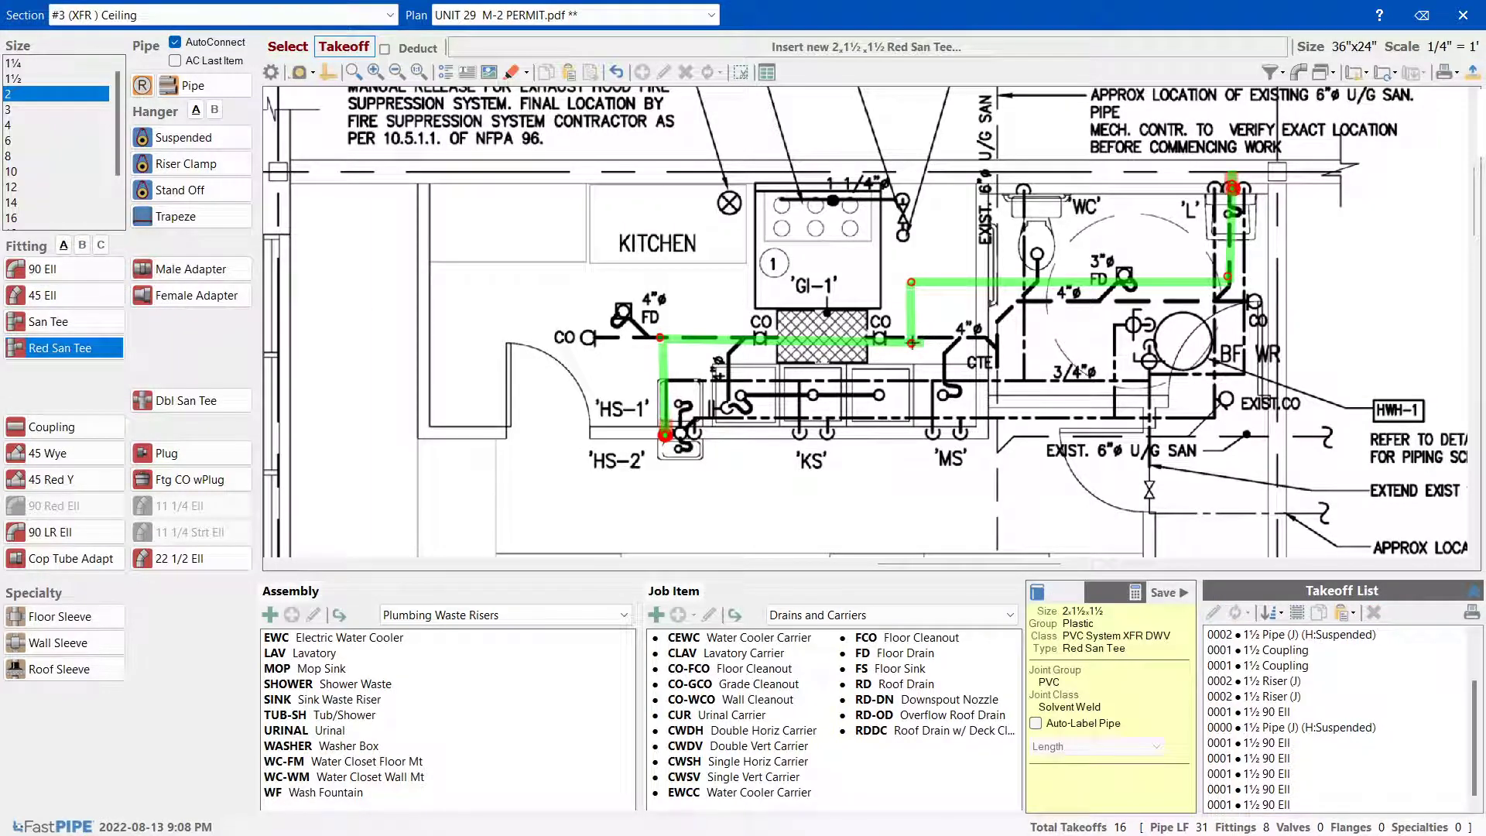
Place two 2 90 Ells beside CTE and draw 2 pipe with suspended hangers from the reducing tee through them
click(17, 267)
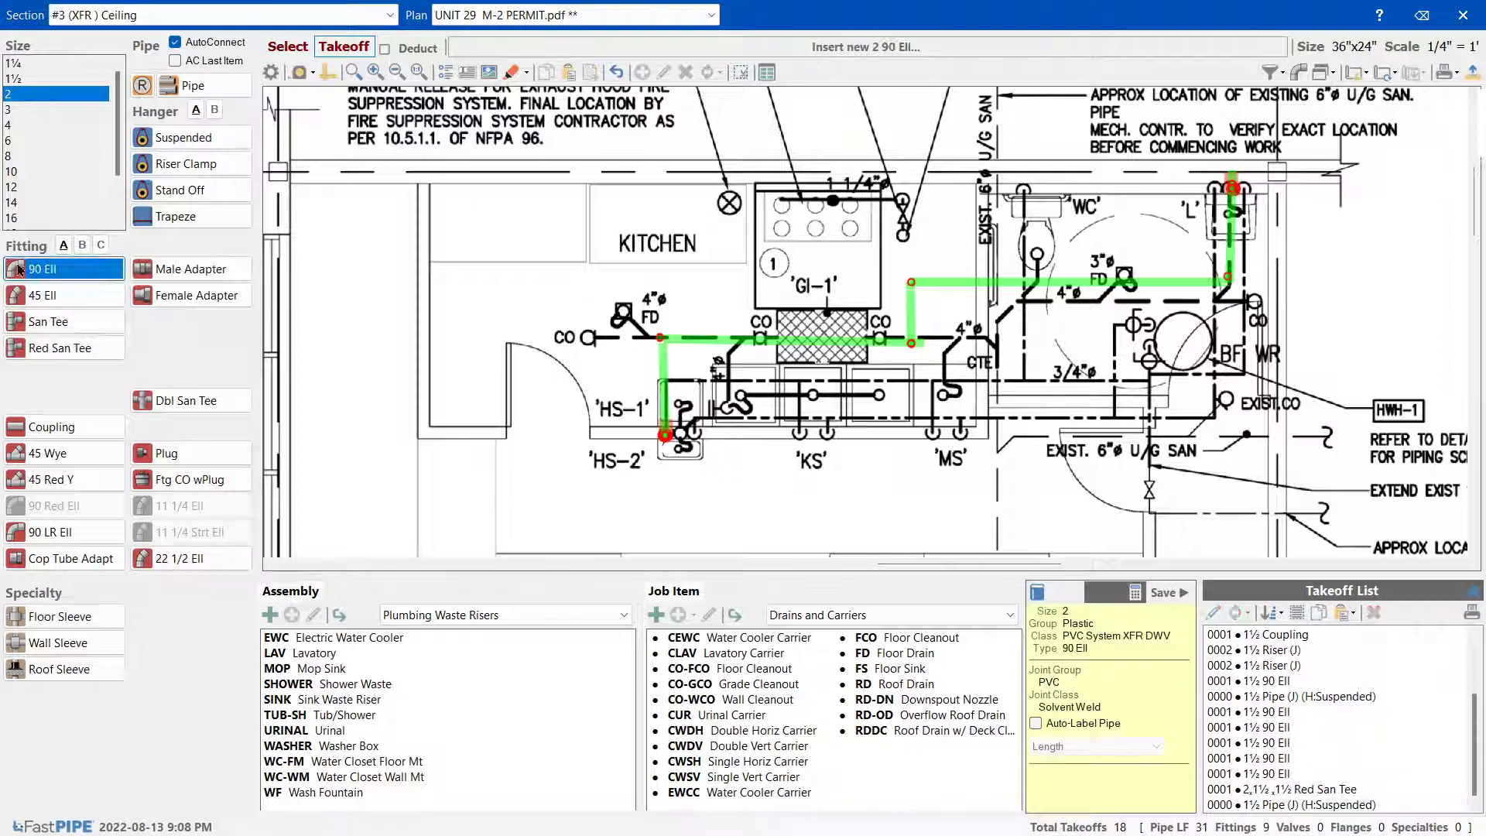
click(952, 346)
click(959, 373)
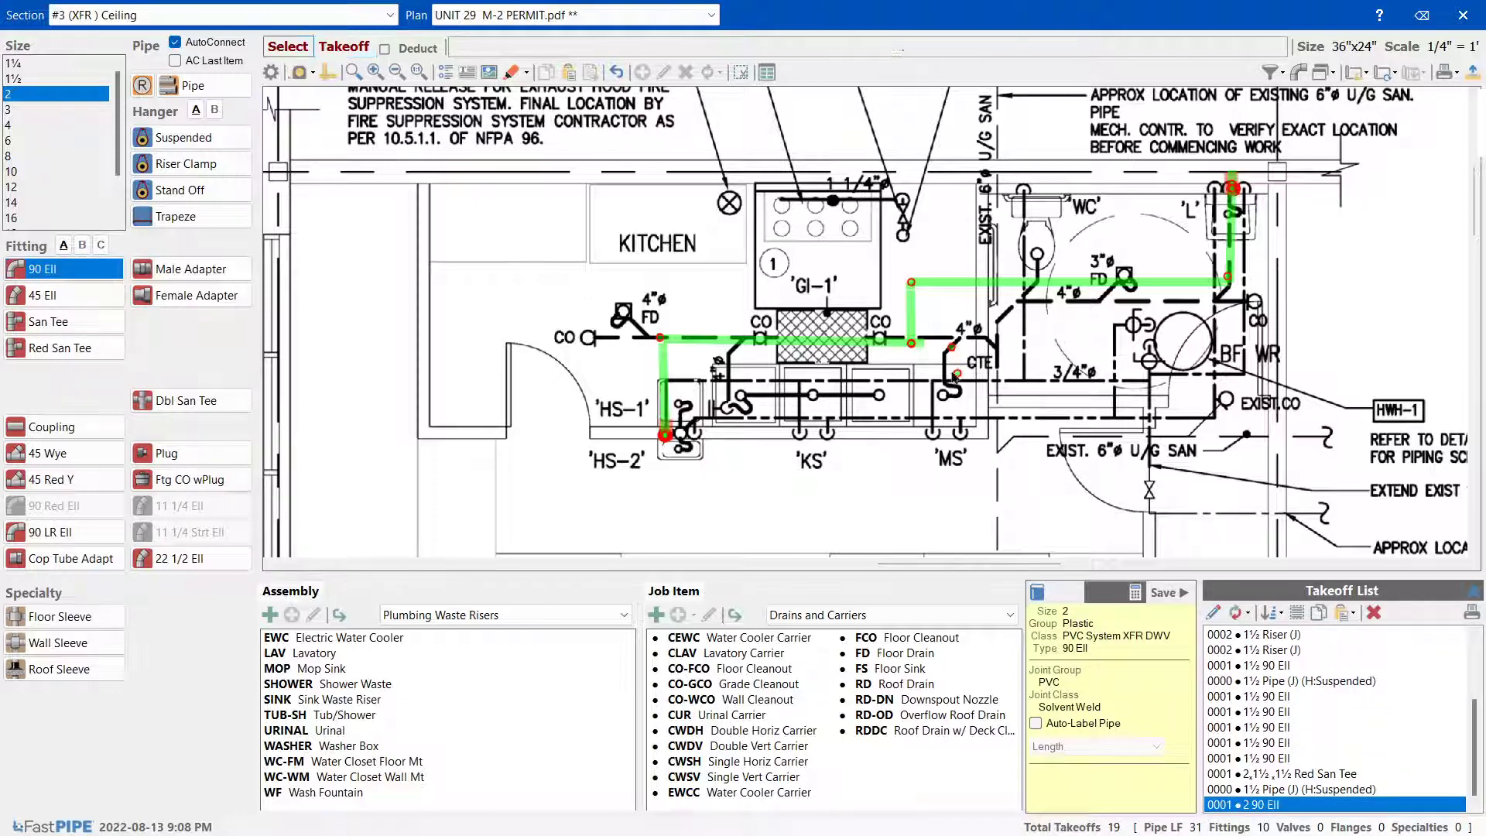
click(214, 87)
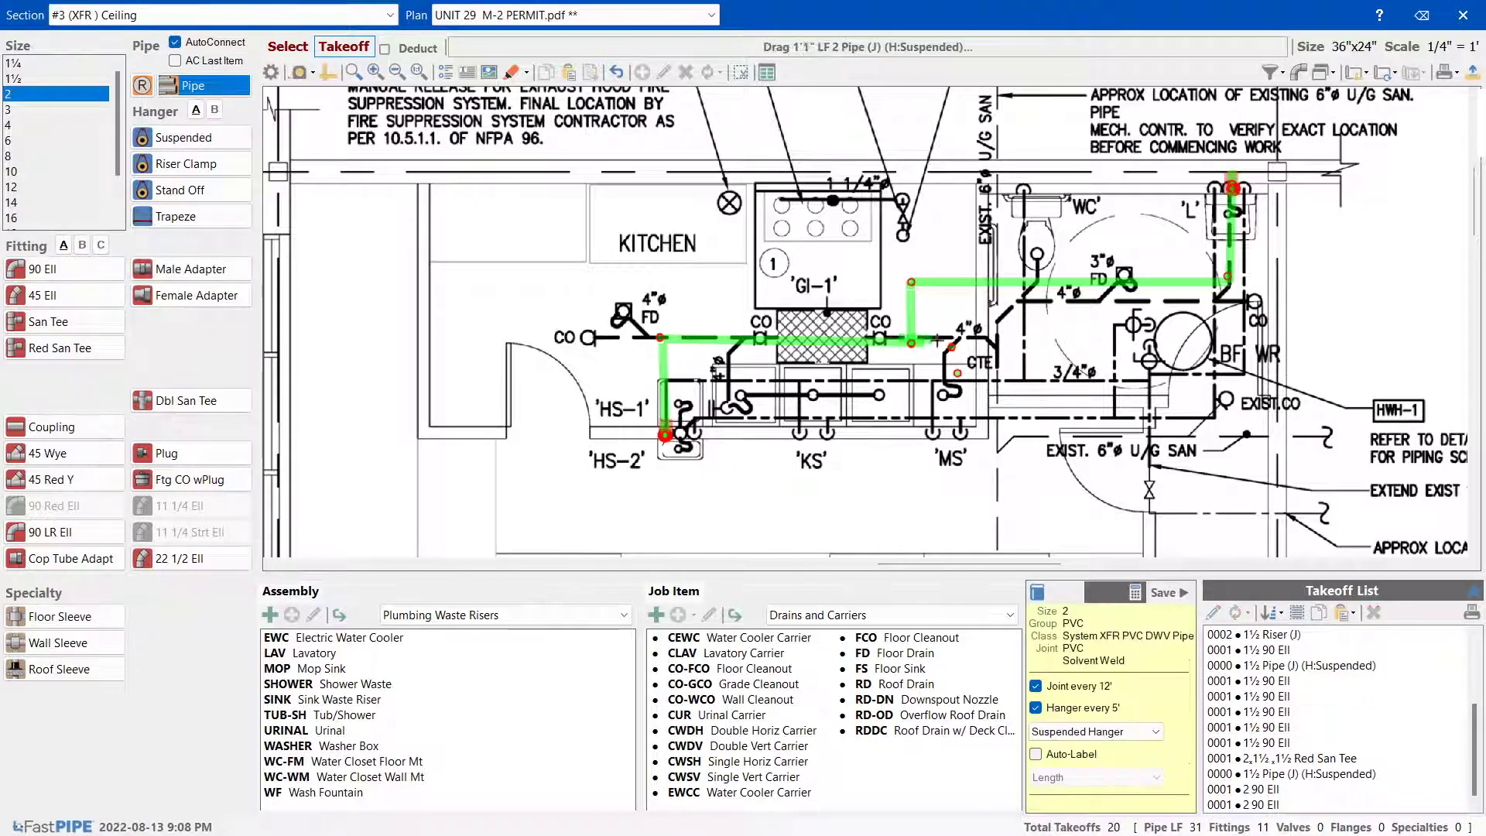
drag(952, 346, 958, 373)
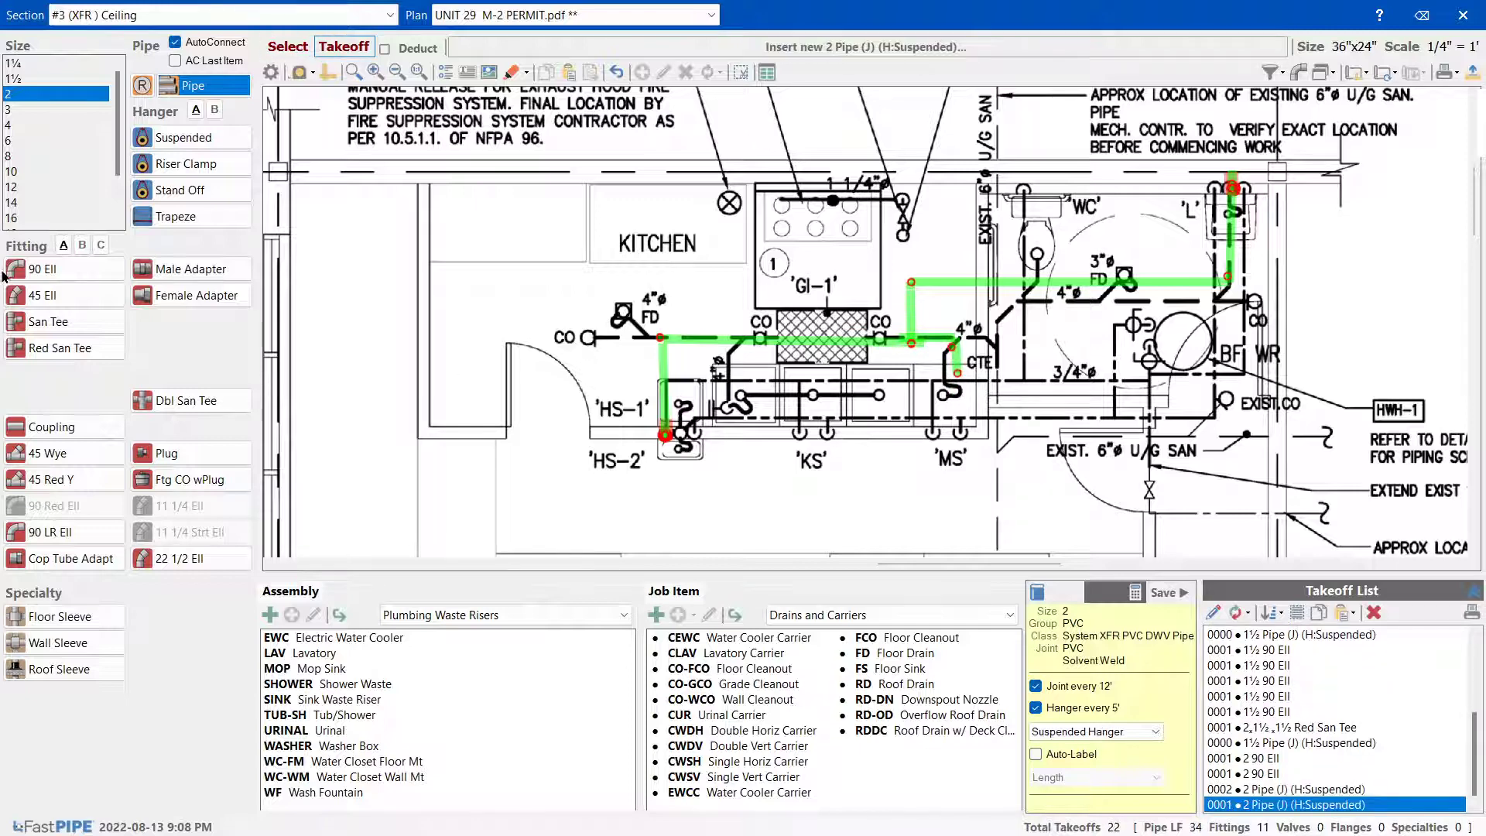
Add two 2 45 Ells and six 1½ 45 Ells to the takeoff by quantity, without placing them on the plan
click(18, 294)
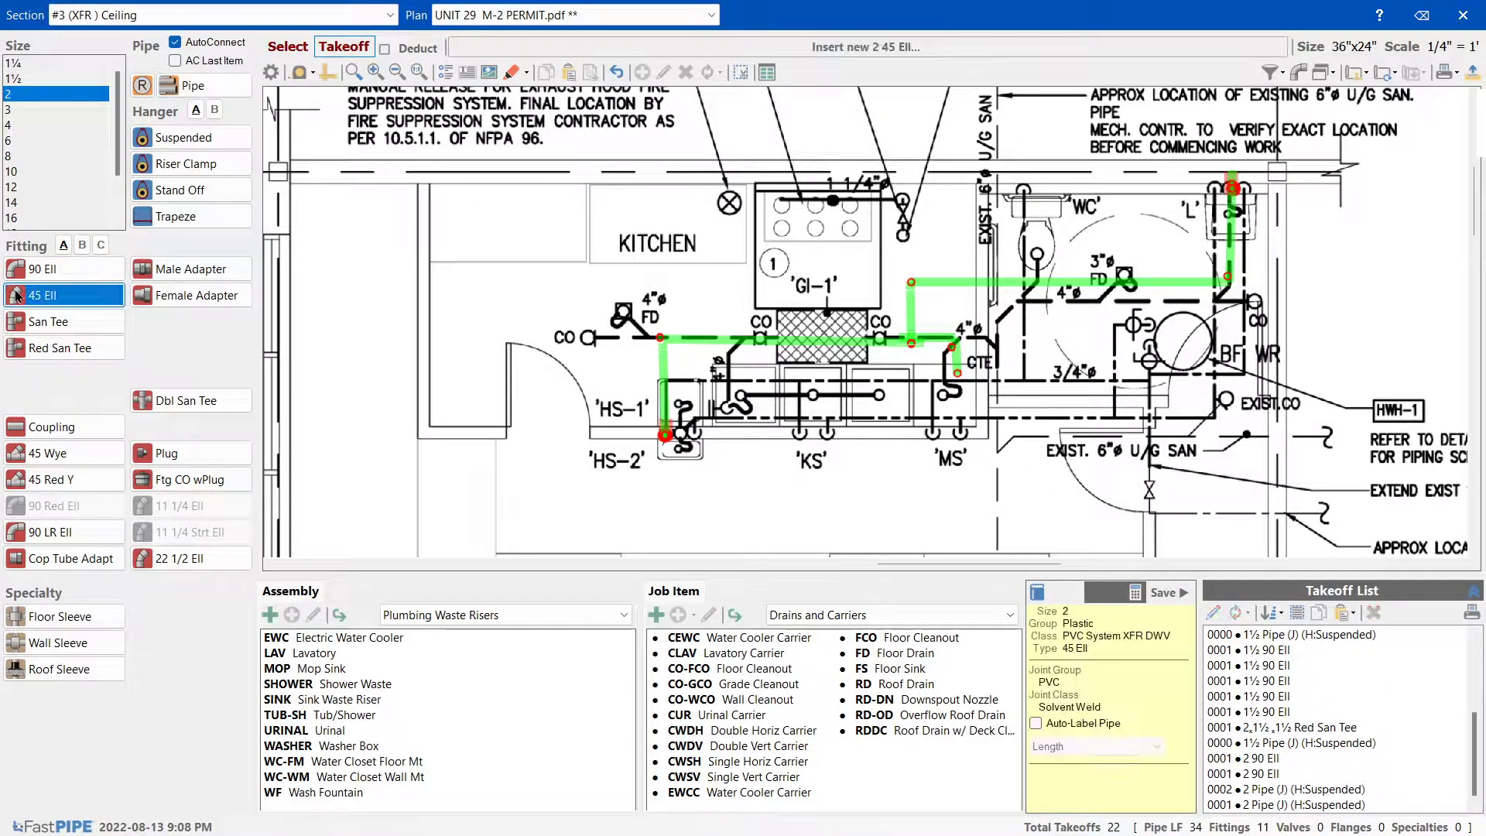
click(1163, 592)
click(13, 78)
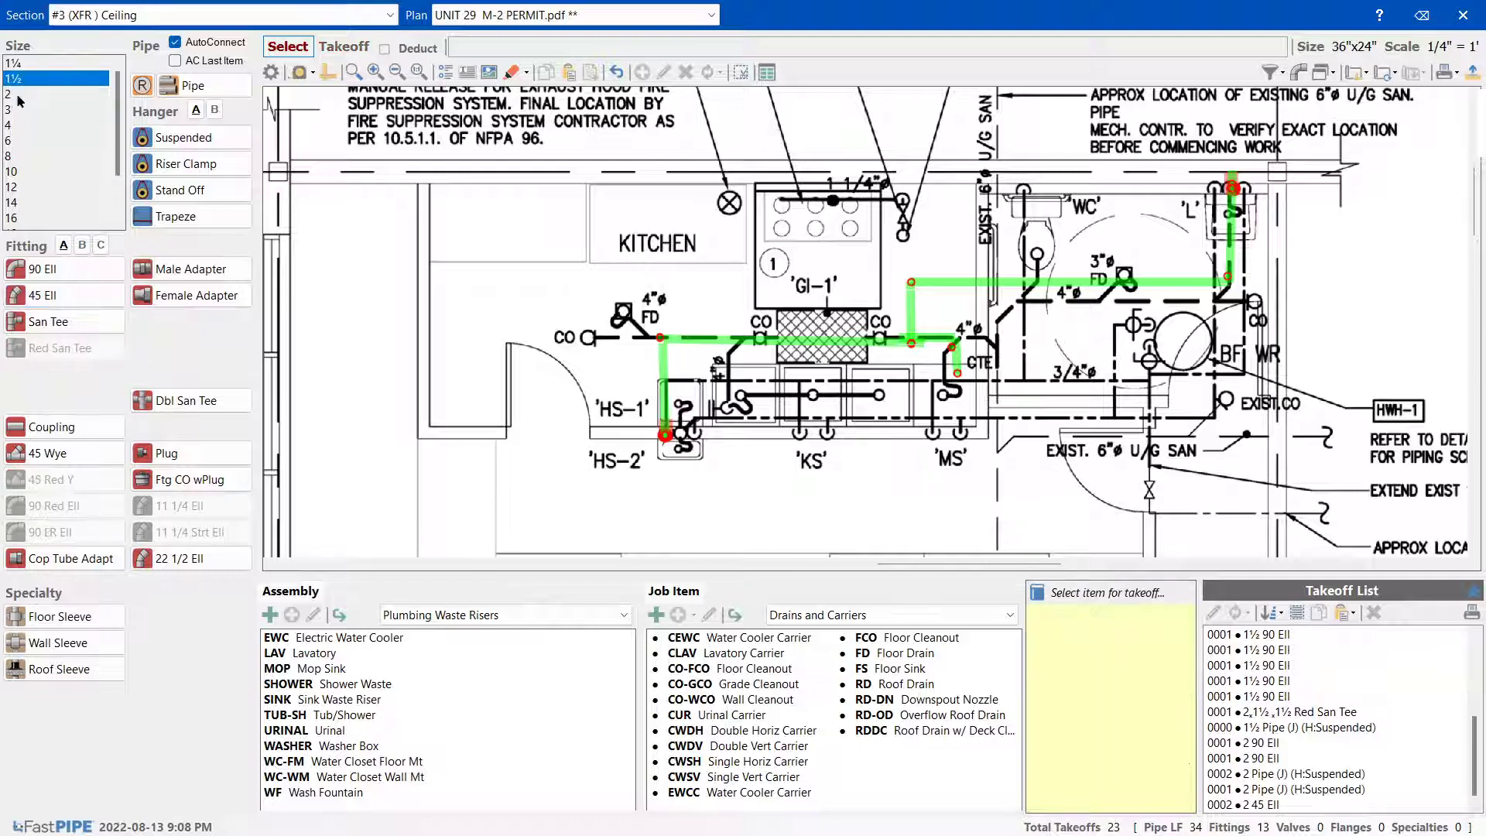
click(17, 295)
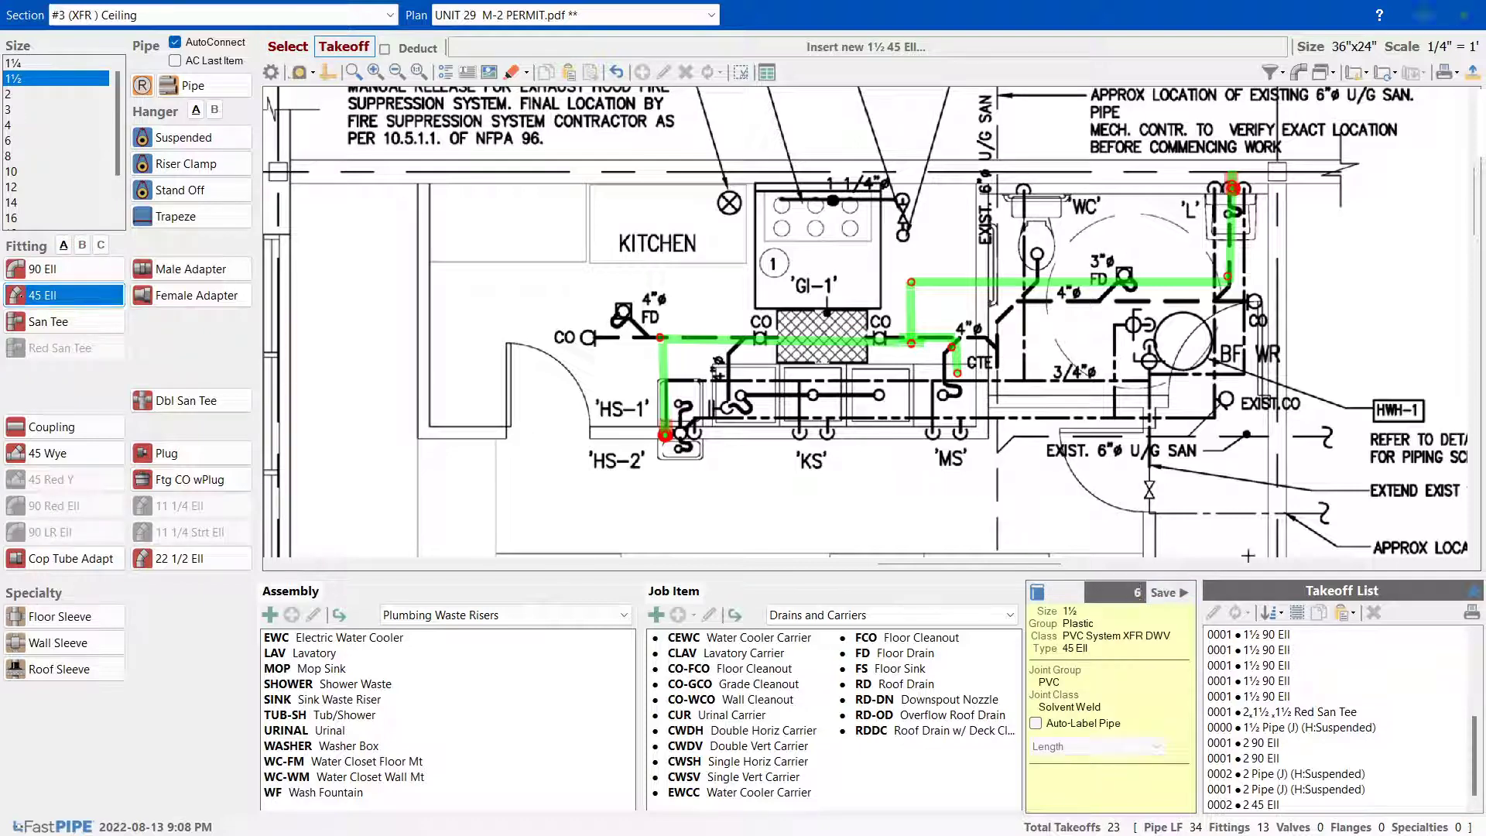
click(1180, 598)
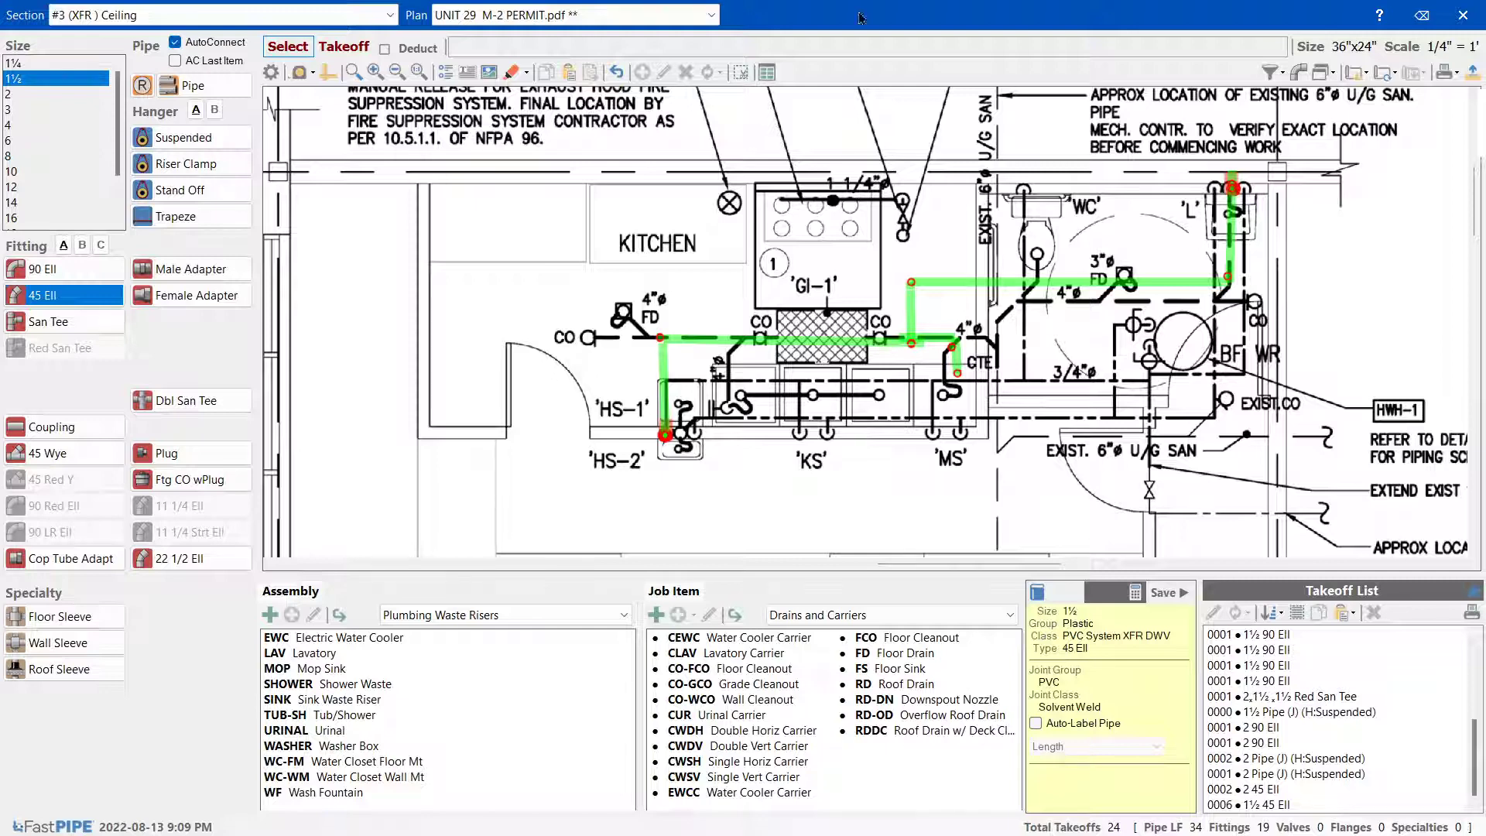
Place a 2 riser 2 ft long just left of the new 2 pipe near CTE
click(30, 96)
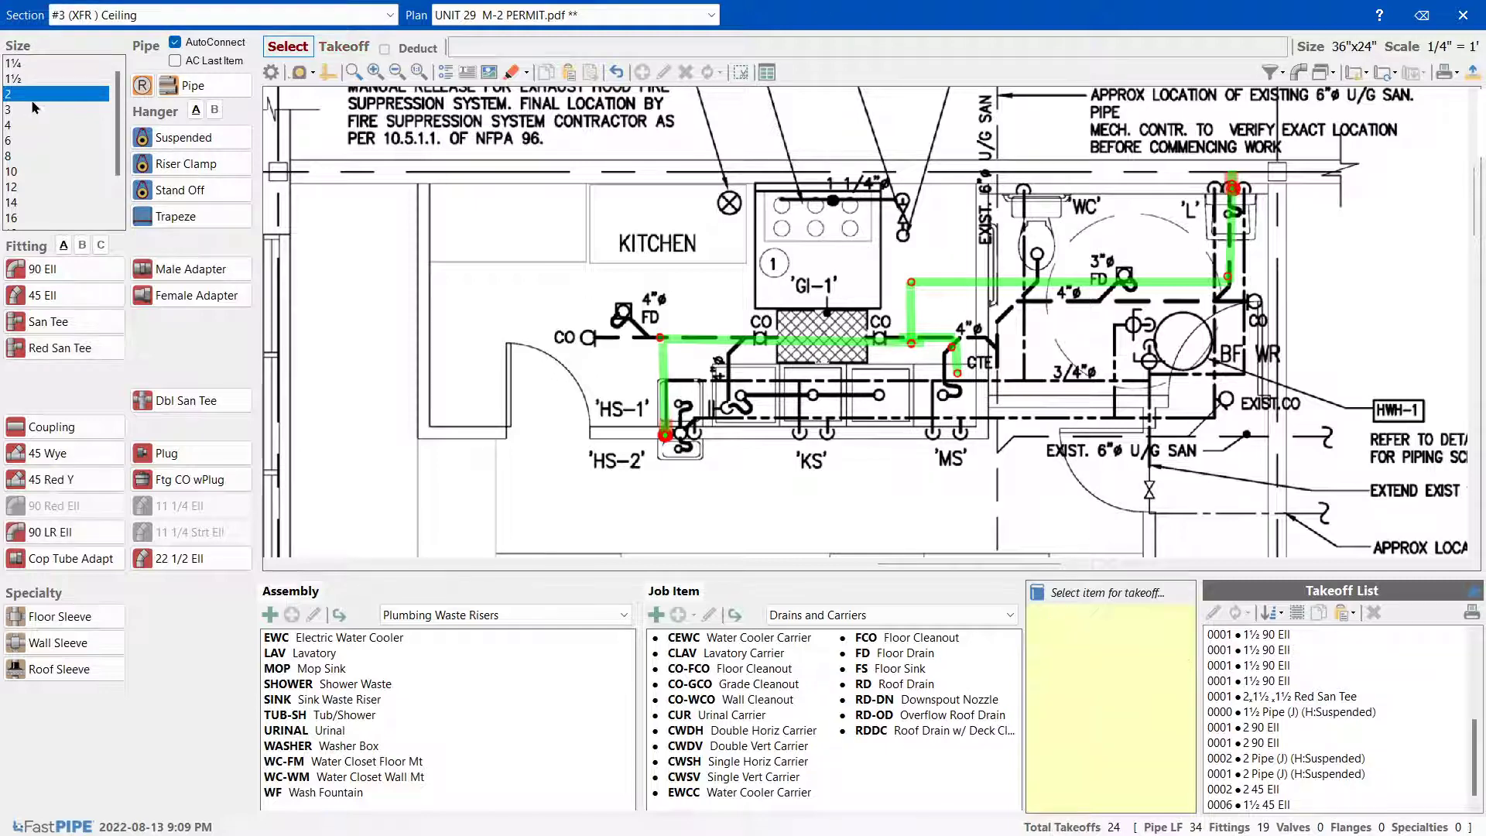
click(140, 87)
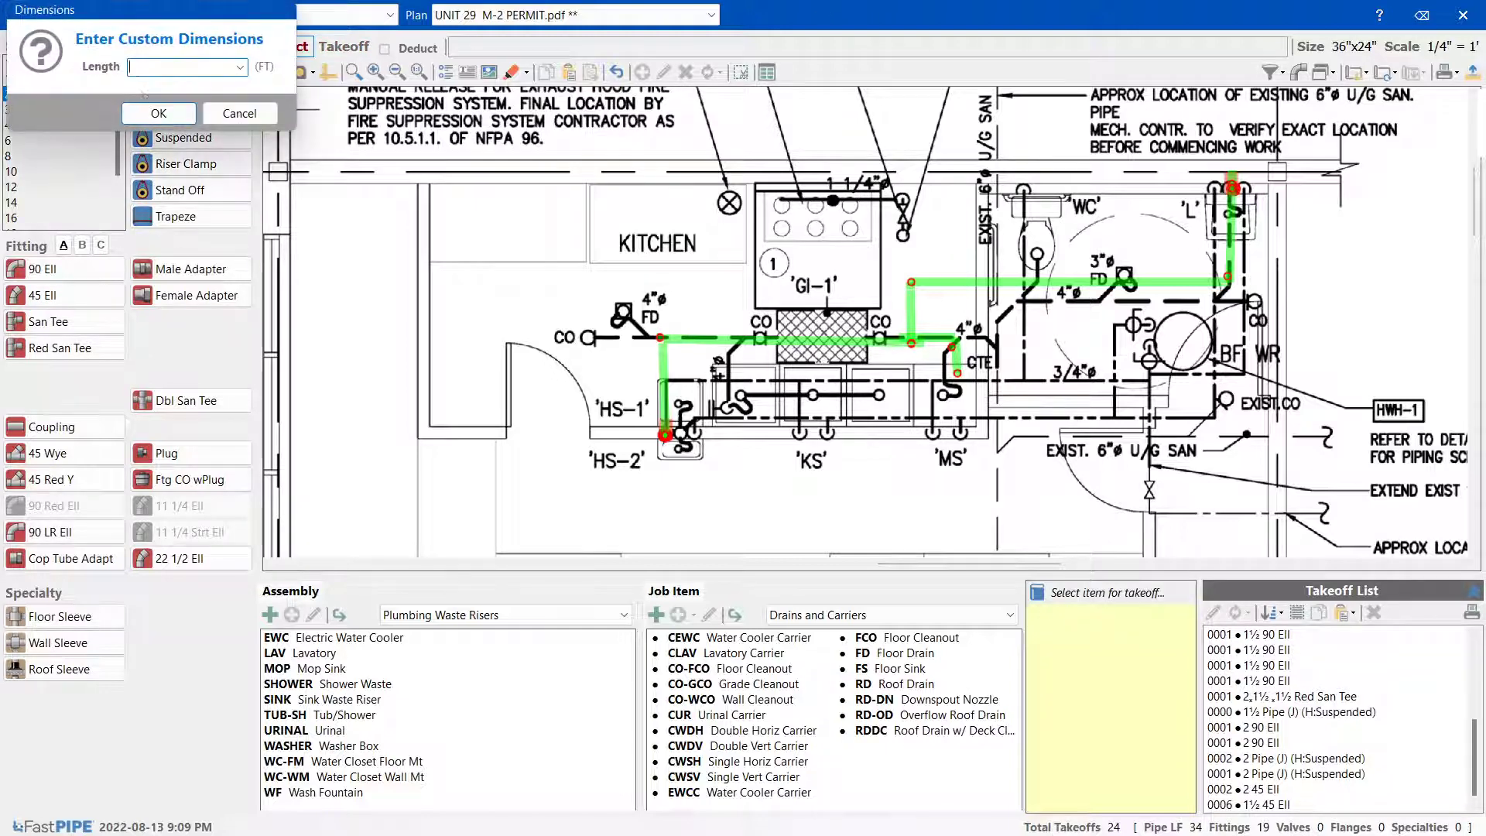
text(2)
click(134, 116)
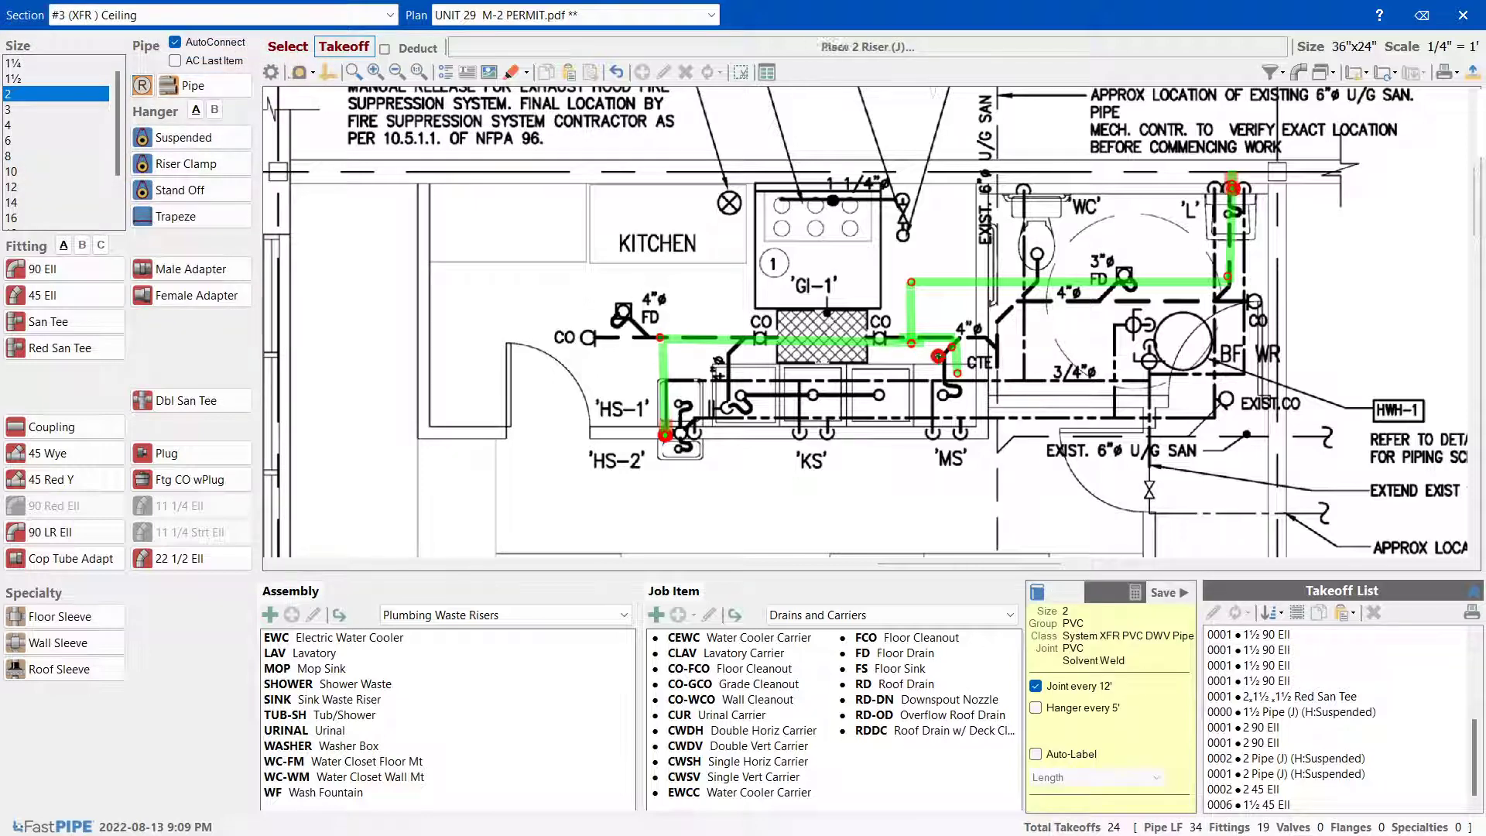
click(652, 339)
Place a 3 riser 3 ft long at CTE, beside the end of the 2 pipe
click(30, 109)
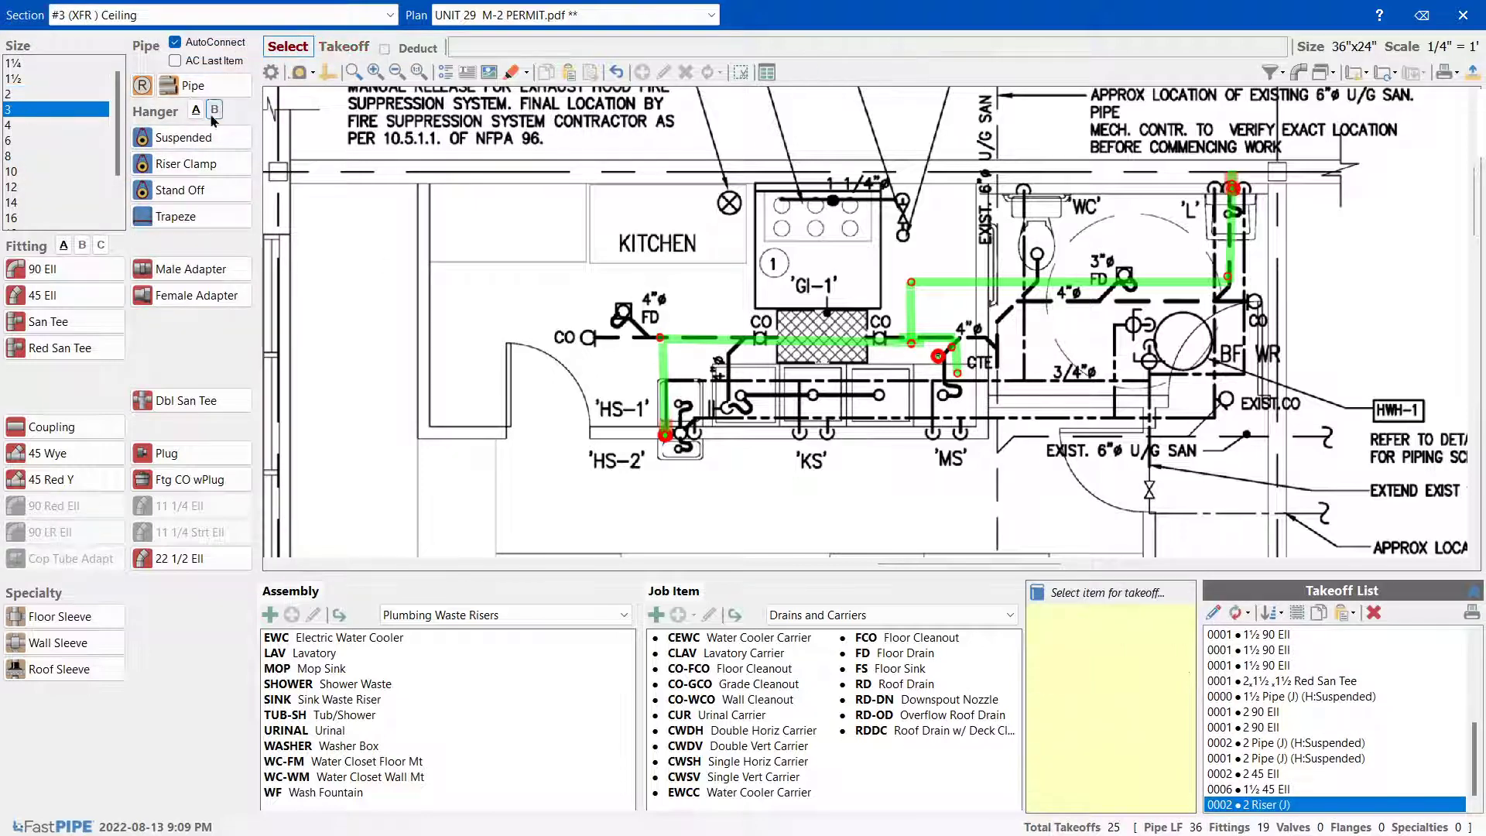
click(143, 86)
click(165, 123)
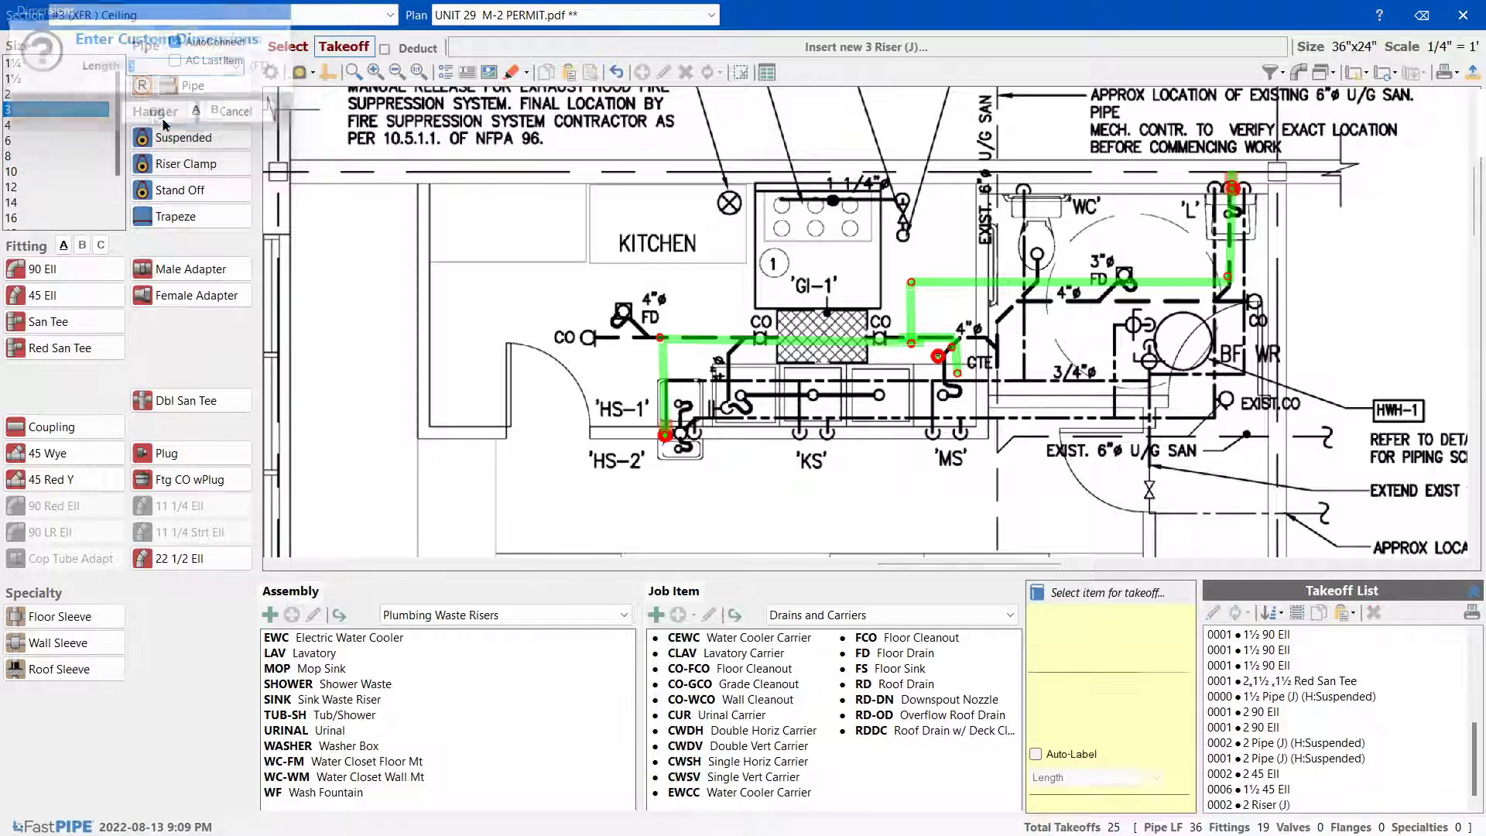
click(972, 372)
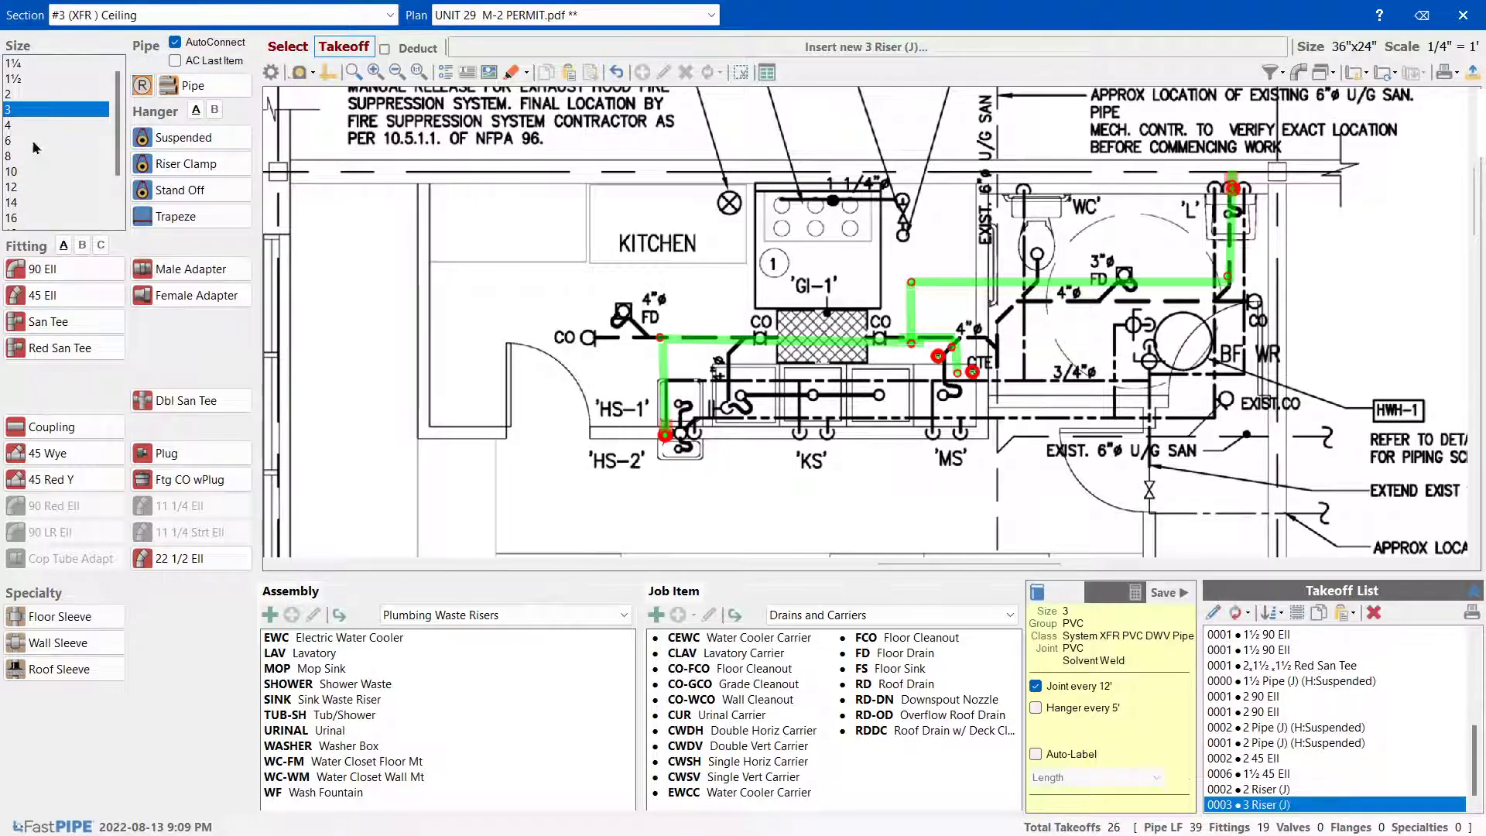
Place a 3,2 increaser at the 3 riser beside CTE
click(83, 245)
click(167, 403)
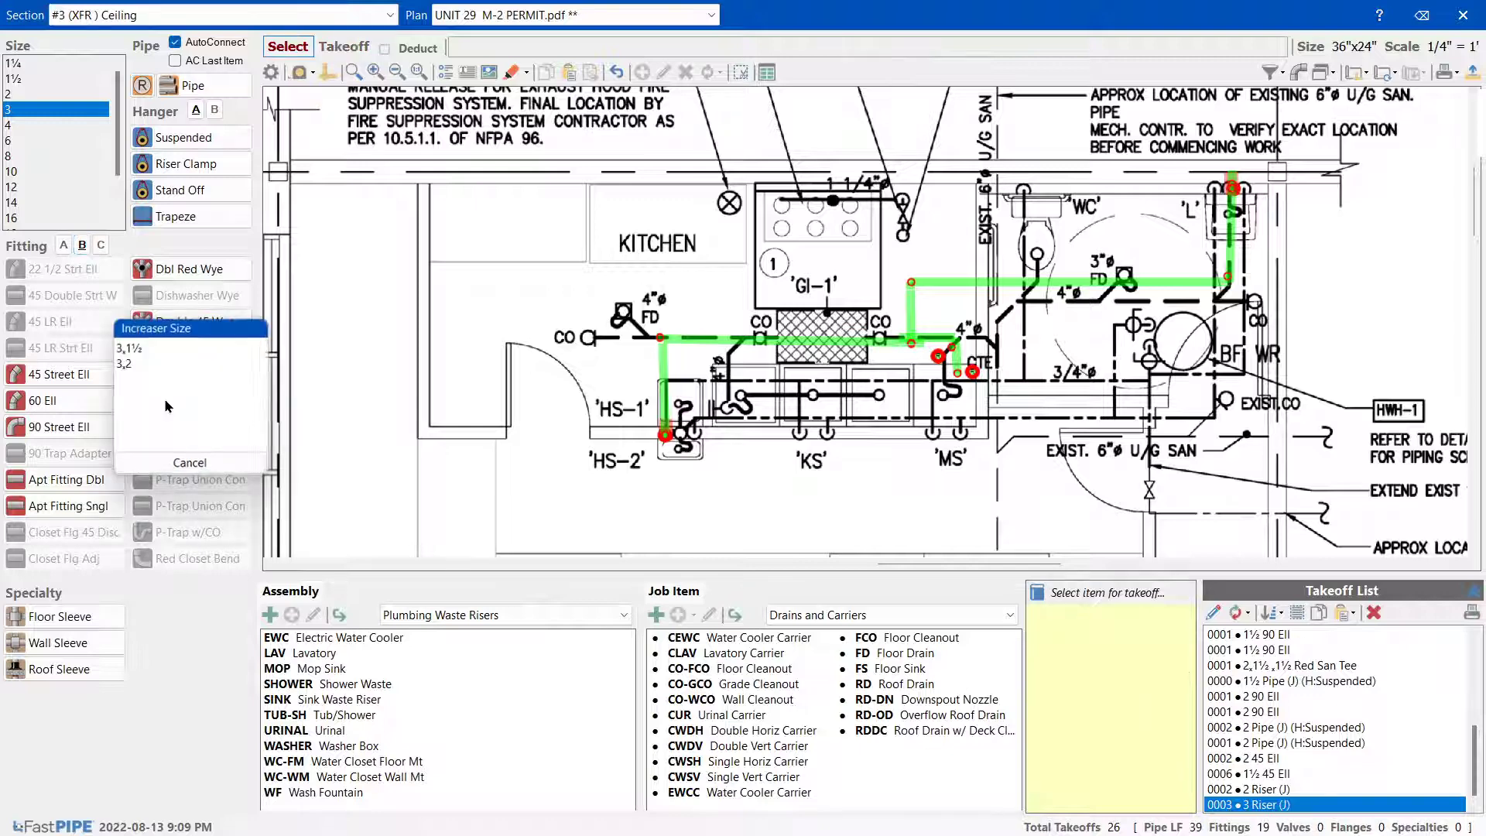
click(124, 364)
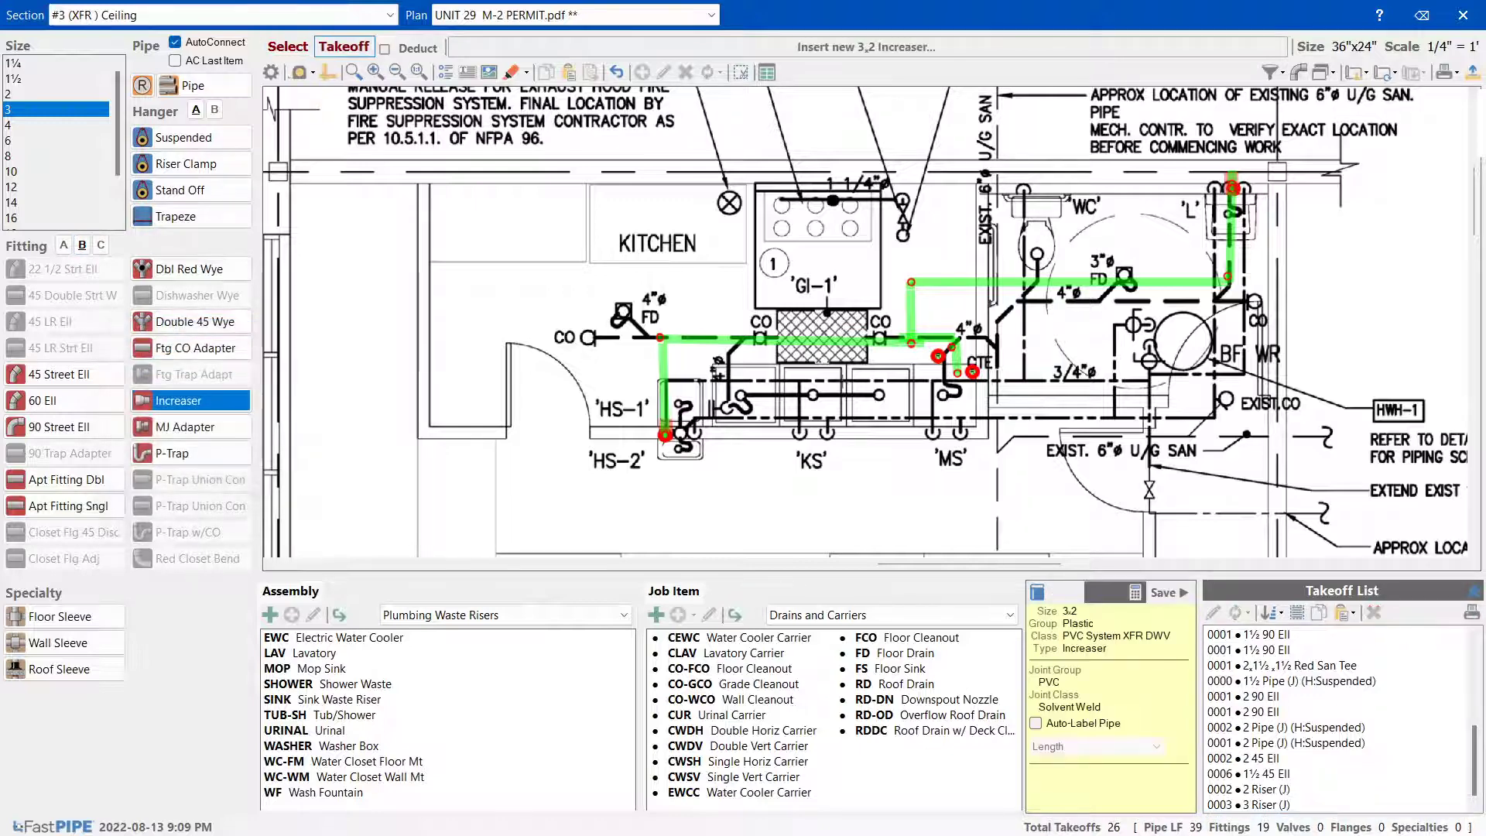
click(977, 379)
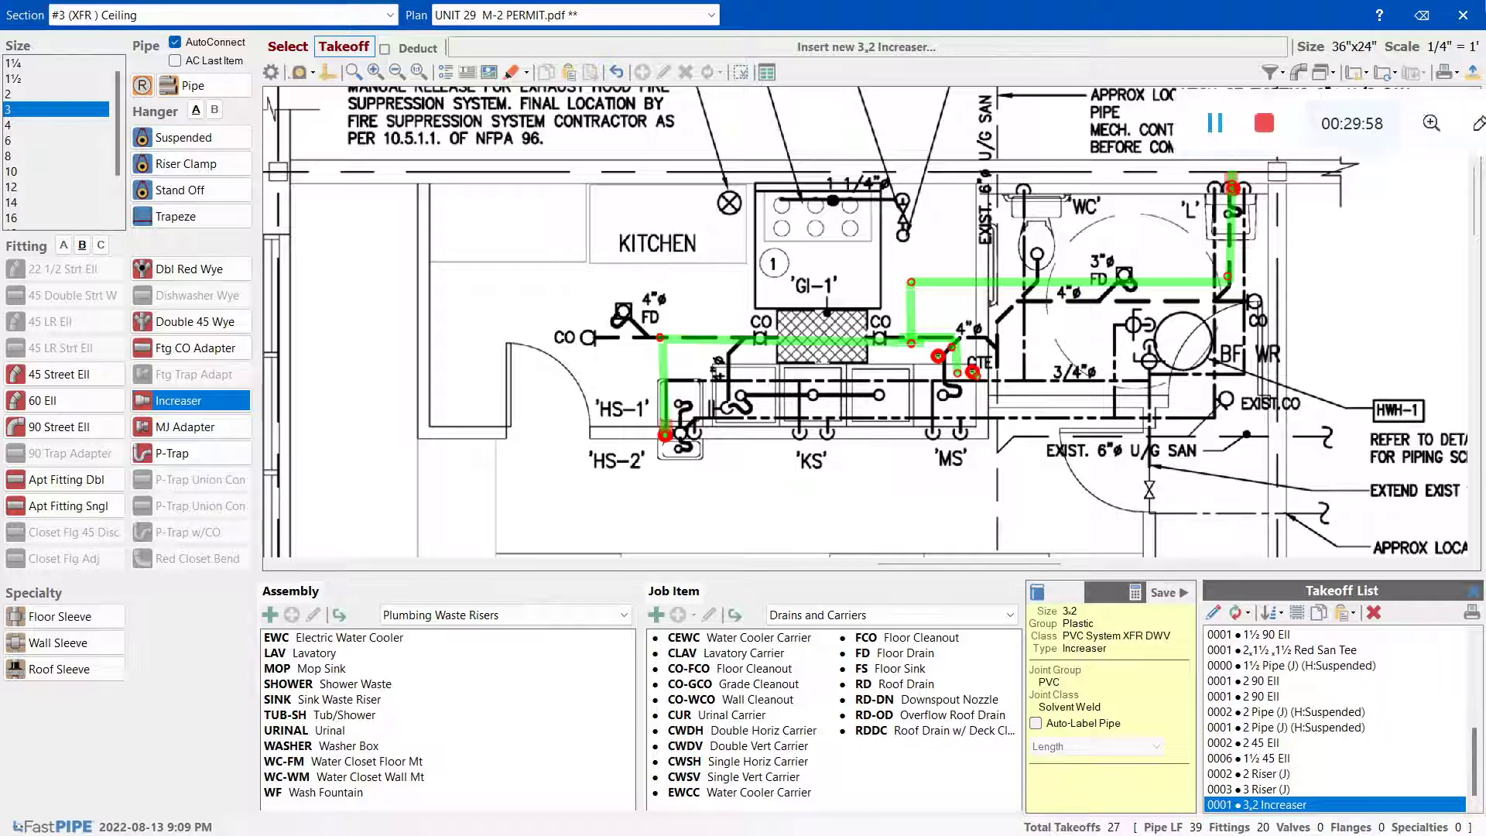
Start a new takeoff section on the UNIT 29 M-2 PERMIT.pdf plan with the UPONORPEXCOLD - Uponor PEX spec
click(1463, 11)
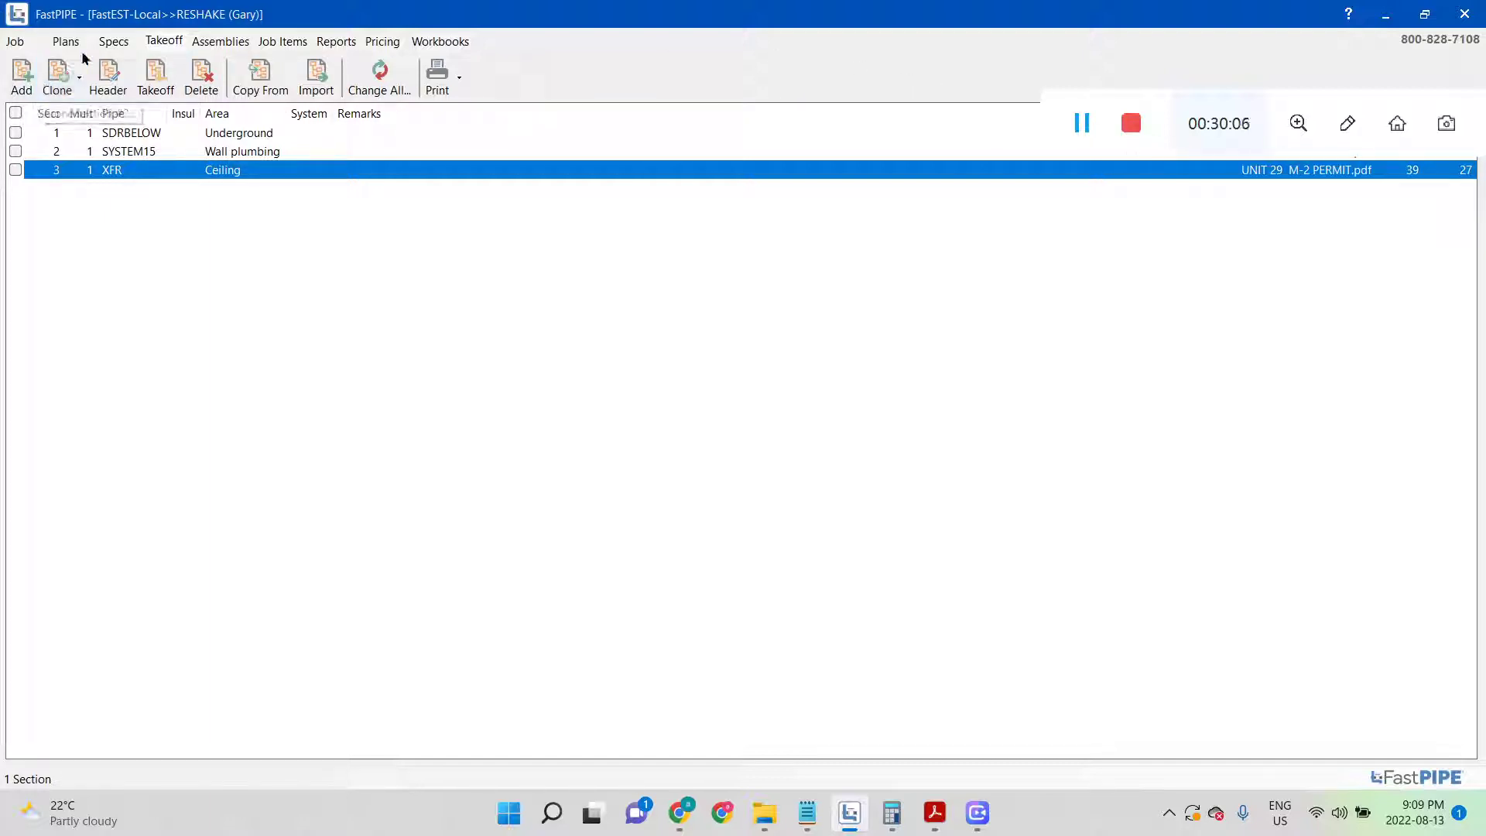
click(28, 84)
click(631, 470)
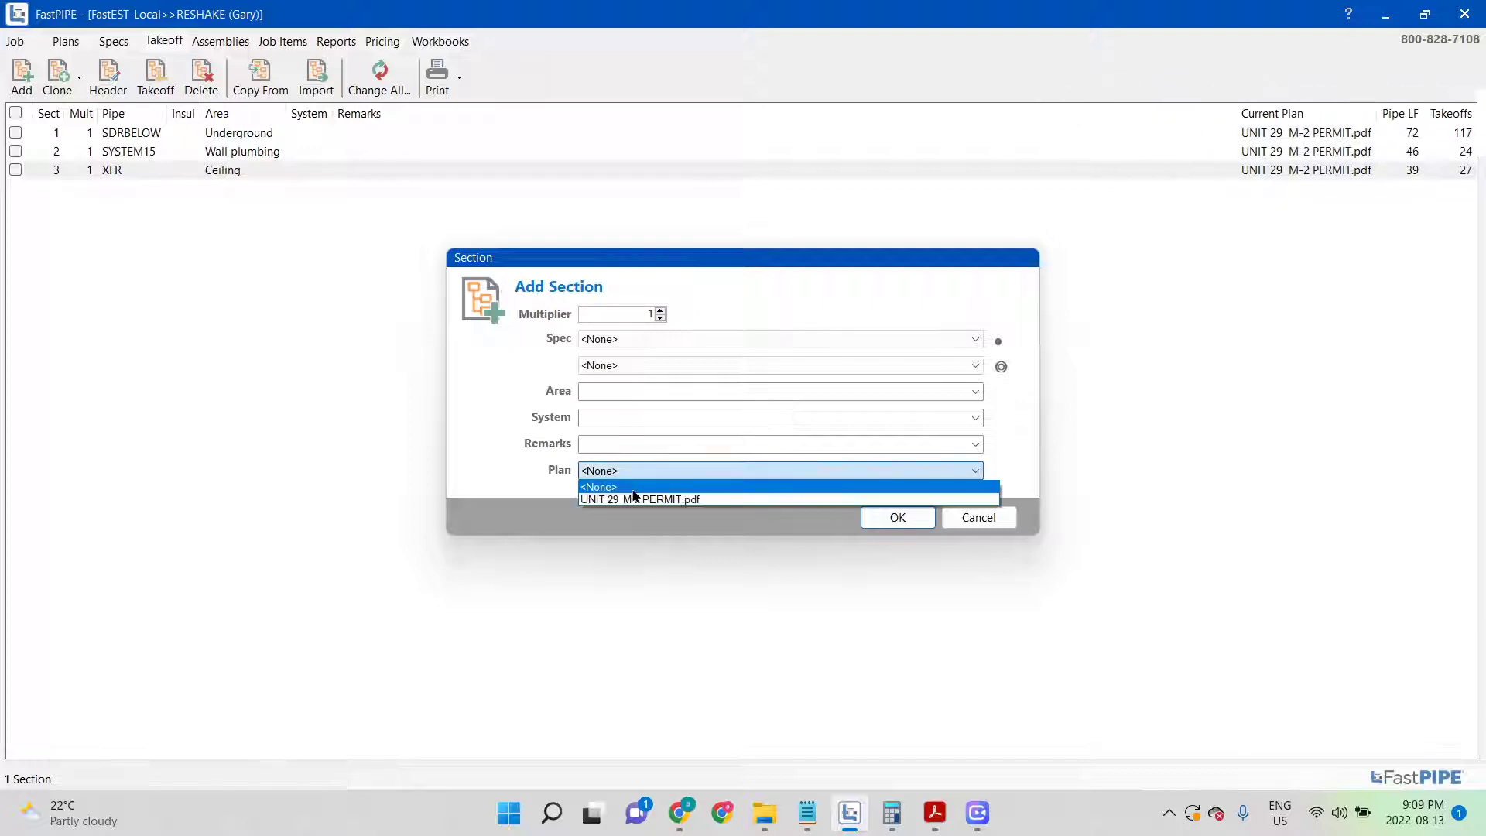
click(634, 506)
click(640, 342)
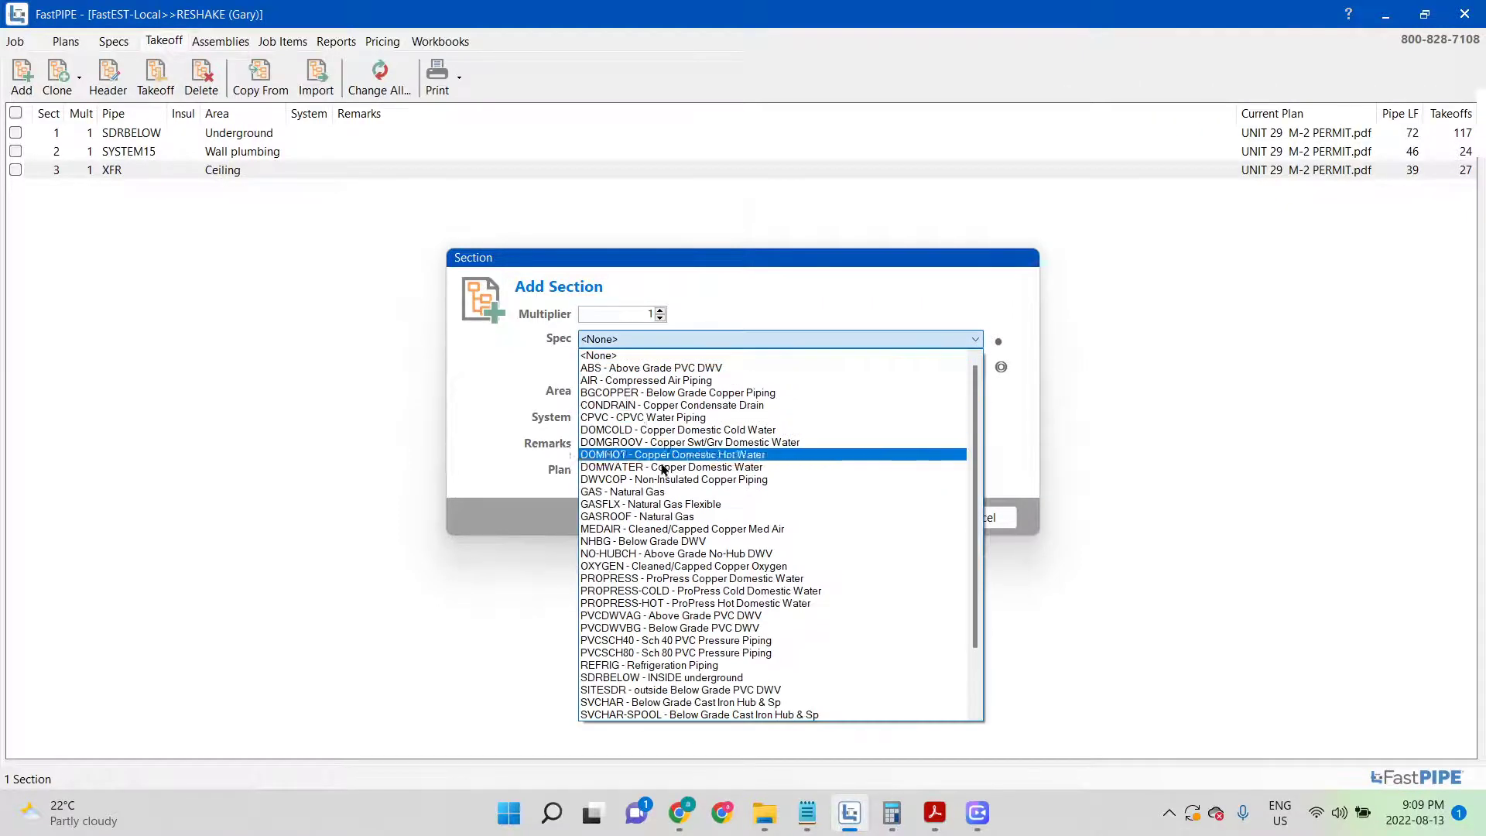
scroll(681, 434, down, 3)
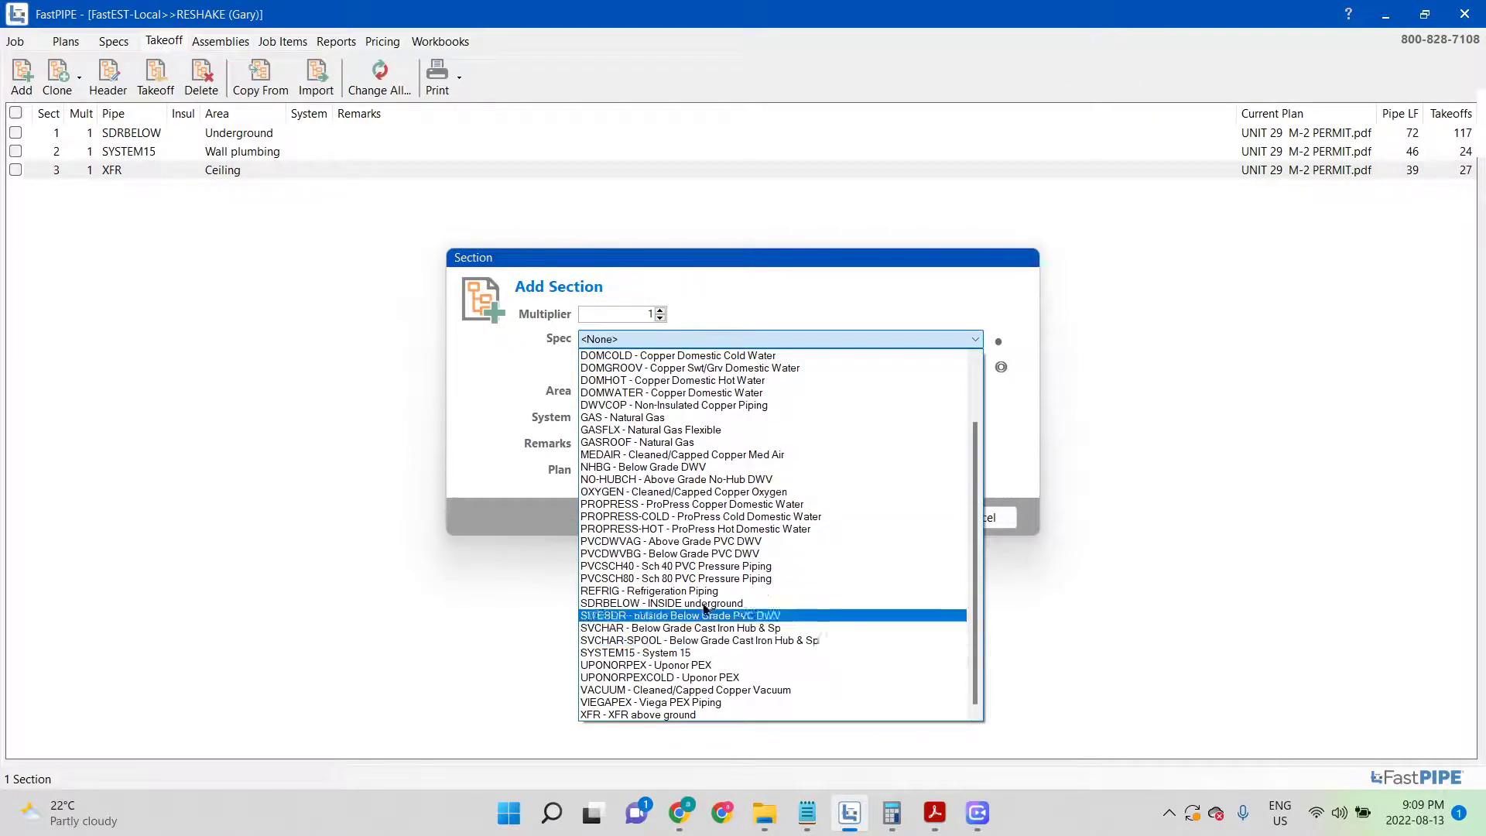
click(694, 667)
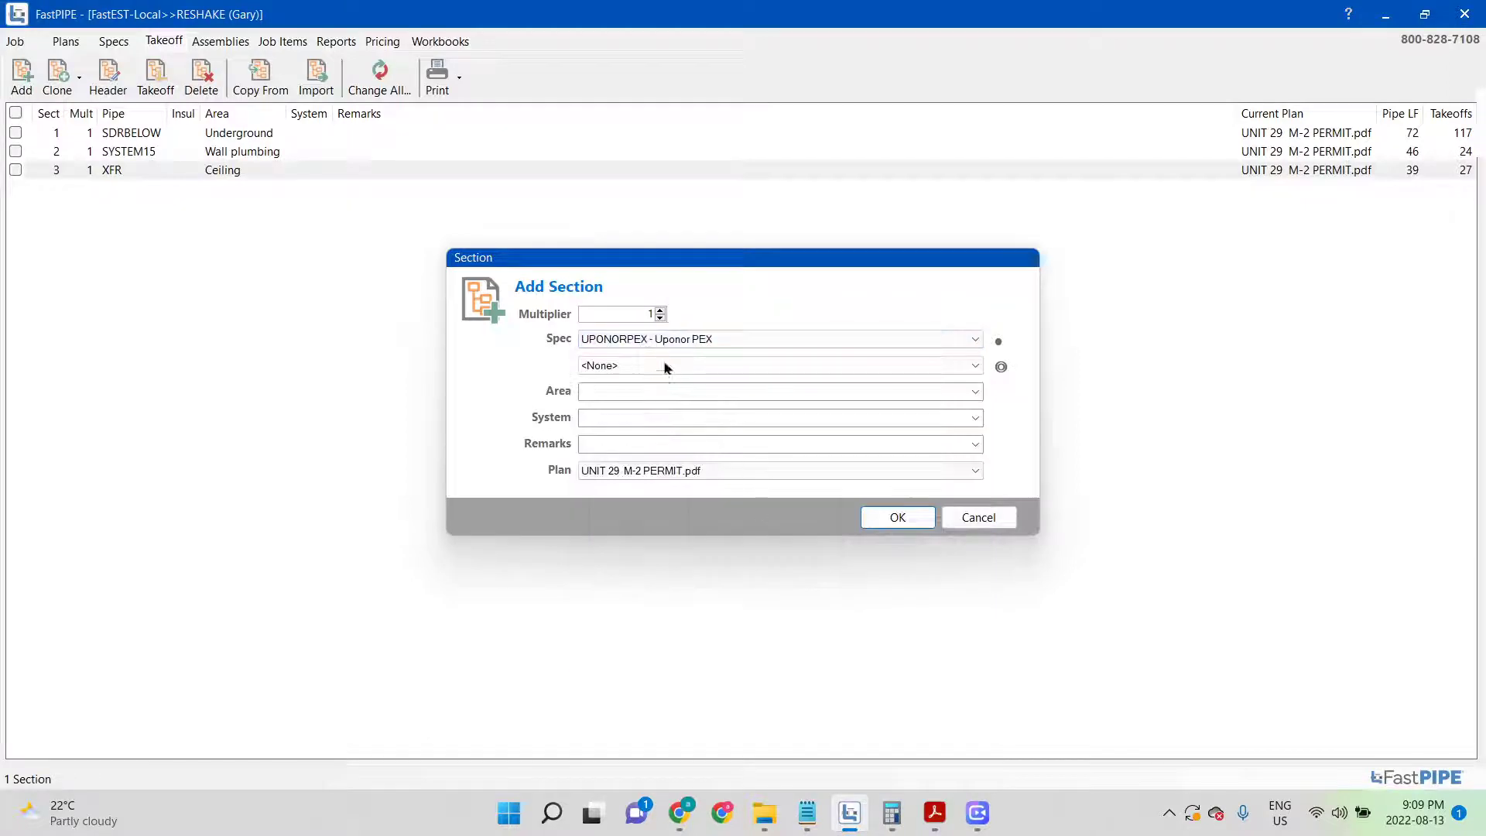
click(672, 345)
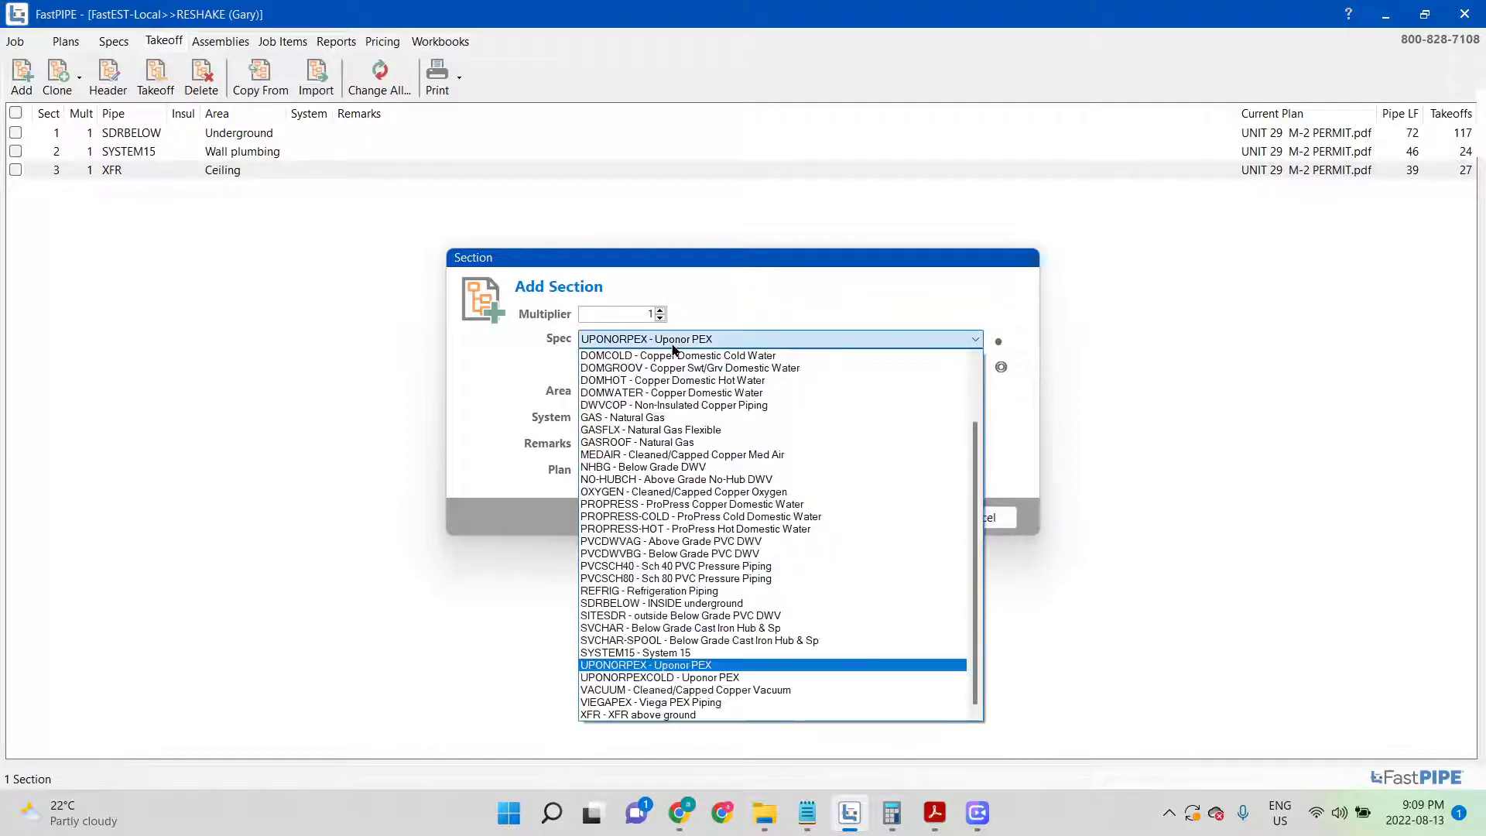
click(658, 677)
Enter Cold as the new section's area, create the section and go to its takeoff
click(635, 394)
text(c)
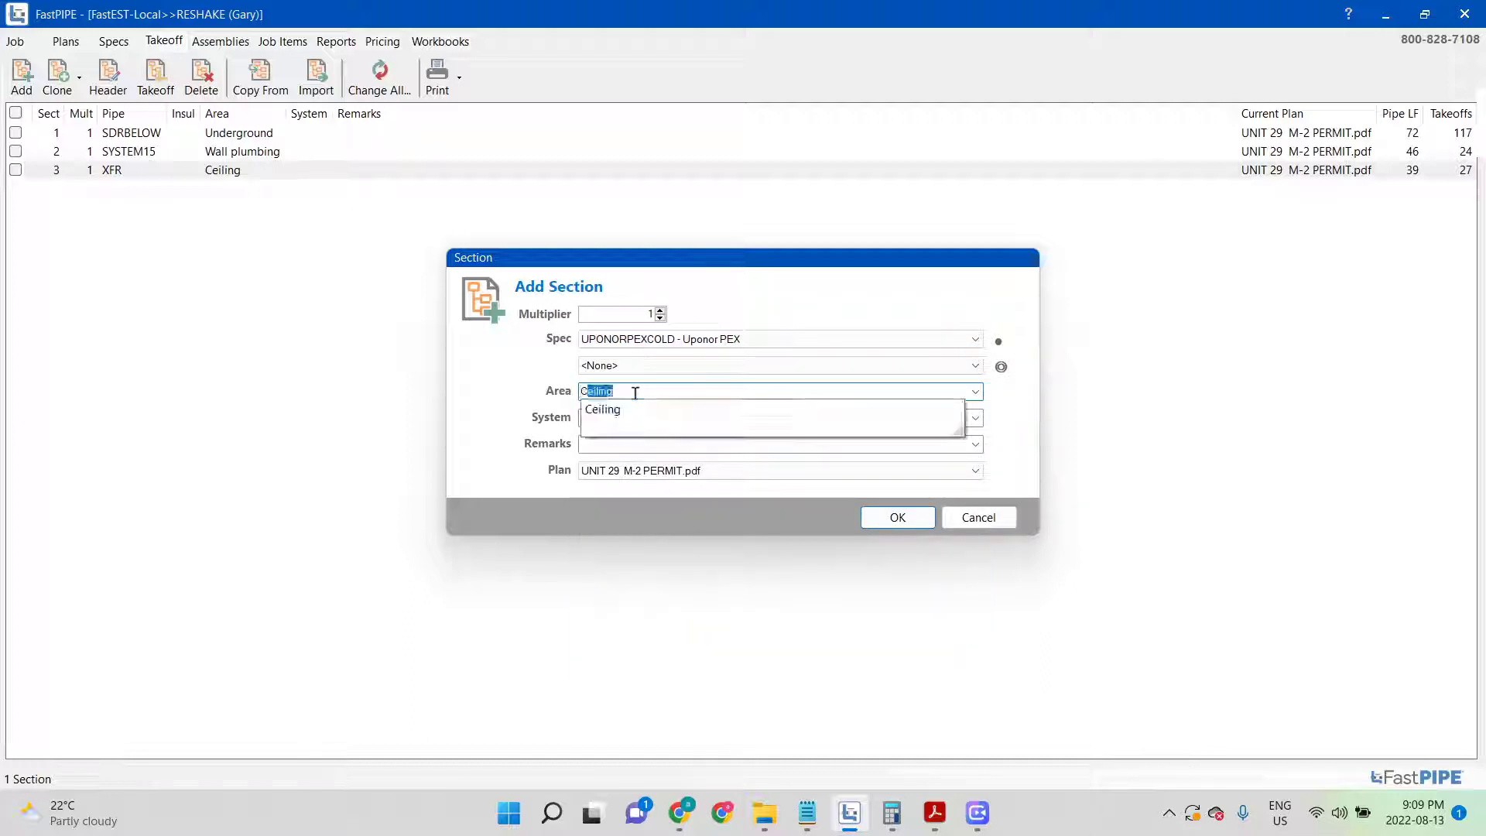
key(BackSpace)
key(BackSpace)
text(uponor Cold)
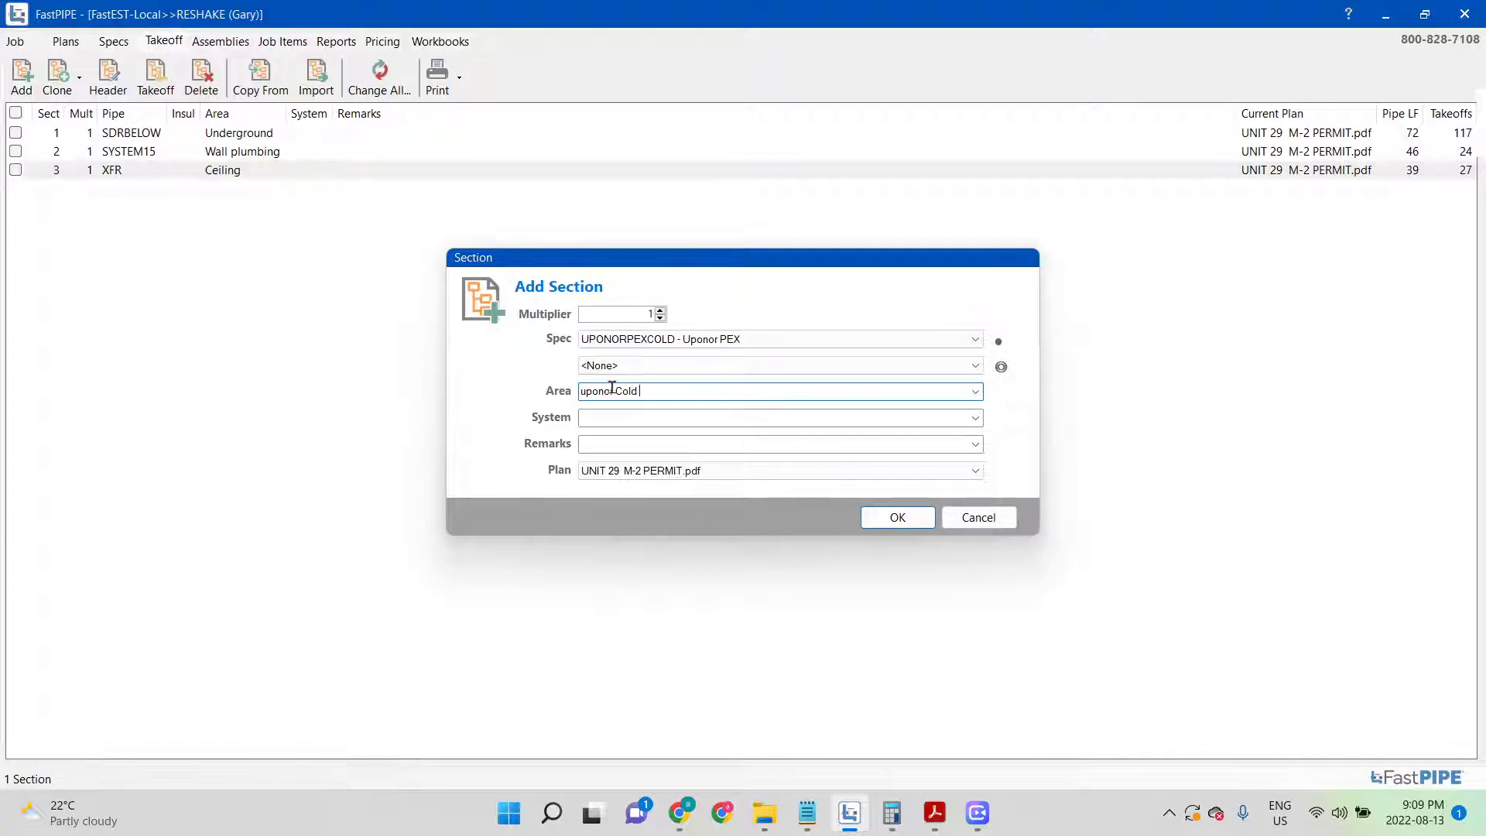
drag(611, 389, 547, 393)
click(927, 524)
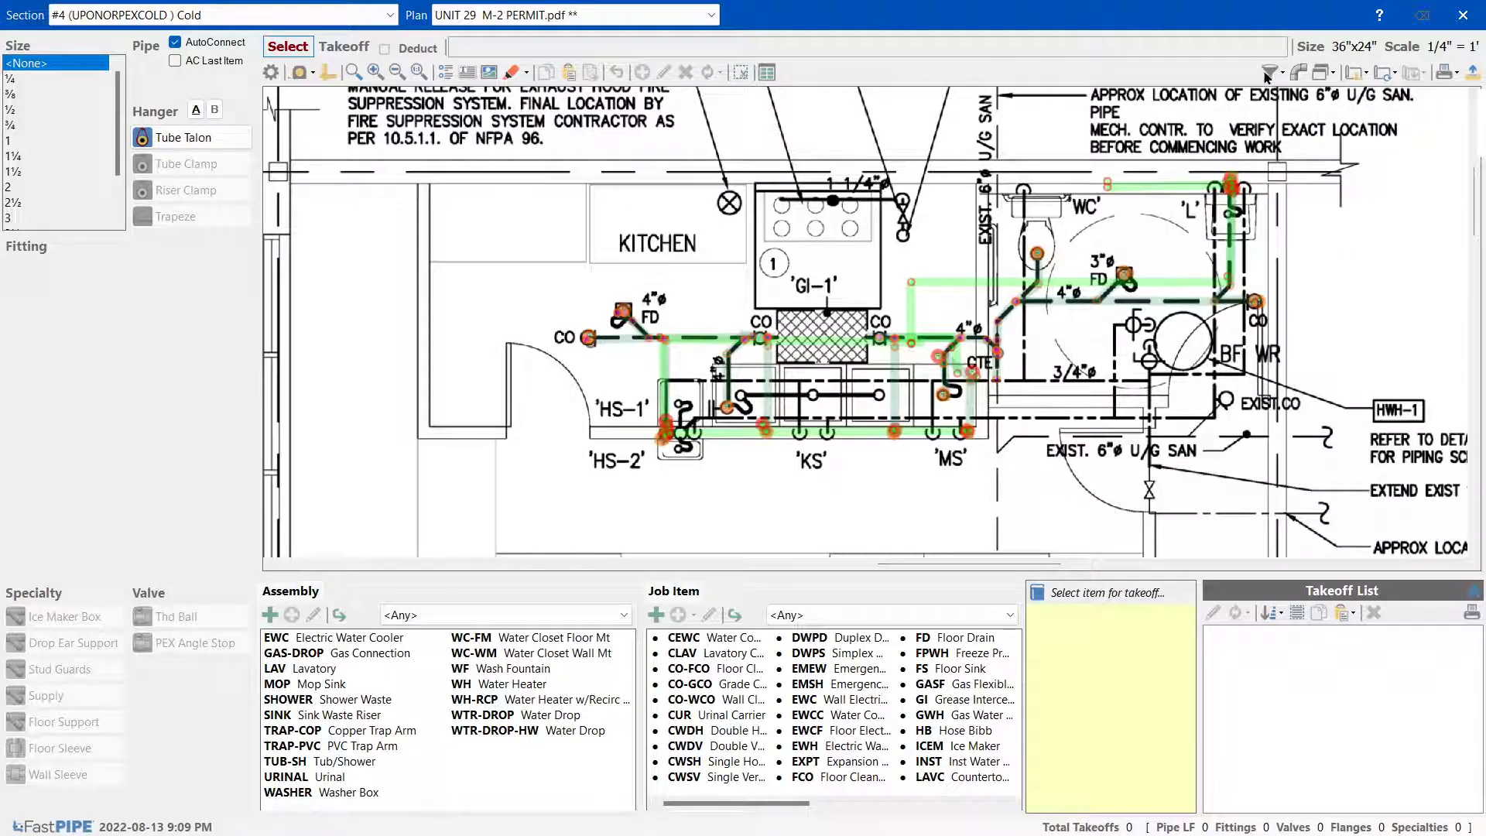
Filter the plan to show only the current section's takeoff
click(1269, 72)
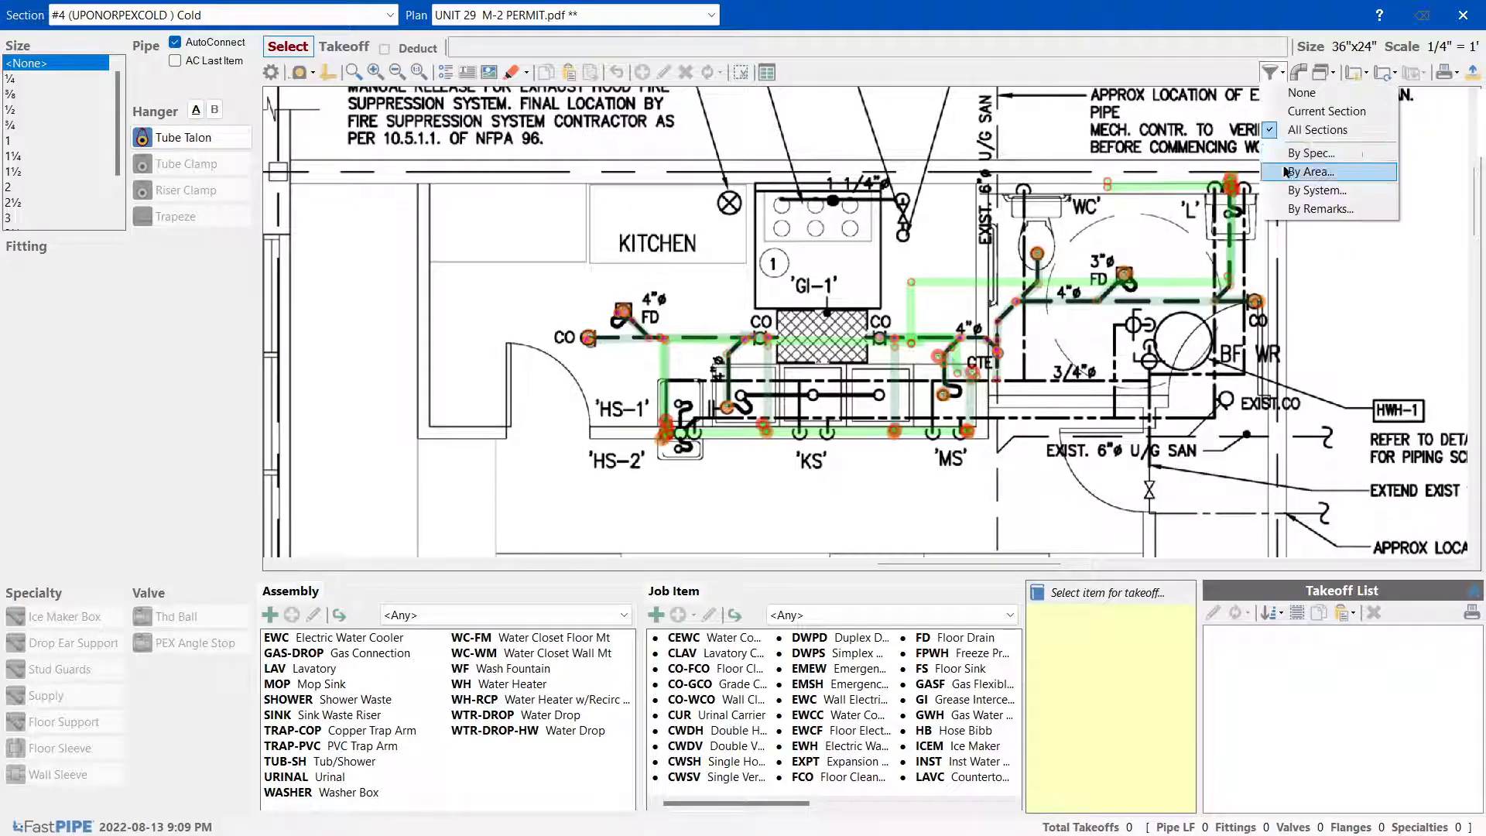
click(1316, 115)
scroll(717, 311, up, 1)
scroll(717, 311, down, 1)
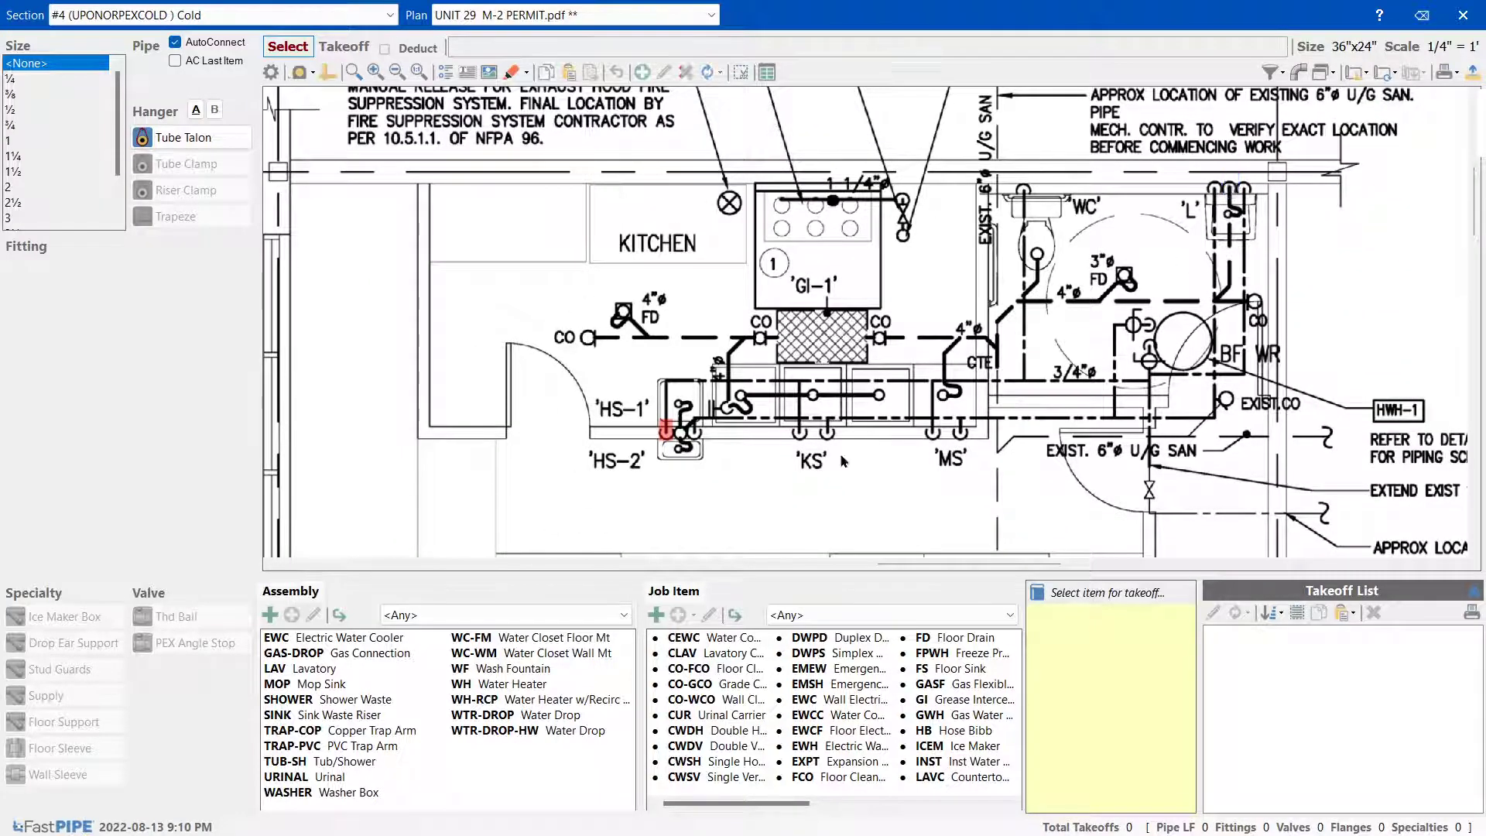
Examine the cold water piping from the existing 1" CW pipe to the HWH-1 water heater, including the connection notes
scroll(698, 462, up, 2)
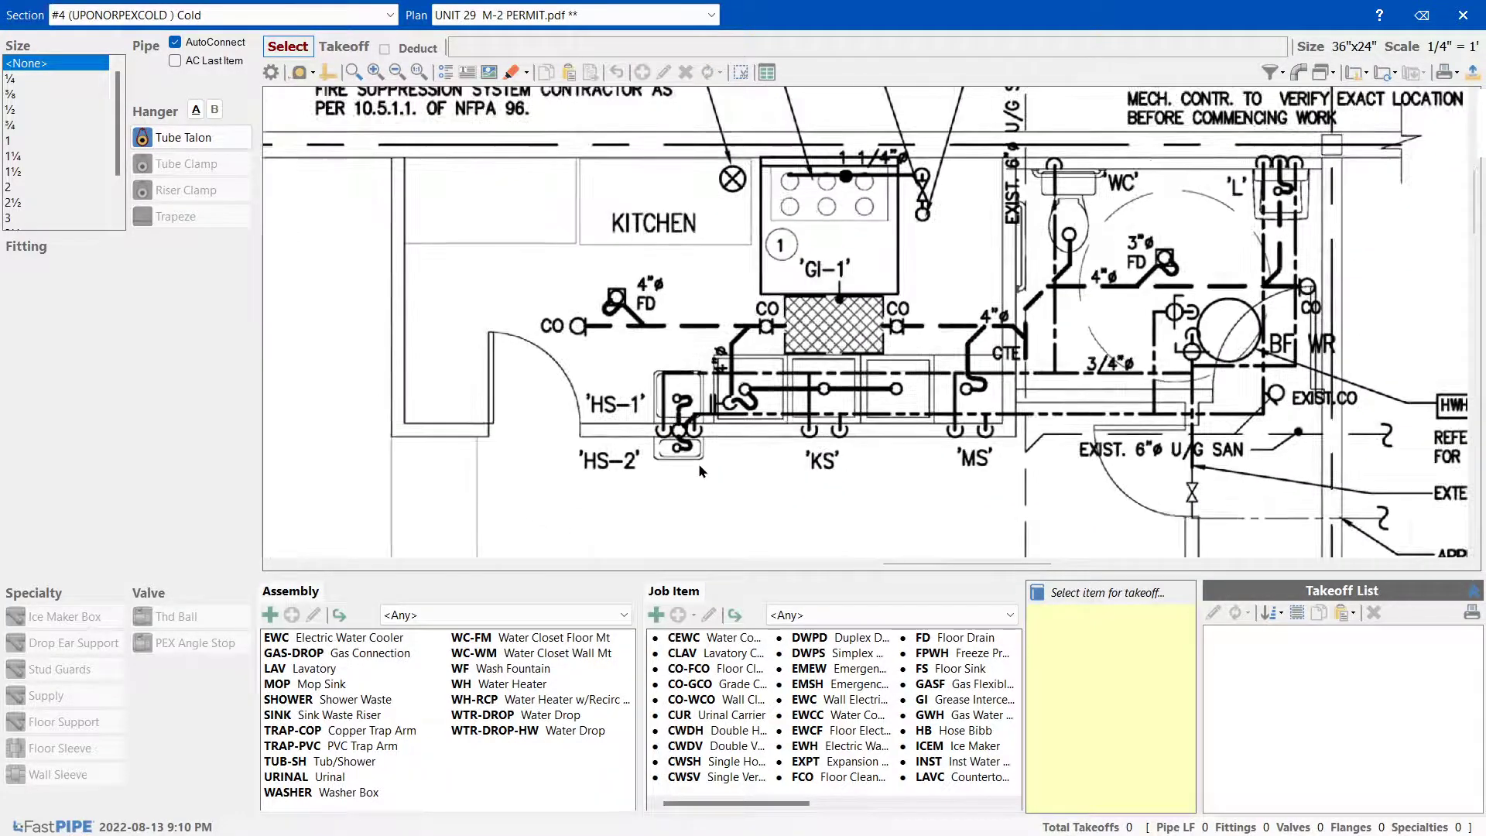
drag(903, 564, 944, 567)
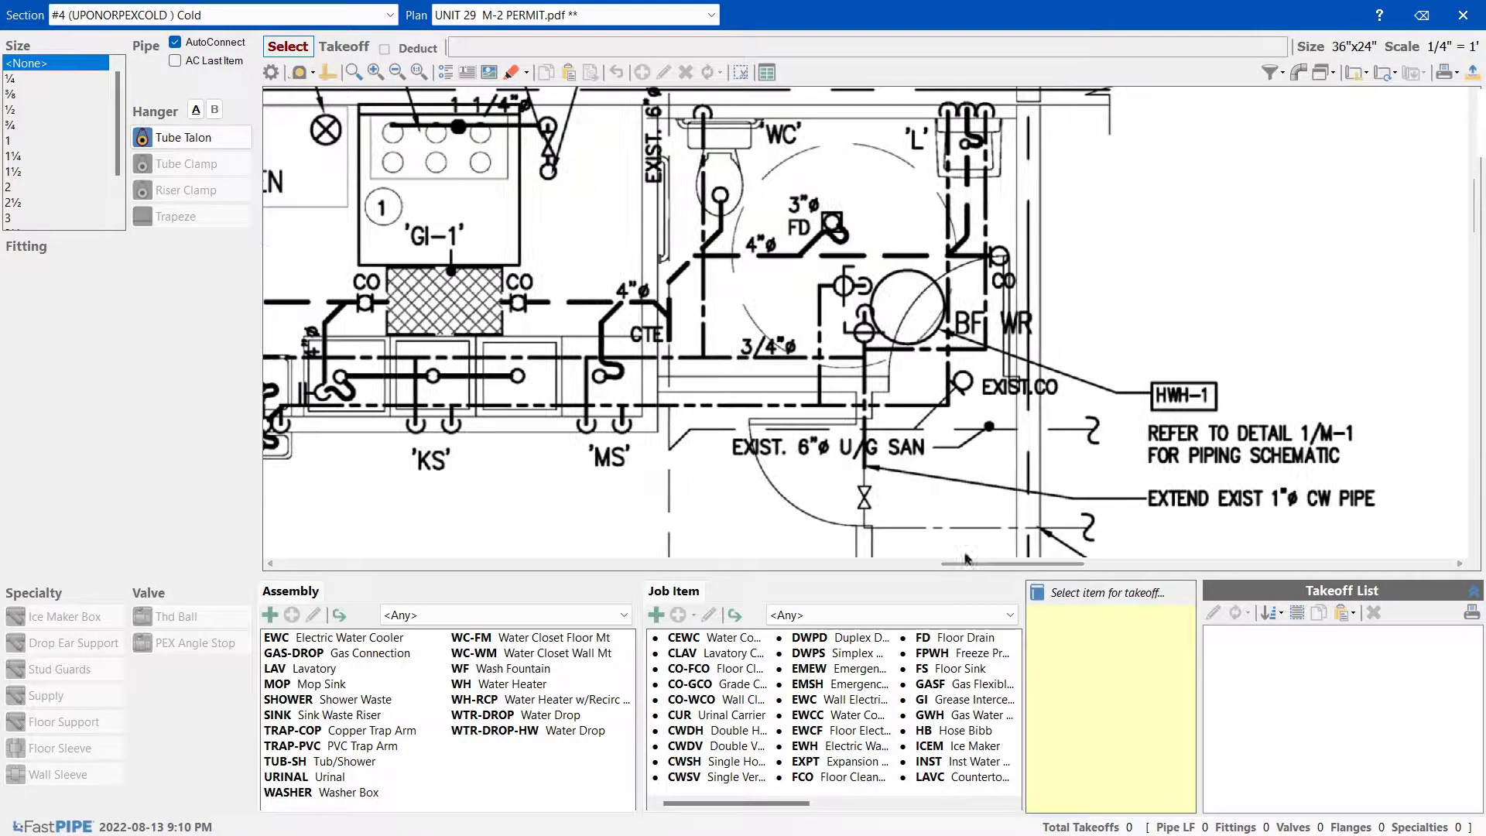
drag(1477, 217, 1477, 236)
scroll(938, 350, up, 3)
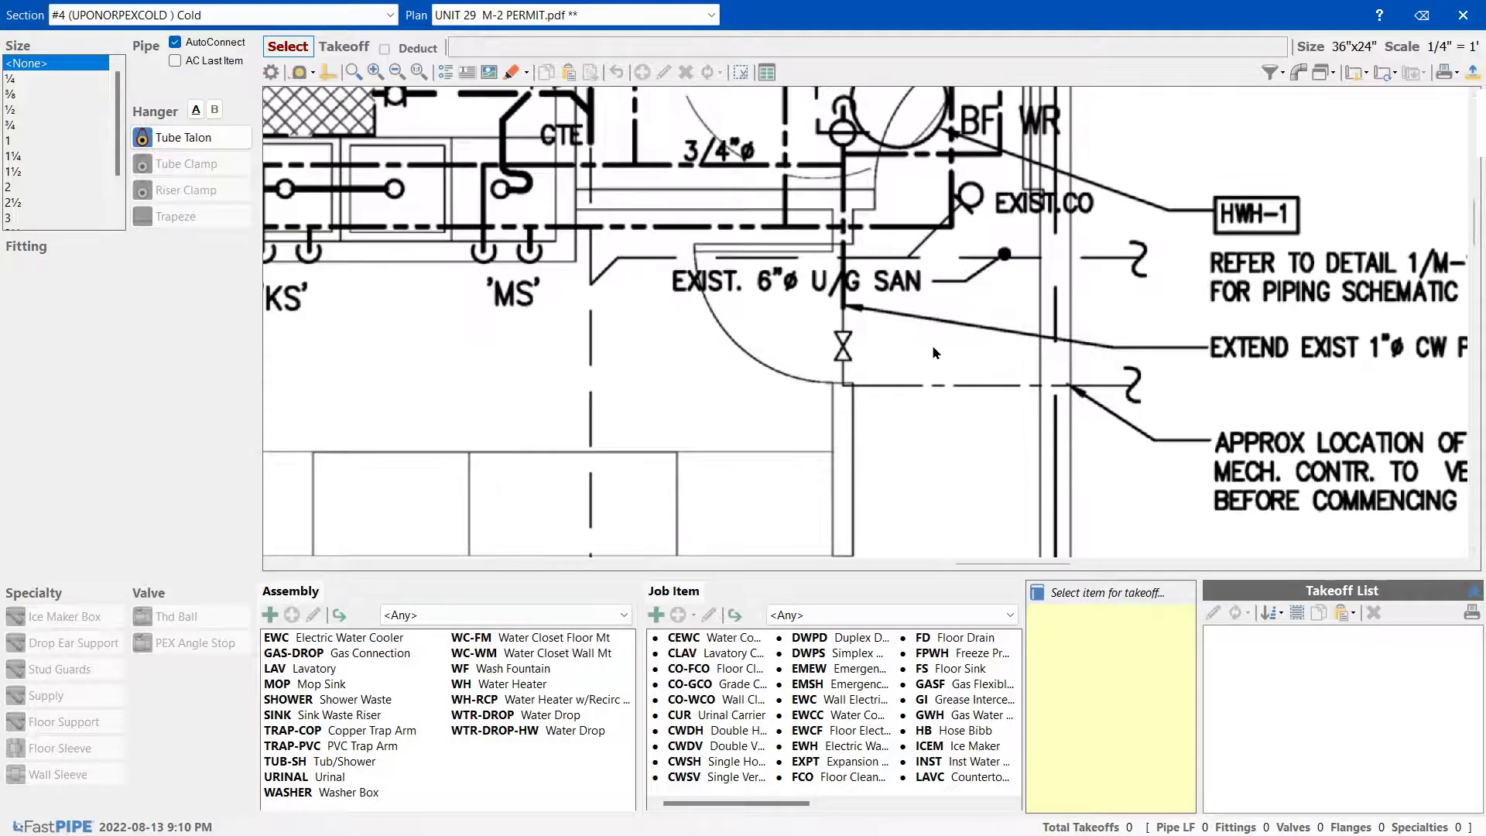
scroll(932, 345, down, 2)
click(1474, 487)
scroll(1394, 400, down, 1)
scroll(1395, 404, down, 4)
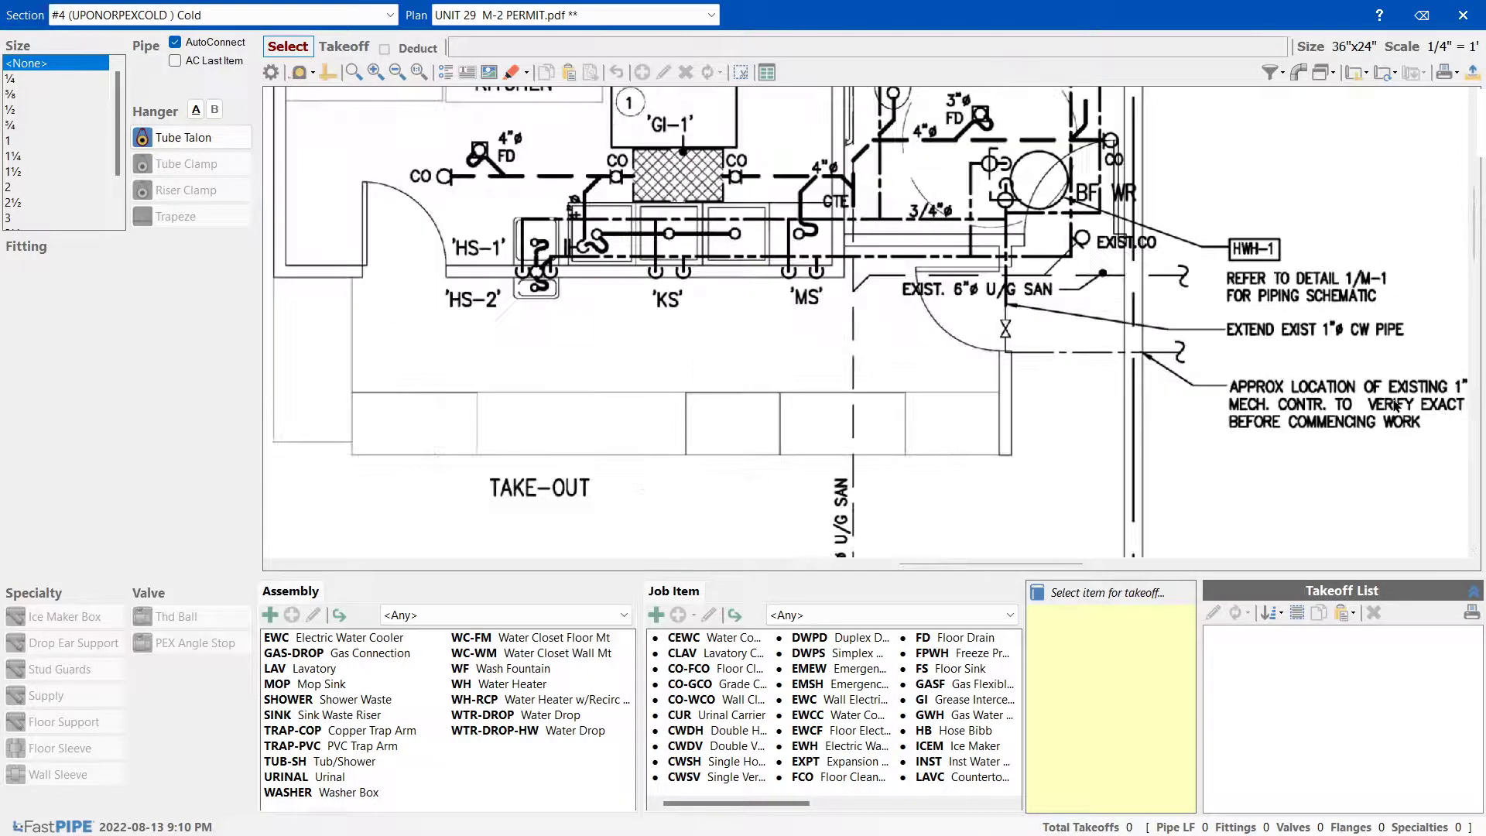
drag(1053, 566, 1127, 536)
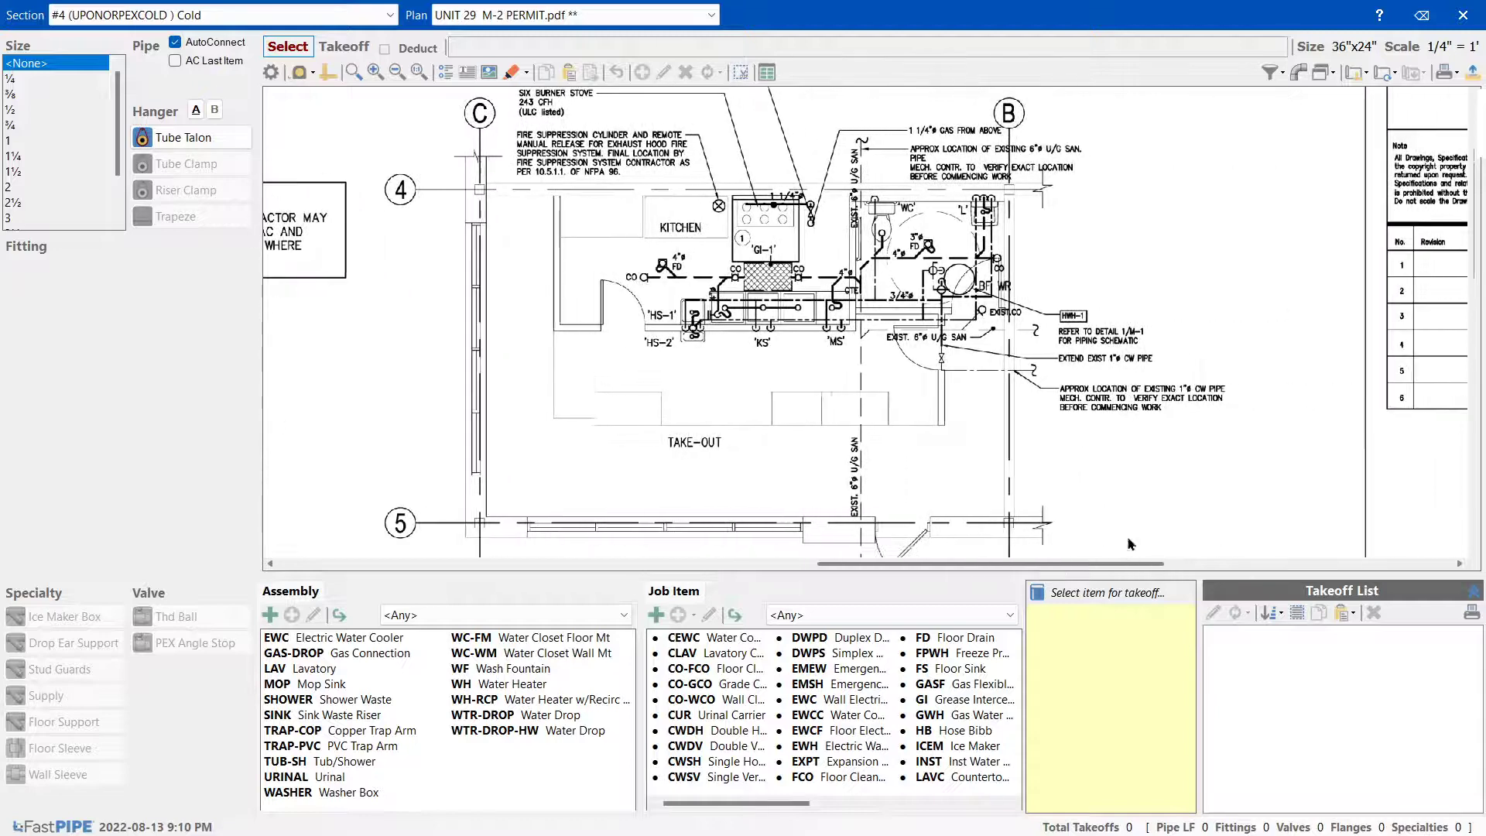
scroll(1133, 381, up, 2)
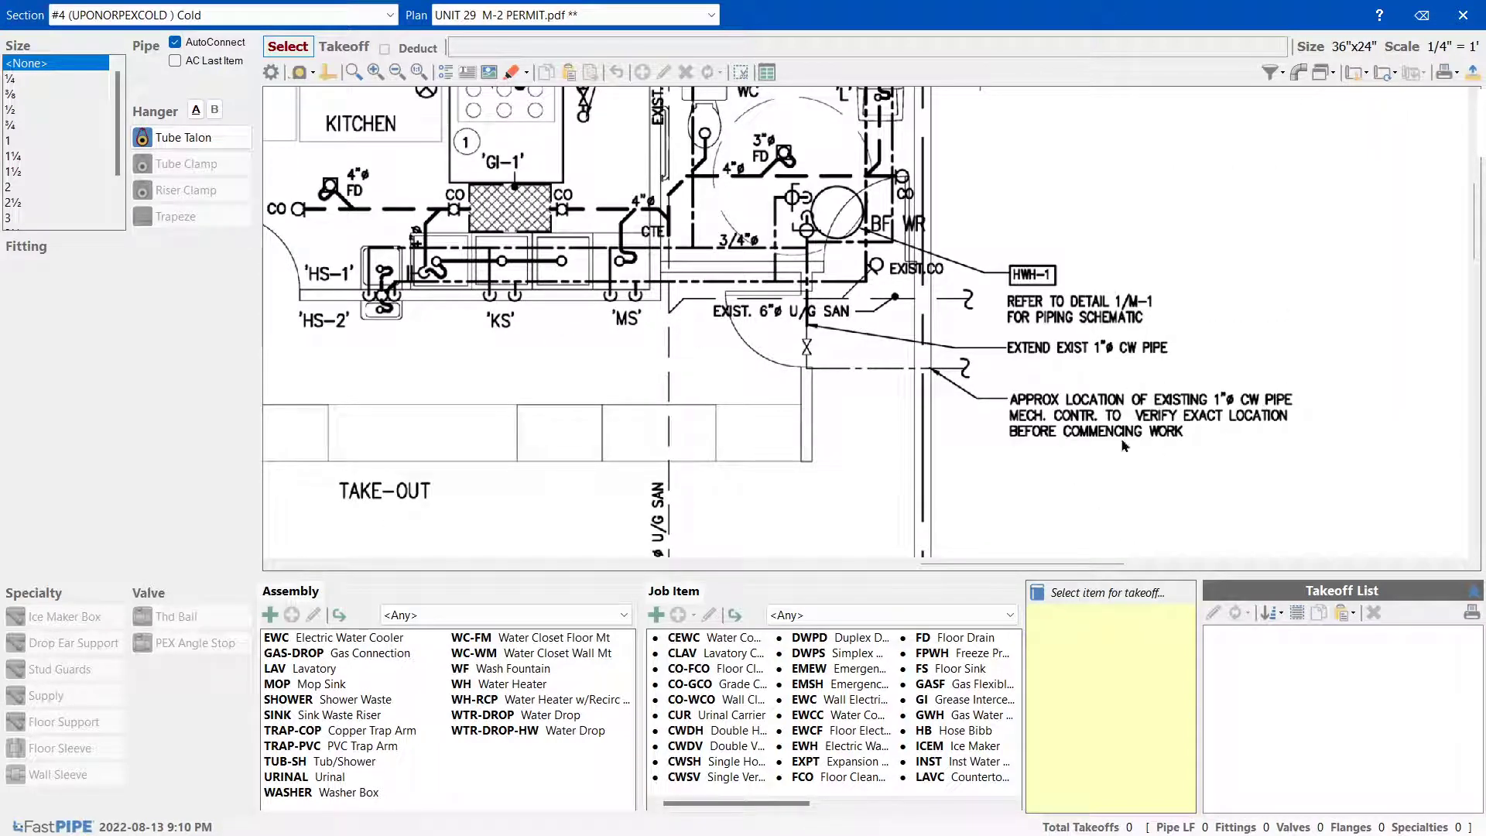
scroll(821, 357, up, 3)
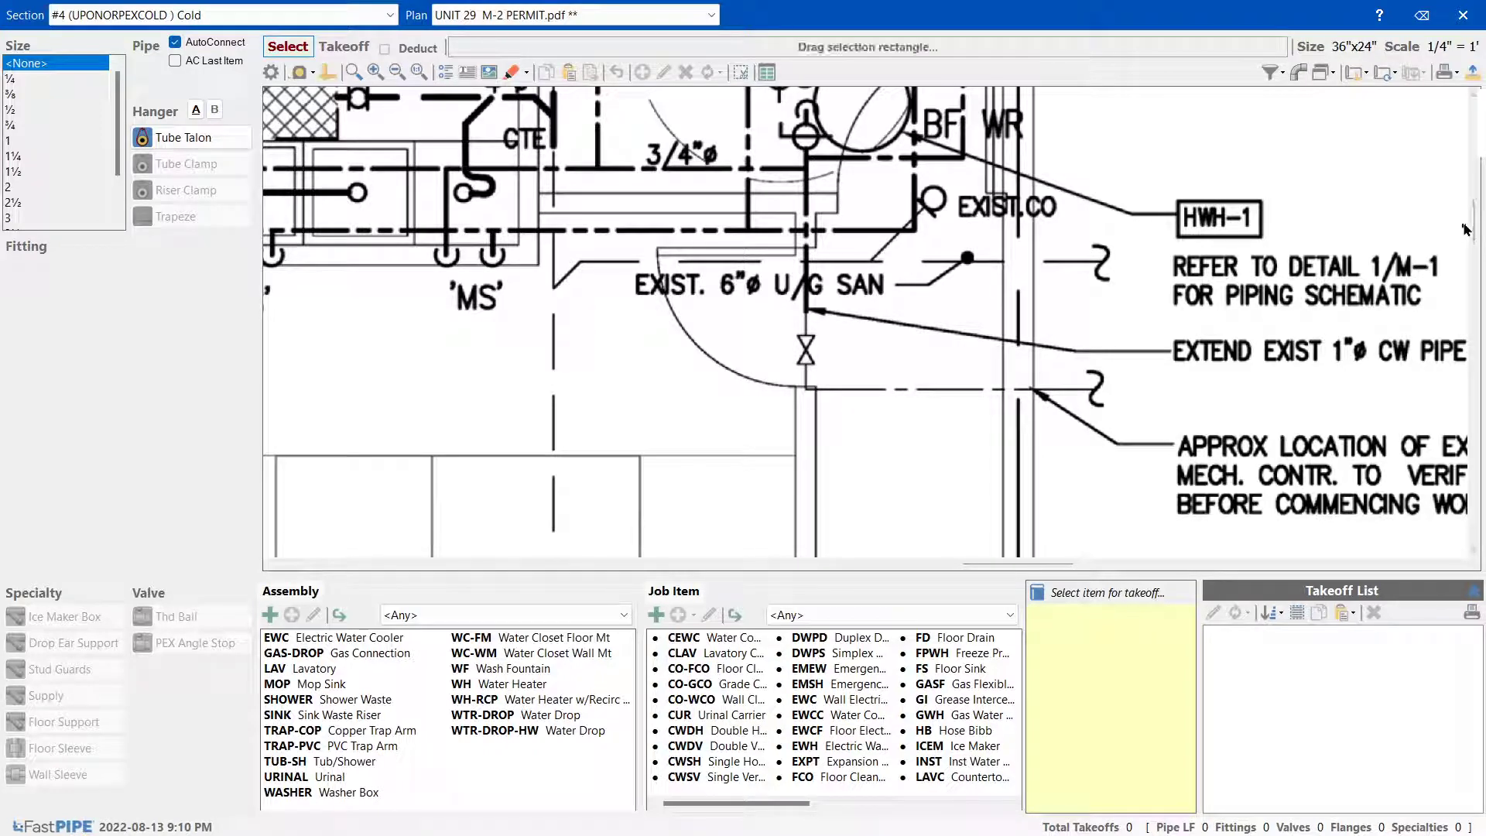
drag(1476, 232, 1480, 211)
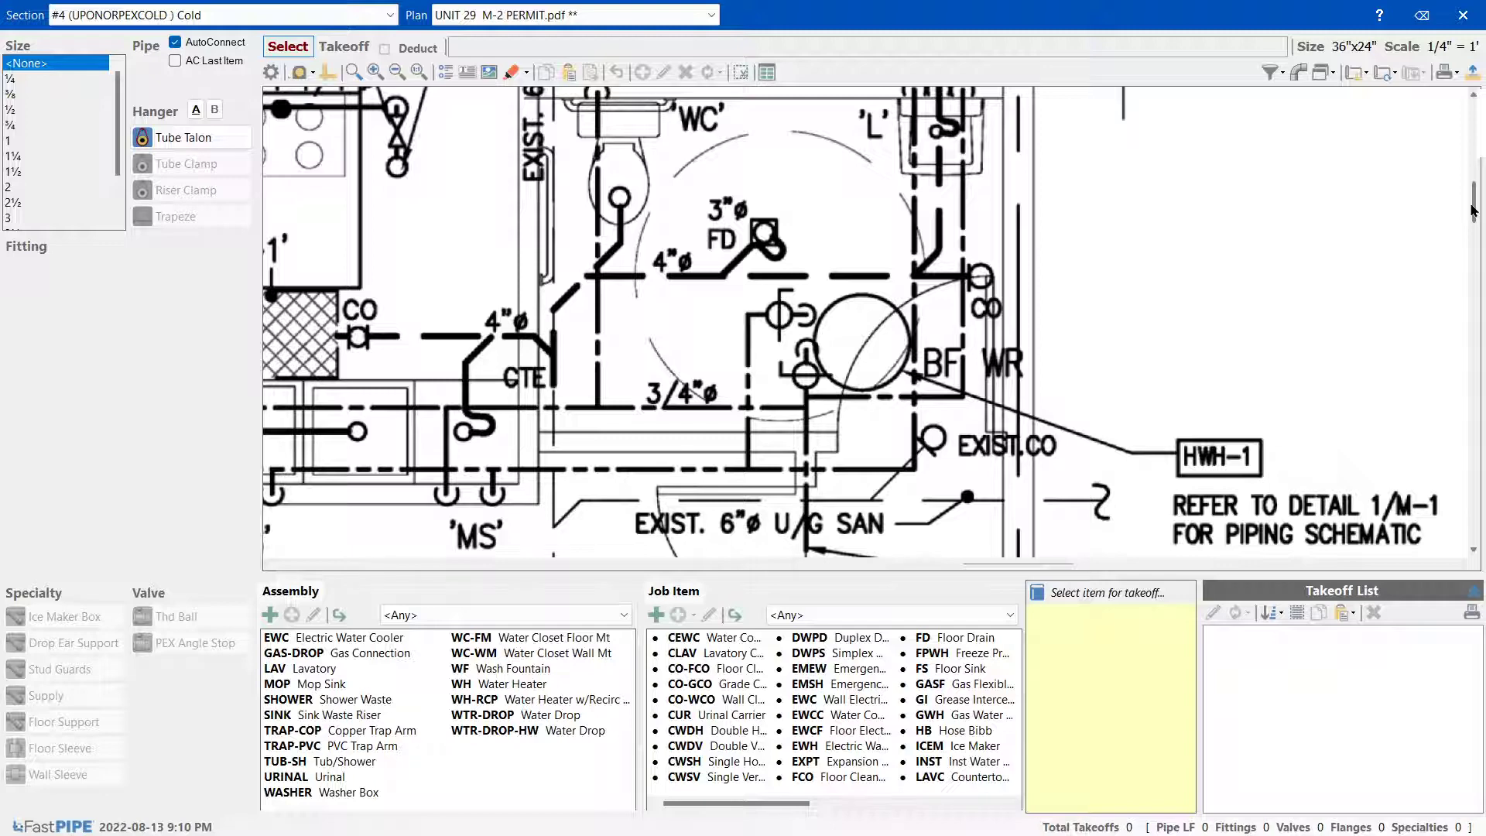
drag(1473, 210, 1475, 221)
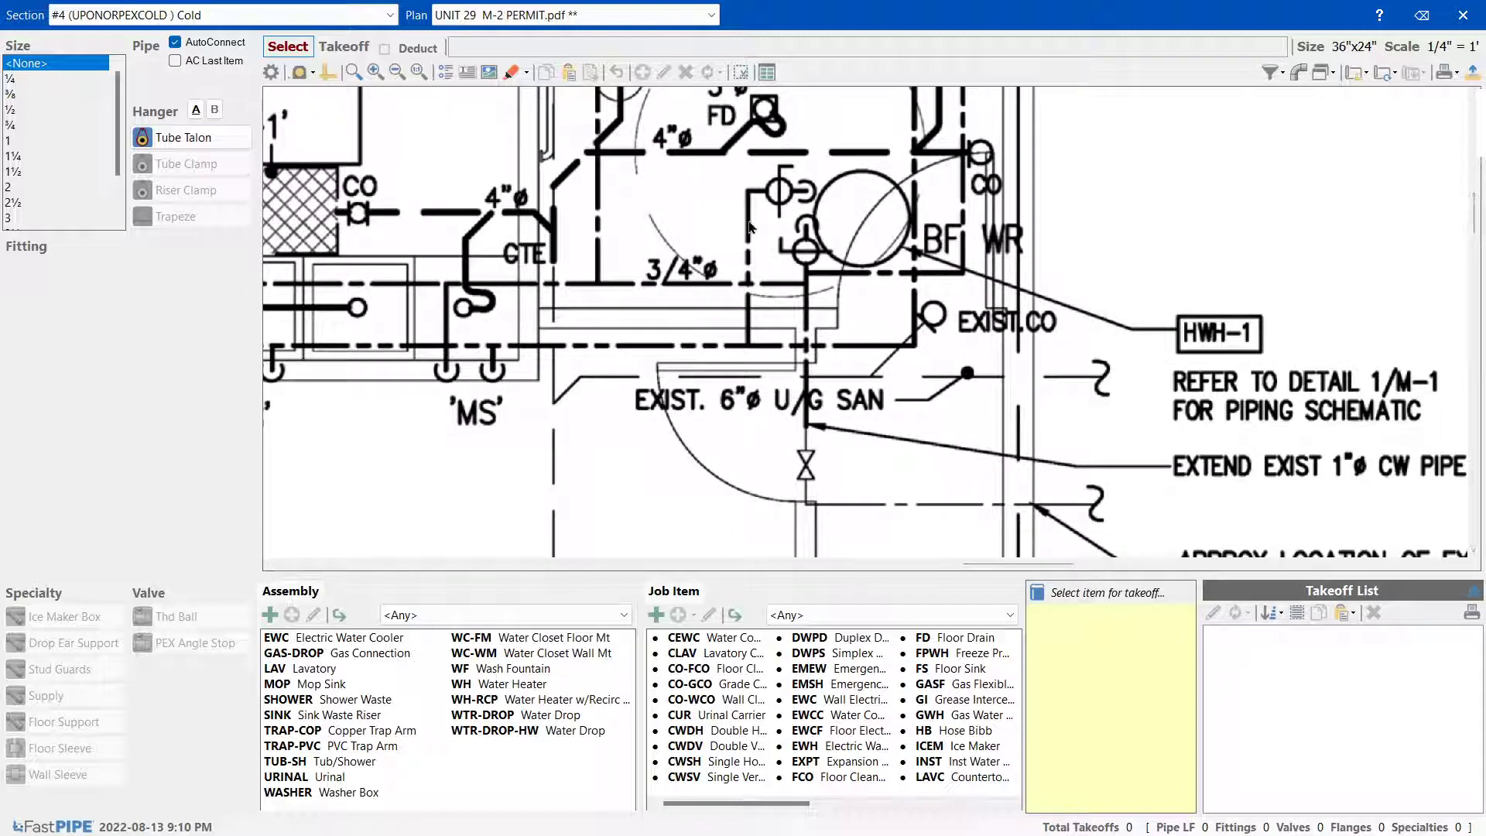
Place a size 1 Coupling on the cold water line just above the valve, where the existing 1" CW pipe is extended
click(9, 141)
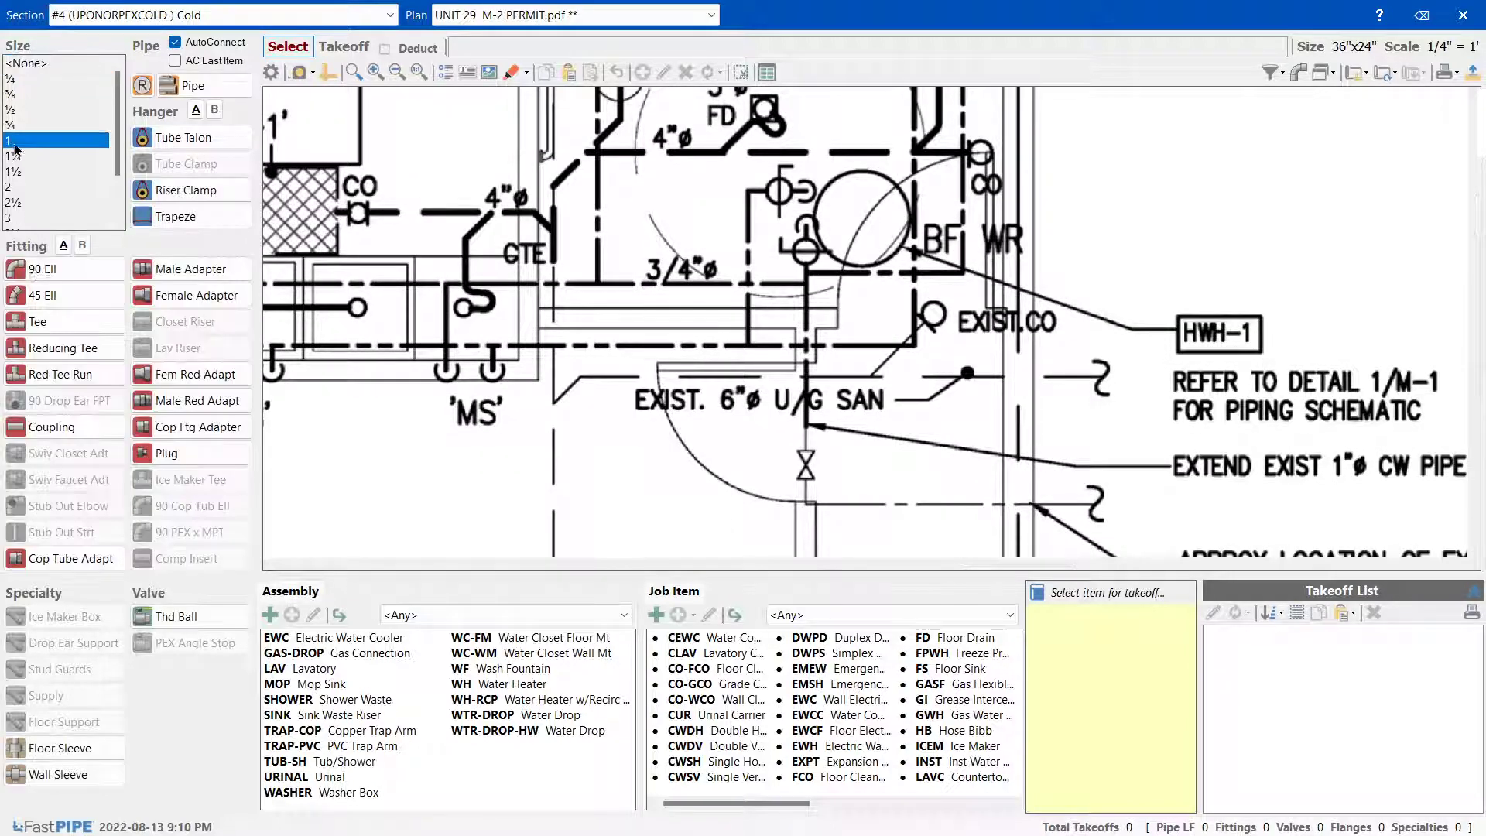
click(52, 426)
click(804, 428)
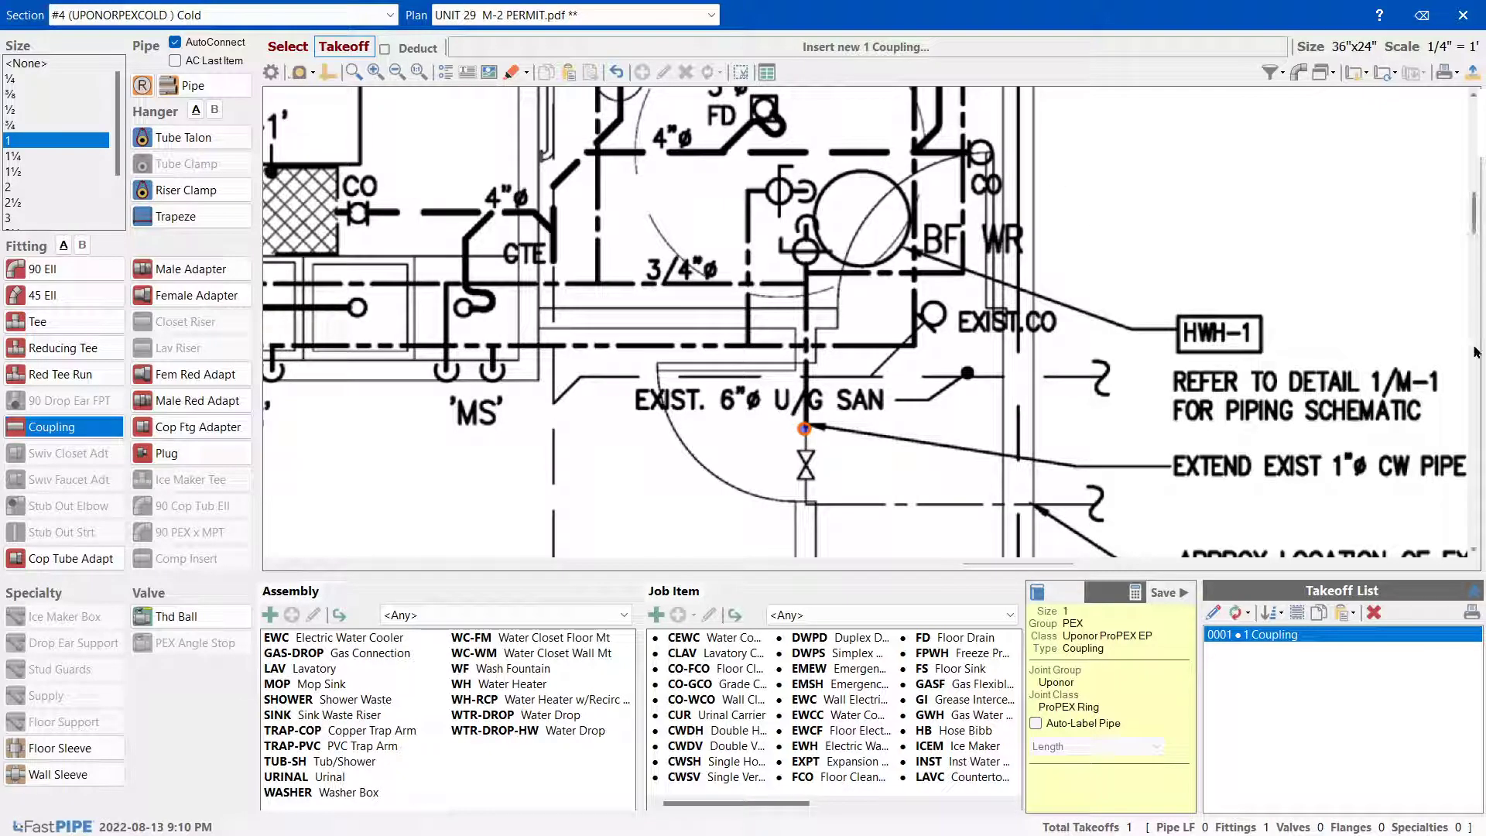
Place a 1,¾ Reducing Tee where the 3/4" branch meets the line, connected to the coupling by size 1 pipe
scroll(1479, 212, up, 2)
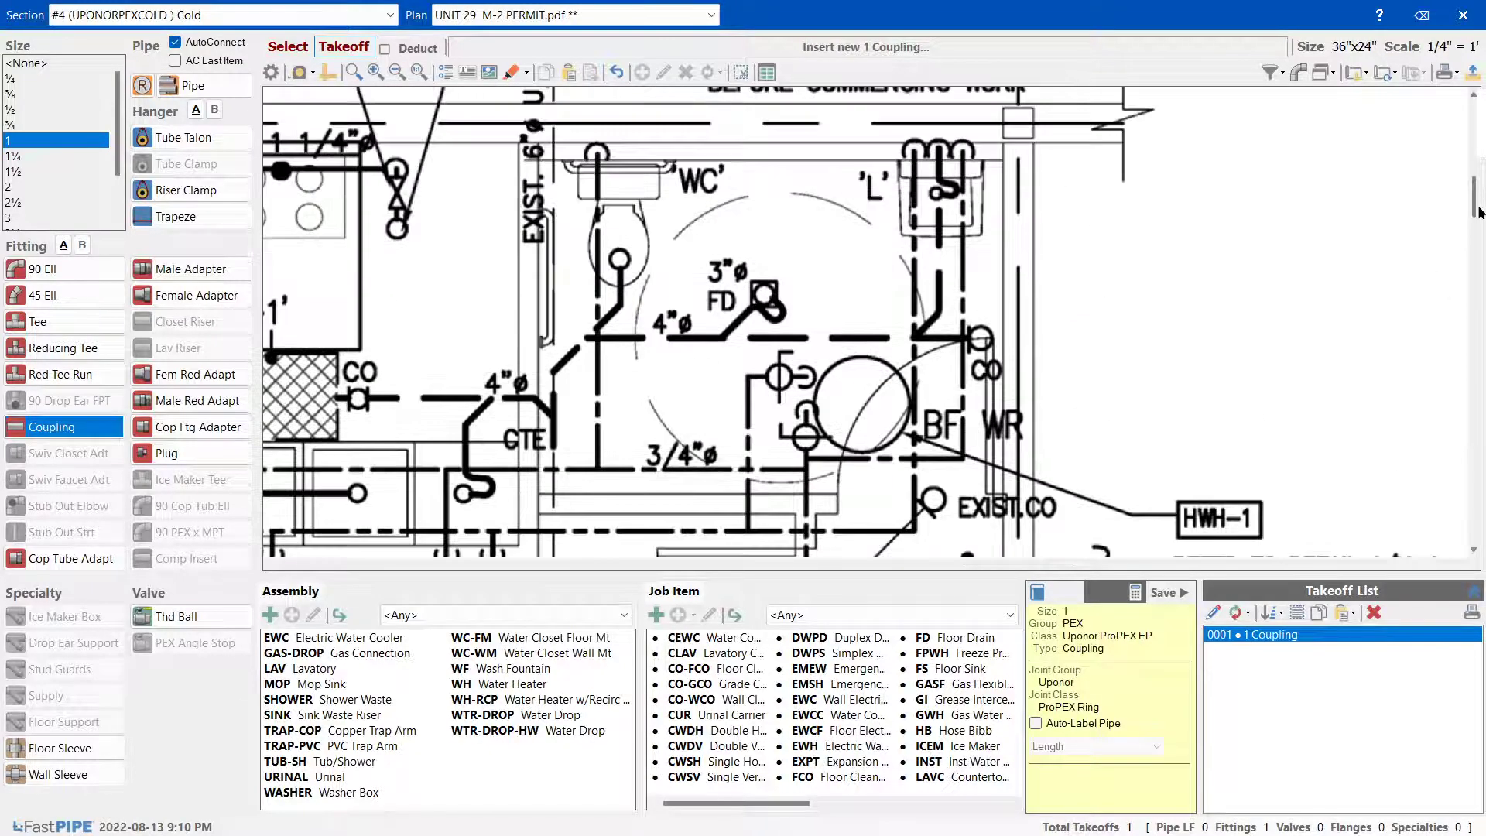
drag(1479, 213, 1479, 231)
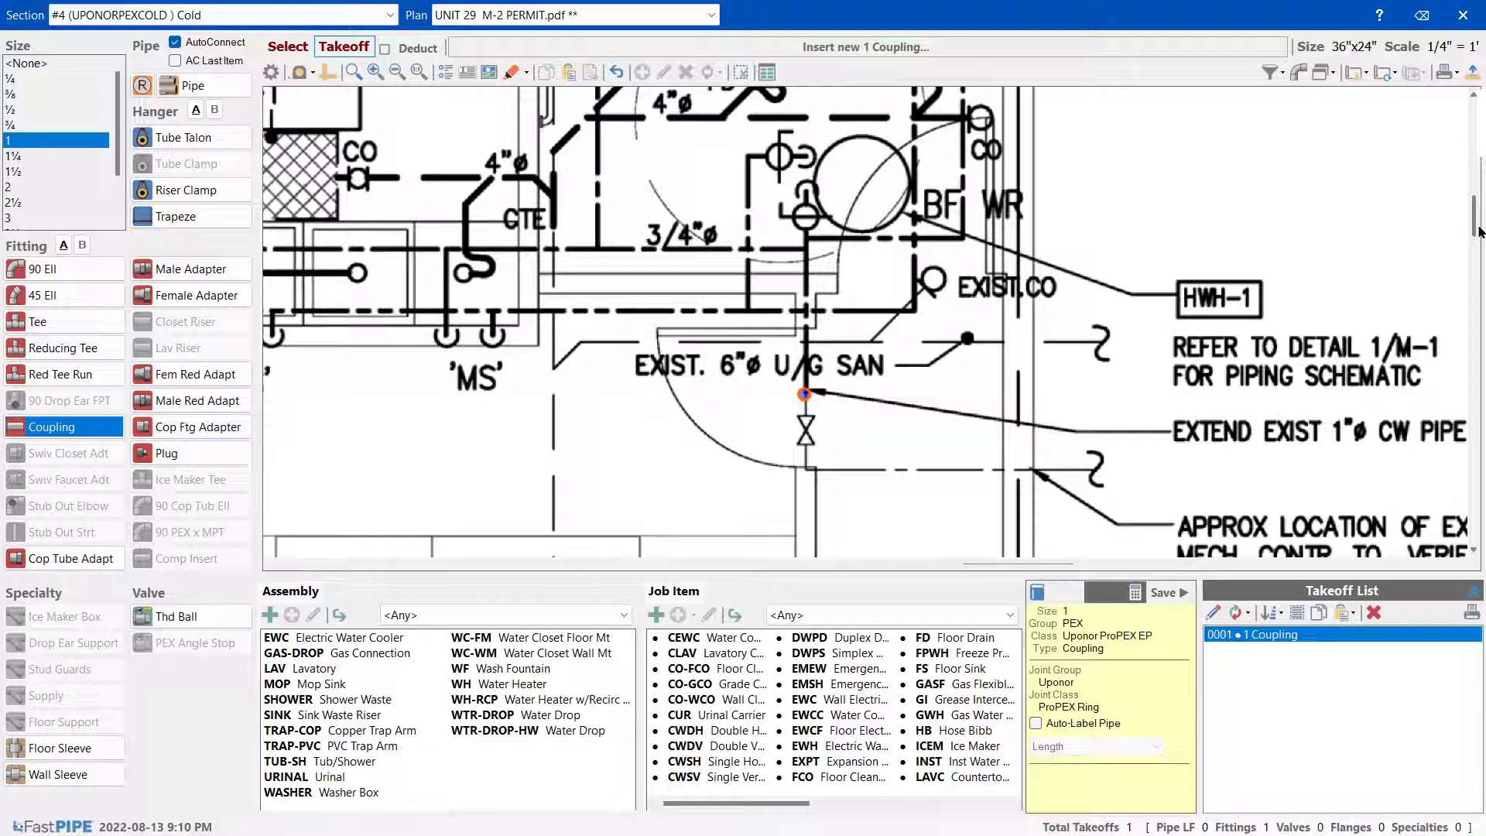
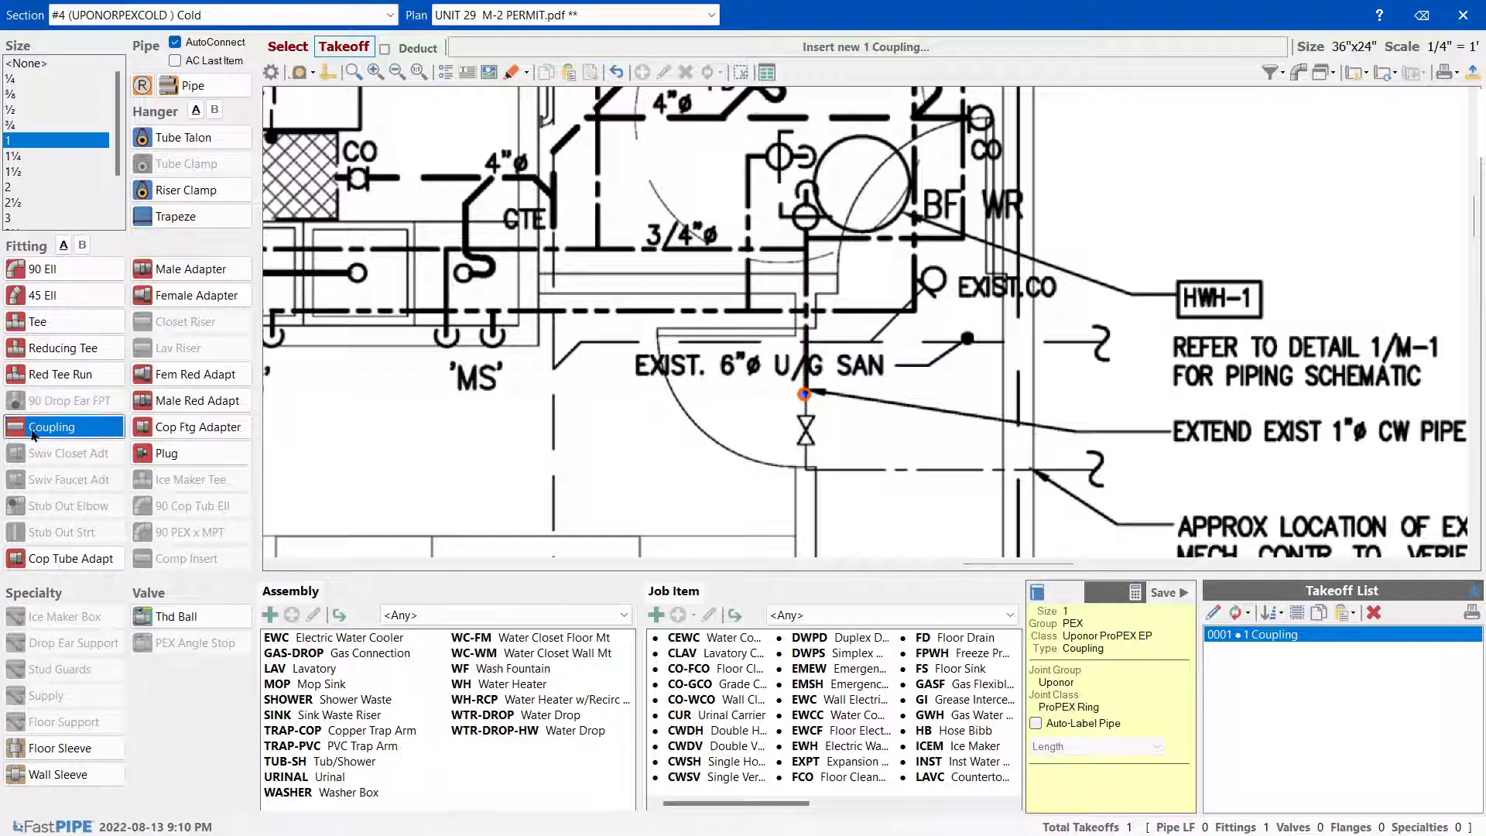
click(27, 348)
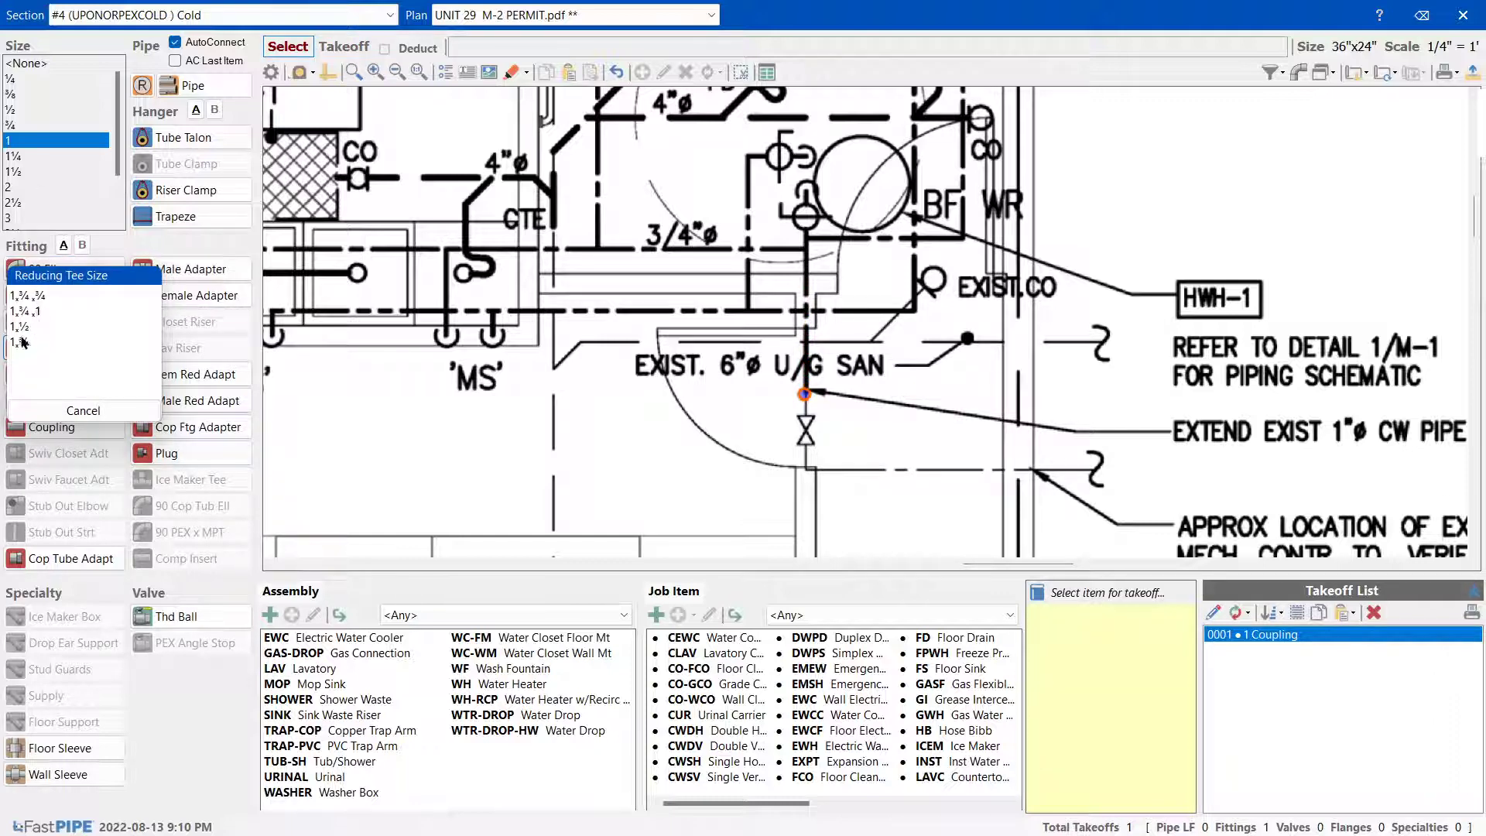
click(21, 341)
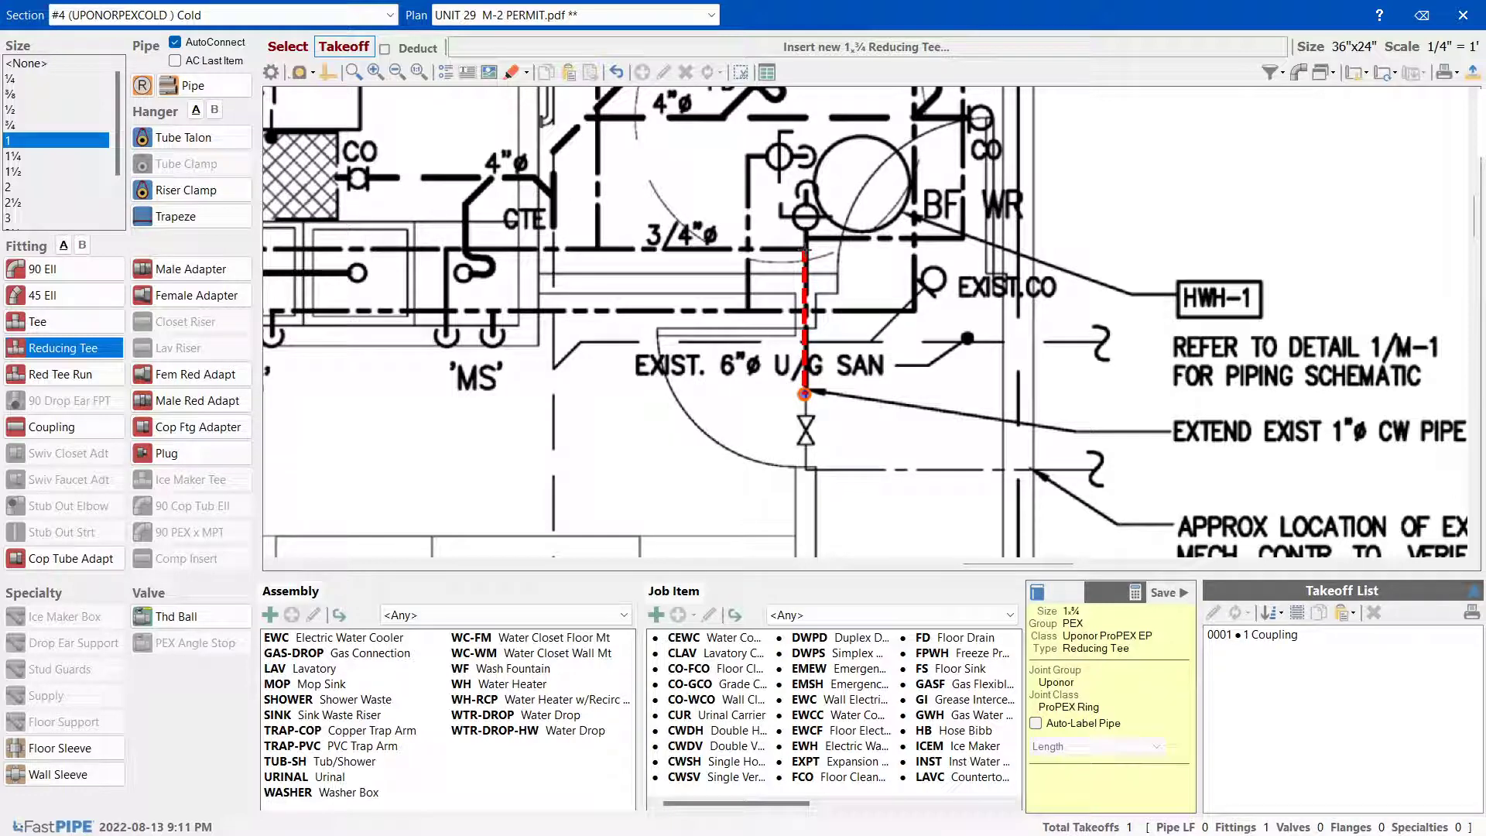
click(804, 394)
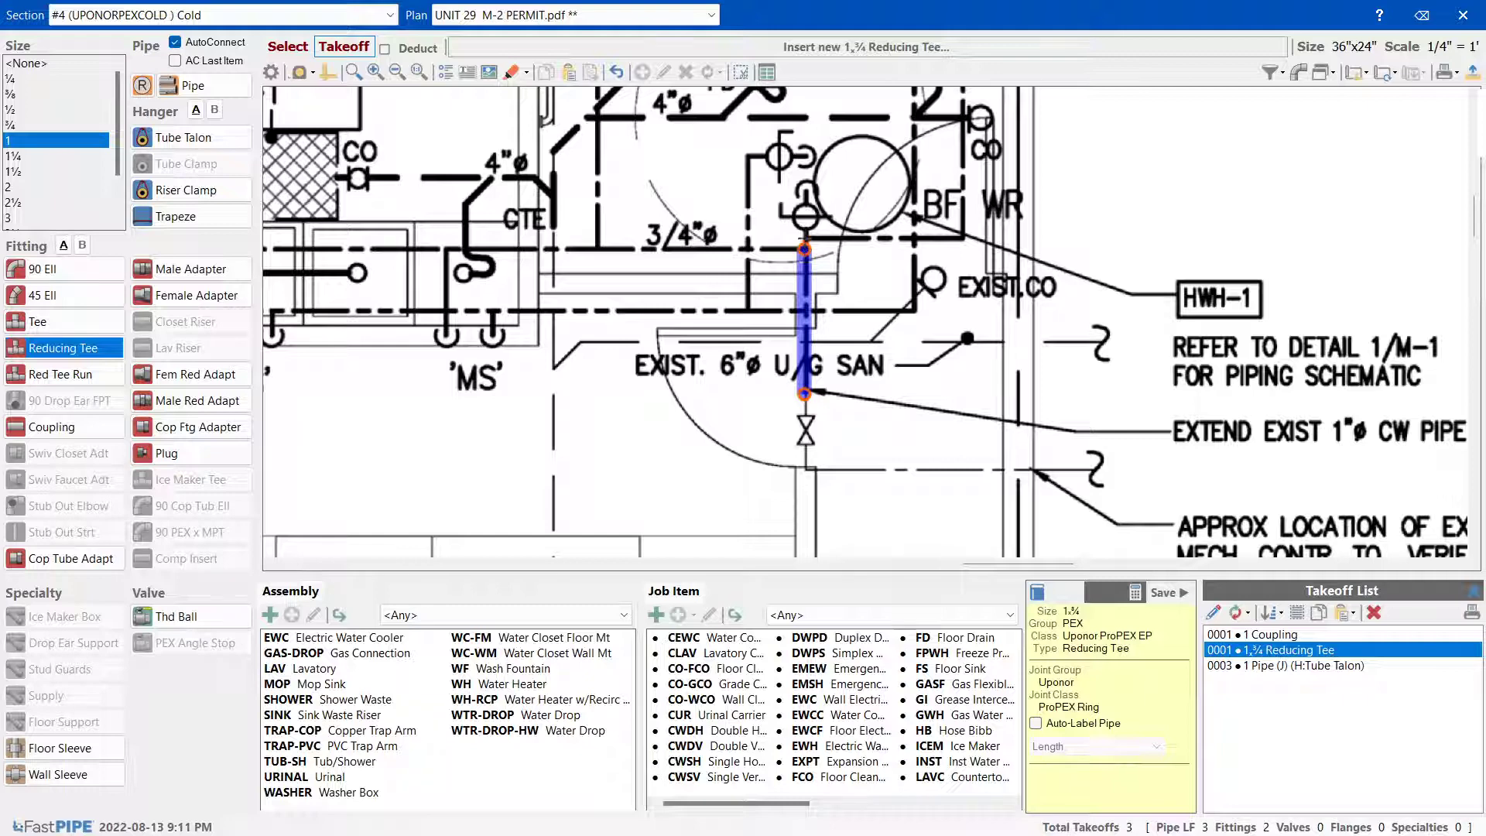
click(805, 238)
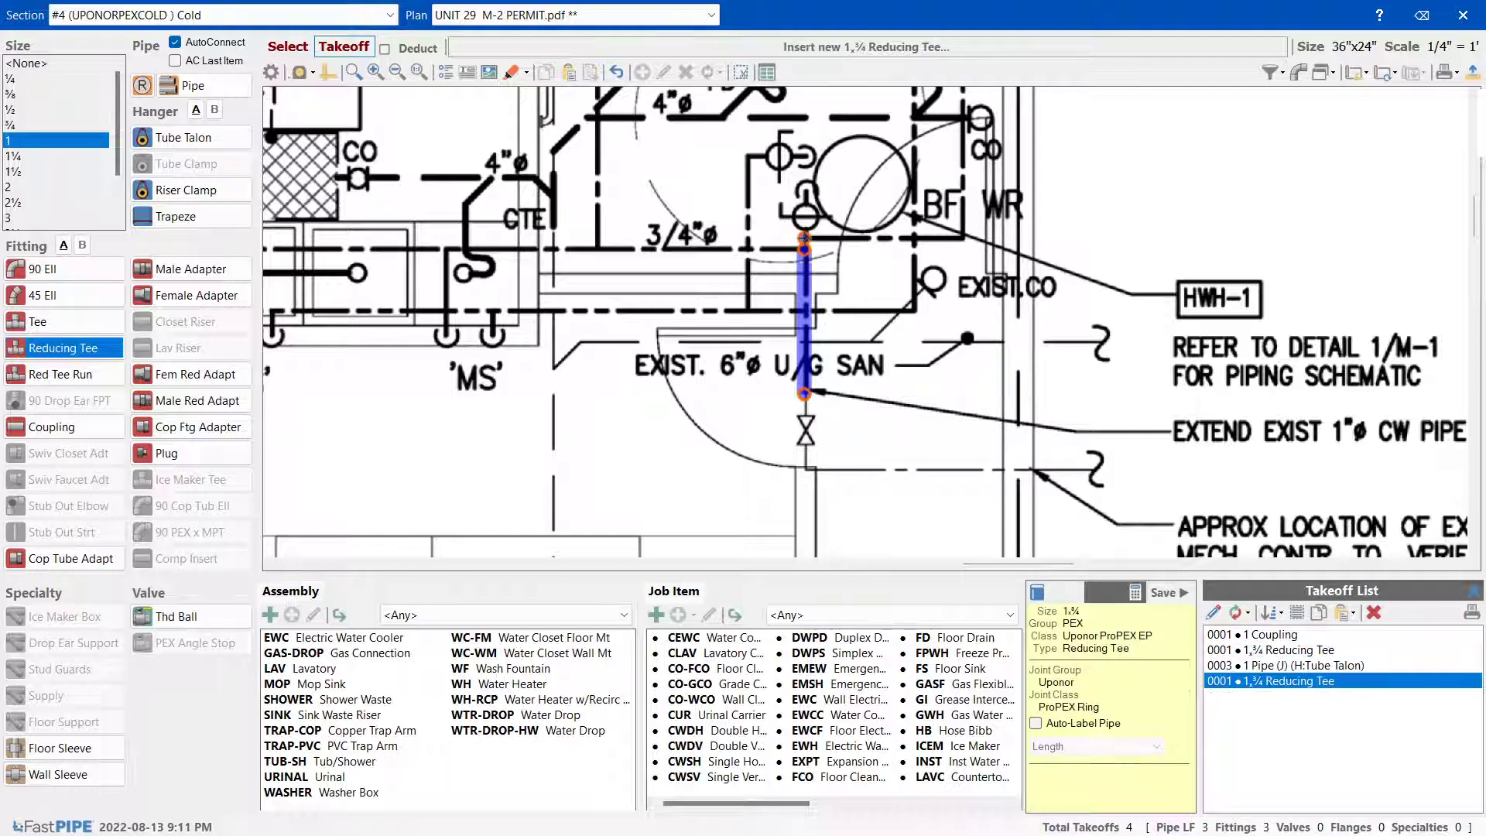
key(Escape)
click(804, 238)
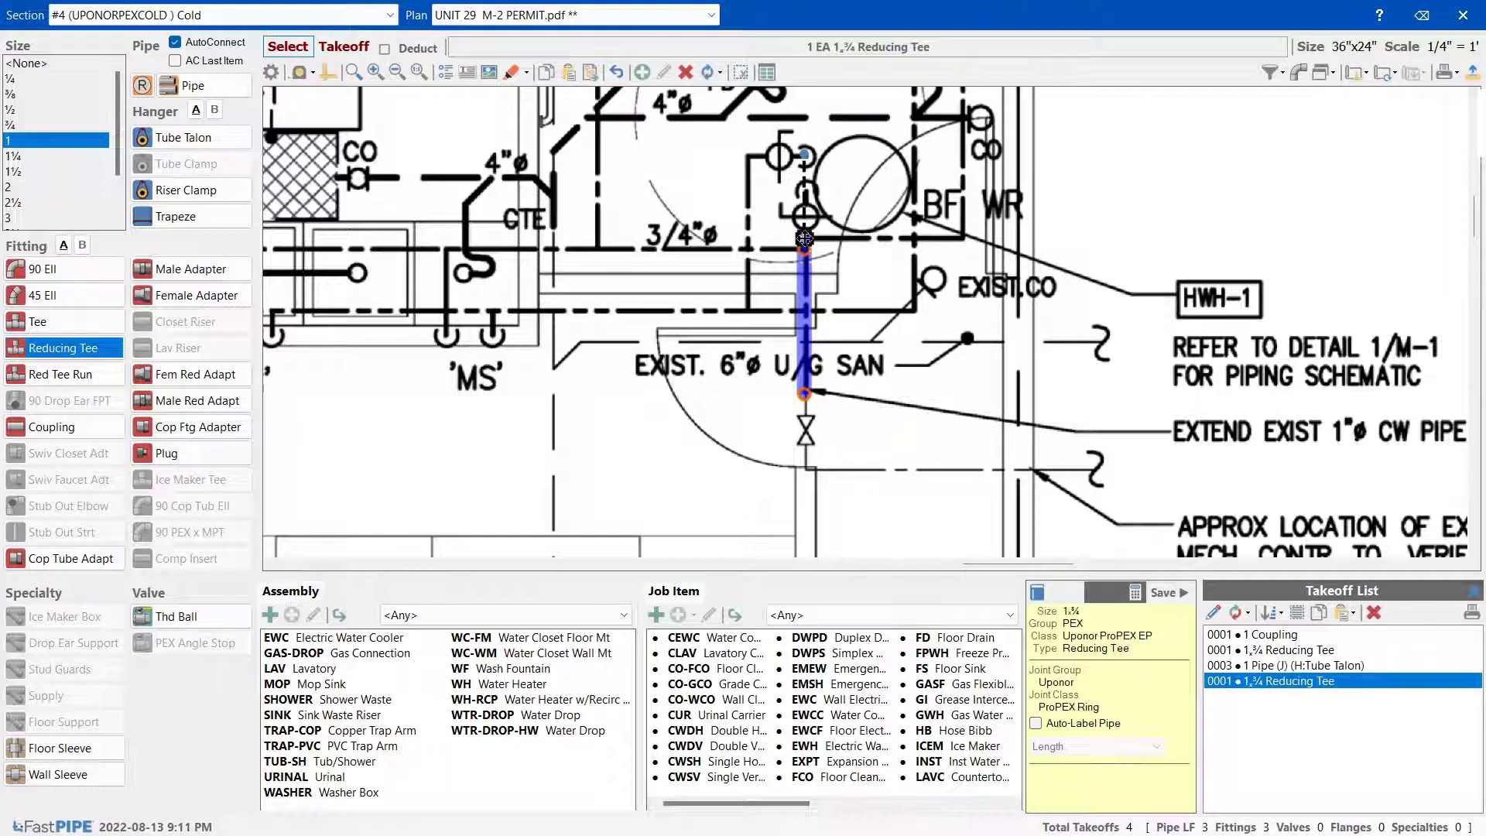
key(Delete)
click(723, 461)
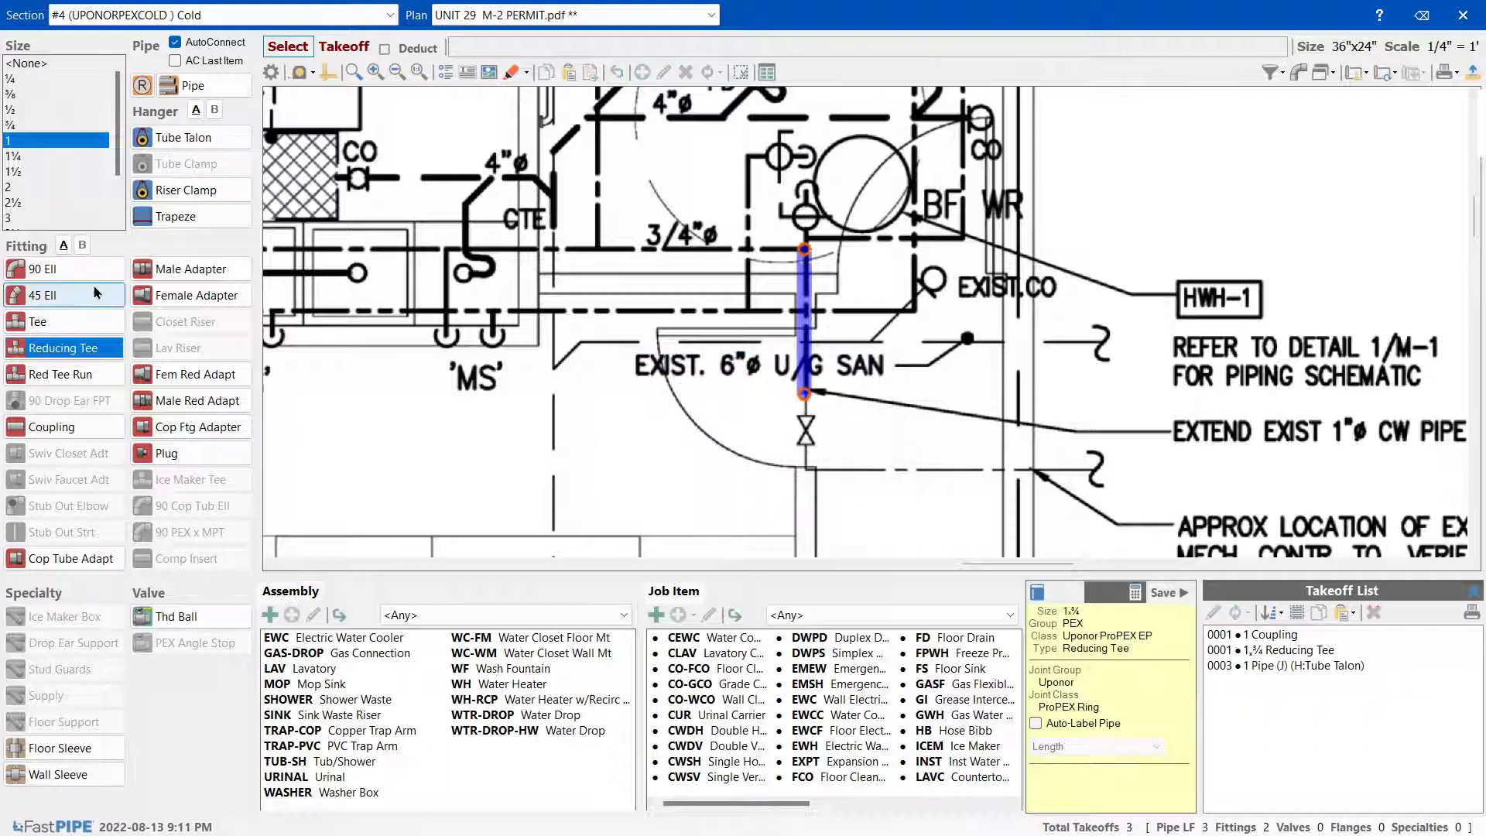
Place a 1,¾,¾ Reducing Tee just above the first tee, at the branch running toward BF and WR
click(39, 347)
click(40, 300)
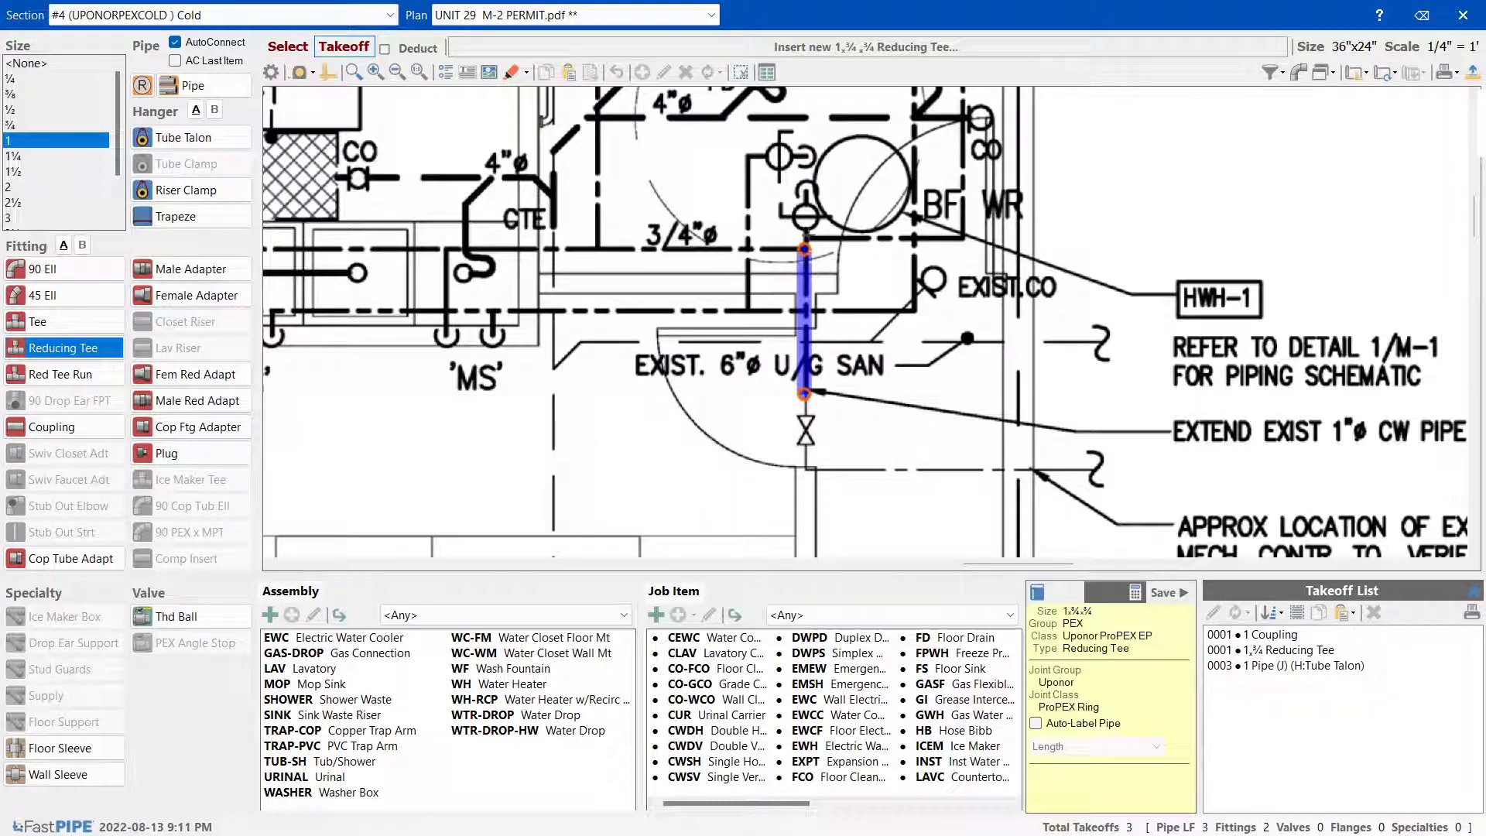
click(804, 241)
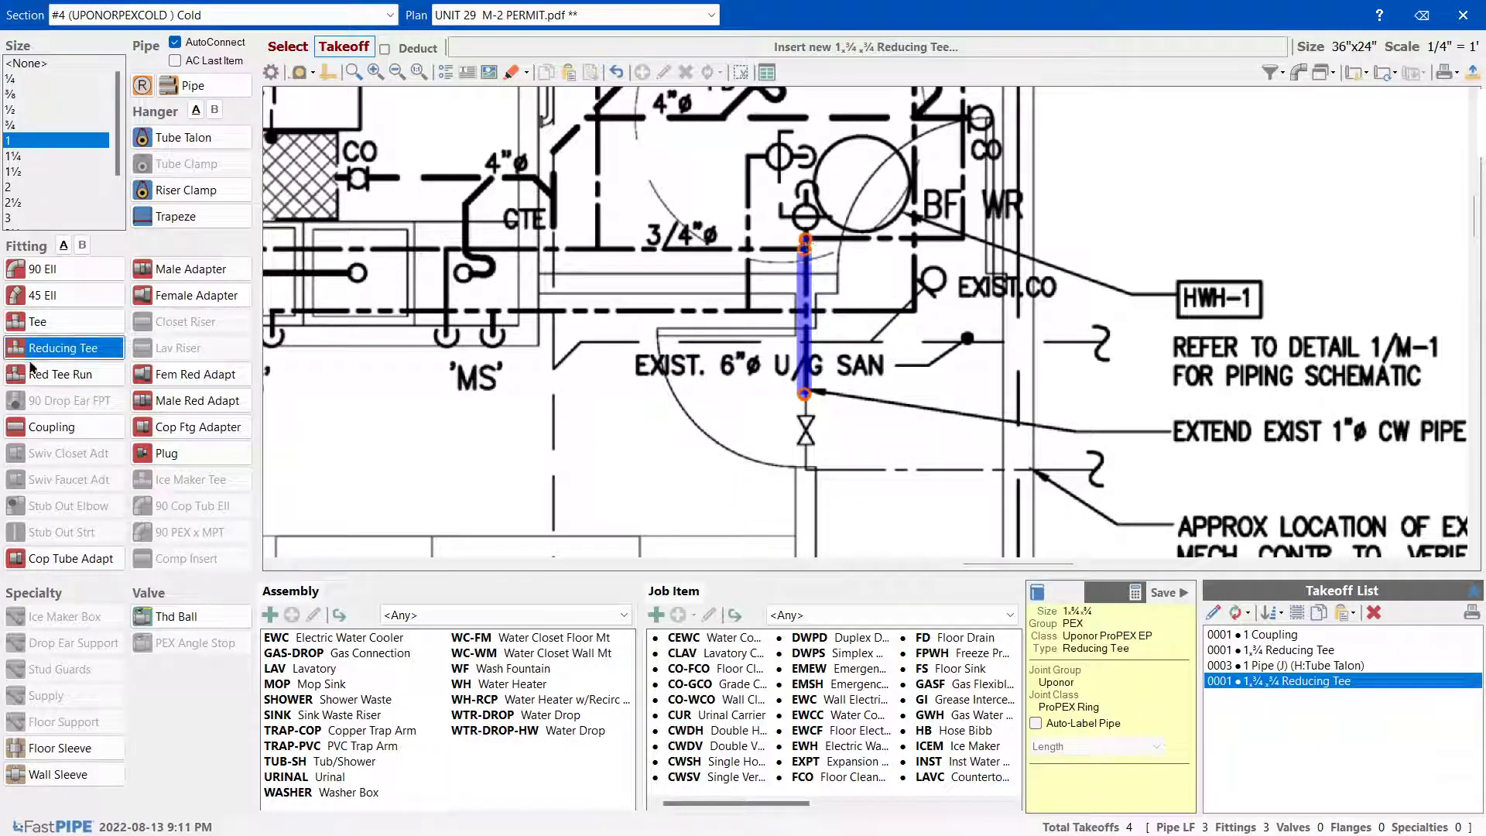
Place a ¾,½ Red Coupling at the upper reducing tee, at the start of the branch running toward BF and WR
click(23, 125)
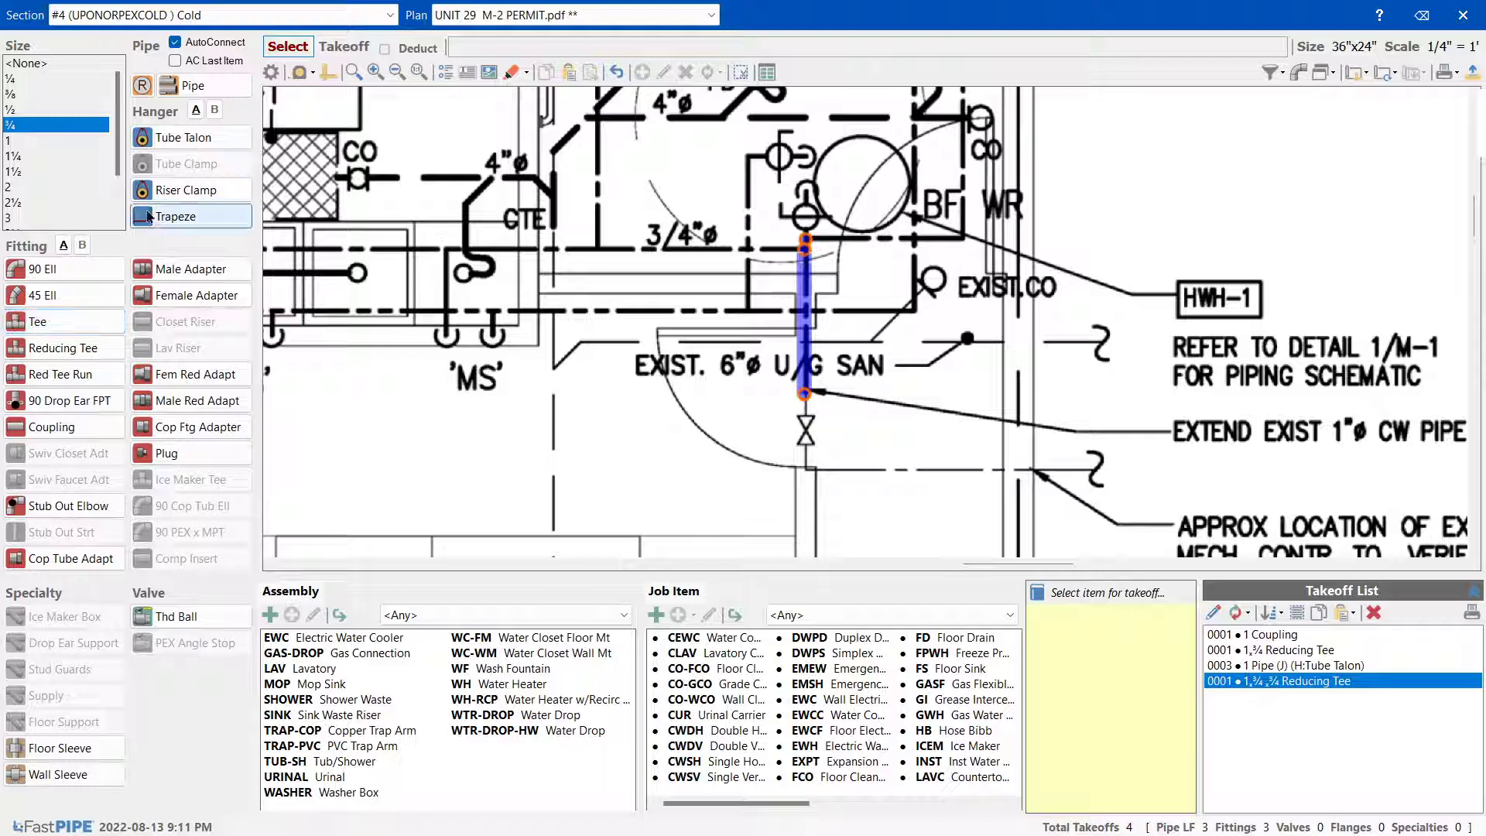
click(82, 247)
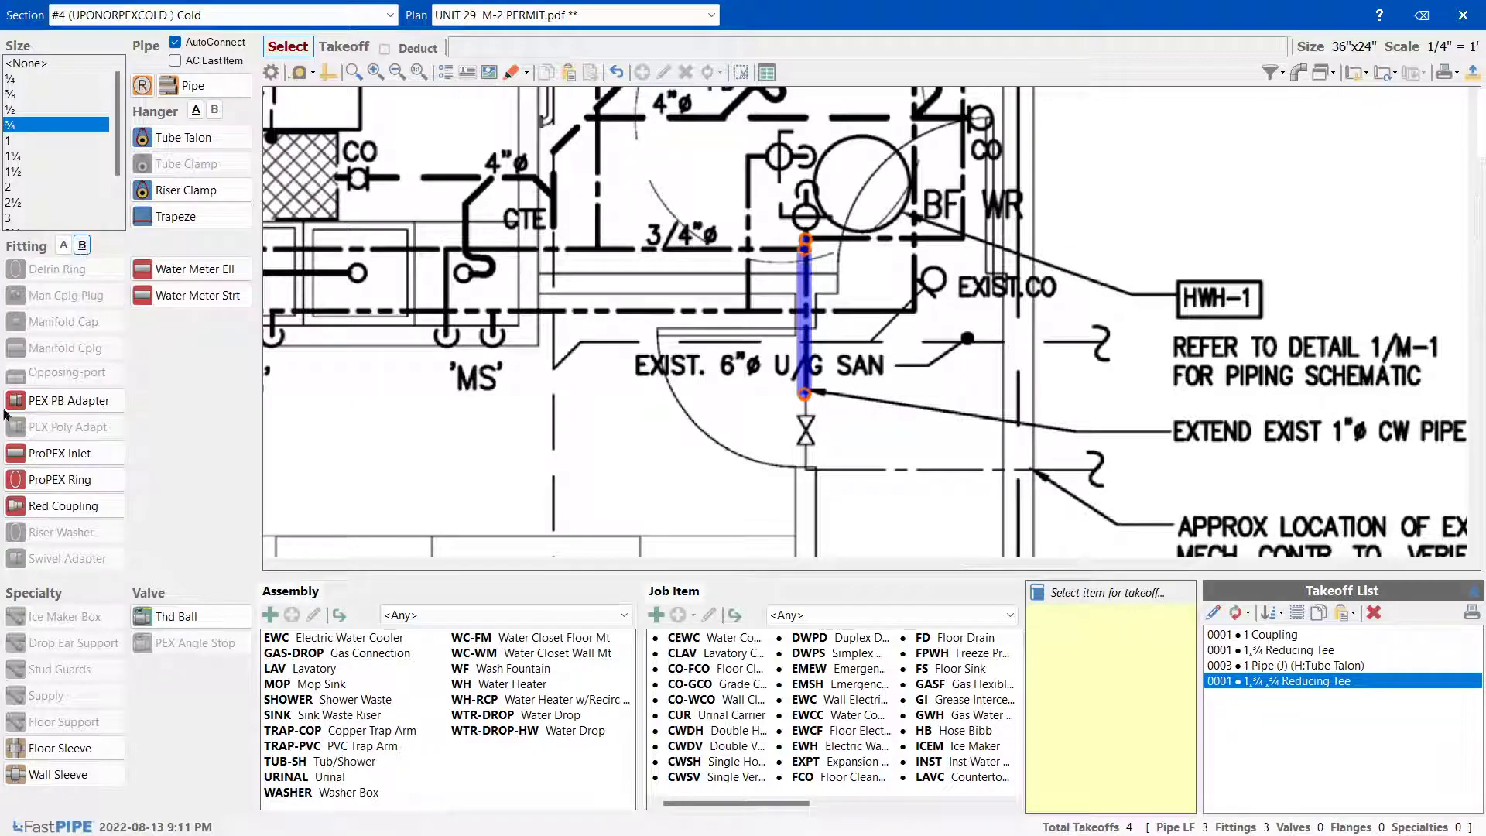
click(62, 480)
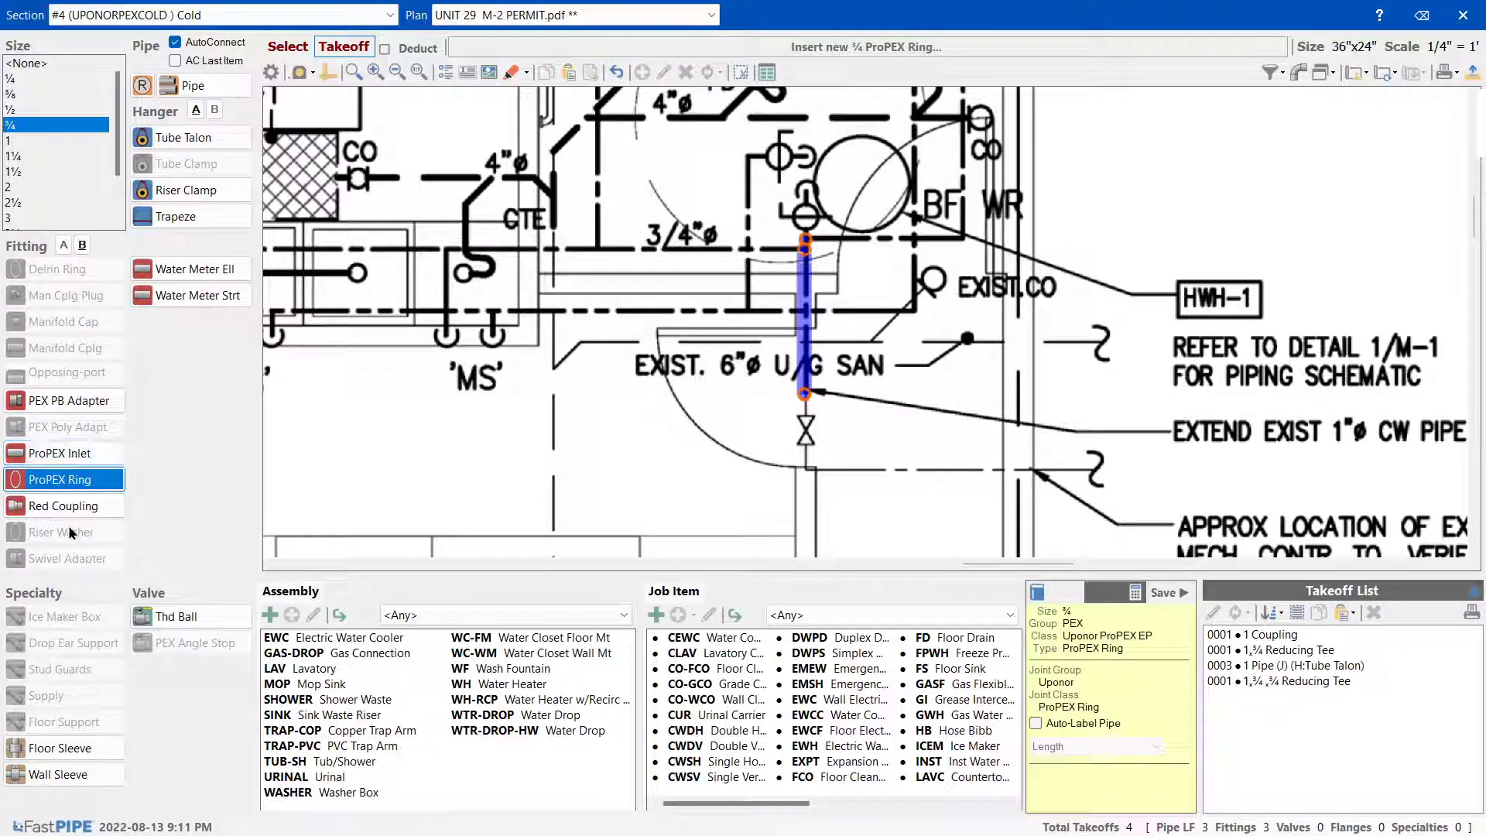
click(62, 505)
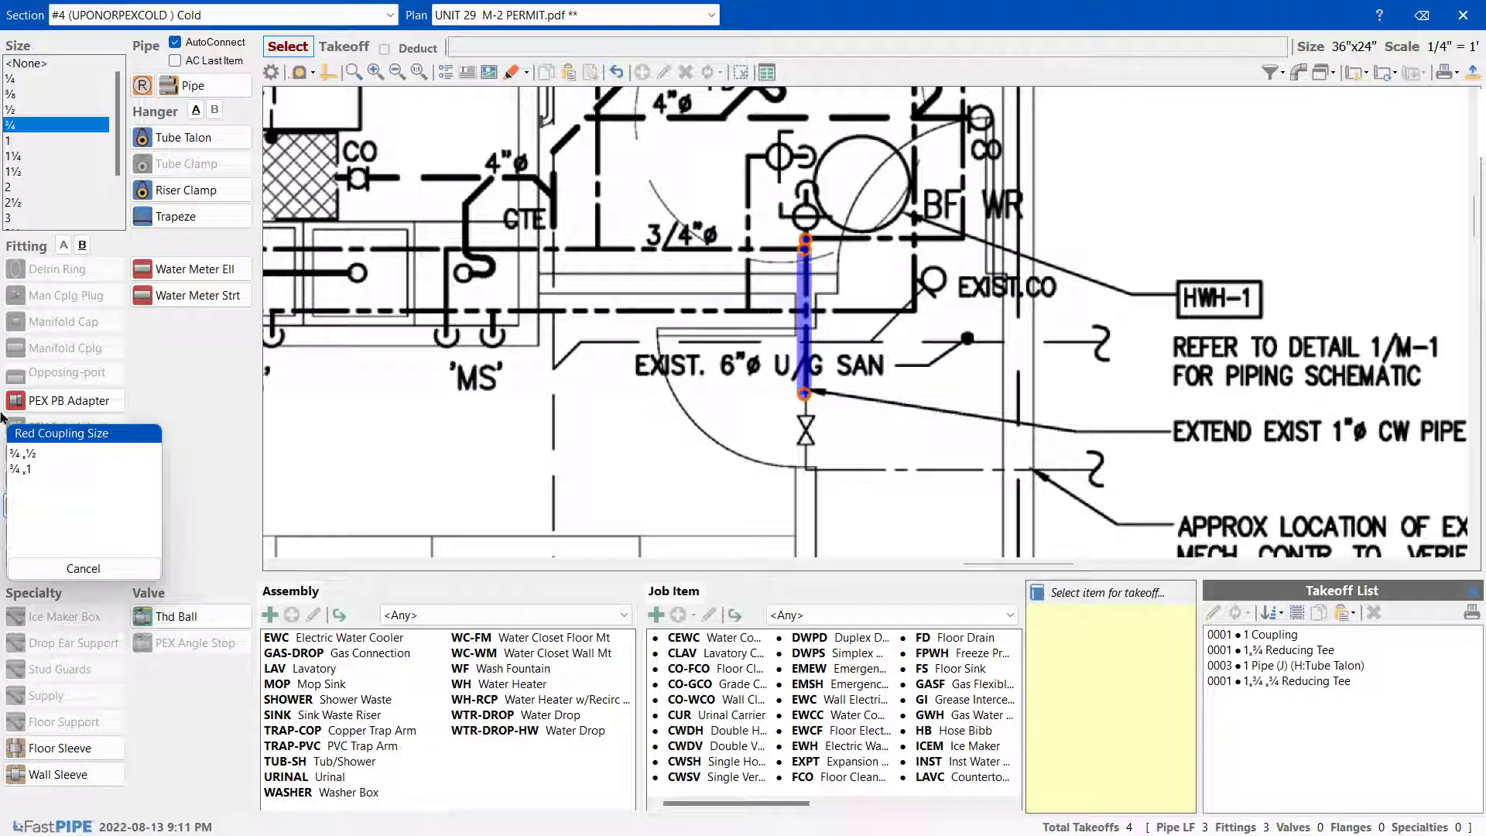
click(24, 453)
click(818, 247)
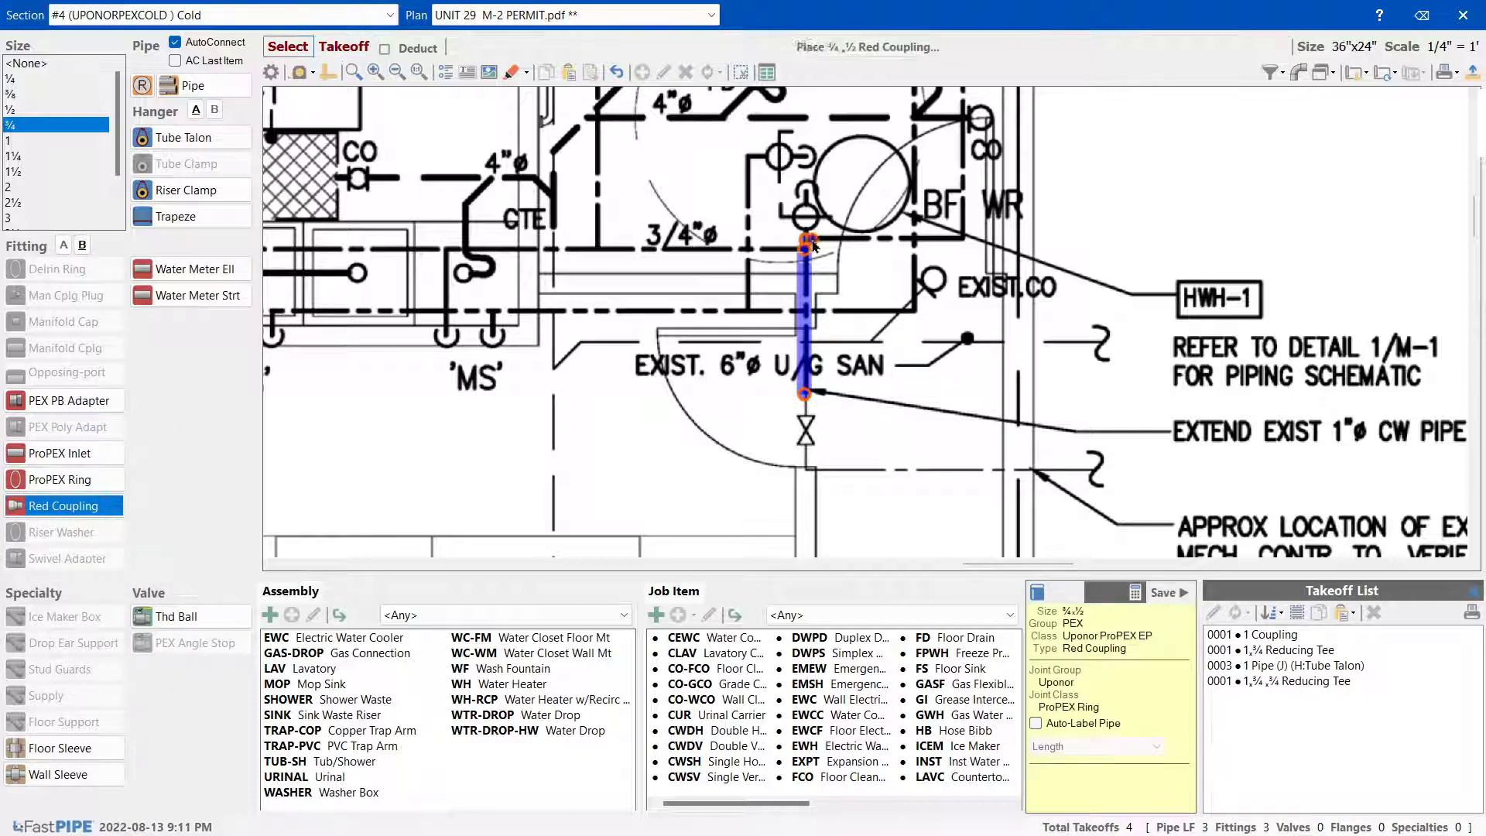
Run size ½ pipe along the branch, placing a ½ 90 Ell at the corner near BF/WR and two at lavatory 'L'
click(10, 109)
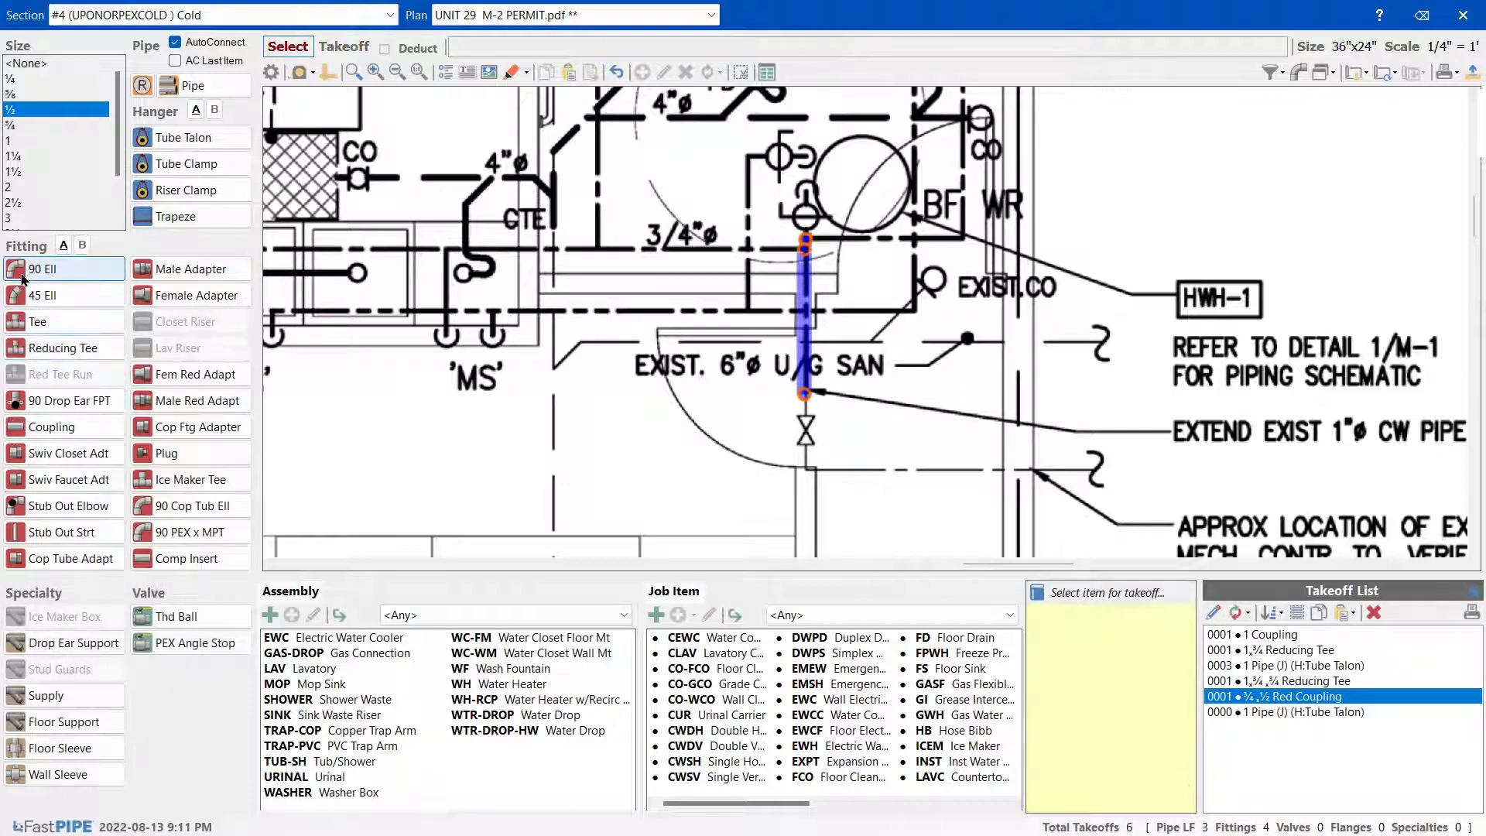
click(46, 268)
click(963, 240)
scroll(971, 228, up, 3)
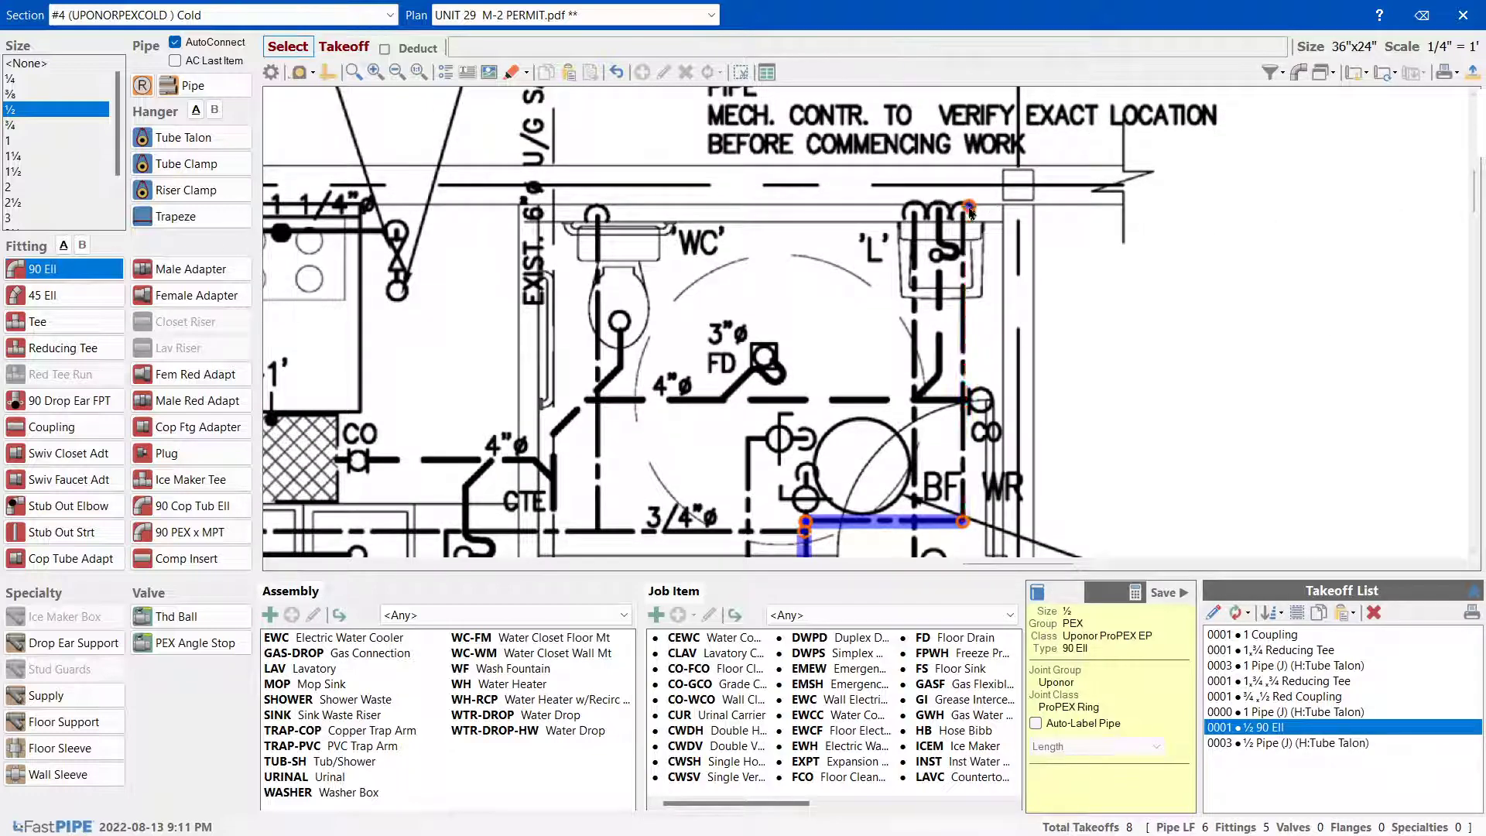
click(969, 206)
click(969, 206)
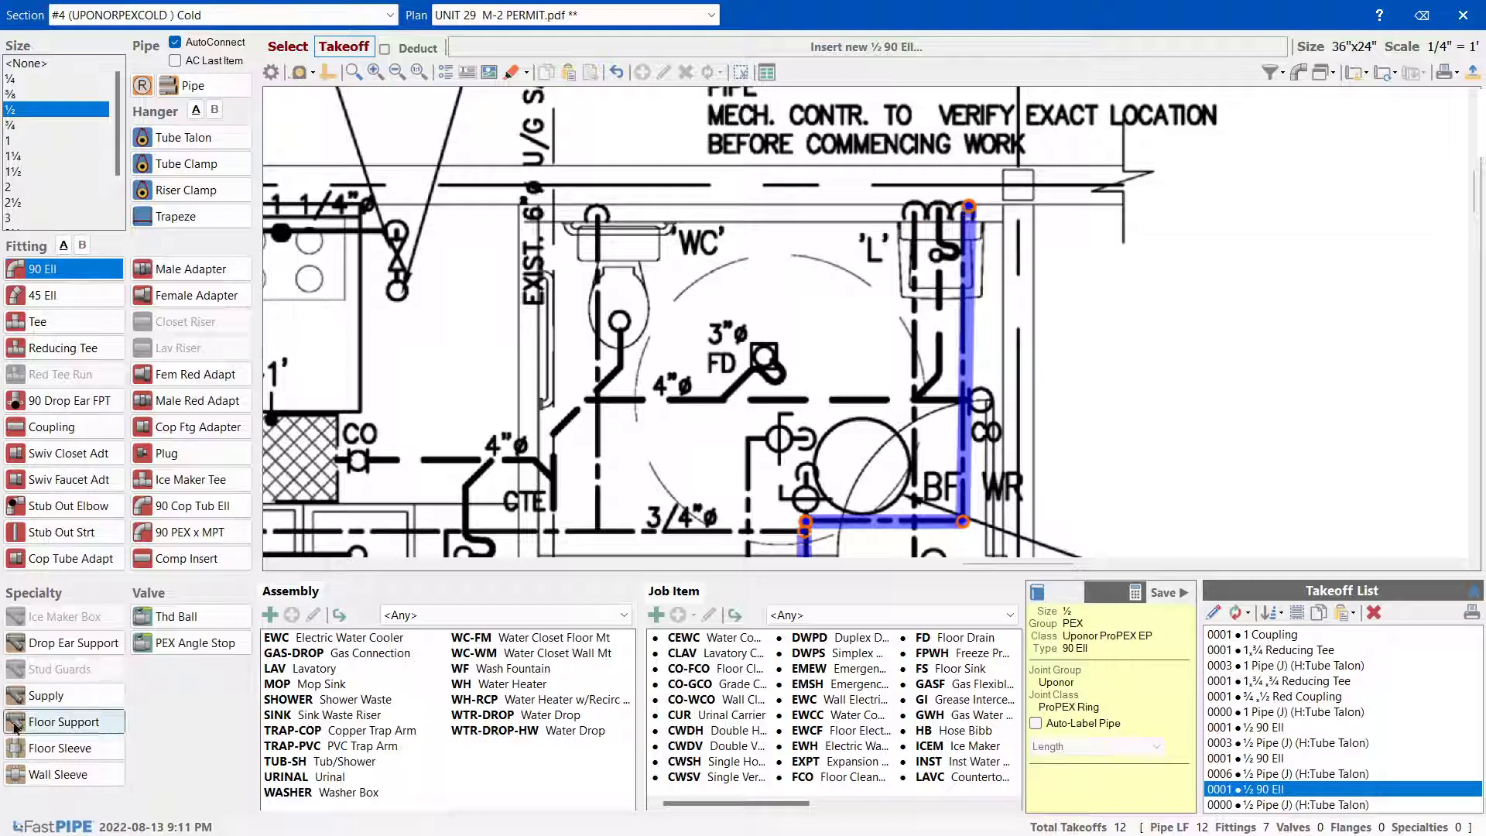
Place a ½,⅜ PEX Angle Stop Valve and a ½ Plug at the lavatory 'L' end of the branch
click(193, 642)
click(969, 206)
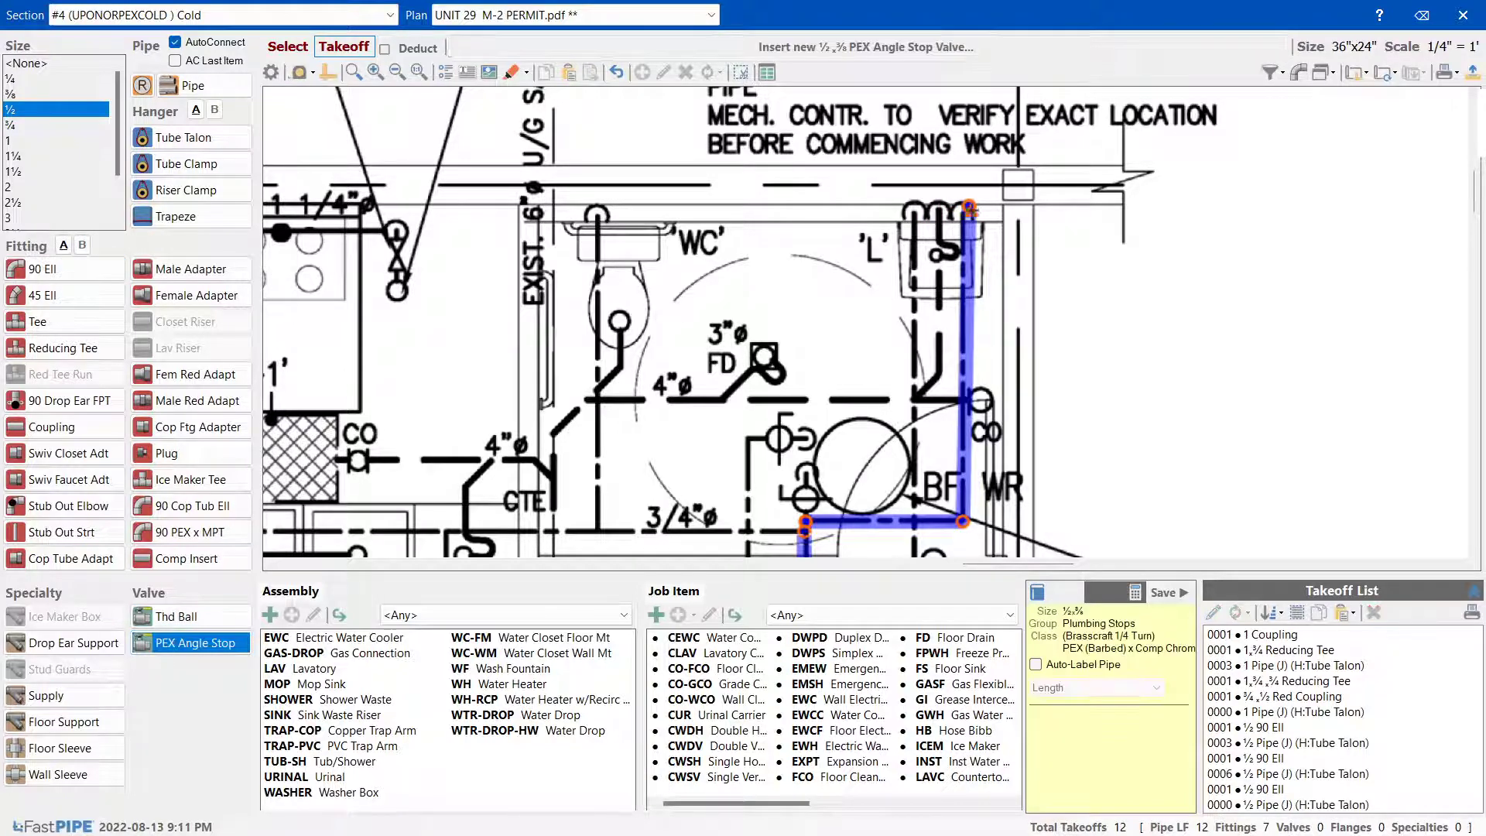
click(147, 460)
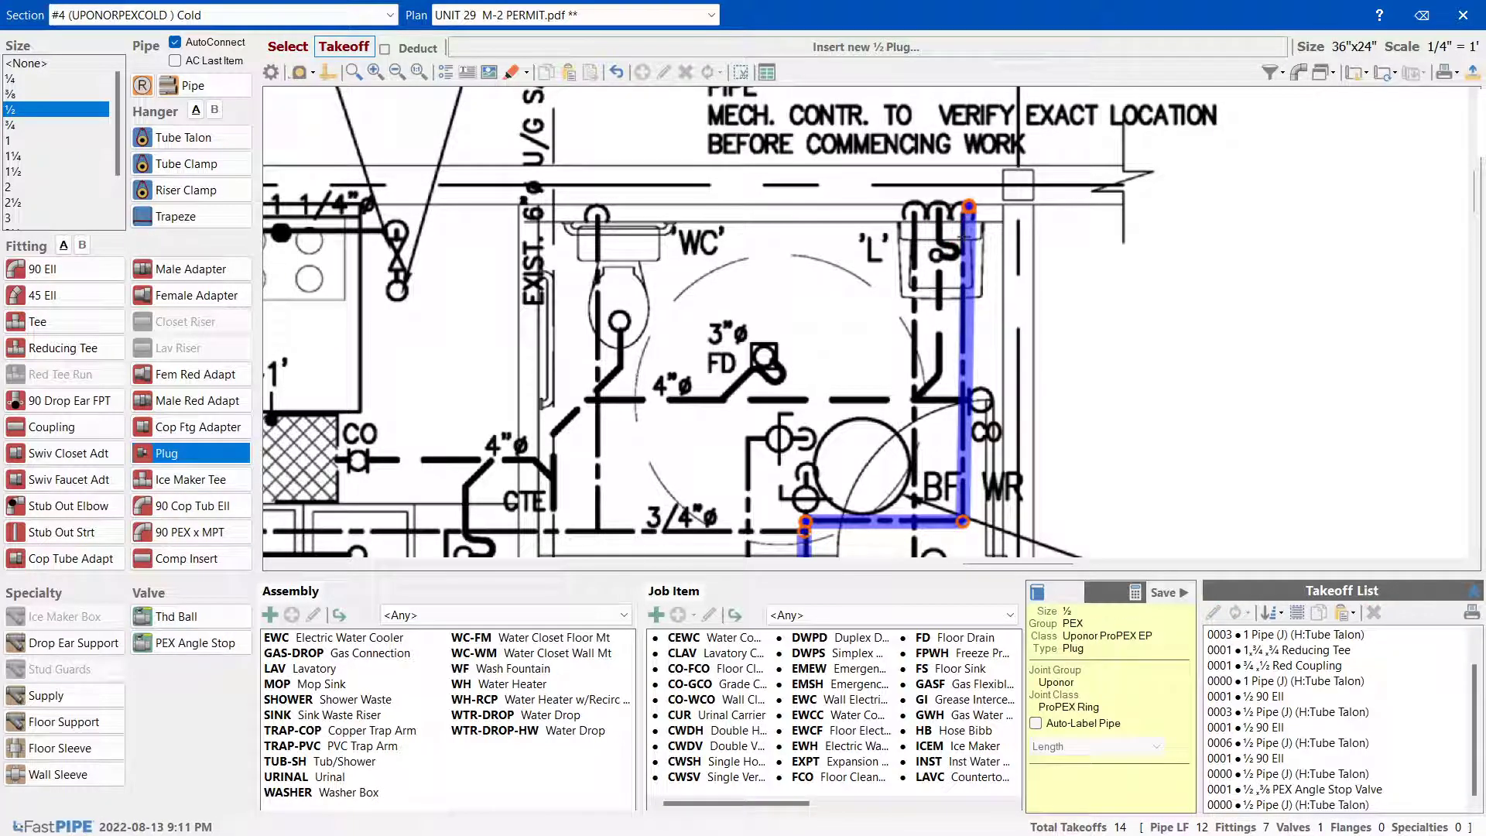
click(969, 209)
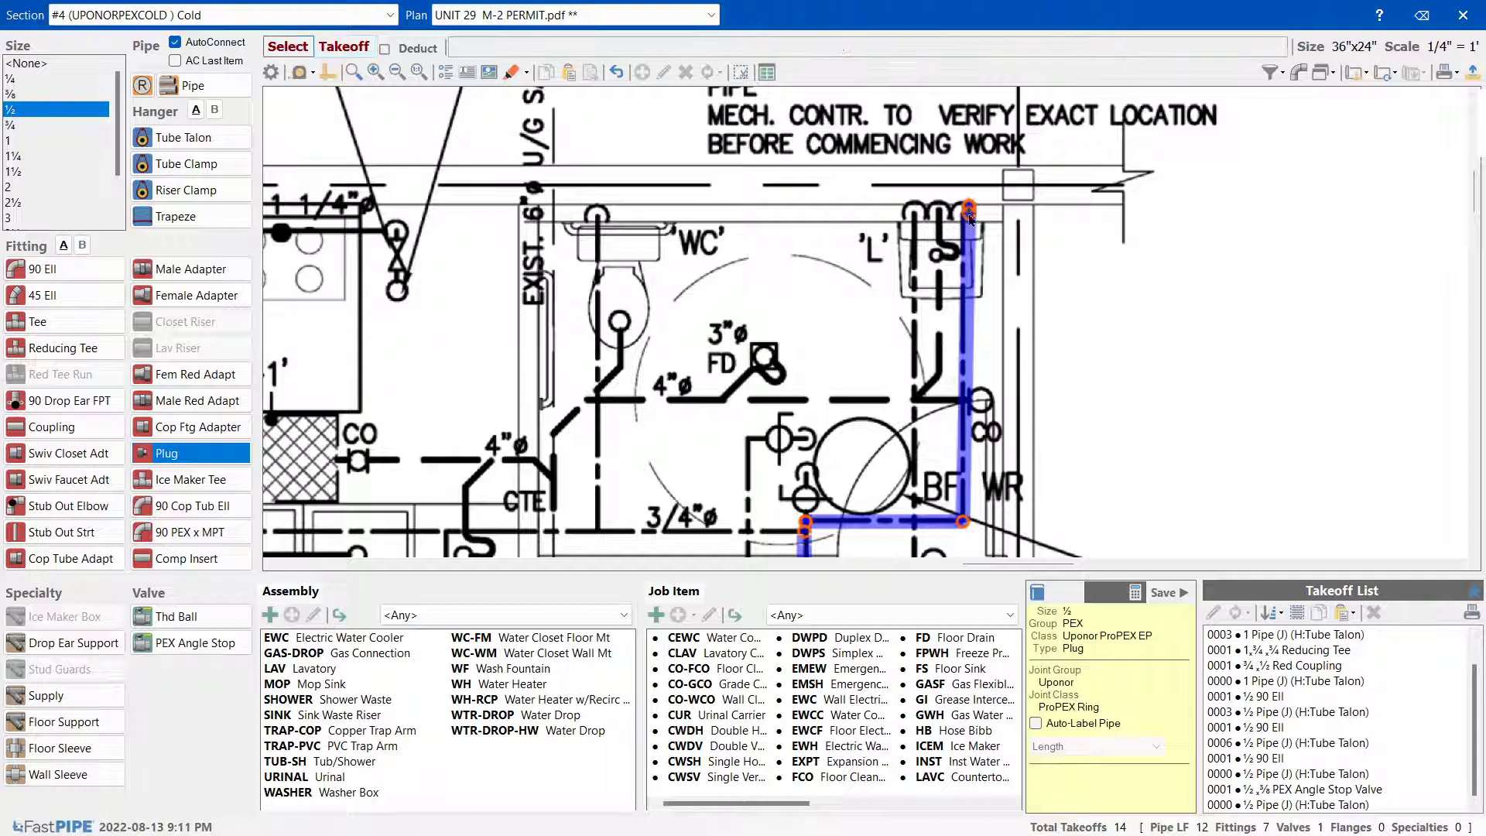
Select the ells, angle stop valve and plug stacked at the lavatory 'L' end of the branch
click(300, 51)
drag(943, 172, 1019, 260)
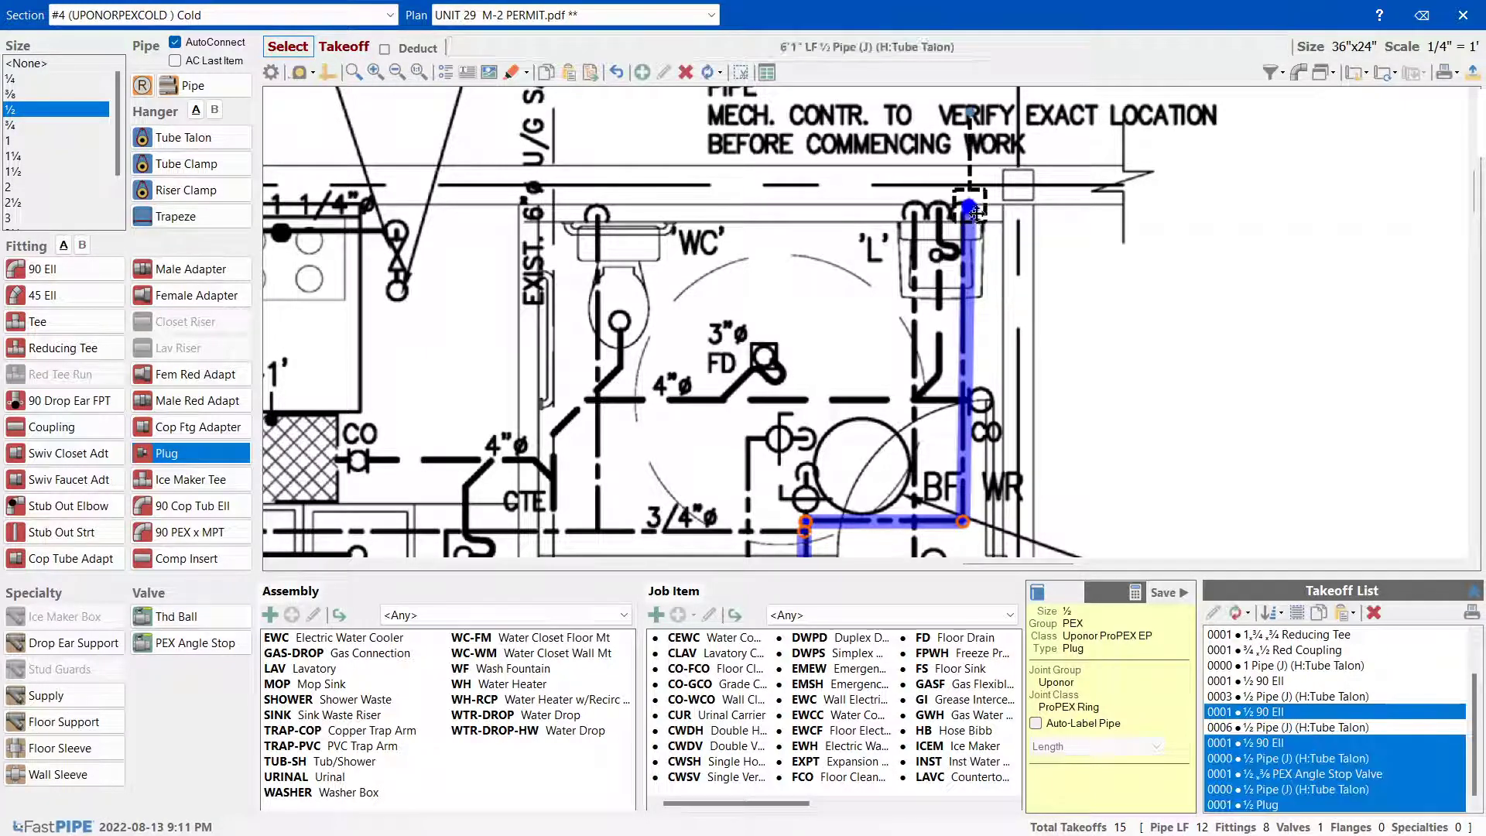
right_click(975, 212)
click(993, 226)
Place a ¾ 90 Ell above the reducing tees and a second one at the edge of the HWH-1 water heater
mouse_move(1474, 211)
mouse_down()
mouse_move(1474, 172)
mouse_move(1475, 269)
mouse_move(1475, 215)
mouse_move(1475, 236)
mouse_up()
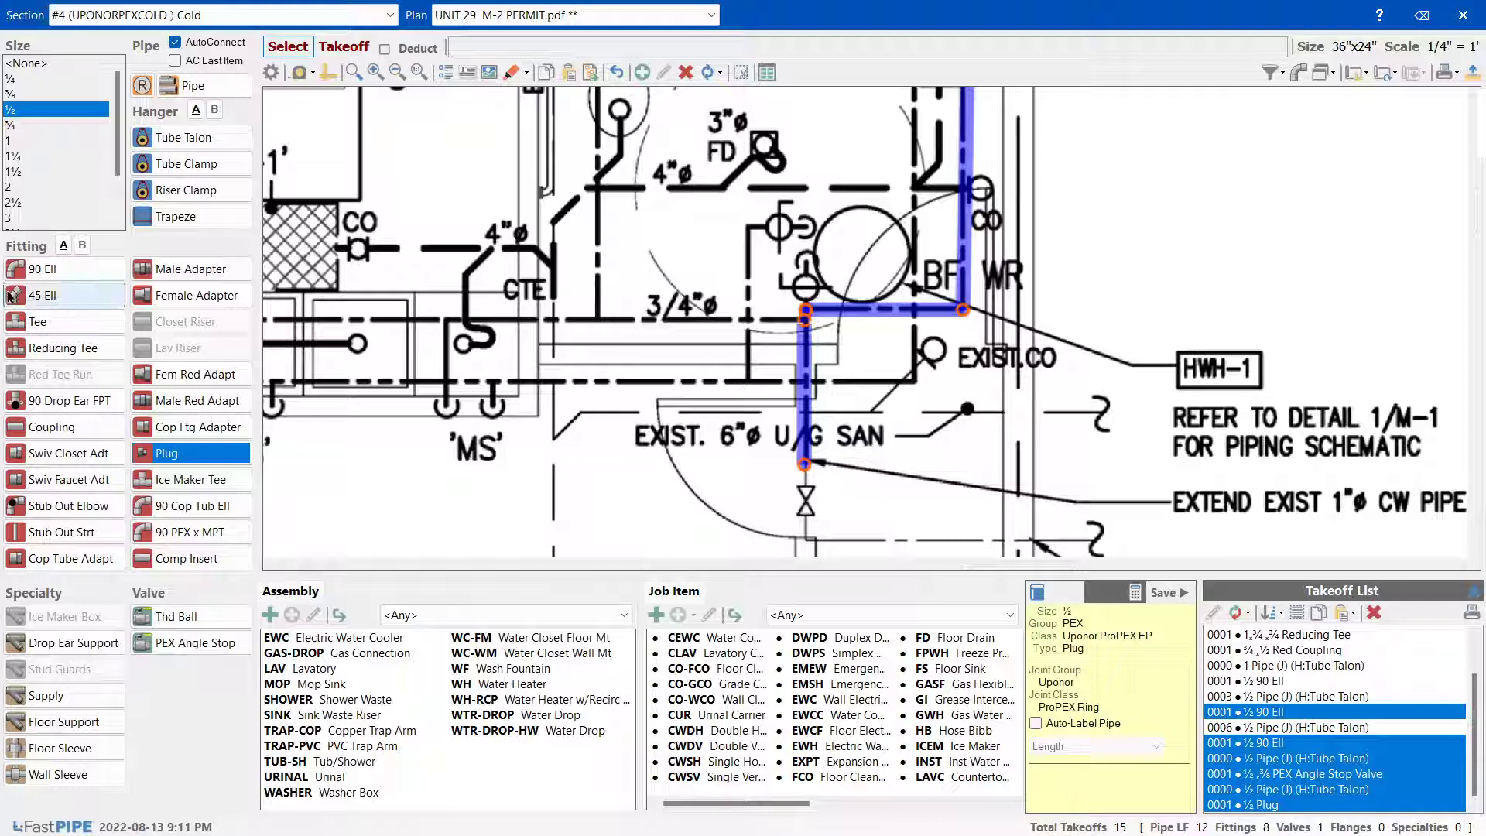
click(24, 126)
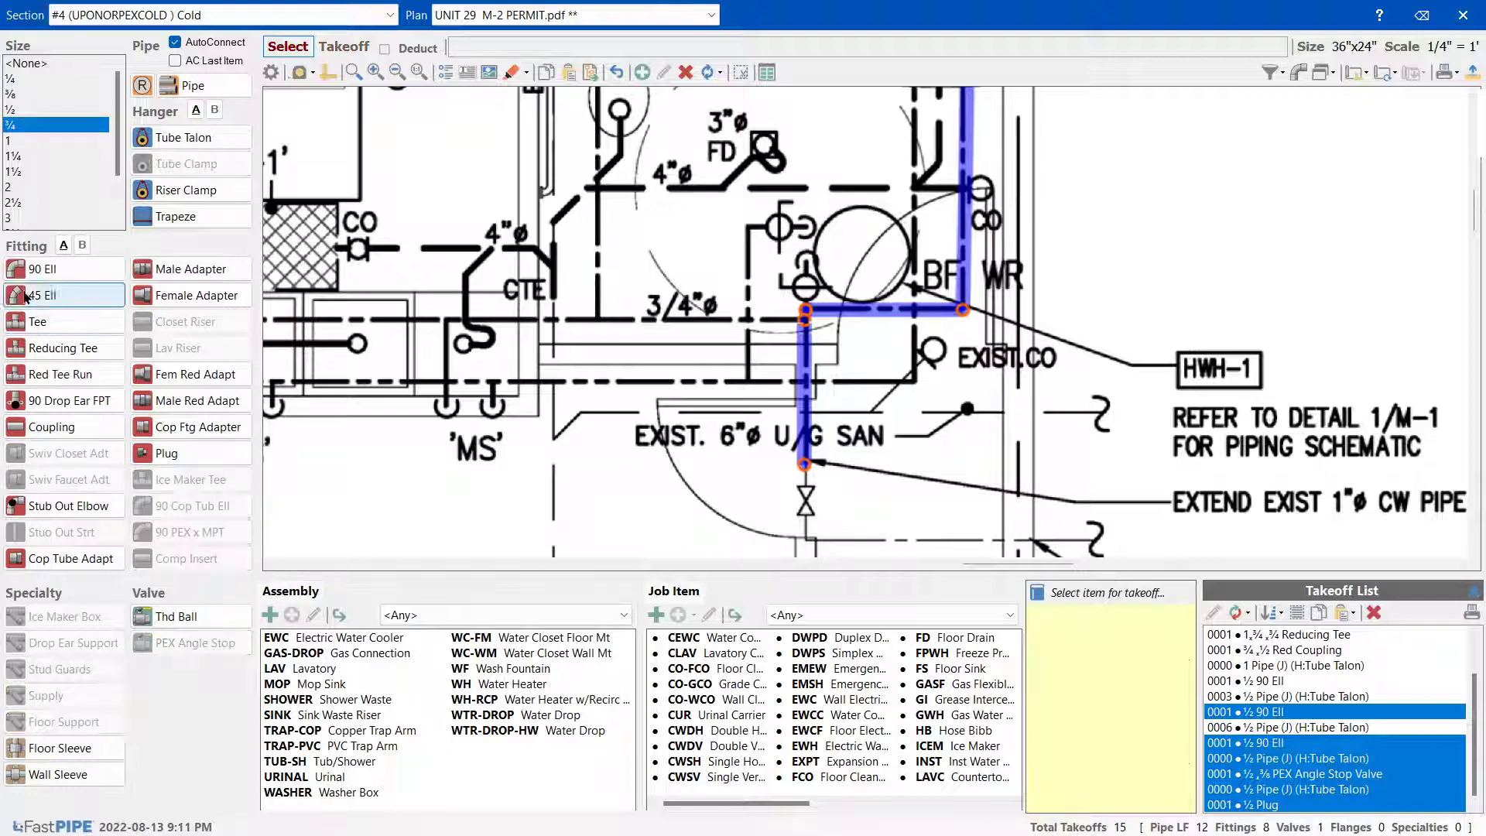
click(43, 268)
click(805, 250)
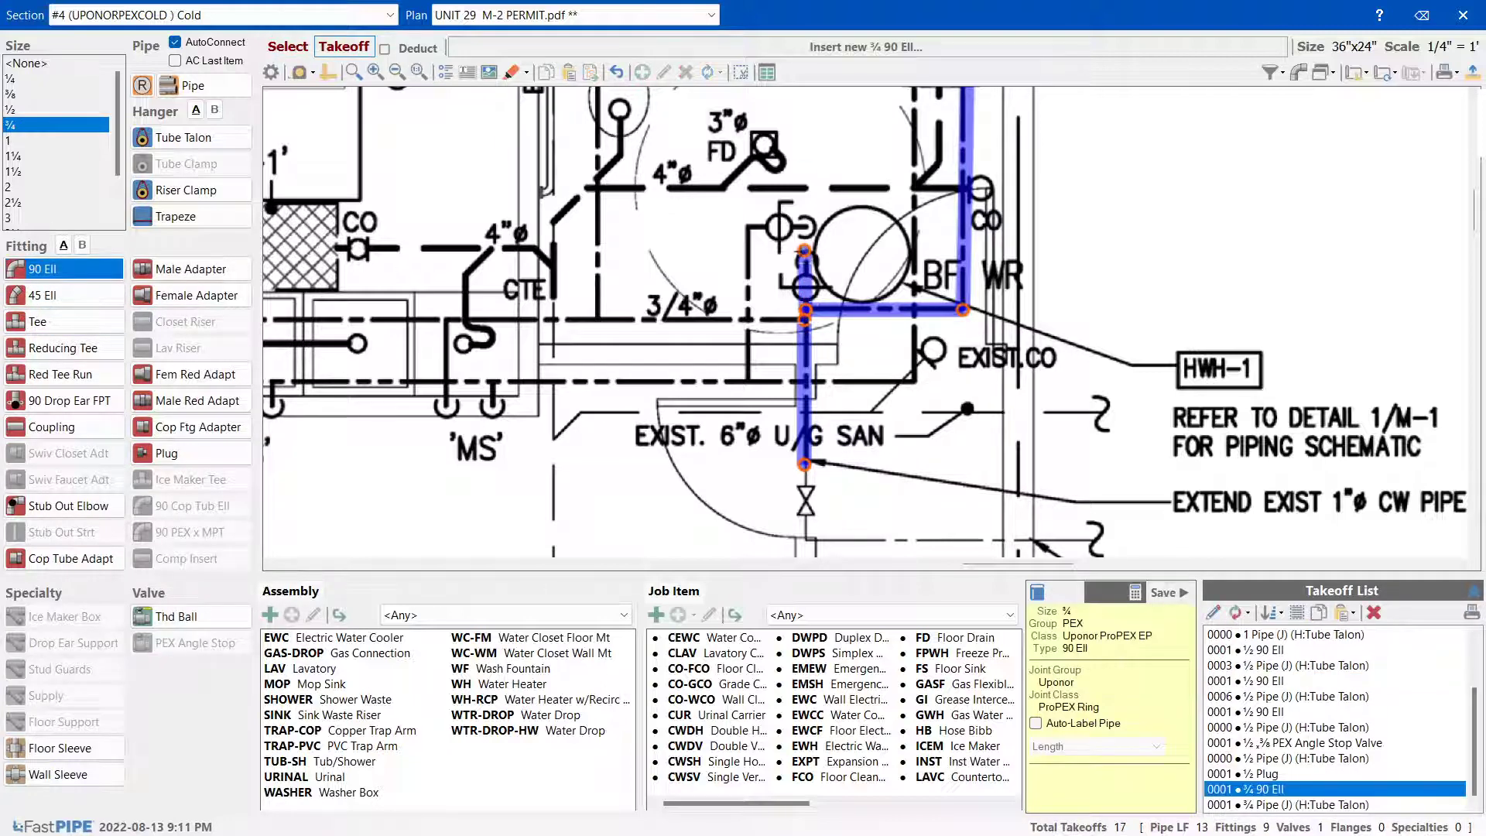
click(836, 252)
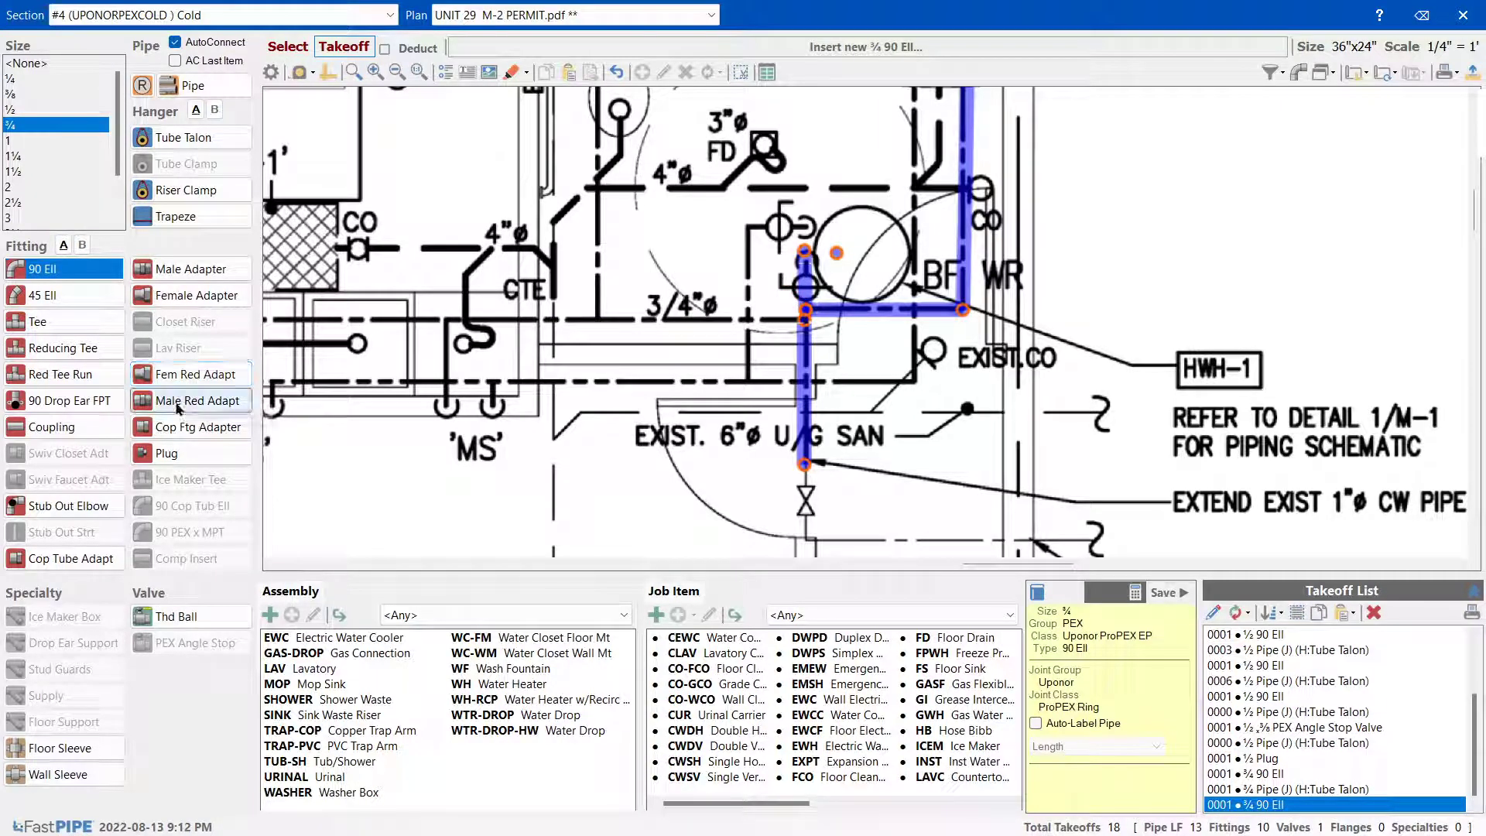
Place a ¾ Female Adapter on the ell at the water heater and a ¾ Thd Ball valve between the two ¾ ells
click(167, 295)
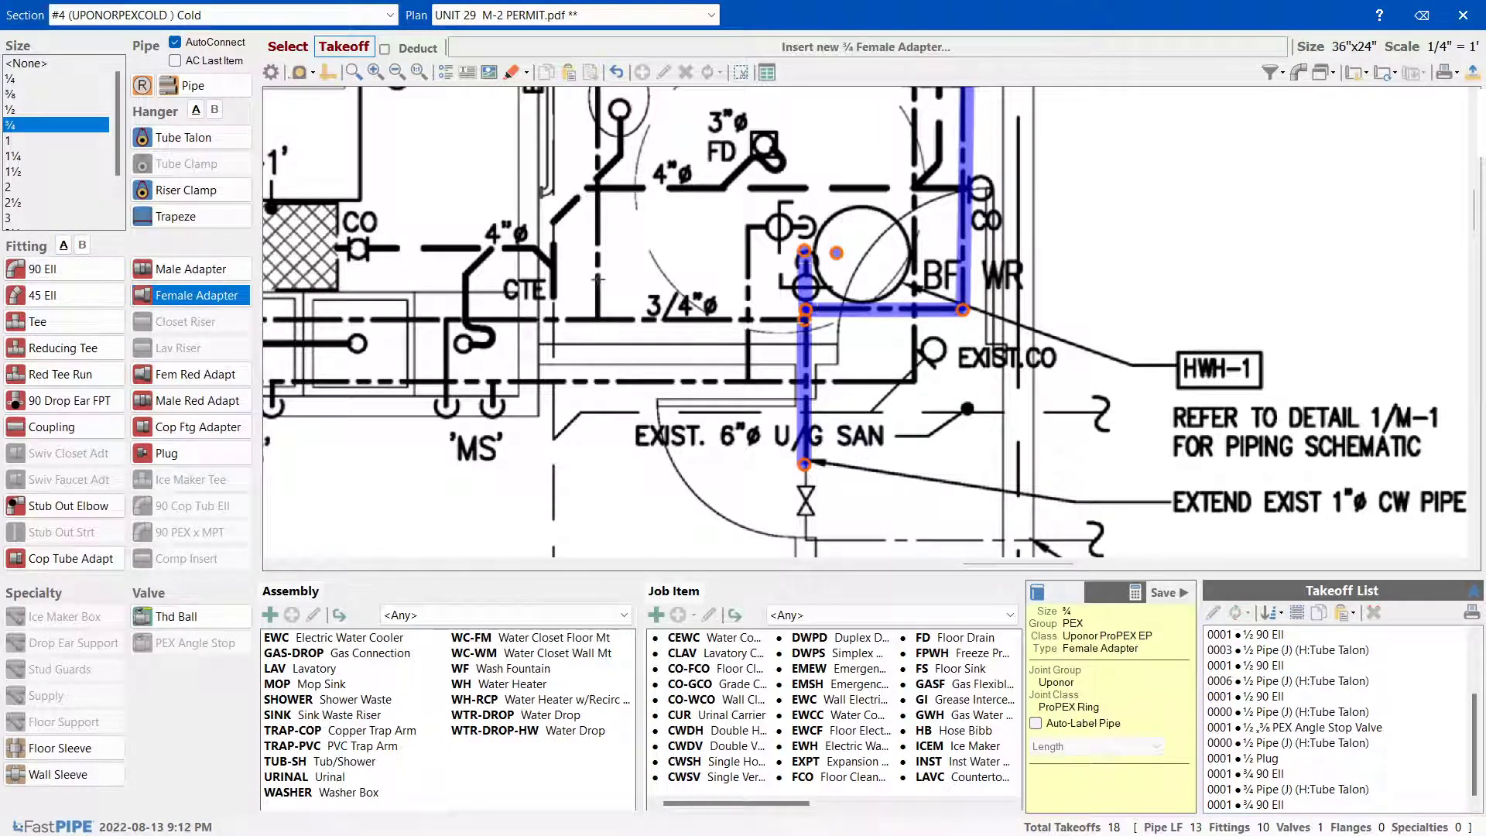
click(836, 254)
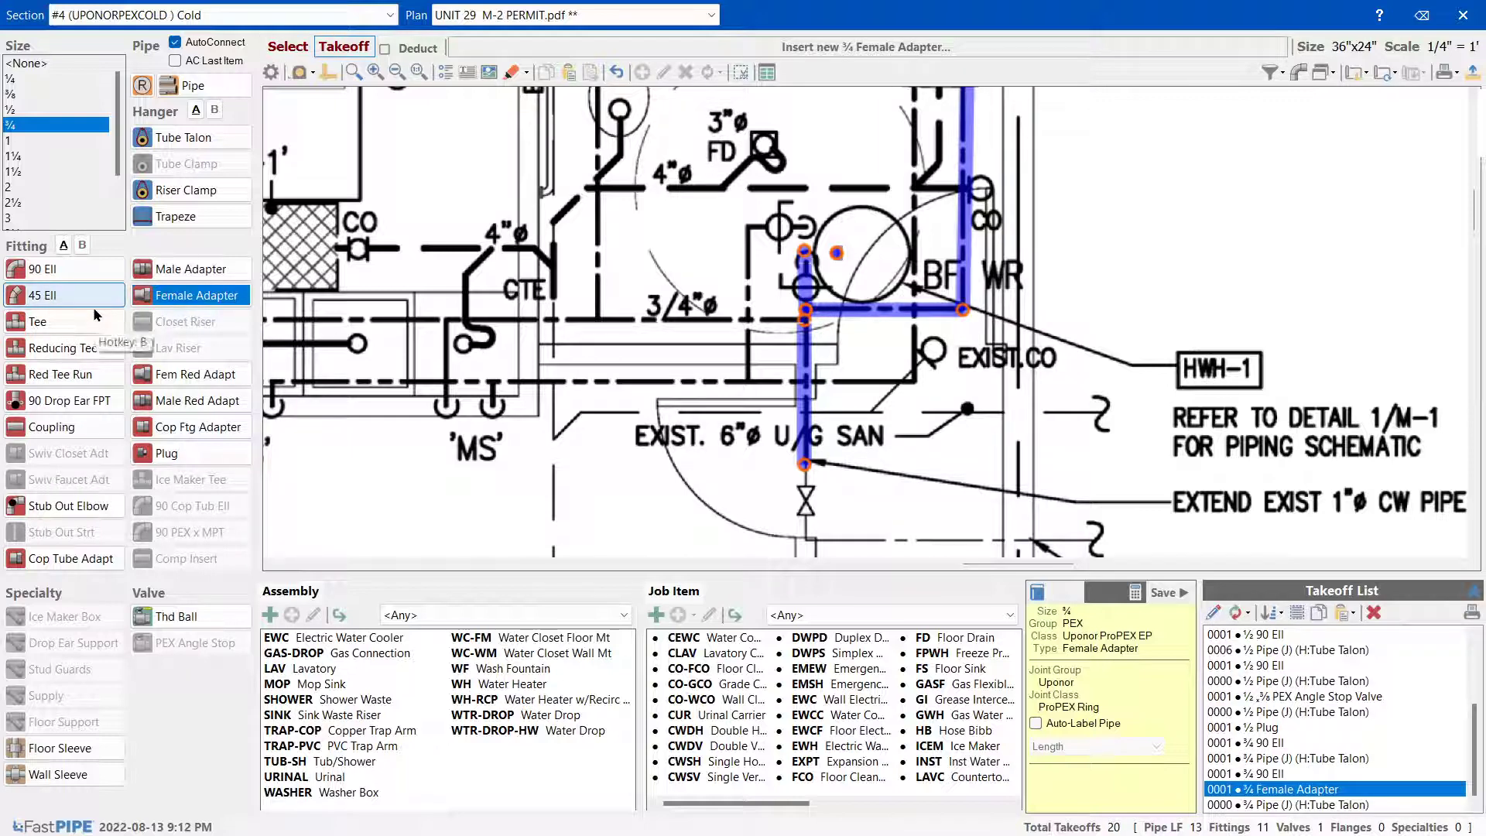
click(206, 615)
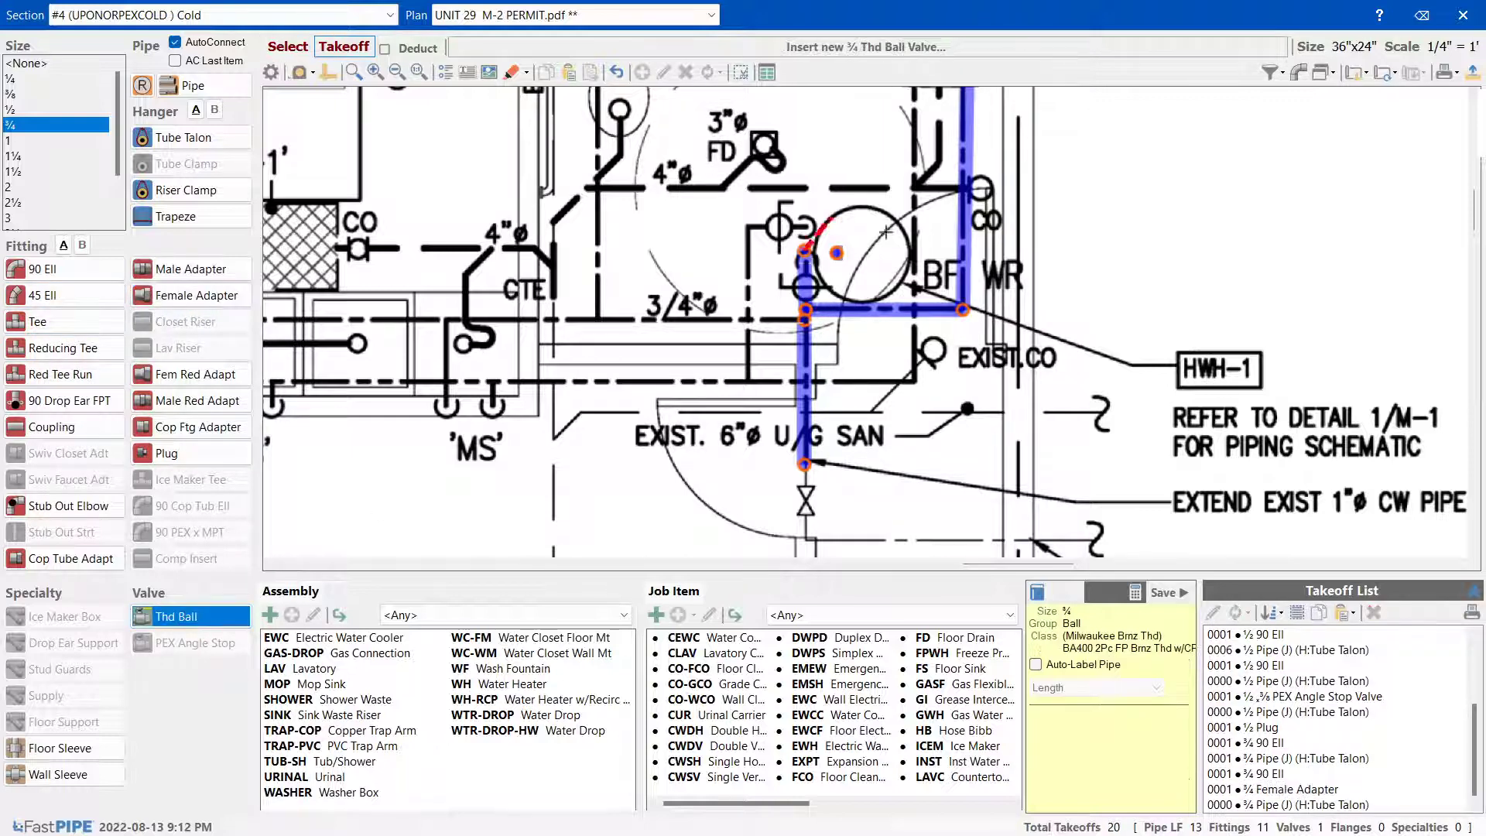
click(820, 254)
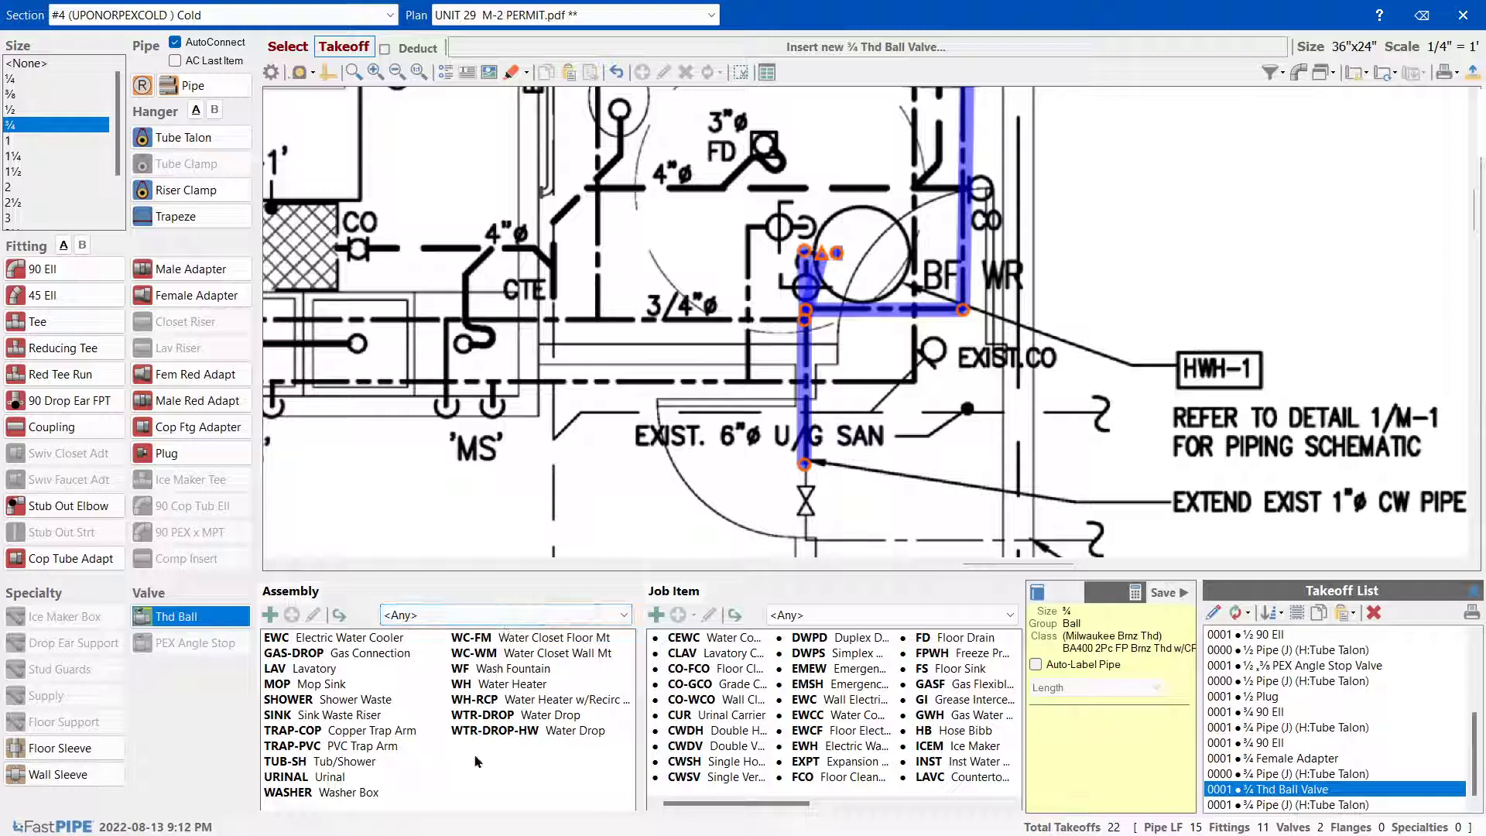
click(517, 701)
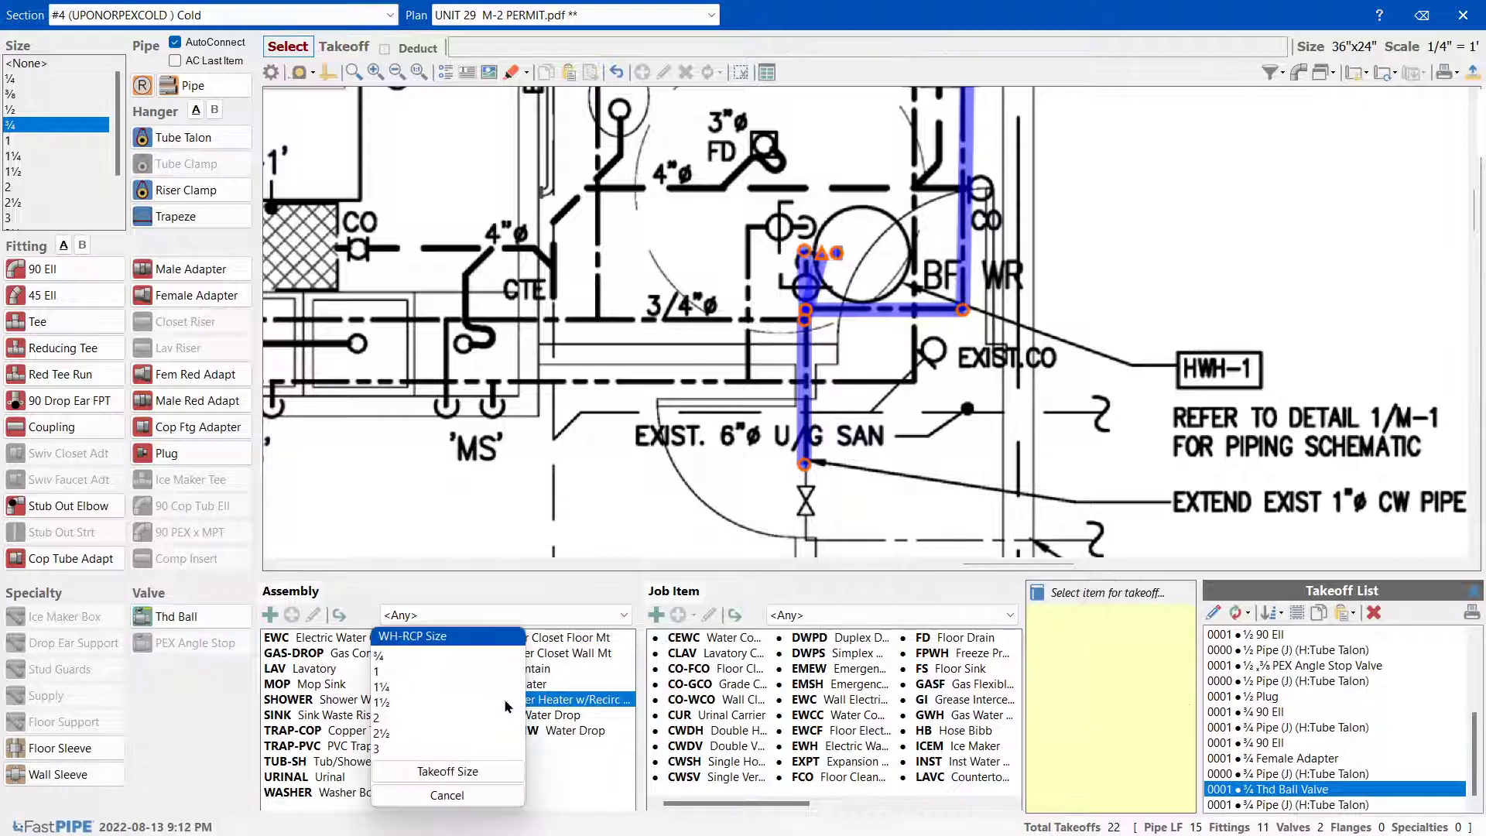
click(484, 796)
click(540, 689)
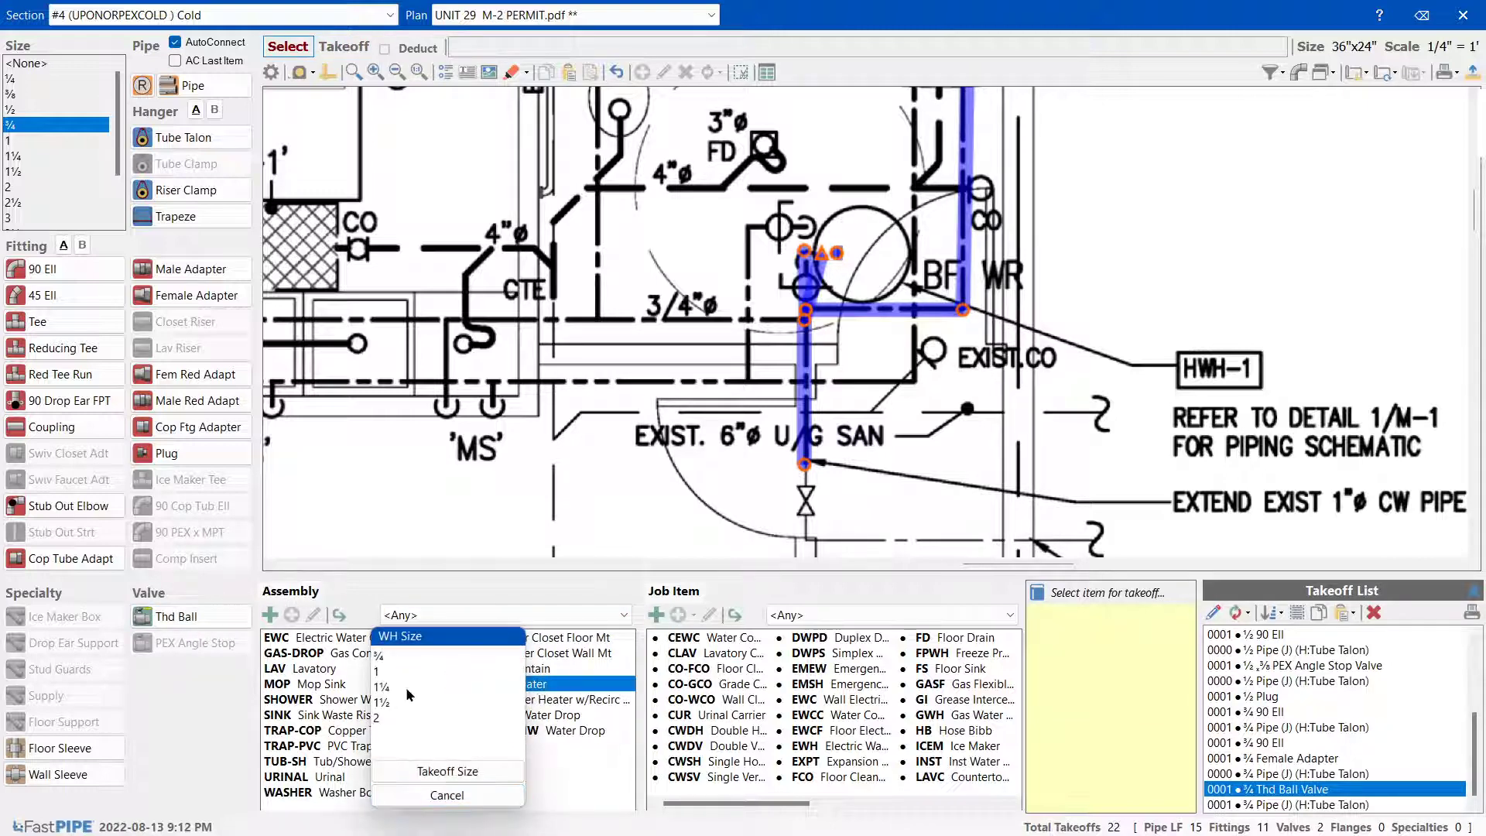
click(437, 791)
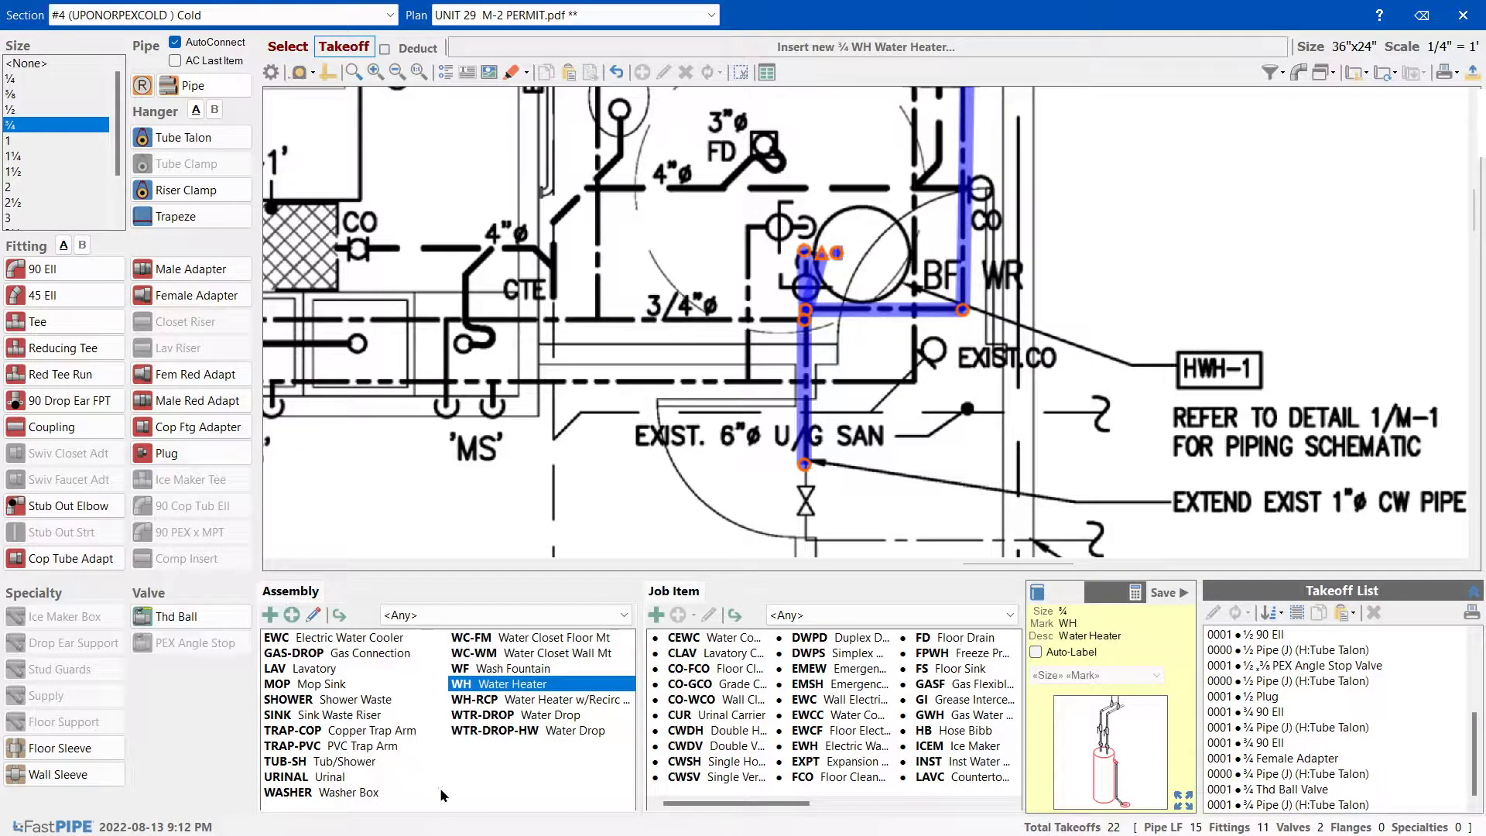
key(Escape)
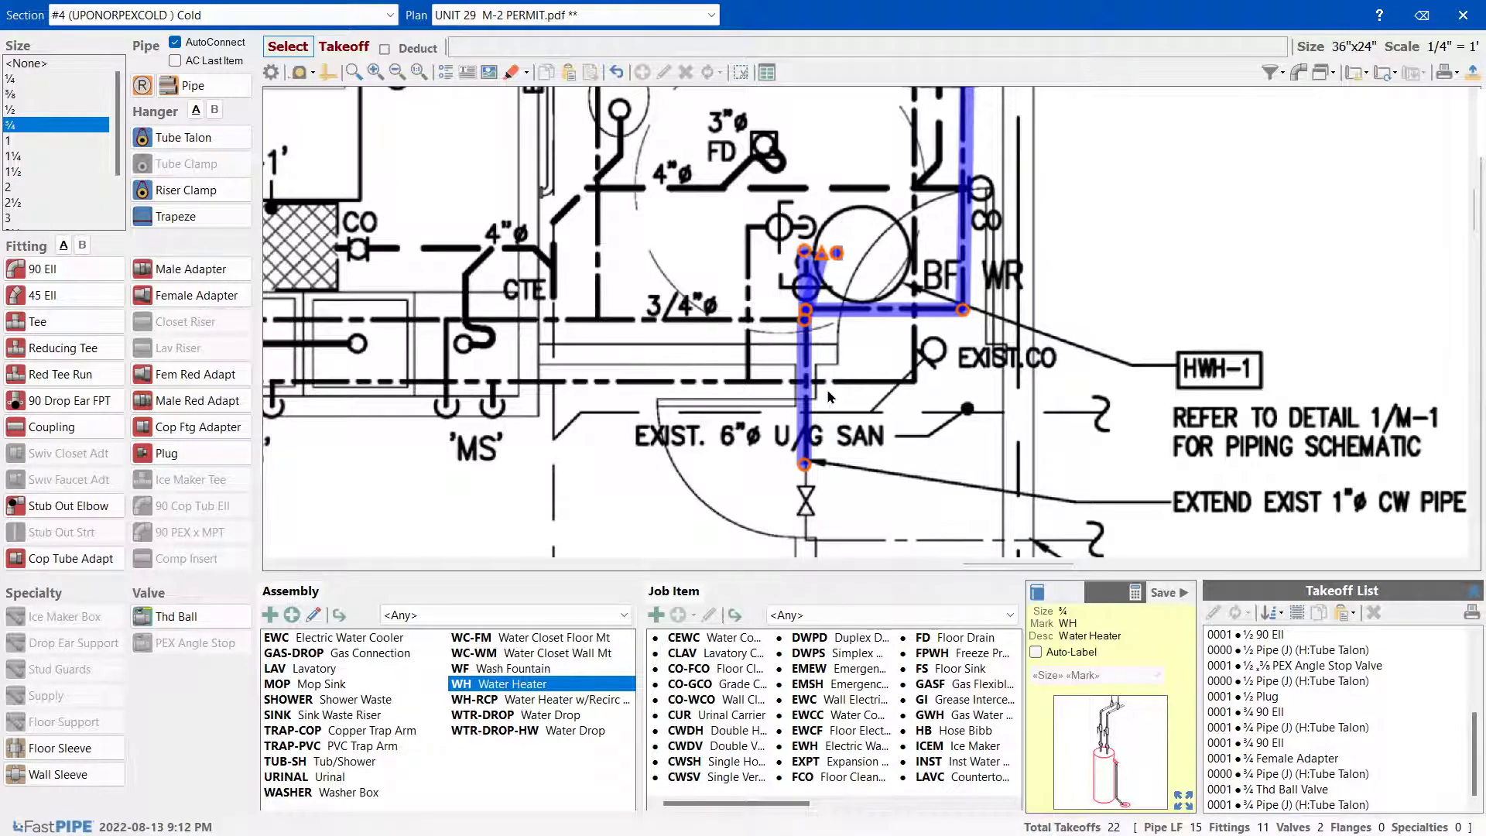
Place a ½ Tee beside the fittings at lavatory 'L', where the line heads toward the WC
mouse_move(975, 570)
mouse_down()
mouse_move(918, 566)
mouse_move(935, 564)
mouse_up()
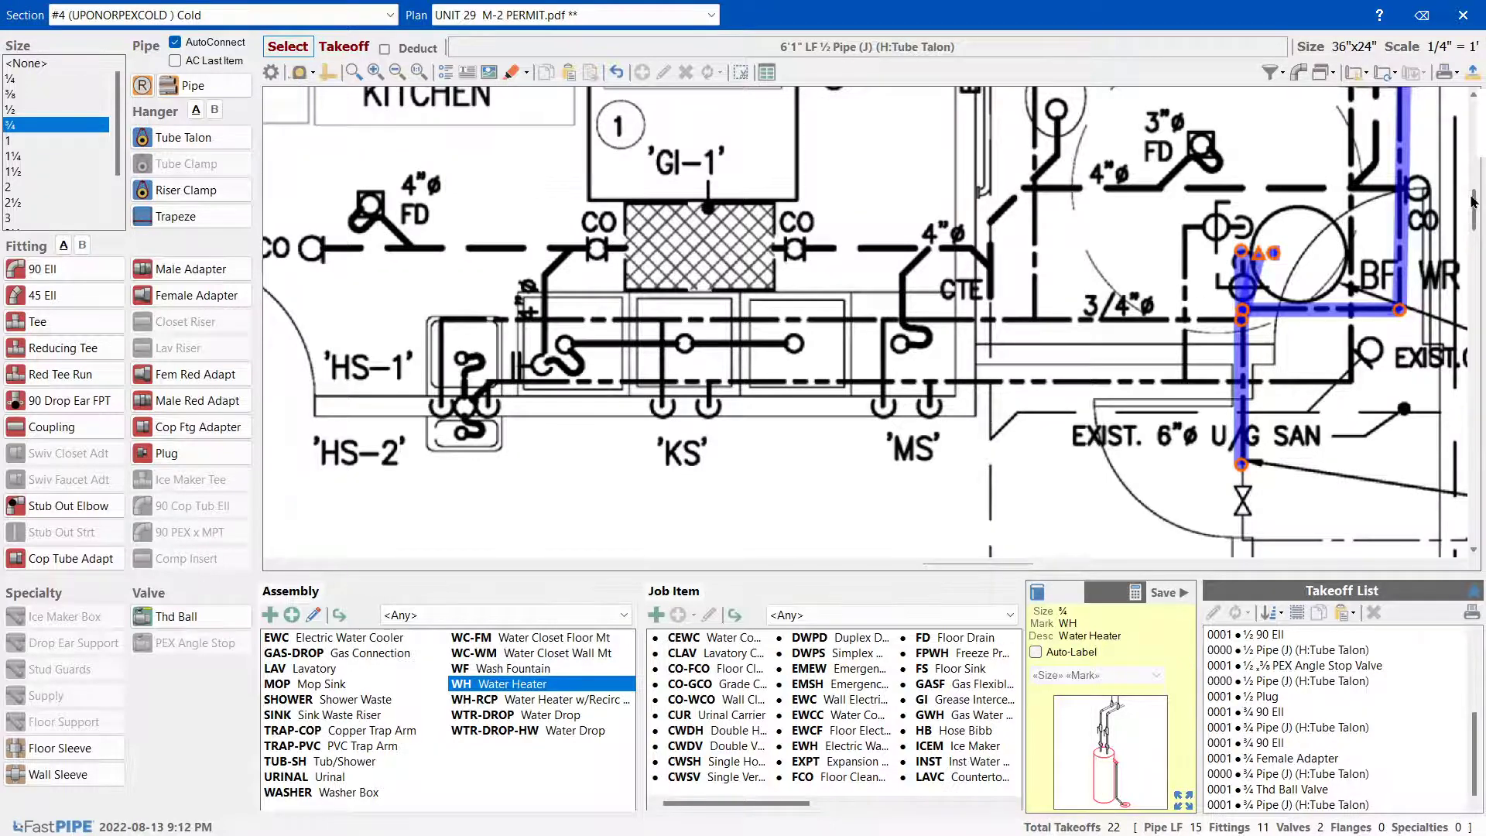
scroll(1400, 241, up, 3)
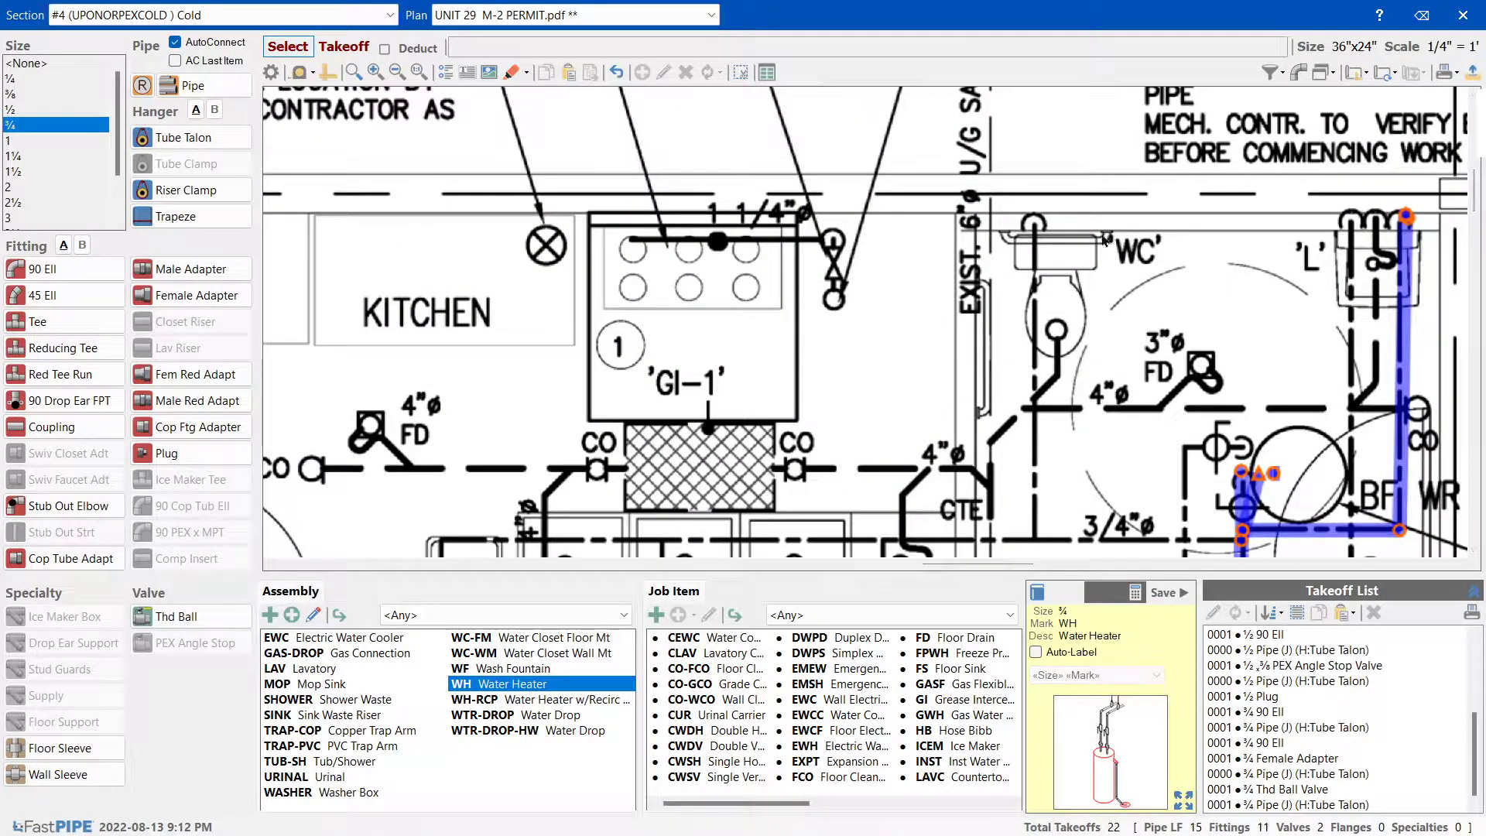
click(19, 109)
click(31, 321)
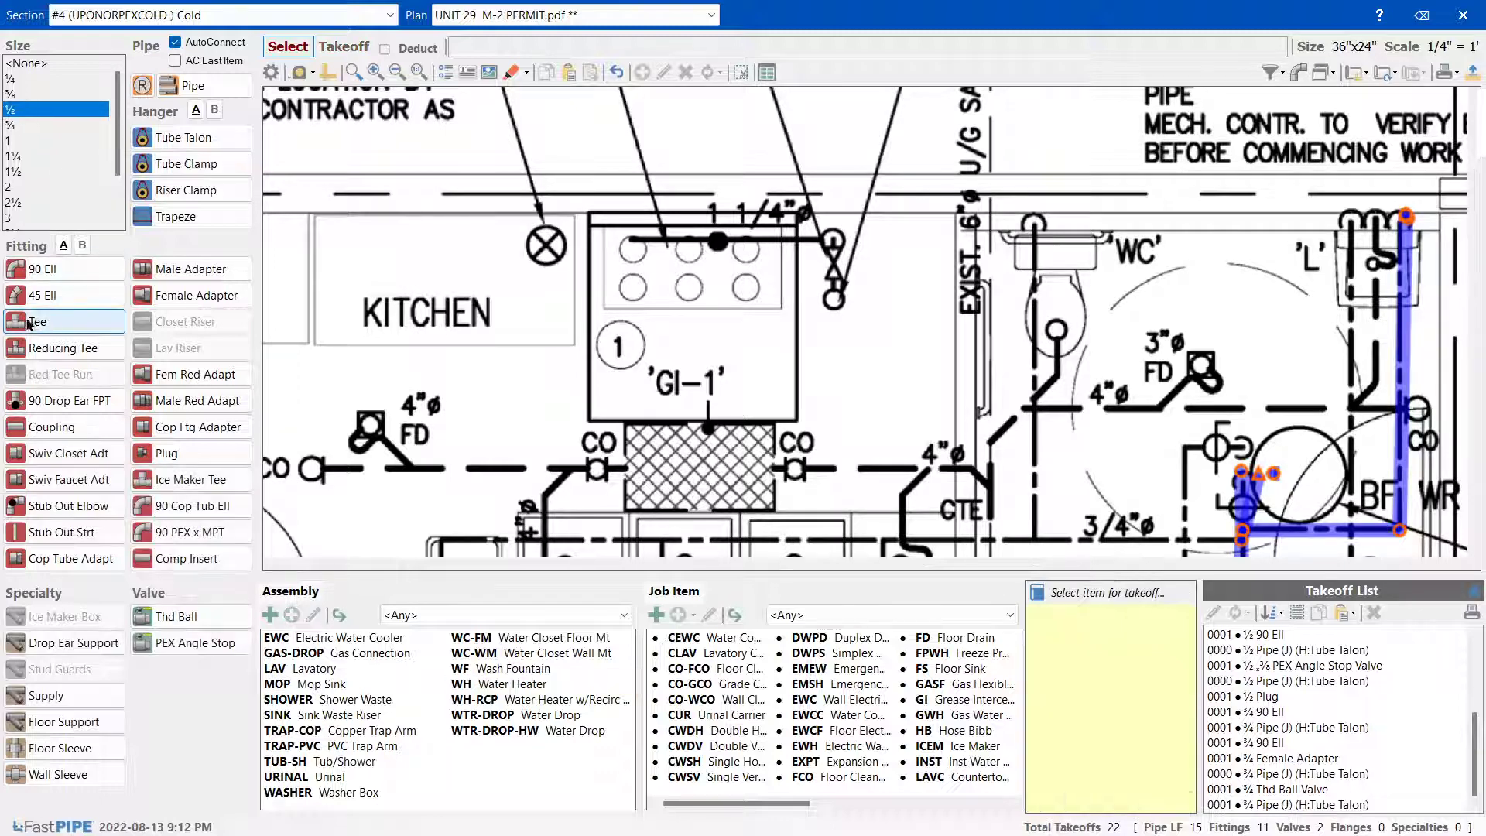
click(1395, 222)
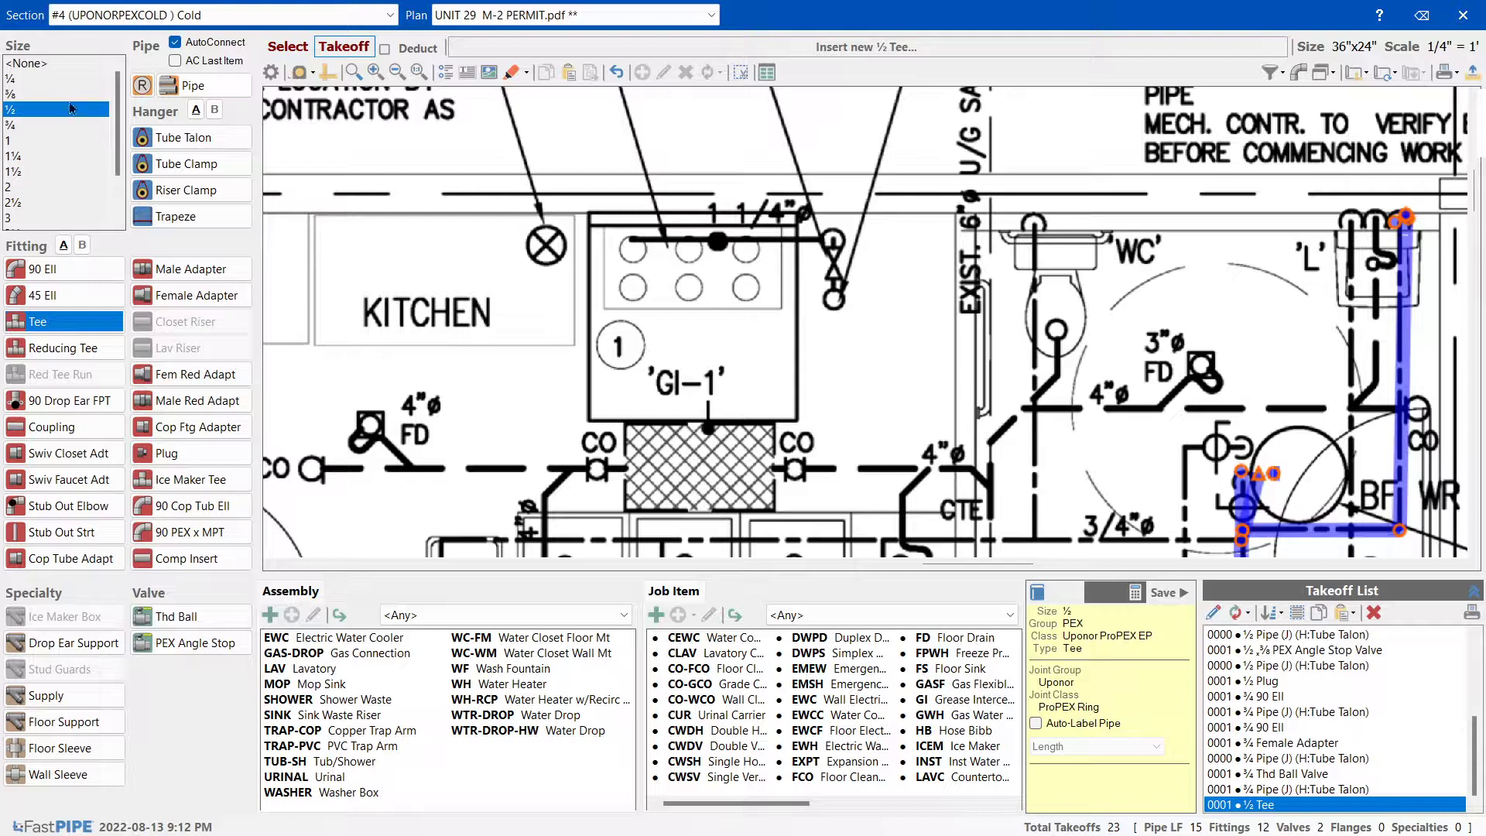
Draw size ½ pipe from the lavatory fittings across to the WC and place a ½ 90 Ell at its end
click(160, 86)
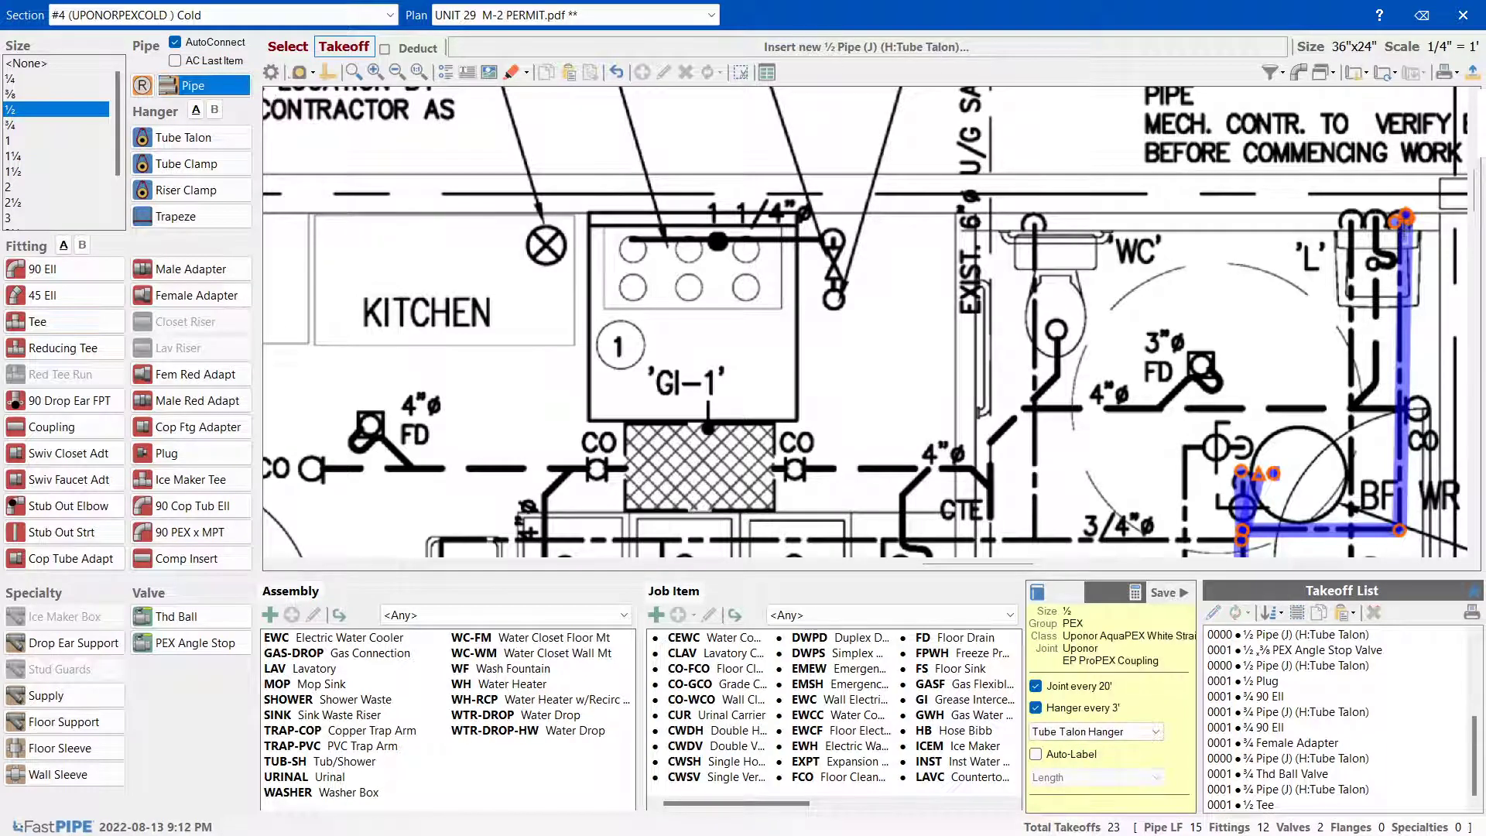
drag(1404, 219, 1030, 219)
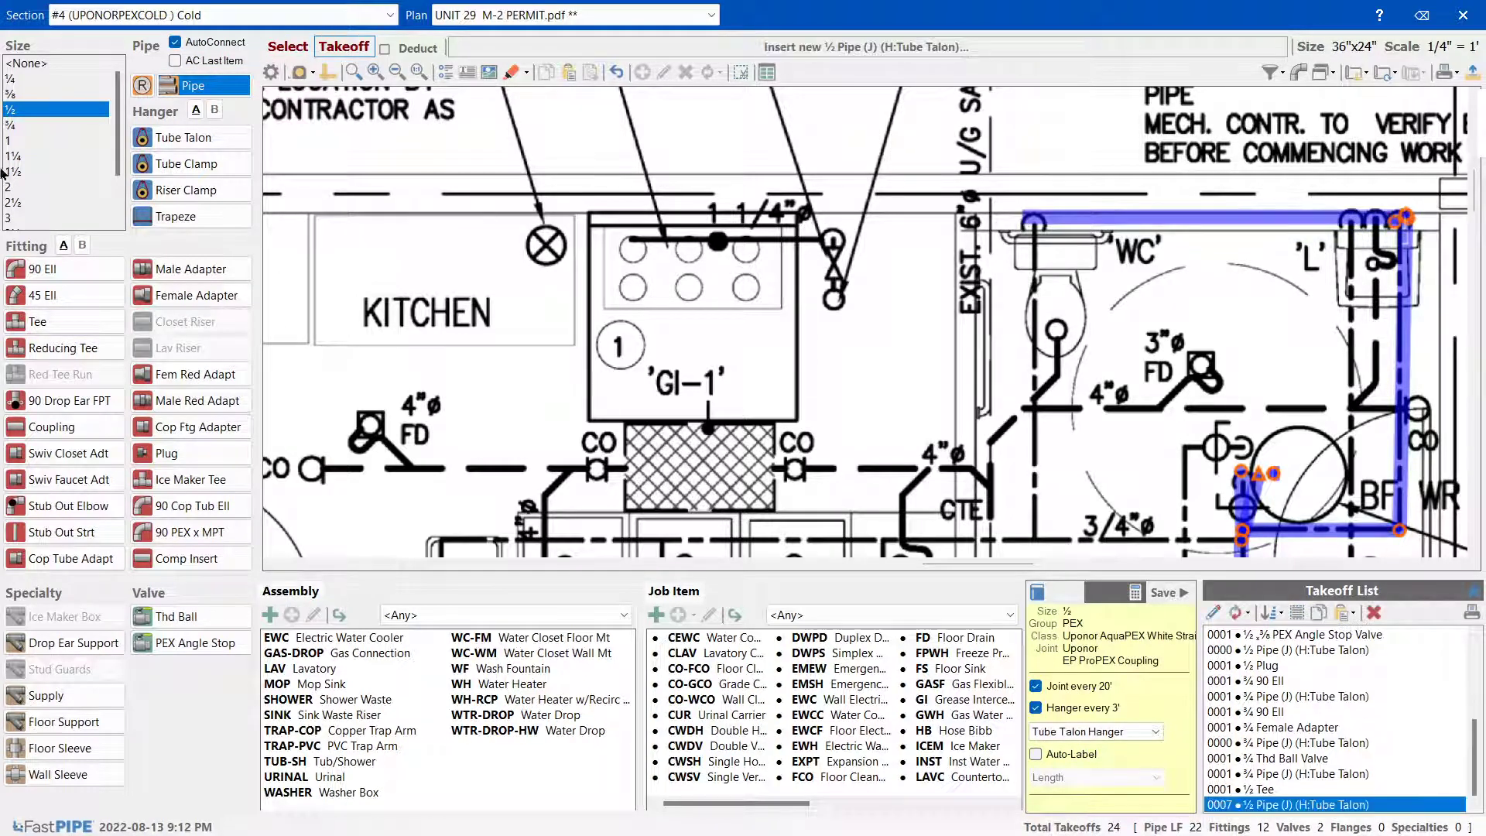
click(64, 269)
click(1031, 218)
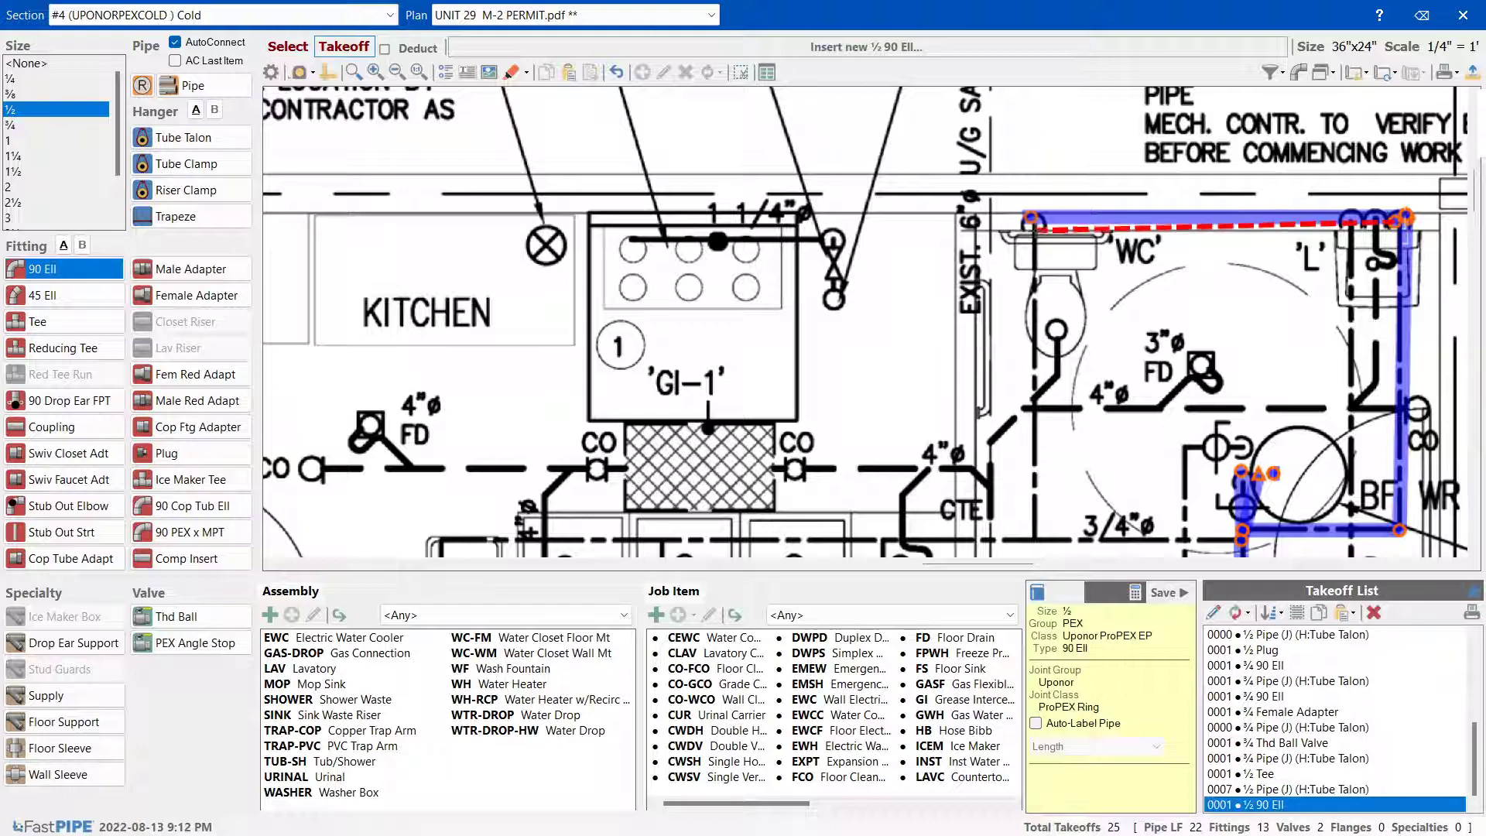
Add two more ½ 90 Ells at the WC and delete the duplicate ½ pipe between the WC and the lavatory
click(1035, 231)
click(1029, 226)
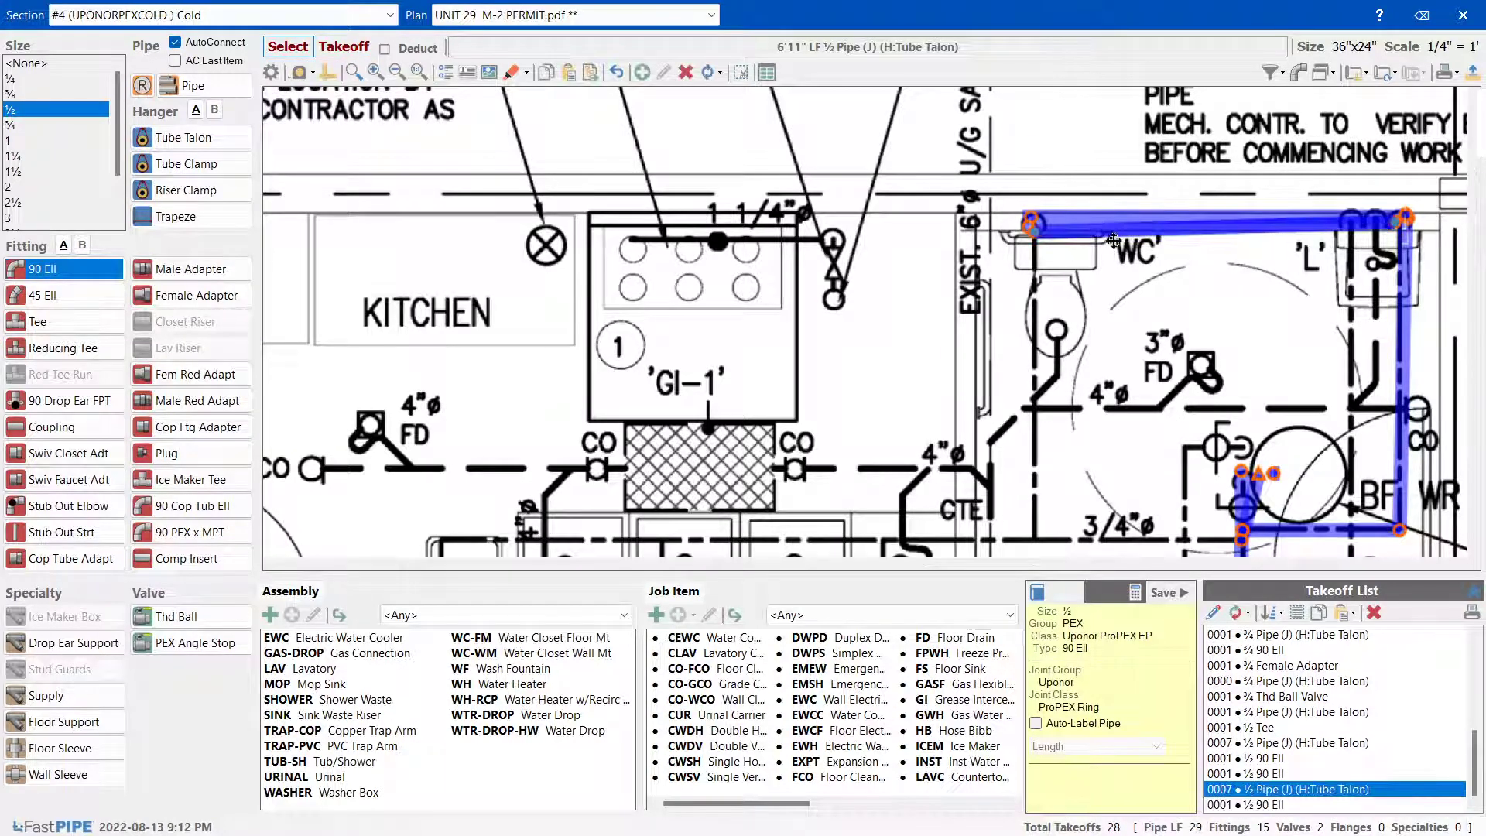
key(Delete)
click(761, 477)
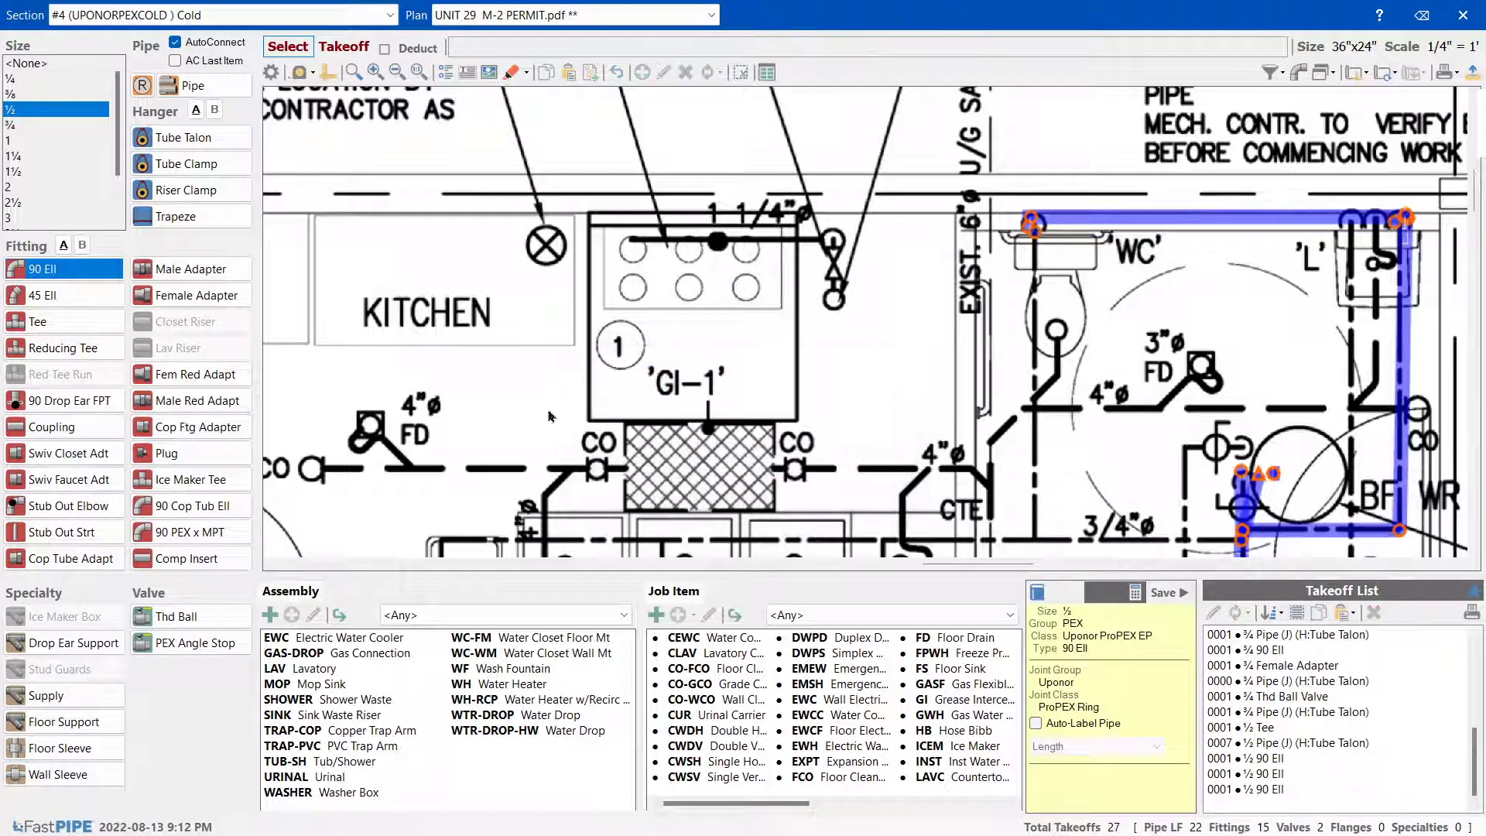
Place a ½ Plug and a ½ PEX Angle Stop valve at the WC fittings, plus another ½ angle stop beside the GTE label
click(166, 455)
click(1034, 224)
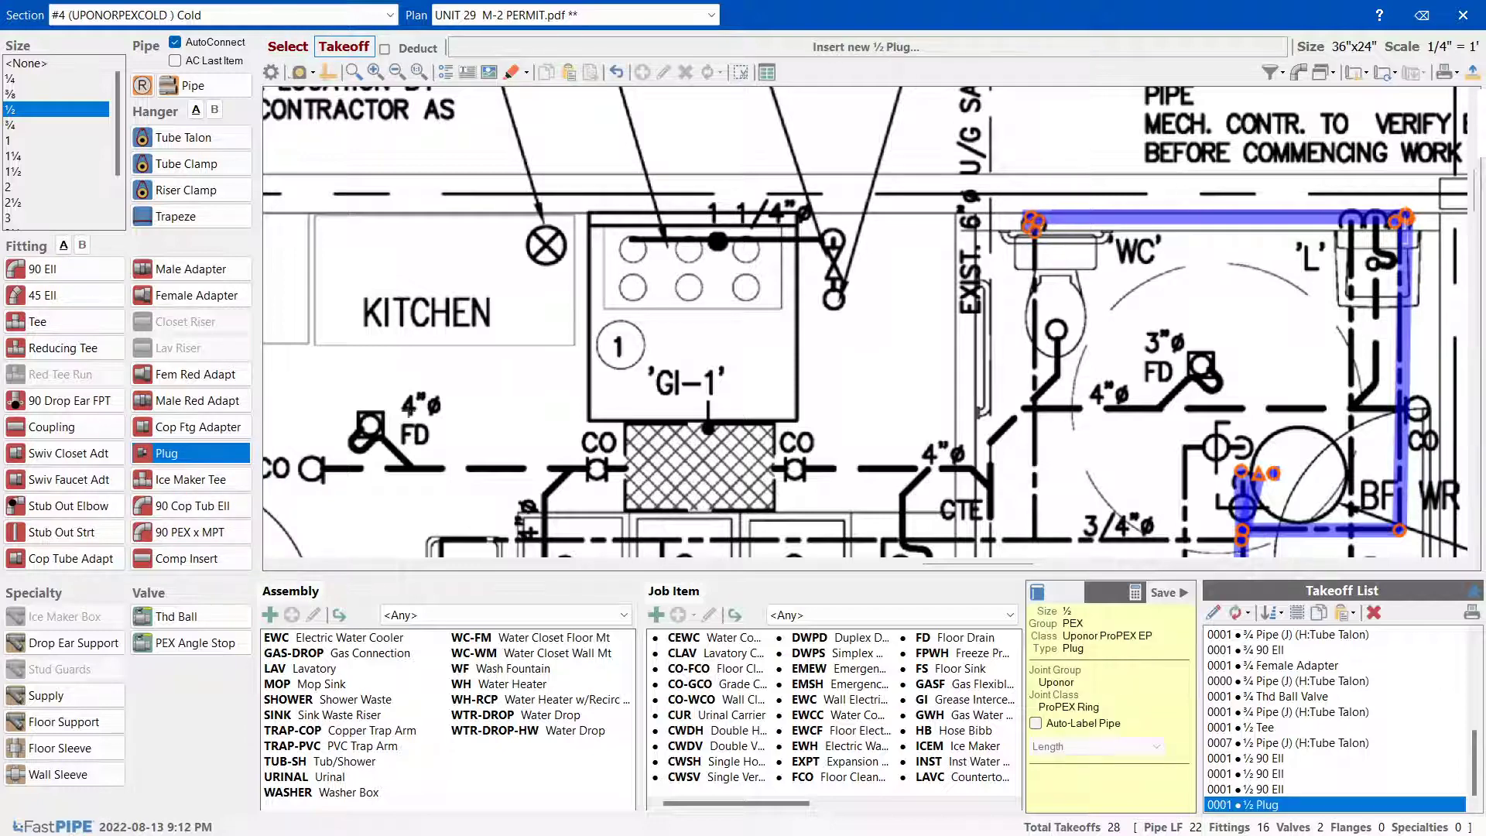
click(193, 643)
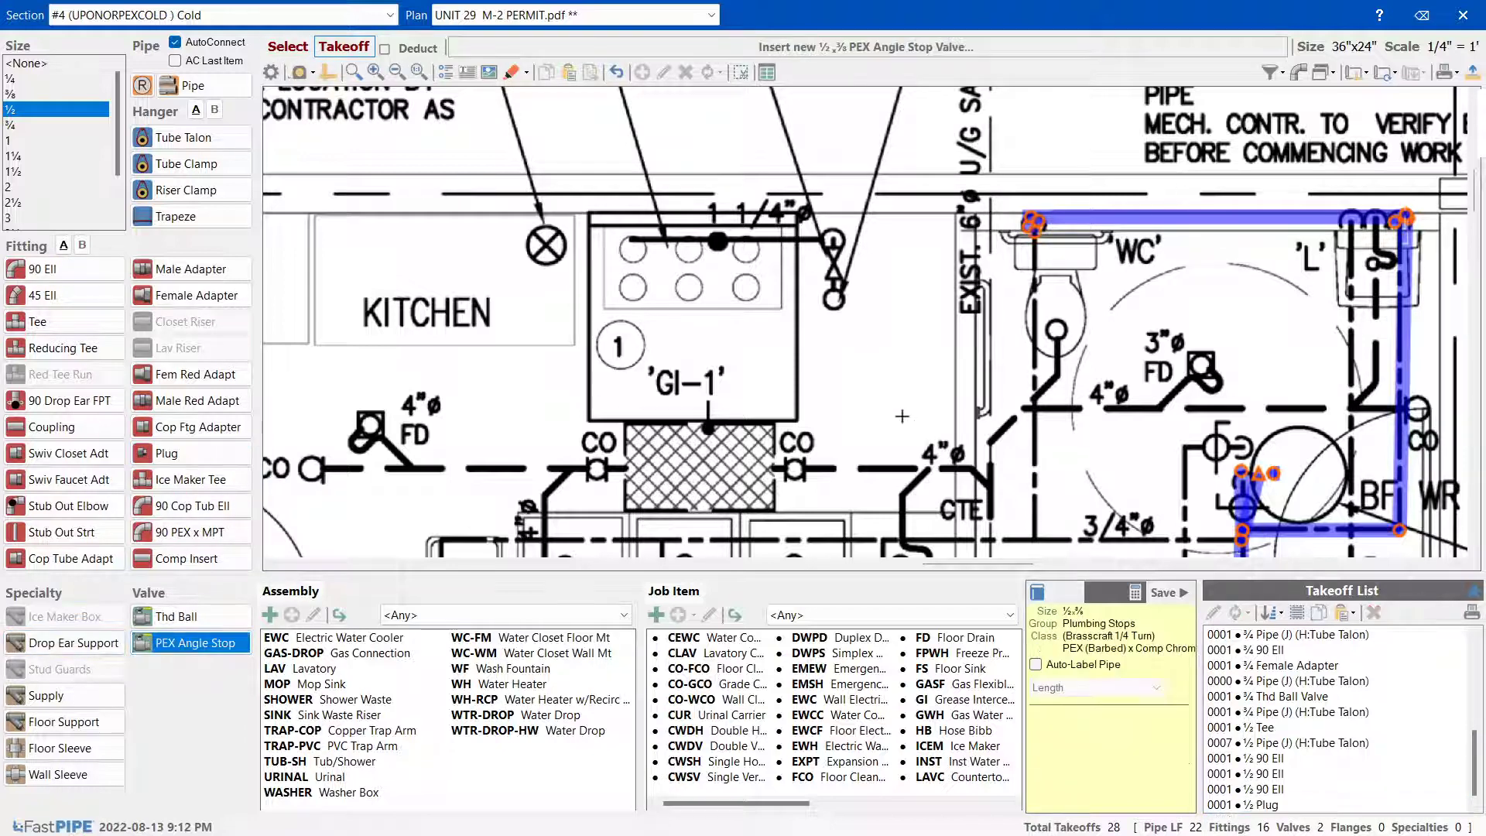
key(Escape)
scroll(1022, 280, down, 2)
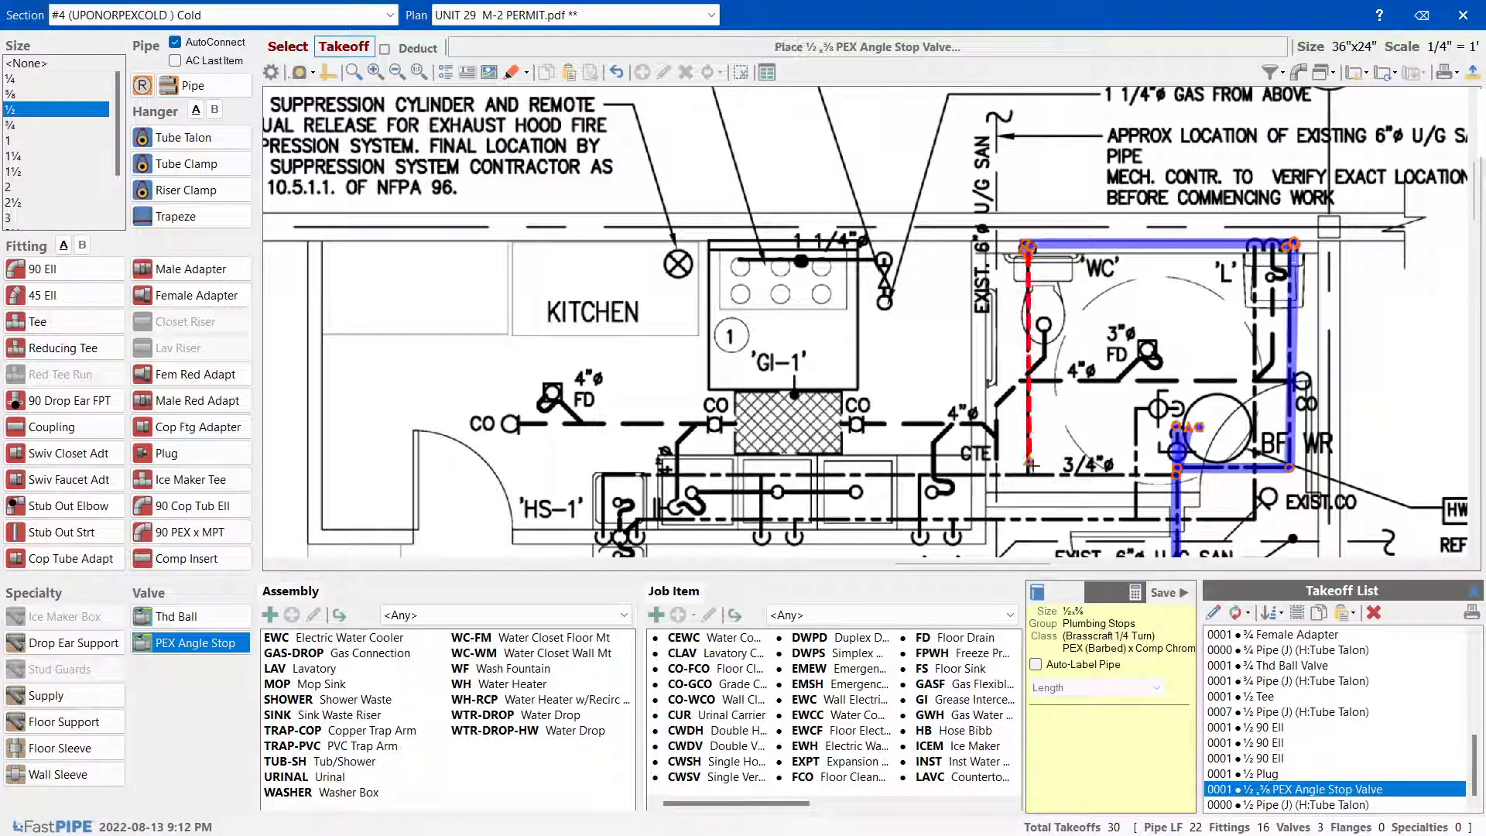
click(1019, 453)
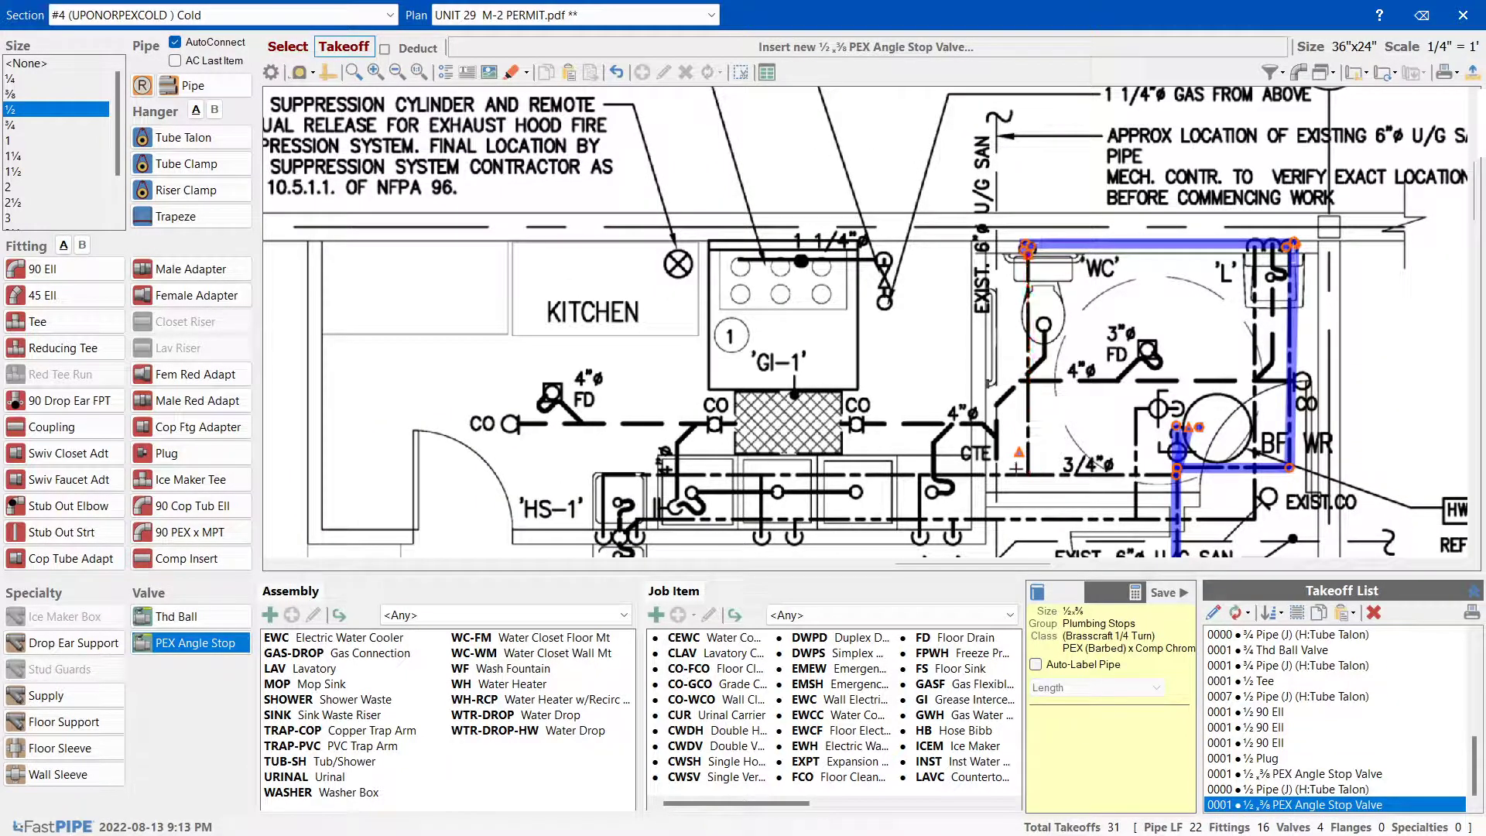
scroll(1020, 473, up, 2)
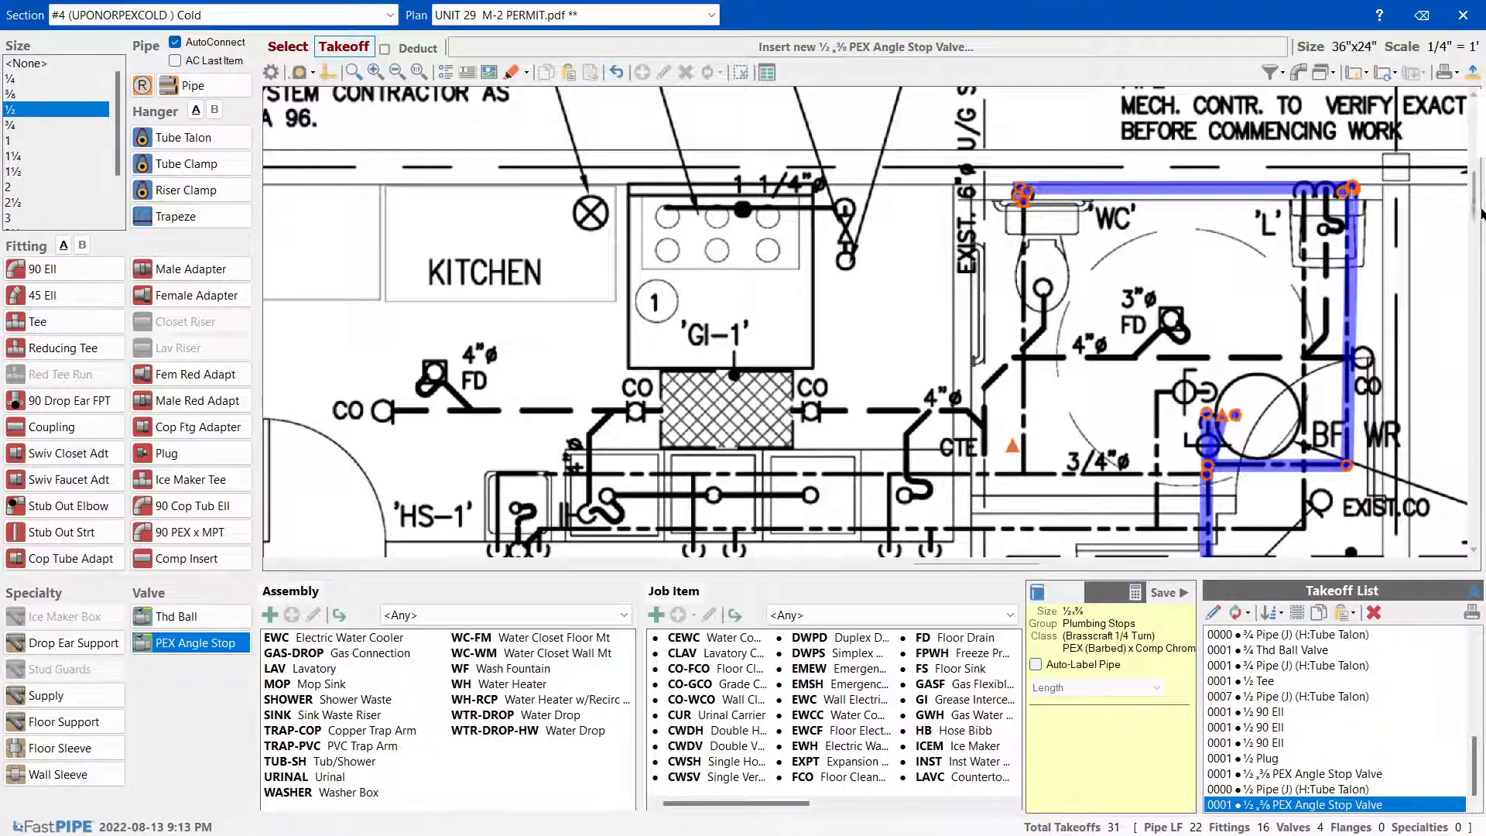
drag(1477, 203, 1477, 226)
scroll(1036, 182, up, 2)
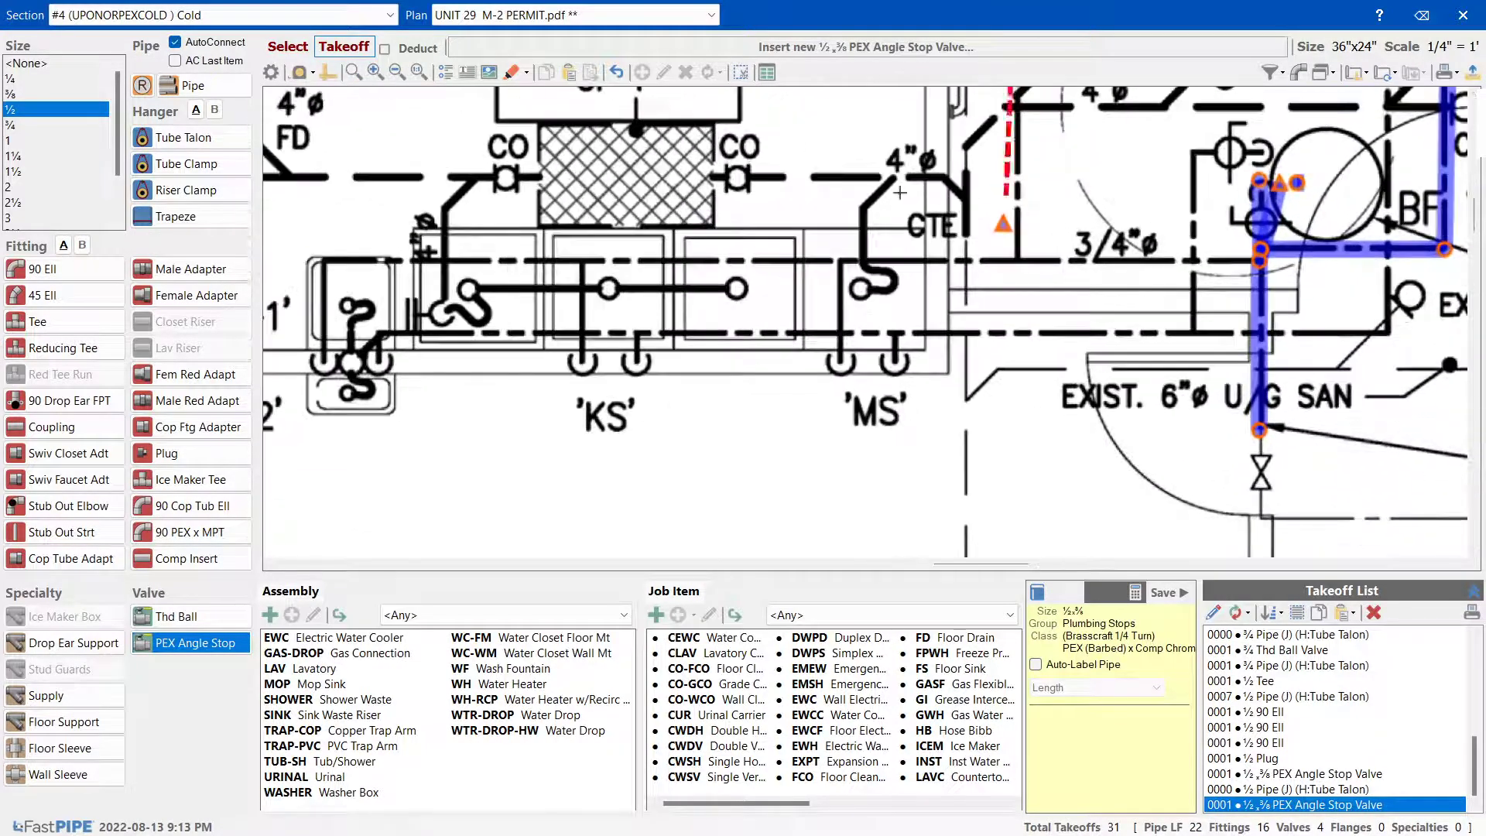
click(15, 155)
click(62, 348)
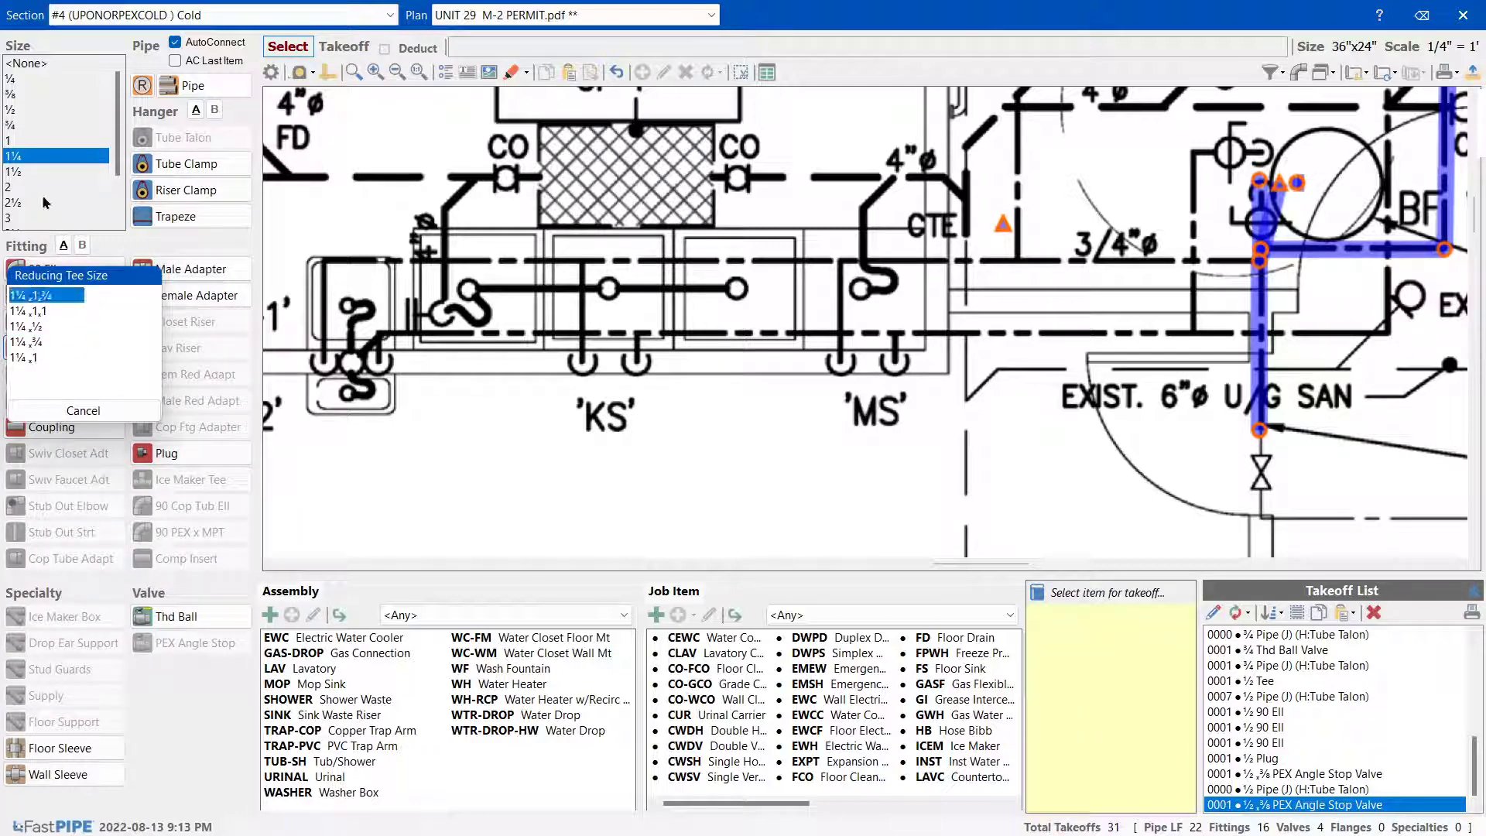
click(37, 295)
click(54, 349)
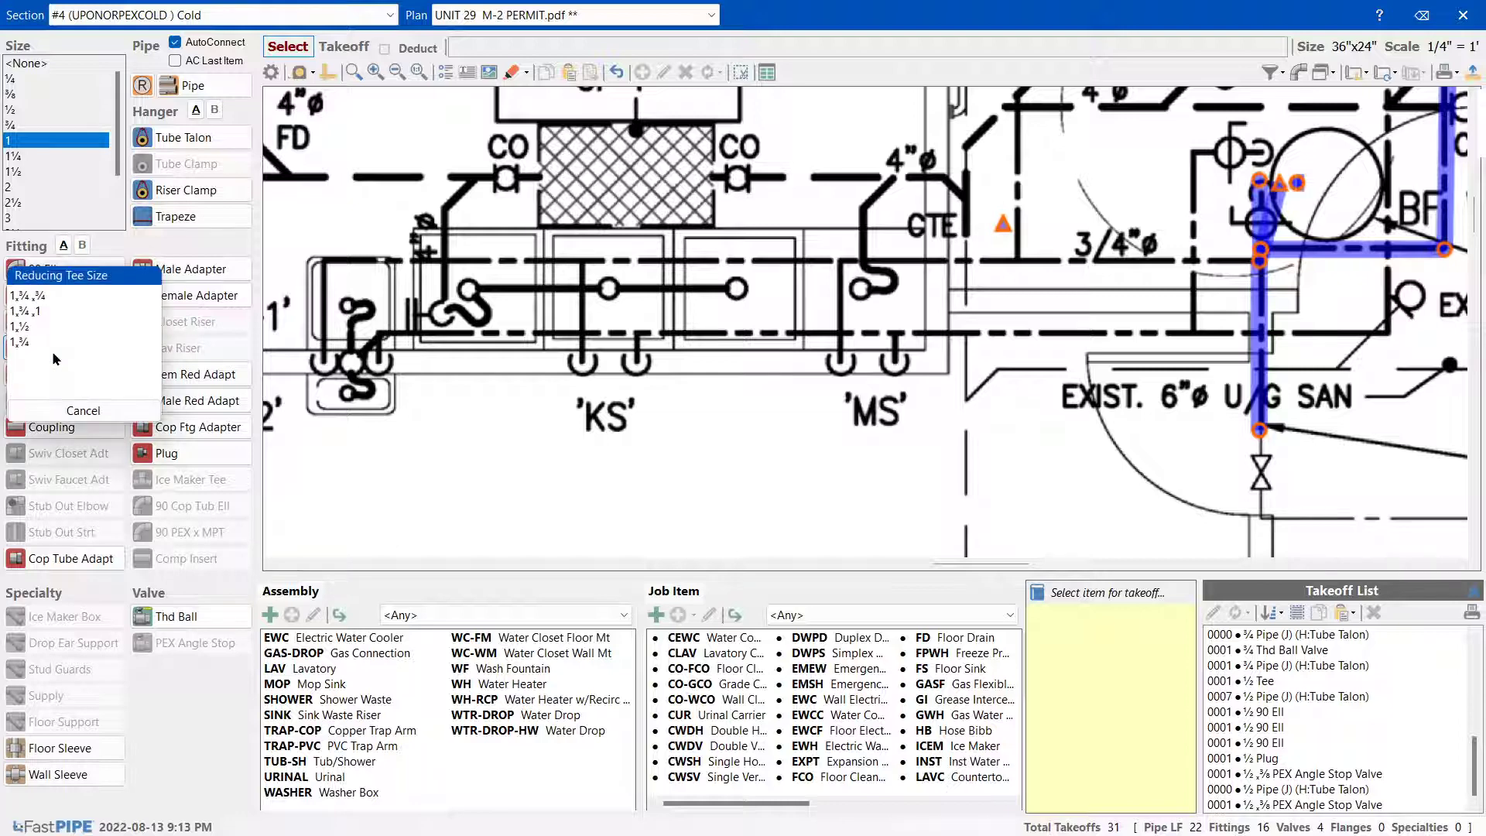
click(75, 411)
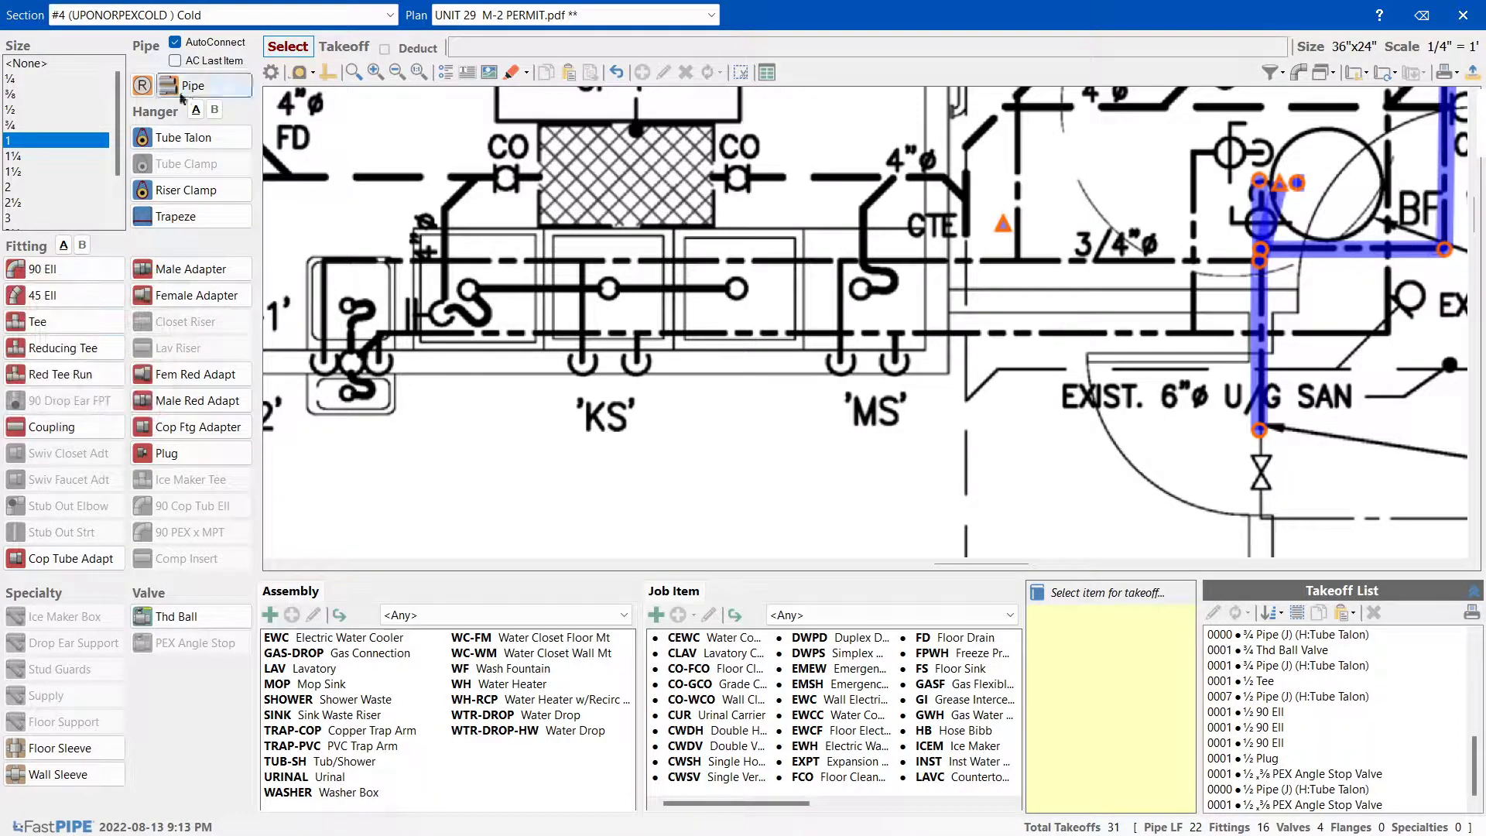
Place a ¾,½ Reducing Tee where the 'MS' branch leaves the cold main, connecting it with ¾ pipe from the water heater line
click(13, 127)
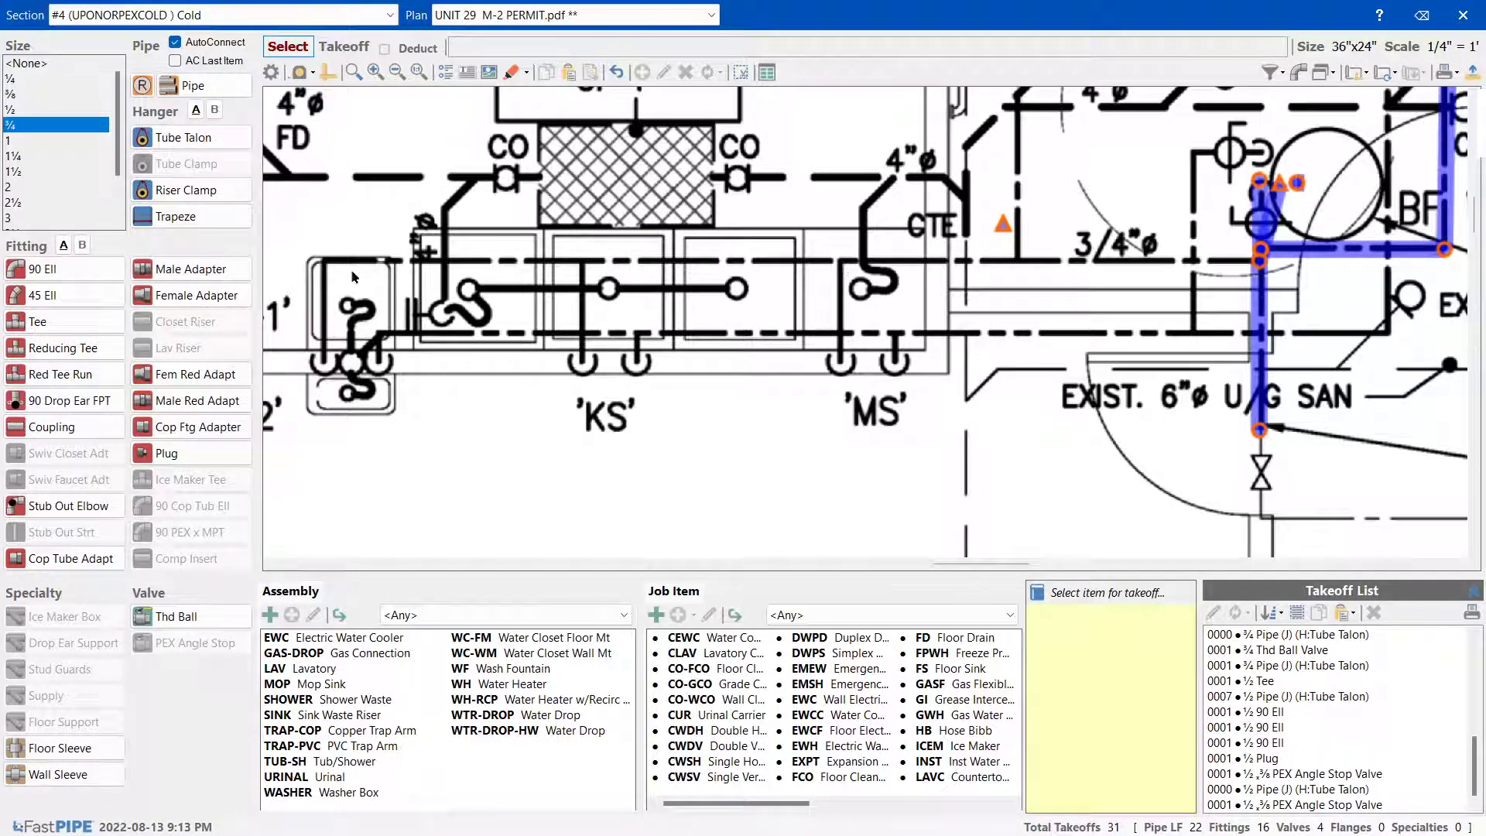
click(34, 373)
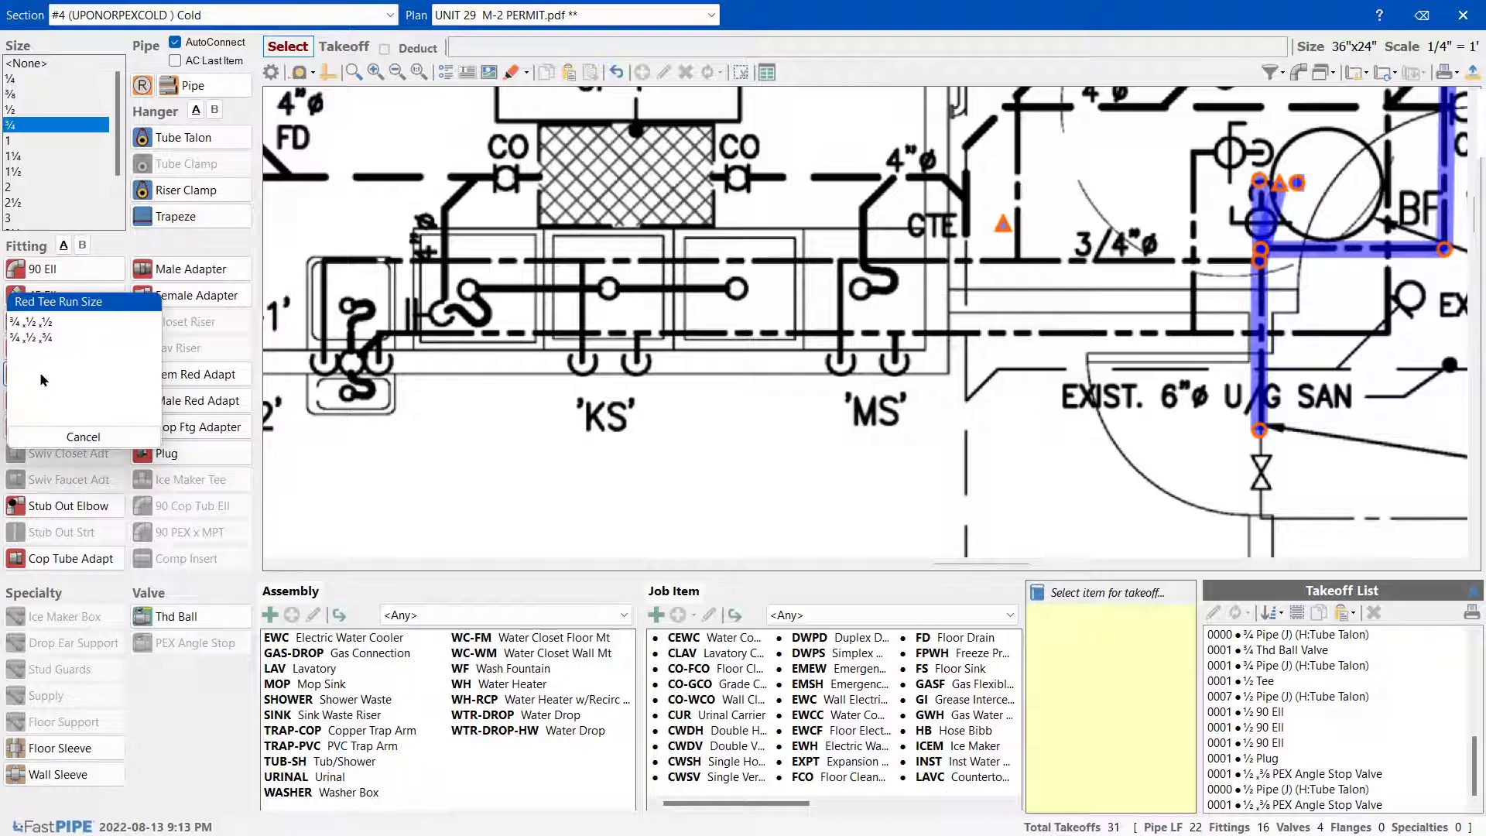
click(77, 436)
click(40, 347)
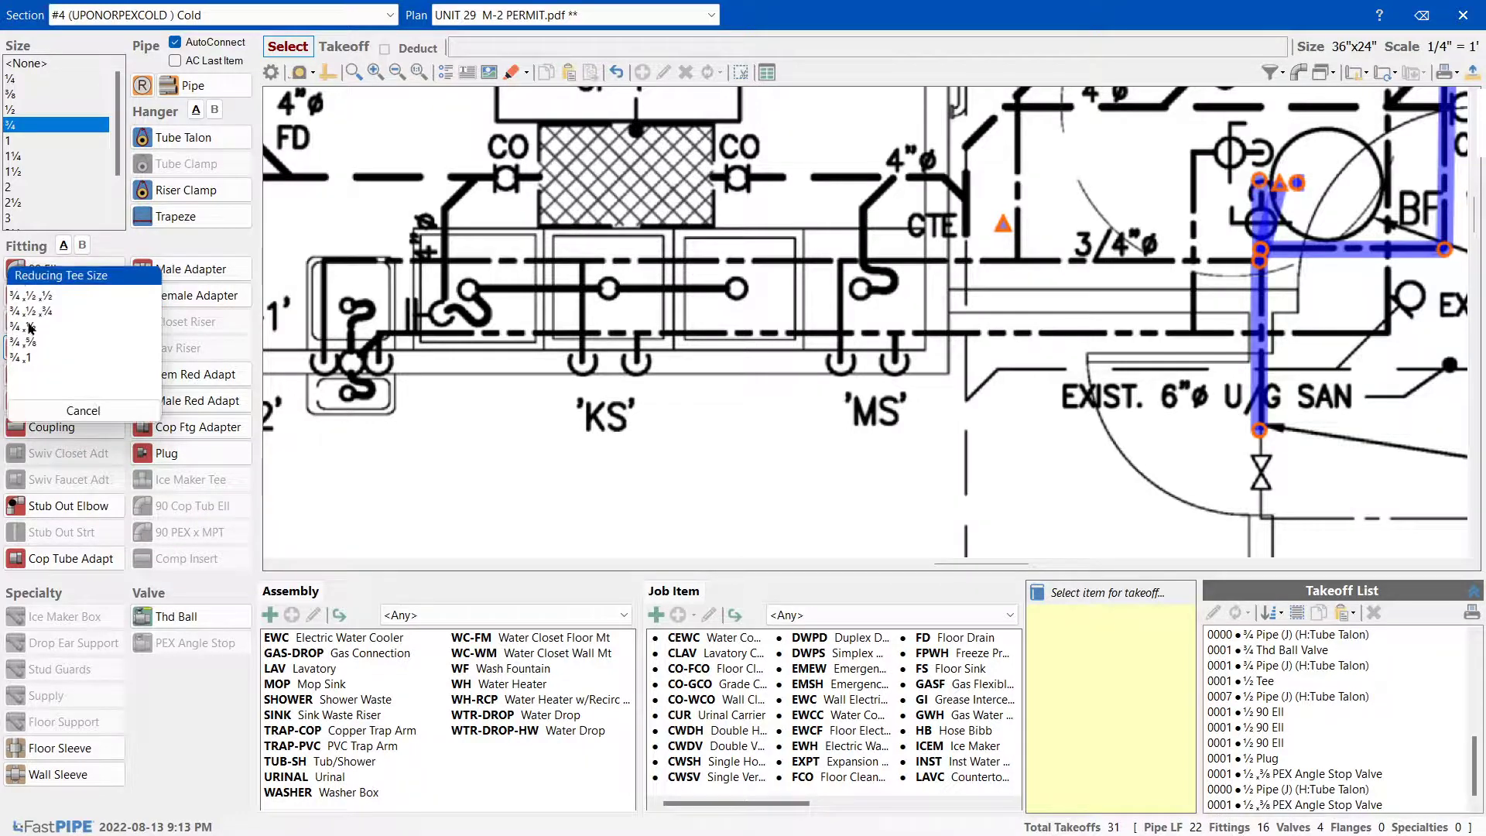
click(27, 342)
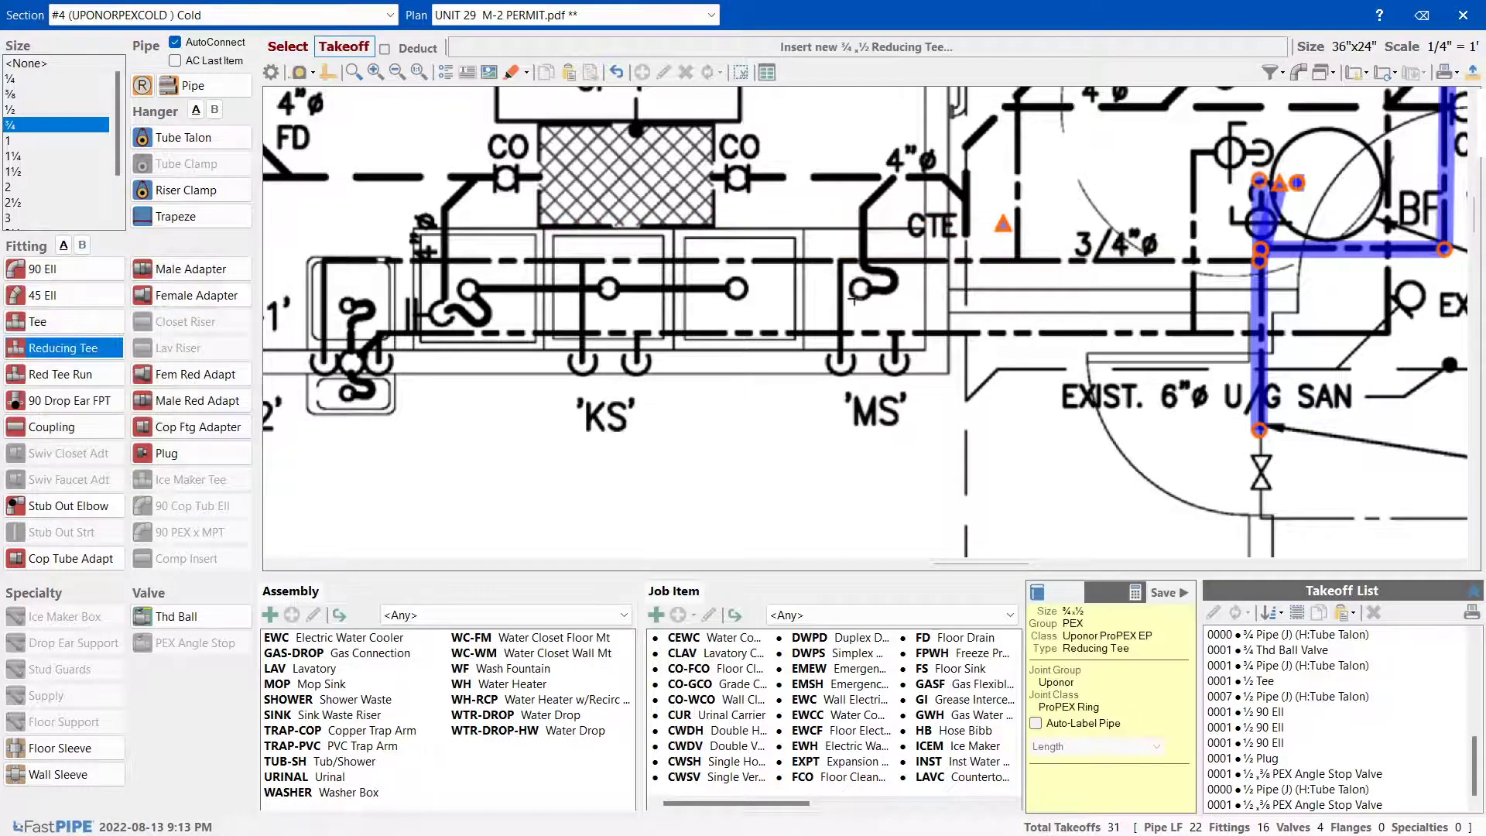
click(842, 261)
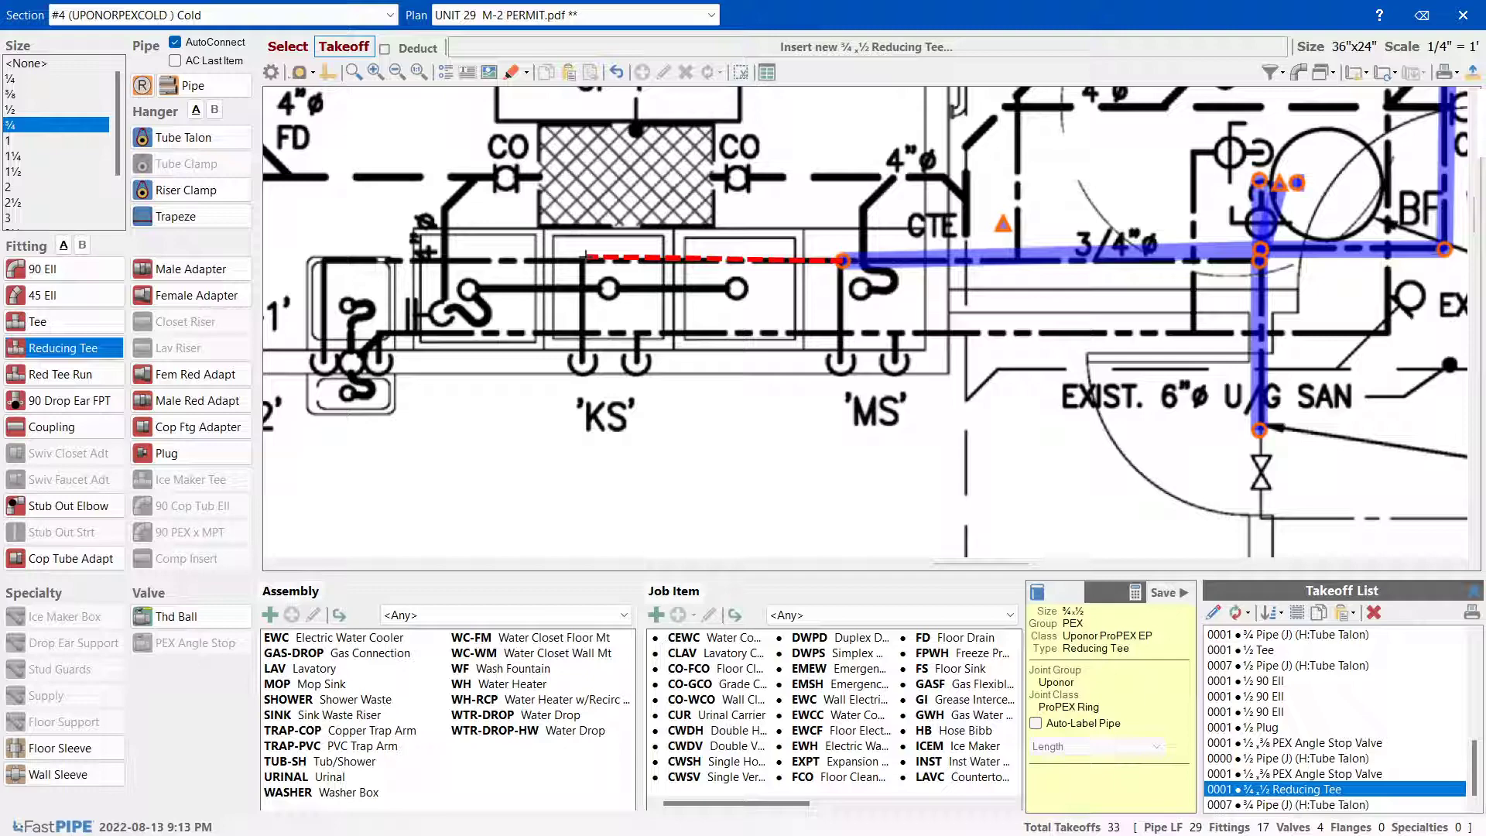
Place a ¾,½,½ Red Tee Run at the 'KS' branch, extending the ¾ cold main from the 'MS' tee
scroll(585, 255, down, 3)
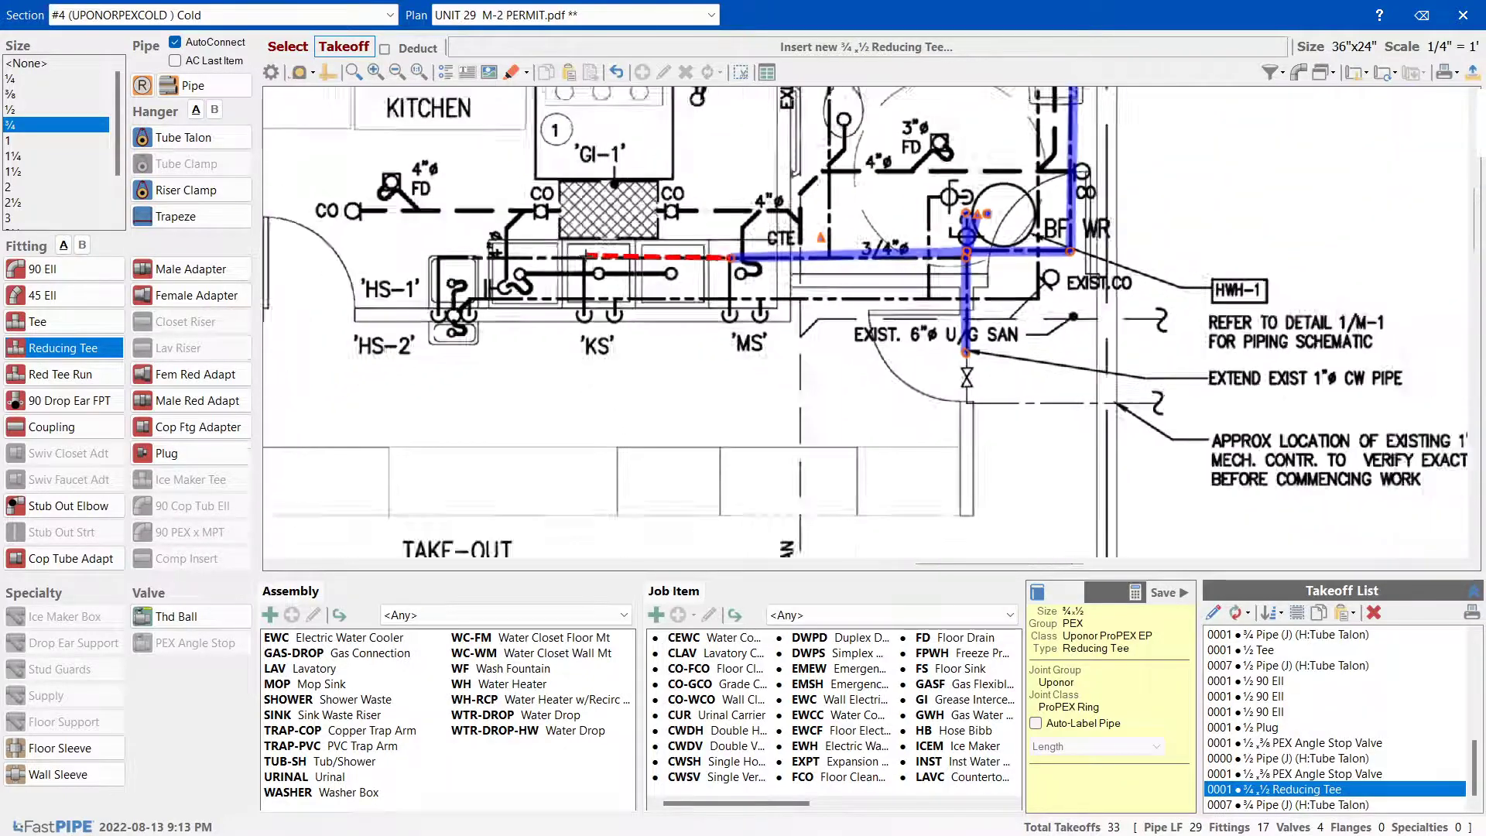
scroll(586, 256, up, 1)
scroll(586, 256, up, 2)
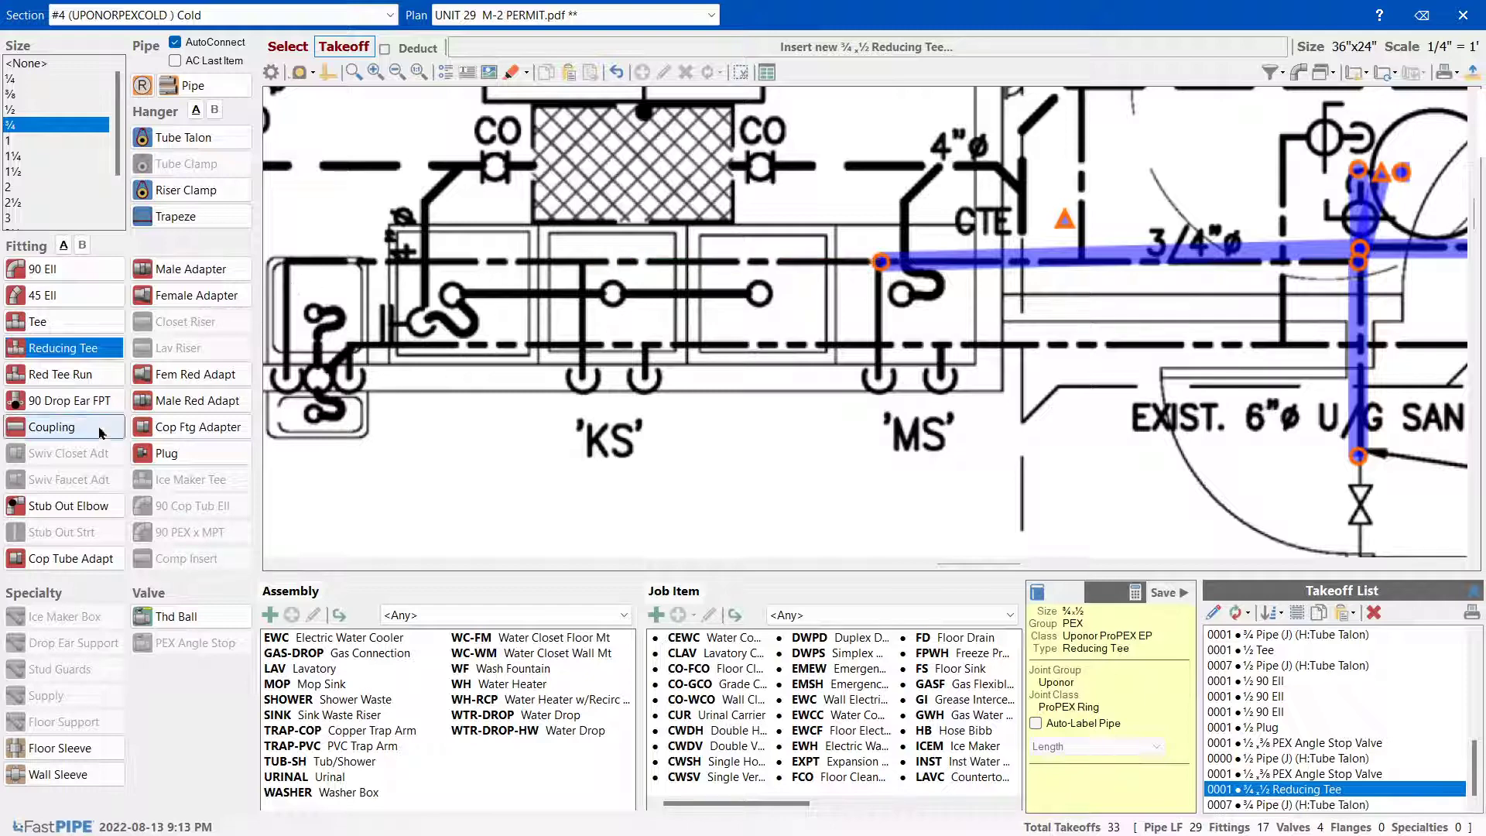
click(61, 373)
click(35, 329)
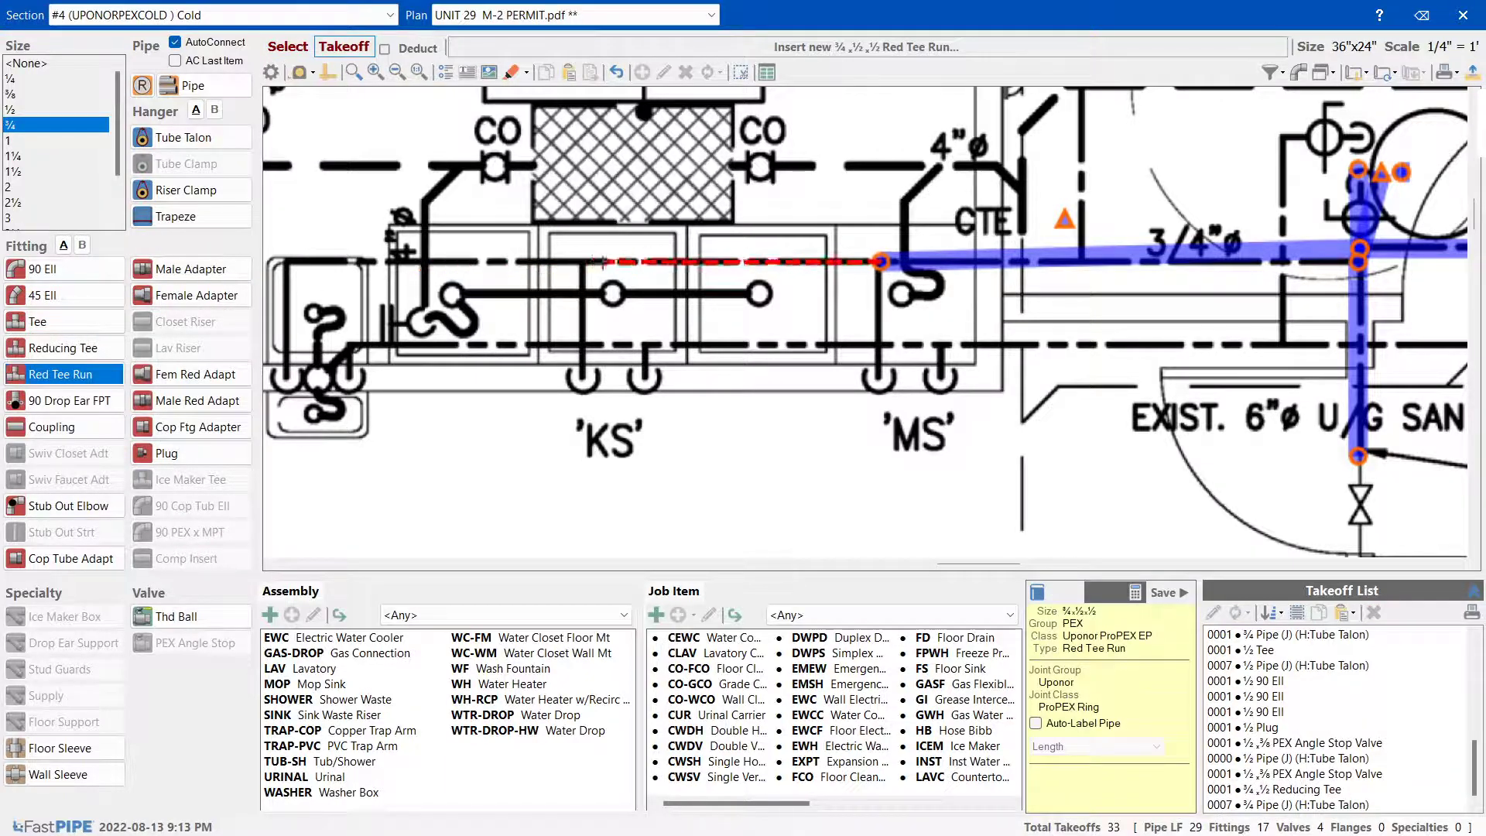
click(586, 262)
Run ½ pipe from the 'KS' tee to the hand sinks, placing ½ 90 Ells at the corner and the end of the drop
click(23, 112)
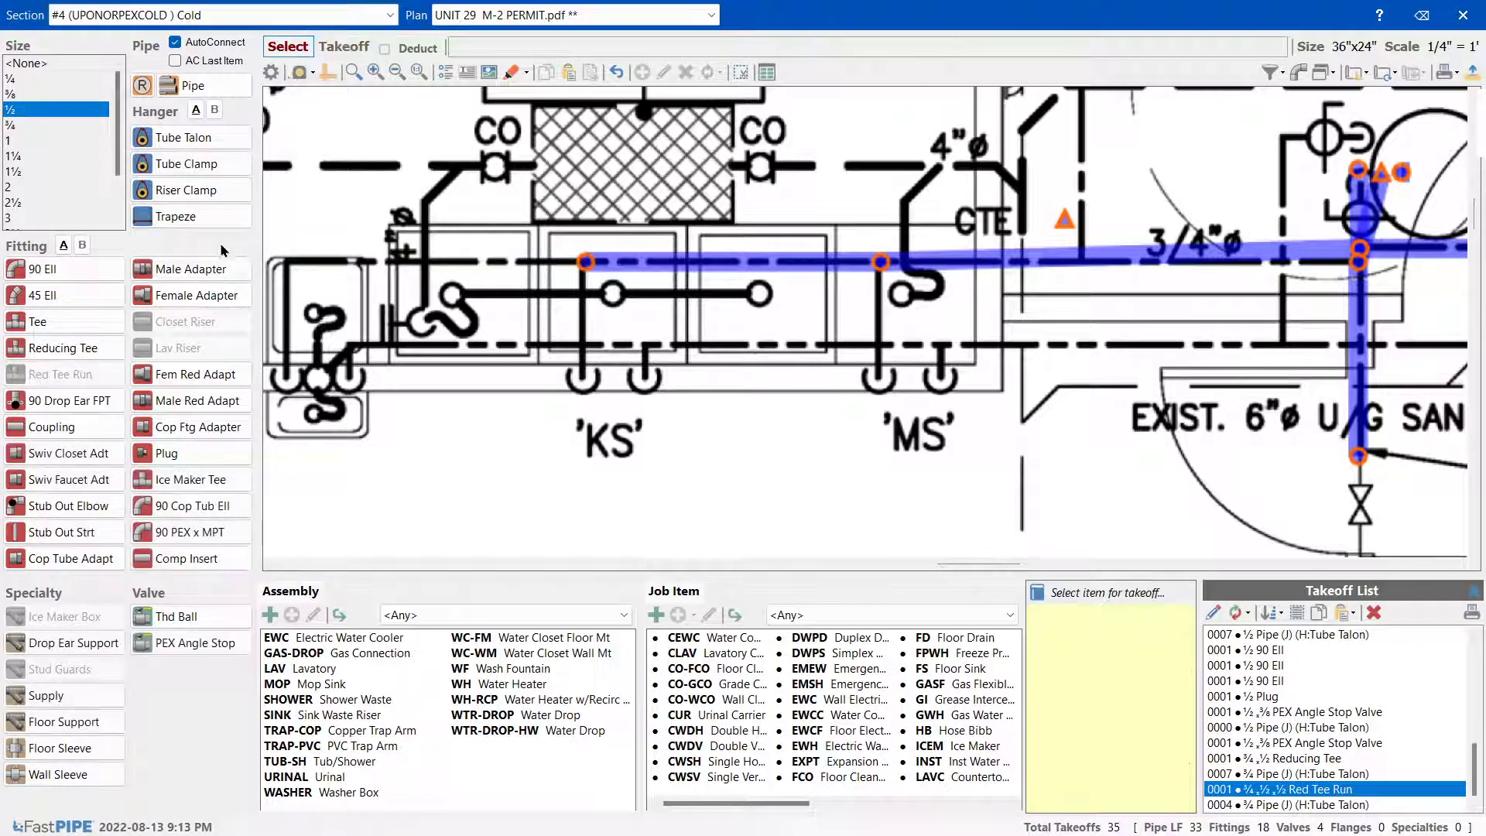
click(23, 267)
click(295, 262)
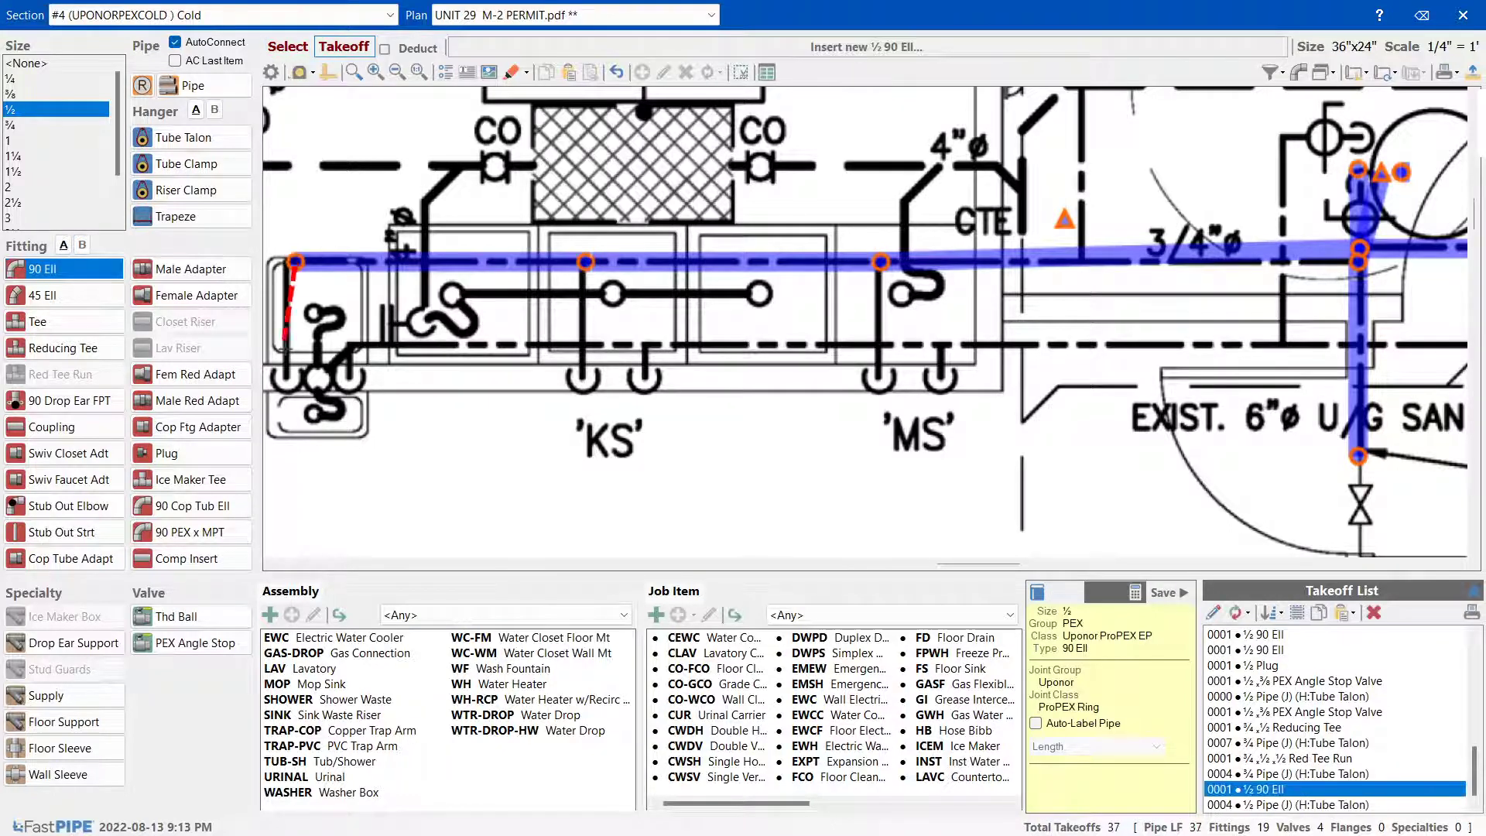
click(294, 379)
Paste the copied ½ ells, PEX angle stop and plug at the end of the hand sink drop and at the 'KS' connection
right_click(289, 415)
click(306, 445)
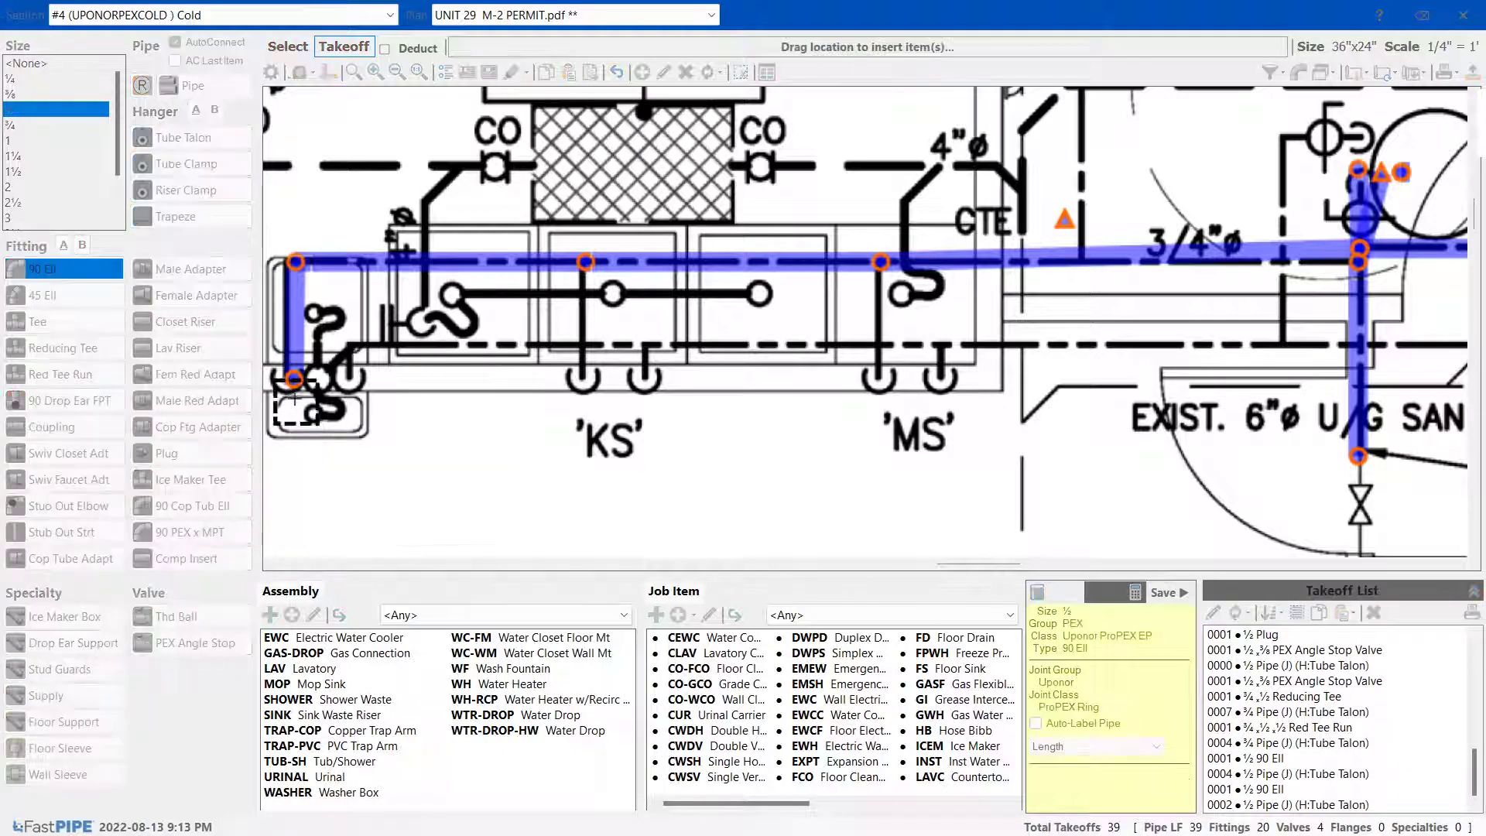
click(294, 385)
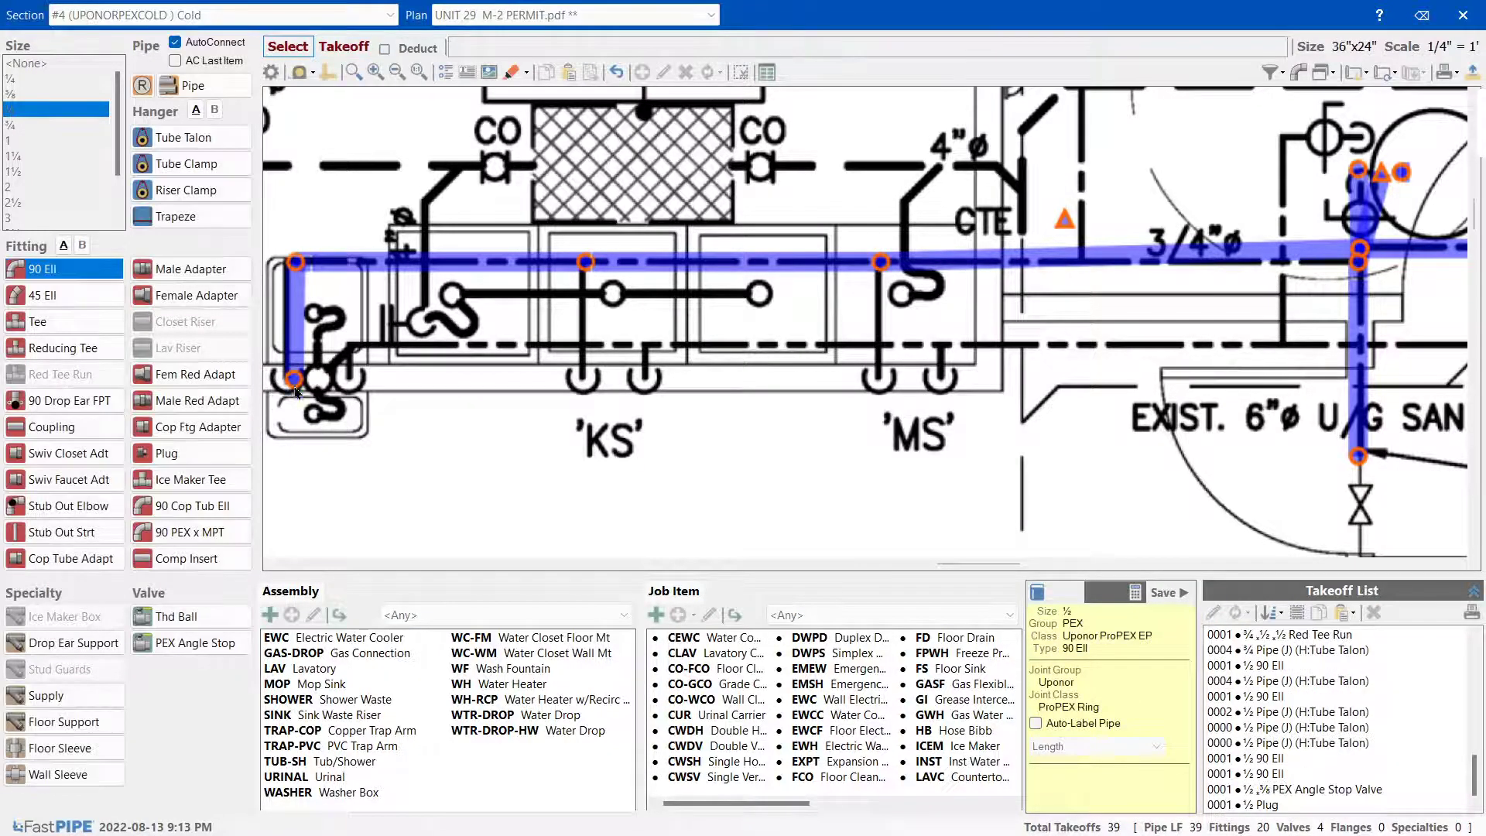
right_click(587, 372)
click(588, 392)
click(587, 389)
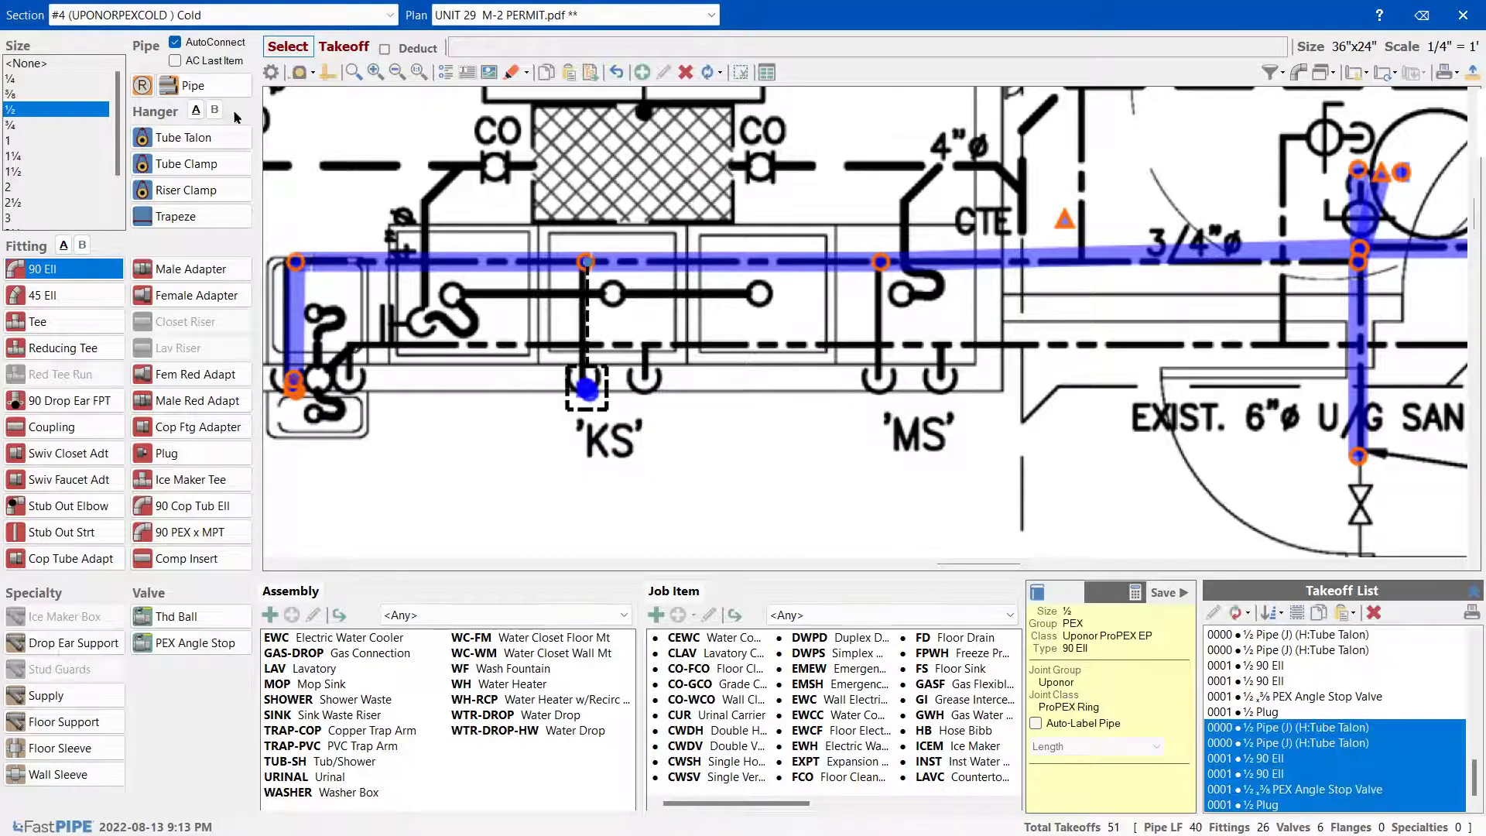
Draw ½ pipe between the tees and the 'KS' and 'MS' connections, and paste the copied ½ fittings at 'MS'
drag(586, 387, 586, 262)
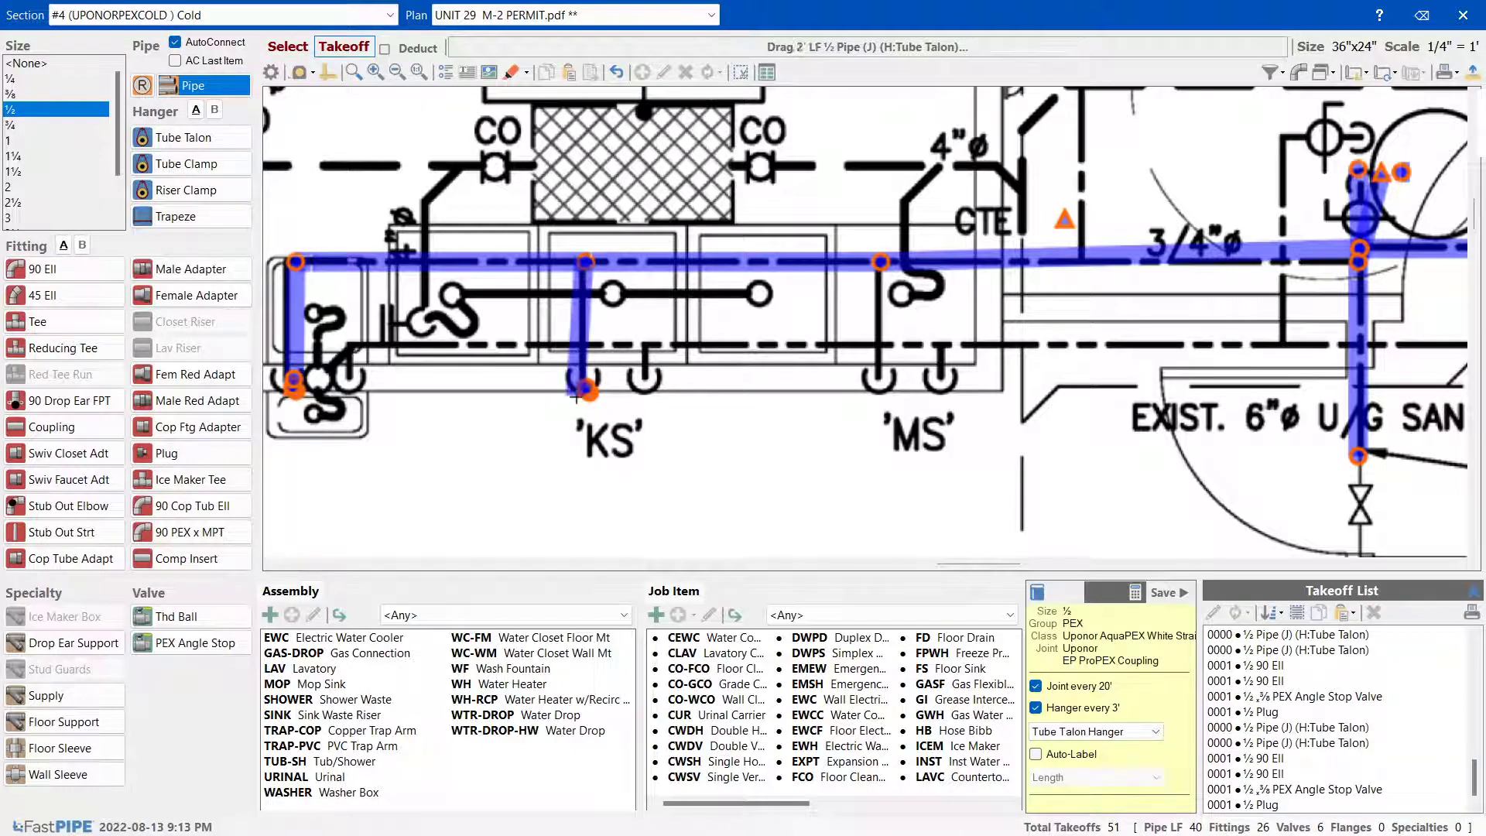
drag(881, 263, 883, 385)
right_click(882, 384)
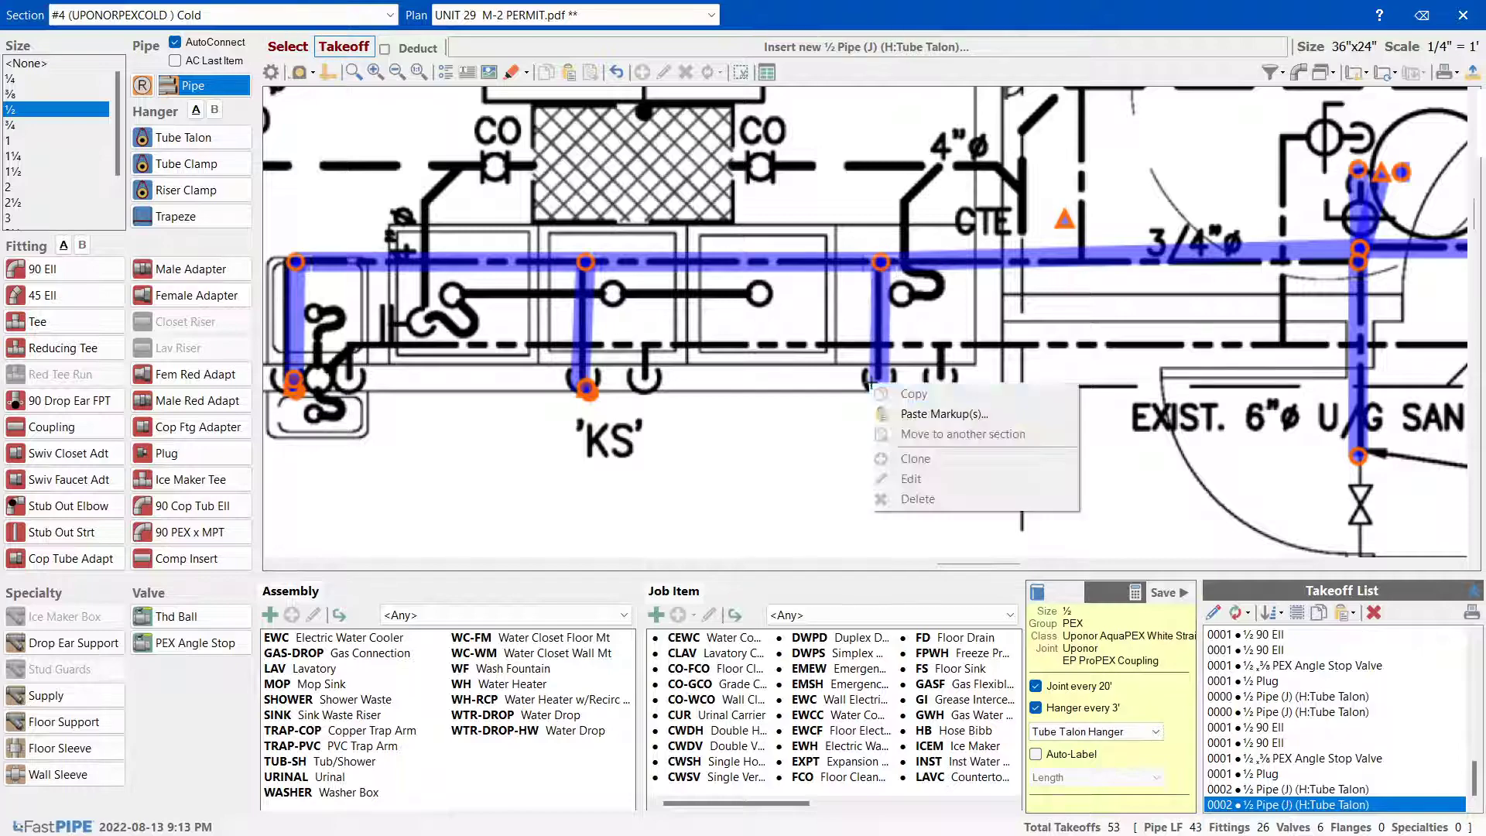
click(918, 402)
Close the cold water takeoff and add a section with spec UPONORPEX, area Hot and plan UNIT 29 M-2 PERMIT.pdf
scroll(921, 404, down, 3)
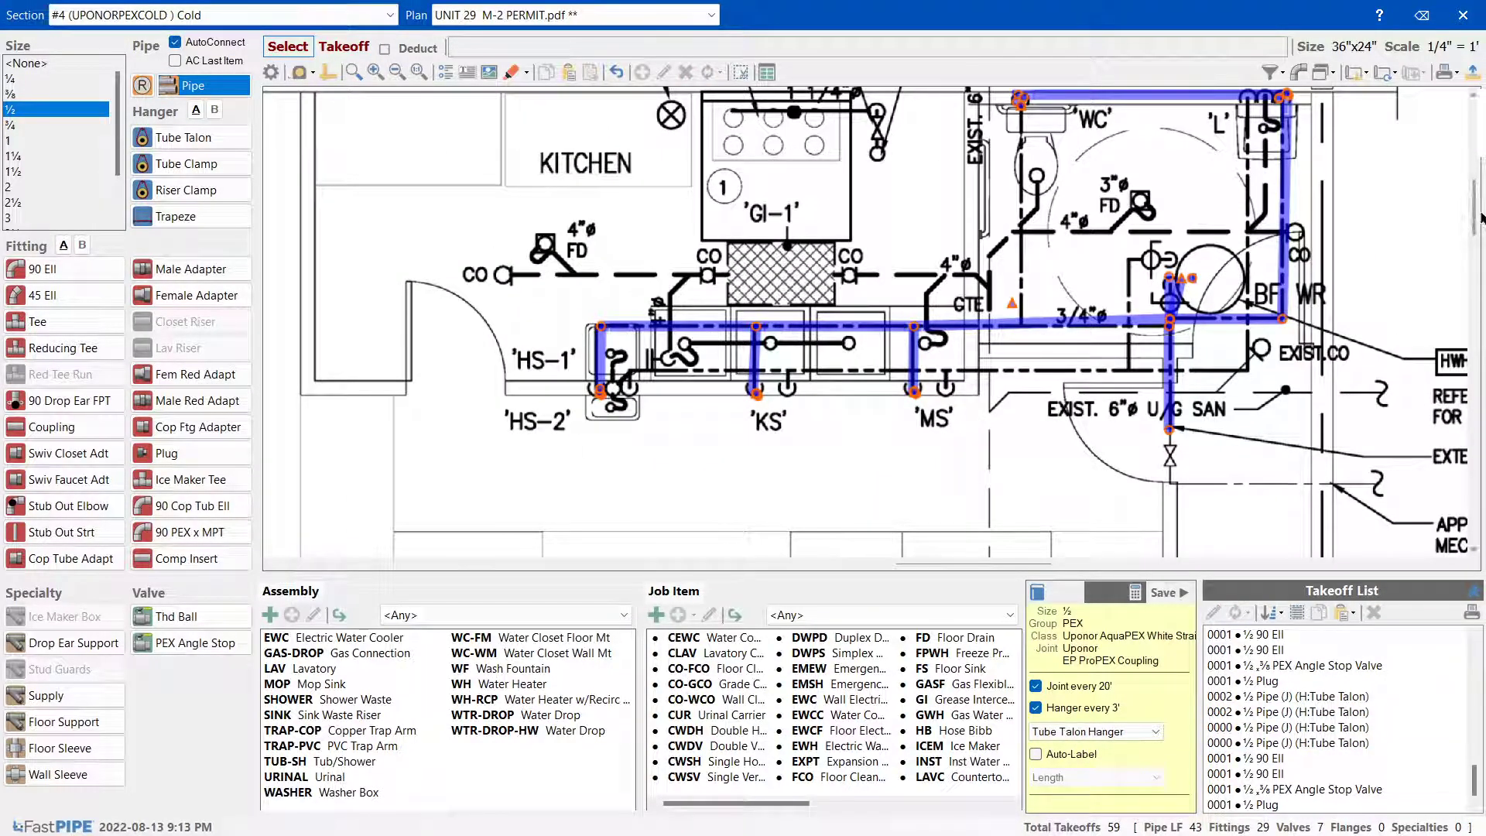
drag(1474, 201, 1475, 195)
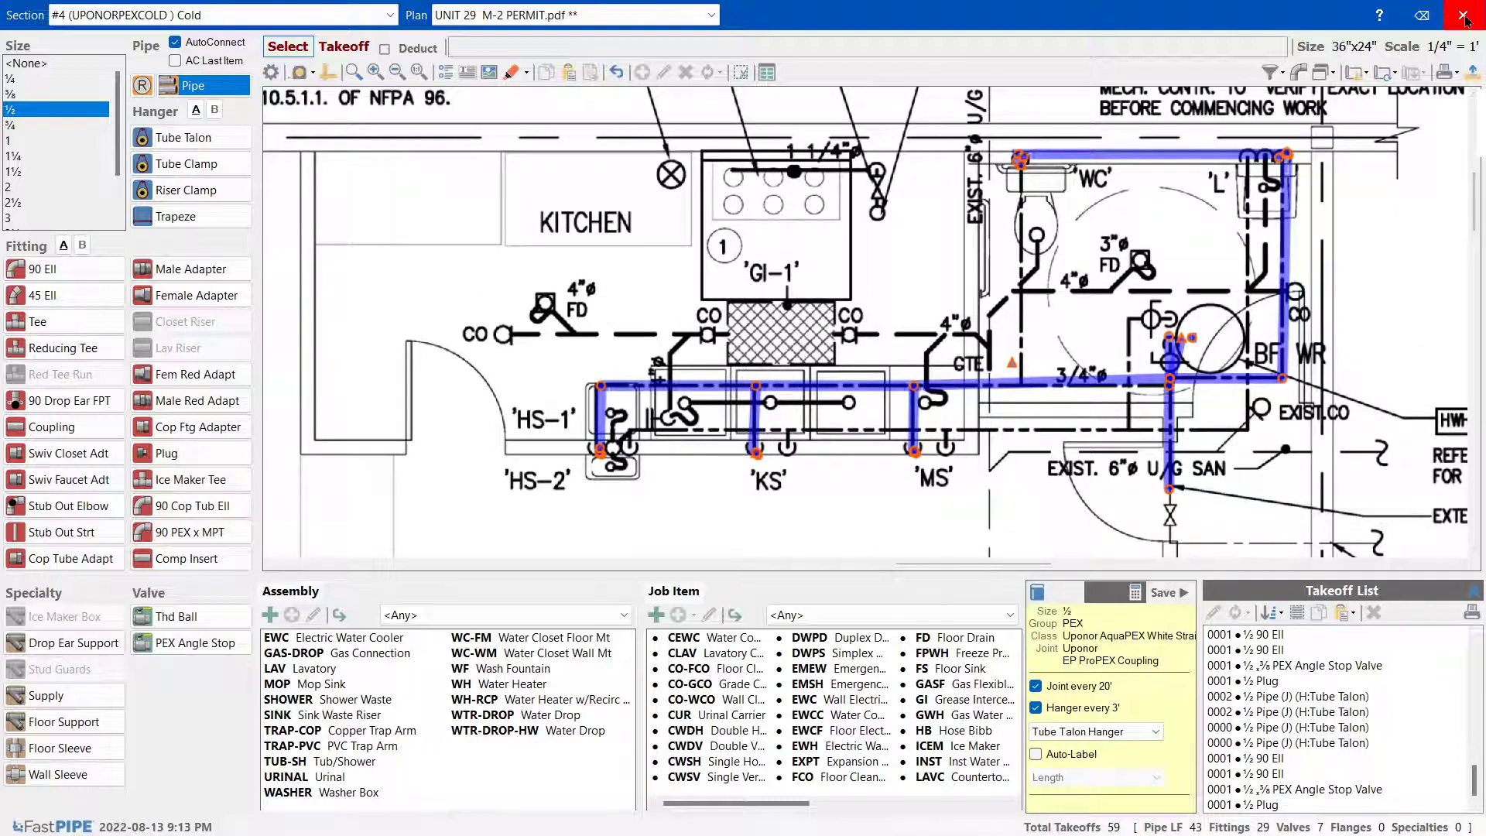
click(1422, 15)
click(18, 74)
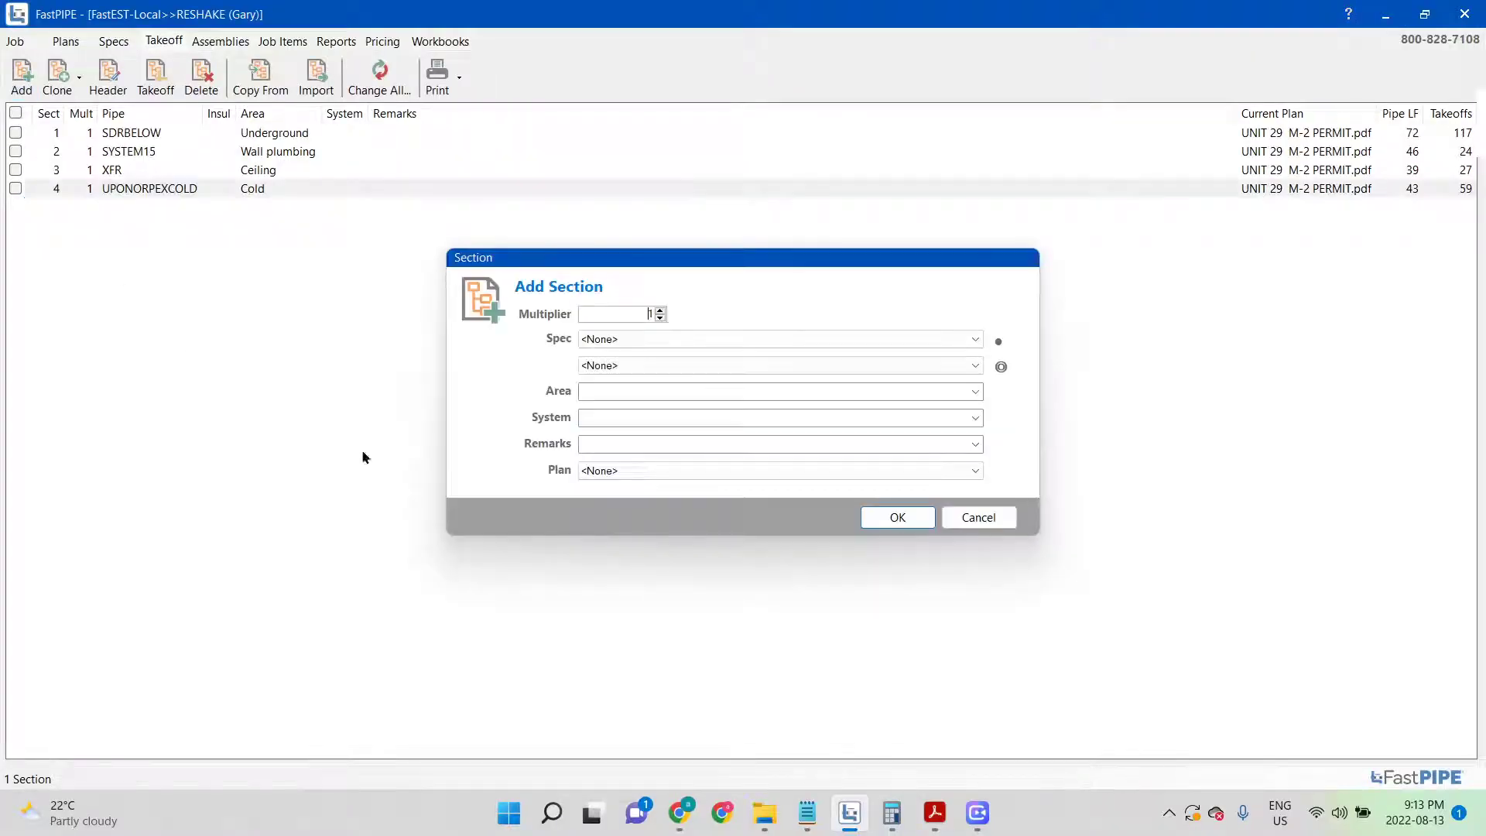
click(593, 469)
click(610, 498)
click(620, 339)
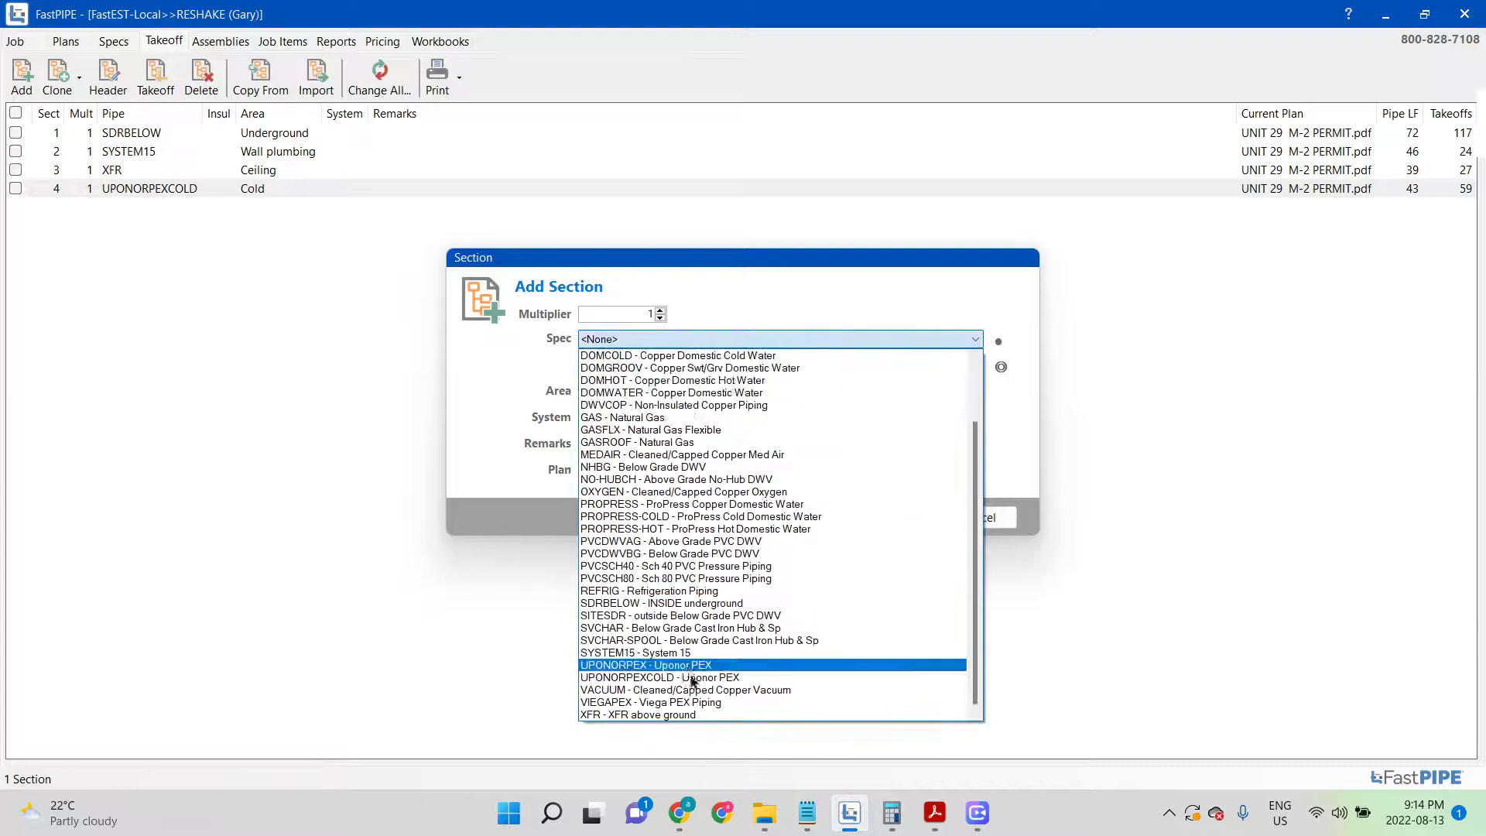
click(689, 666)
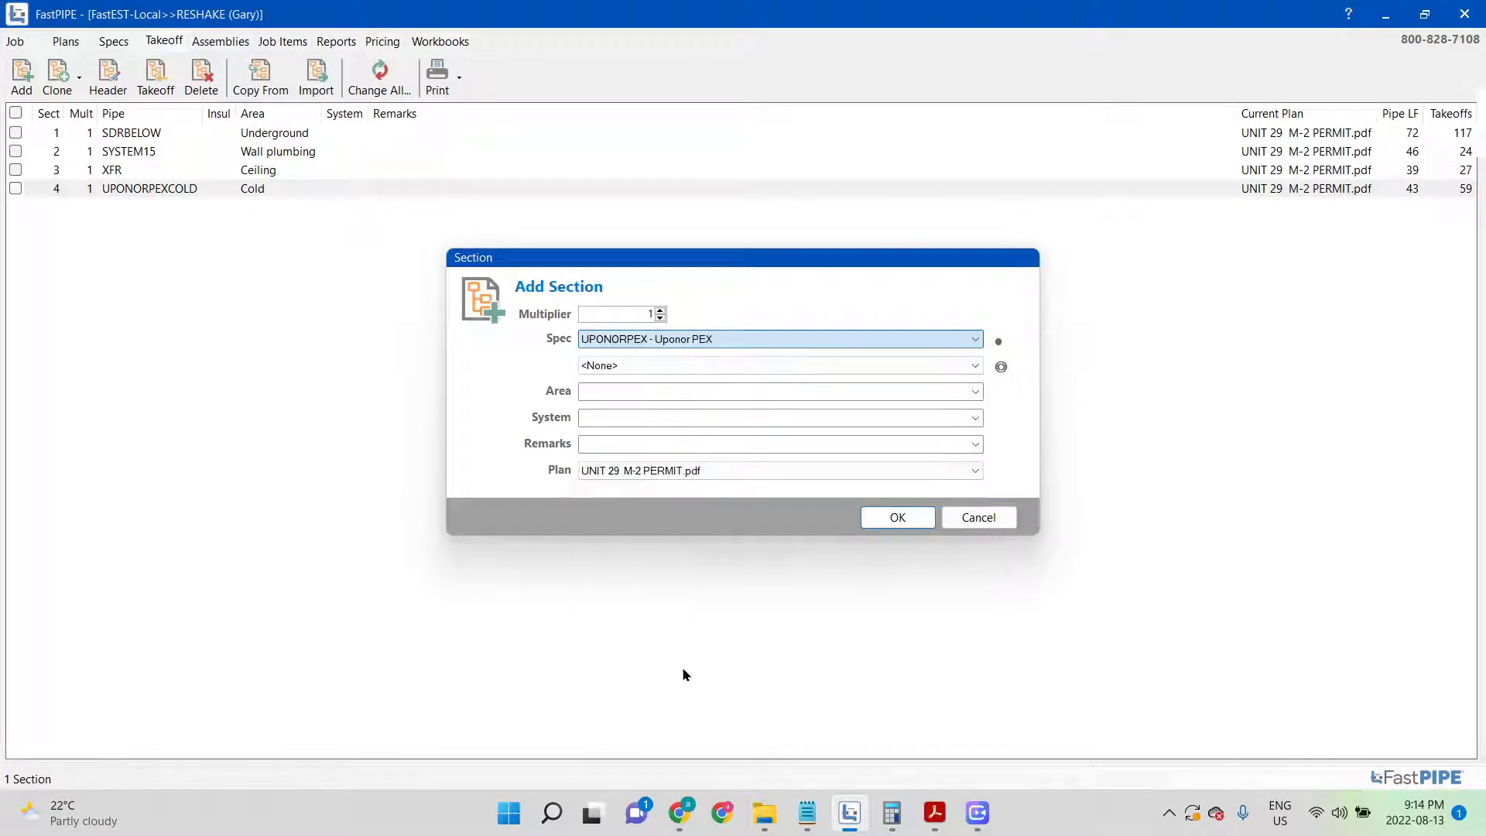
click(626, 389)
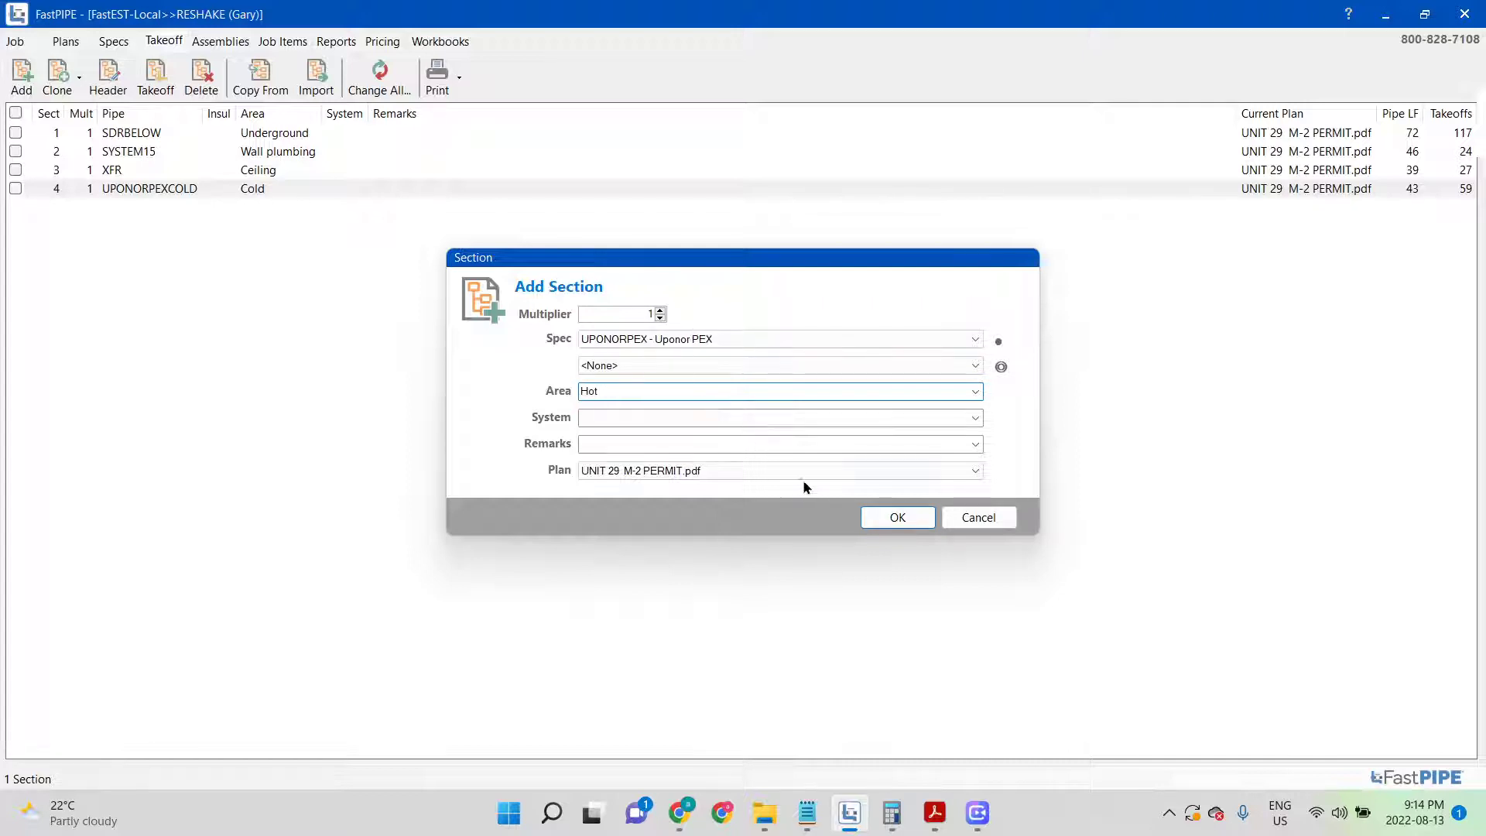
click(897, 517)
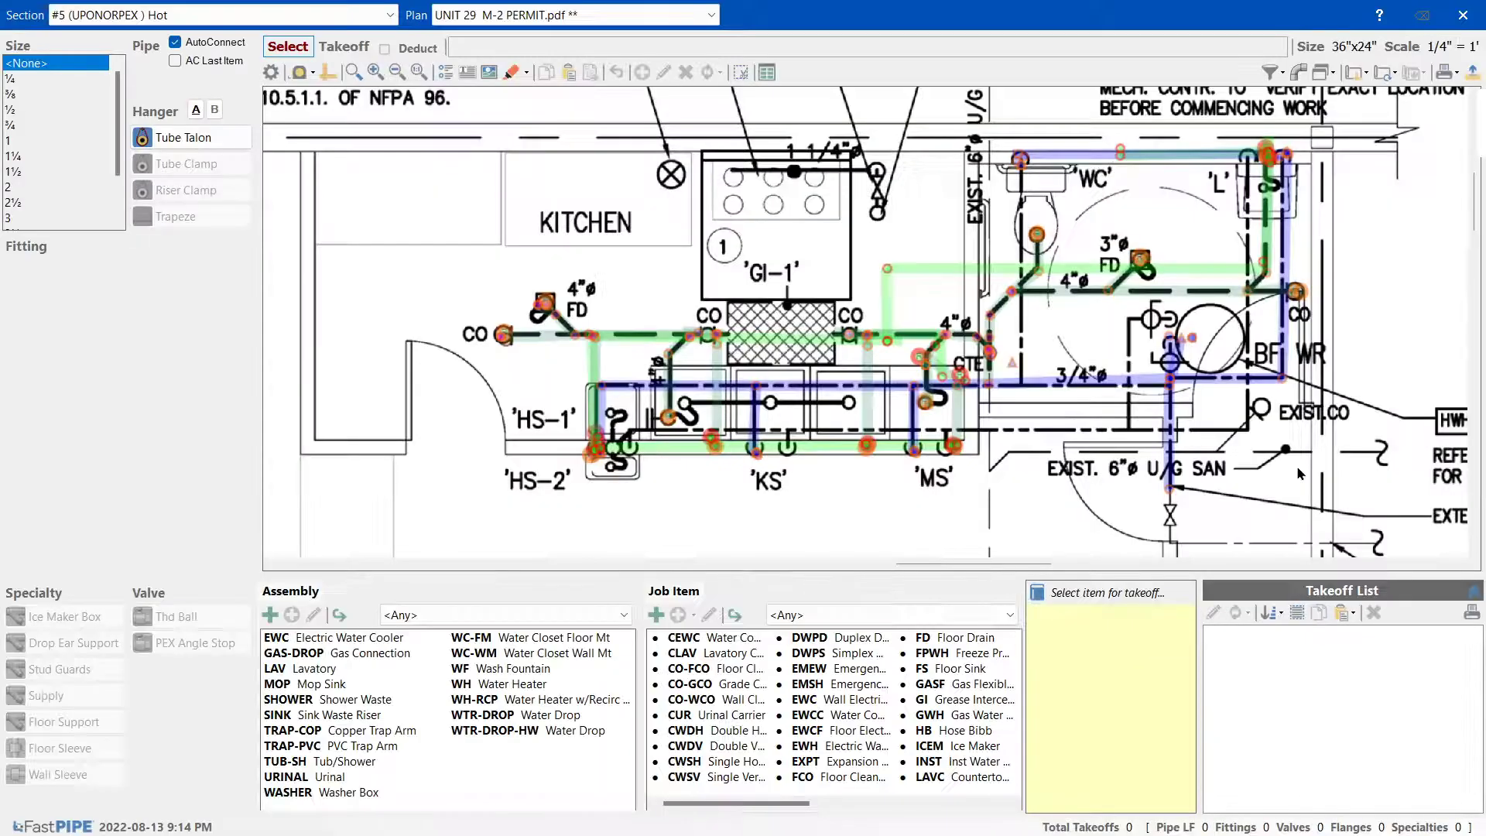
Hide the other sections' takeoffs on the plan and choose size ¾ for the hot water piping at the water heater
click(1273, 72)
click(1281, 112)
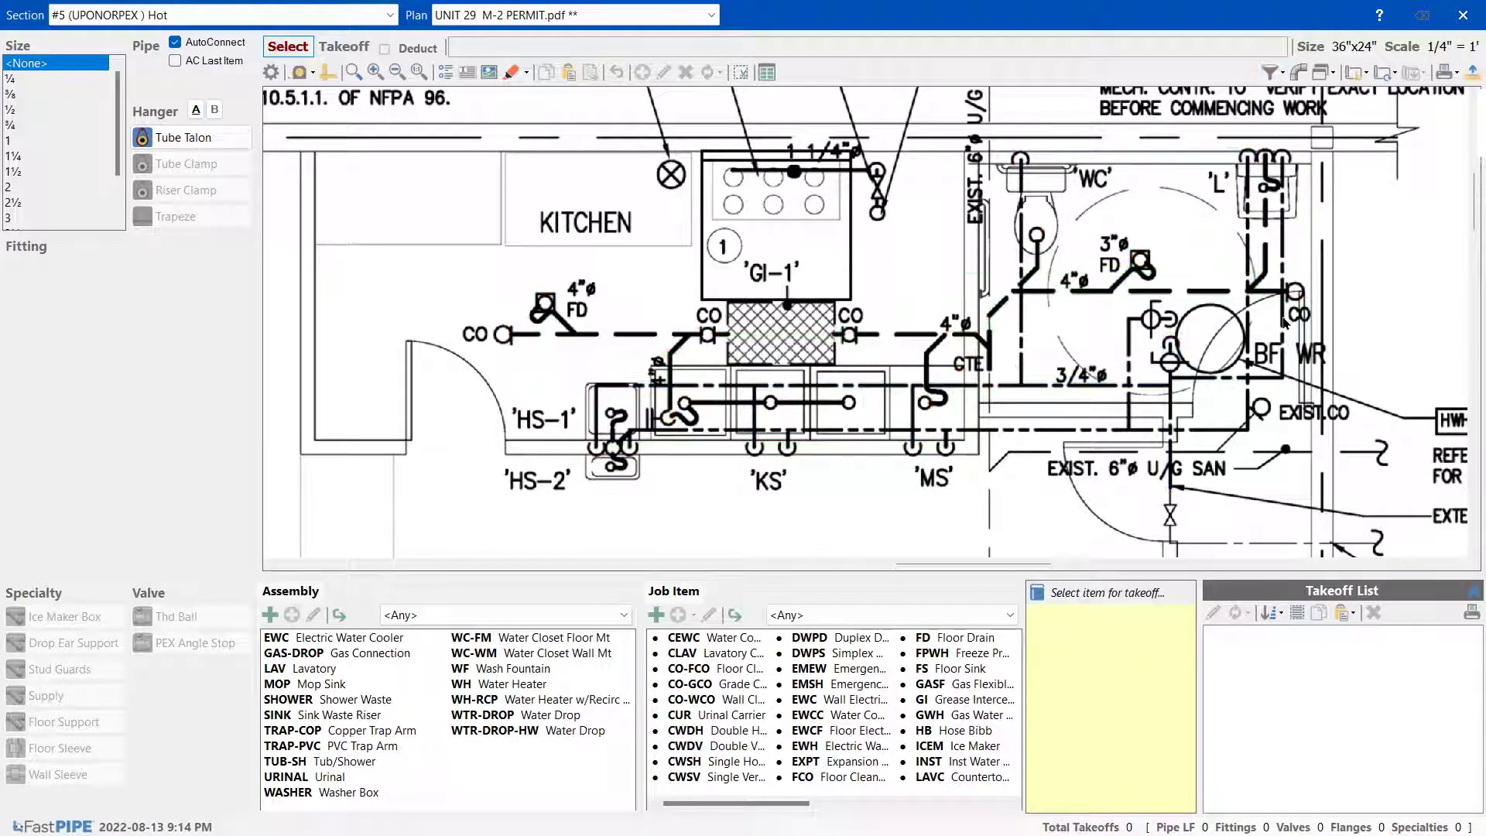
scroll(1285, 324, up, 1)
scroll(1285, 323, up, 2)
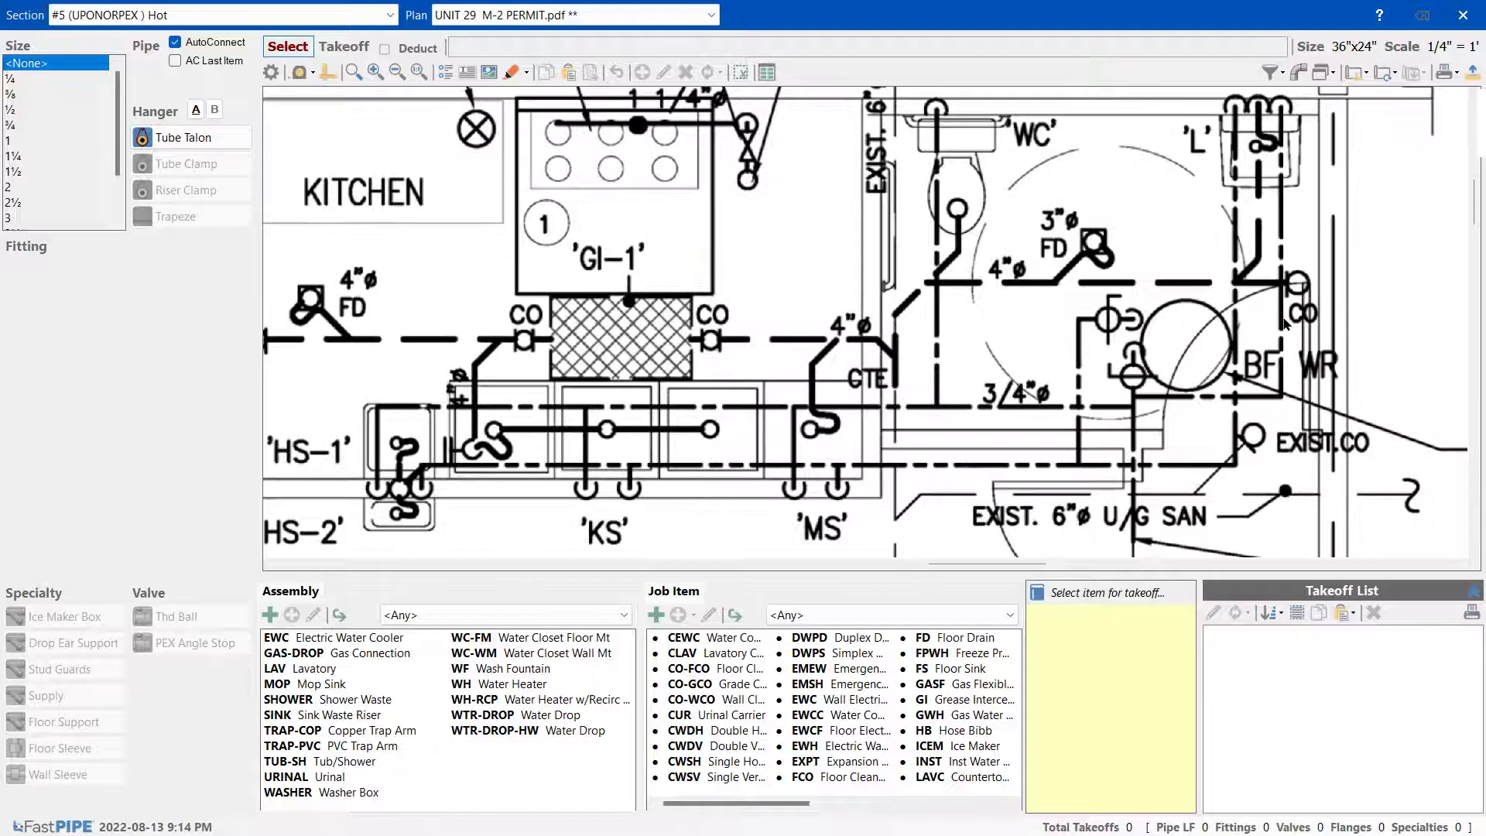
scroll(1280, 322, up, 1)
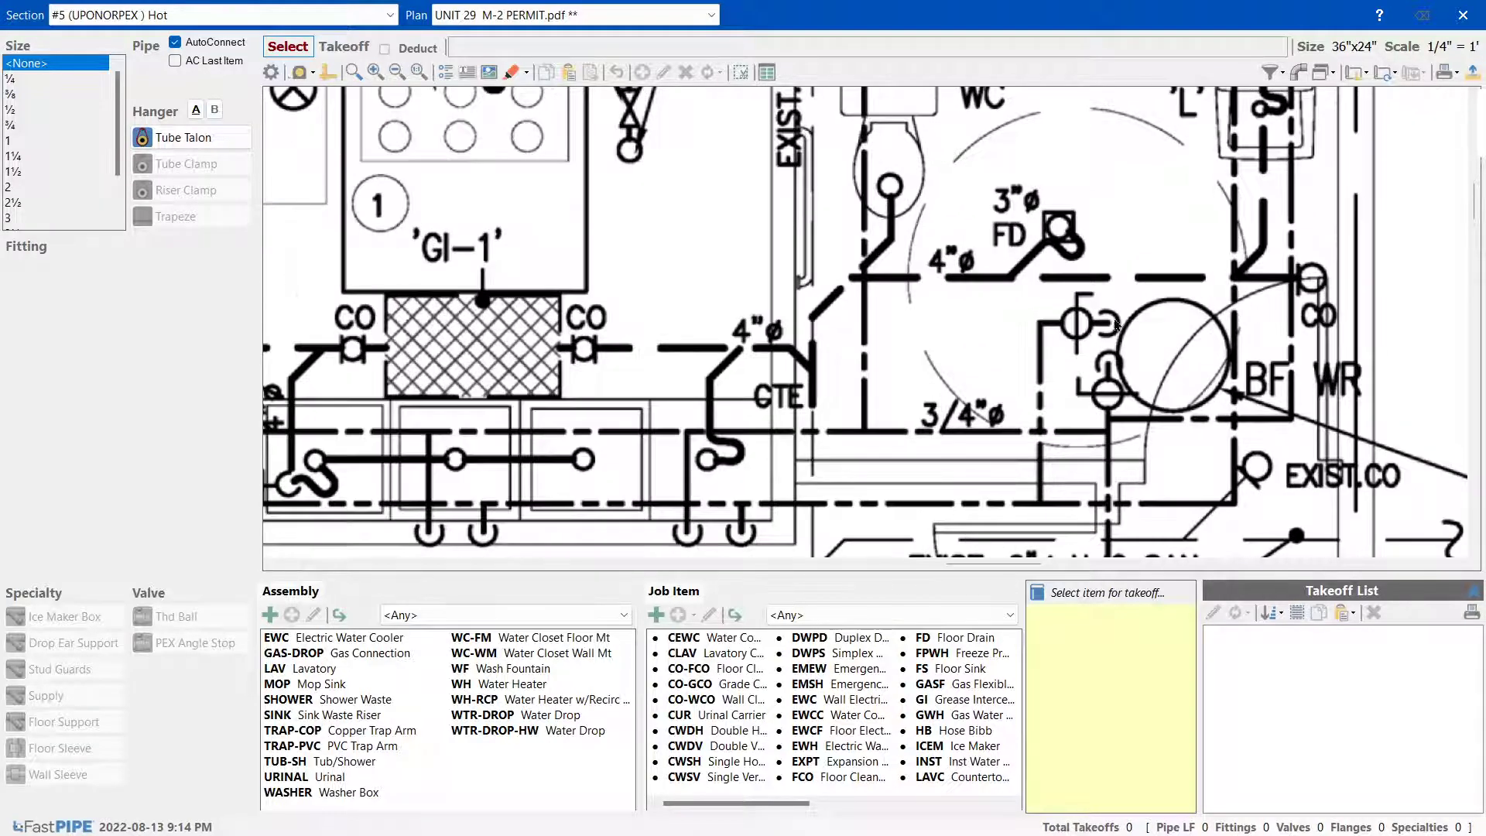
click(10, 123)
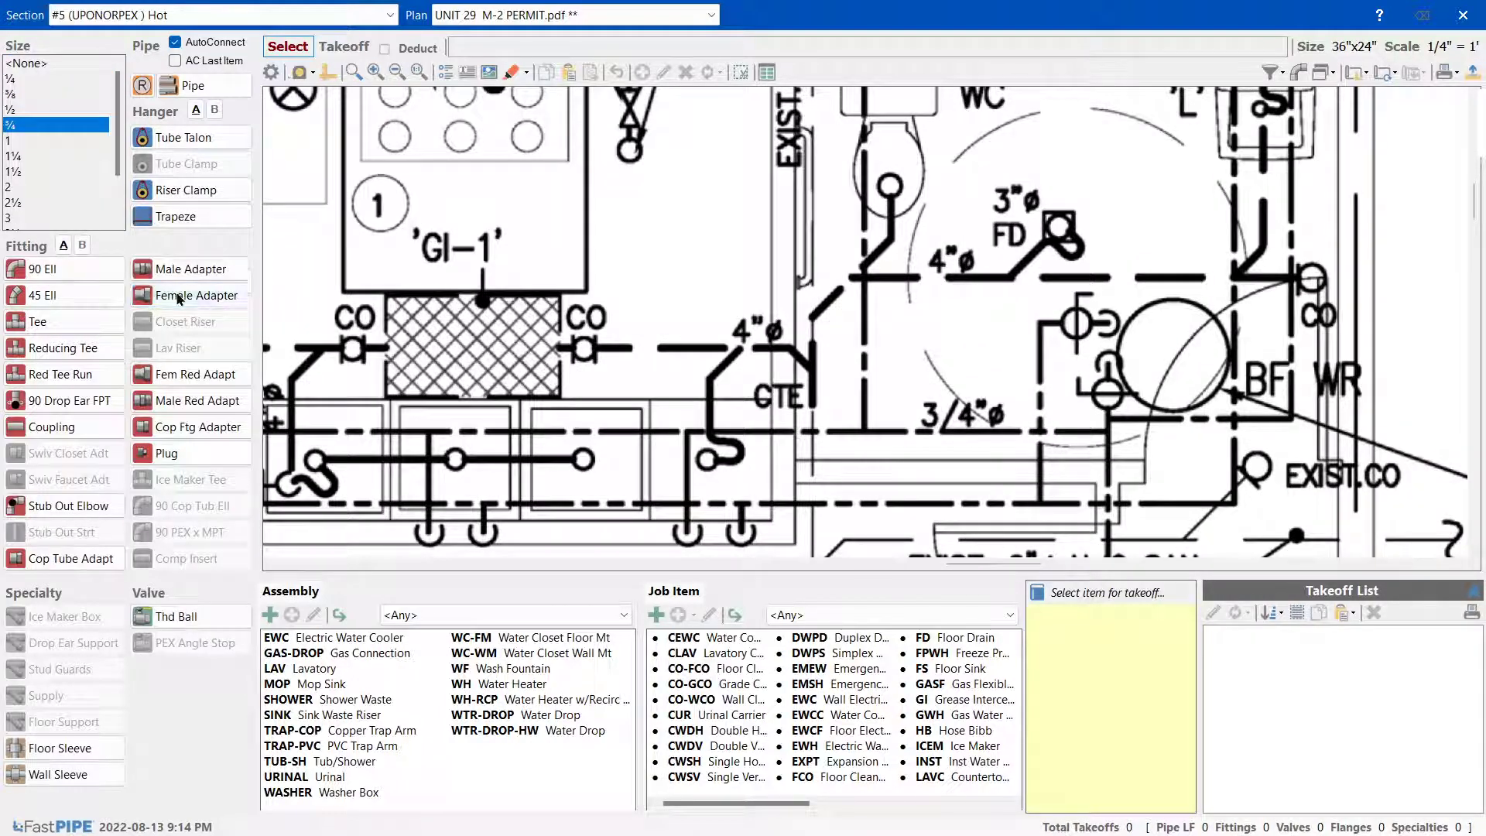
Place a ¾ female adapter and two ¾ 90 ells at the water heater, and connect ¾ pipe to a 90 ell at the branch corner
click(193, 295)
click(1141, 329)
click(69, 268)
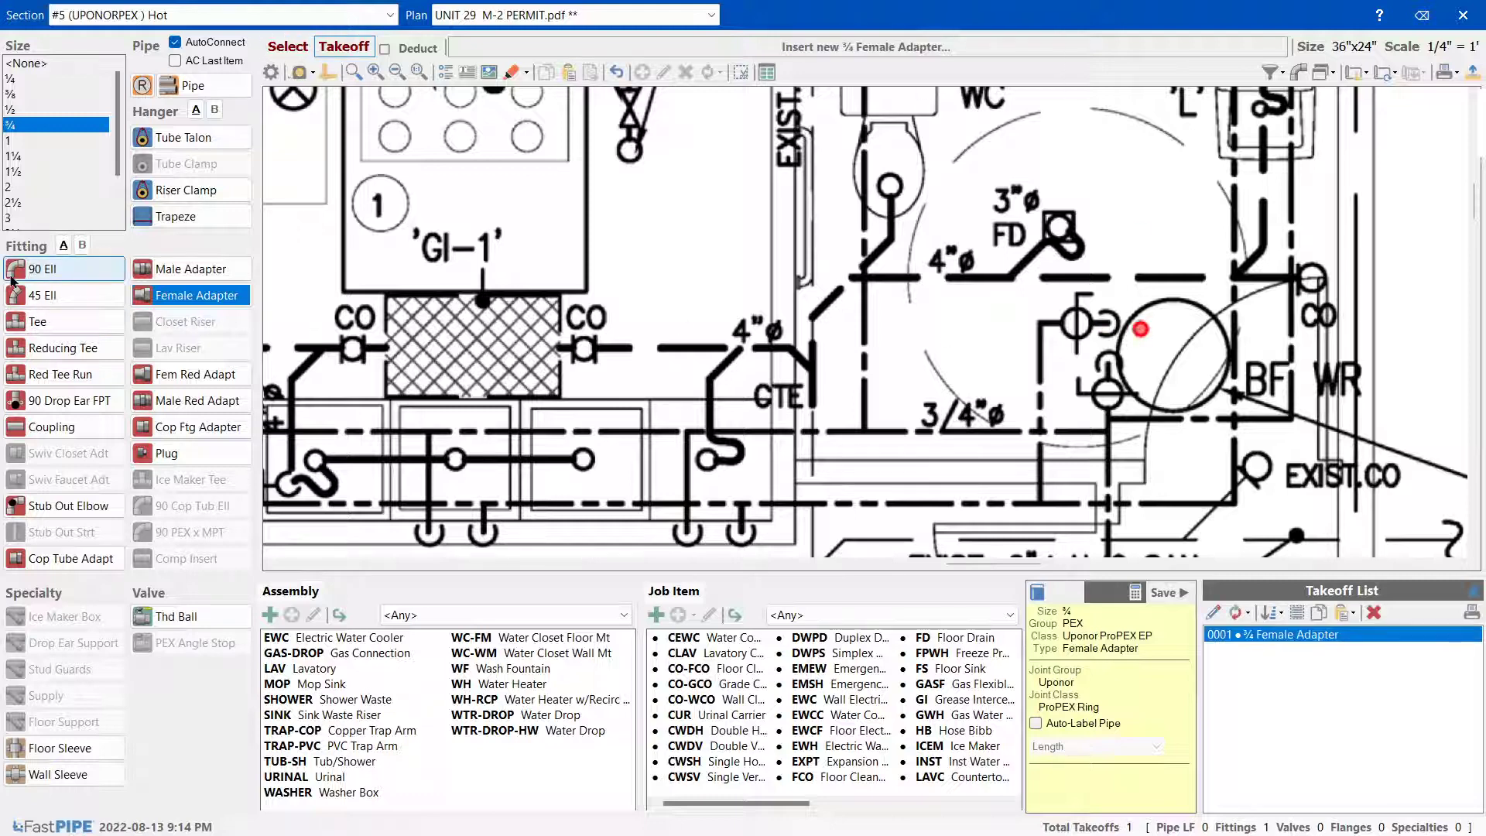
click(1120, 323)
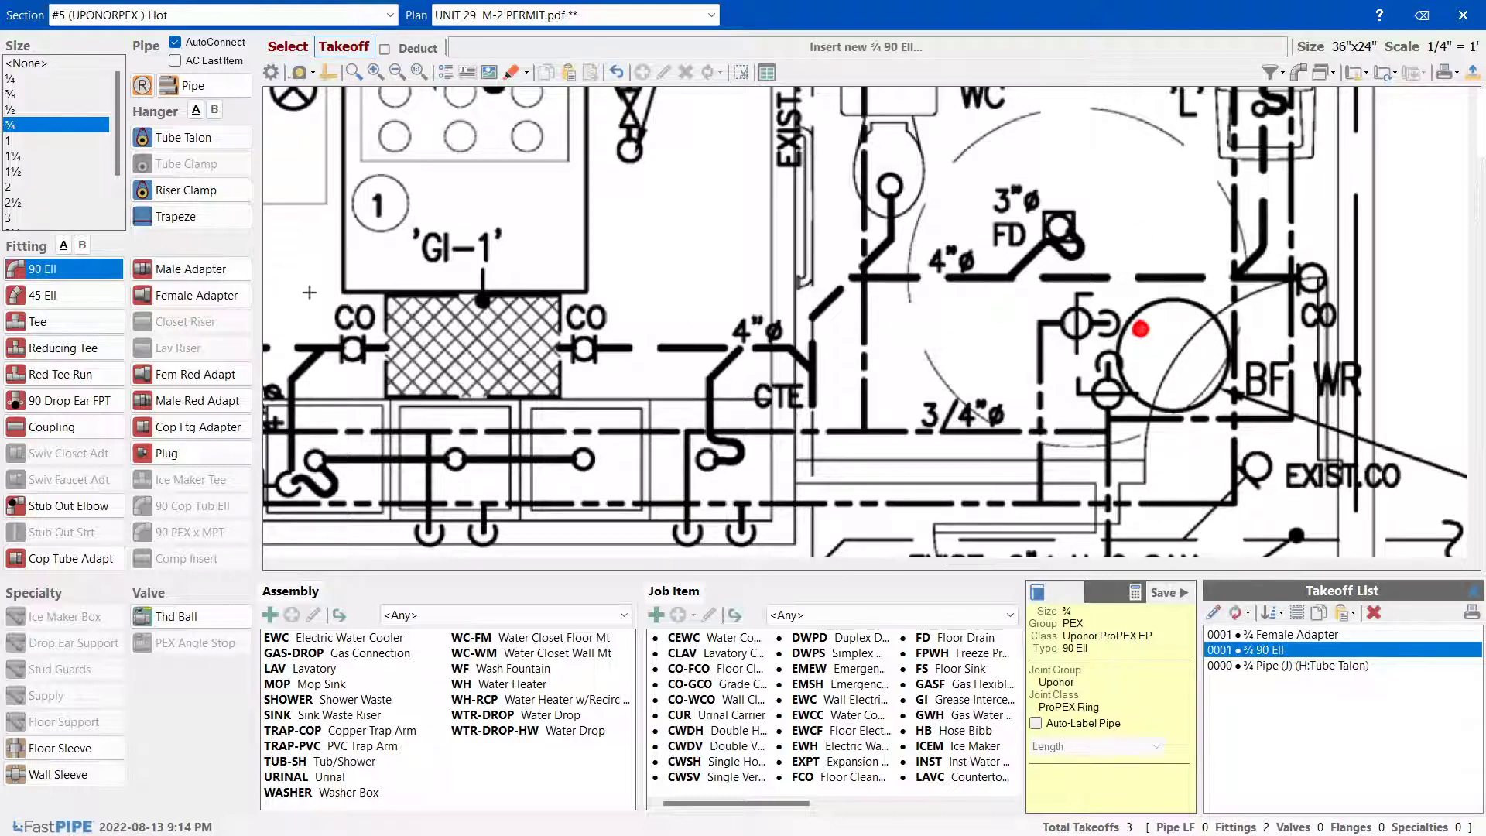
click(1139, 332)
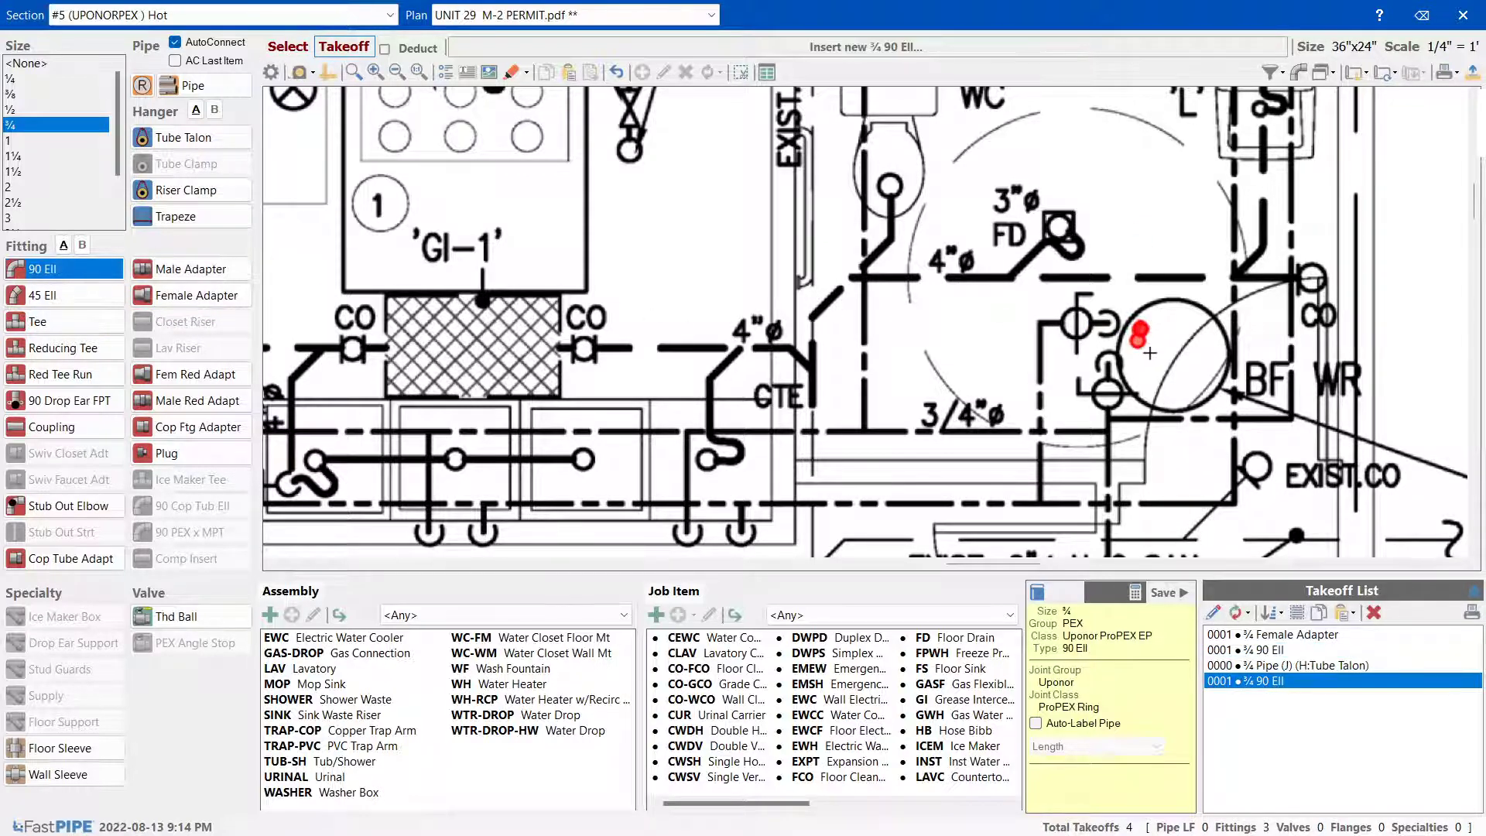
click(1045, 325)
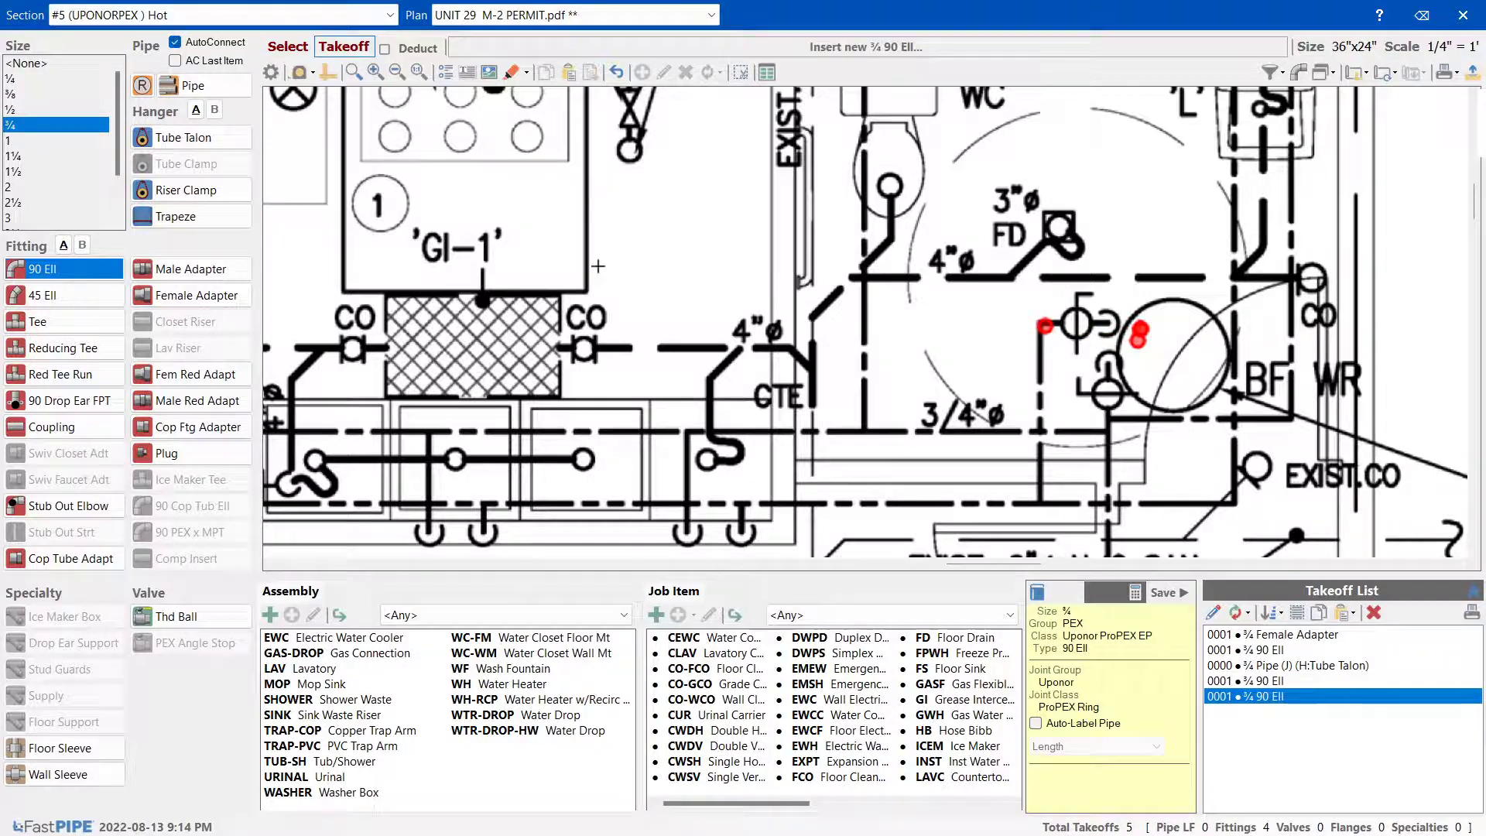
click(241, 91)
click(1164, 320)
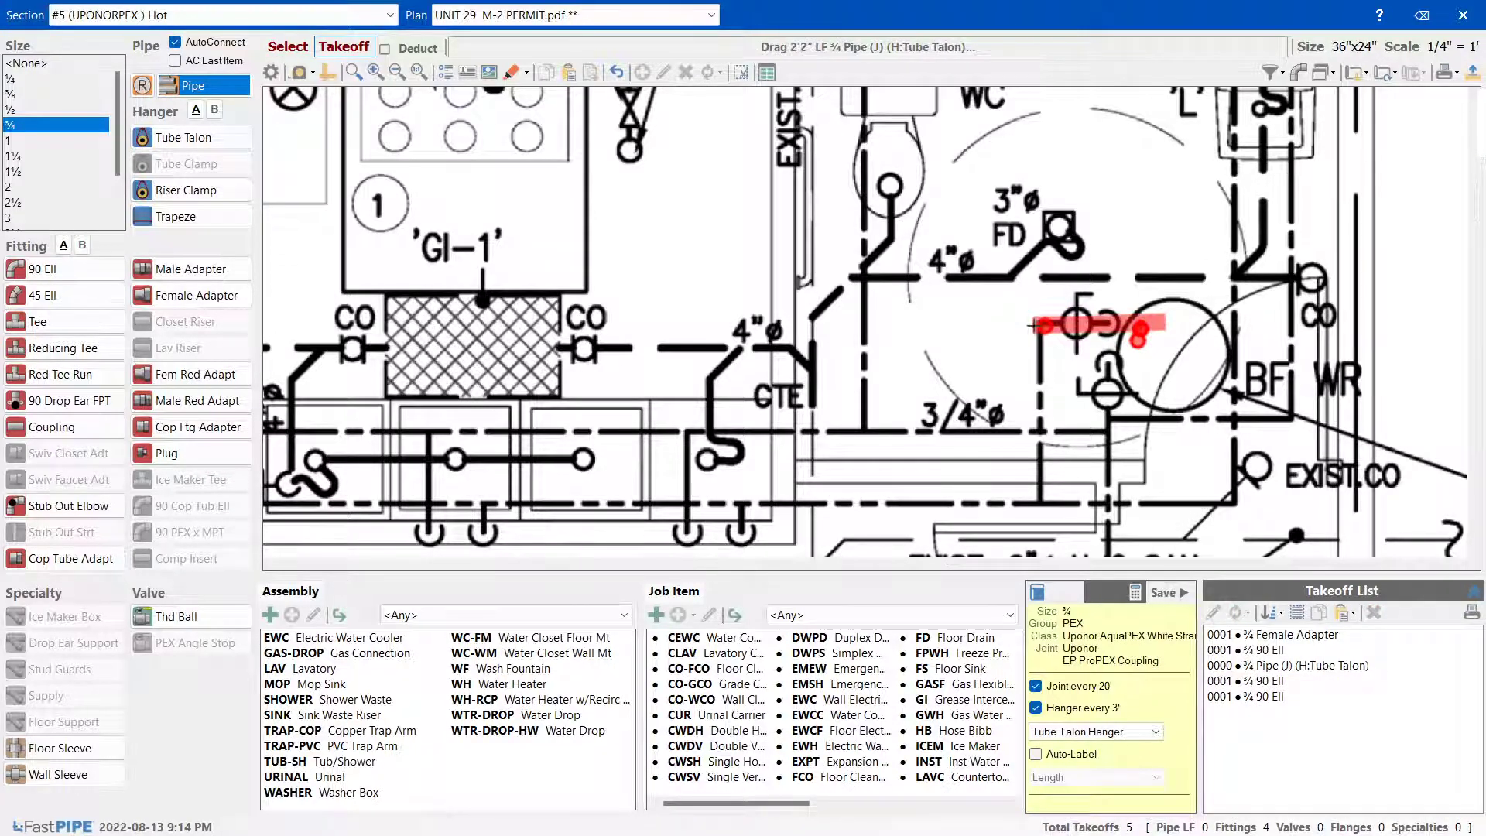
Run the ¾ branch from its corner ell to a ¾,½,¾ reducing tee on the hot water main
drag(1479, 208, 1478, 225)
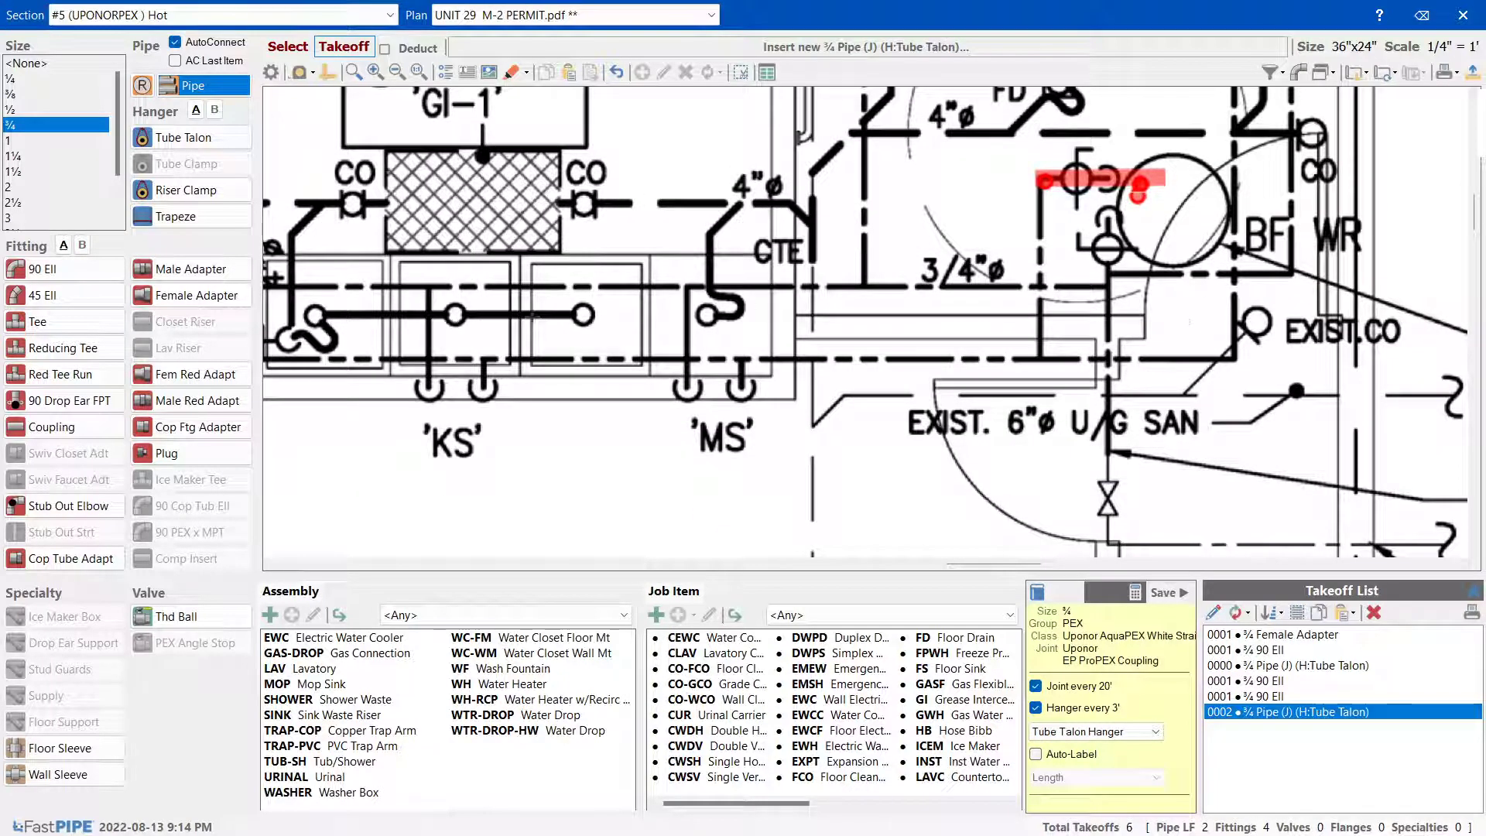
click(31, 349)
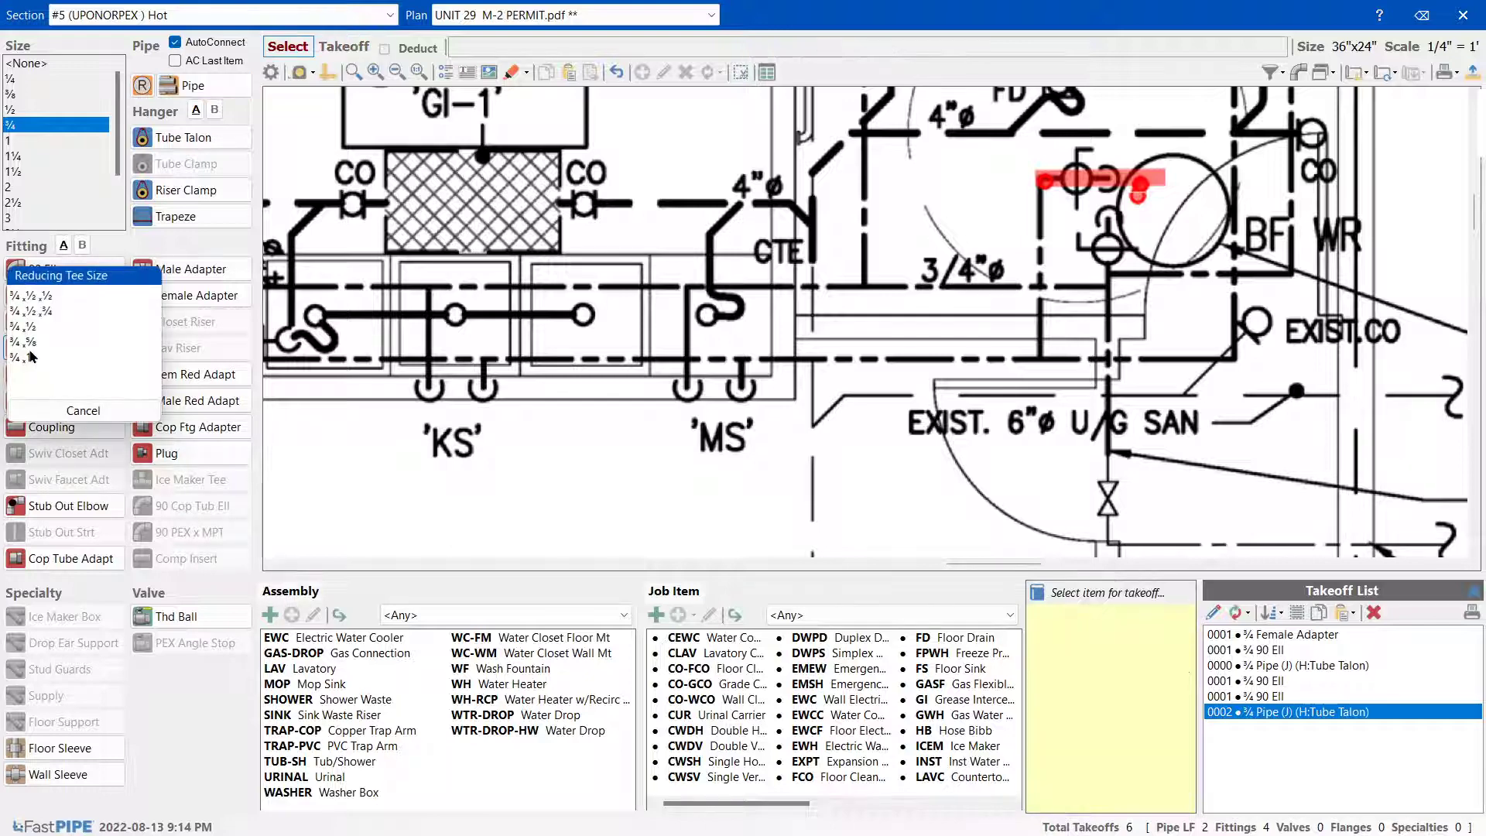
click(28, 312)
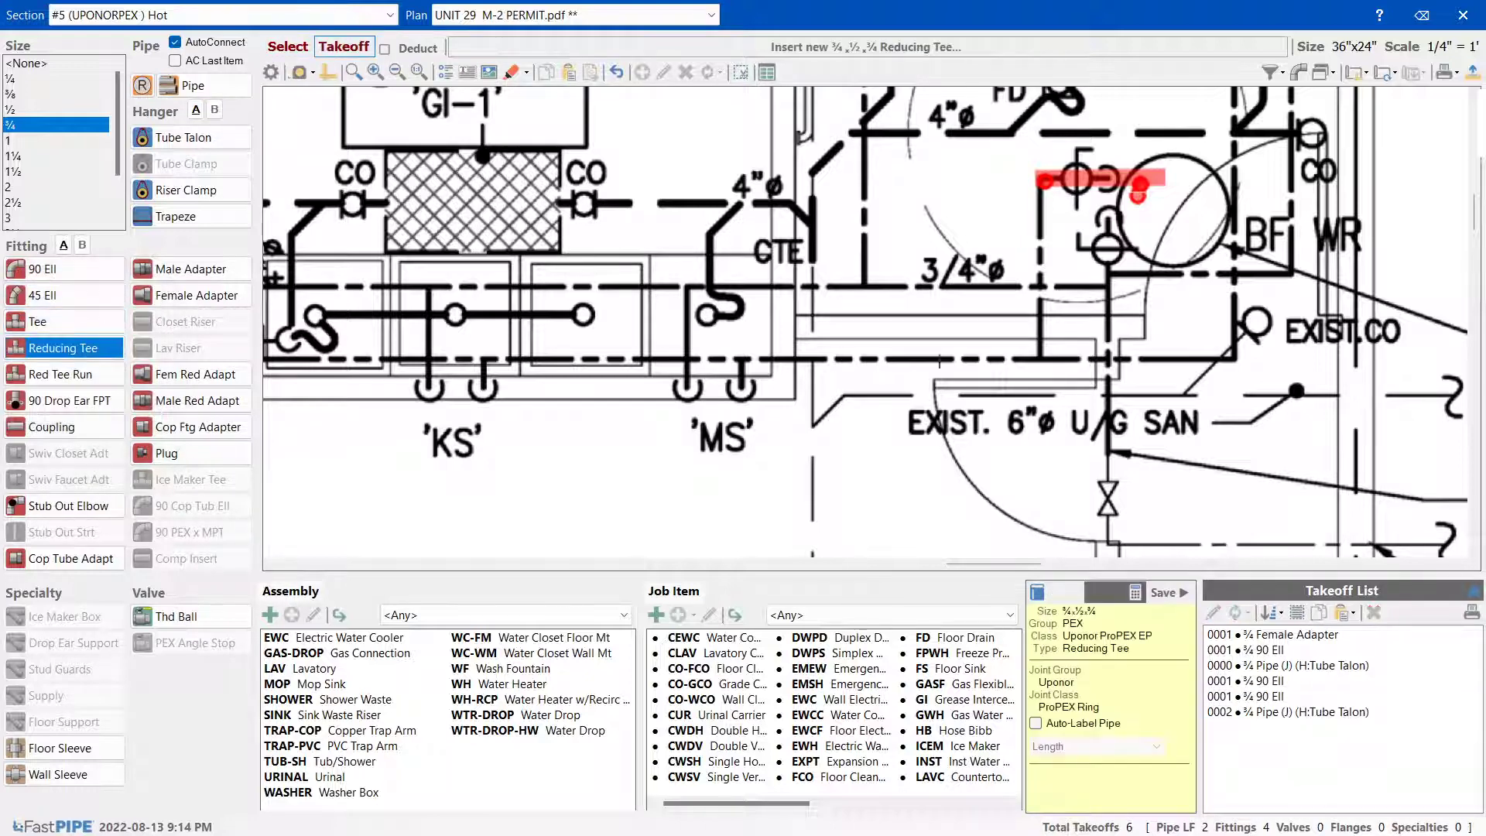
click(1043, 357)
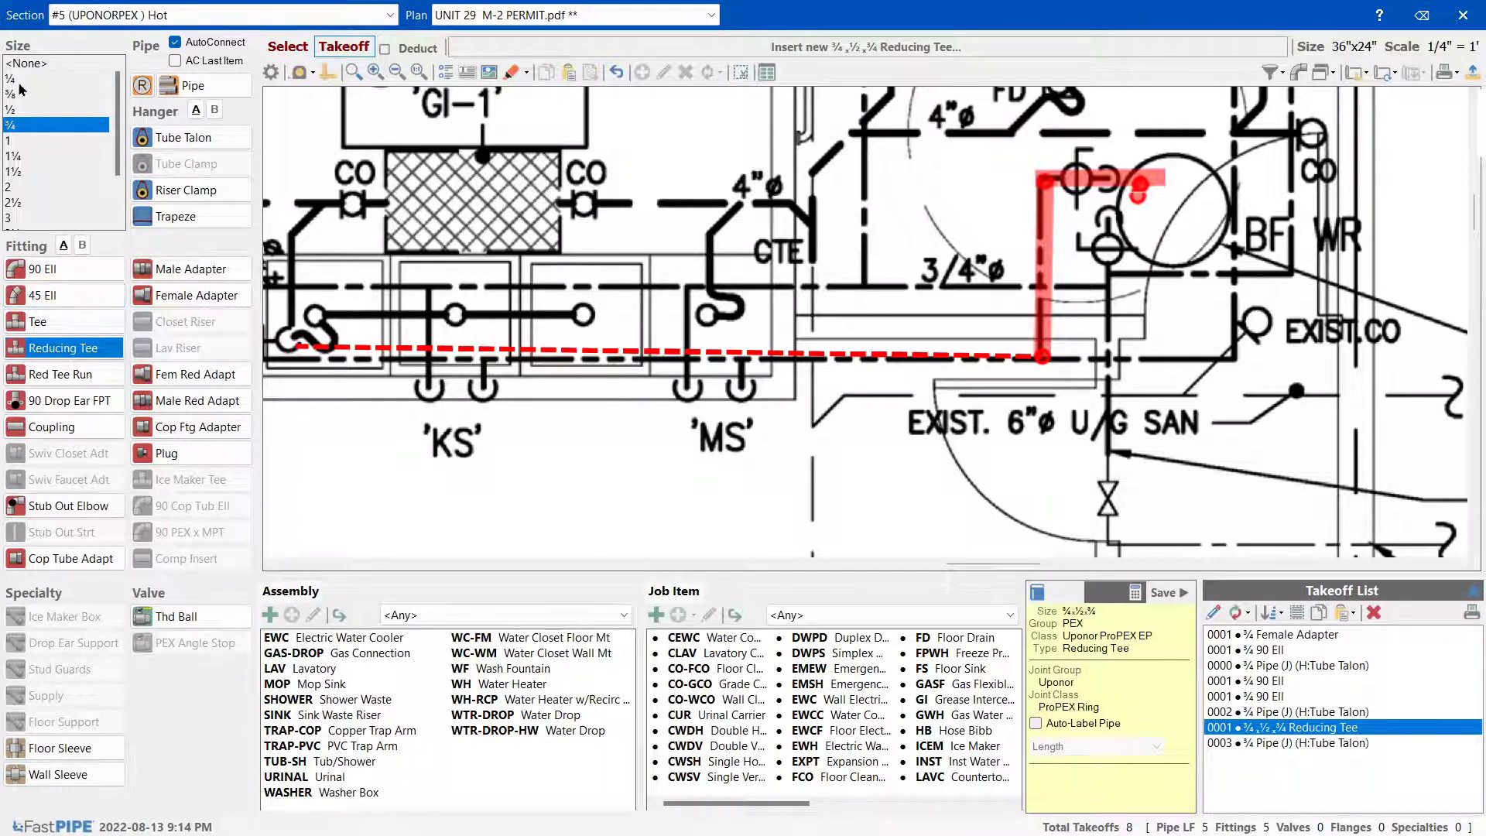
Run ½ pipe with 90 ells from the reducing tee to lavatory 'L' and paste the copied ½ fittings there
click(27, 109)
click(47, 268)
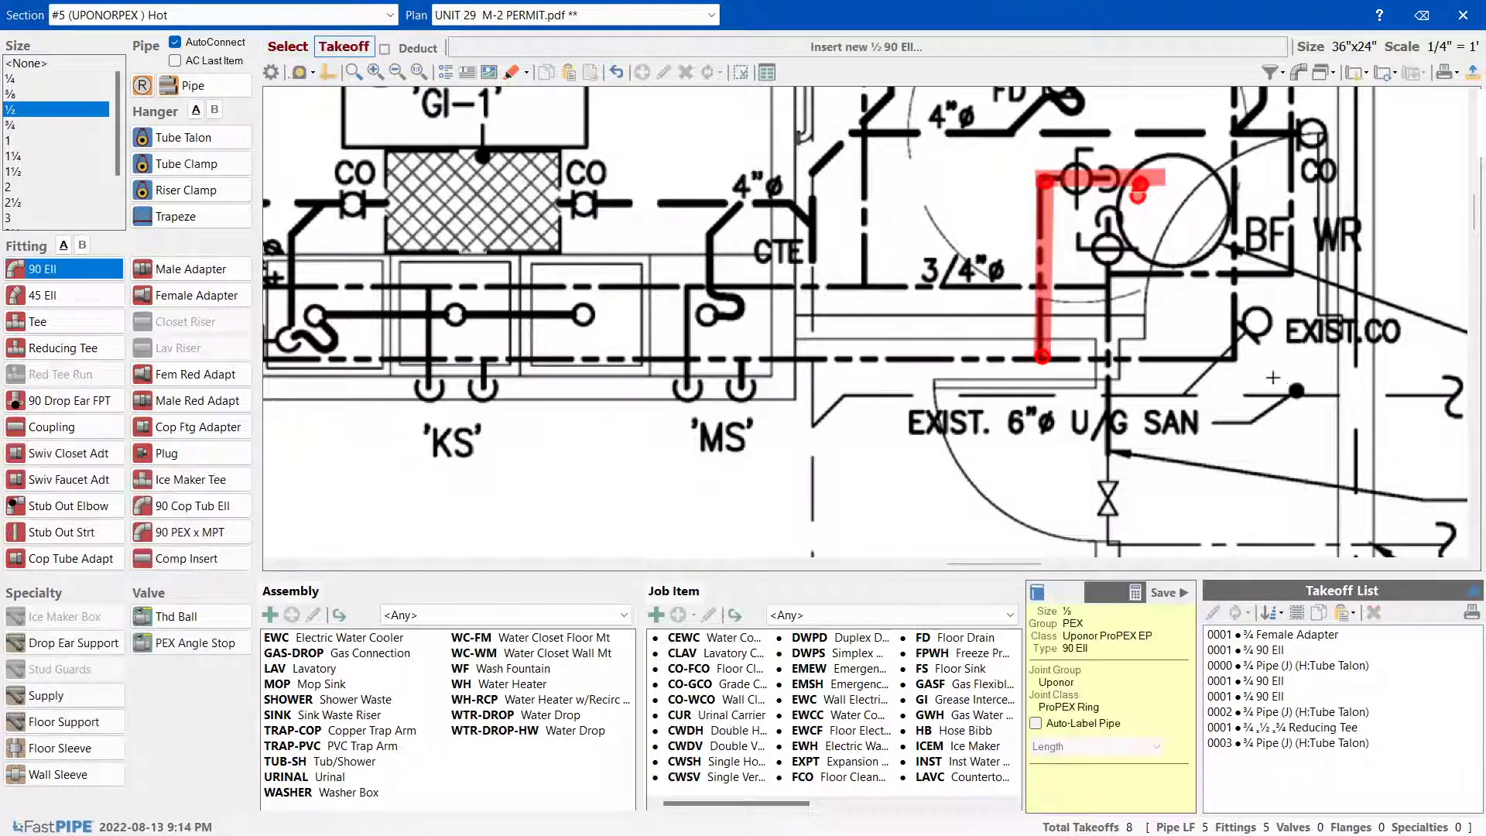
click(1238, 354)
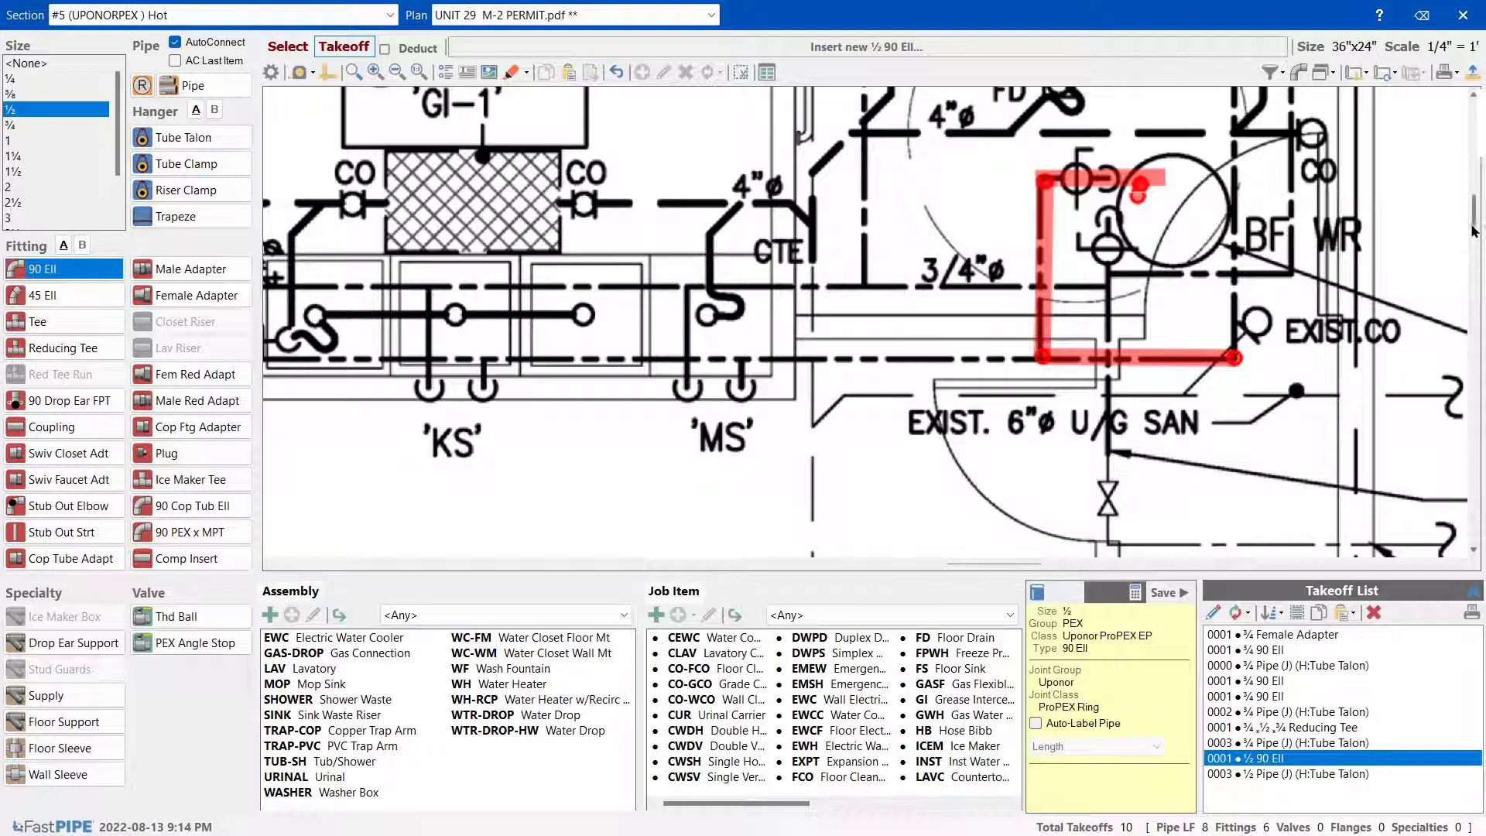
scroll(1473, 230, up, 3)
click(1234, 152)
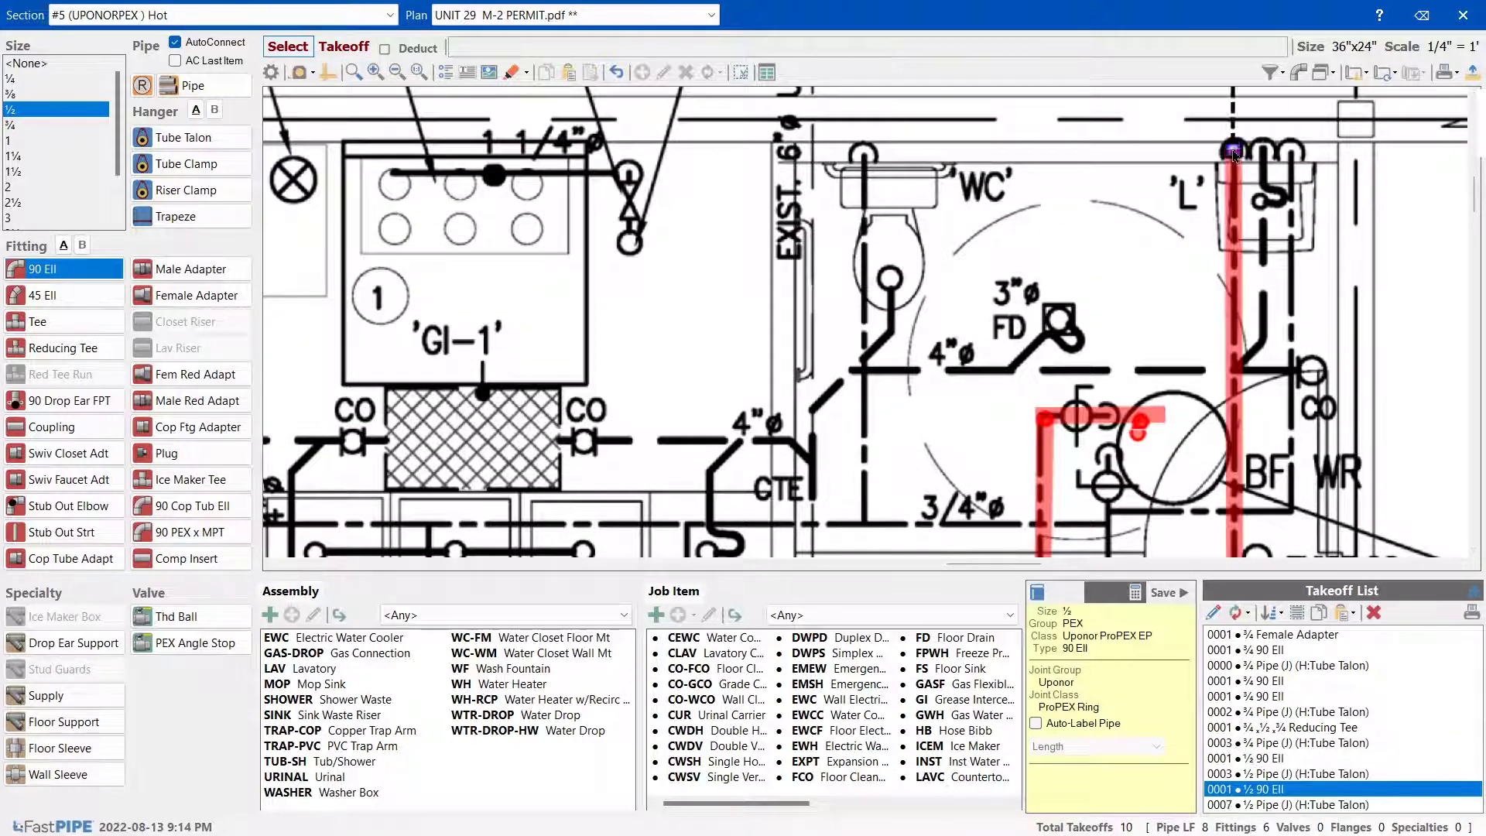
right_click(1235, 152)
click(1229, 159)
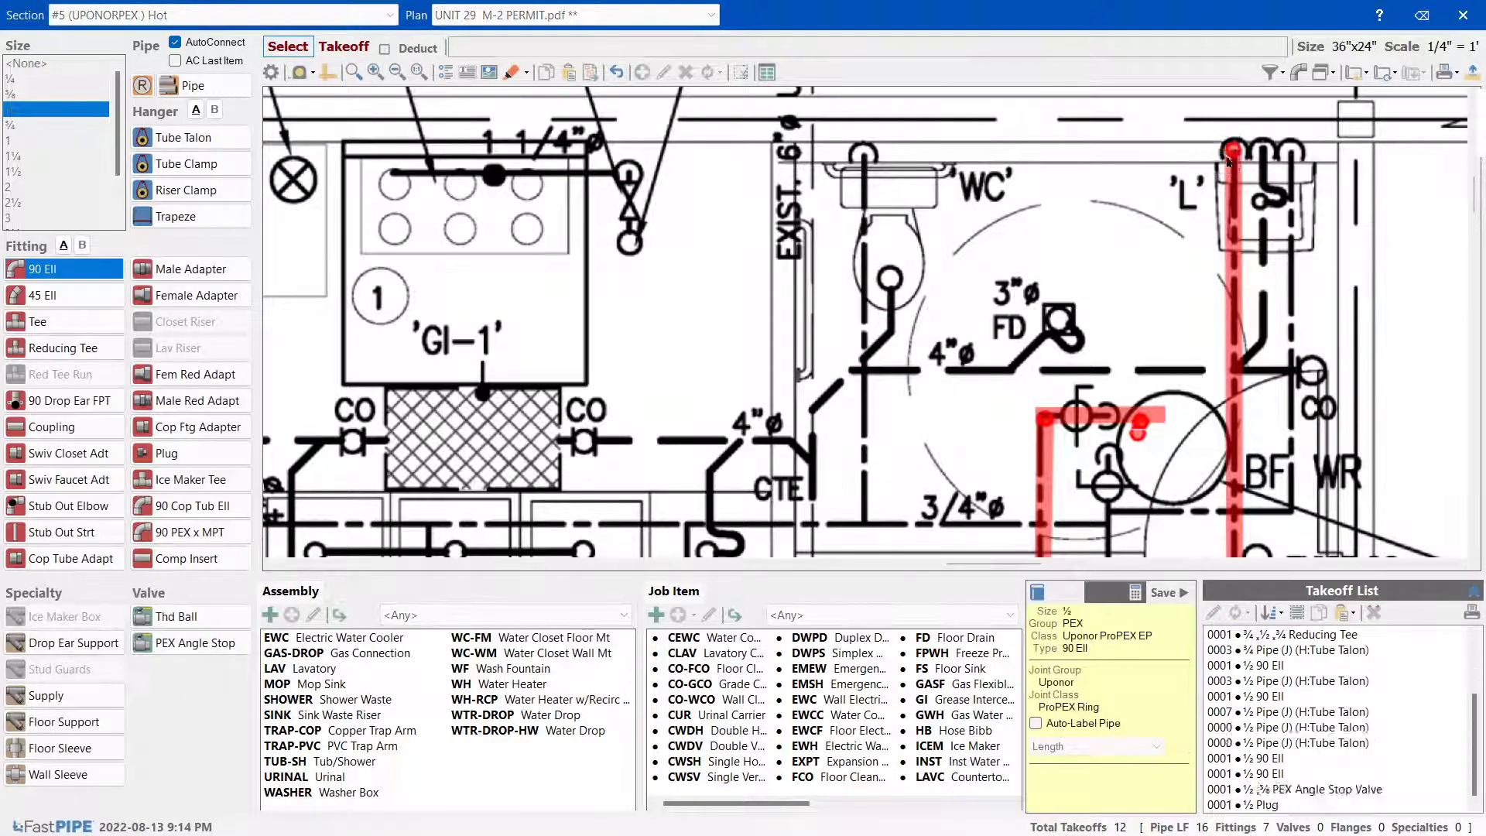
Continue the ¾ hot water main from the branch tee to a ¾,½ reducing tee at 'MS'
scroll(1473, 231, down, 5)
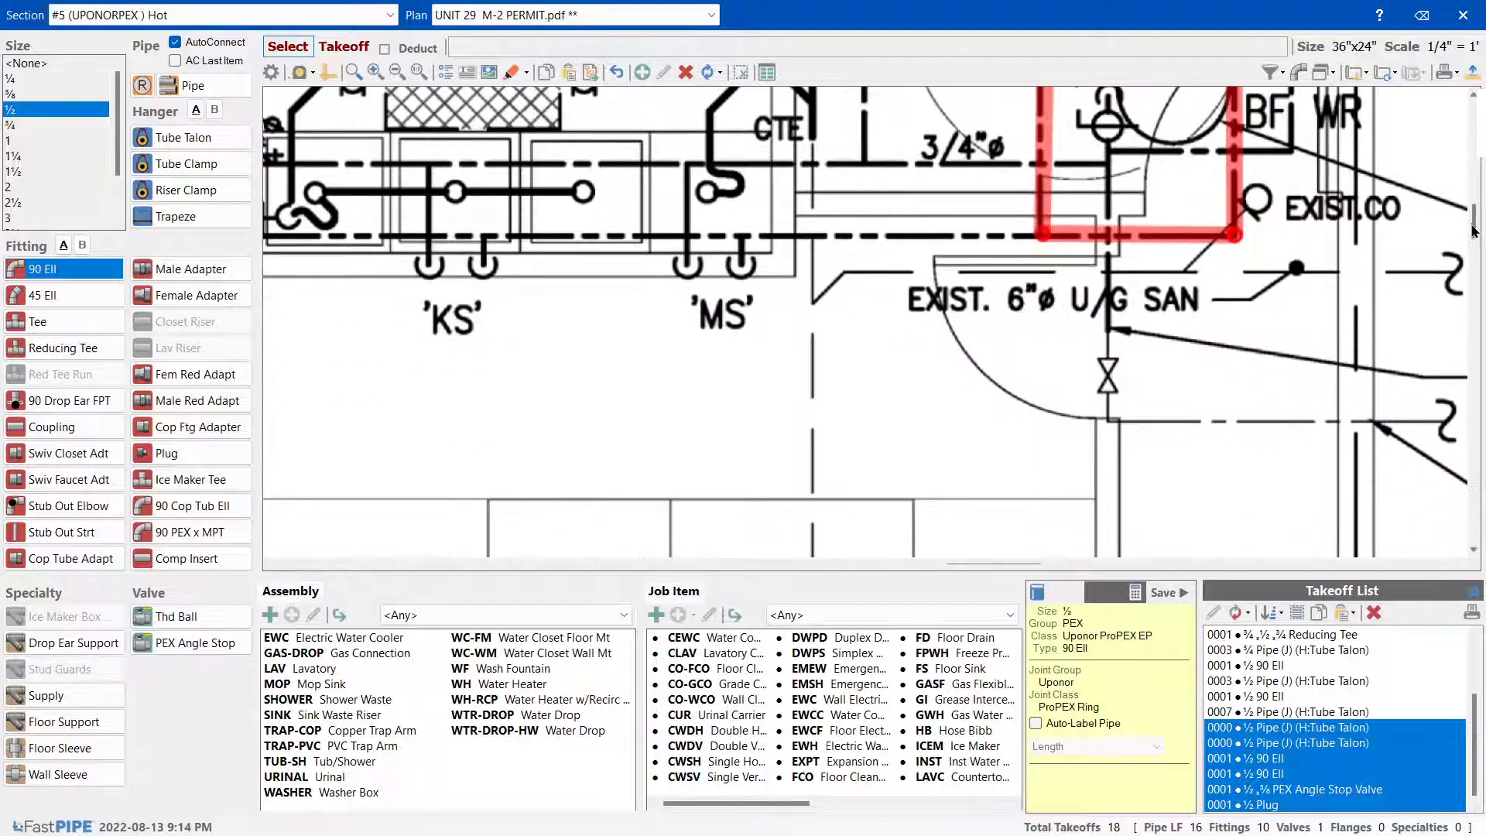
click(1049, 564)
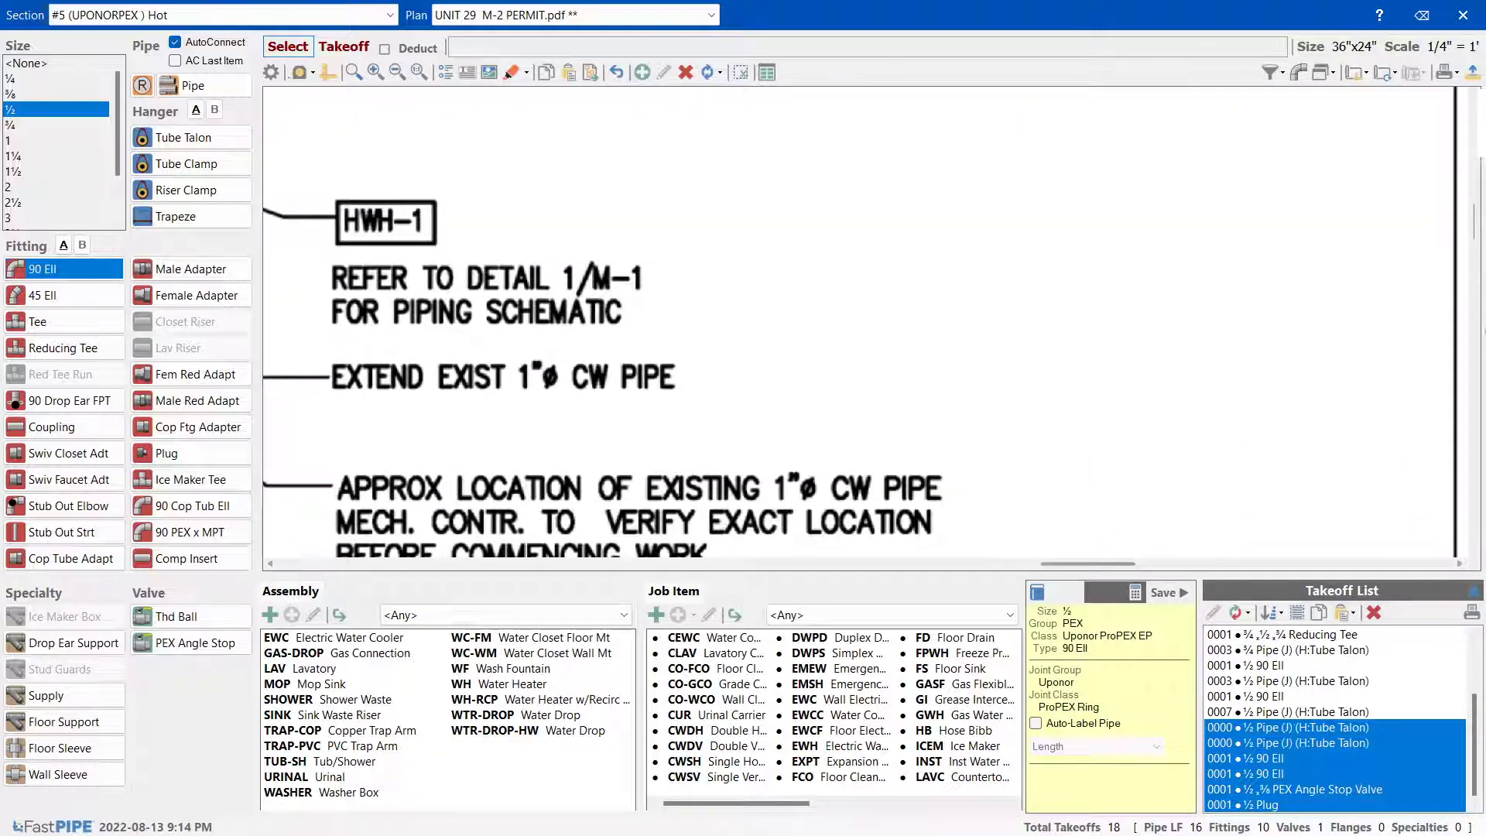
scroll(987, 295, down, 2)
scroll(328, 232, up, 2)
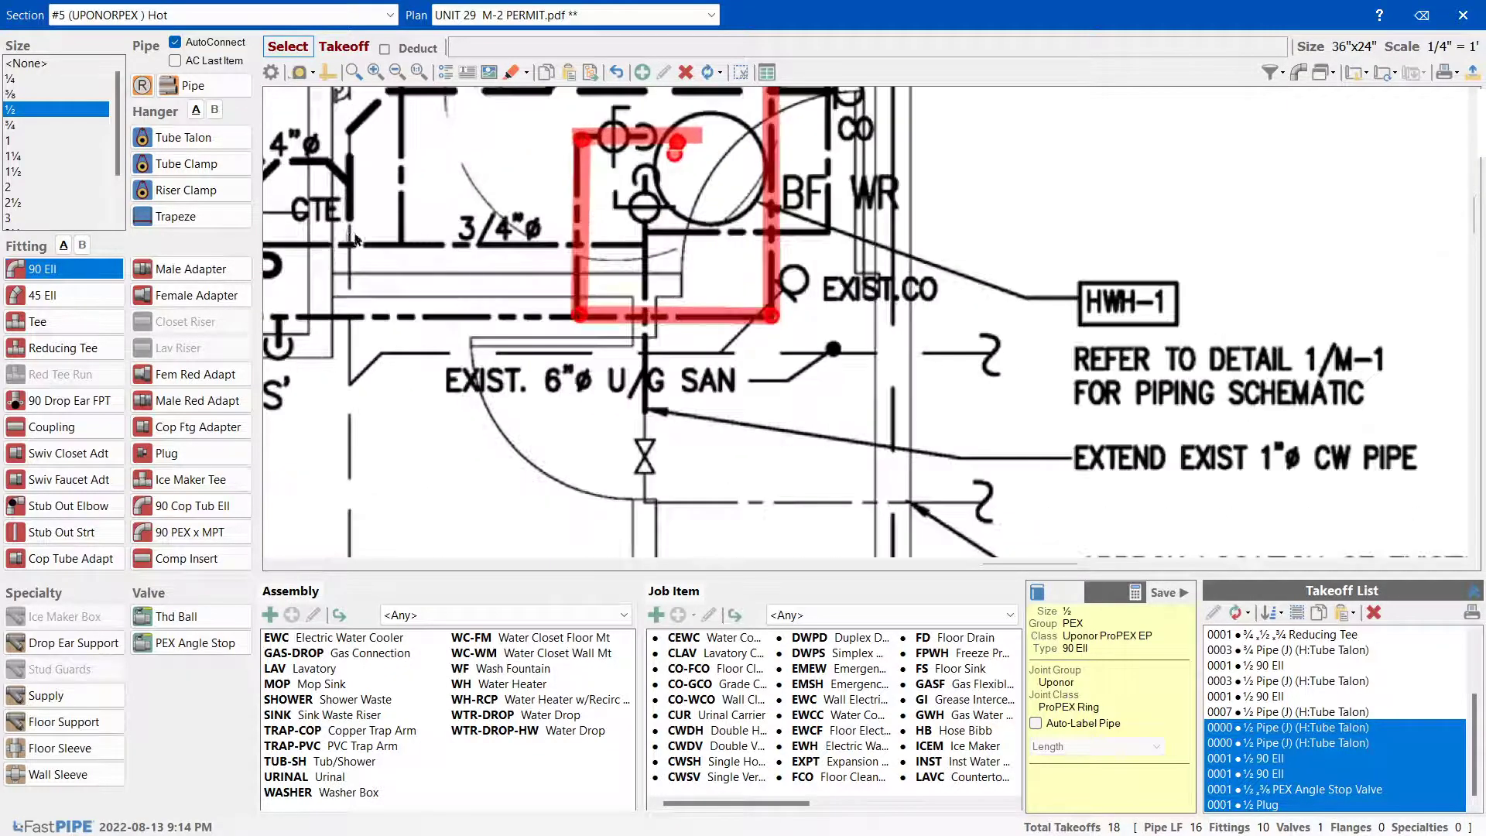
drag(1020, 565, 984, 566)
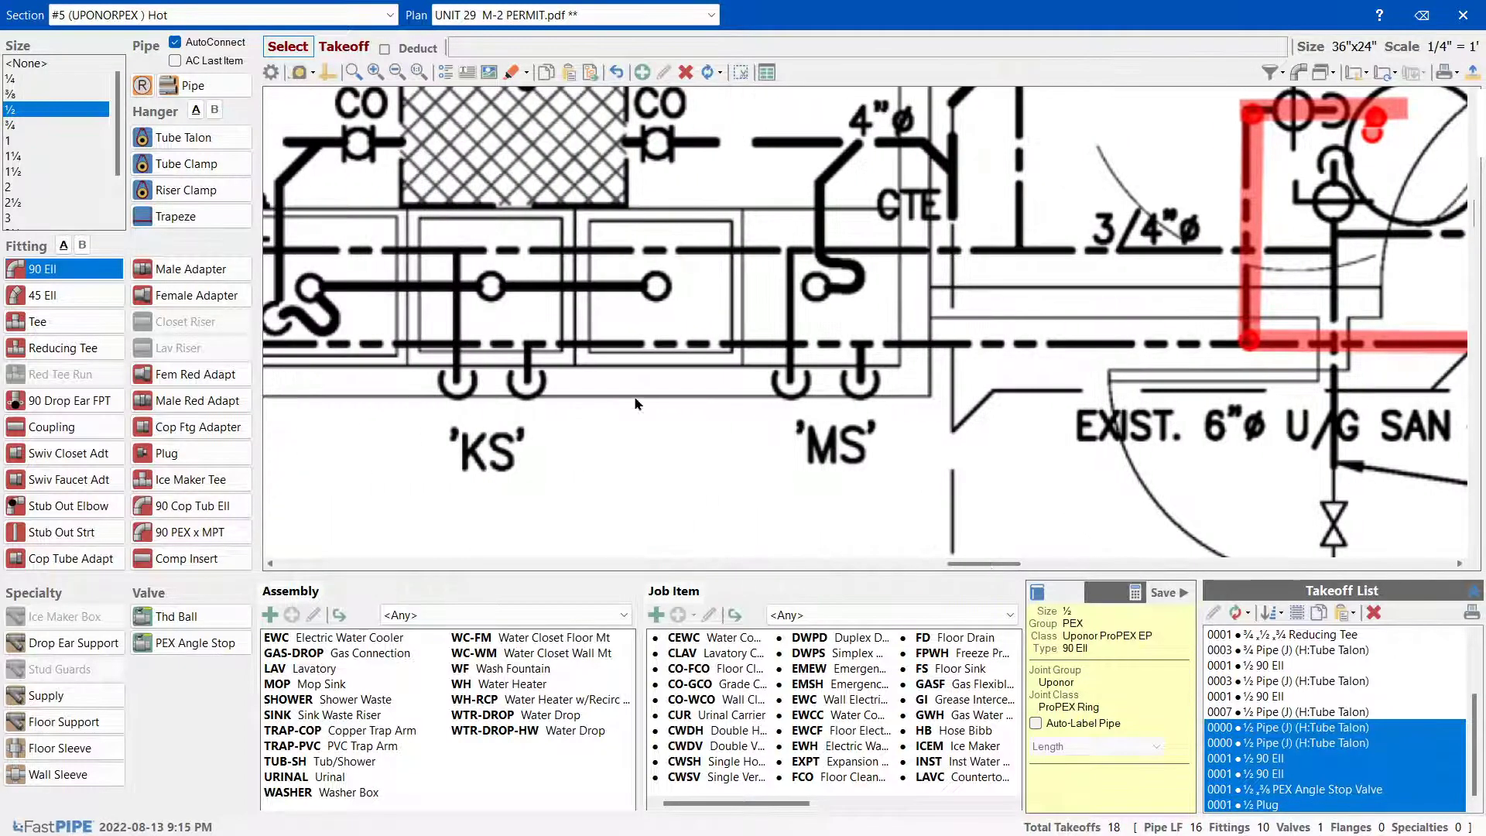
click(11, 124)
click(41, 341)
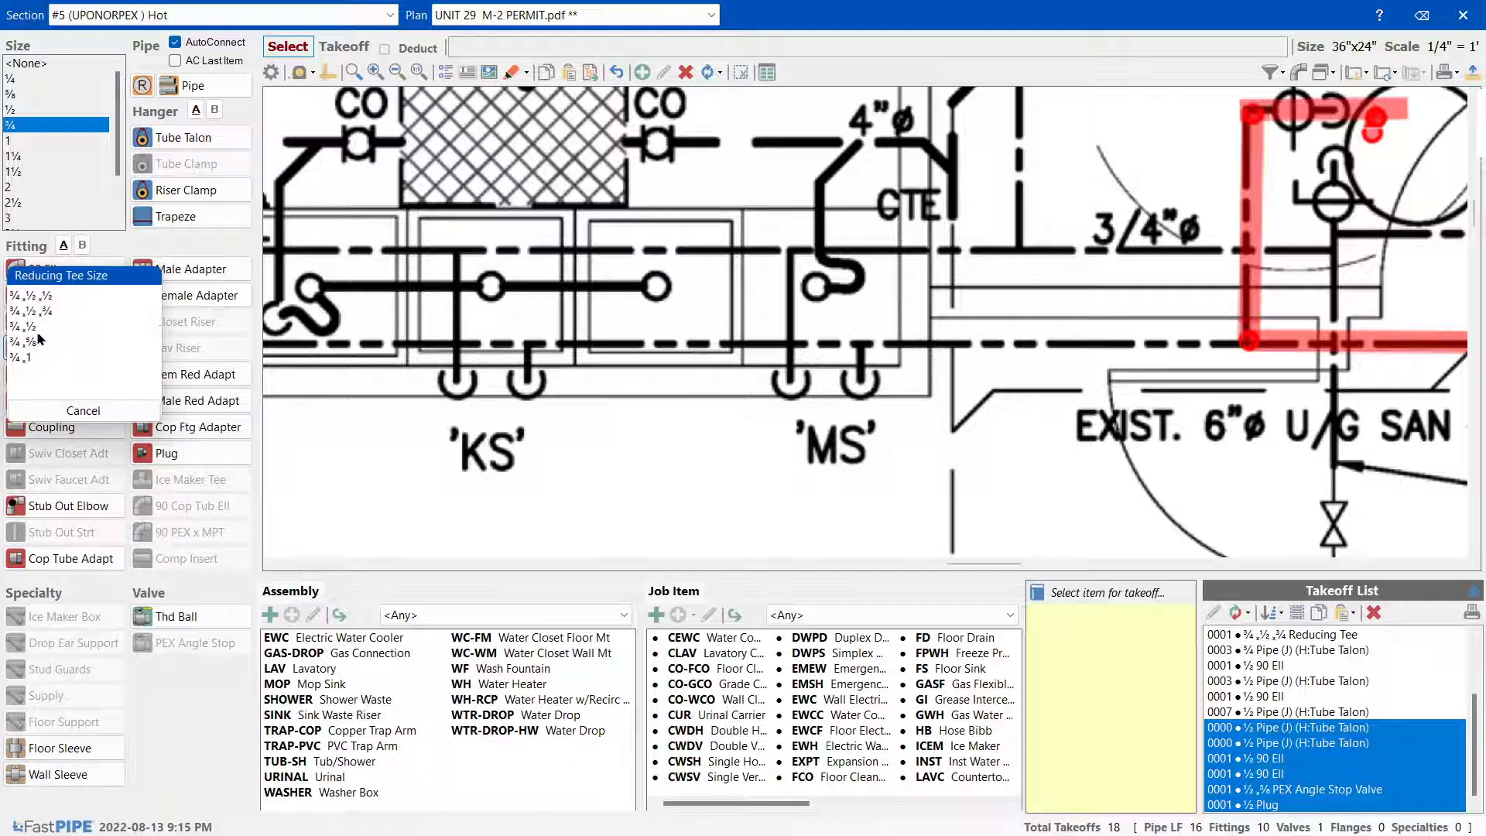
click(47, 296)
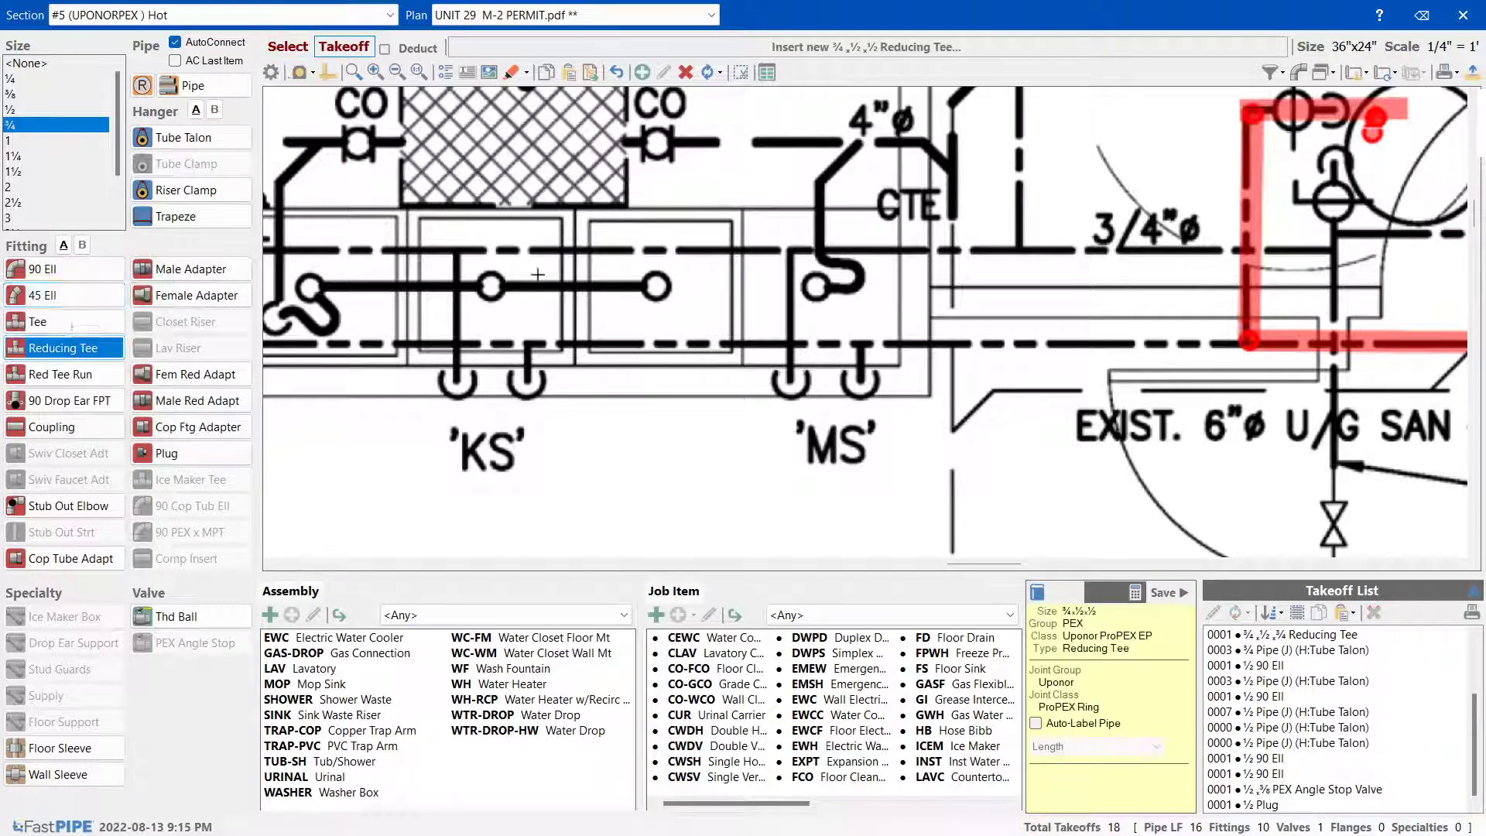
click(31, 348)
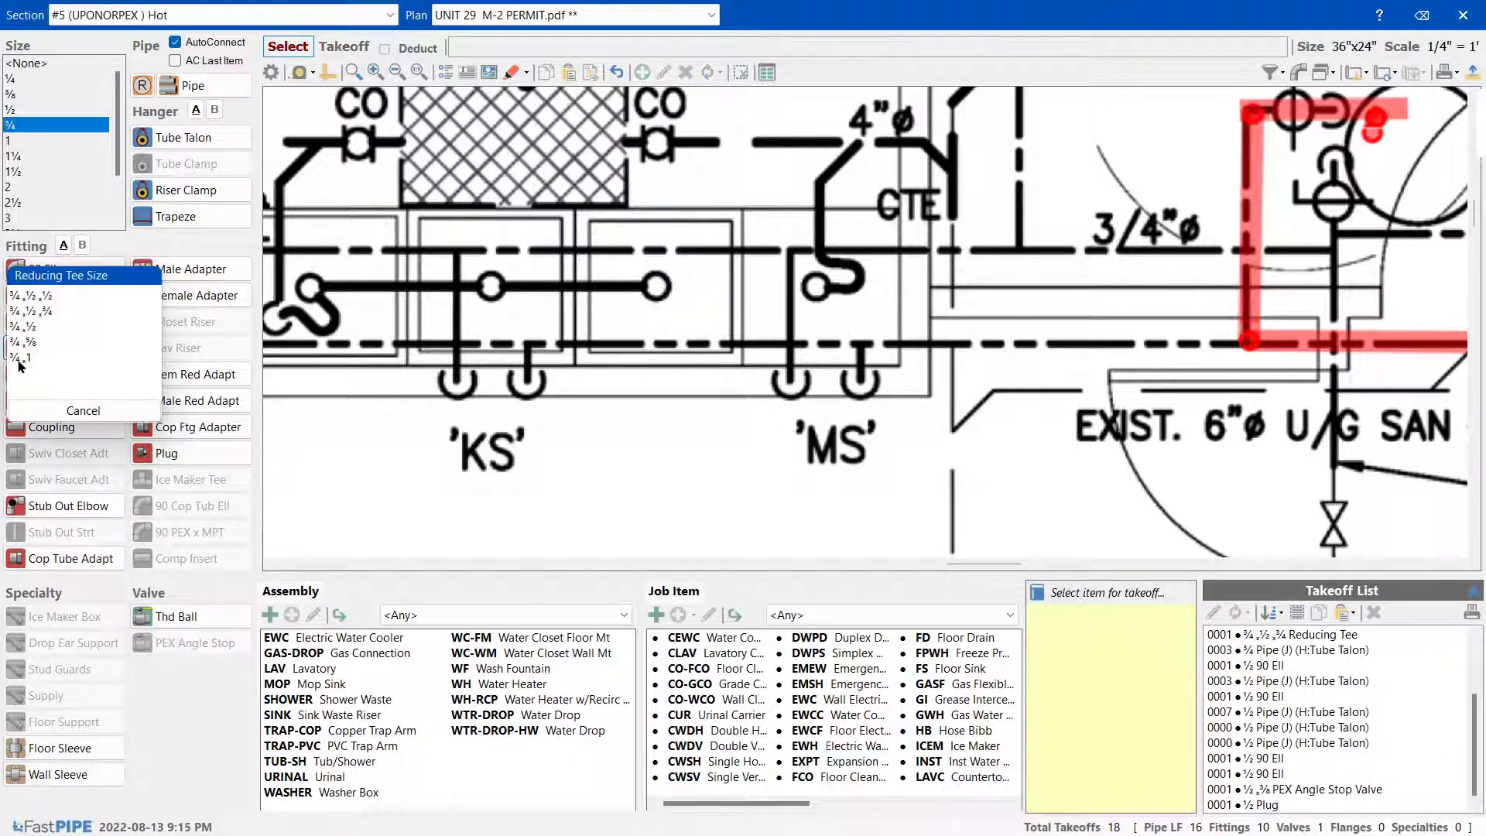
click(35, 327)
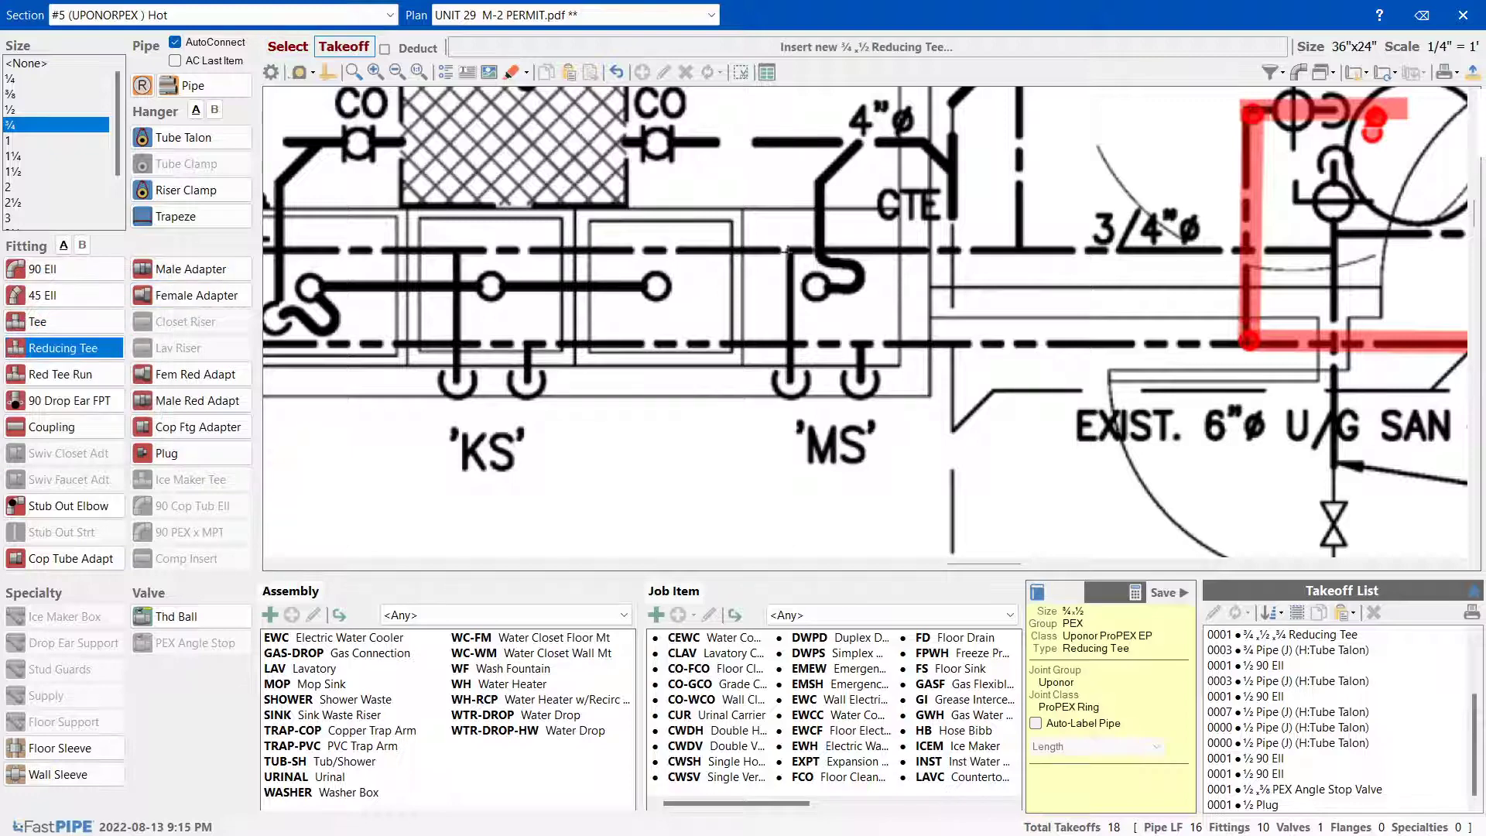
click(791, 343)
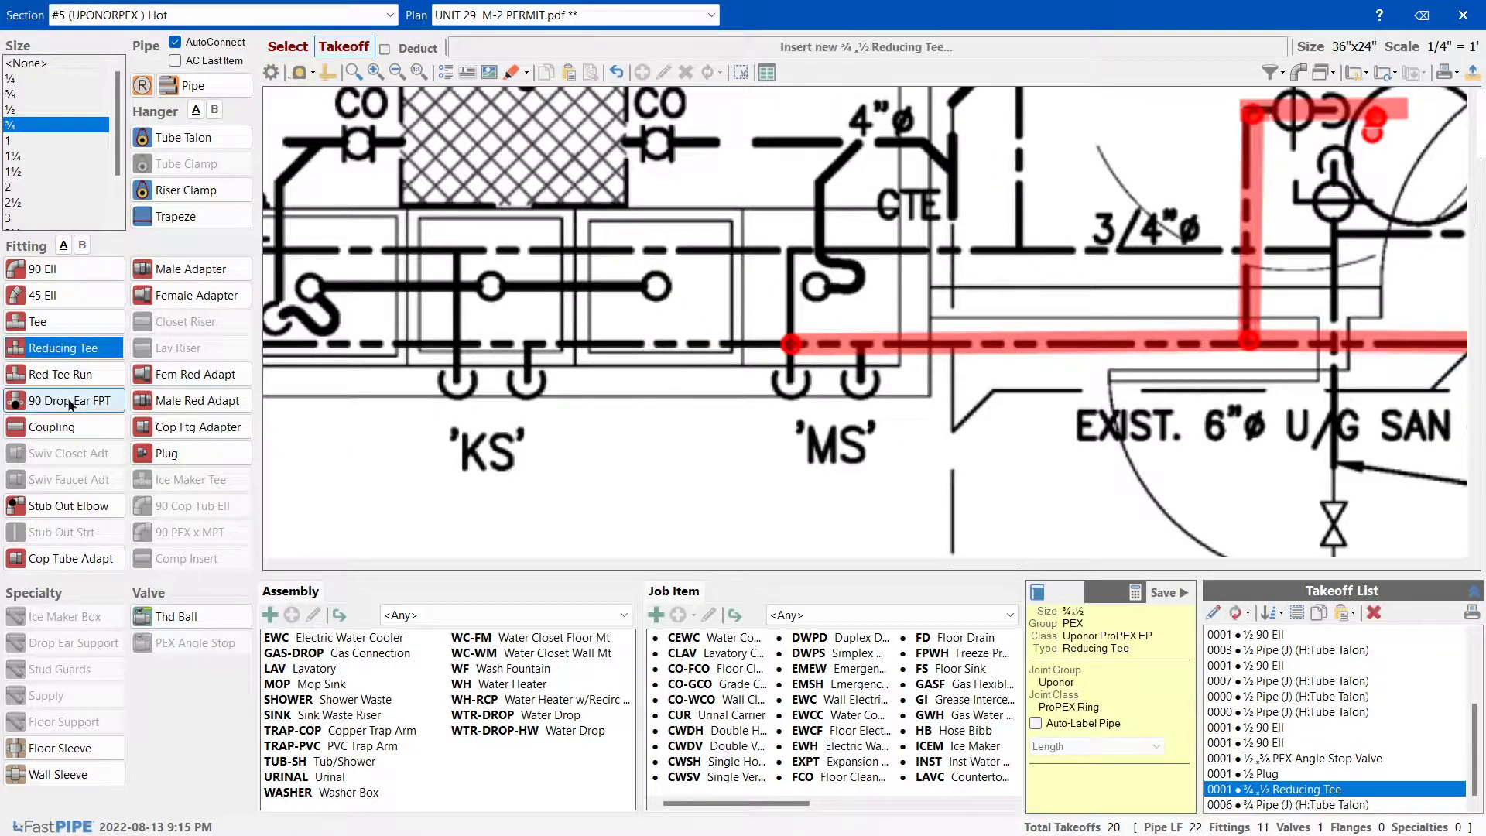
Extend the ¾ hot water main from the 'MS' tee to a ¾,½,½ reducing tee at 'KS'
click(35, 347)
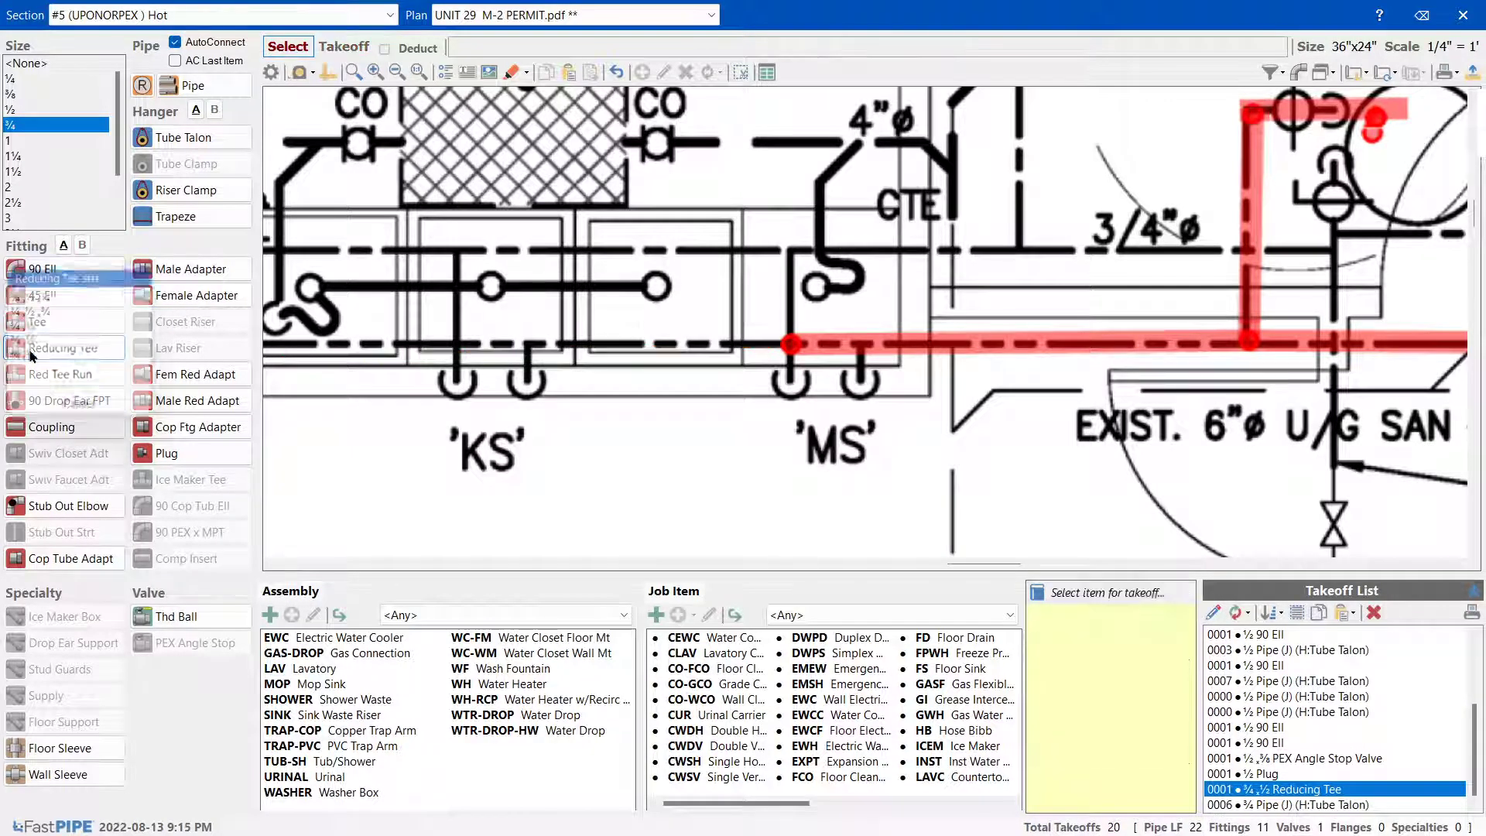
click(29, 295)
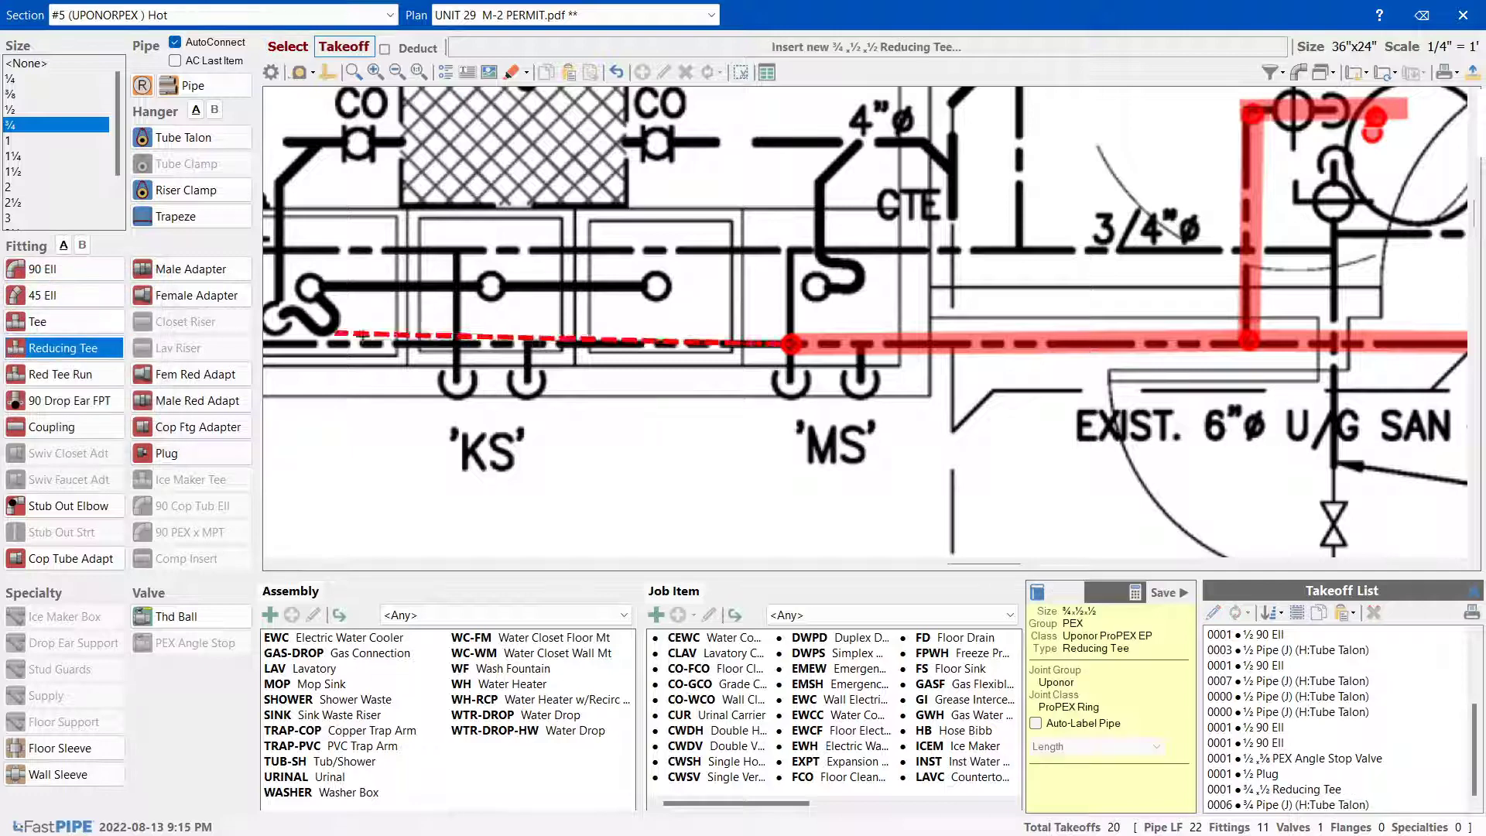
click(520, 350)
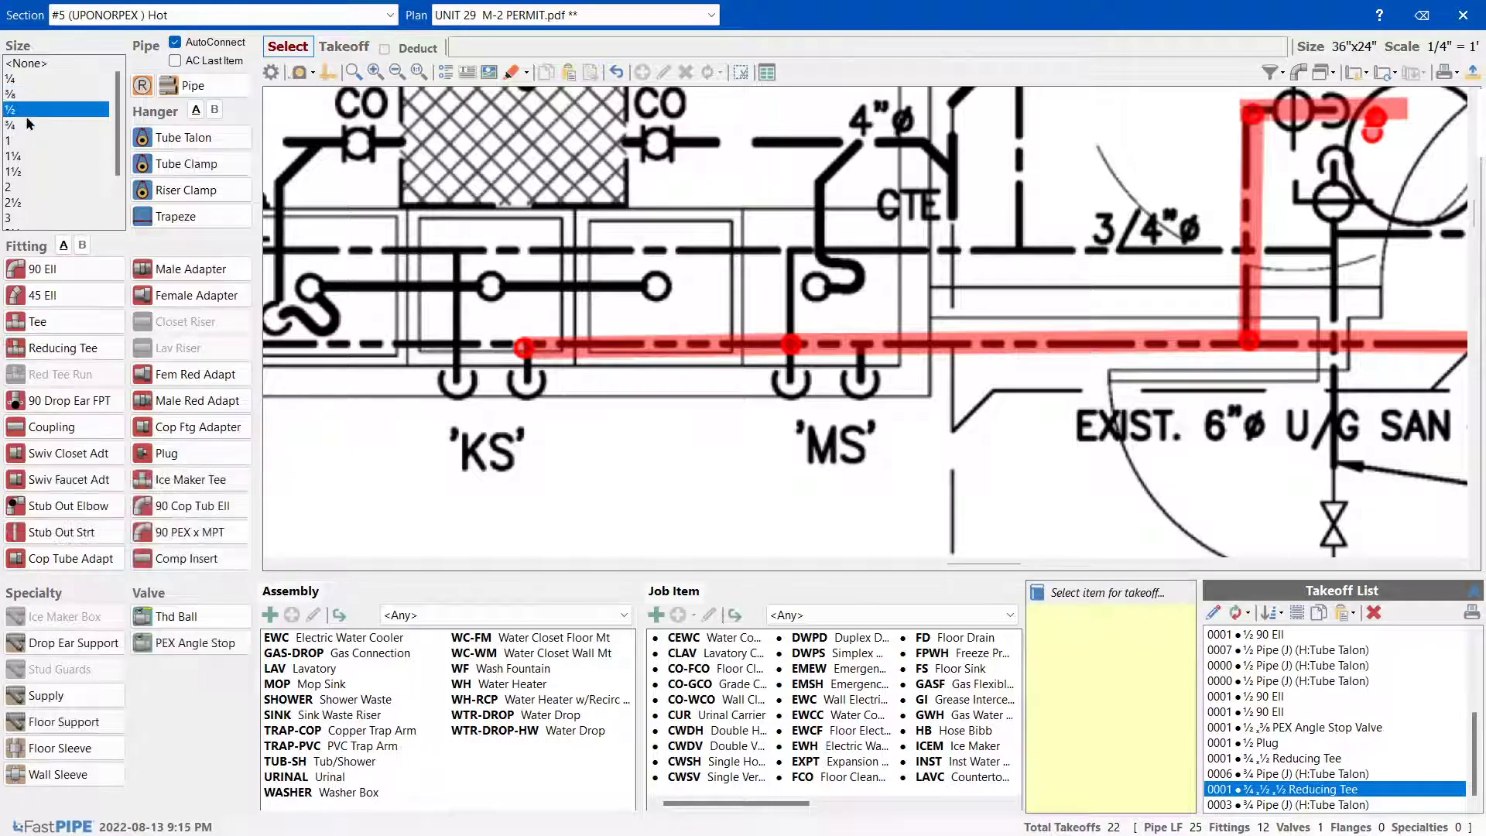
Run ½ pipe with 90 ells from the 'KS' tee to the hand sinks and paste the copied ½ fittings at the drop
click(23, 277)
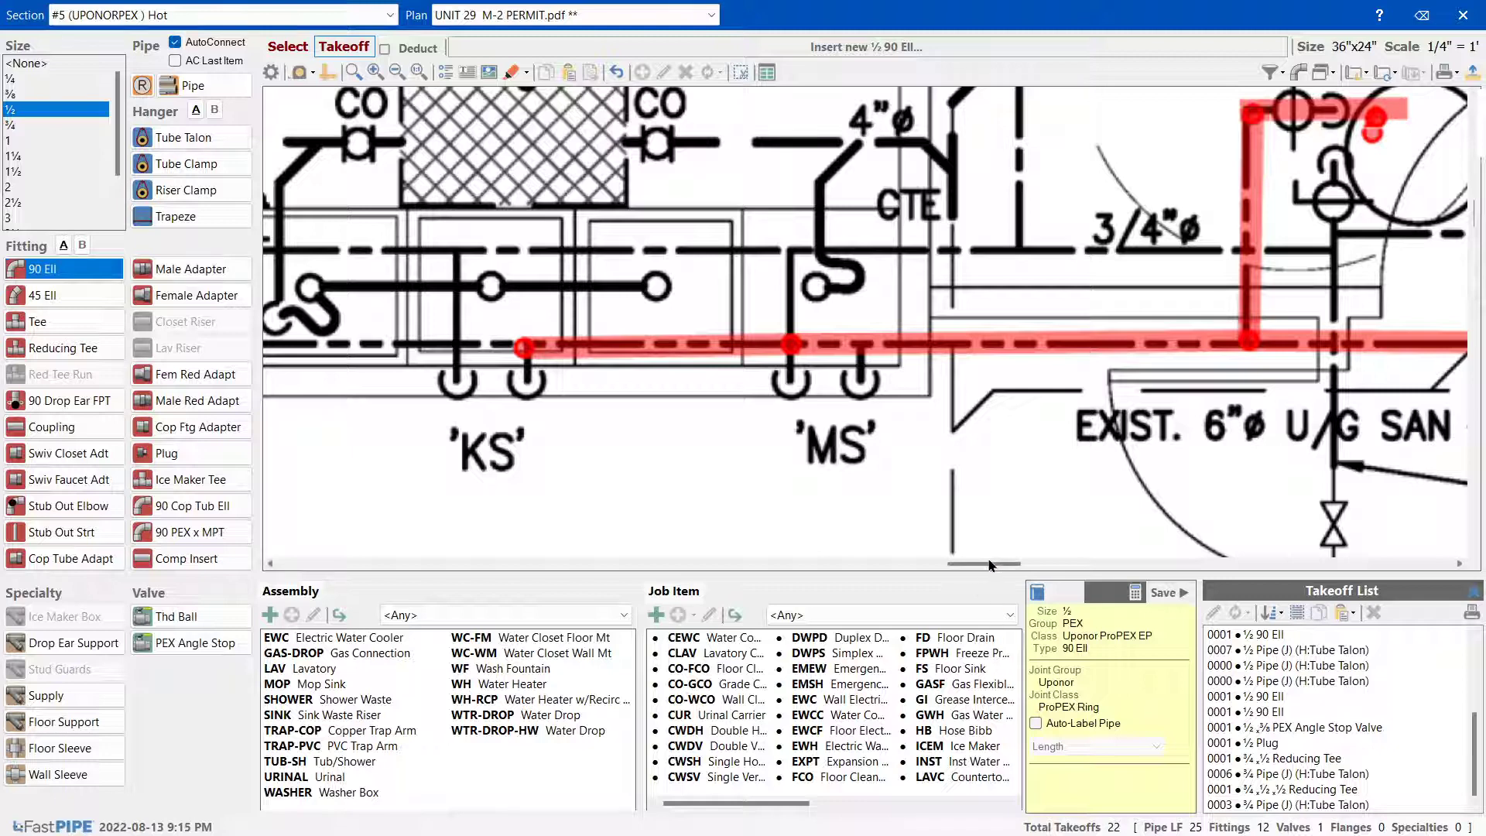
drag(989, 566, 939, 566)
click(1047, 346)
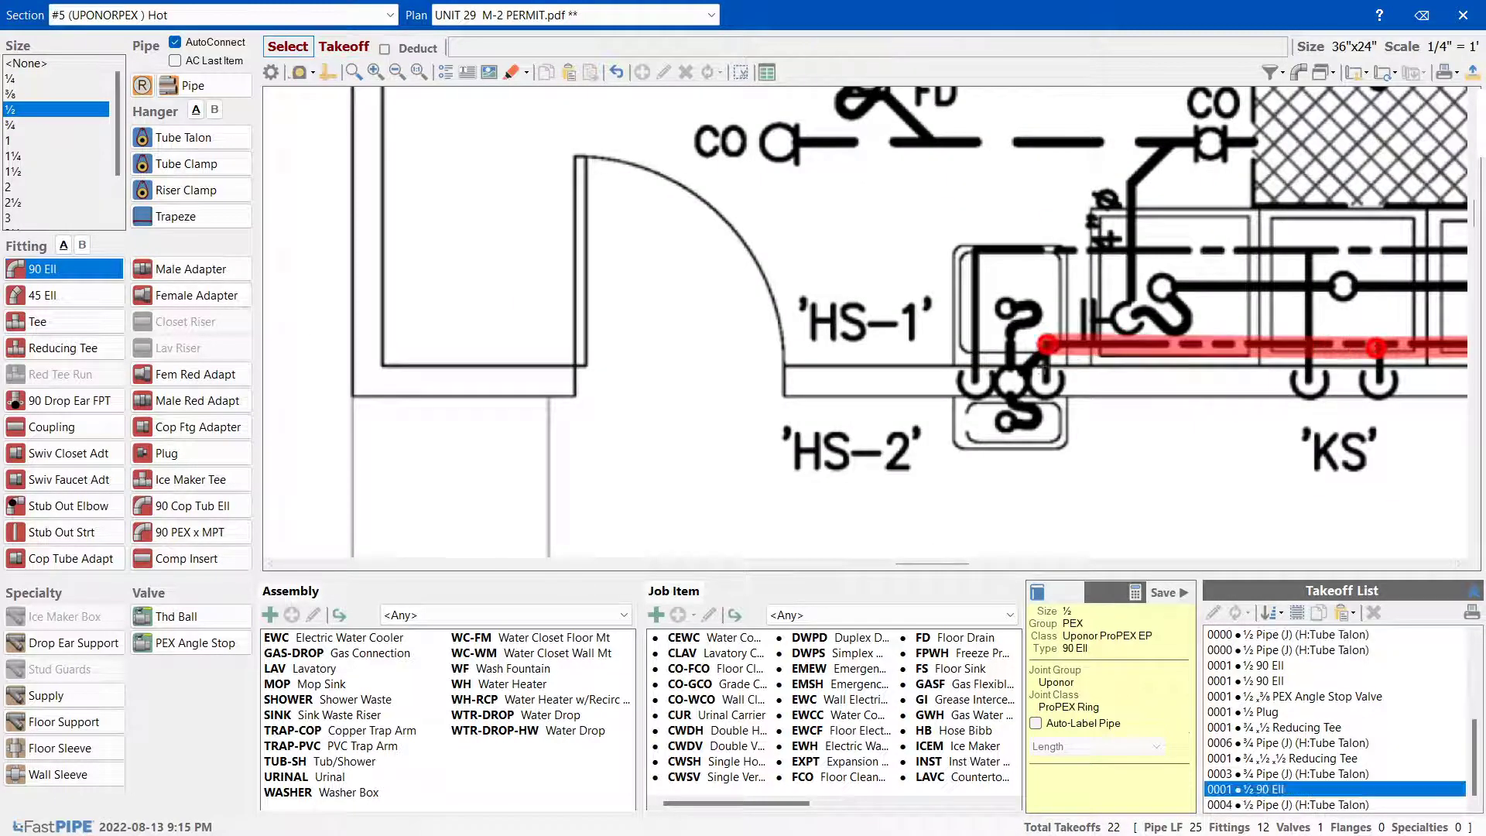
click(1048, 393)
right_click(1001, 422)
click(1048, 453)
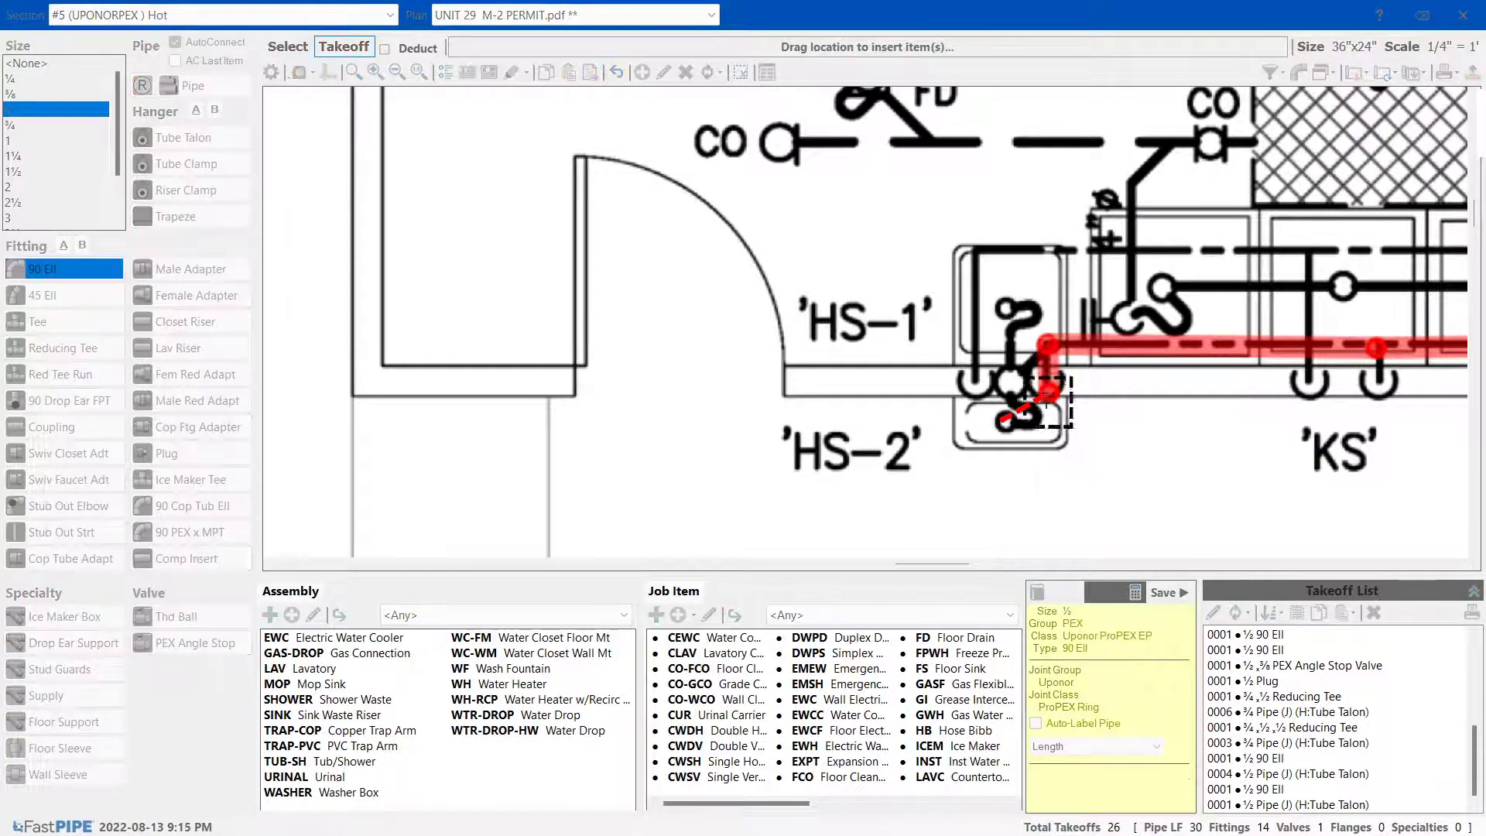
click(1066, 416)
Paste the copied ½ ells, PEX angle stop and plug at the 'MS' and 'KS' connections
drag(931, 564, 993, 564)
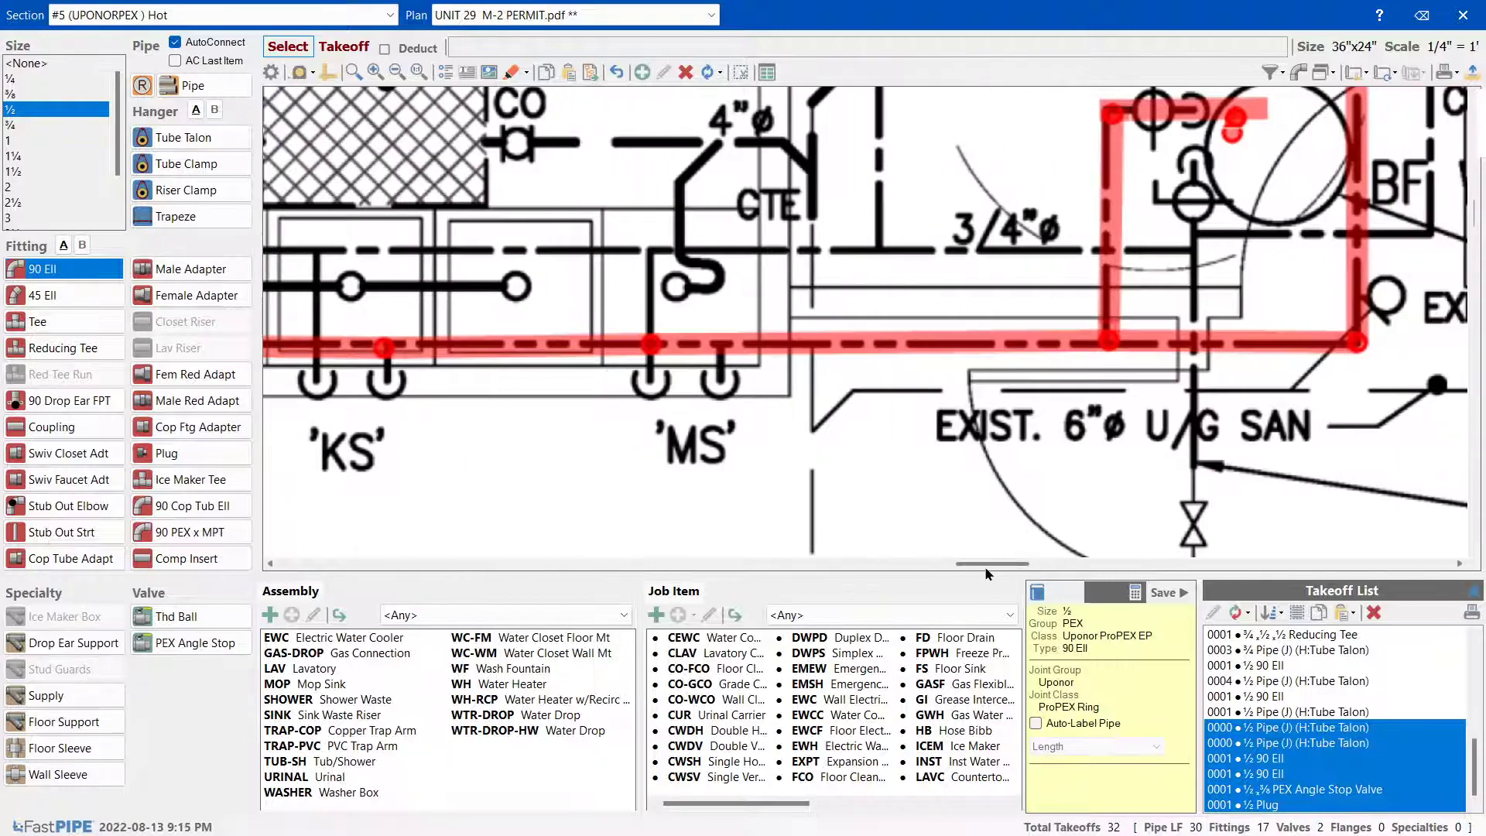
right_click(781, 416)
click(813, 449)
click(720, 385)
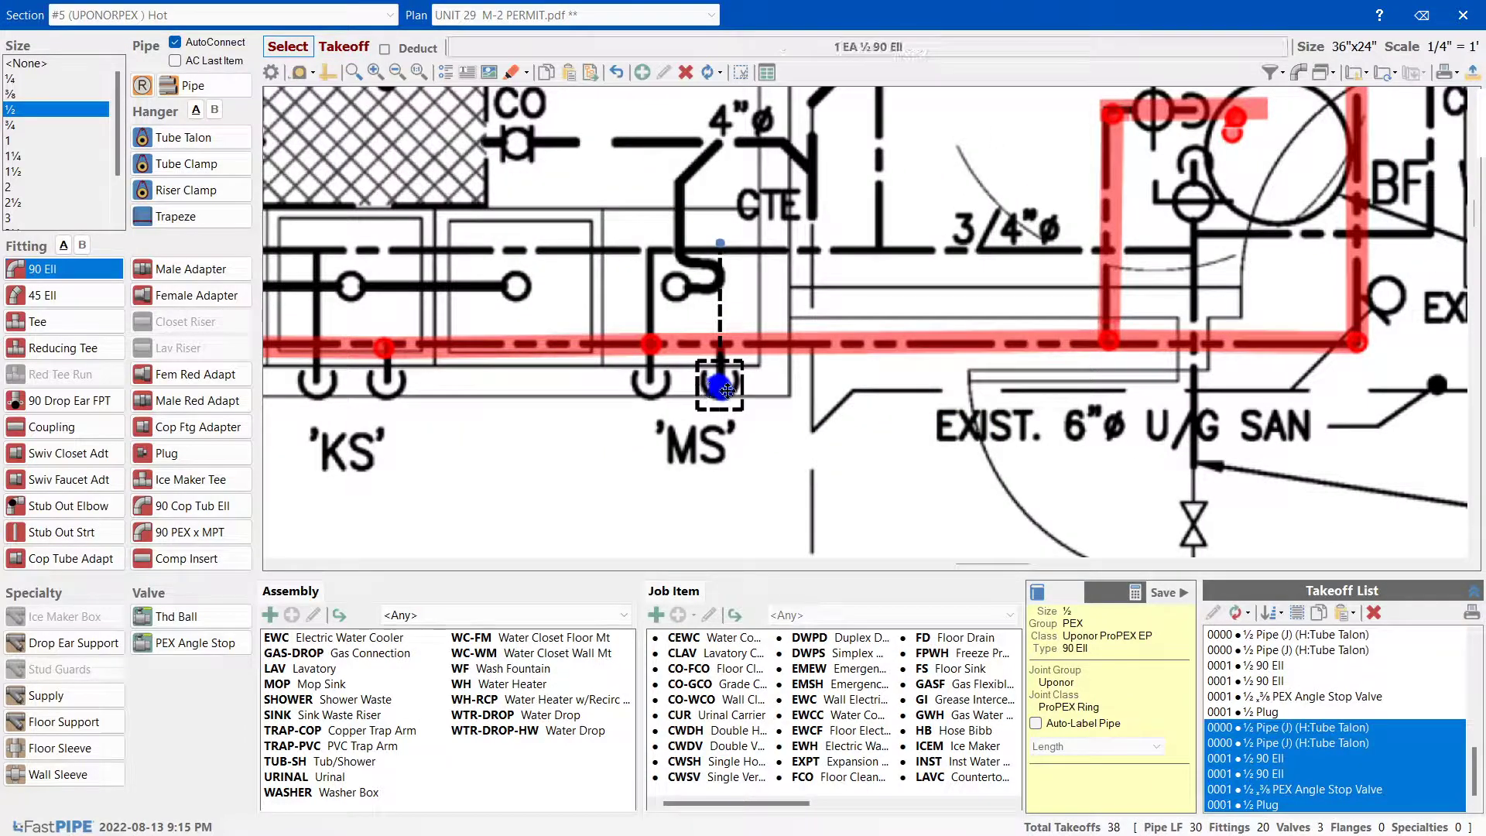
drag(726, 389, 646, 385)
right_click(428, 397)
click(455, 445)
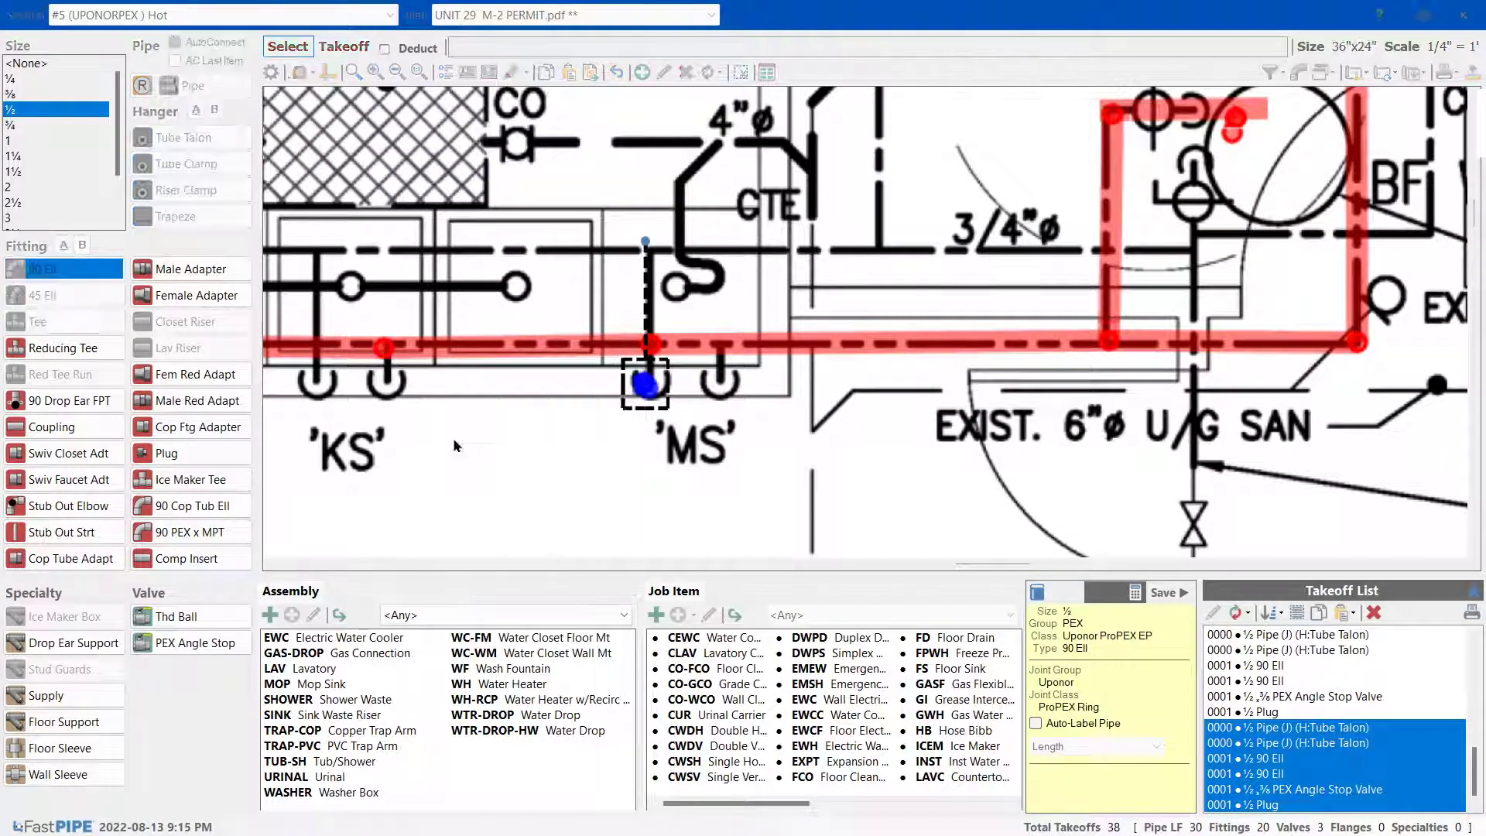
click(386, 385)
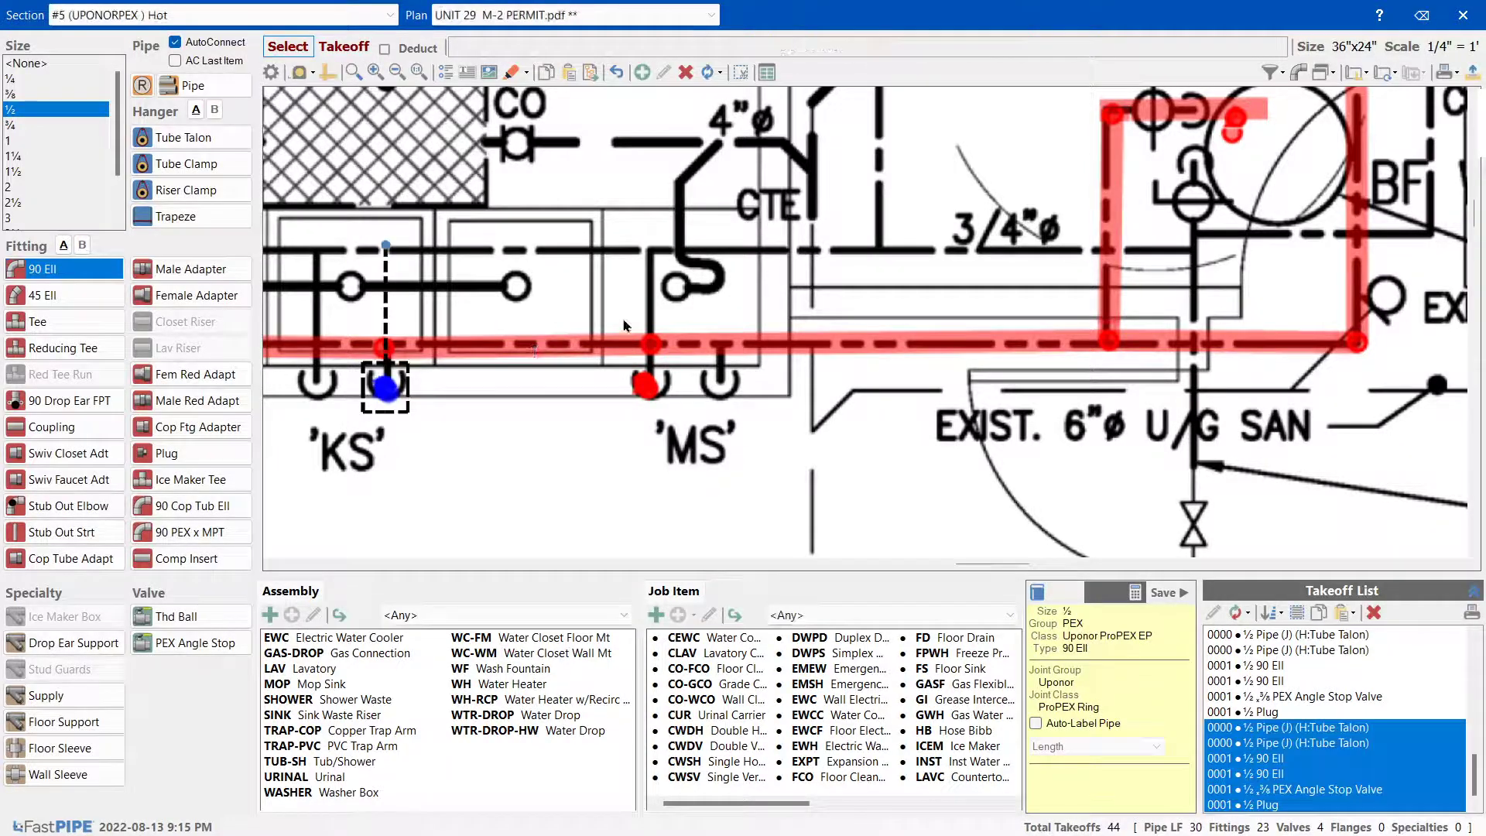
Move the 'MS' tee and fittings to its hot water connection, and draw ½ pipe from the tees to the 'MS' and 'KS' fittings
click(662, 405)
drag(663, 408, 736, 408)
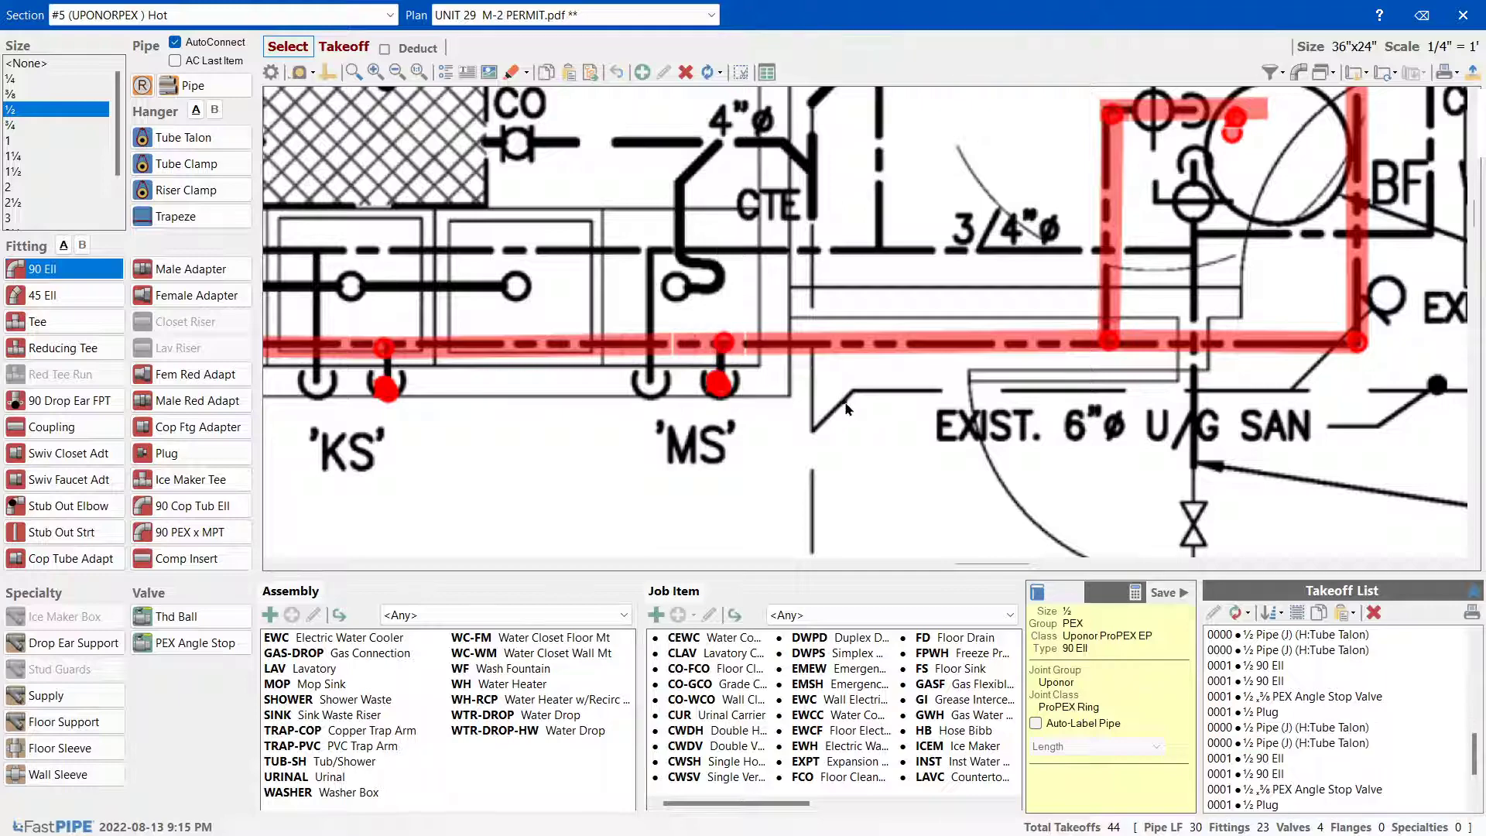
click(165, 89)
drag(724, 341, 720, 391)
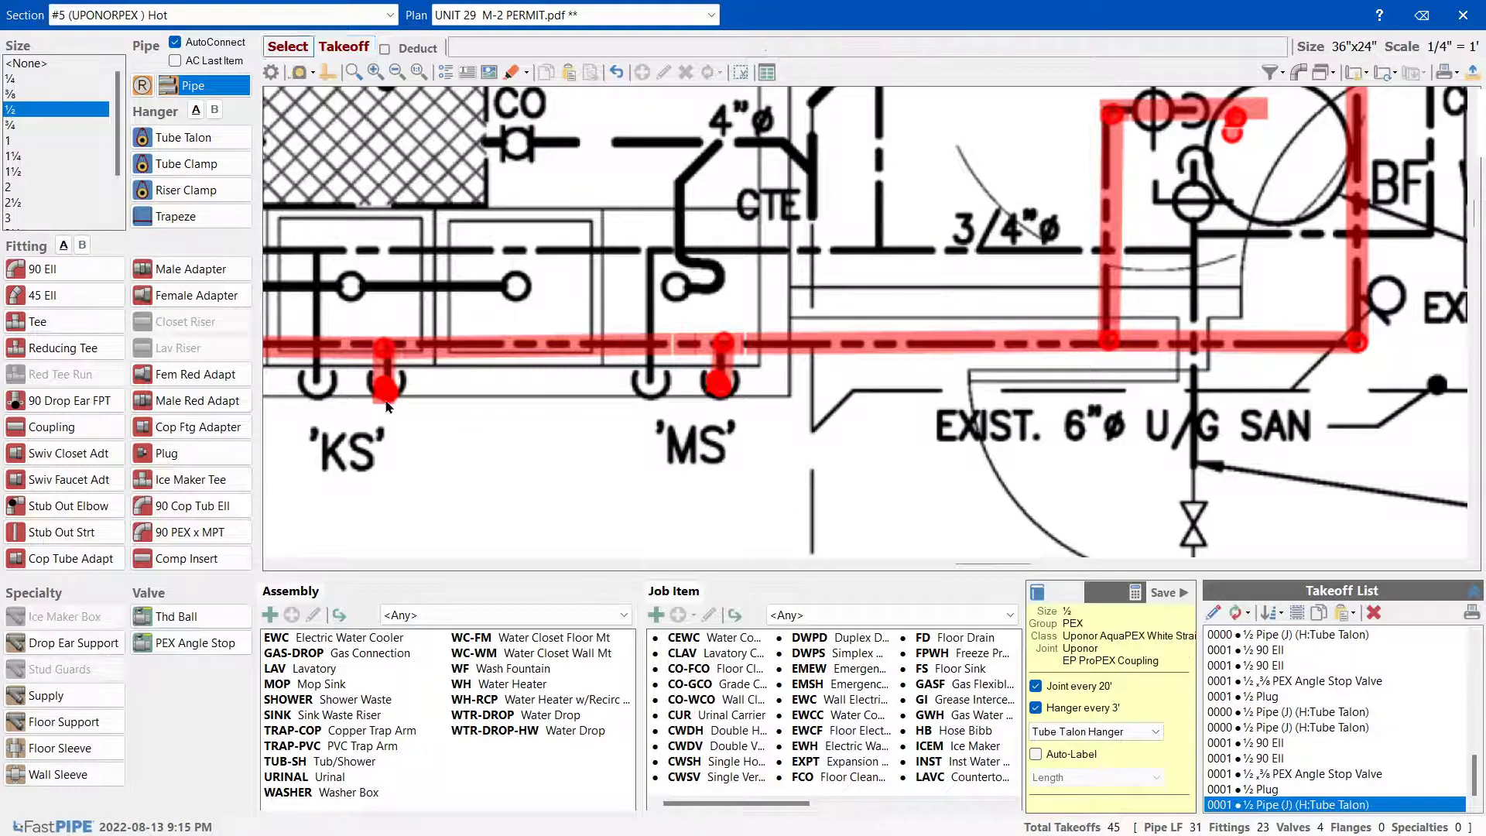
scroll(744, 477, down, 2)
scroll(745, 478, down, 2)
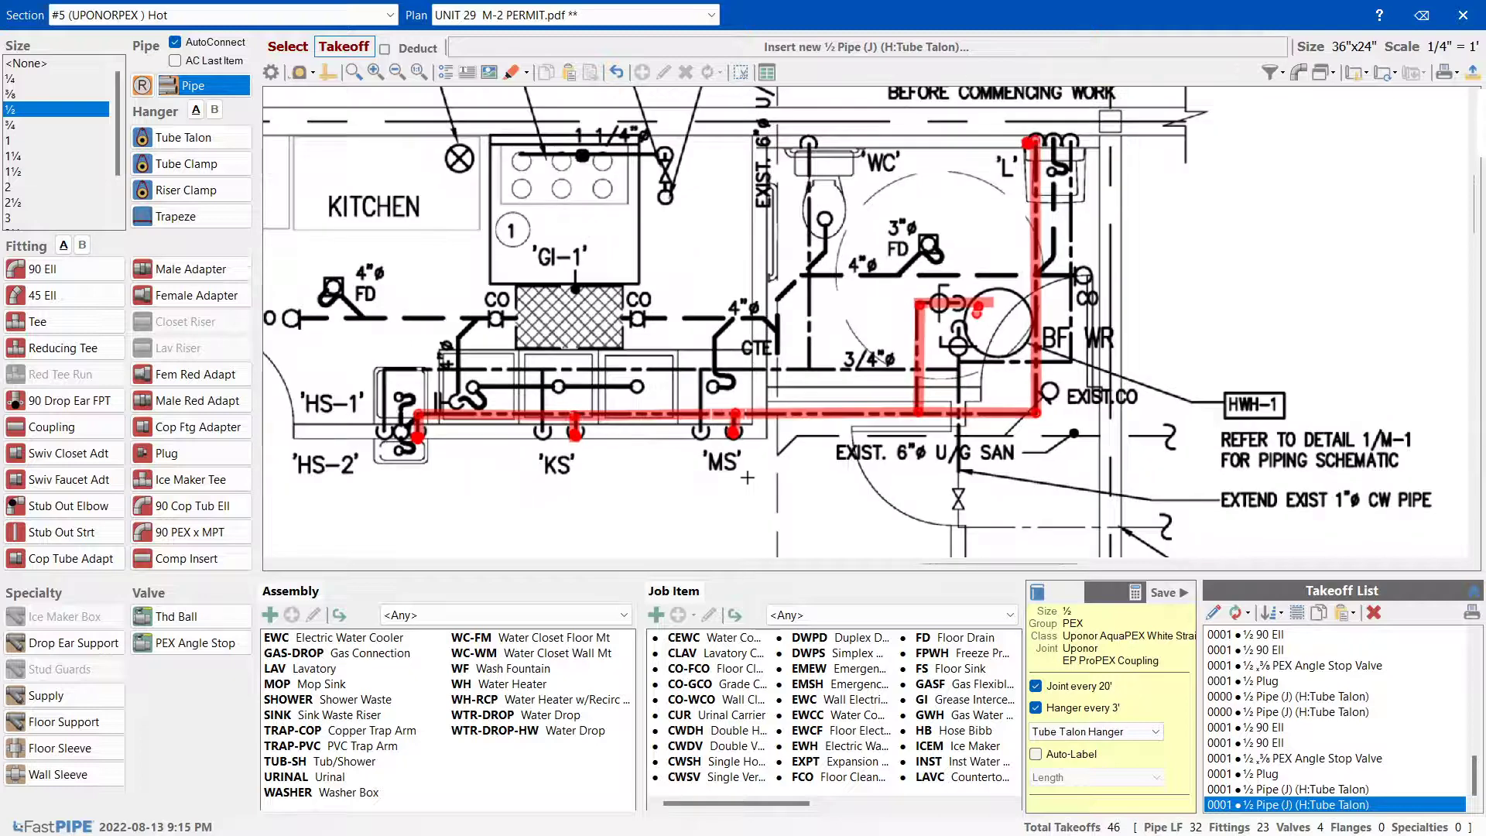
Close the hot section's takeoff and add a section with spec UPONORPEX - Uponor PEX, area Fixtures and plan UNIT 29 M-2 PERMIT.pdf
click(1462, 14)
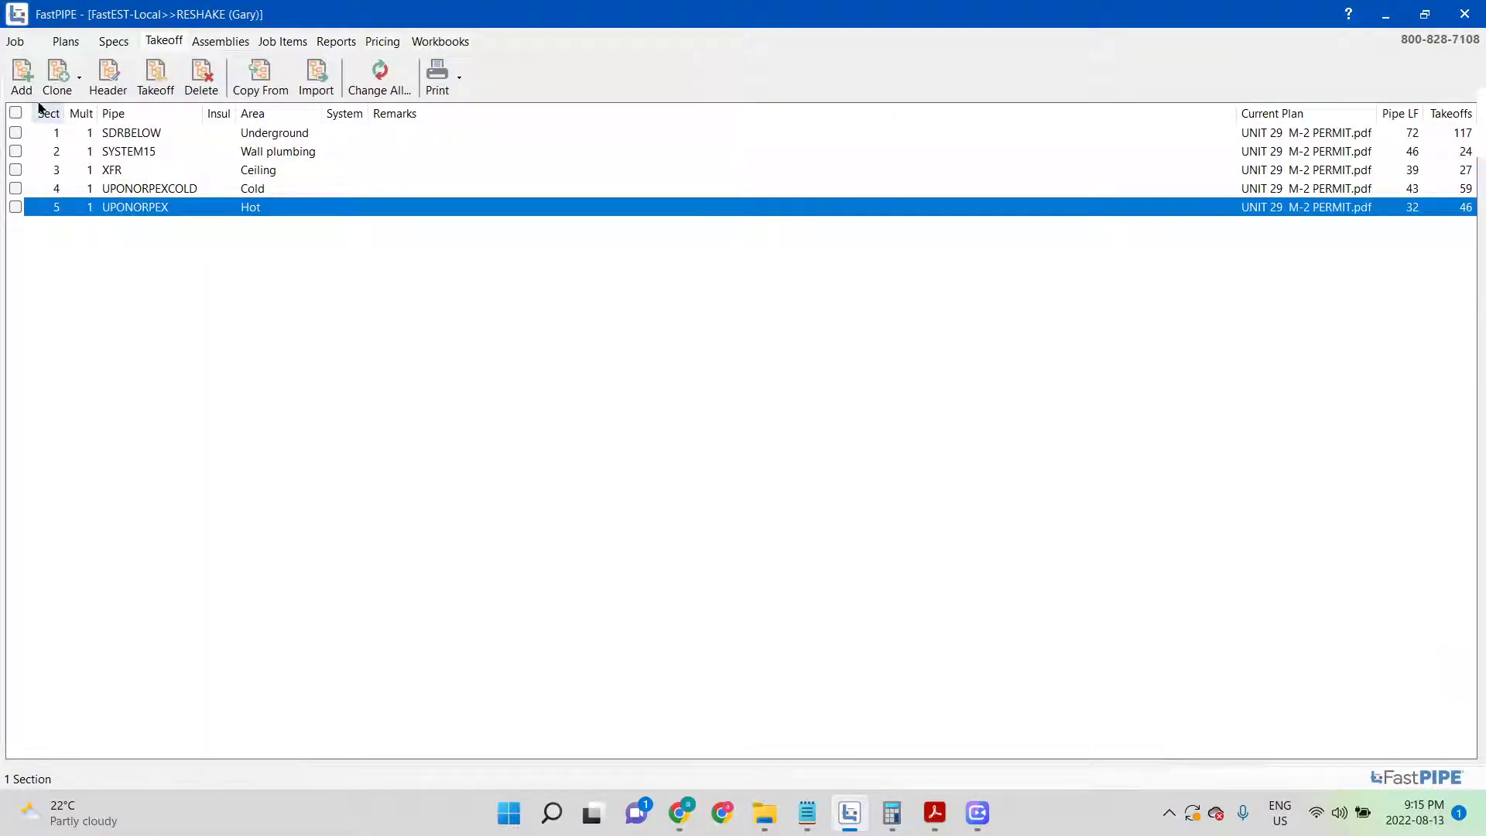
click(21, 78)
click(627, 470)
click(635, 496)
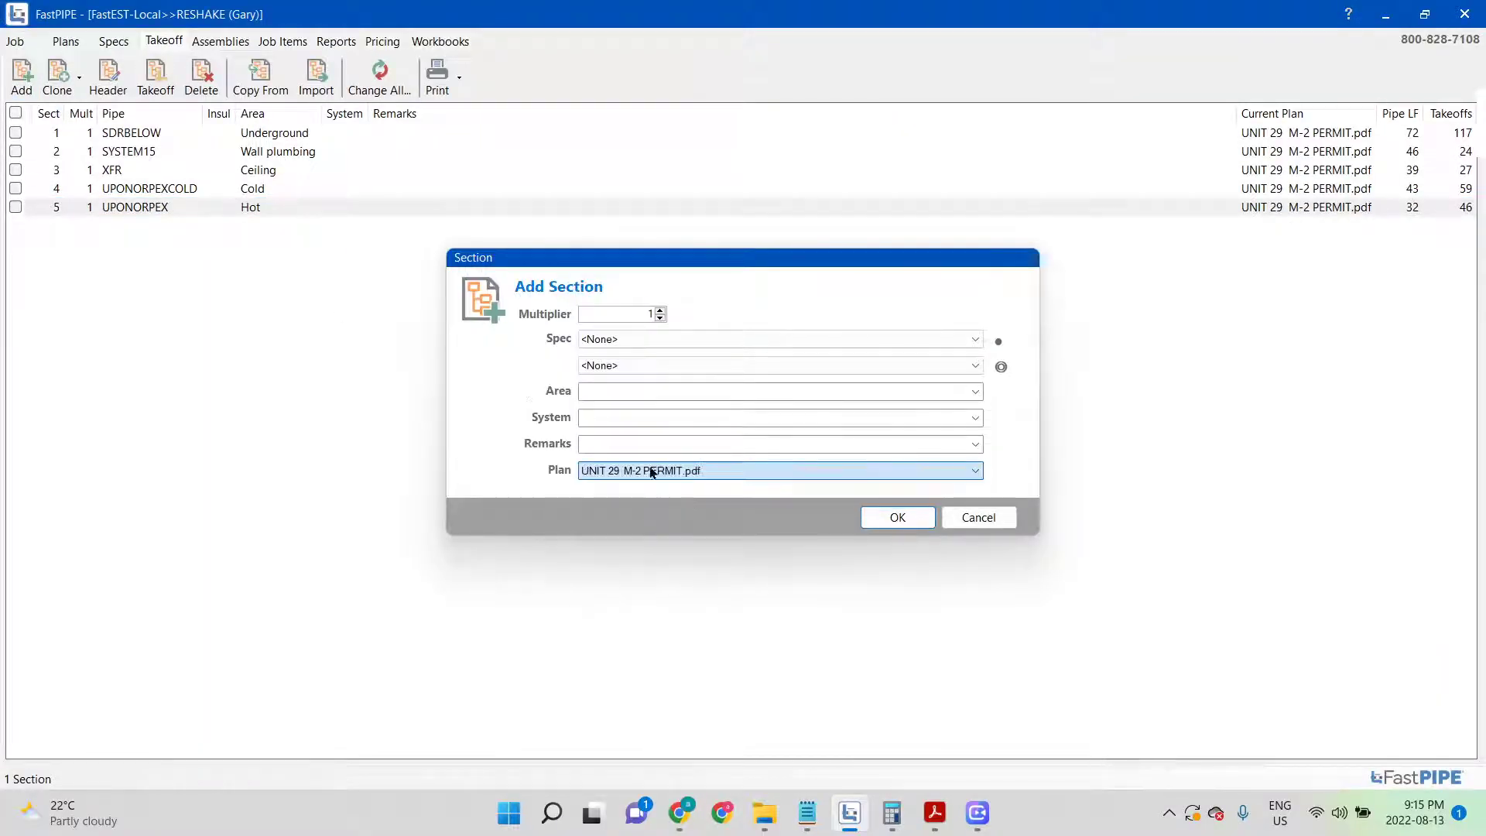
click(663, 341)
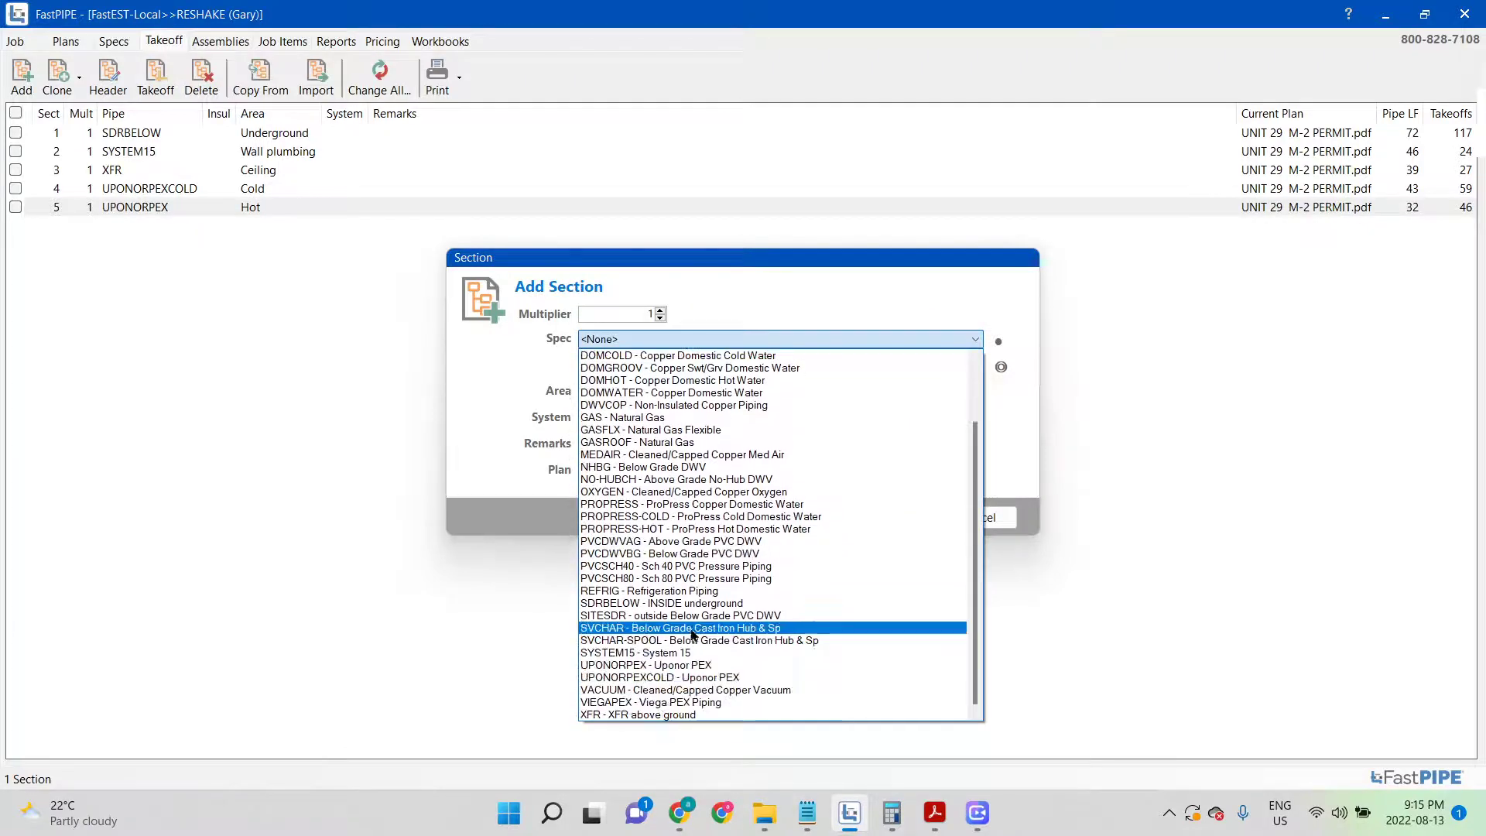
click(675, 664)
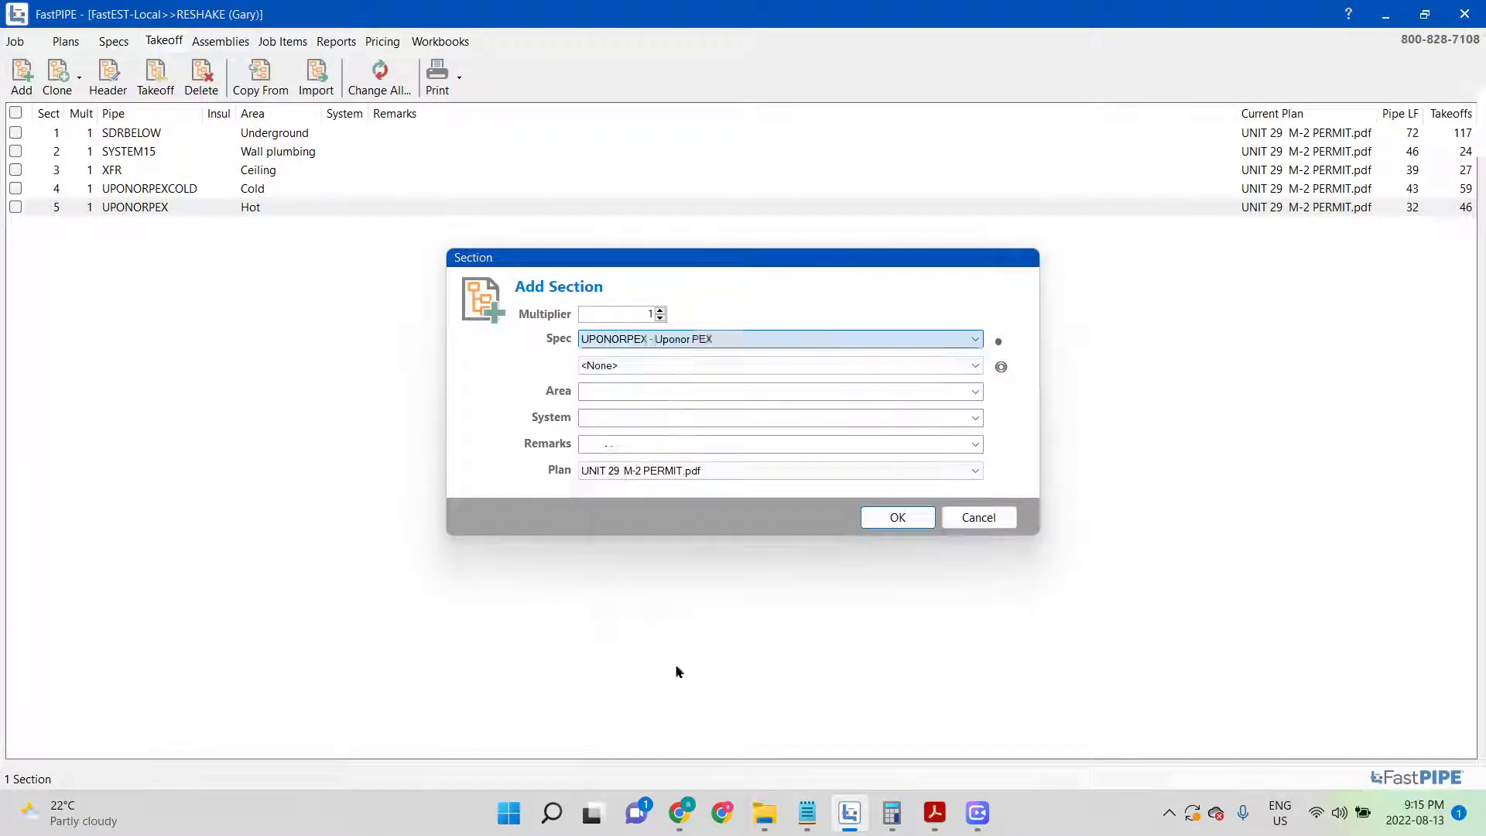
click(610, 390)
text(Fixture)
key(Return)
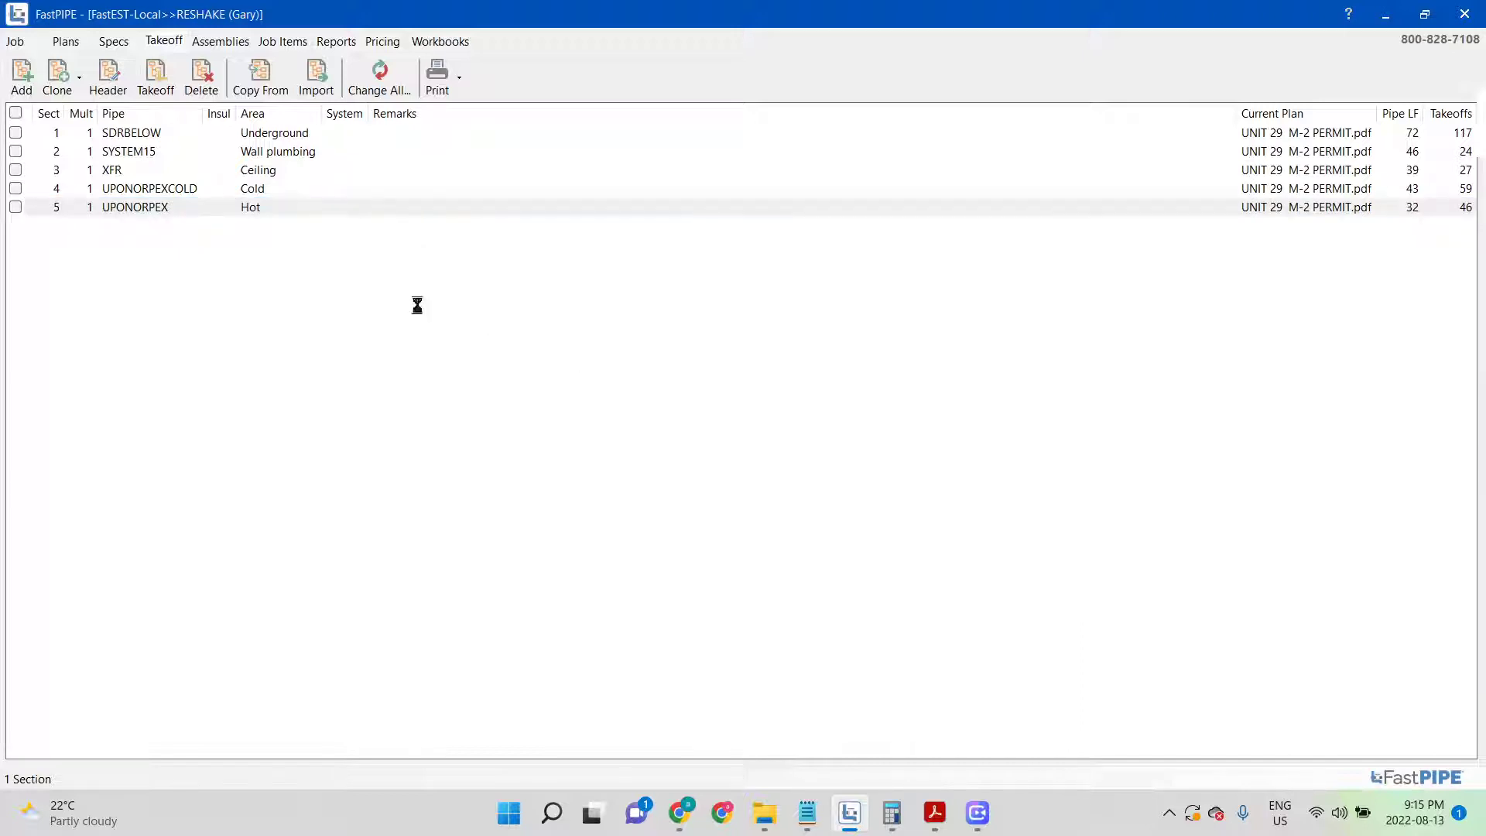
scroll(999, 387, down, 5)
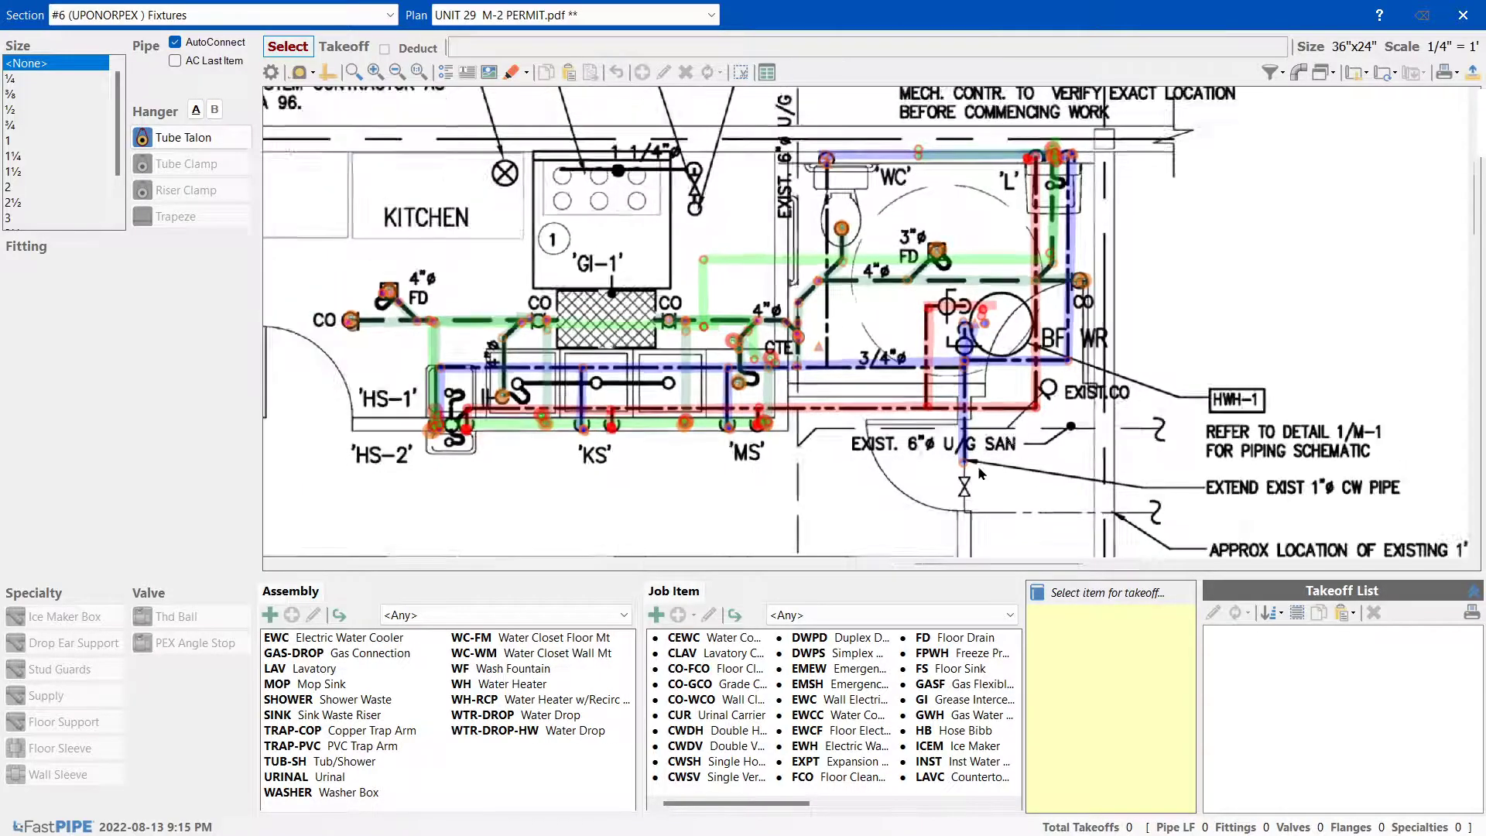
scroll(776, 411, up, 10)
scroll(779, 416, down, 1)
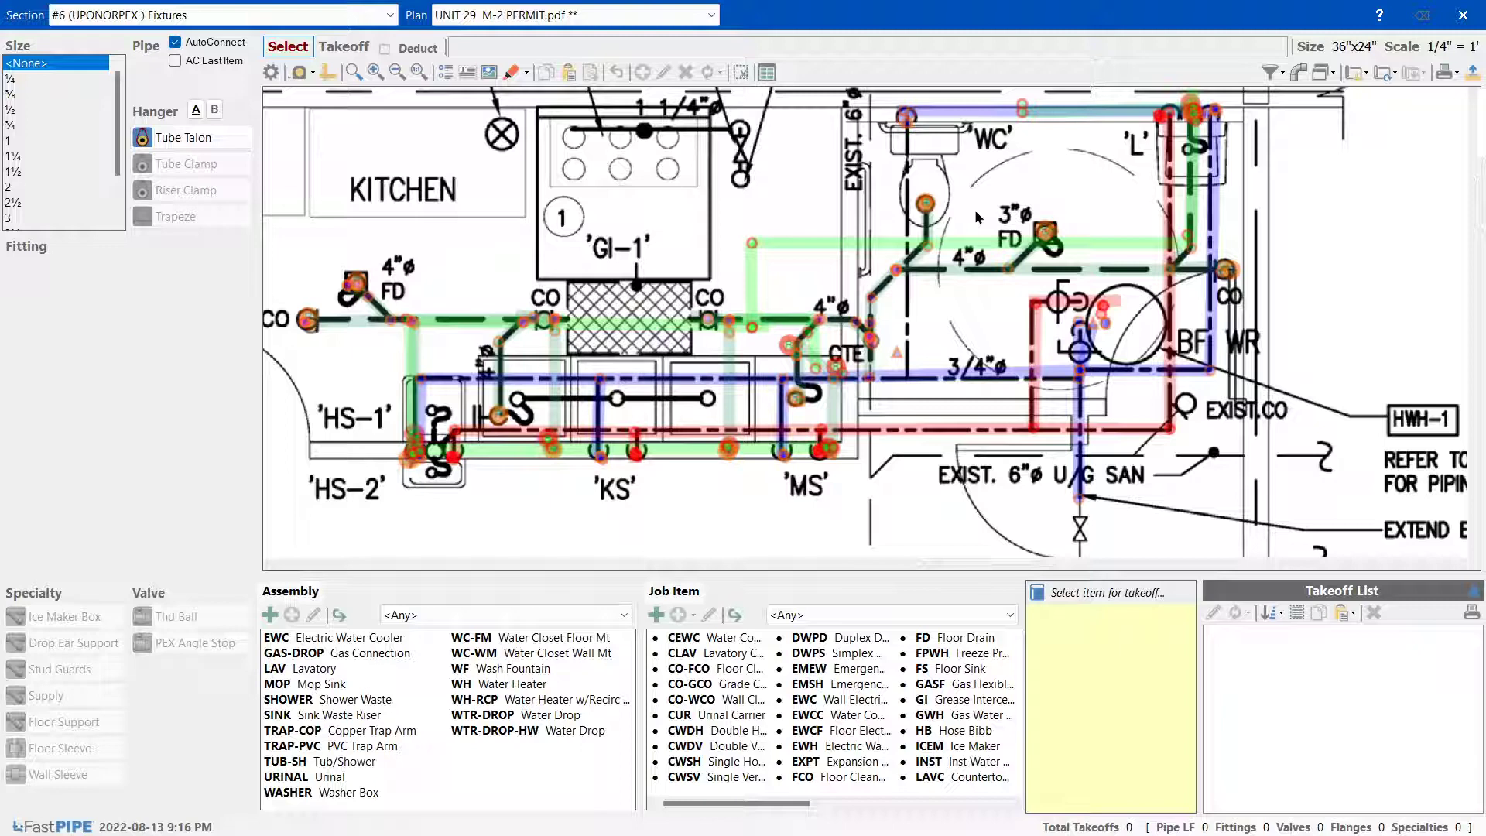
Change the custom fill colour of the SYSTEM15 pipe spec to Plum and close the spec
click(1465, 28)
click(113, 42)
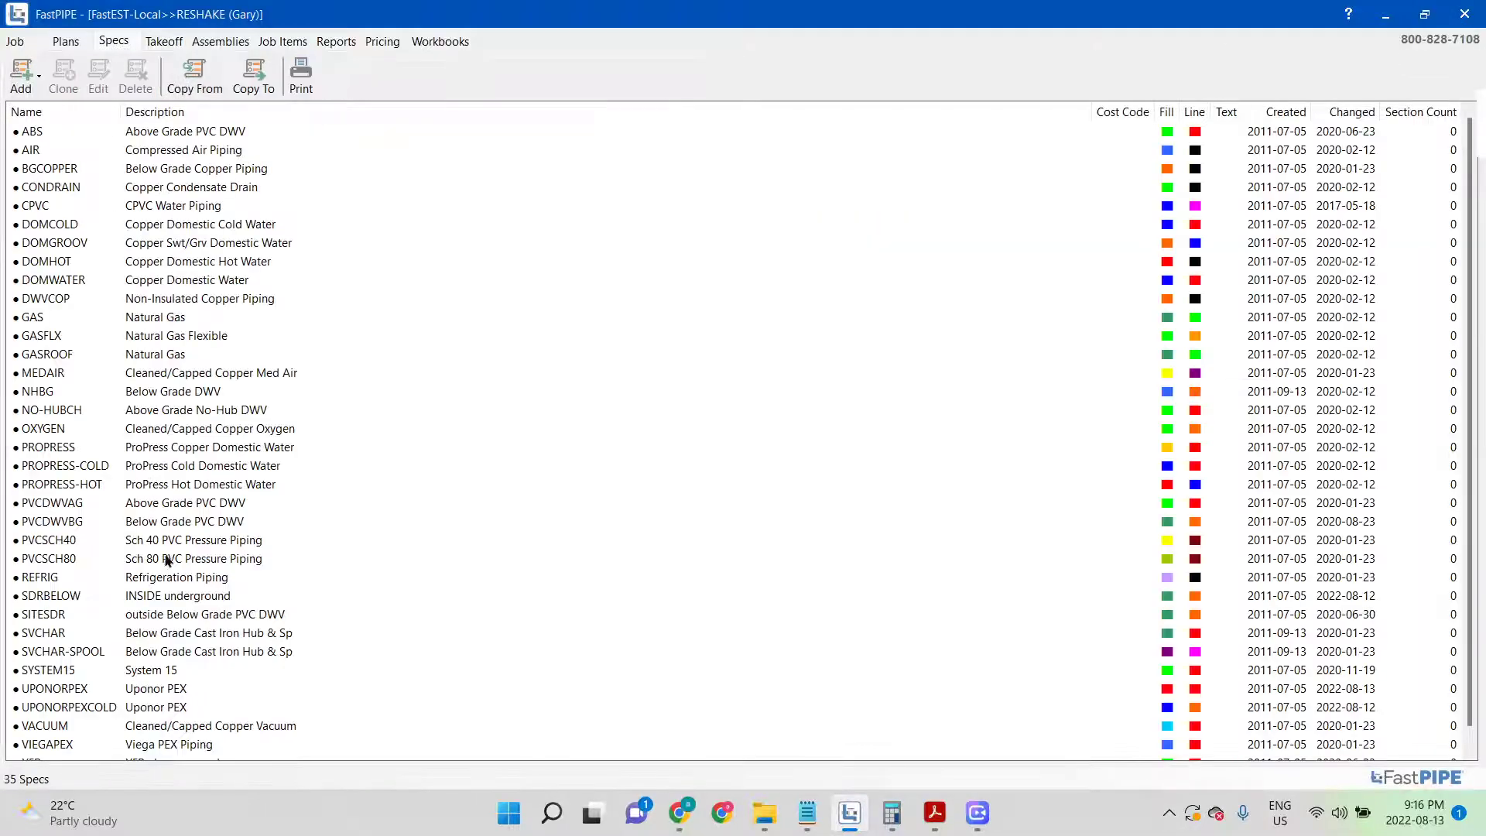
click(172, 671)
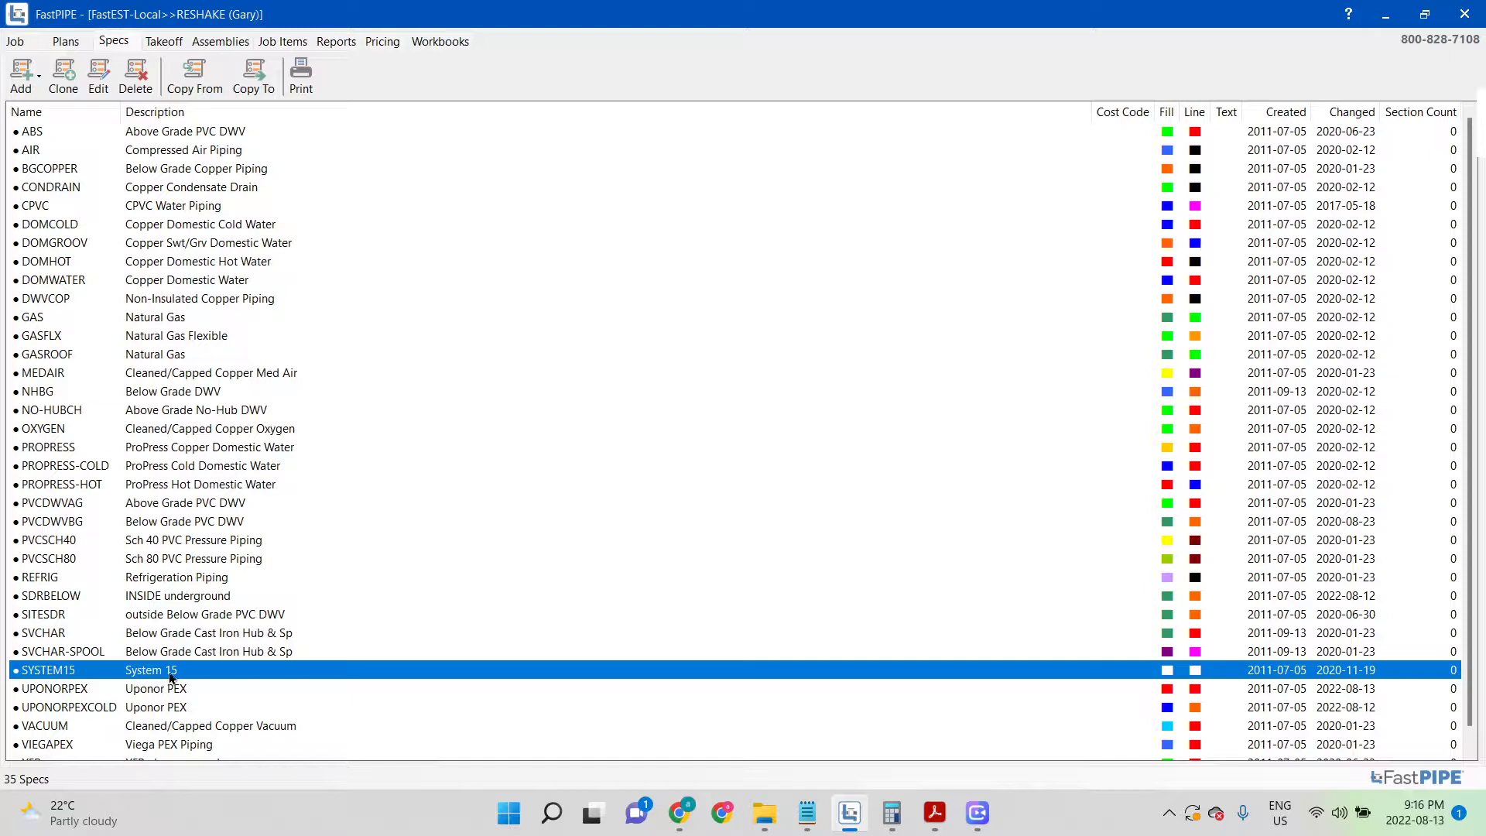
click(103, 75)
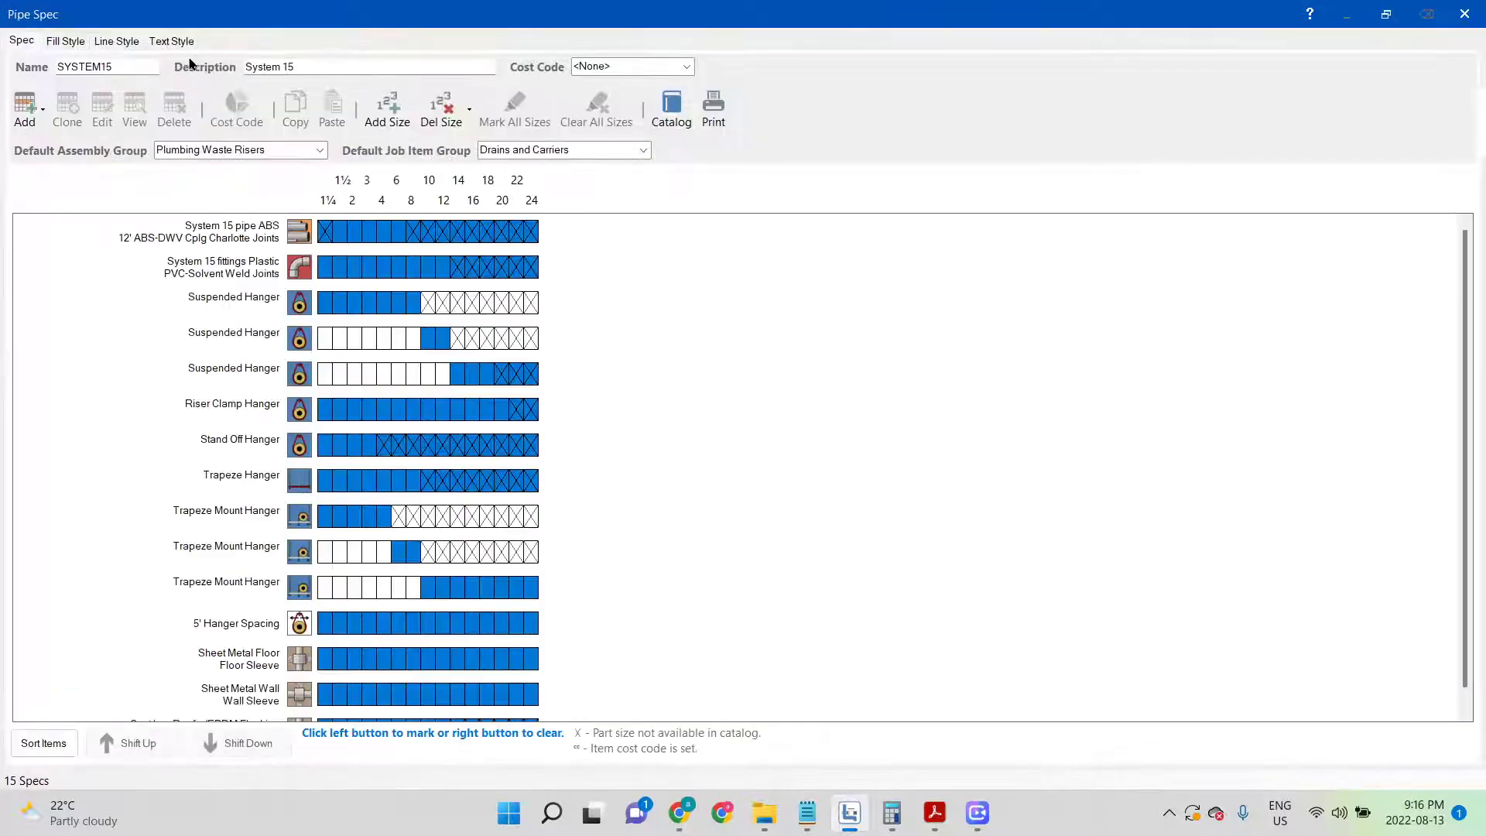
click(74, 44)
click(193, 73)
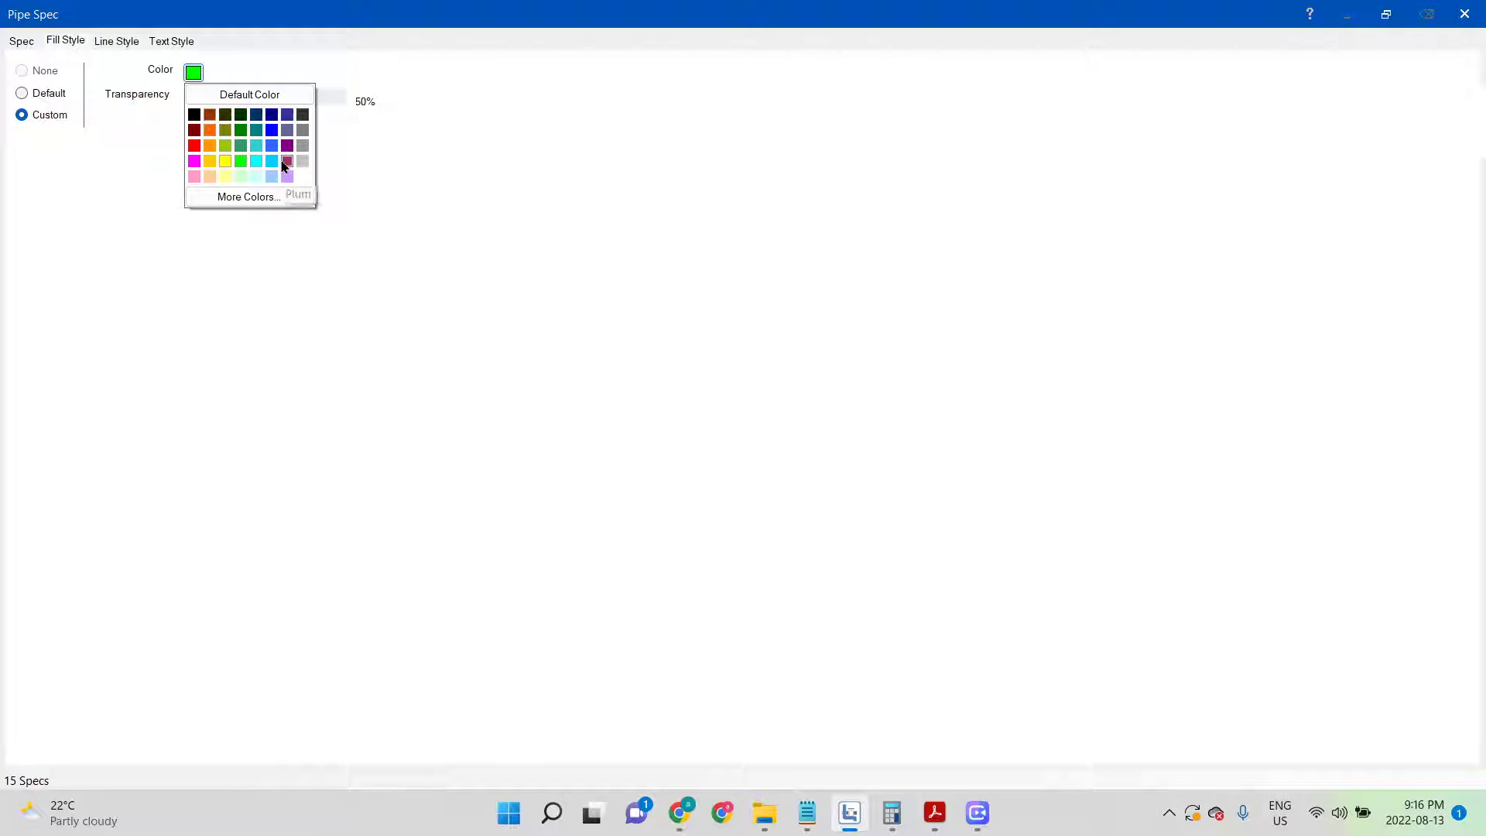
click(181, 159)
click(193, 75)
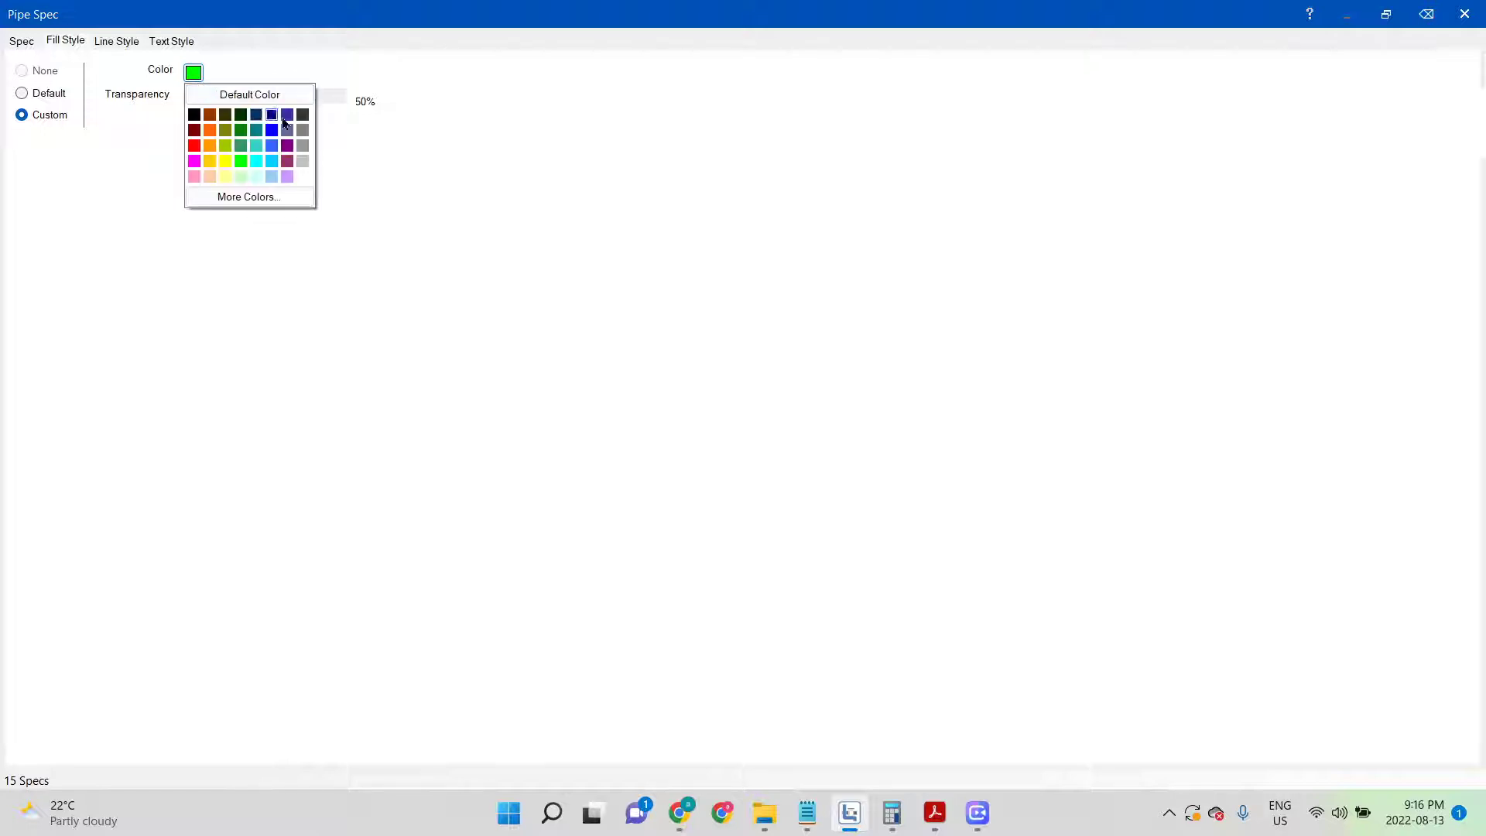
click(284, 163)
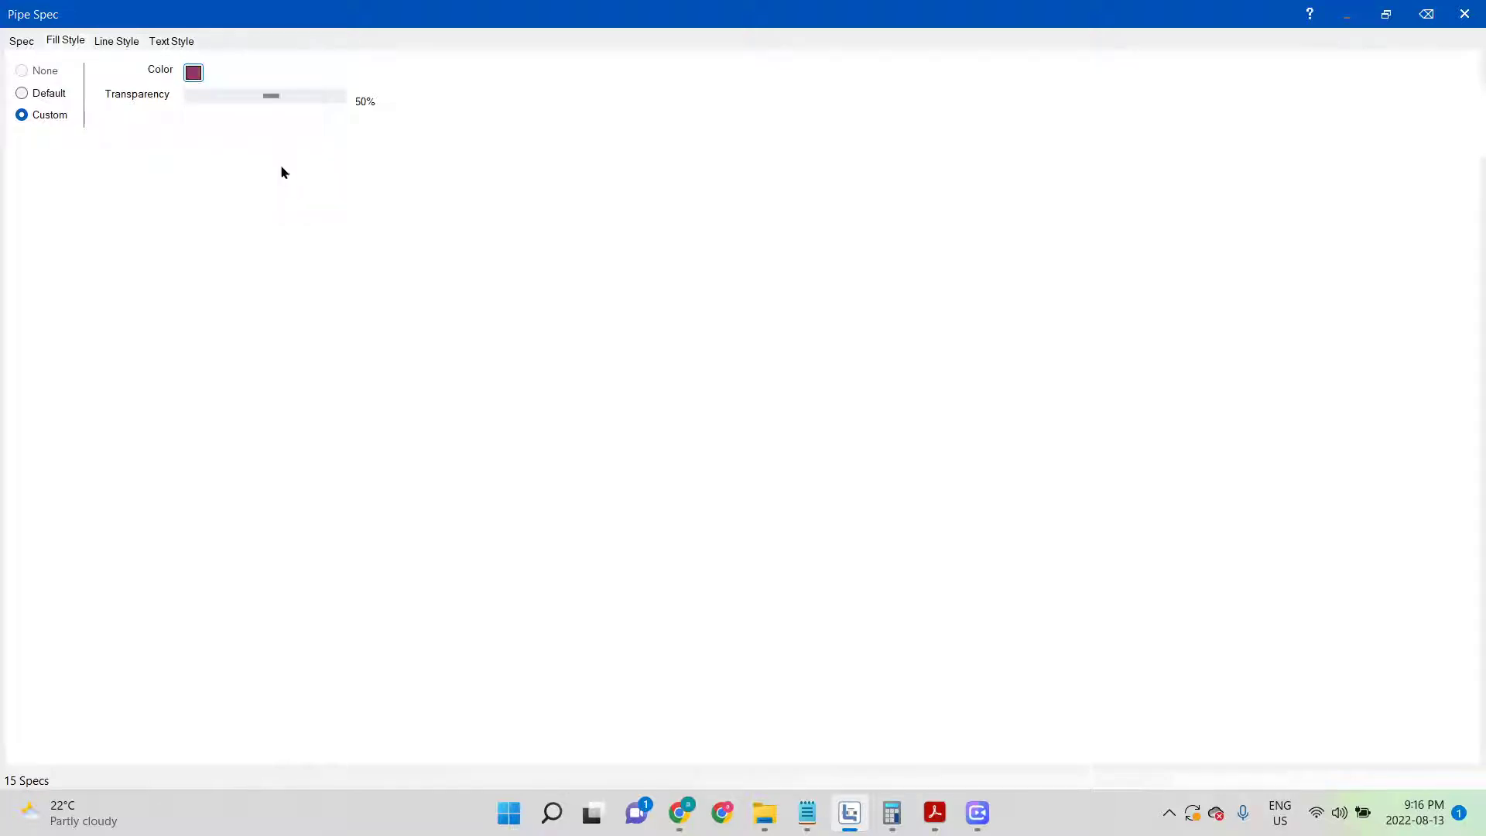
click(1476, 28)
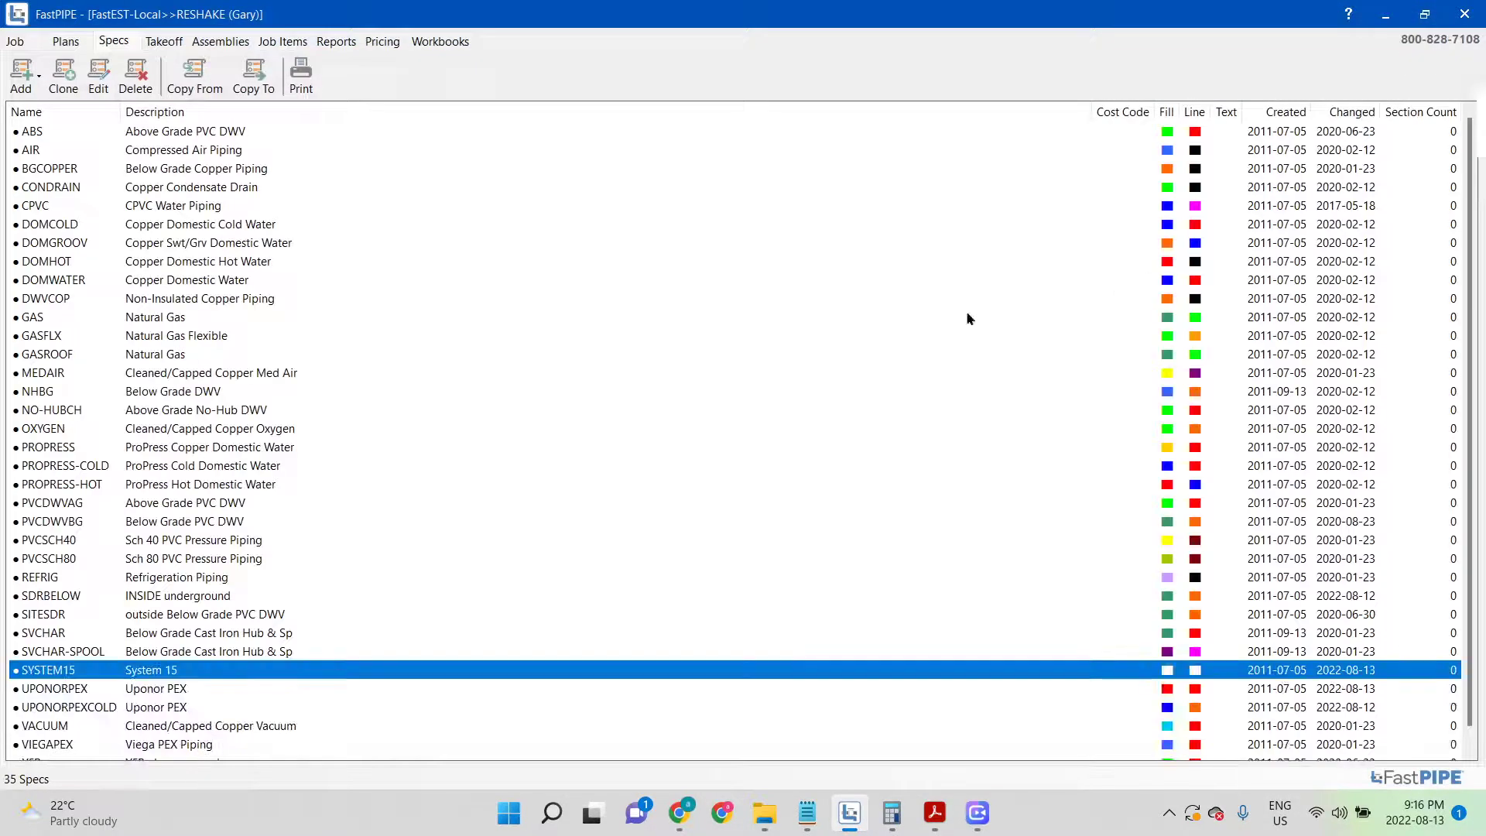
Reopen the Fixtures section's takeoff and examine the colours of the pipe runs on the plan
click(165, 41)
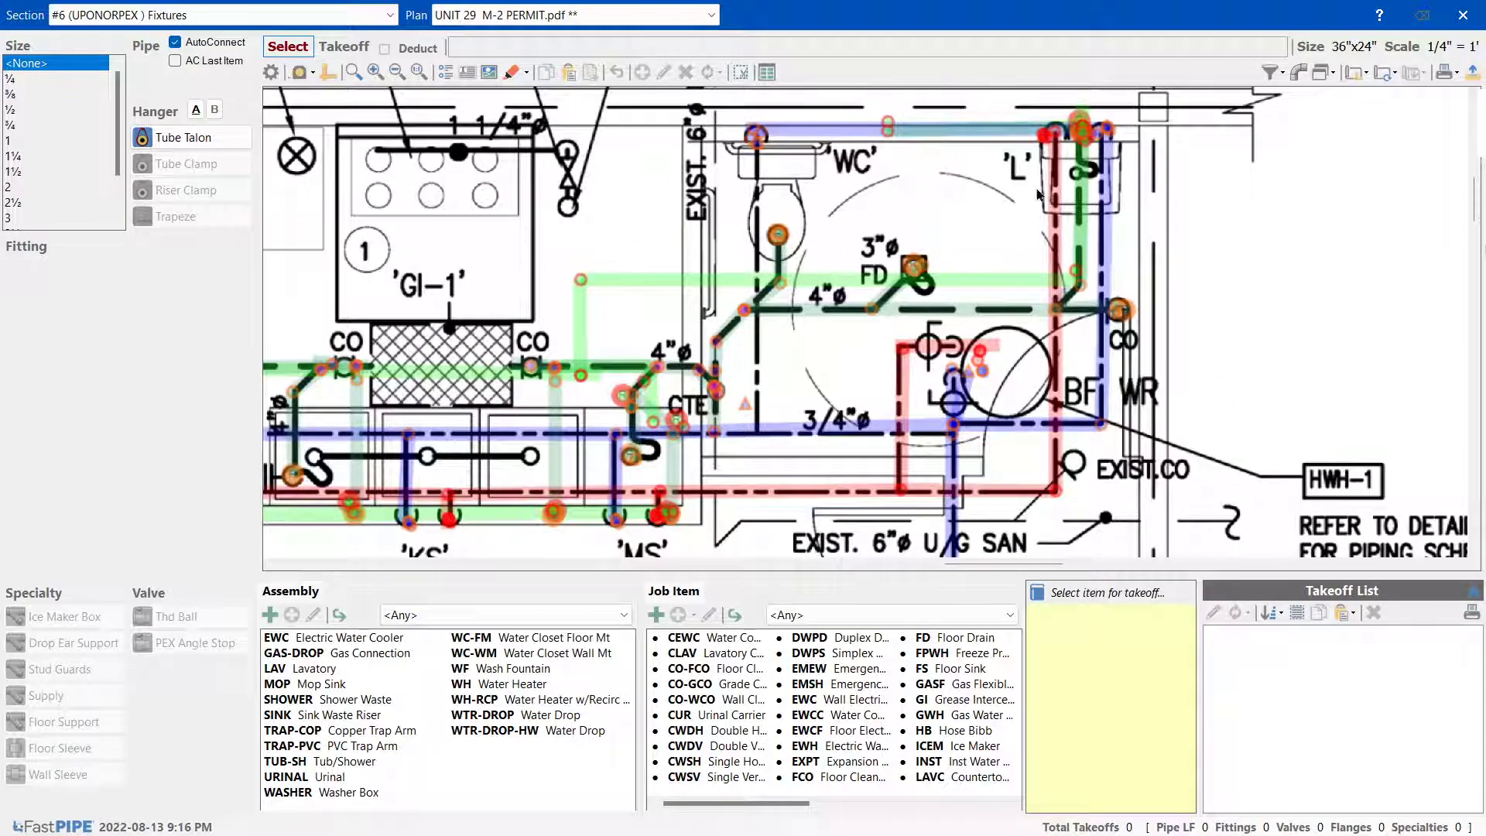
drag(1477, 223, 1477, 217)
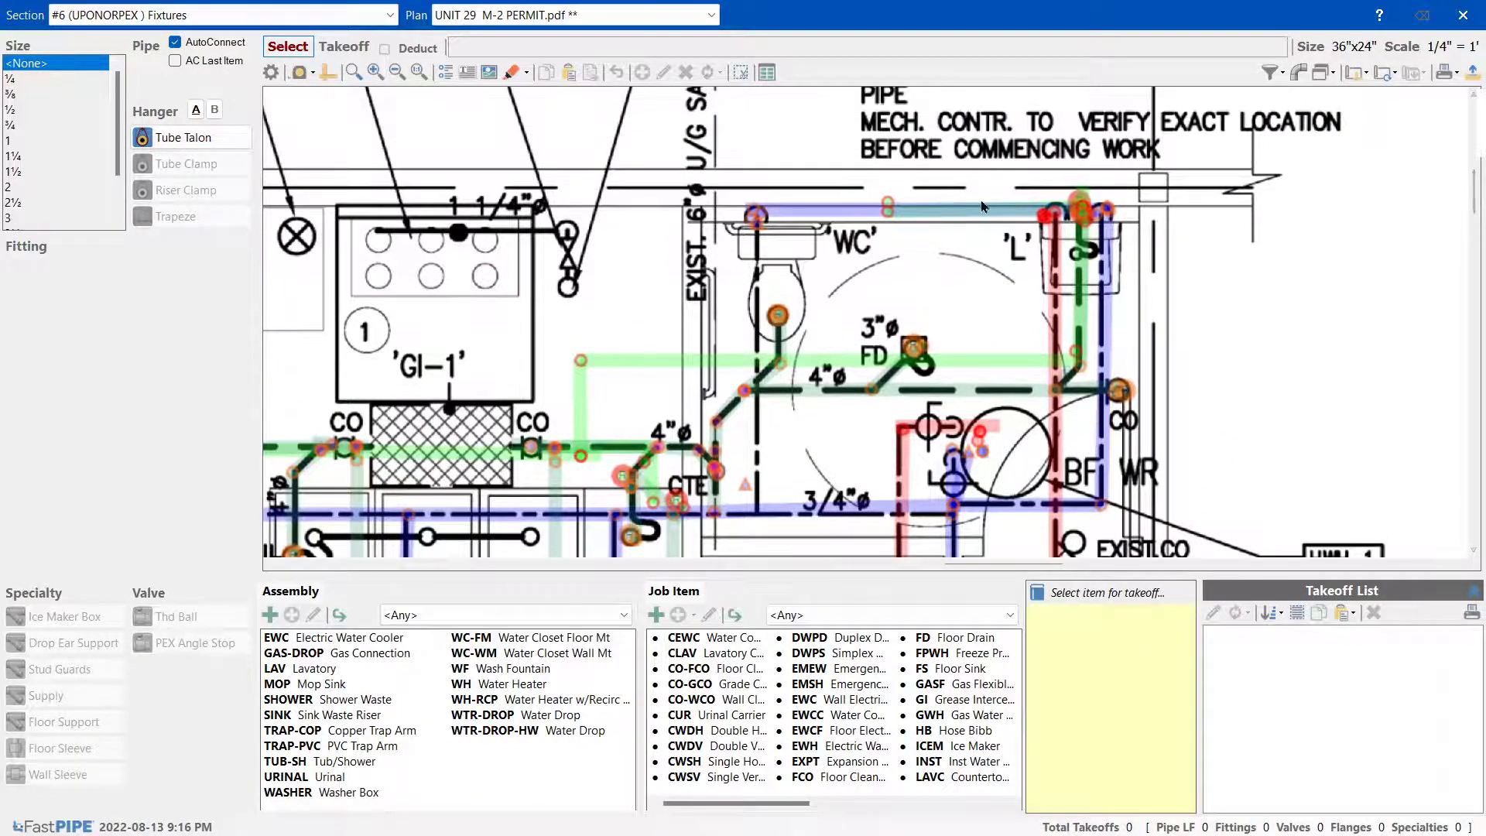
scroll(942, 268, down, 1)
scroll(943, 268, down, 2)
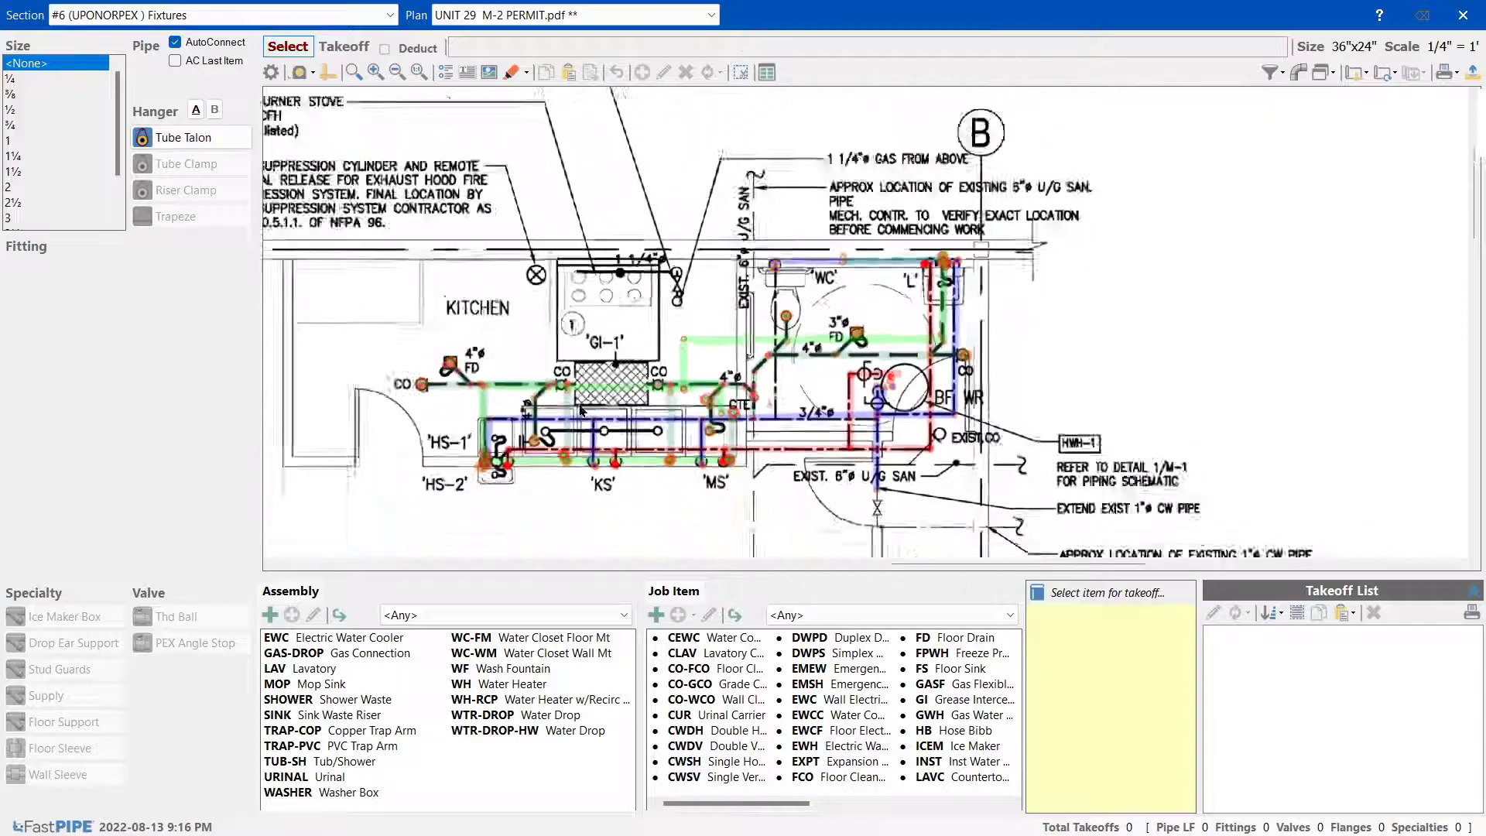
scroll(581, 413, up, 4)
scroll(580, 413, down, 2)
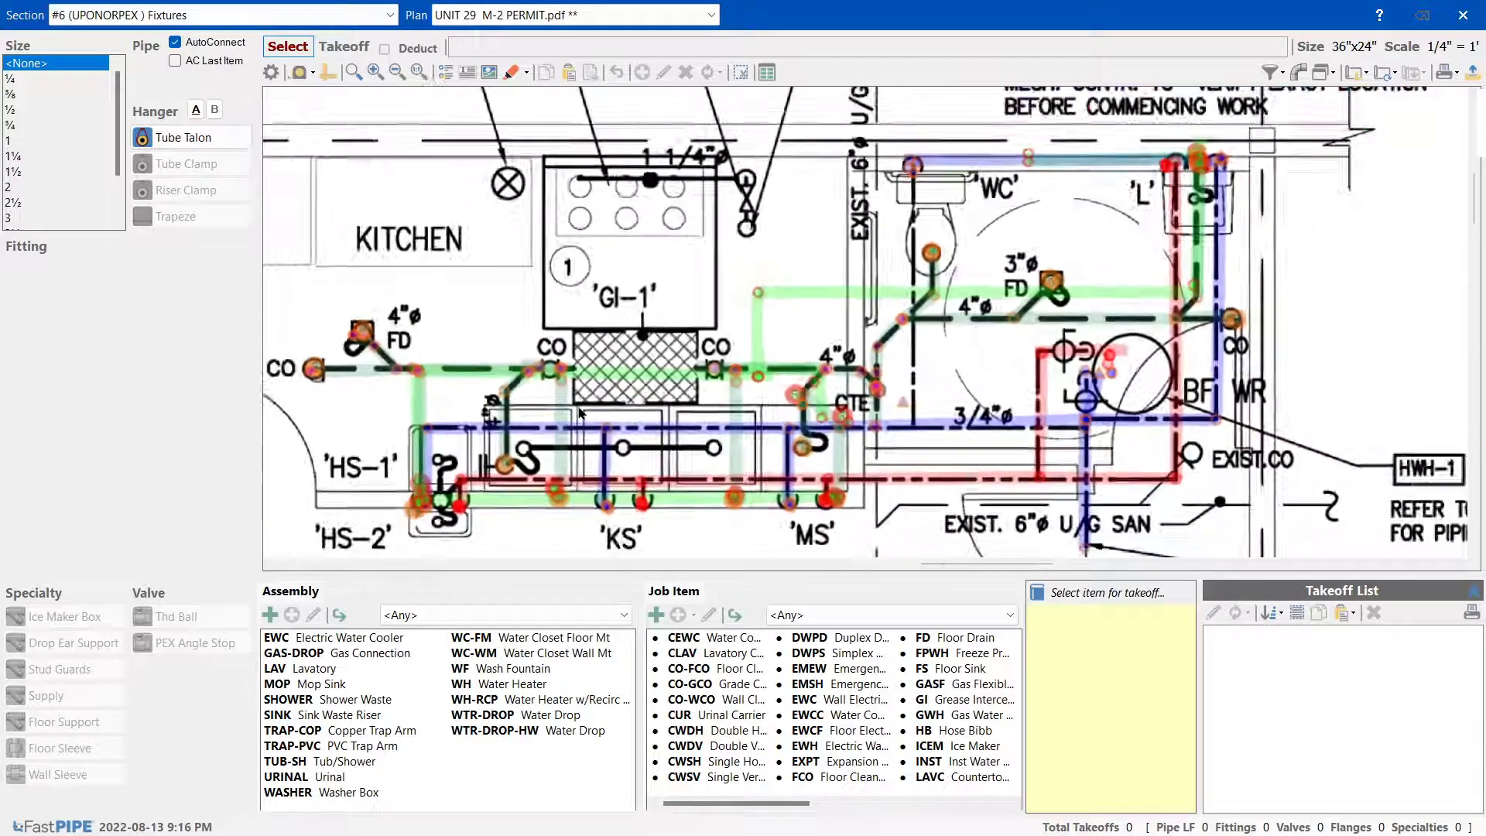
scroll(580, 413, up, 2)
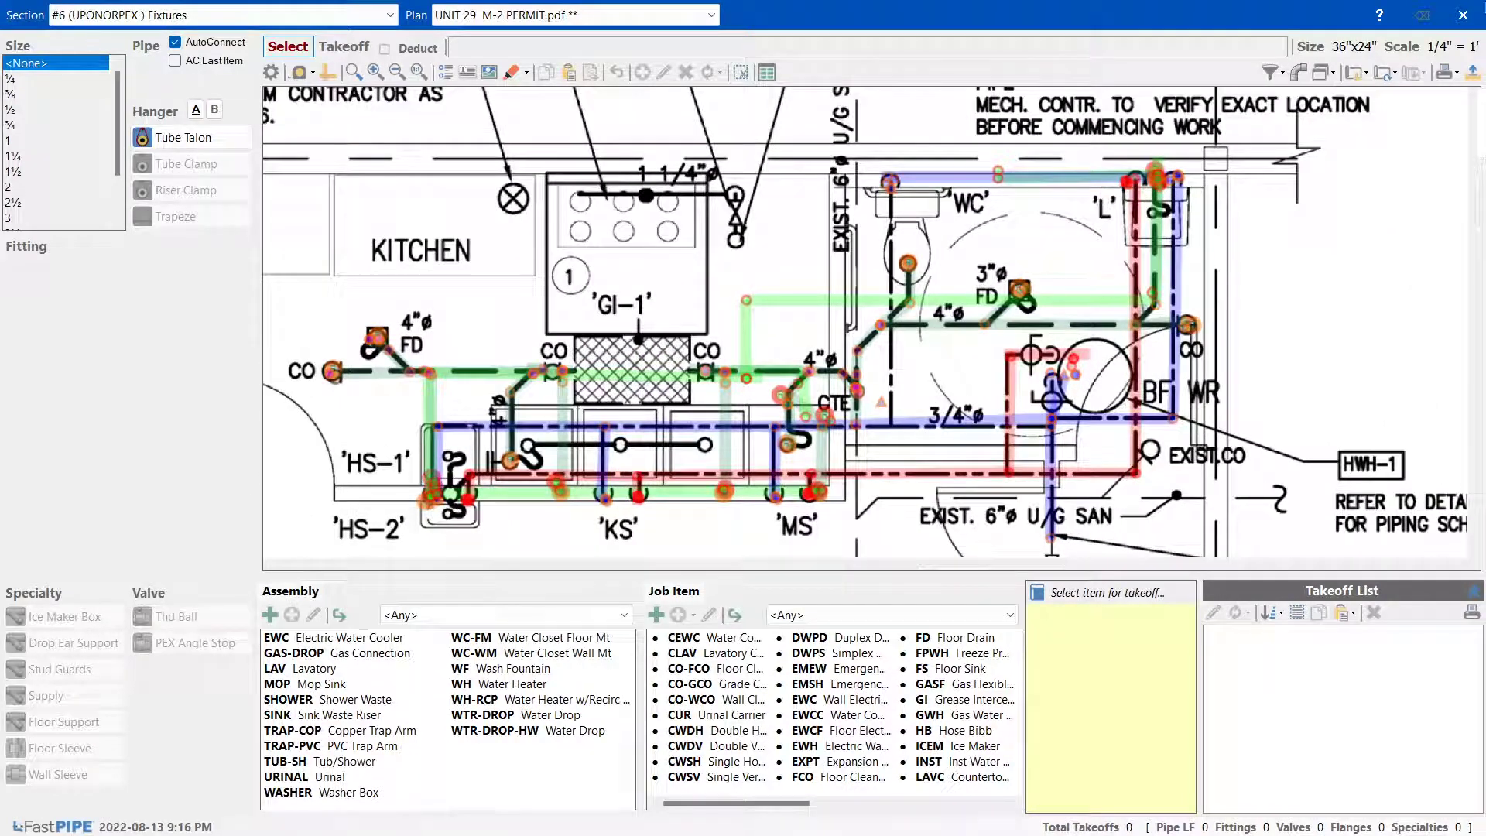
click(1463, 14)
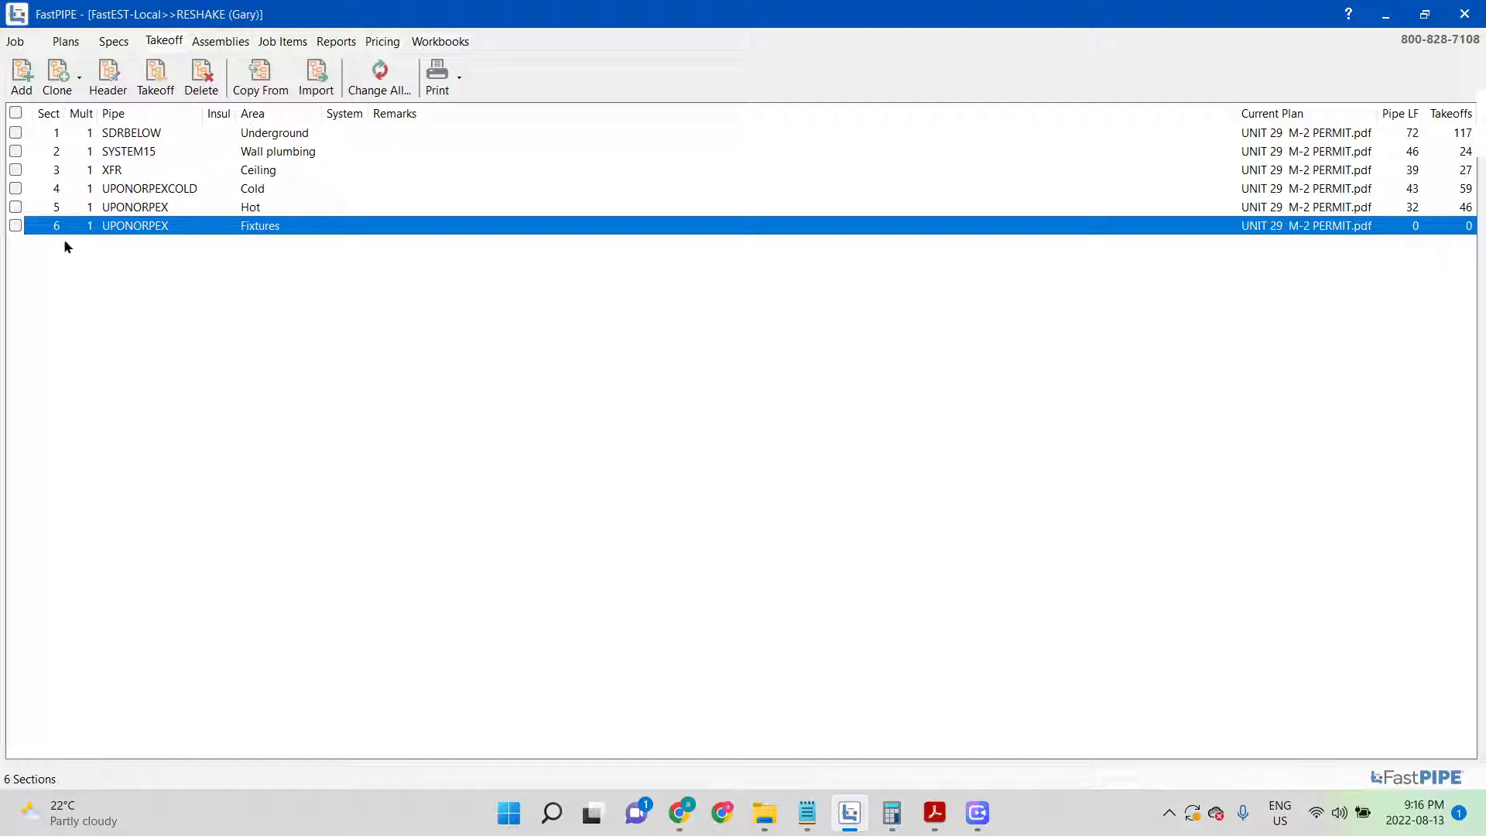
Set the custom fill colour of the XFR above ground pipe spec to red
click(118, 170)
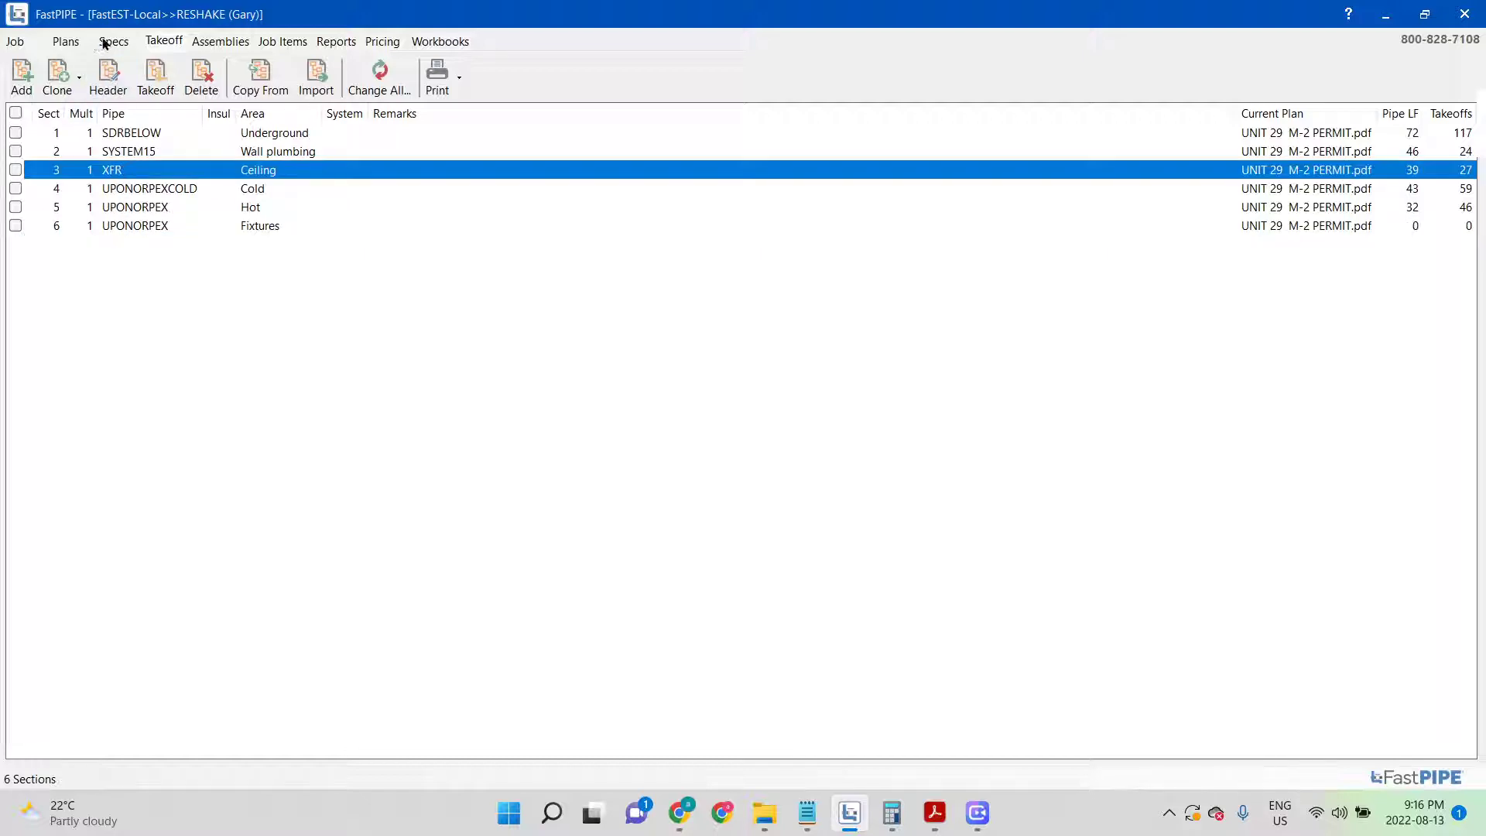
click(94, 45)
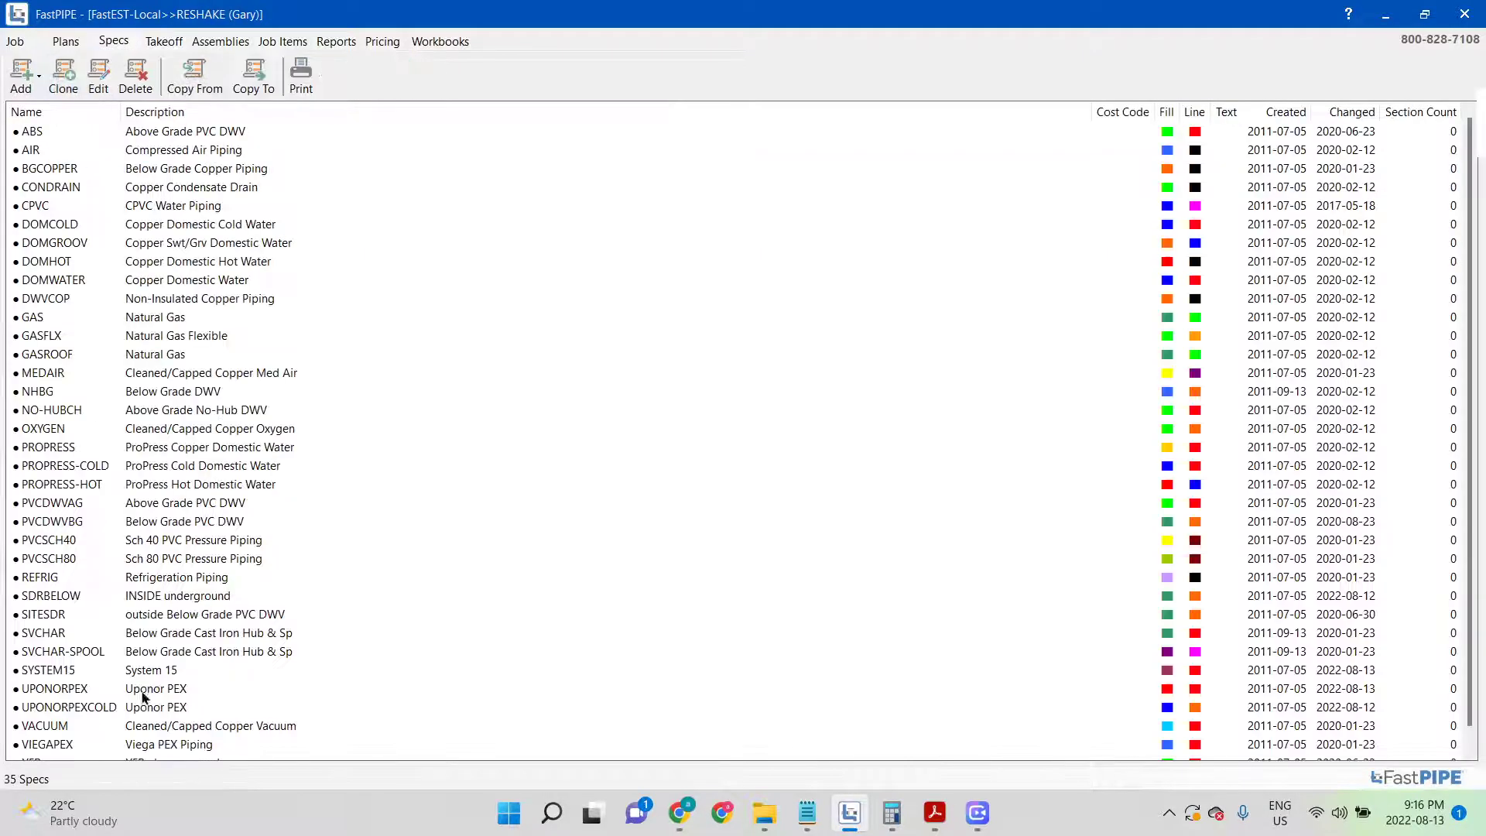
scroll(155, 685, down, 1)
click(174, 745)
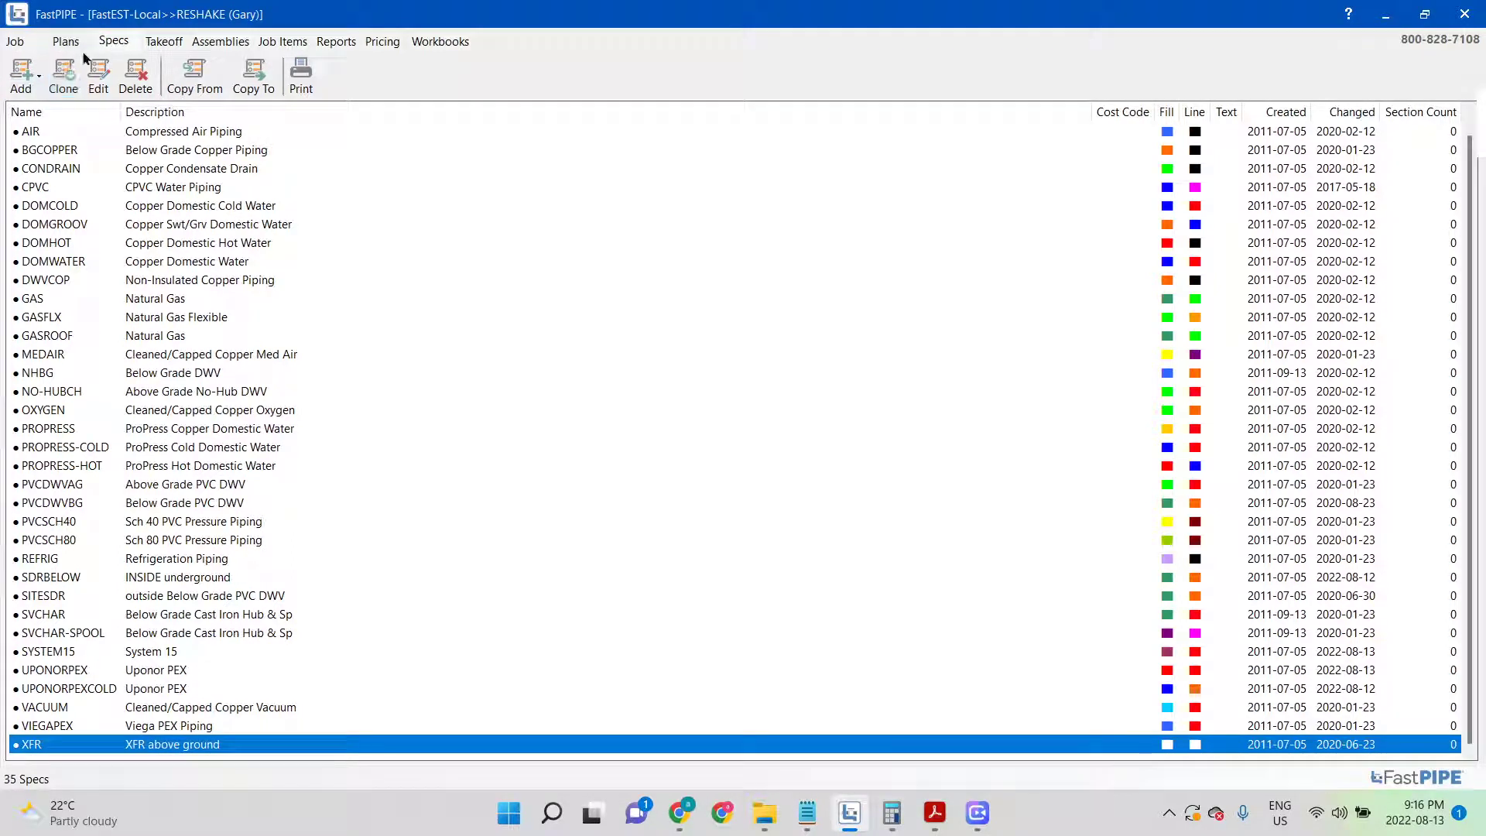
click(91, 70)
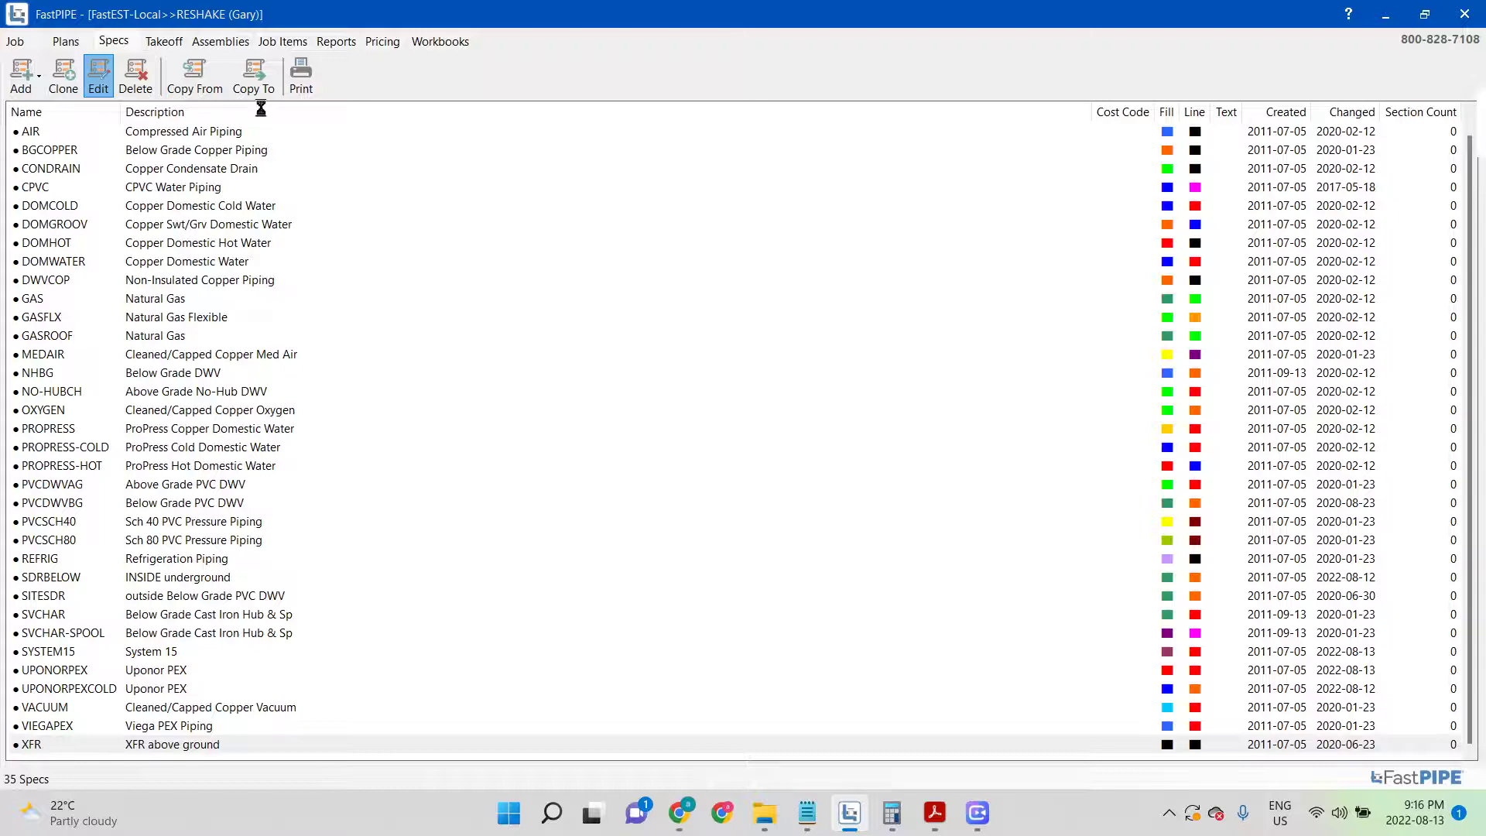
click(66, 45)
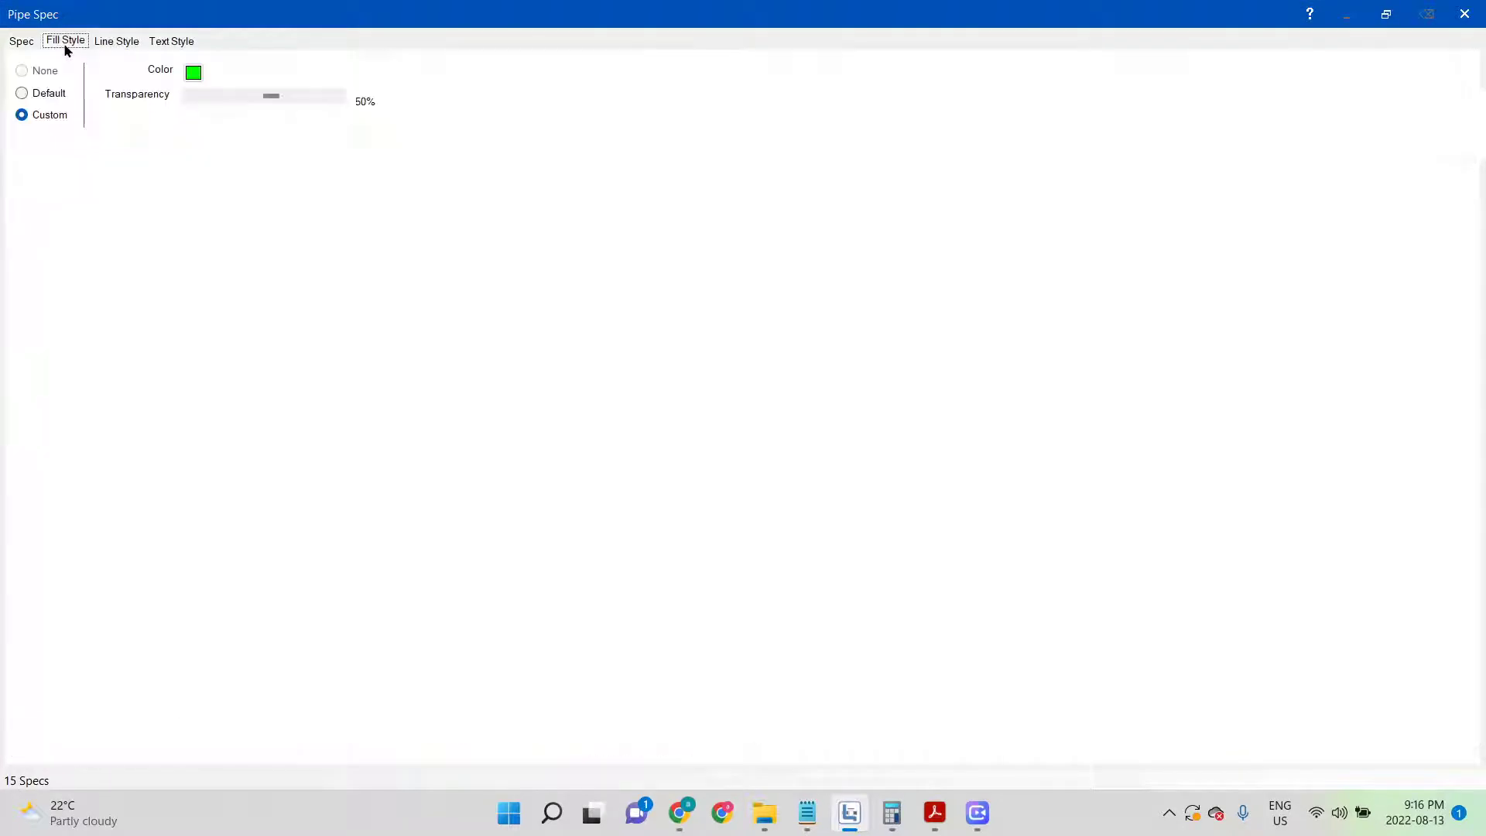
click(192, 73)
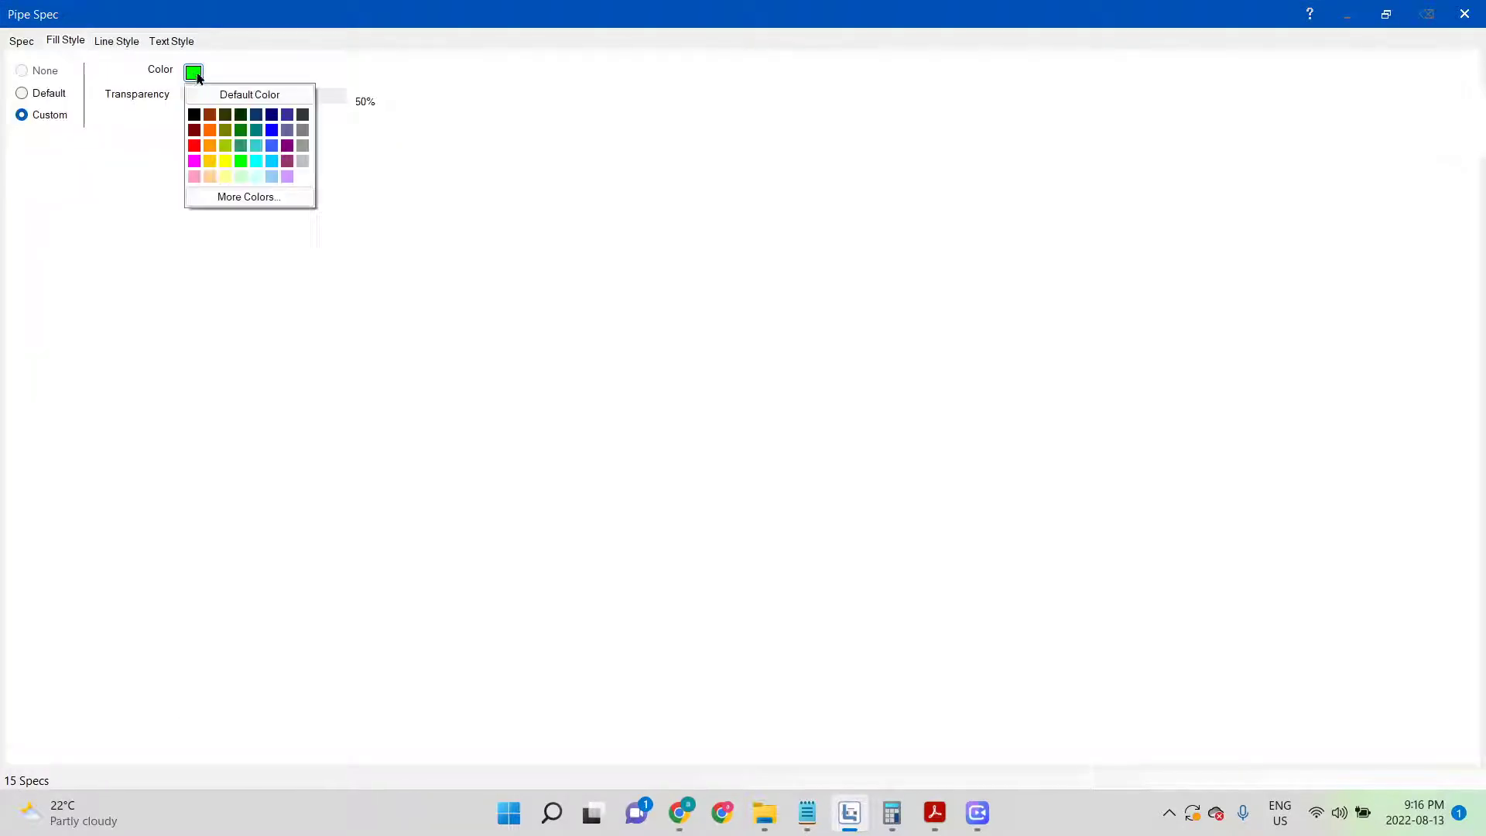
click(194, 146)
click(1465, 15)
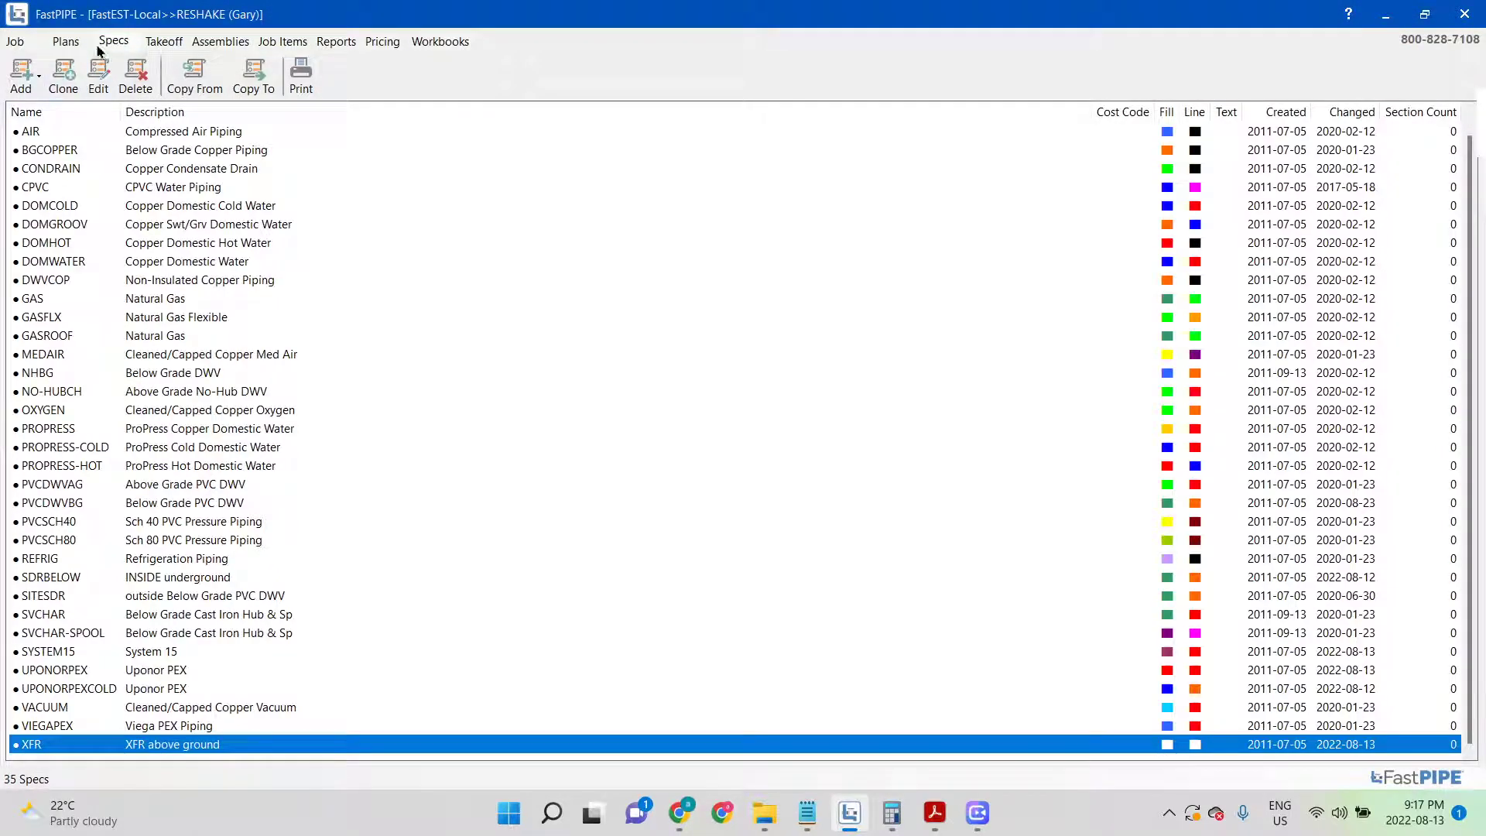
Set the XFR above ground spec's custom fill colour to magenta with 25% transparency
click(98, 75)
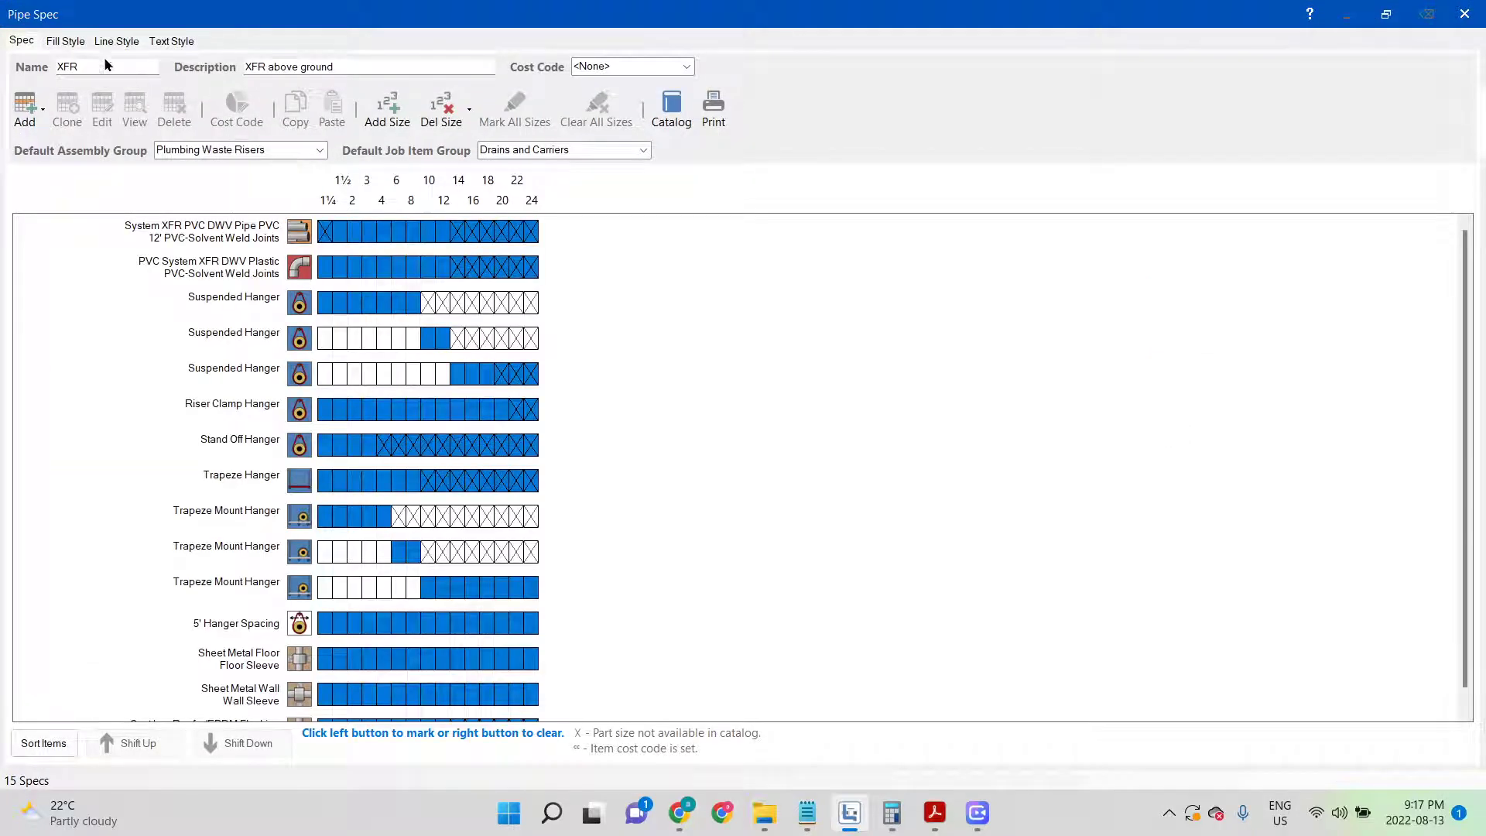
click(67, 43)
click(194, 72)
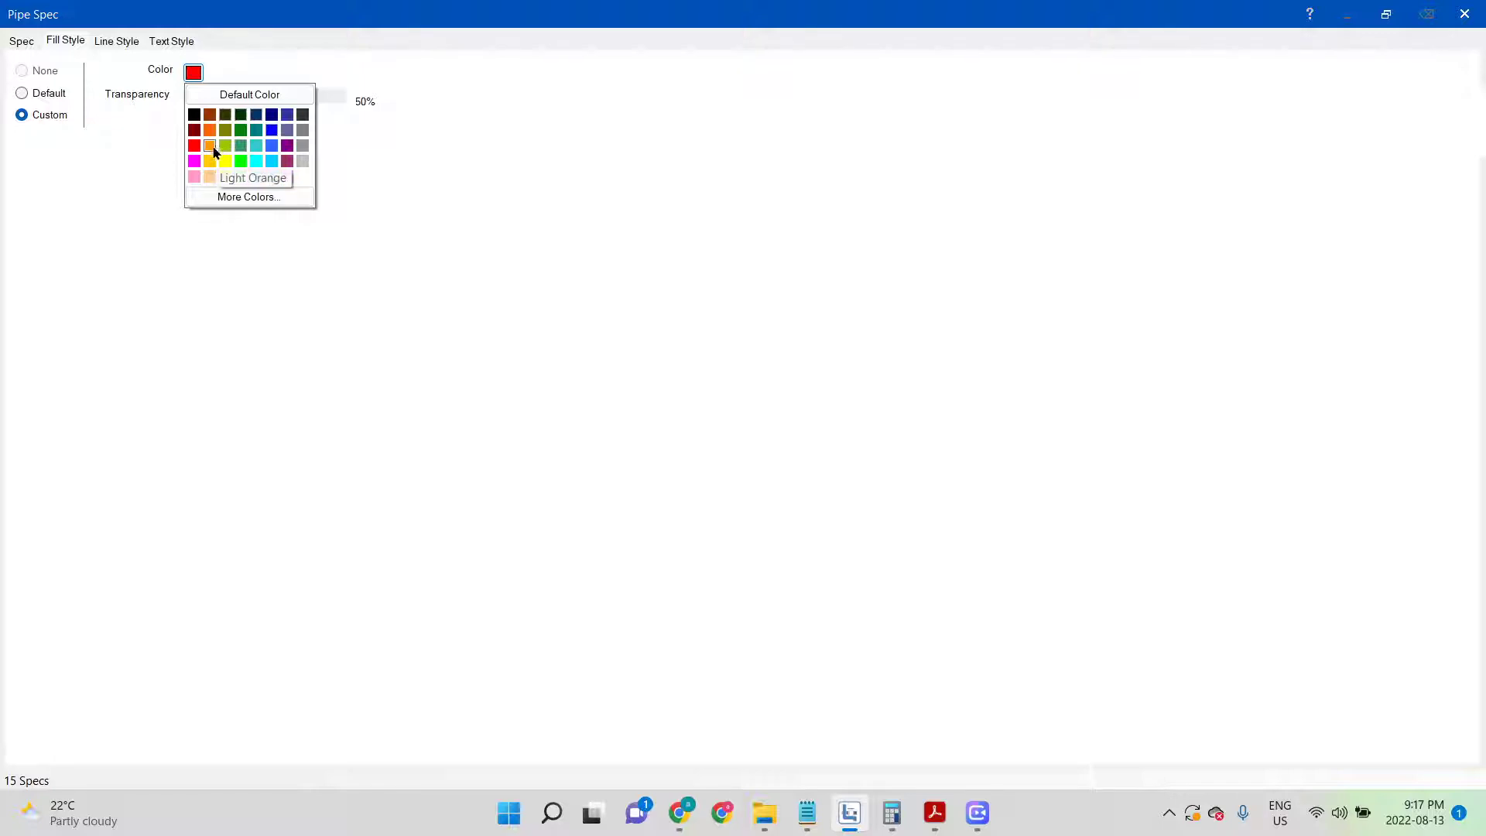
click(195, 159)
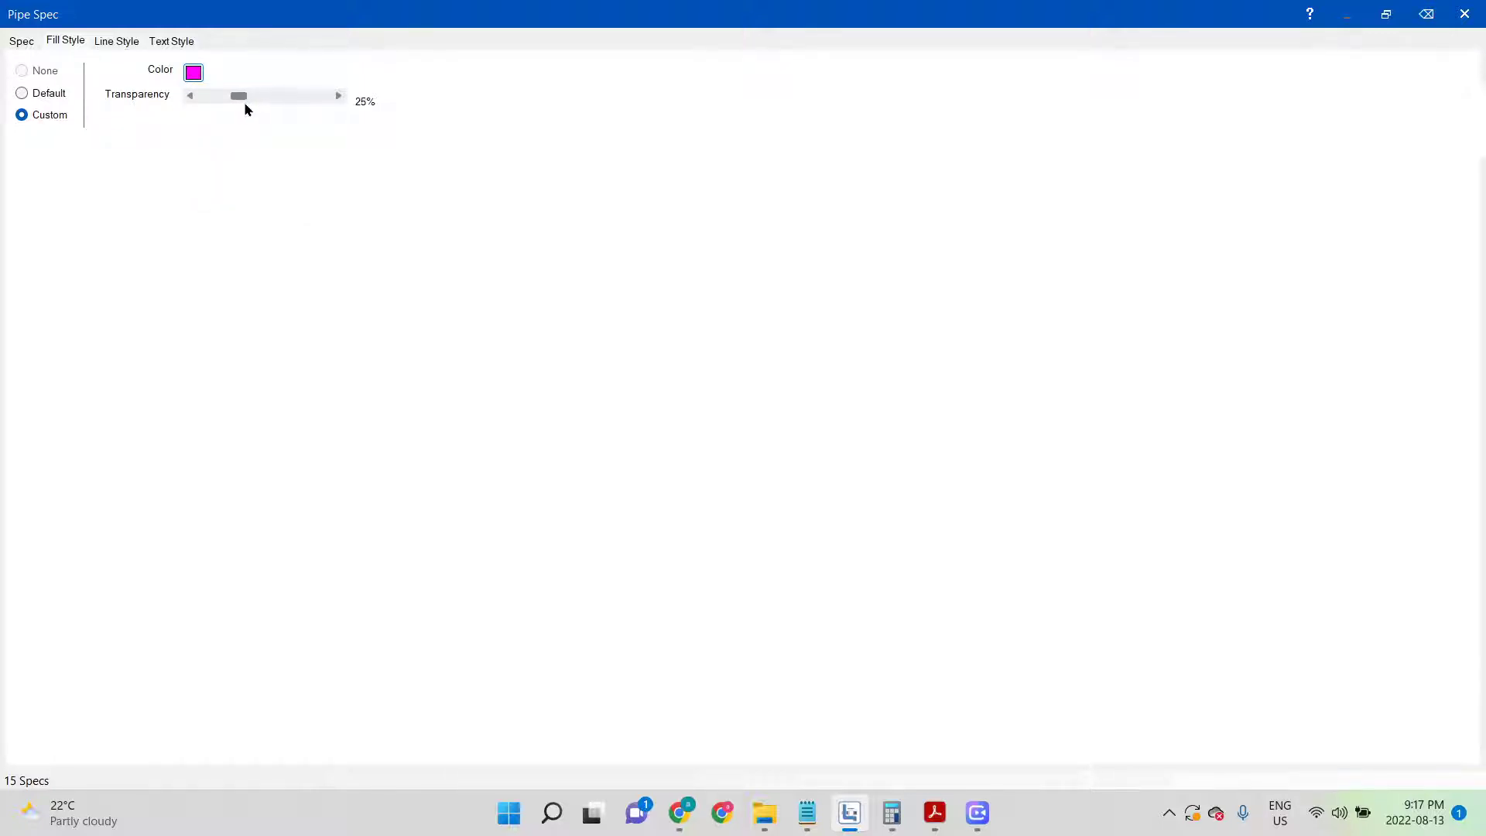
scroll(240, 105, up, 4)
click(1465, 15)
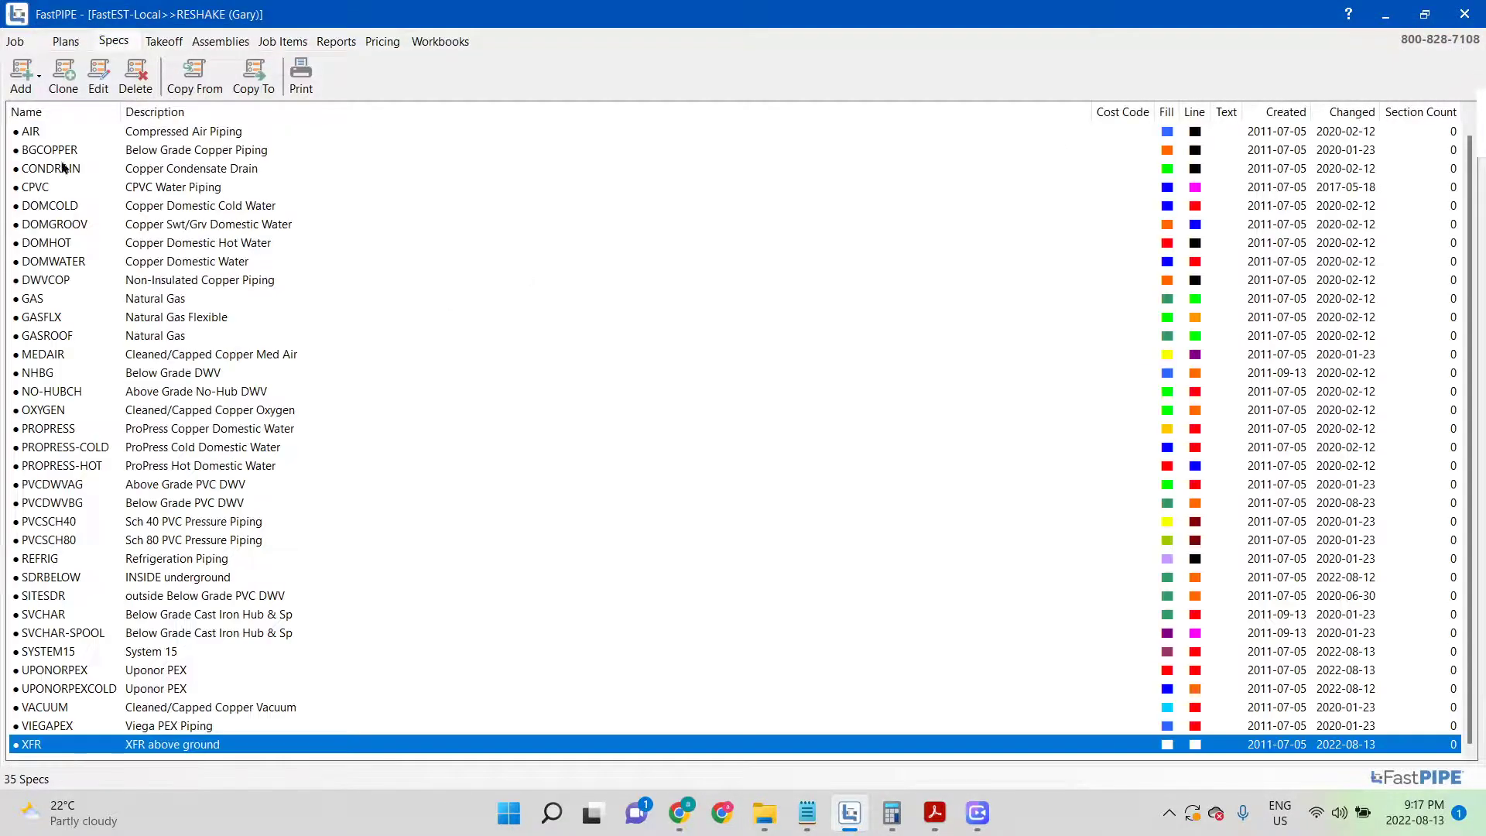
Check the pipe colours on the plan again from section 6, Fixtures, and close its takeoff
click(163, 41)
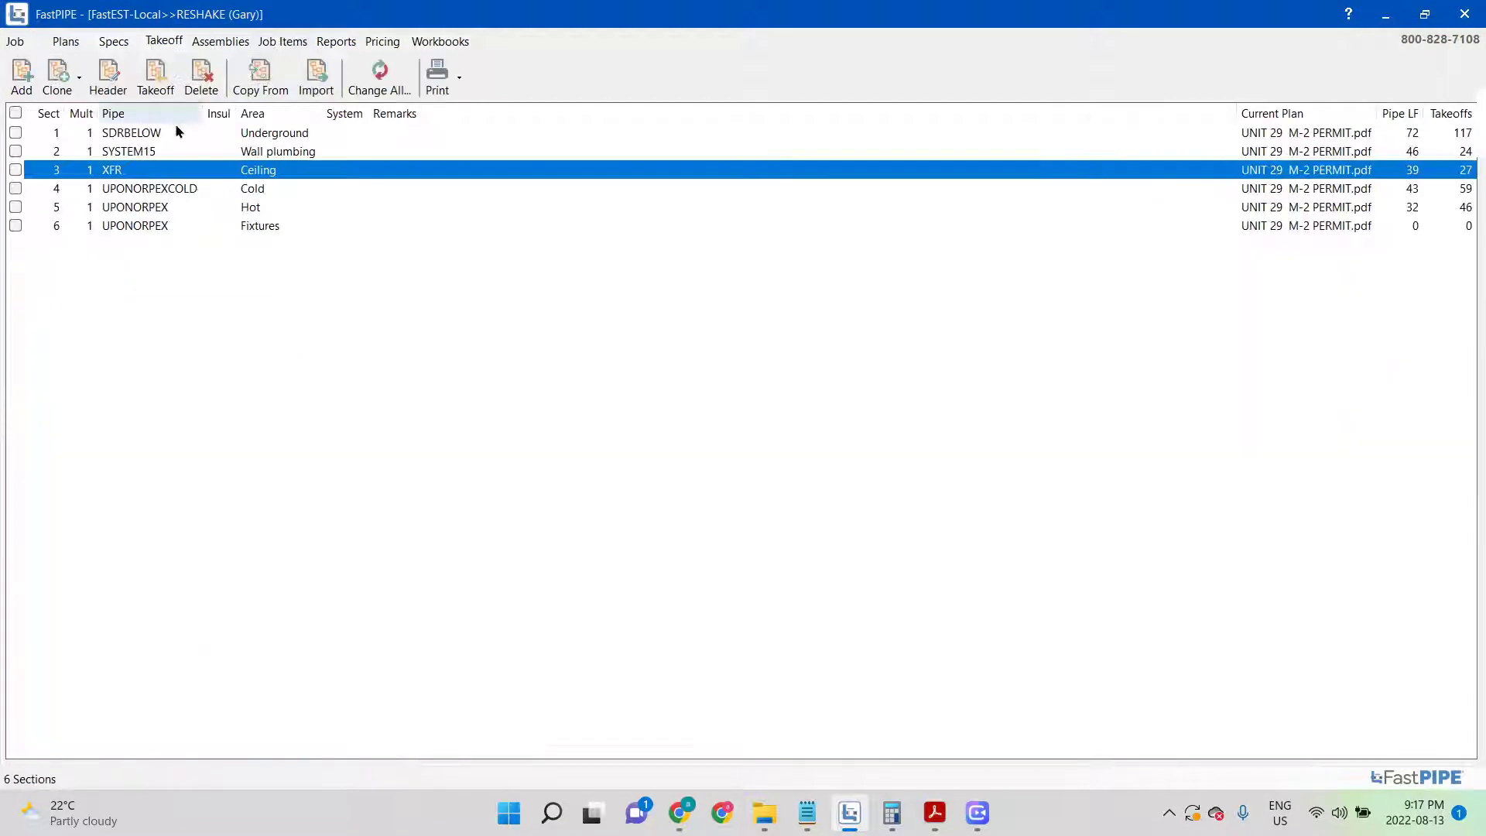
double_click(165, 225)
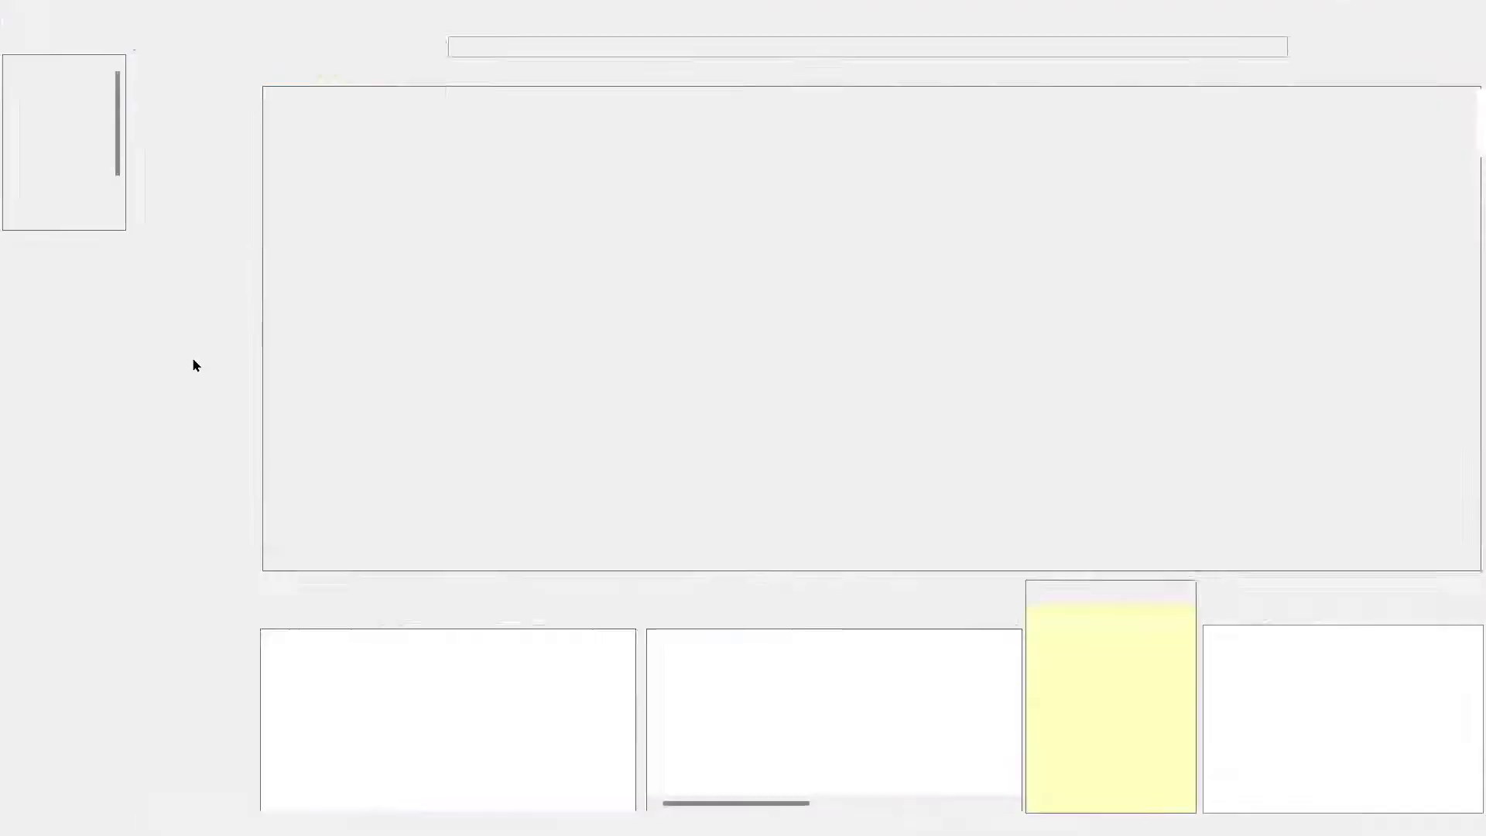
scroll(965, 301, down, 2)
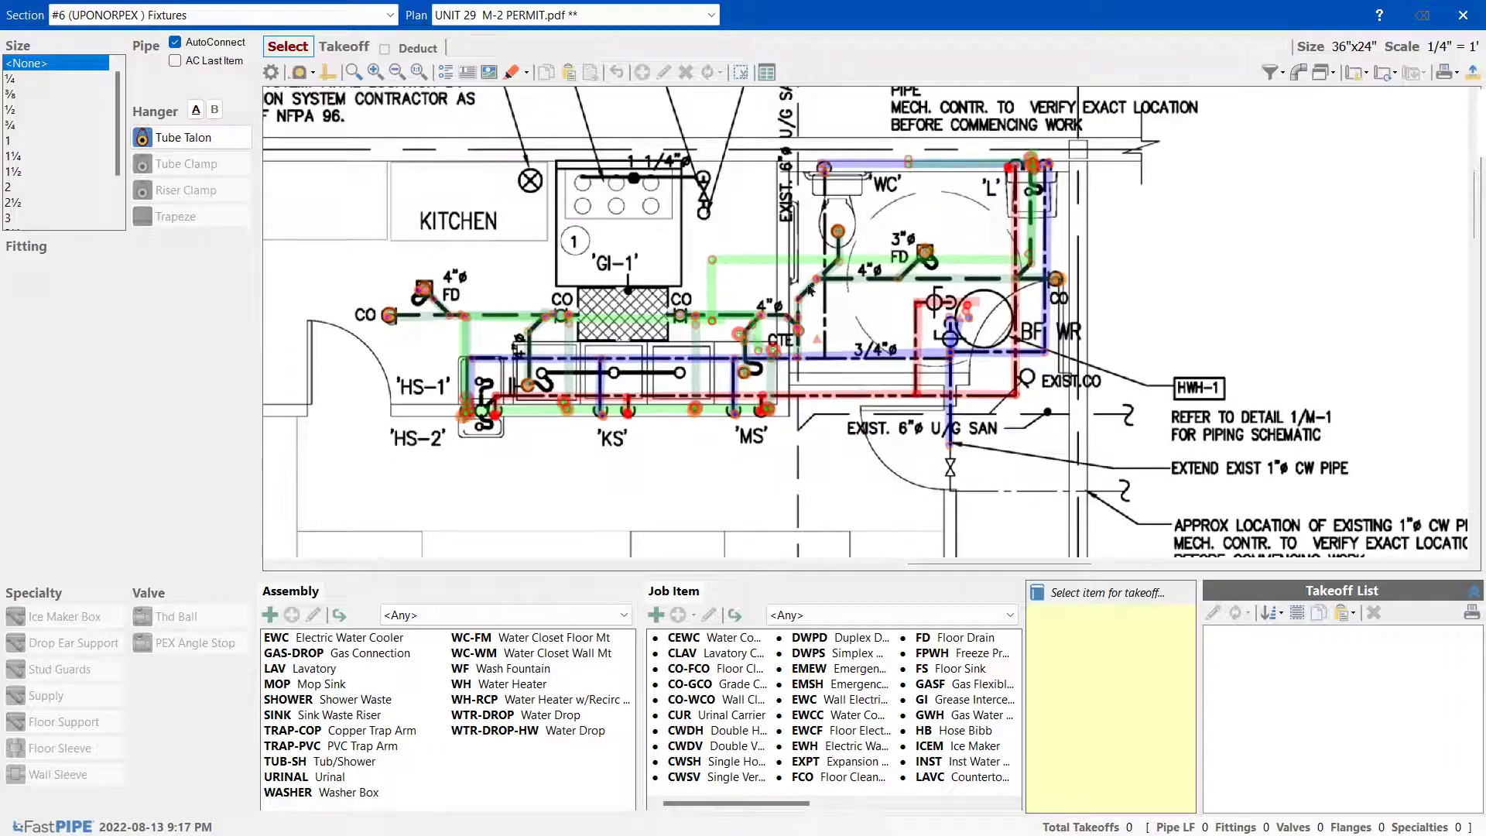
click(1463, 15)
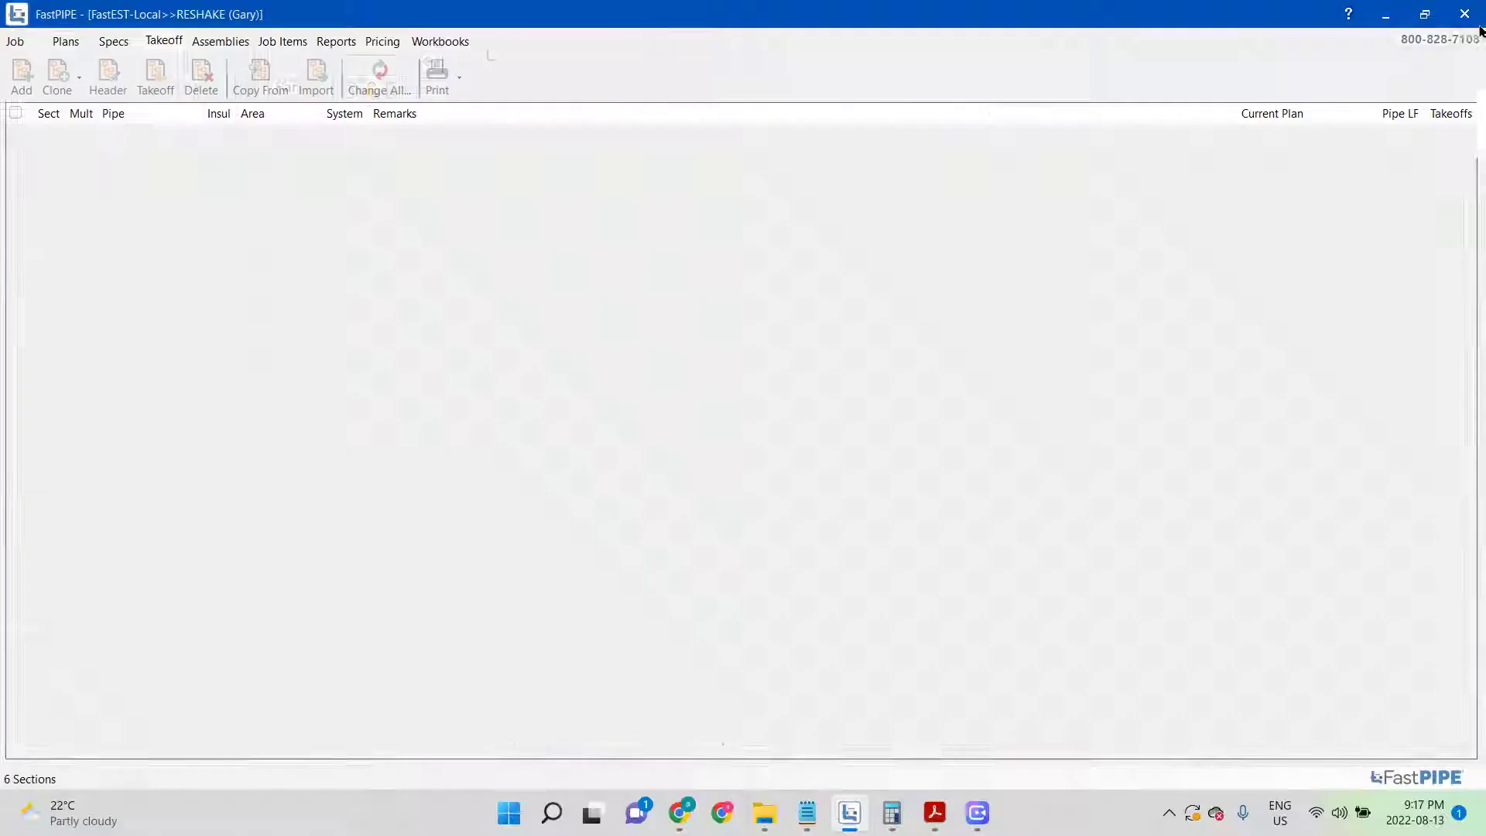
Recalculate the job's reports and return to the list of takeoff sections
click(332, 41)
click(54, 76)
click(47, 110)
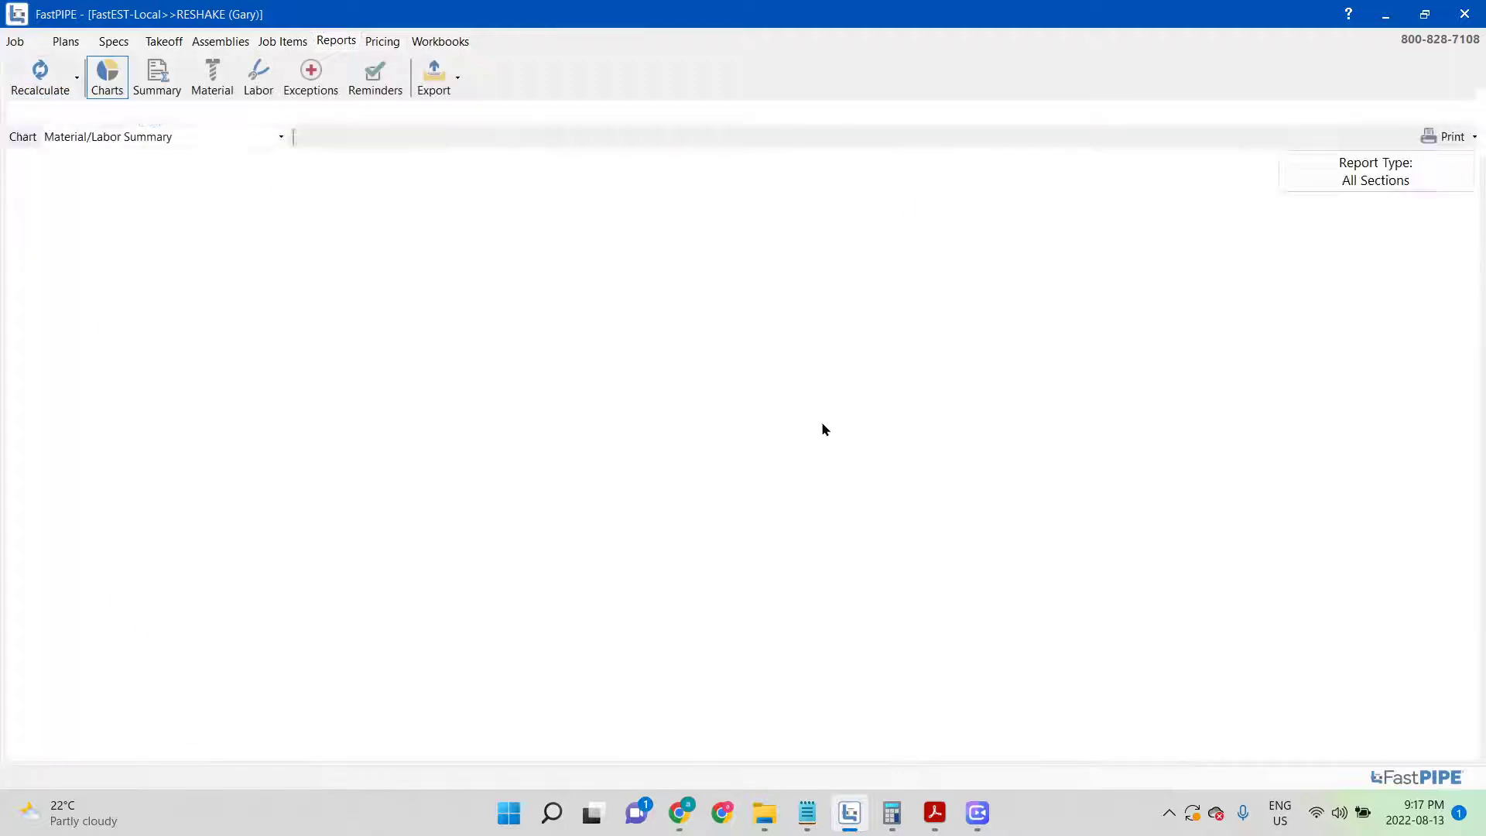
click(163, 41)
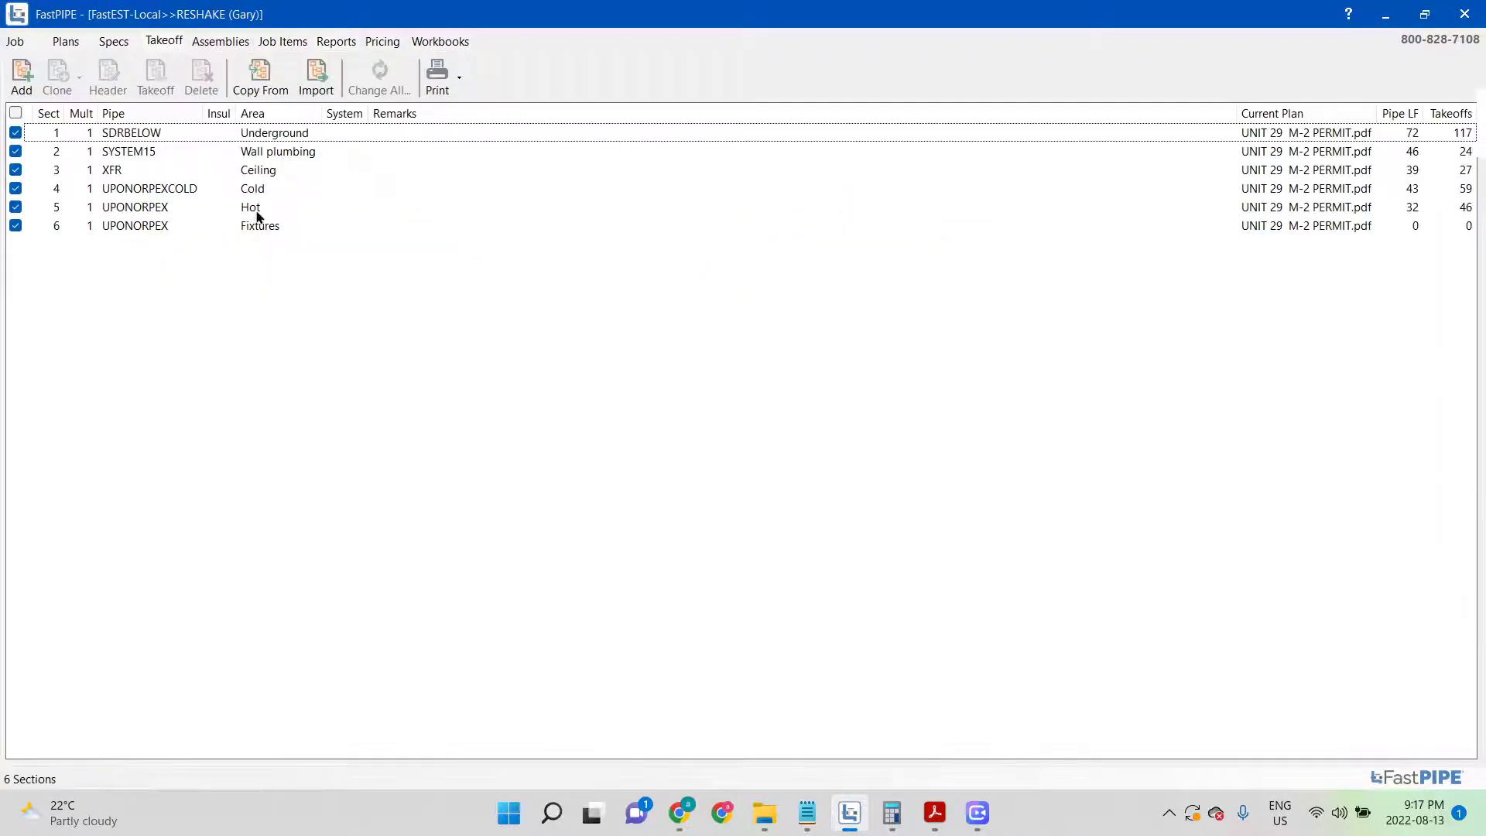
Open the takeoff of section 6, Fixtures, and filter the plan to show only the current section
click(251, 228)
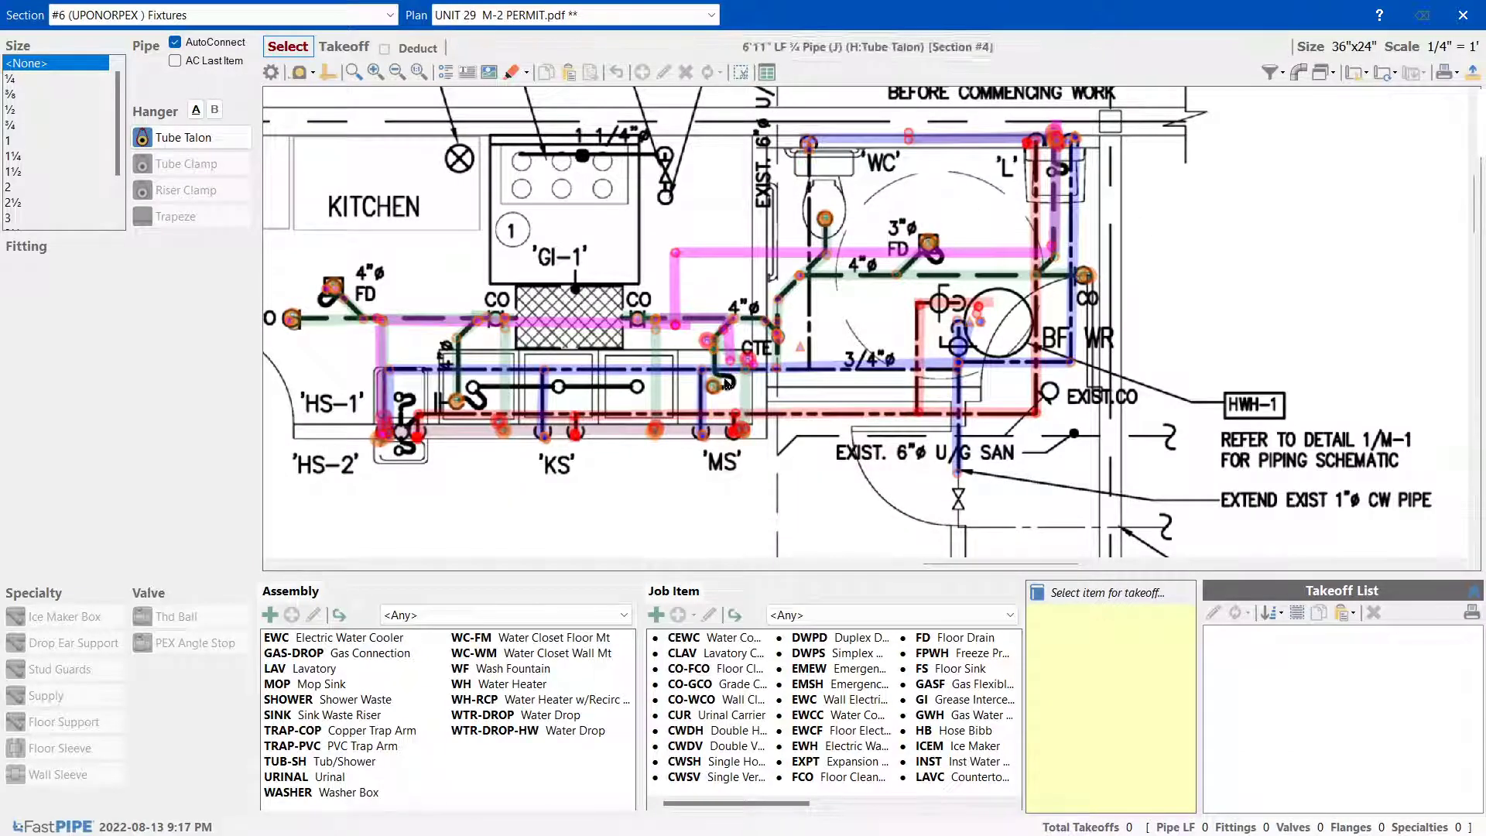
scroll(970, 212, down, 3)
scroll(756, 309, up, 4)
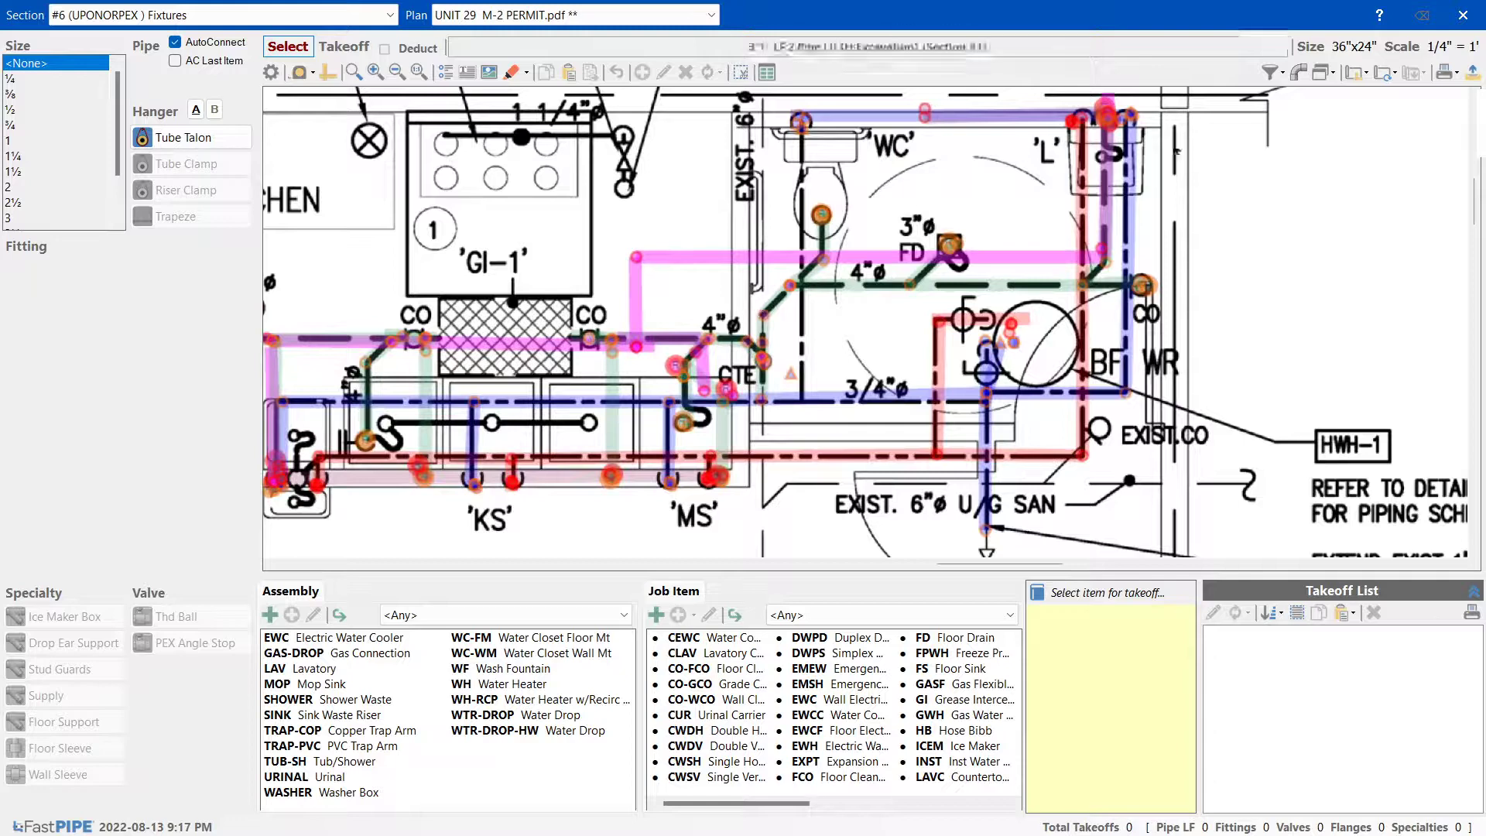
click(1272, 72)
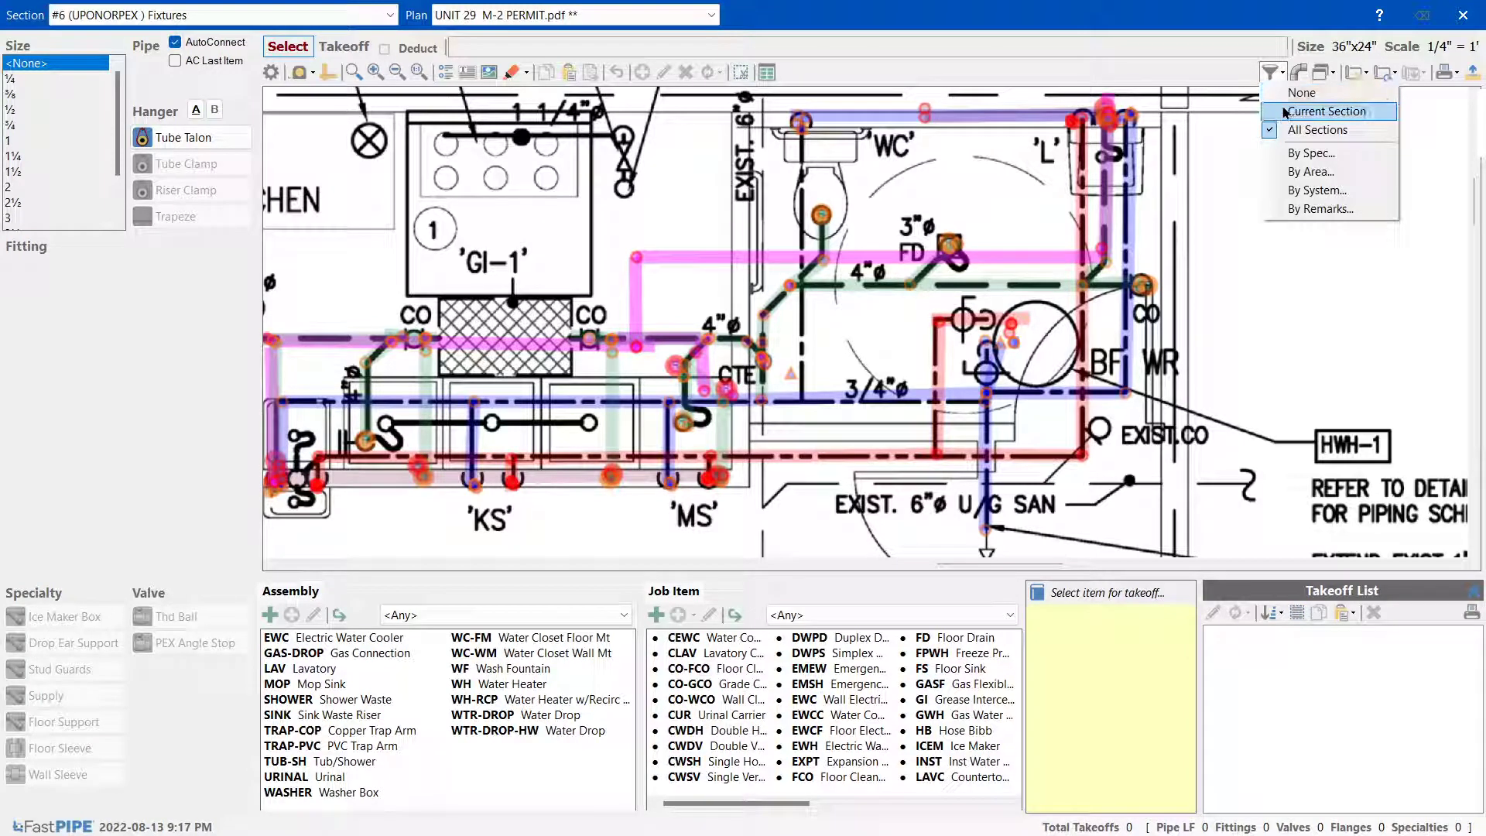
click(1284, 113)
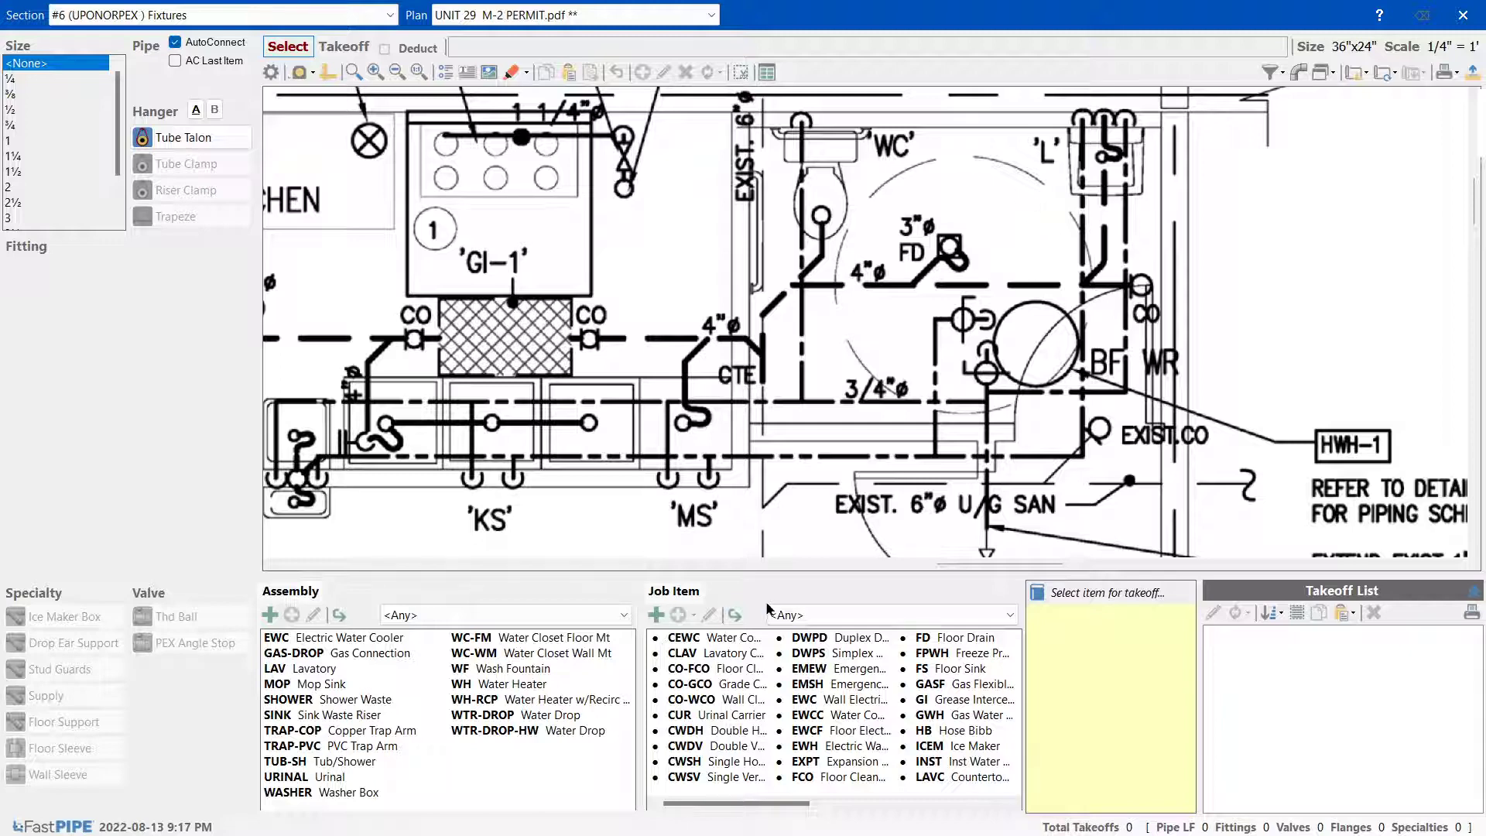
Change the mark of the WCFT floor mount tank water closet job item to WC and place it over the plan's 'WC' fixture
scroll(940, 739, right, 3)
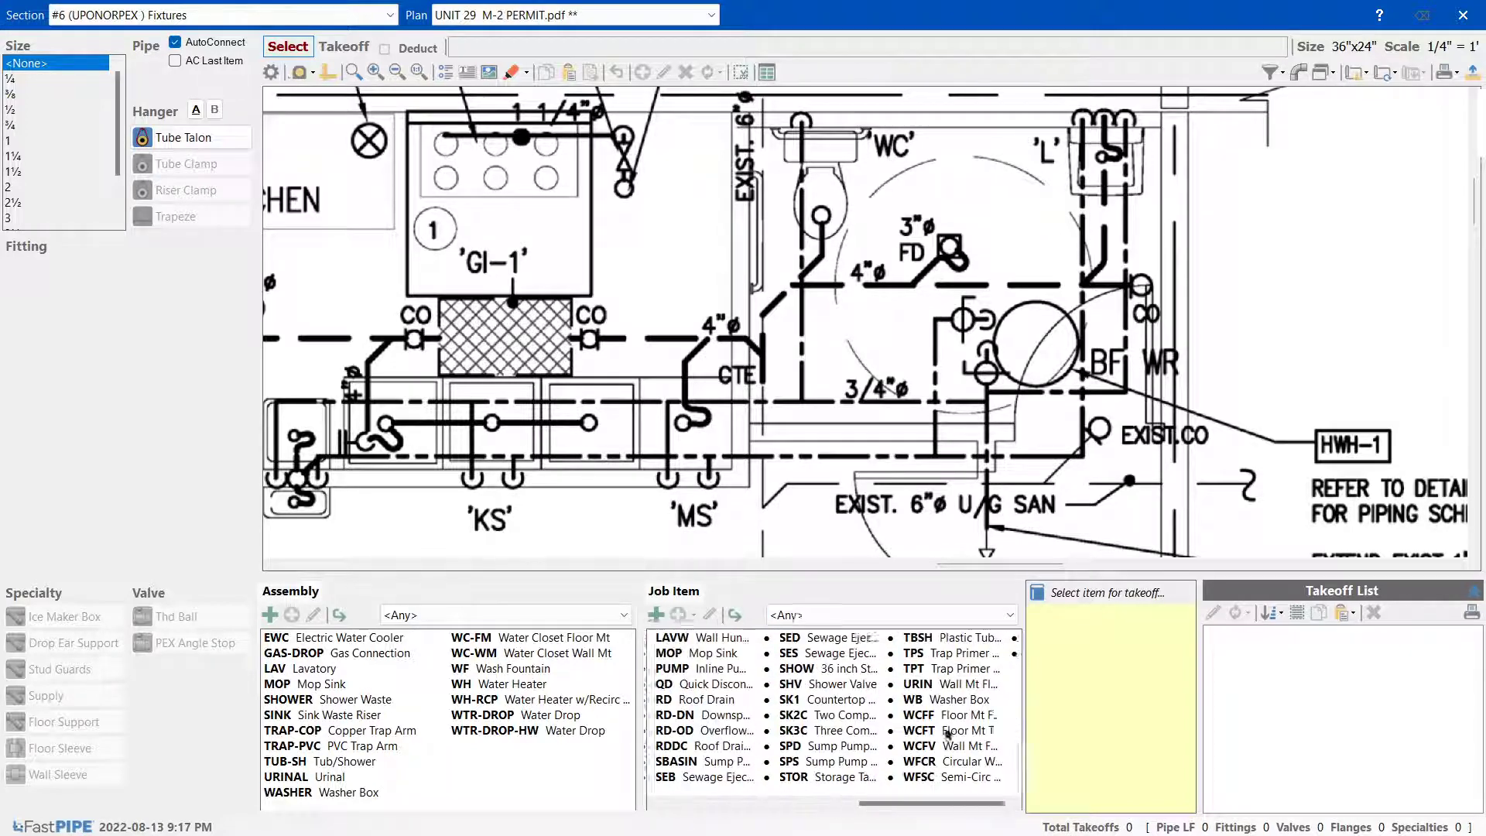
scroll(944, 726, right, 2)
click(840, 731)
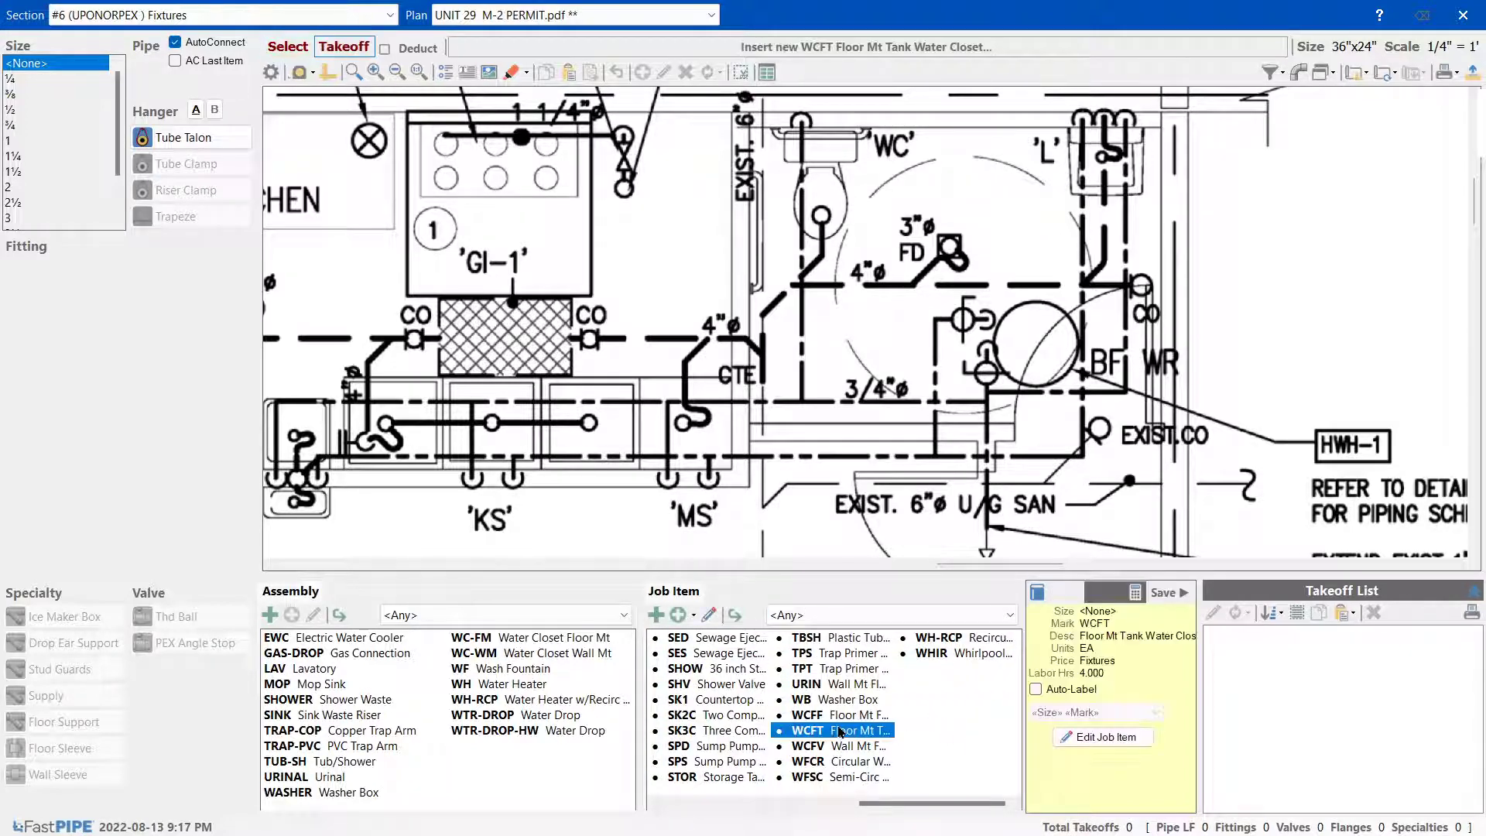
click(709, 614)
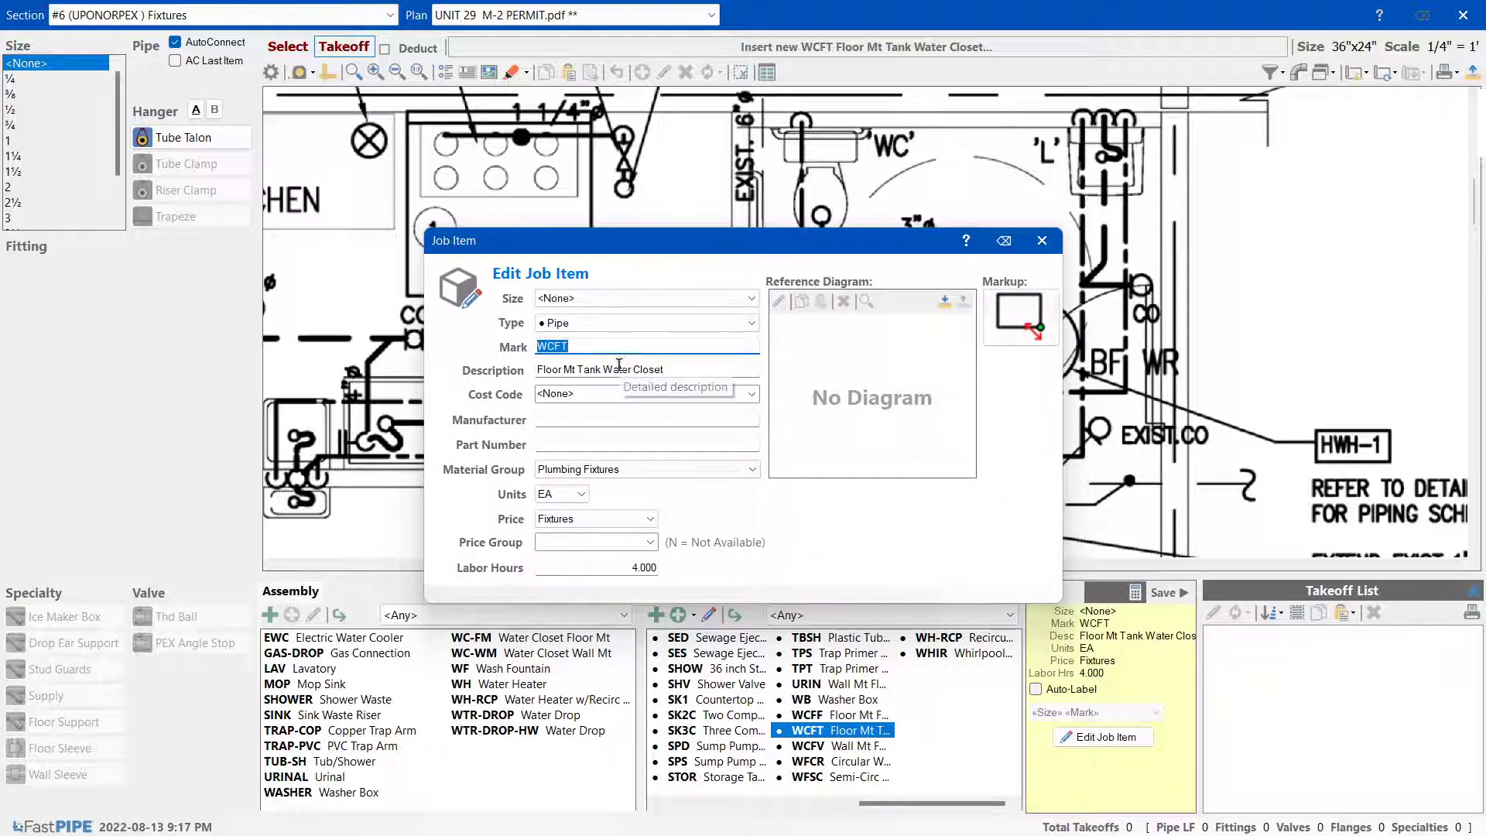
text(WC)
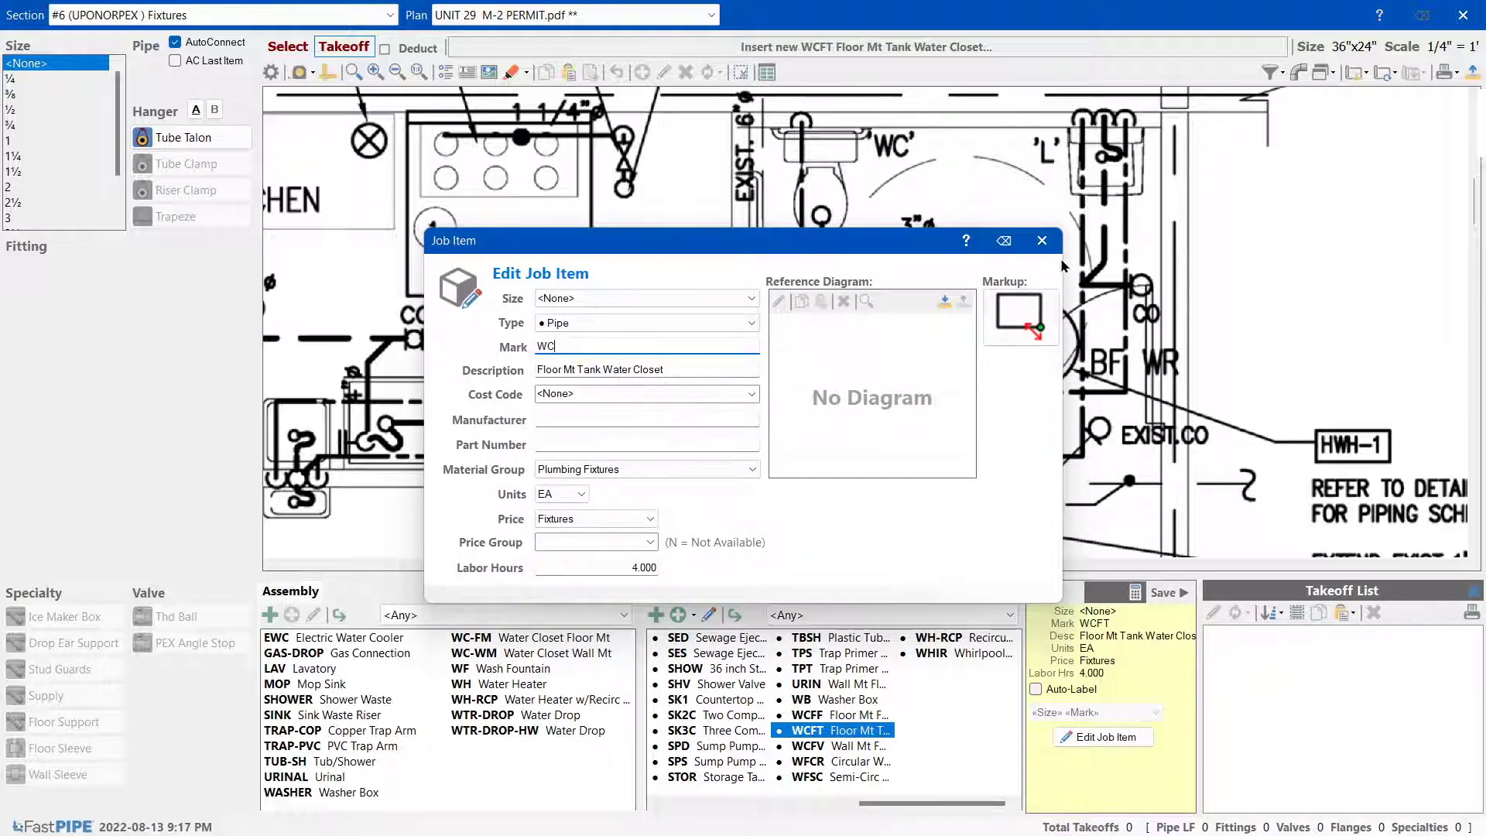
click(1041, 241)
drag(780, 133, 865, 236)
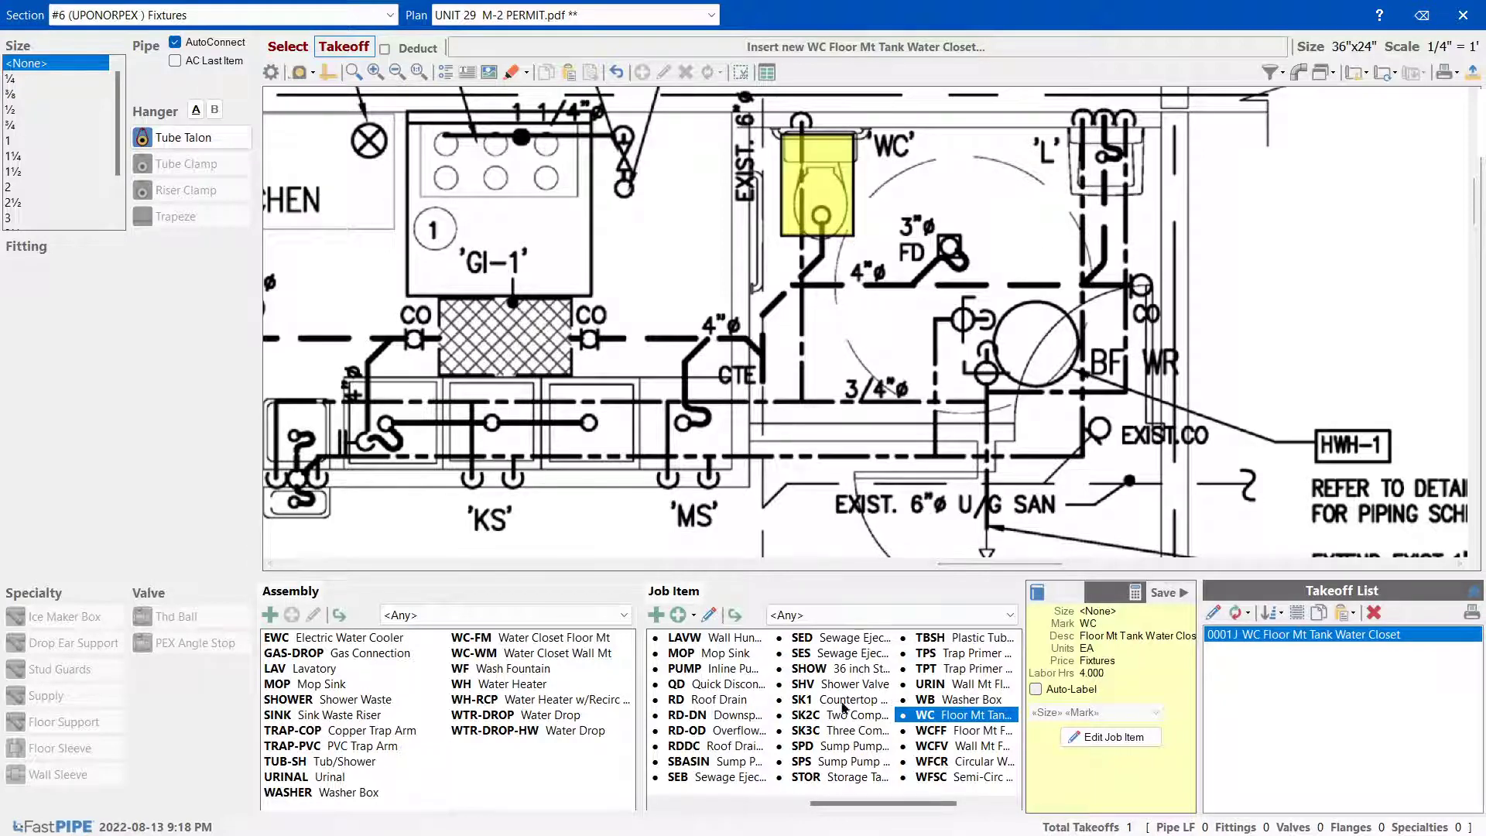
List only Plumbing Fixtures job items, clone the LAVW wall hung lavatory with the mark L, and place it over the plan's 'L' fixture
click(818, 720)
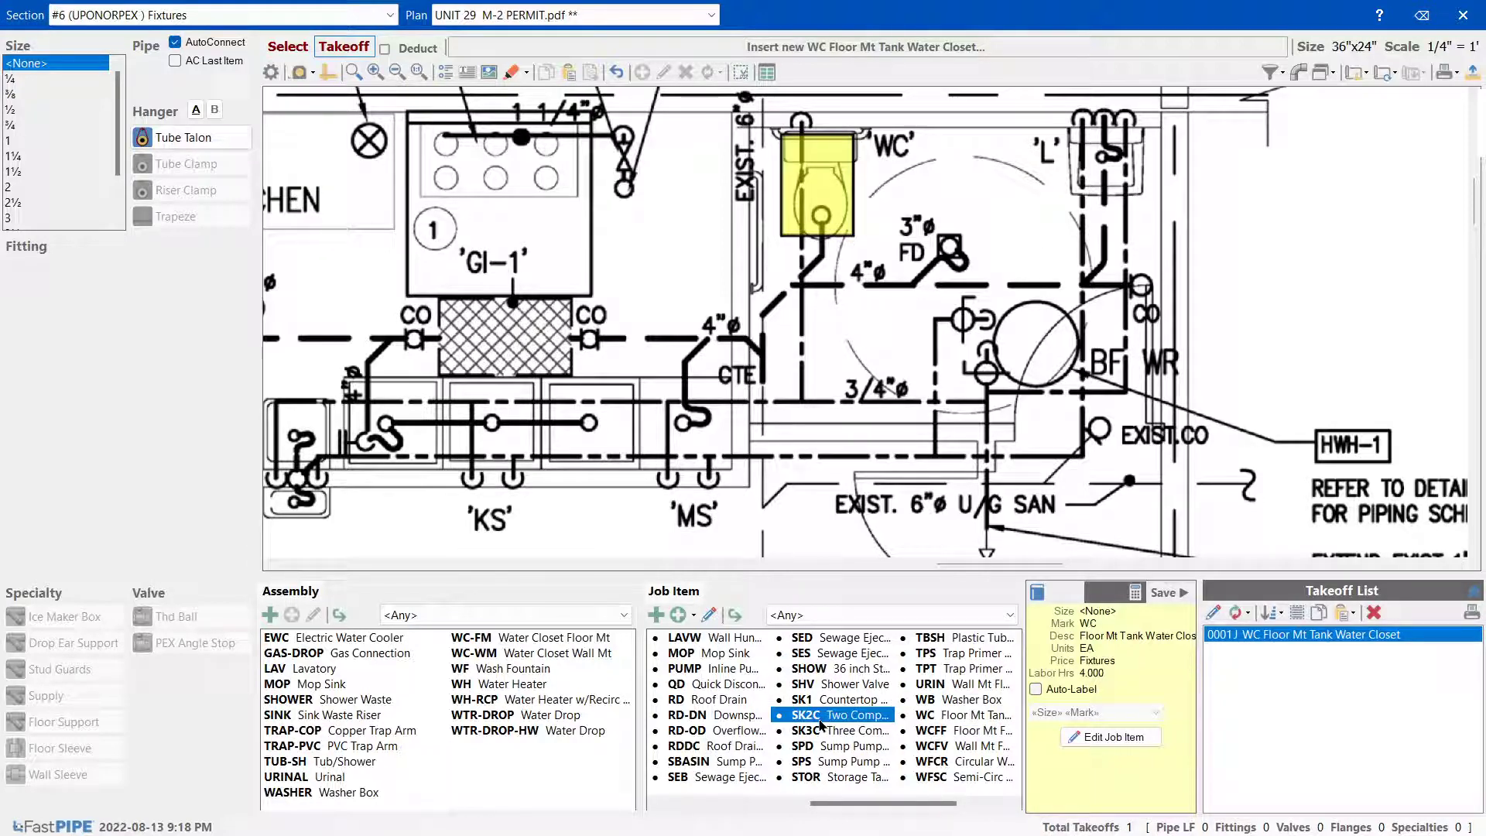
click(912, 711)
click(887, 615)
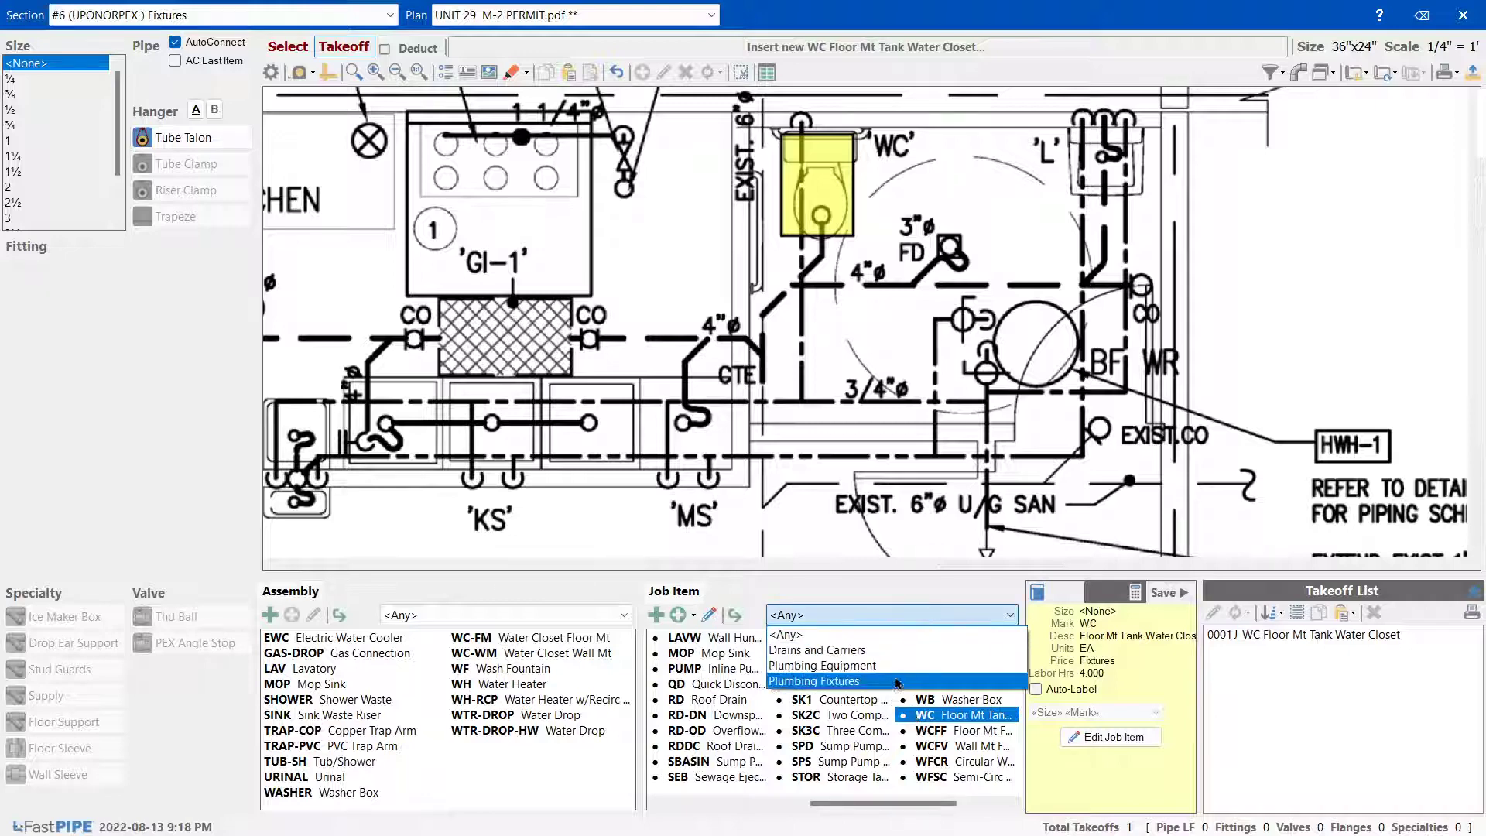
click(821, 663)
click(735, 728)
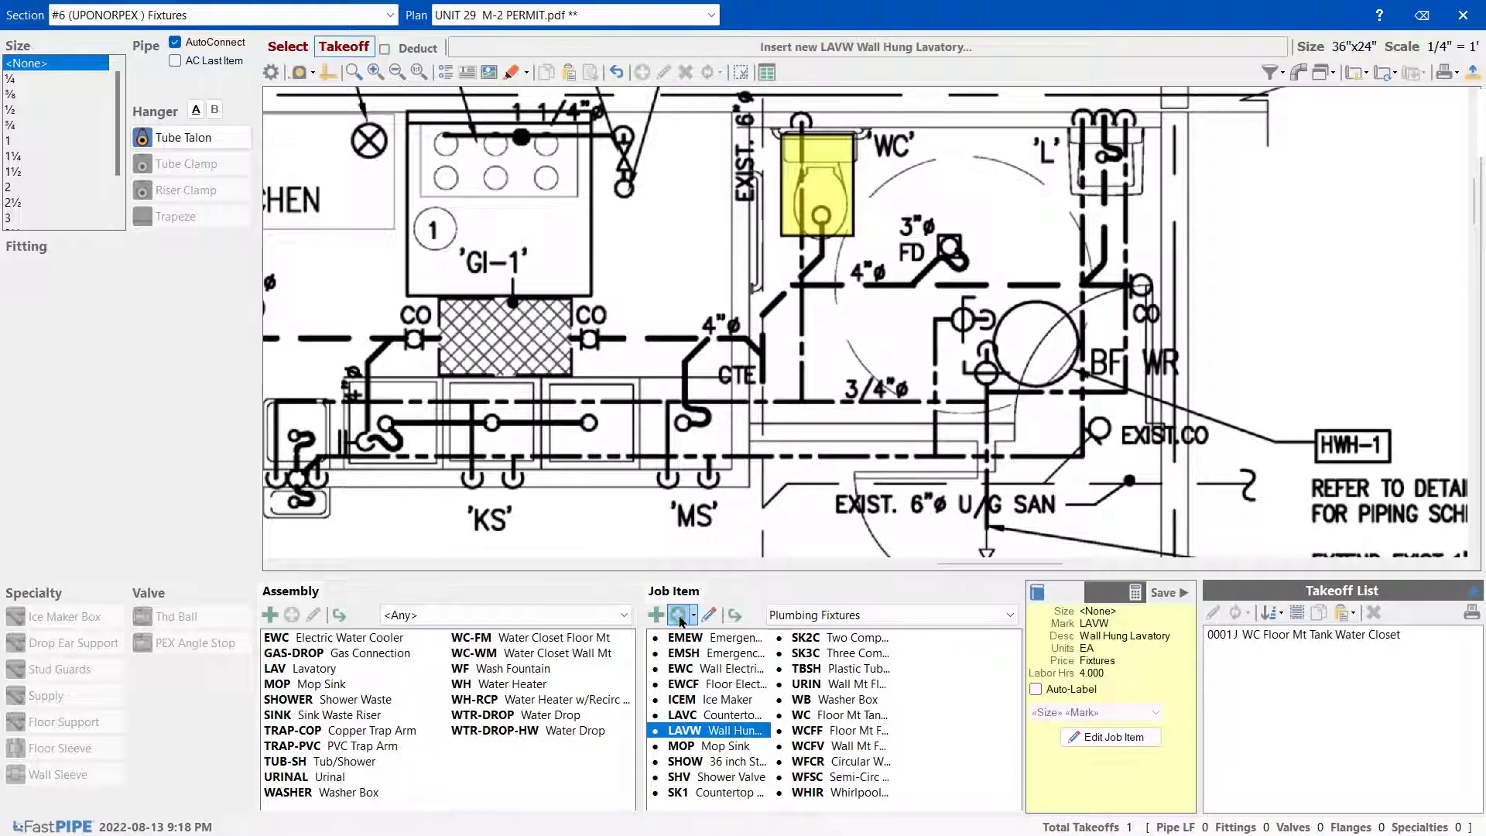
click(678, 614)
text(L)
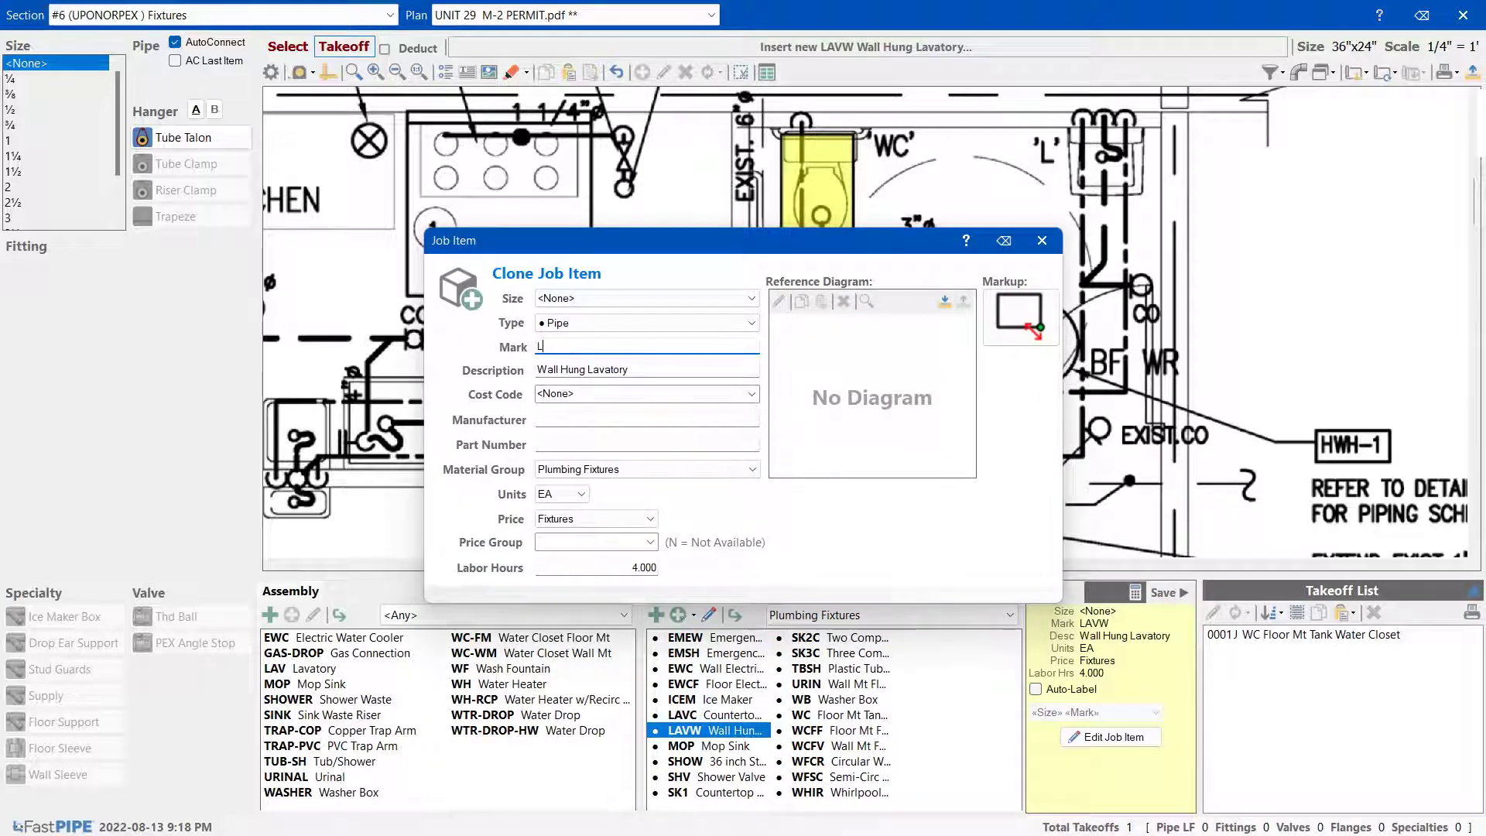
click(1032, 239)
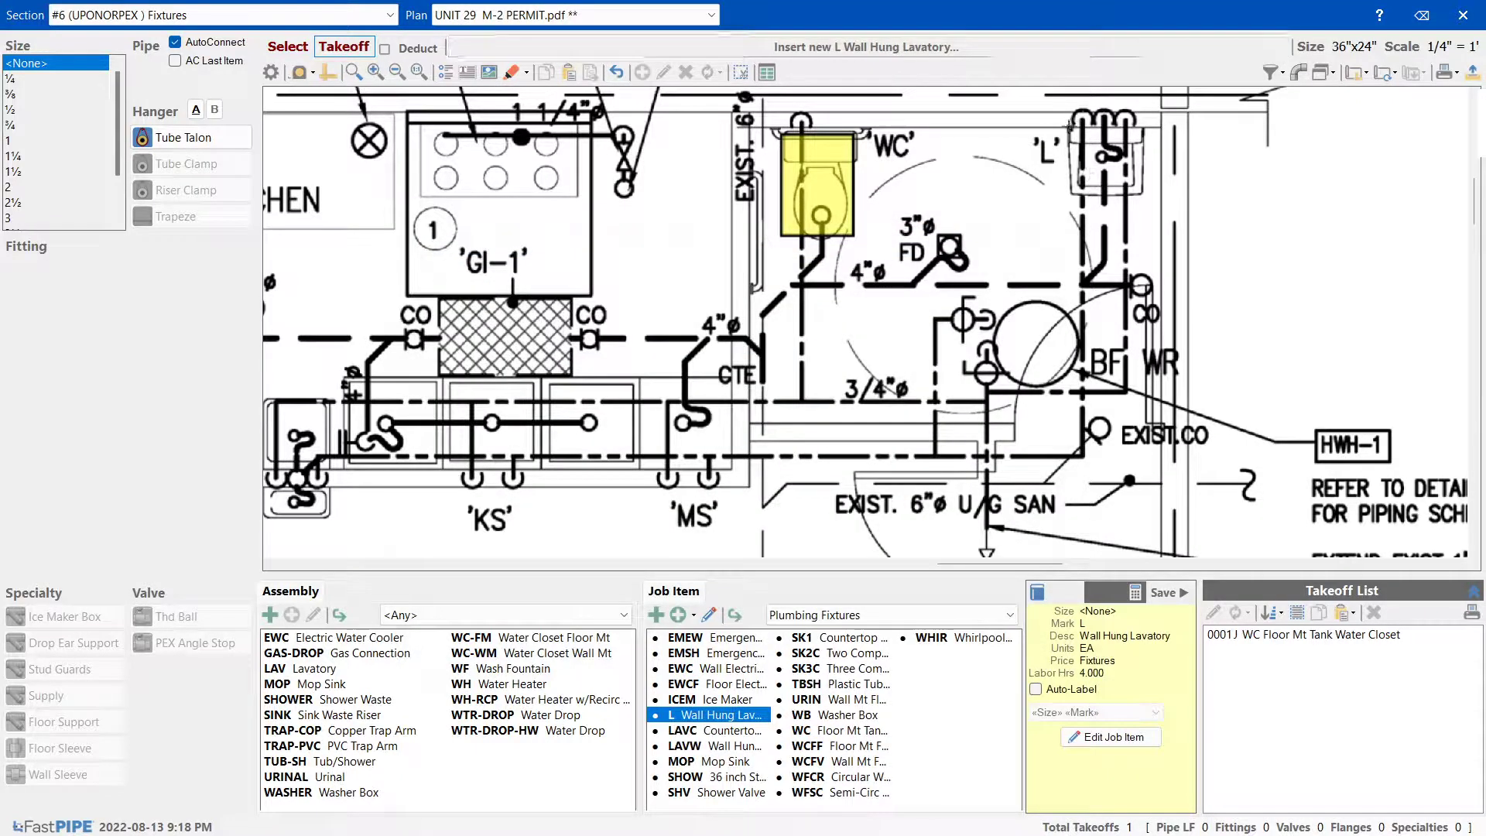
drag(1068, 126, 1150, 197)
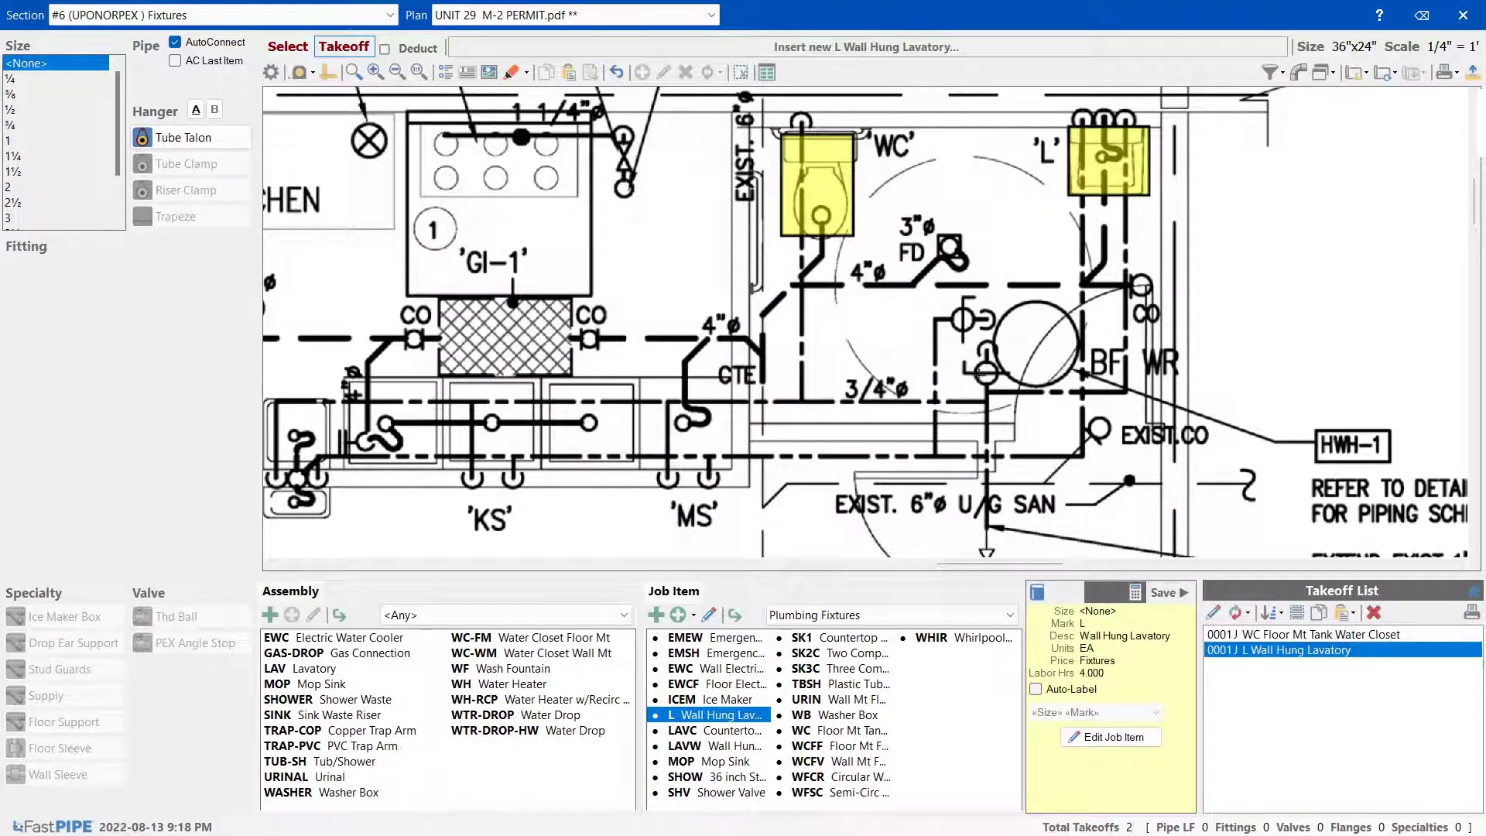
Place a size 30 EWH electric water heater from Plumbing Equipment over the round HWH-1 heater on the plan
click(851, 614)
click(850, 666)
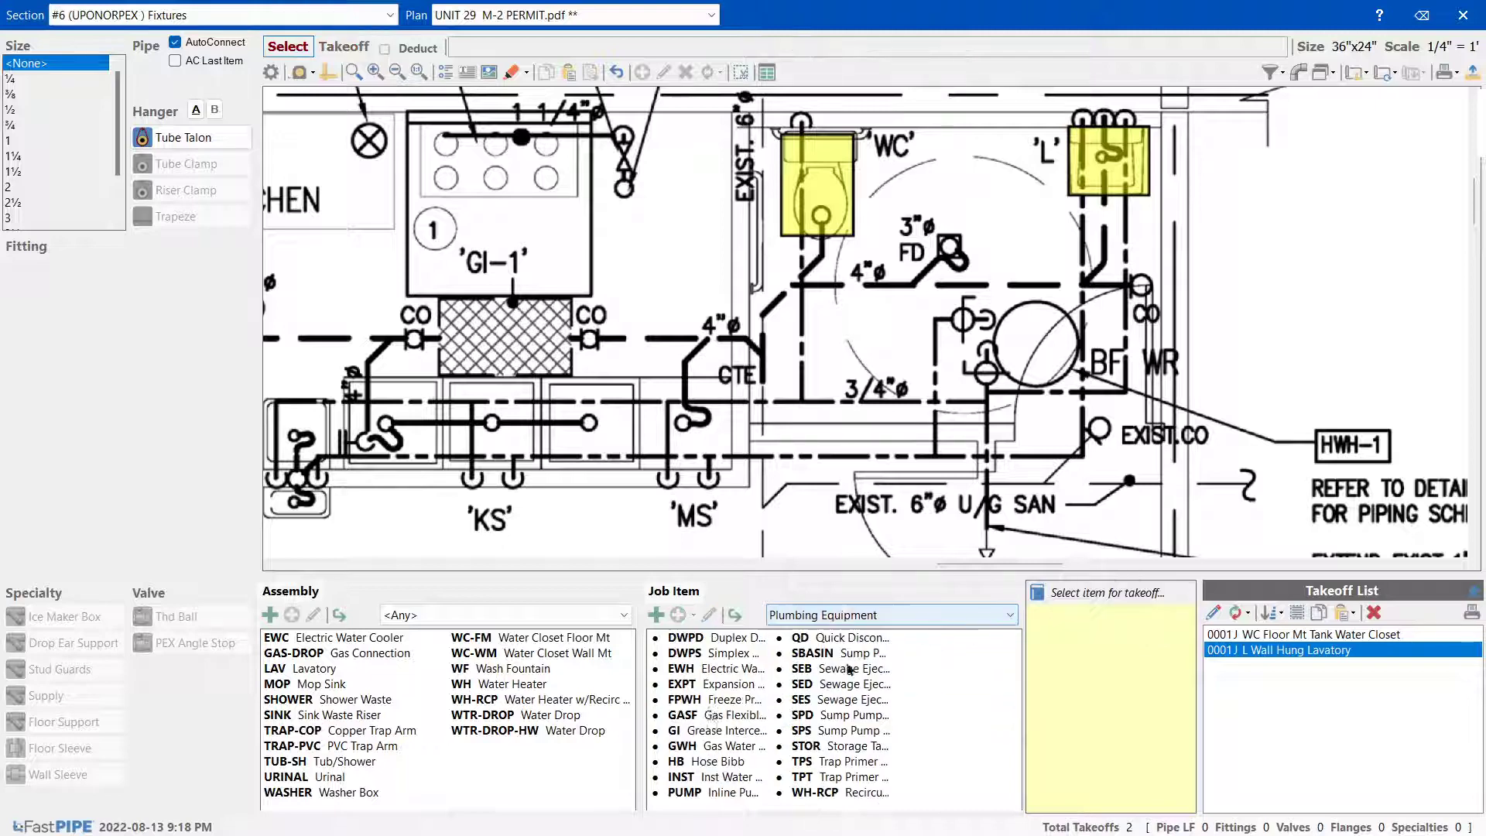
click(709, 670)
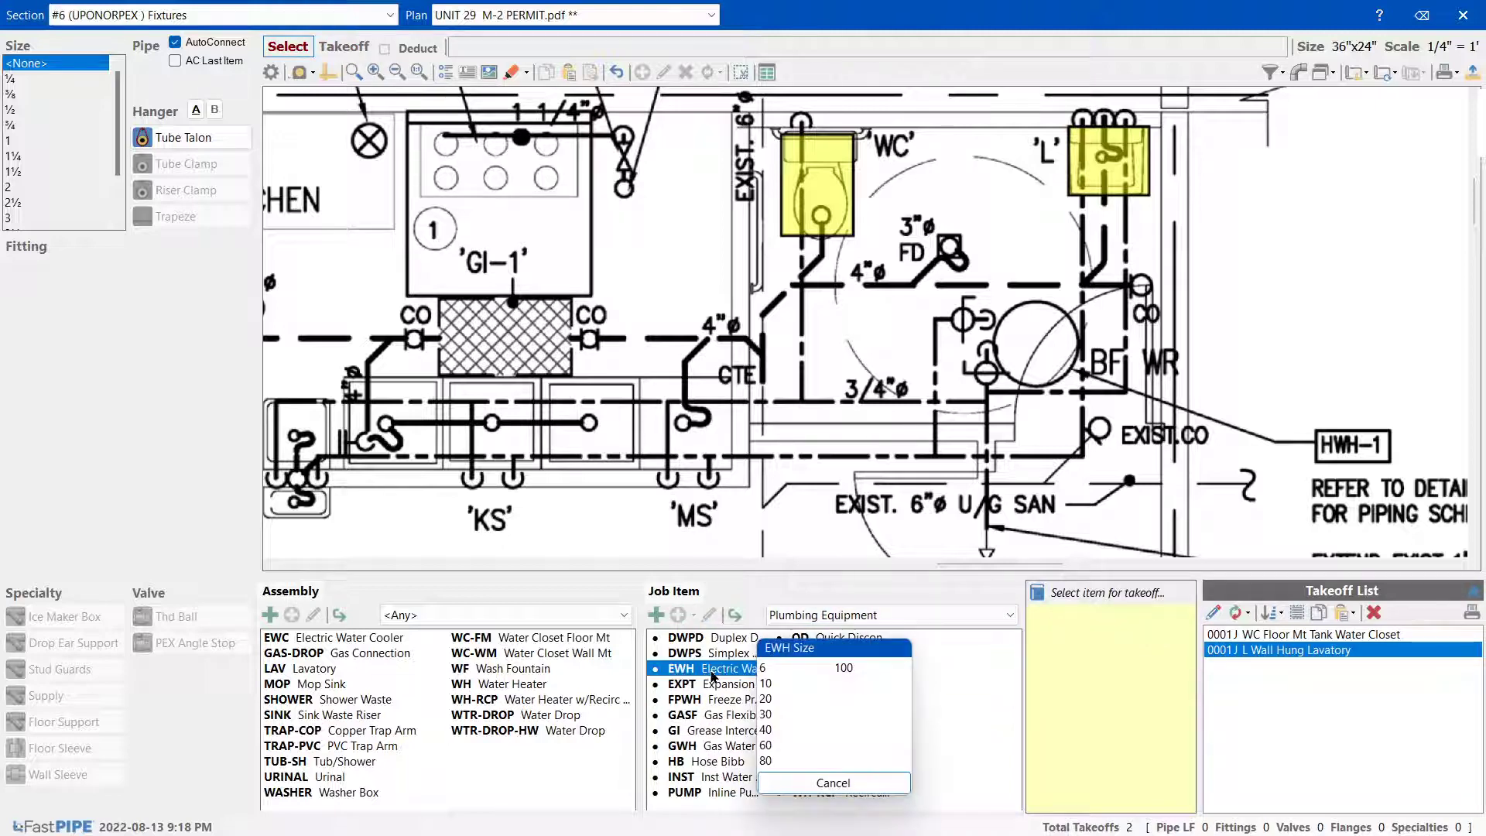
click(776, 712)
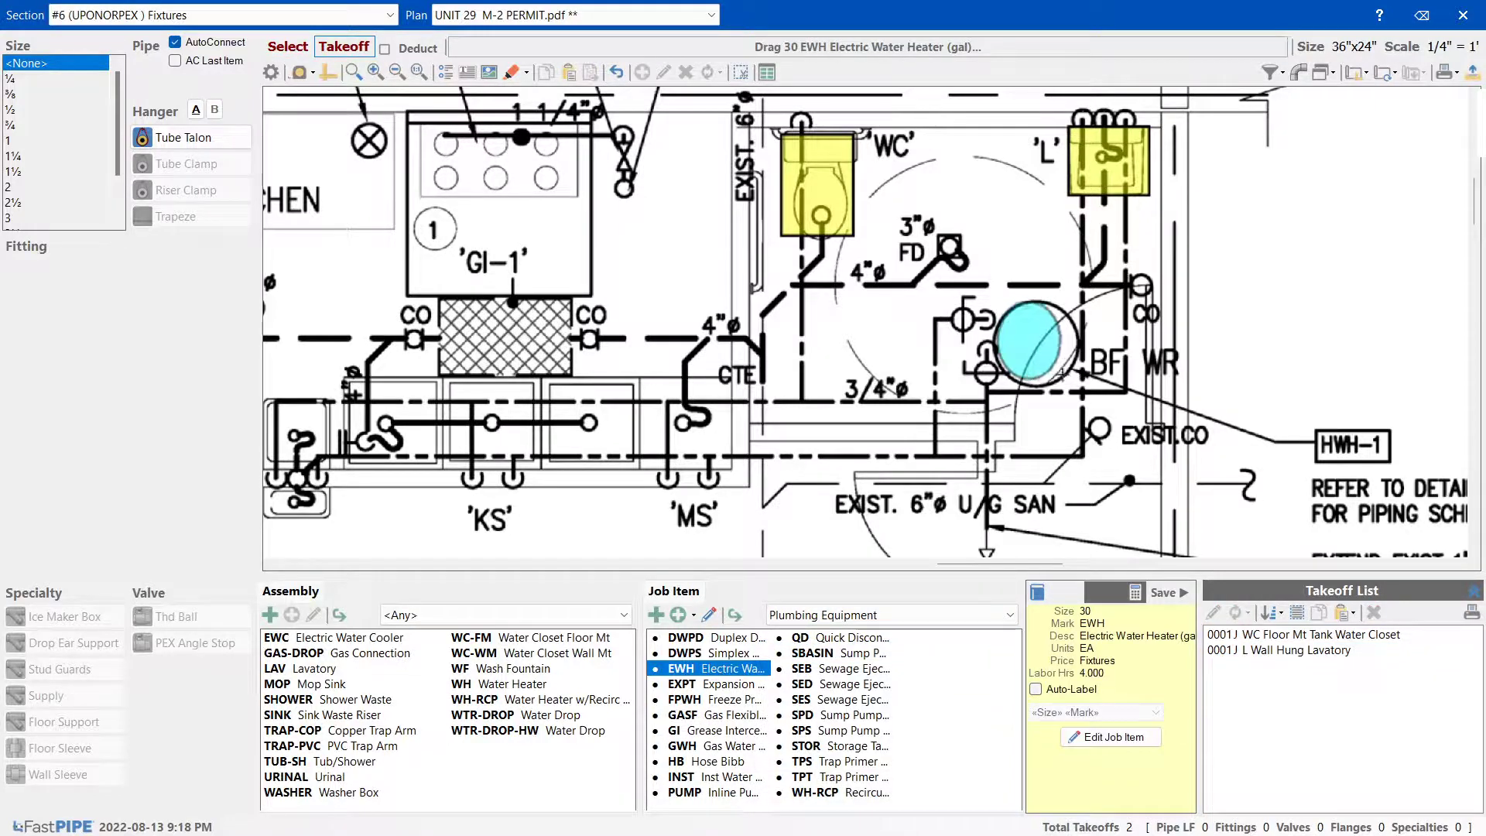
click(1065, 378)
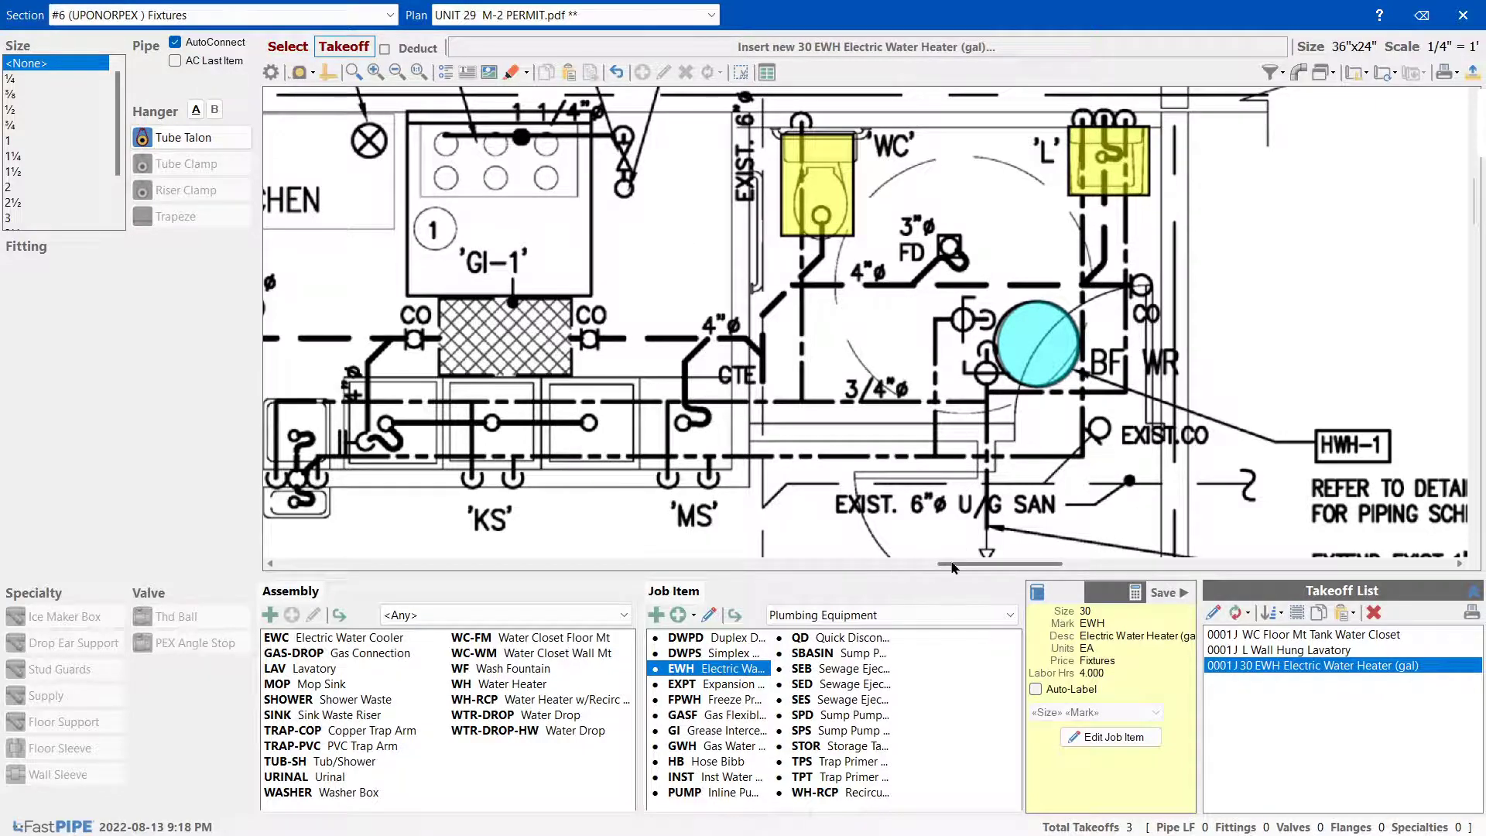
Place a size 33,23 GI grease intercept over the hatched 'GI-1' rectangle in the kitchen
drag(953, 565, 910, 571)
click(779, 616)
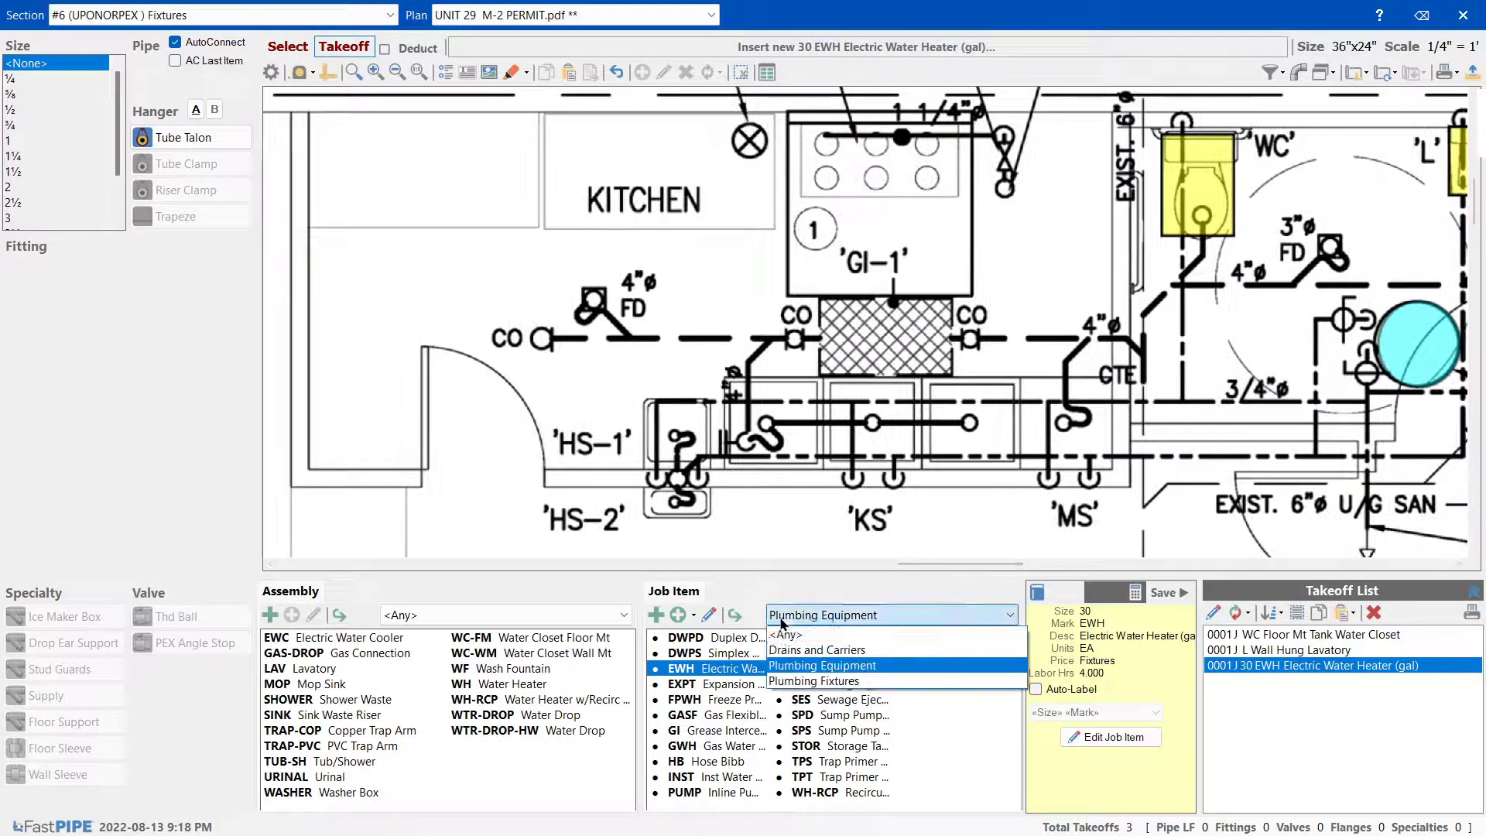
click(710, 739)
click(712, 738)
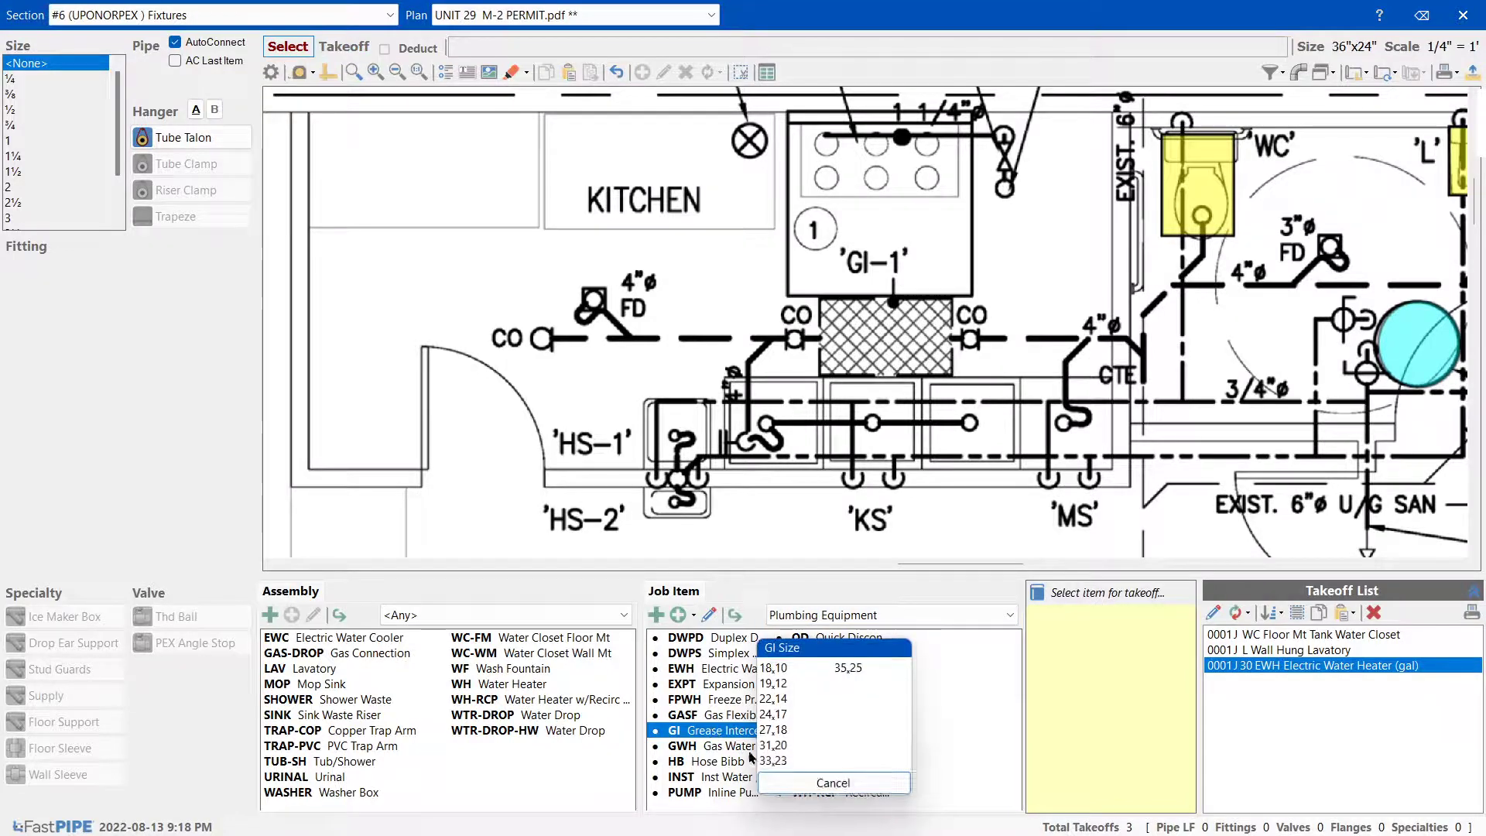
click(790, 691)
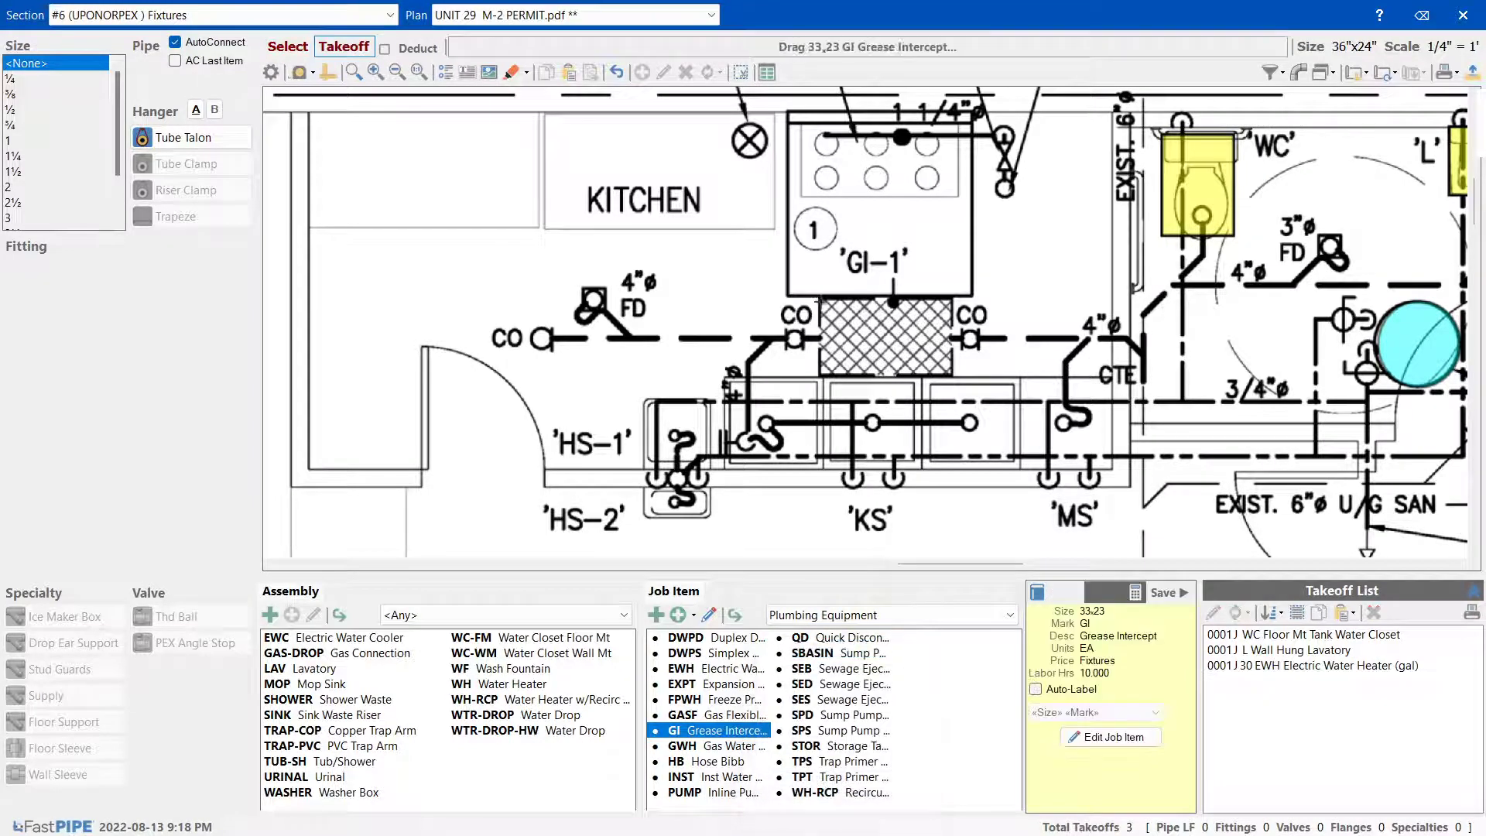
drag(819, 299, 956, 377)
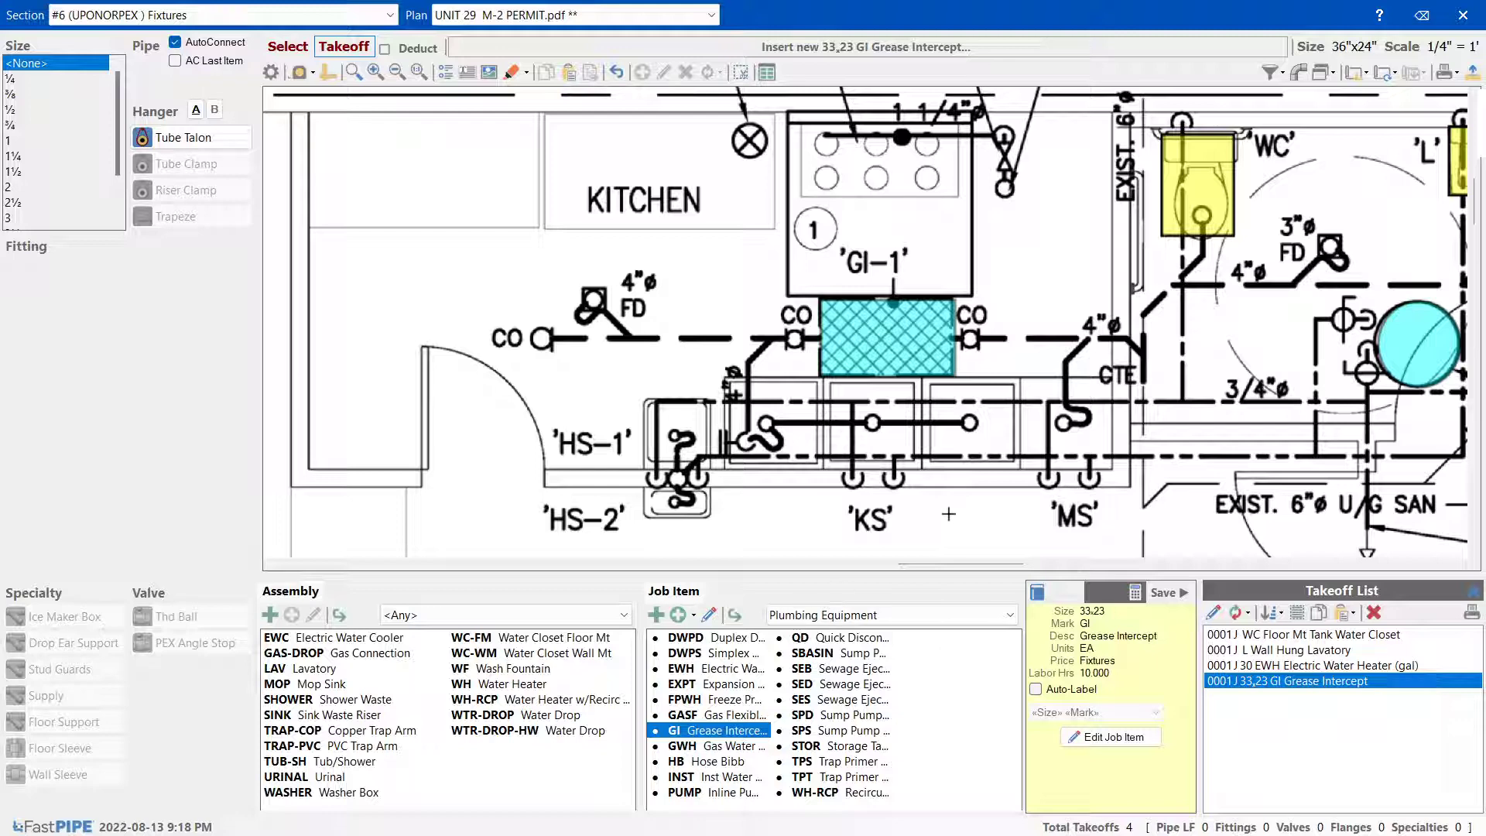
Place a MOP mop sink from Plumbing Fixtures over the 'MS' fixture in the kitchen
click(778, 616)
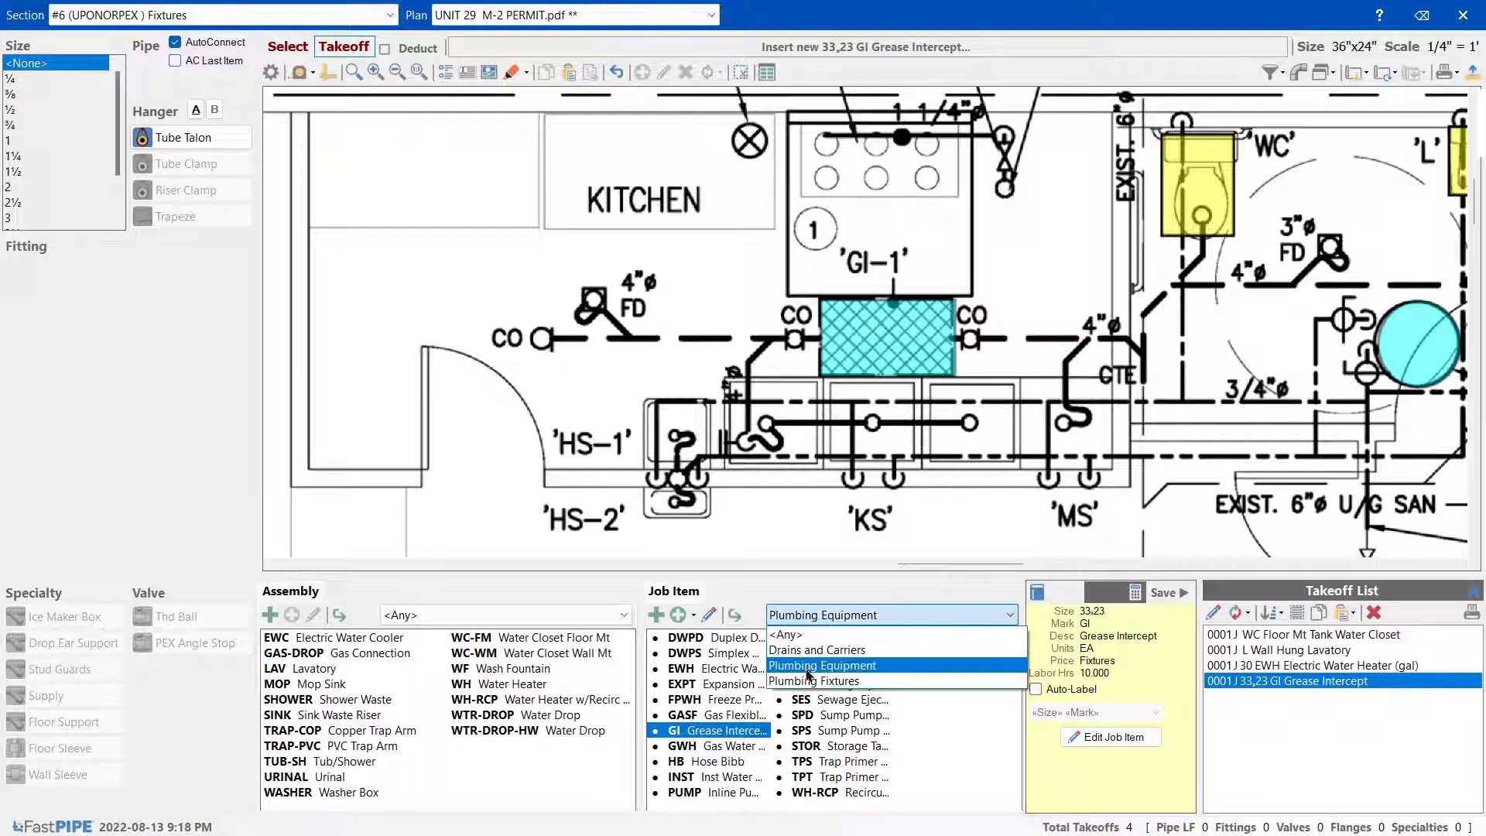
click(813, 654)
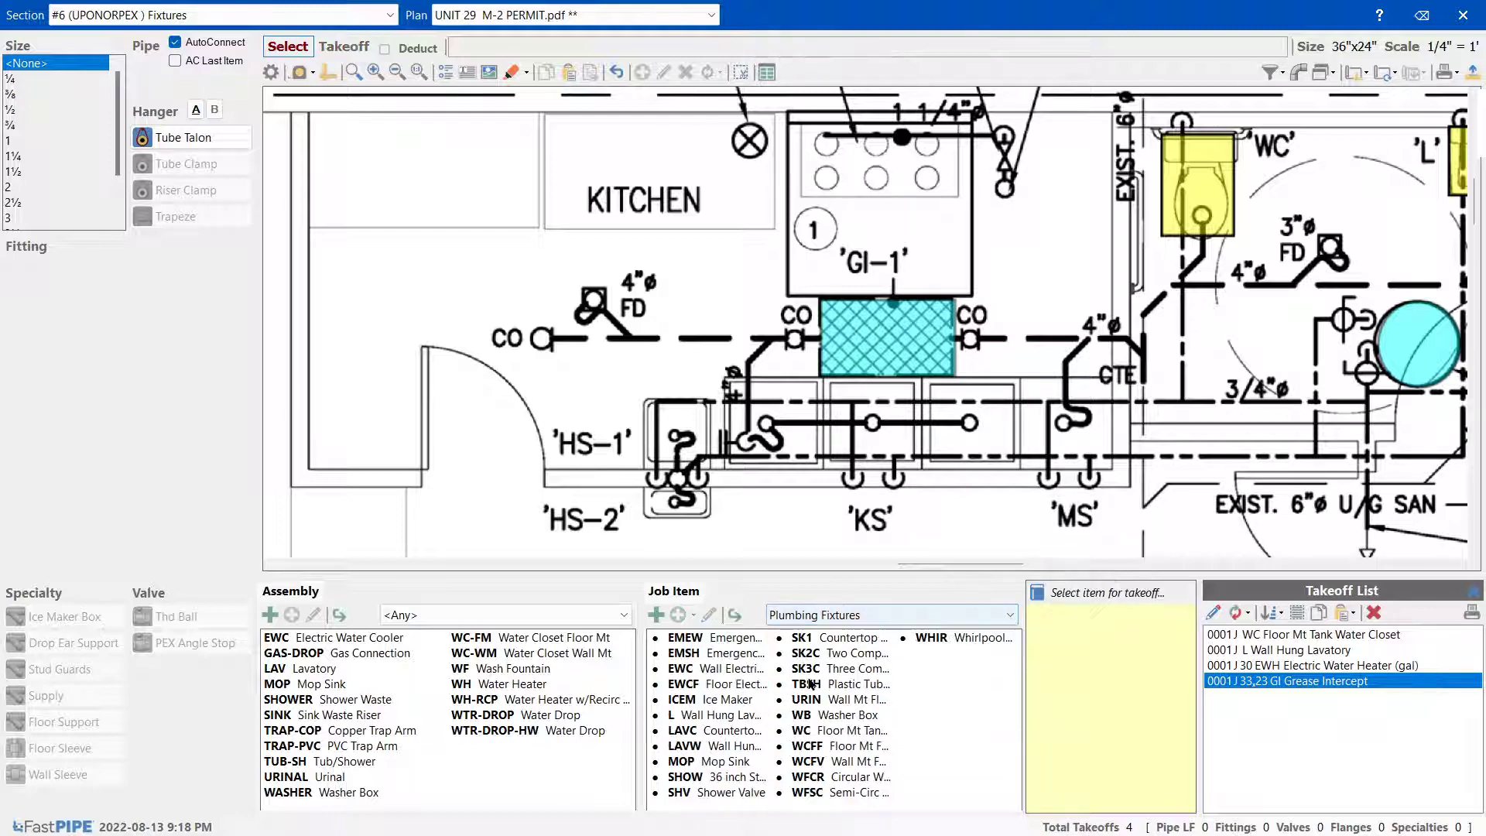
click(728, 761)
drag(1022, 378, 1112, 463)
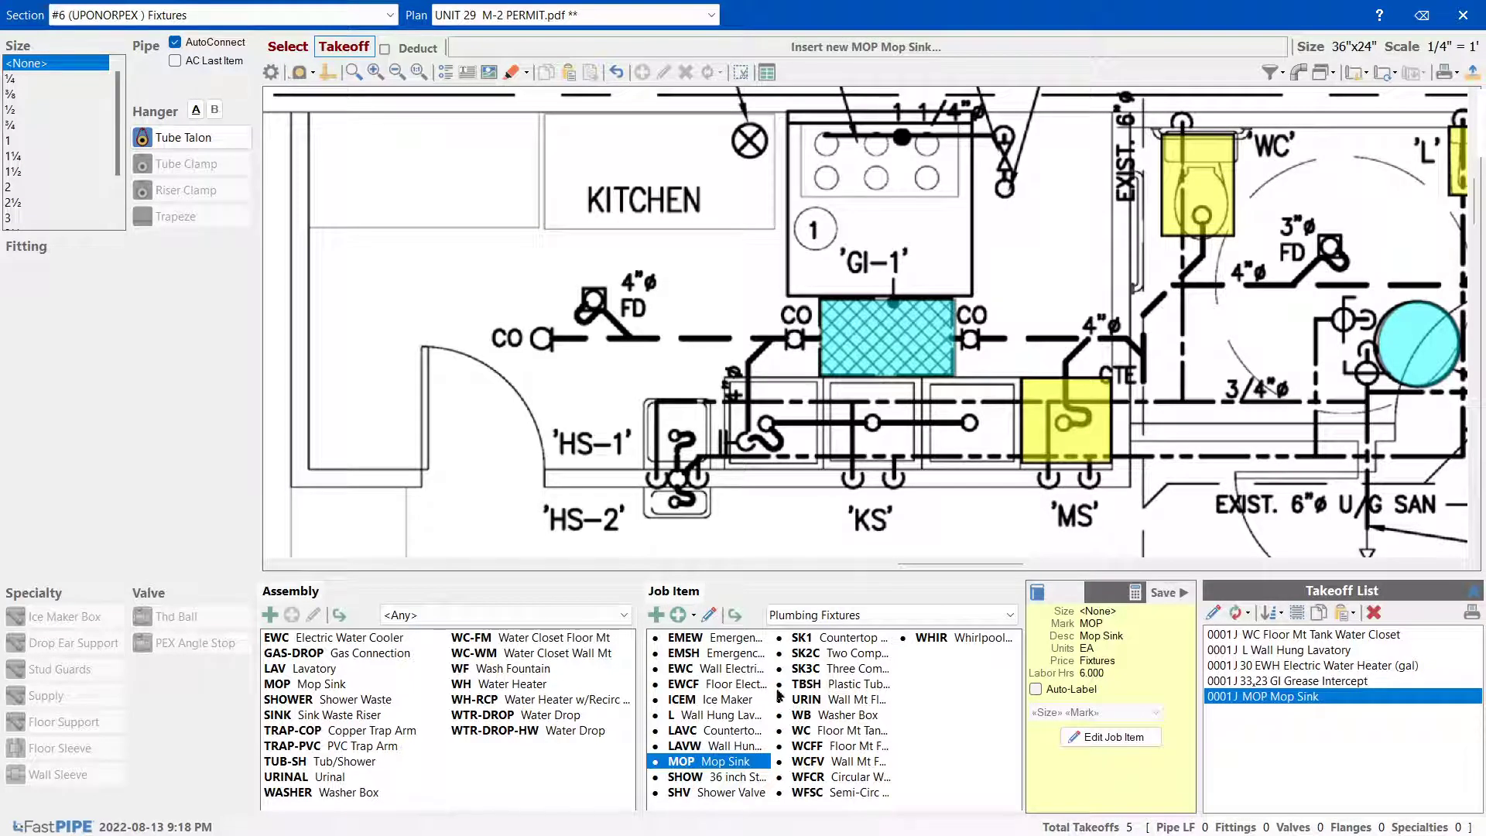
Clone the SK1 countertop sink with the mark HS and place it over the 'HS-1' and 'HS-2' sinks
click(832, 637)
click(678, 615)
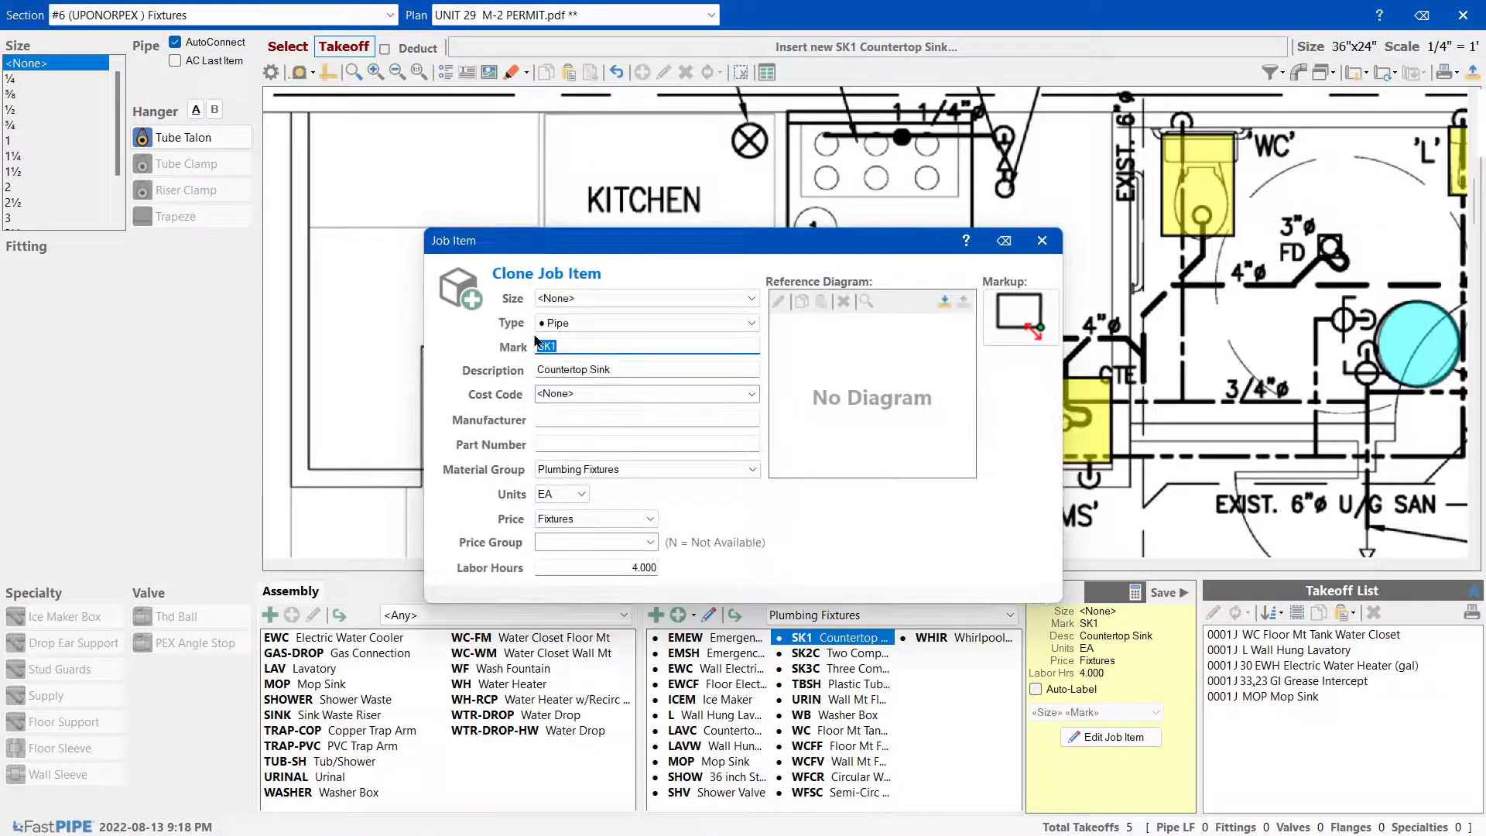
text(HS)
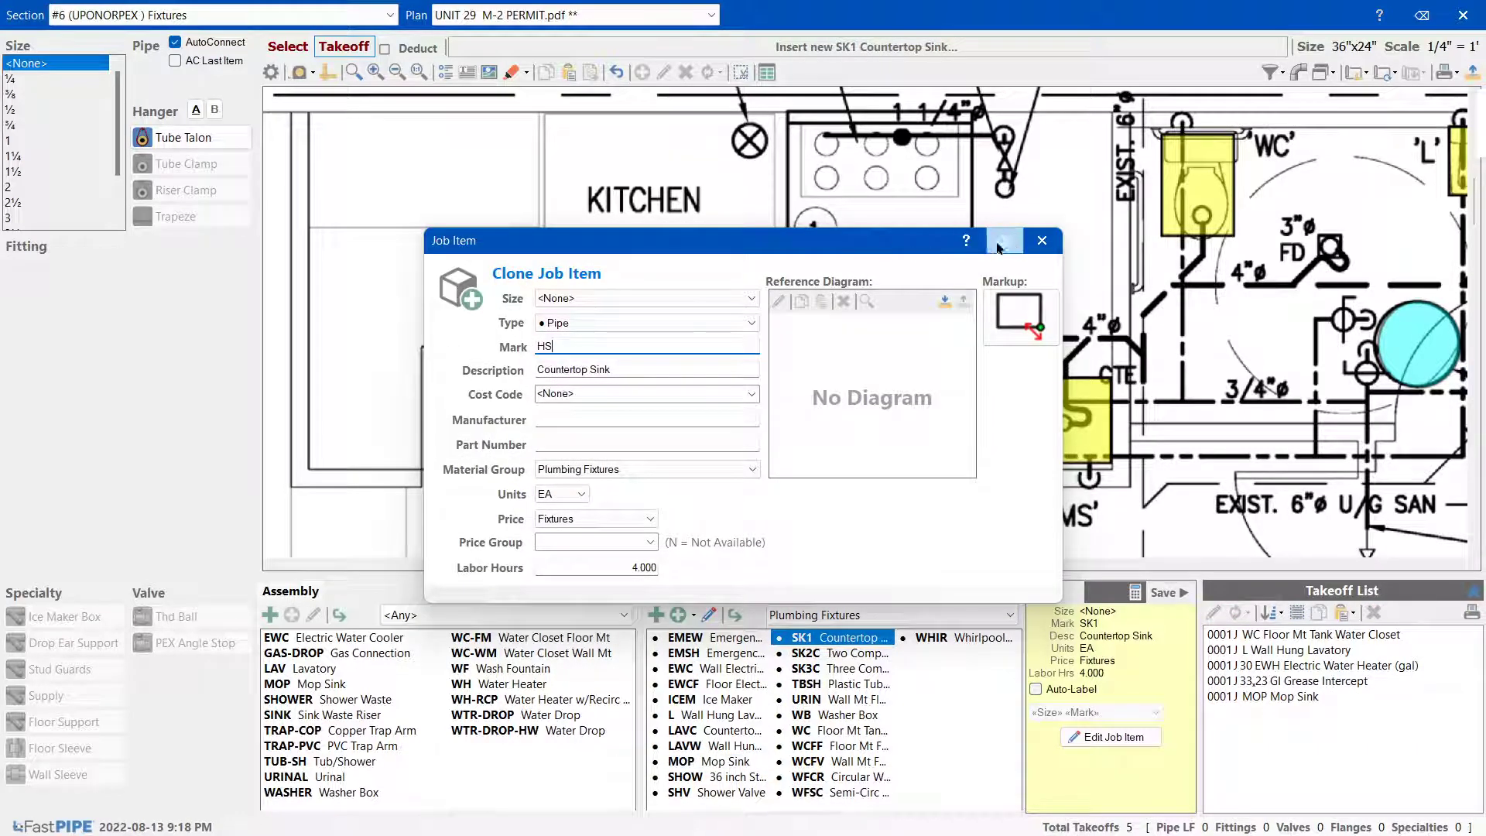
key(Return)
mouse_move(654, 403)
mouse_down()
mouse_move(720, 474)
mouse_move(721, 526)
mouse_up()
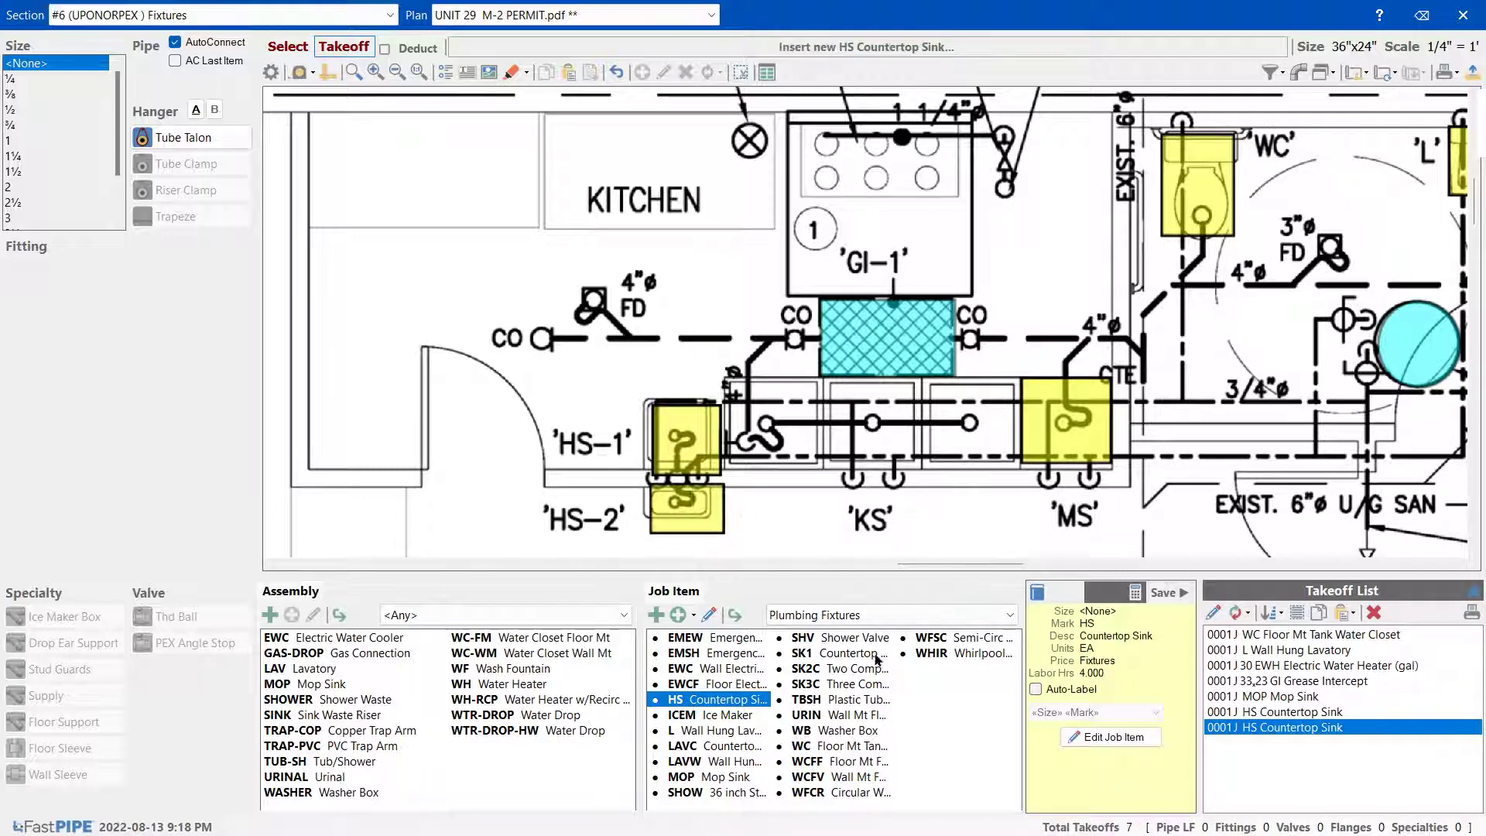
Place an SK3C three compartment sink over the 'KS' kitchen sink and check all marked fixtures on the plan
click(838, 683)
drag(725, 387, 1018, 464)
scroll(944, 511, down, 2)
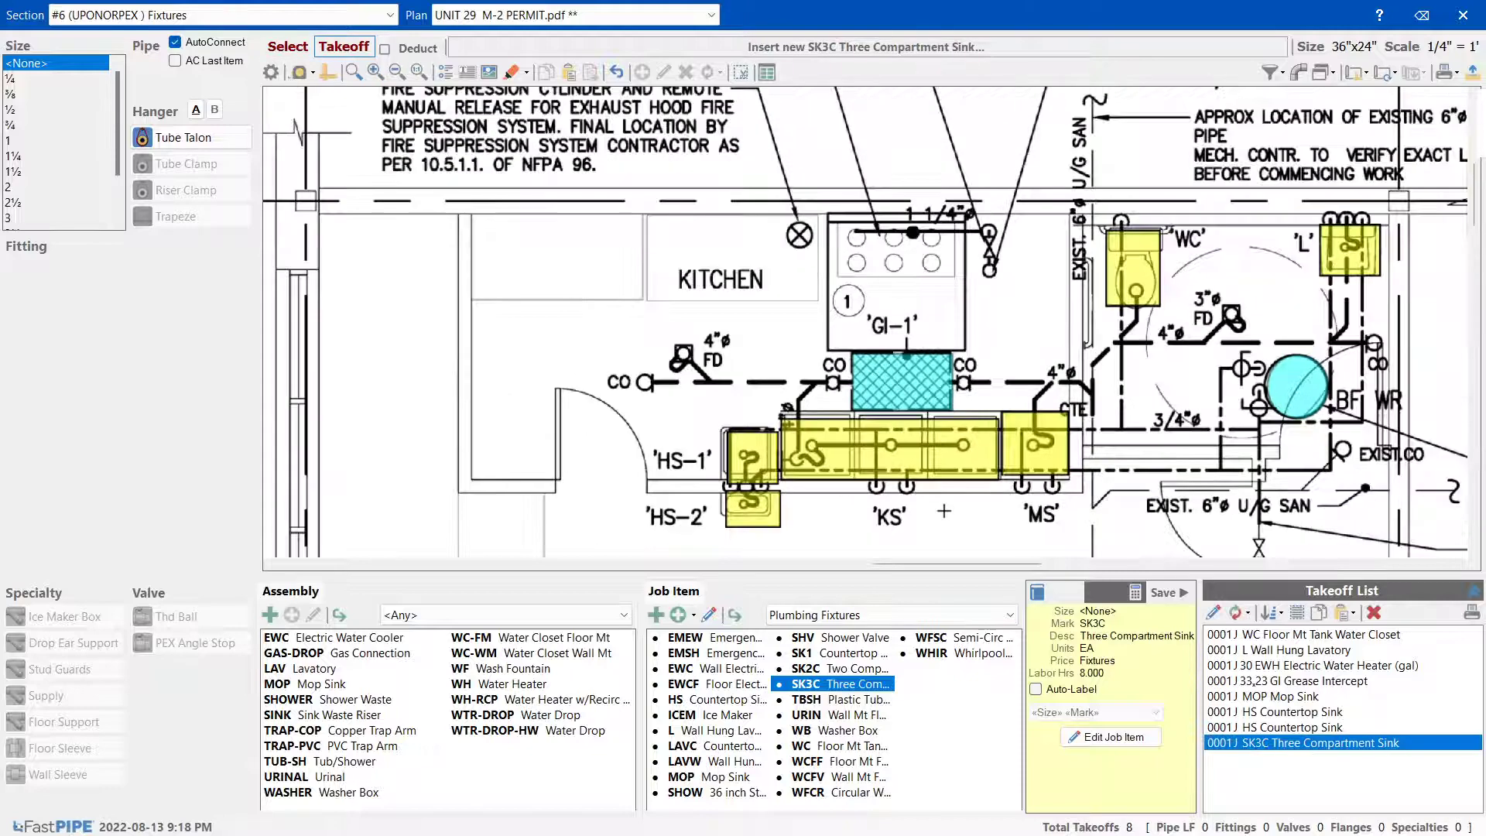
scroll(943, 511, down, 1)
drag(915, 565, 956, 568)
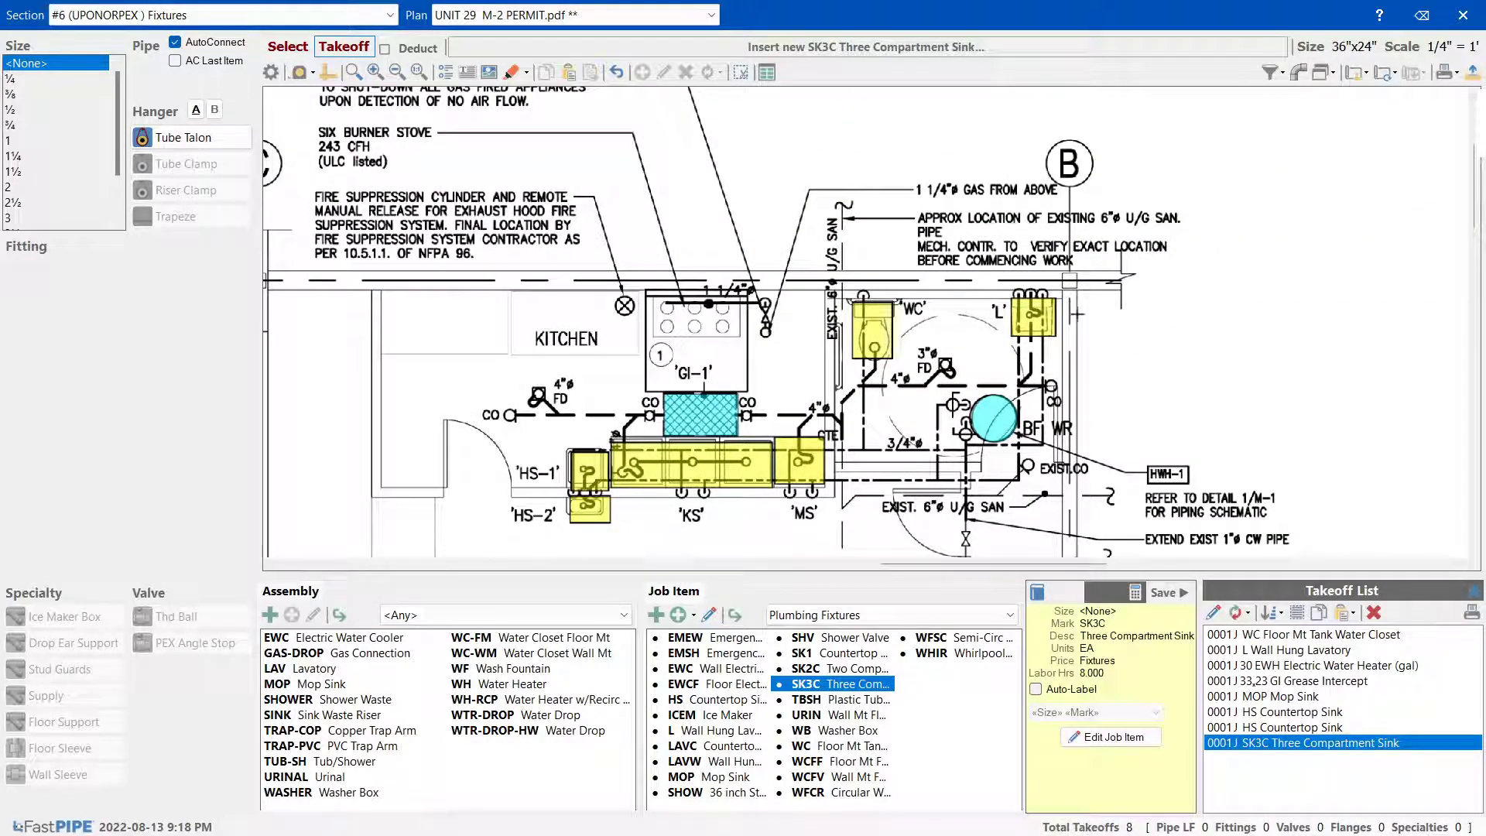
scroll(1006, 429, up, 1)
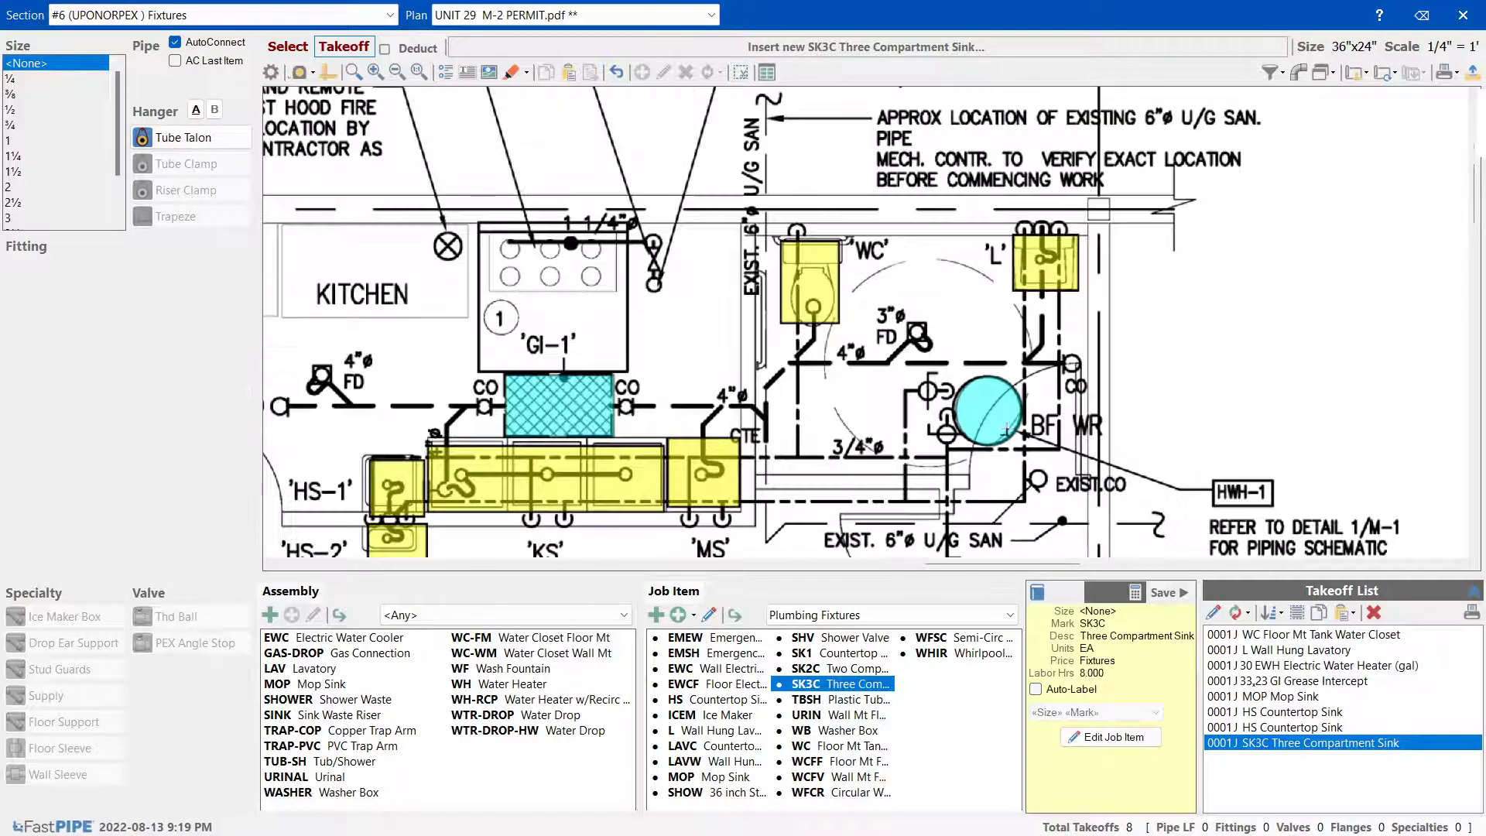
scroll(1006, 428, down, 2)
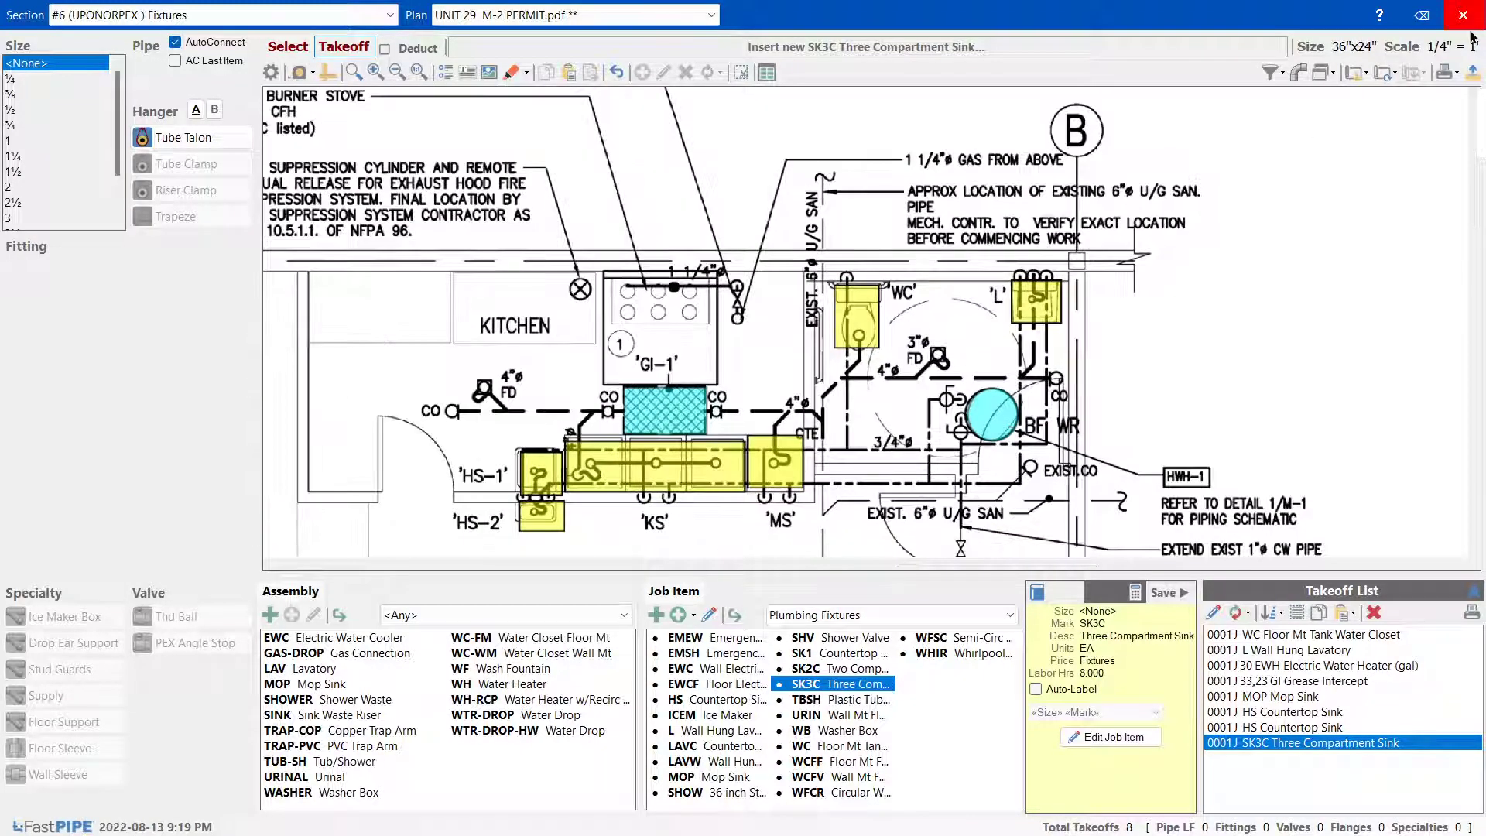
Close the Fixtures takeoff, recalculate the job reports and review the Material report, including its Excavation group
click(1463, 15)
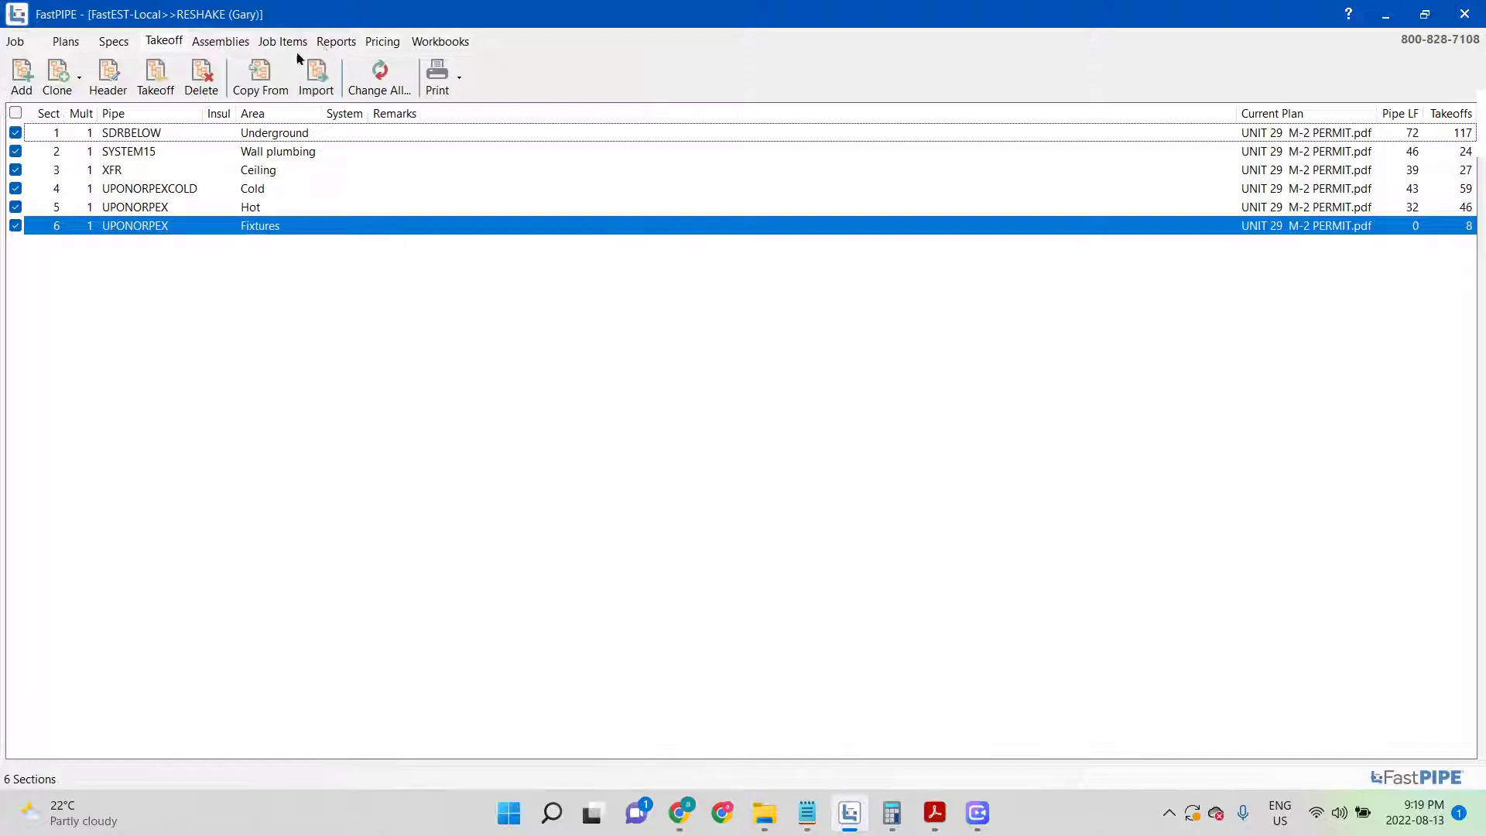
click(319, 45)
click(40, 83)
click(62, 108)
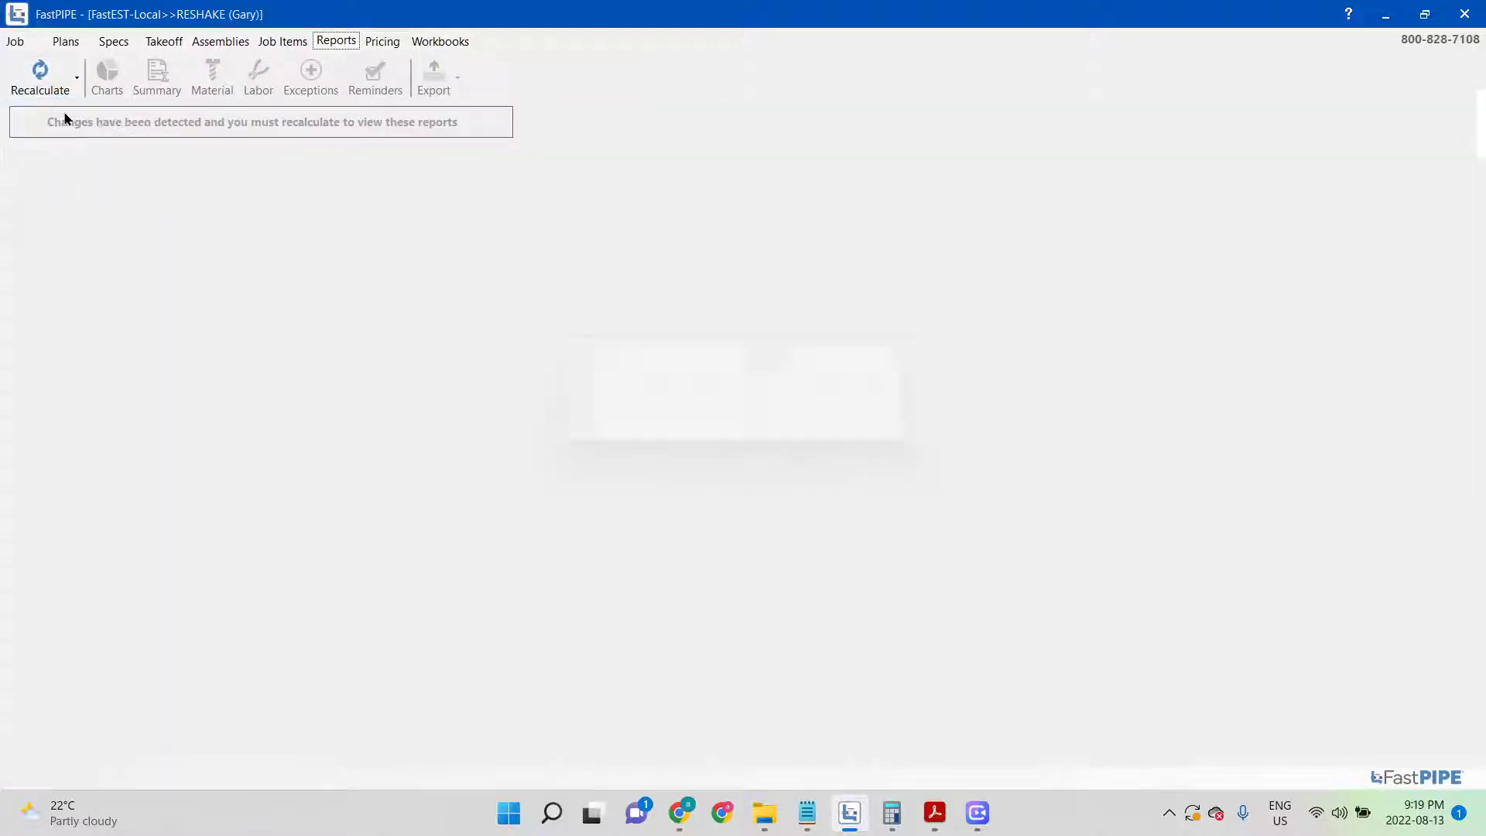
click(212, 77)
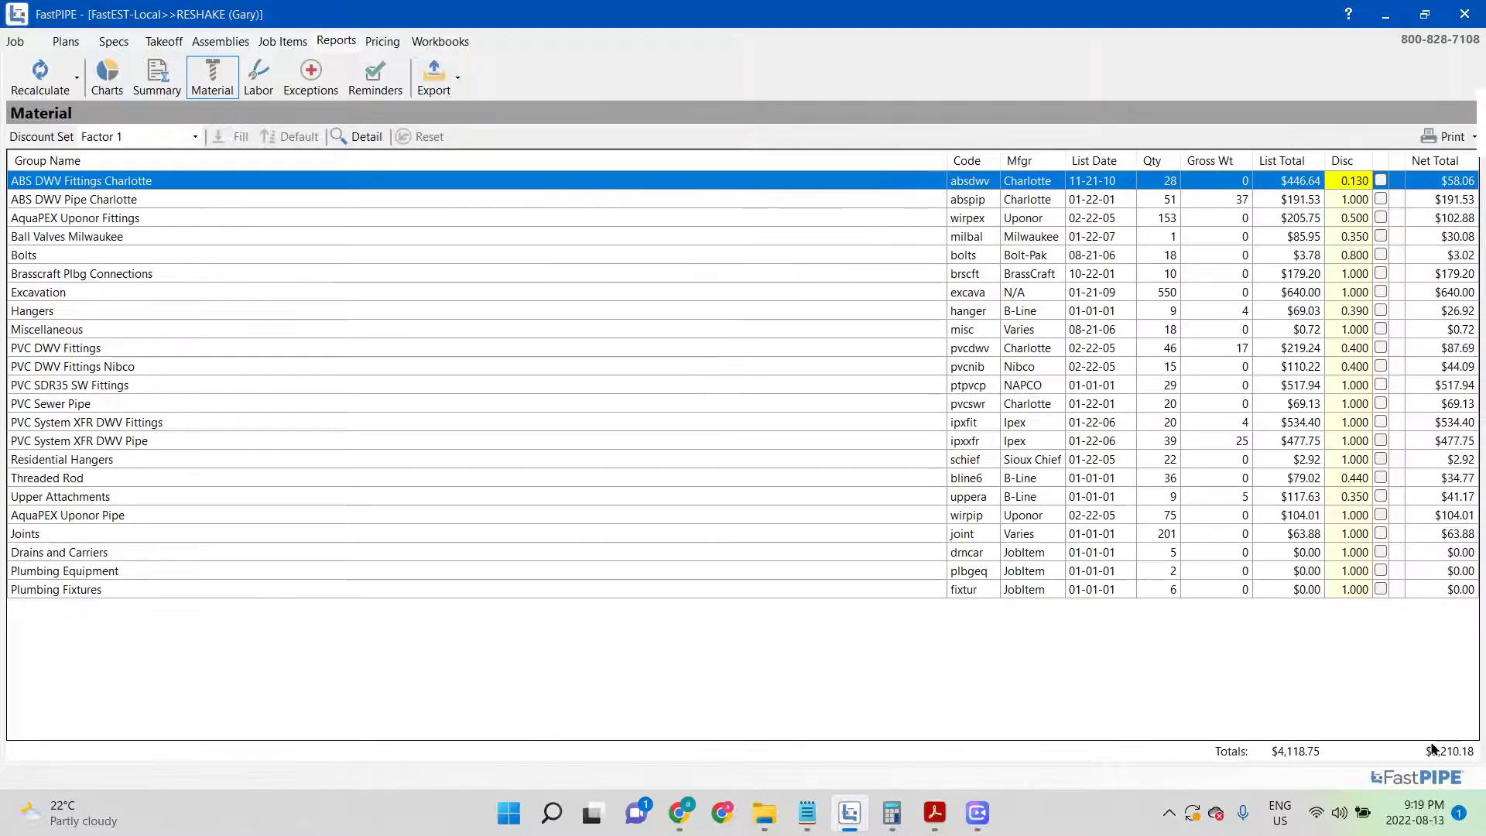
click(104, 293)
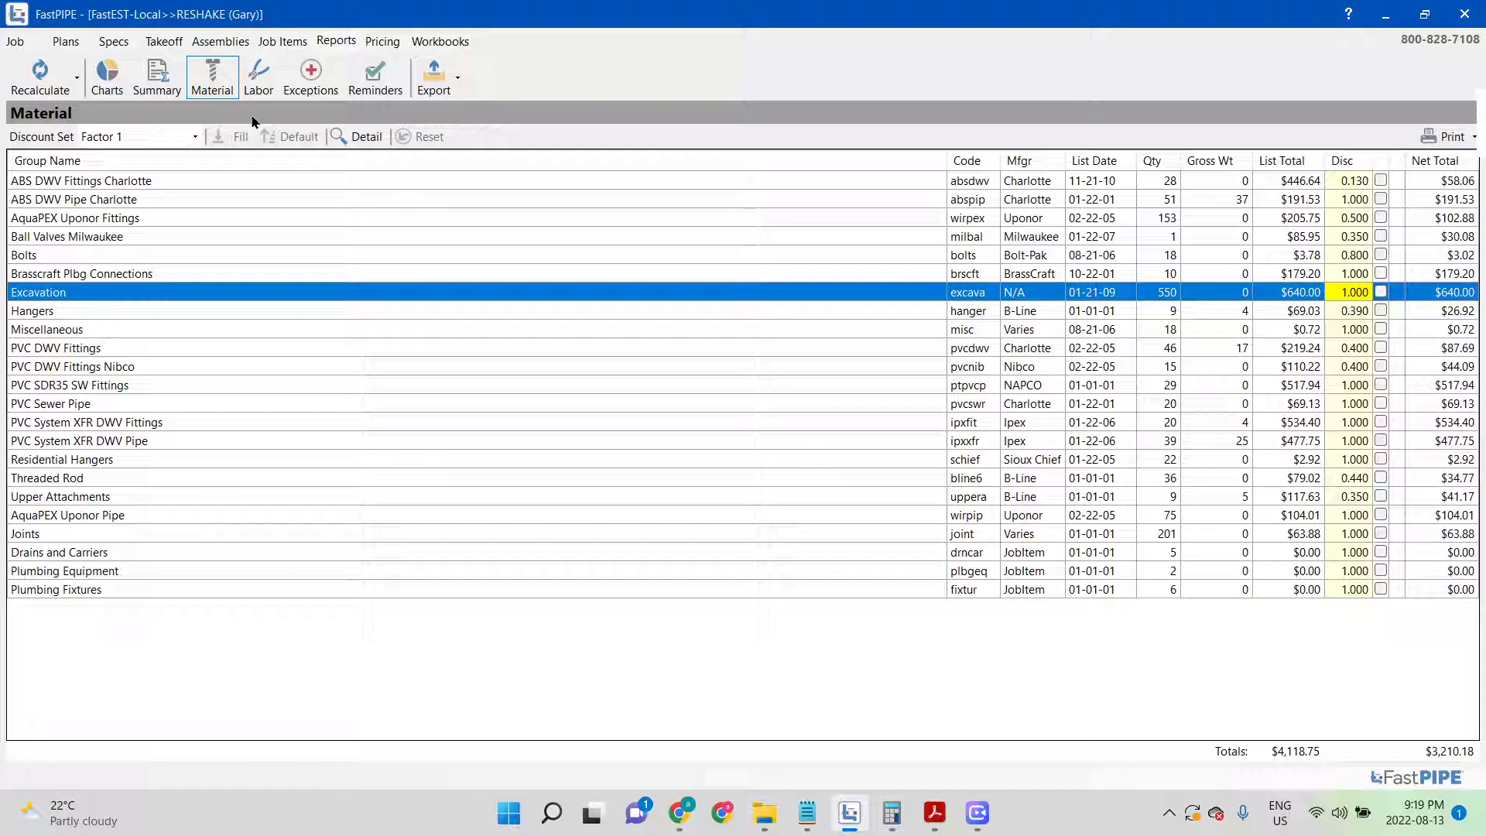
Show the Labor report and set its factor set to 100%
click(259, 85)
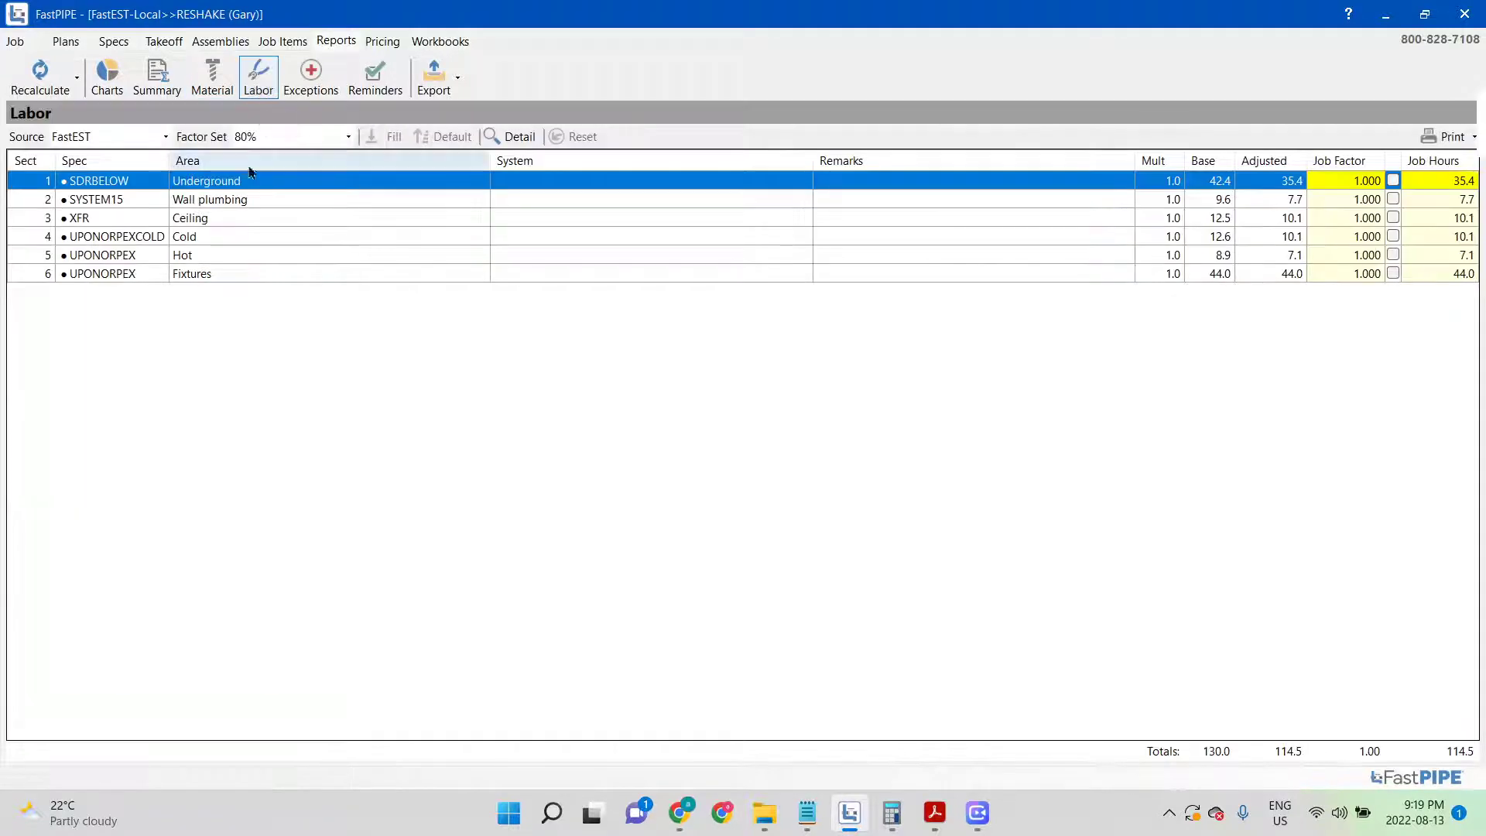
click(286, 137)
click(287, 152)
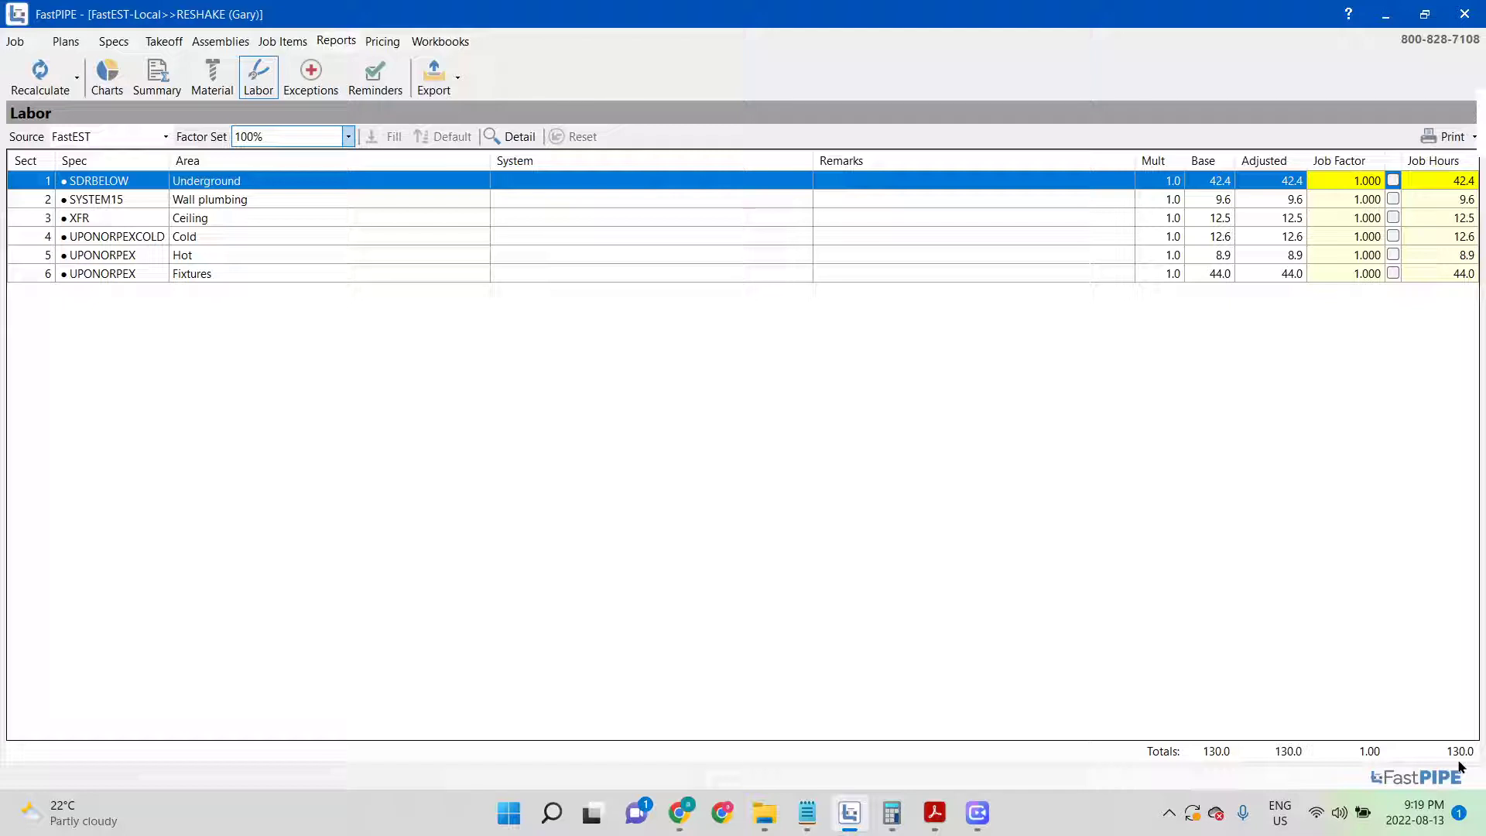
Create a workbook named REshake from the PipeMaster.xlsm template, loaded with new data from material set Factor 1 and labor set 100%
click(418, 44)
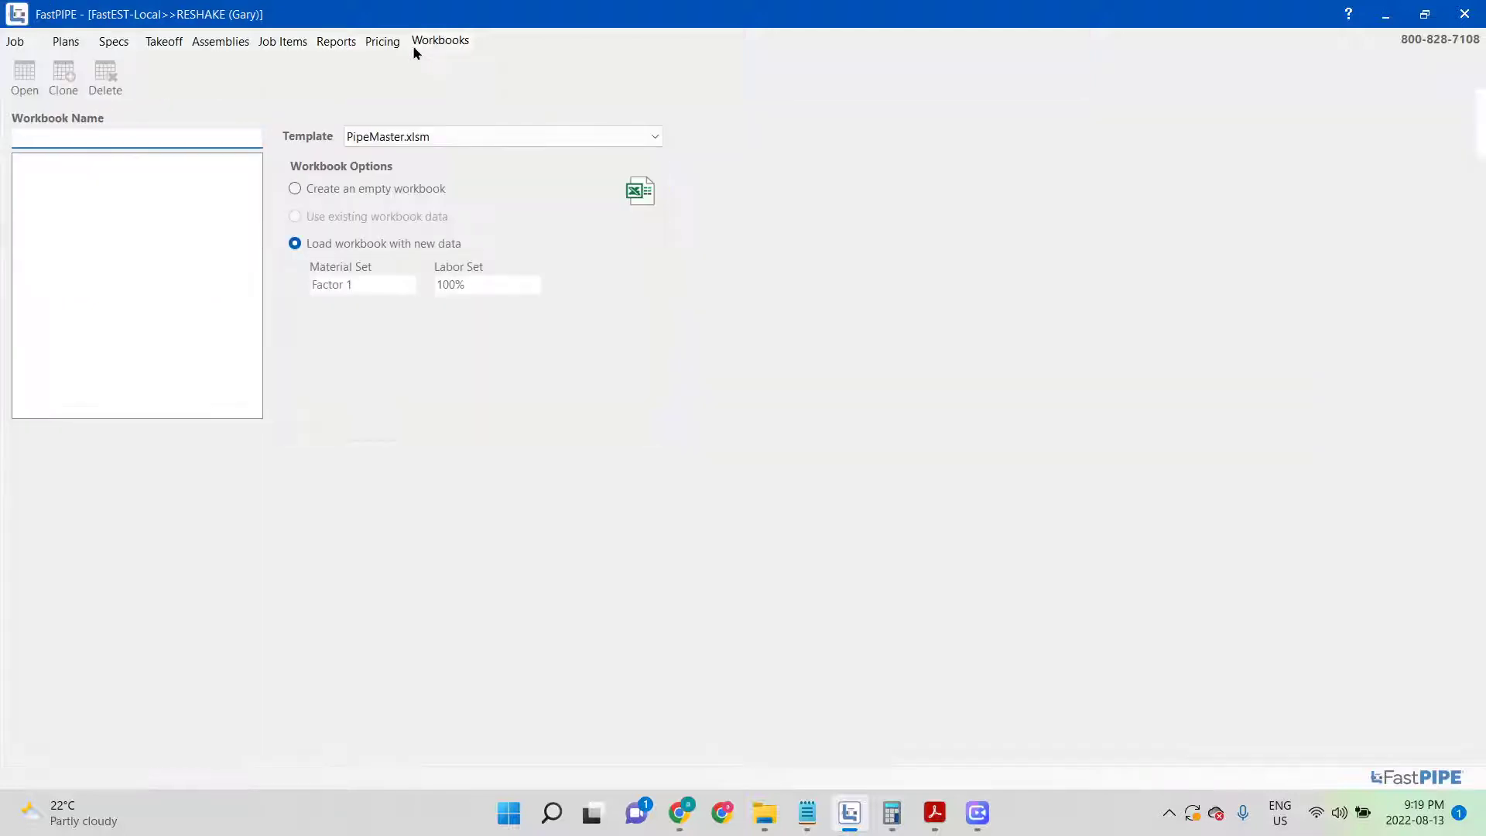
click(977, 813)
click(978, 812)
text(REshake)
key(Return)
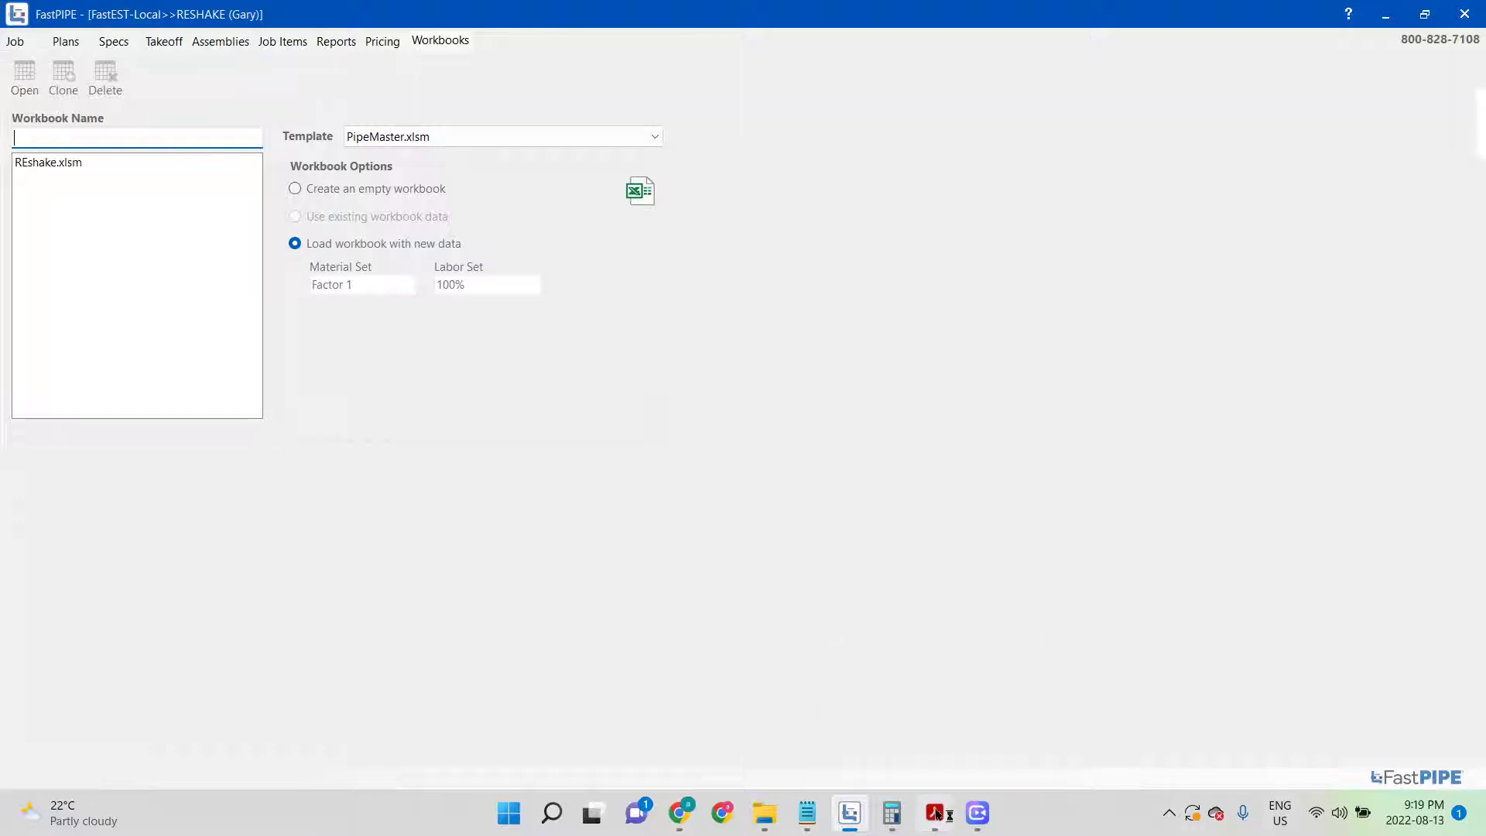
Switch to Adobe Acrobat and look over the kitchen and washroom layout and surrounding plans on UNIT 29 M-2 PERMIT.pdf
mouse_move(935, 811)
click(933, 724)
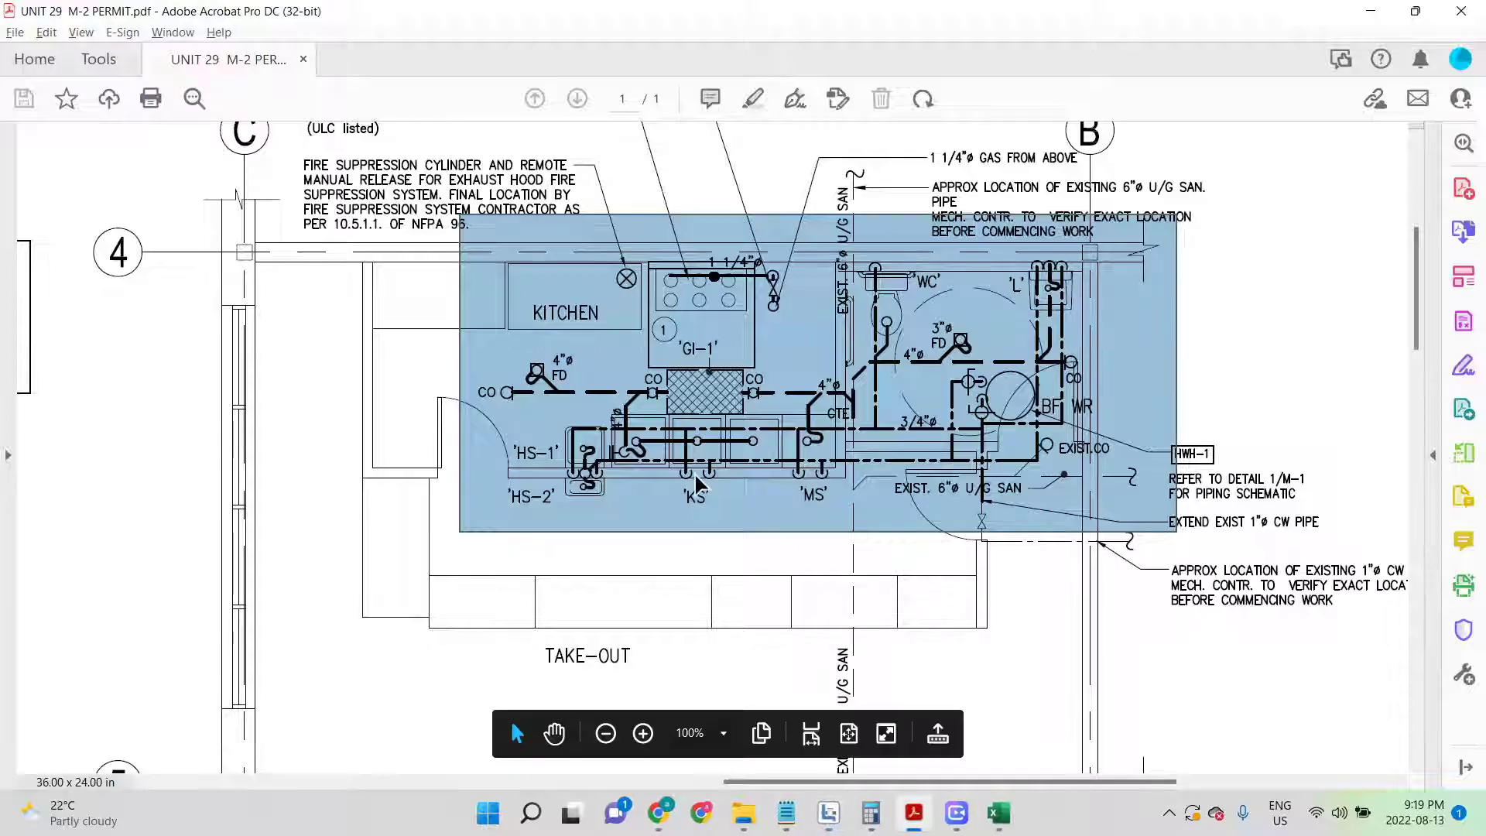
scroll(697, 486, down, 2)
ctrl+scroll(684, 455, down, 1)
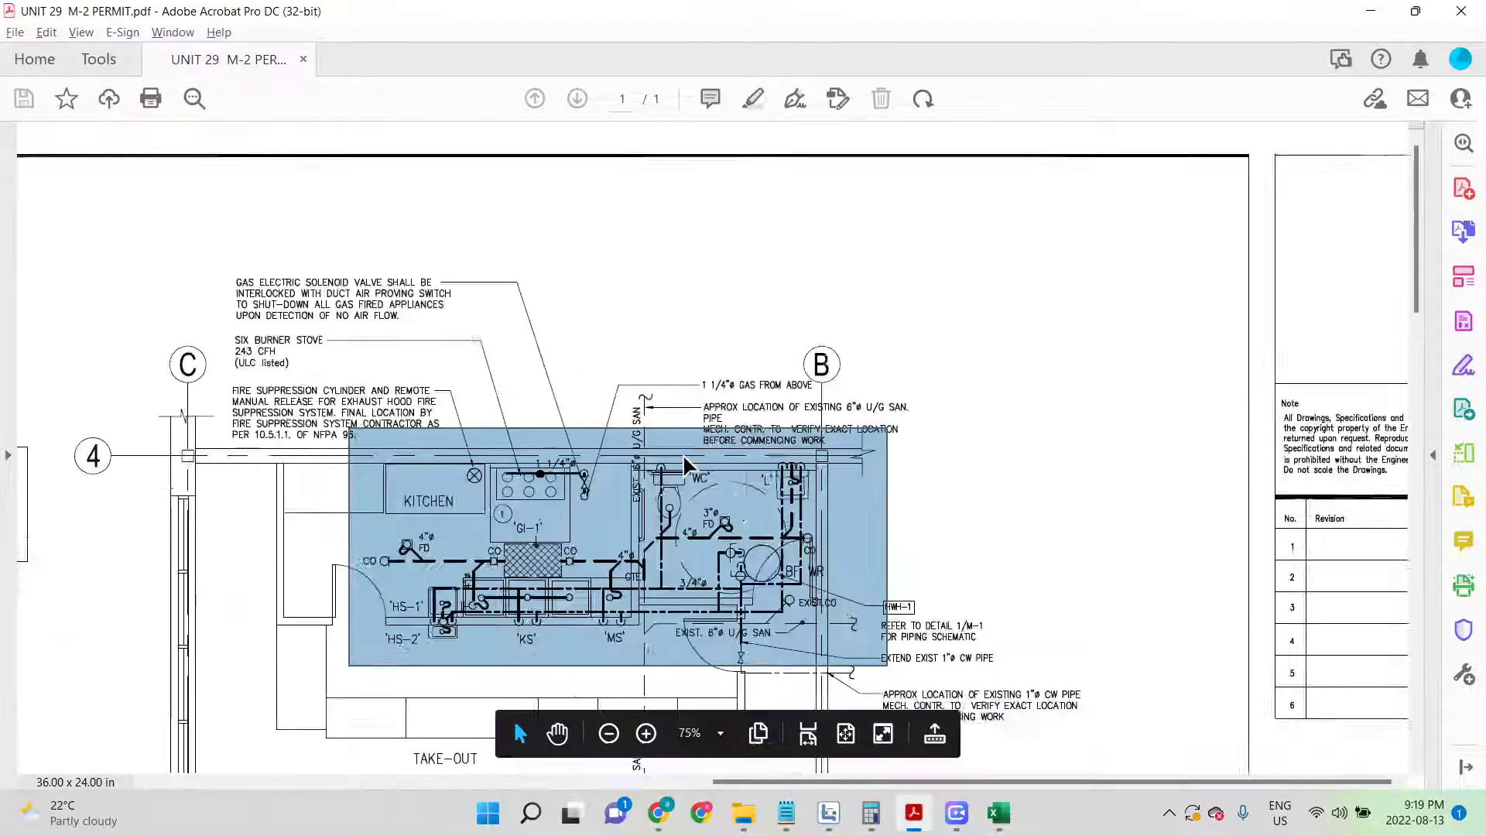
click(528, 553)
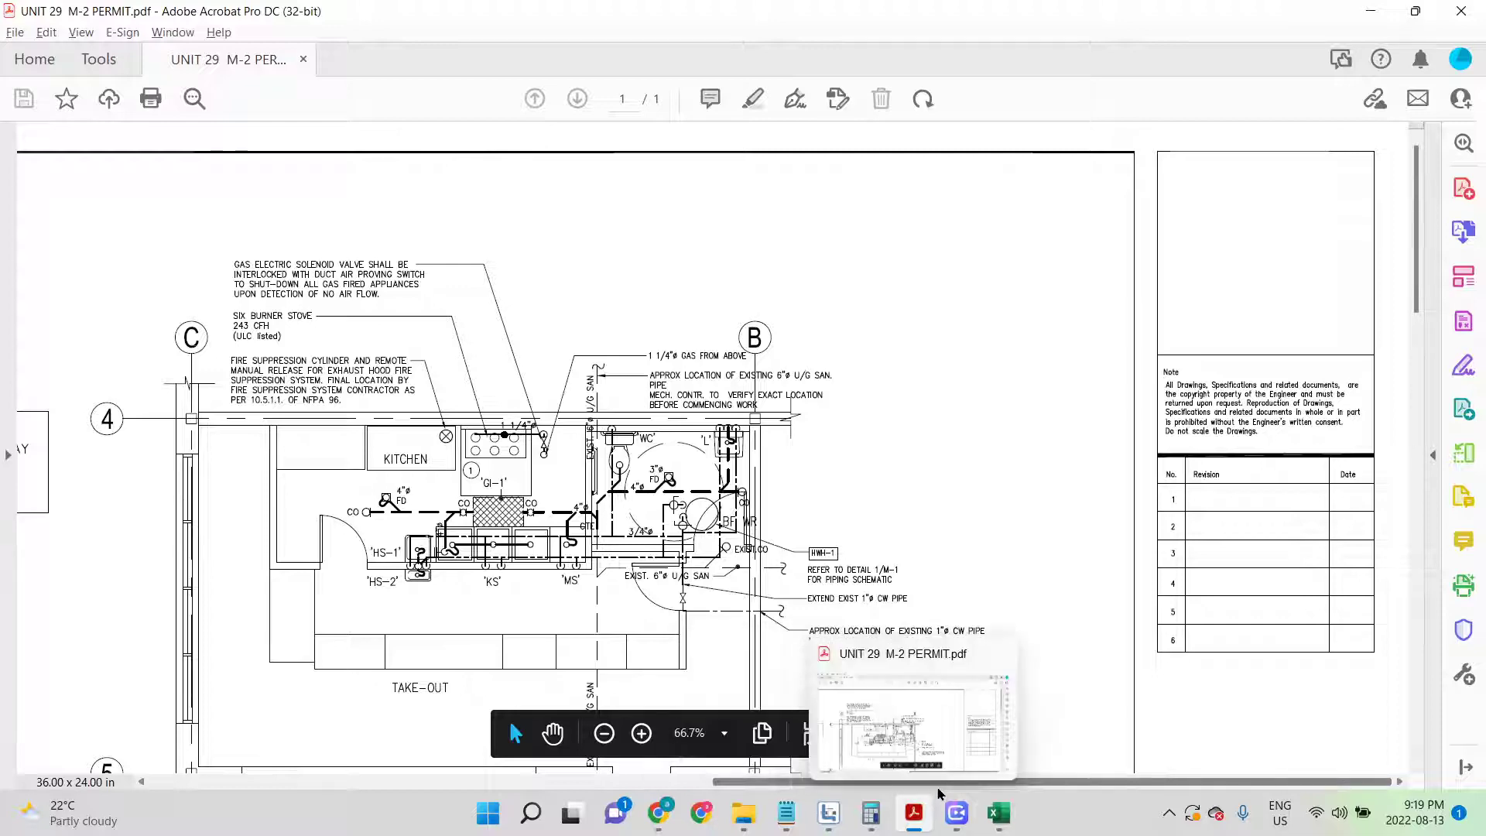
scroll(786, 788, left, 3)
scroll(782, 790, down, 10)
scroll(736, 789, left, 2)
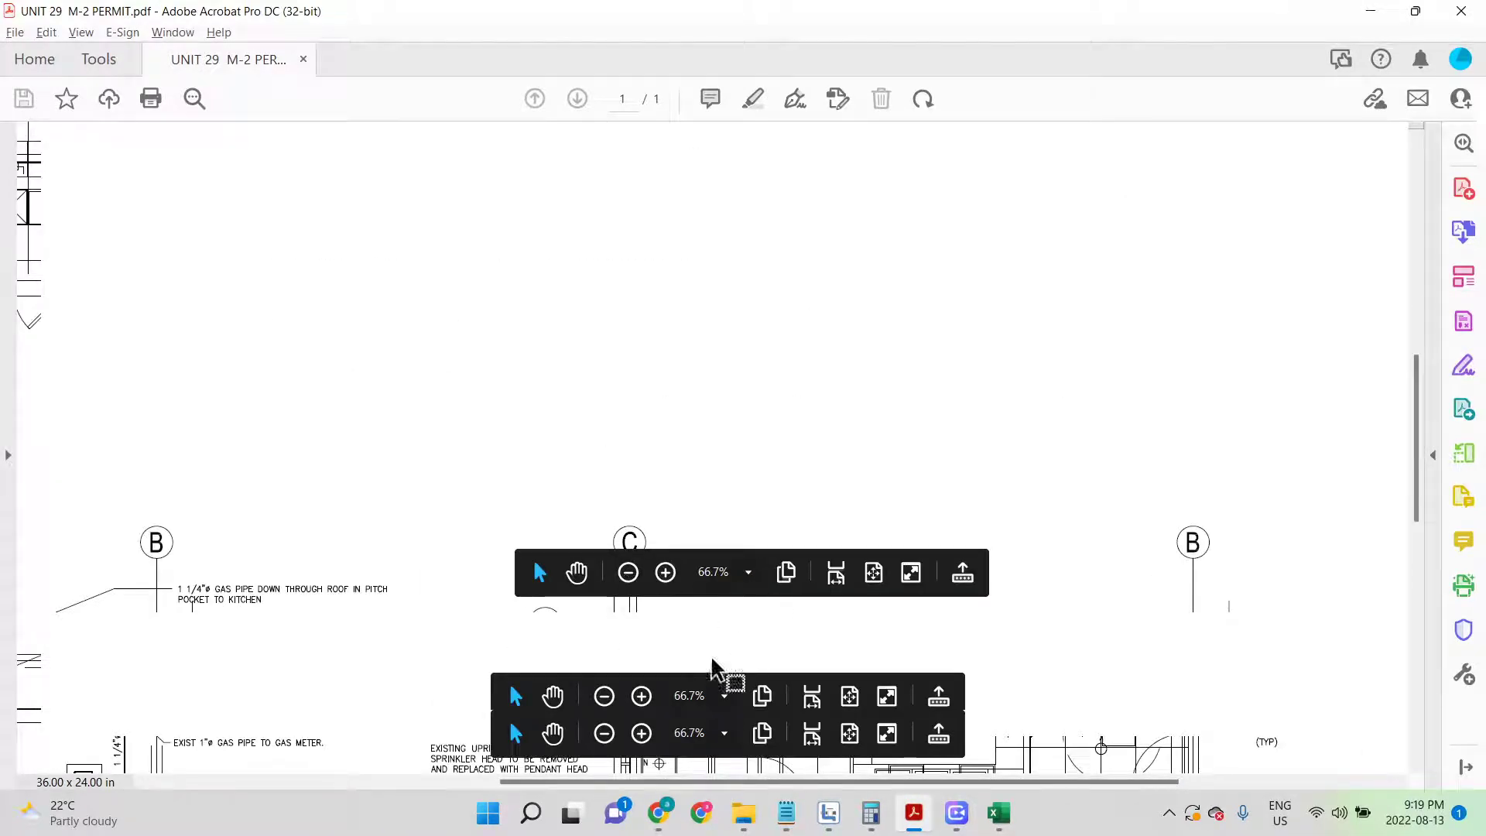
click(1001, 822)
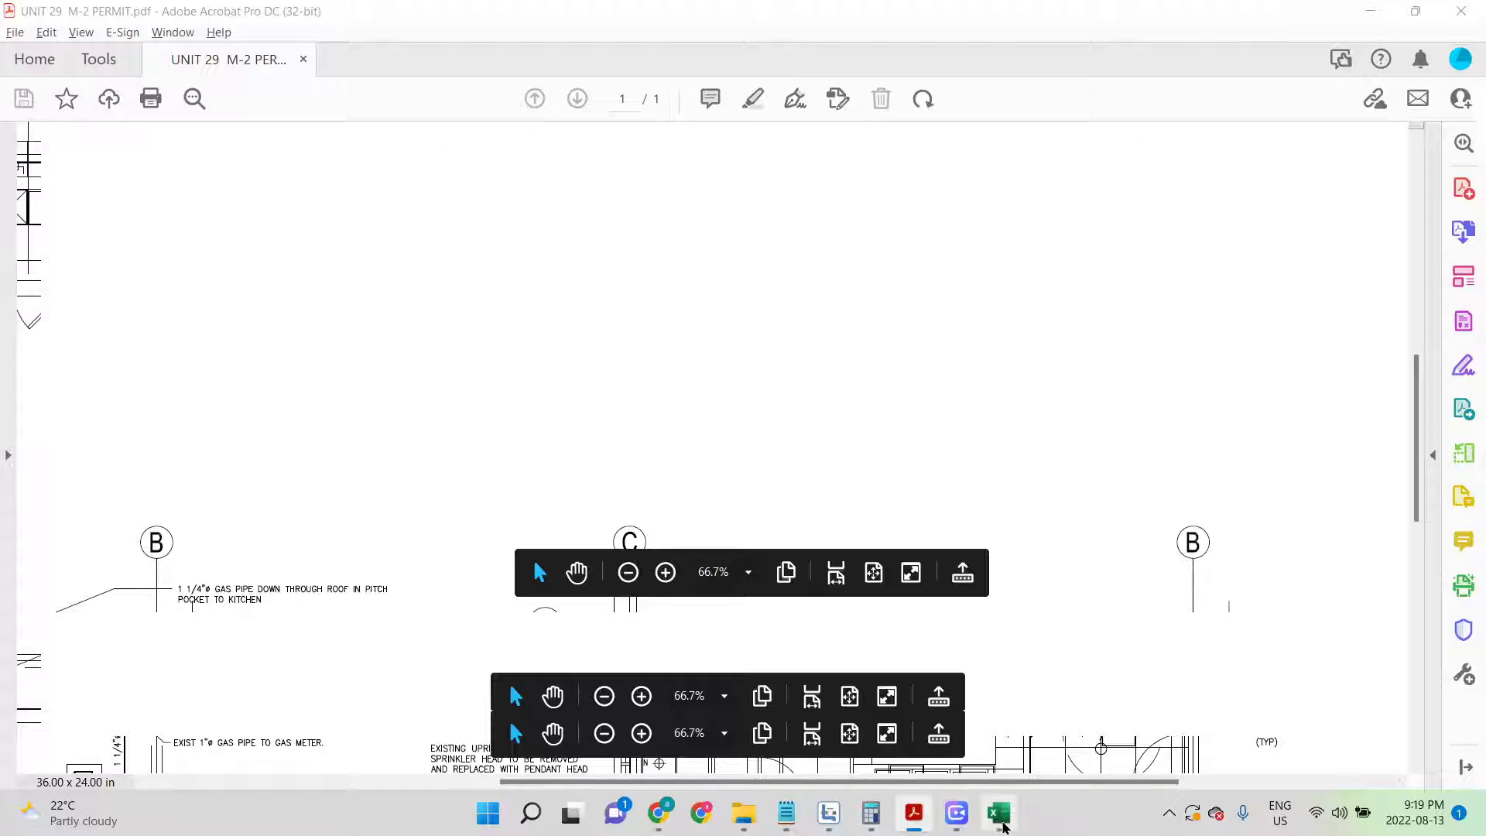
click(957, 813)
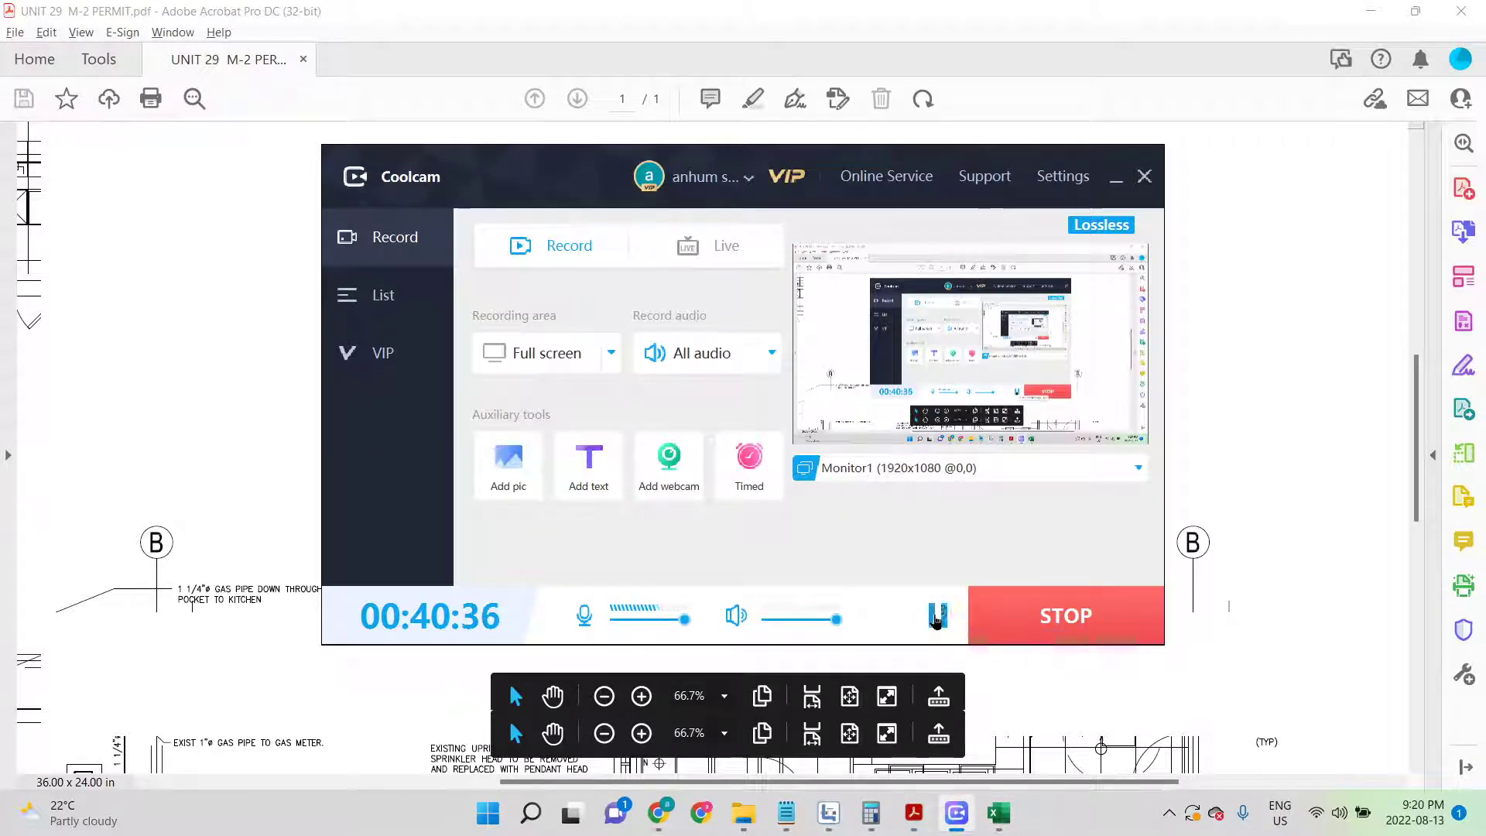
click(937, 617)
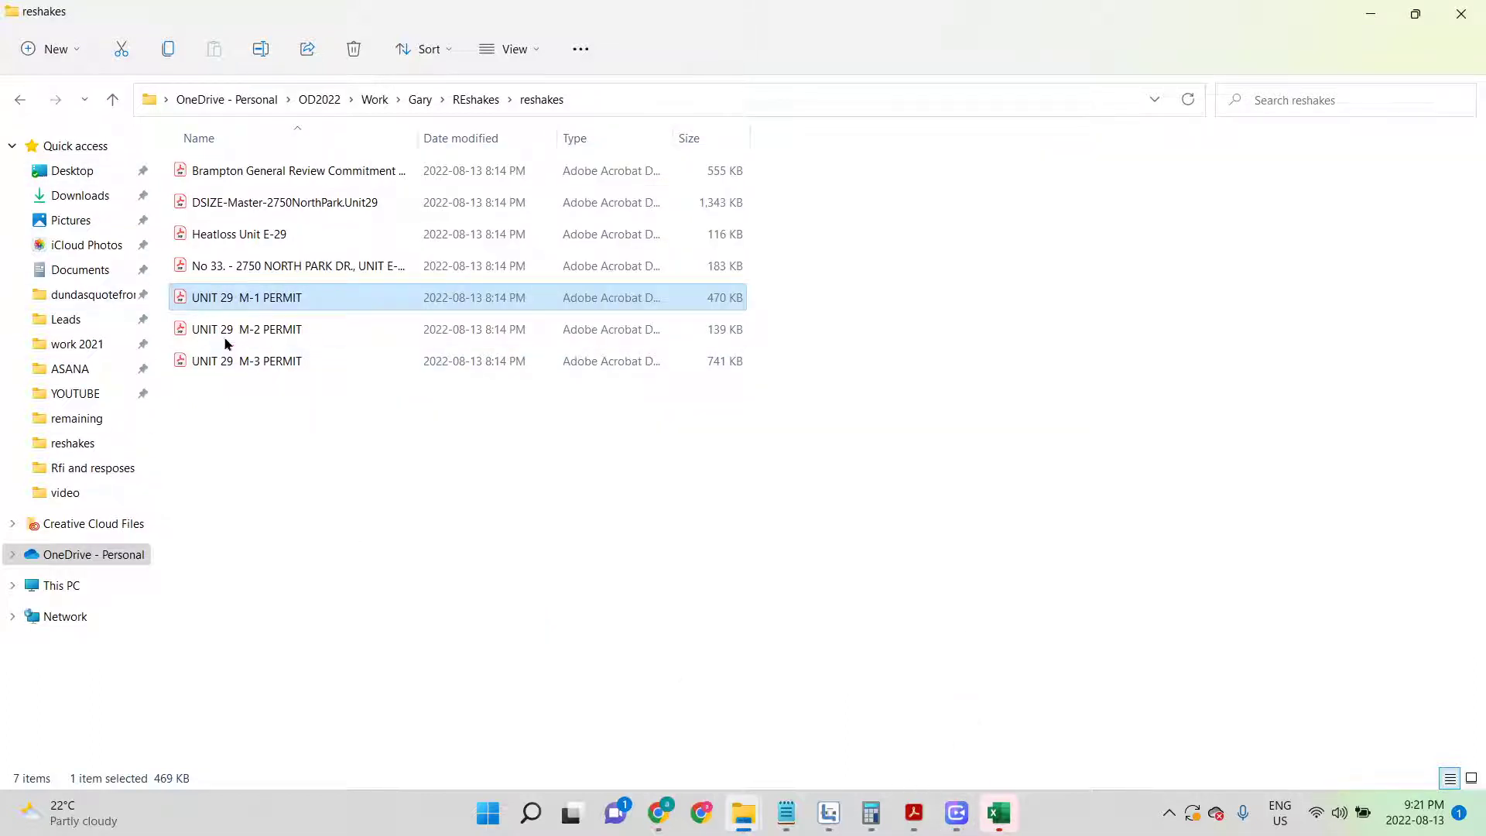
drag(288, 418, 320, 473)
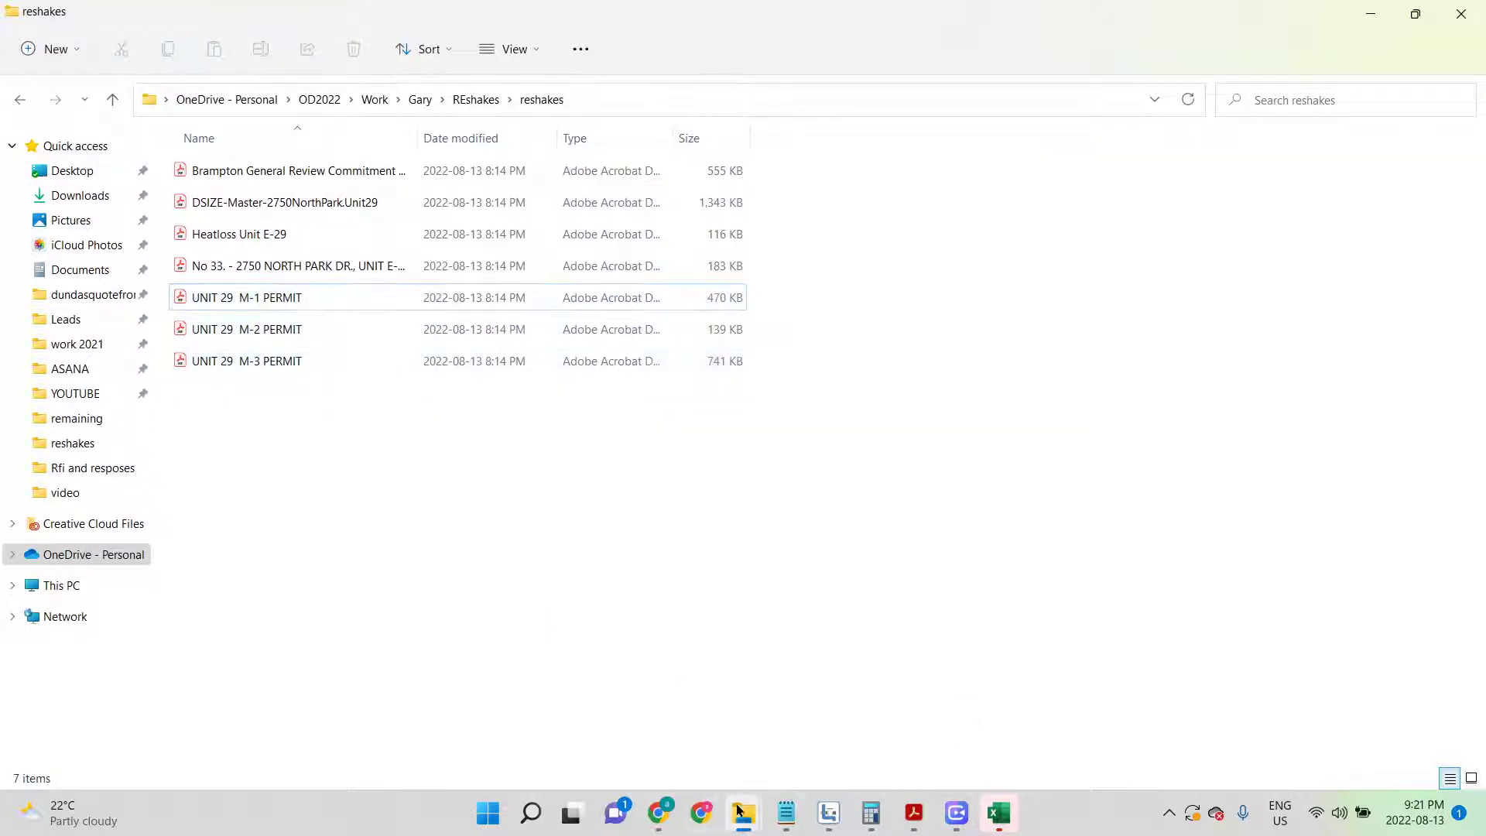
Bring up UNIT 29 M-1 PERMIT.pdf and enlarge its Plumbing Systems notes to 200% for reading
mouse_move(913, 814)
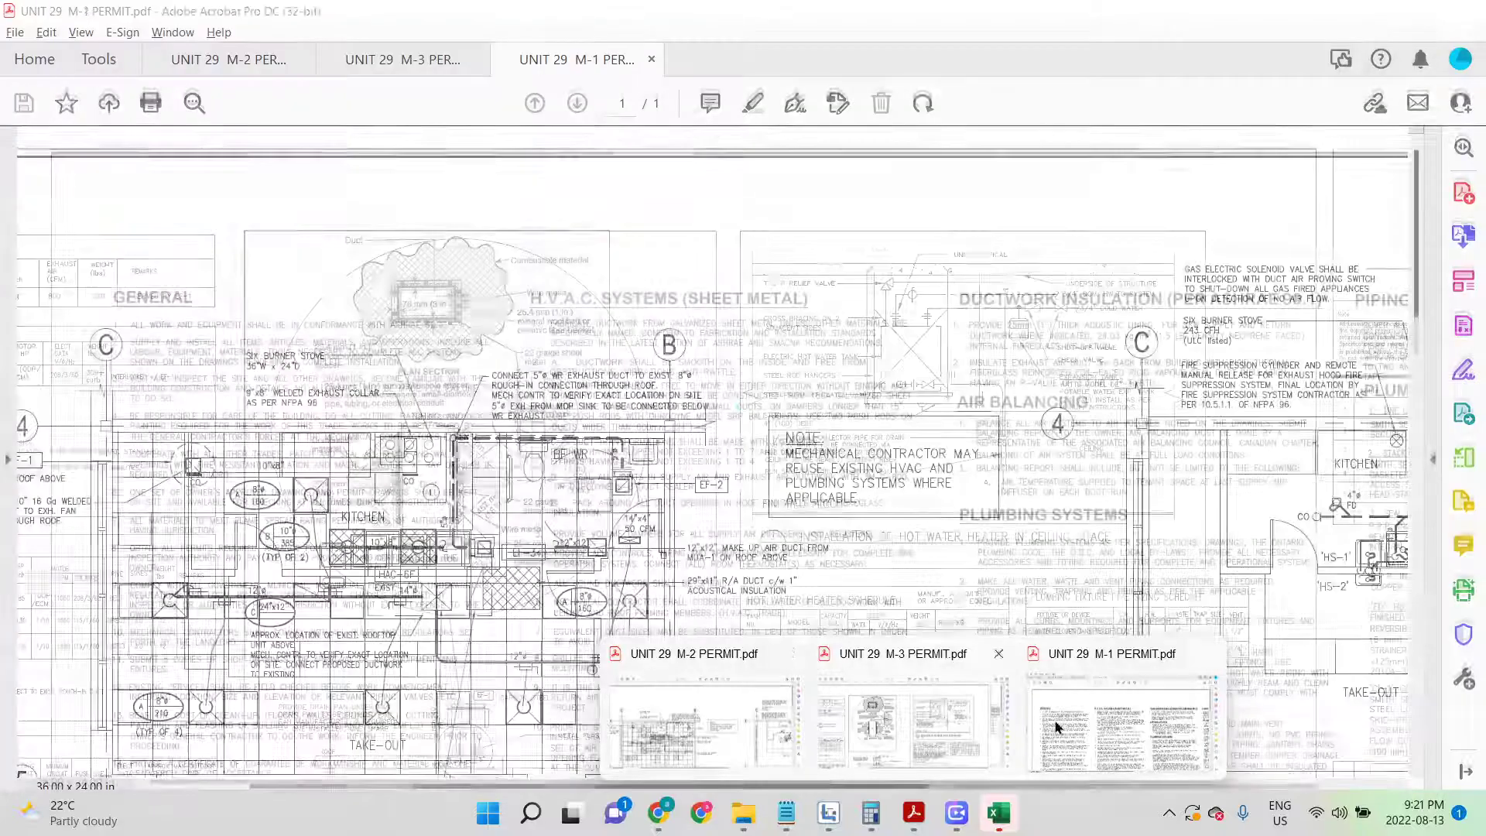
click(1124, 716)
scroll(793, 785, right, 5)
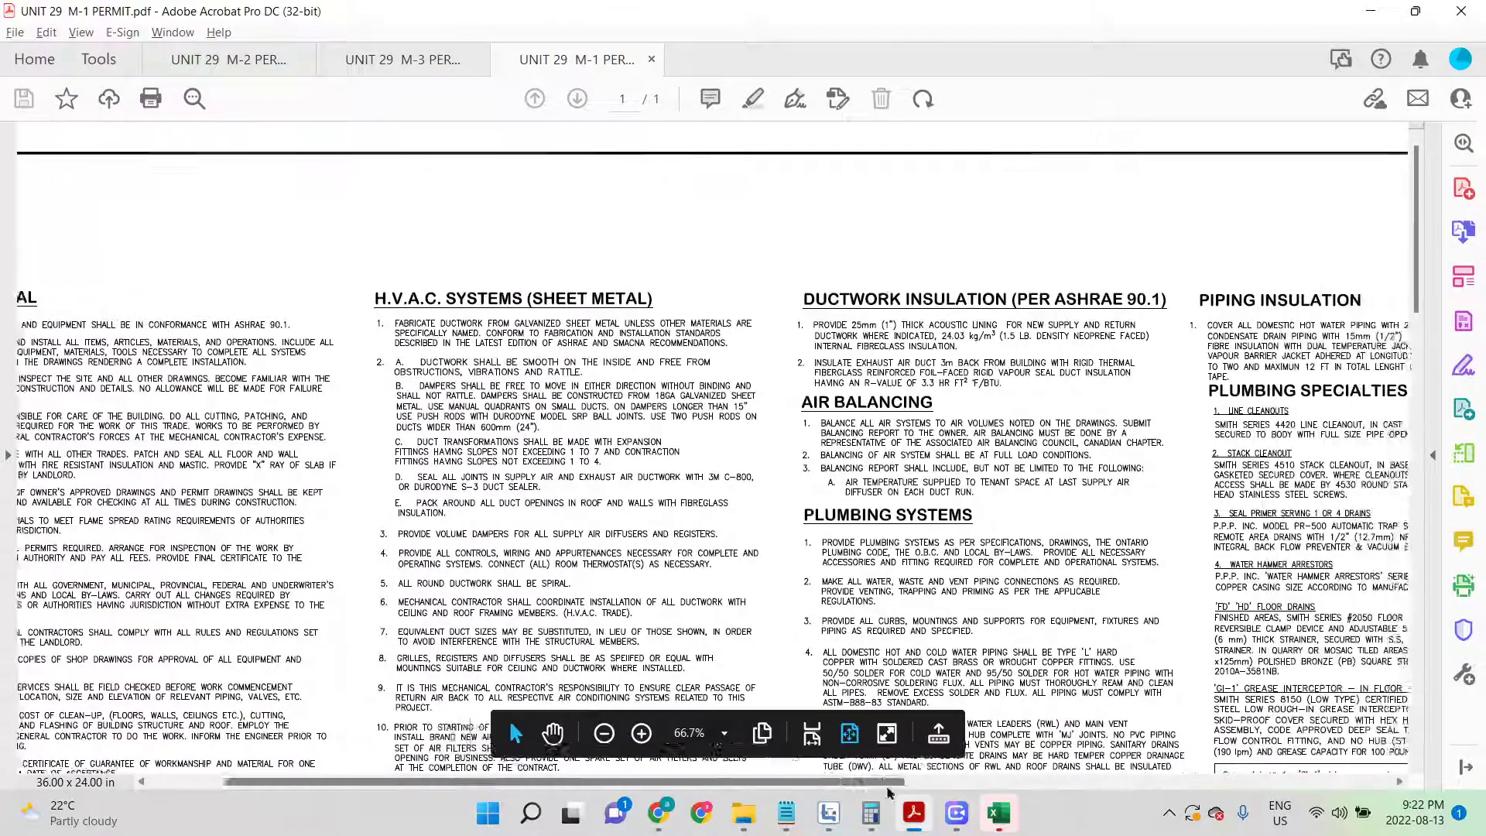
scroll(1419, 248, down, 3)
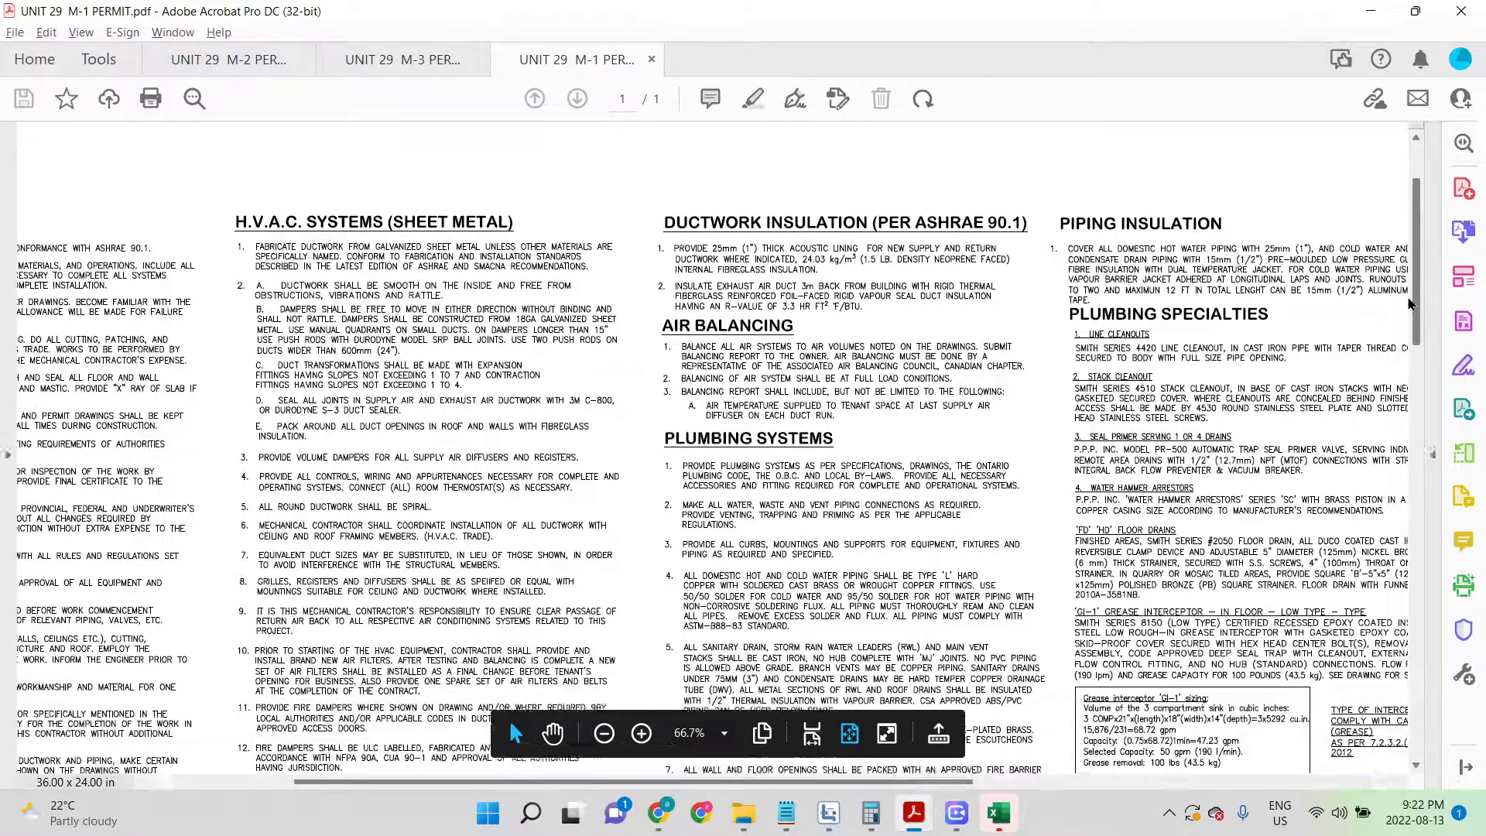
mouse_move(658, 812)
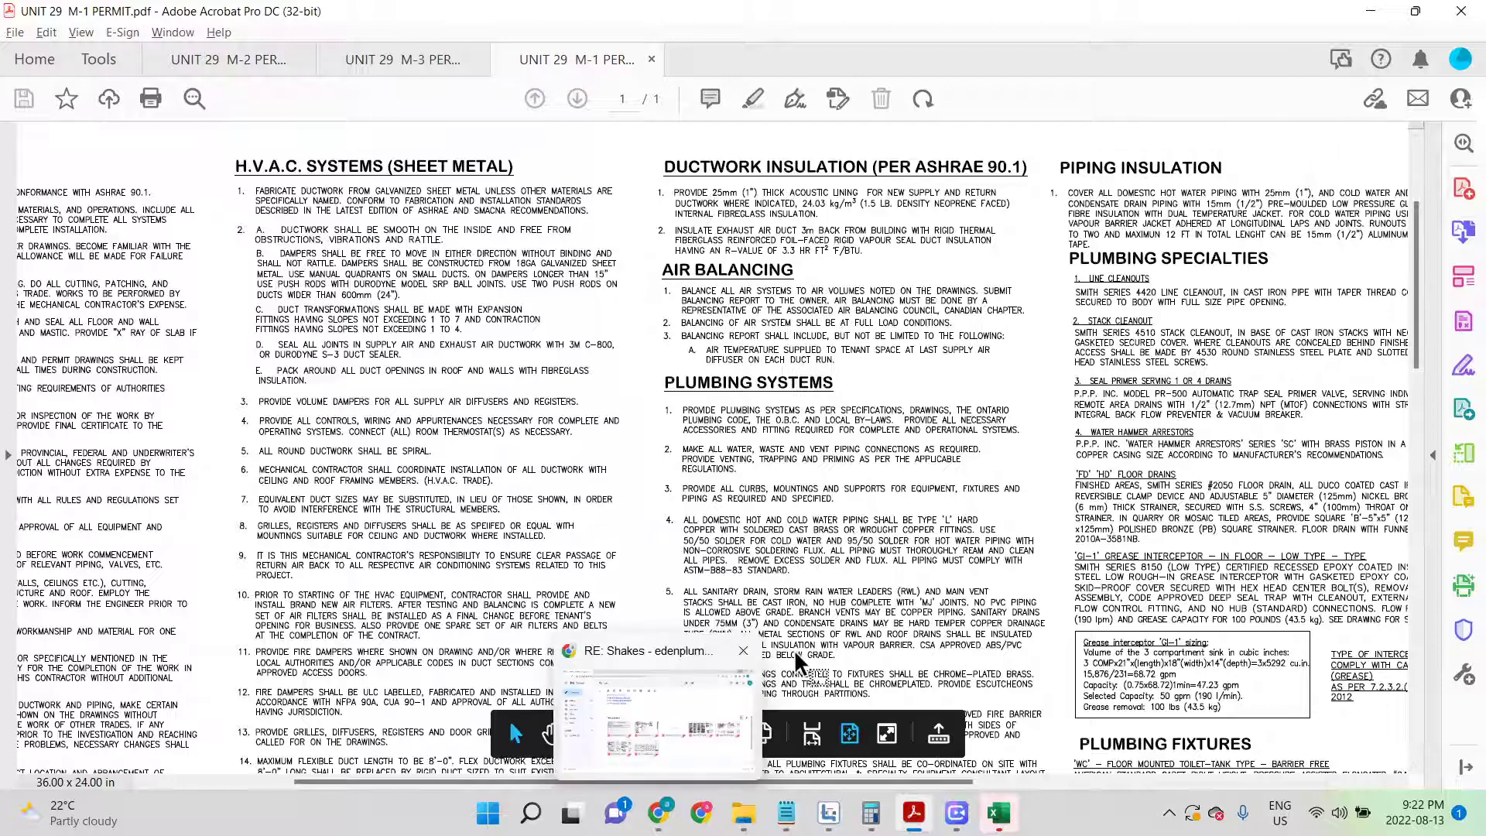
click(645, 734)
click(645, 734)
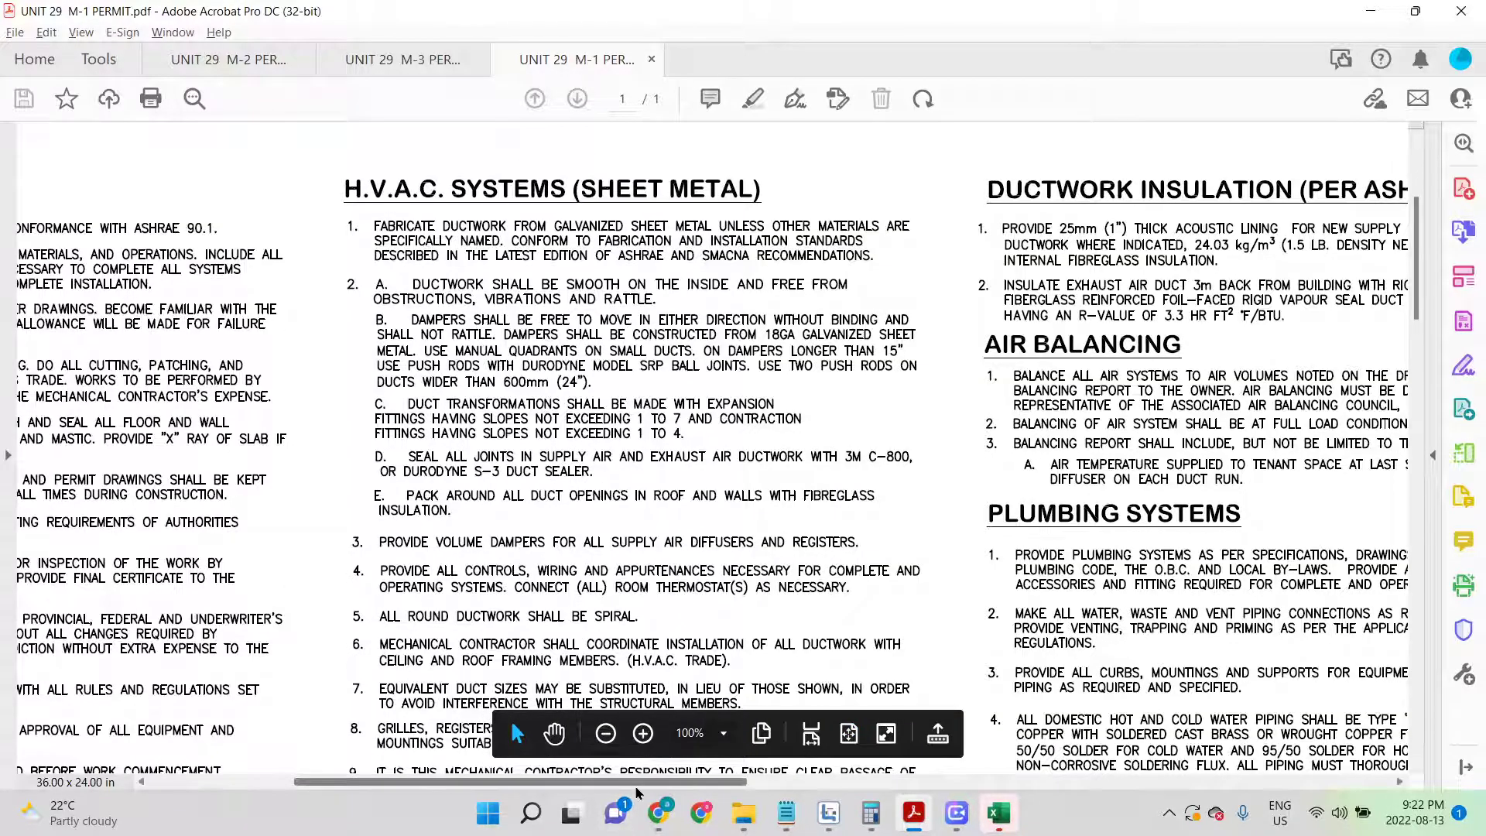
drag(643, 782, 732, 789)
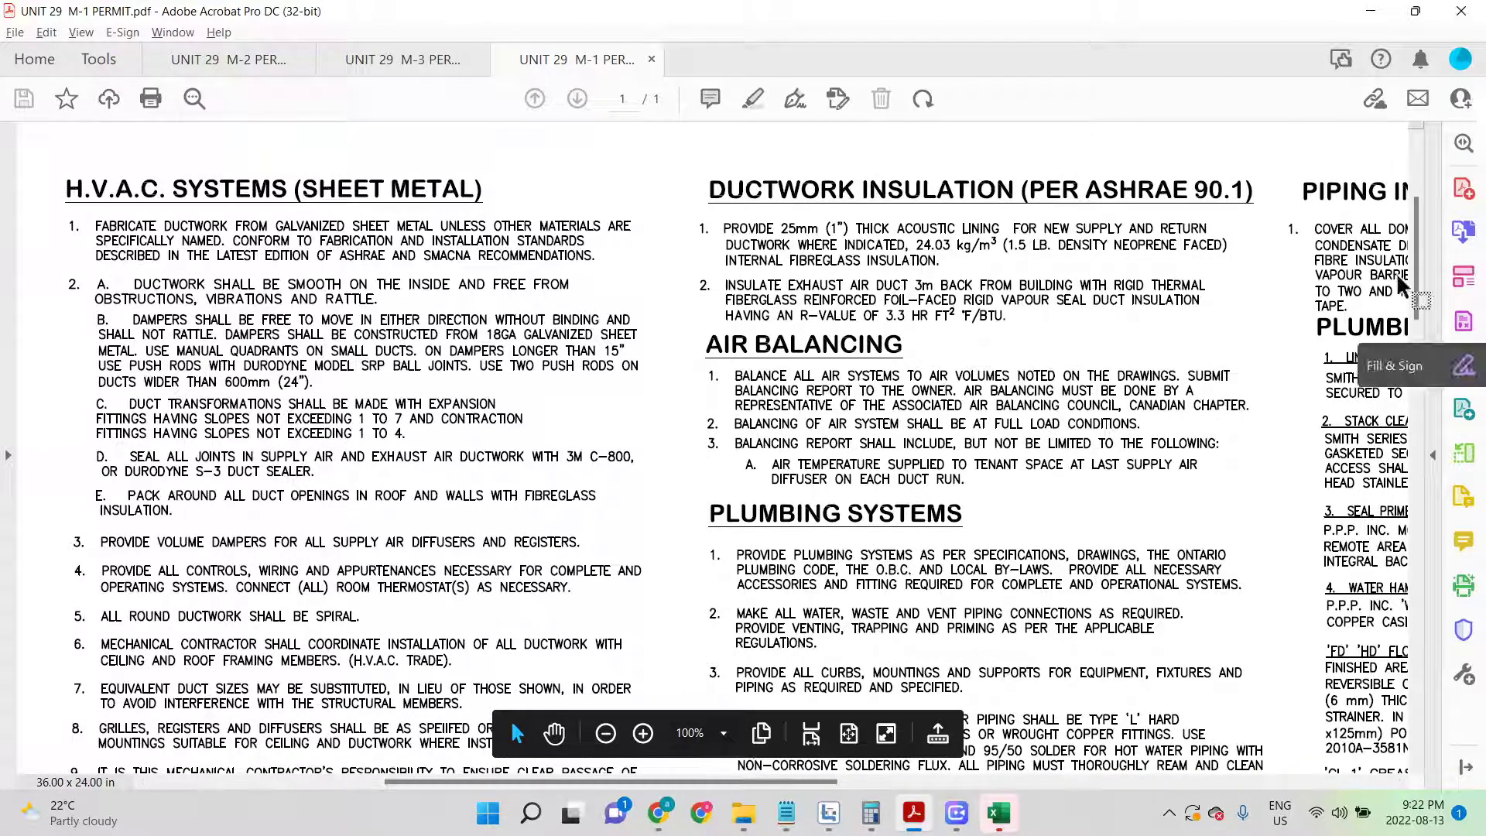
drag(1421, 270, 1421, 339)
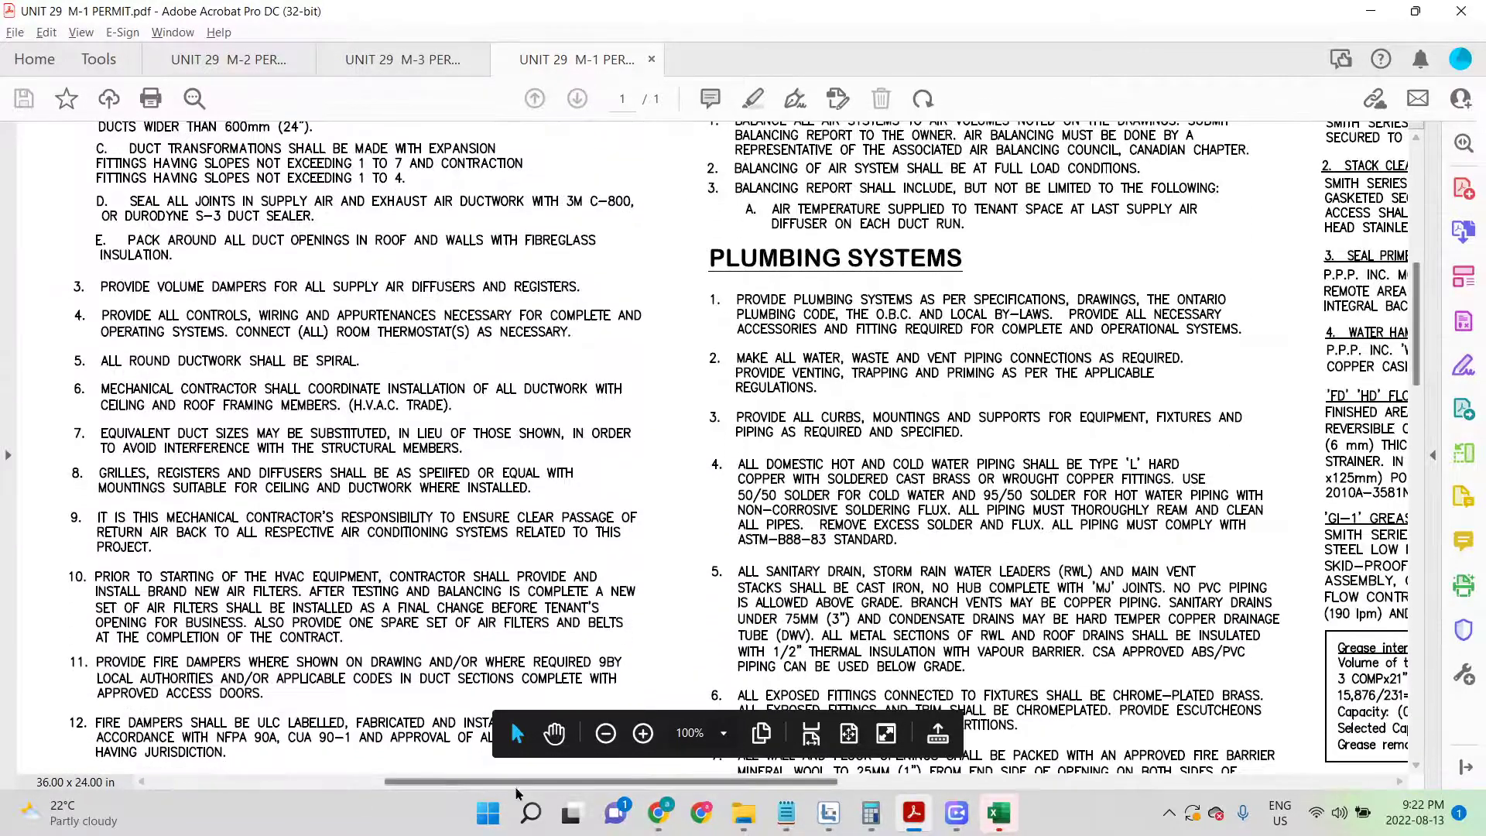
click(641, 735)
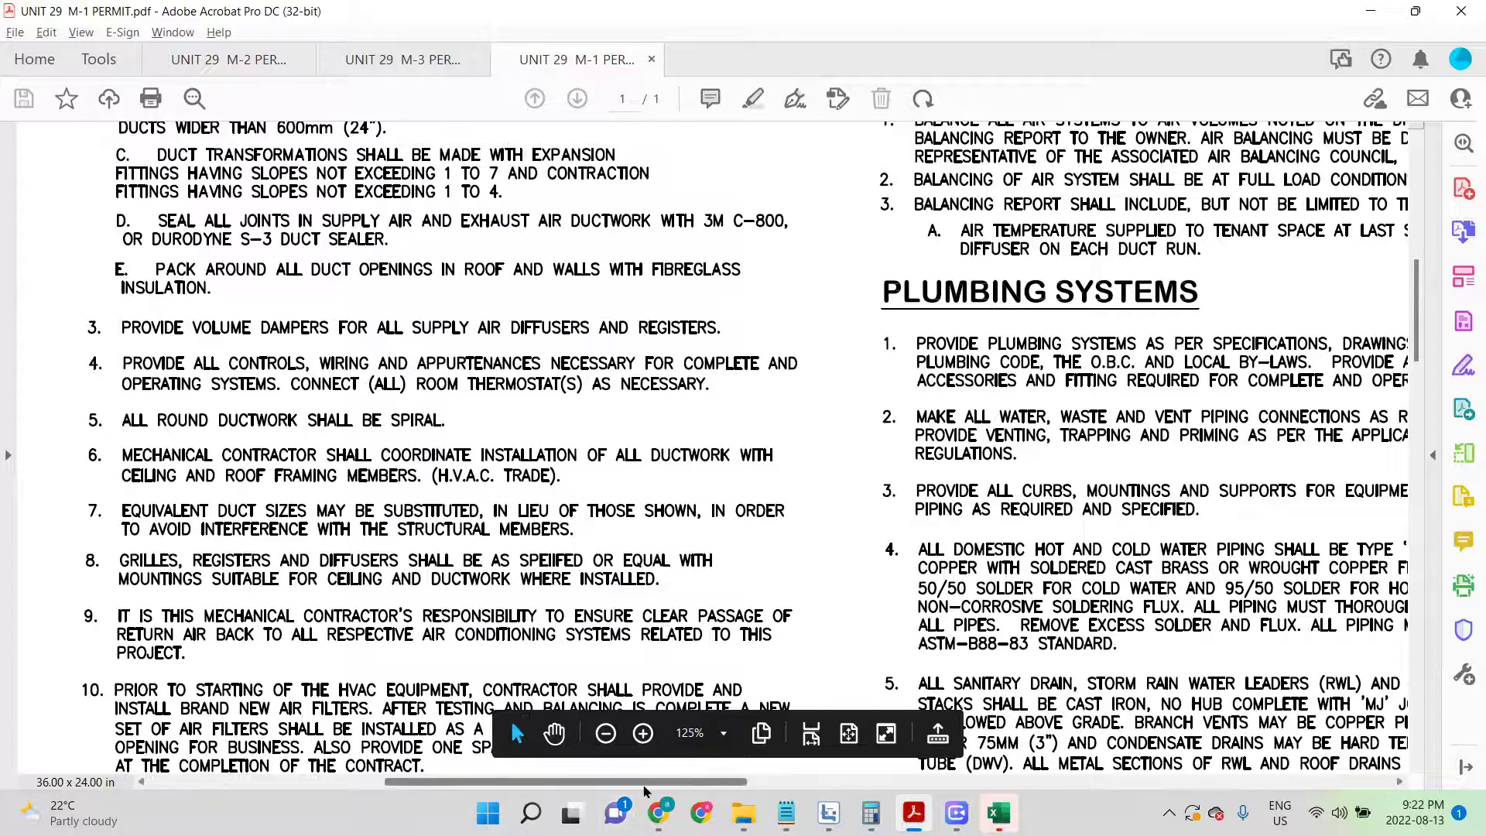
drag(642, 782, 751, 782)
click(642, 733)
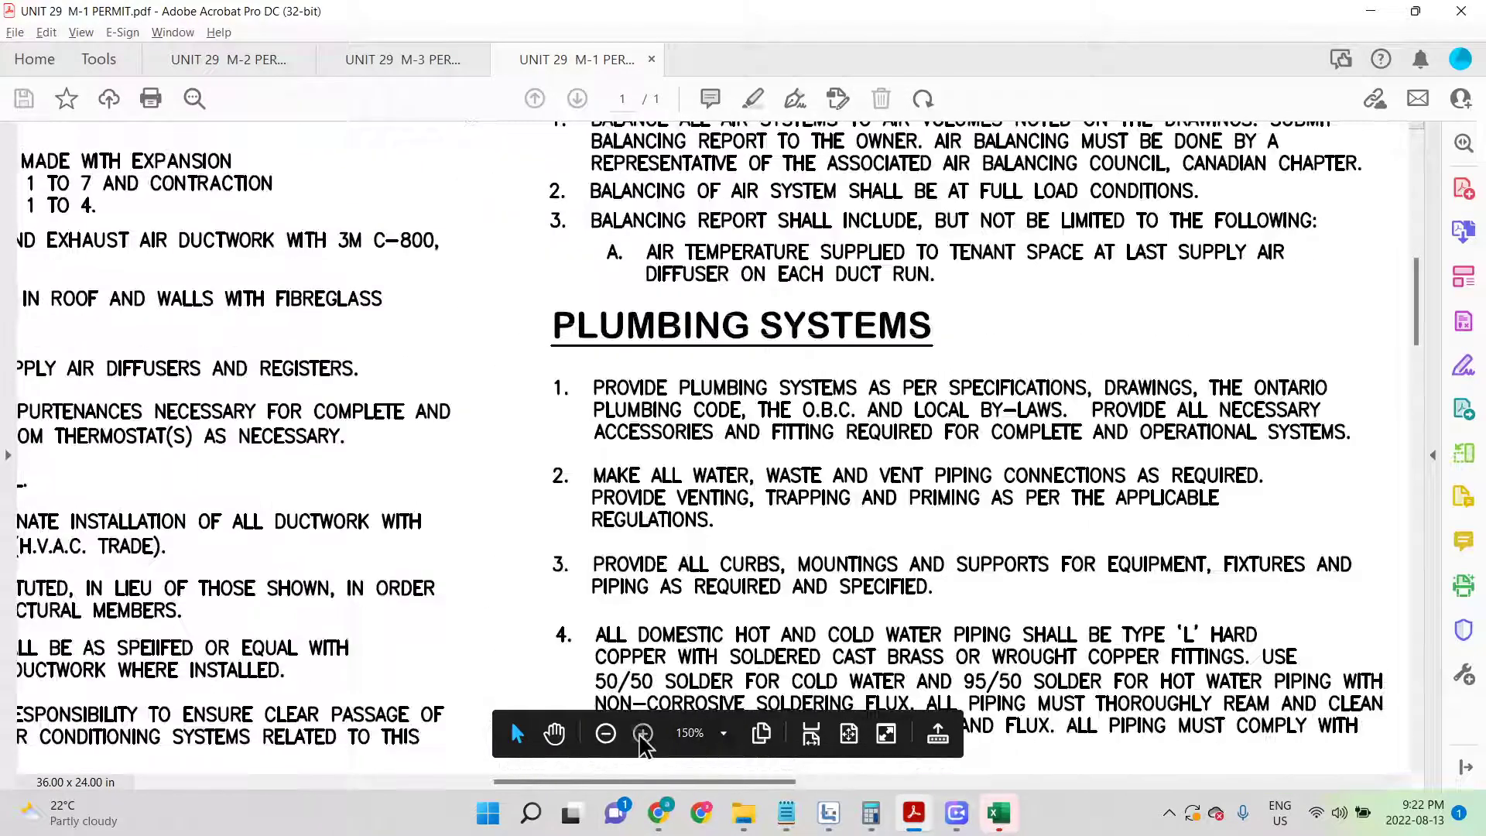
click(643, 733)
drag(620, 782, 717, 781)
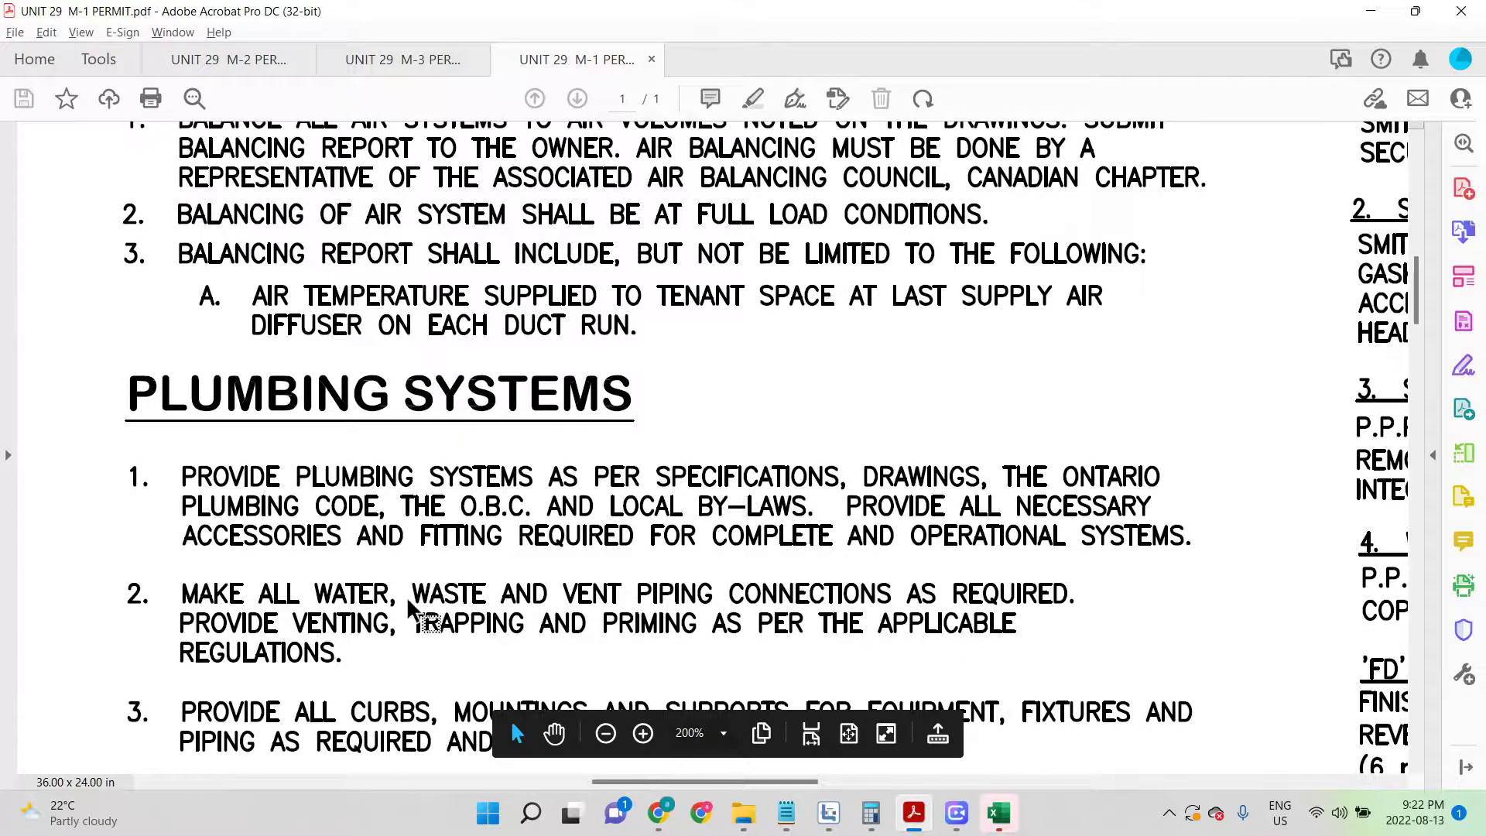
Examine Plumbing Systems notes 4 and 5 at 100% for water piping, drain and vent materials, insulation and below-grade piping requirements
scroll(529, 631, down, 8)
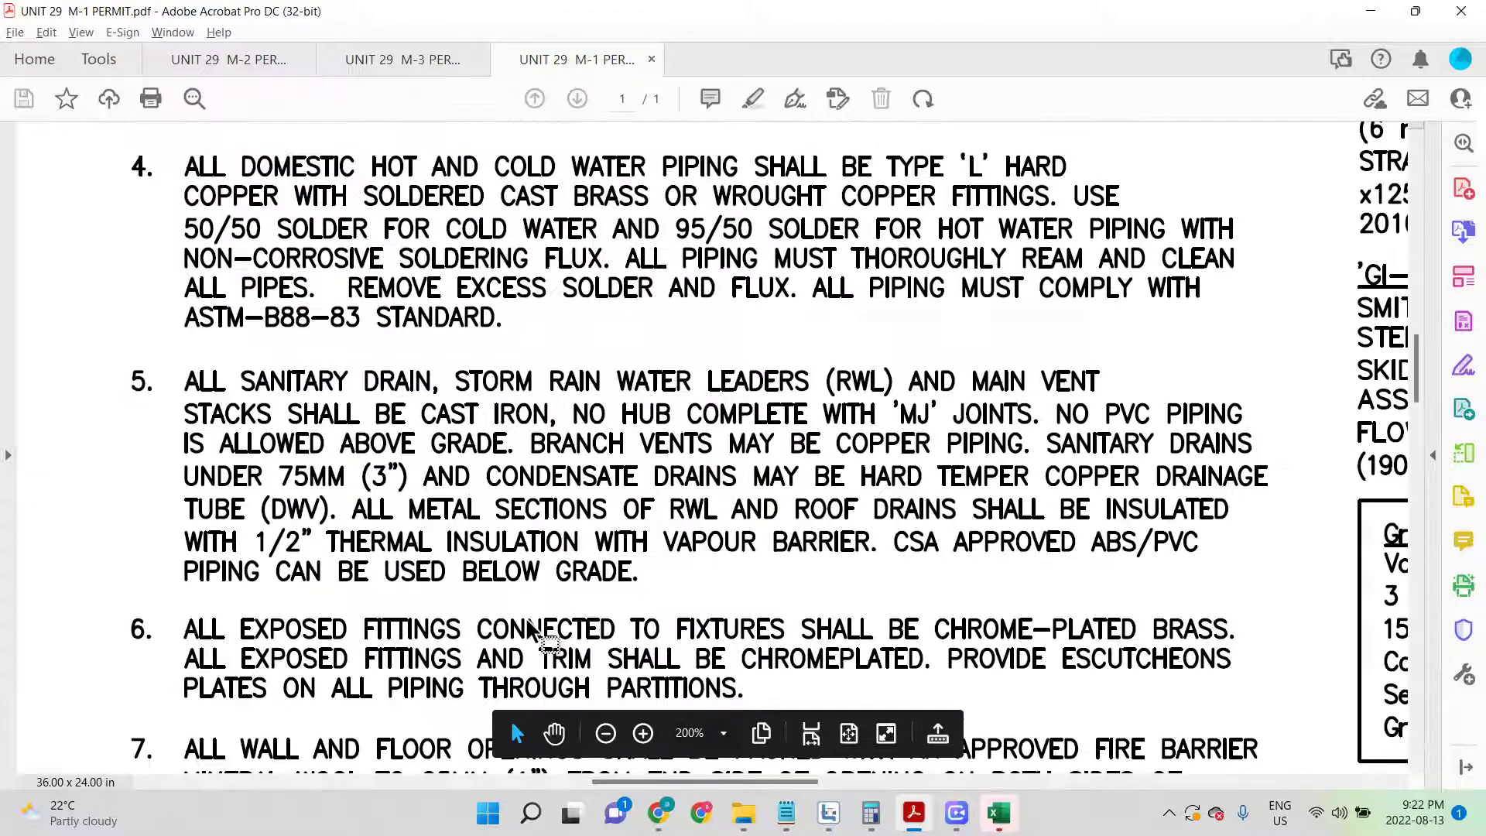
key(ctrl+1)
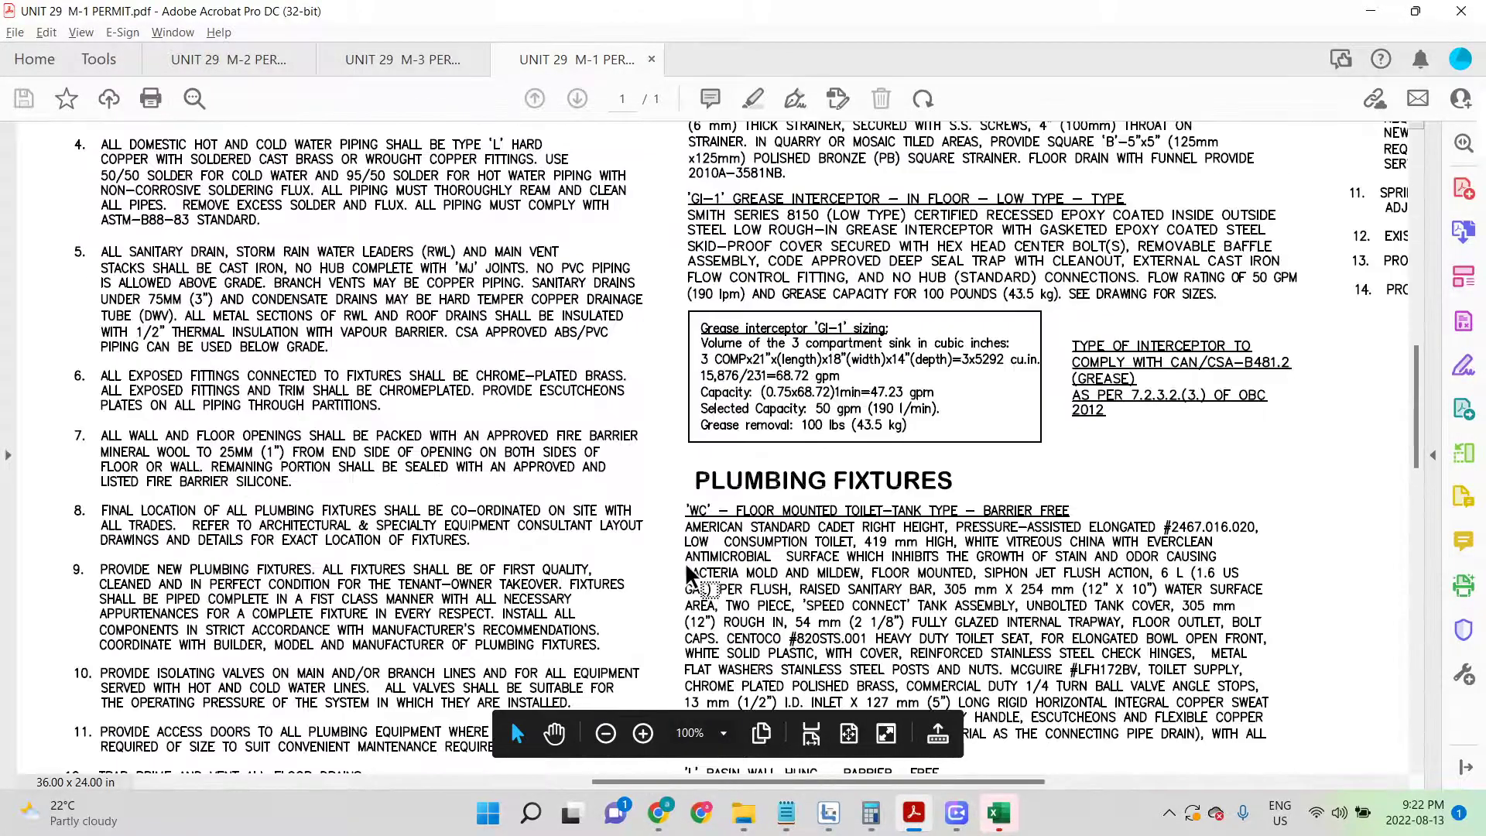
scroll(1424, 337, up, 3)
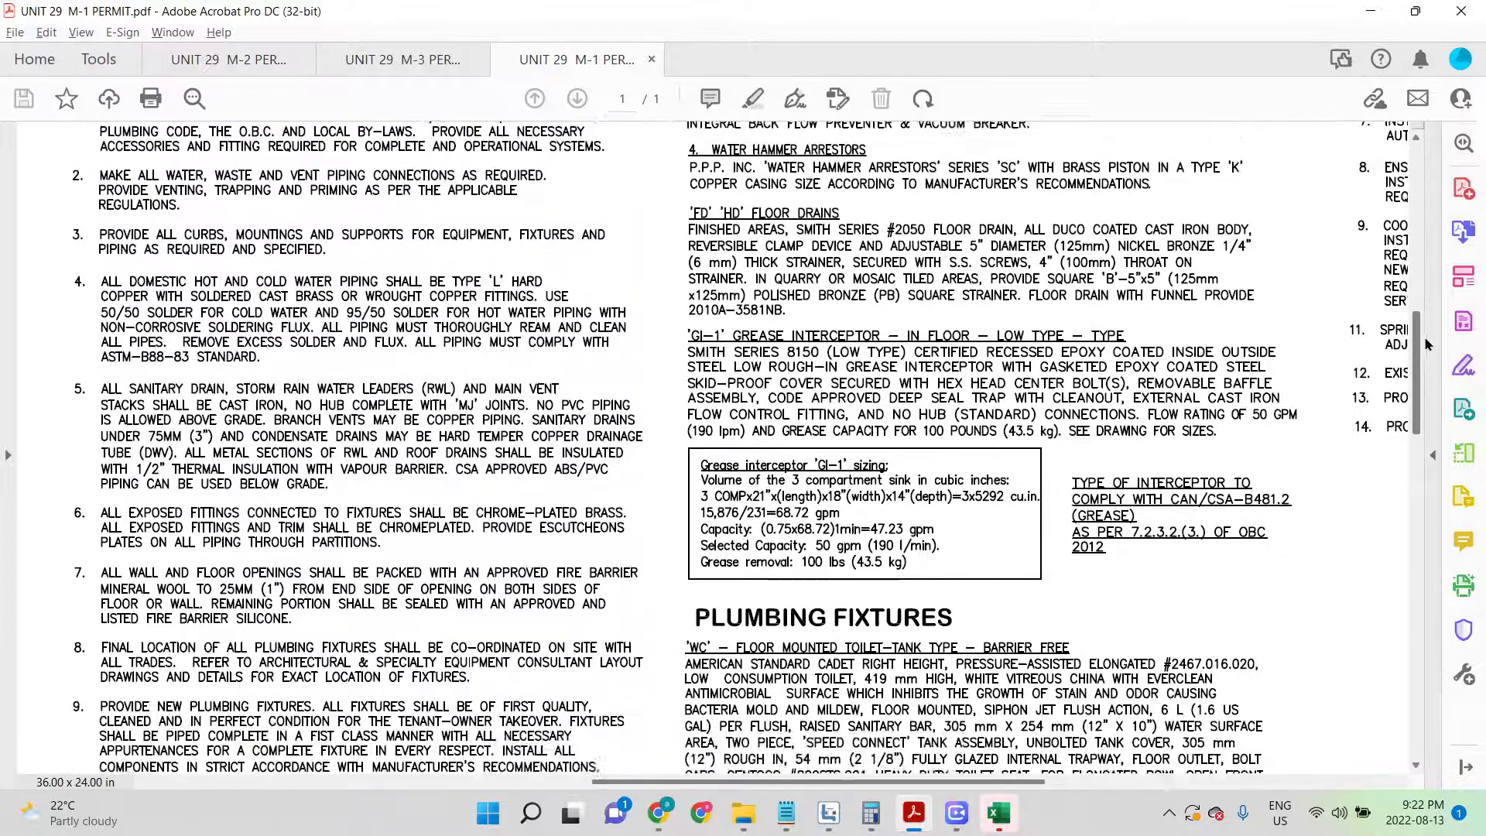
scroll(1431, 335, down, 1)
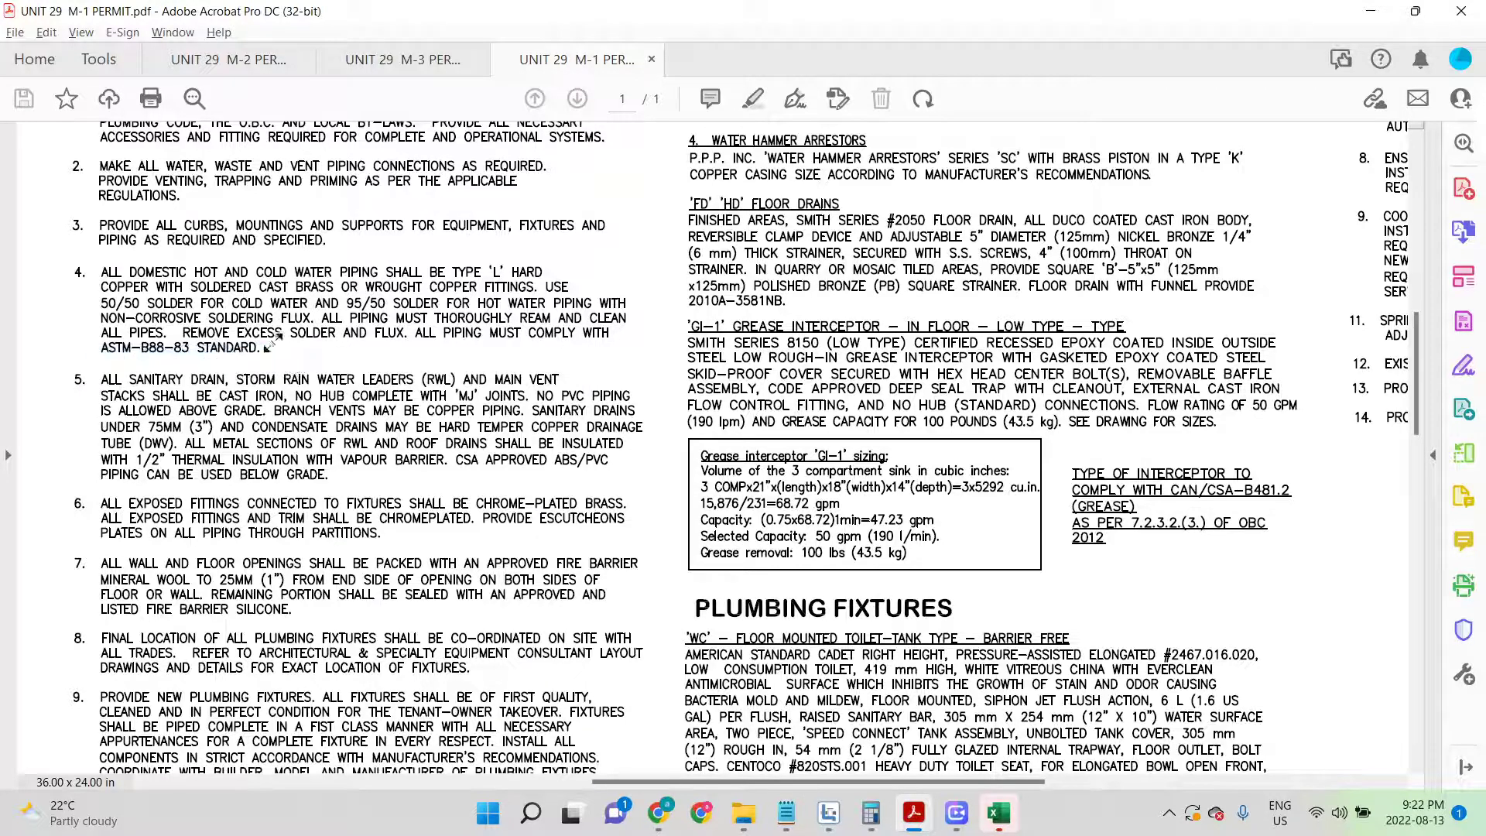
drag(414, 260, 80, 252)
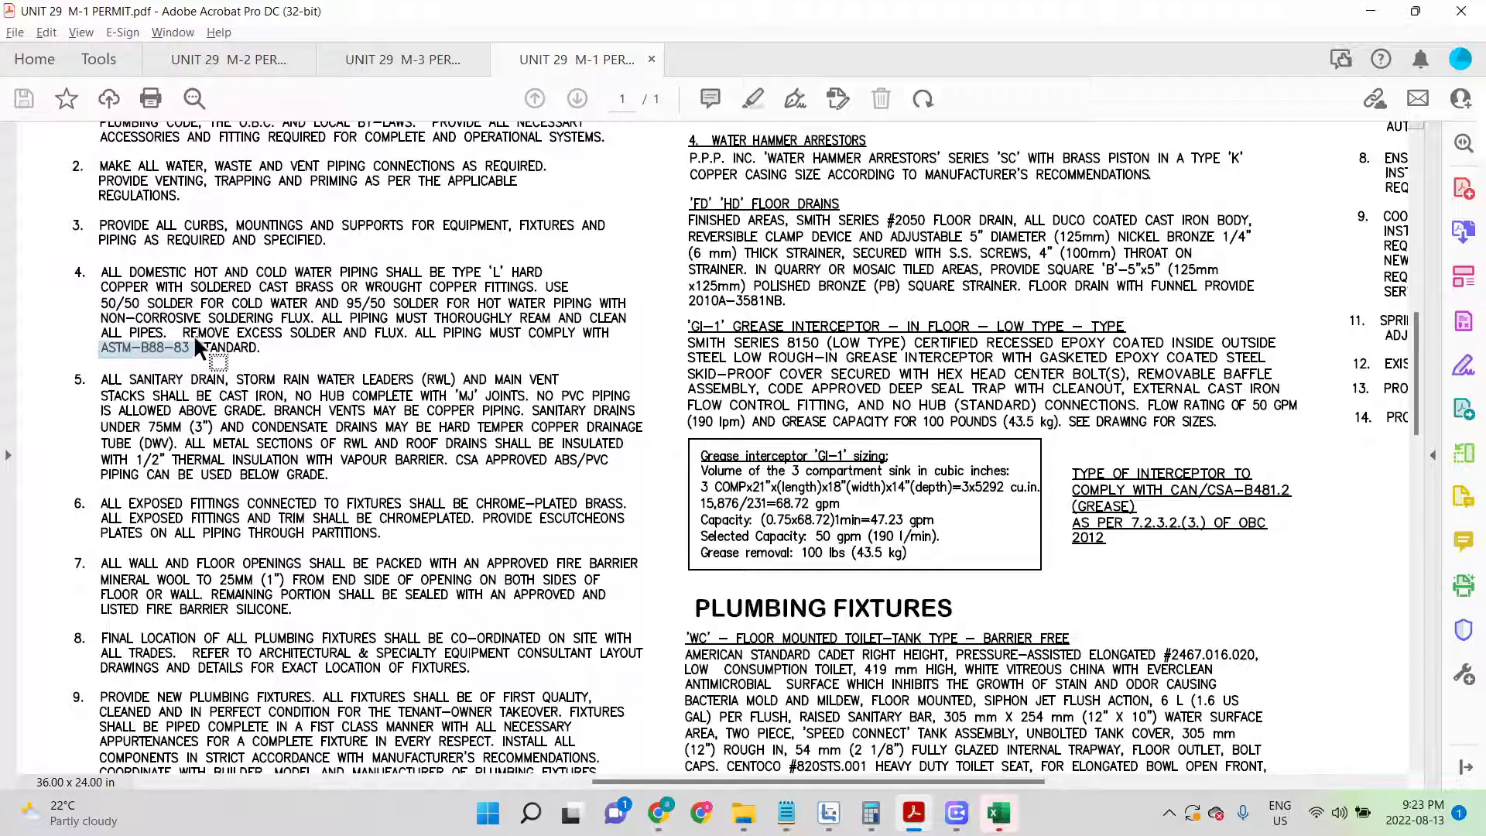
drag(195, 339, 272, 344)
click(273, 345)
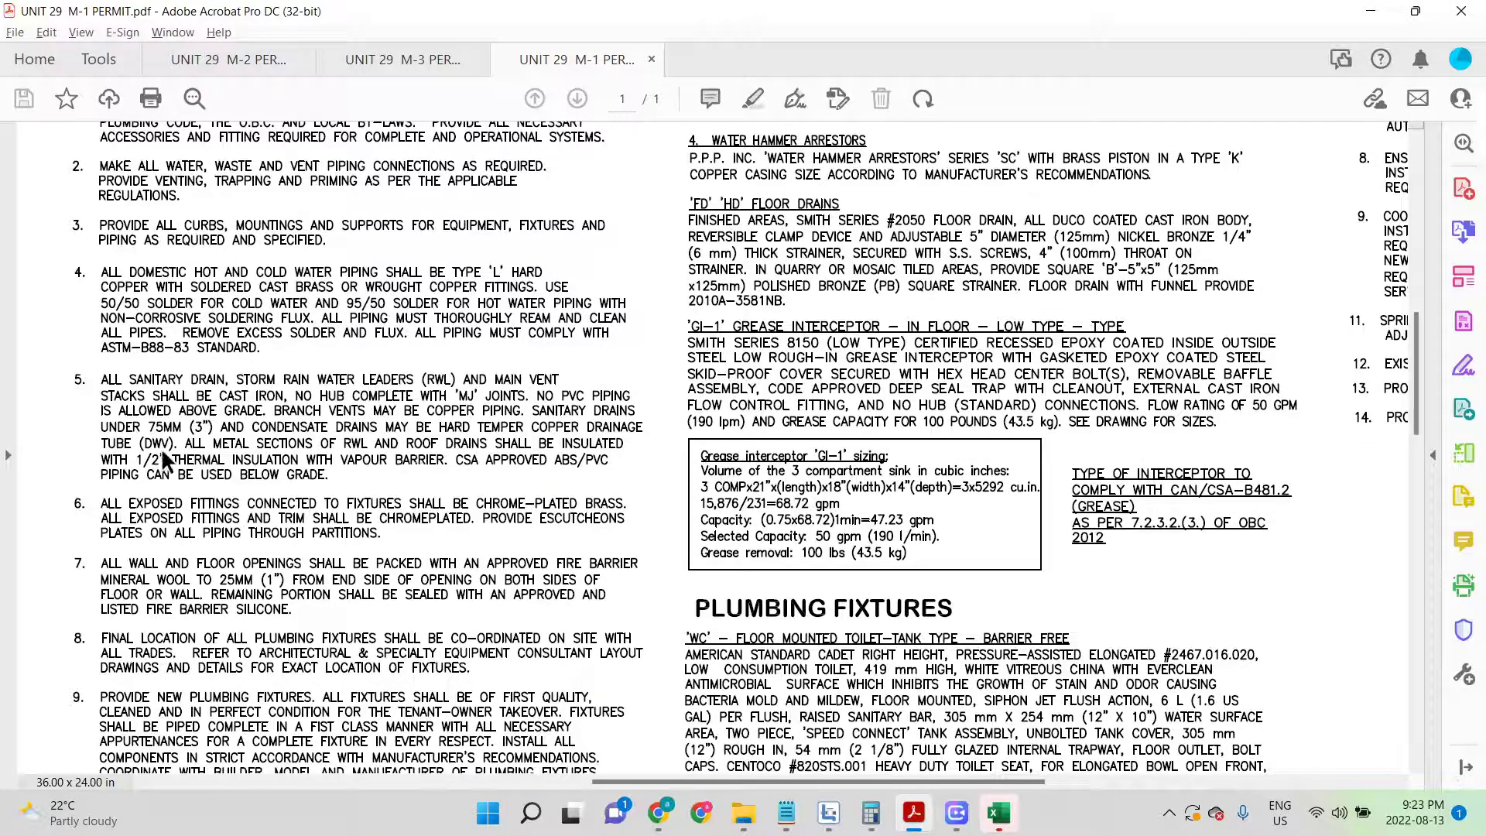
drag(161, 448, 296, 465)
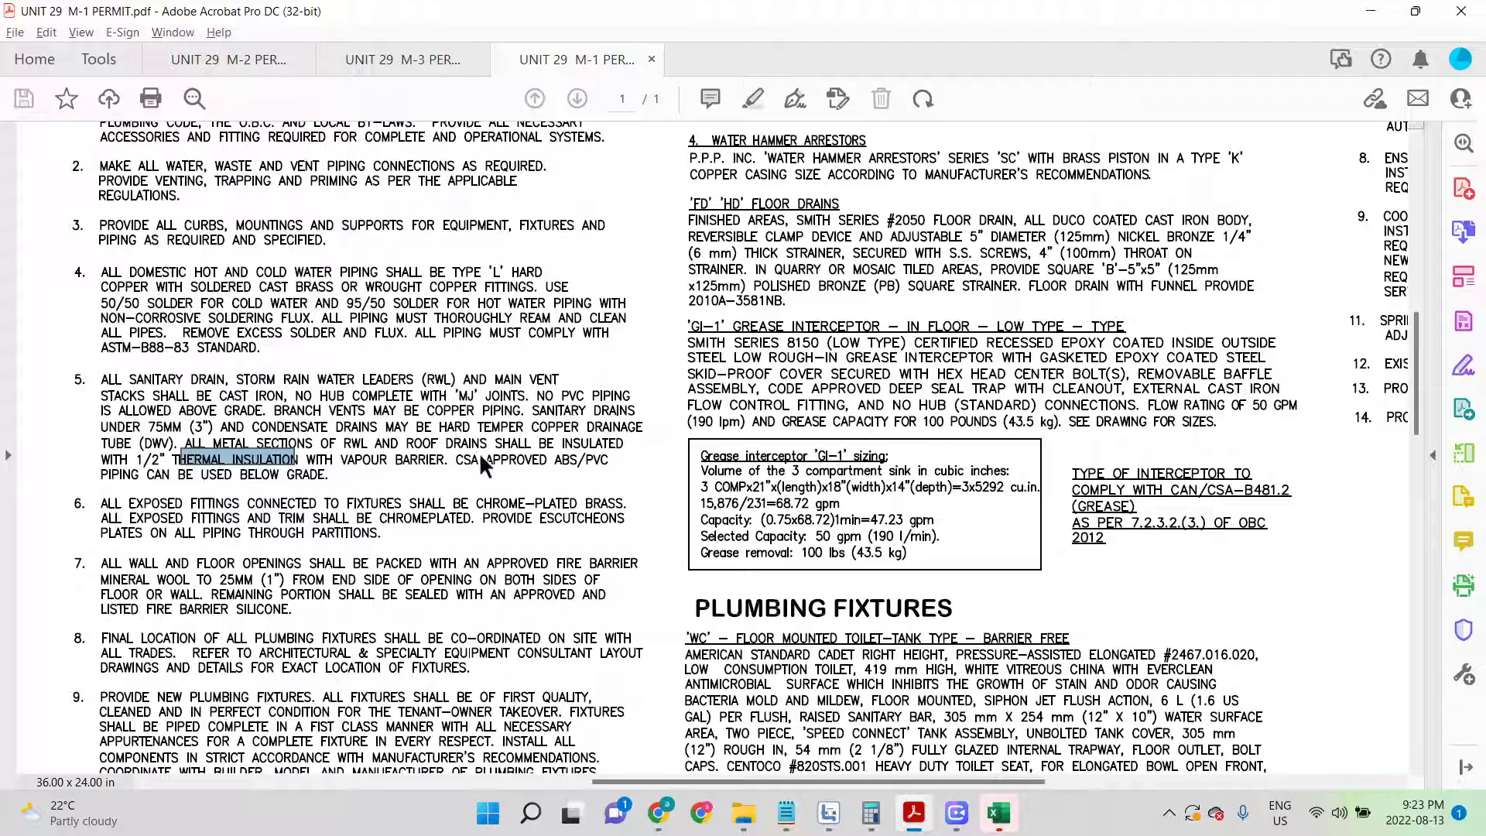
click(151, 471)
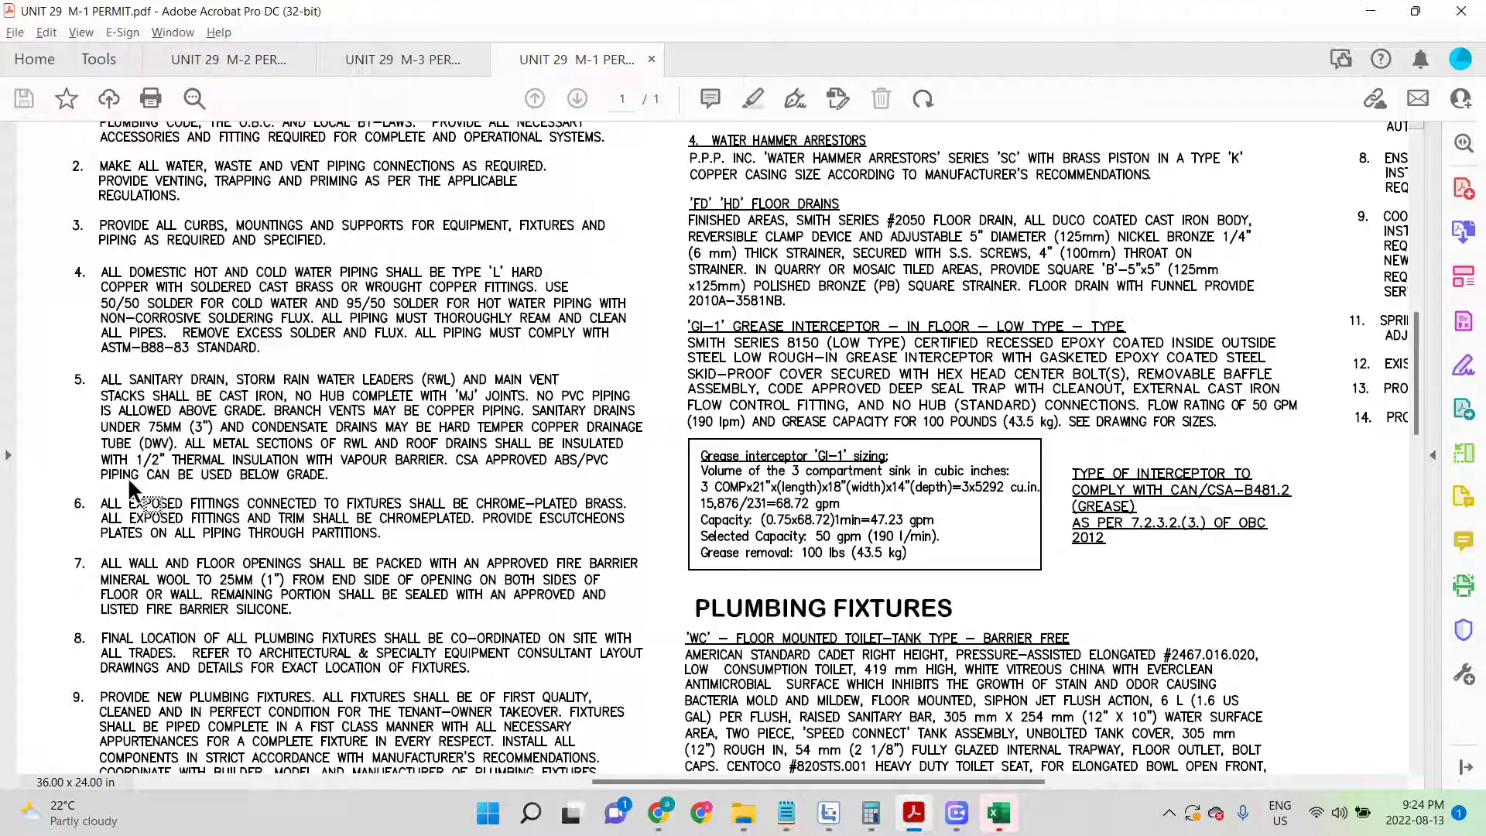
drag(333, 475, 195, 468)
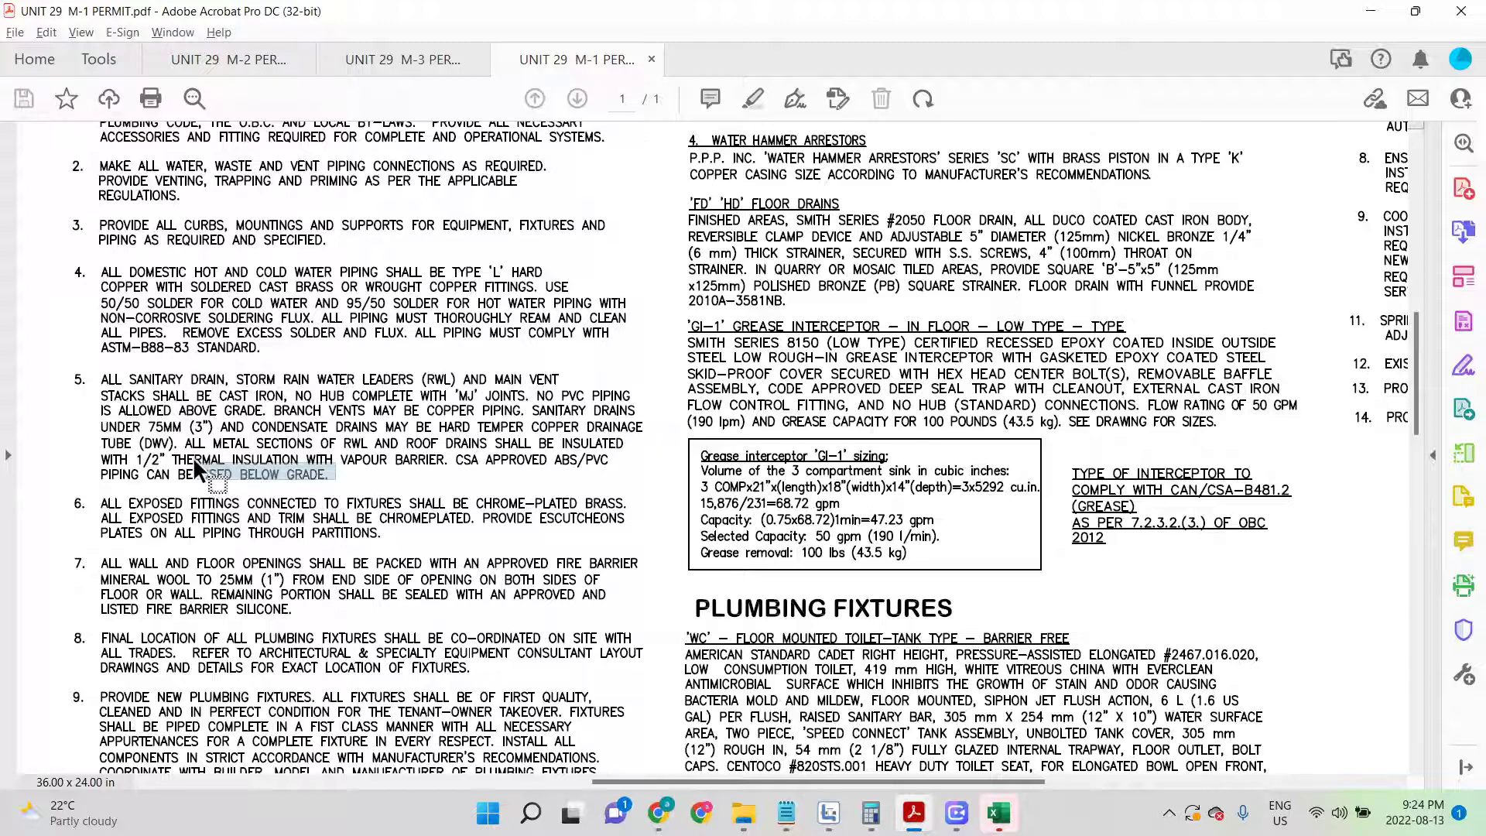
Read the remaining Plumbing Systems notes, the Plumbing and Drainage notes, and the Plumbing Specialties on the M-1 sheet
click(180, 460)
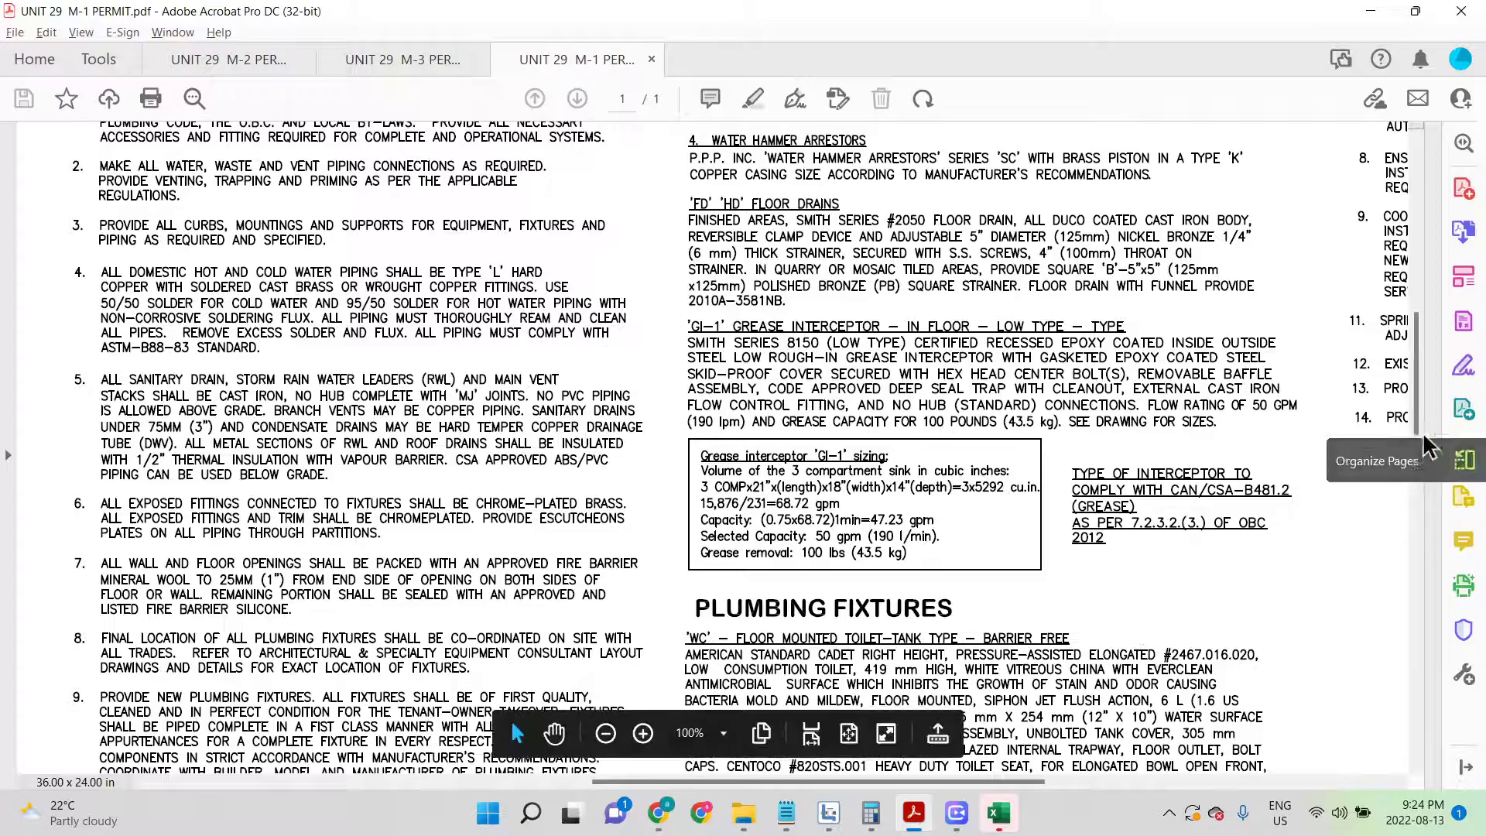
mouse_move(1410, 422)
mouse_down()
mouse_move(1409, 507)
mouse_move(1431, 381)
mouse_move(1419, 565)
mouse_up()
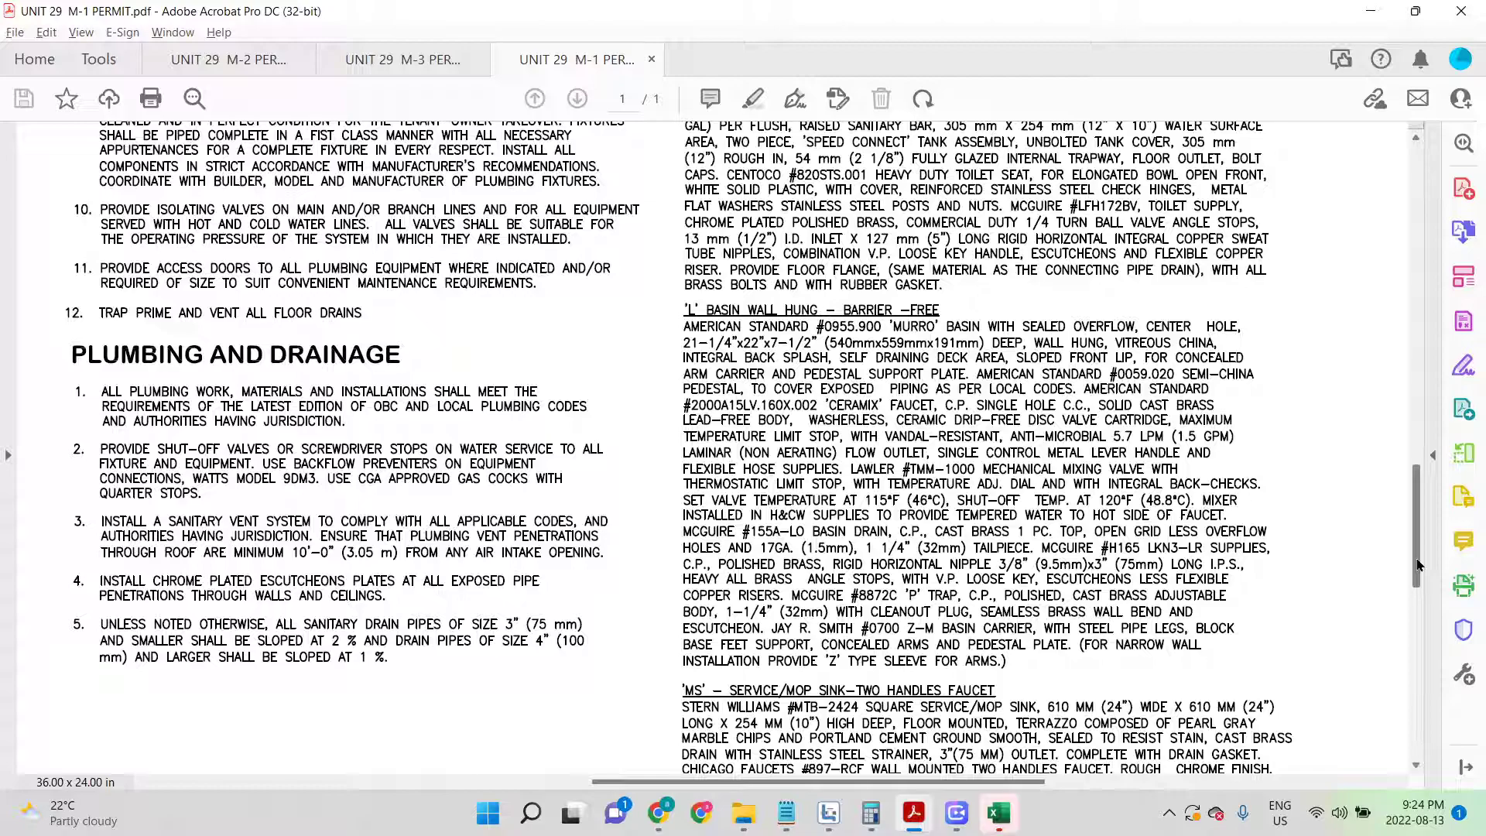
drag(1419, 565, 1485, 302)
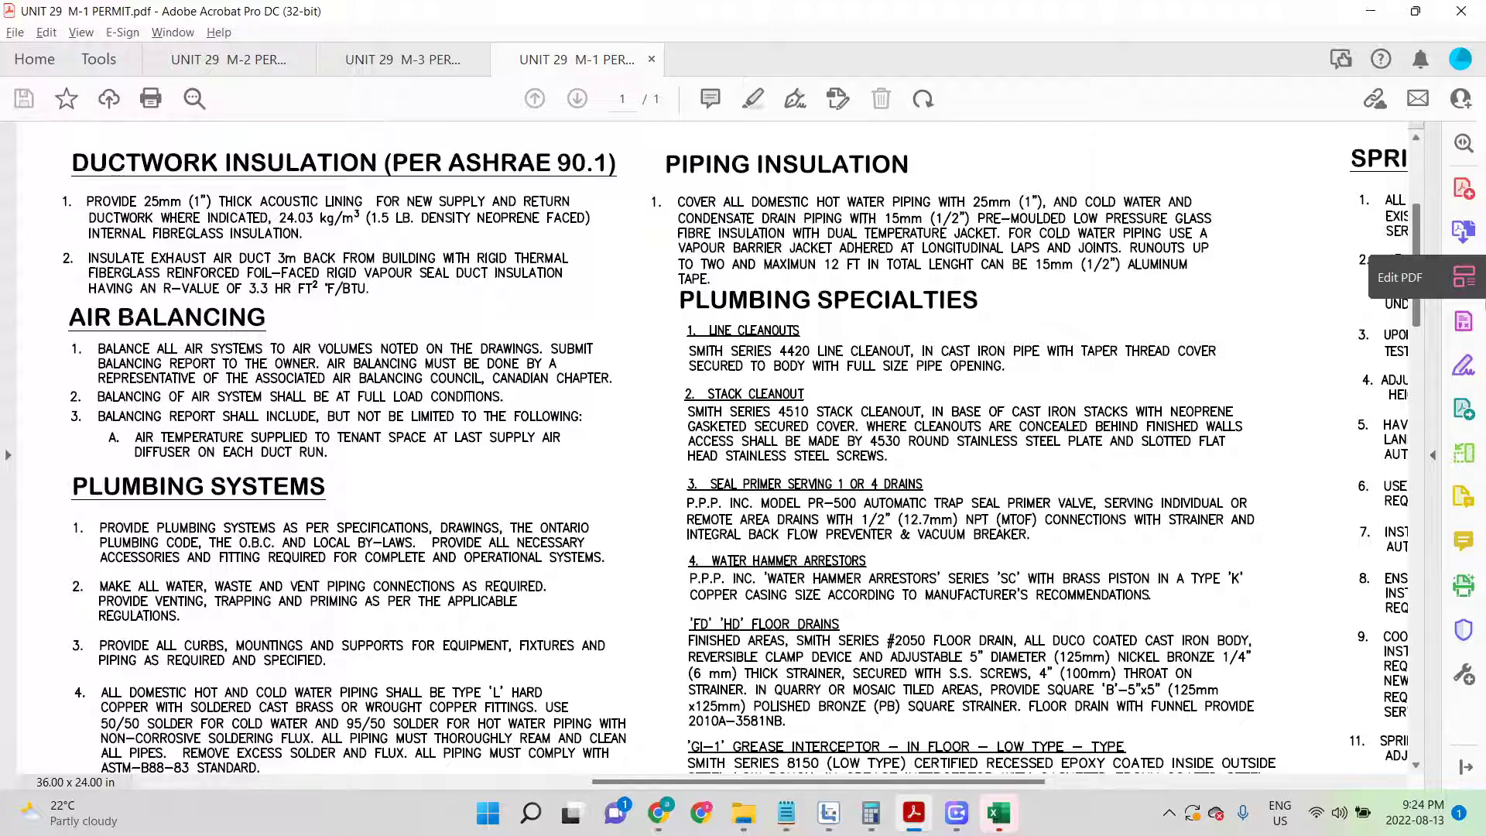
scroll(736, 457, down, 3)
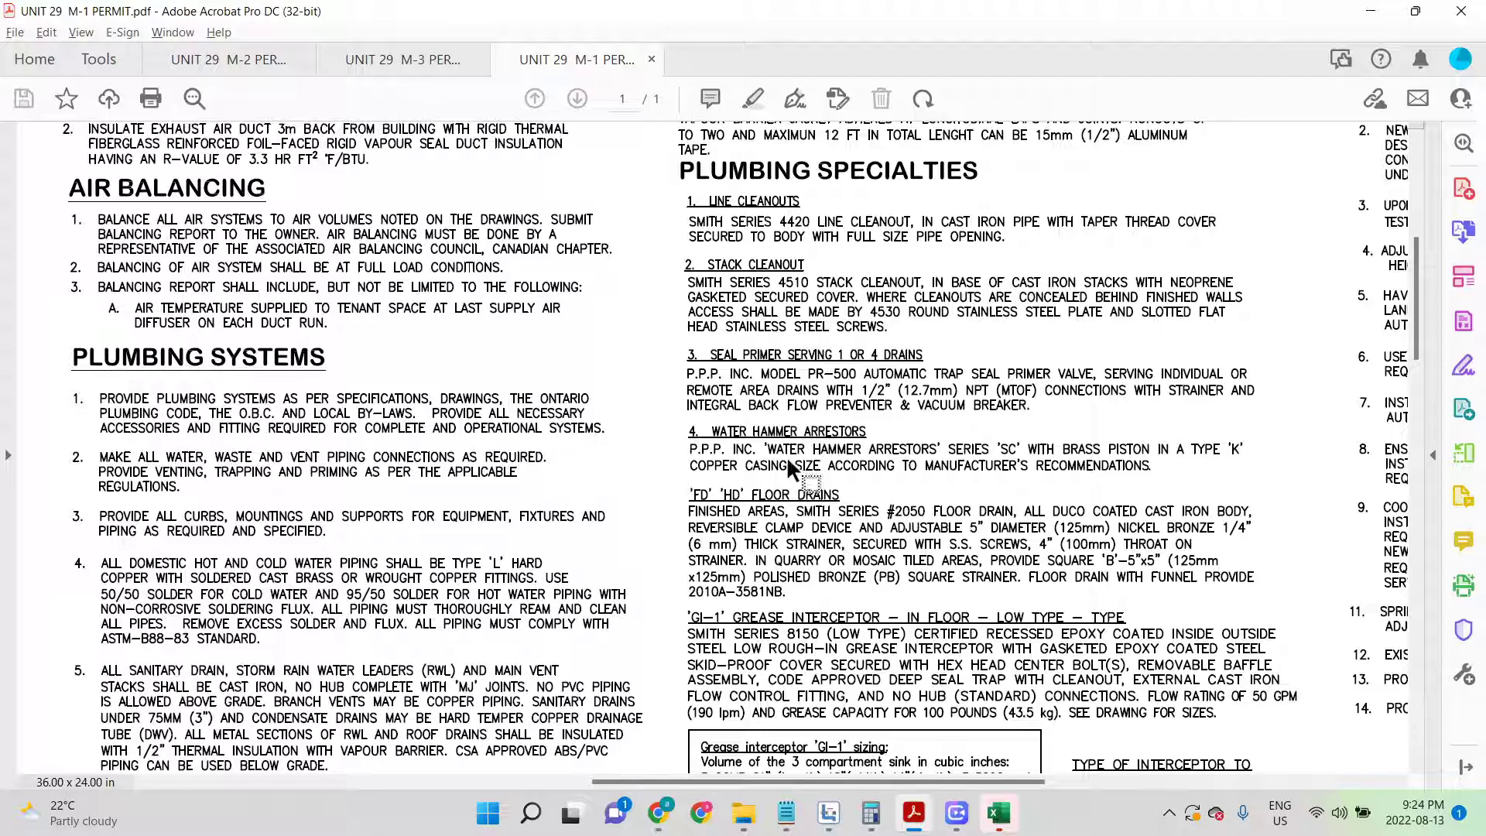
drag(1410, 317, 1397, 449)
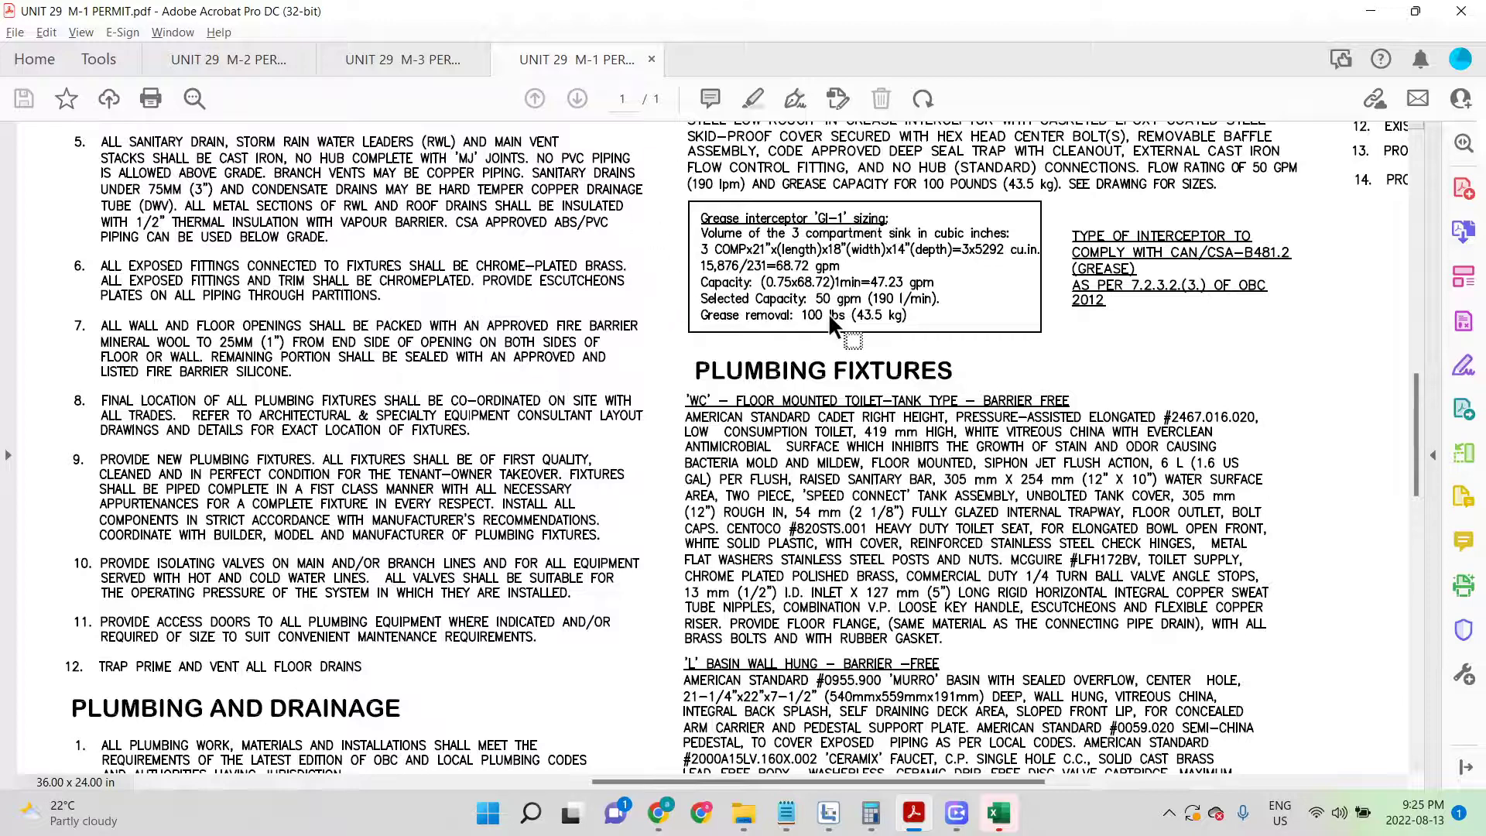
Examine the GI-1 grease interceptor sizing and the barrier-free floor-mounted toilet specification on the M-1 sheet
drag(806, 294, 944, 331)
click(948, 330)
scroll(1398, 446, down, 3)
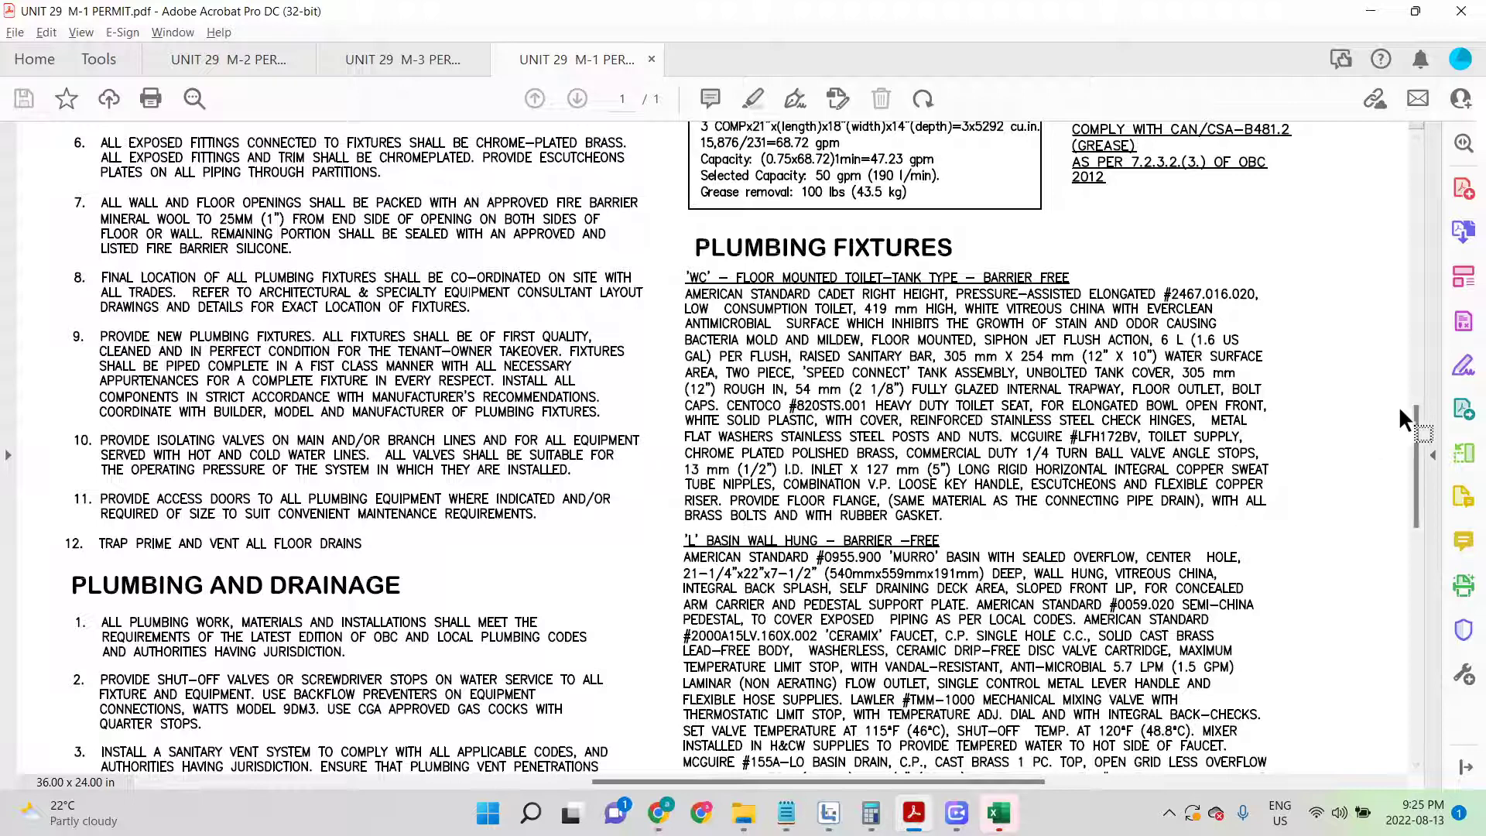
scroll(1413, 418, down, 1)
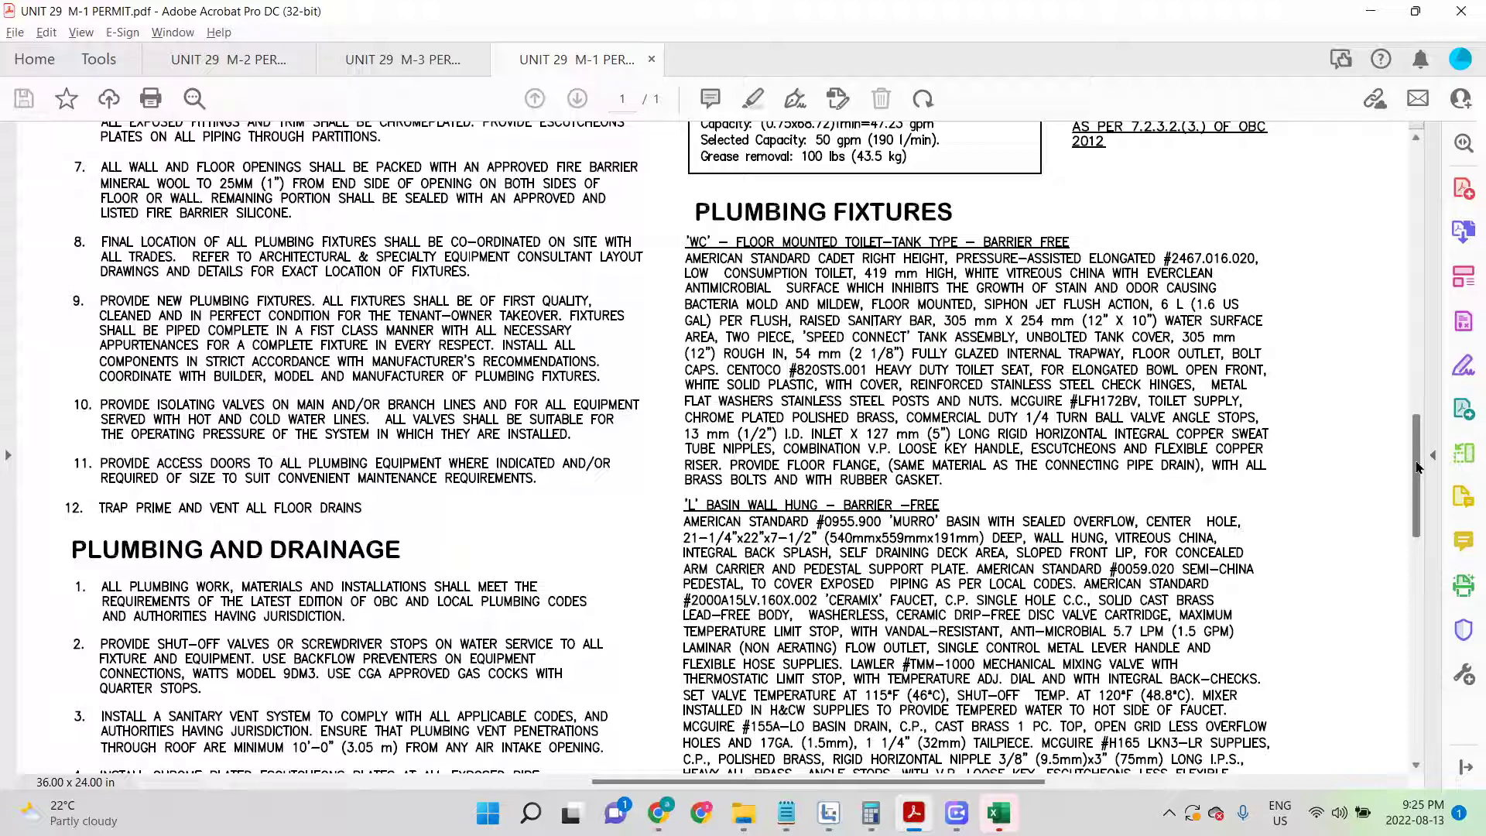
drag(1418, 467, 1403, 532)
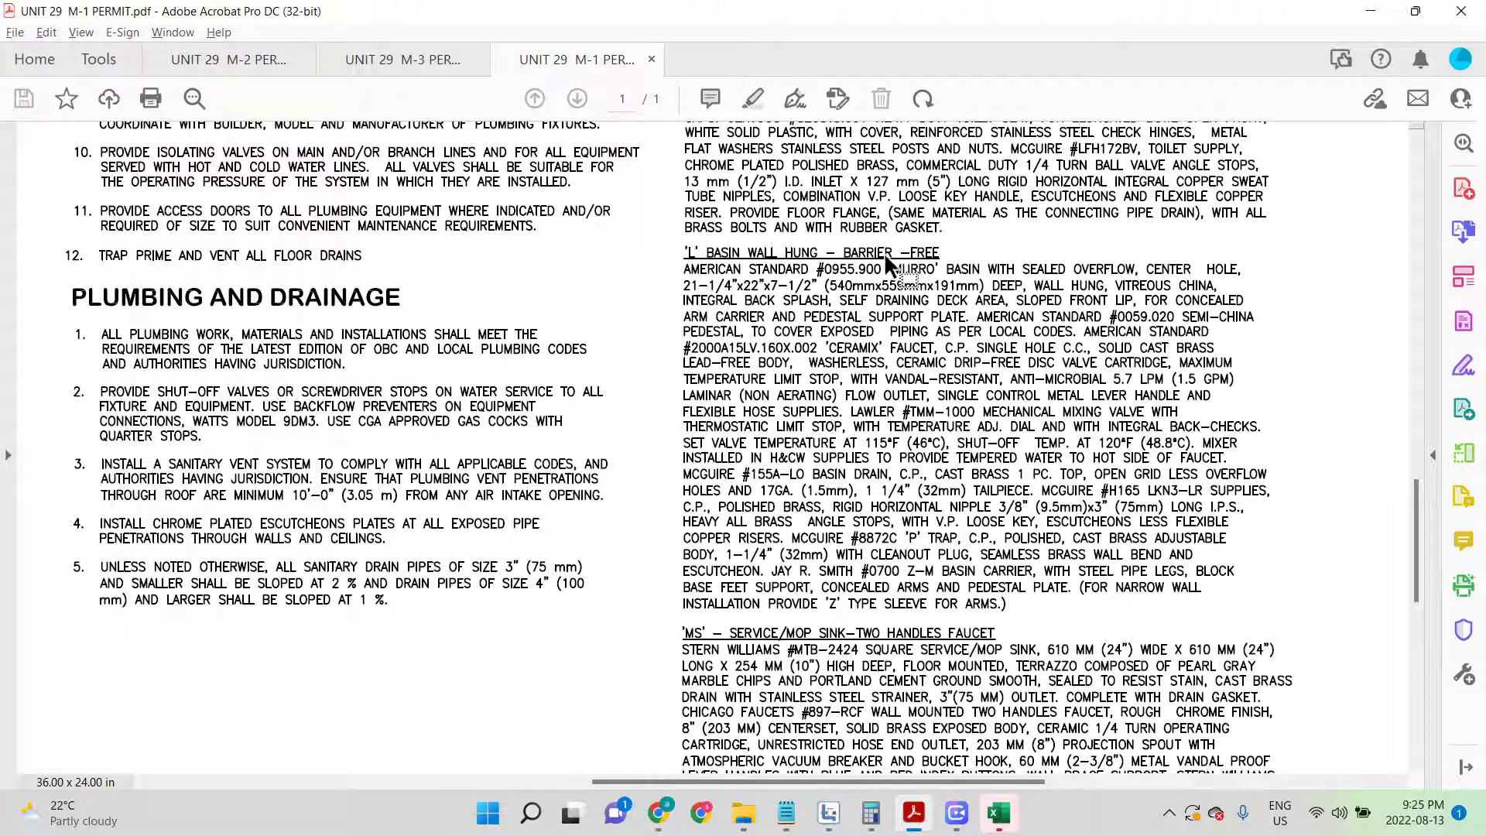
Copy the Ceramix faucet model number #2000A15LV.160X.002 from the wall-hung barrier-free basin specification
drag(888, 270, 946, 271)
drag(893, 447, 818, 356)
drag(1053, 333, 801, 352)
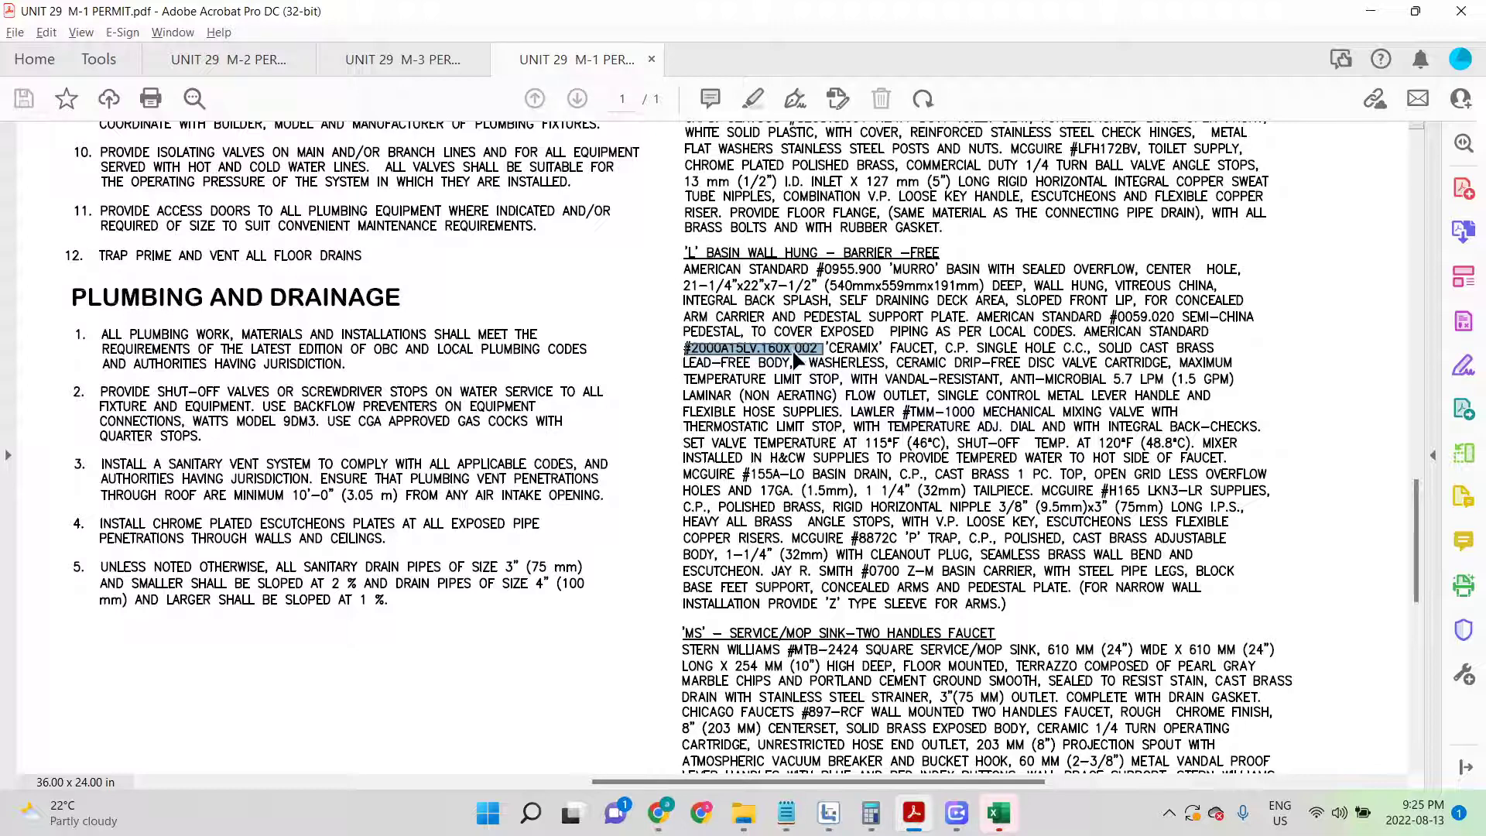
right_click(797, 360)
click(859, 377)
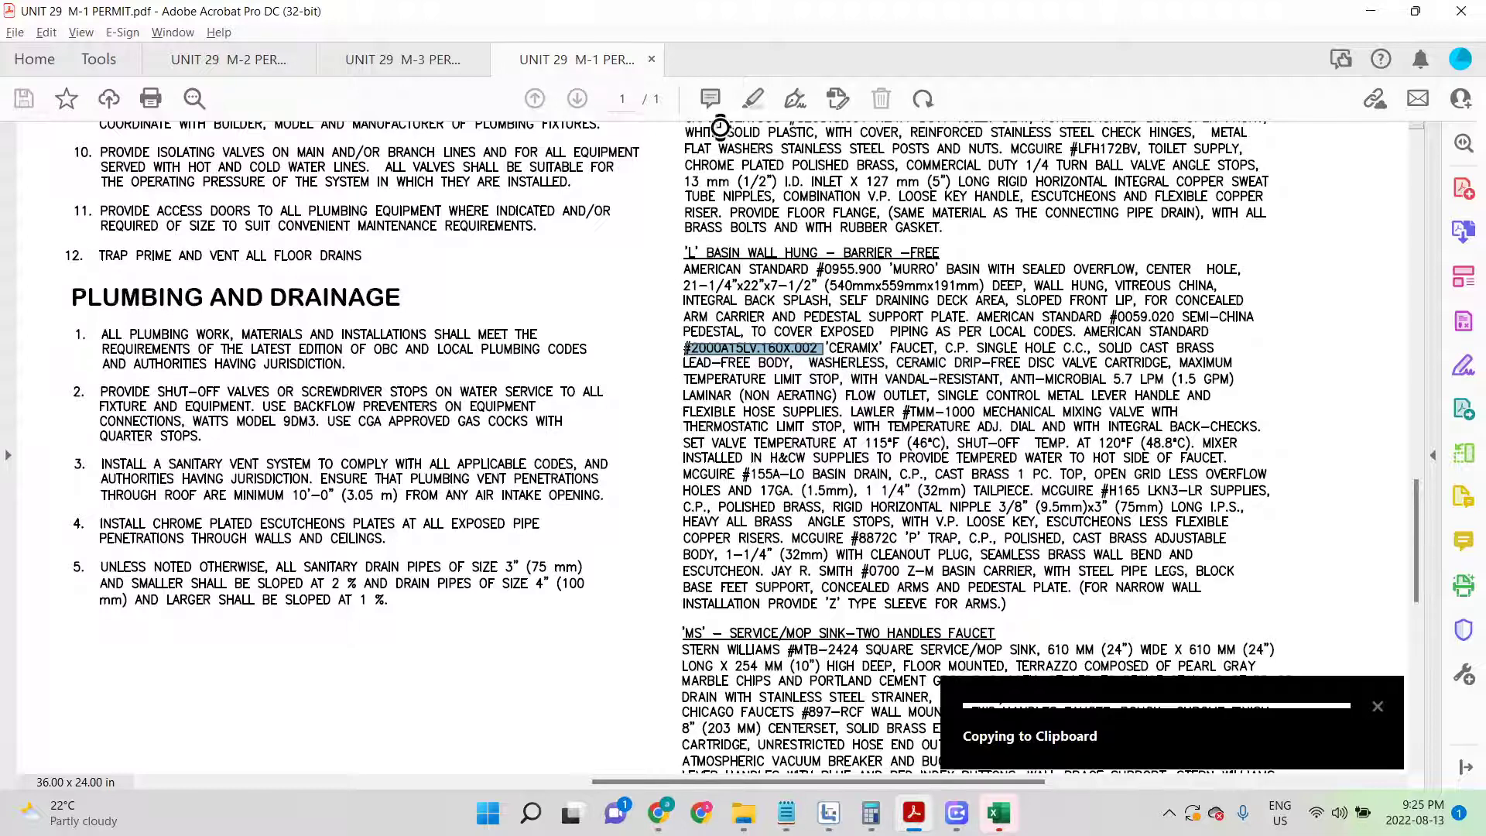
click(669, 819)
click(258, 17)
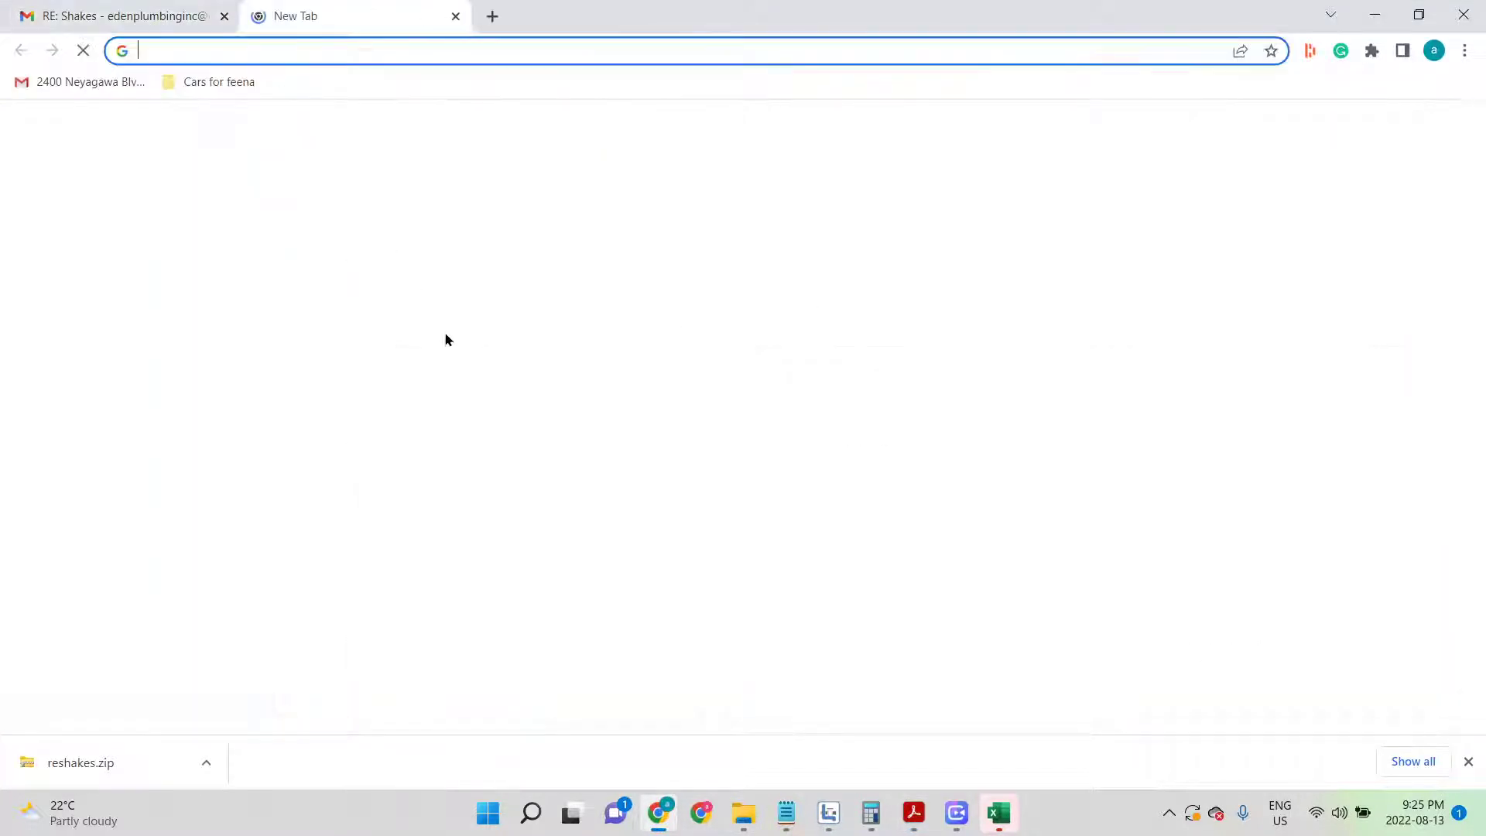
click(540, 407)
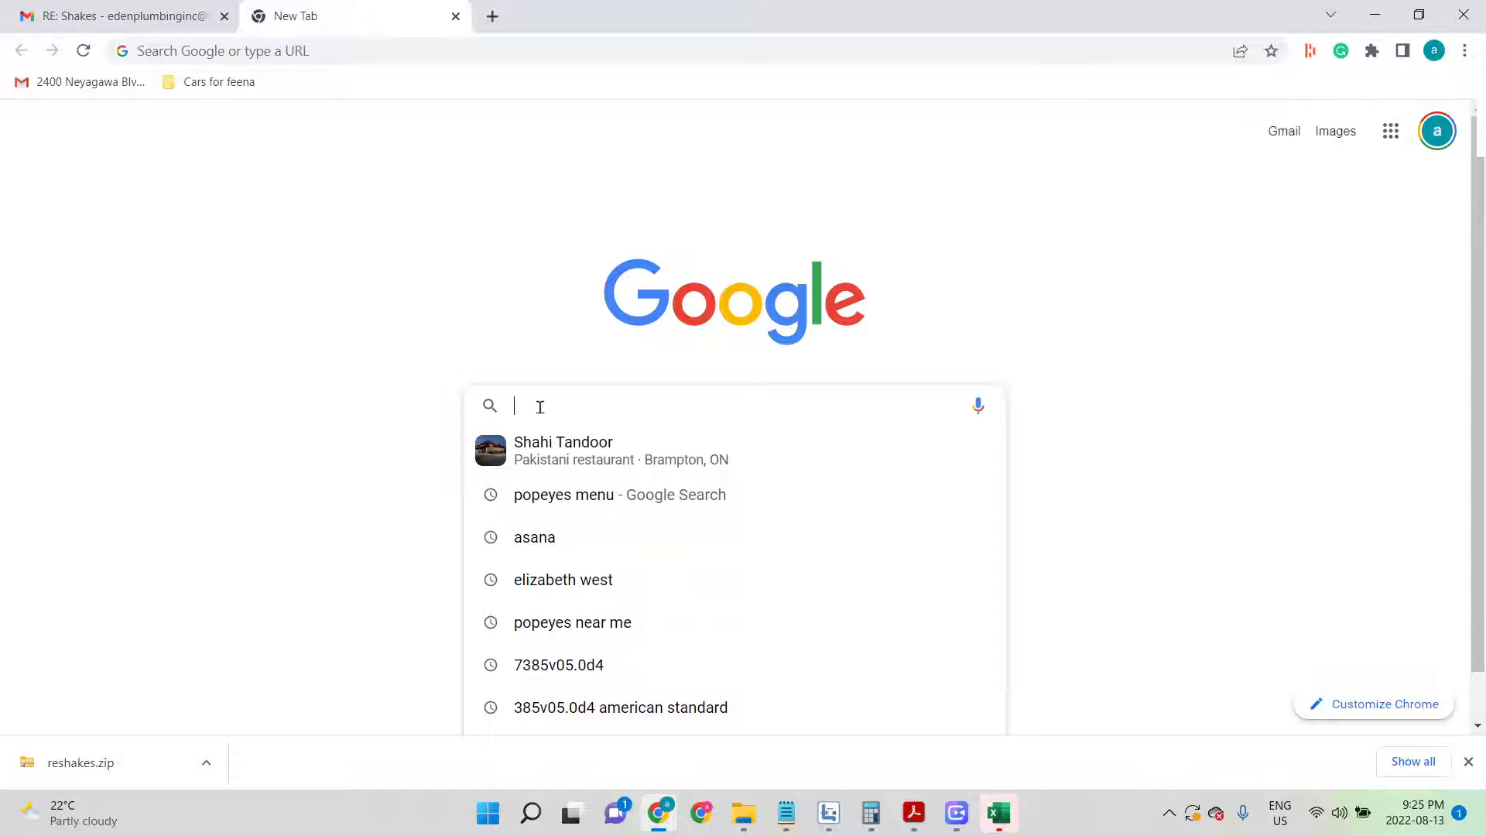
key(alt+Tab)
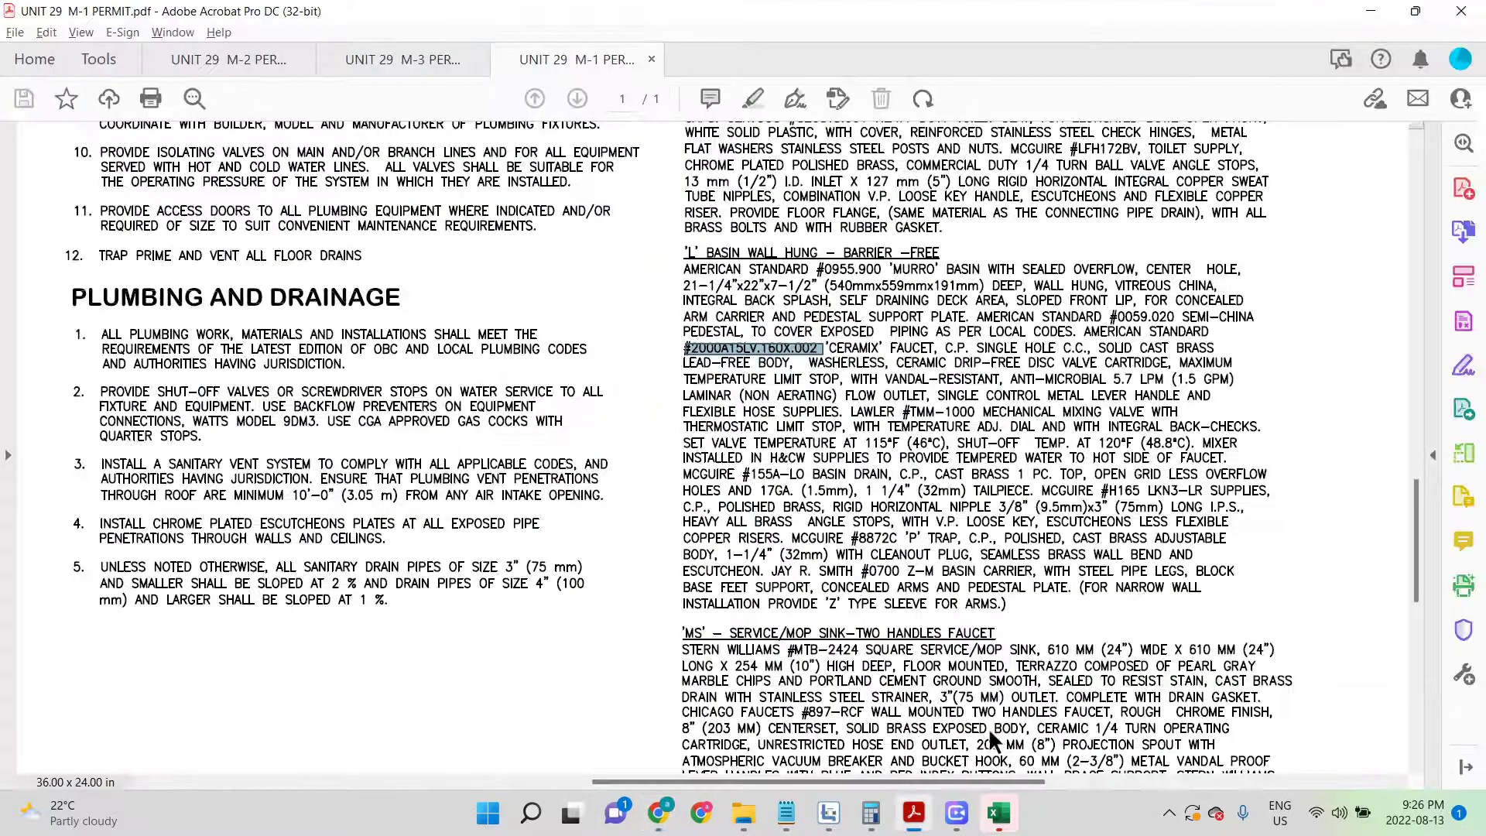
Read the service/mop sink, wall-mounted hand sink and three-compartment kitchen sink specifications under Plumbing Fixtures
click(926, 469)
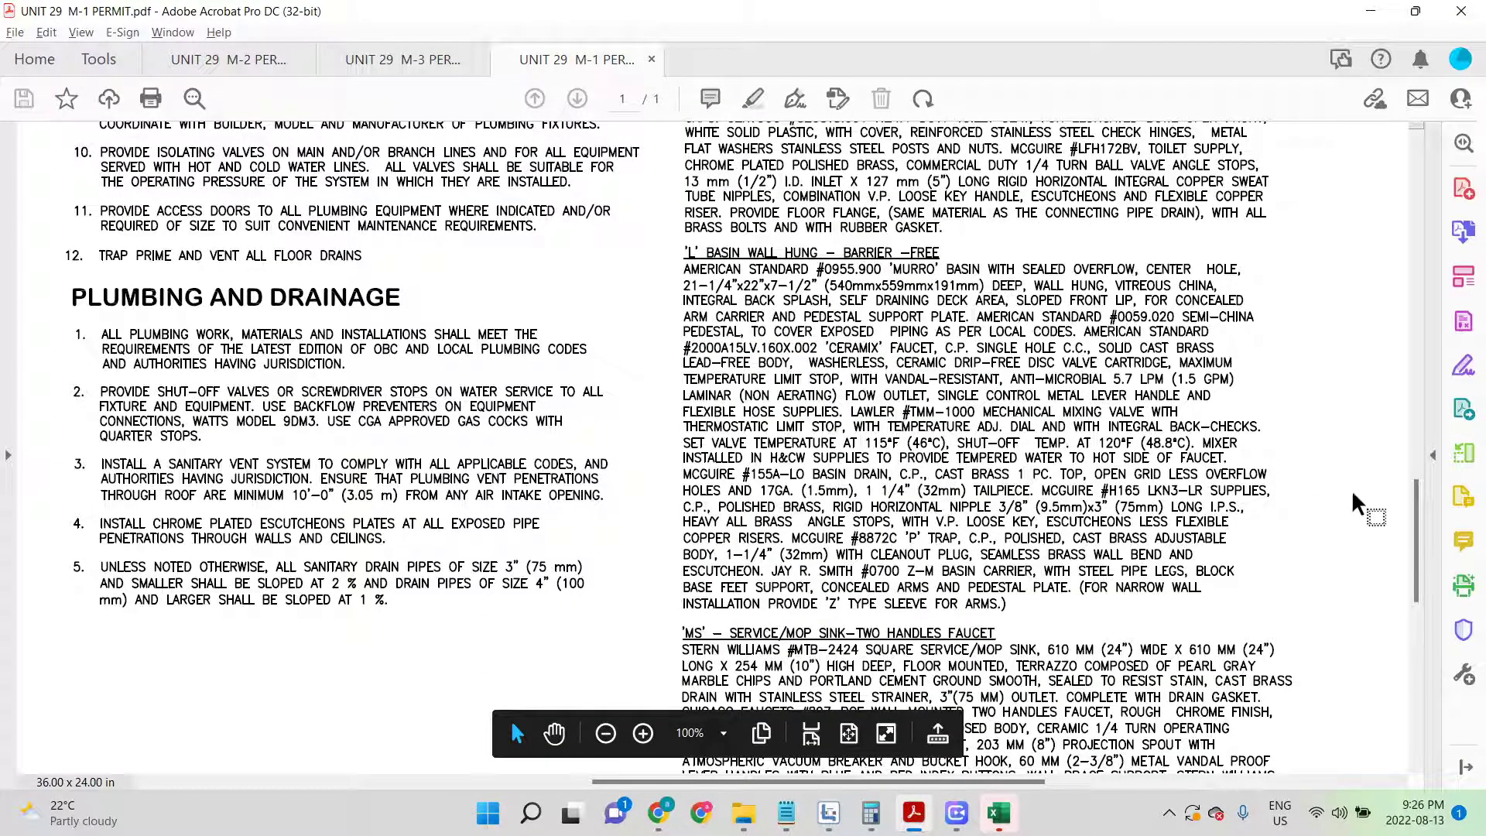
scroll(1406, 510, down, 4)
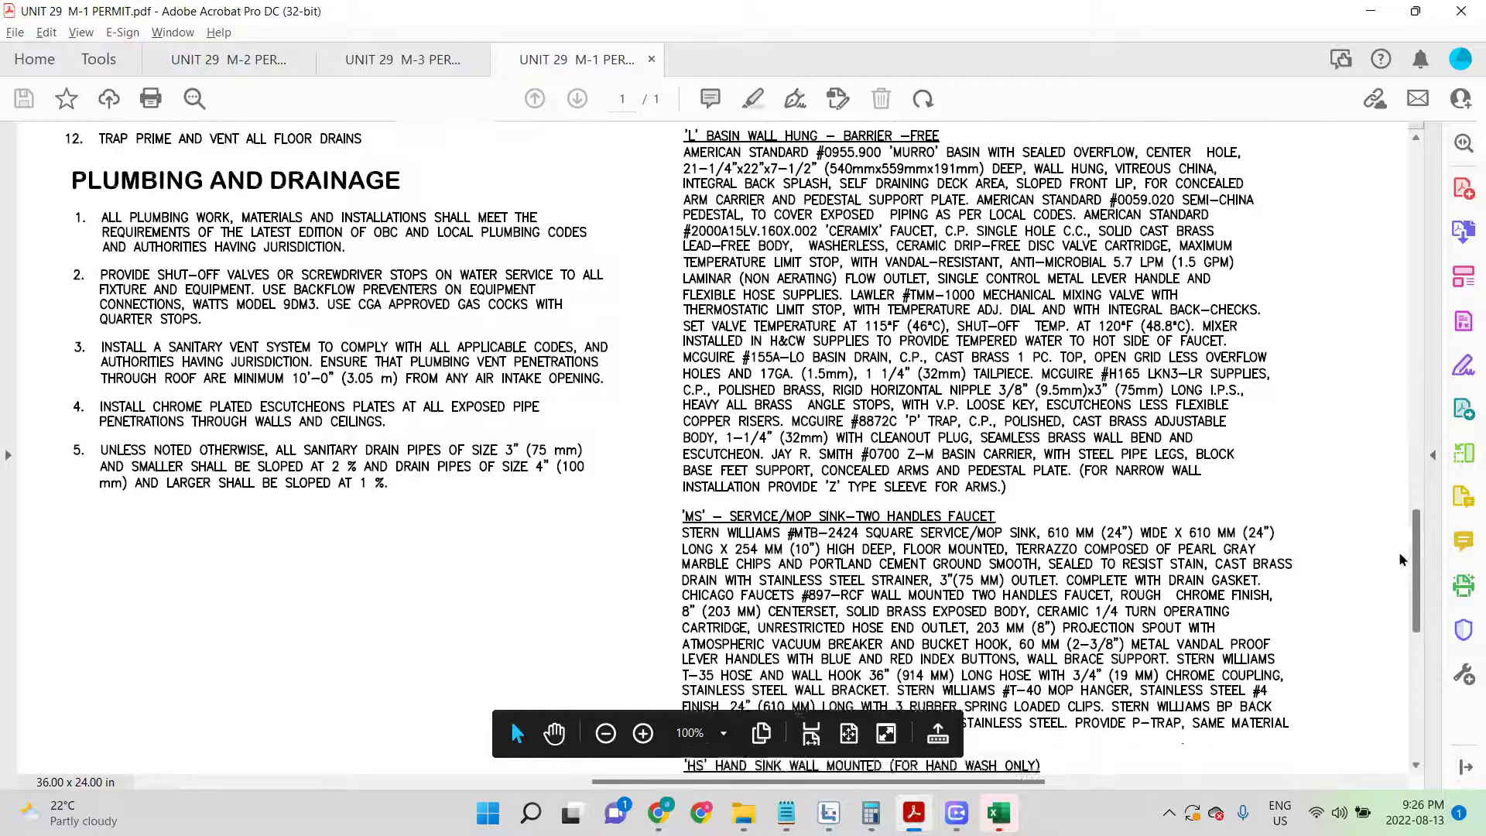
scroll(1397, 579, down, 1)
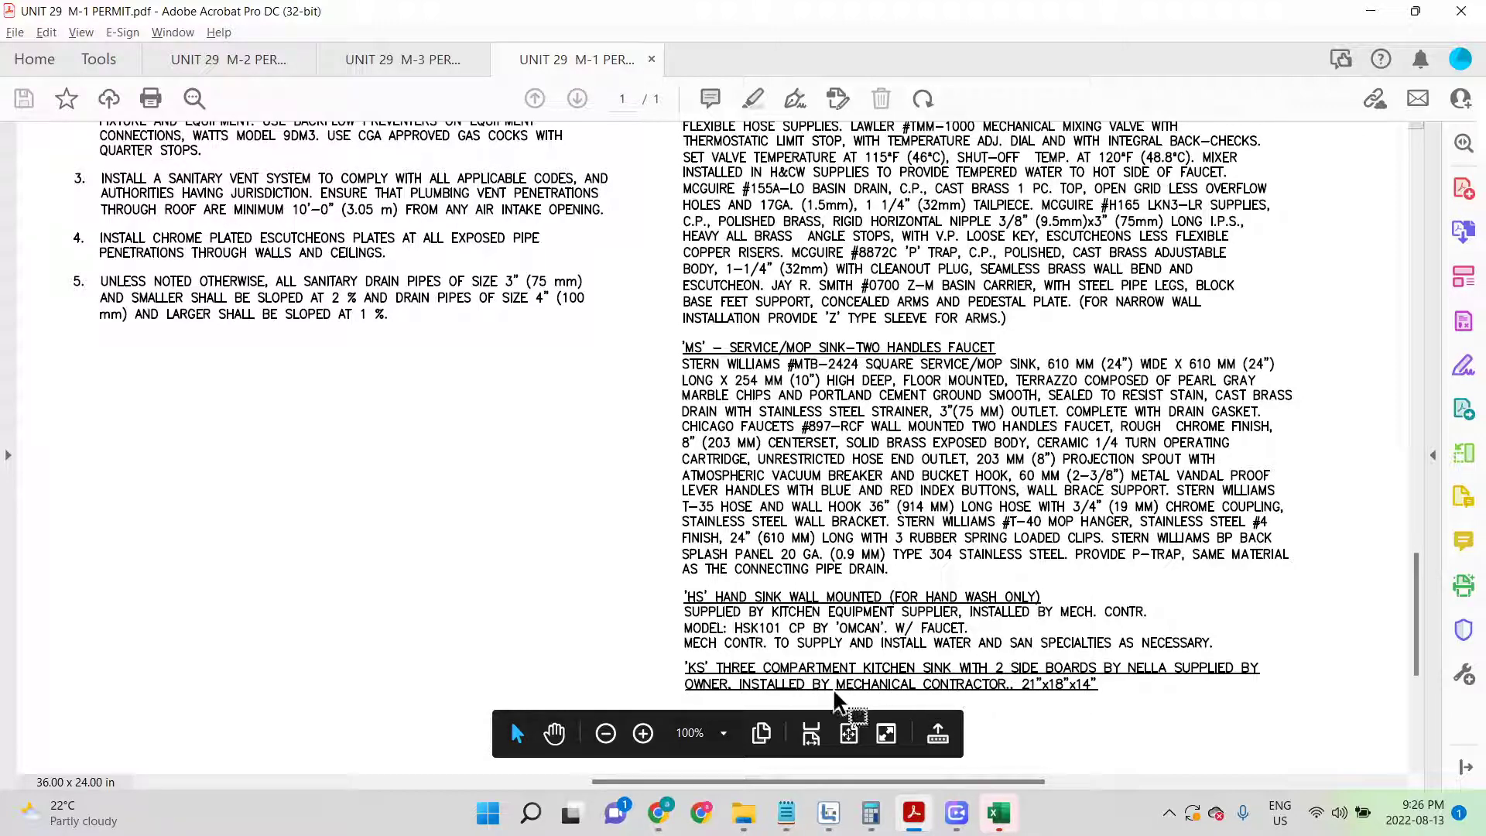
drag(1125, 699, 731, 660)
Look over the legend and the project and engineering firm details in the M-1 title block
drag(747, 782, 1089, 782)
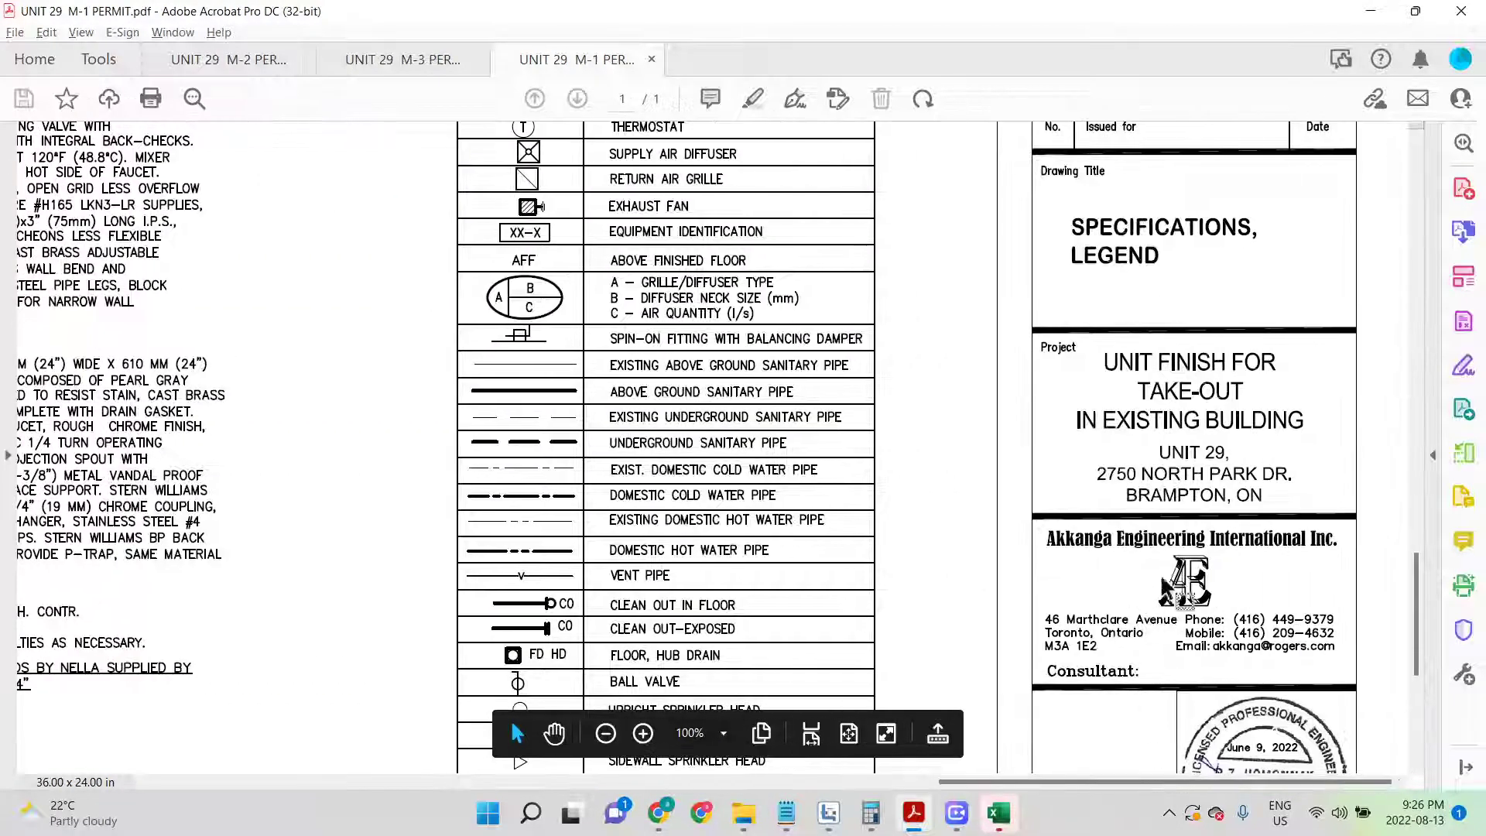
mouse_move(1420, 598)
mouse_down()
mouse_move(1418, 633)
mouse_move(1404, 588)
mouse_up()
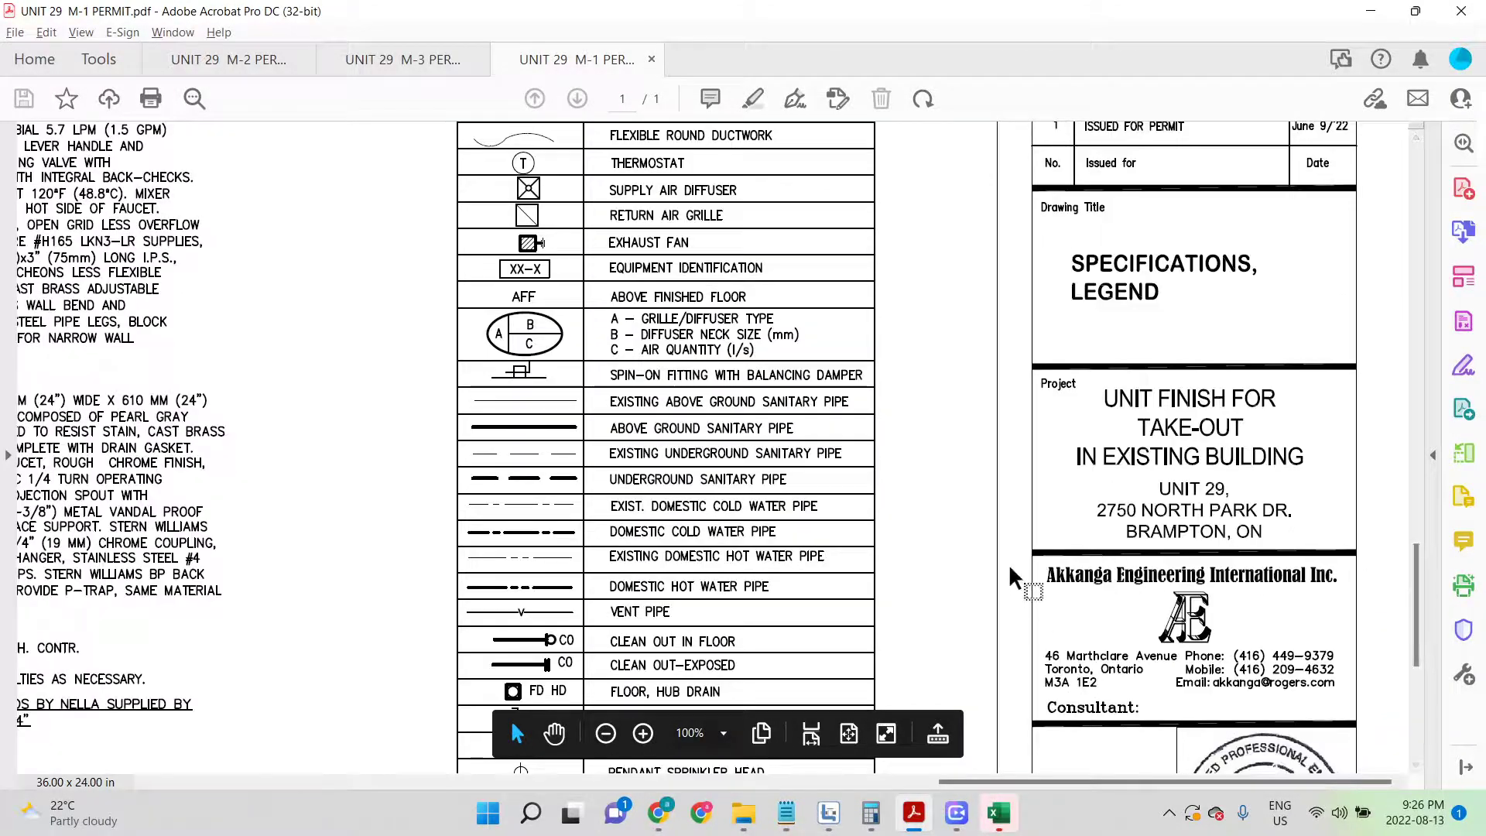
drag(1029, 555, 1359, 682)
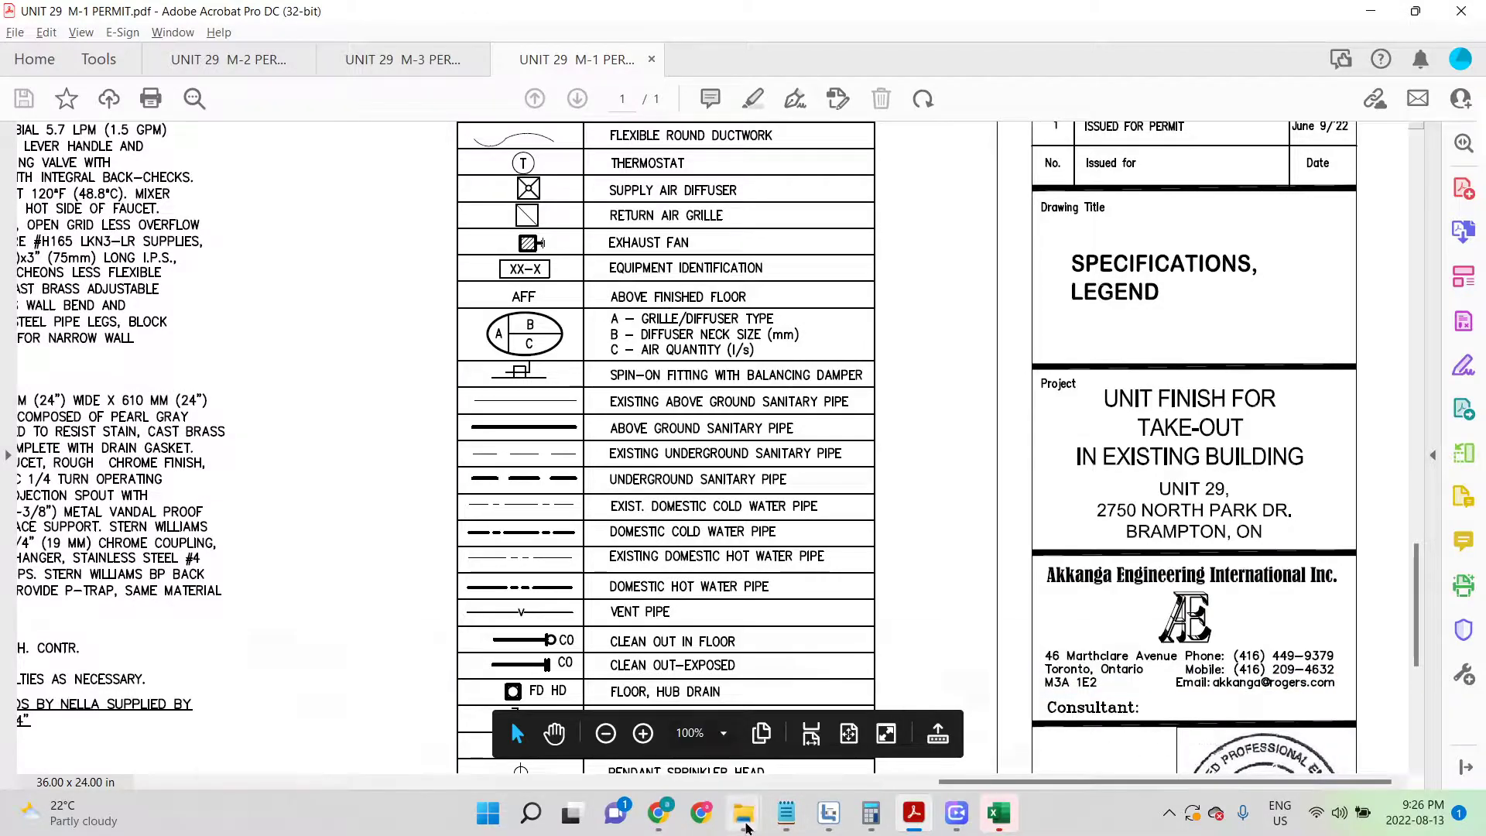
Switch to FastPIPE, leave the RESHAKE job and open the NAWAB job
mouse_move(743, 813)
mouse_move(928, 720)
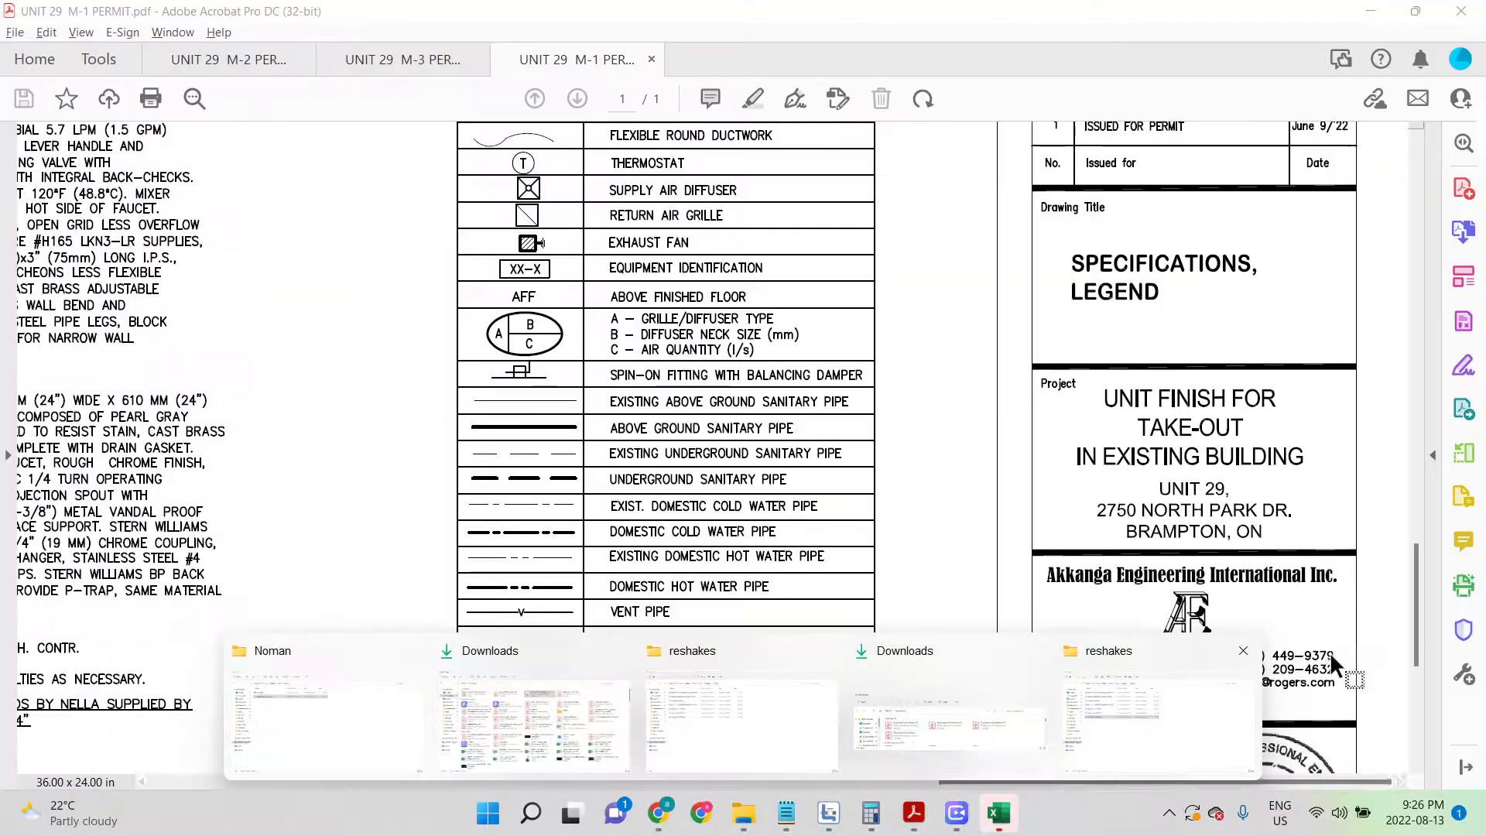
click(828, 813)
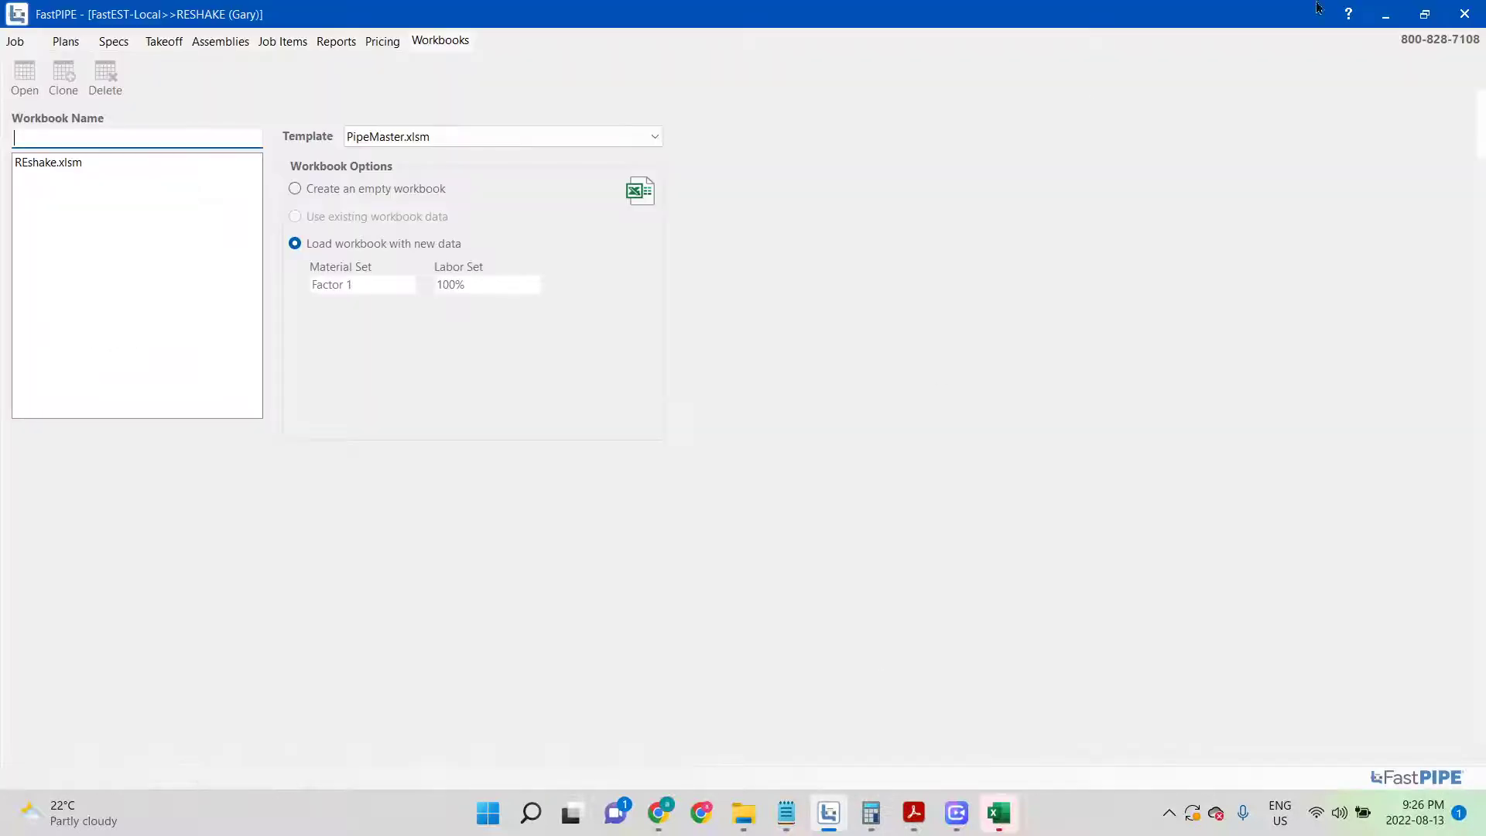
click(1479, 10)
click(222, 364)
key(n)
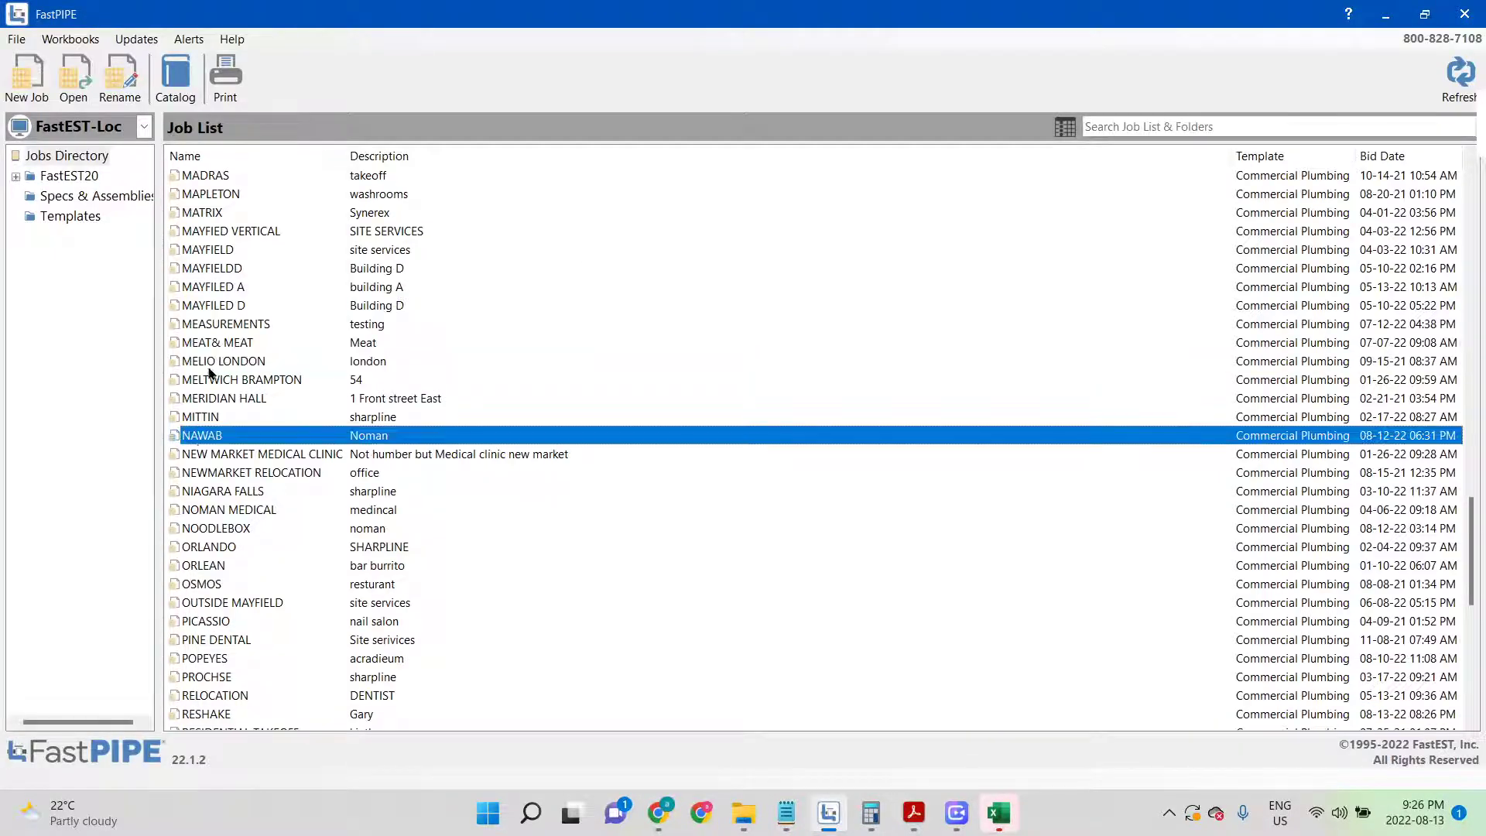
double_click(211, 432)
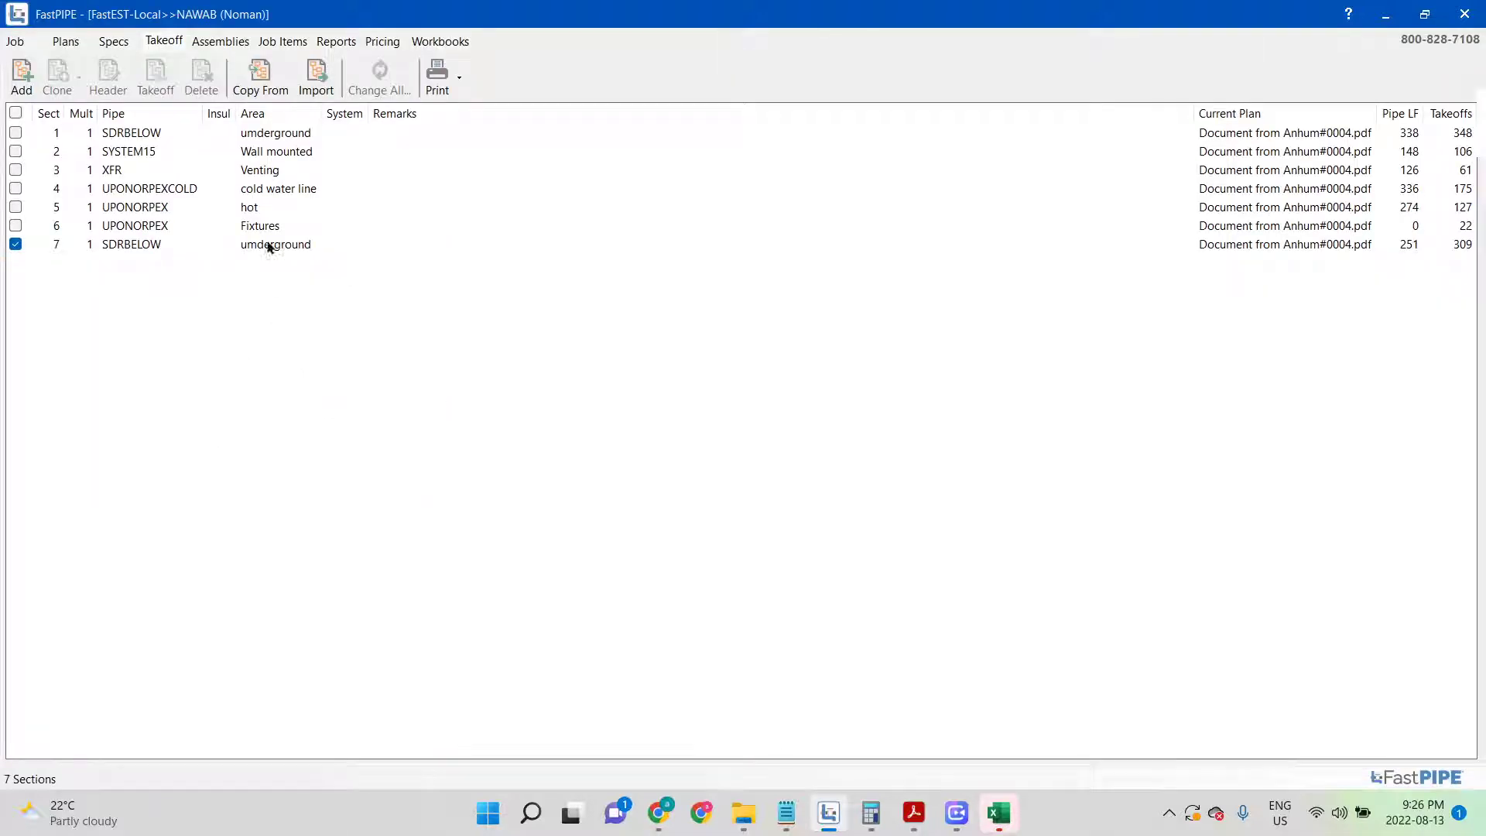
Check the NAWAB job's pipe specs and open the takeoff of section 7, SDRBELOW underground
click(118, 43)
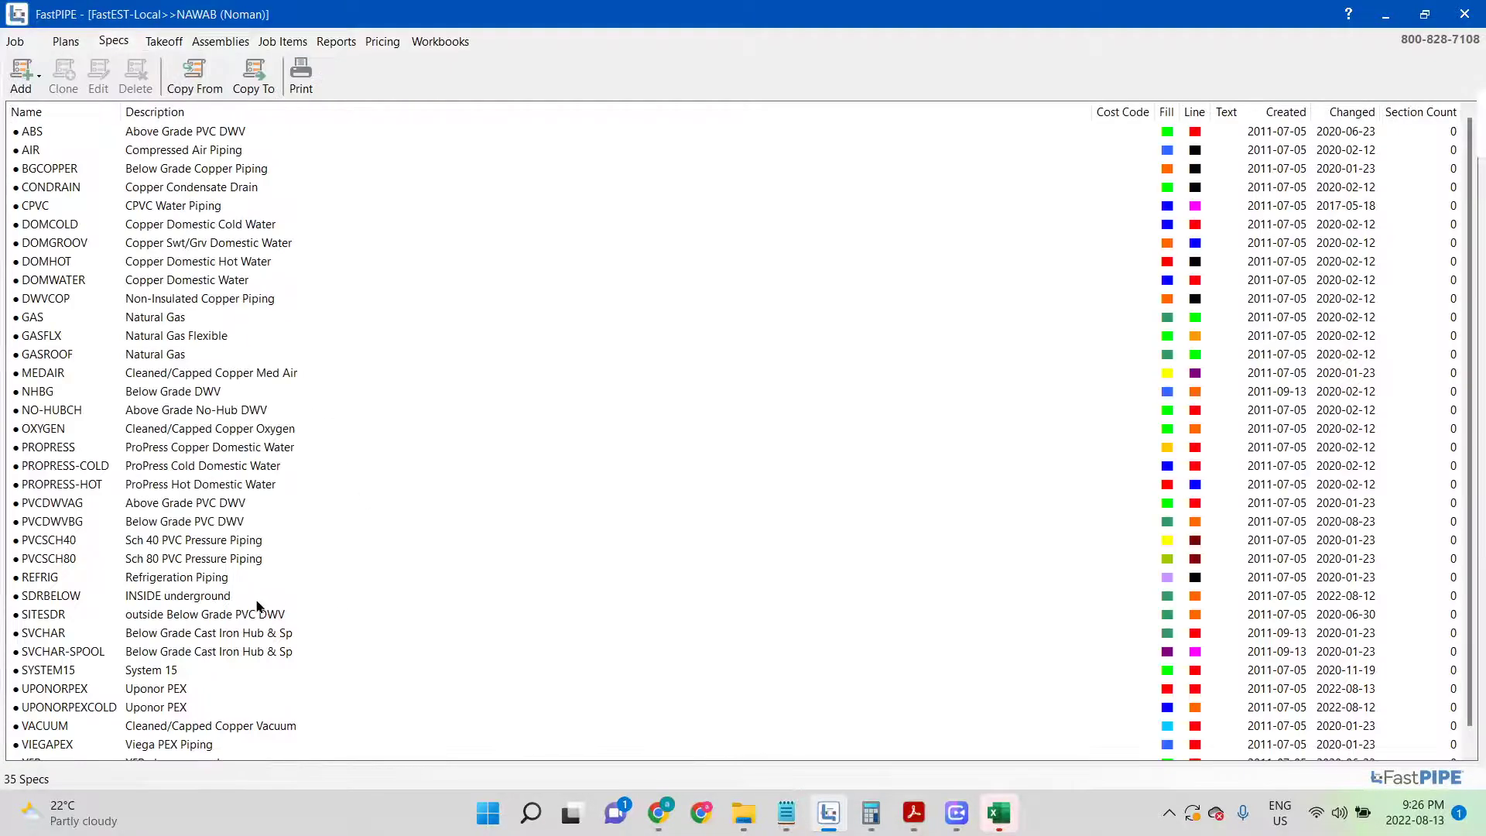
click(164, 42)
click(249, 249)
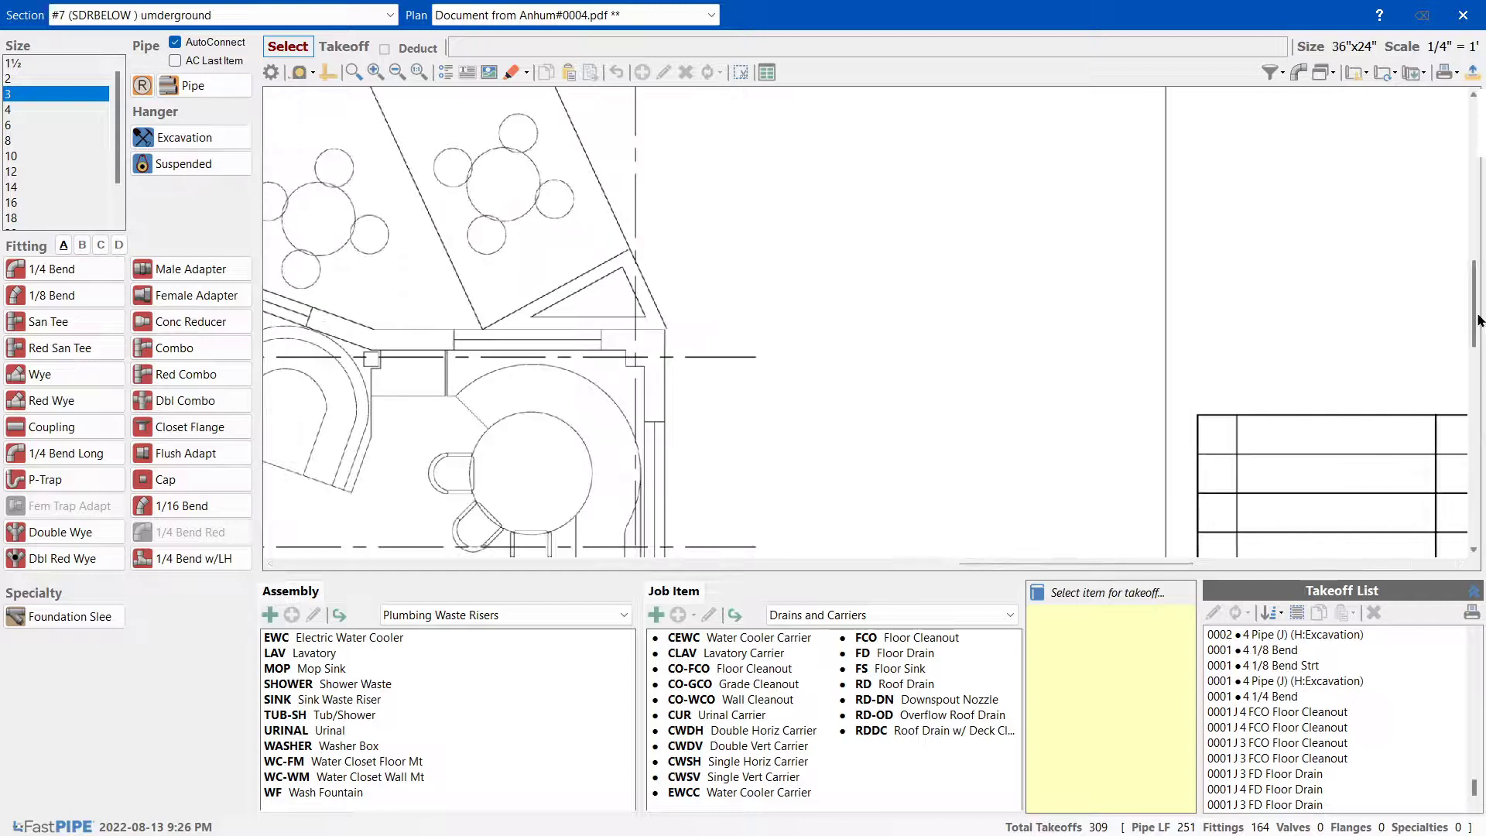
Examine the Nawab's Indian Cuisine title block and the taken-off piping on the plan, and close the takeoff
drag(1475, 320, 1476, 466)
drag(1075, 564, 1136, 564)
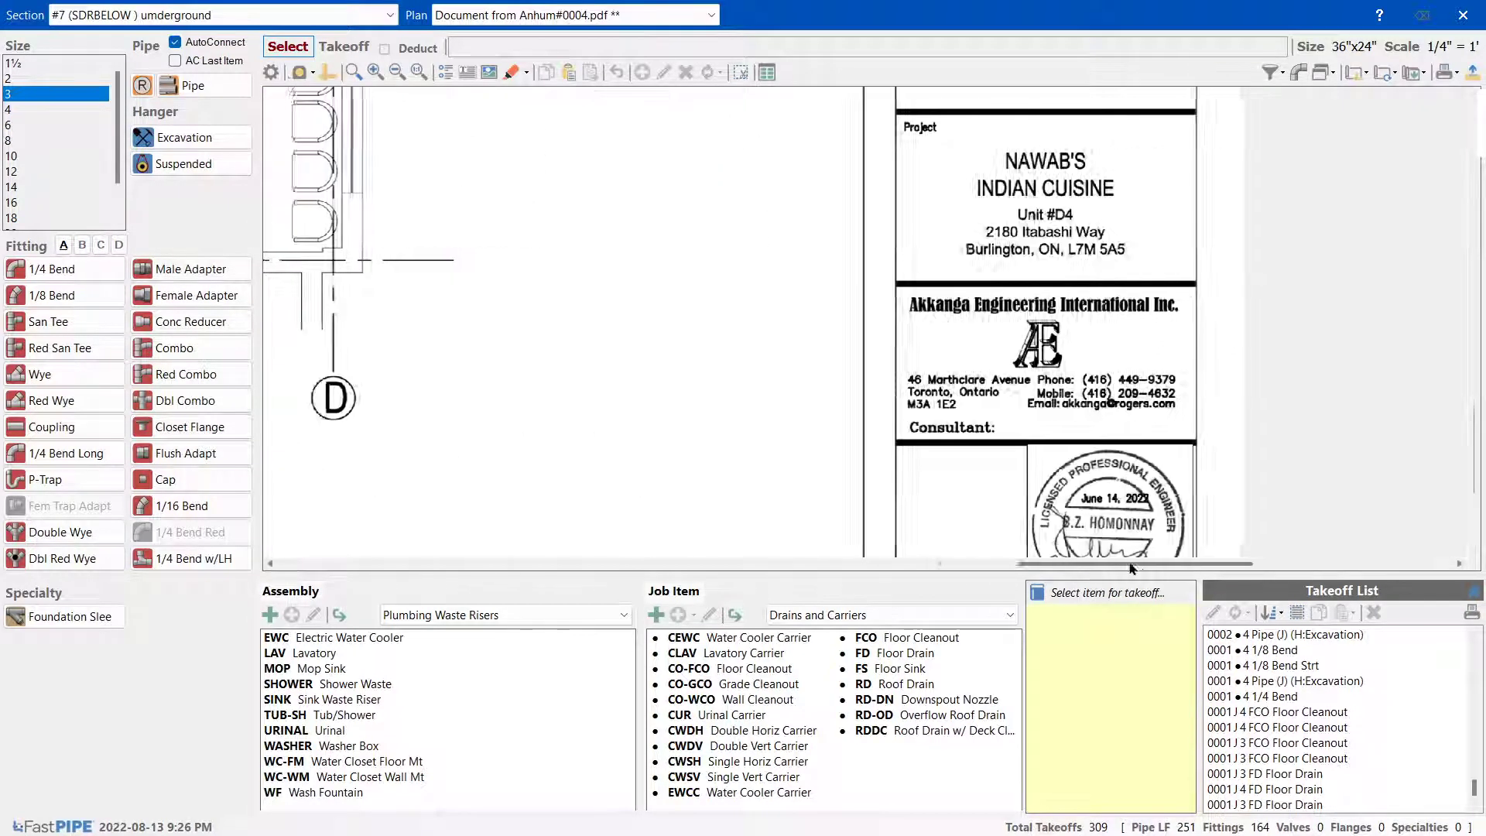
mouse_move(881, 266)
mouse_down()
mouse_move(1047, 391)
mouse_move(1198, 465)
mouse_move(1196, 439)
mouse_move(895, 292)
mouse_up()
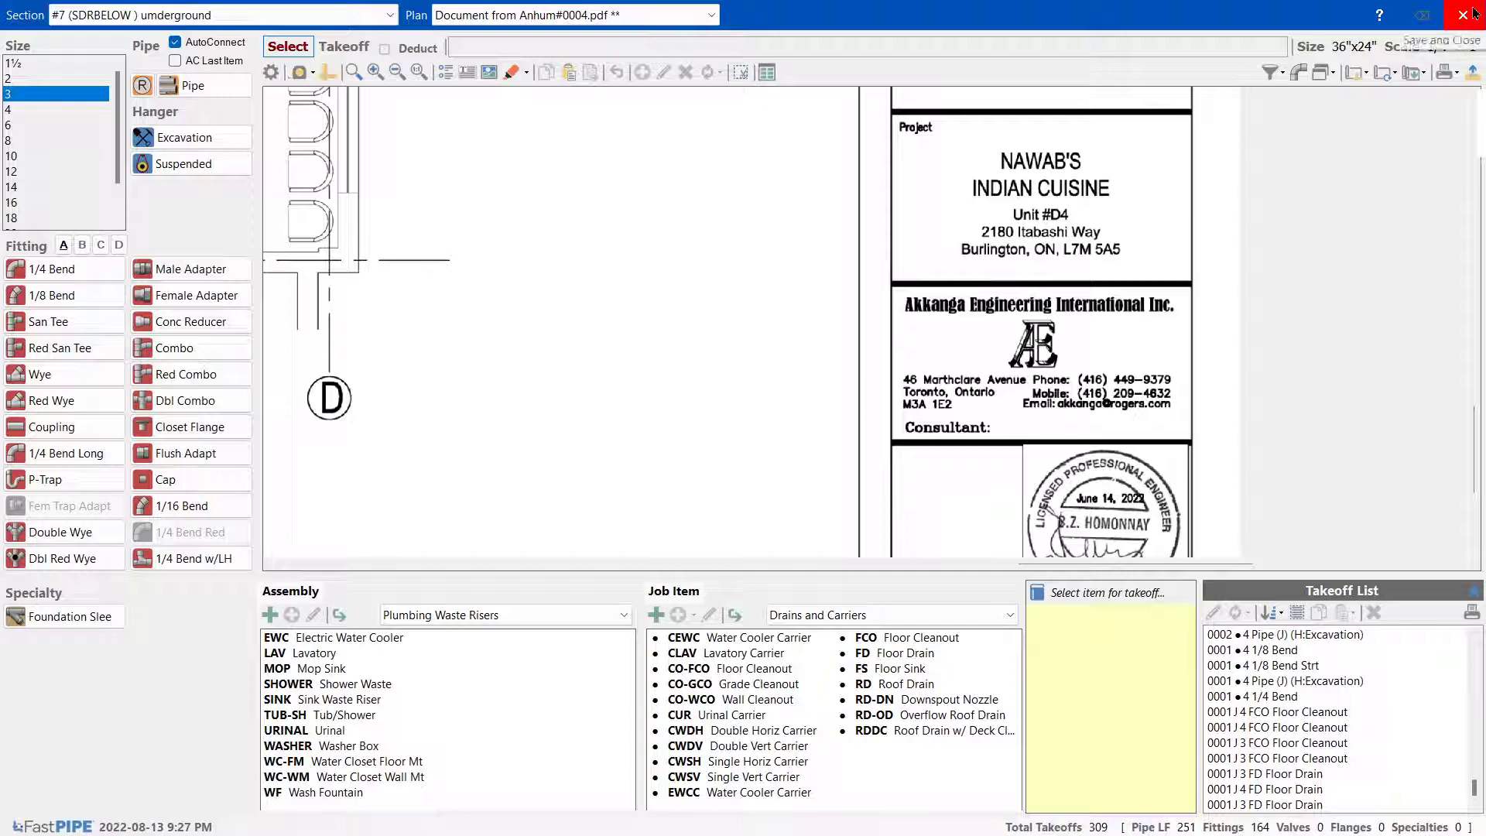
drag(1084, 551, 955, 555)
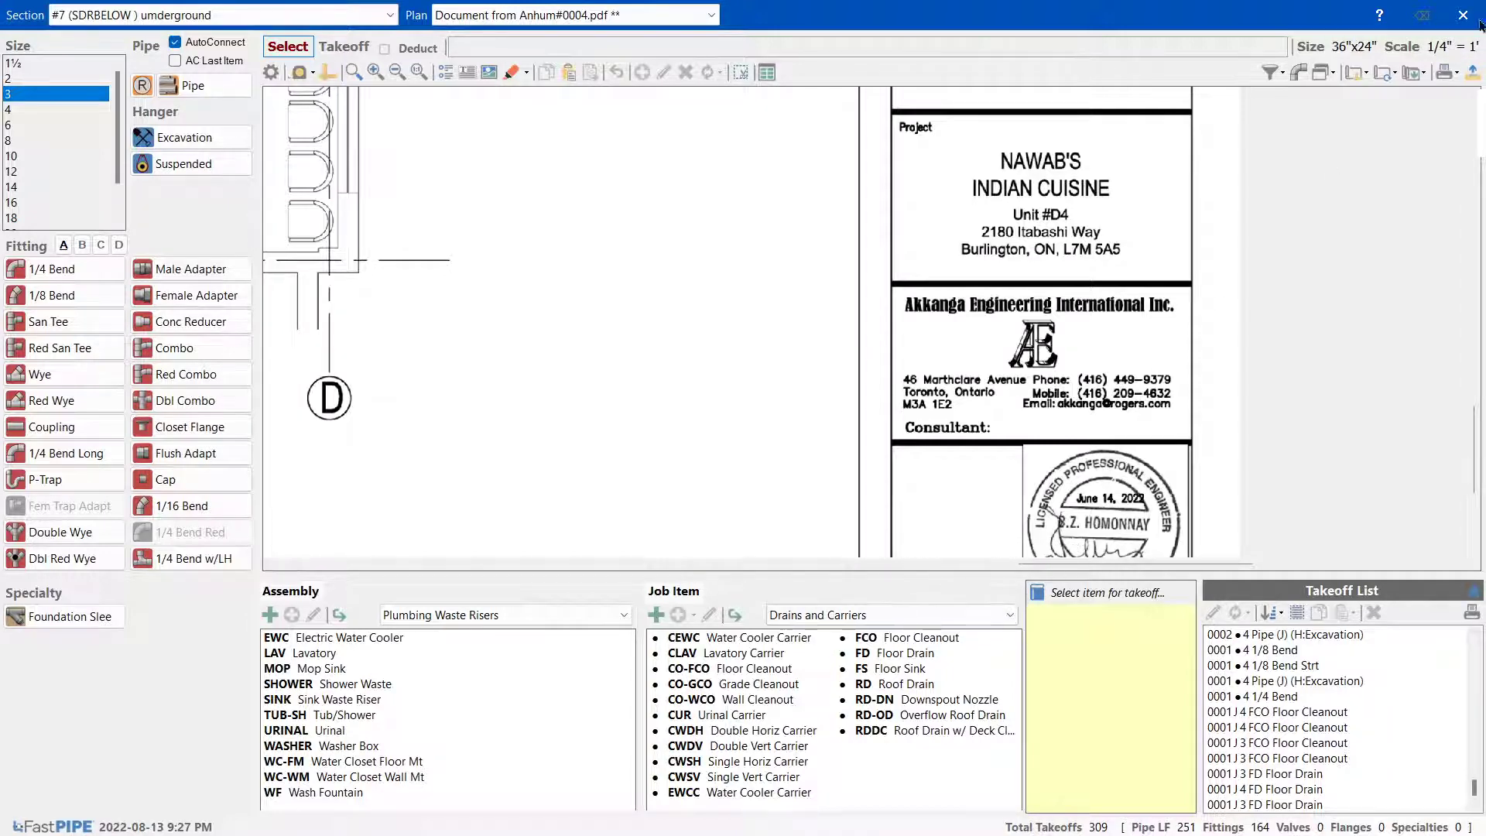
scroll(932, 375, down, 5)
scroll(931, 374, up, 5)
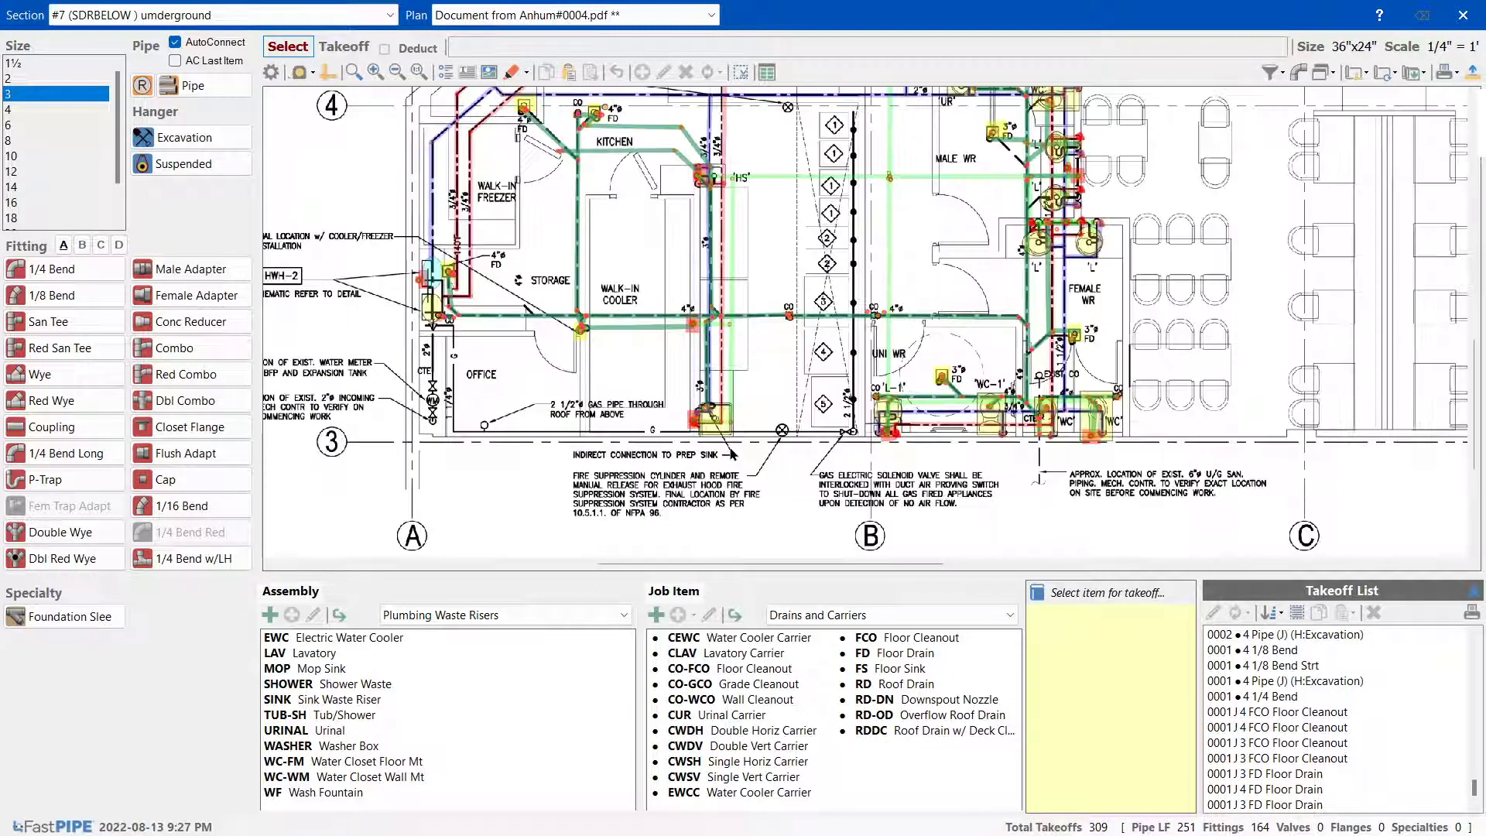
click(1463, 15)
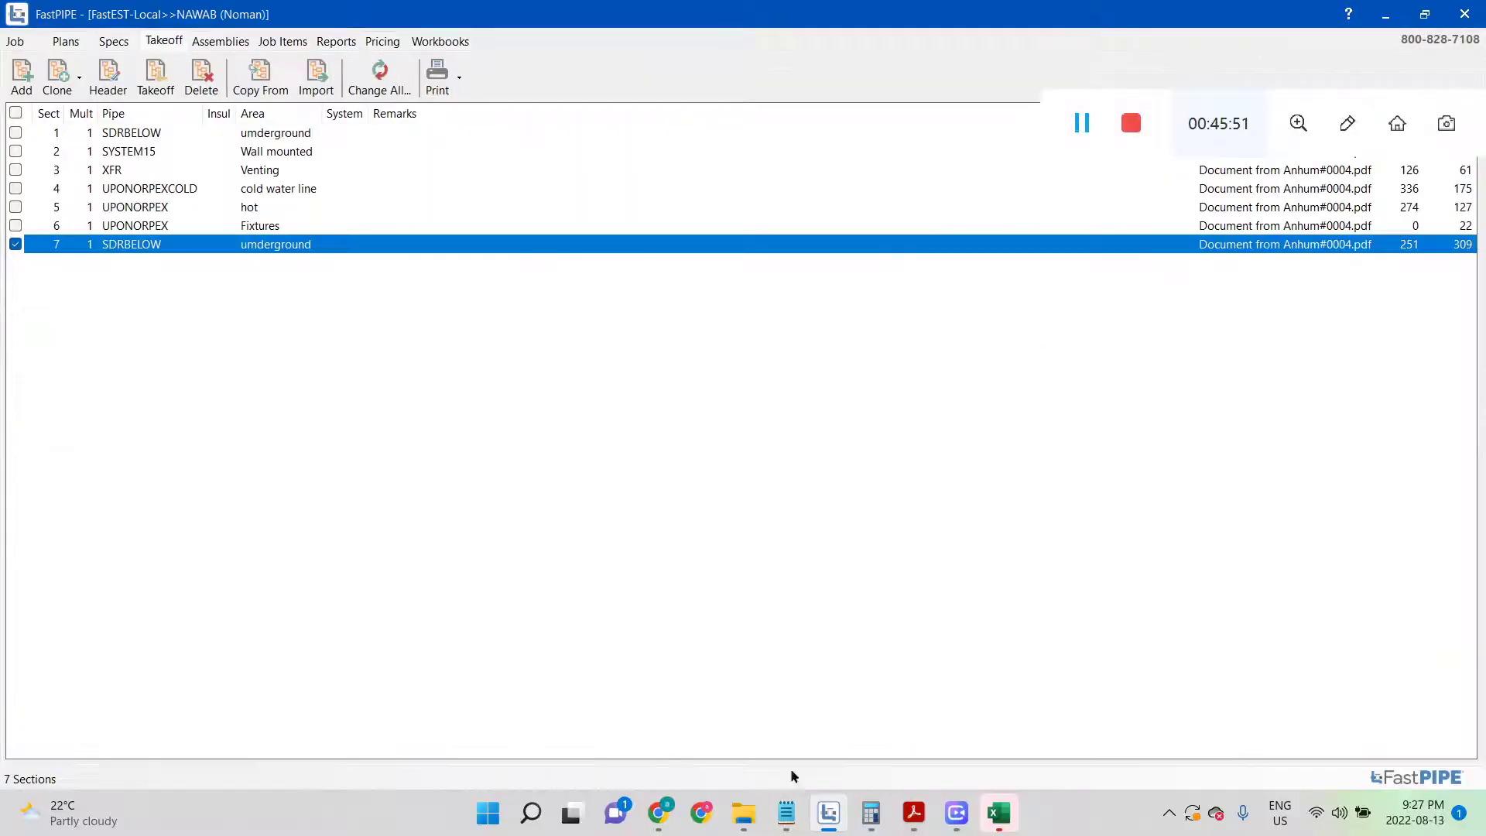
Switch to Adobe Acrobat and look over the plumbing floor plan on UNIT 29 M-2 PERMIT.pdf
click(914, 812)
click(663, 696)
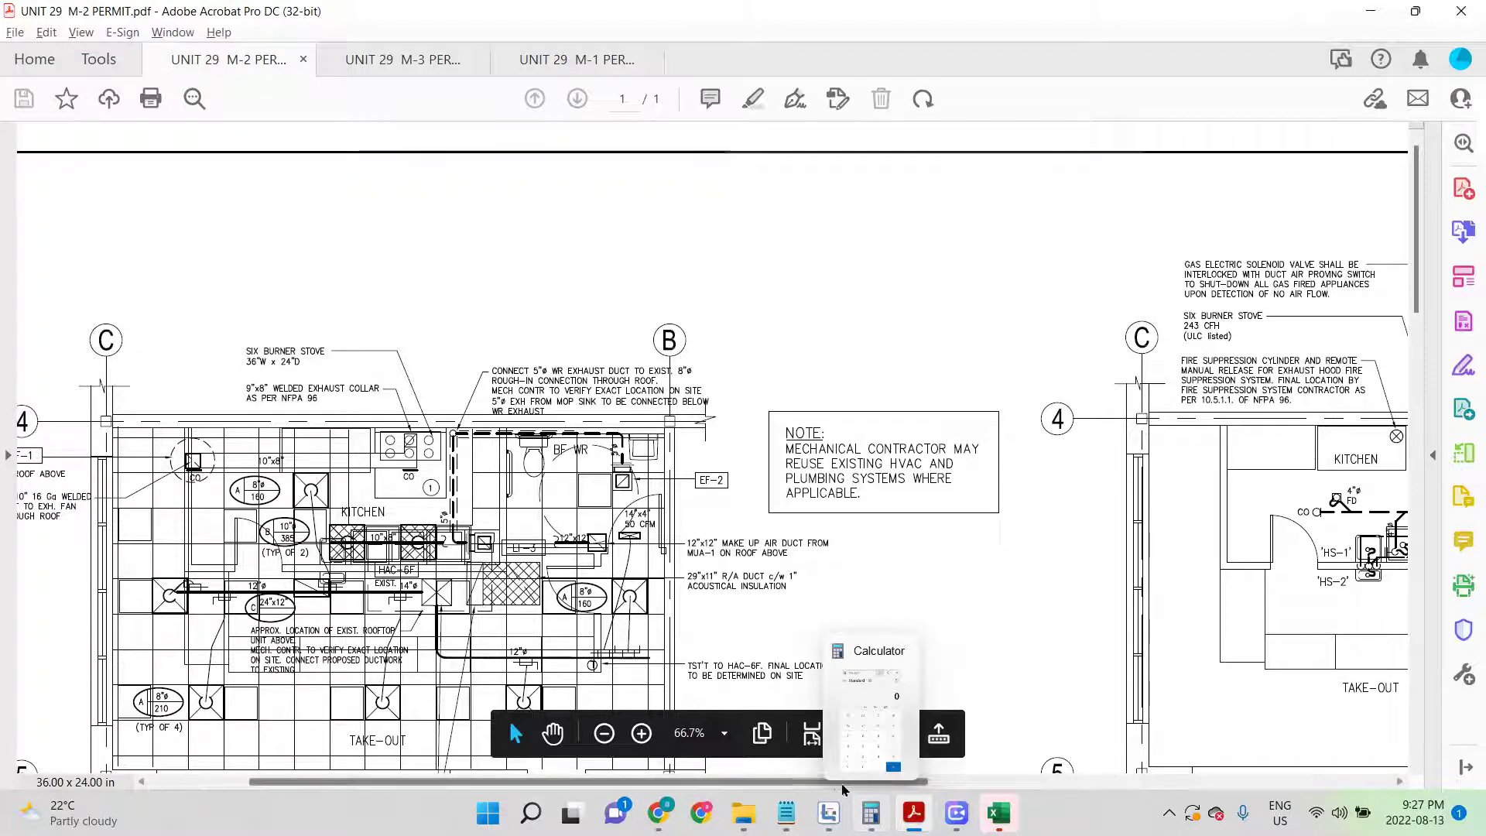
mouse_move(819, 783)
mouse_down()
mouse_move(1044, 811)
mouse_move(1298, 782)
mouse_up()
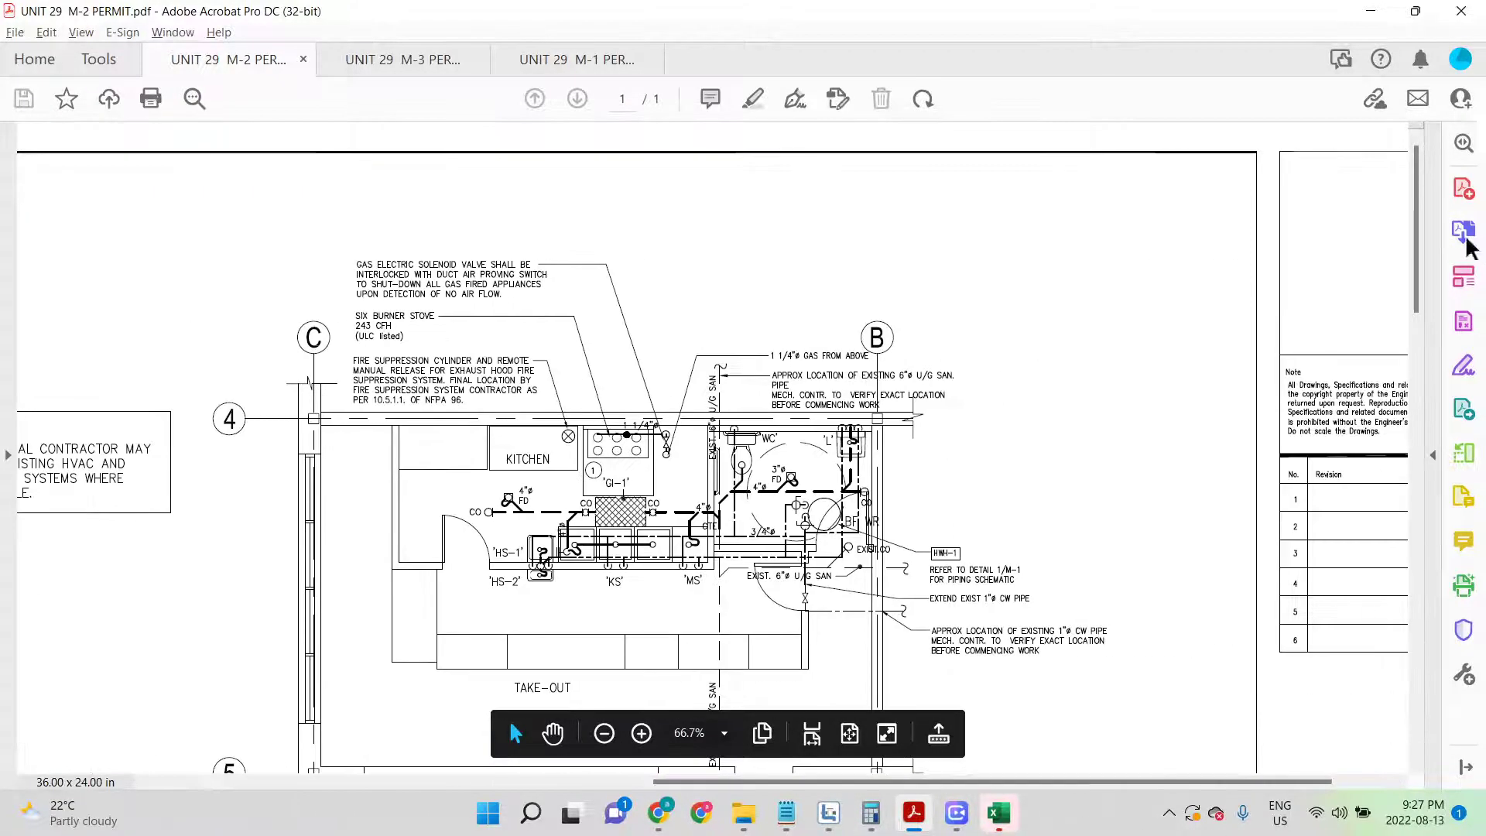
drag(1418, 237, 1435, 436)
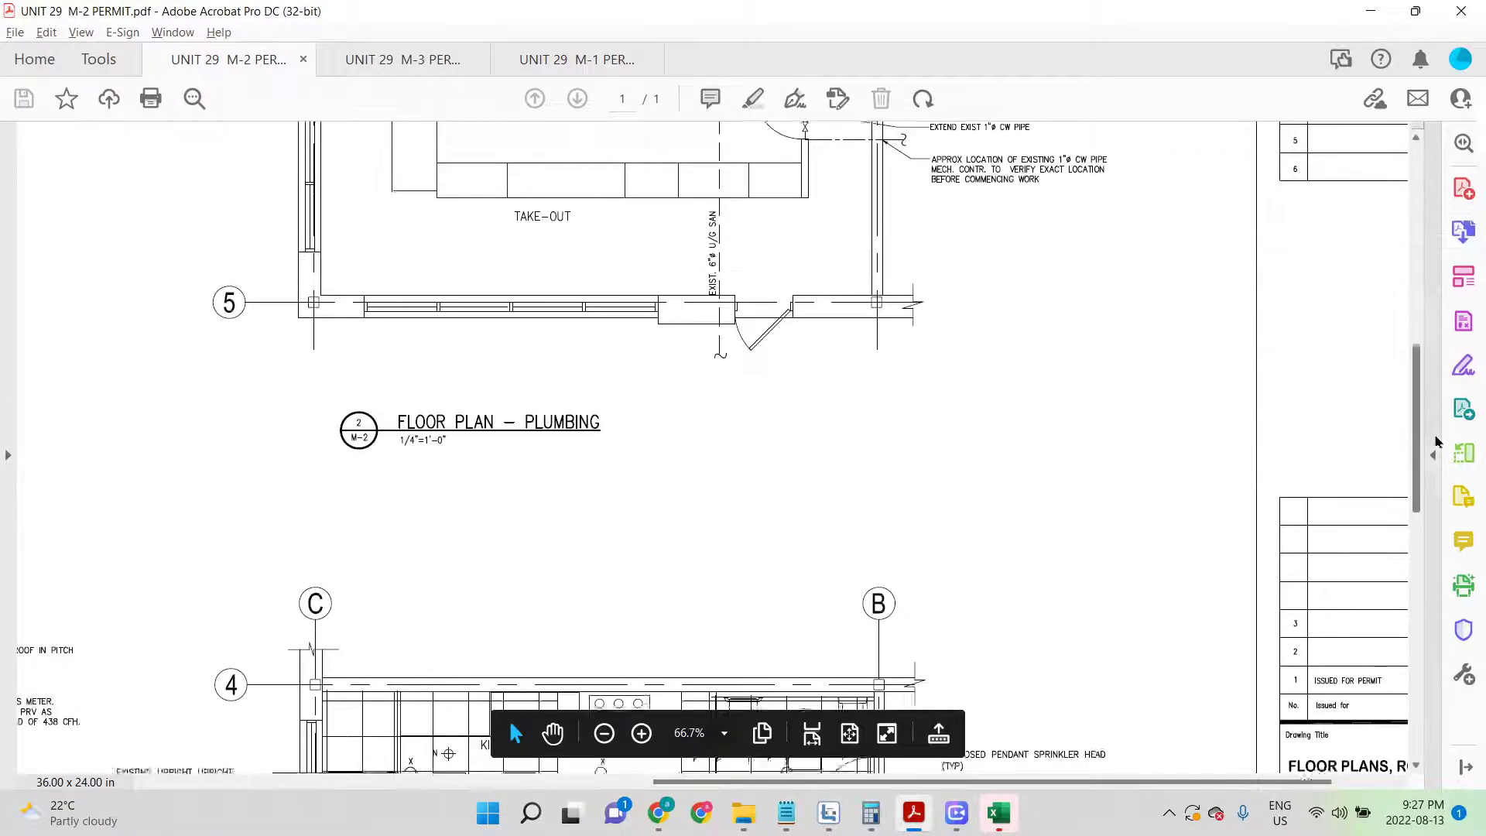
Switch to the REshake workbook in Excel, dismiss the update message and show the PipeFixtures sheet
click(998, 812)
click(834, 474)
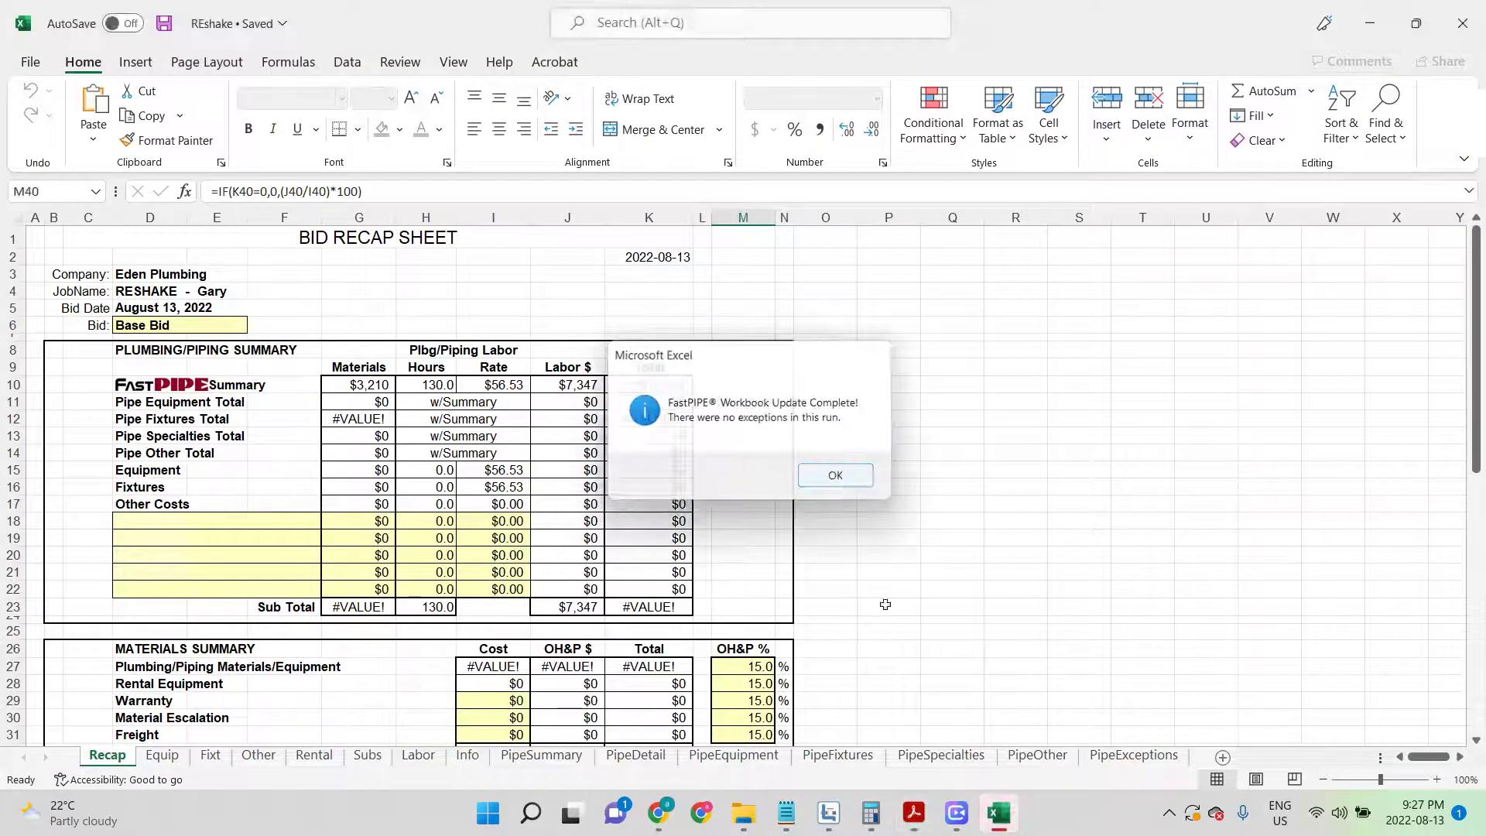
click(839, 757)
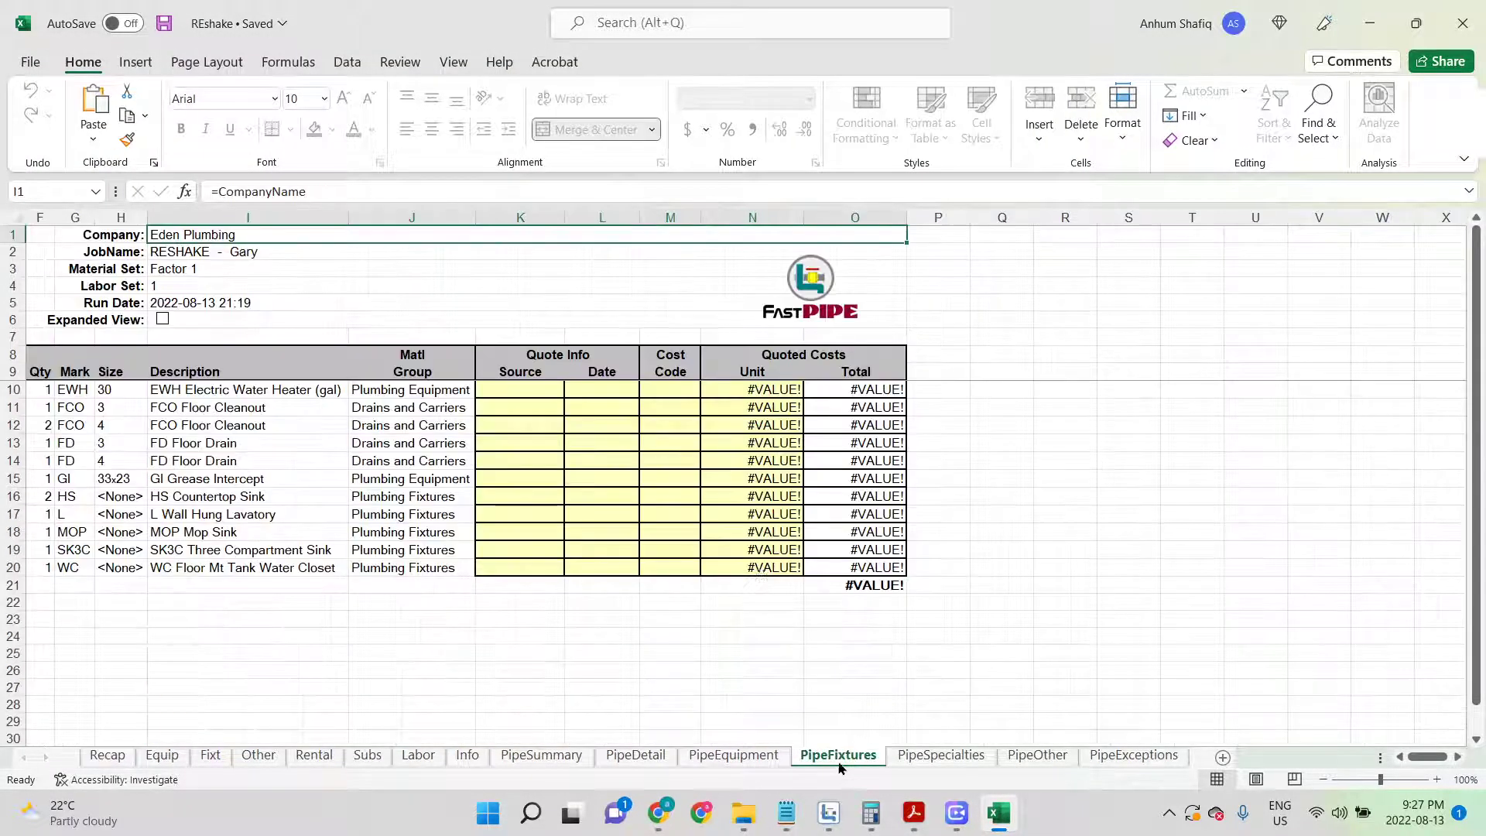
Set the quoted unit cost of the EWH electric water heater to 1,100
click(732, 387)
text(1,10)
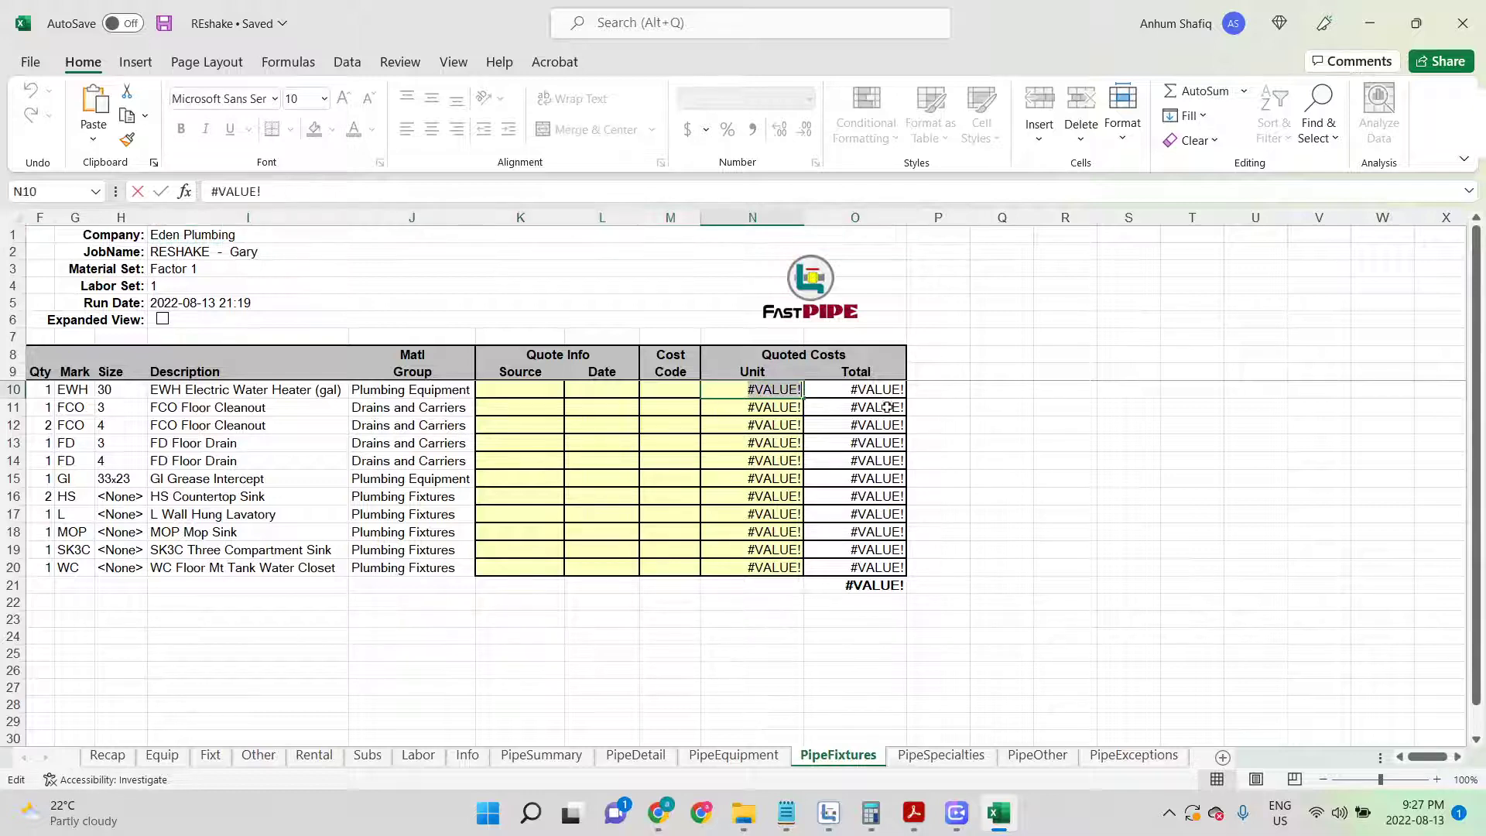
text(0)
key(Return)
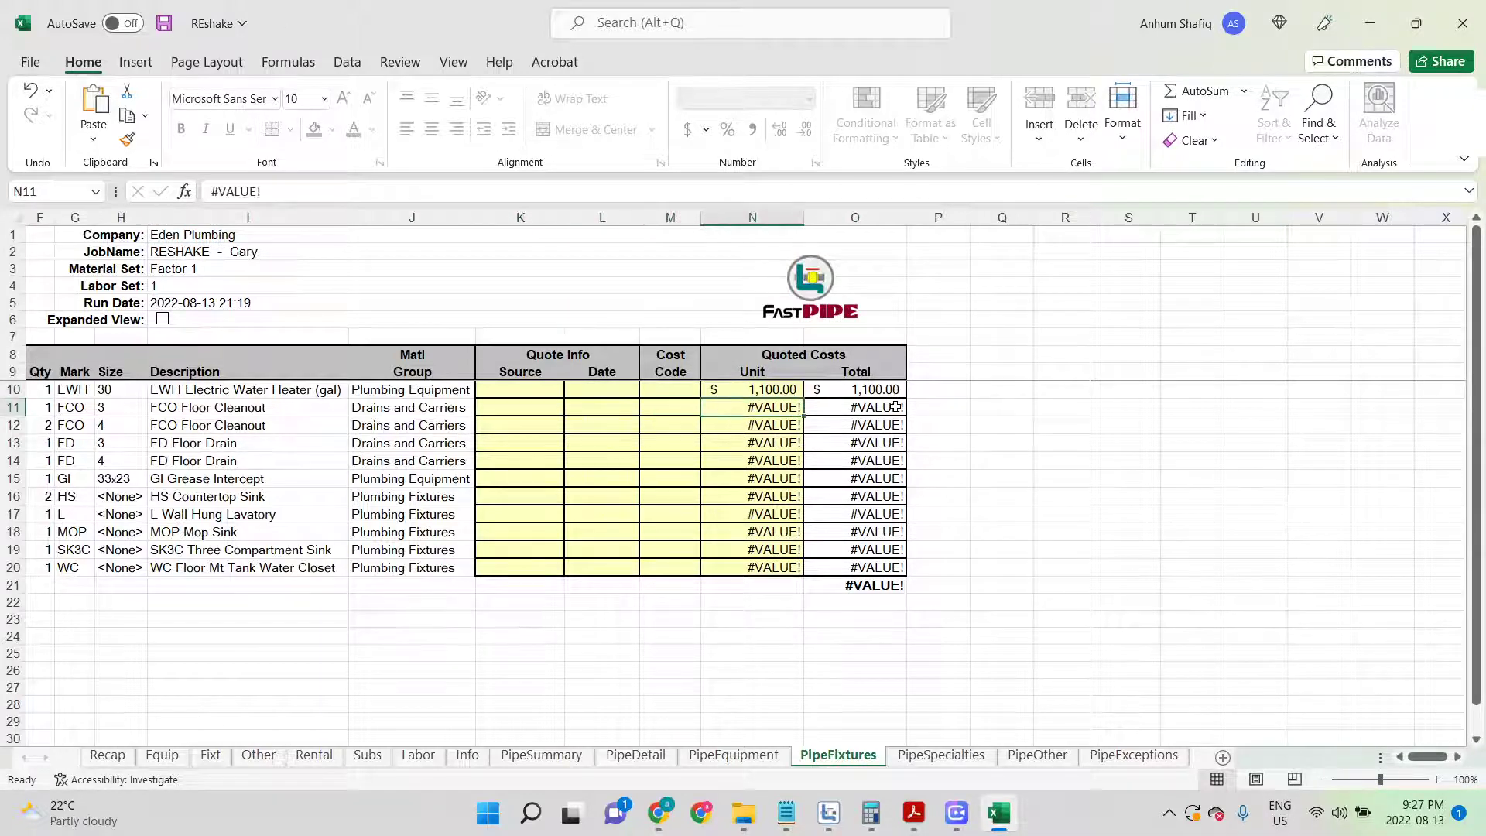
Enter a quoted unit cost of 100 for both the size 3 and size 4 FCO floor cleanouts
text(100)
key(Return)
key(Right)
key(Right)
key(Right)
text(100)
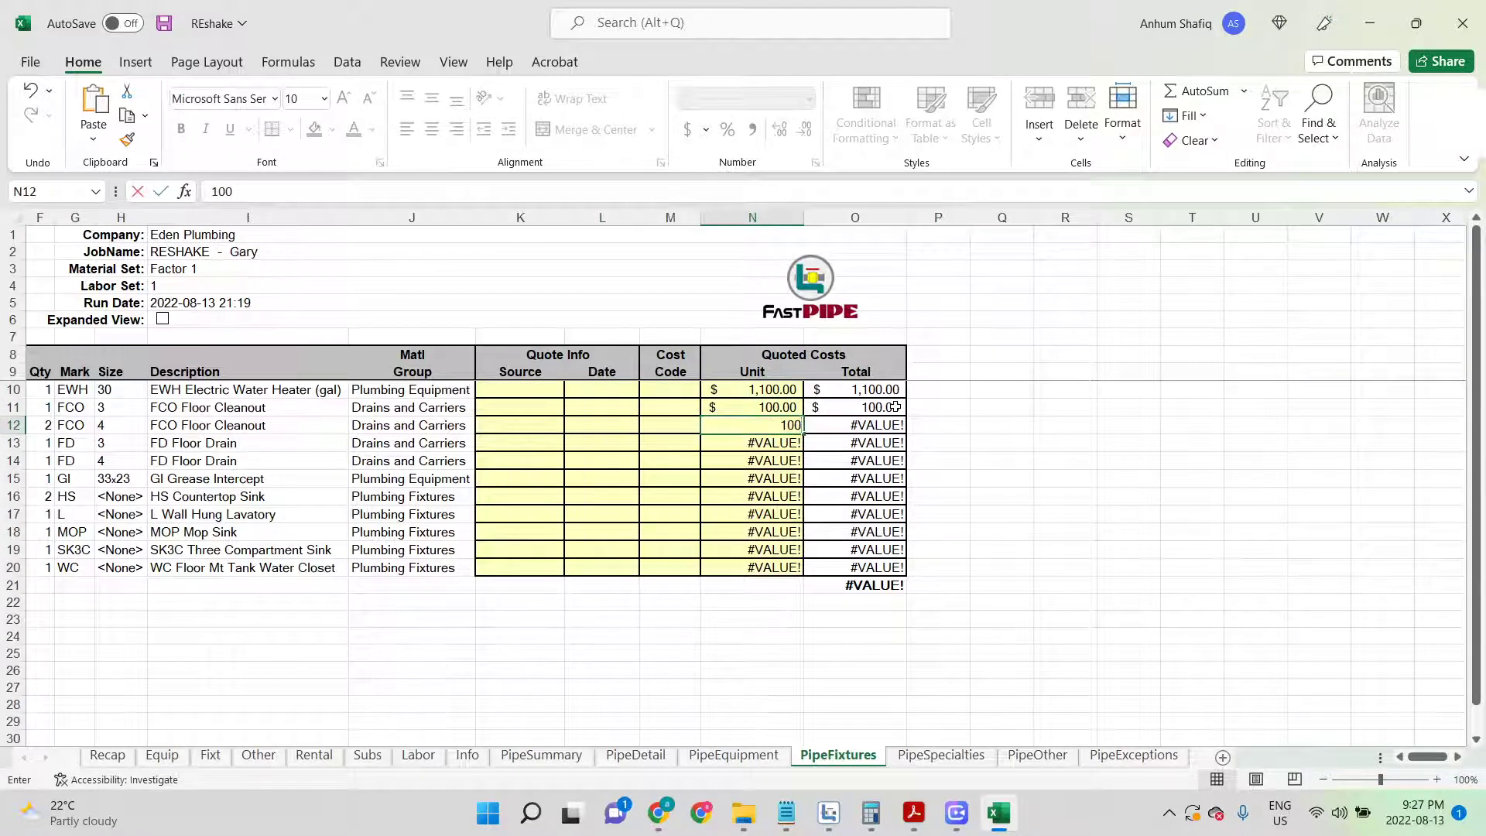
key(Return)
Enter a quoted unit cost of 100 for both the size 3 and size 4 FD floor drains
key(Right)
key(Right)
key(Right)
text(100)
key(Return)
key(Right)
key(Right)
key(Right)
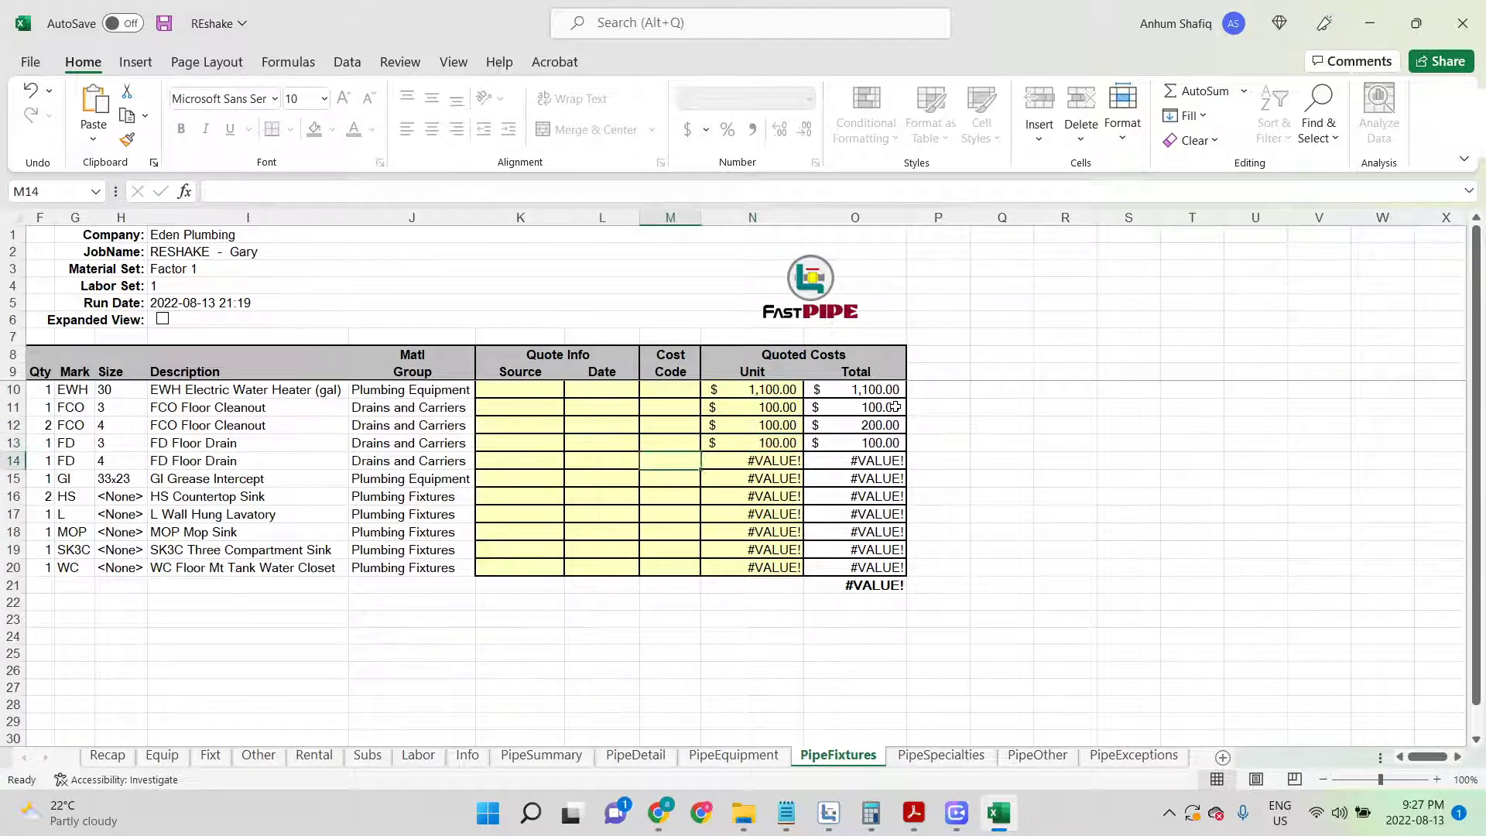
text(100)
key(Return)
Set the quoted unit costs to 1,500 for the GI grease intercept and 1 for the HS countertop sink
key(Right)
key(Right)
key(Right)
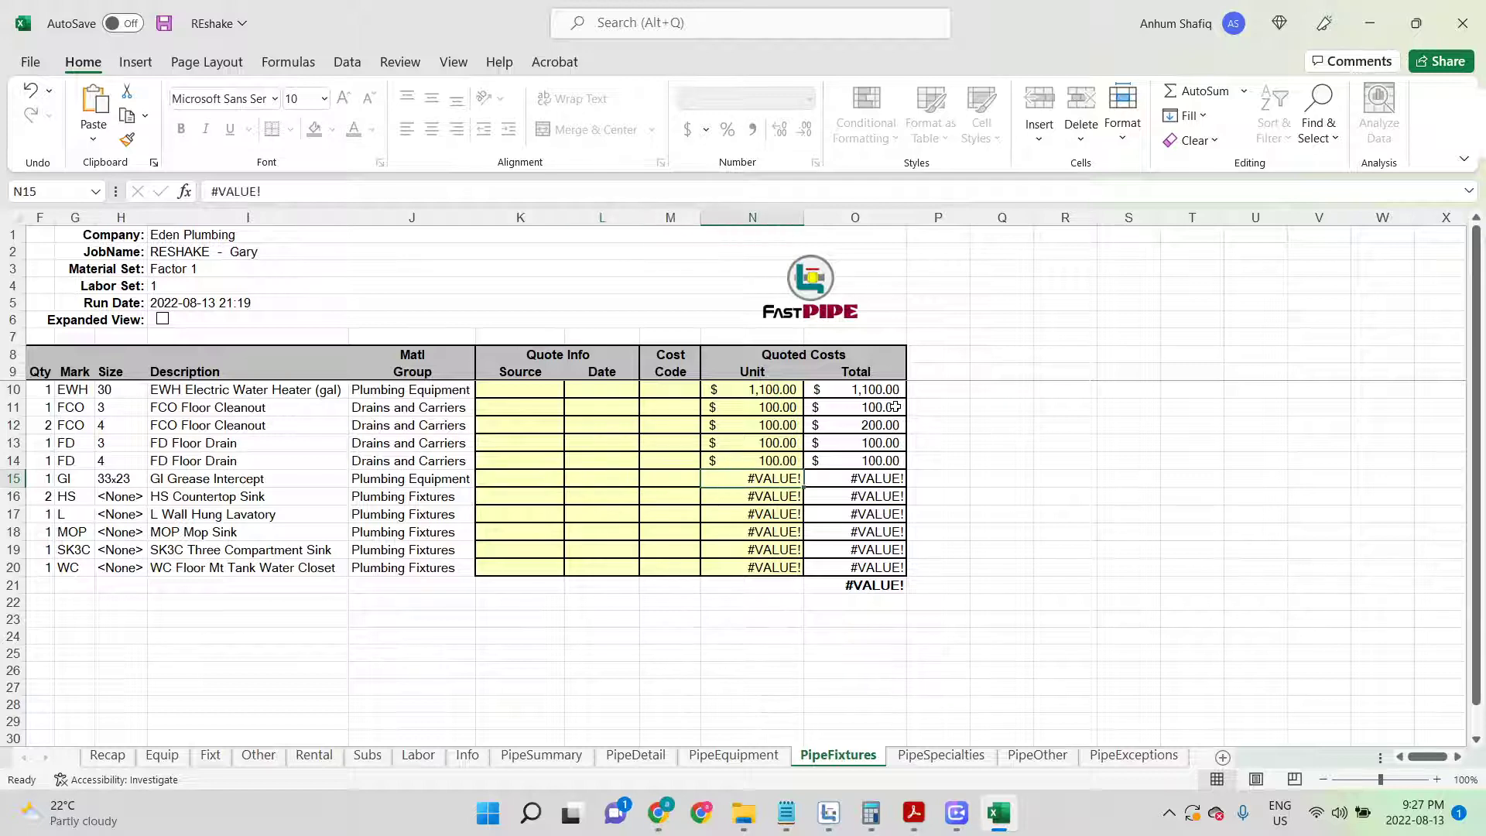
text(15)
key(Return)
key(Right)
key(Right)
key(Right)
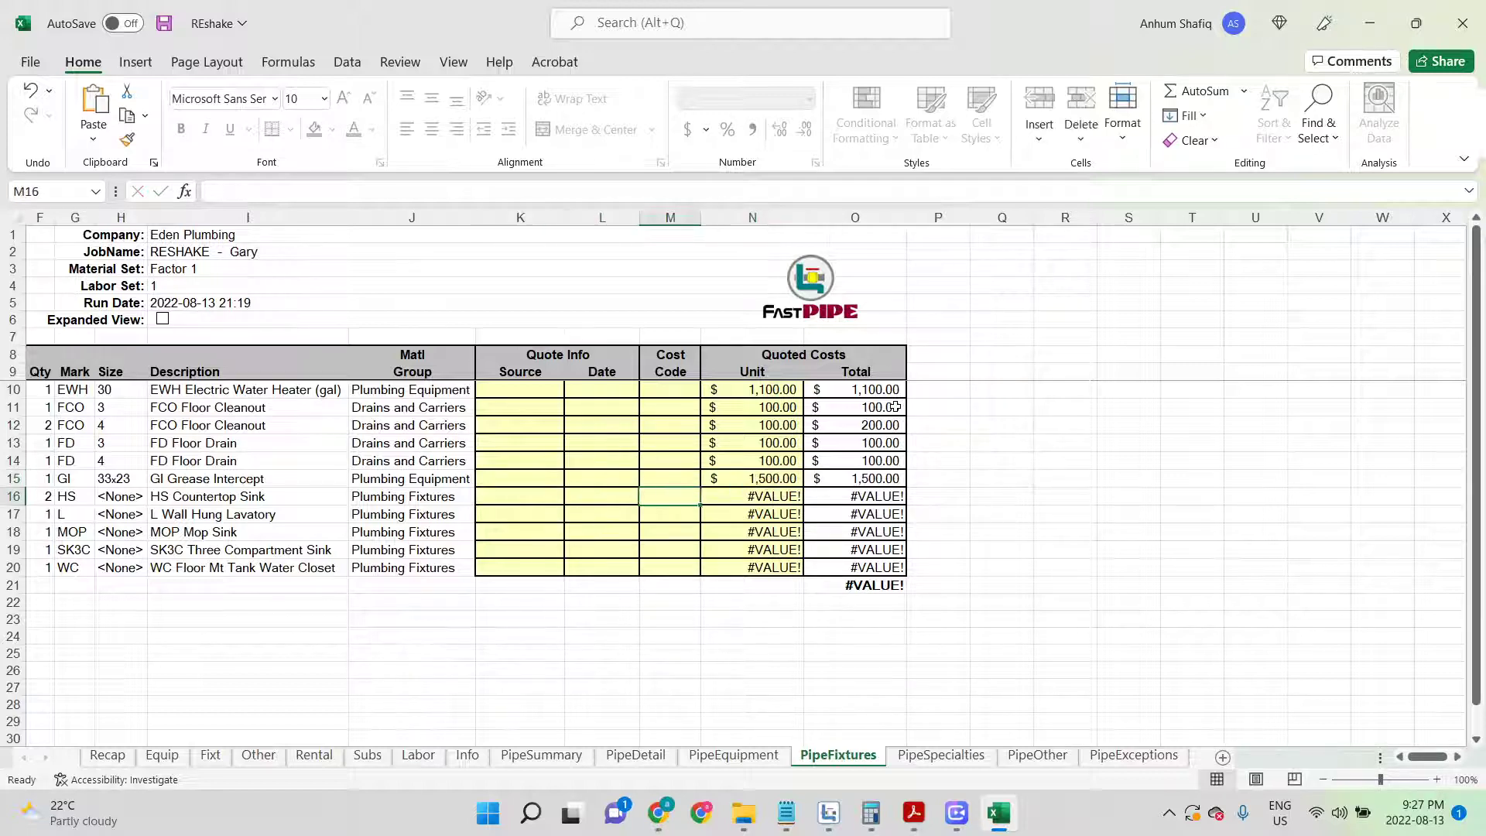
text(1)
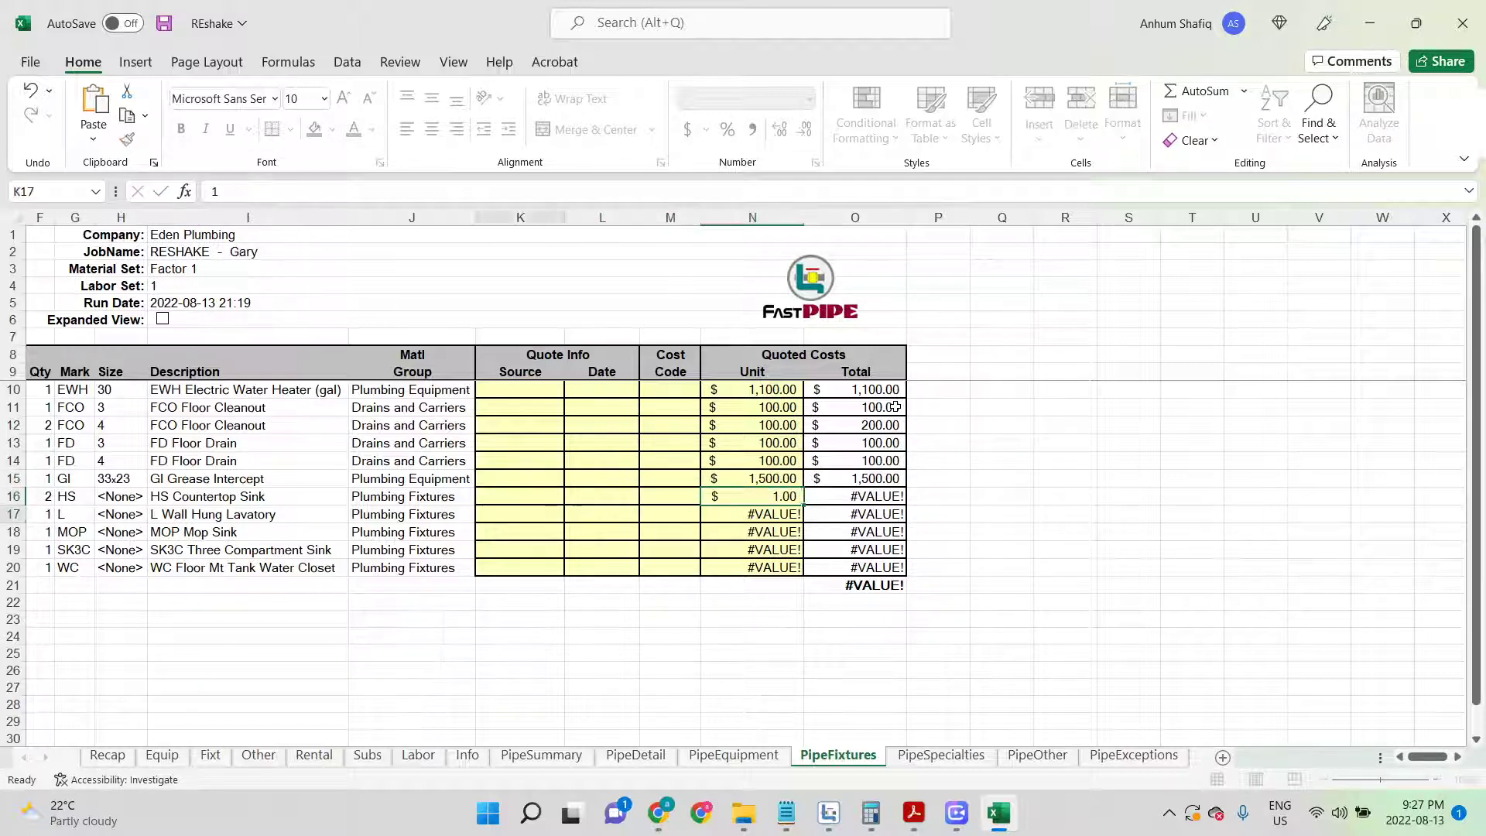
key(Return)
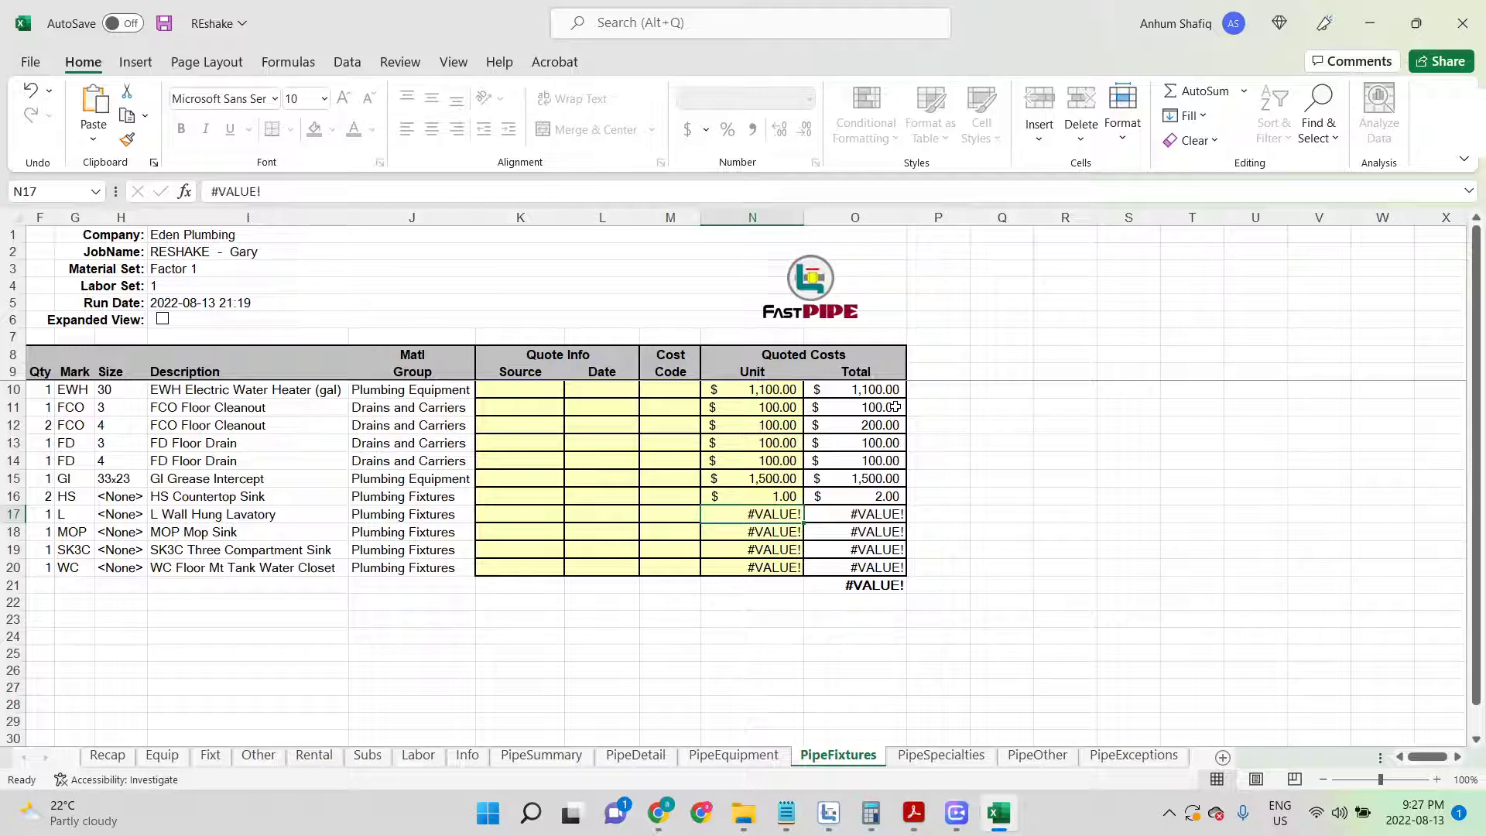
Set the quoted unit costs to 550 for the wall hung lavatory and 650 for the mop sink
text(550.00)
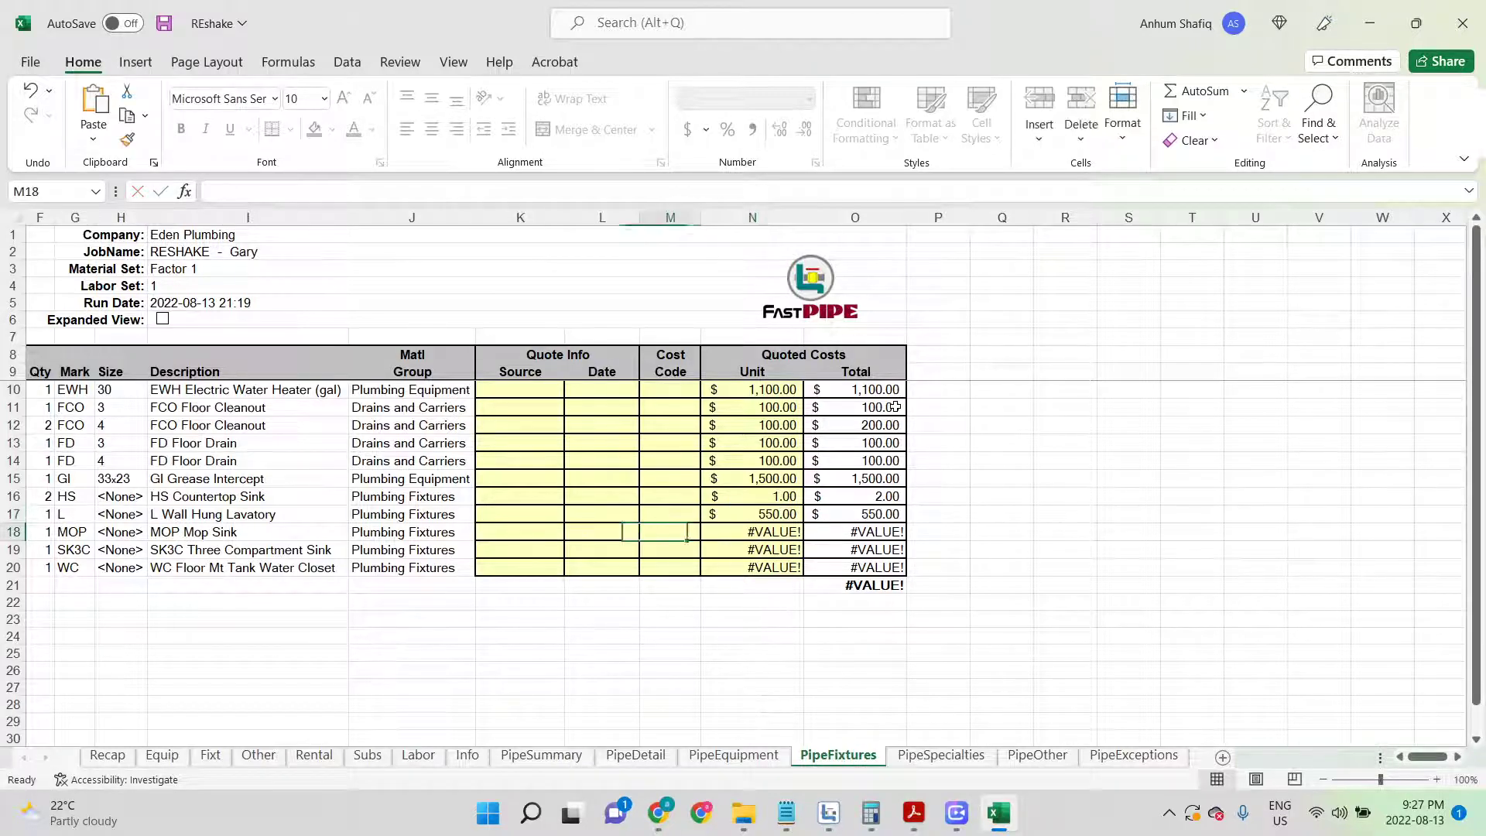
key(Return)
text(650)
key(Return)
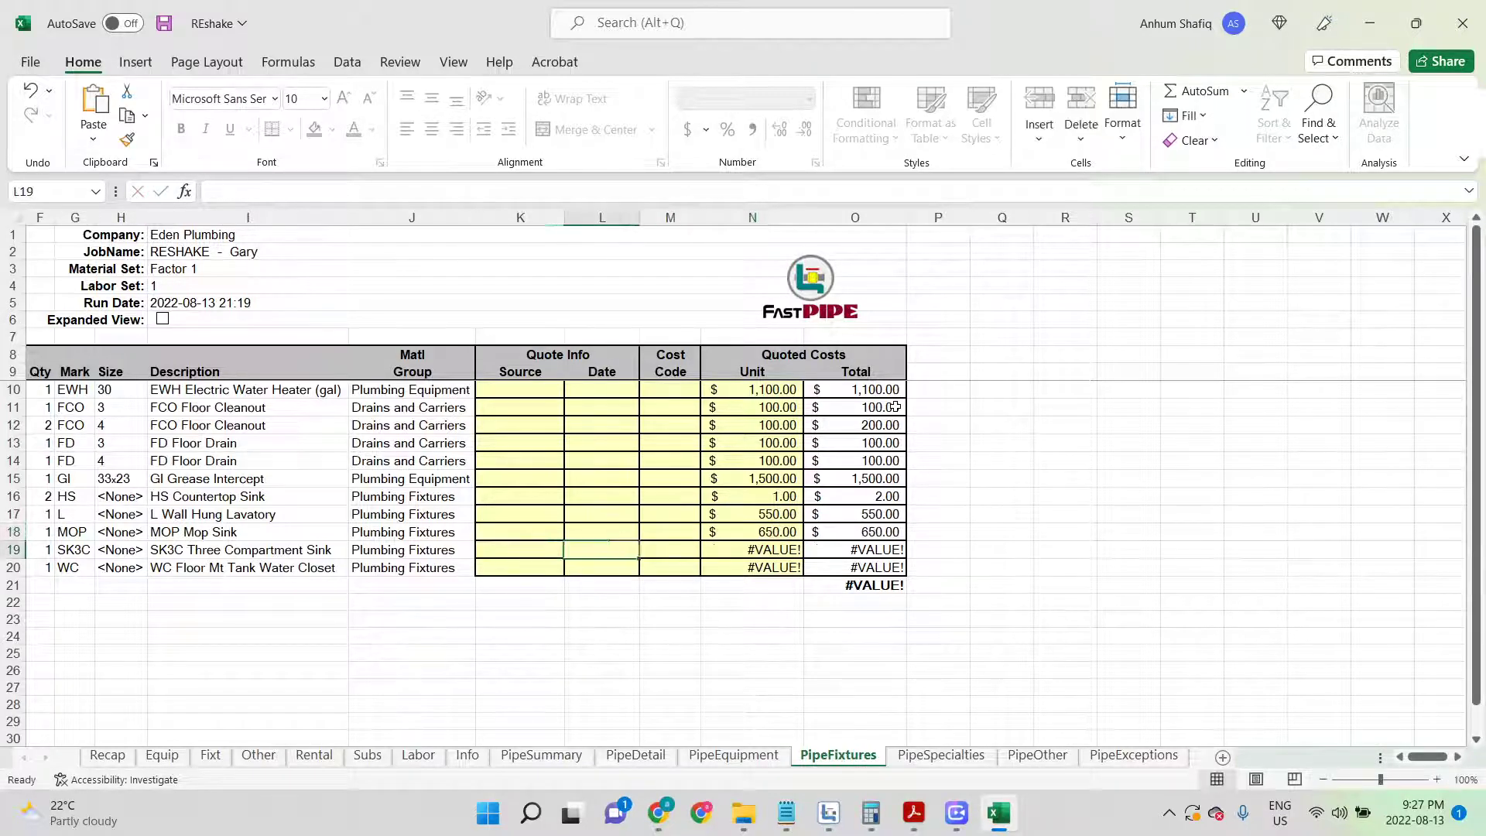
Set the quoted unit costs to 1 for the three compartment sink and 600 for the tank water closet
text(1)
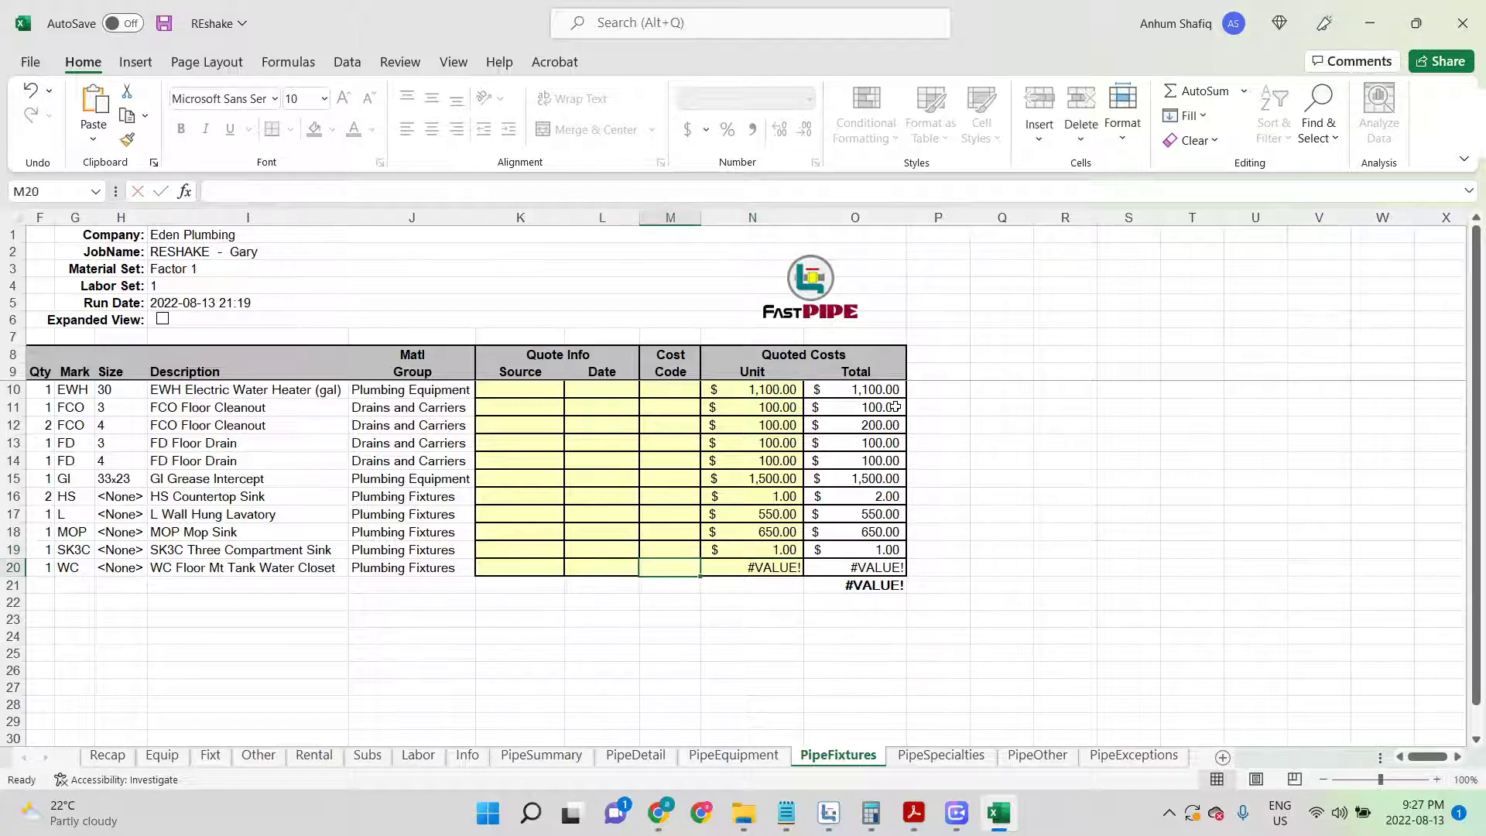
key(Return)
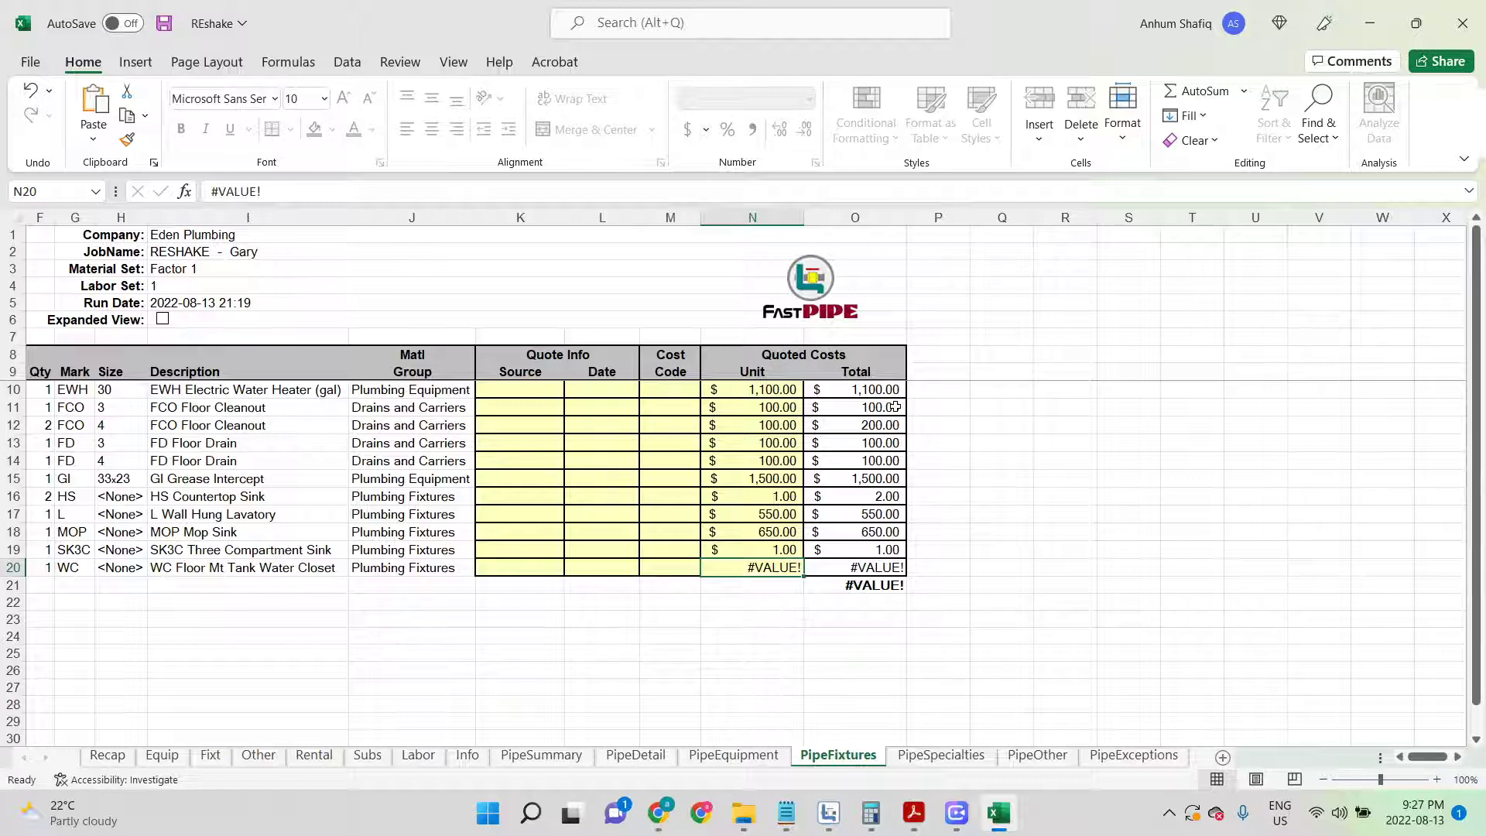
text(6)
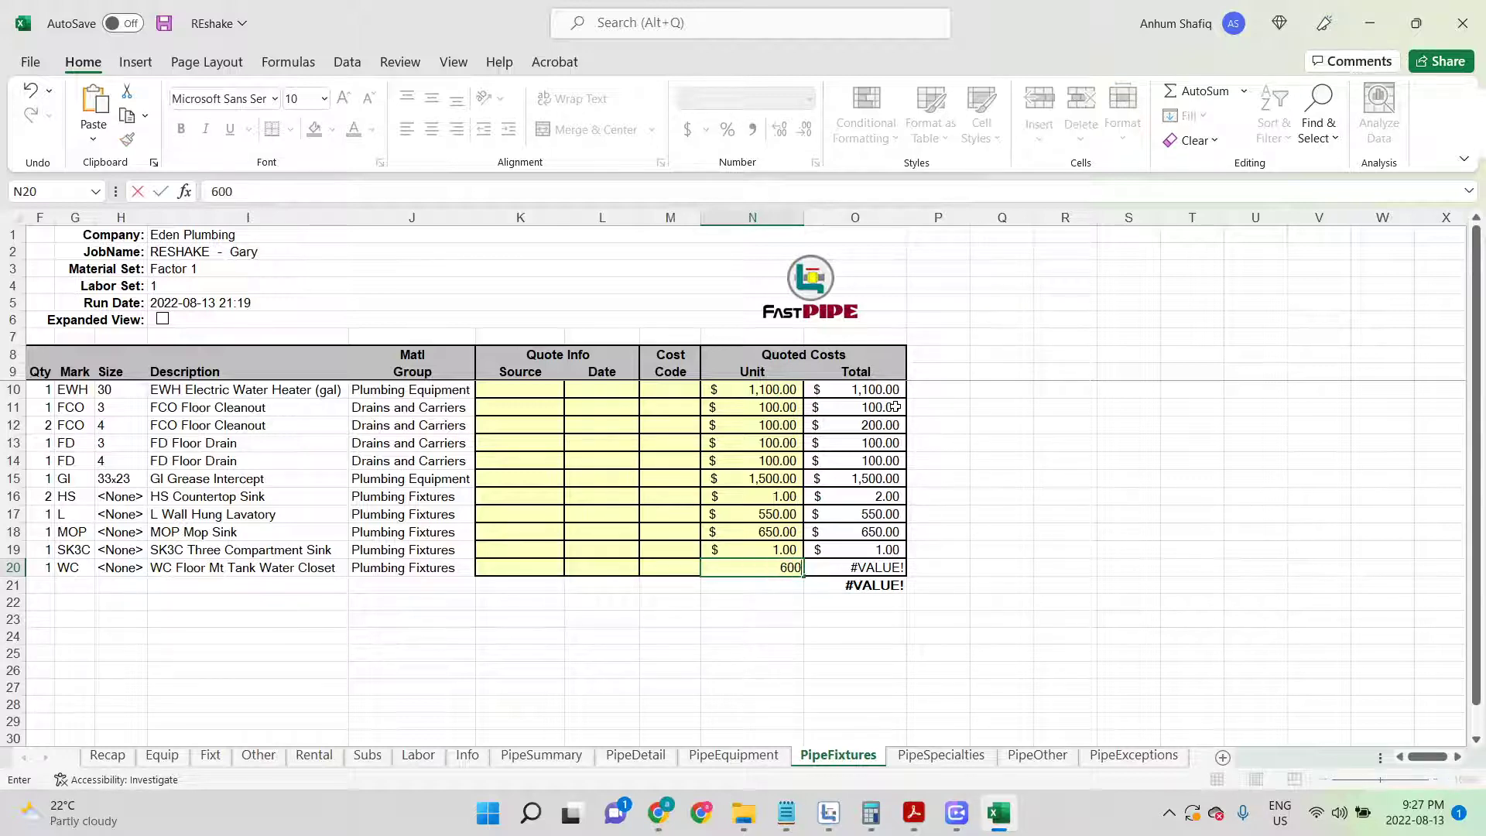
text(00)
Change the quoted unit cost of the EWH electric water heater to 1,200
click(747, 394)
key(F2)
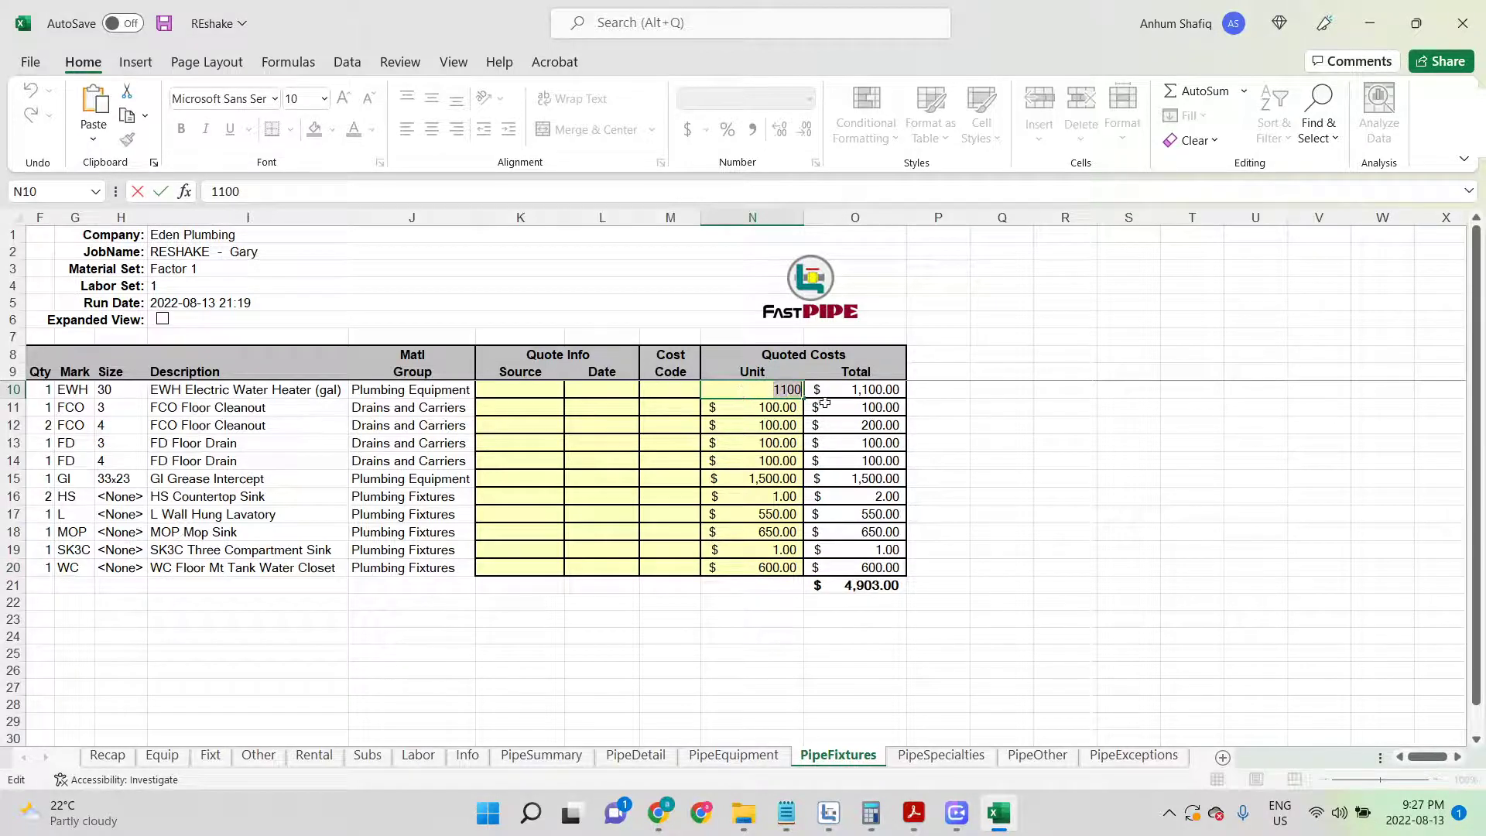
text(120)
key(Return)
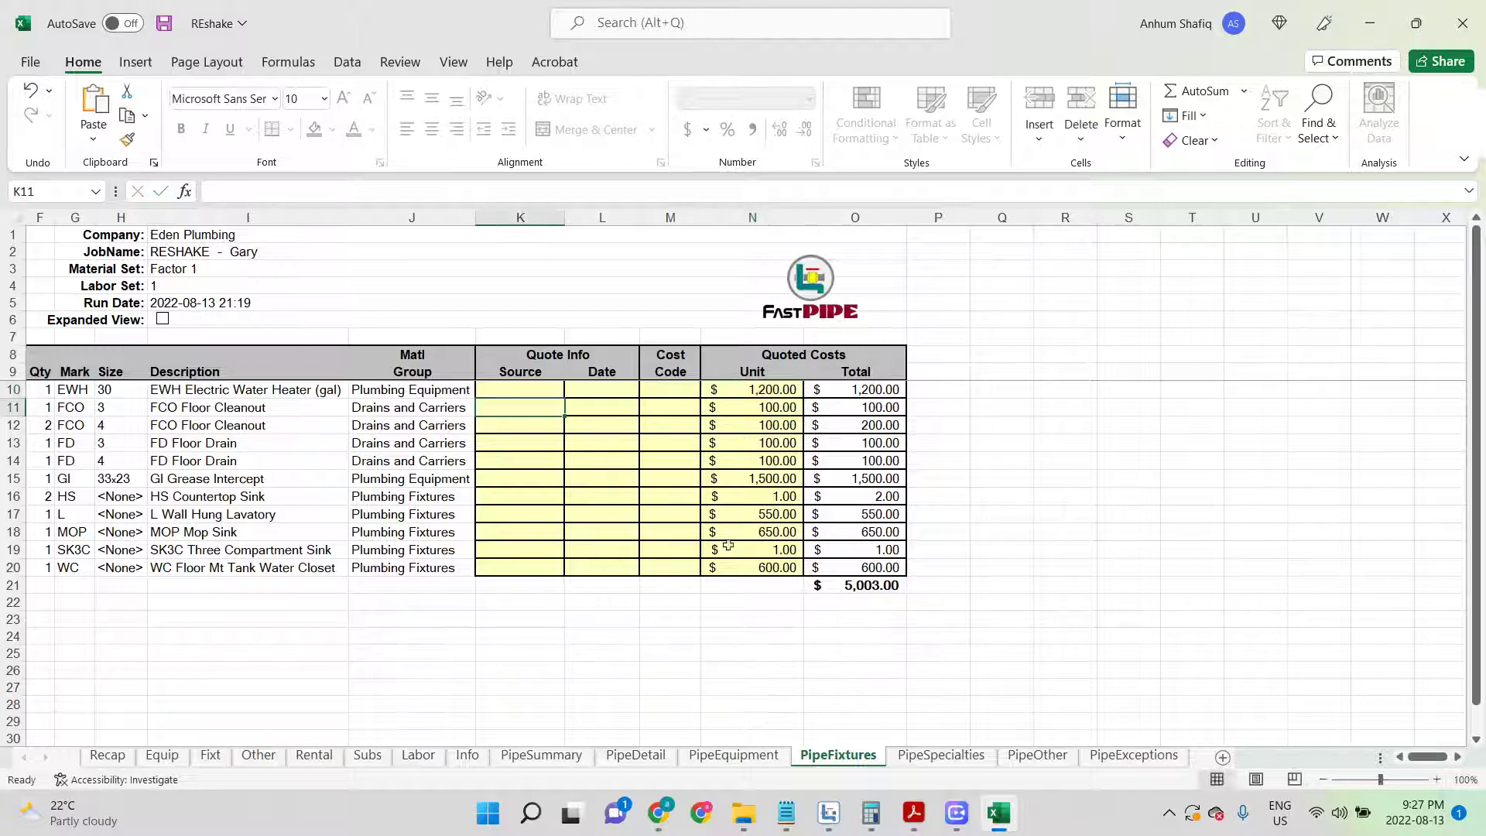
Check the quoted price and the subtotal less sales tax on the Recap sheet
click(93, 761)
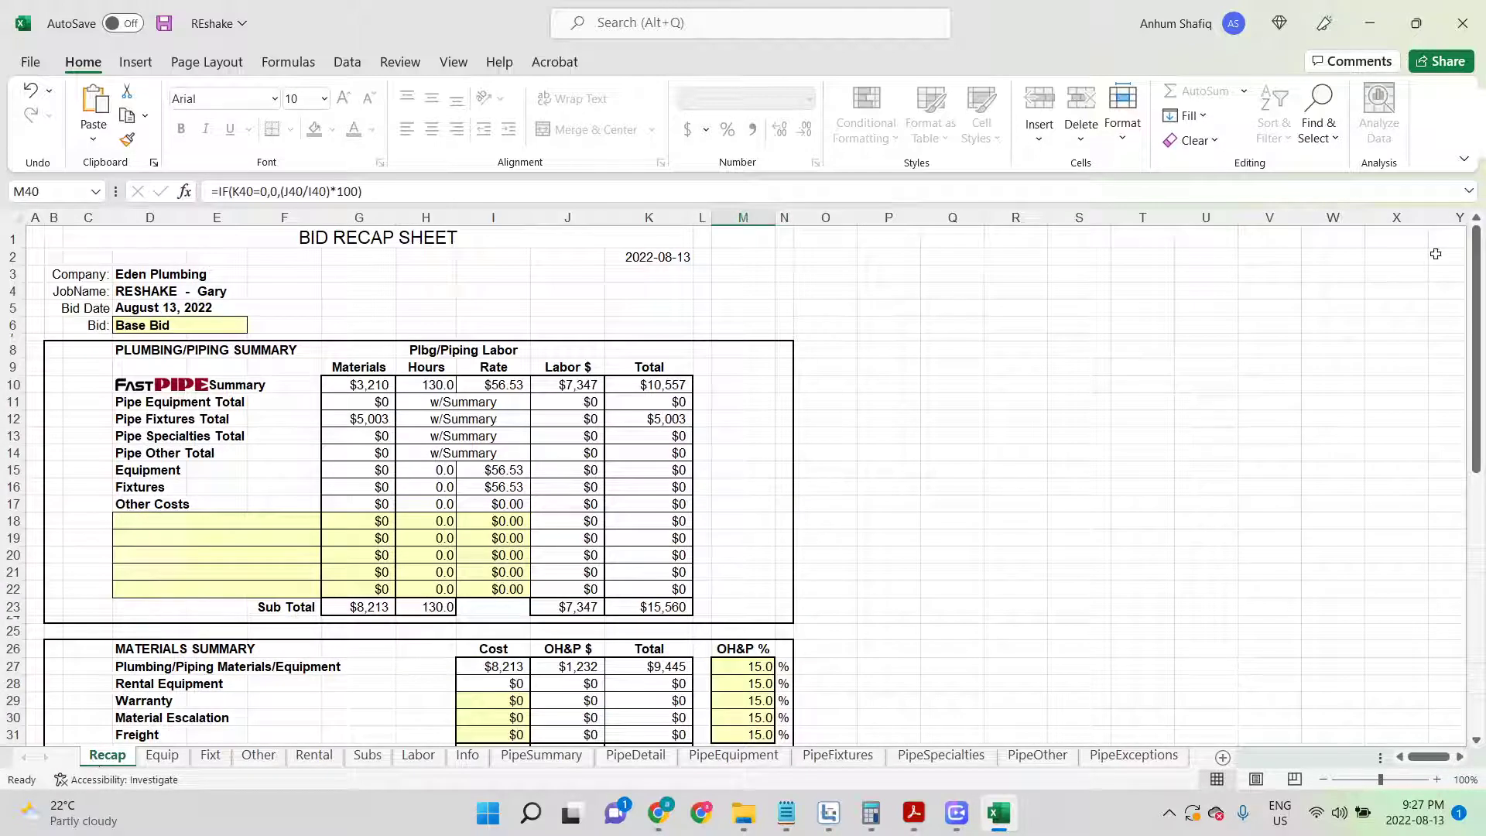
drag(1476, 326, 1476, 526)
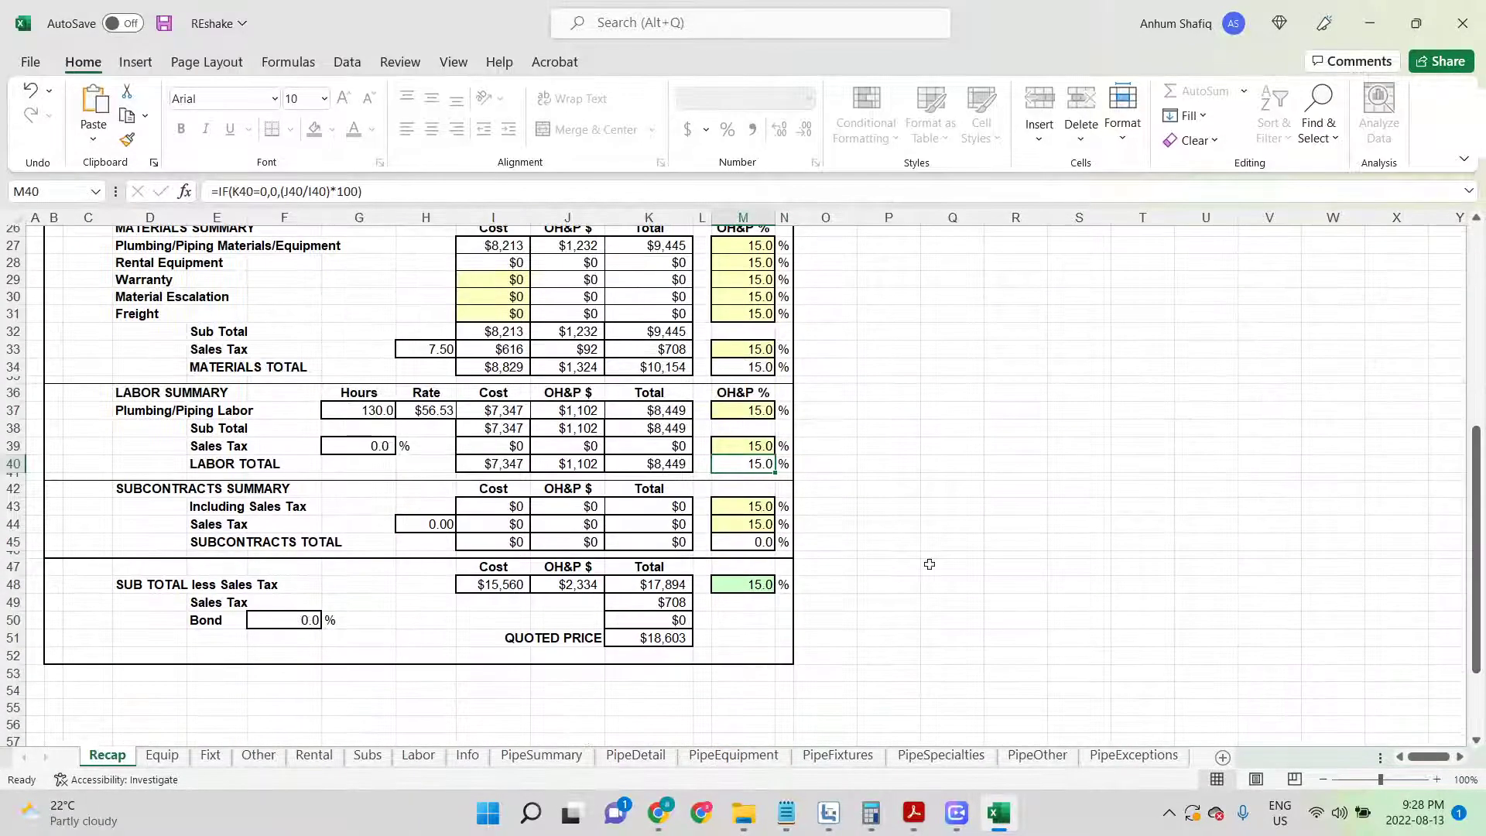
click(656, 637)
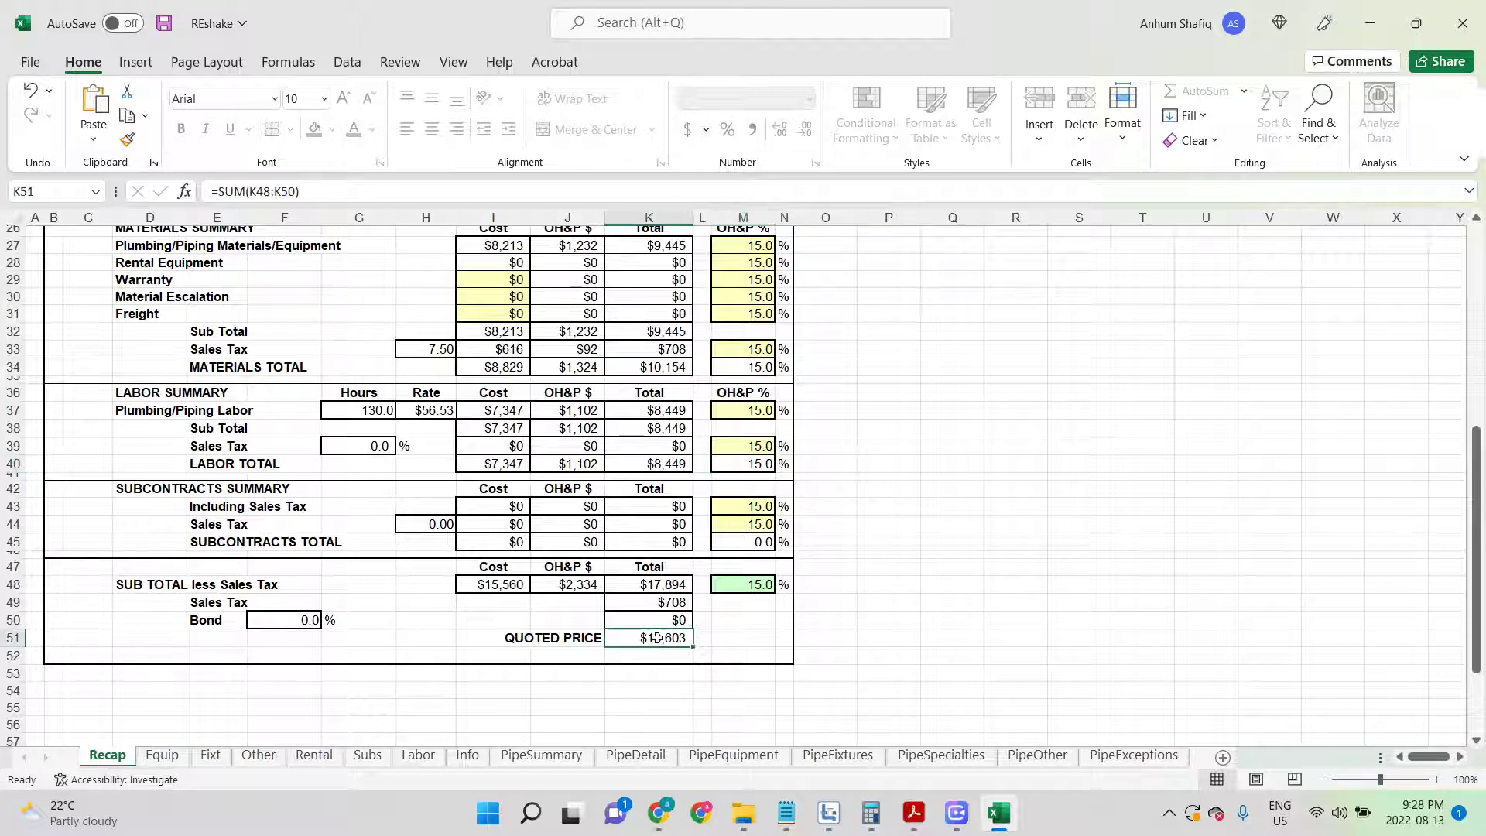
click(662, 586)
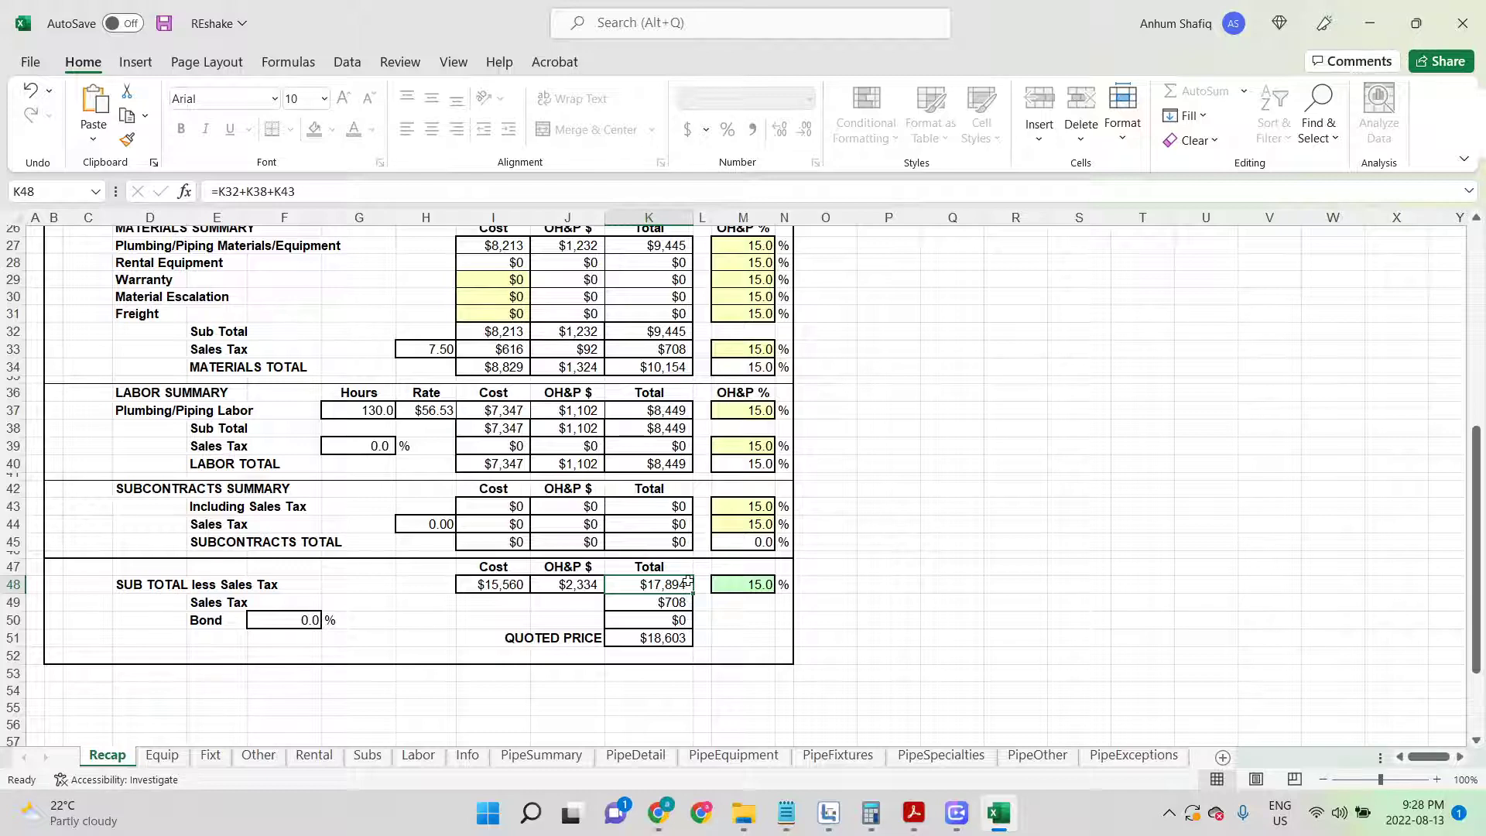
Set the Plumber/Pipefitter journeyman rate on the Labor sheet to $75
click(424, 757)
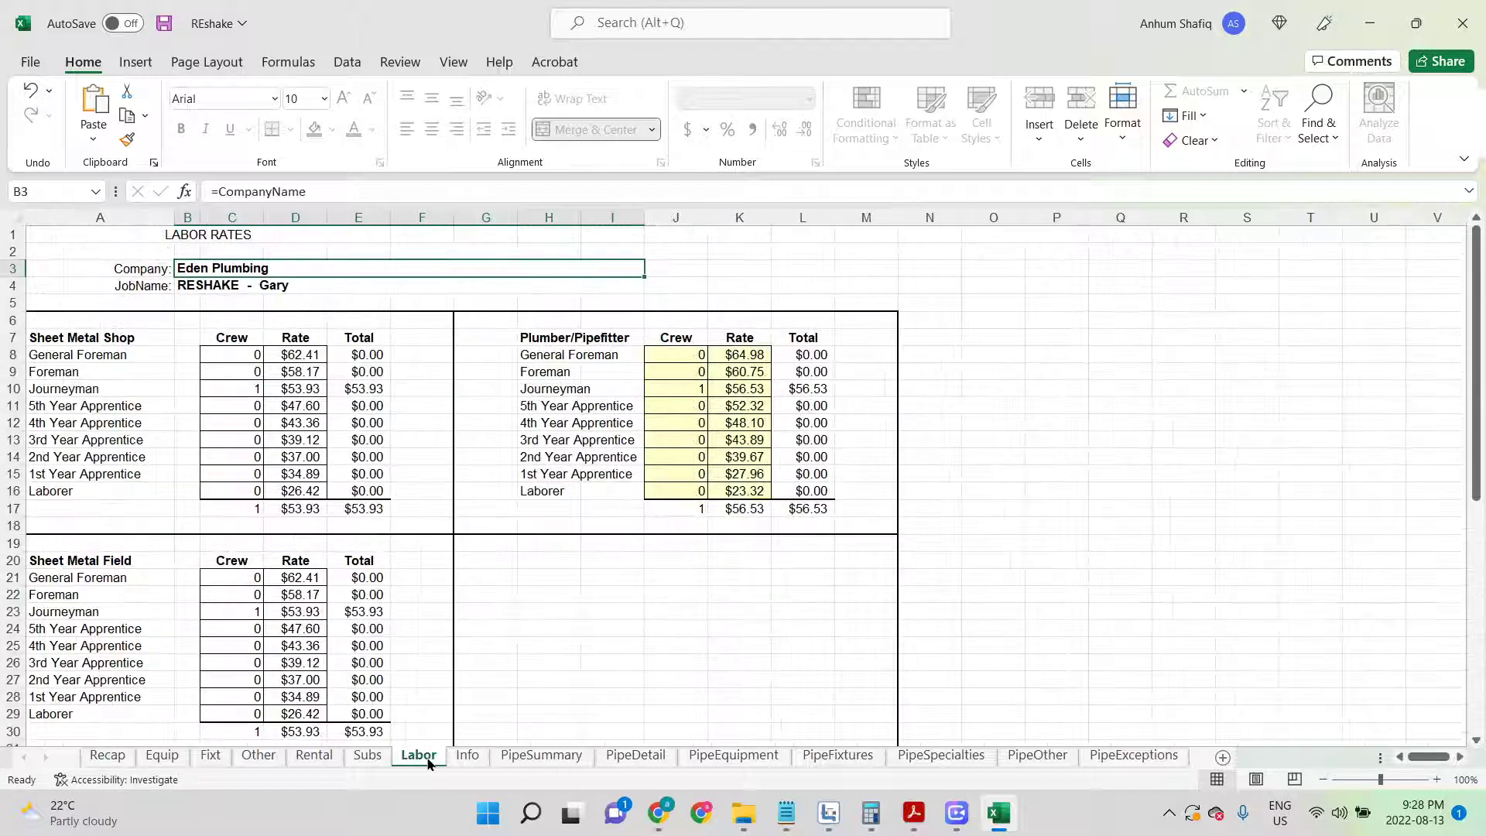
double_click(747, 390)
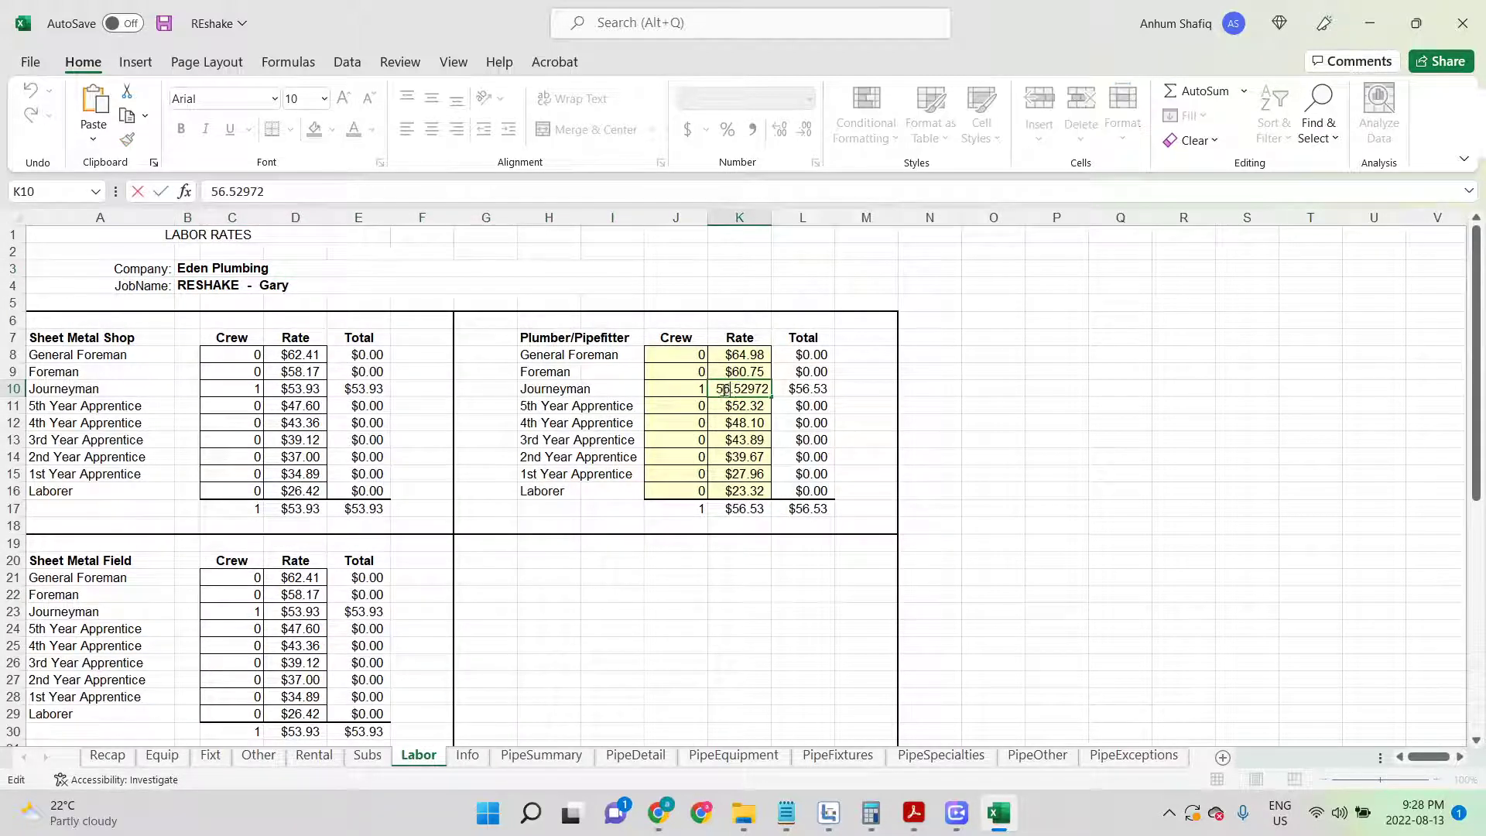
double_click(725, 390)
text(75)
key(Return)
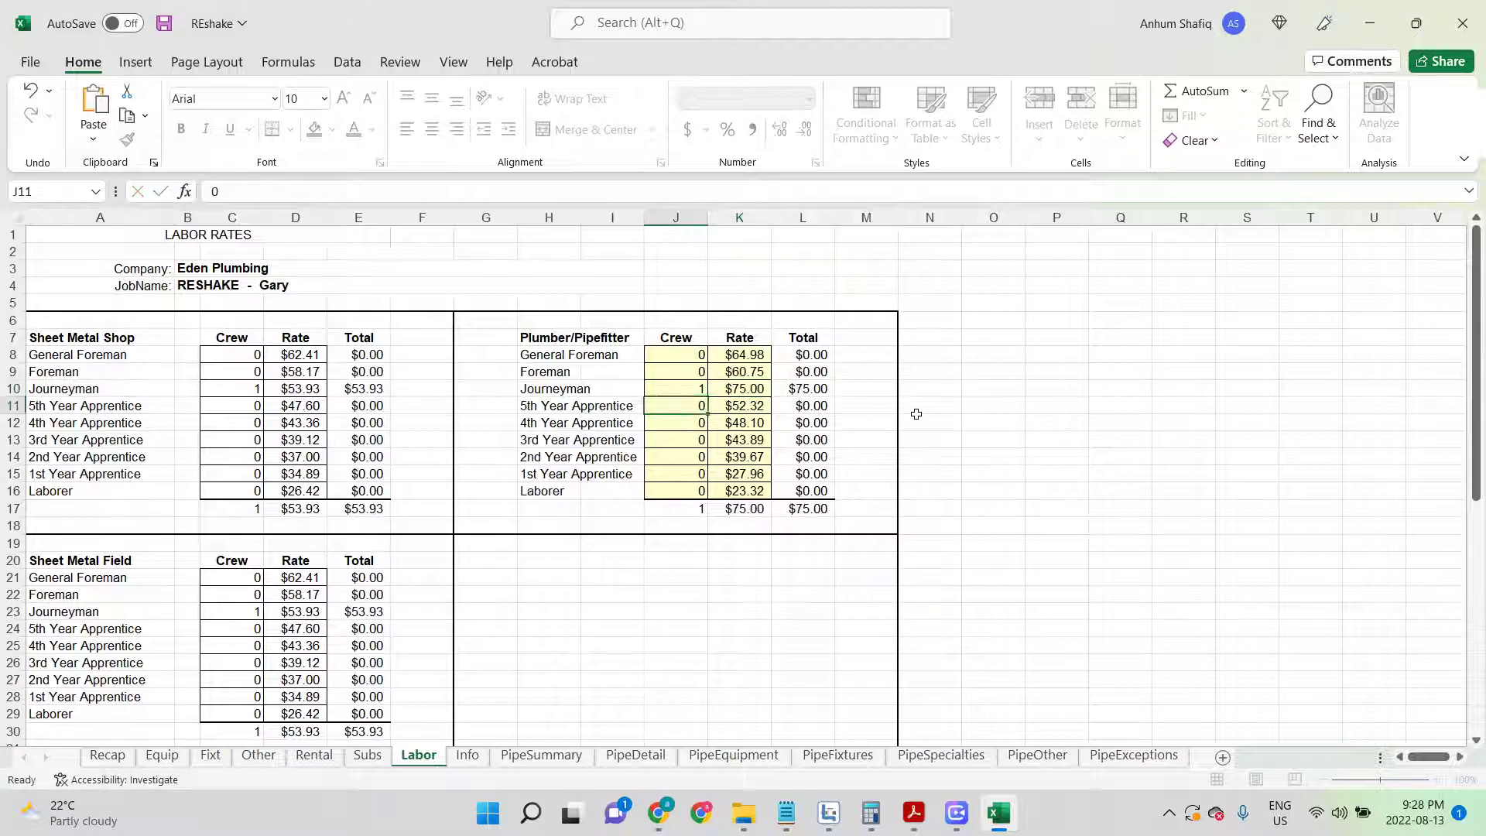
Review the bid totals on the Recap sheet against the Labor rates, and close the REshake workbook with its changes saved
click(107, 756)
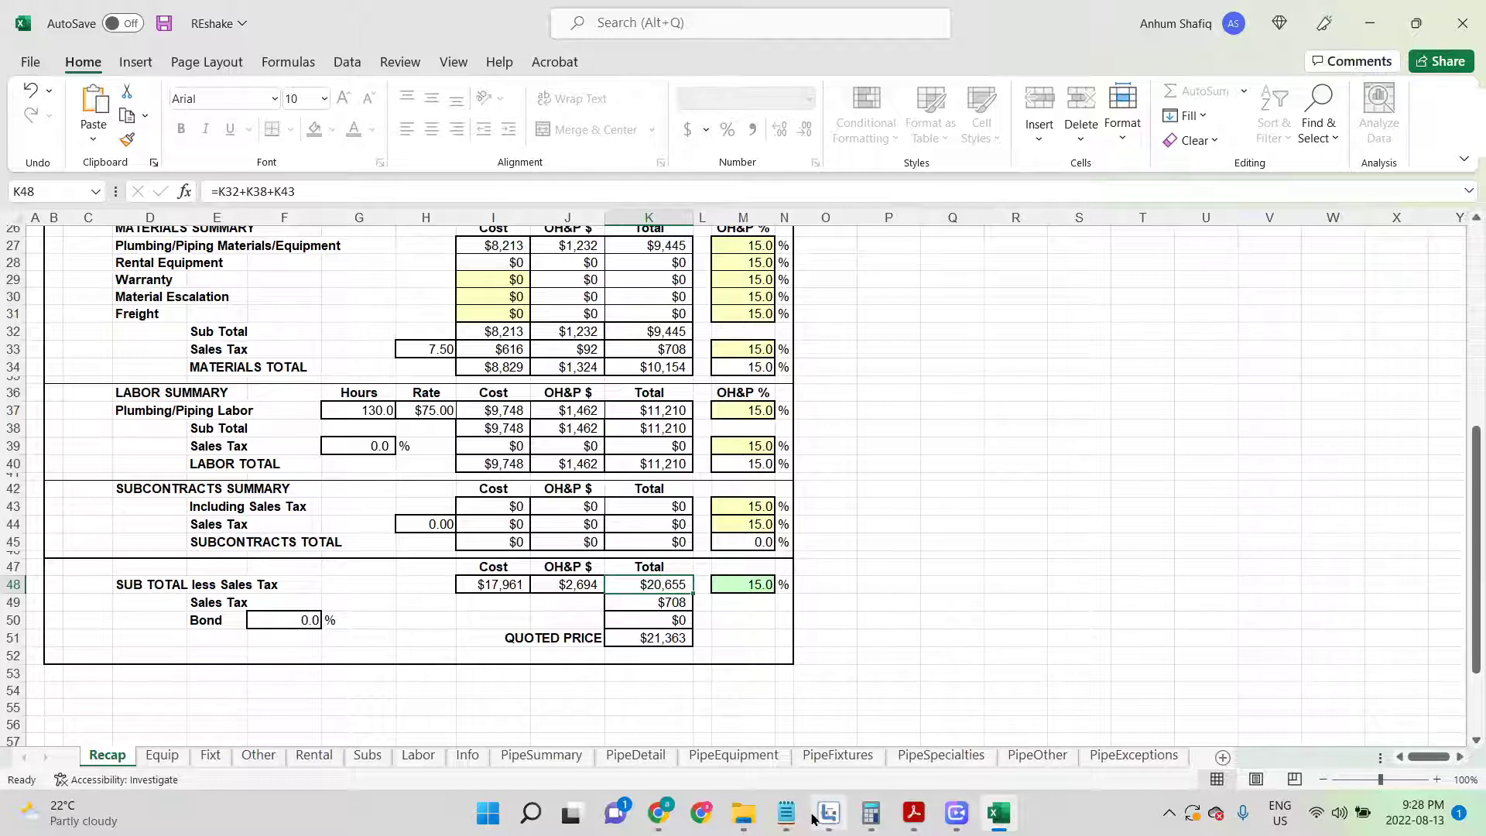
mouse_move(828, 825)
click(420, 759)
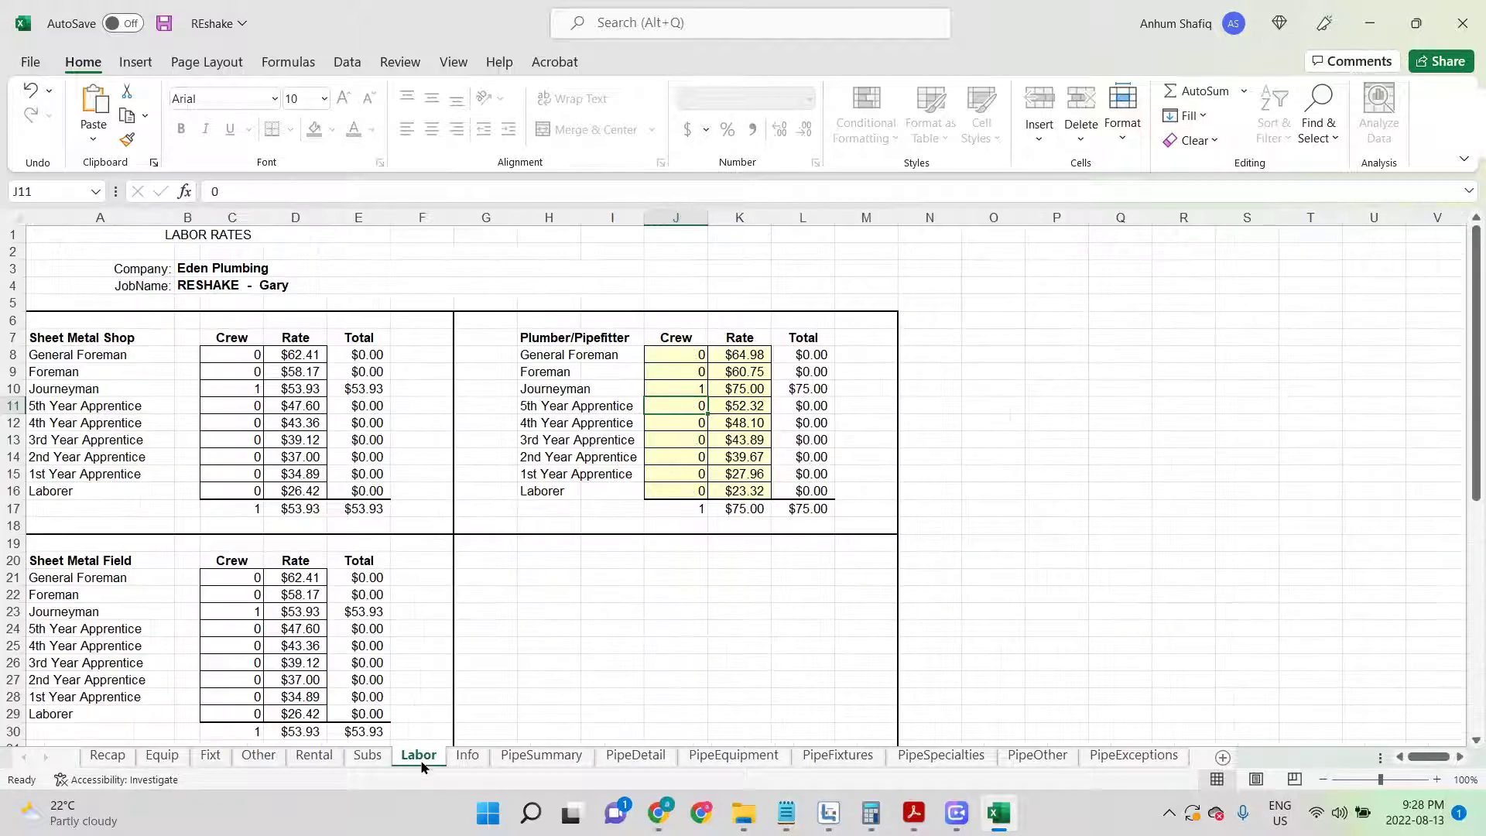
click(106, 755)
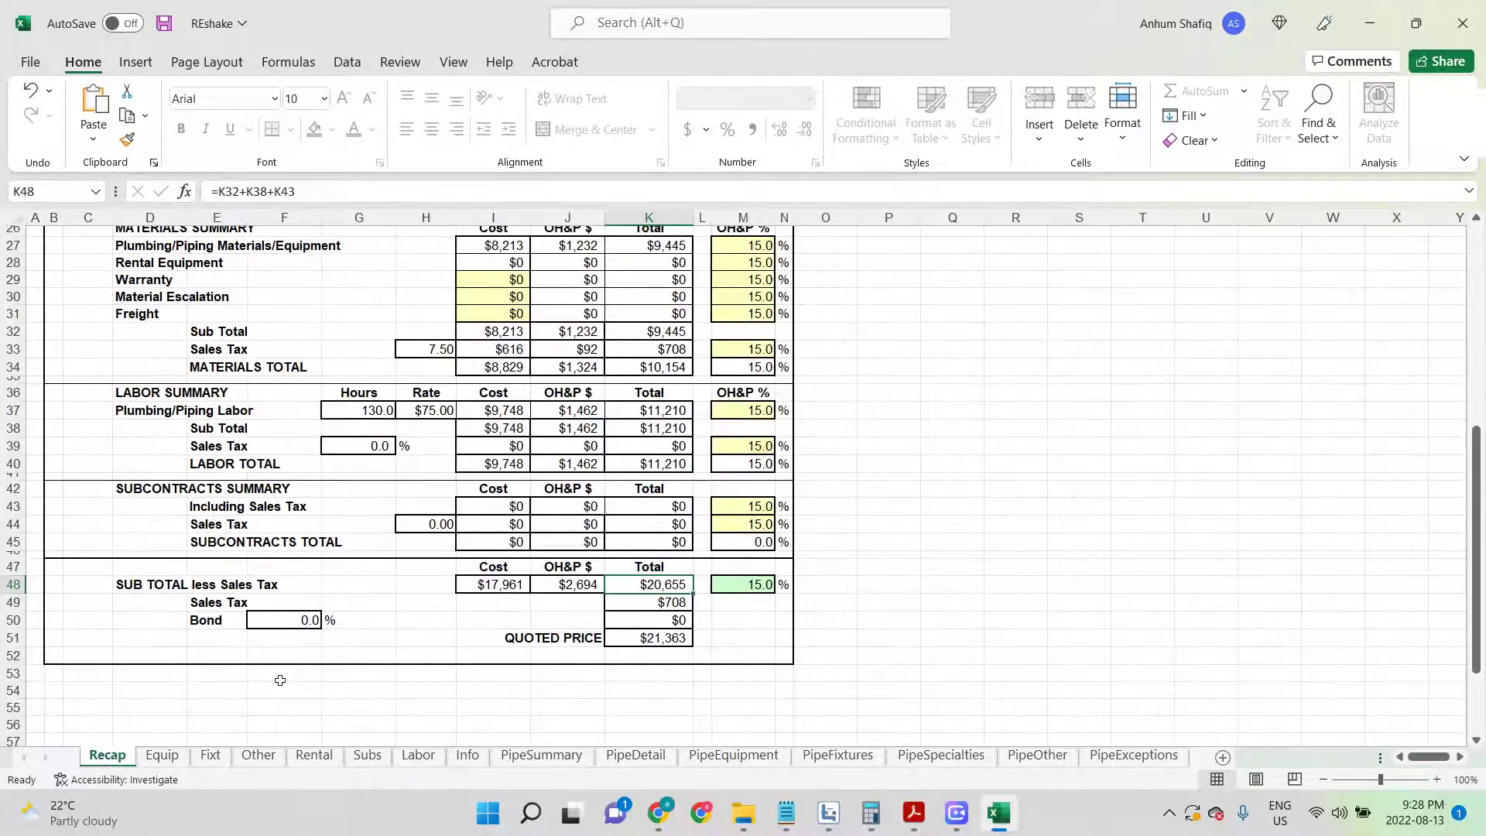
scroll(594, 416, up, 8)
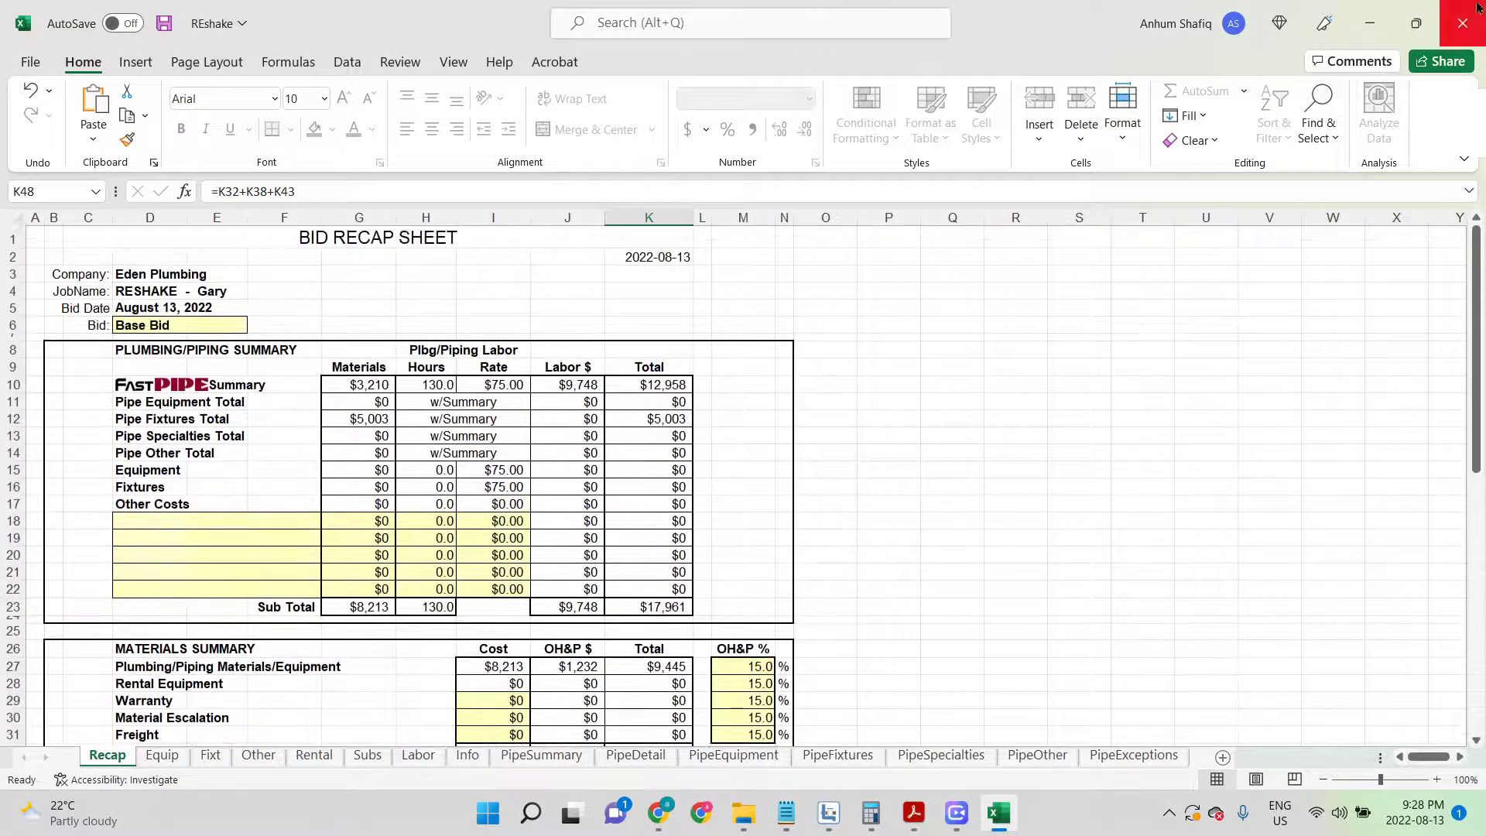
click(1463, 23)
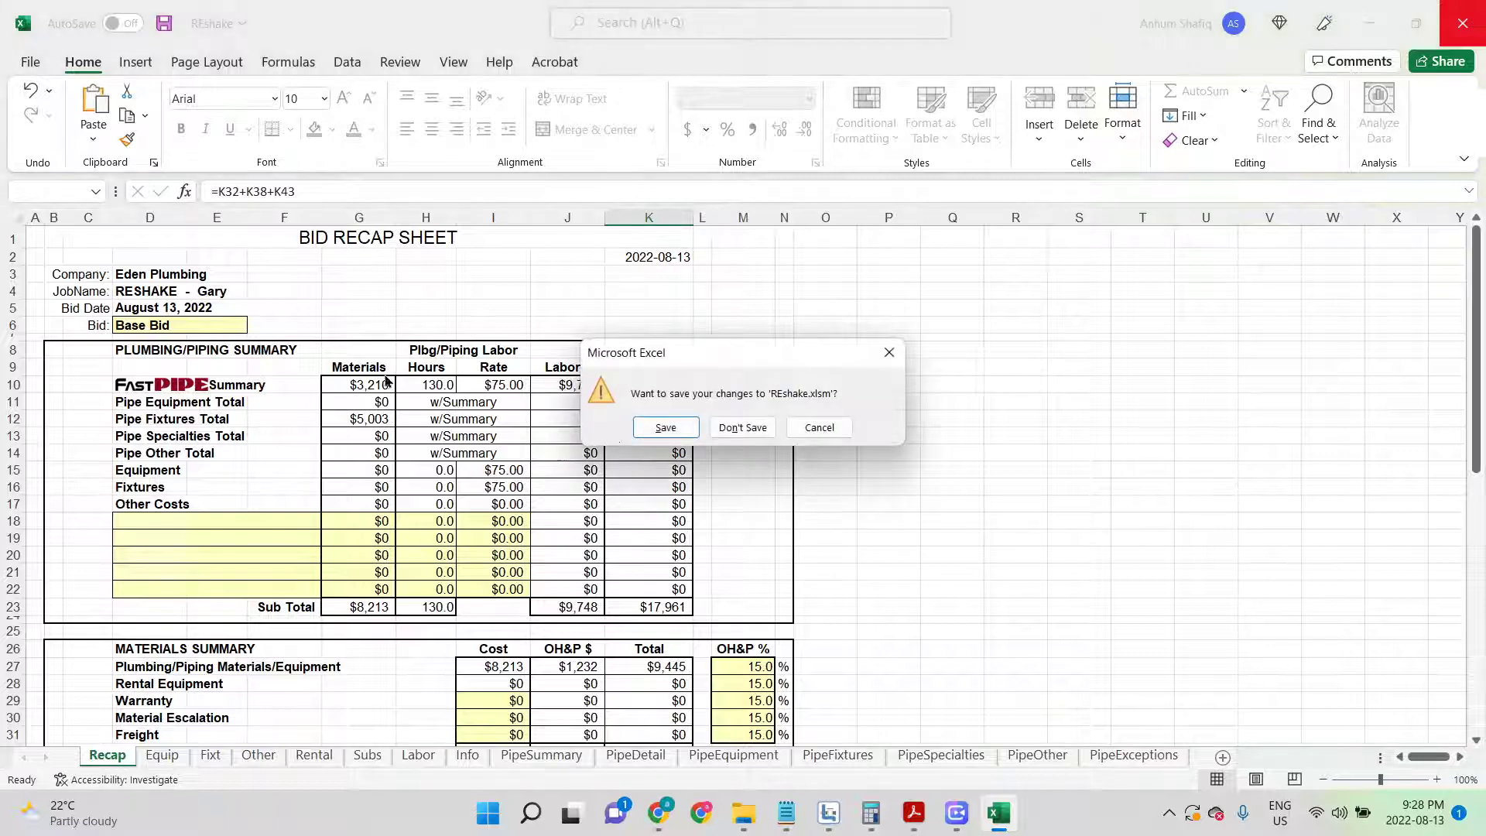
click(637, 432)
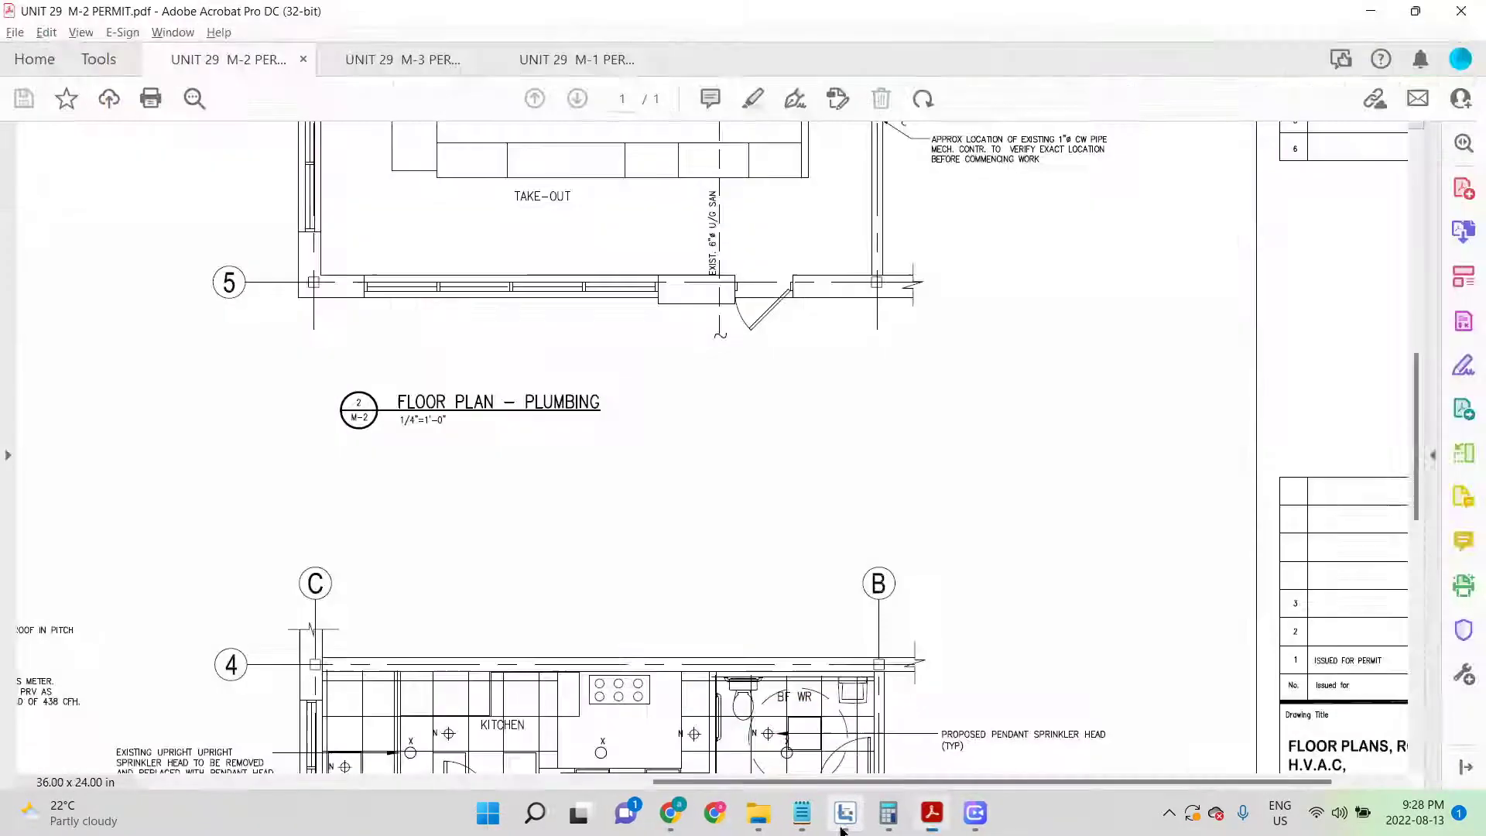
Switch to FastPIPE and set the factor set of the NAWAB job's labor report to 100%
click(844, 817)
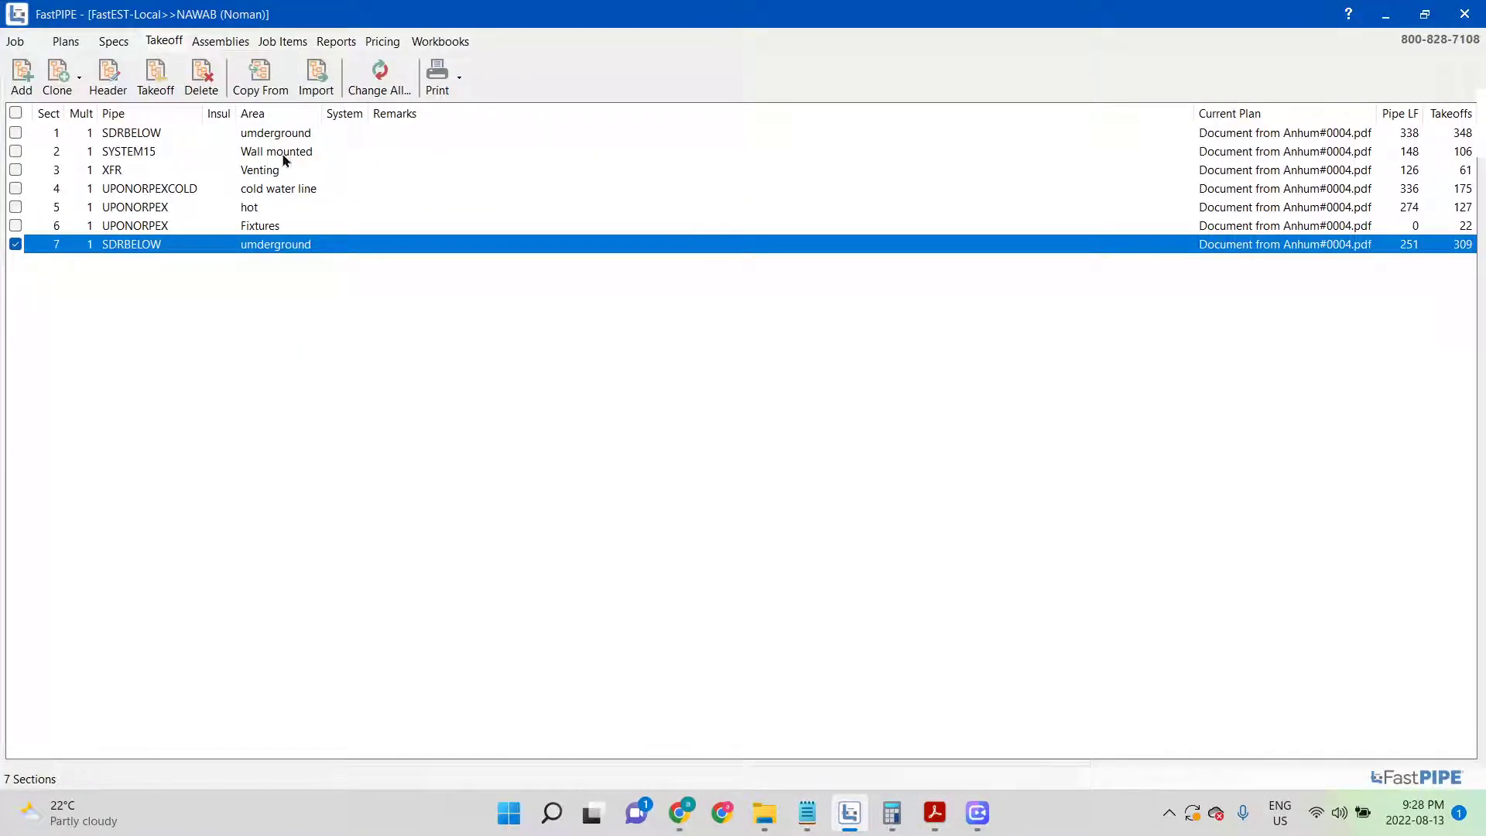
click(320, 41)
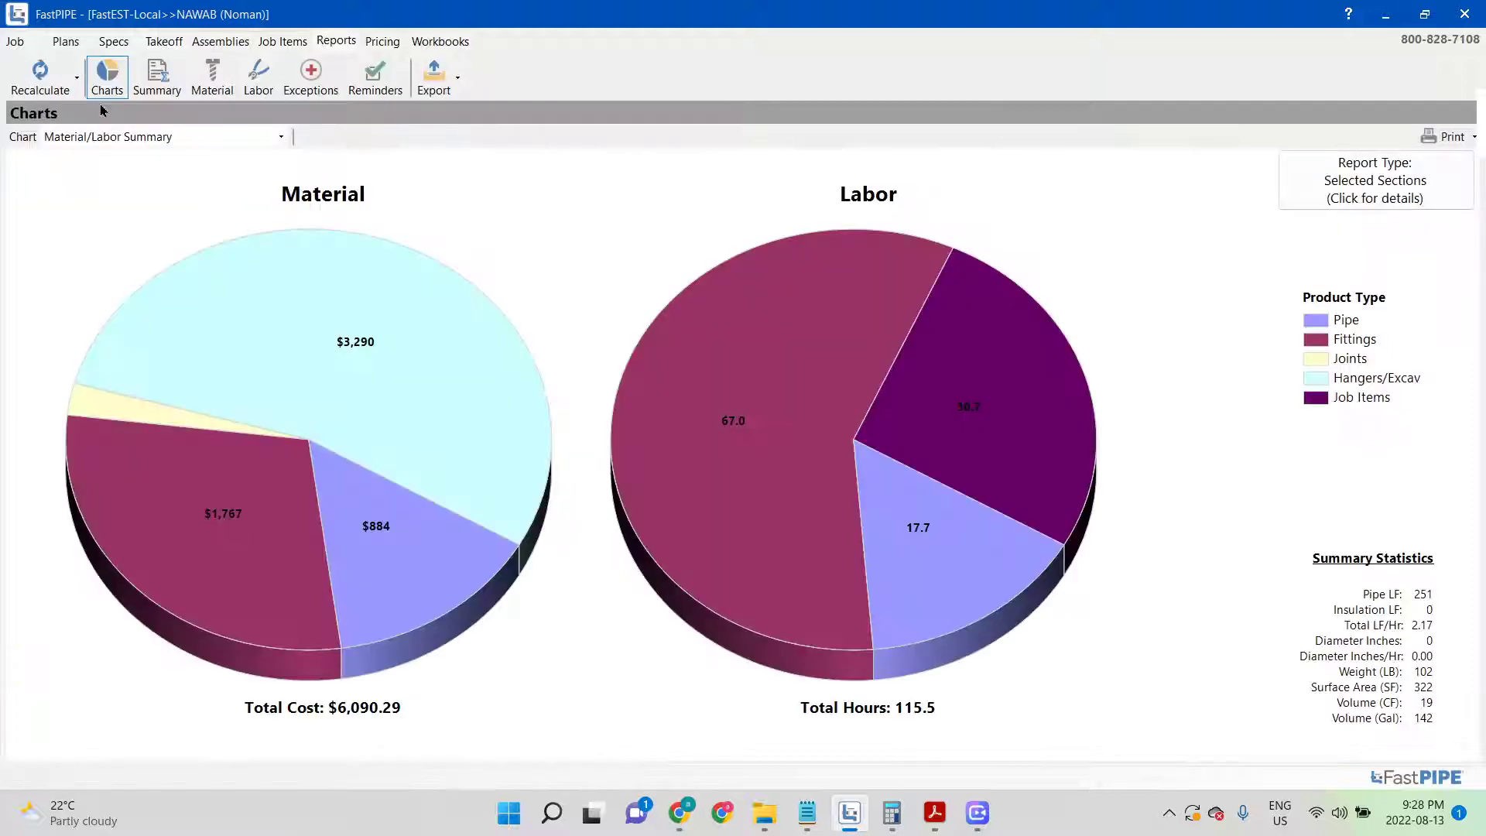
click(248, 80)
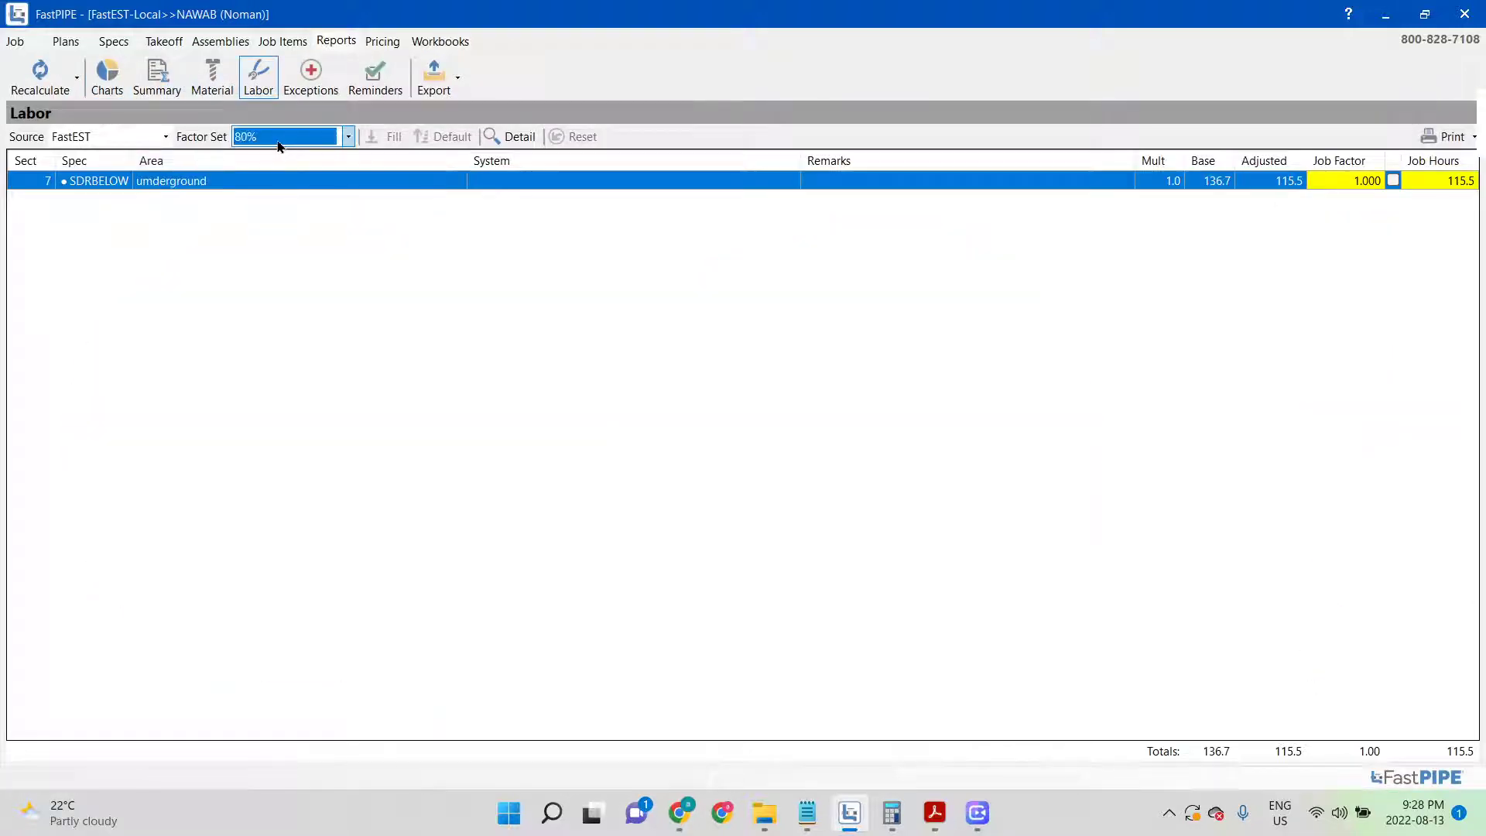
click(278, 145)
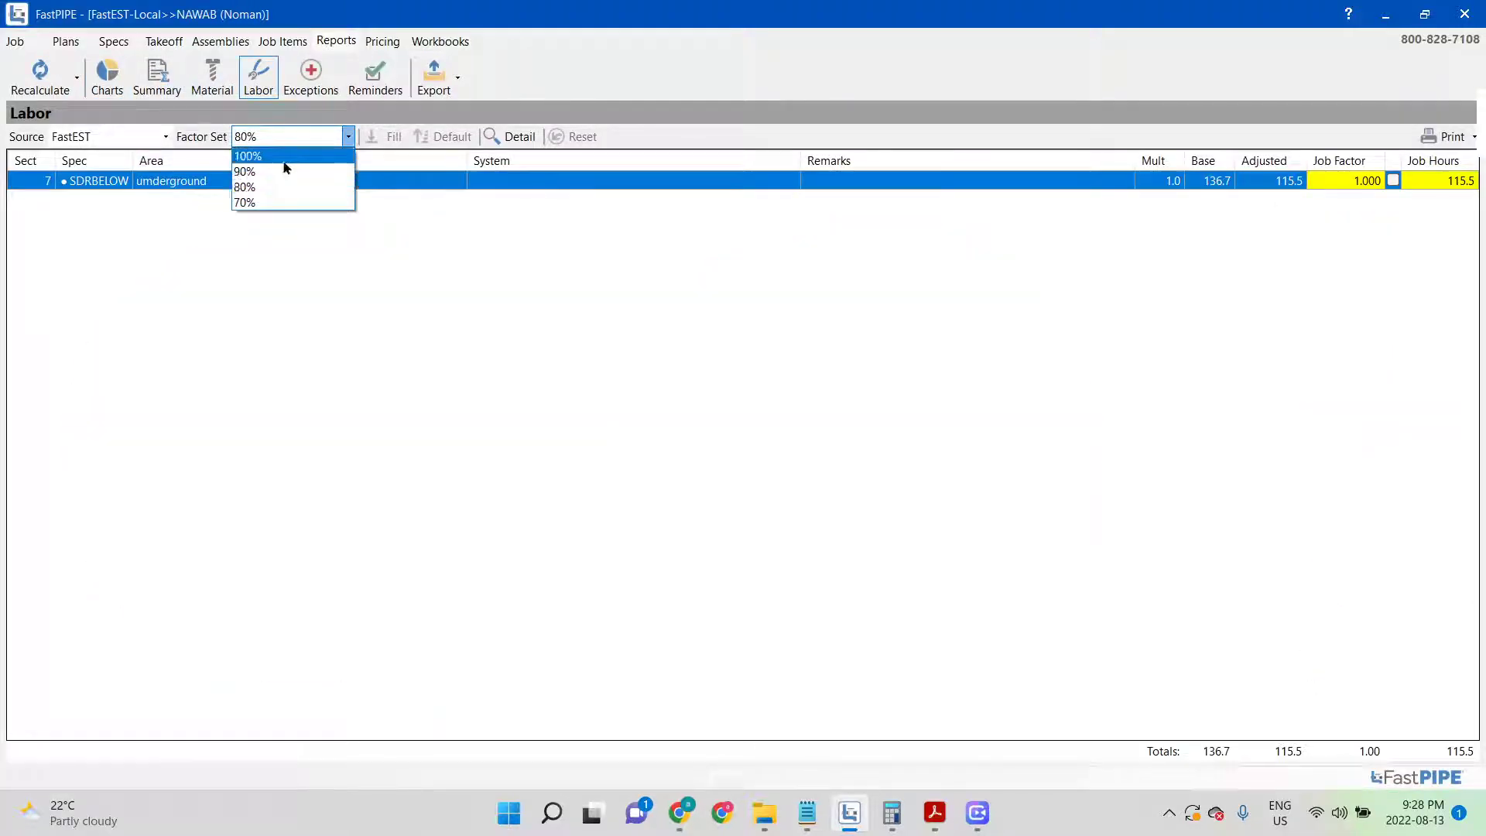
click(286, 157)
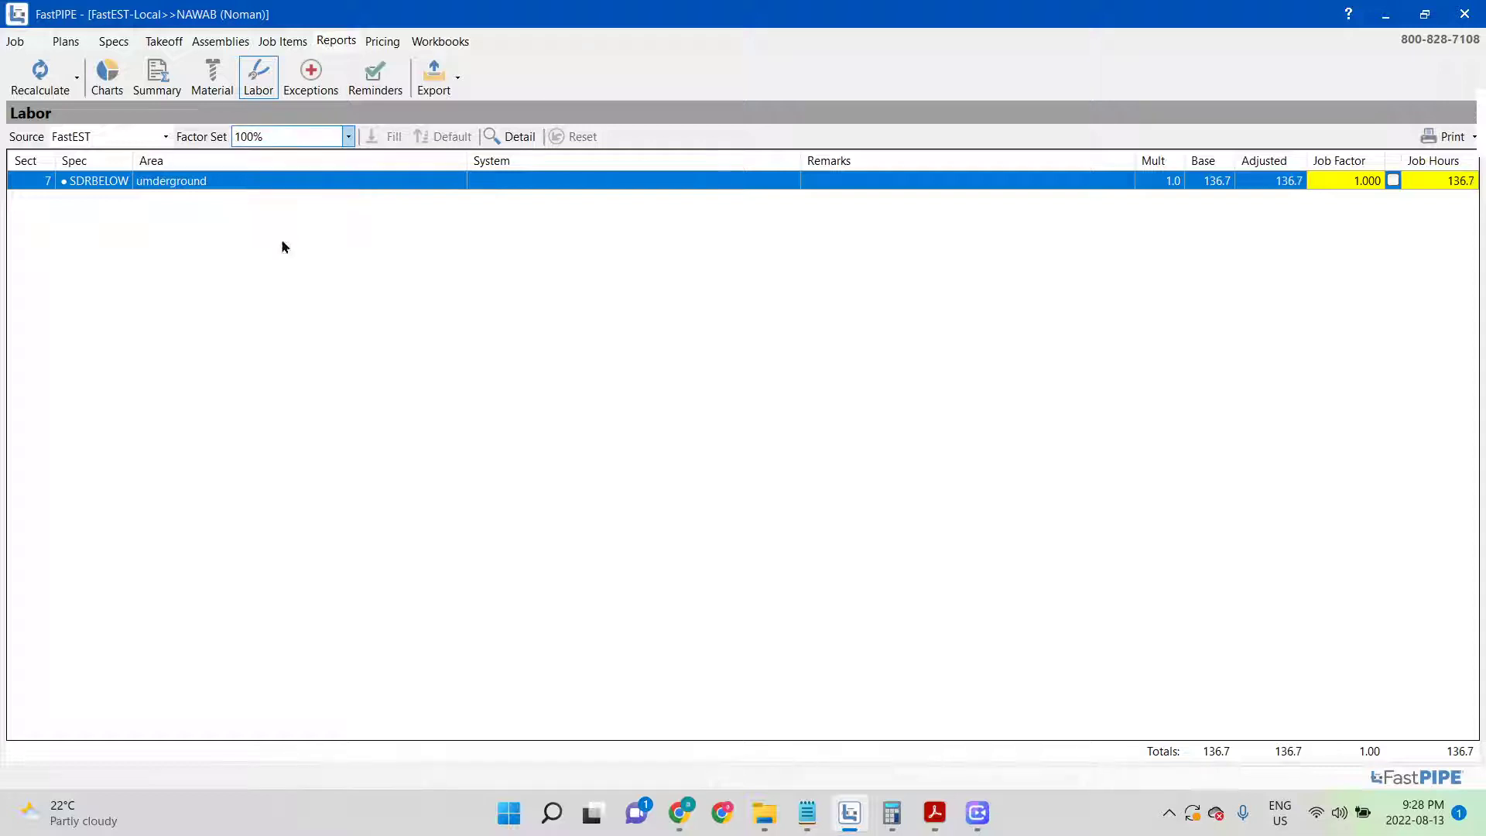
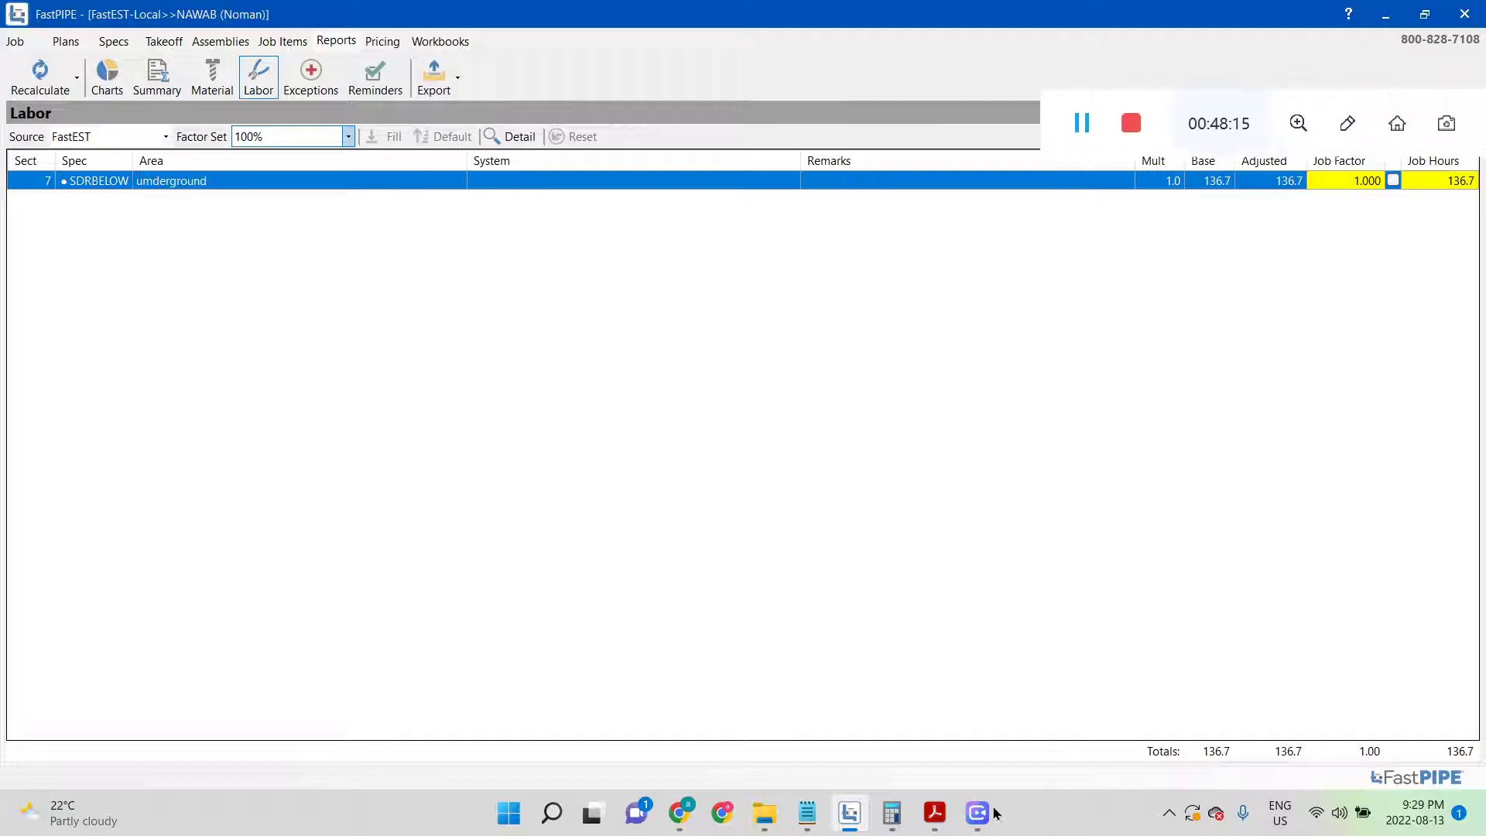
Switch to Adobe Acrobat and show the details and schedules on UNIT 29 M-3 PERMIT.pdf
mouse_move(948, 819)
click(923, 723)
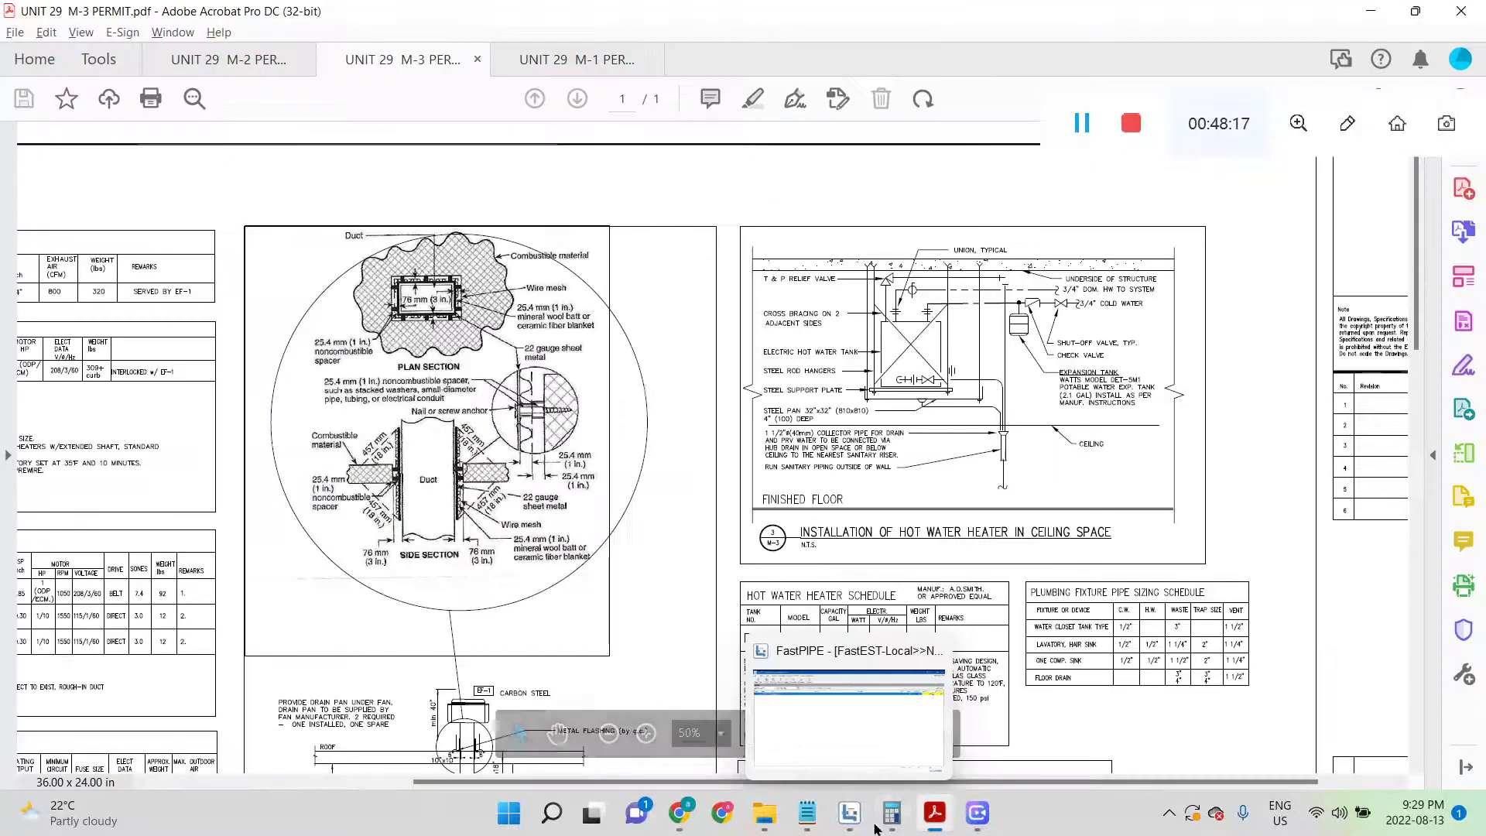
Show the plumbing floor plan on UNIT 29 M-2 PERMIT.pdf
click(788, 732)
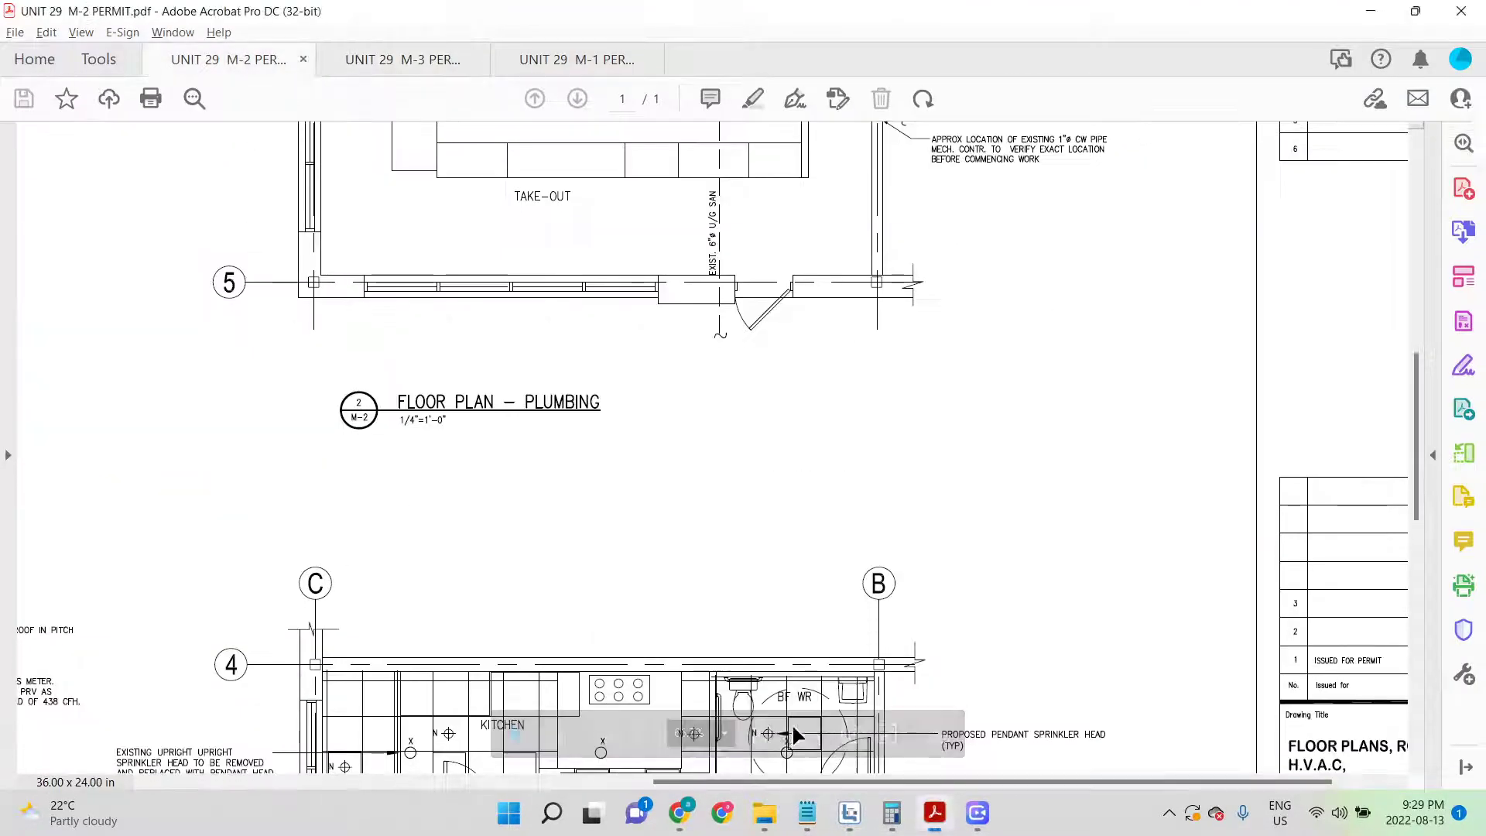
drag(1415, 445, 1412, 302)
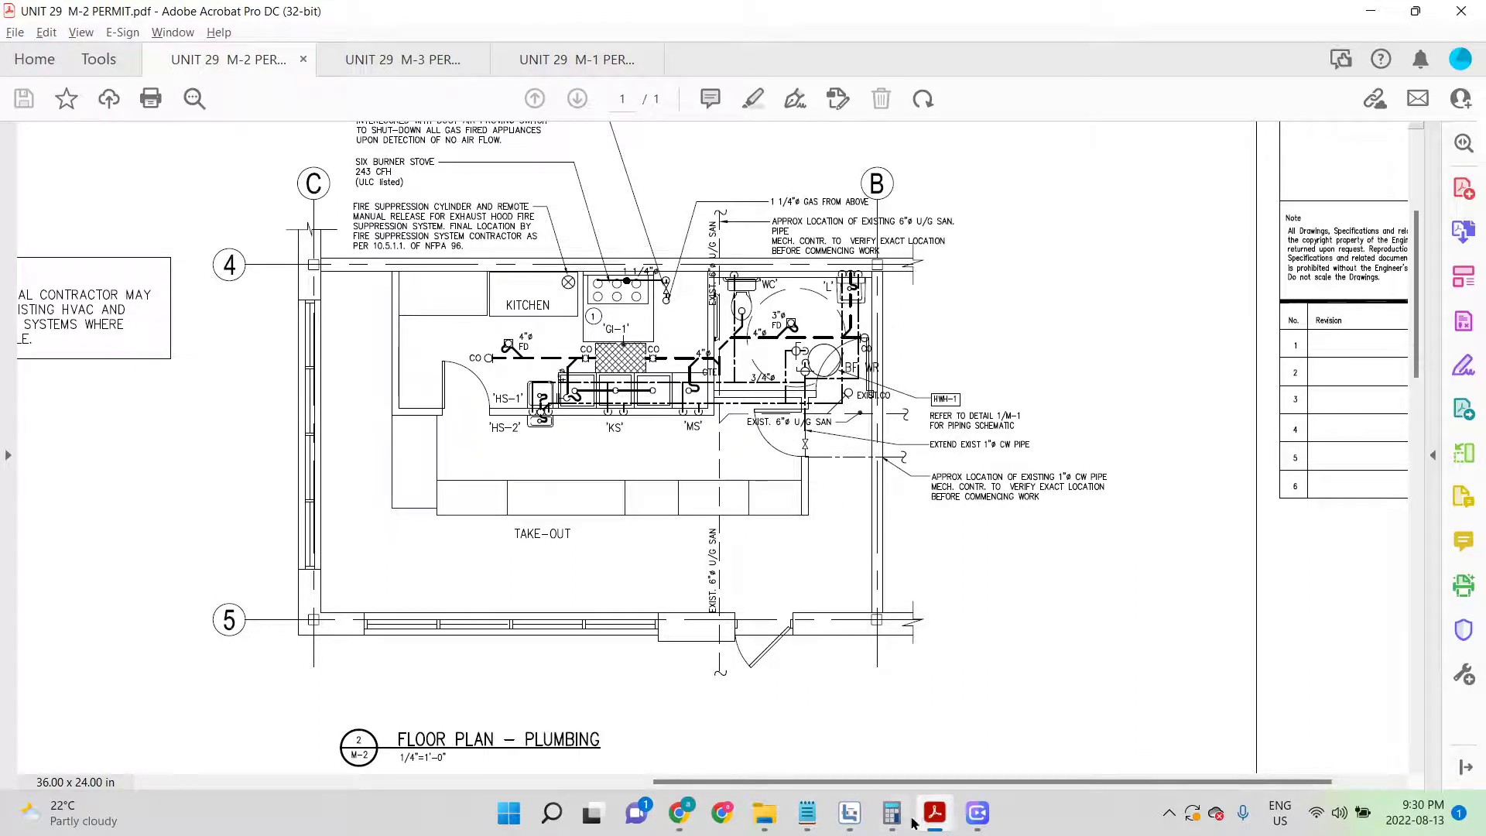
Switch to FastPIPE and open the NAWAB job's nawab.xlsm workbook using its existing workbook data
click(850, 816)
click(892, 814)
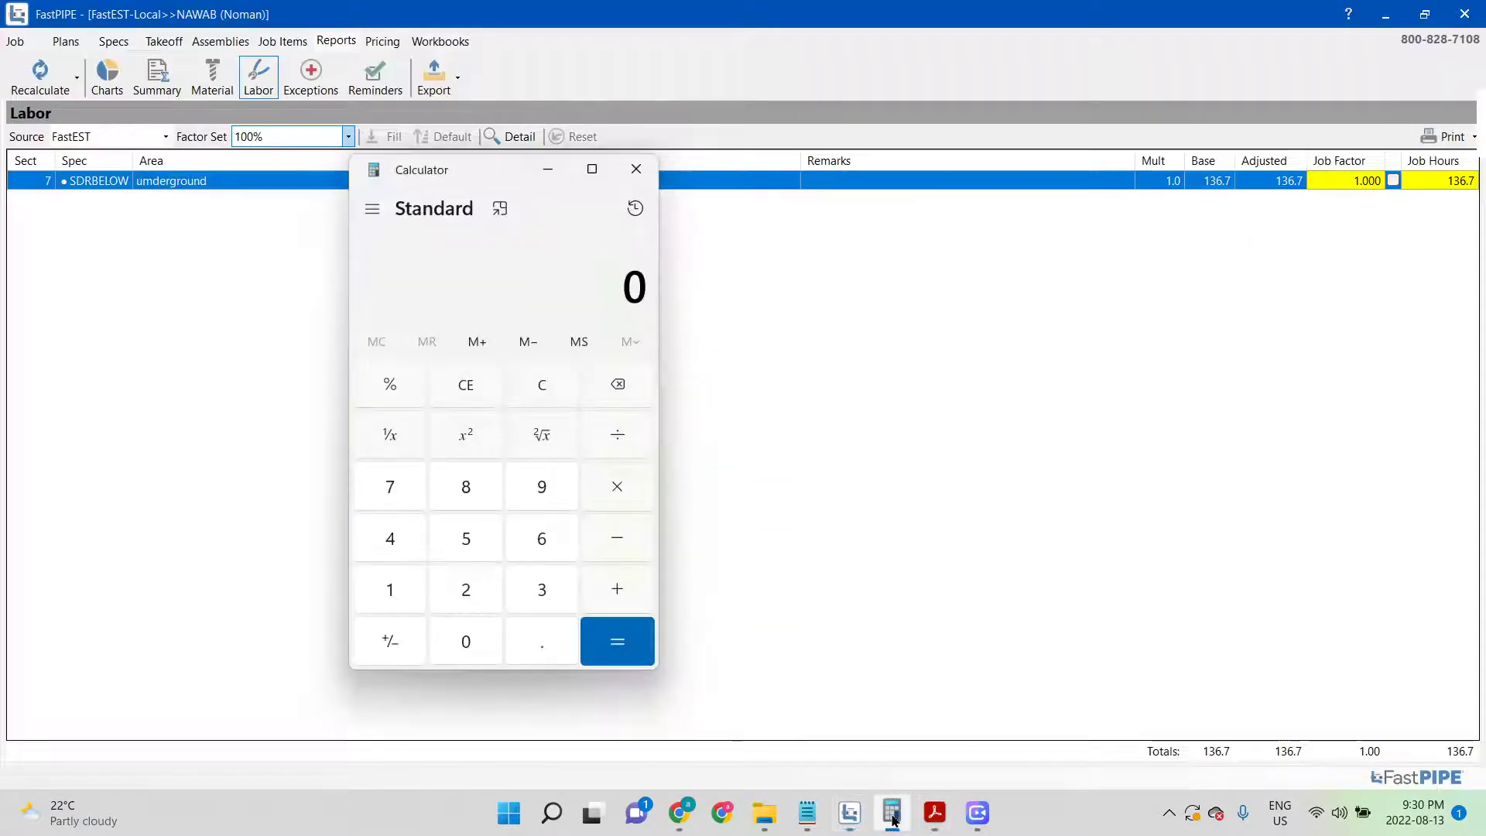
click(856, 824)
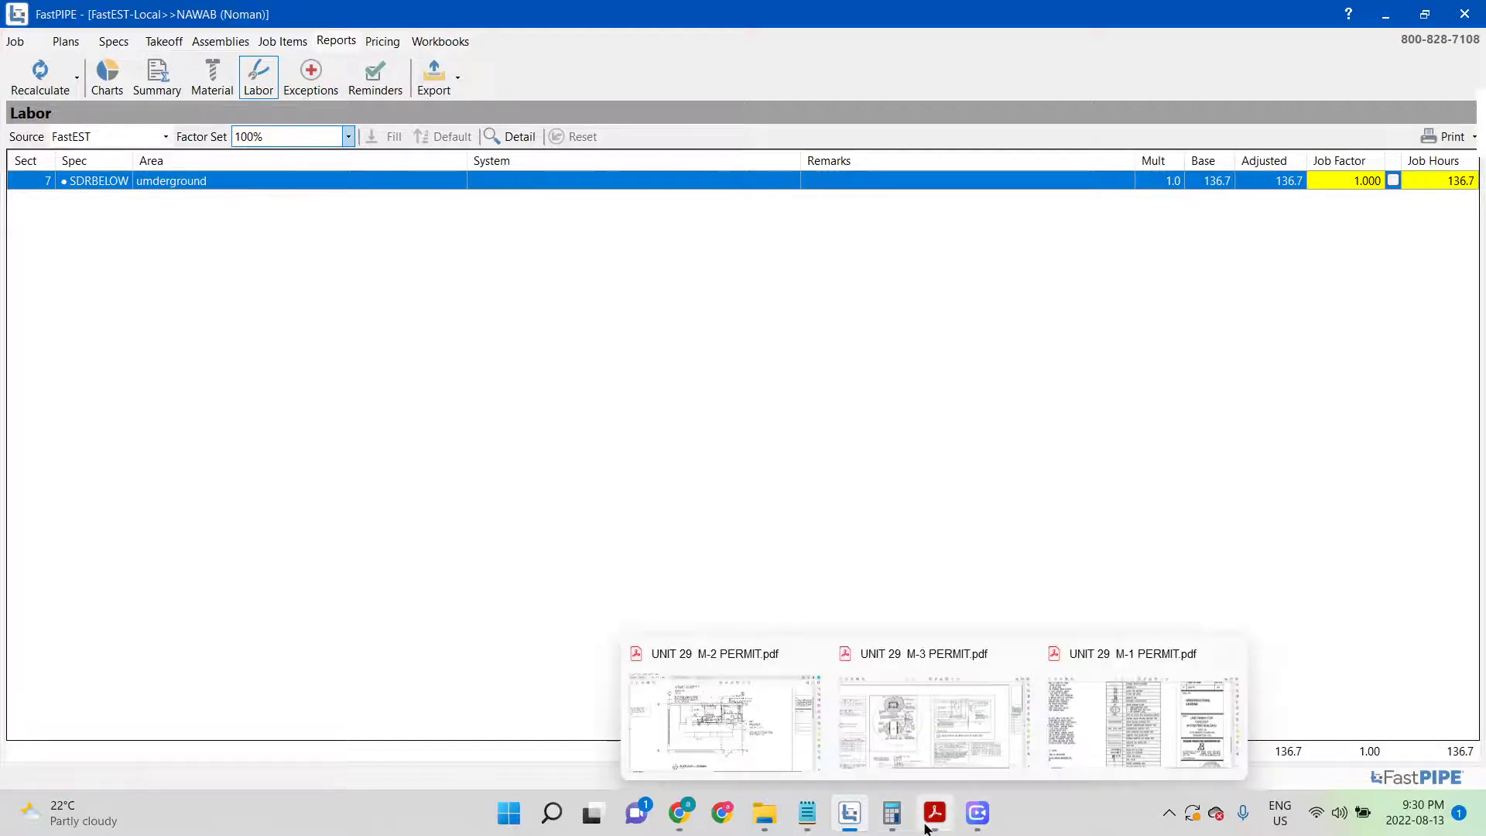
click(438, 41)
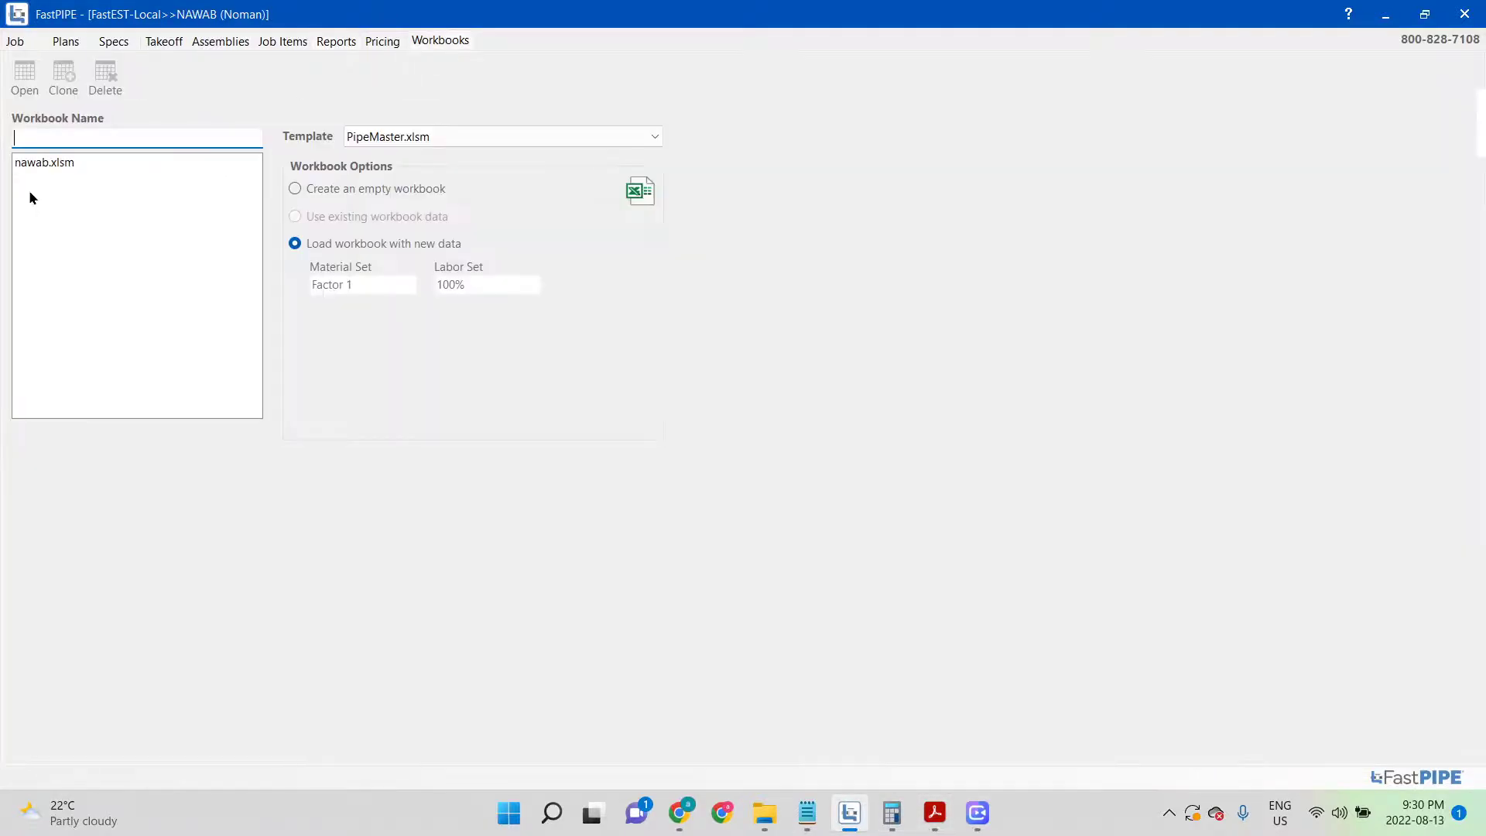
click(33, 162)
click(35, 94)
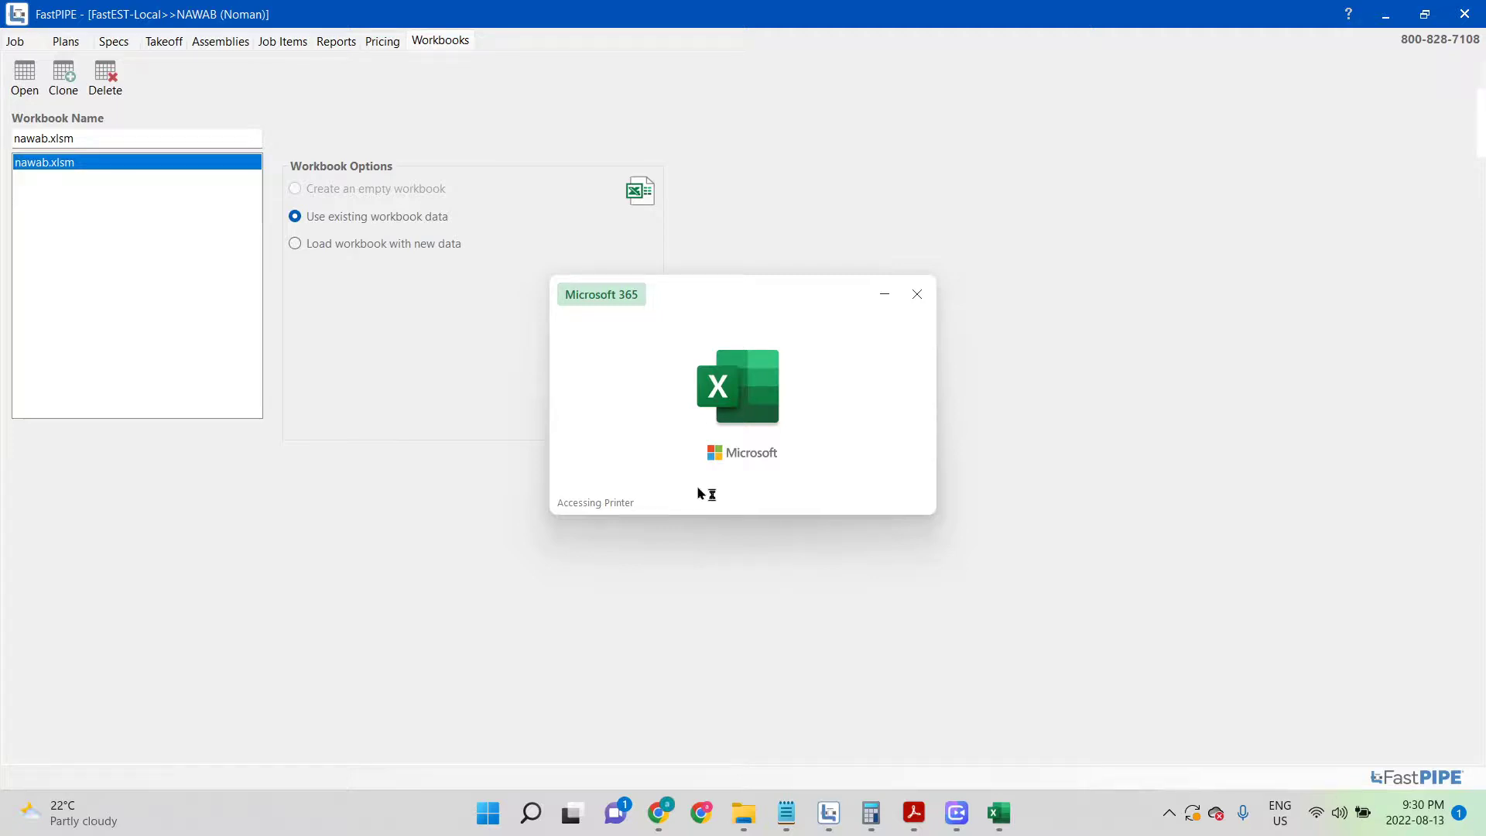
click(829, 827)
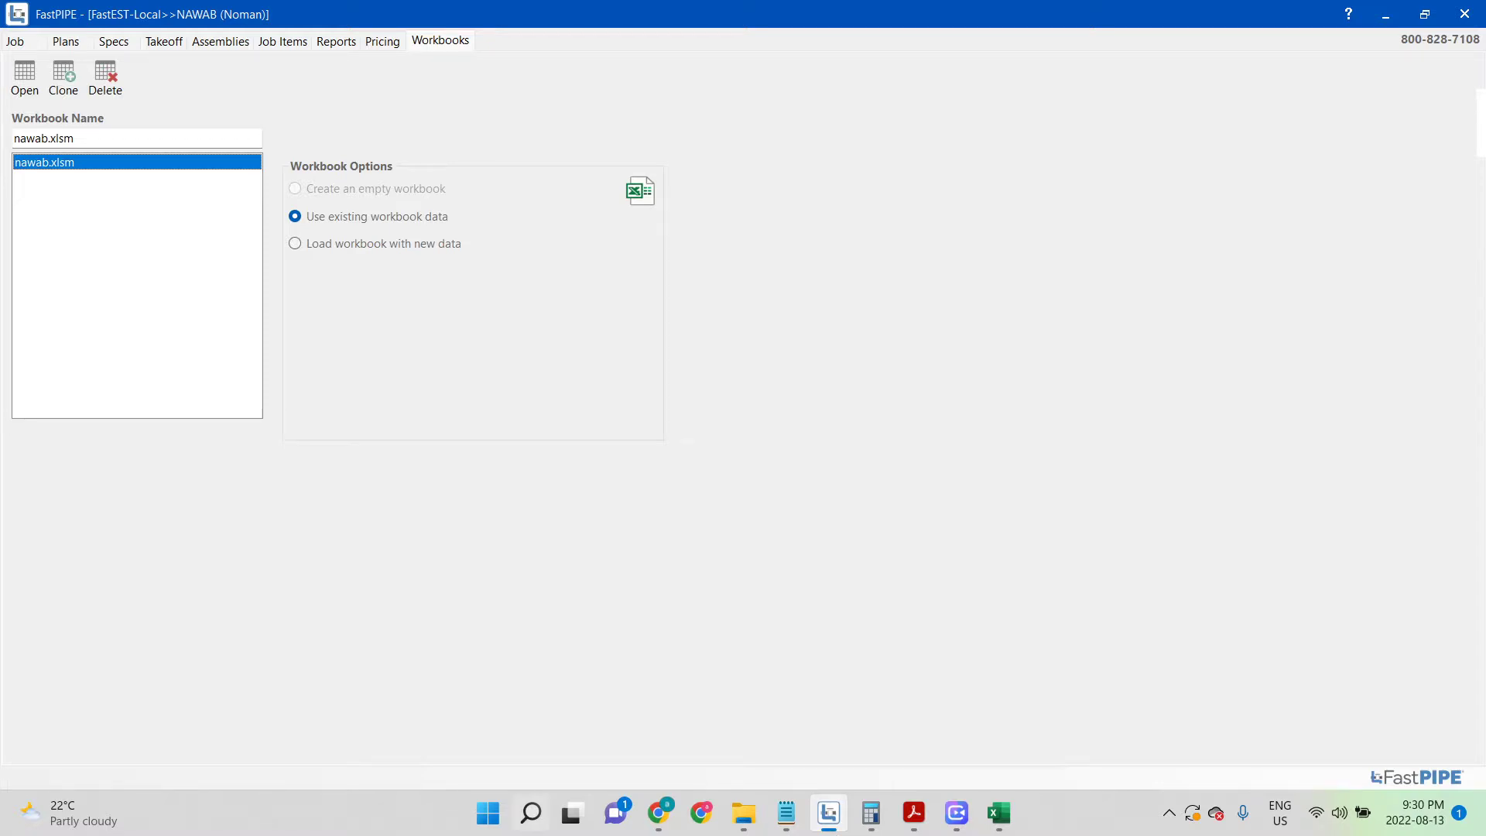
click(957, 813)
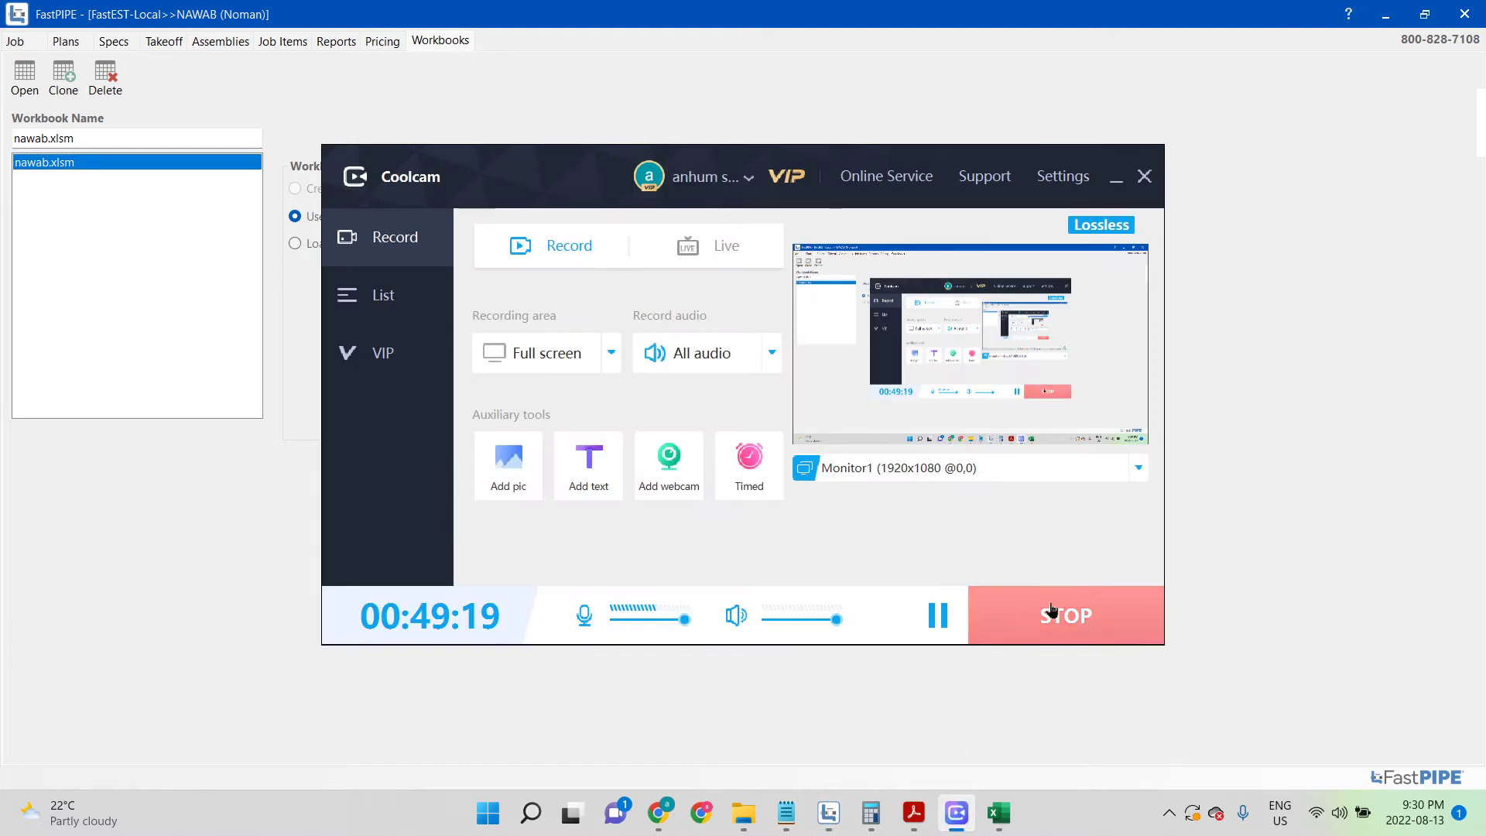